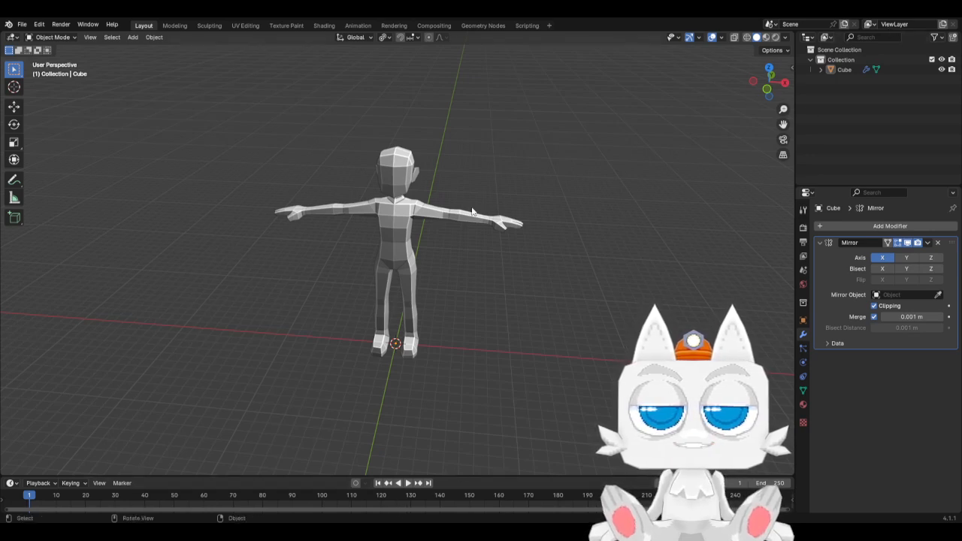
Step: In front view, add an armature at the origin and raise its bone's tip about 2.32 m along Z
{"action": "key", "text": "KP_1"}
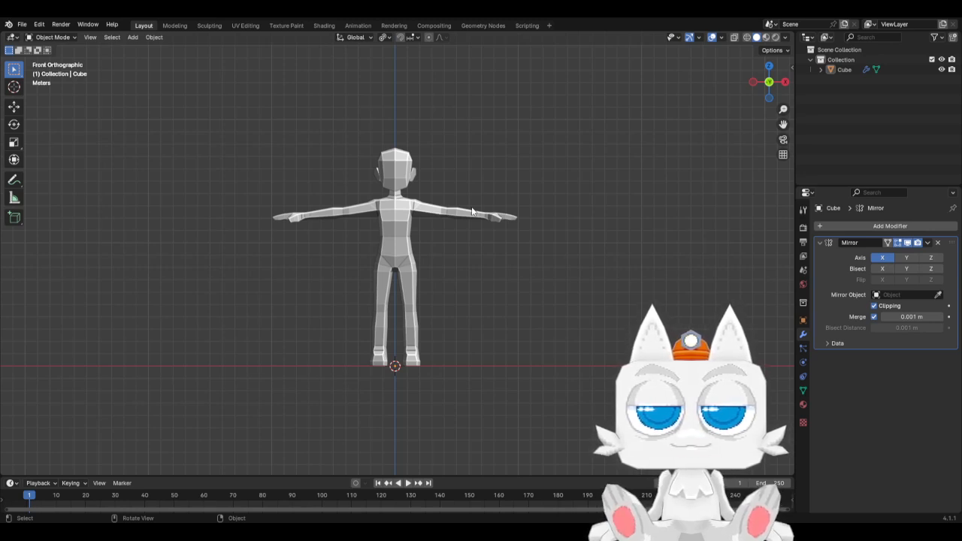
{"action": "key", "text": "shift+a"}
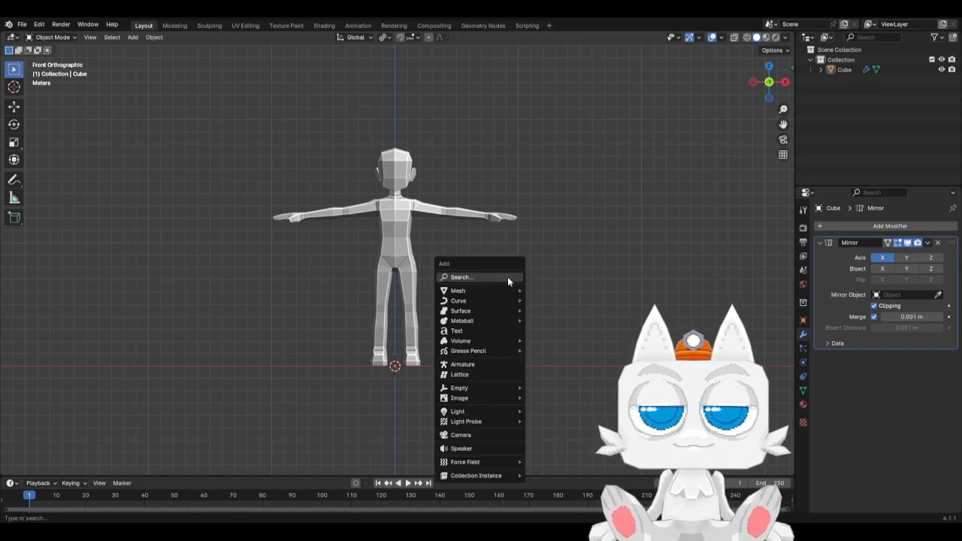
{"action": "left_click", "coordinate": [474, 364]}
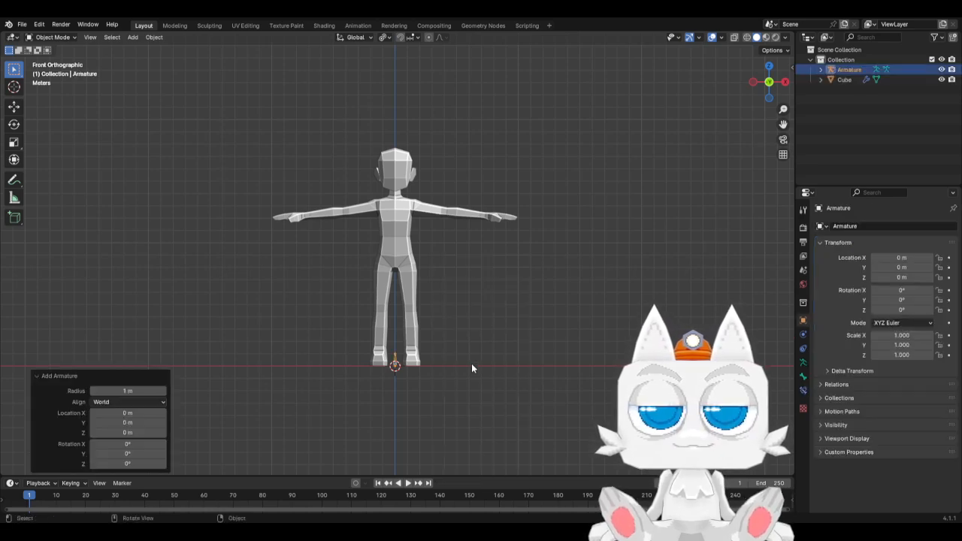
{"action": "key", "text": "Tab"}
{"action": "key", "text": "g"}
{"action": "key", "text": "z"}
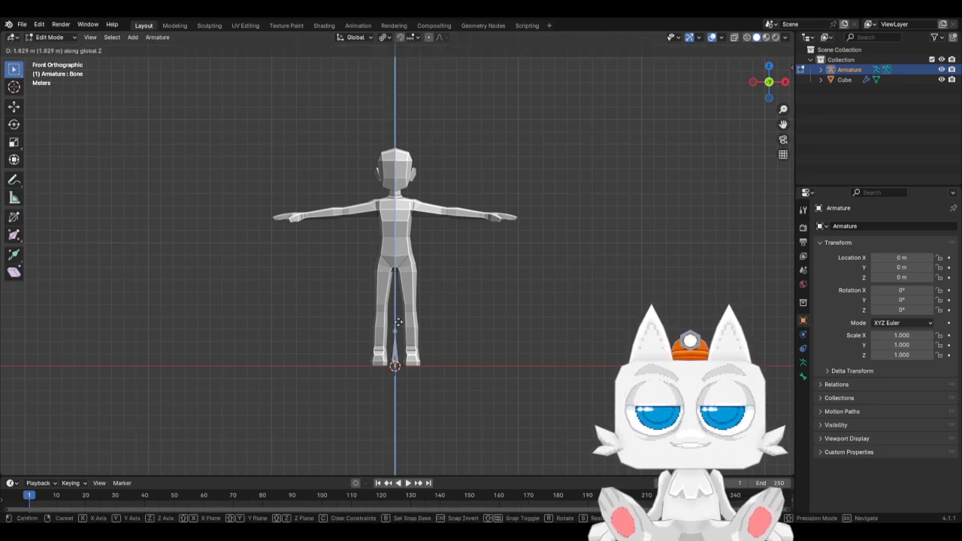
{"action": "left_click", "coordinate": [398, 316]}
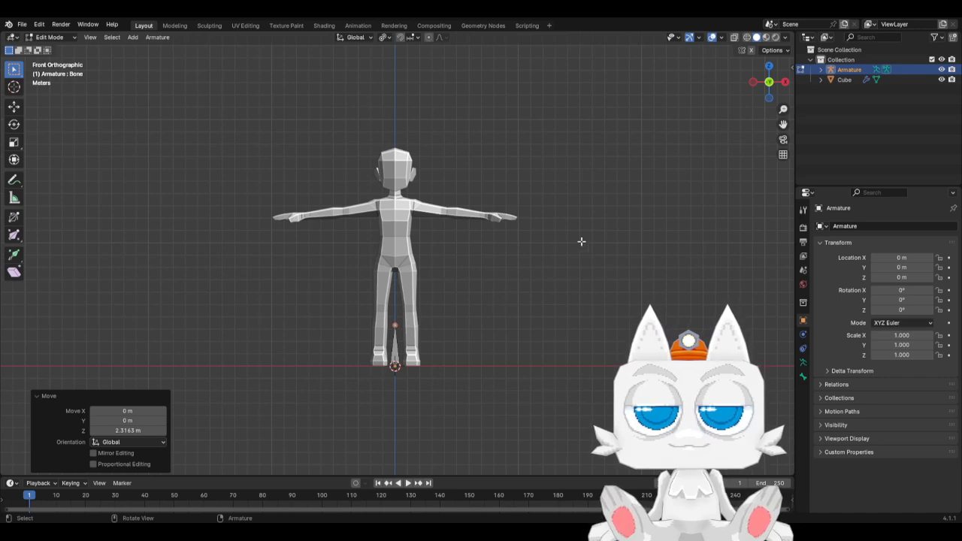
Step: Rename the character mesh object as Generic and save the file
{"action": "left_click", "coordinate": [847, 78]}
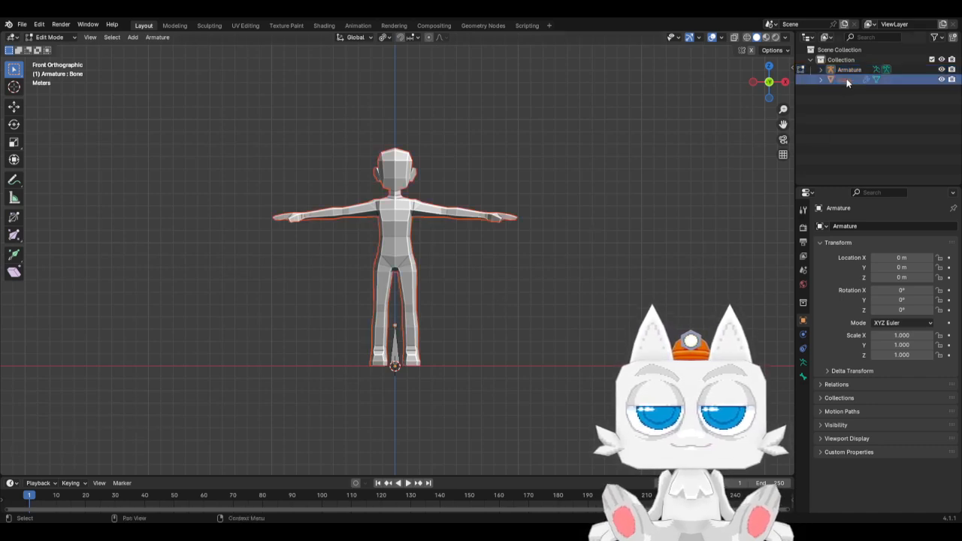
{"action": "double_click", "coordinate": [848, 79]}
{"action": "type", "text": "Georic"}
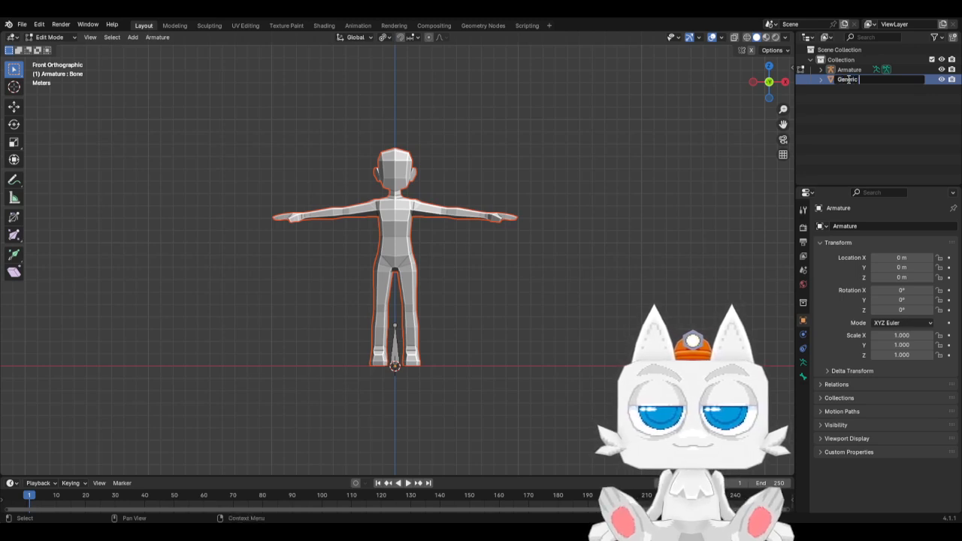
{"action": "type", "text": "eric"}
{"action": "key", "text": "Return"}
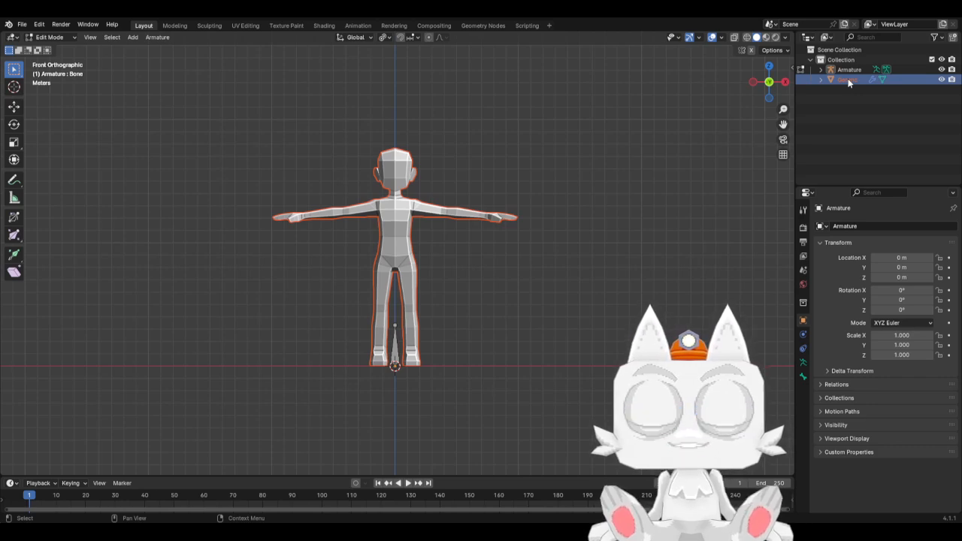
{"action": "key", "text": "ctrl+s"}
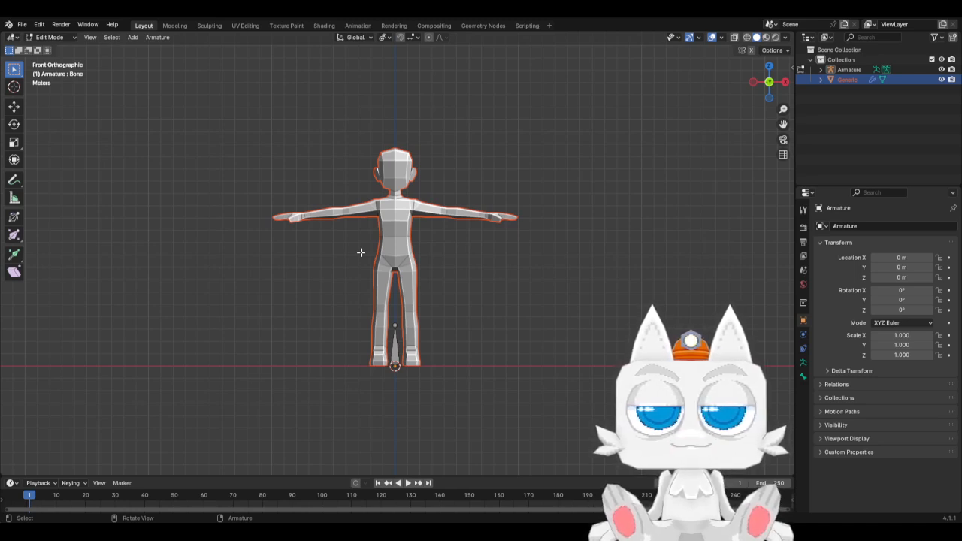
Step: Set the armature's viewport display to show in front of the mesh, with bones displayed as B-Bone
{"action": "left_click", "coordinate": [392, 344]}
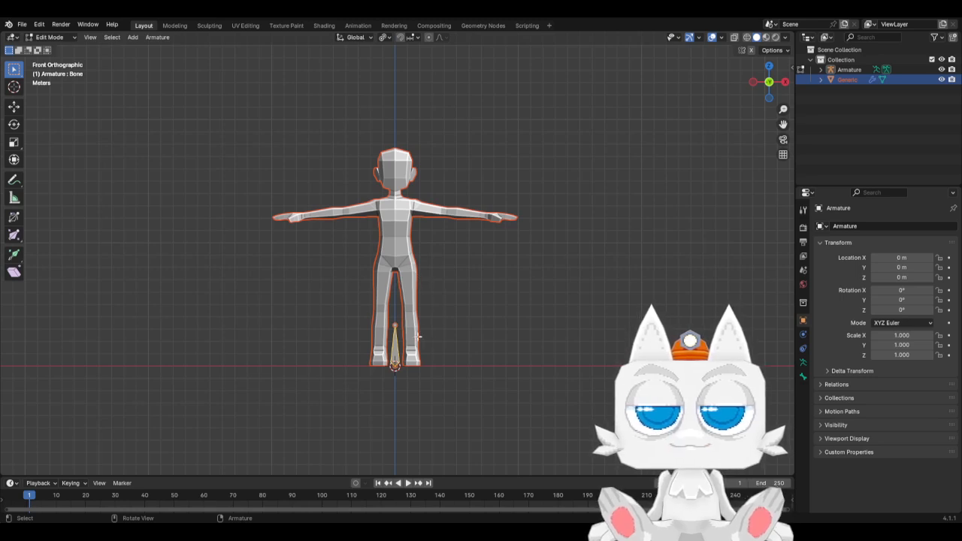
{"action": "left_click", "coordinate": [499, 341]}
{"action": "left_click", "coordinate": [424, 346]}
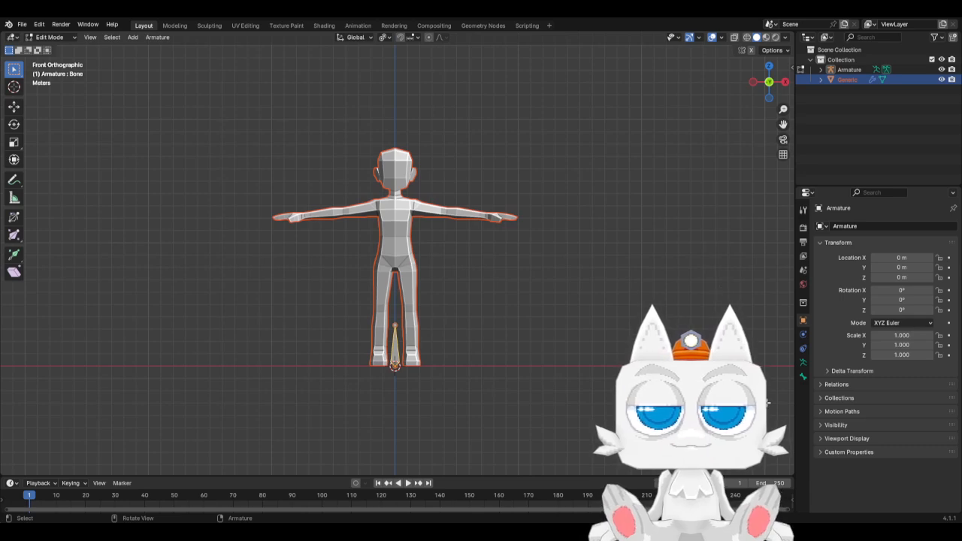
{"action": "left_click", "coordinate": [803, 364]}
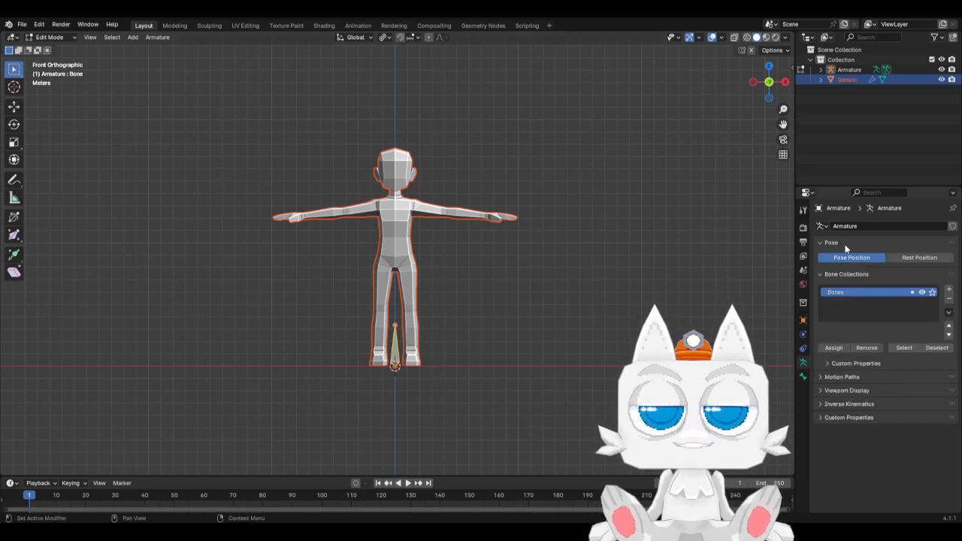
{"action": "left_click", "coordinate": [819, 391]}
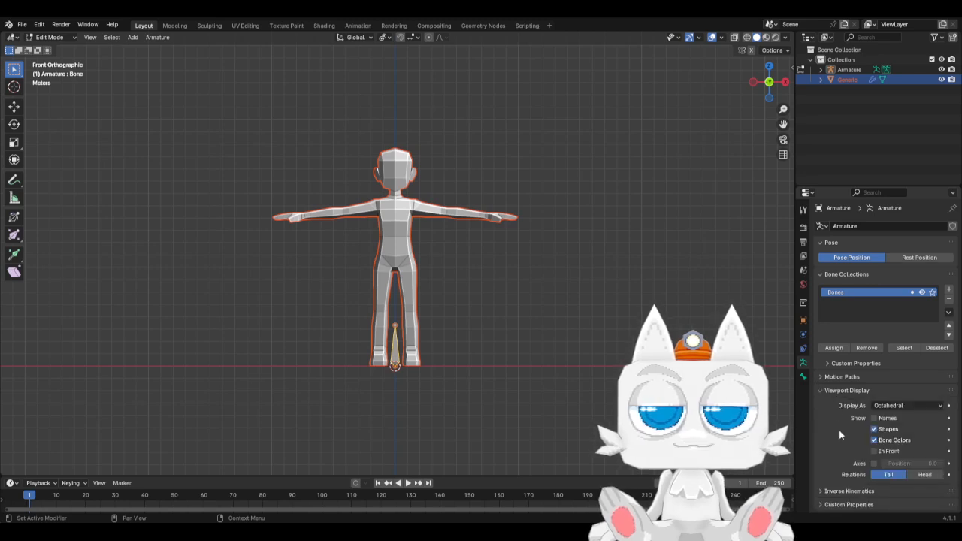
{"action": "left_click", "coordinate": [875, 451]}
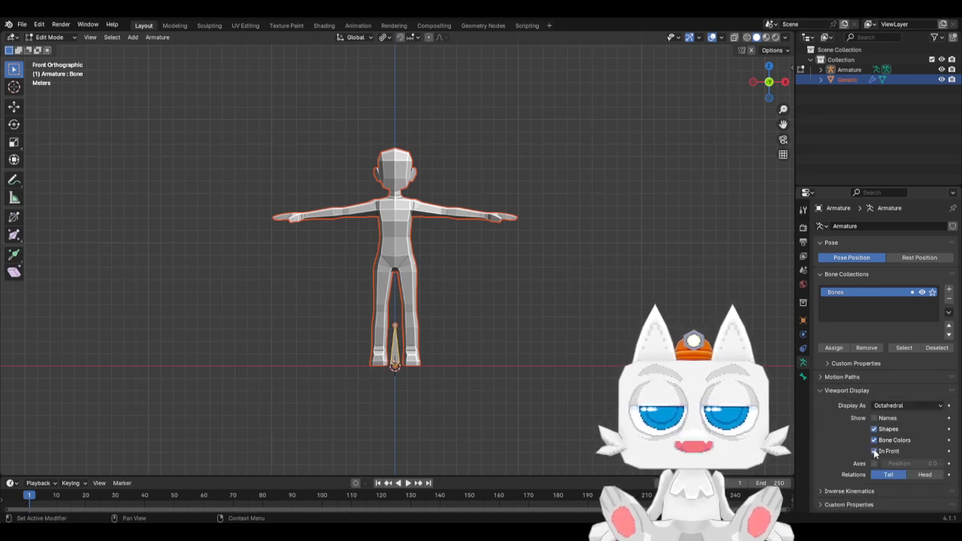
{"action": "left_click", "coordinate": [903, 405]}
{"action": "left_click", "coordinate": [884, 441]}
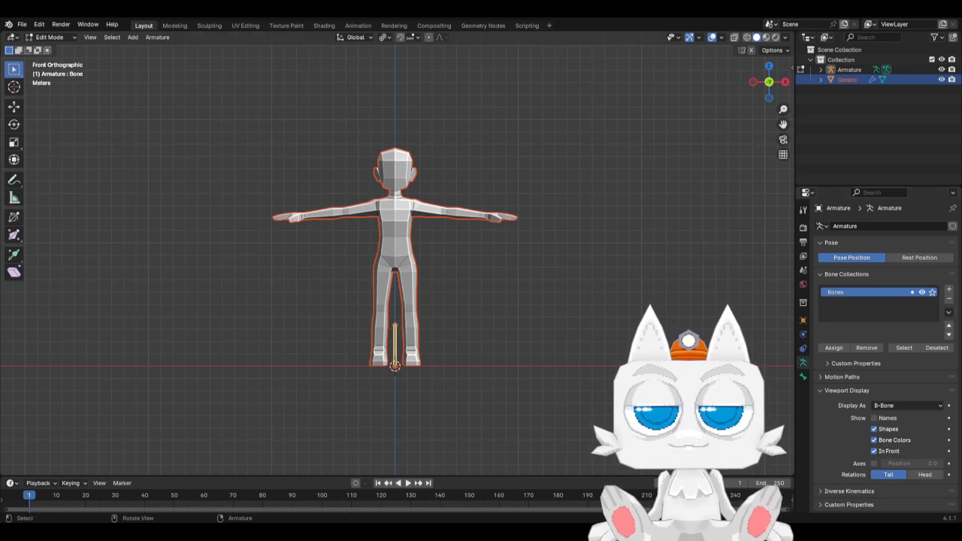
Step: Set the armature object's viewport display to Wire and leave Edit Mode
{"action": "left_click", "coordinate": [804, 319]}
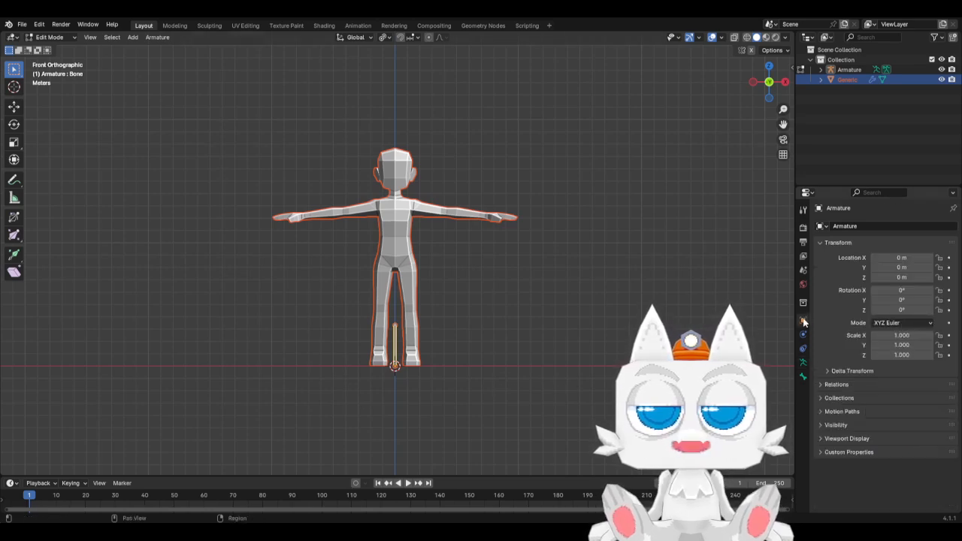
{"action": "left_click", "coordinate": [832, 438]}
{"action": "left_click", "coordinate": [898, 488]}
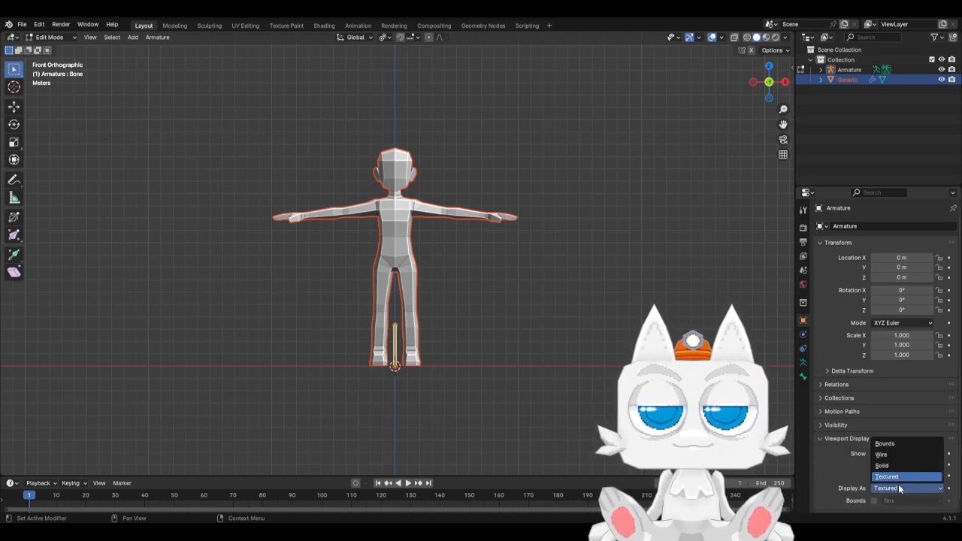
{"action": "left_click", "coordinate": [891, 455]}
{"action": "key", "text": "Tab"}
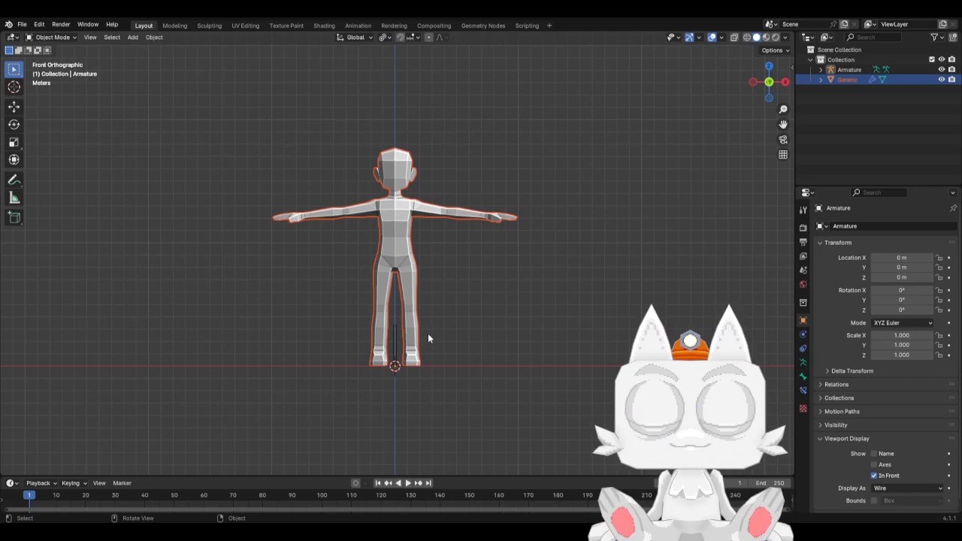
Step: Lower the tip of the armature's bone along Z to just above the character's ankles and save the file
{"action": "scroll", "coordinate": [427, 333], "scroll_direction": "up", "scroll_amount": 1}
{"action": "left_click", "coordinate": [395, 341]}
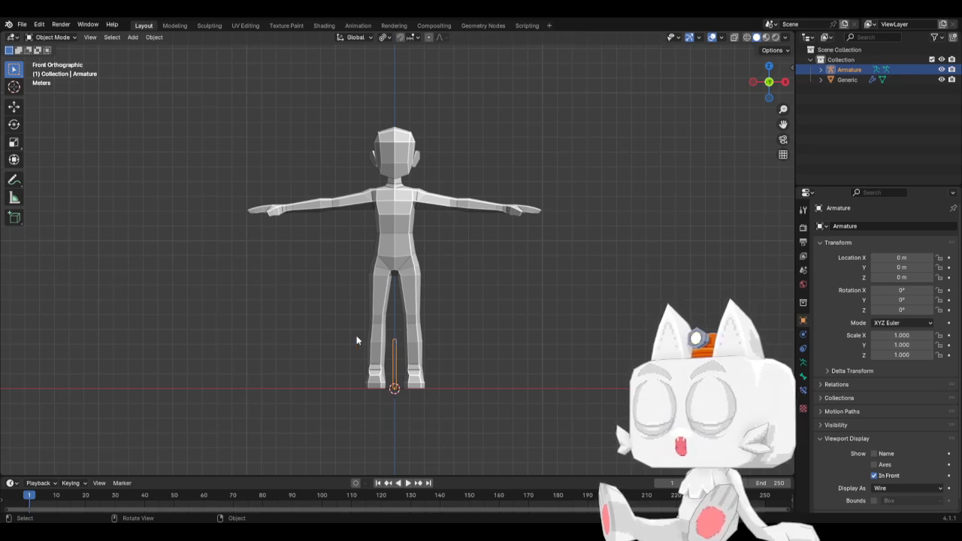
{"action": "key", "text": "Tab"}
{"action": "left_click", "coordinate": [395, 337]}
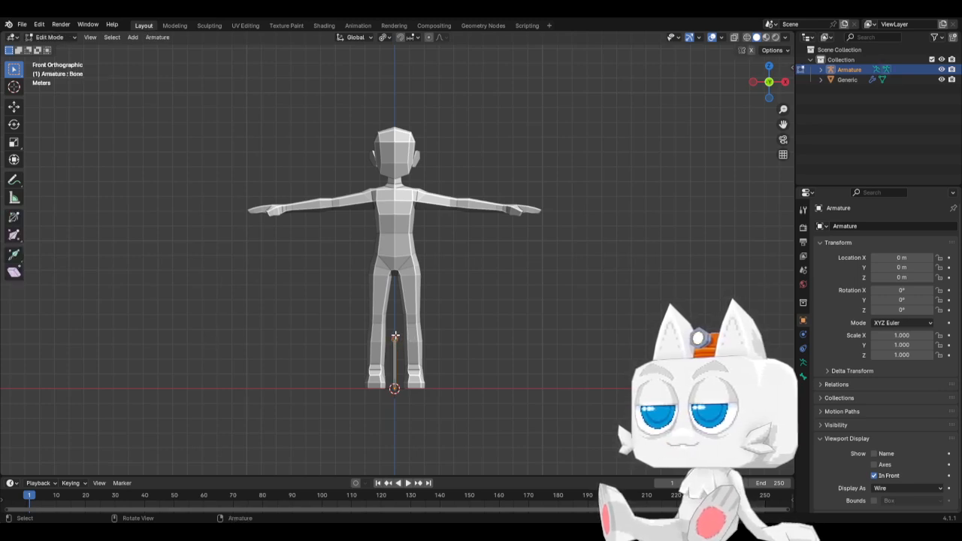
{"action": "key", "text": "g"}
{"action": "key", "text": "z"}
{"action": "left_click", "coordinate": [395, 358]}
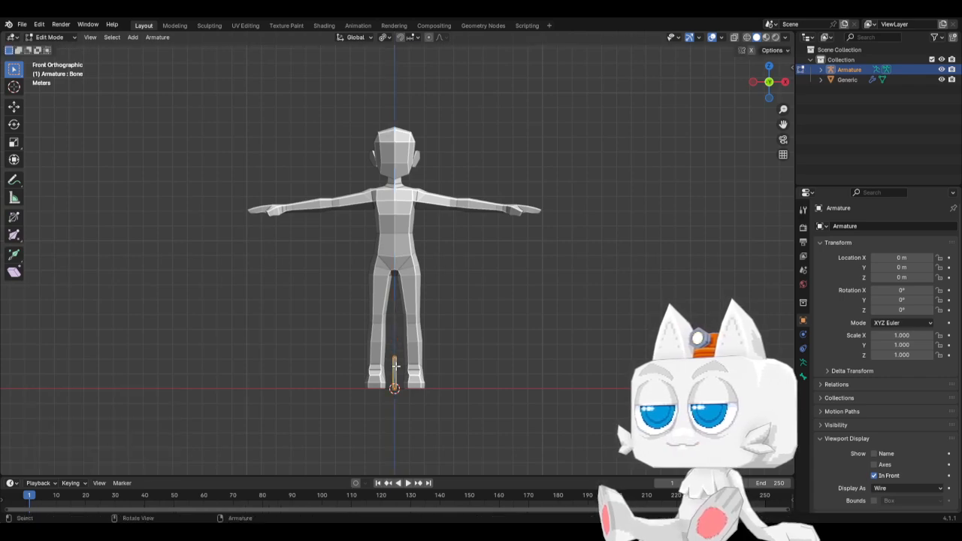
{"action": "key", "text": "ctrl+s"}
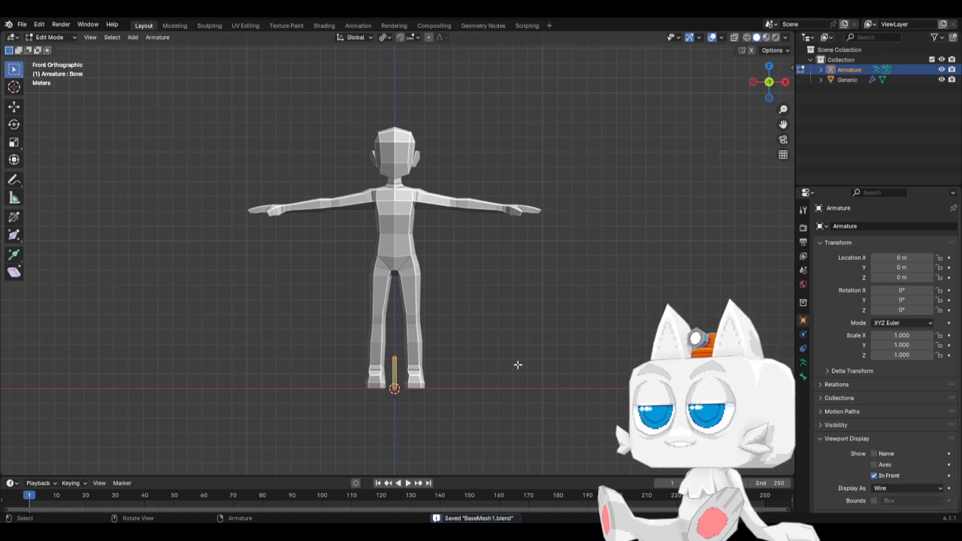
Step: Scale the bone's B-Bone display into a wide slab spanning both feet and lower its tip about 1.19 m along Z
{"action": "key", "text": "ctrl+alt+s"}
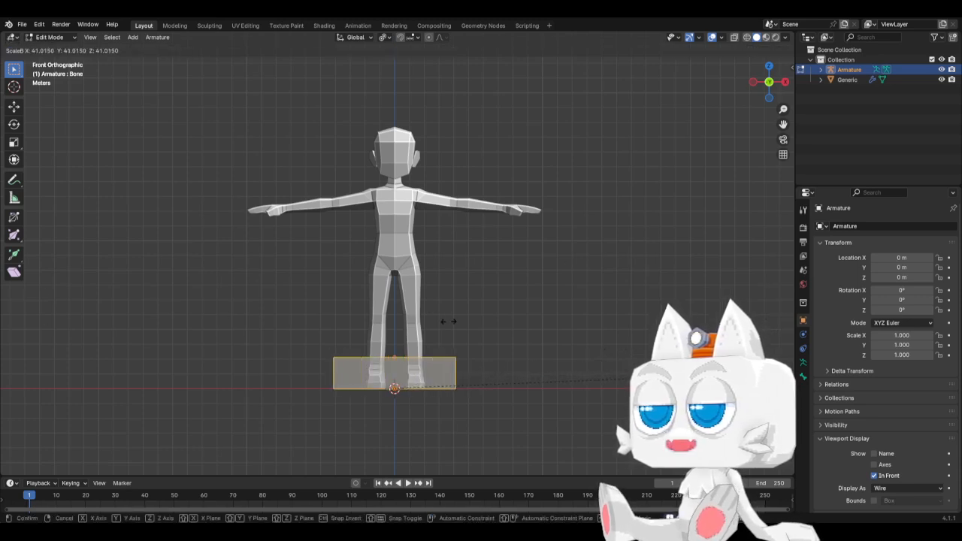
{"action": "left_click", "coordinate": [586, 324]}
{"action": "left_click", "coordinate": [394, 359]}
{"action": "key", "text": "g"}
{"action": "key", "text": "z"}
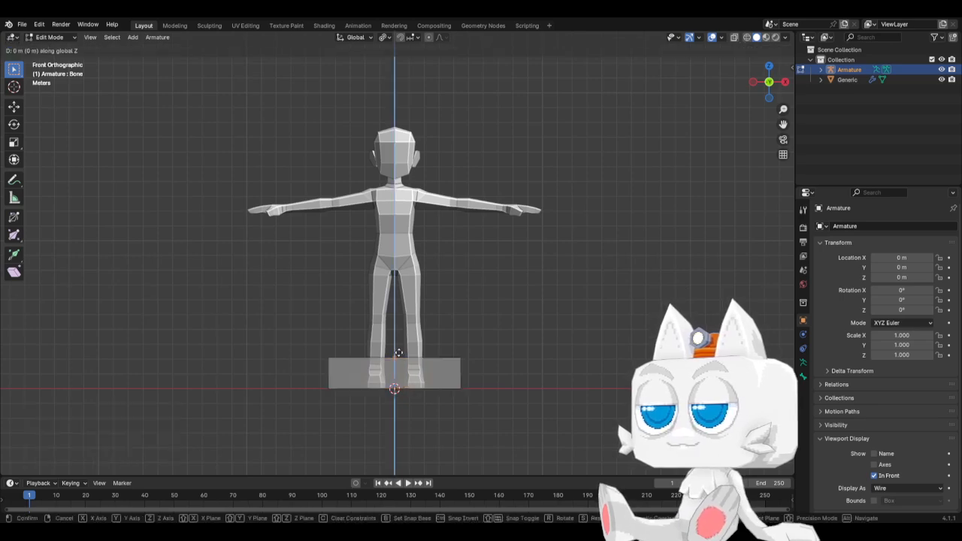
{"action": "left_click", "coordinate": [398, 370]}
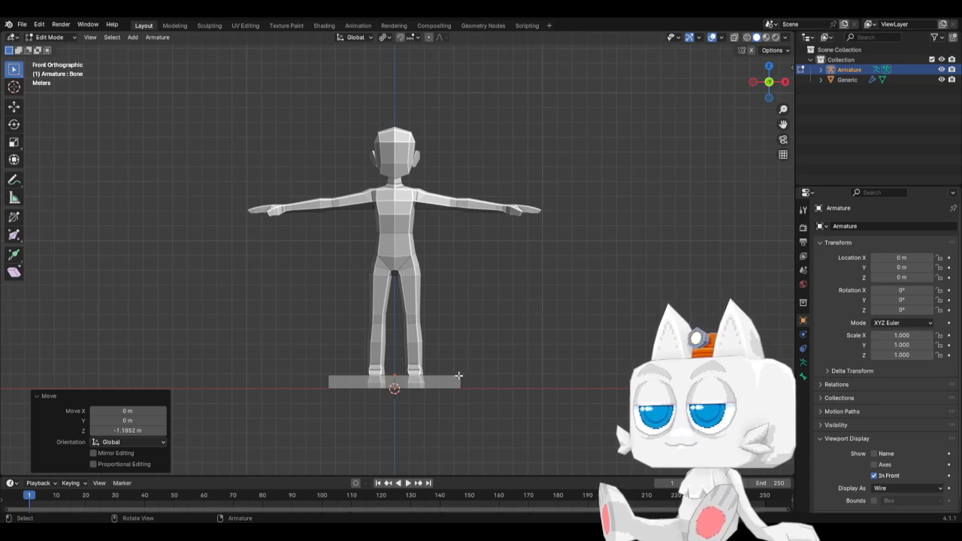
Step: Rename the slab-shaped bone at the feet as Base
{"action": "key", "text": "a"}
{"action": "left_click", "coordinate": [803, 363]}
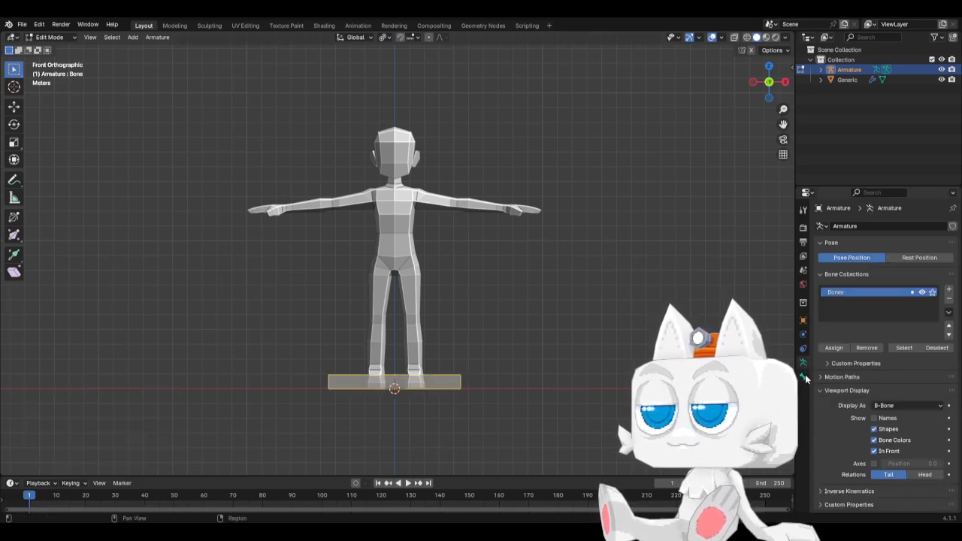
{"action": "left_click", "coordinate": [804, 376]}
{"action": "left_click", "coordinate": [870, 227]}
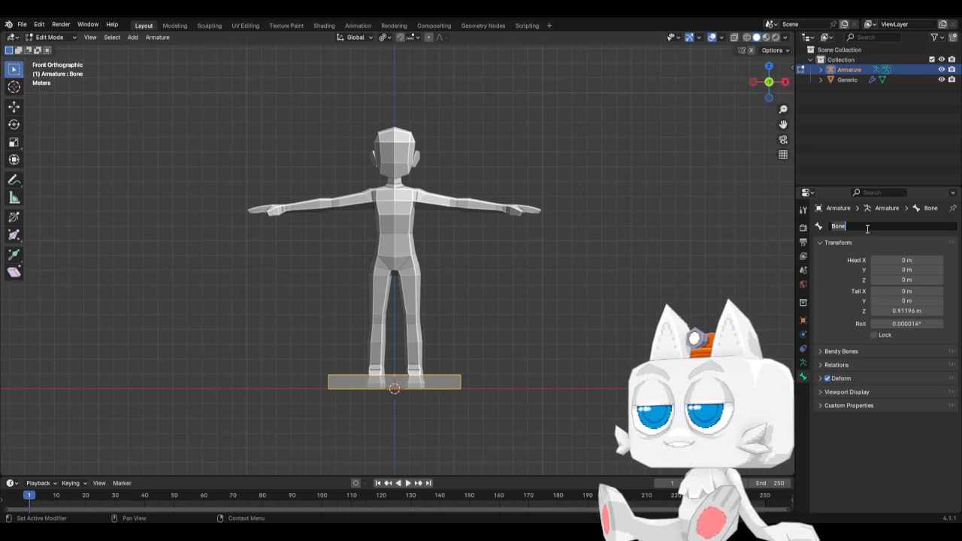
{"action": "type", "text": "Base"}
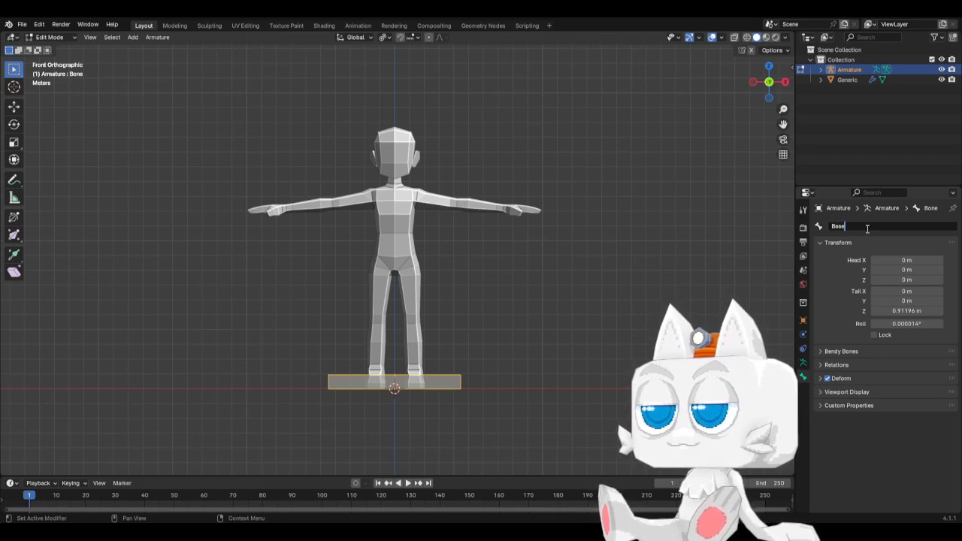
{"action": "key", "text": "Return"}
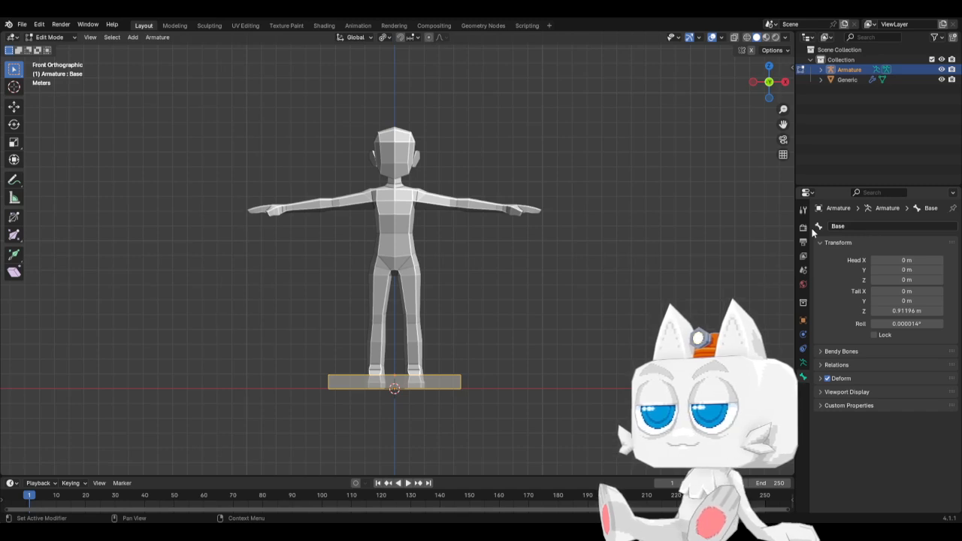
Step: Add a second bone to the armature and raise it about 7.89 m along Z to the character's crotch
{"action": "key", "text": "shift+a"}
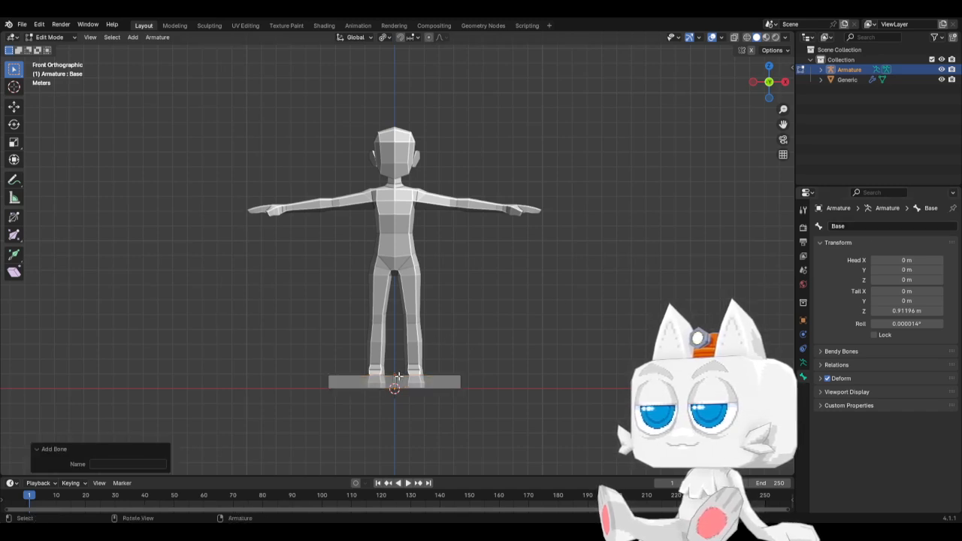
{"action": "key", "text": "ctrl+z"}
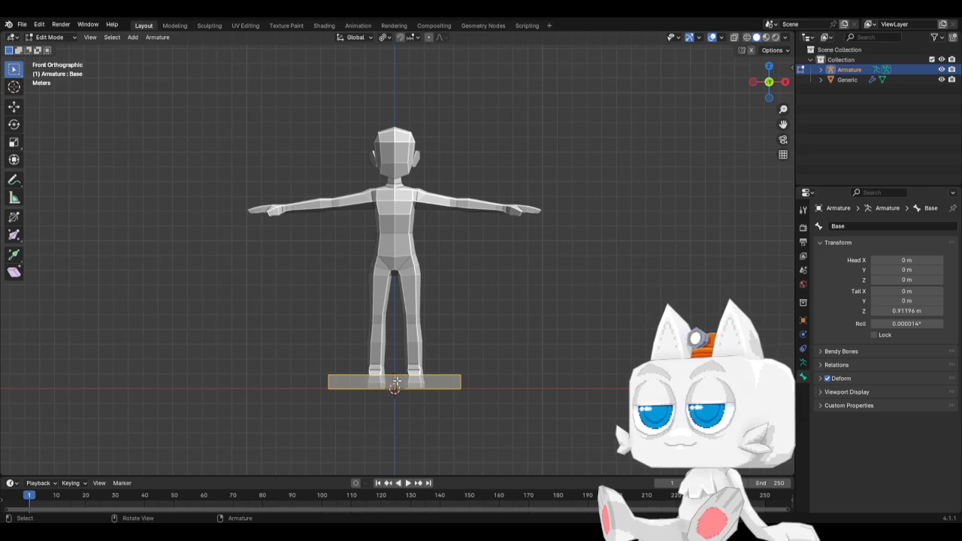
{"action": "key", "text": "shift+a"}
{"action": "key", "text": "g"}
{"action": "key", "text": "z"}
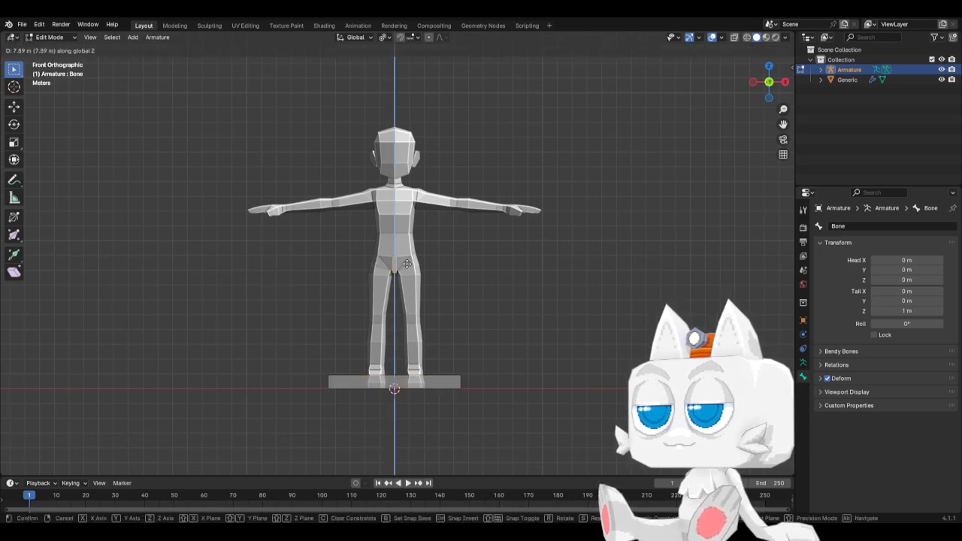
{"action": "left_click", "coordinate": [392, 252]}
Step: Raise the hip bone's tip to about 9.67 m on Z and scale its B-Bone display by about 12.1 to fill the hips
{"action": "left_click", "coordinate": [393, 255]}
{"action": "key", "text": "g"}
{"action": "key", "text": "z"}
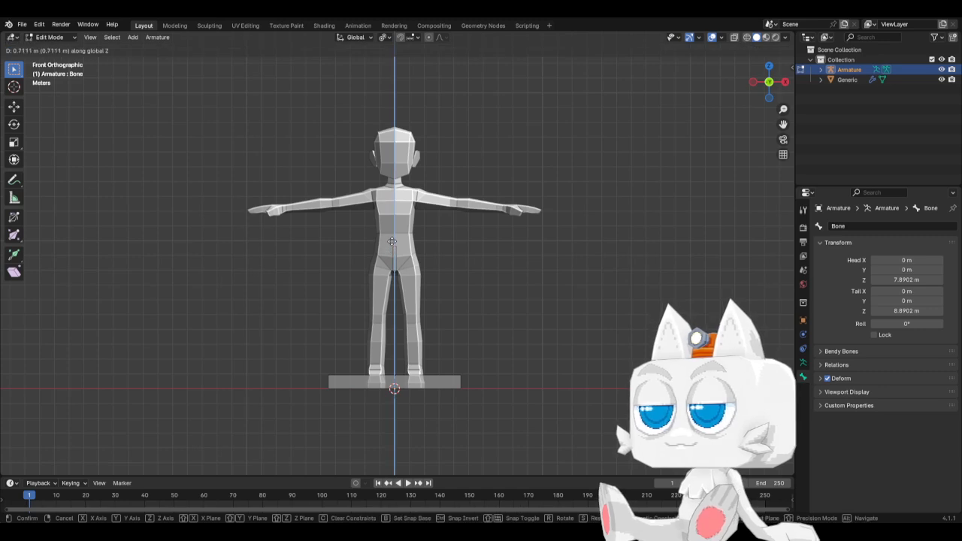
{"action": "left_click", "coordinate": [399, 250]}
{"action": "left_click", "coordinate": [395, 257]}
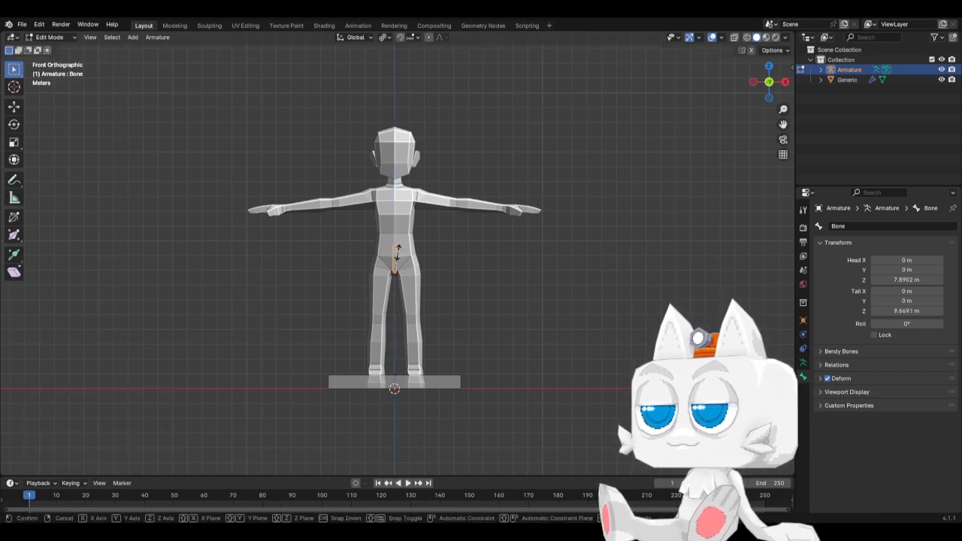
{"action": "key", "text": "s"}
{"action": "left_click", "coordinate": [630, 259]}
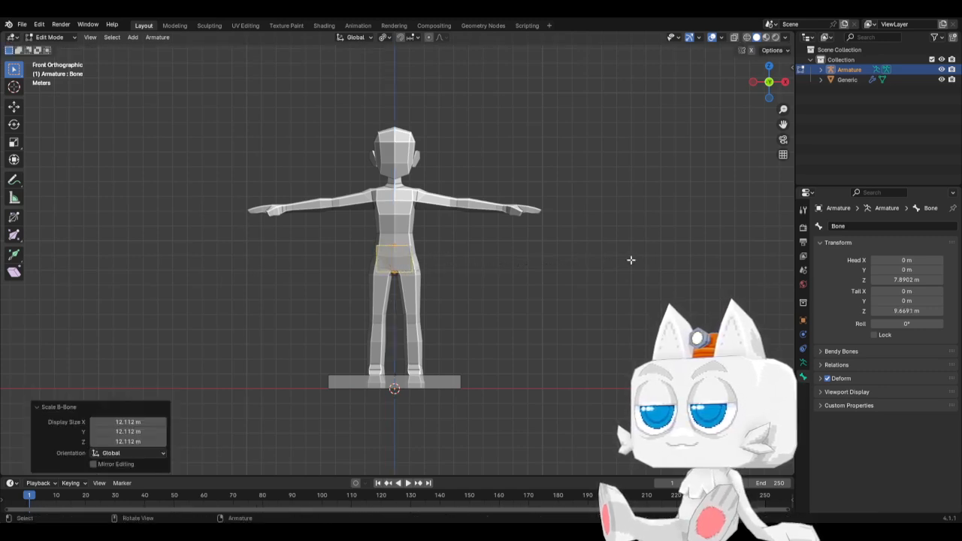
Step: Rename the bone filling the character's hips as Hips
{"action": "left_click", "coordinate": [865, 224]}
{"action": "type", "text": "Hips"}
{"action": "key", "text": "Return"}
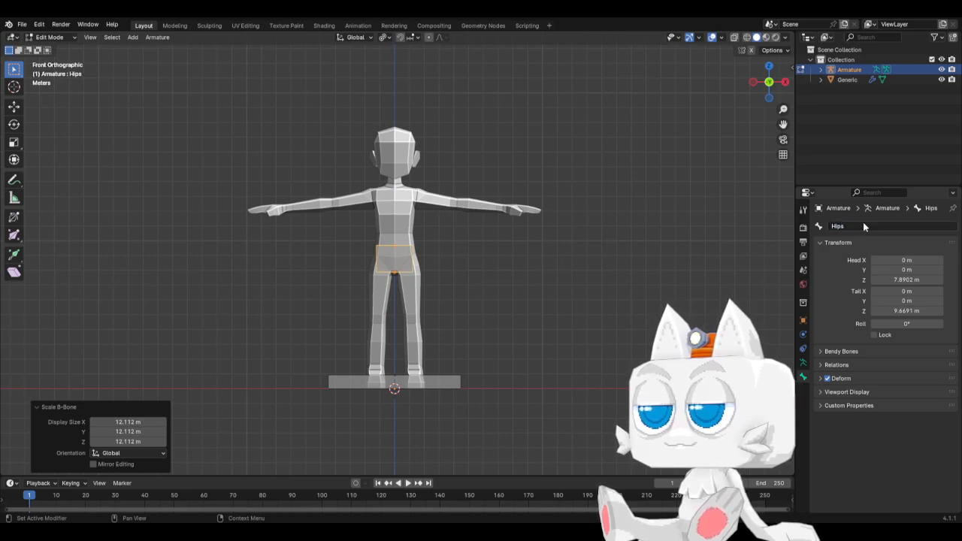
Step: Extrude two stacked bones up from the Hips tip along Z, about 1.63 m for the waist and about 2.34 m for the chest
{"action": "key", "text": "e"}
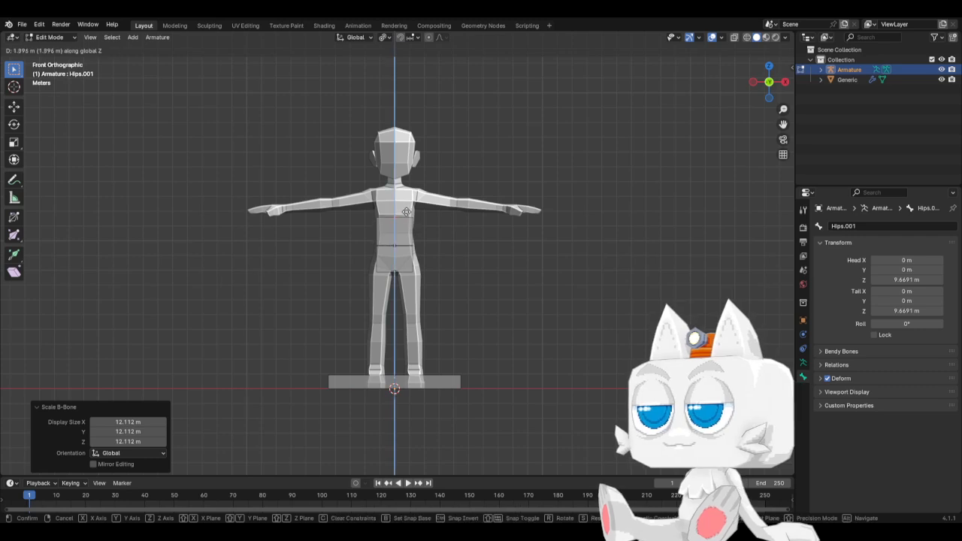
{"action": "left_click", "coordinate": [406, 217]}
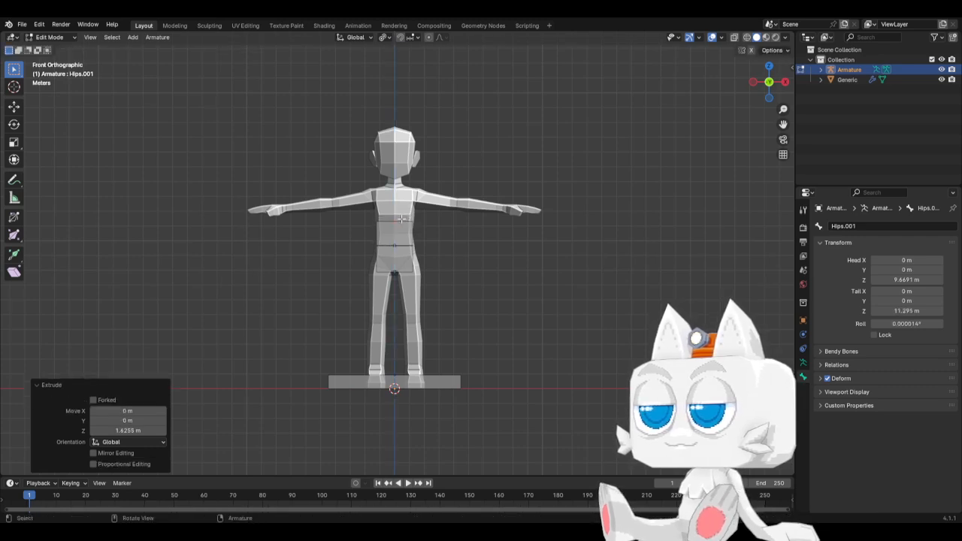
{"action": "key", "text": "e"}
{"action": "left_click", "coordinate": [403, 220]}
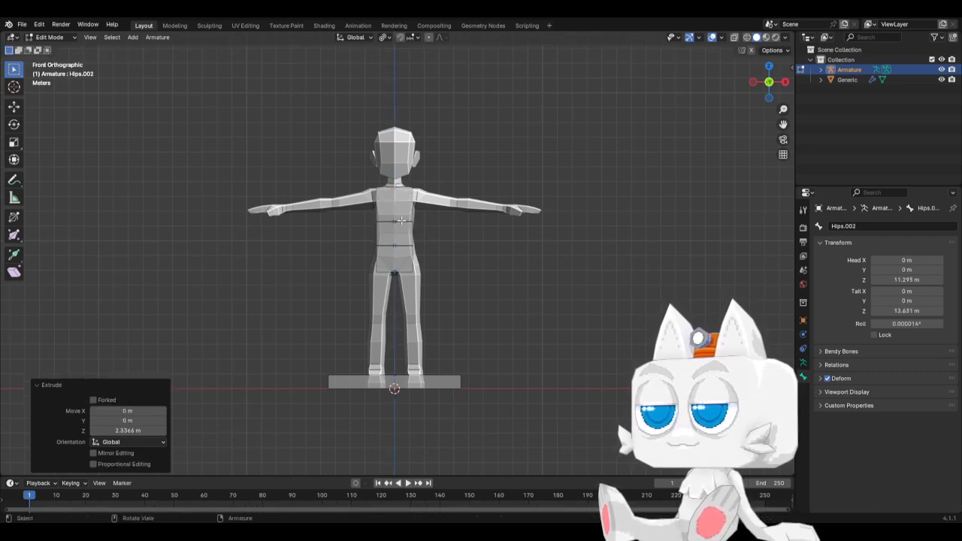
Step: Scale the waist bone's B-Bone display by about 0.225 and make the chest bone's display slightly narrower than the hips
{"action": "key", "text": "ctrl+z"}
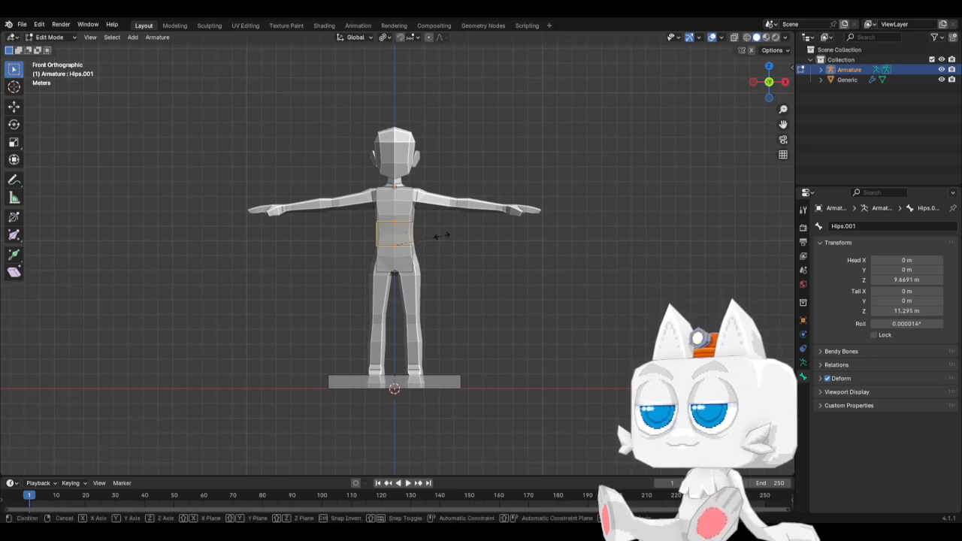
{"action": "key", "text": "ctrl+alt+s"}
{"action": "left_click", "coordinate": [403, 239]}
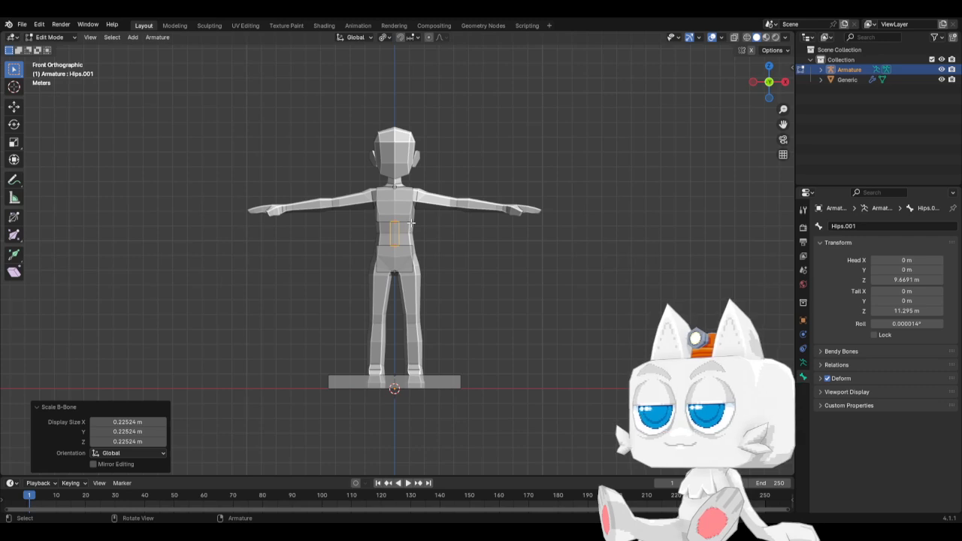
{"action": "left_click", "coordinate": [412, 220]}
{"action": "key", "text": "ctrl+alt+s"}
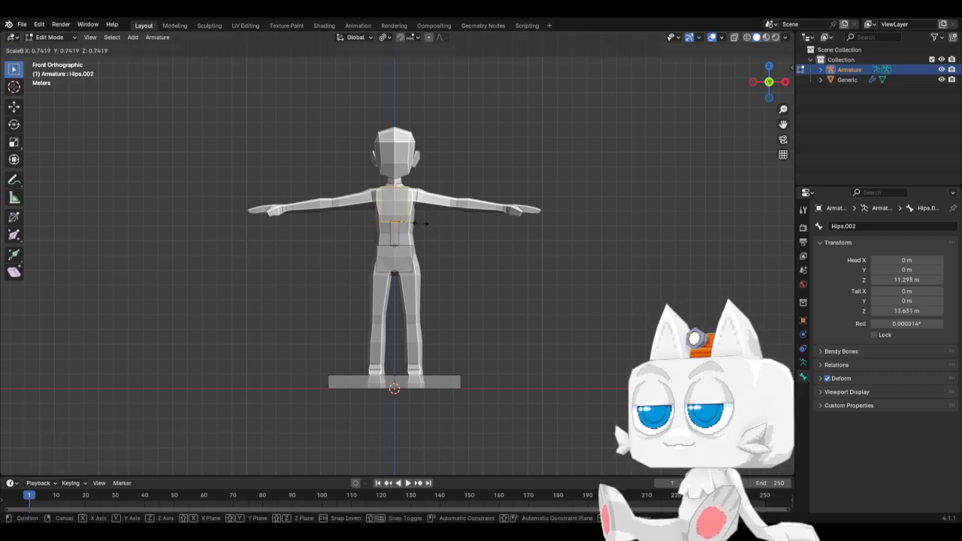
{"action": "left_click", "coordinate": [420, 223]}
Step: Rename the narrow bone directly above Hips as Spine
{"action": "left_click", "coordinate": [395, 236]}
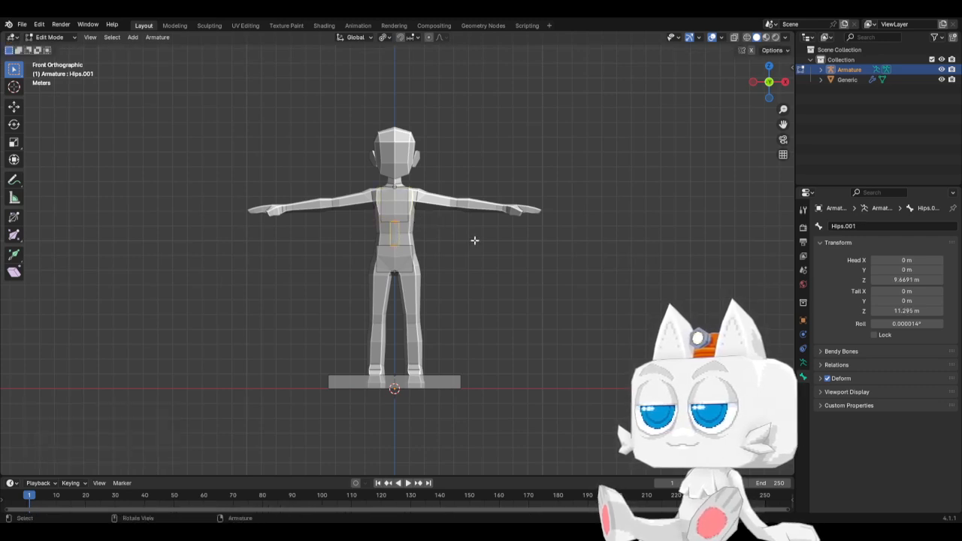
{"action": "left_click", "coordinate": [859, 225]}
{"action": "type", "text": "Spine"}
{"action": "key", "text": "Return"}
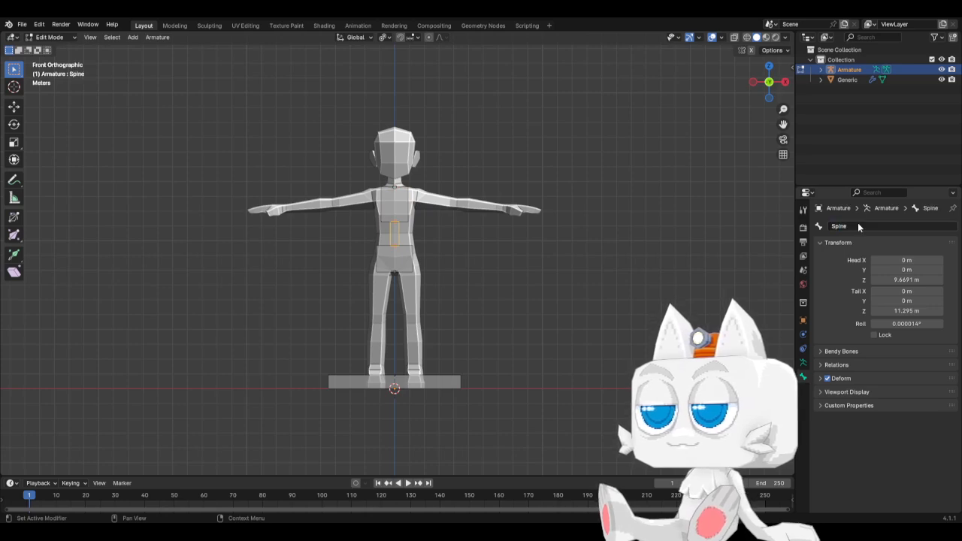
Step: Rename the bone above Spine as Chest
{"action": "left_click", "coordinate": [402, 219]}
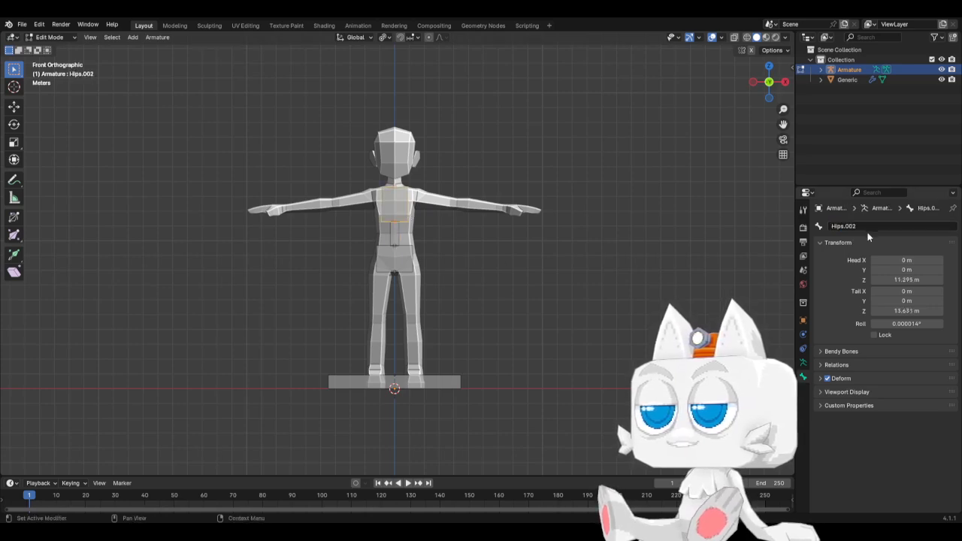
{"action": "left_click", "coordinate": [865, 227]}
{"action": "type", "text": "Chest"}
{"action": "key", "text": "Return"}
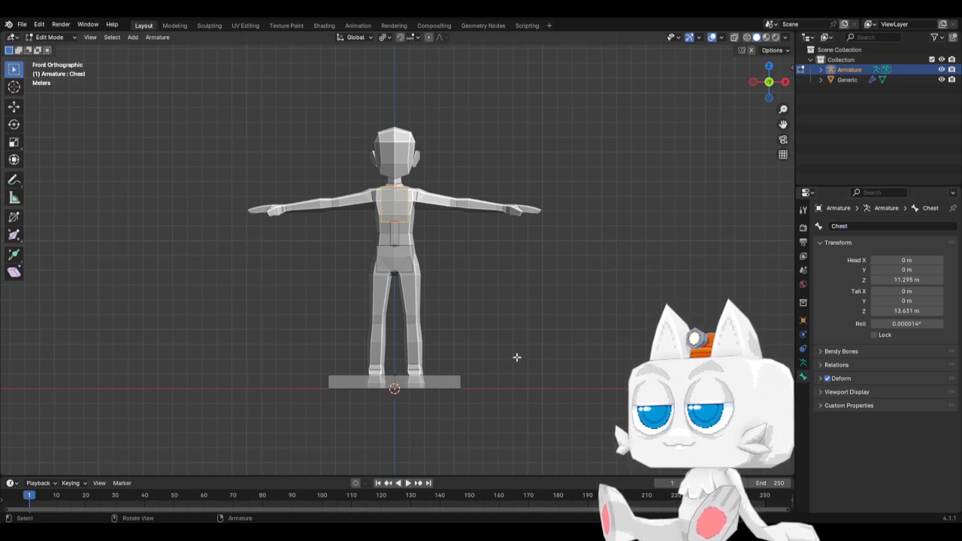
Step: In the right side view, shift the Chest bone's tip about 0.35 m along Y toward the base of the neck
{"action": "key", "text": "KP_3"}
{"action": "scroll", "coordinate": [461, 314], "scroll_direction": "up", "scroll_amount": 2}
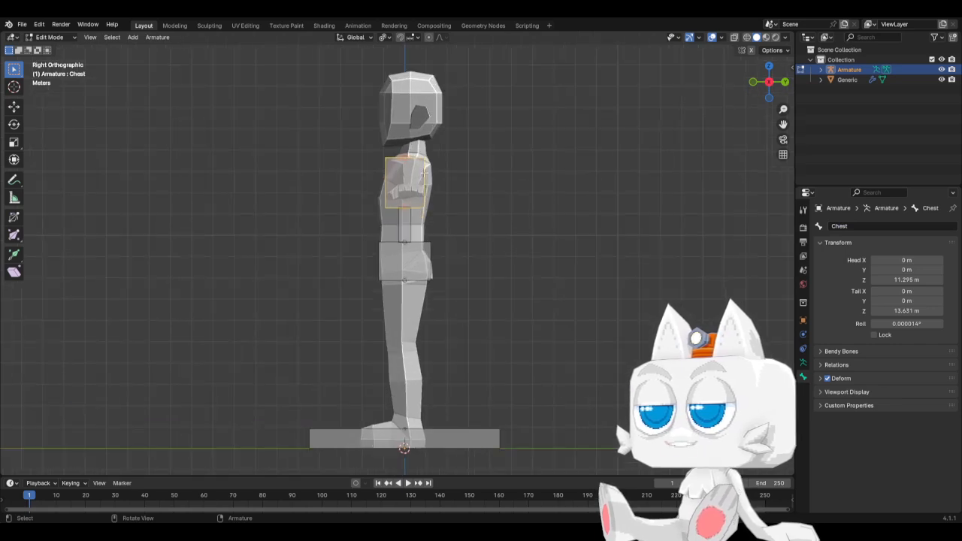
{"action": "left_click", "coordinate": [405, 152]}
{"action": "key", "text": "g"}
{"action": "key", "text": "y"}
{"action": "left_click", "coordinate": [410, 152]}
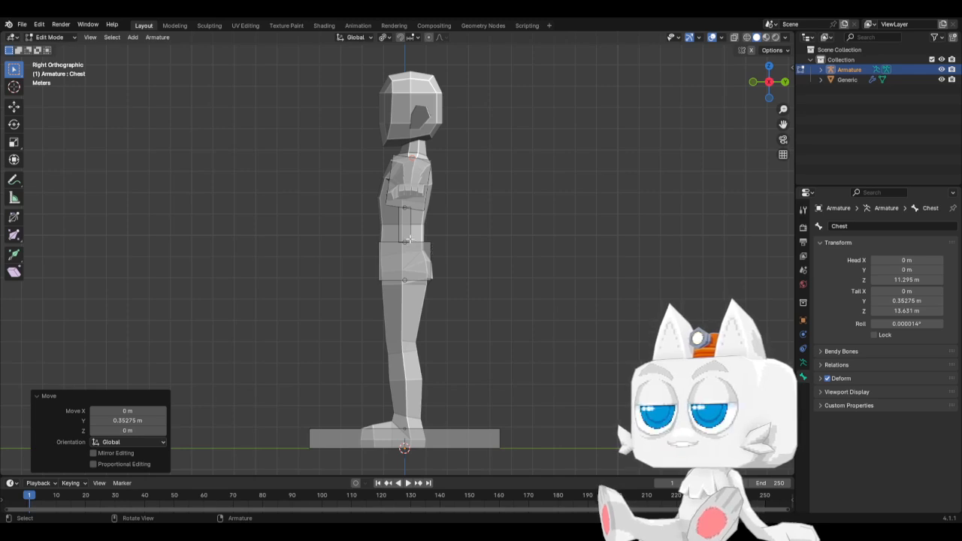
Step: Move the Hips bone about -0.07 m along Y to center it on the pelvis
{"action": "left_click", "coordinate": [427, 254]}
{"action": "key", "text": "g"}
{"action": "key", "text": "y"}
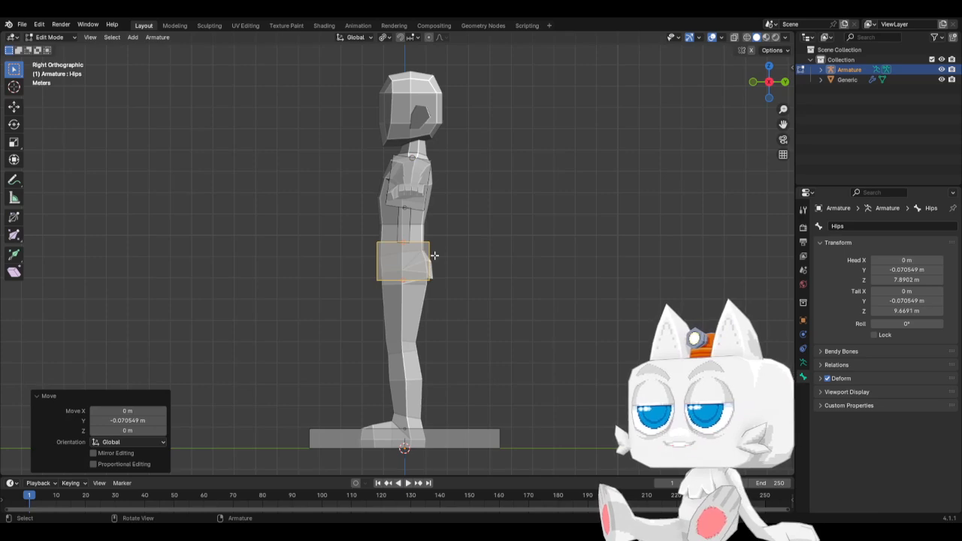
Step: Add a new bone, move it about 0.78 m on X and 13.08 m on Z, and swing its tip outward toward the shoulder
{"action": "key", "text": "KP_1"}
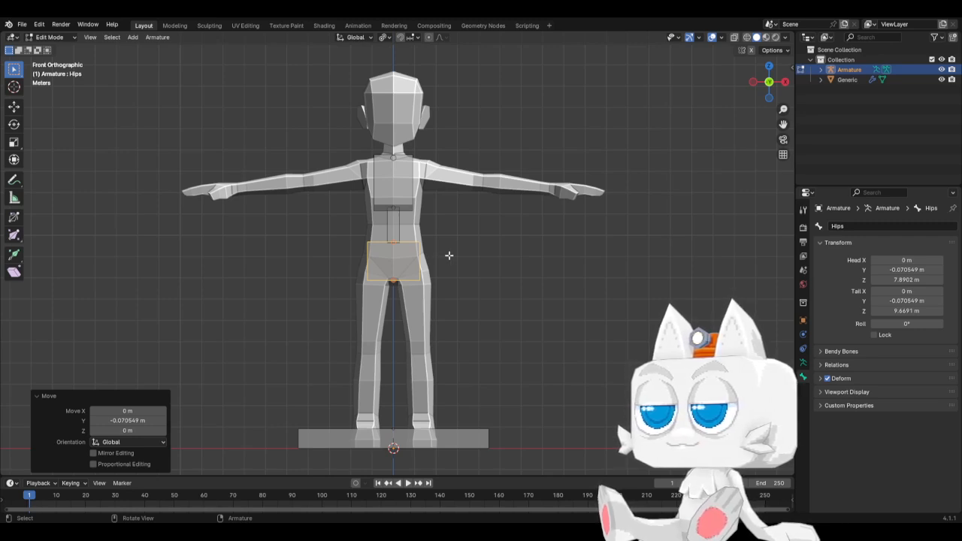
{"action": "key", "text": "shift+a"}
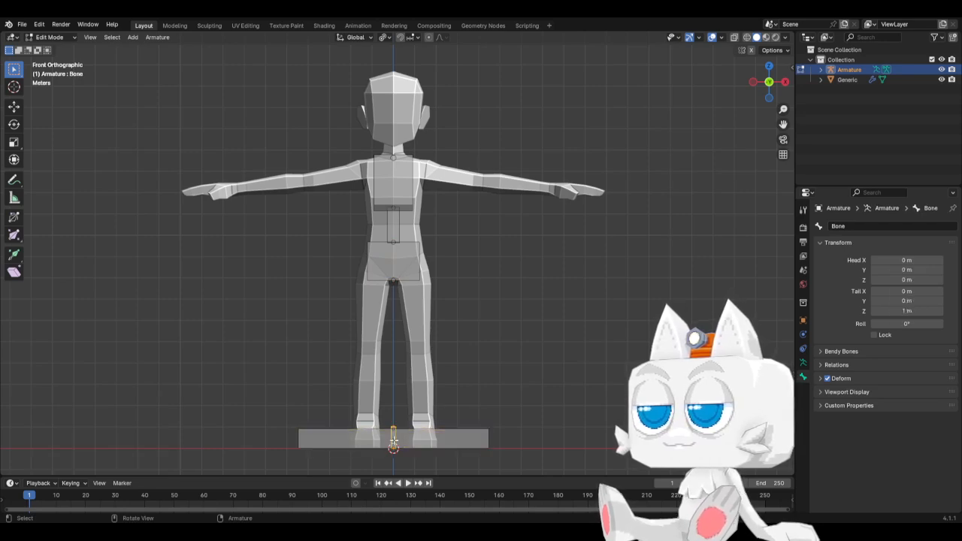
{"action": "key", "text": "g"}
{"action": "left_click", "coordinate": [409, 148]}
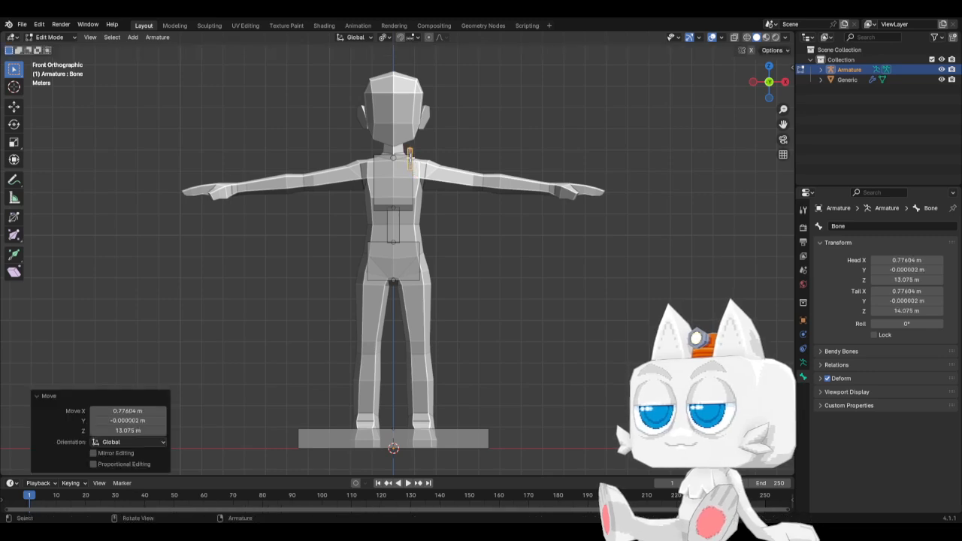
{"action": "key", "text": "g"}
{"action": "left_click", "coordinate": [406, 171]}
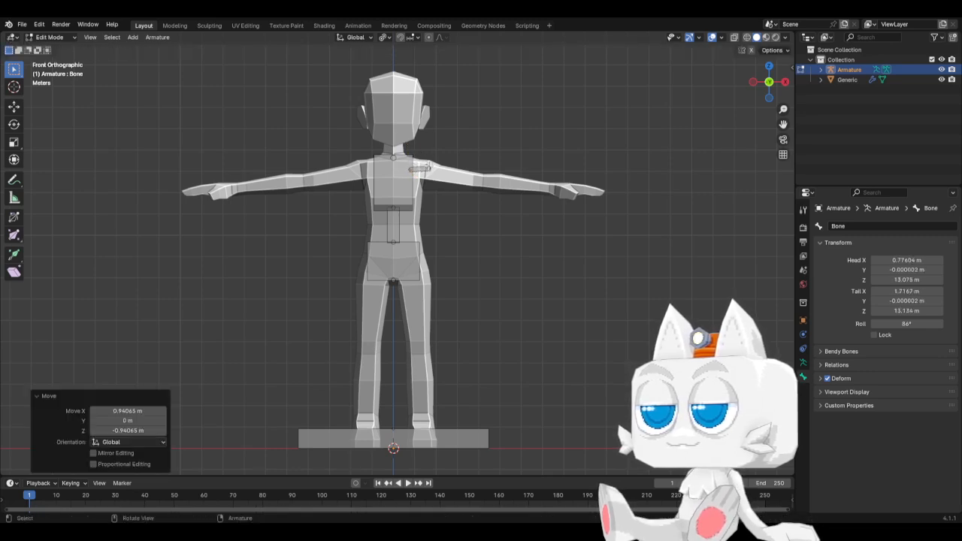
Step: Shift the shoulder bone about 0.35 m inward and 0.26 m up, and place its tip at about X 1.60 m, Z 13.02 m
{"action": "left_click", "coordinate": [408, 169]}
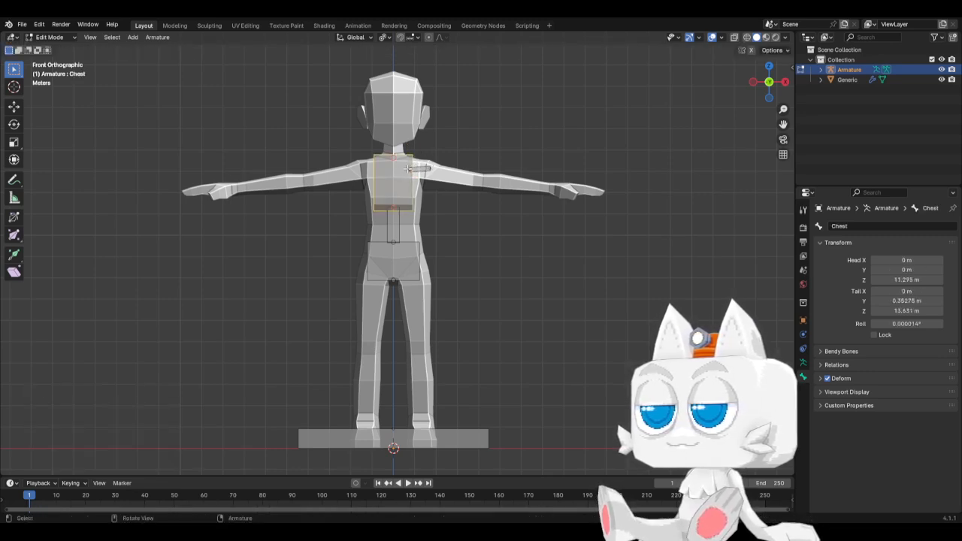
{"action": "left_click", "coordinate": [409, 168]}
{"action": "key", "text": "g"}
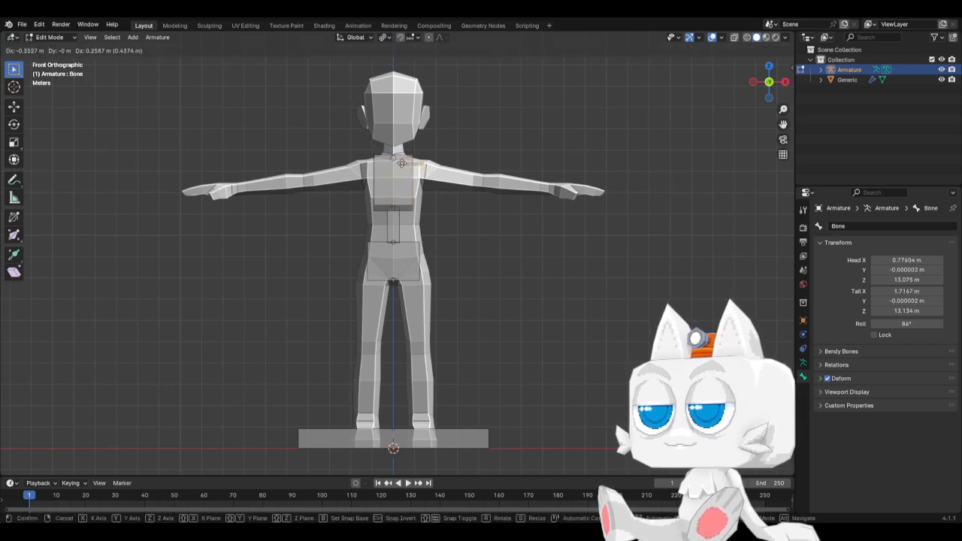
{"action": "left_click", "coordinate": [403, 164]}
{"action": "left_click", "coordinate": [421, 164]}
{"action": "key", "text": "g"}
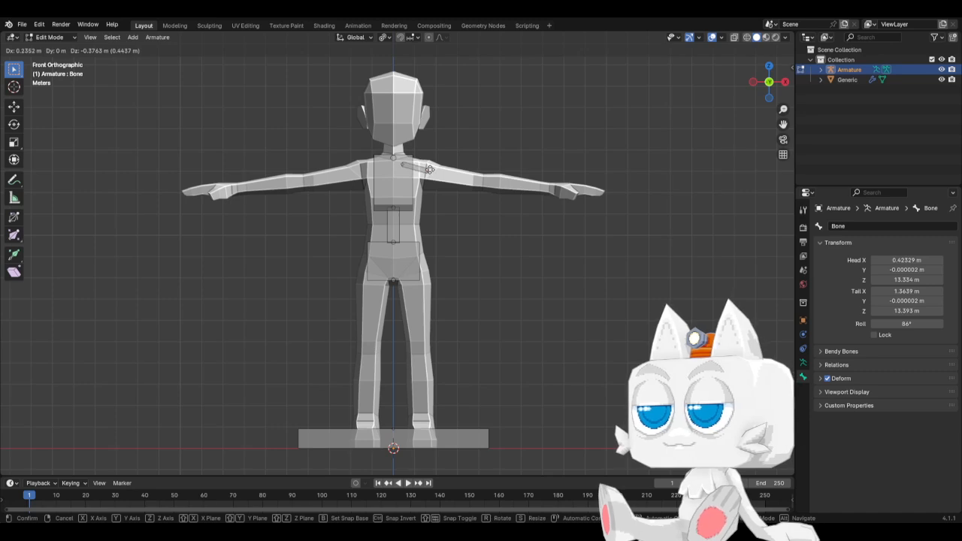
{"action": "left_click", "coordinate": [428, 170]}
Step: Extrude upper arm, forearm and hand bones from the shoulder tip, extending about 2.61 m, 3.03 m and 1.27 m along X
{"action": "key", "text": "e"}
{"action": "left_click", "coordinate": [484, 181]}
{"action": "key", "text": "e"}
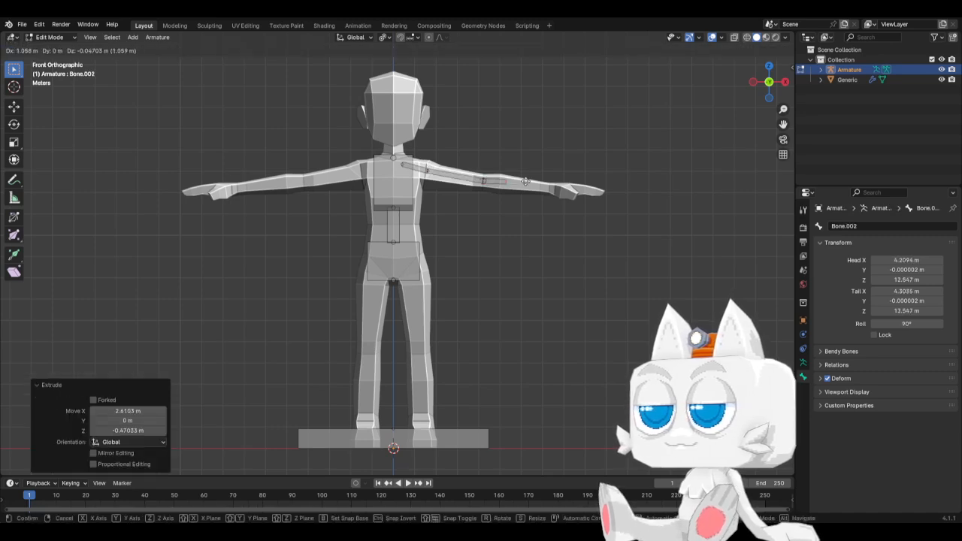
{"action": "left_click", "coordinate": [555, 188]}
{"action": "key", "text": "e"}
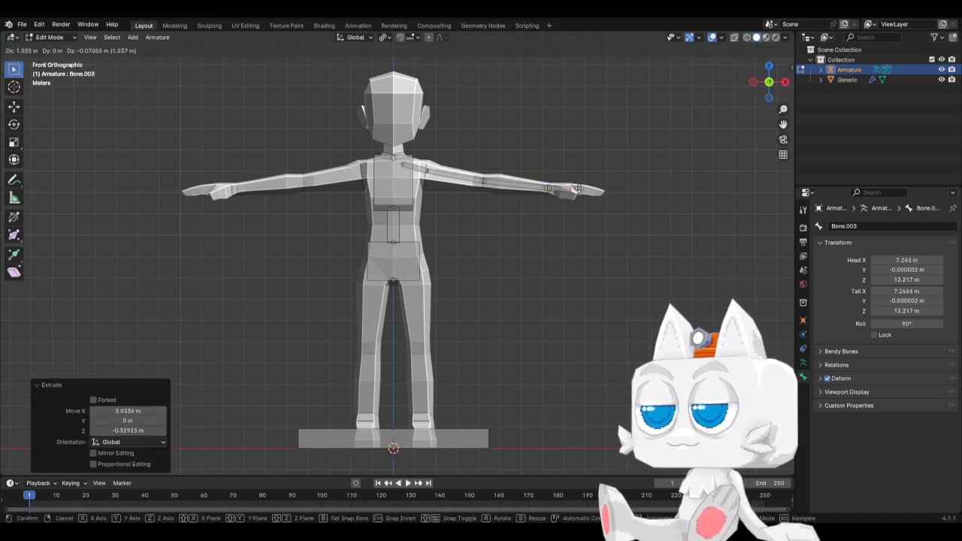
{"action": "left_click", "coordinate": [582, 189]}
Step: In the top view, move the entire linked arm bone chain about 0.38 m along Y into the arm mesh
{"action": "key", "text": "KP_7"}
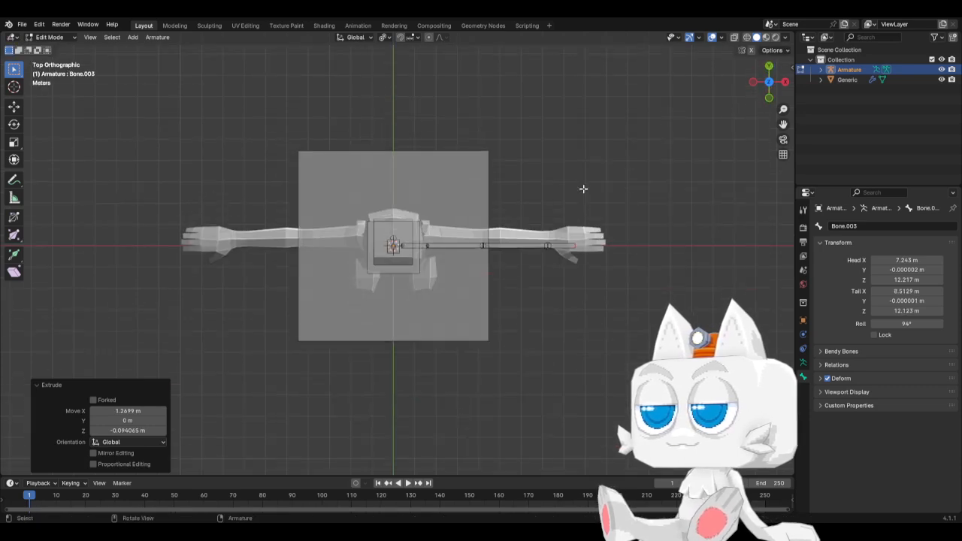
{"action": "scroll", "coordinate": [507, 271], "scroll_direction": "up", "scroll_amount": 3}
{"action": "key", "text": "ctrl+l"}
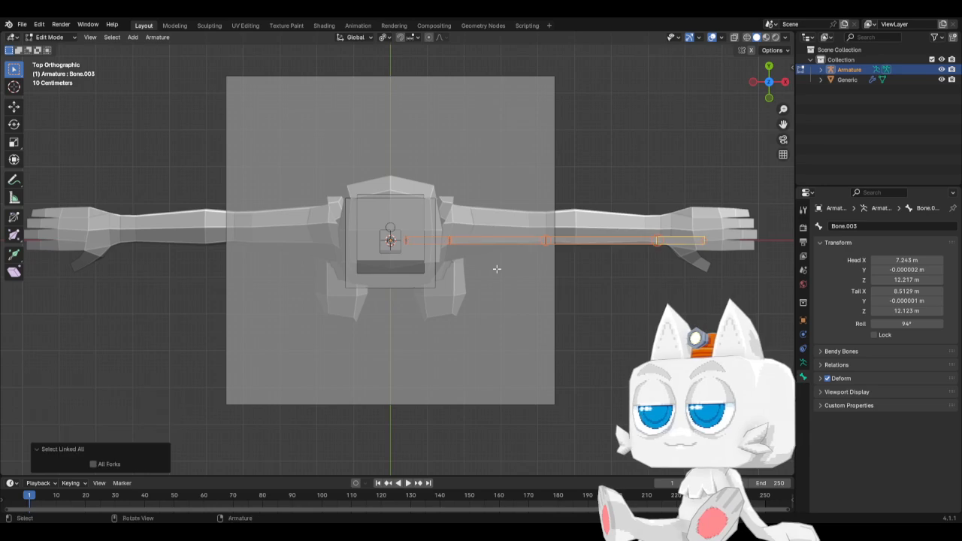
{"action": "key", "text": "g"}
{"action": "key", "text": "y"}
{"action": "left_click", "coordinate": [505, 255]}
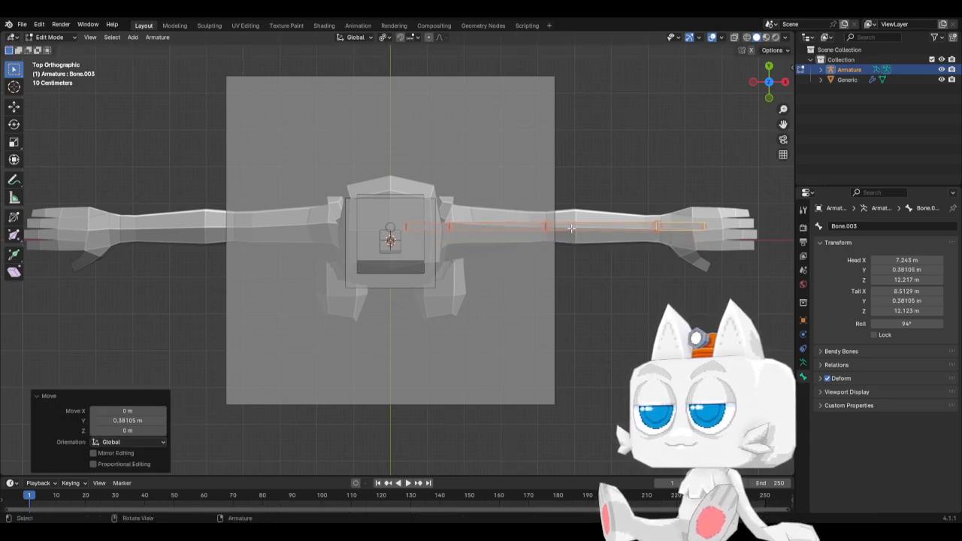
Step: Select the large Base bone overlapping the shoulder bone in the top view and hide it
{"action": "left_click", "coordinate": [407, 226]}
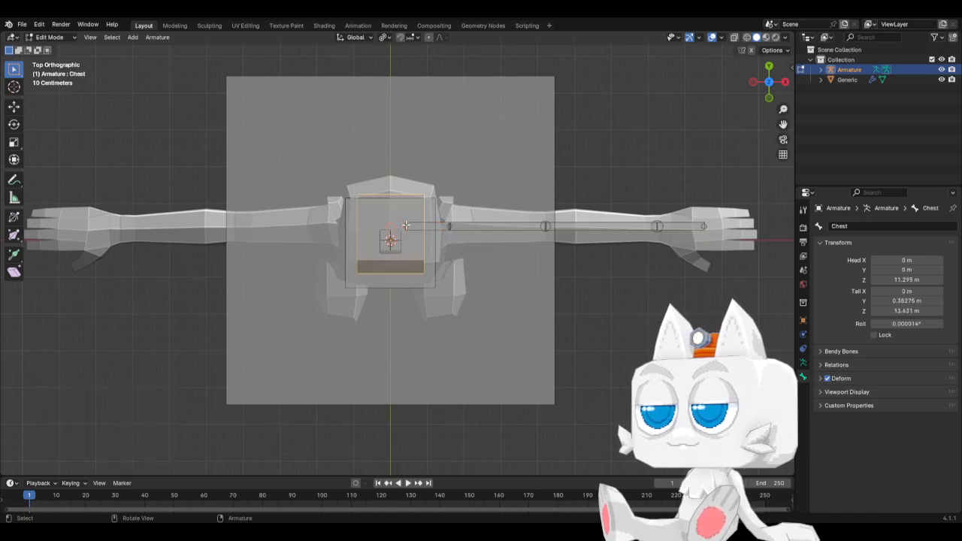
{"action": "left_click", "coordinate": [406, 226]}
{"action": "left_click", "coordinate": [406, 226]}
{"action": "left_click", "coordinate": [406, 225]}
{"action": "left_click", "coordinate": [406, 225]}
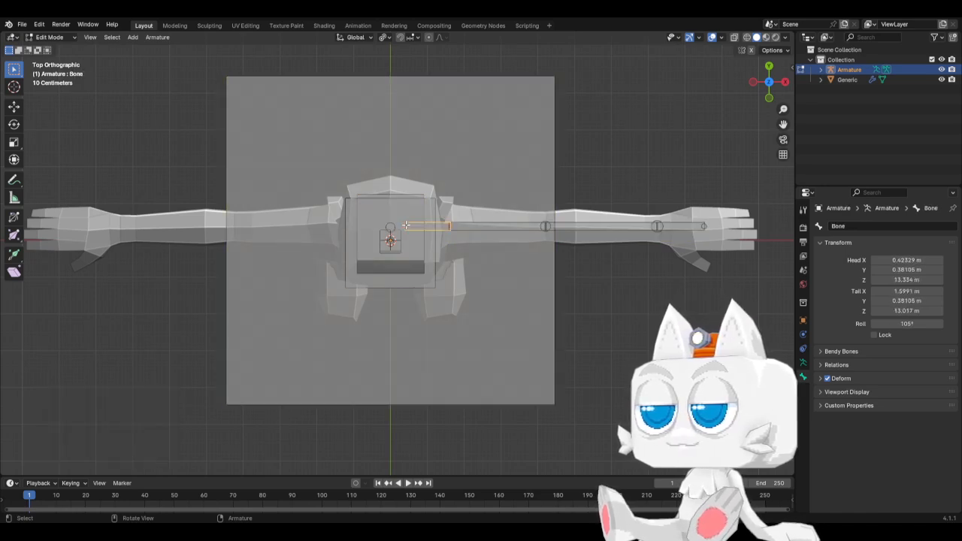
{"action": "left_click", "coordinate": [406, 226]}
{"action": "left_click", "coordinate": [406, 225]}
{"action": "left_click", "coordinate": [406, 225]}
{"action": "left_click", "coordinate": [406, 226]}
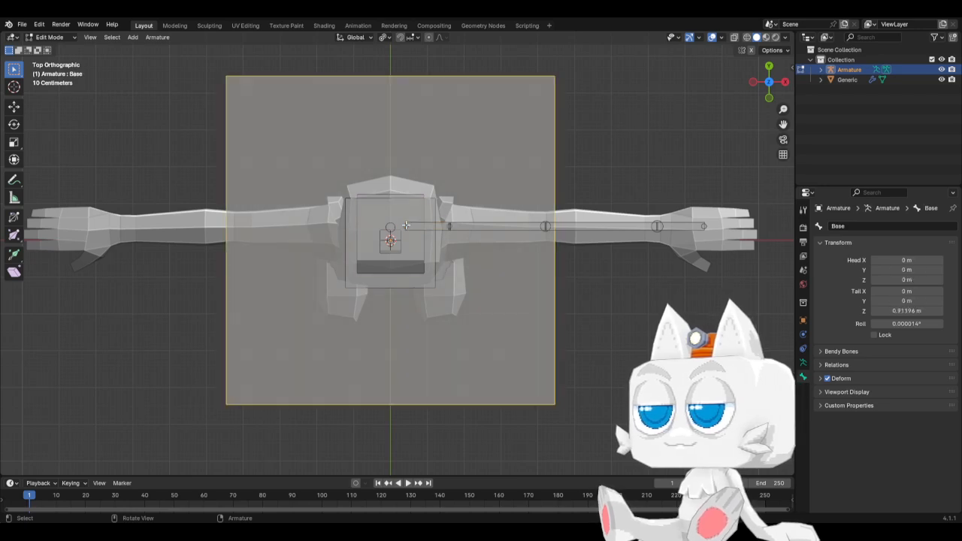
{"action": "left_click", "coordinate": [406, 226]}
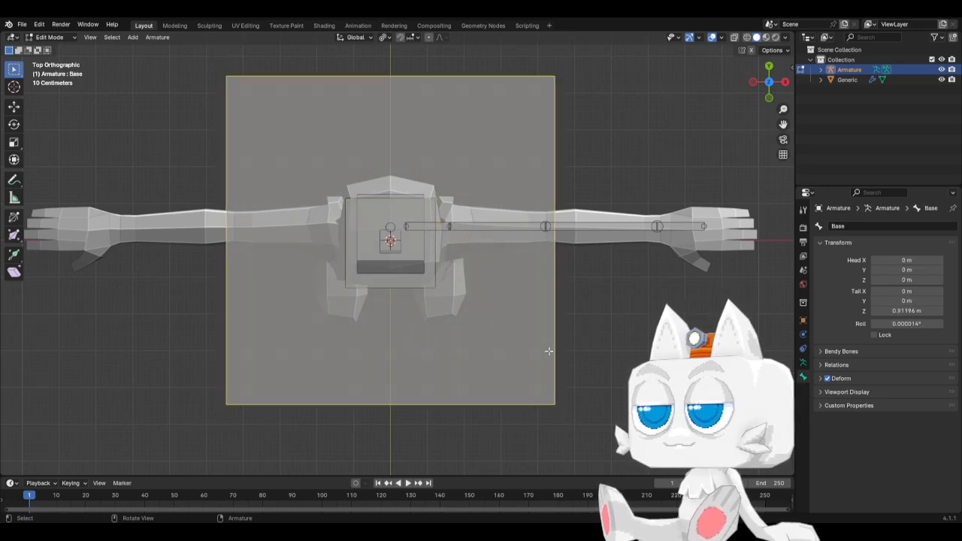
{"action": "key", "text": "h"}
Step: Move the shoulder bone's head about -0.59 m along Y toward the front of the chest
{"action": "left_click", "coordinate": [404, 232]}
{"action": "middle_click_drag", "start_coordinate": [405, 232], "coordinate": [380, 208]}
{"action": "left_click", "coordinate": [385, 203]}
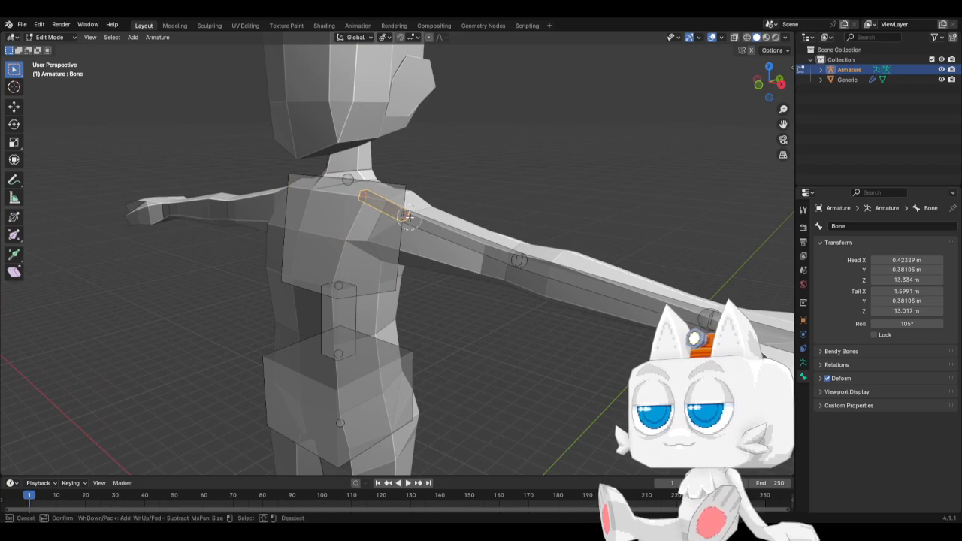
{"action": "key", "text": "KP_7"}
{"action": "key", "text": "g"}
{"action": "key", "text": "y"}
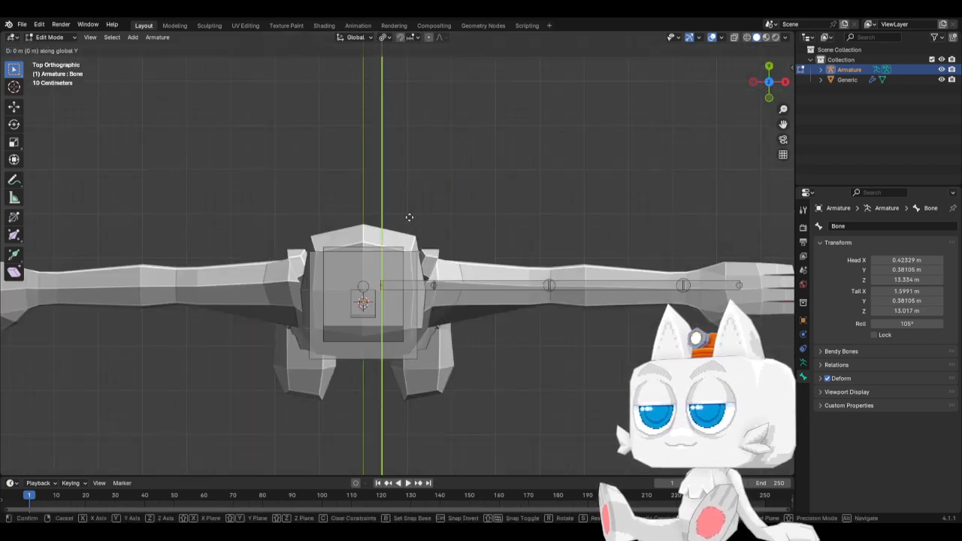
{"action": "left_click", "coordinate": [412, 244]}
Step: In the side view, nudge the shoulder bone's head about 0.045 m along Y and 0.023 m up along Z
{"action": "key", "text": "KP_3"}
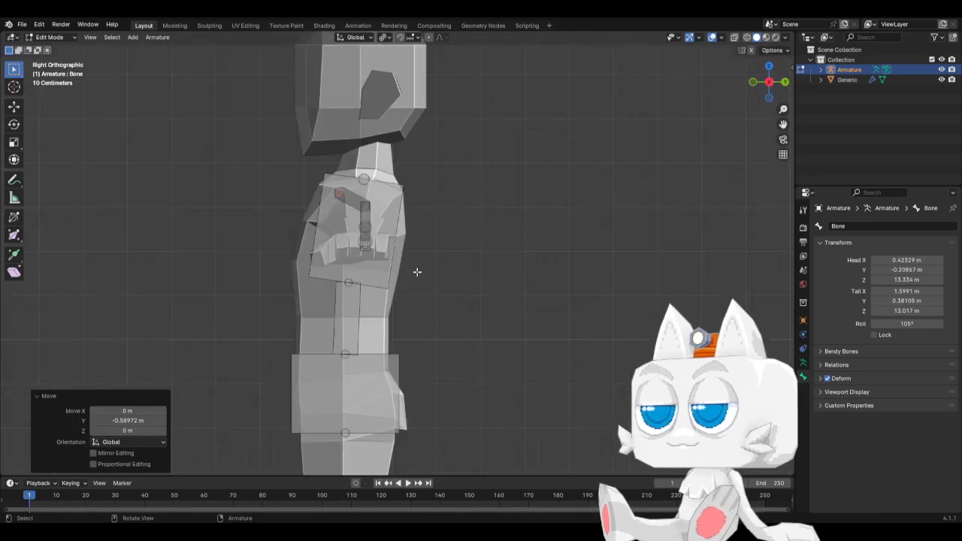
{"action": "key", "text": "g"}
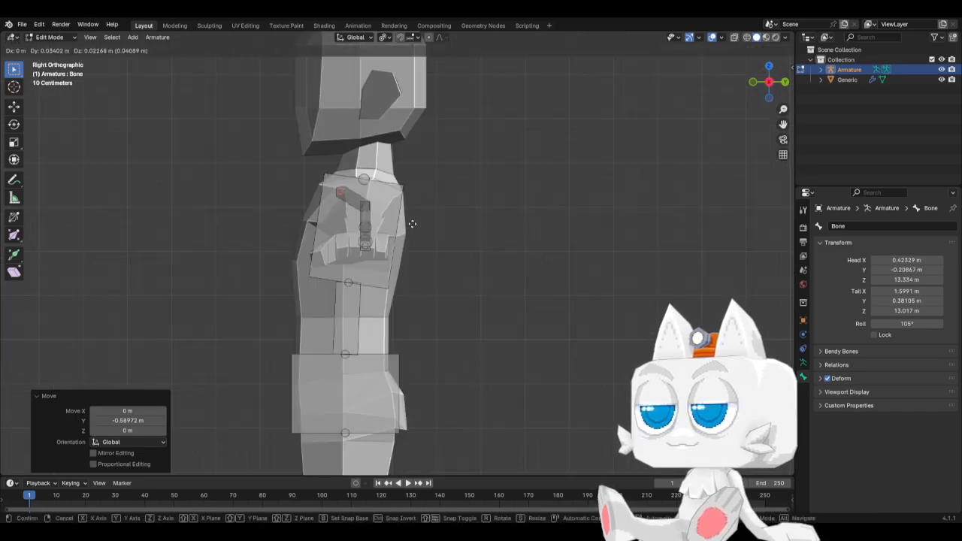
{"action": "left_click", "coordinate": [413, 223]}
{"action": "key", "text": "KP_1"}
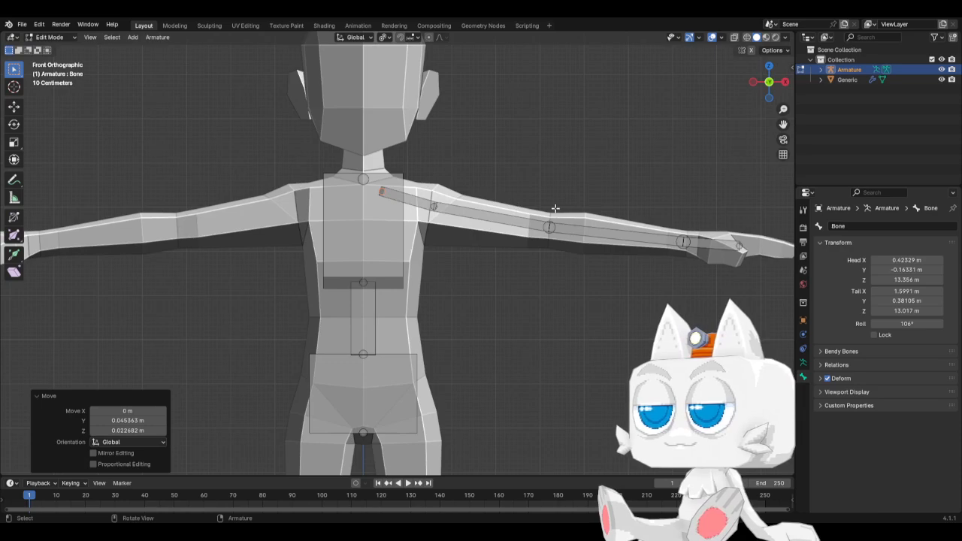
{"action": "left_click", "coordinate": [550, 226]}
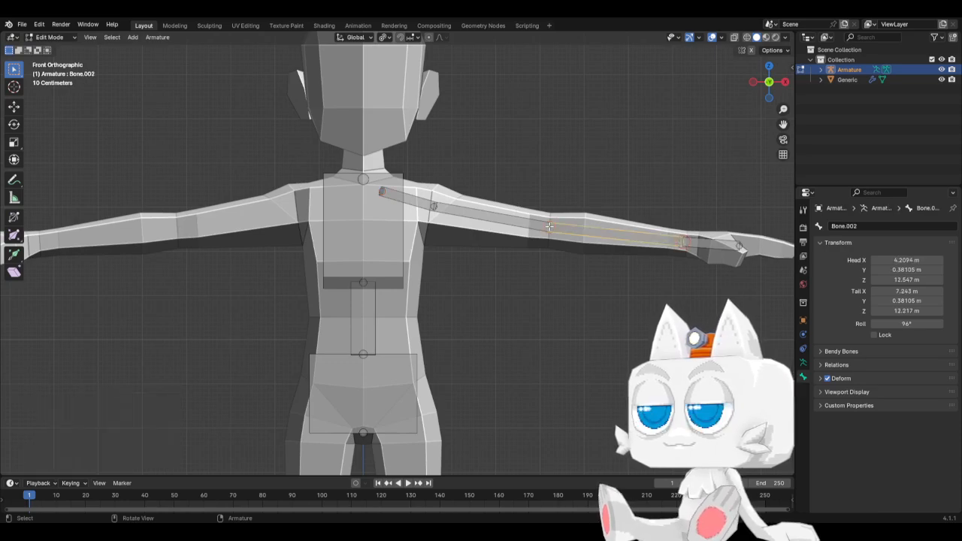
{"action": "key", "text": "KP_7"}
{"action": "key", "text": "g"}
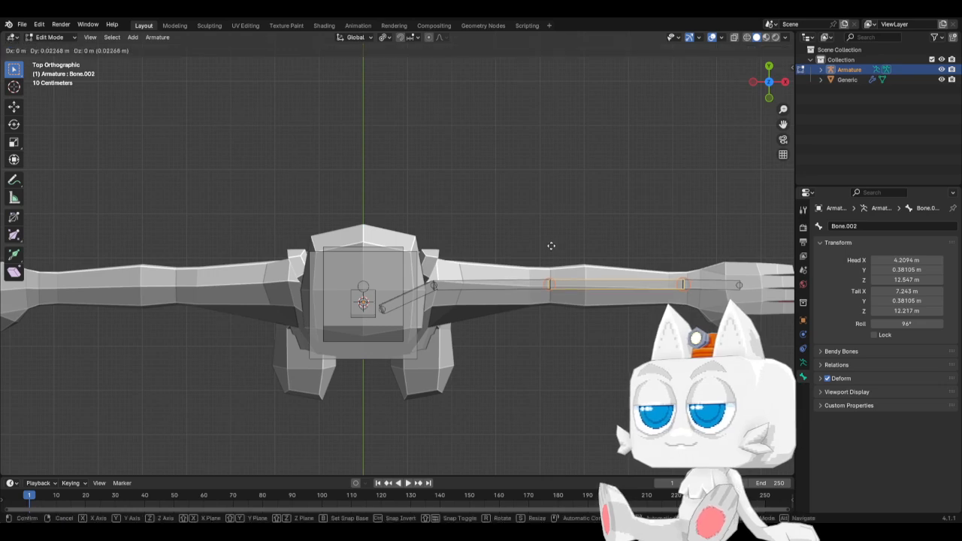
{"action": "left_click", "coordinate": [552, 246]}
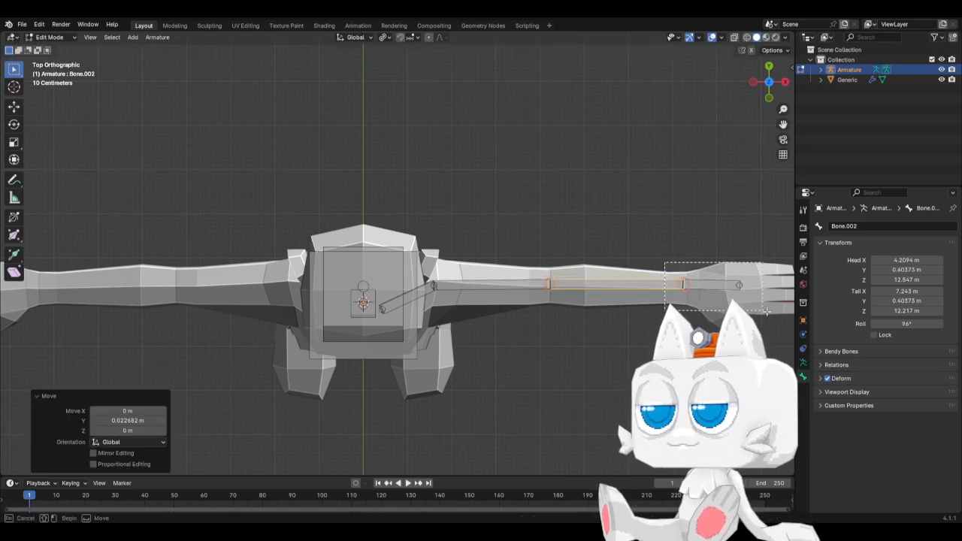
{"action": "key", "text": "ctrl+z"}
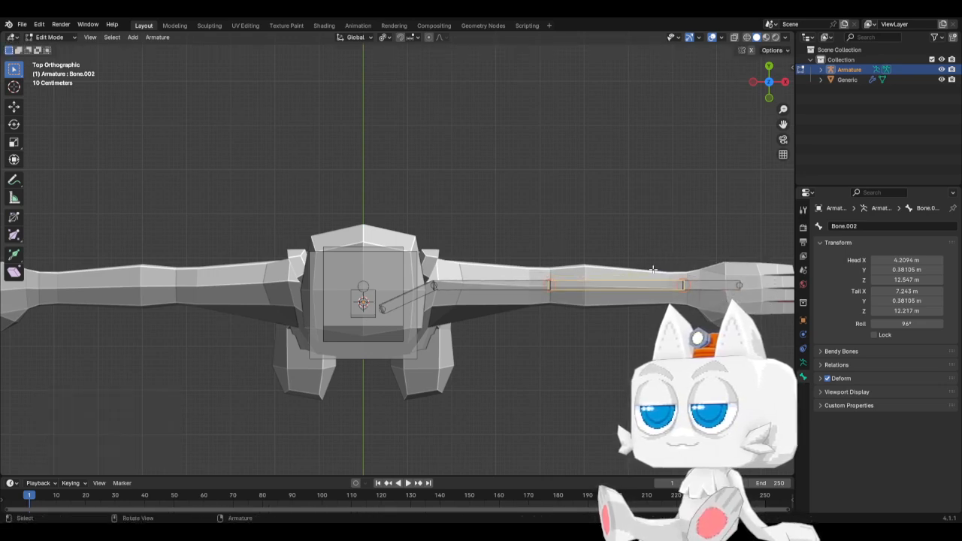
Step: In the top view, move the elbow joint about 0.034 m along Y and the hand bone about -0.057 m along Y
{"action": "left_click", "coordinate": [679, 283], "text": "shift"}
{"action": "key", "text": "g"}
{"action": "key", "text": "y"}
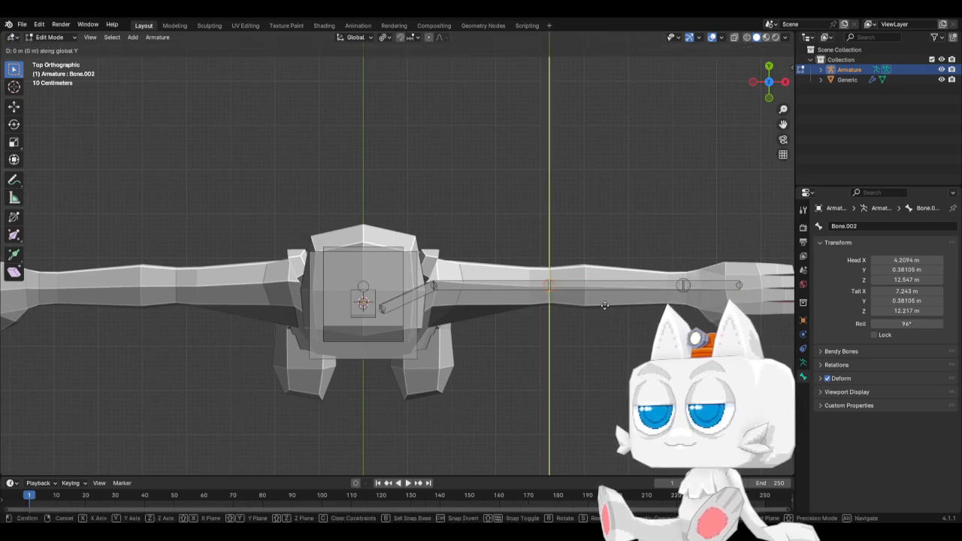
{"action": "left_click", "coordinate": [604, 304]}
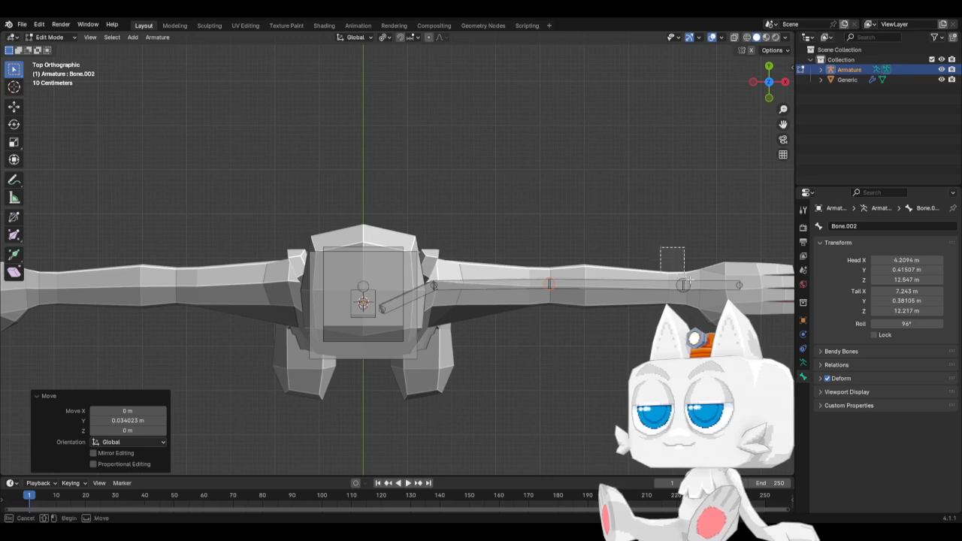
{"action": "key", "text": "g"}
{"action": "key", "text": "y"}
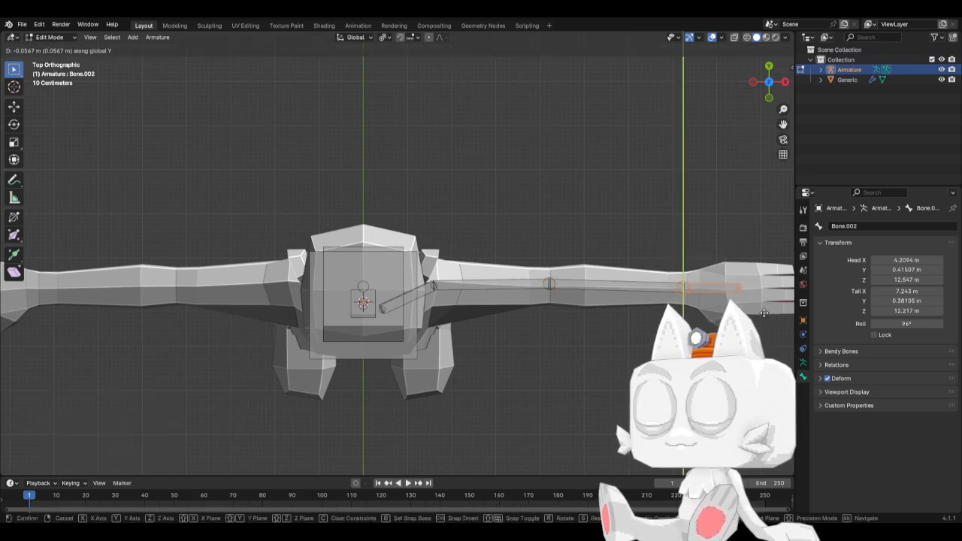
{"action": "left_click", "coordinate": [764, 313]}
Step: In the front view, lower the elbow joint about 0.068 m along Z
{"action": "key", "text": "KP_1"}
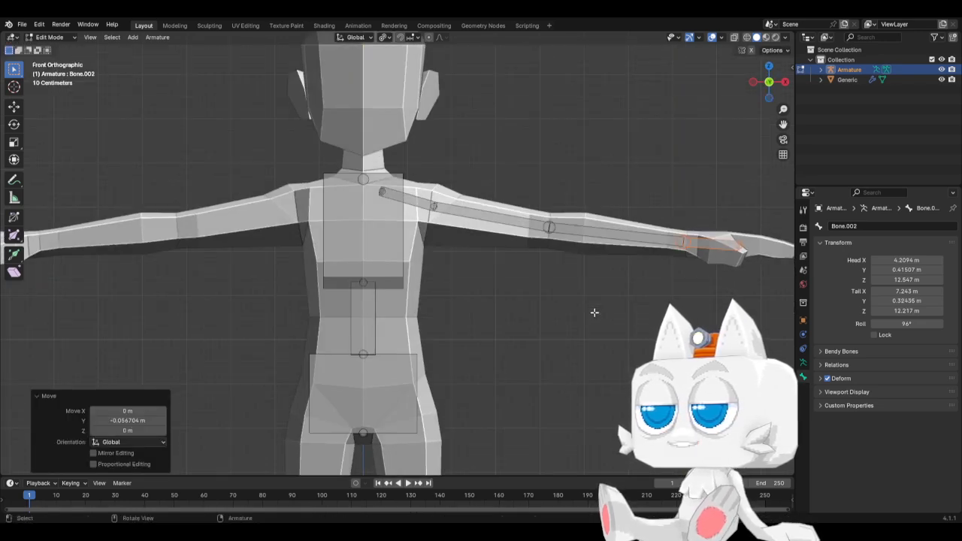
{"action": "left_click", "coordinate": [554, 239]}
{"action": "key", "text": "g"}
{"action": "key", "text": "z"}
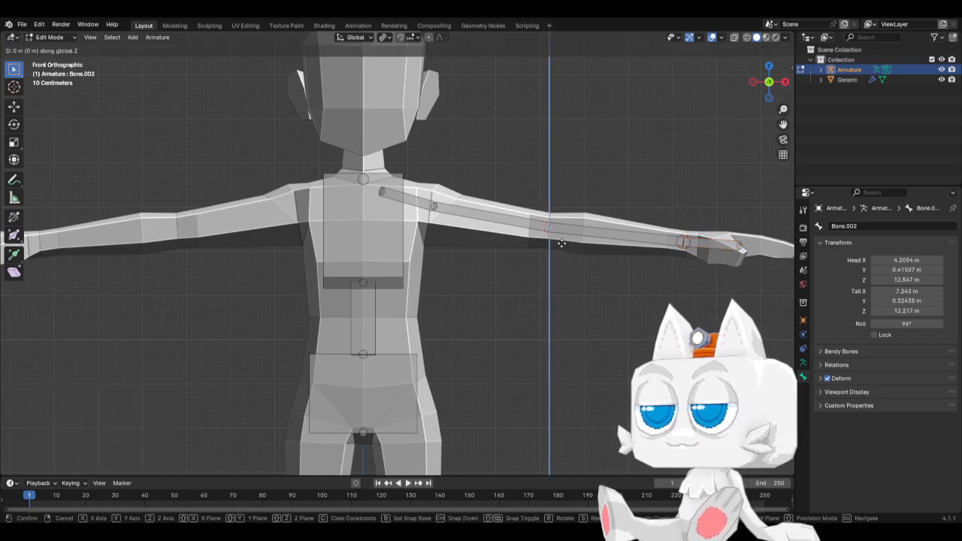
{"action": "left_click", "coordinate": [561, 246]}
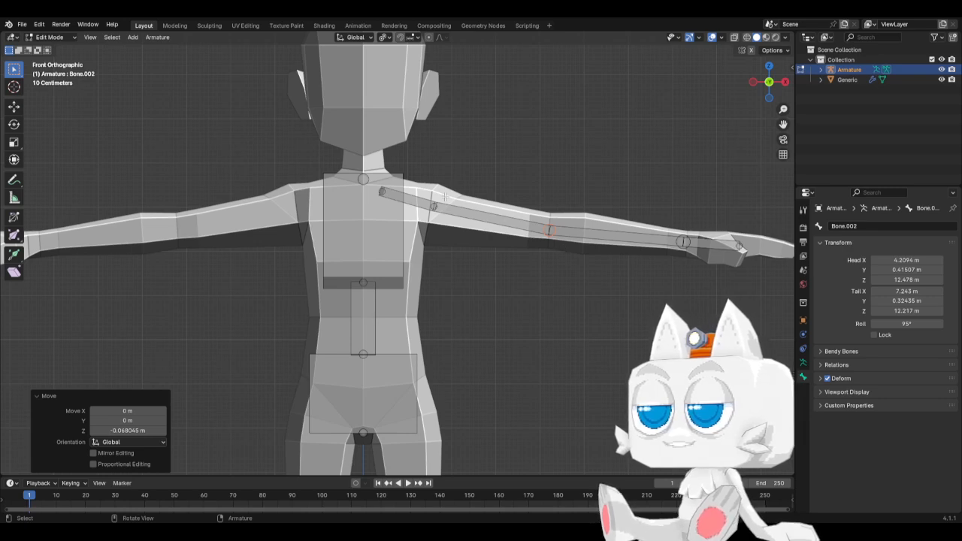
{"action": "key", "text": "g"}
{"action": "key", "text": "z"}
{"action": "key", "text": "Escape"}
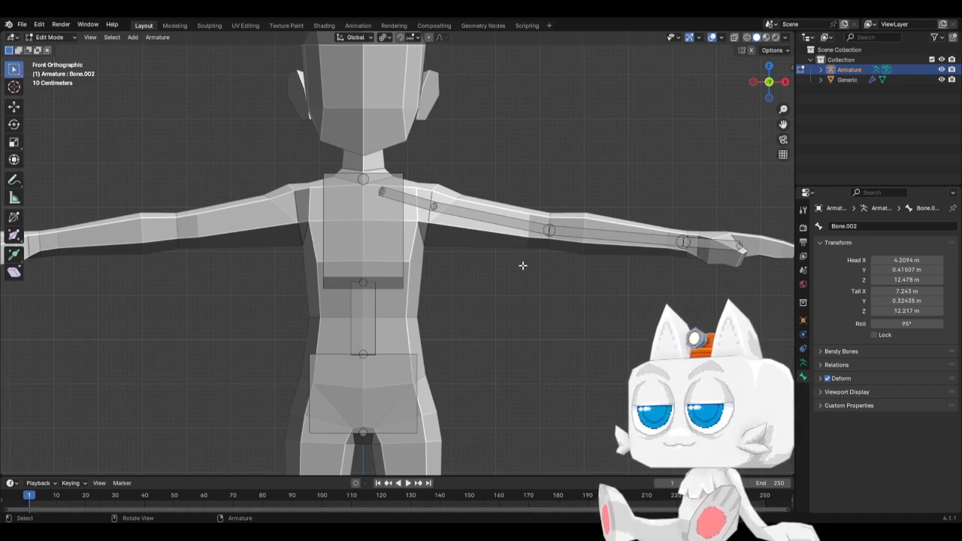
Step: Parent the shoulder bone to the Chest bone with Keep Offset
{"action": "left_click", "coordinate": [418, 197]}
{"action": "left_click", "coordinate": [401, 190], "text": "shift"}
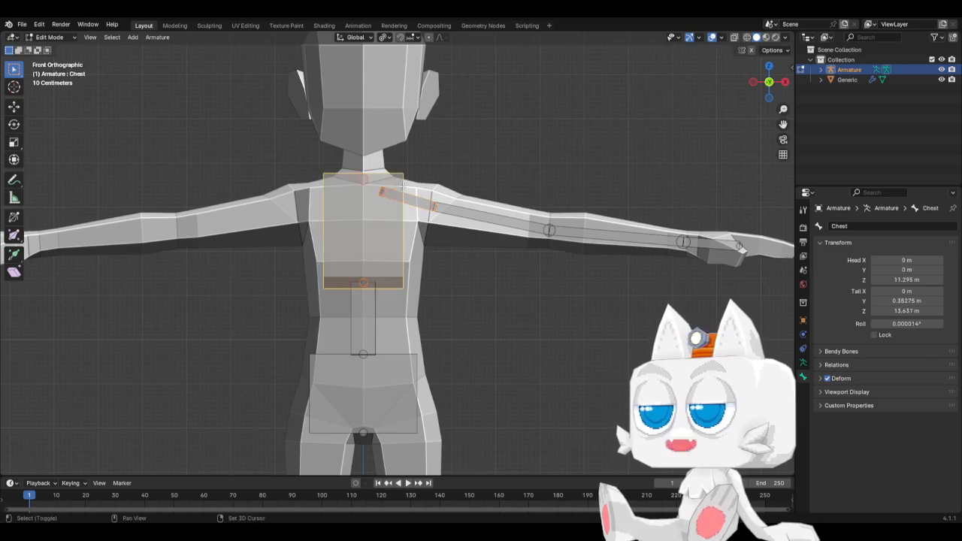
{"action": "key", "text": "ctrl+p"}
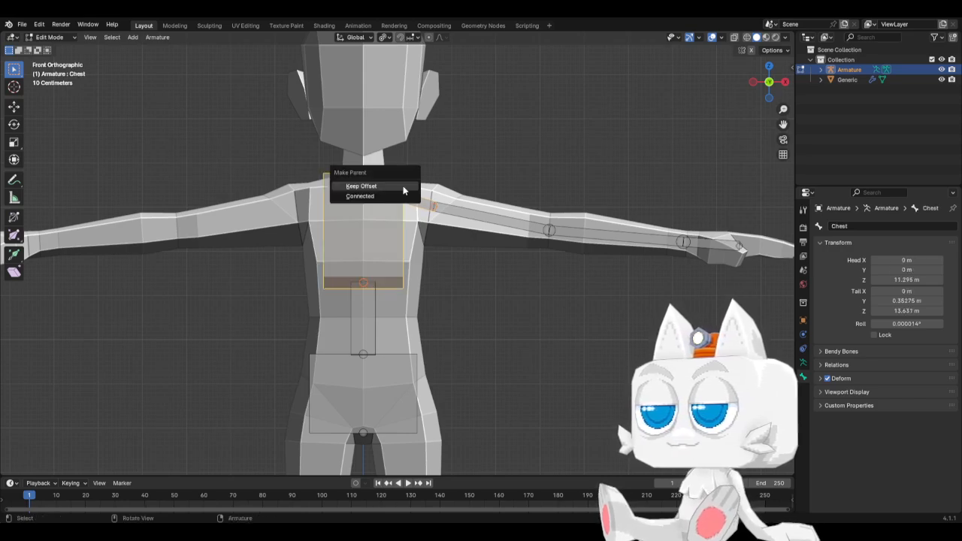
{"action": "left_click", "coordinate": [404, 186]}
Step: Rename the shoulder bone to Shoulder.L
{"action": "left_click", "coordinate": [409, 199]}
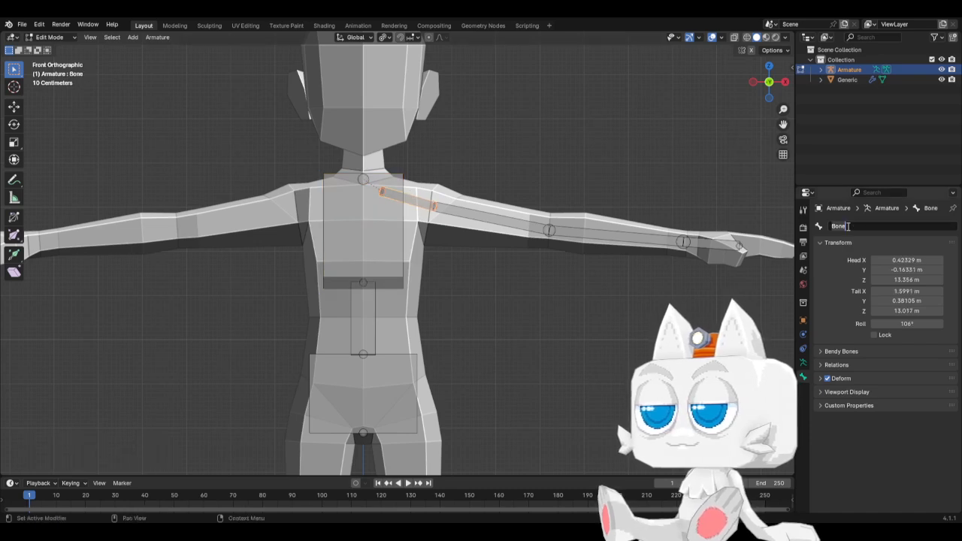
{"action": "type", "text": "Shoulder.L"}
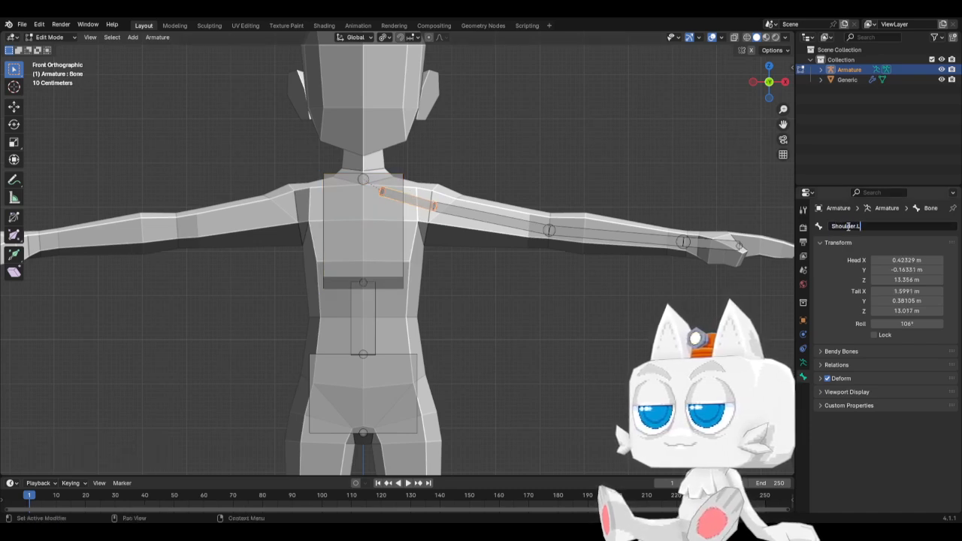
{"action": "key", "text": "Return"}
Step: Rename the upper arm bone to Arm1.L
{"action": "left_click", "coordinate": [517, 227]}
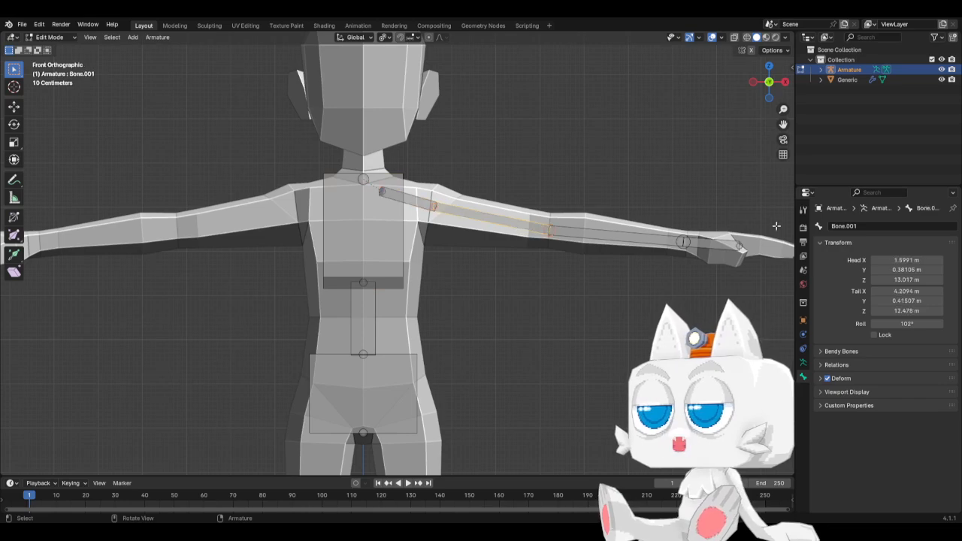
{"action": "left_click", "coordinate": [835, 226]}
{"action": "type", "text": "Urm1."}
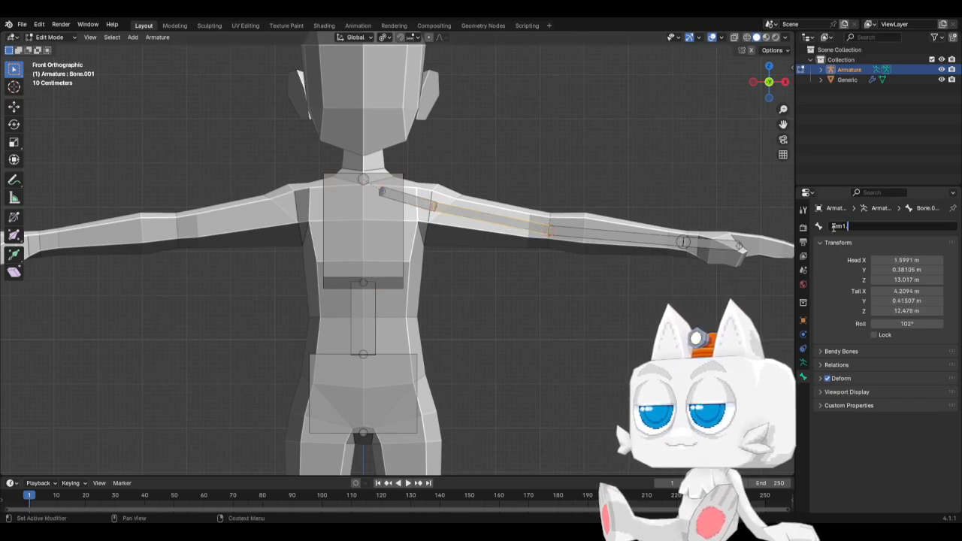
{"action": "type", "text": "L"}
{"action": "key", "text": "Return"}
Step: Rename the forearm bone to Arm2.L
{"action": "left_click", "coordinate": [602, 238]}
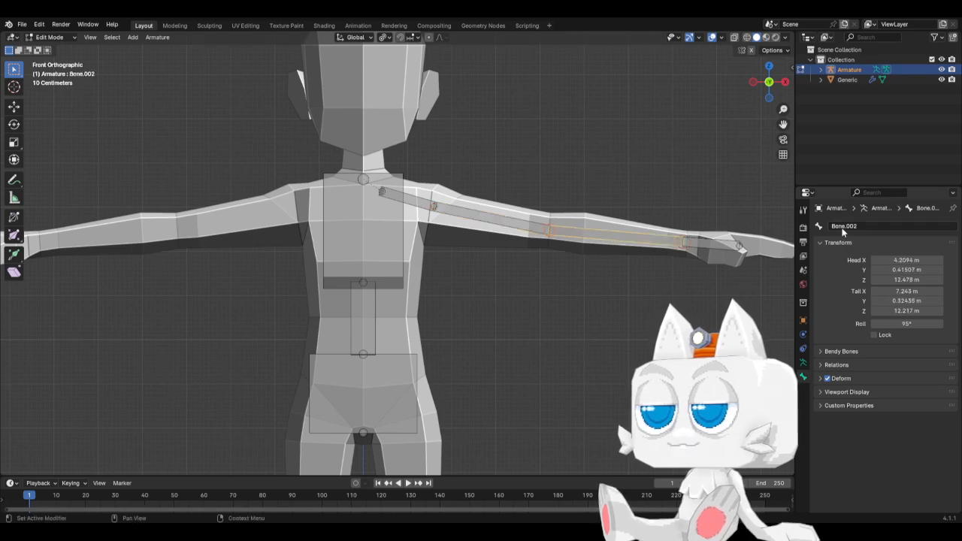
{"action": "left_click", "coordinate": [843, 227]}
{"action": "type", "text": "Arm2"}
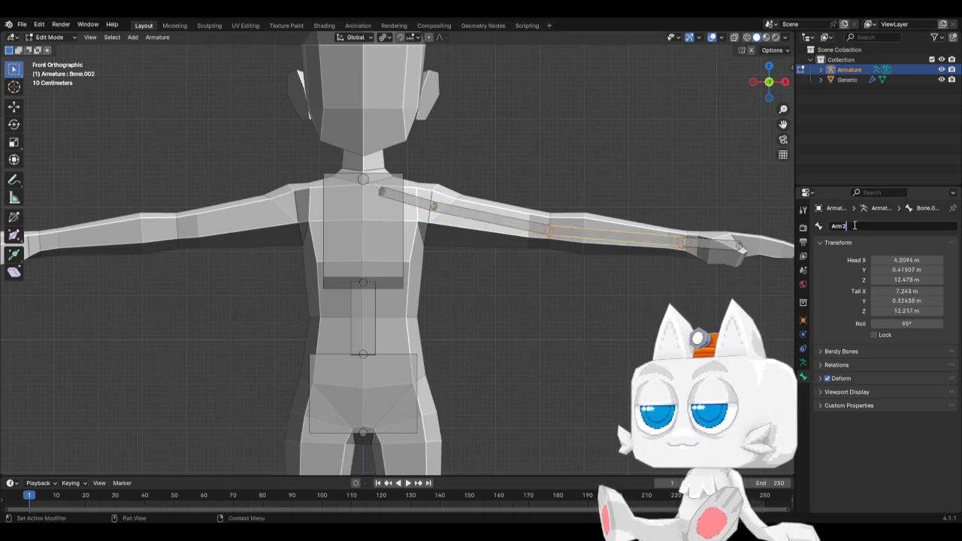
{"action": "type", "text": ".L"}
{"action": "key", "text": "Return"}
Step: Rename the bone at the end of the arm chain to Hand
{"action": "left_click", "coordinate": [782, 244]}
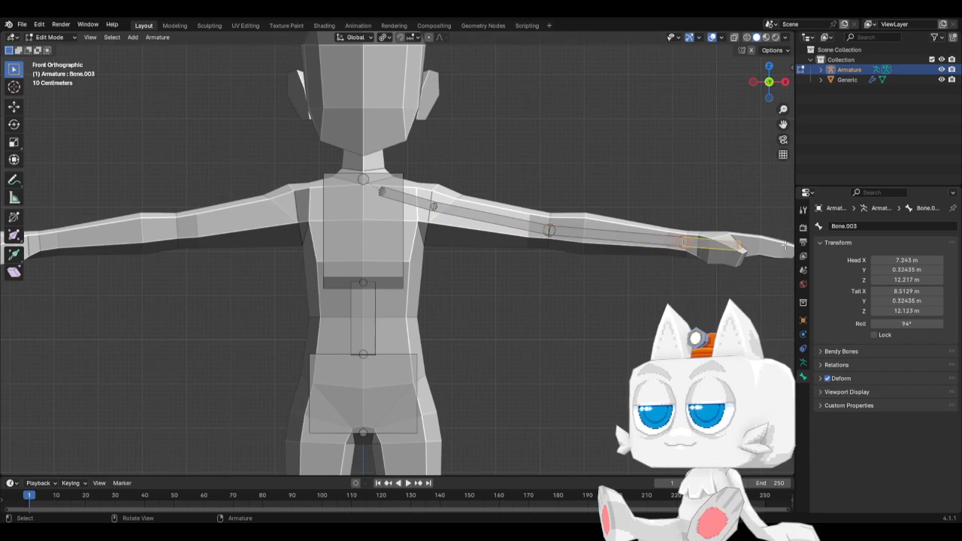
{"action": "left_click", "coordinate": [894, 225]}
{"action": "type", "text": "H"}
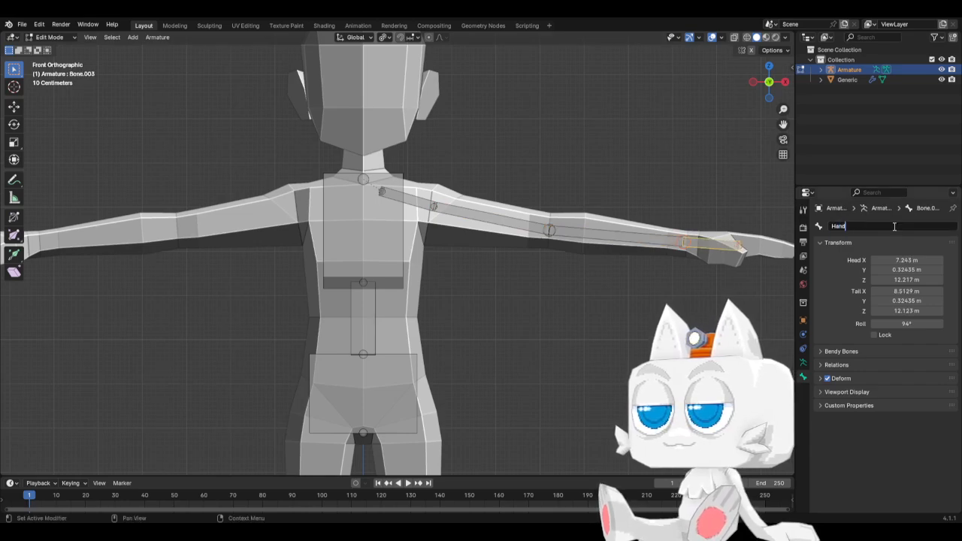
{"action": "type", "text": "and"}
{"action": "key", "text": "Return"}
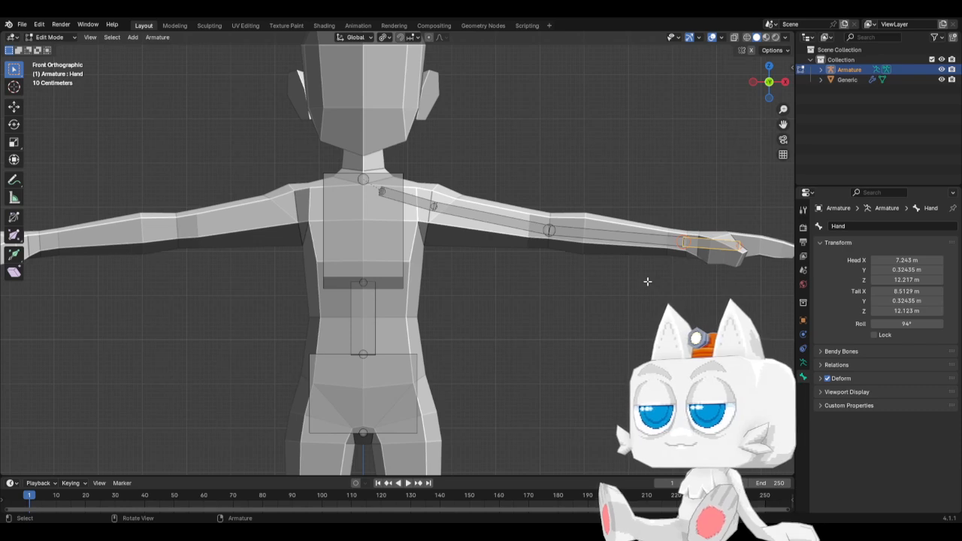
Step: Add a new bone to the armature and, in the front view, move it 8 m along X and 13 m along Z, near the hand
{"action": "scroll", "coordinate": [647, 281], "scroll_direction": "down", "scroll_amount": 2}
{"action": "key", "text": "KP_7"}
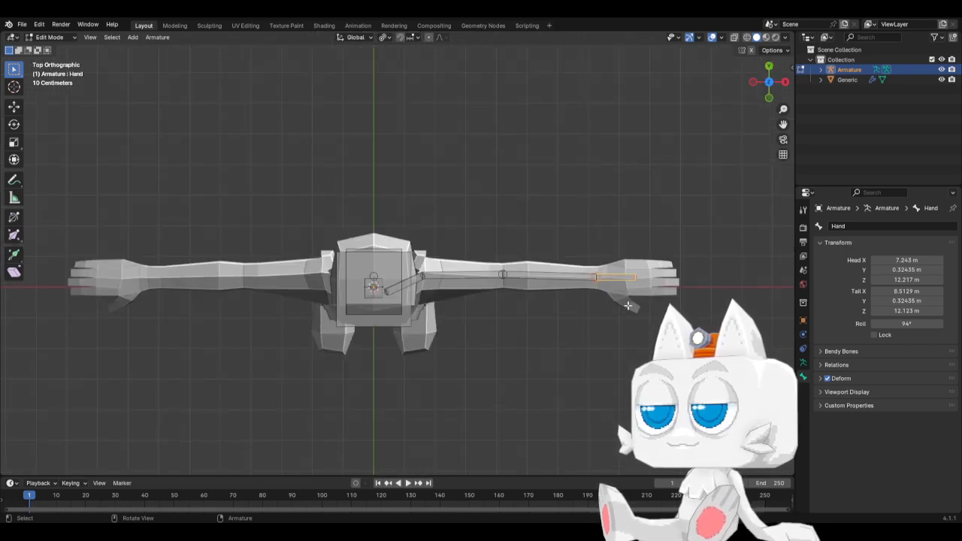
{"action": "scroll", "coordinate": [628, 305], "scroll_direction": "up", "scroll_amount": 3}
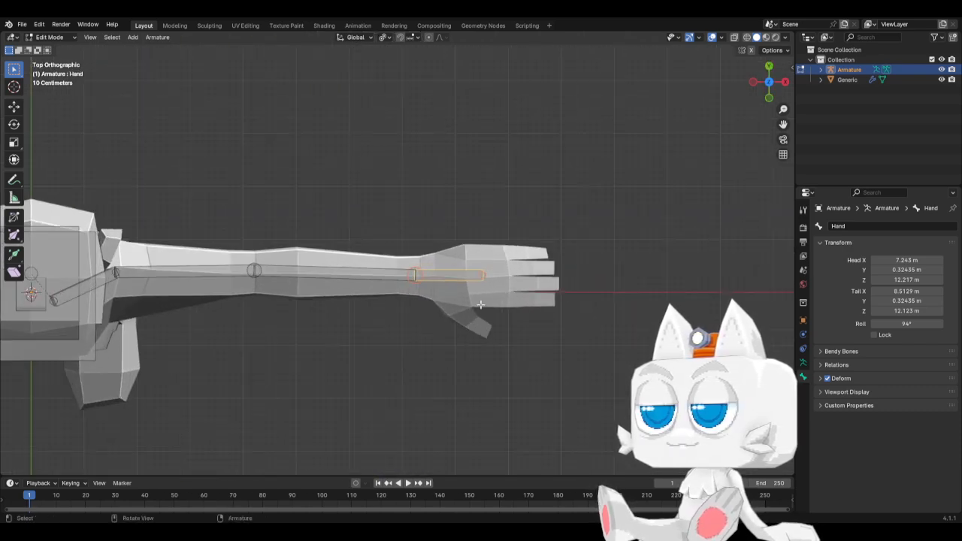
{"action": "key", "text": "shift+a"}
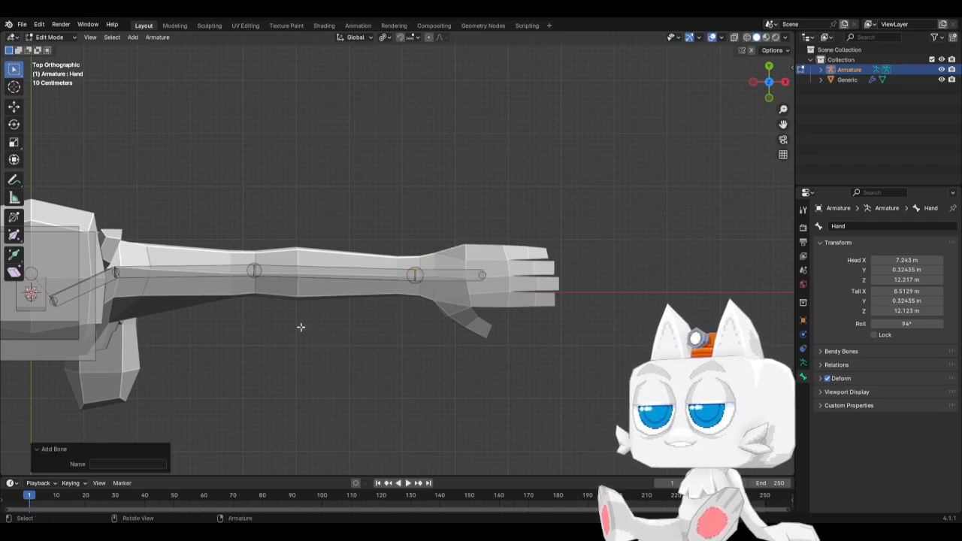
{"action": "key", "text": "KP_1"}
{"action": "scroll", "coordinate": [315, 324], "scroll_direction": "down", "scroll_amount": 8}
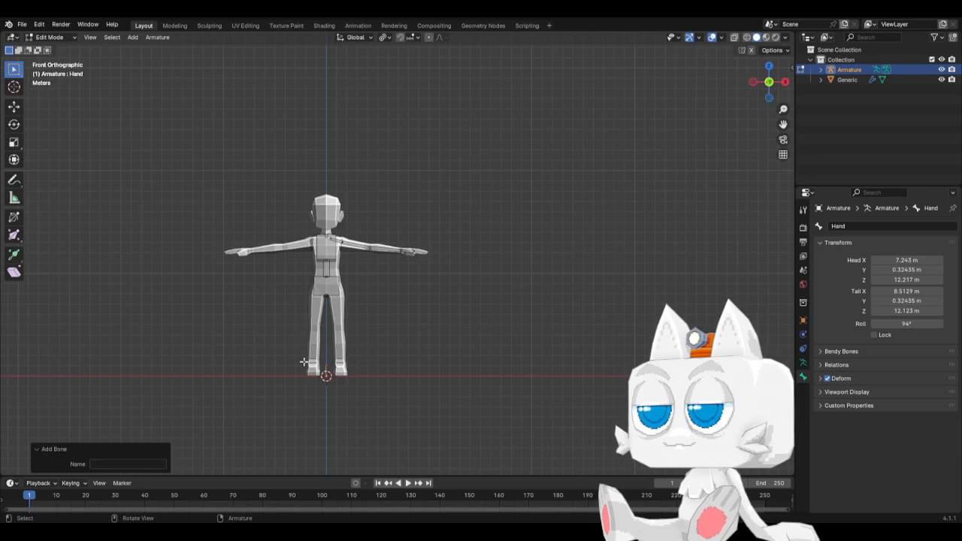
{"action": "key", "text": "ctrl+l"}
{"action": "key", "text": "g"}
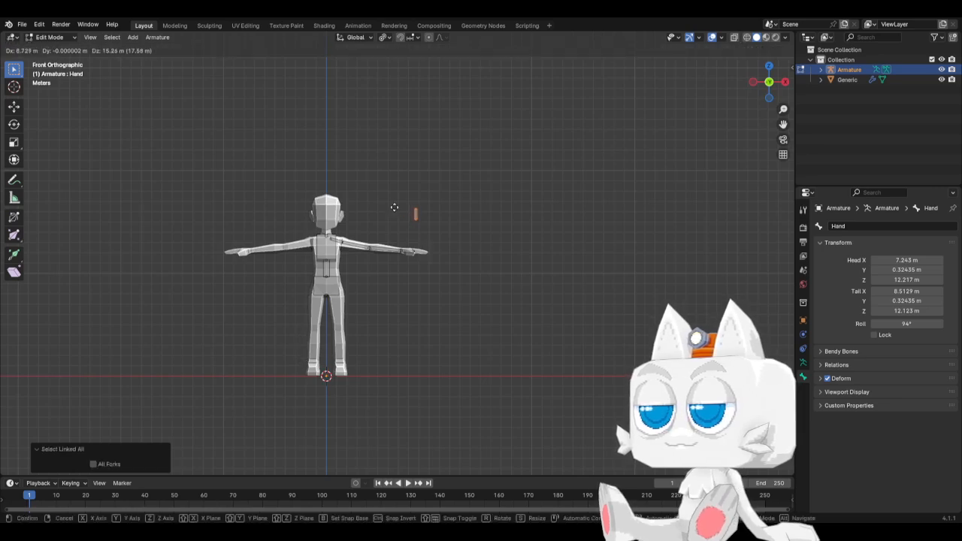
{"action": "left_click", "coordinate": [394, 228]}
Step: Rotate the new bone 90° and move it into the fingers, with its head at about X 8.67 m and Z 12.13 m
{"action": "scroll", "coordinate": [427, 238], "scroll_direction": "up", "scroll_amount": 3}
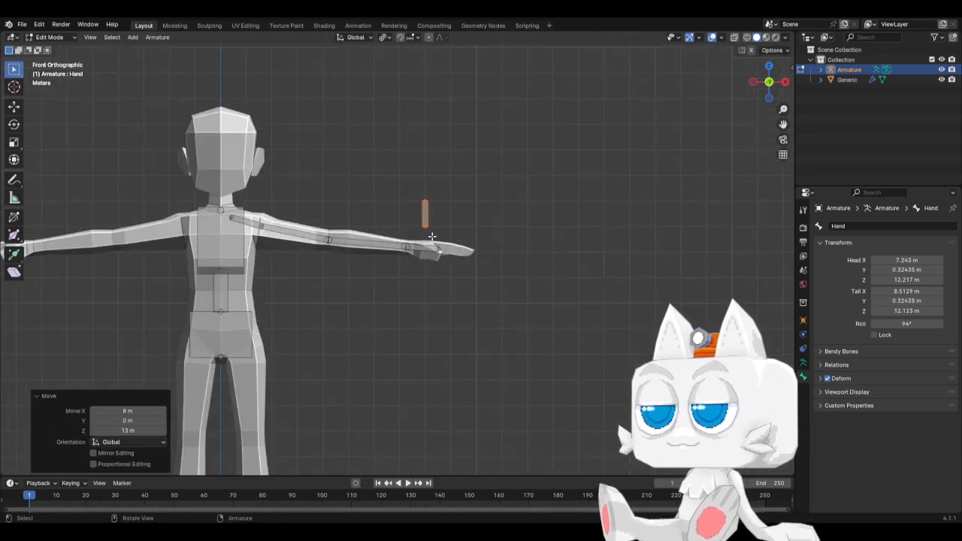
{"action": "key", "text": "r"}
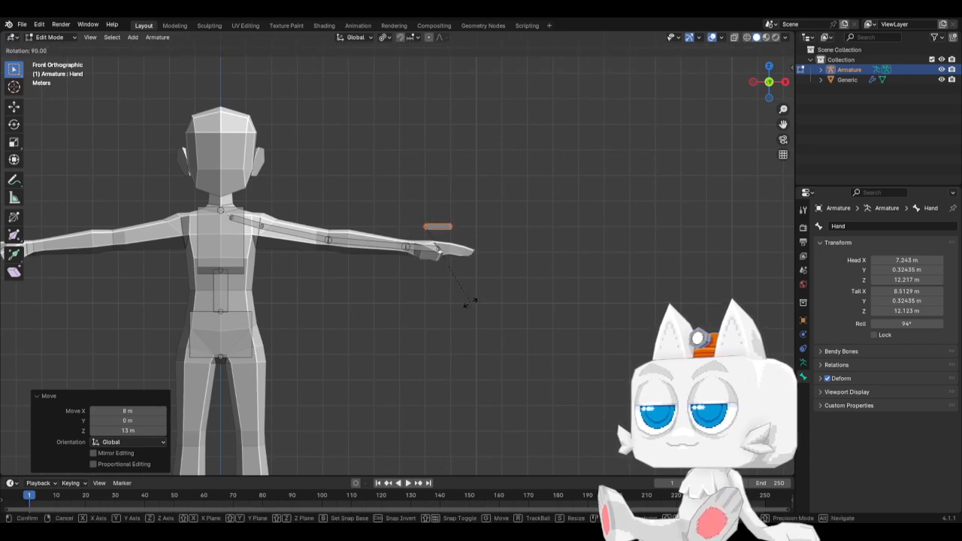
{"action": "left_click", "coordinate": [475, 300]}
{"action": "scroll", "coordinate": [472, 199], "scroll_direction": "up", "scroll_amount": 5}
{"action": "key", "text": "g"}
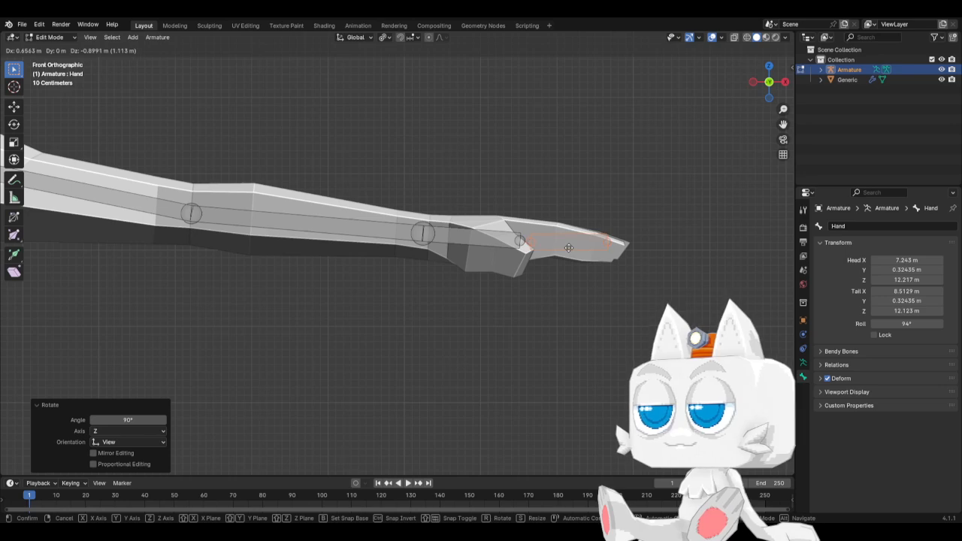
{"action": "left_click", "coordinate": [589, 247]}
Step: Move the finger bone's tail about 0.039 m along X and -0.17 m along Z to follow the finger's slope
{"action": "left_click", "coordinate": [609, 240]}
{"action": "key", "text": "g"}
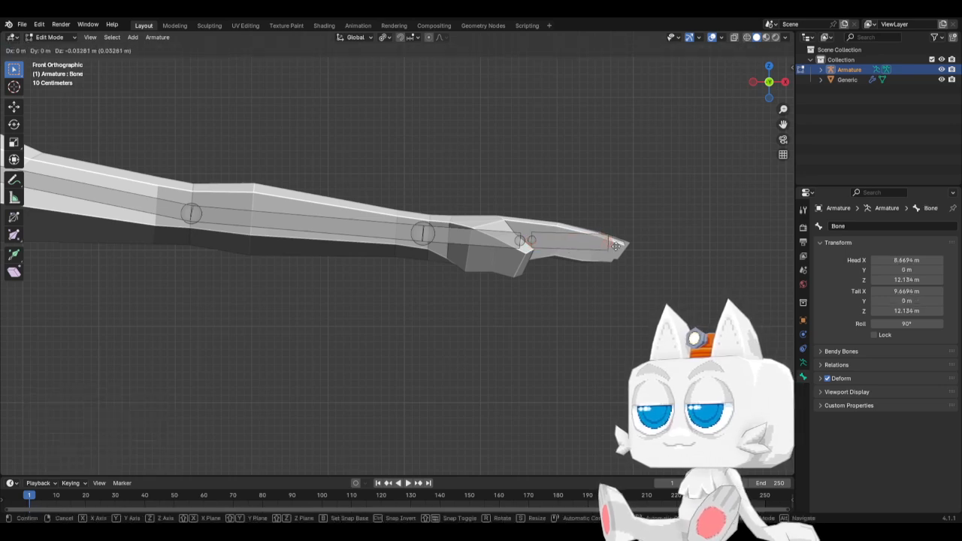
{"action": "left_click", "coordinate": [618, 255]}
Step: In the top view, move the whole finger bone about 0.15 m along X and -0.14 m along Y onto the index finger
{"action": "key", "text": "KP_7"}
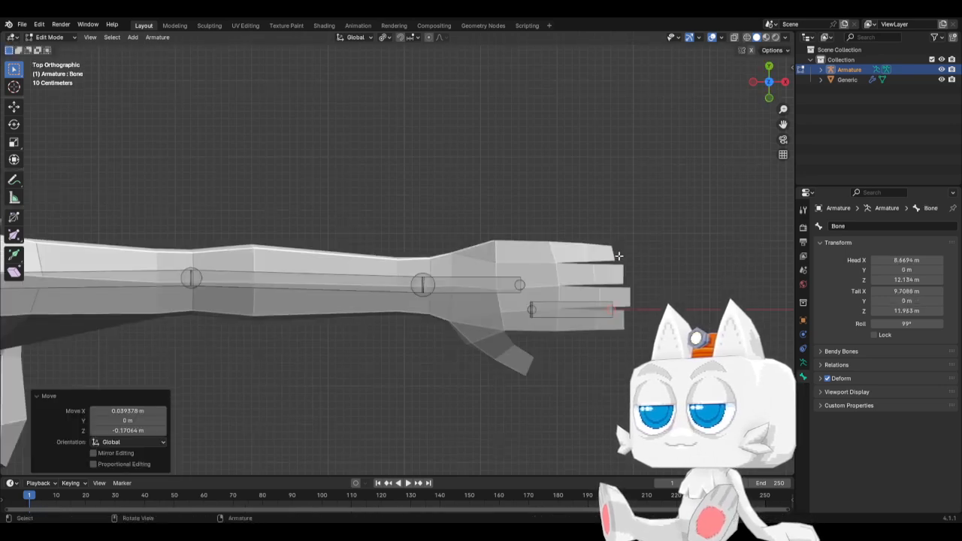
{"action": "left_click", "coordinate": [559, 303]}
{"action": "key", "text": "g"}
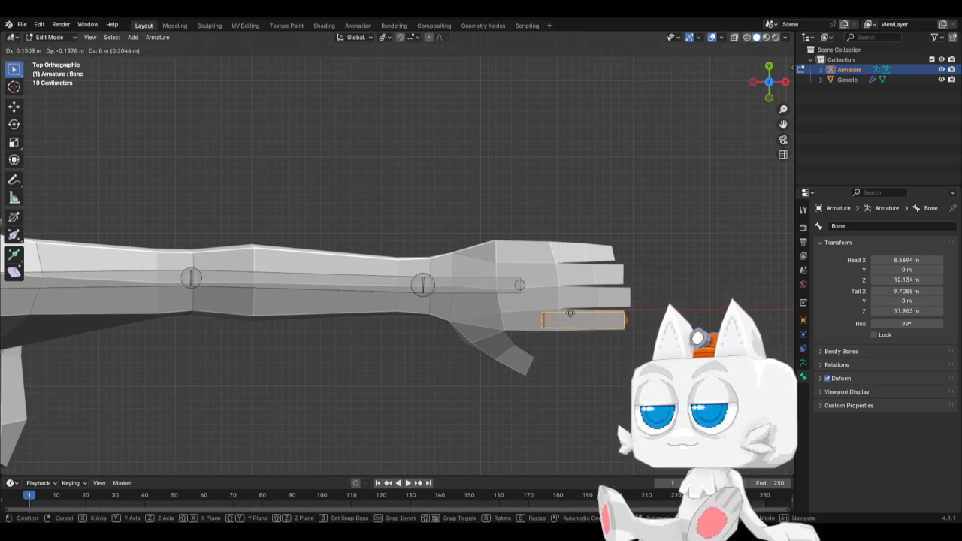
{"action": "left_click", "coordinate": [570, 312]}
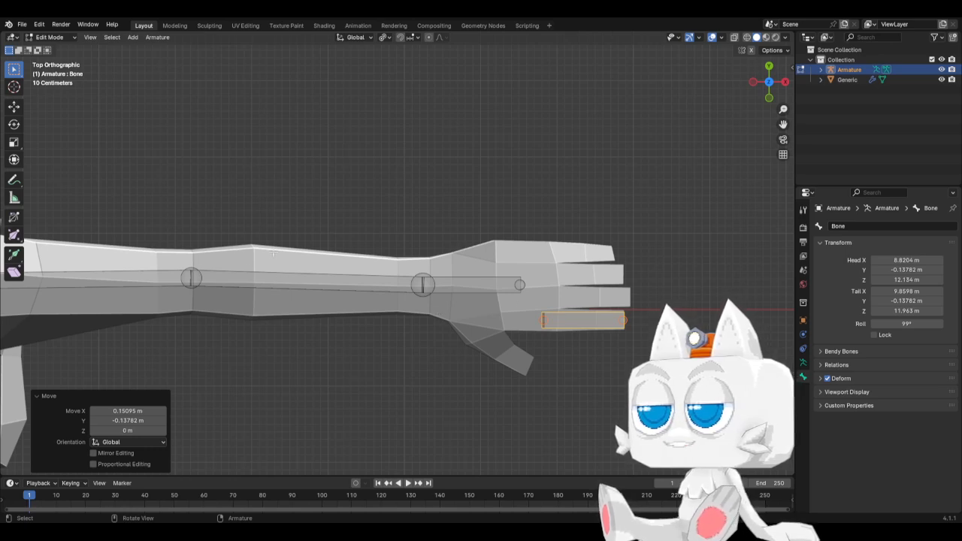
Step: Subdivide the index finger bone with one cut
{"action": "key", "text": "F3"}
{"action": "type", "text": "subd"}
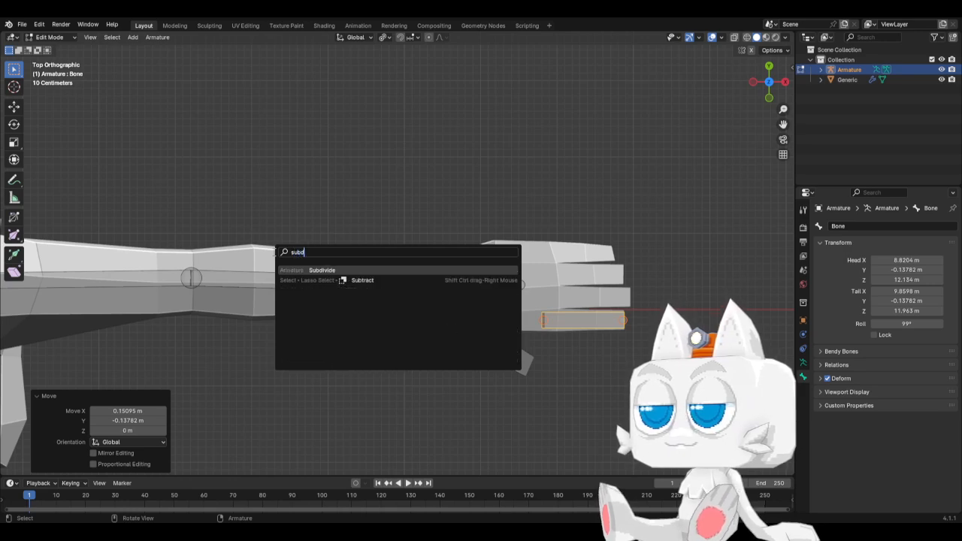
{"action": "key", "text": "Return"}
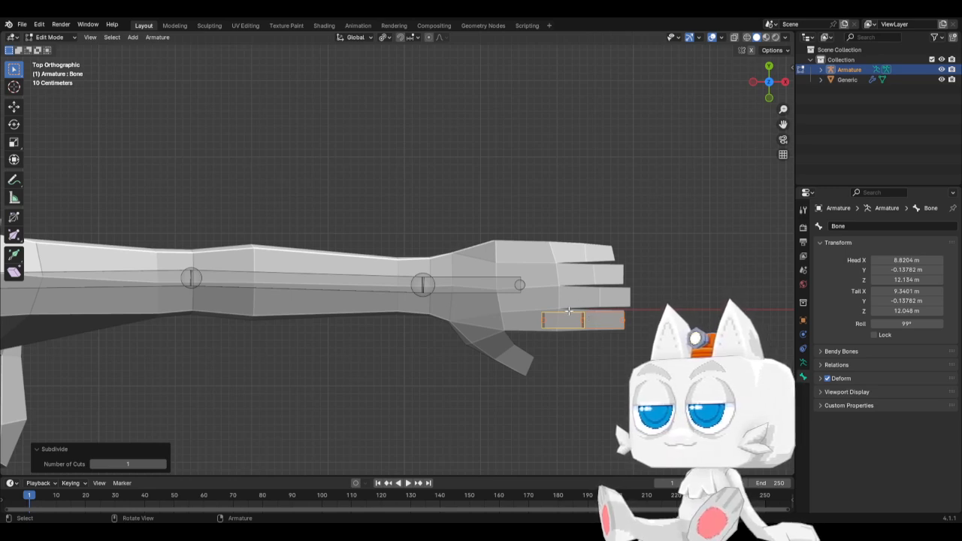
Step: Duplicate the two-segment finger chain three times along Y, in offsets of about 0.295, 0.302 and 0.289 m, onto the other fingers
{"action": "key", "text": "shift+d"}
{"action": "key", "text": "y"}
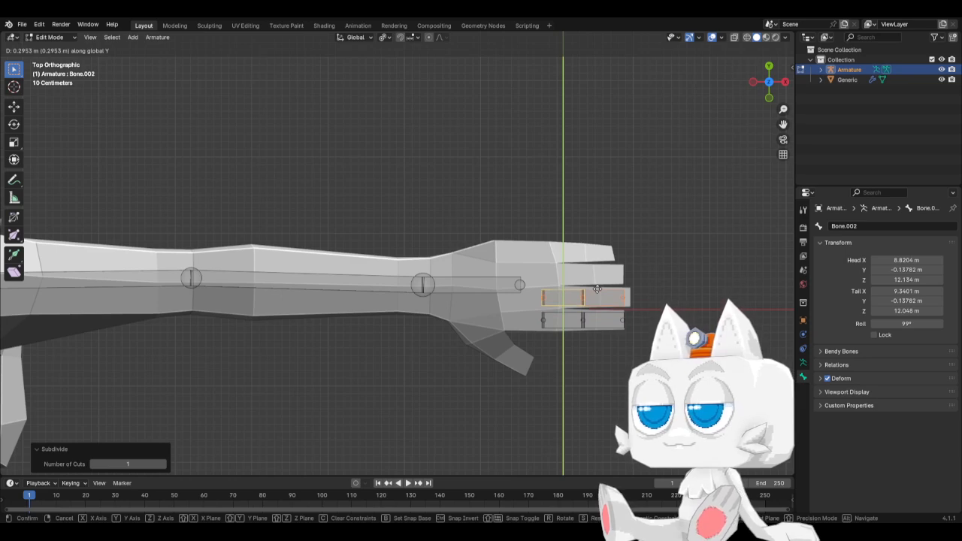
{"action": "left_click", "coordinate": [597, 289]}
{"action": "key", "text": "shift+d"}
{"action": "key", "text": "y"}
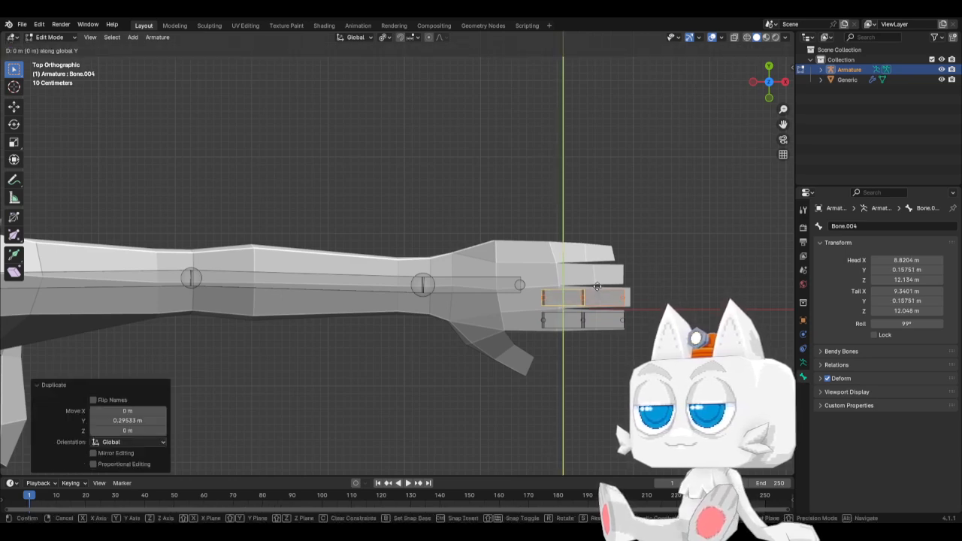
{"action": "left_click", "coordinate": [599, 266]}
{"action": "key", "text": "shift+d"}
{"action": "key", "text": "y"}
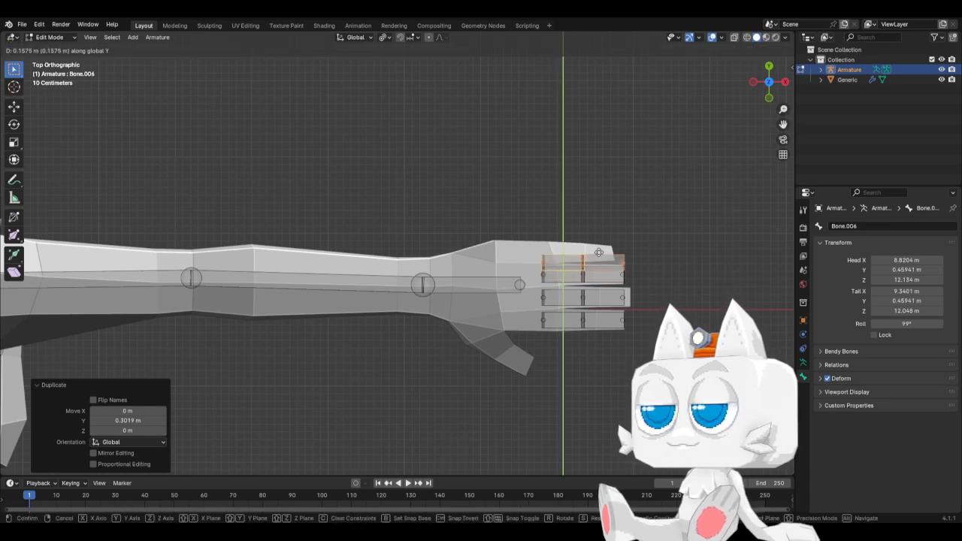
{"action": "left_click", "coordinate": [600, 244]}
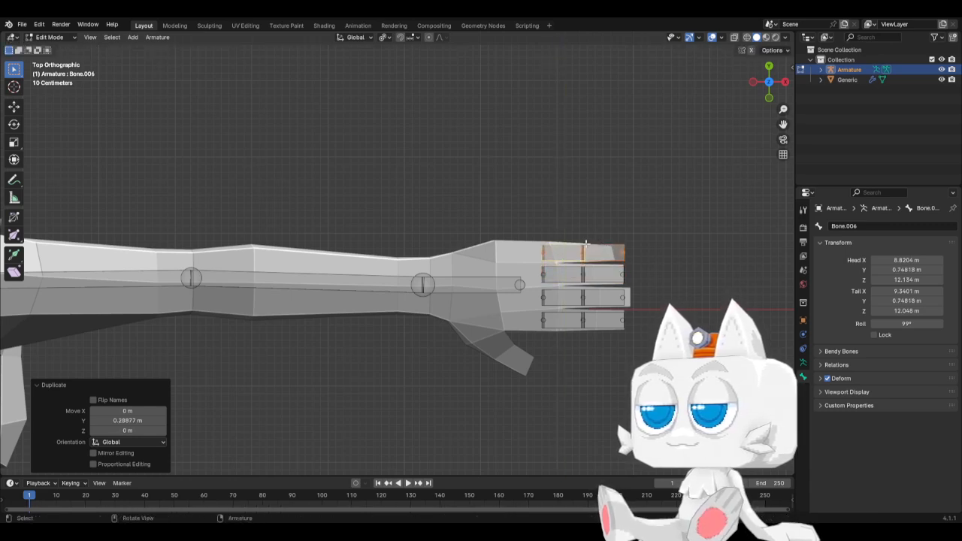
Step: Shorten the pinky chain along X, moving its middle joint about -0.066 m and its tip about -0.21 m
{"action": "left_click", "coordinate": [583, 252]}
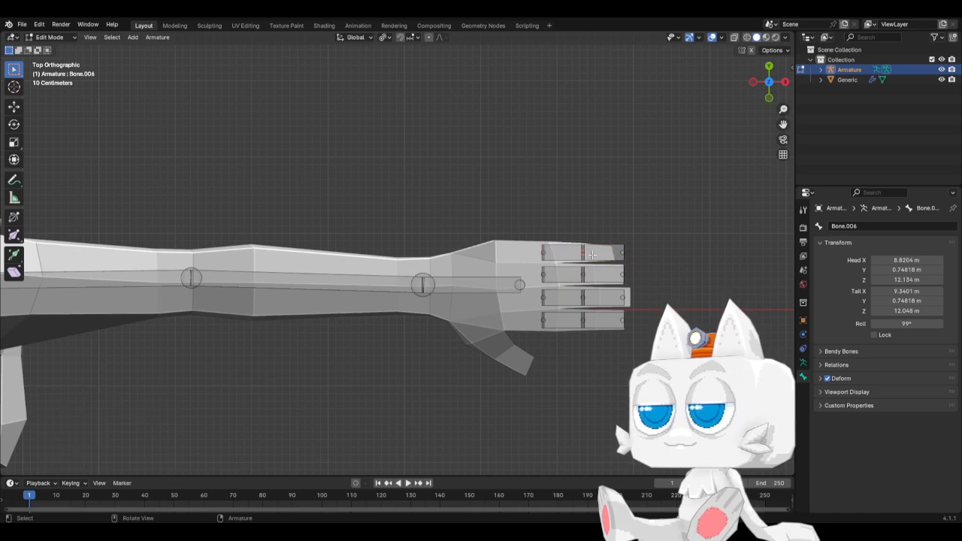
{"action": "key", "text": "g"}
{"action": "key", "text": "y"}
{"action": "right_click", "coordinate": [589, 254]}
{"action": "key", "text": "g"}
{"action": "key", "text": "x"}
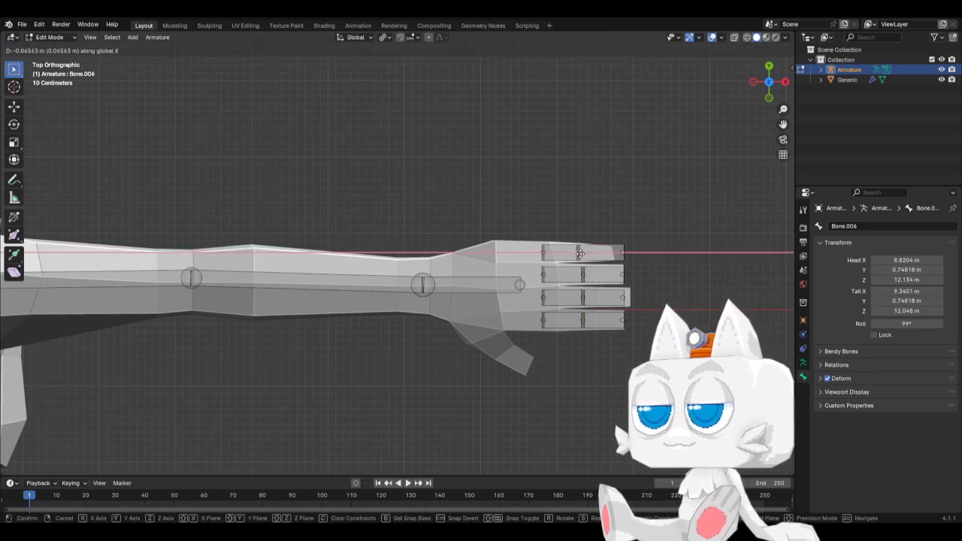
{"action": "left_click", "coordinate": [583, 254]}
{"action": "key", "text": "g"}
{"action": "key", "text": "x"}
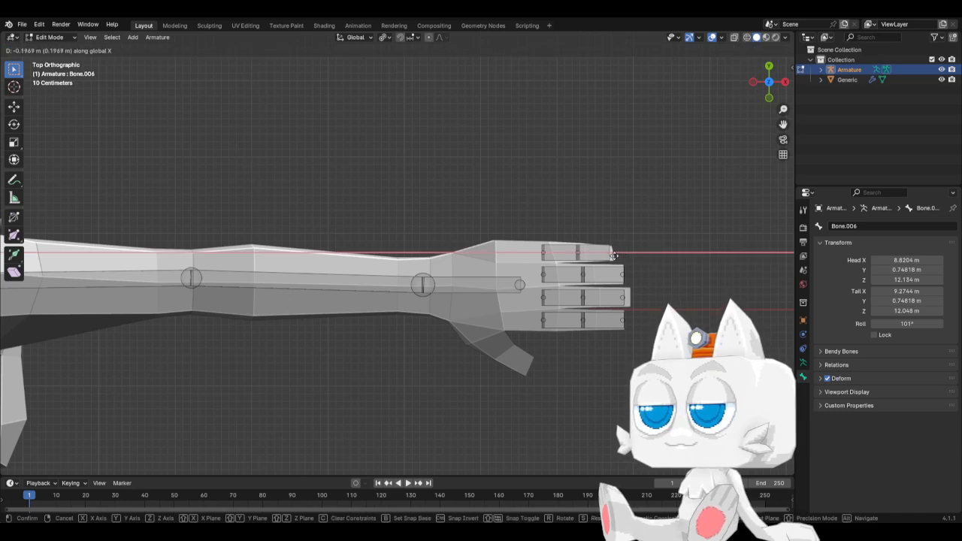
{"action": "left_click", "coordinate": [613, 255]}
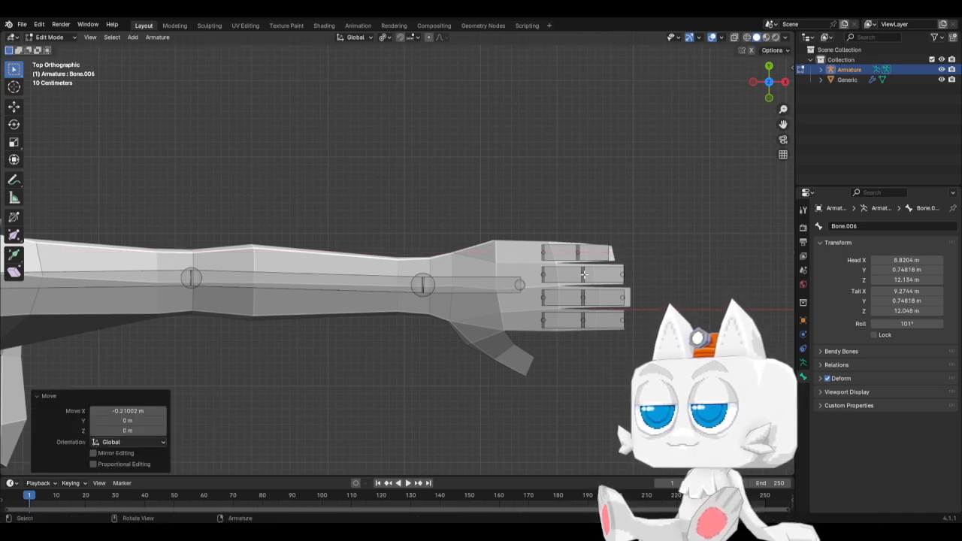
Step: Switch to wireframe shading and move the ring finger's middle joint about 0.092 m along X
{"action": "left_click", "coordinate": [584, 275]}
{"action": "key", "text": "alt+z"}
{"action": "key", "text": "alt+z"}
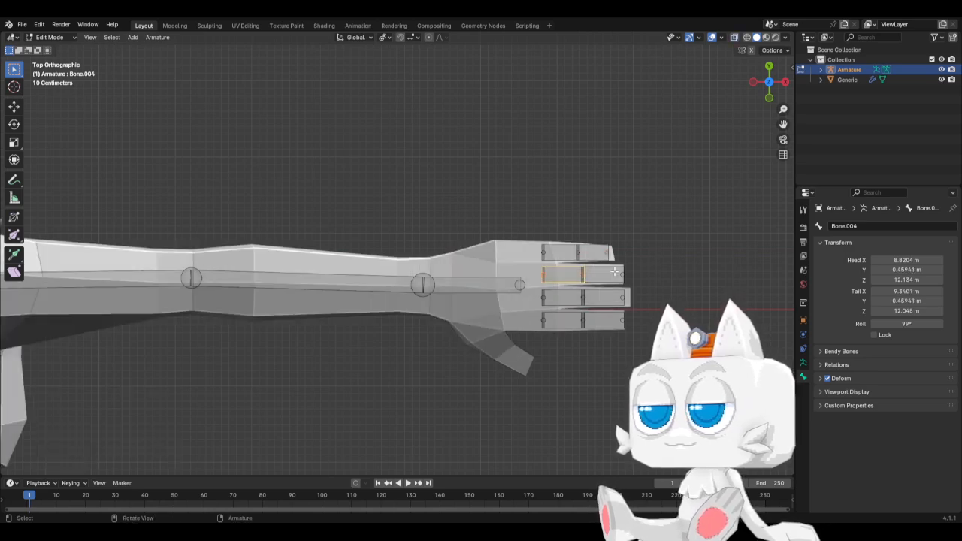
{"action": "key", "text": "z"}
{"action": "left_click", "coordinate": [535, 272]}
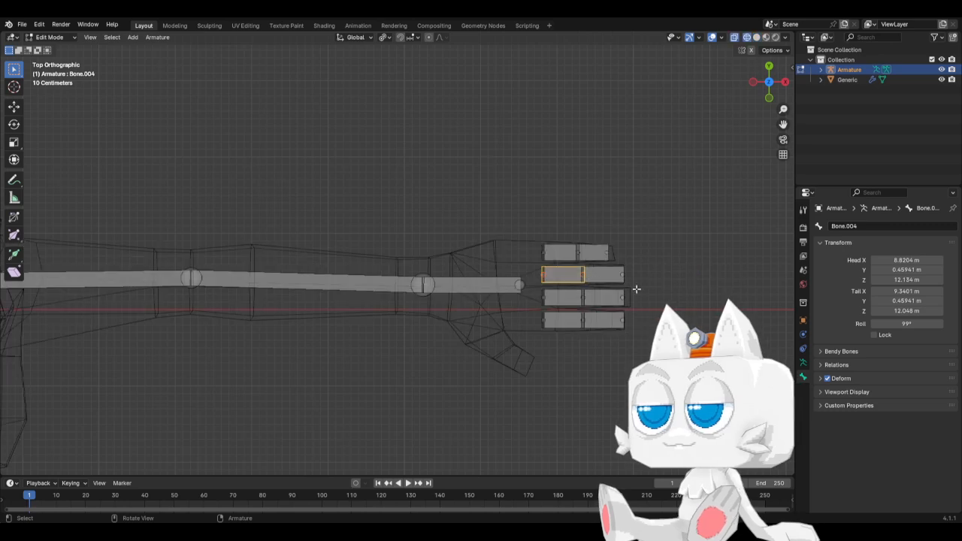
{"action": "scroll", "coordinate": [640, 301], "scroll_direction": "up", "scroll_amount": 4}
{"action": "middle_click_drag", "start_coordinate": [689, 281], "coordinate": [321, 257], "text": "shift"}
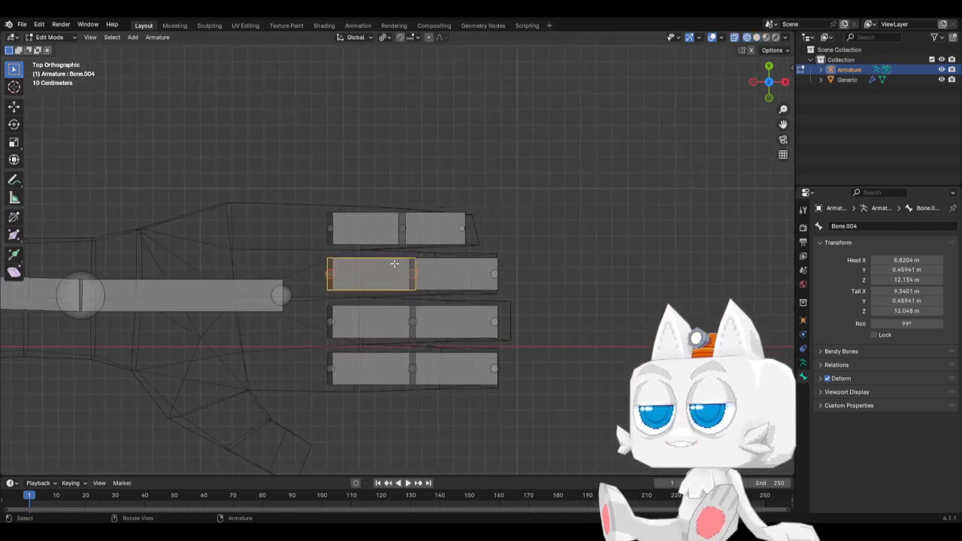
{"action": "key", "text": "g"}
{"action": "key", "text": "x"}
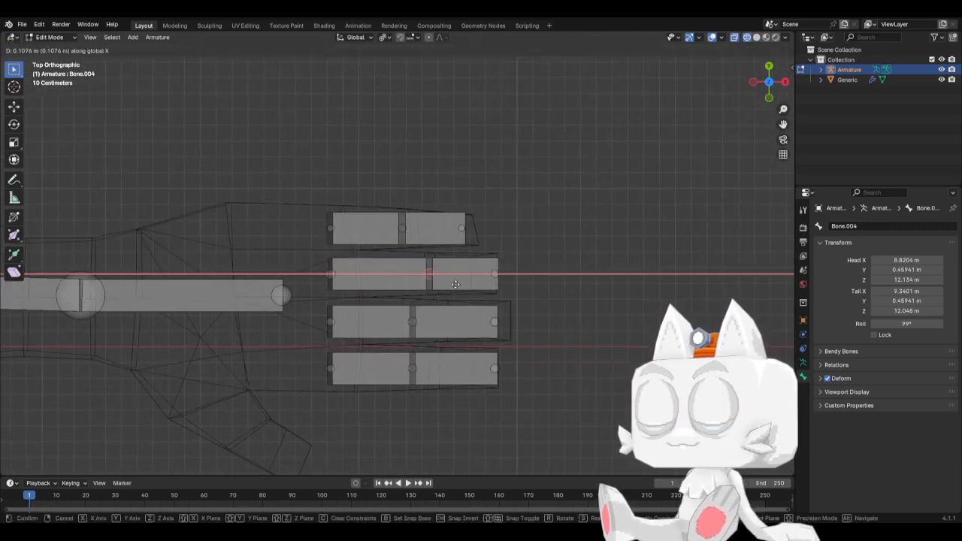
{"action": "left_click", "coordinate": [453, 284]}
Step: Move the pinky's middle joint about 0.04 m along X to the mesh's finger crease
{"action": "key", "text": "g"}
{"action": "key", "text": "x"}
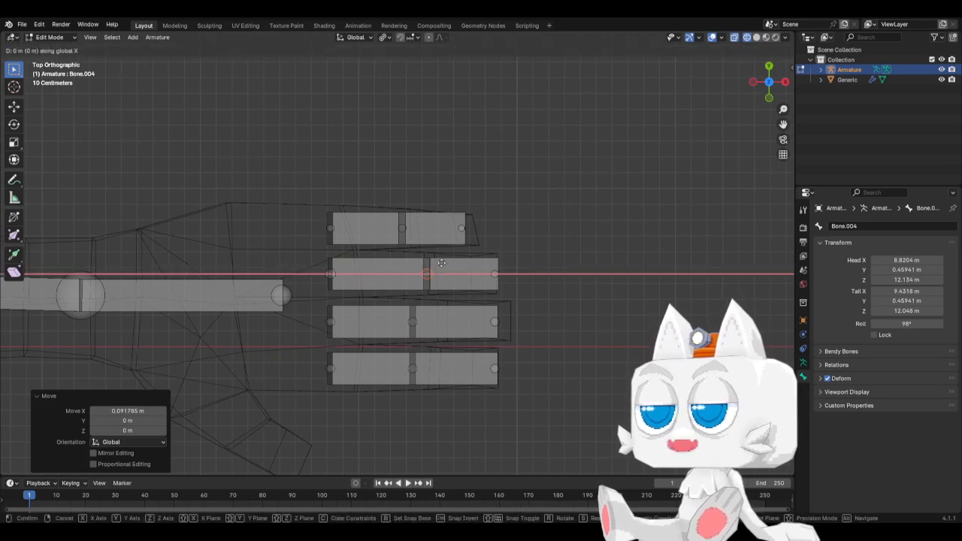
{"action": "left_click", "coordinate": [442, 263]}
{"action": "key", "text": "g"}
{"action": "key", "text": "x"}
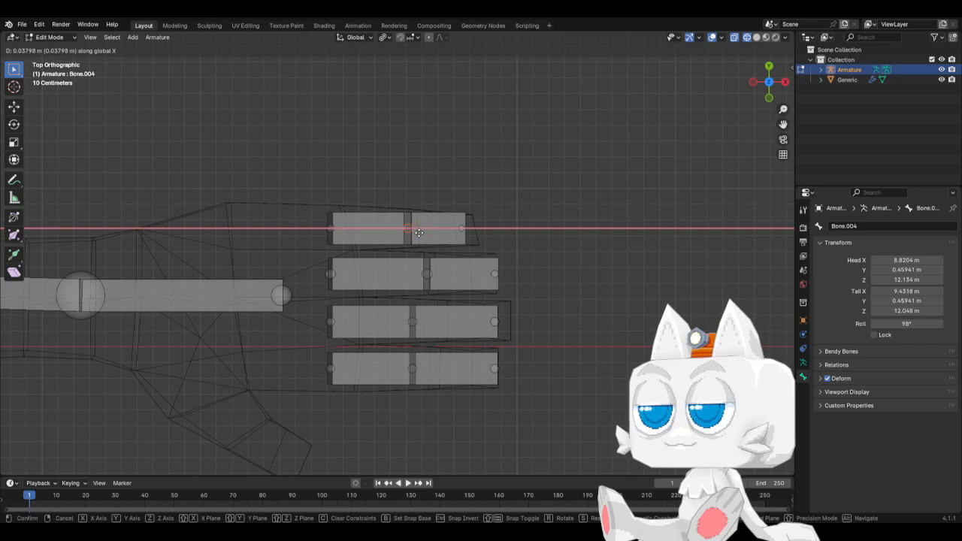
{"action": "left_click", "coordinate": [429, 276]}
Step: Move the middle finger's middle joint about 0.206 m and the index finger's about 0.127 m along X
{"action": "left_click", "coordinate": [405, 314]}
{"action": "key", "text": "g"}
{"action": "key", "text": "x"}
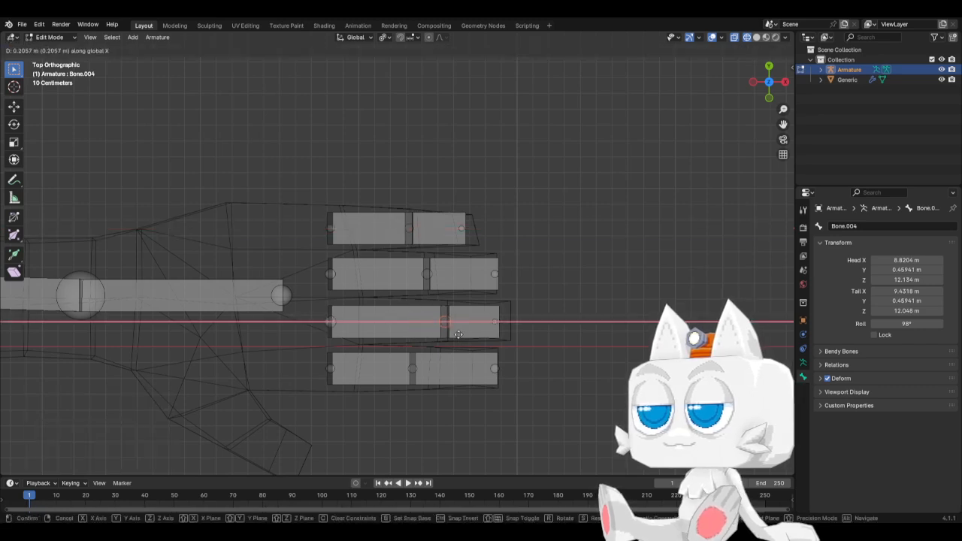
{"action": "left_click", "coordinate": [437, 316]}
{"action": "left_click_drag", "start_coordinate": [399, 366], "coordinate": [429, 378]}
{"action": "key", "text": "g"}
{"action": "key", "text": "x"}
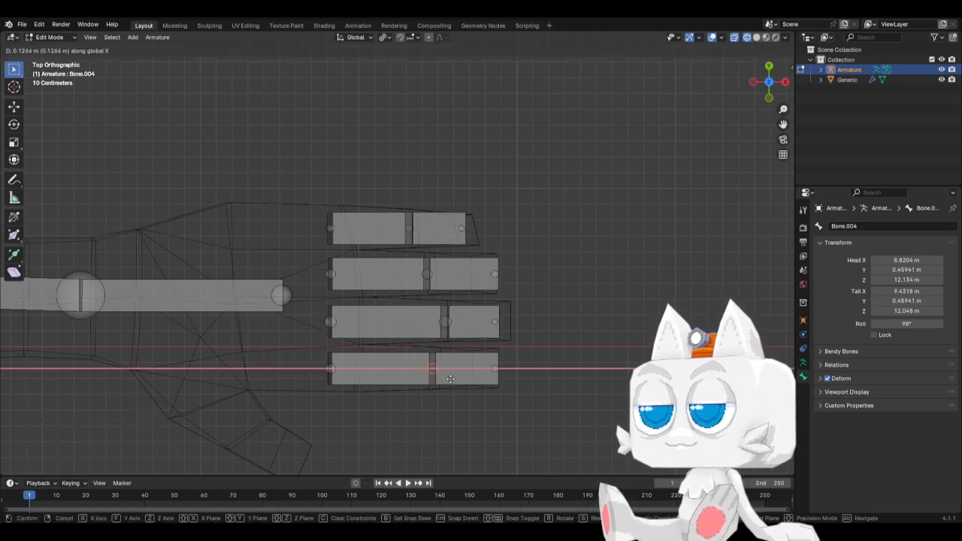
{"action": "left_click", "coordinate": [444, 380]}
Step: Move the base joints of all four fingers together about 0.149 m along X
{"action": "left_click_drag", "start_coordinate": [306, 205], "coordinate": [364, 340]}
{"action": "key", "text": "g"}
{"action": "key", "text": "x"}
{"action": "left_click", "coordinate": [369, 403]}
Step: Move the base joints of the middle, ring and index fingers about 0.057, 0.041 and 0.032 m further along X to the knuckles
{"action": "key", "text": "g"}
{"action": "key", "text": "x"}
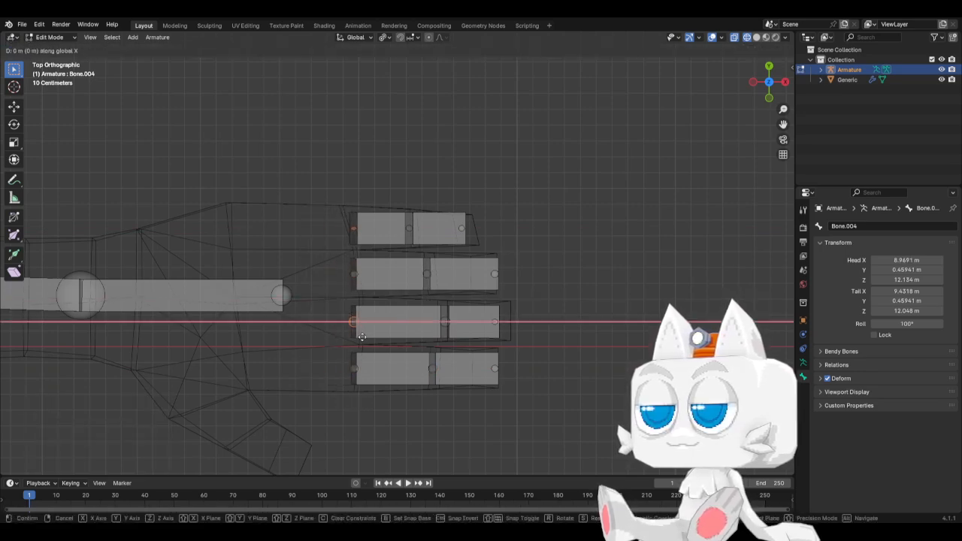
{"action": "left_click", "coordinate": [367, 275]}
{"action": "left_click_drag", "start_coordinate": [347, 270], "coordinate": [366, 282]}
{"action": "key", "text": "g"}
{"action": "key", "text": "x"}
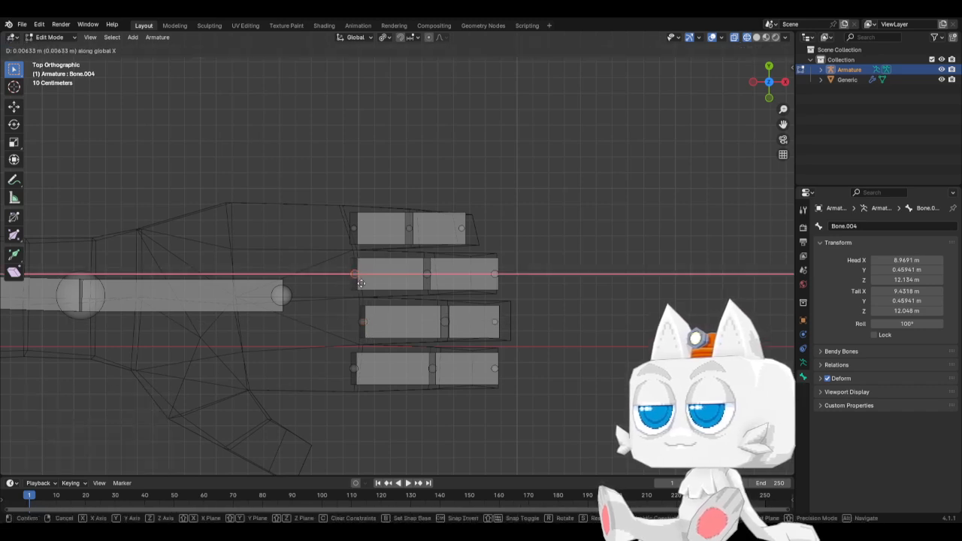
{"action": "left_click", "coordinate": [366, 283]}
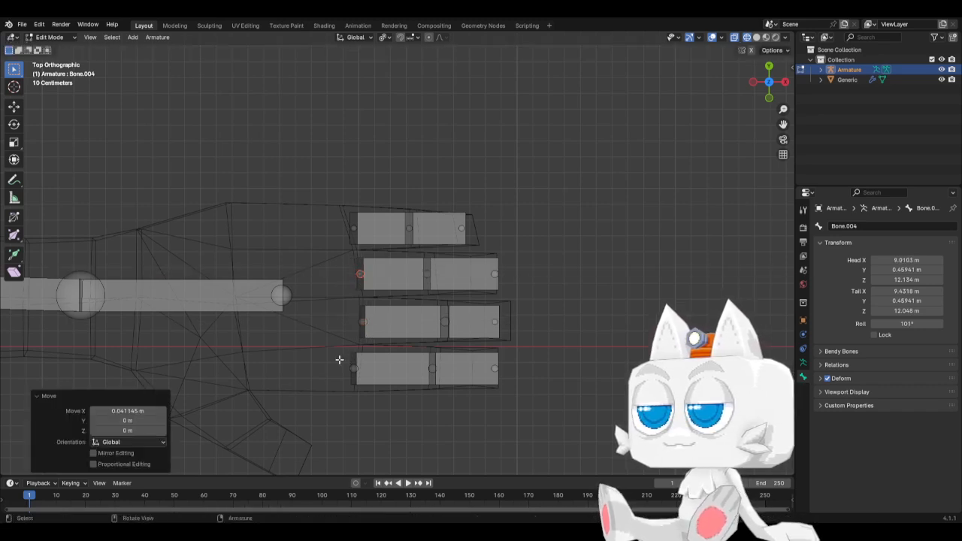
{"action": "left_click_drag", "start_coordinate": [339, 361], "coordinate": [361, 376]}
{"action": "key", "text": "g"}
{"action": "key", "text": "x"}
{"action": "left_click", "coordinate": [368, 378]}
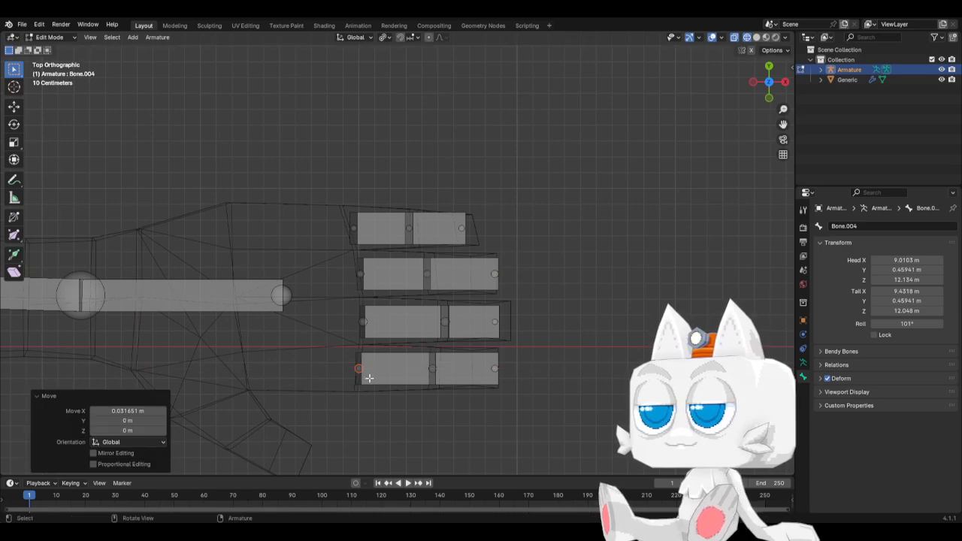
Step: In the front view, raise the middle joints of all four fingers about 0.013 m along Z
{"action": "key", "text": "KP_1"}
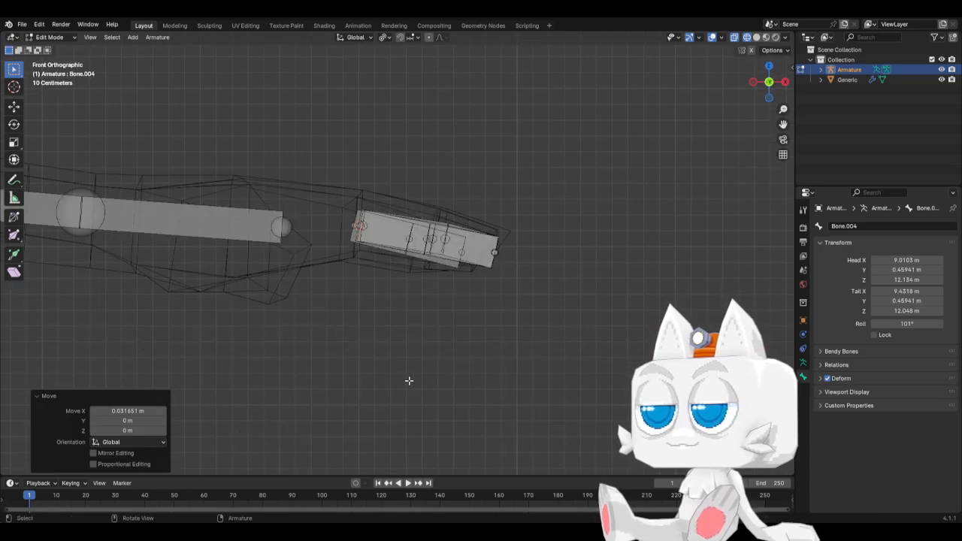
{"action": "left_click_drag", "start_coordinate": [400, 211], "coordinate": [453, 266]}
{"action": "key", "text": "g"}
{"action": "key", "text": "z"}
{"action": "left_click", "coordinate": [442, 264]}
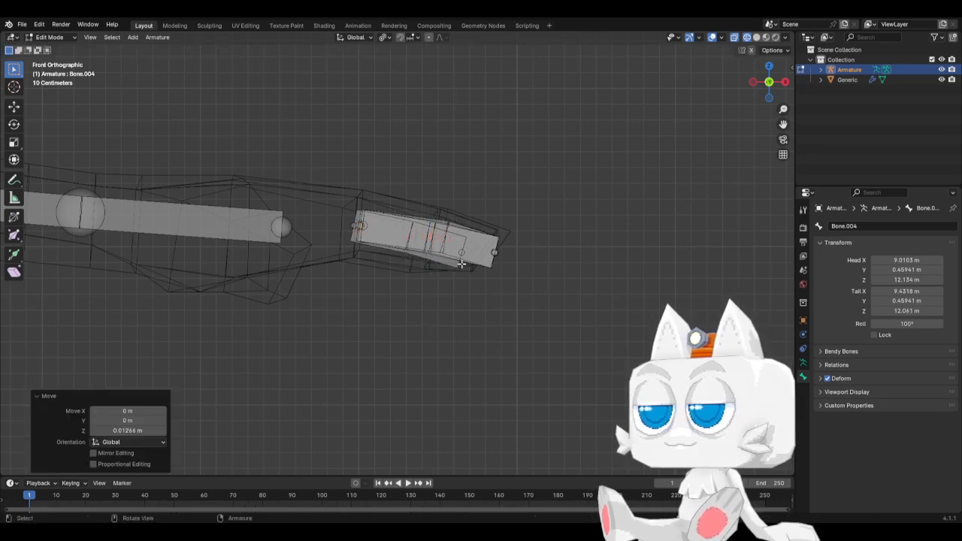
Step: In the top view, rename the index finger's base bone to FingerIndex1.L
{"action": "middle_click_drag", "start_coordinate": [442, 264], "coordinate": [387, 313]}
{"action": "middle_click_drag", "start_coordinate": [345, 322], "coordinate": [375, 325], "text": "alt"}
{"action": "left_click", "coordinate": [394, 353]}
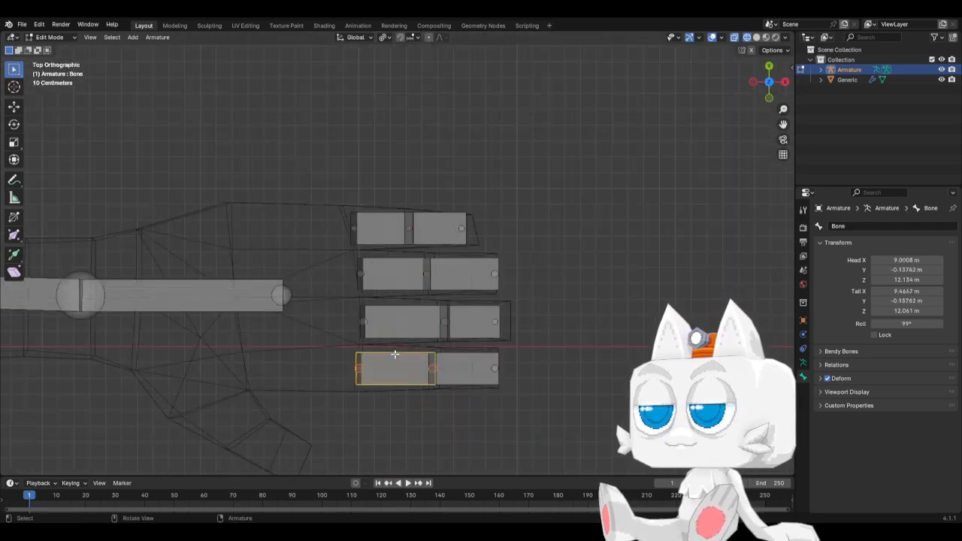
{"action": "left_click", "coordinate": [853, 227]}
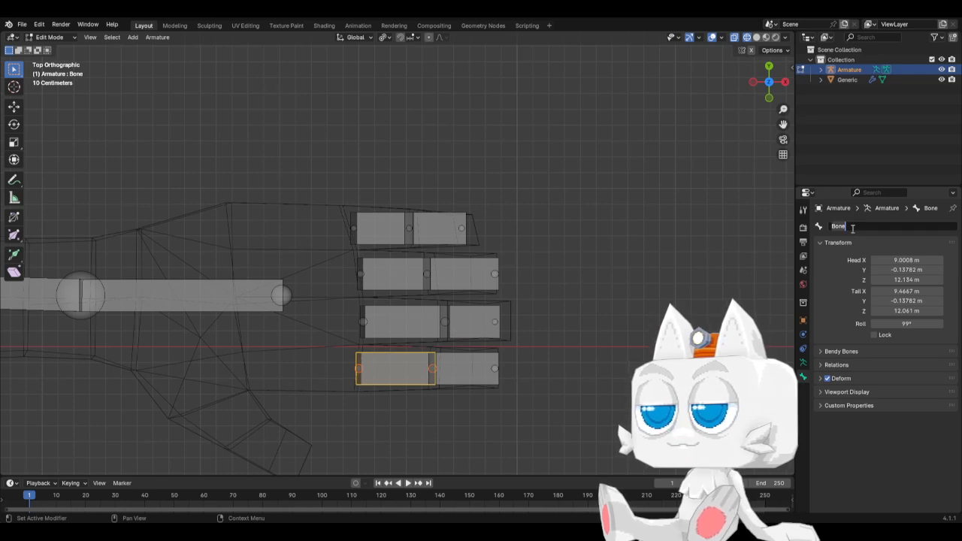
{"action": "type", "text": "FingerIndex"}
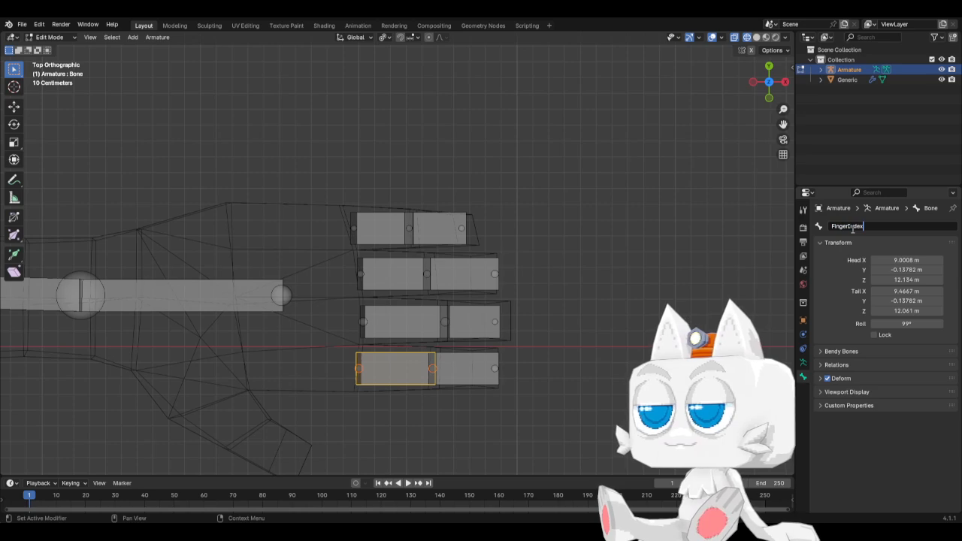
{"action": "type", "text": "1"}
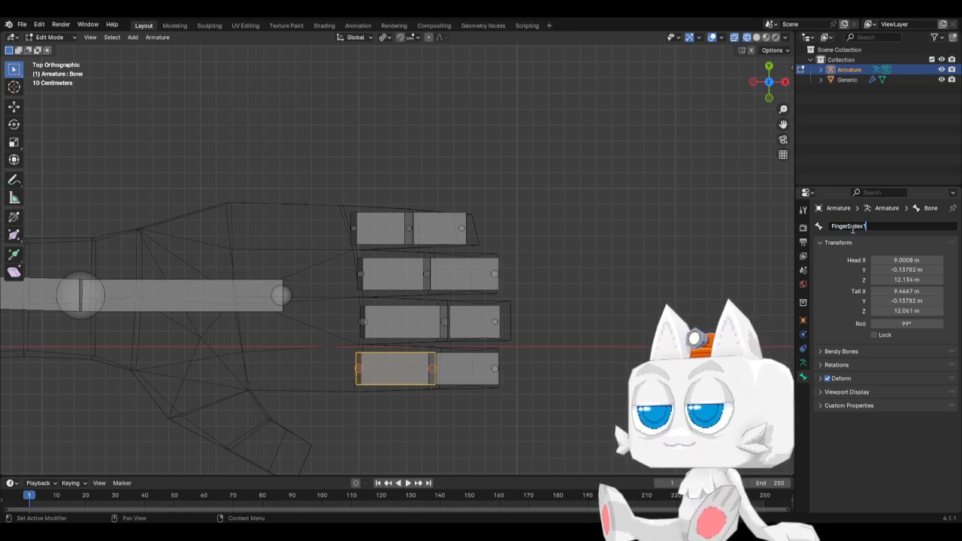
{"action": "type", "text": ".L"}
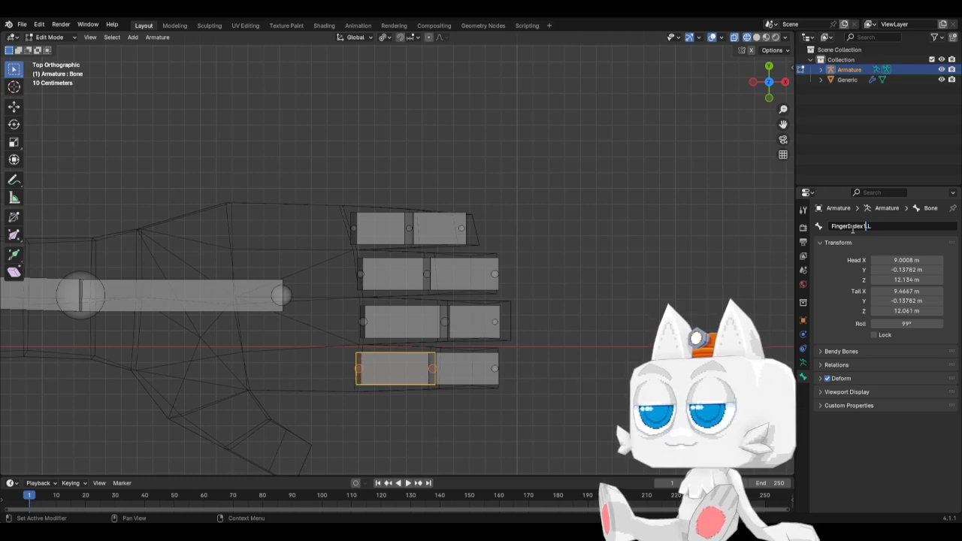
{"action": "key", "text": "Return"}
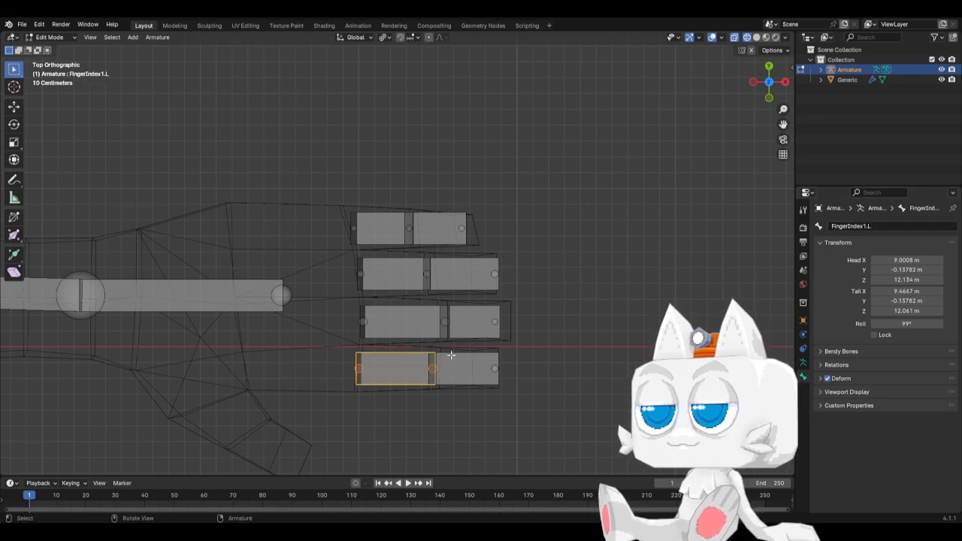
Step: Rename the index finger's tip bone to FingerIndex2.L
{"action": "left_click", "coordinate": [451, 355]}
{"action": "double_click", "coordinate": [858, 226]}
{"action": "type", "text": "FingerIndex1.L"}
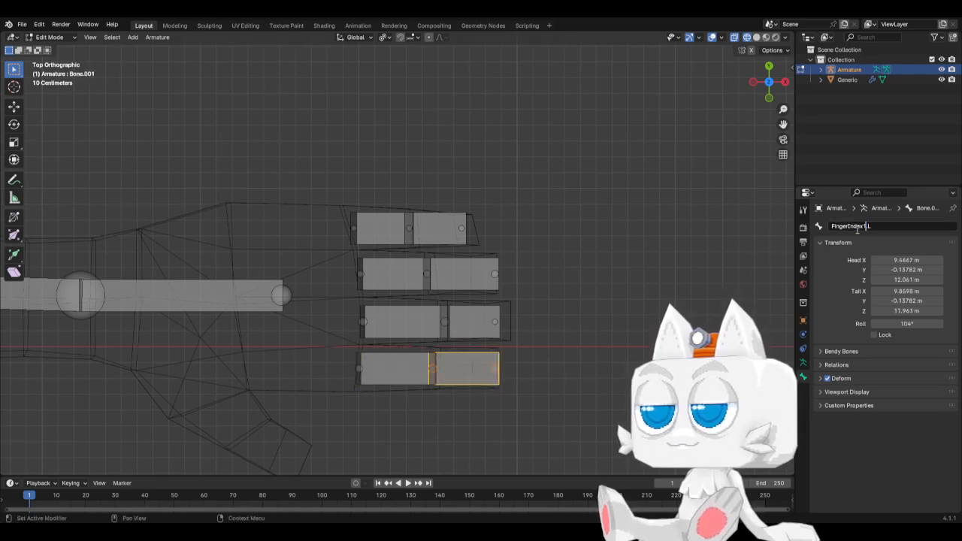
{"action": "key", "text": "BackSpace"}
{"action": "type", "text": "2"}
{"action": "key", "text": "Return"}
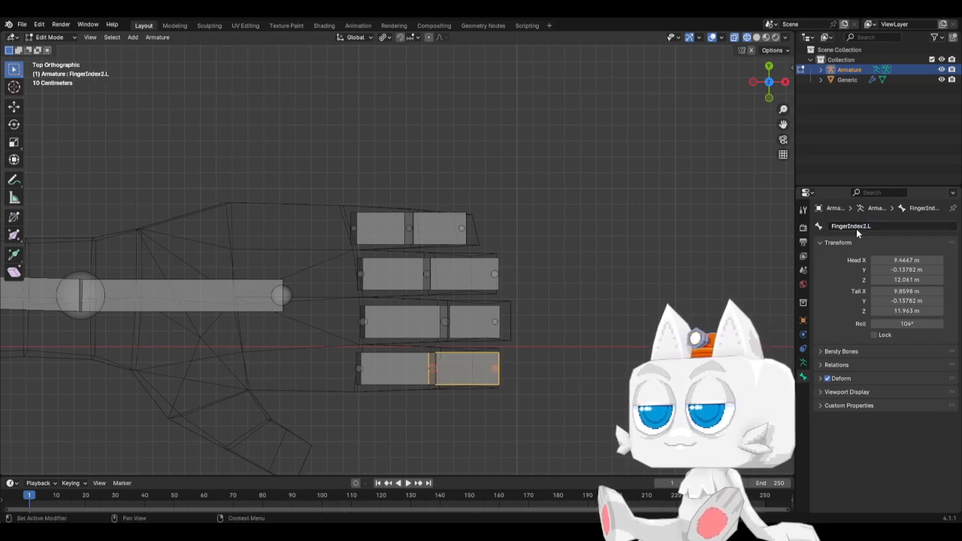
Step: Rename the middle finger's base bone to FingerMiddle1.L
{"action": "left_click", "coordinate": [378, 315]}
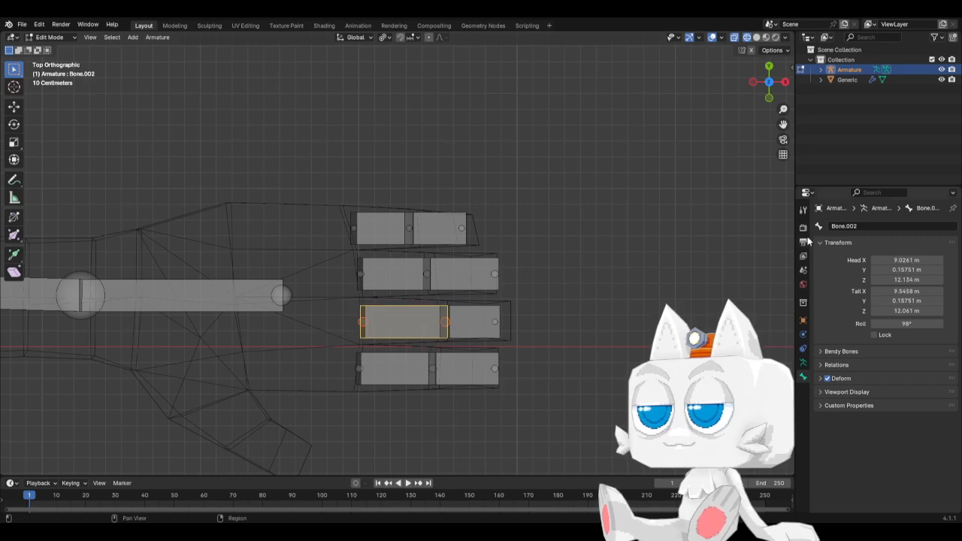
{"action": "double_click", "coordinate": [857, 227]}
{"action": "type", "text": "FingerIndex1.L"}
{"action": "left_click", "coordinate": [862, 225]}
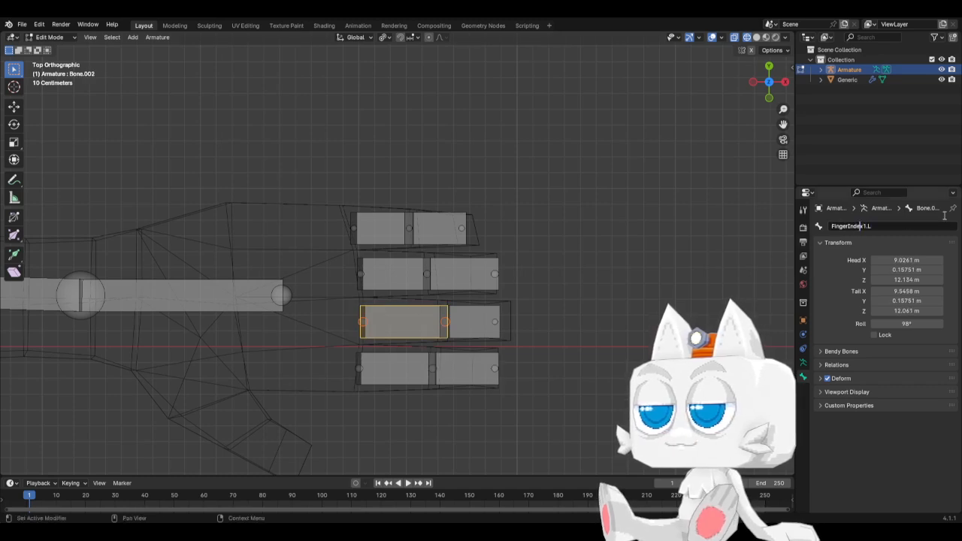
{"action": "left_click_drag", "start_coordinate": [862, 226], "coordinate": [854, 226]}
{"action": "key", "text": "BackSpace"}
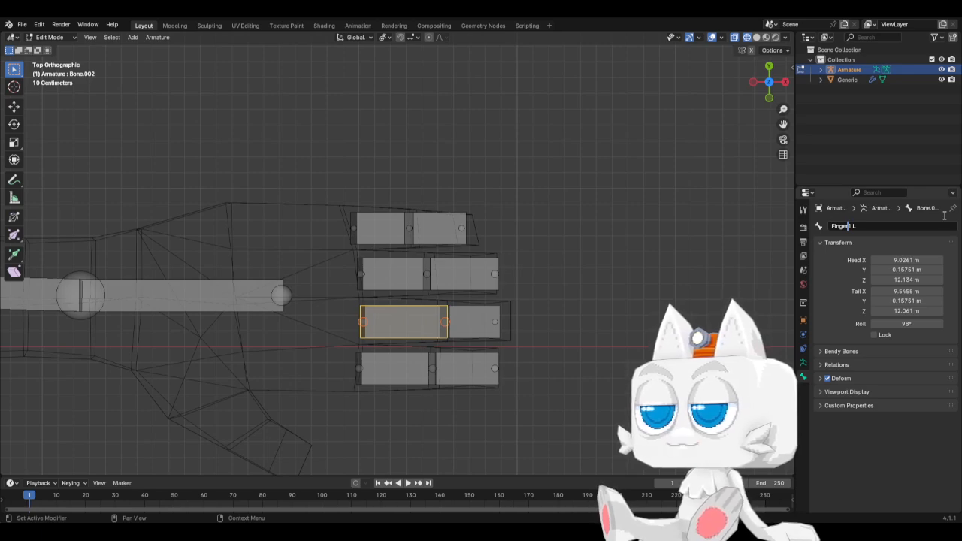
{"action": "type", "text": "Mi"}
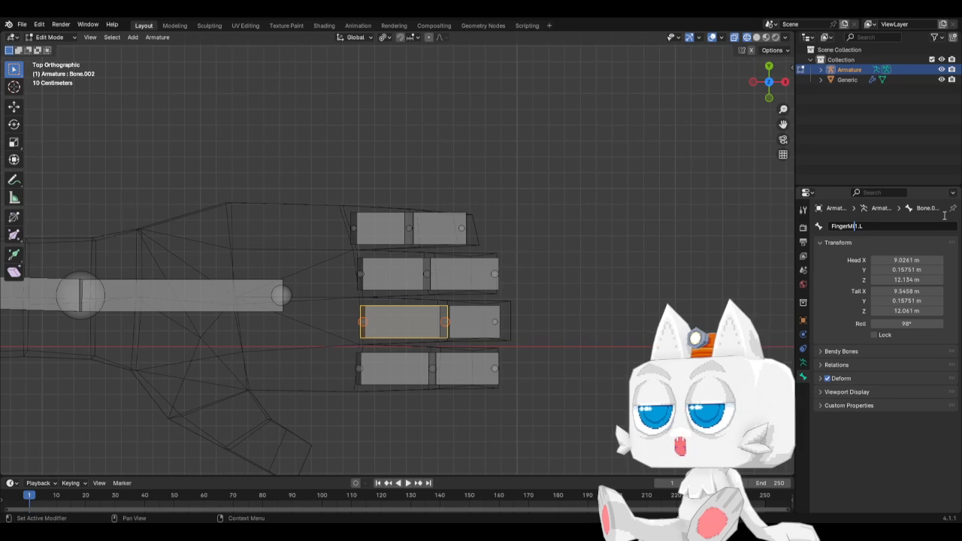
{"action": "type", "text": "ddle"}
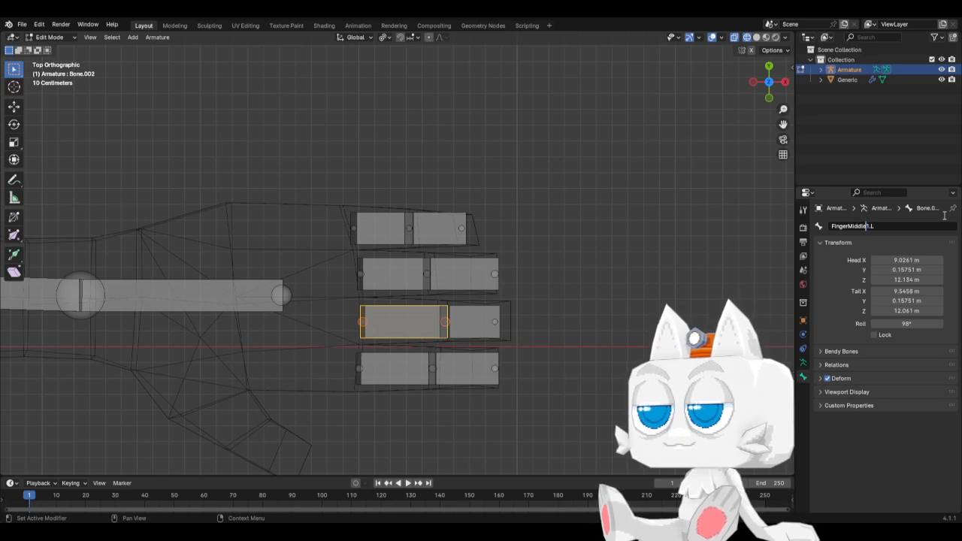
{"action": "key", "text": "Return"}
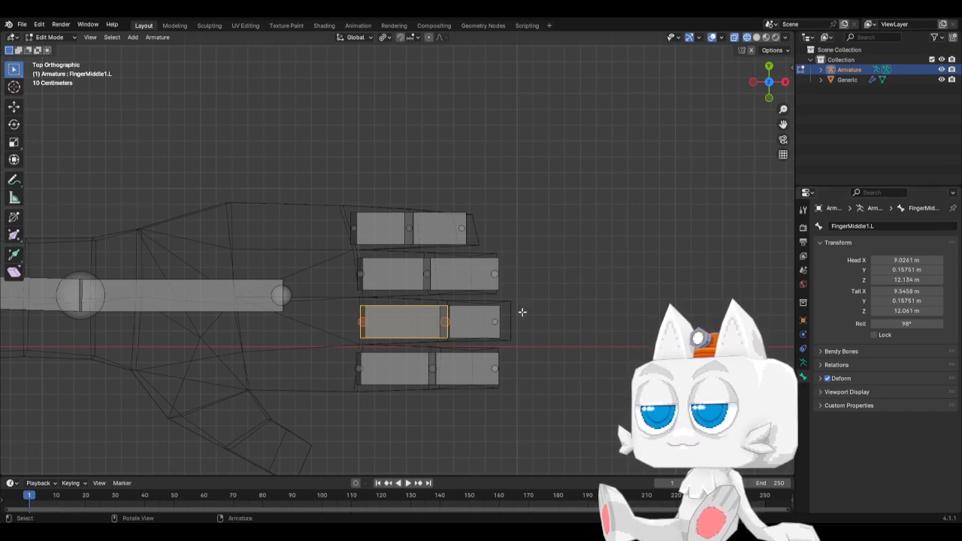
Step: Rename the middle finger's tip bone to FingerMiddle2.L
{"action": "left_click", "coordinate": [483, 307]}
{"action": "left_click", "coordinate": [879, 233]}
{"action": "type", "text": "FingerMiddle1.L"}
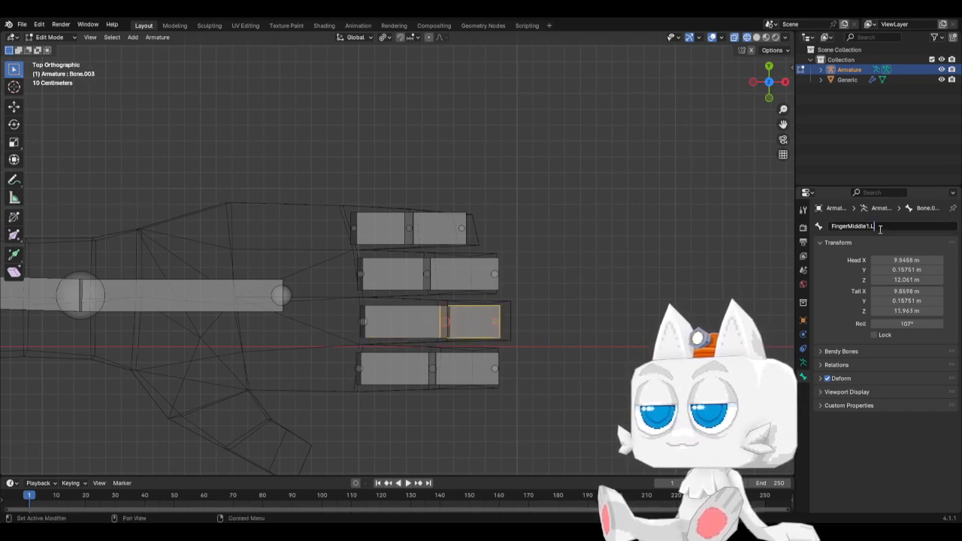
{"action": "key", "text": "Left"}
{"action": "key", "text": "Left"}
{"action": "key", "text": "BackSpace"}
{"action": "type", "text": "2"}
{"action": "key", "text": "Return"}
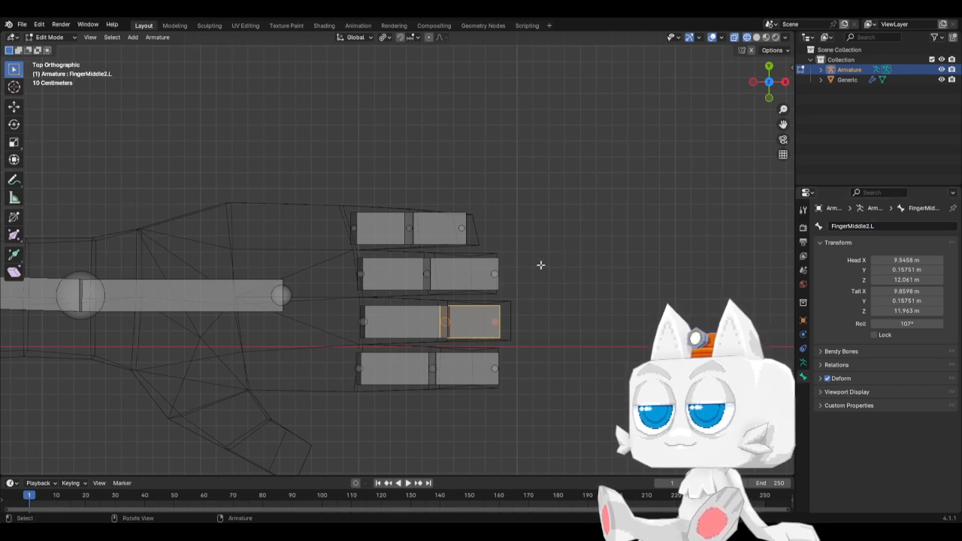
Step: Rename the ring finger's base bone to FingerRing1.L
{"action": "left_click", "coordinate": [390, 264]}
{"action": "left_click", "coordinate": [850, 226]}
{"action": "type", "text": "FingerMiddle1.L"}
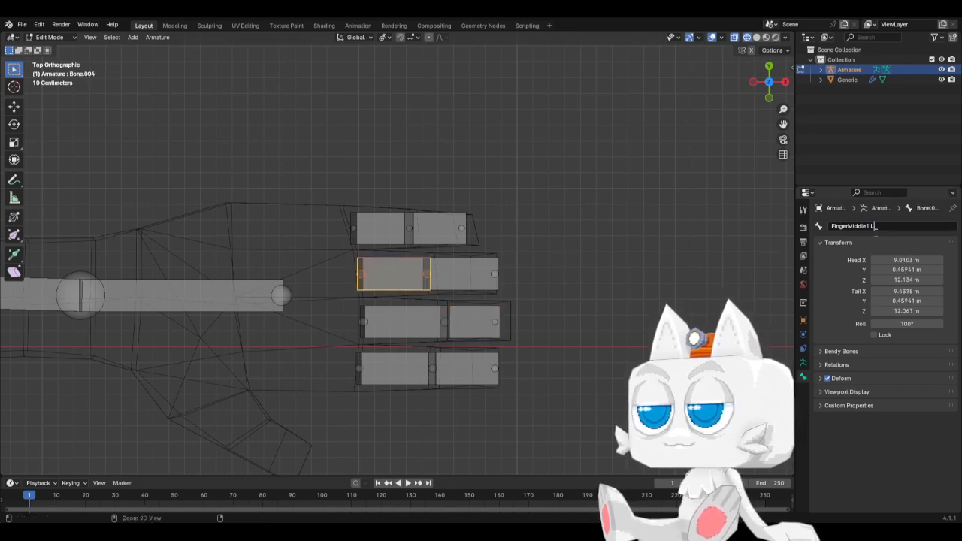
{"action": "key", "text": "shift+Right"}
{"action": "key", "text": "shift+Right"}
{"action": "key", "text": "shift+Right"}
{"action": "key", "text": "shift+Right"}
{"action": "key", "text": "shift+Right"}
{"action": "key", "text": "shift+Right"}
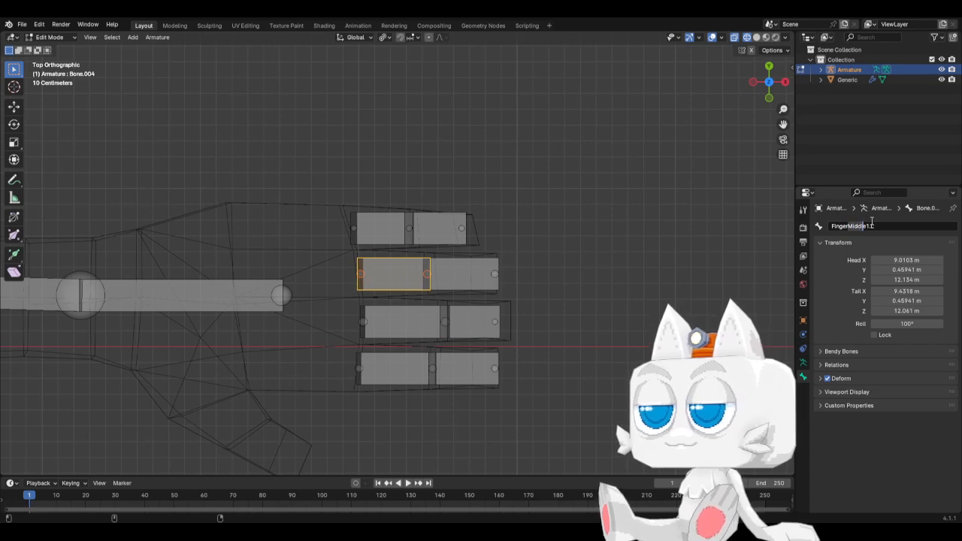
{"action": "type", "text": "Ring"}
{"action": "key", "text": "Return"}
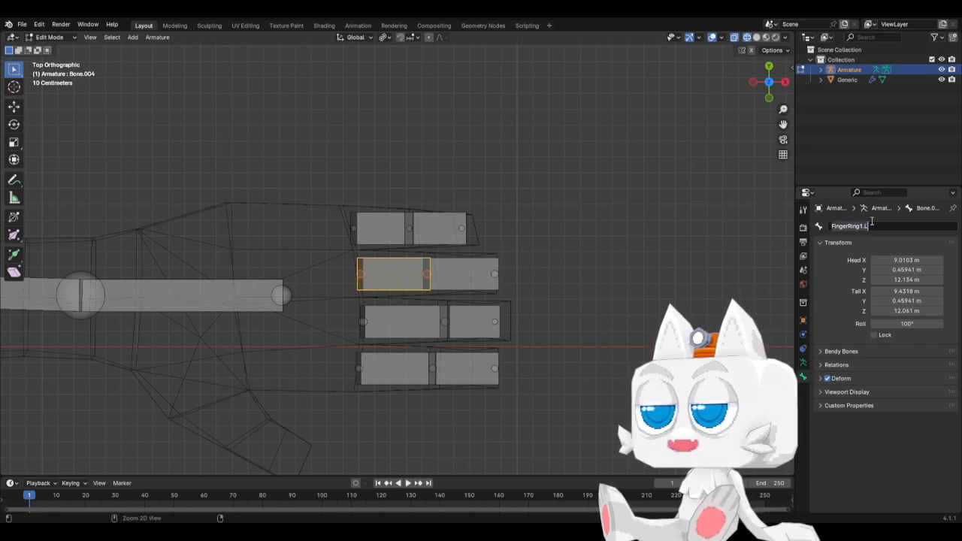
Step: Rename the ring finger's tip bone to FingerRing2.L
{"action": "left_click", "coordinate": [482, 265]}
{"action": "left_click", "coordinate": [859, 226]}
{"action": "type", "text": "FingerRing1.L"}
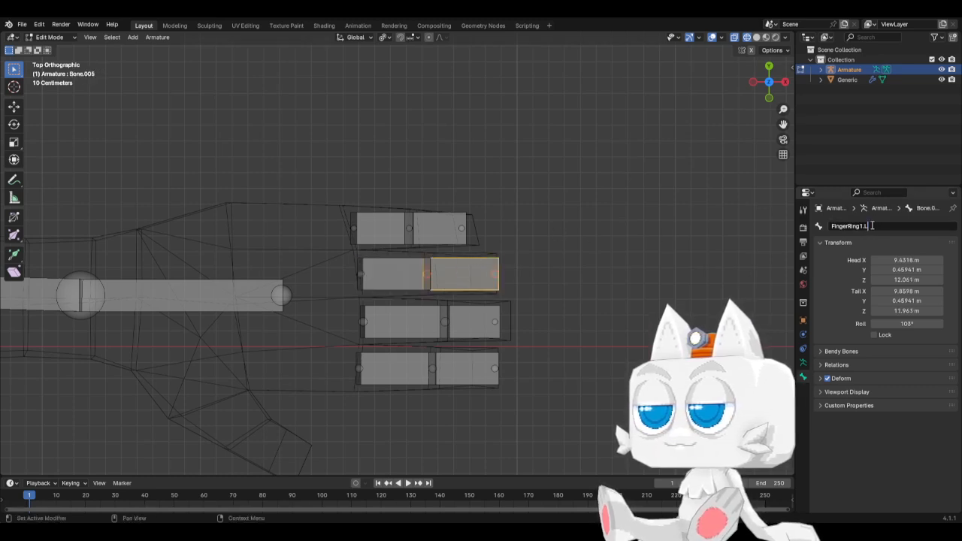
{"action": "key", "text": "Left"}
{"action": "key", "text": "Left"}
{"action": "key", "text": "BackSpace"}
{"action": "type", "text": "2"}
{"action": "key", "text": "Return"}
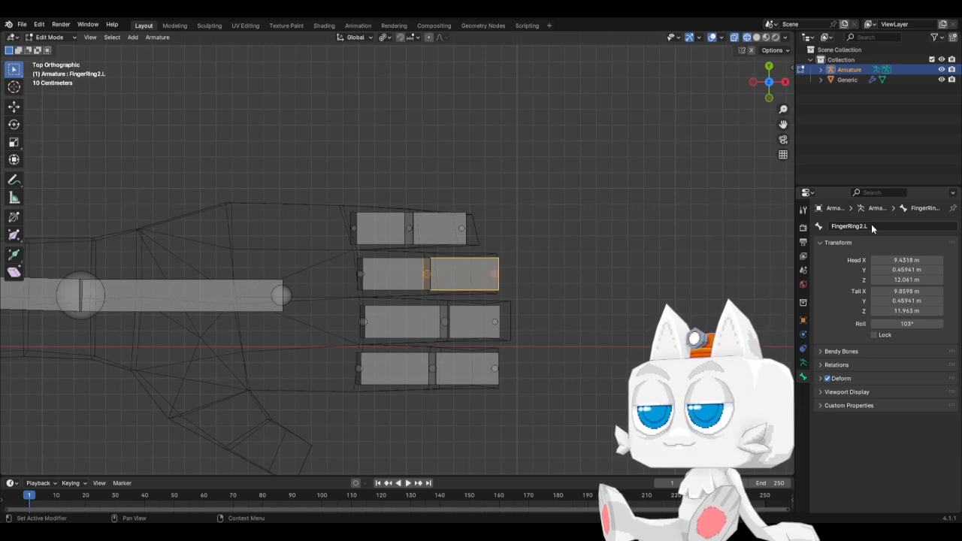
Step: Rename the little finger's base bone to FingerPinkie1.L
{"action": "left_click", "coordinate": [385, 216]}
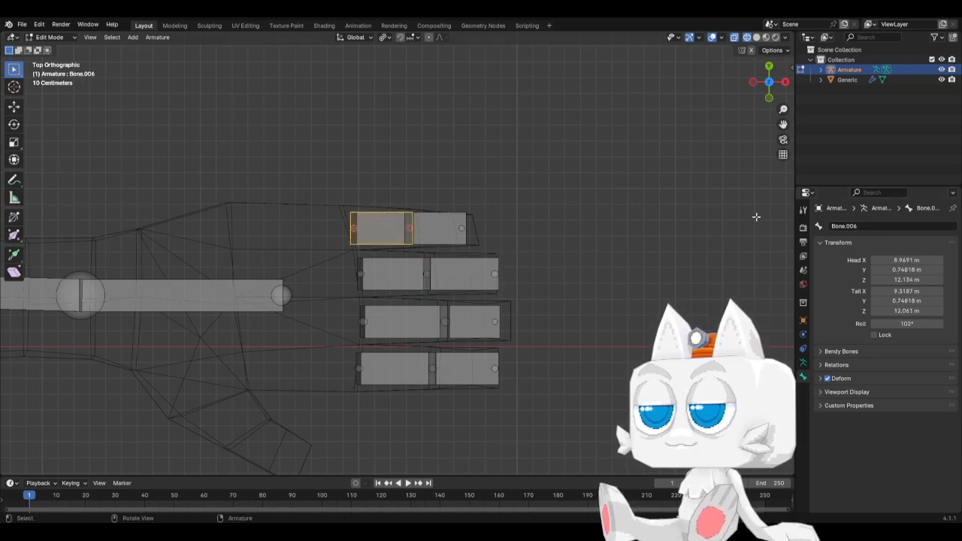
{"action": "left_click", "coordinate": [858, 226]}
{"action": "type", "text": "FingerRing1.L"}
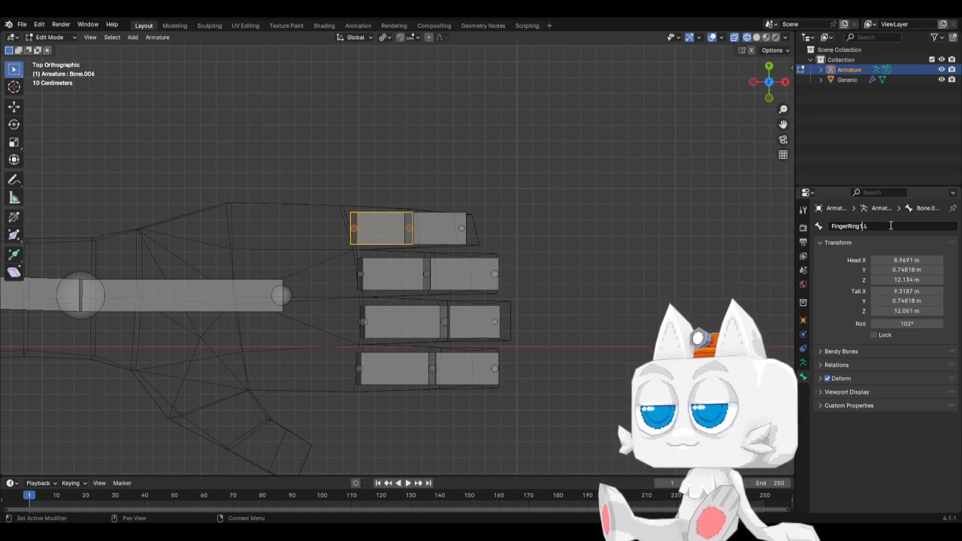
{"action": "key", "text": "Left"}
{"action": "key", "text": "BackSpace"}
{"action": "key", "text": "BackSpace"}
{"action": "key", "text": "BackSpace"}
{"action": "key", "text": "BackSpace"}
{"action": "type", "text": "P"}
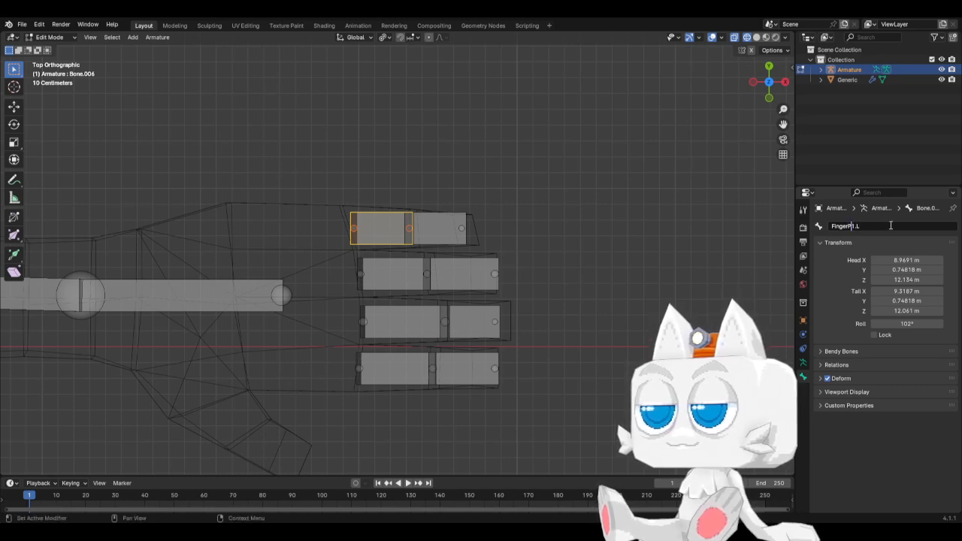
{"action": "type", "text": "inkie"}
{"action": "key", "text": "Return"}
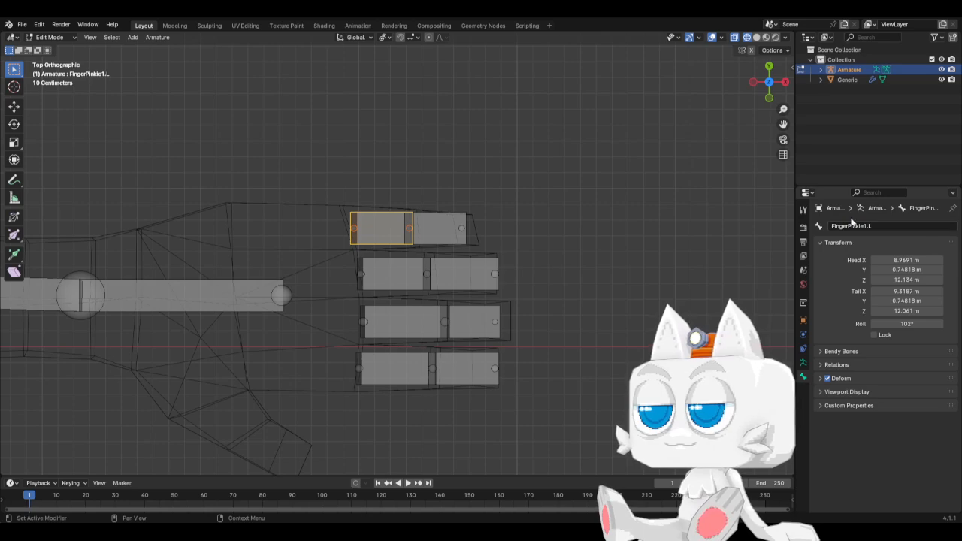
Step: Rename the little finger's tip bone to FingerPinkie2.L
{"action": "left_click", "coordinate": [450, 214]}
{"action": "left_click", "coordinate": [864, 226]}
{"action": "type", "text": "FingerPinkie1.L"}
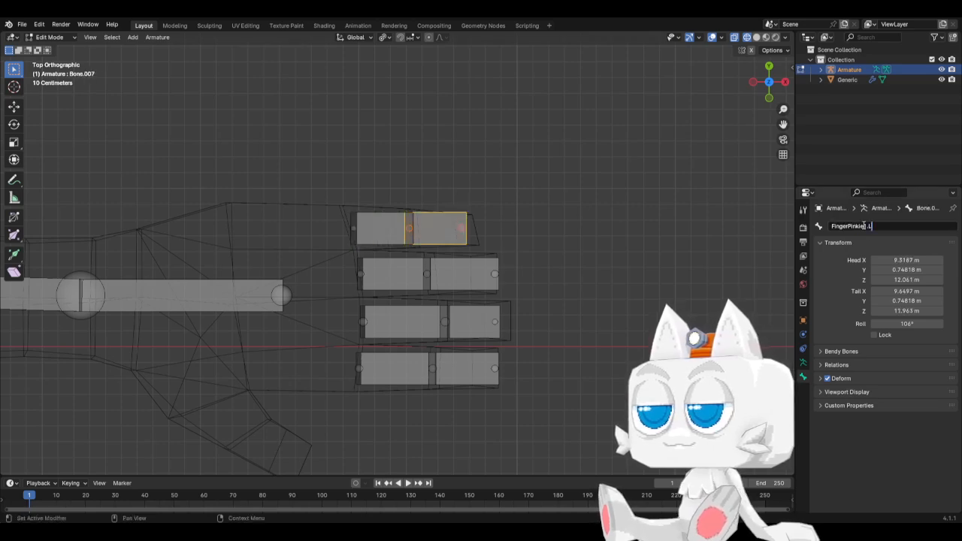
{"action": "key", "text": "Return"}
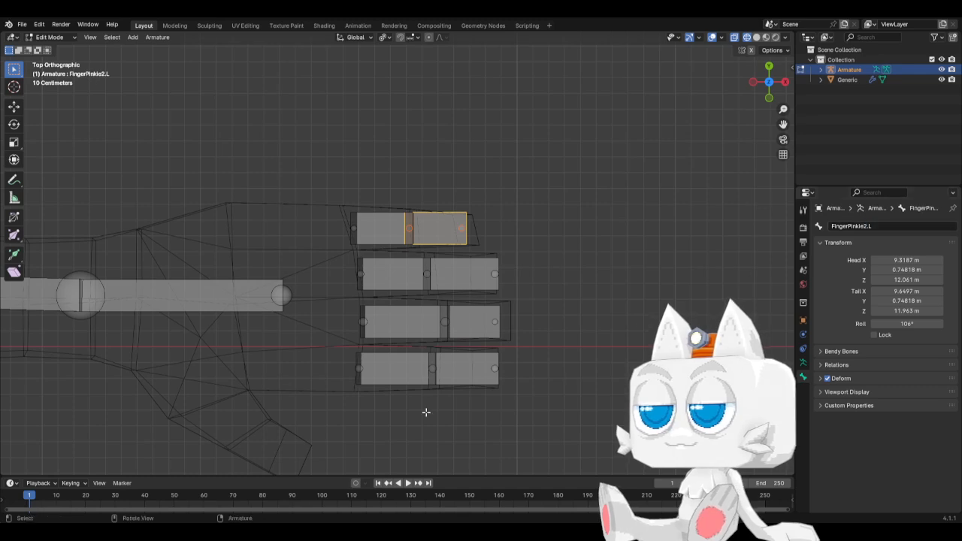
Step: Parent the base bones of all four fingers to the Hand bone with Keep Offset
{"action": "left_click", "coordinate": [411, 359]}
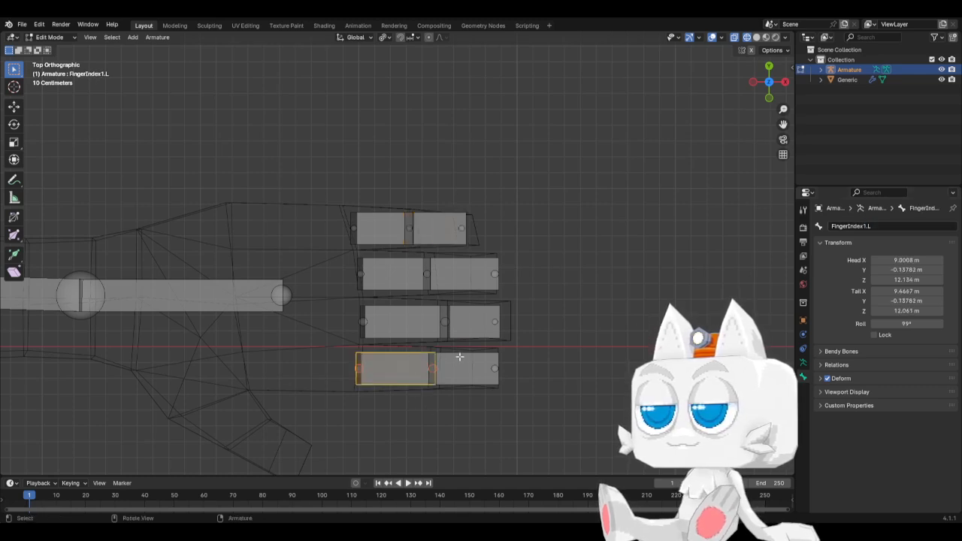
{"action": "left_click", "coordinate": [391, 316], "text": "shift"}
{"action": "left_click", "coordinate": [389, 280], "text": "shift"}
{"action": "left_click", "coordinate": [384, 240], "text": "shift"}
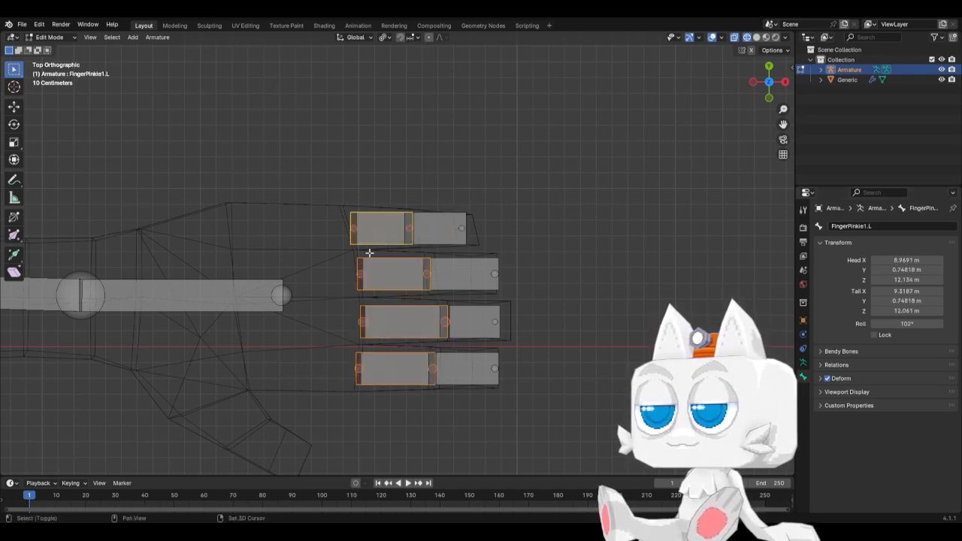
{"action": "left_click", "coordinate": [251, 285], "text": "shift"}
{"action": "key", "text": "ctrl+p"}
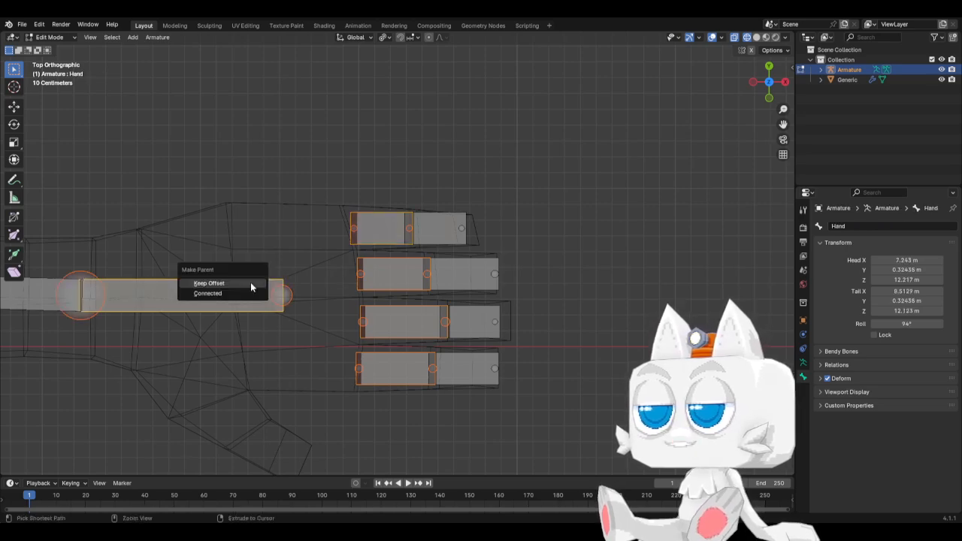
{"action": "left_click", "coordinate": [250, 283]}
Step: Extend the Hand bone's tail about 0.42 m along X to the knuckles
{"action": "left_click", "coordinate": [280, 294]}
{"action": "key", "text": "g"}
{"action": "key", "text": "y"}
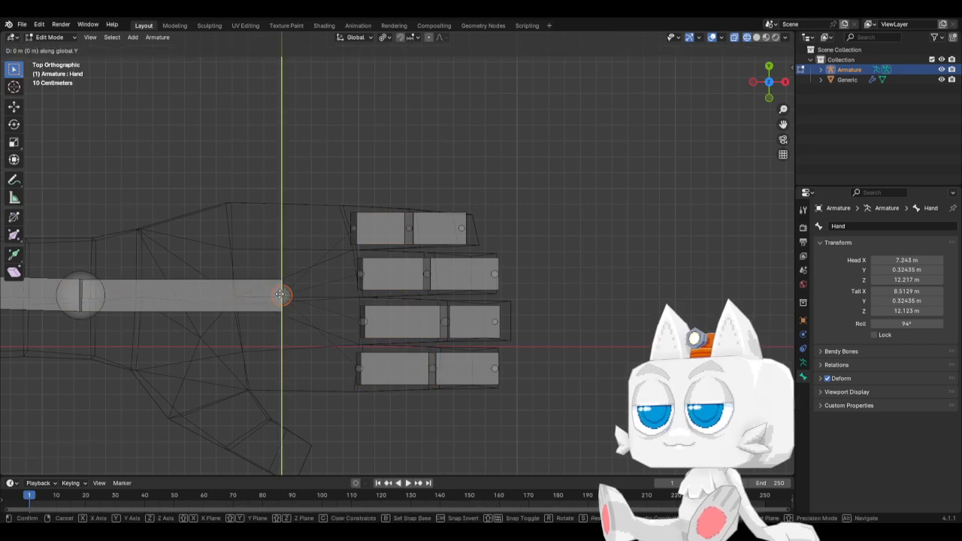
{"action": "key", "text": "y"}
{"action": "key", "text": "x"}
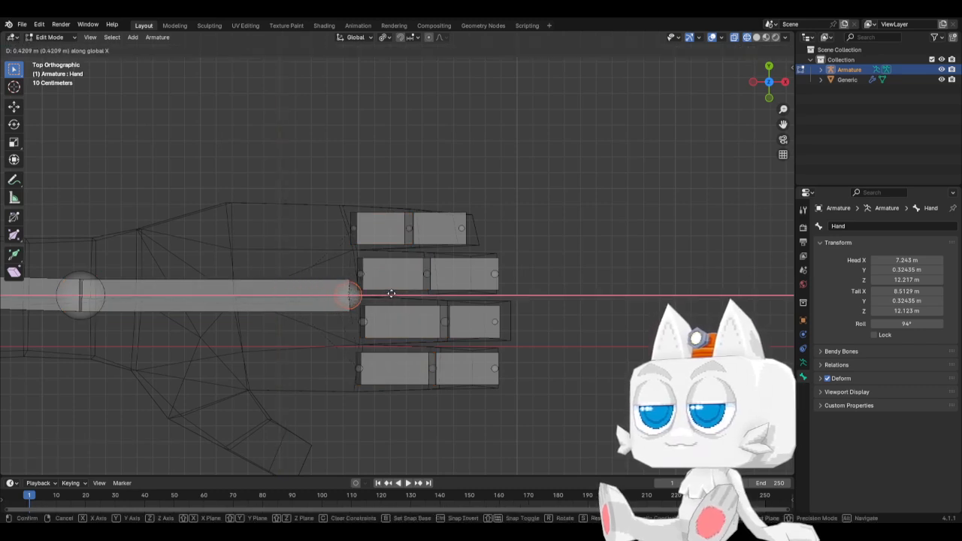
{"action": "left_click", "coordinate": [391, 293]}
Step: Move the wrist joint between Arm2.L and Hand about 0.18 m along X
{"action": "left_click", "coordinate": [88, 292]}
{"action": "key", "text": "g"}
{"action": "key", "text": "x"}
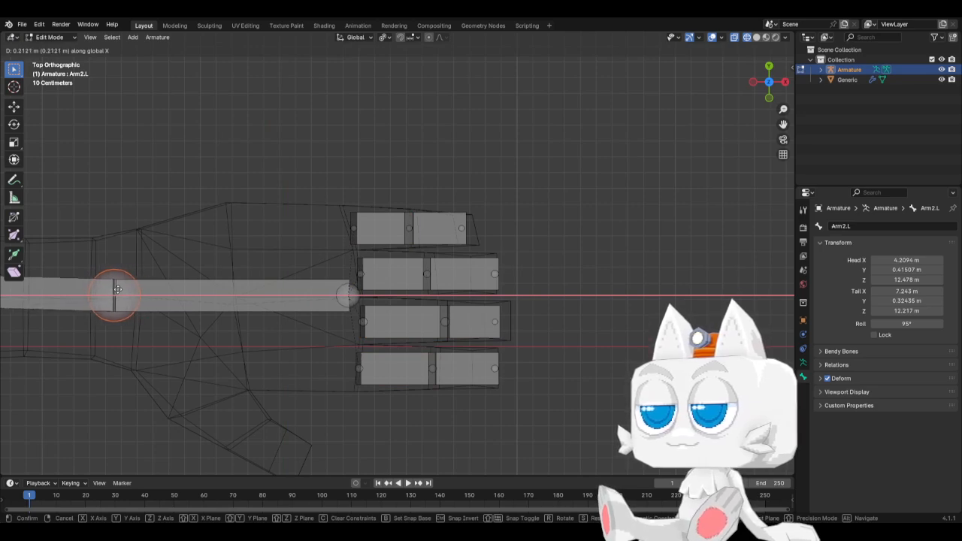
{"action": "left_click", "coordinate": [110, 291]}
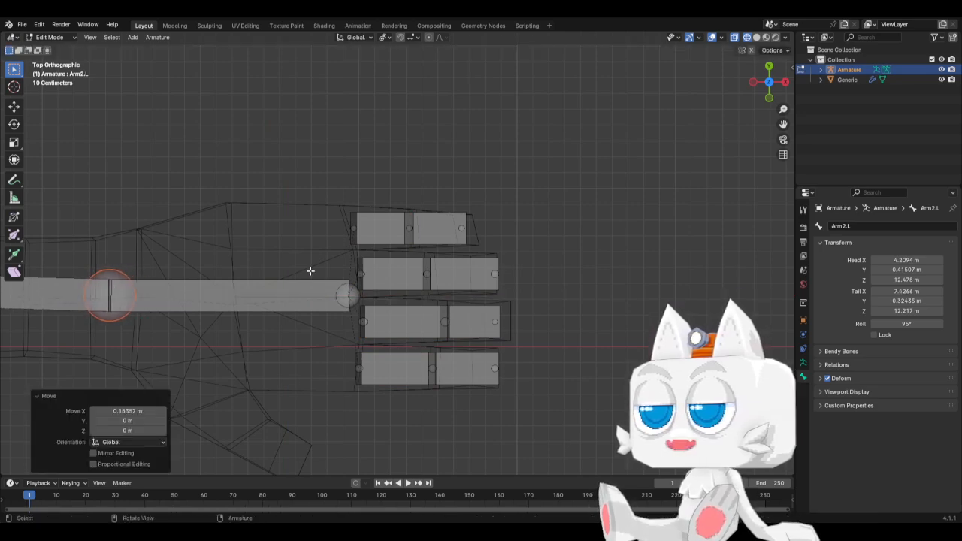
Step: Duplicate the two index finger bones and place the copy over the thumb
{"action": "left_click", "coordinate": [373, 350]}
{"action": "left_click", "coordinate": [466, 369], "text": "shift"}
{"action": "key", "text": "g"}
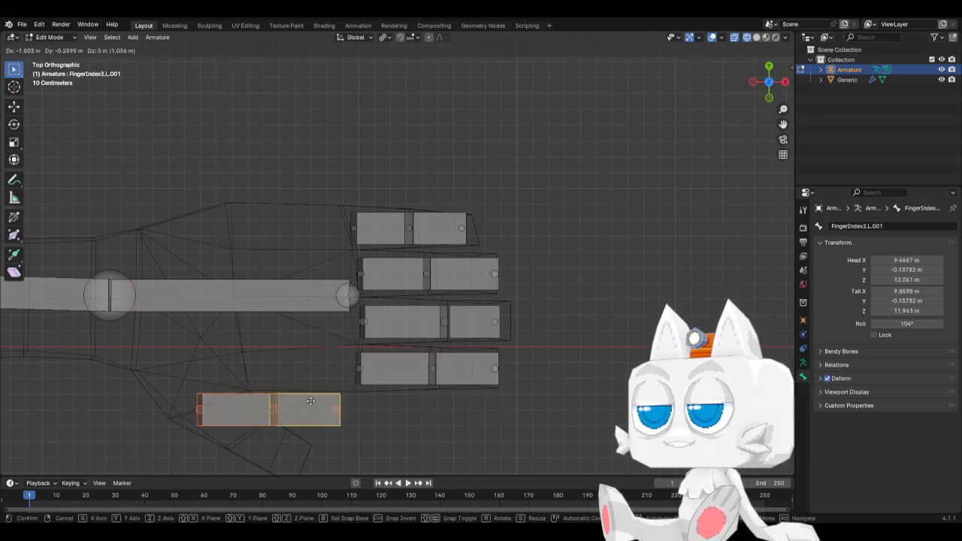
{"action": "left_click", "coordinate": [301, 406]}
Step: Rotate the duplicated bones about 40.3° in the top view and shift them to line up with the thumb
{"action": "key", "text": "r"}
{"action": "right_click", "coordinate": [397, 424]}
{"action": "middle_click_drag", "start_coordinate": [383, 385], "coordinate": [436, 312], "text": "shift"}
{"action": "key", "text": "r"}
{"action": "left_click", "coordinate": [394, 431]}
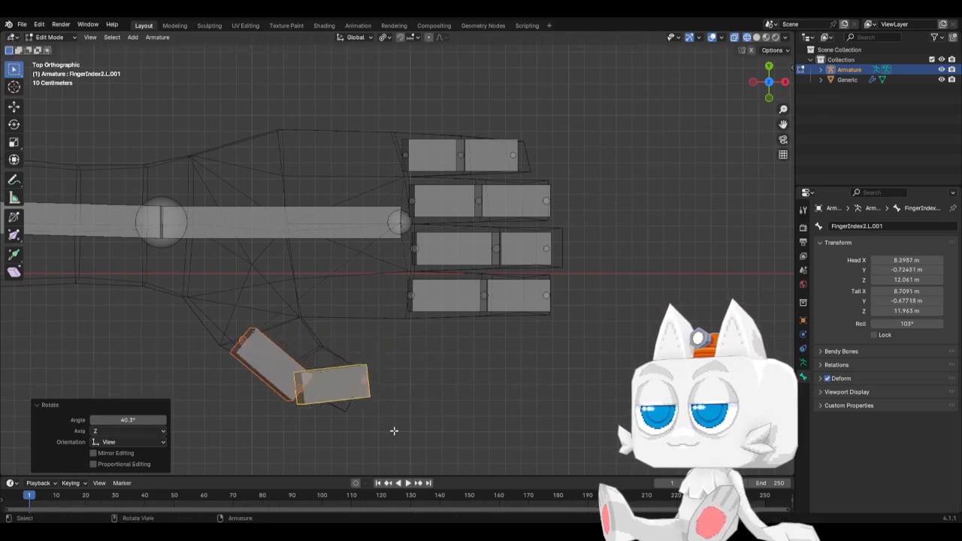
{"action": "key", "text": "g"}
{"action": "left_click", "coordinate": [404, 410]}
Step: Reposition the thumb bones' tip, middle and base joints in the top view so they follow the thumb mesh
{"action": "key", "text": "g"}
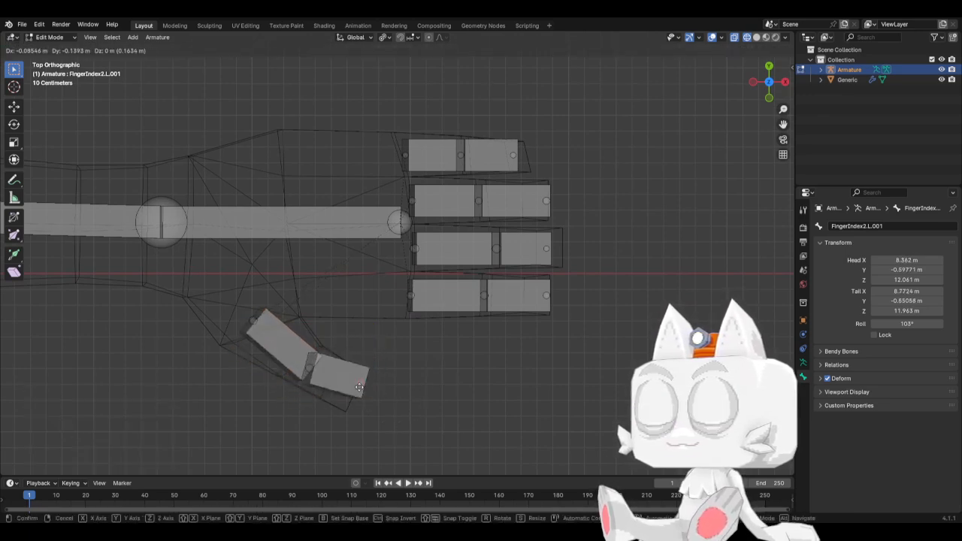
{"action": "left_click", "coordinate": [346, 392]}
{"action": "left_click", "coordinate": [306, 367]}
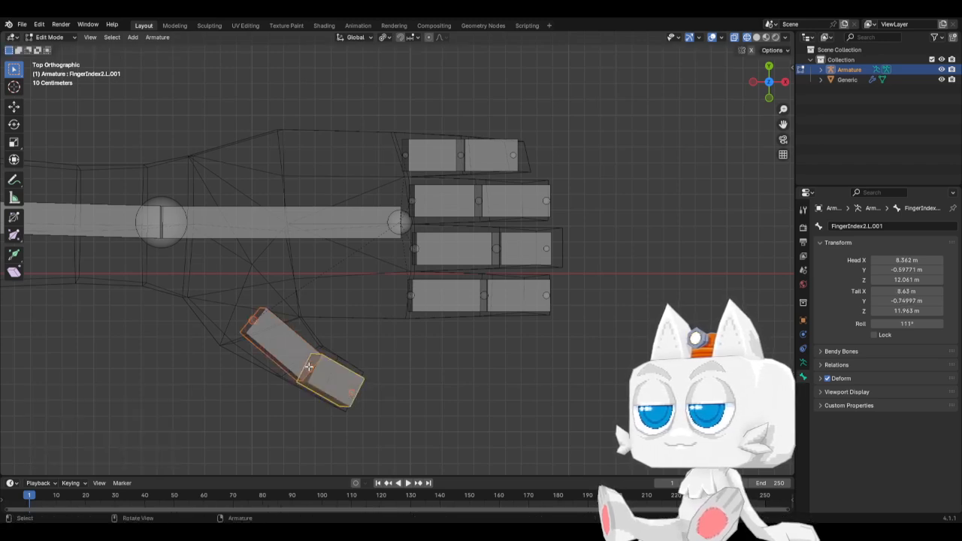
{"action": "left_click", "coordinate": [309, 367]}
{"action": "key", "text": "g"}
{"action": "left_click", "coordinate": [301, 361]}
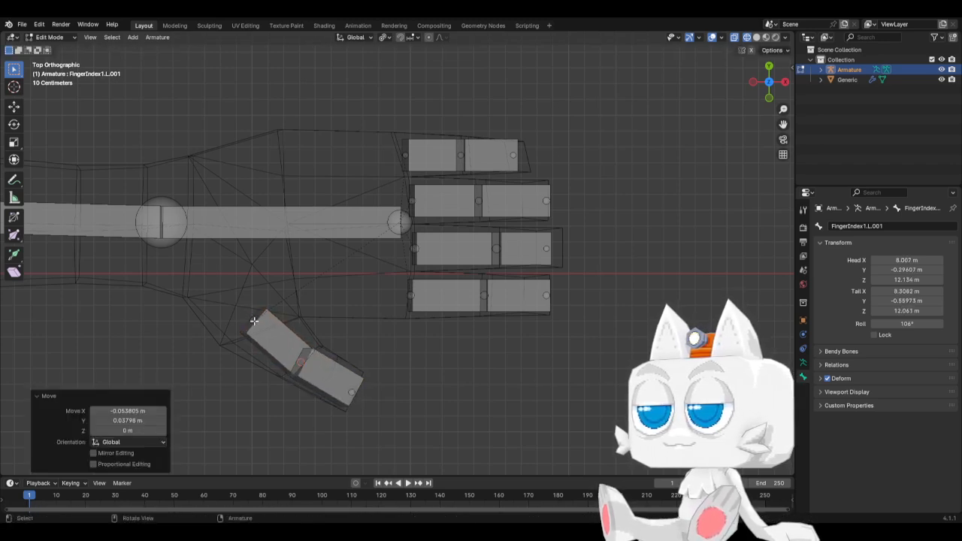
{"action": "left_click", "coordinate": [254, 321]}
{"action": "key", "text": "g"}
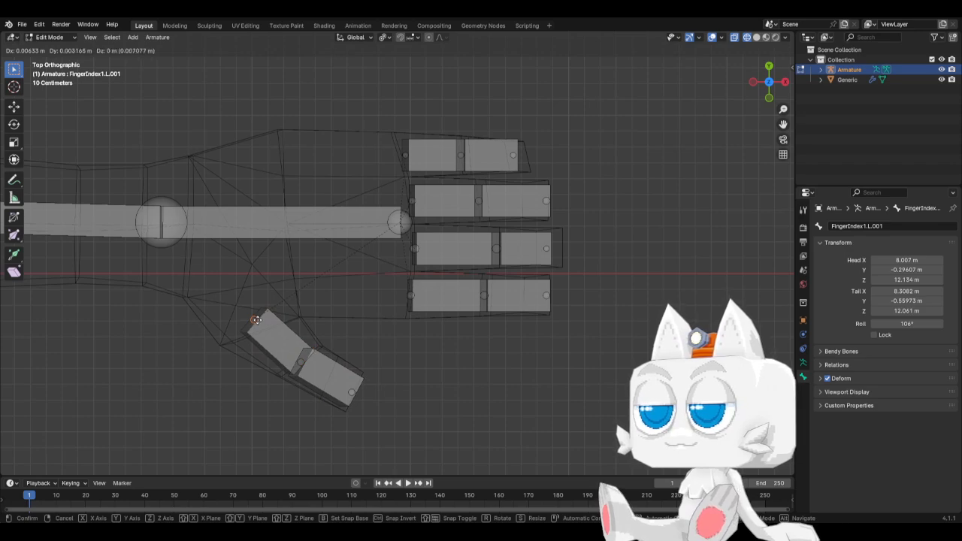
{"action": "left_click", "coordinate": [253, 315]}
Step: Lower both thumb bones about 0.174 m along Z into the thumb mesh
{"action": "middle_click_drag", "start_coordinate": [255, 383], "coordinate": [311, 271]}
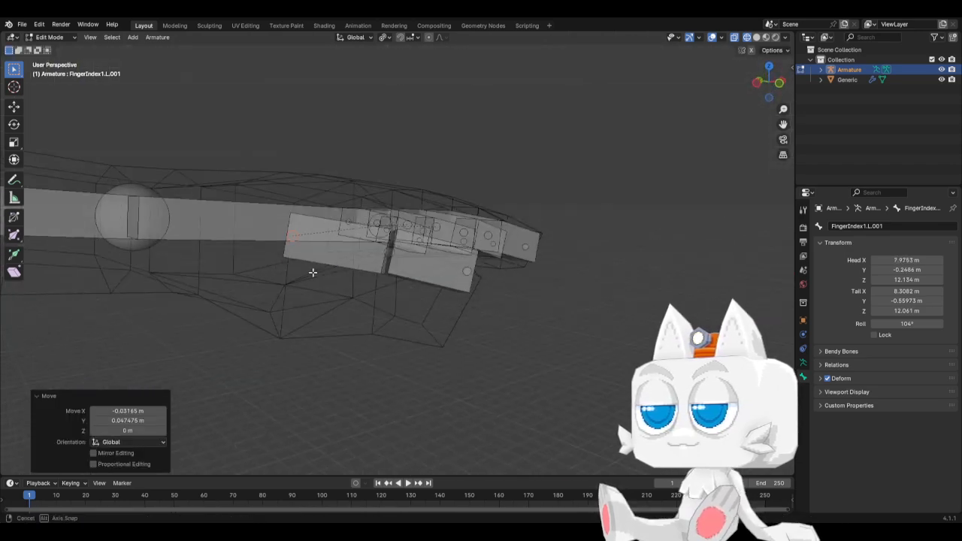
{"action": "left_click", "coordinate": [361, 272]}
{"action": "key", "text": "g"}
{"action": "key", "text": "z"}
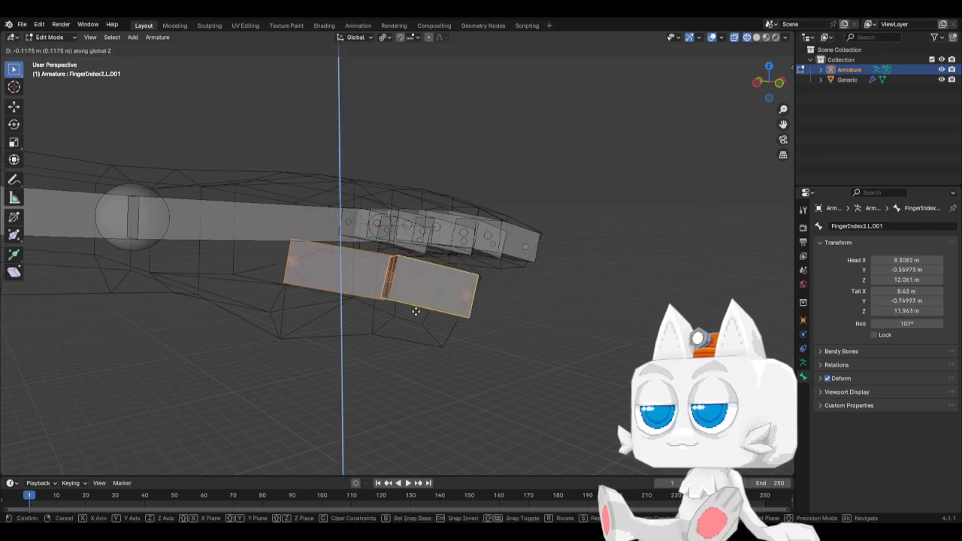
{"action": "left_click", "coordinate": [413, 322]}
{"action": "middle_click_drag", "start_coordinate": [424, 357], "coordinate": [297, 360]}
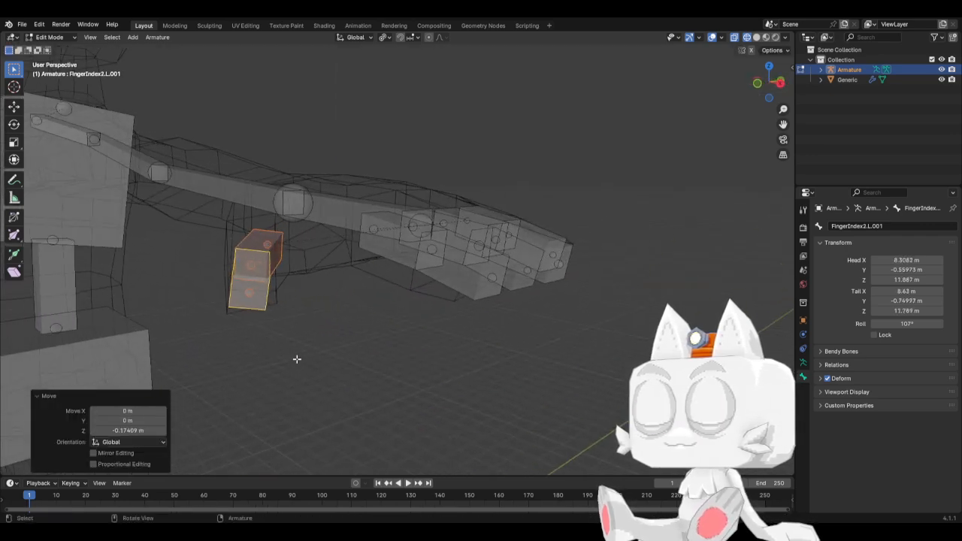
Step: Adjust the roll of both thumb bones, bringing the tip bone's roll to about 123° to match the thumb mesh
{"action": "key", "text": "ctrl+r"}
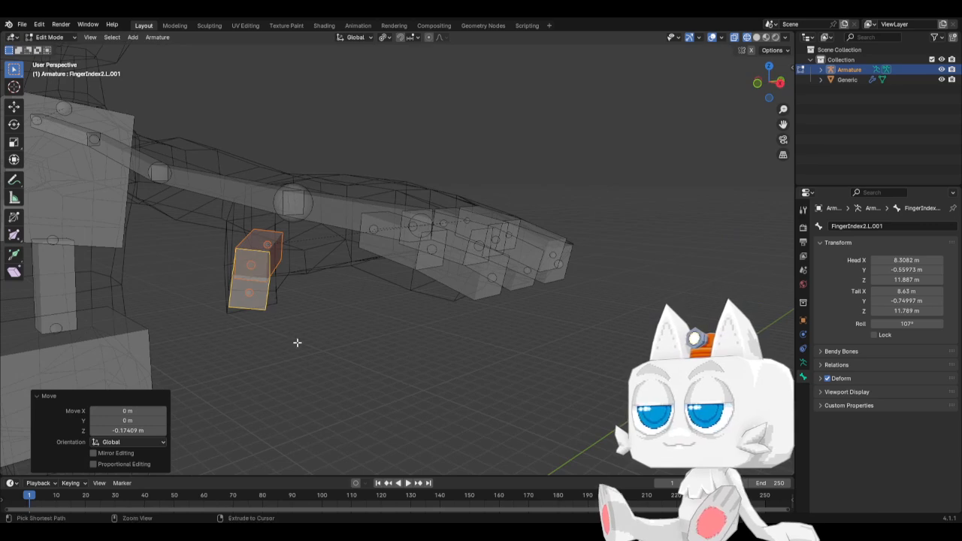
{"action": "left_click", "coordinate": [324, 302]}
{"action": "middle_click_drag", "start_coordinate": [324, 302], "coordinate": [318, 263]}
{"action": "key", "text": "ctrl+r"}
{"action": "left_click", "coordinate": [315, 259]}
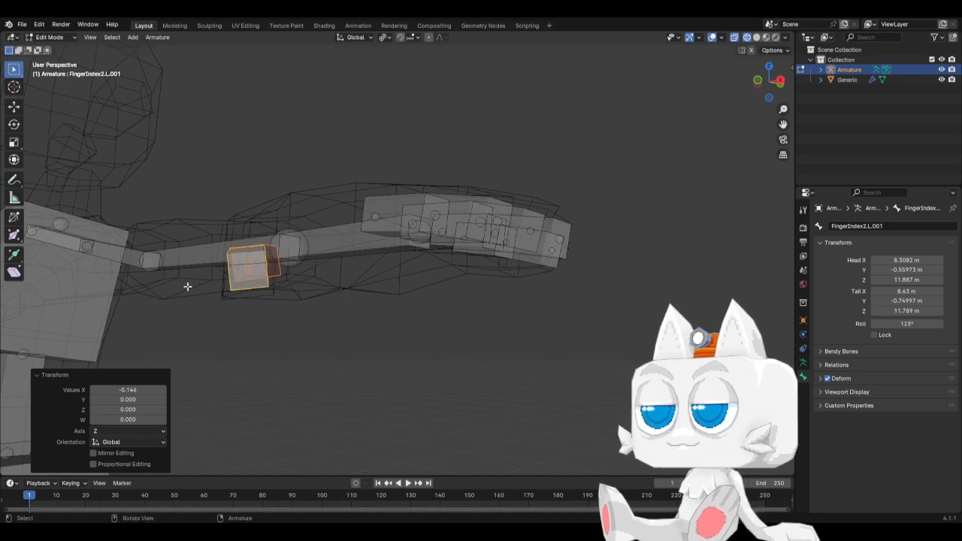
Step: Leave armature editing in the top view and switch the viewport shading from wireframe to Solid
{"action": "middle_click_drag", "start_coordinate": [187, 282], "coordinate": [416, 344]}
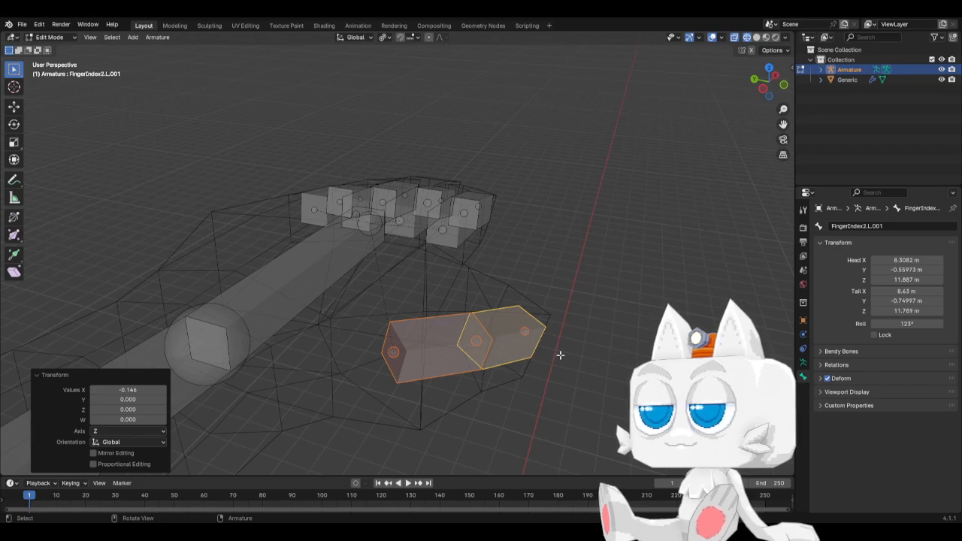
{"action": "middle_click_drag", "start_coordinate": [560, 355], "coordinate": [452, 291]}
{"action": "key", "text": "KP_7"}
{"action": "scroll", "coordinate": [429, 291], "scroll_direction": "down", "scroll_amount": 2}
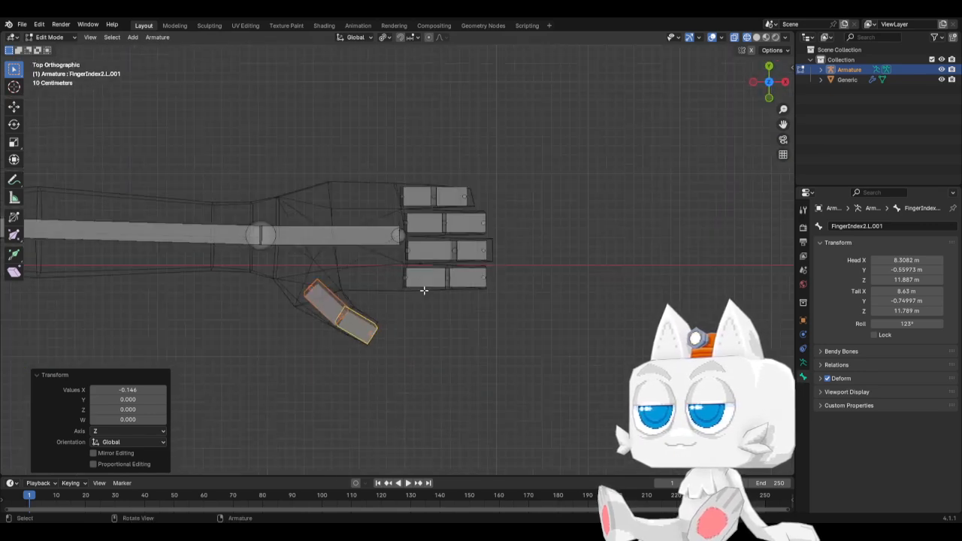
{"action": "key", "text": "Tab"}
{"action": "key", "text": "z"}
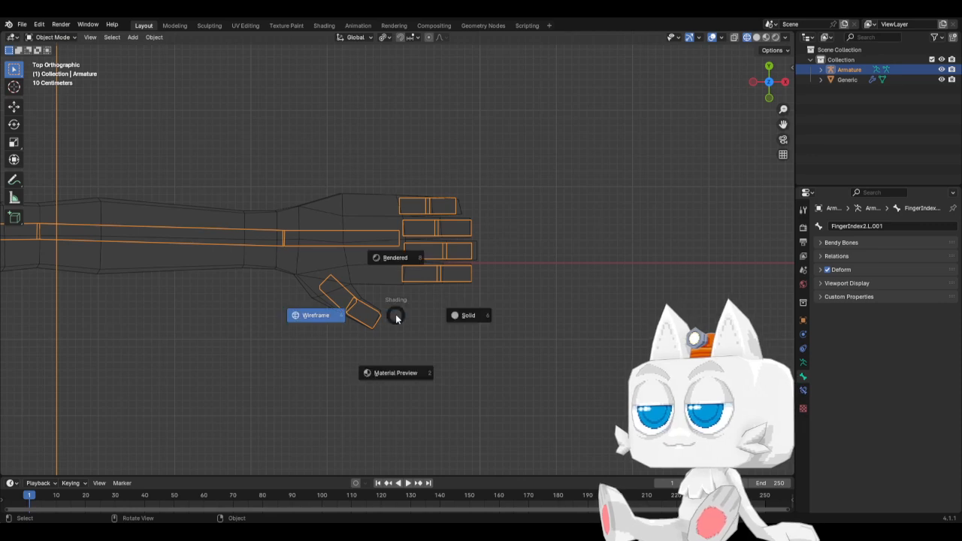
{"action": "left_click", "coordinate": [383, 354]}
{"action": "key", "text": "z"}
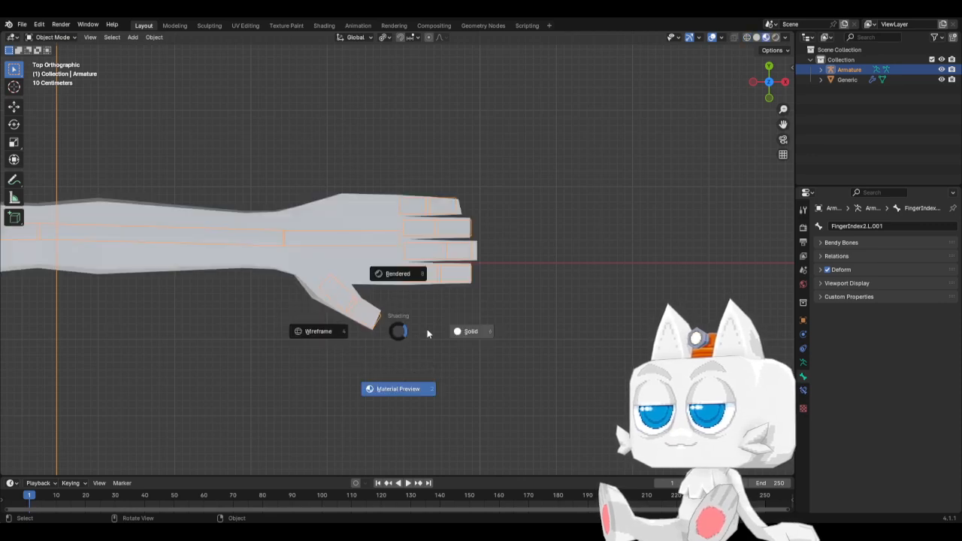
{"action": "left_click", "coordinate": [456, 334]}
Step: Pull the thumb's tip joint slightly back so the end bone stays inside the thumb mesh
{"action": "middle_click_drag", "start_coordinate": [445, 343], "coordinate": [444, 252]}
{"action": "key", "text": "Tab"}
{"action": "scroll", "coordinate": [444, 253], "scroll_direction": "up", "scroll_amount": 3}
{"action": "left_click", "coordinate": [466, 279]}
{"action": "key", "text": "g"}
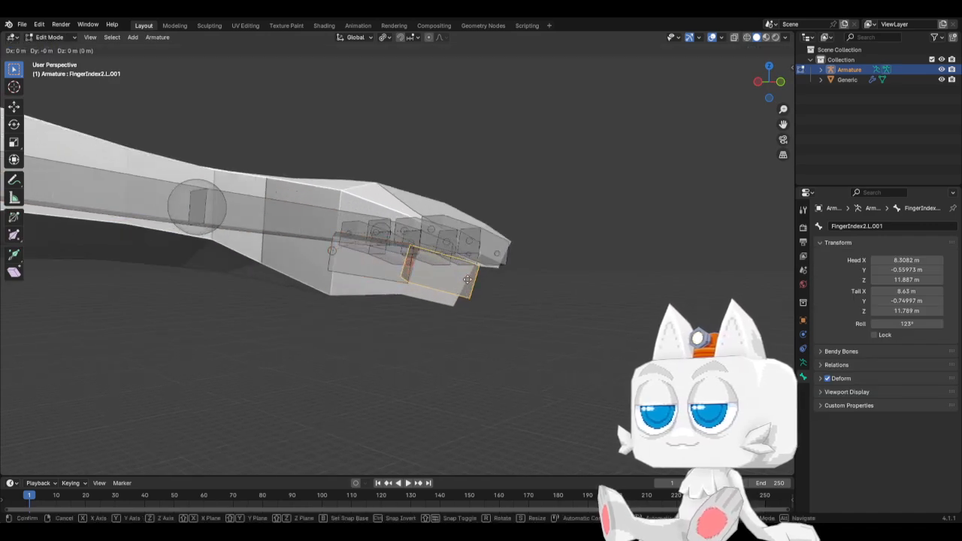
{"action": "right_click", "coordinate": [465, 280]}
{"action": "left_click", "coordinate": [466, 279]}
{"action": "key", "text": "g"}
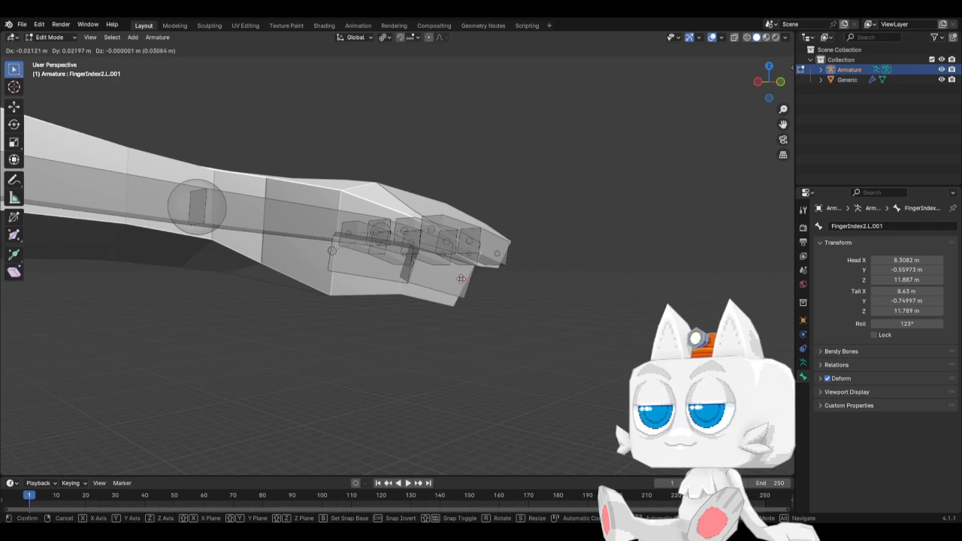
{"action": "left_click", "coordinate": [460, 280]}
Step: Select both thumb bones and refine their roll so they sit squarely within the thumb mesh
{"action": "middle_click_drag", "start_coordinate": [460, 279], "coordinate": [326, 279]}
{"action": "left_click", "coordinate": [297, 263]}
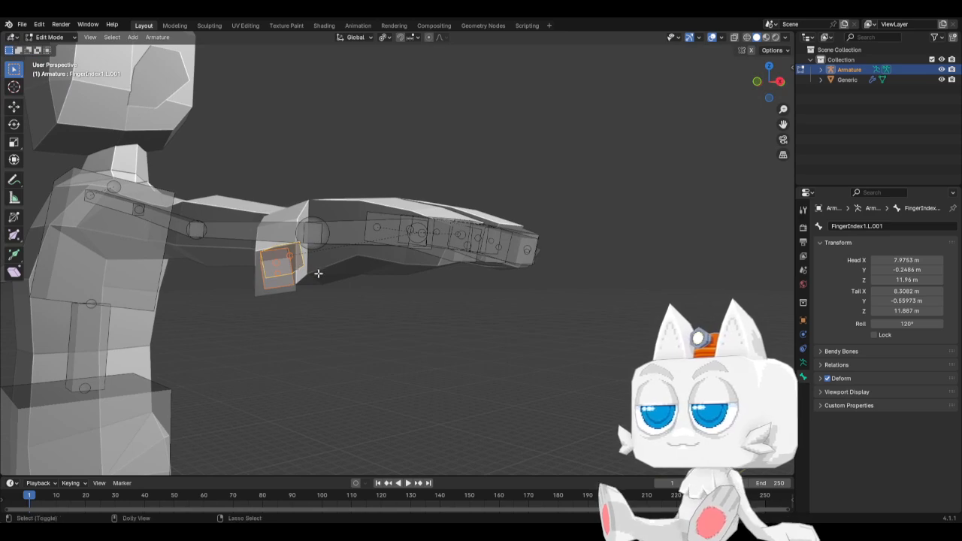
{"action": "key", "text": "g"}
{"action": "left_click", "coordinate": [320, 277]}
{"action": "key", "text": "Tab"}
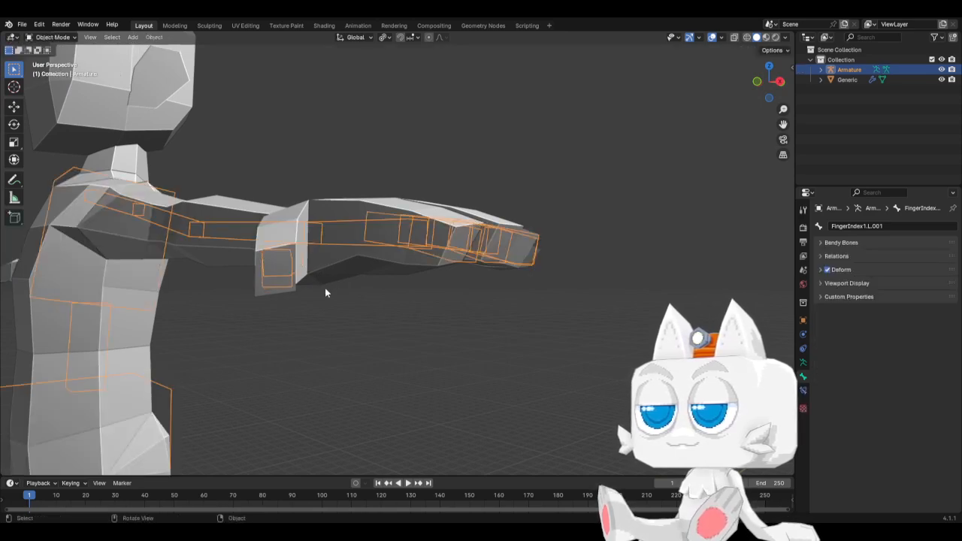
Step: Raise the thumb's base joint along Z to about 12.011 m and leave armature editing
{"action": "middle_click_drag", "start_coordinate": [325, 292], "coordinate": [417, 261]}
{"action": "key", "text": "Tab"}
{"action": "left_click", "coordinate": [379, 260]}
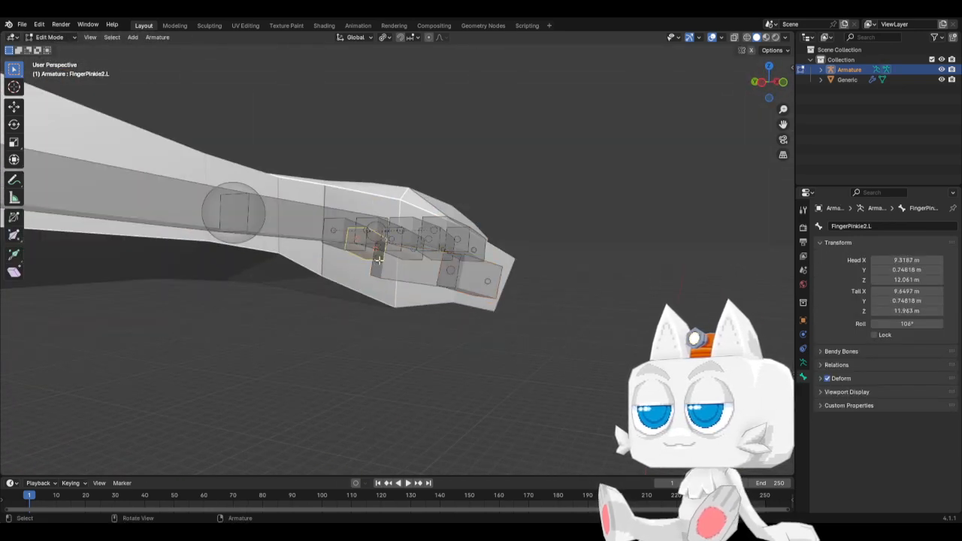
{"action": "left_click", "coordinate": [378, 260]}
{"action": "key", "text": "g"}
{"action": "left_click", "coordinate": [379, 260]}
{"action": "left_click", "coordinate": [379, 260]}
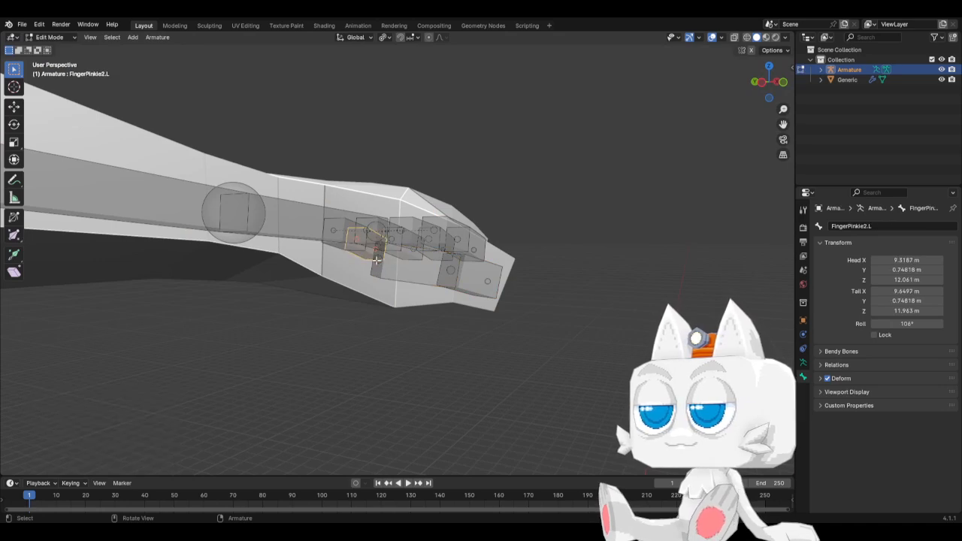
{"action": "key", "text": "g"}
{"action": "key", "text": "z"}
{"action": "key", "text": "Escape"}
{"action": "key", "text": "Tab"}
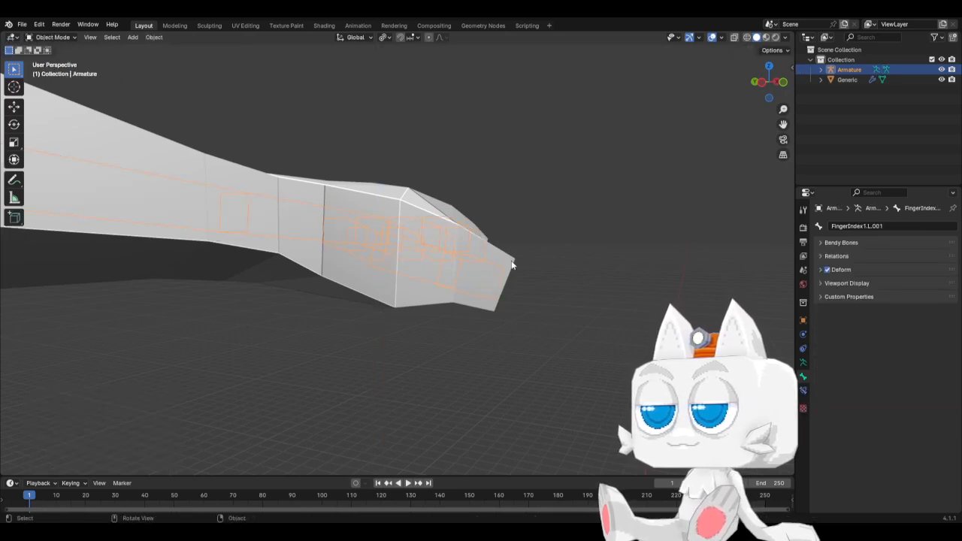
Step: Check the arm and hand bones with X-ray switched on and off again, and save the file
{"action": "scroll", "coordinate": [387, 306], "scroll_direction": "down", "scroll_amount": 5}
{"action": "key", "text": "alt+z"}
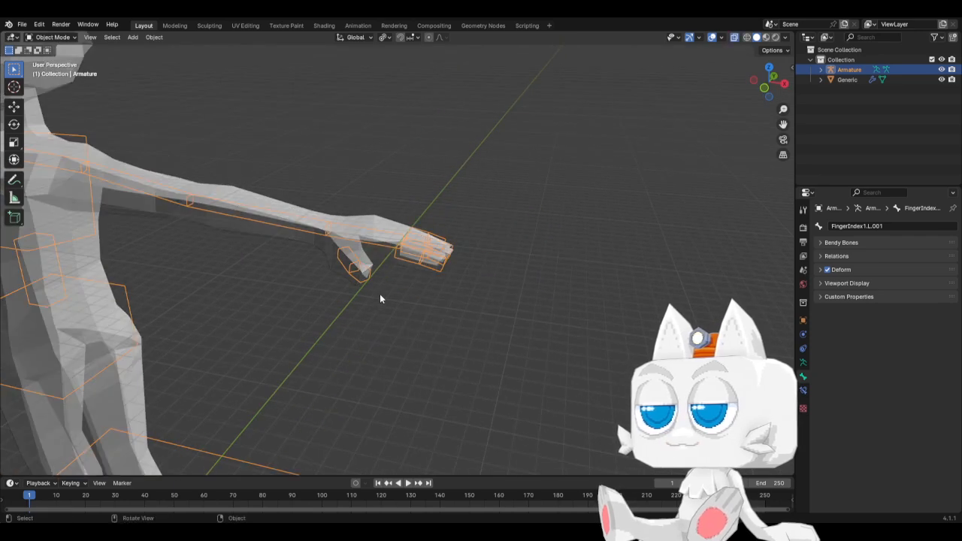
{"action": "key", "text": "z"}
{"action": "key", "text": "Escape"}
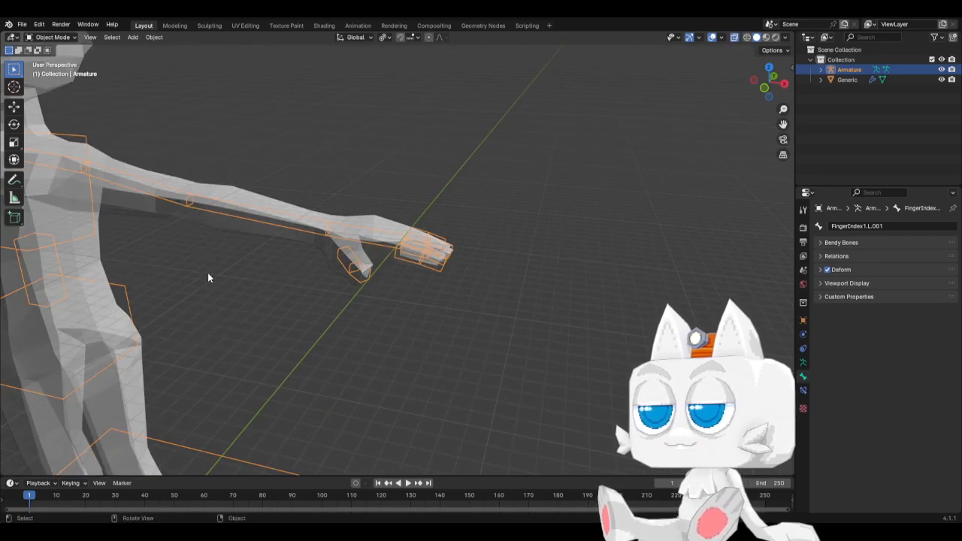
{"action": "key", "text": "alt+z"}
{"action": "key", "text": "ctrl+s"}
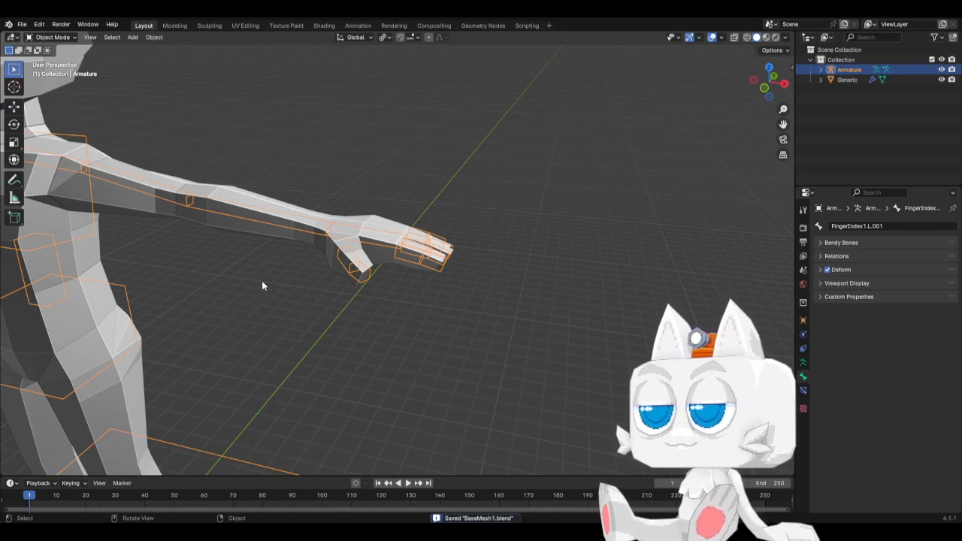
Step: Rename the thumb's base bone to FingerThumb1.L in the armature's Edit Mode
{"action": "left_click", "coordinate": [346, 264]}
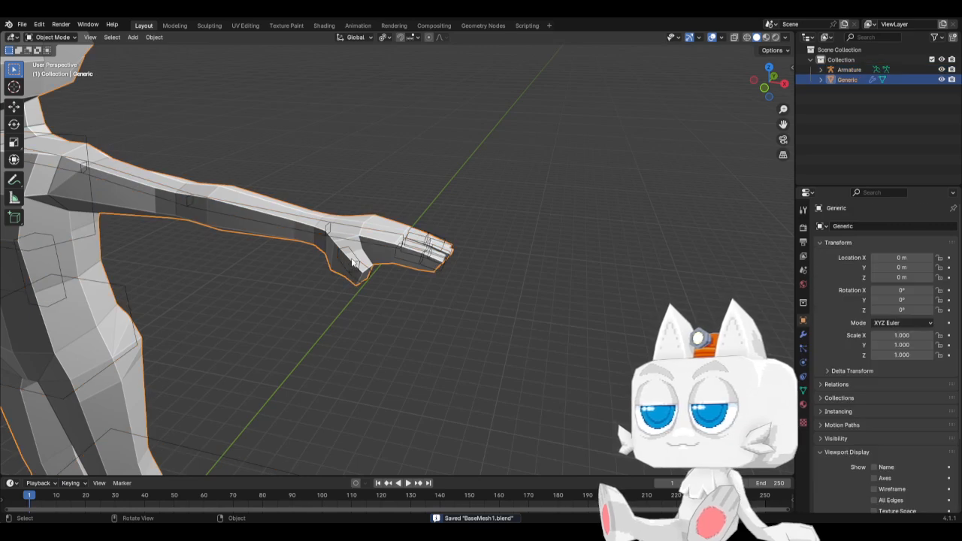
{"action": "left_click", "coordinate": [358, 262]}
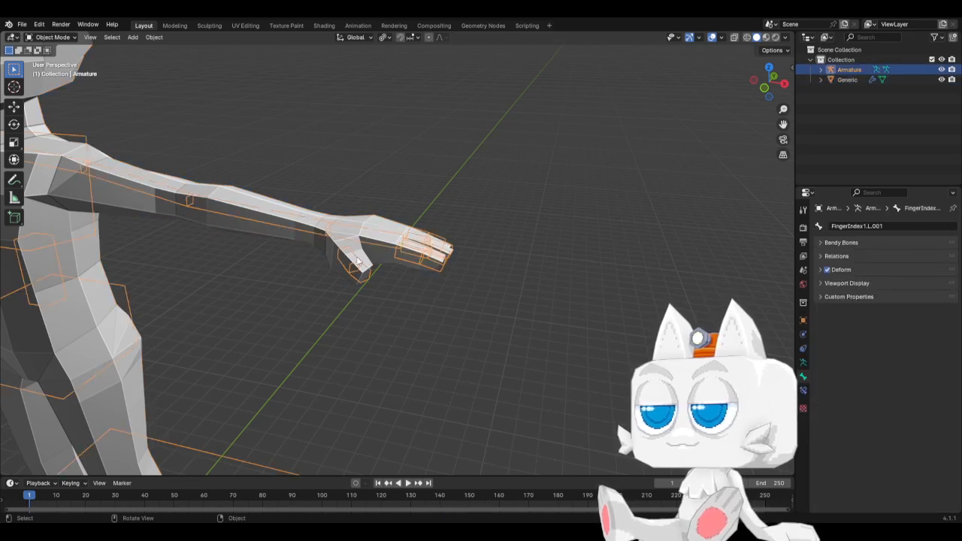
{"action": "key", "text": "Tab"}
{"action": "left_click", "coordinate": [350, 258]}
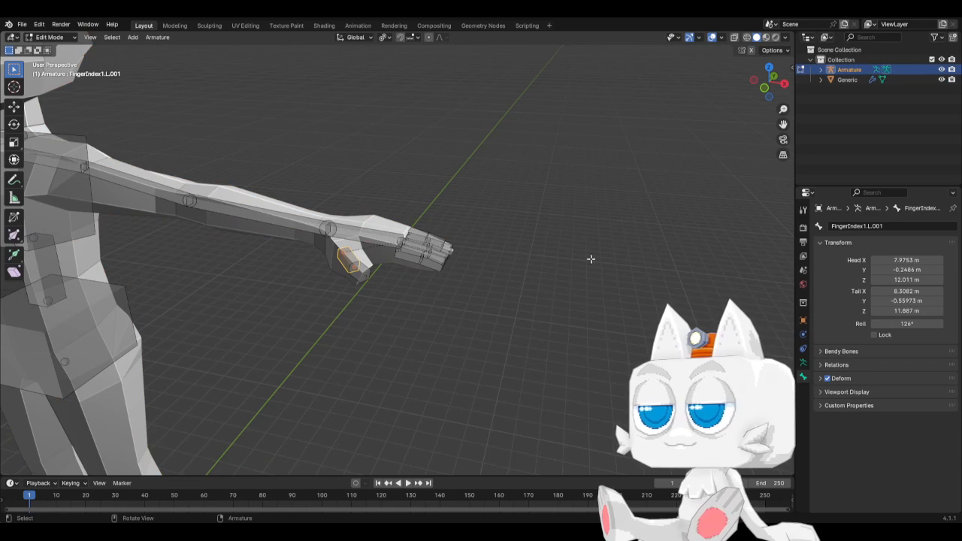
{"action": "left_click", "coordinate": [843, 227]}
{"action": "type", "text": "FingerThumb1"}
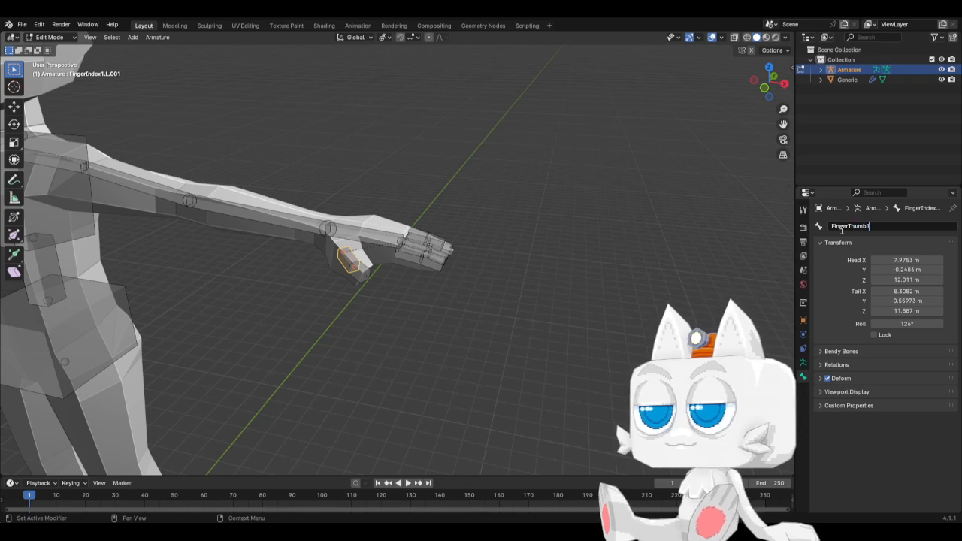
{"action": "type", "text": ".L"}
{"action": "key", "text": "Return"}
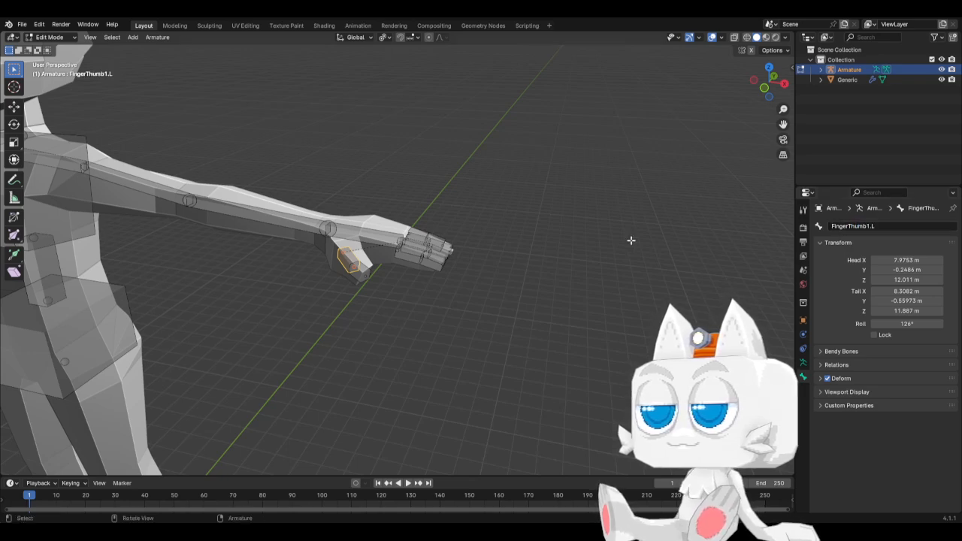
Step: Rename the thumb's tip bone to FingerThumb2.L
{"action": "left_click", "coordinate": [359, 278]}
{"action": "left_click", "coordinate": [874, 228]}
{"action": "type", "text": "FingerThumb1.L"}
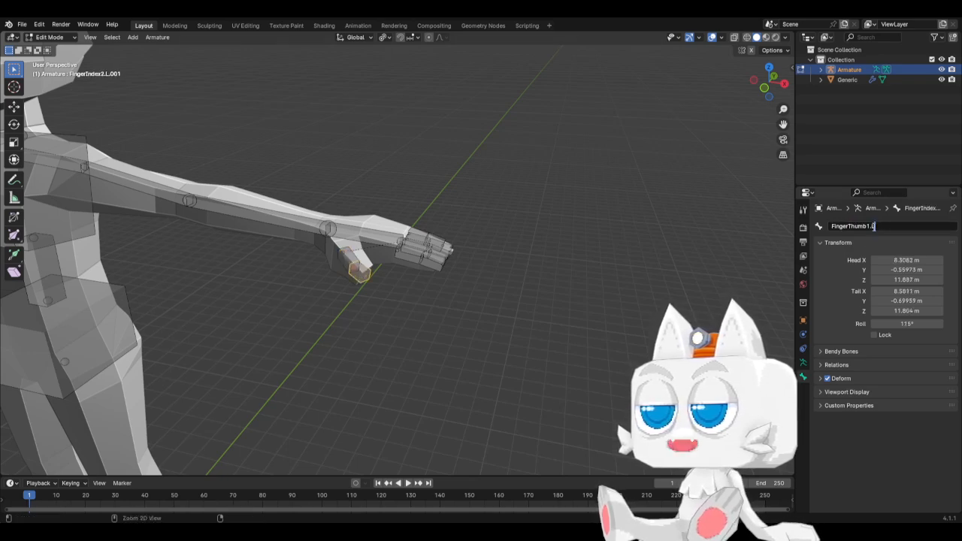
{"action": "key", "text": "BackSpace"}
{"action": "type", "text": "2"}
{"action": "key", "text": "Return"}
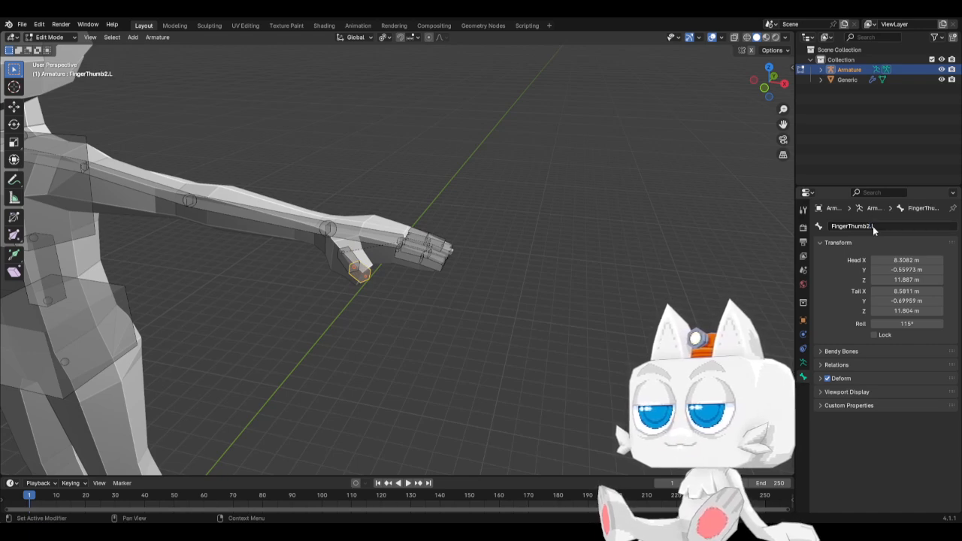
Step: Return to Object Mode, frame the whole character in the front view and save the file
{"action": "key", "text": "KP_1"}
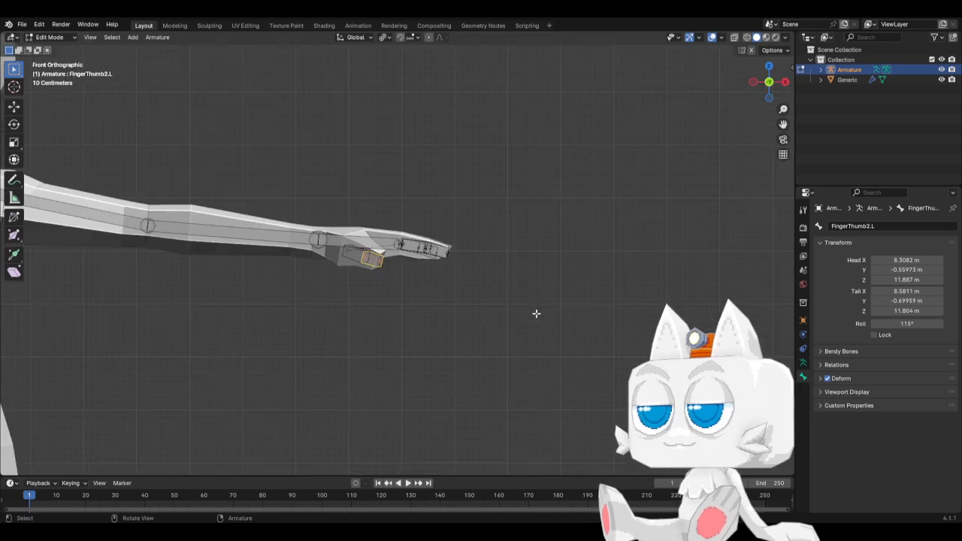
{"action": "scroll", "coordinate": [451, 316], "scroll_direction": "down", "scroll_amount": 3}
{"action": "scroll", "coordinate": [404, 319], "scroll_direction": "down", "scroll_amount": 2}
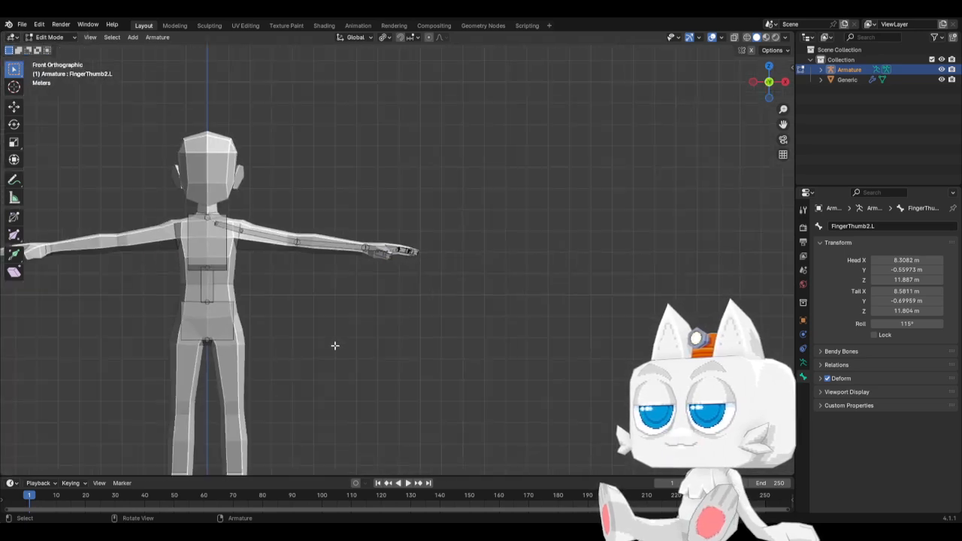
{"action": "key", "text": "Tab"}
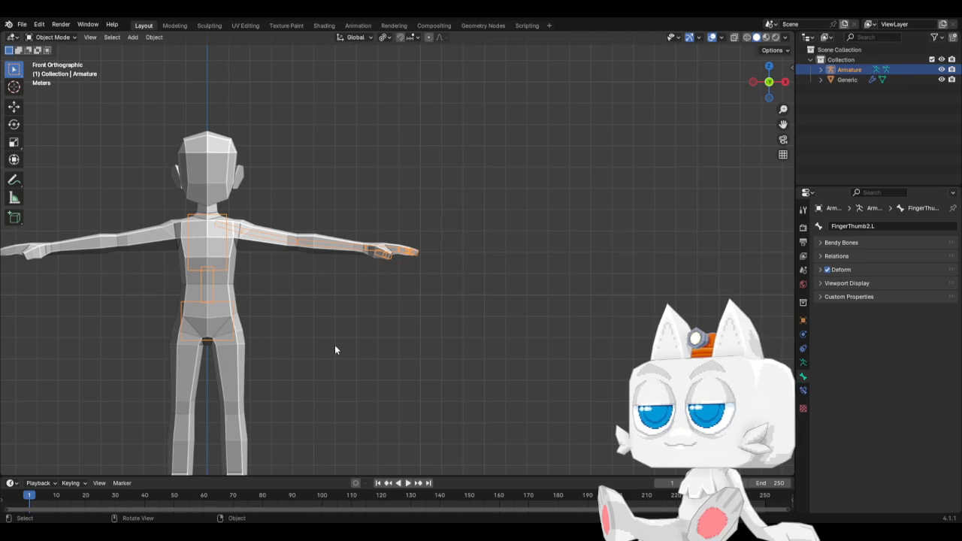
{"action": "key", "text": "shift"}
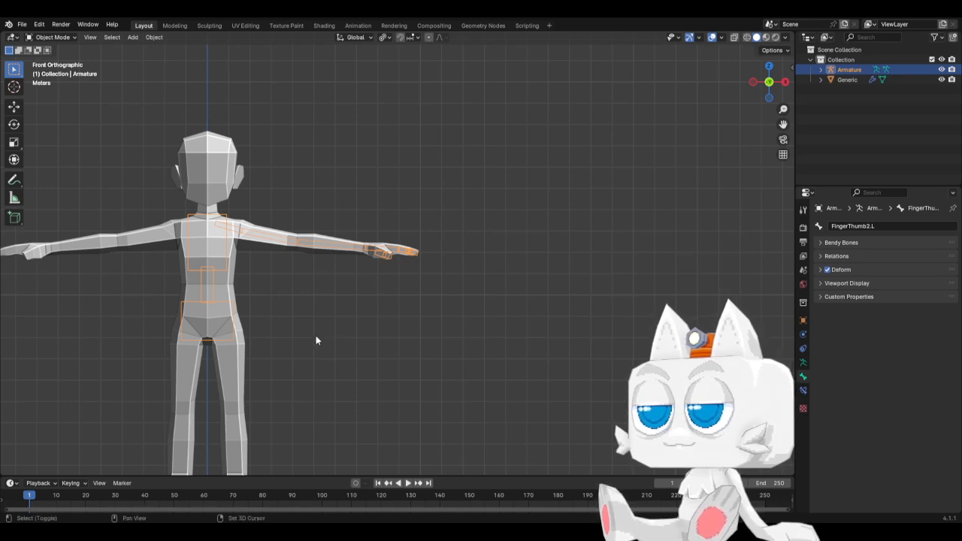
{"action": "middle_click_drag", "start_coordinate": [346, 319], "coordinate": [456, 316], "text": "shift"}
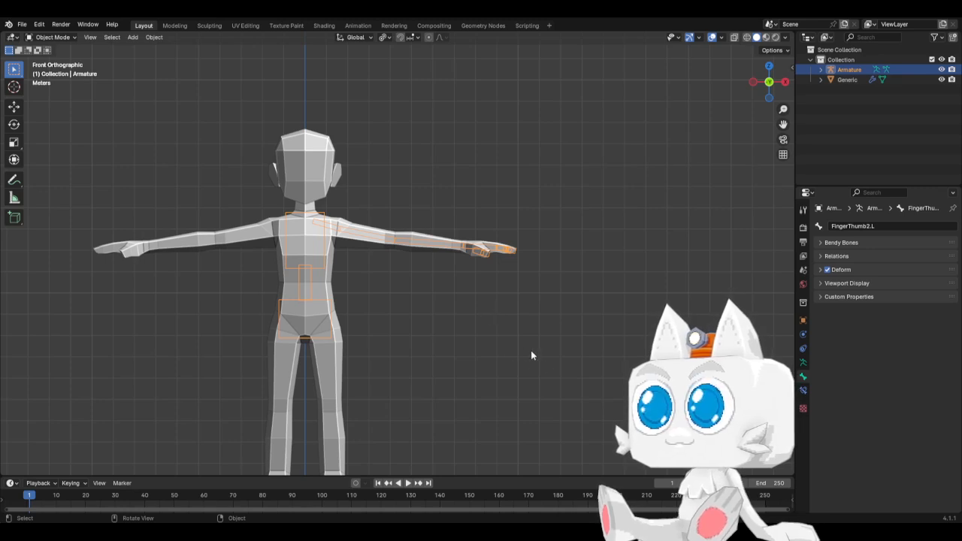
{"action": "middle_click_drag", "start_coordinate": [359, 268], "coordinate": [380, 214], "text": "shift"}
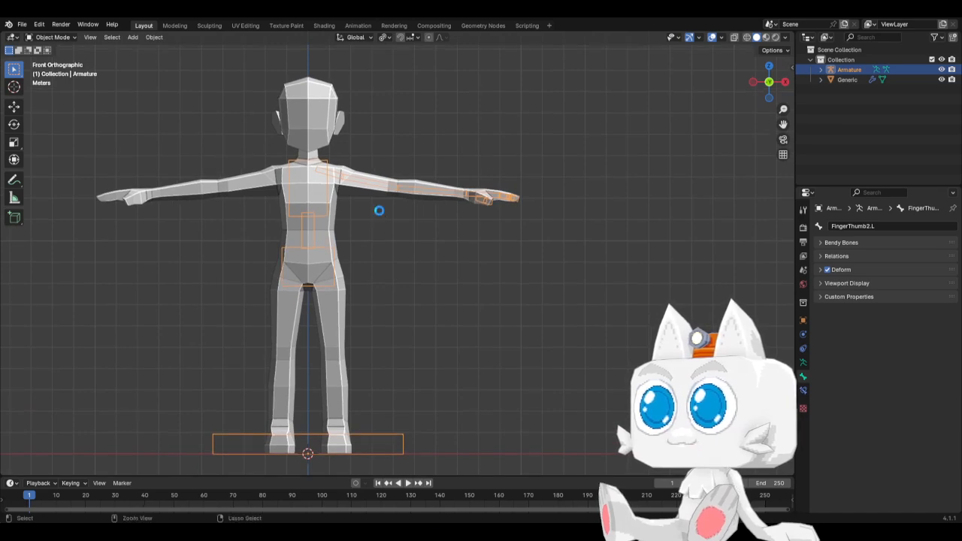
{"action": "key", "text": "ctrl+s"}
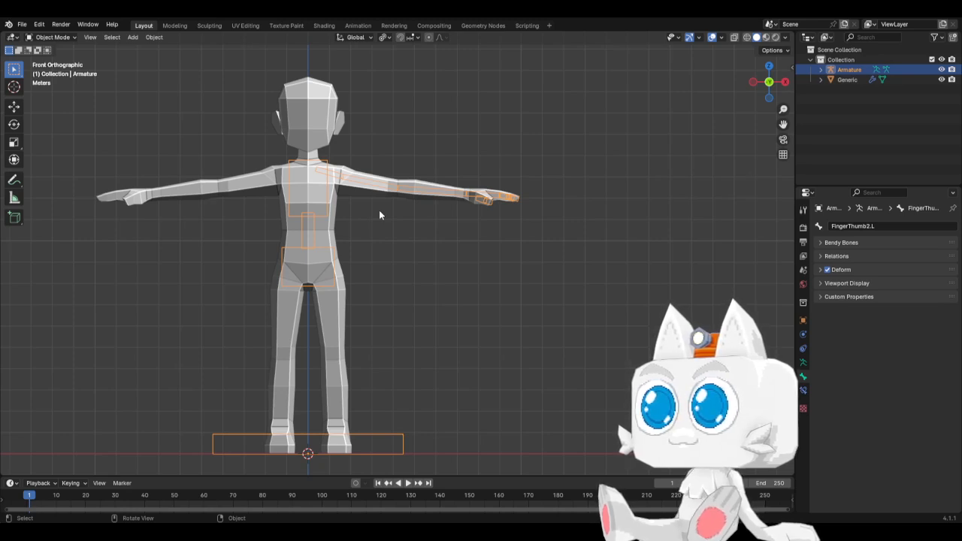
Step: Add a new bone at the origin in Edit Mode and move its tip 3 m down along Z so it points downward
{"action": "key", "text": "Tab"}
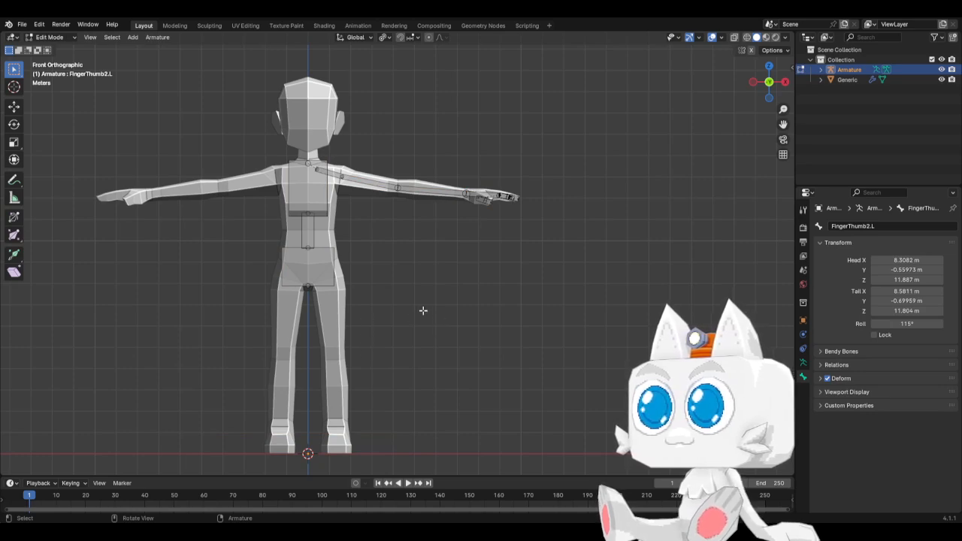
{"action": "key", "text": "shift+a"}
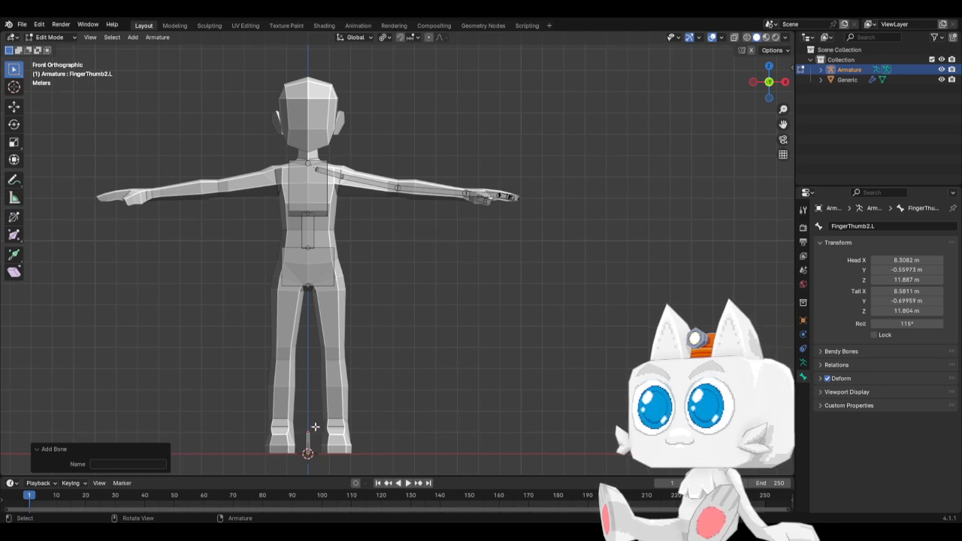
{"action": "key", "text": "g"}
{"action": "key", "text": "Return"}
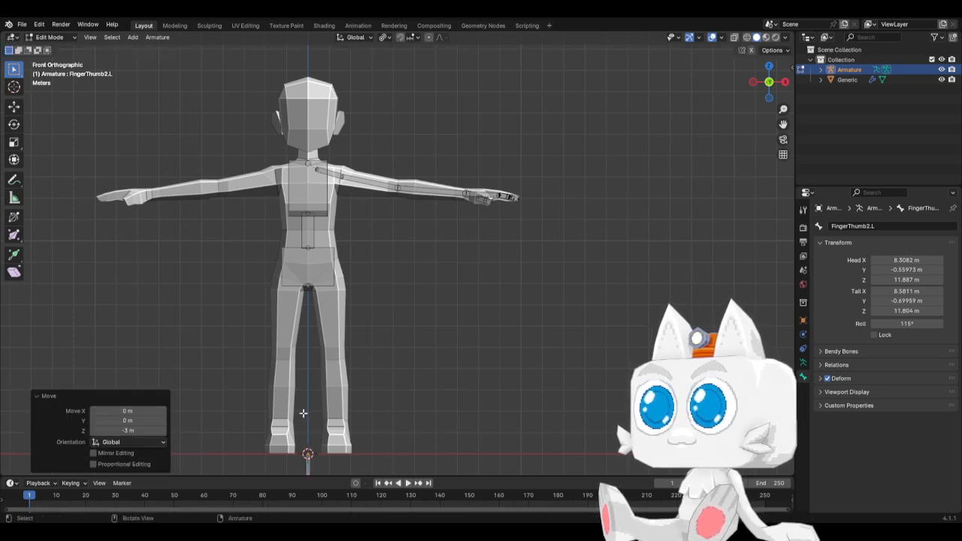
Step: Move the new bone to the top of the left thigh, with its head at about X 1.01 m and Z 8.16 m
{"action": "key", "text": "g"}
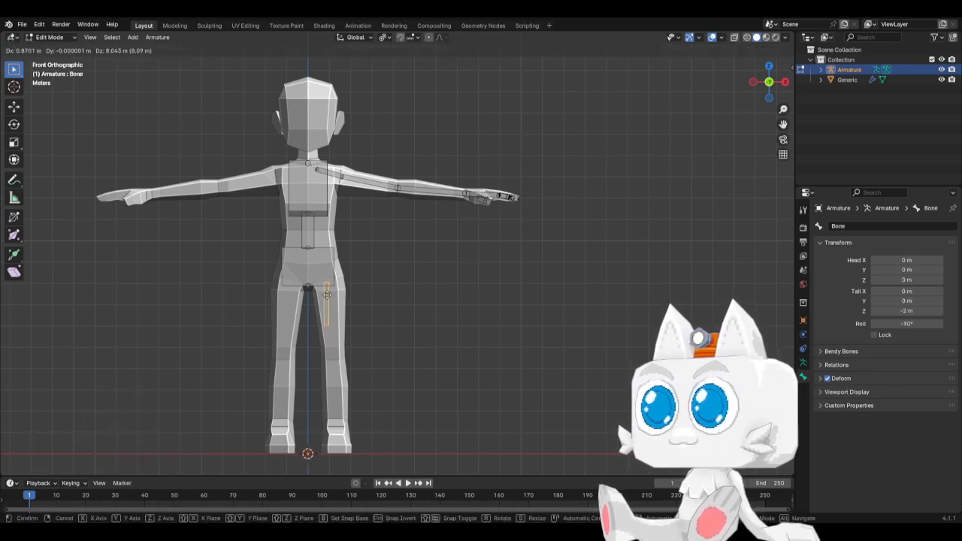
{"action": "left_click", "coordinate": [332, 324]}
{"action": "left_click", "coordinate": [335, 328]}
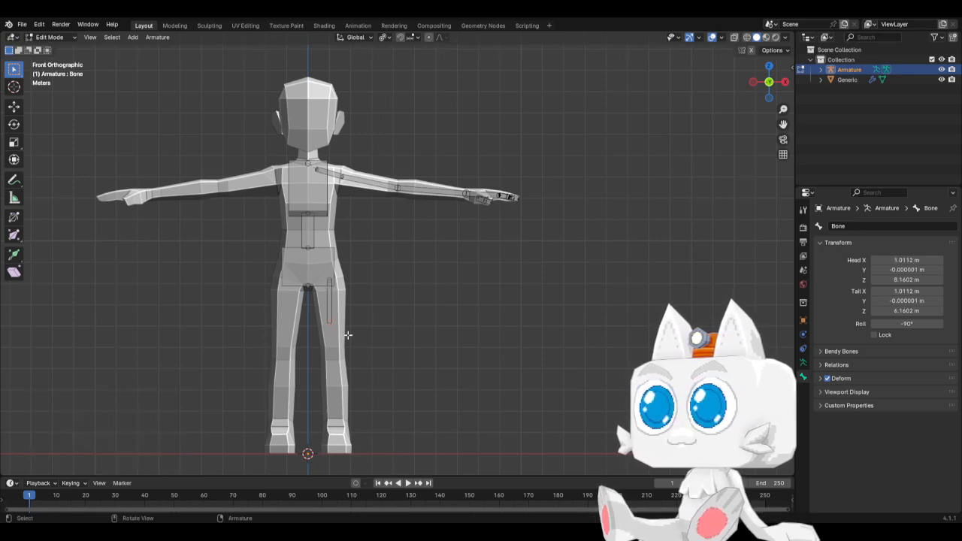
Step: Move the thigh bone's tip to the knee at about Z 4.61 m and extrude a shin bone about 3.3 m down to the ankle
{"action": "key", "text": "g"}
{"action": "left_click", "coordinate": [354, 379]}
{"action": "key", "text": "e"}
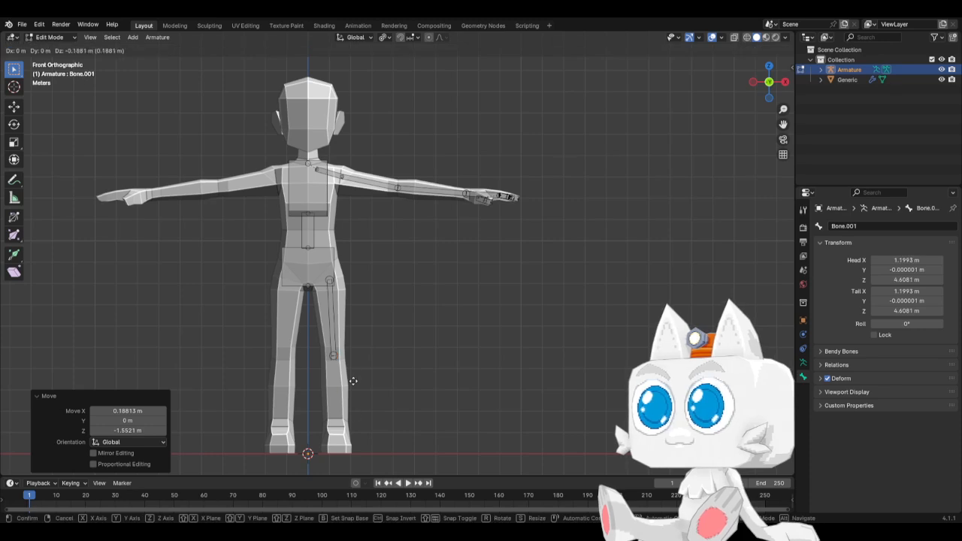
{"action": "left_click", "coordinate": [356, 443]}
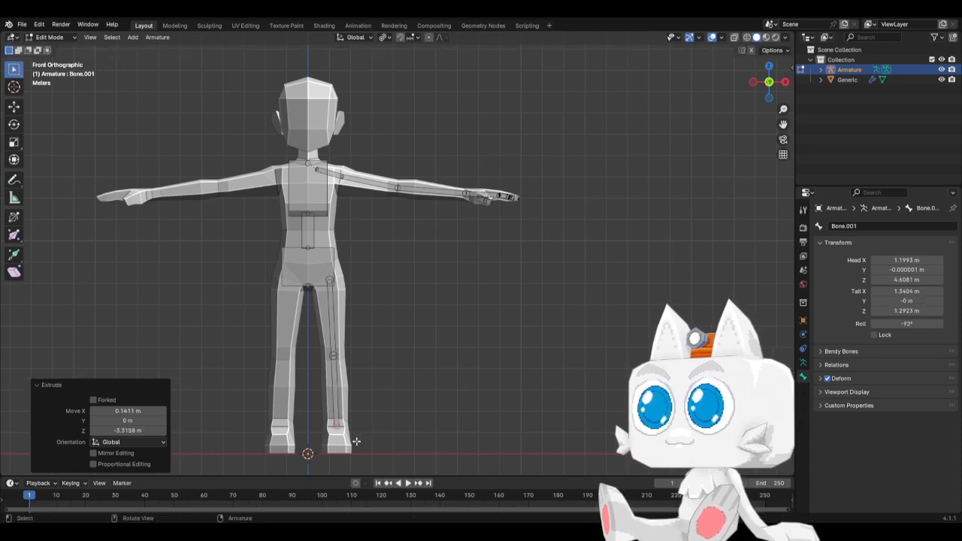
Step: In the side view, move the knee joint about 0.28 m forward along Y
{"action": "key", "text": "KP_3"}
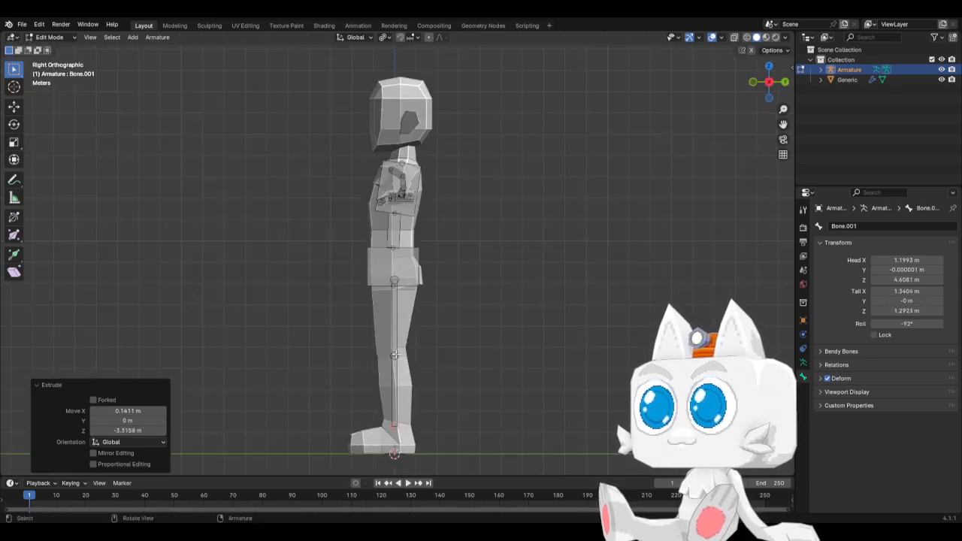
{"action": "left_click", "coordinate": [395, 355]}
{"action": "key", "text": "g"}
{"action": "key", "text": "y"}
{"action": "left_click", "coordinate": [414, 353]}
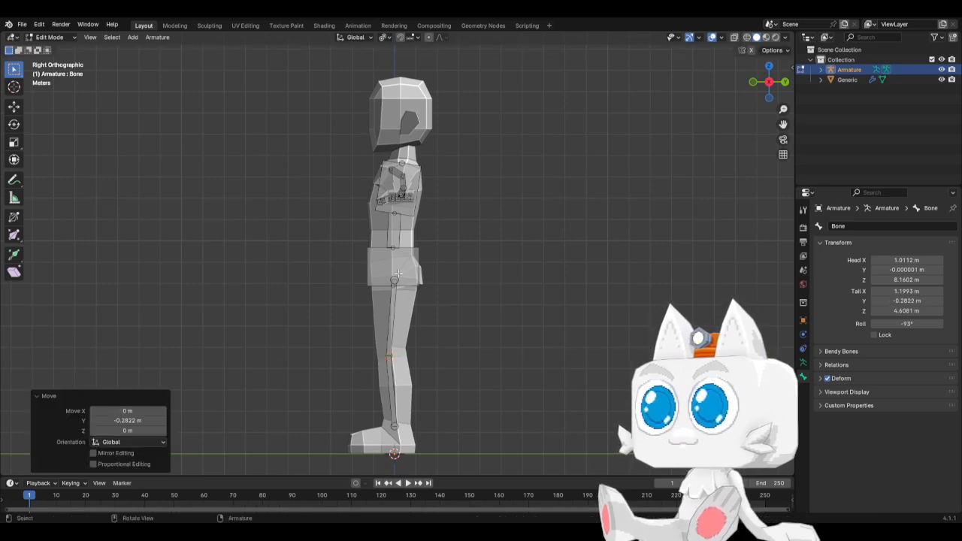
Step: Move the thigh bone's head joint inside the hips about 0.2 m forward along Y
{"action": "left_click", "coordinate": [397, 274]}
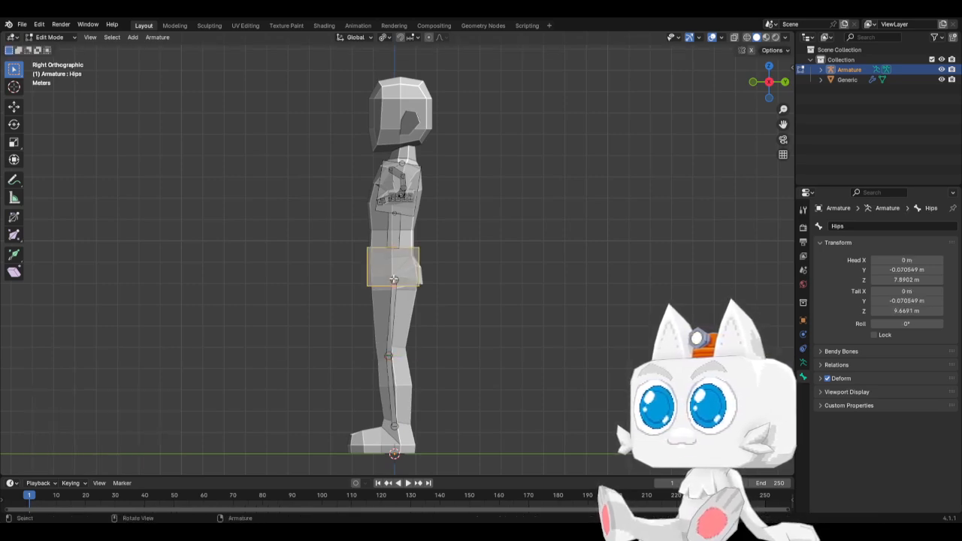
{"action": "left_click", "coordinate": [394, 281]}
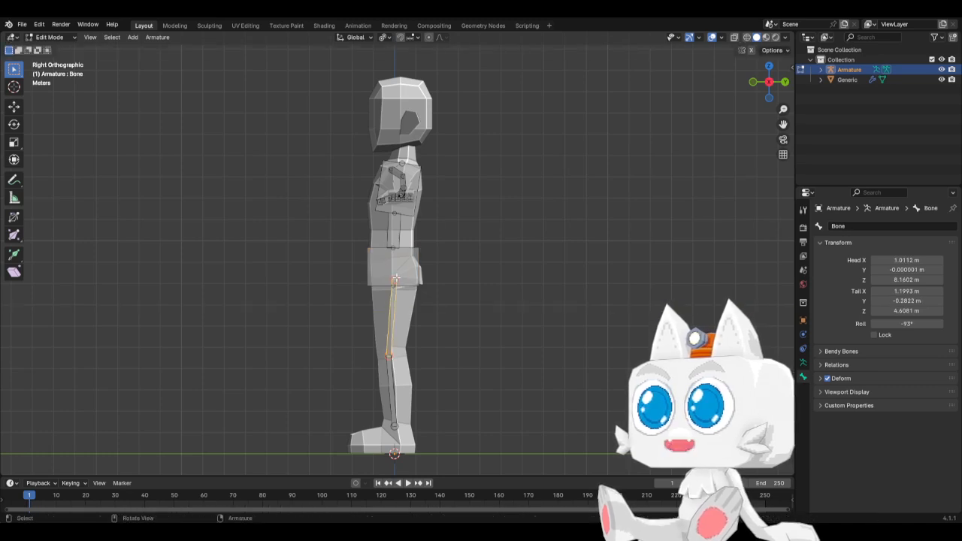
{"action": "left_click", "coordinate": [395, 279]}
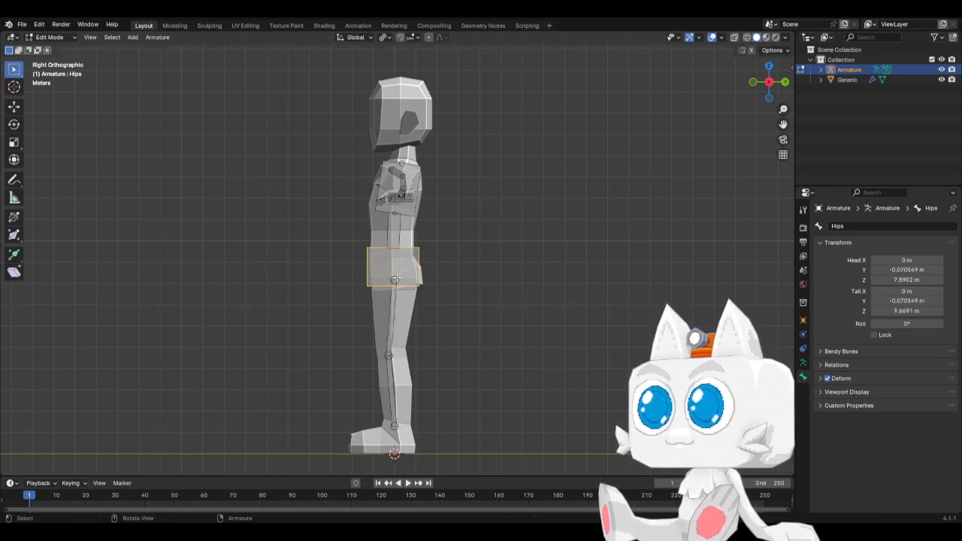
{"action": "scroll", "coordinate": [479, 331], "scroll_direction": "up", "scroll_amount": 4}
{"action": "left_click", "coordinate": [391, 304]}
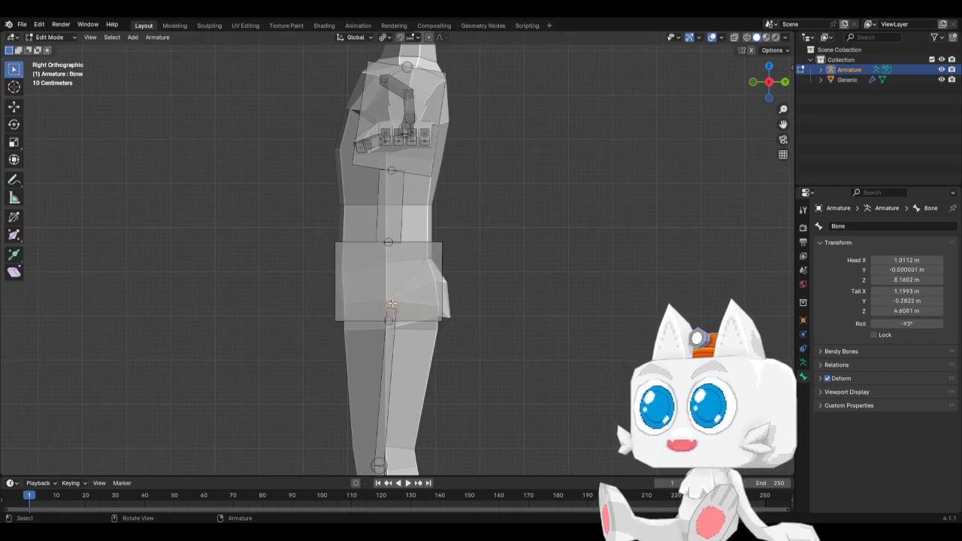
{"action": "key", "text": "g"}
{"action": "key", "text": "y"}
{"action": "left_click", "coordinate": [471, 329]}
{"action": "scroll", "coordinate": [430, 345], "scroll_direction": "down", "scroll_amount": 2}
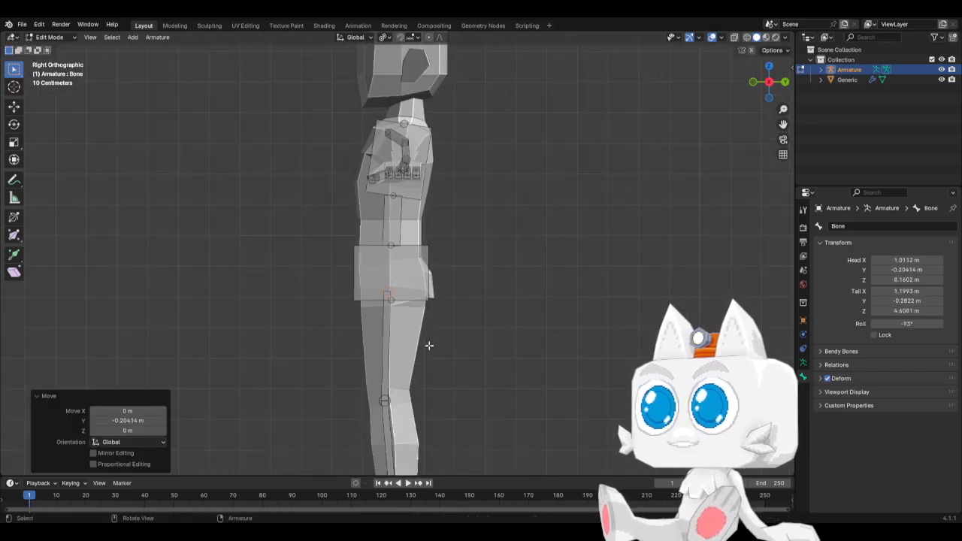
Step: Move the shin bone's tip about 0.24 m back along Y and 0.78 m down, into the heel
{"action": "scroll", "coordinate": [429, 346], "scroll_direction": "down", "scroll_amount": 3}
{"action": "left_click", "coordinate": [396, 376]}
{"action": "key", "text": "g"}
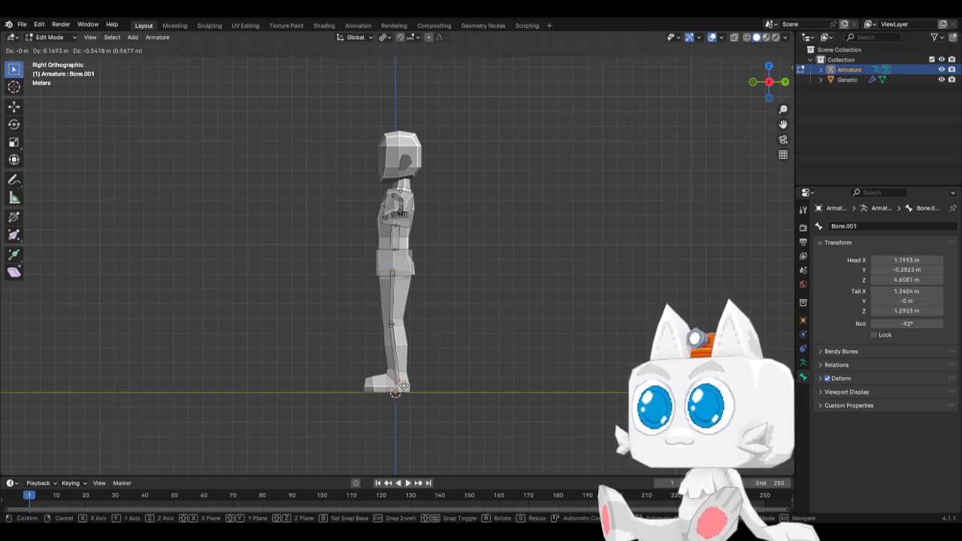
{"action": "left_click", "coordinate": [400, 389]}
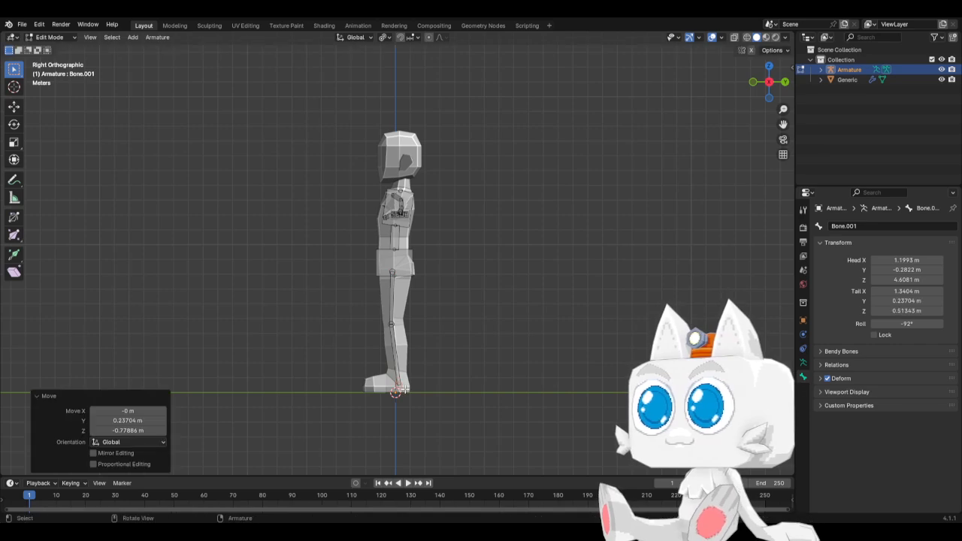
Step: Extrude a foot bone from the heel about 2.03 m forward along Y to the toes
{"action": "key", "text": "e"}
{"action": "key", "text": "y"}
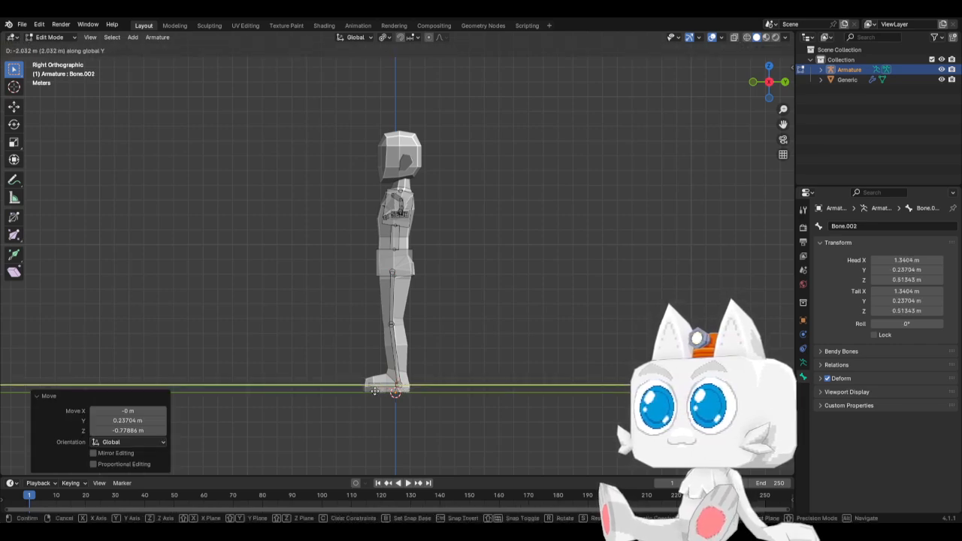
{"action": "left_click", "coordinate": [376, 386]}
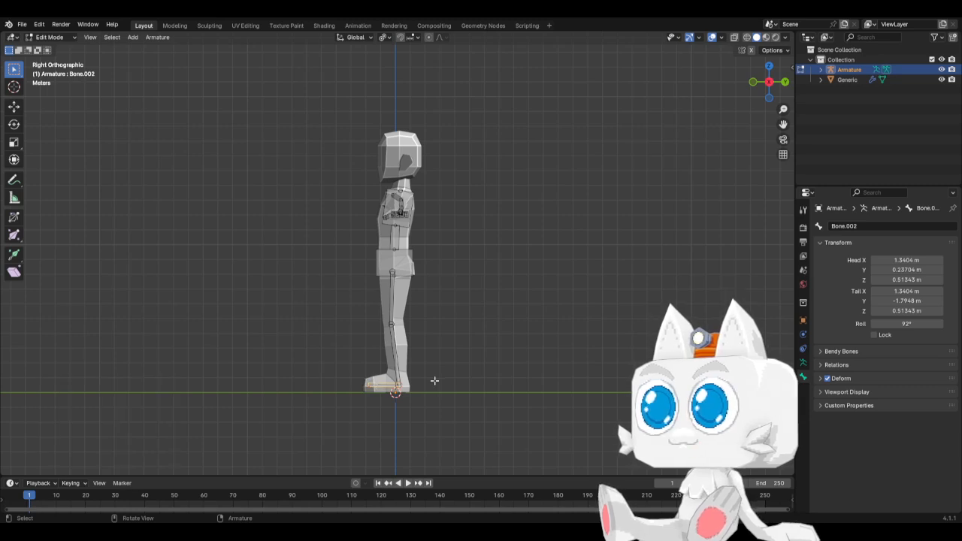
Step: Select the Chest bone's upper joint at the base of the neck and show the character from the side
{"action": "key", "text": "KP_1"}
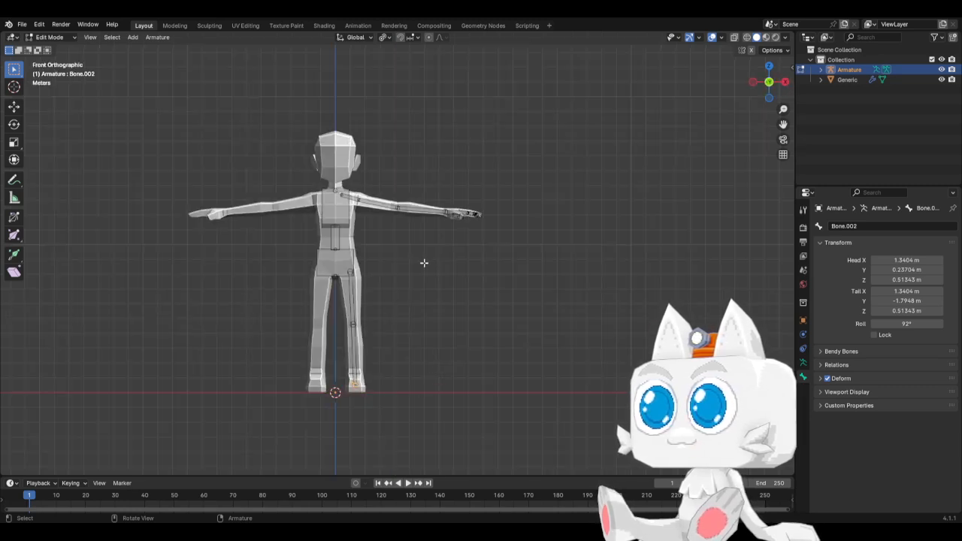
{"action": "scroll", "coordinate": [423, 263], "scroll_direction": "up", "scroll_amount": 1}
{"action": "left_click", "coordinate": [326, 178]}
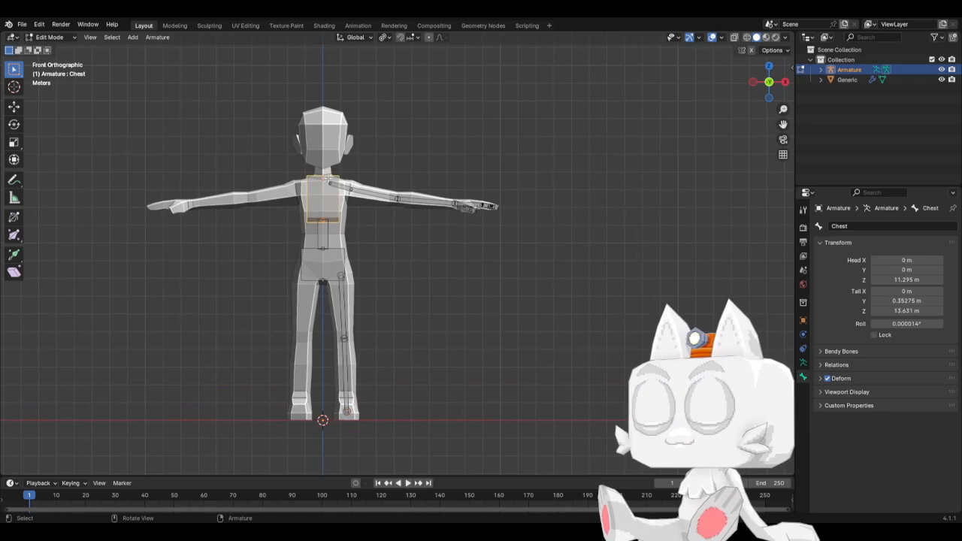
{"action": "key", "text": "KP_3"}
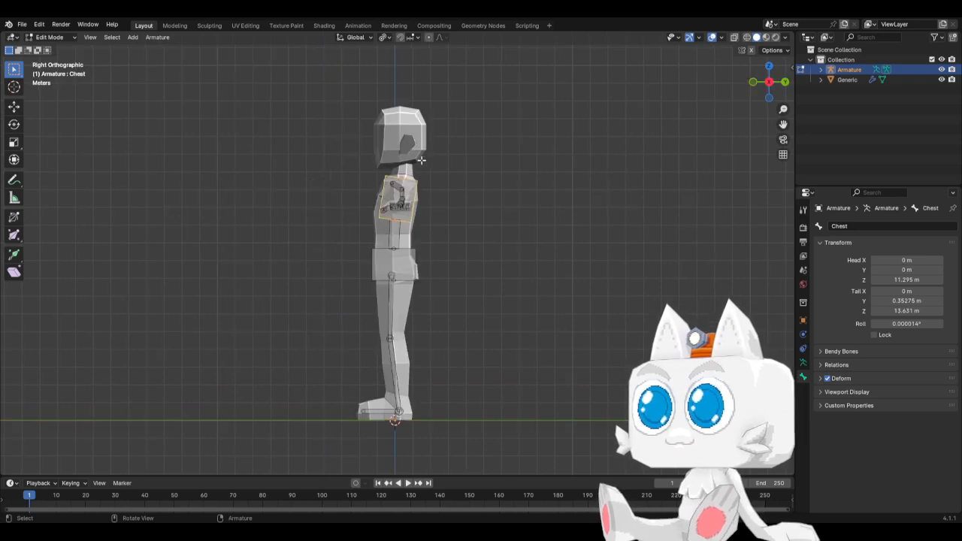
{"action": "key", "text": "e"}
{"action": "left_click", "coordinate": [422, 150]}
{"action": "key", "text": "ctrl+z"}
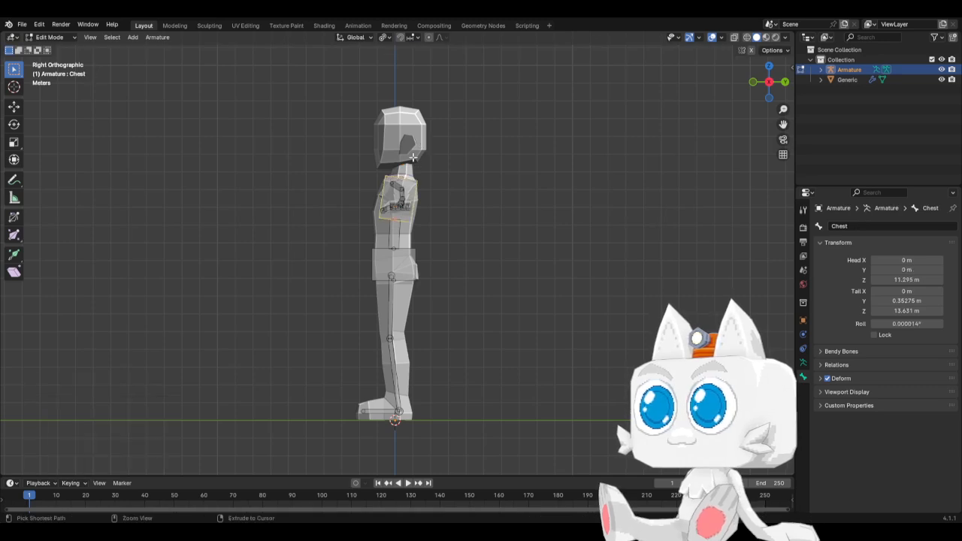
Step: Extrude a neck bone about 1.2 m up from the chest and shrink its B-Bone display size to about 0.215 m
{"action": "key", "text": "e"}
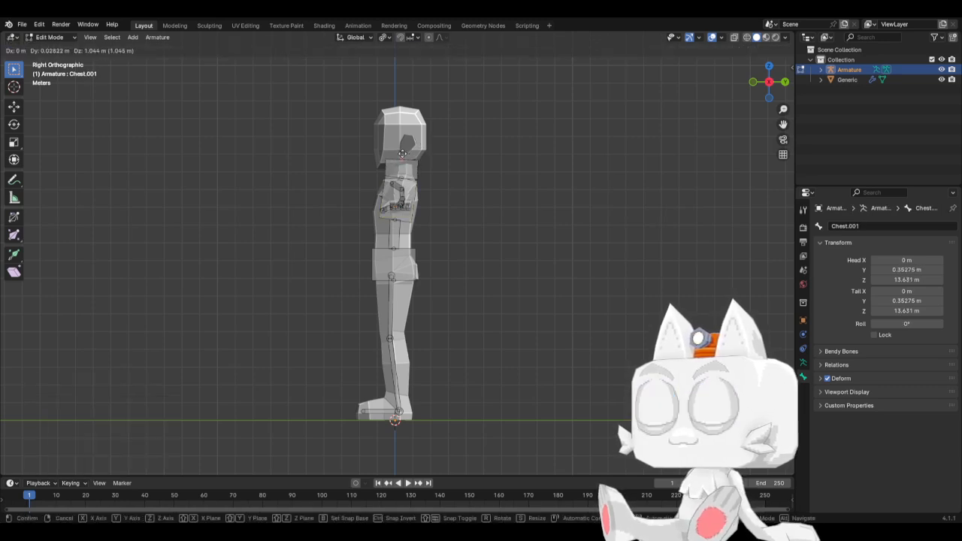
{"action": "left_click", "coordinate": [406, 151]}
{"action": "key", "text": "s"}
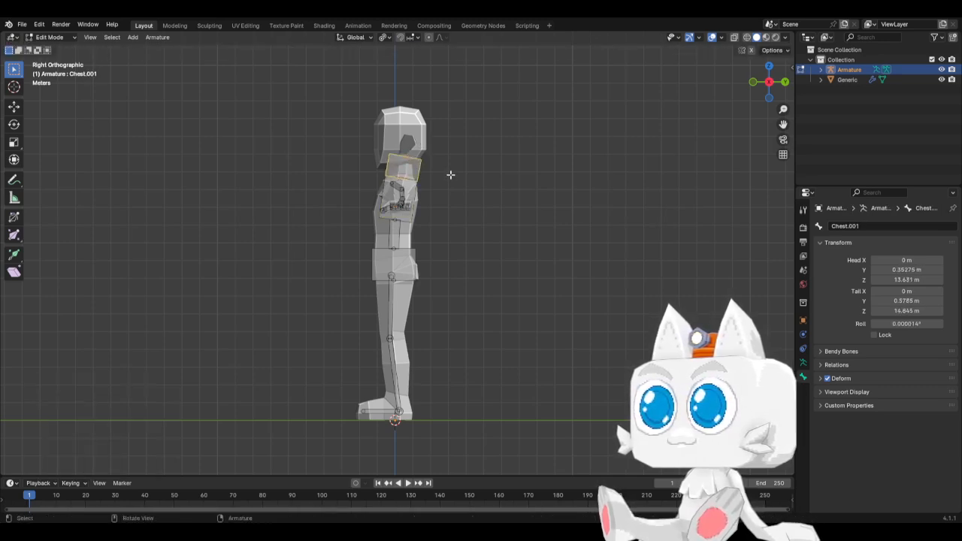
{"action": "left_click", "coordinate": [409, 176]}
{"action": "middle_click_drag", "start_coordinate": [410, 177], "coordinate": [412, 177]}
Step: Rename the left thigh bone to Leg1.L
{"action": "key", "text": "KP_1"}
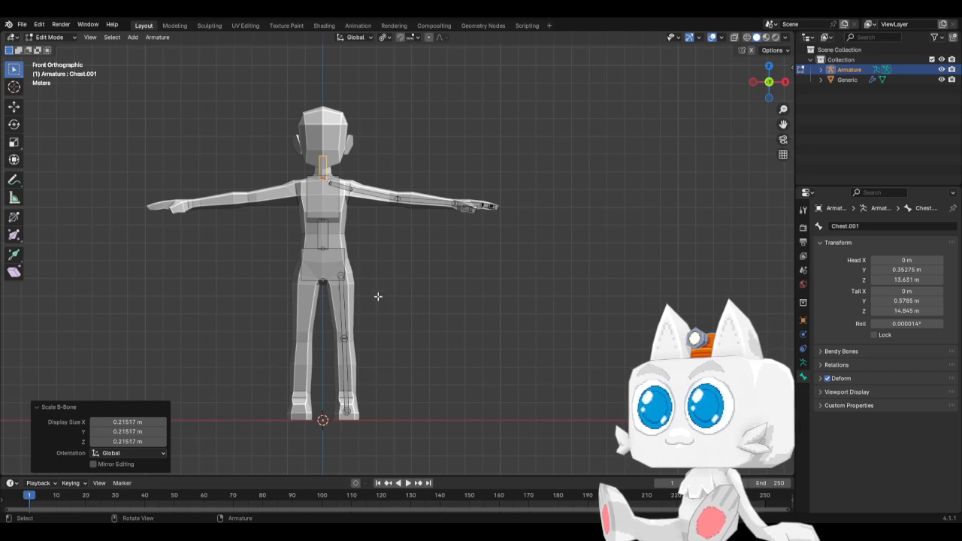
{"action": "left_click", "coordinate": [345, 304]}
{"action": "left_click", "coordinate": [875, 226]}
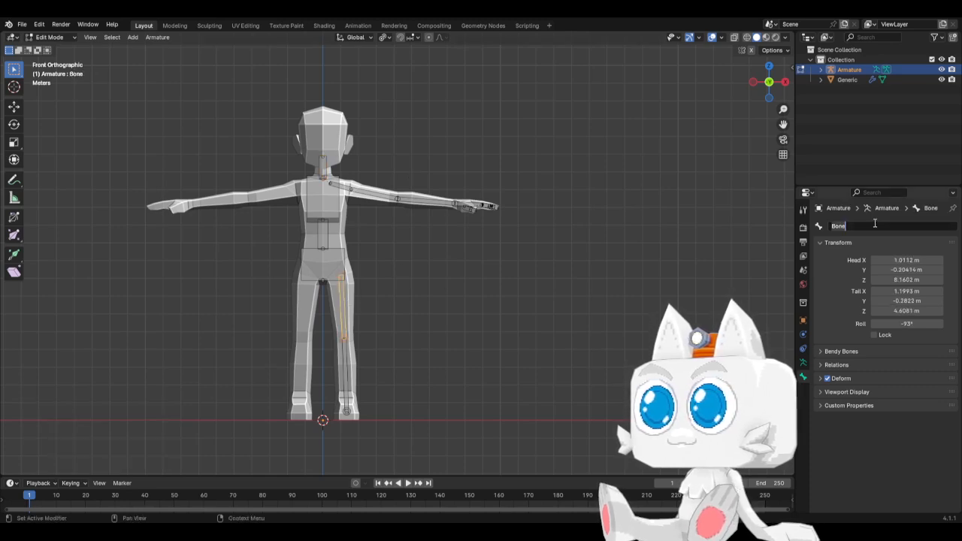
{"action": "type", "text": "Leg1."}
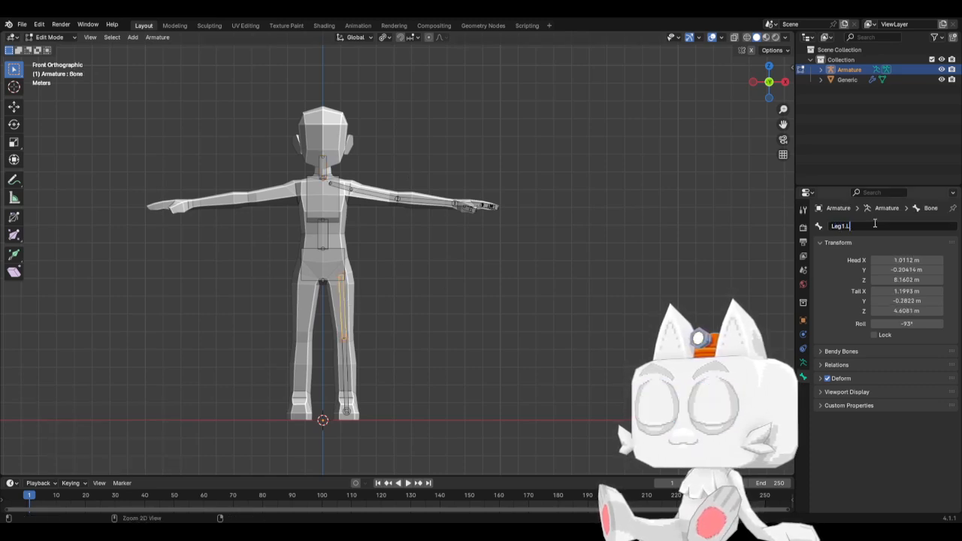
{"action": "type", "text": "L"}
{"action": "key", "text": "Return"}
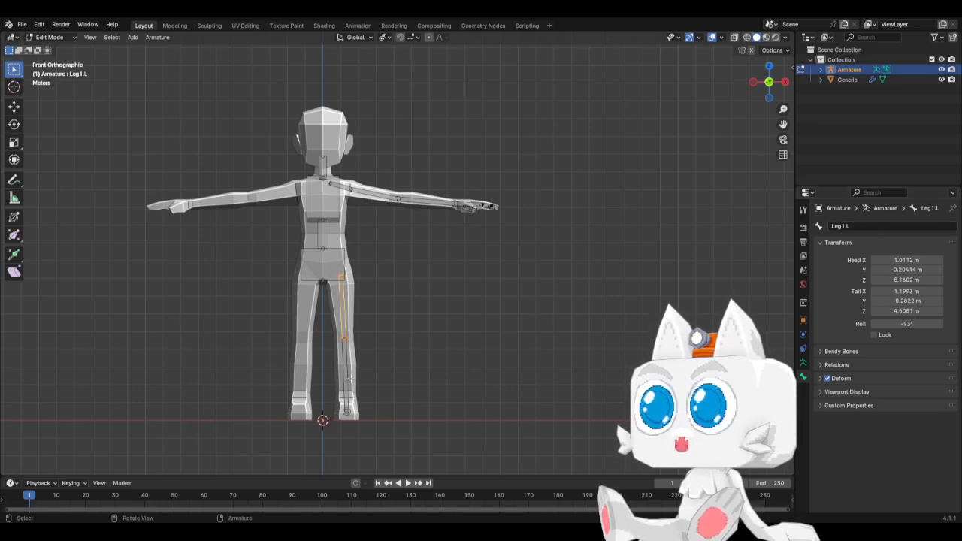
Step: Rename the left shin bone to Leg2.L
{"action": "left_click", "coordinate": [346, 376]}
{"action": "left_click", "coordinate": [856, 225]}
{"action": "type", "text": "Leg1.L"}
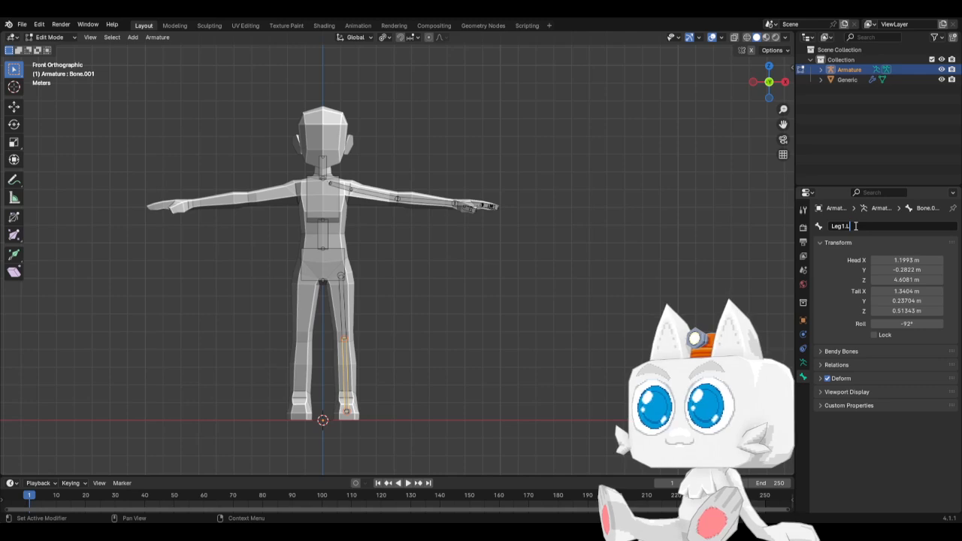
{"action": "key", "text": "Left"}
{"action": "key", "text": "Left"}
{"action": "key", "text": "BackSpace"}
{"action": "type", "text": "2"}
{"action": "key", "text": "Return"}
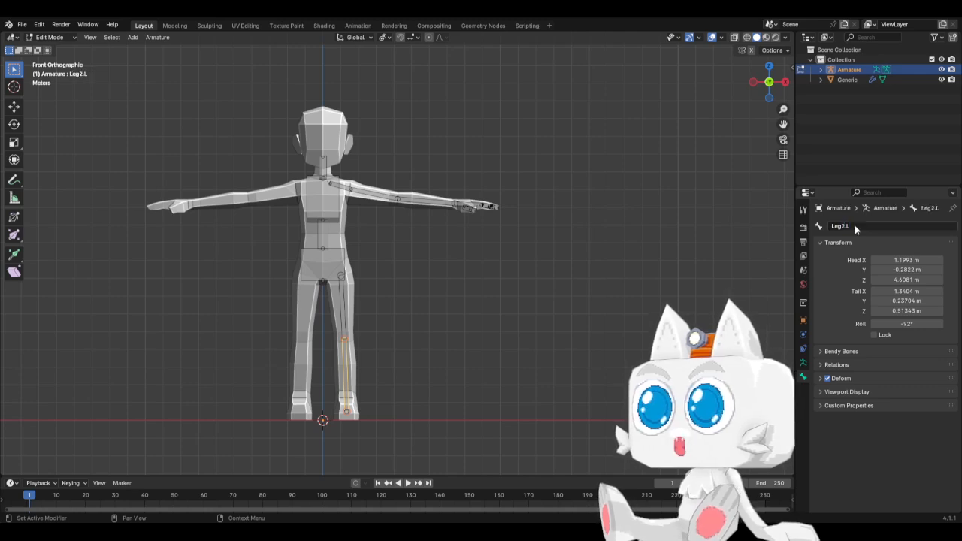
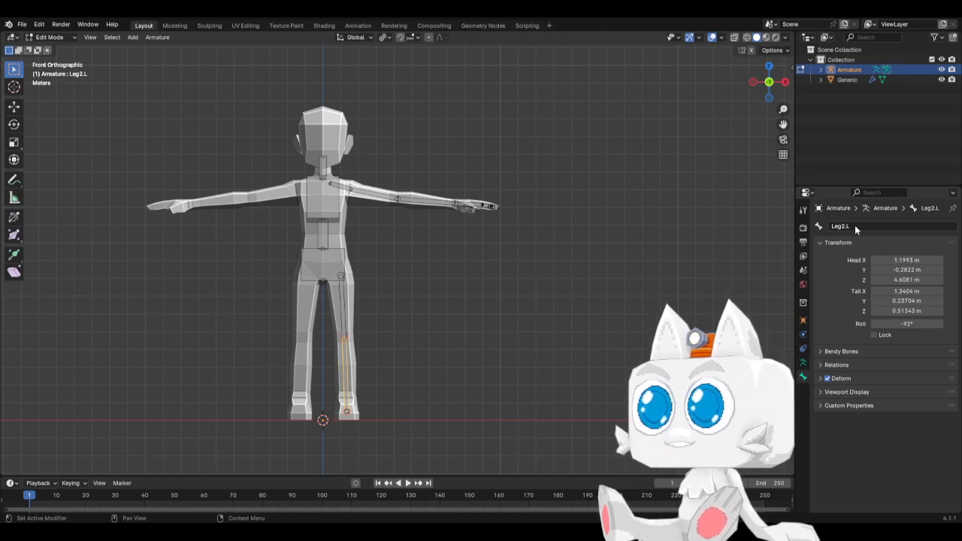
Step: Rename the left foot bone to Foot.L
{"action": "middle_click_drag", "start_coordinate": [382, 398], "coordinate": [383, 398]}
{"action": "key", "text": "KP_3"}
{"action": "left_click", "coordinate": [384, 412]}
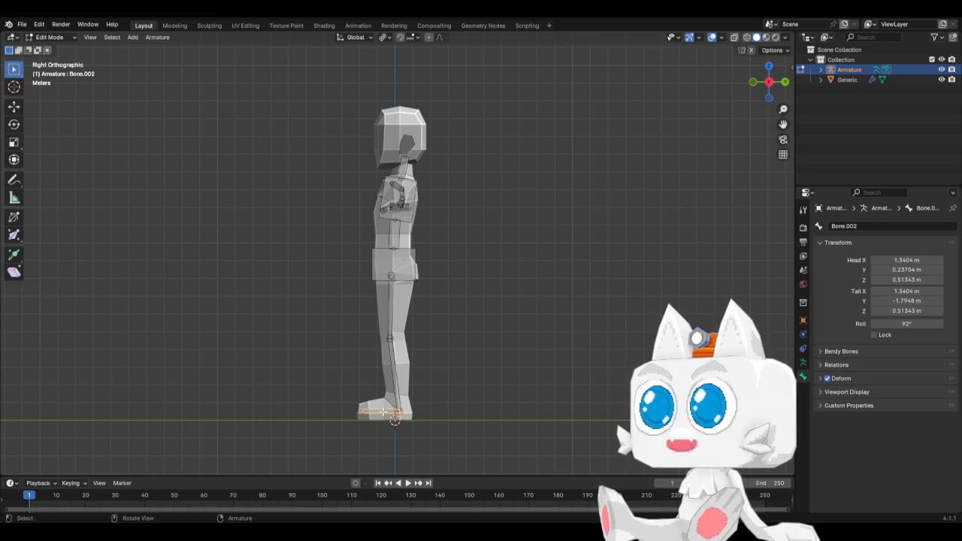
{"action": "left_click", "coordinate": [901, 226]}
{"action": "type", "text": "Leg1.L"}
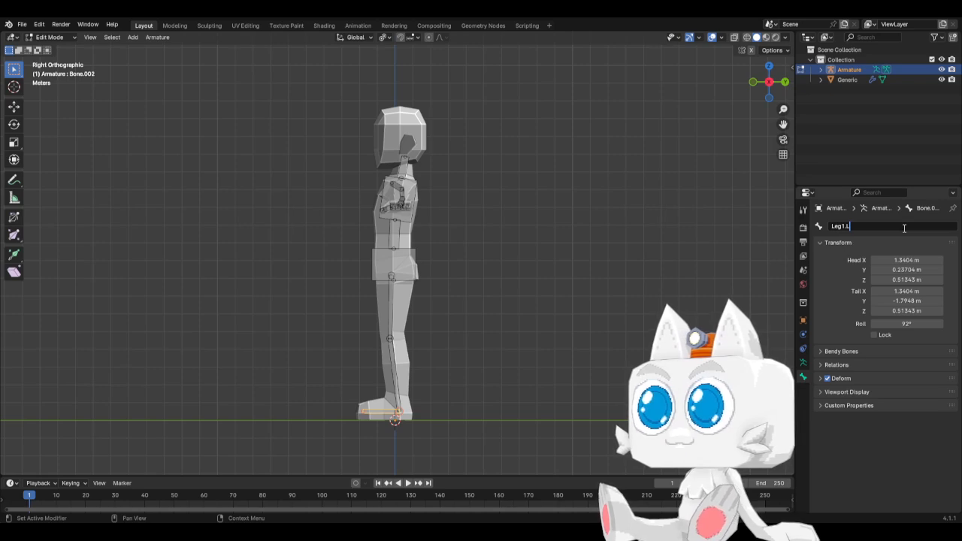
{"action": "key", "text": "BackSpace"}
{"action": "key", "text": "BackSpace"}
{"action": "key", "text": "BackSpace"}
{"action": "key", "text": "BackSpace"}
{"action": "type", "text": "Foot"}
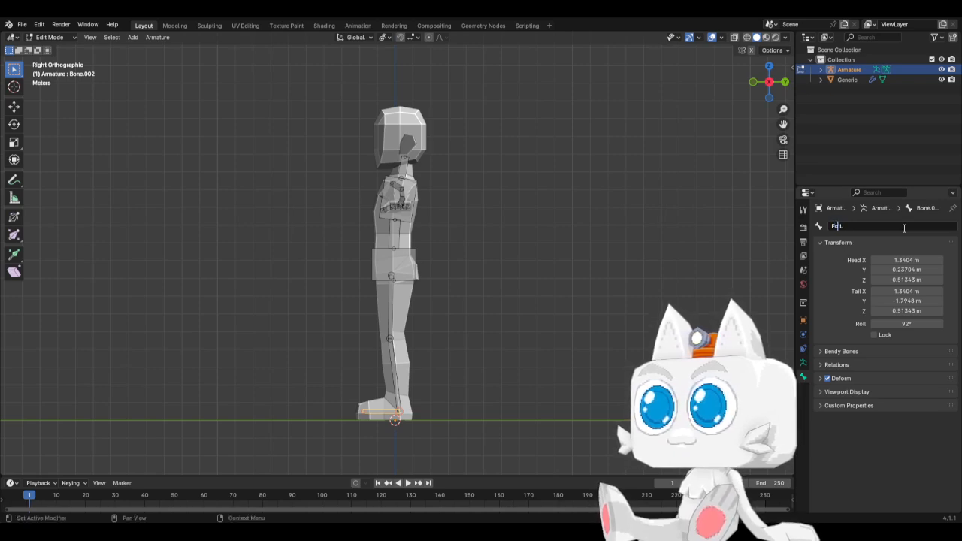
{"action": "key", "text": "Return"}
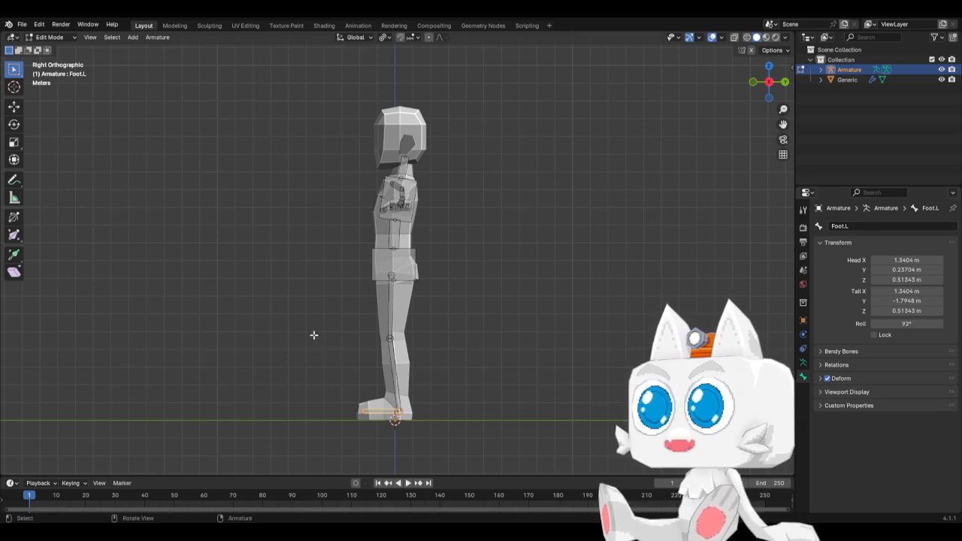
Step: Move the hip end of the Leg1.L bone about 0.148 m inward along the X axis
{"action": "key", "text": "KP_1"}
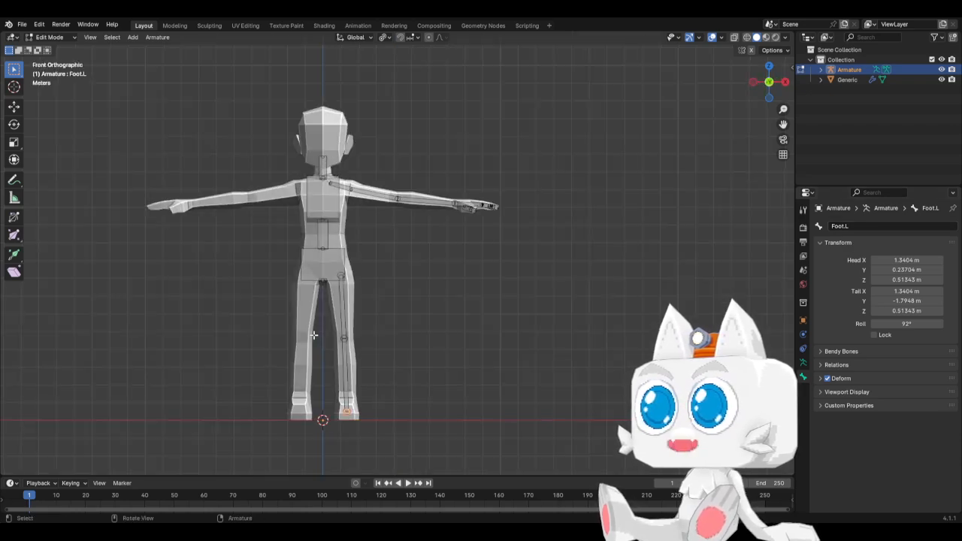
{"action": "left_click", "coordinate": [341, 274]}
{"action": "left_click", "coordinate": [341, 275]}
{"action": "left_click", "coordinate": [341, 274]}
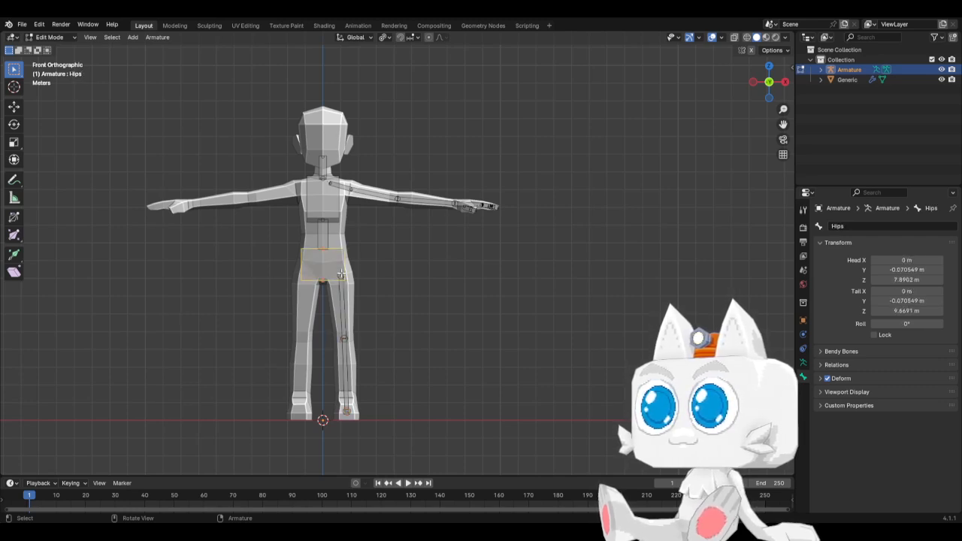
{"action": "left_click", "coordinate": [340, 274]}
{"action": "left_click", "coordinate": [341, 274]}
{"action": "left_click", "coordinate": [340, 272]}
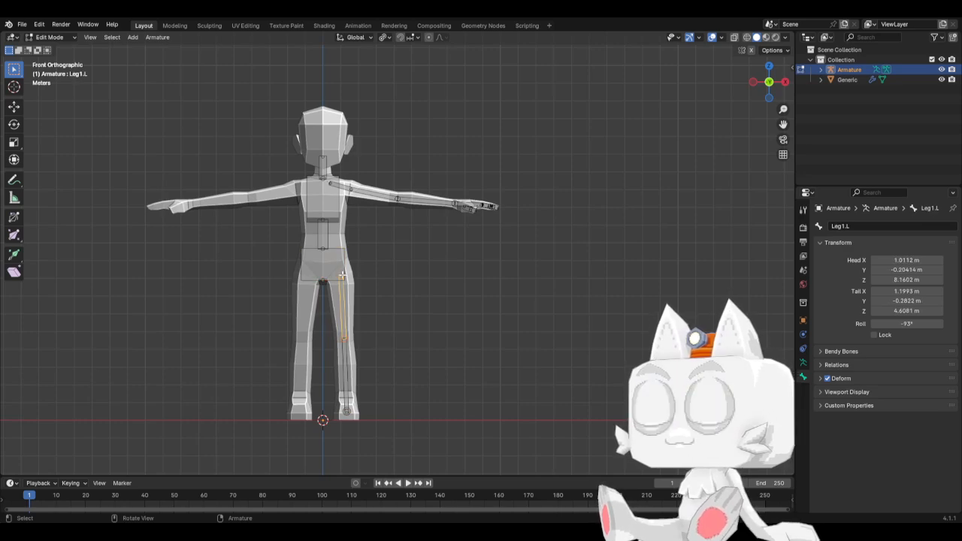
{"action": "left_click", "coordinate": [342, 275]}
{"action": "left_click", "coordinate": [342, 275]}
{"action": "scroll", "coordinate": [356, 279], "scroll_direction": "up", "scroll_amount": 6}
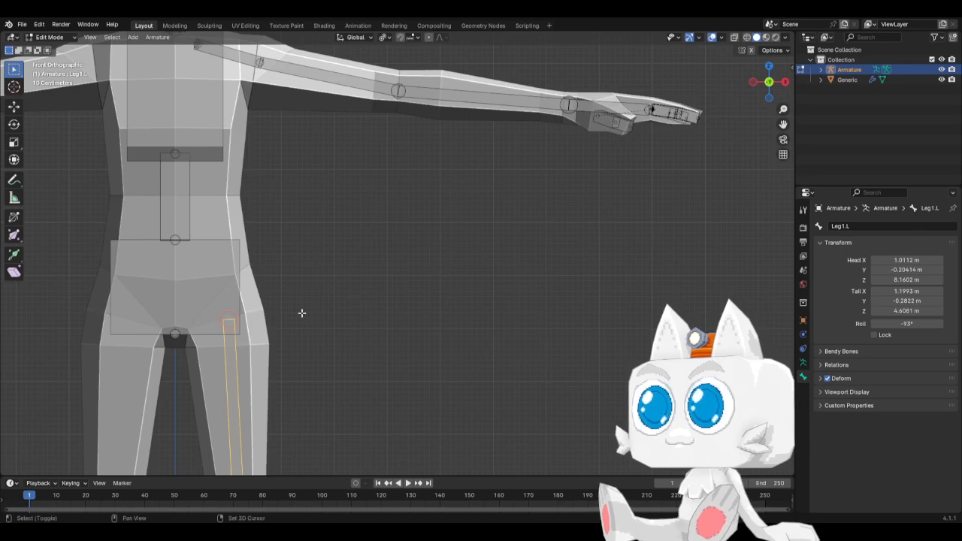
{"action": "middle_click_drag", "start_coordinate": [302, 313], "coordinate": [463, 273], "text": "shift"}
{"action": "scroll", "coordinate": [360, 286], "scroll_direction": "up", "scroll_amount": 3}
{"action": "left_click", "coordinate": [360, 286]}
{"action": "left_click", "coordinate": [360, 286]}
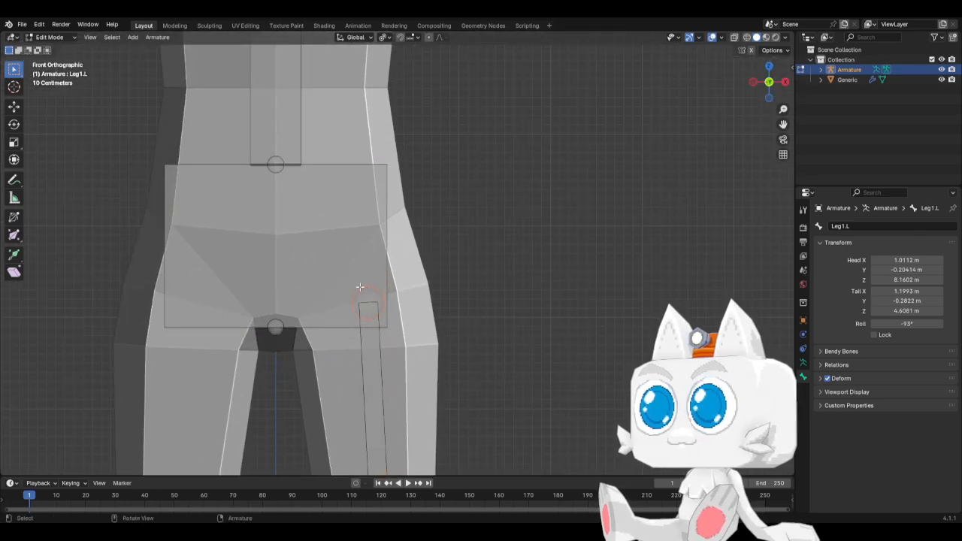
{"action": "key", "text": "g"}
{"action": "key", "text": "x"}
{"action": "left_click", "coordinate": [439, 307]}
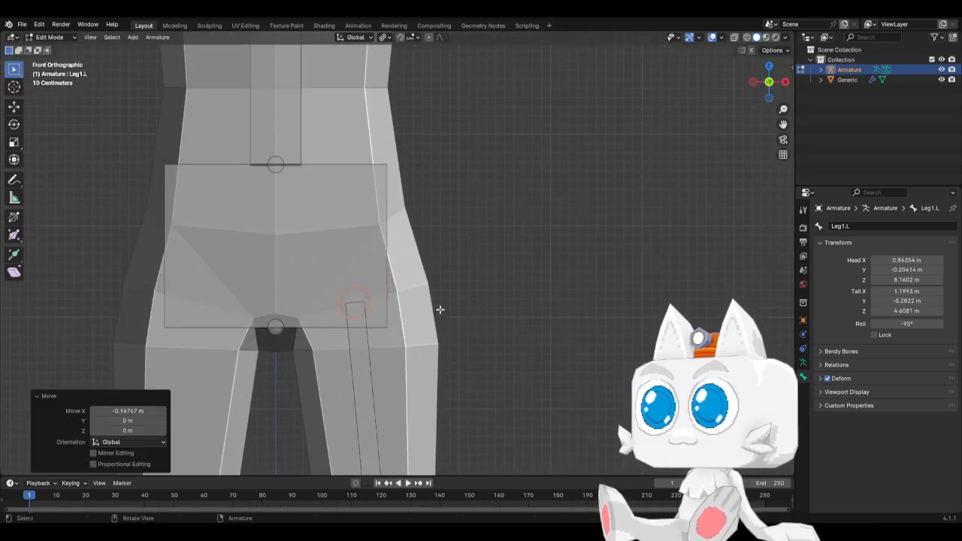
Step: Move the neck bone's upper end about 0.135 m forward along Y and 0.474 m down in the side view
{"action": "scroll", "coordinate": [374, 351], "scroll_direction": "down", "scroll_amount": 6}
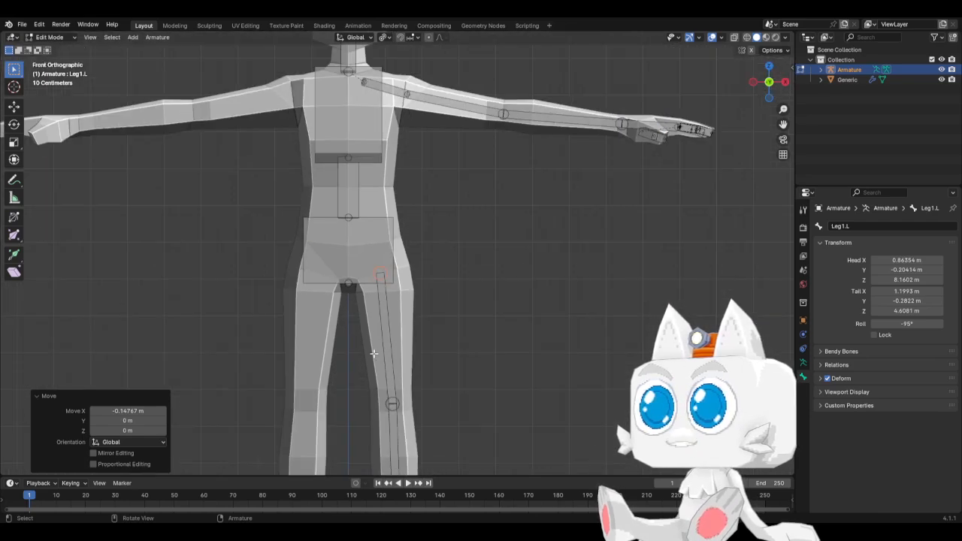
{"action": "scroll", "coordinate": [374, 352], "scroll_direction": "up", "scroll_amount": 2}
{"action": "scroll", "coordinate": [373, 353], "scroll_direction": "down", "scroll_amount": 6}
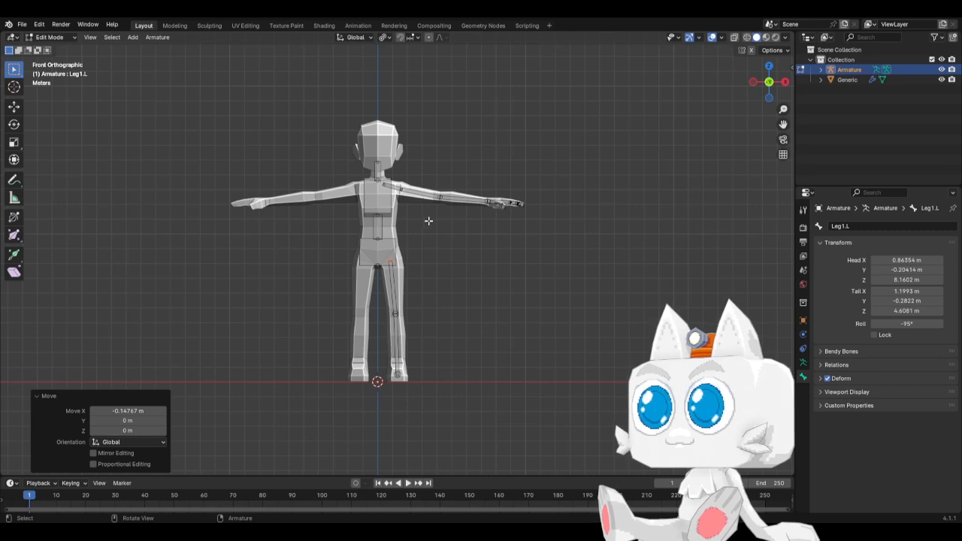
{"action": "key", "text": "KP_3"}
{"action": "left_click", "coordinate": [429, 182]}
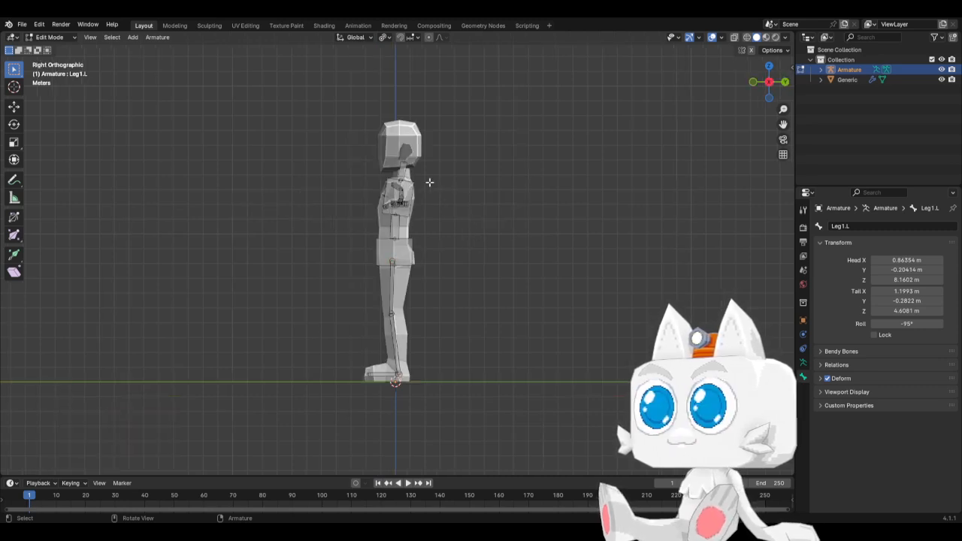
{"action": "left_click", "coordinate": [404, 160]}
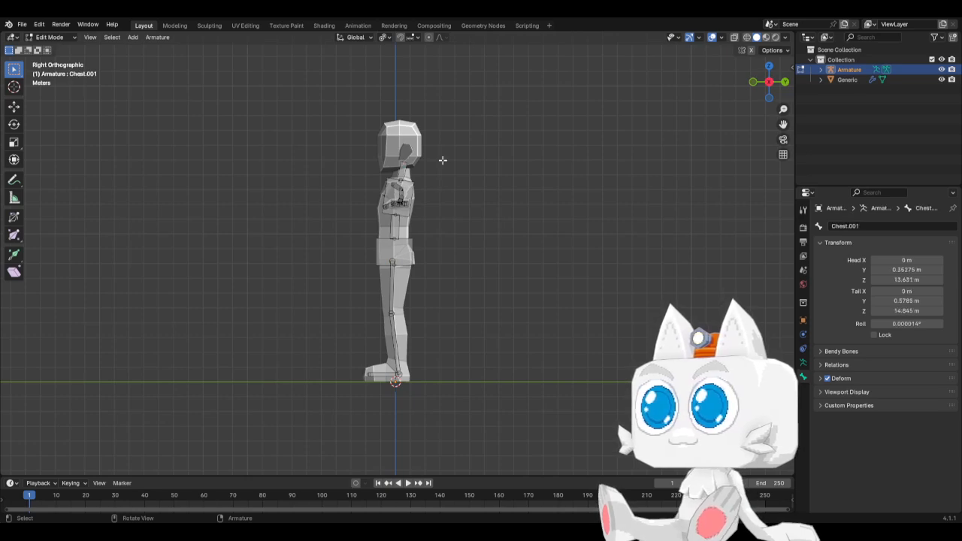
{"action": "key", "text": "g"}
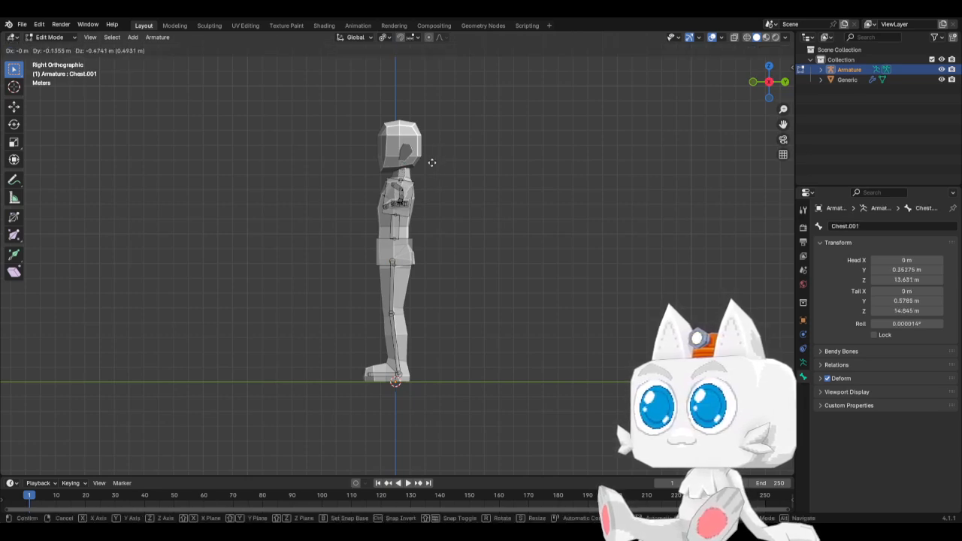
{"action": "left_click", "coordinate": [433, 162]}
Step: Extrude a head bone about 3.2 m straight up along Z from the neck and scale its B-Bone display size by about 7.34
{"action": "key", "text": "e"}
{"action": "key", "text": "z"}
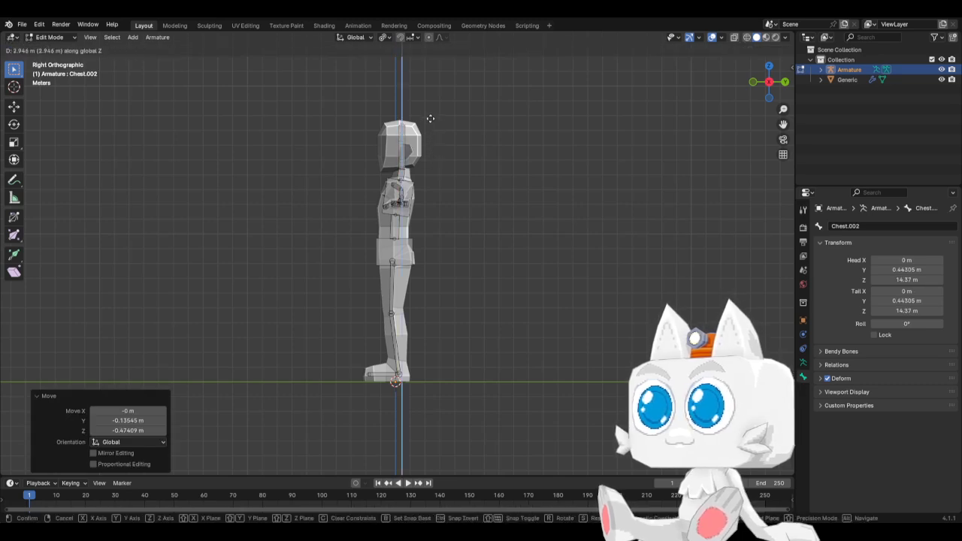
{"action": "left_click", "coordinate": [430, 114]}
{"action": "left_click", "coordinate": [405, 139]}
{"action": "key", "text": "s"}
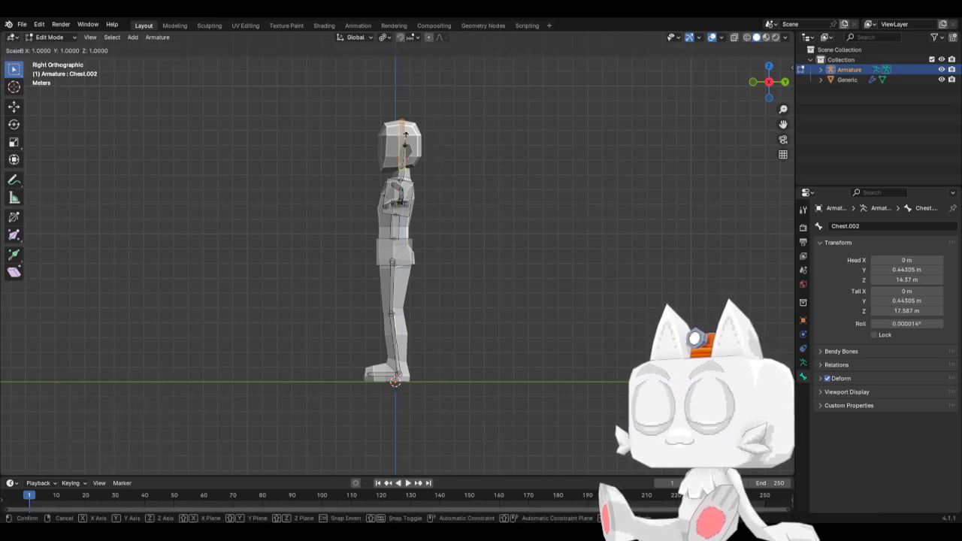
{"action": "left_click", "coordinate": [617, 140]}
Step: Rename the new head bone to Head
{"action": "key", "text": "KP_1"}
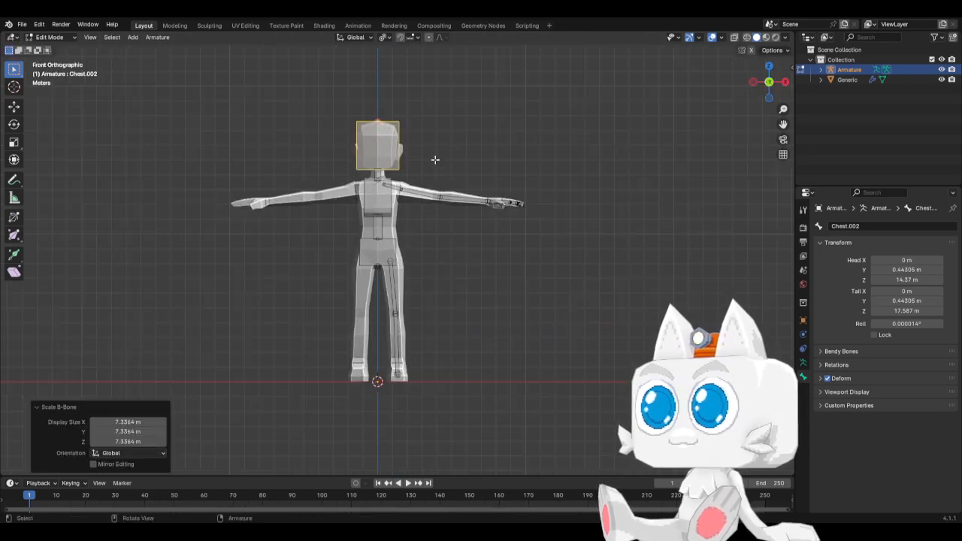
{"action": "left_click", "coordinate": [866, 227]}
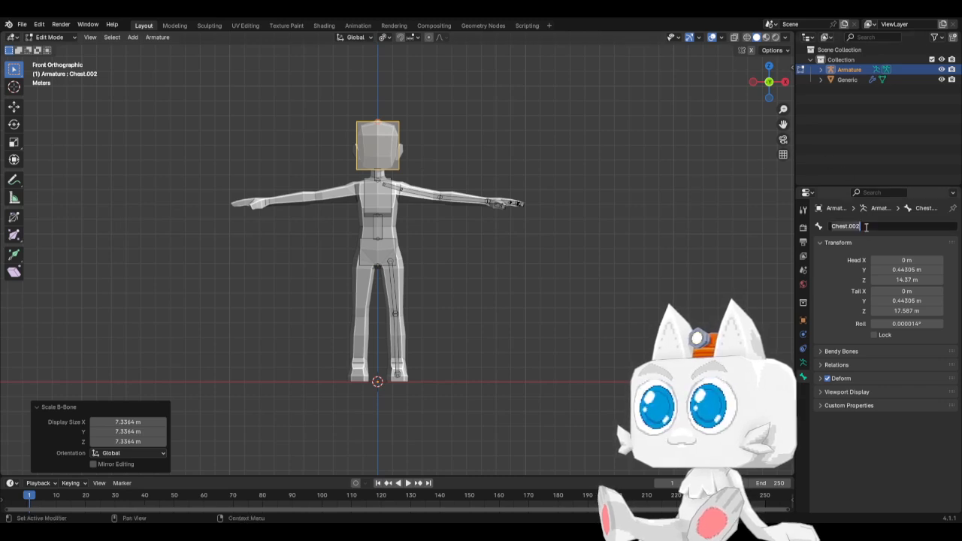
{"action": "type", "text": "Head"}
{"action": "key", "text": "Return"}
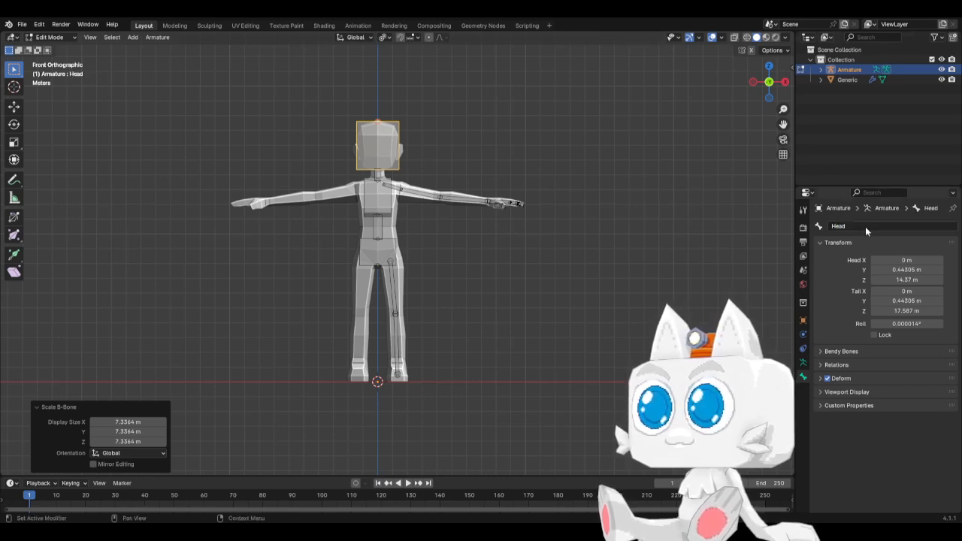
Step: Rename the neck bone between the chest and the head to Neck and save the file
{"action": "left_click", "coordinate": [373, 175]}
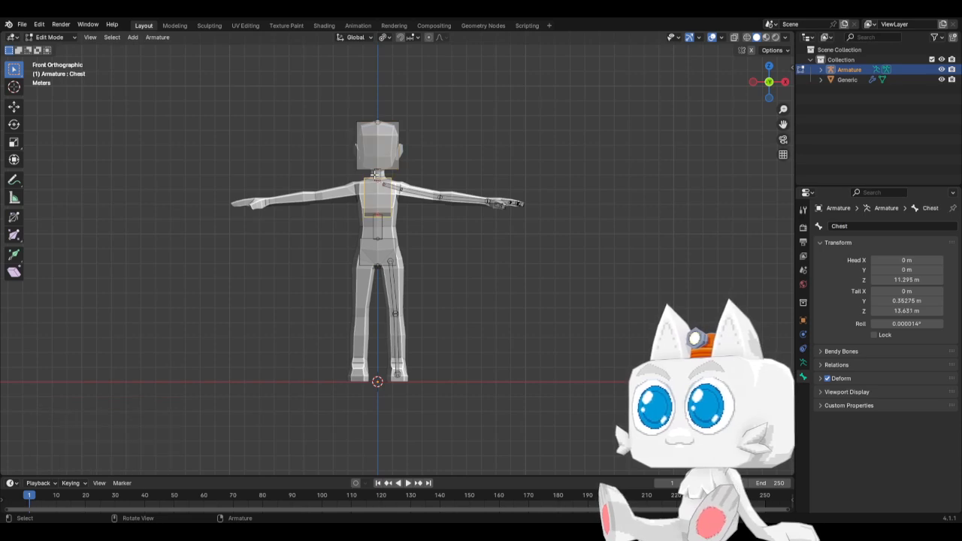
{"action": "left_click", "coordinate": [862, 226]}
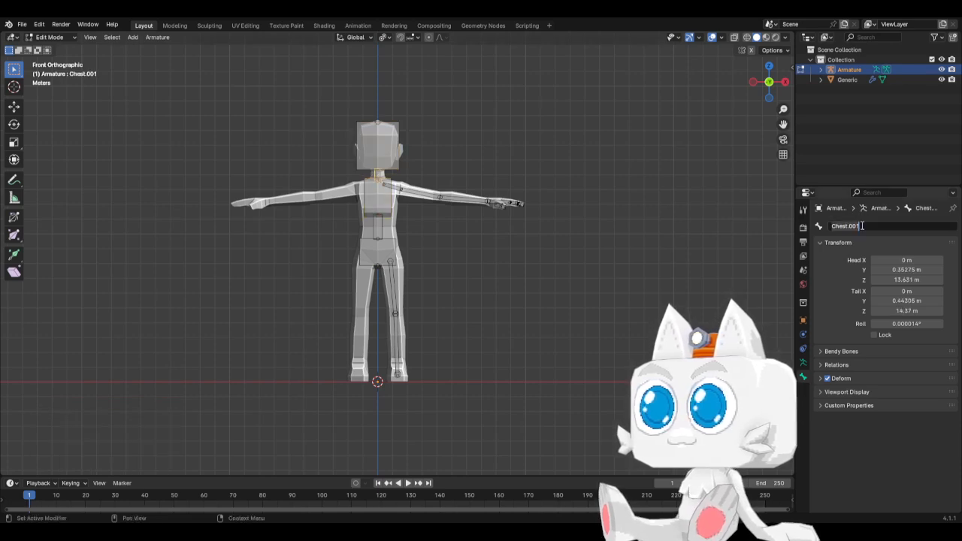
{"action": "type", "text": "Neck"}
{"action": "key", "text": "Return"}
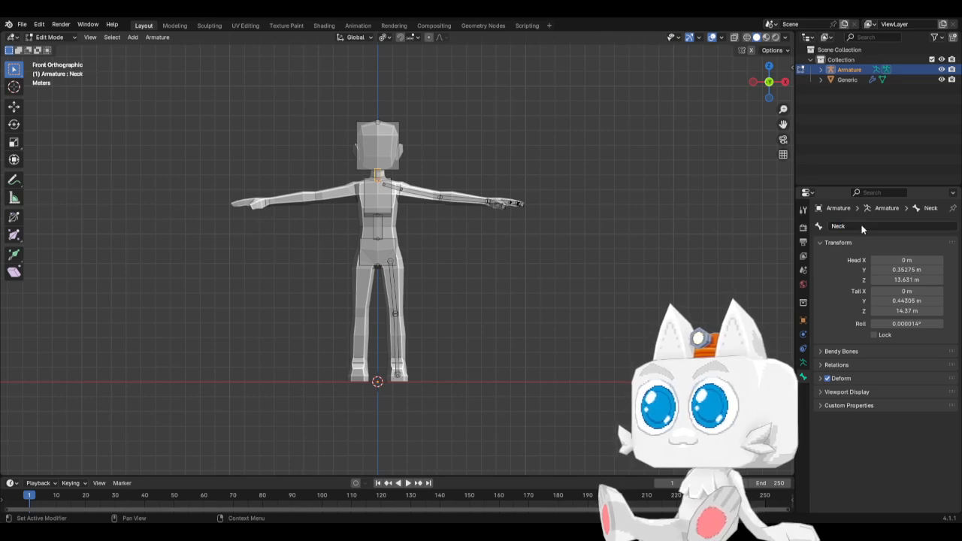
{"action": "key", "text": "ctrl+s"}
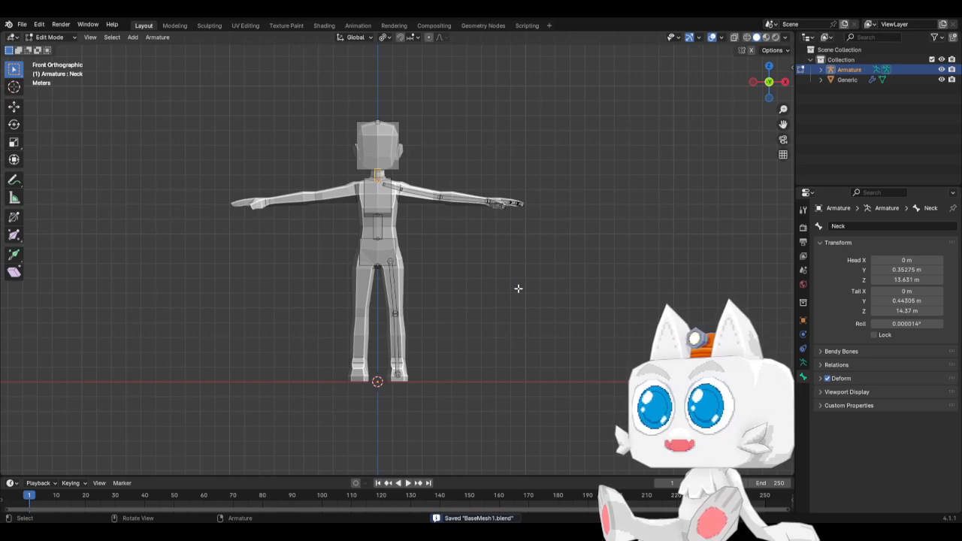
Step: Unhide the Base bone to turn off its Deform option, and save the file
{"action": "key", "text": "alt+h"}
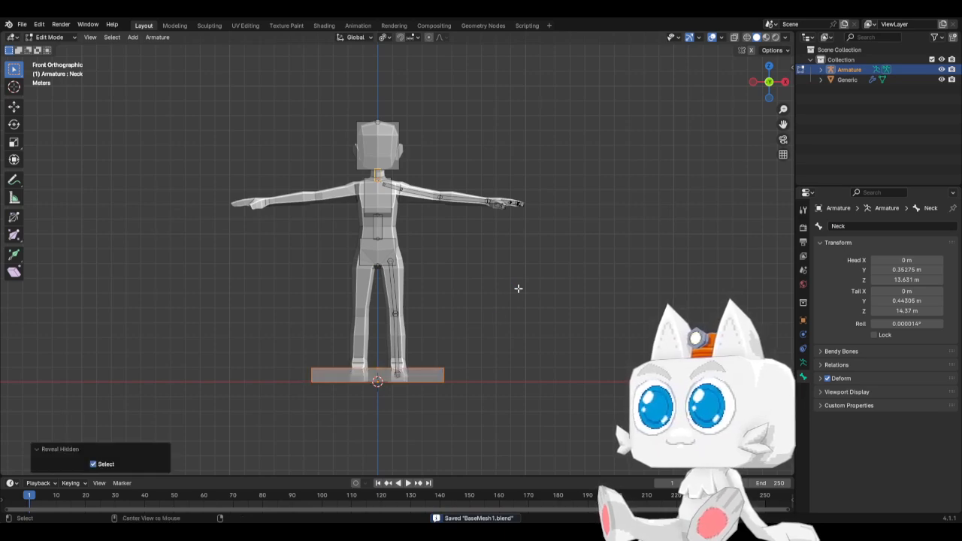
{"action": "left_click", "coordinate": [436, 373]}
{"action": "left_click", "coordinate": [832, 381]}
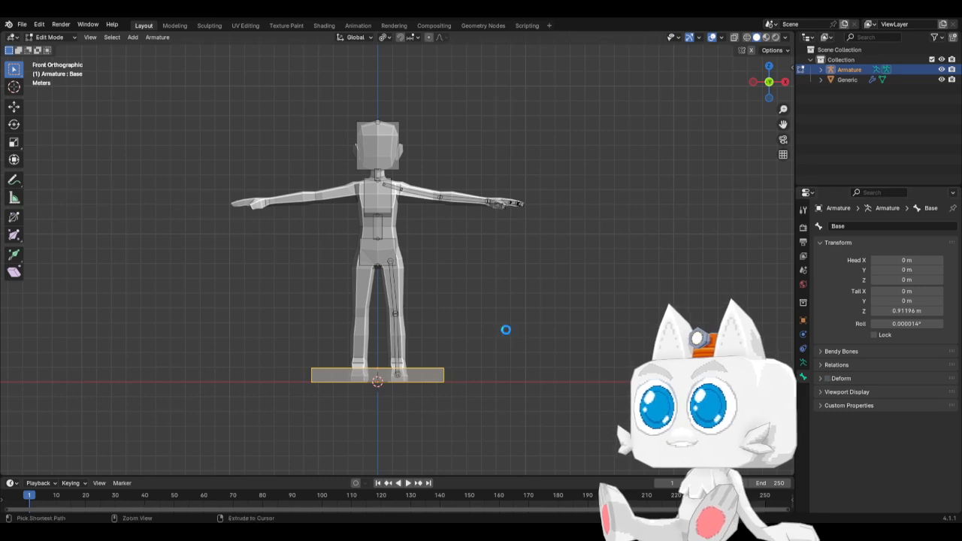
{"action": "key", "text": "ctrl+s"}
Step: Parent the Hips bone to the Base bone with Keep Offset and save the file
{"action": "left_click", "coordinate": [365, 262]}
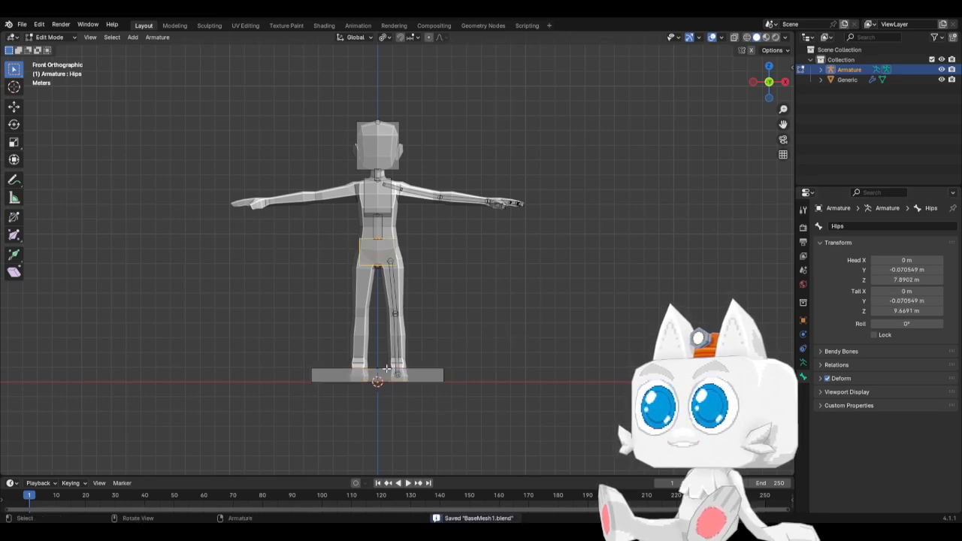
{"action": "left_click", "coordinate": [346, 368], "text": "shift"}
{"action": "key", "text": "ctrl+p"}
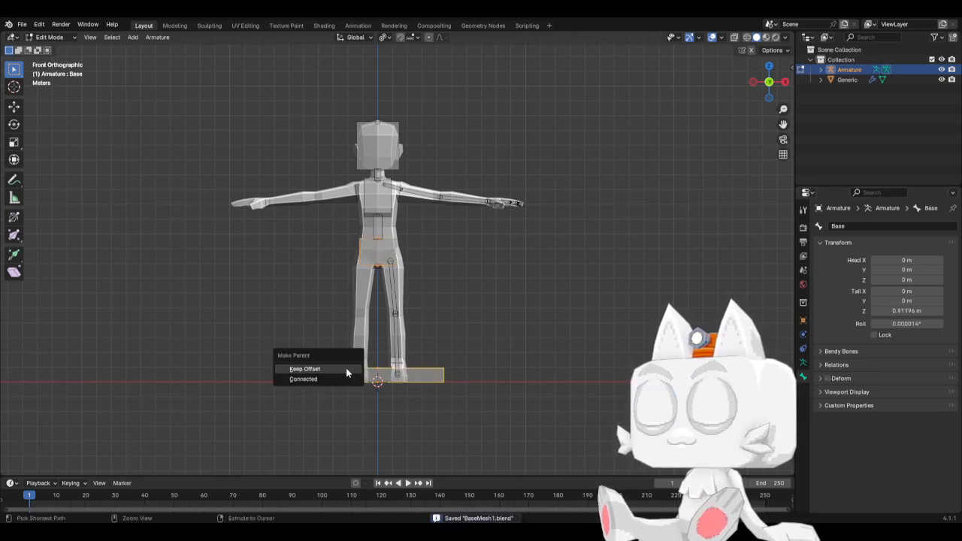
{"action": "left_click", "coordinate": [346, 368]}
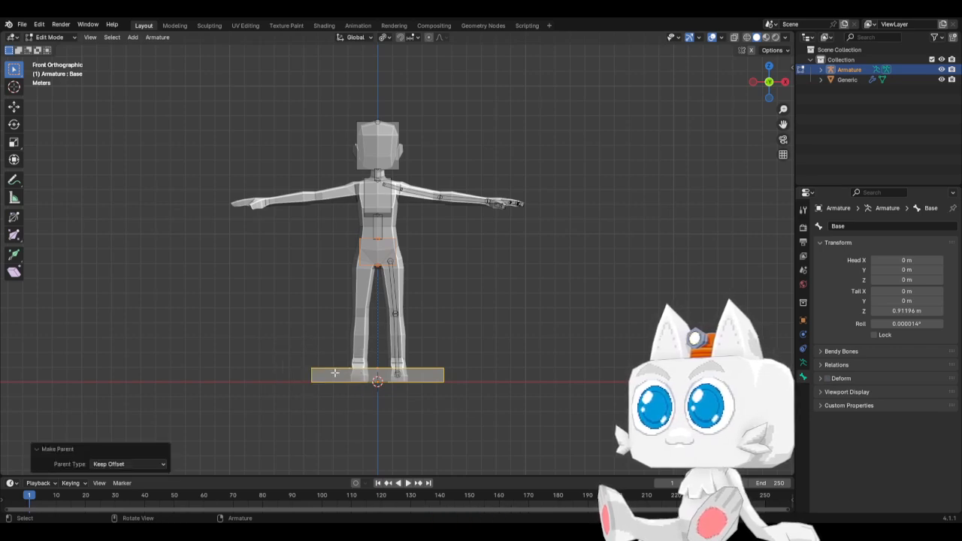
{"action": "left_click", "coordinate": [481, 330]}
{"action": "key", "text": "ctrl+s"}
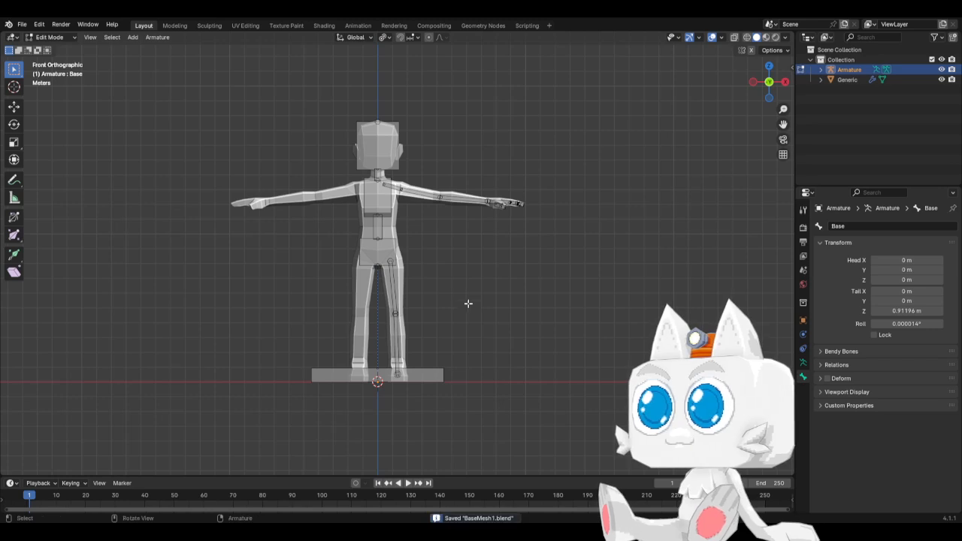
Step: Symmetrize all the armature's bones to create the opposite arm and leg, and save the file in Object Mode
{"action": "scroll", "coordinate": [432, 351], "scroll_direction": "up", "scroll_amount": 2}
{"action": "key", "text": "KP_3"}
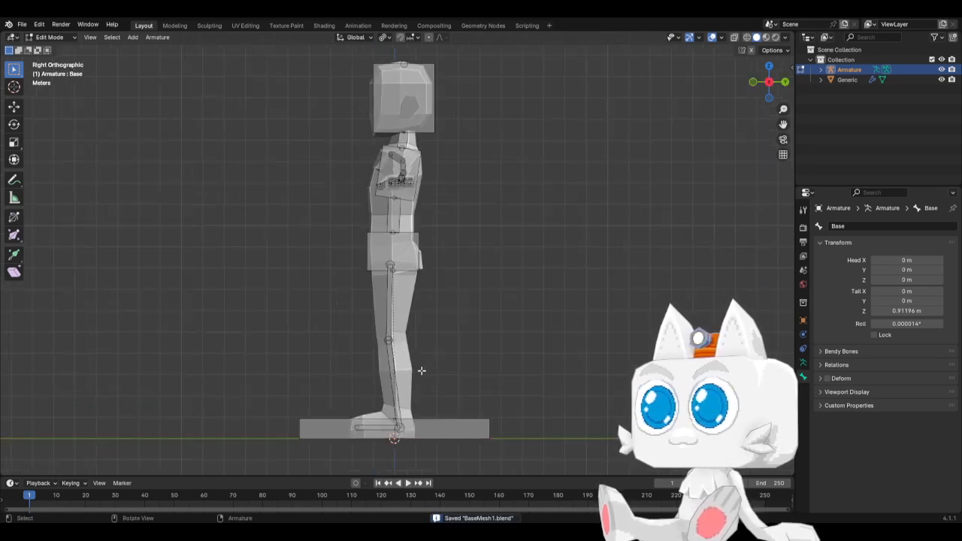
{"action": "key", "text": "Tab"}
{"action": "key", "text": "KP_1"}
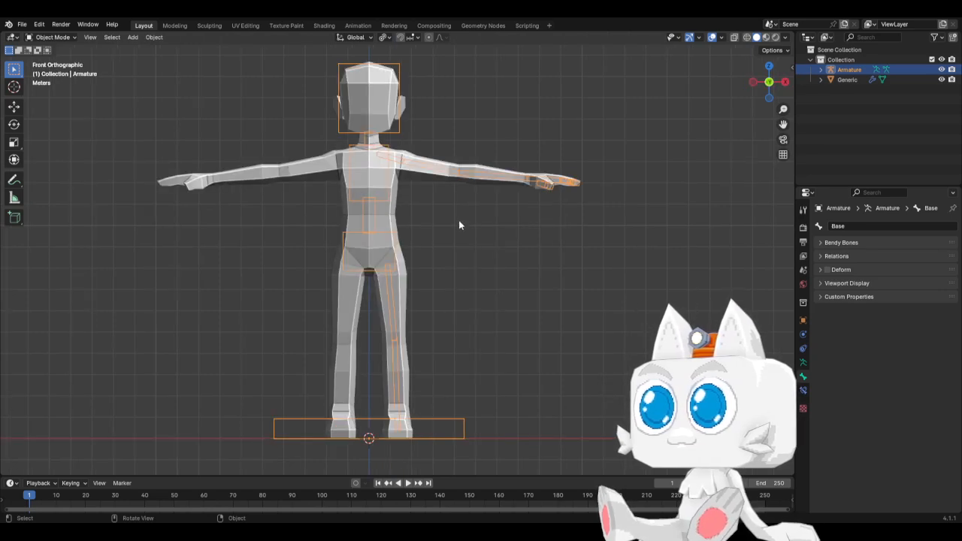
{"action": "key", "text": "Tab"}
{"action": "key", "text": "a"}
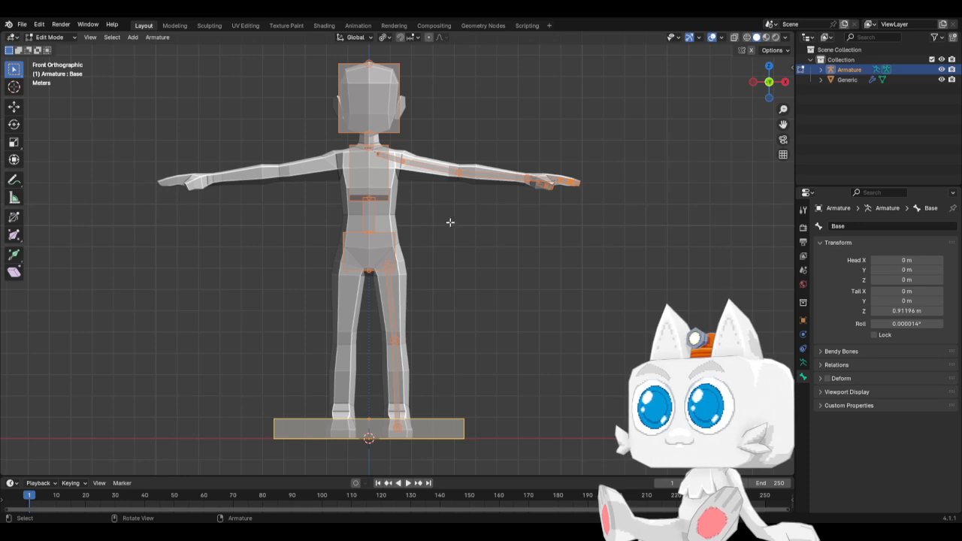
{"action": "left_click", "coordinate": [158, 37]}
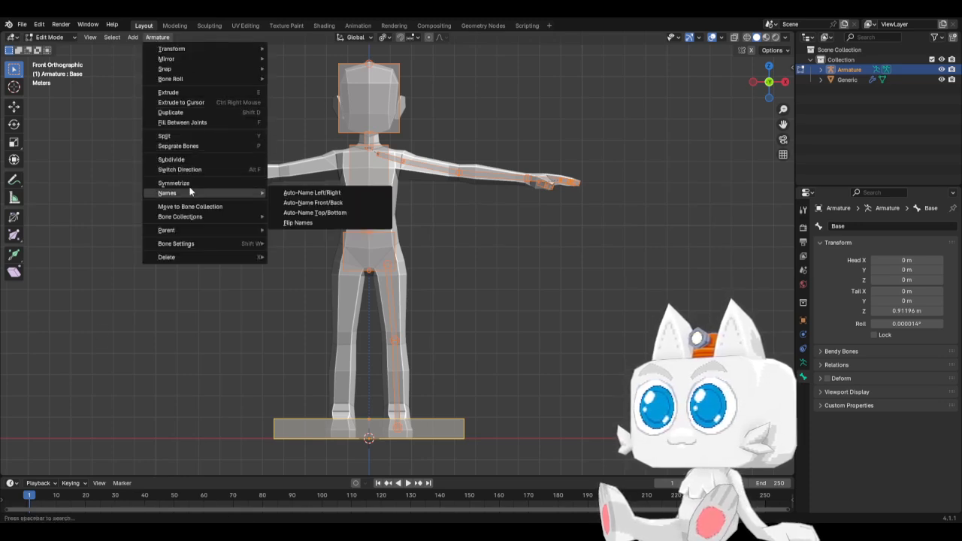
{"action": "left_click", "coordinate": [188, 184]}
{"action": "key", "text": "Tab"}
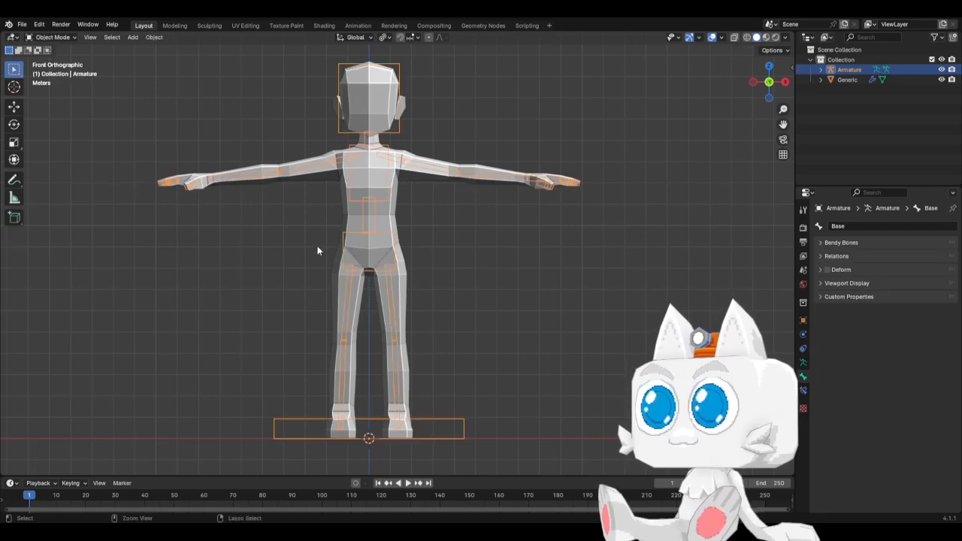
{"action": "key", "text": "ctrl+s"}
Step: Parent the character mesh to the armature using Armature Deform With Empty Groups, and save the file
{"action": "left_click", "coordinate": [361, 216]}
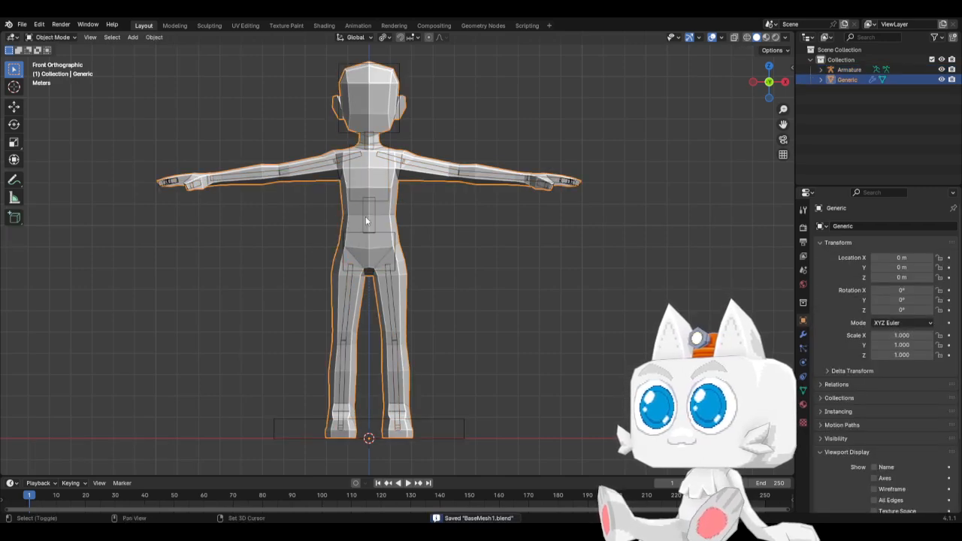
{"action": "left_click", "coordinate": [363, 214]}
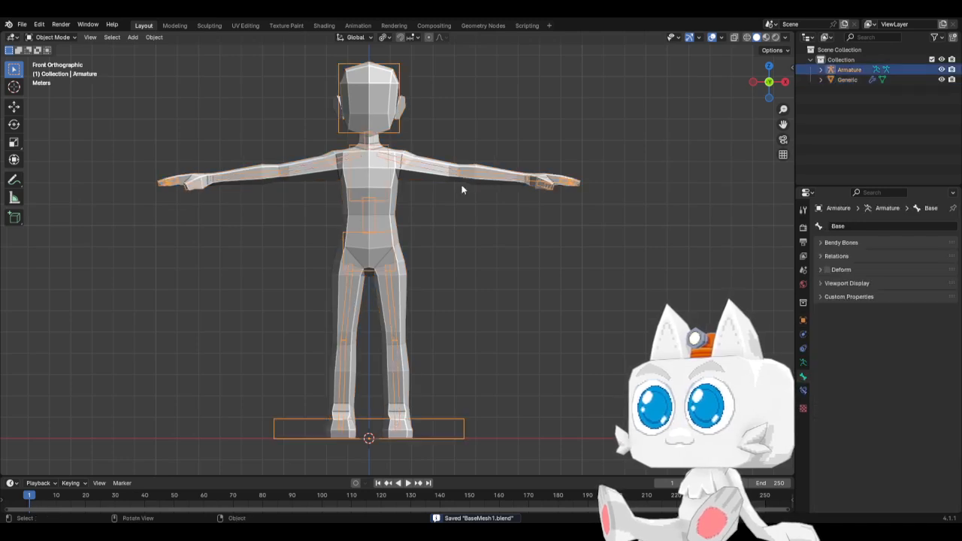
{"action": "left_click", "coordinate": [521, 186]}
{"action": "left_click", "coordinate": [524, 179], "text": "shift"}
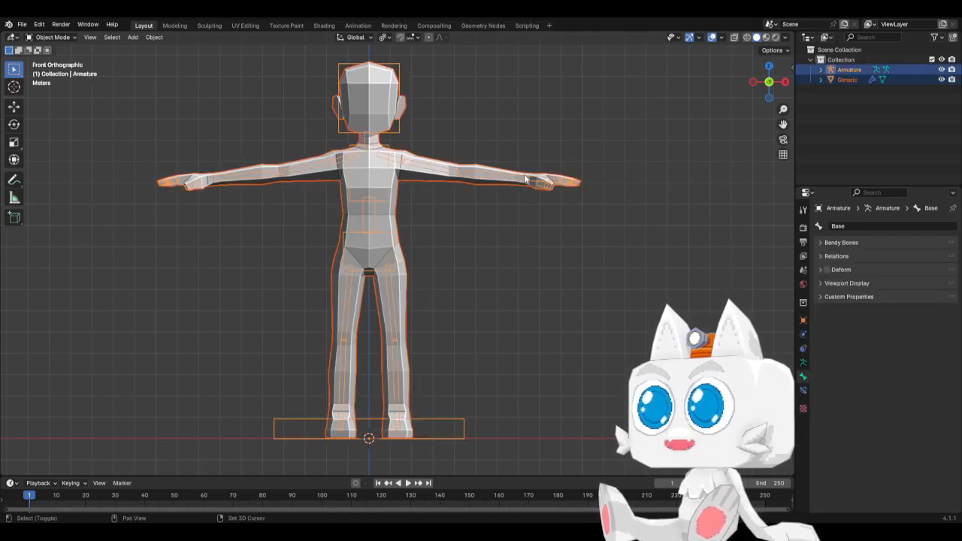
{"action": "key", "text": "ctrl+p"}
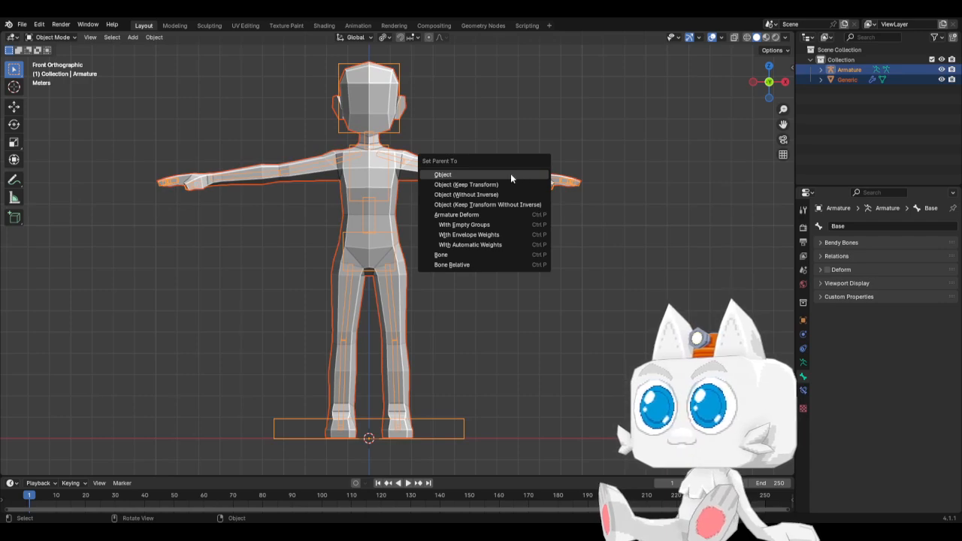
{"action": "left_click", "coordinate": [470, 224]}
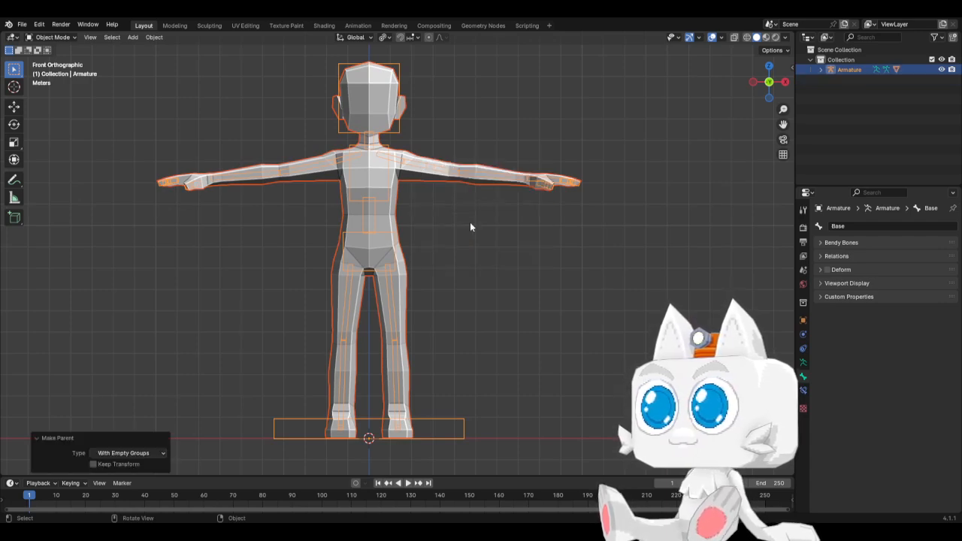
{"action": "left_click", "coordinate": [506, 290]}
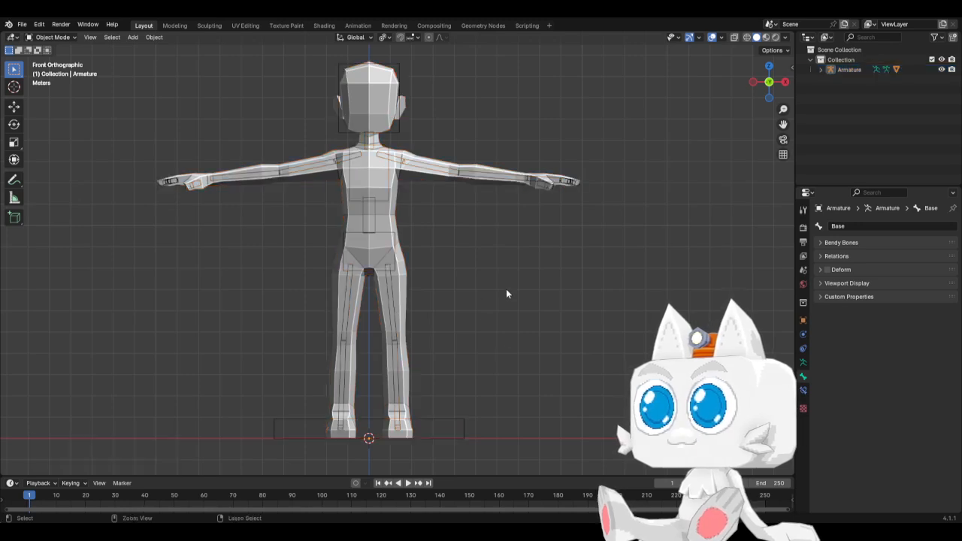
{"action": "key", "text": "ctrl+s"}
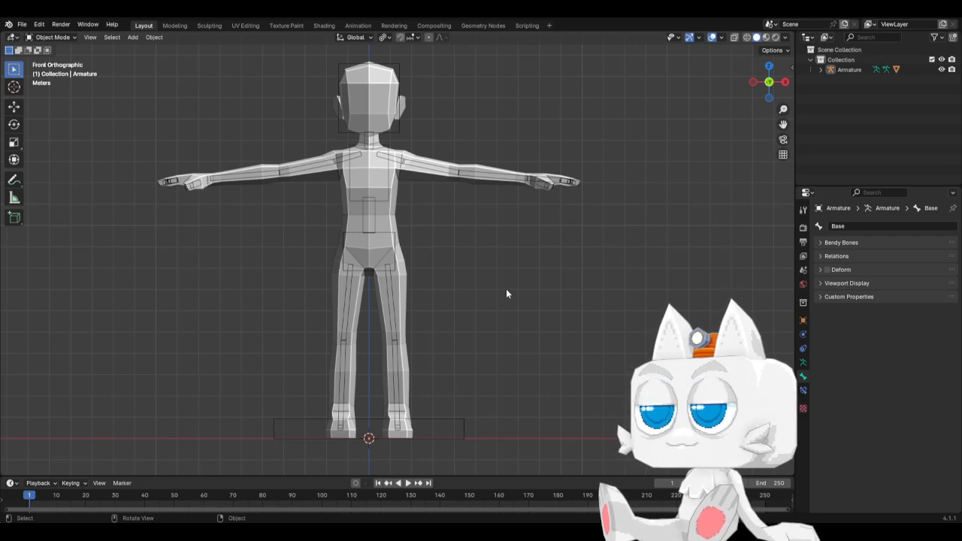
Step: Enter Edit Mode on the character mesh in front view and show the start of its vertex group list
{"action": "key", "text": "KP_3"}
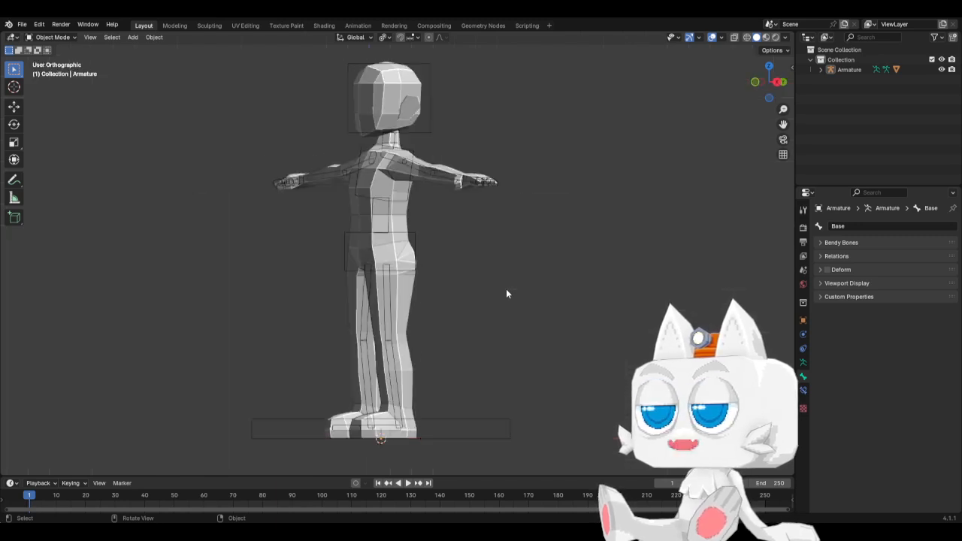
{"action": "key", "text": "Tab"}
{"action": "key", "text": "Tab"}
{"action": "left_click", "coordinate": [408, 292]}
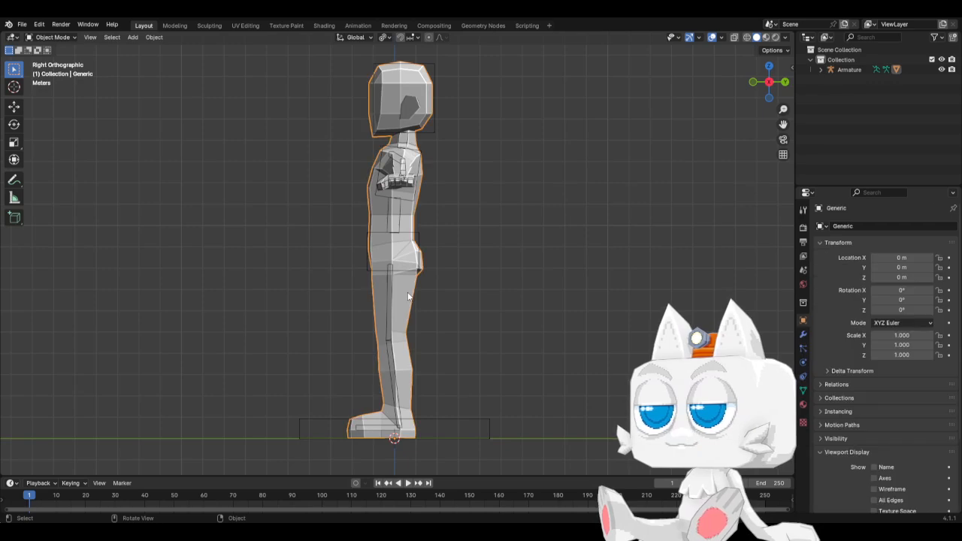
{"action": "key", "text": "Tab"}
{"action": "key", "text": "KP_1"}
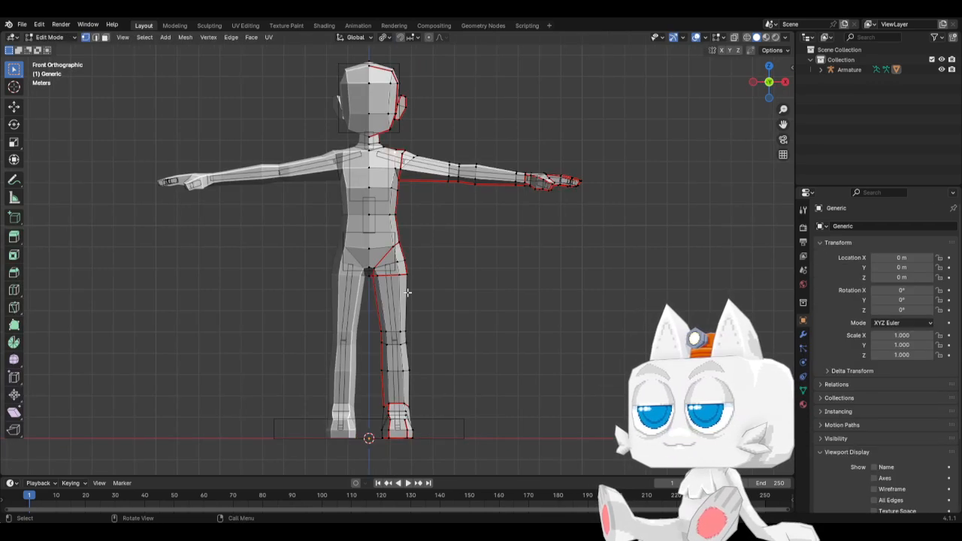
{"action": "scroll", "coordinate": [445, 280], "scroll_direction": "up", "scroll_amount": 3}
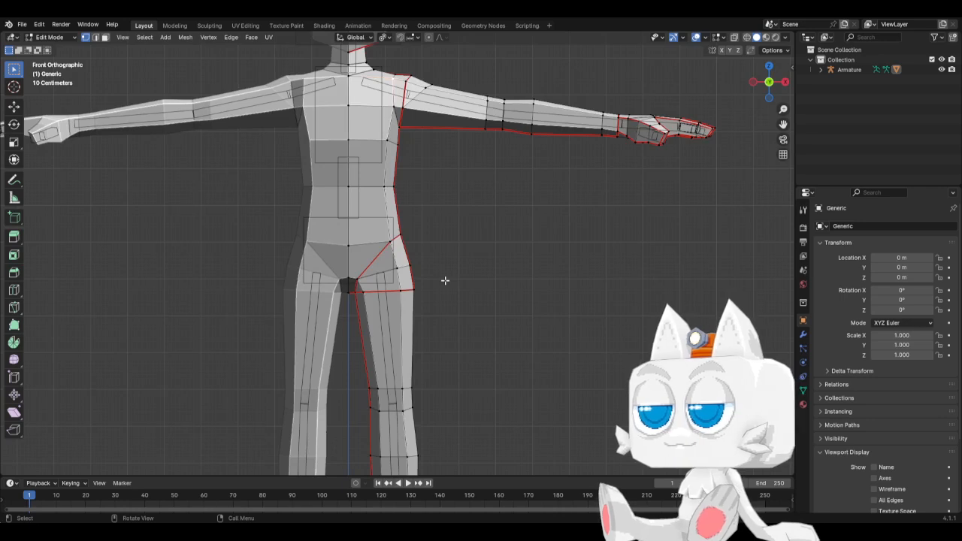
{"action": "middle_click_drag", "start_coordinate": [418, 235], "coordinate": [430, 356], "text": "shift"}
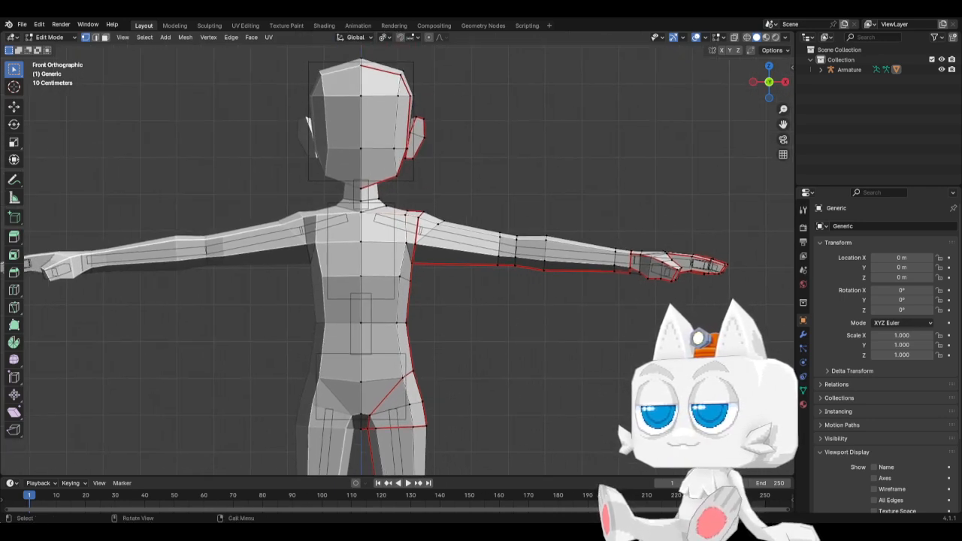
{"action": "left_click", "coordinate": [803, 390]}
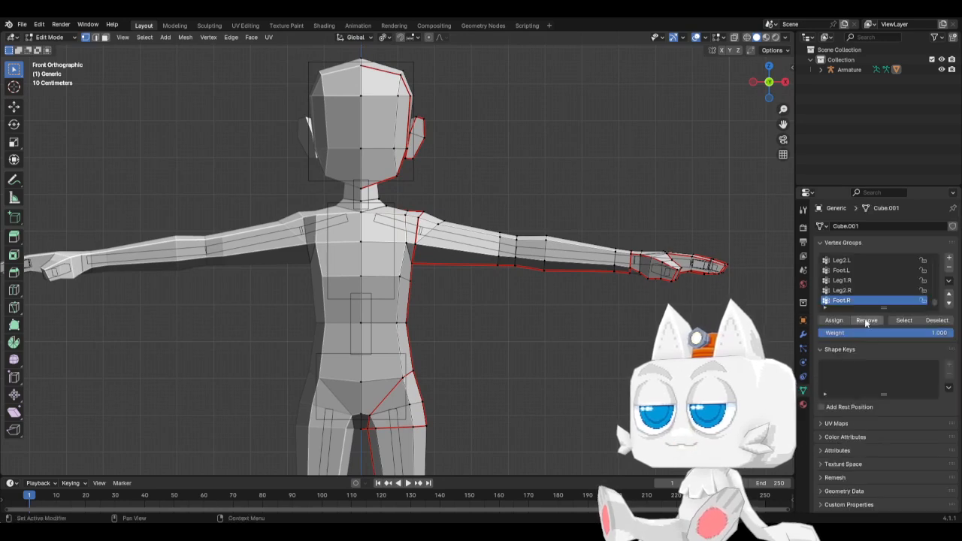
{"action": "left_click_drag", "start_coordinate": [935, 299], "coordinate": [937, 255]}
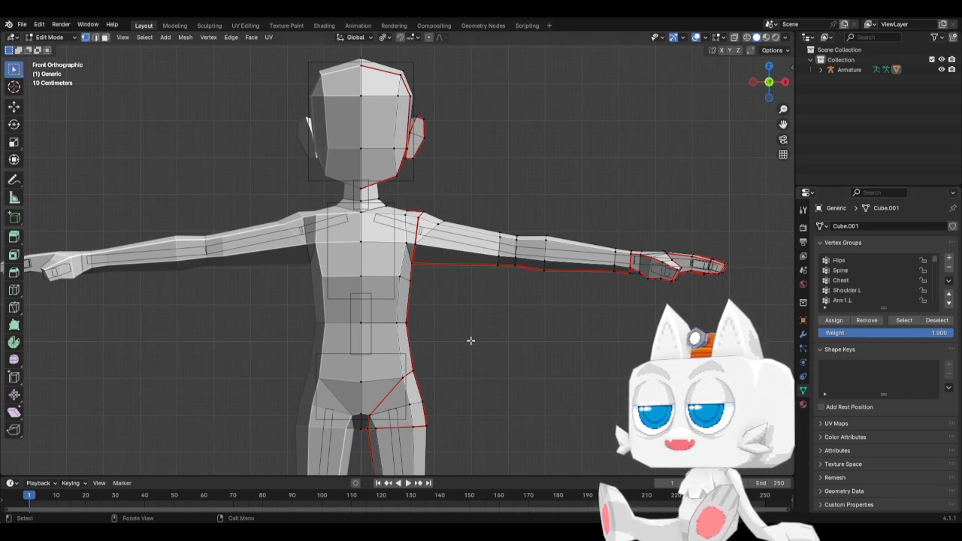
Step: Turn on X-ray and assign all vertices around the pelvis to the Hips vertex group
{"action": "left_click", "coordinate": [850, 259]}
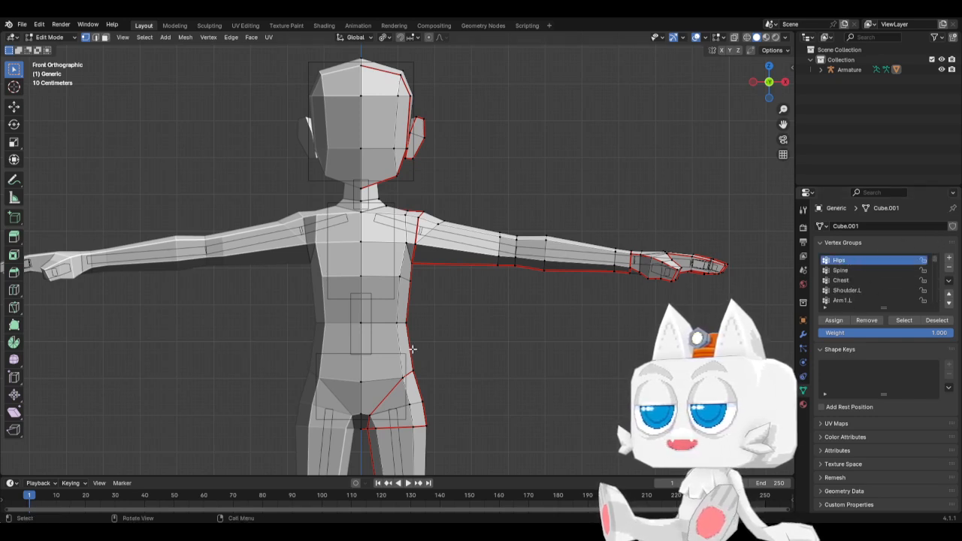
{"action": "key", "text": "alt+z"}
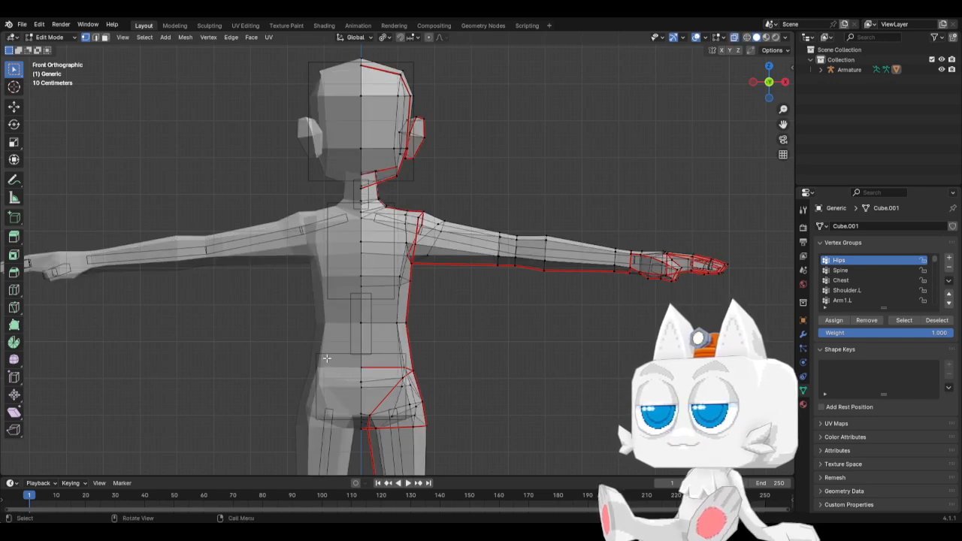
{"action": "key", "text": "b"}
{"action": "left_click_drag", "start_coordinate": [325, 358], "coordinate": [446, 433]}
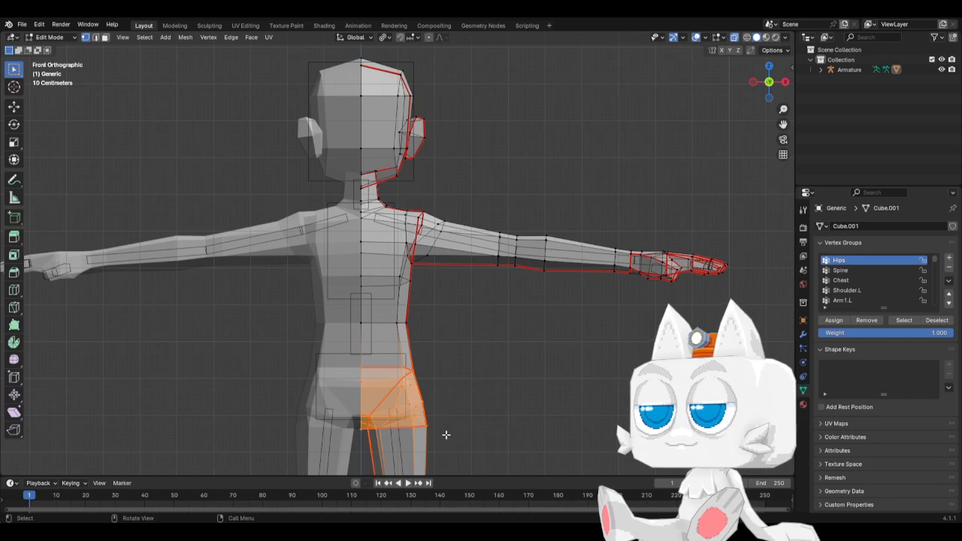
{"action": "key", "text": "KP_3"}
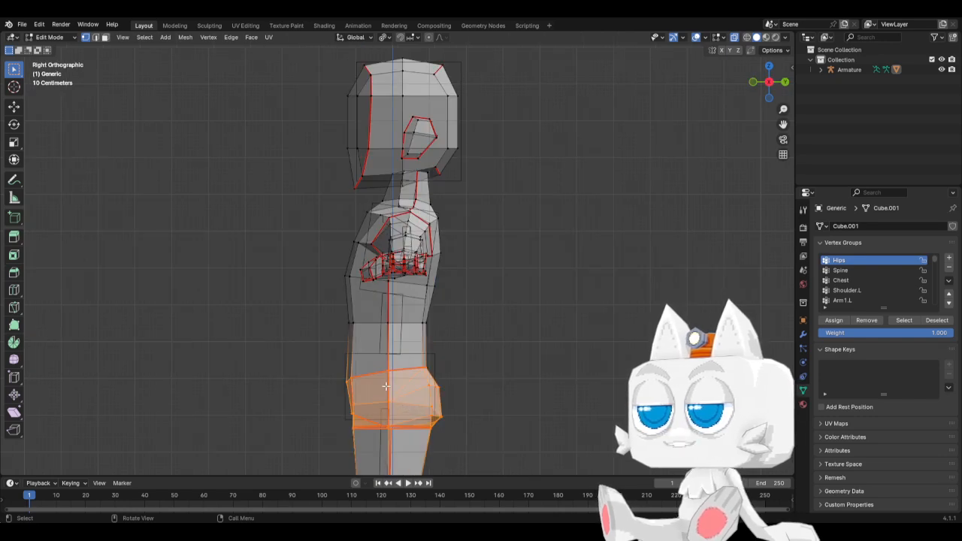
{"action": "key", "text": "KP_1"}
{"action": "key", "text": "KP_3"}
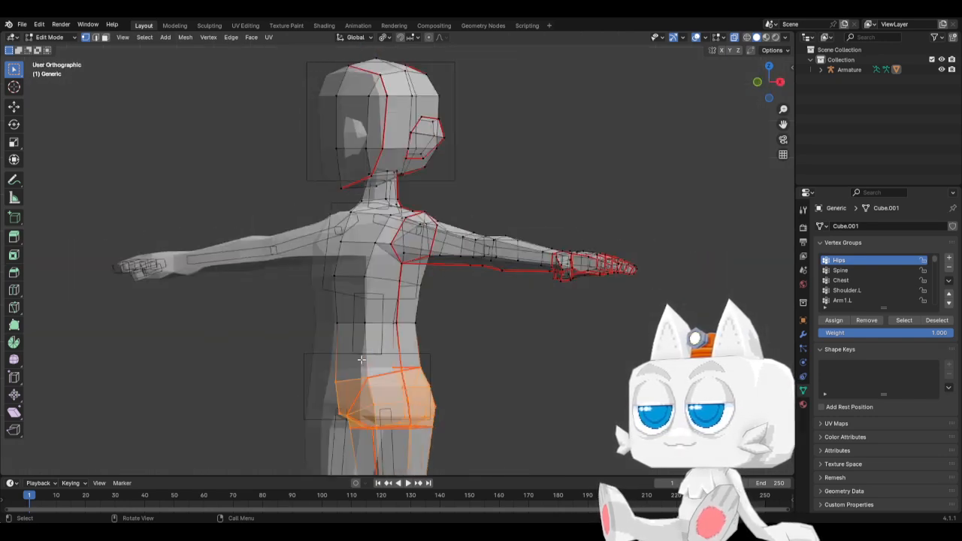
{"action": "key", "text": "KP_1"}
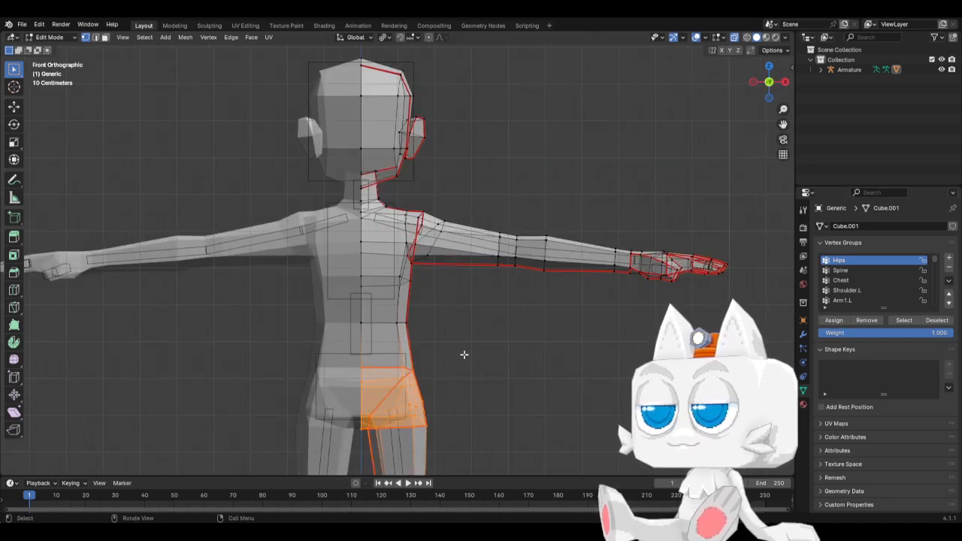
Step: Assign the waist edge loop to the Spine vertex group and the upper torso vertices, including the armpit, to Chest
{"action": "left_click", "coordinate": [846, 271]}
{"action": "left_click", "coordinate": [410, 324], "text": "alt"}
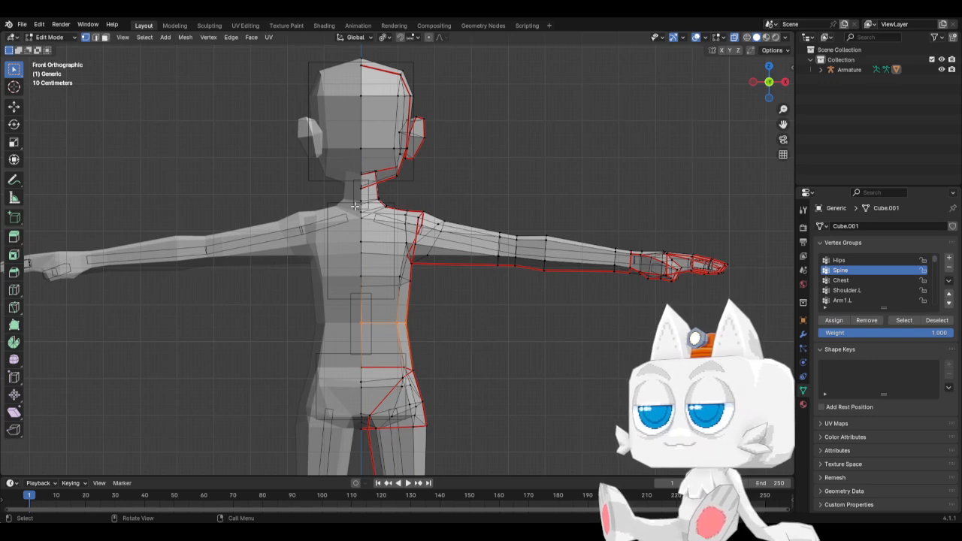
{"action": "left_click_drag", "start_coordinate": [348, 204], "coordinate": [395, 251]}
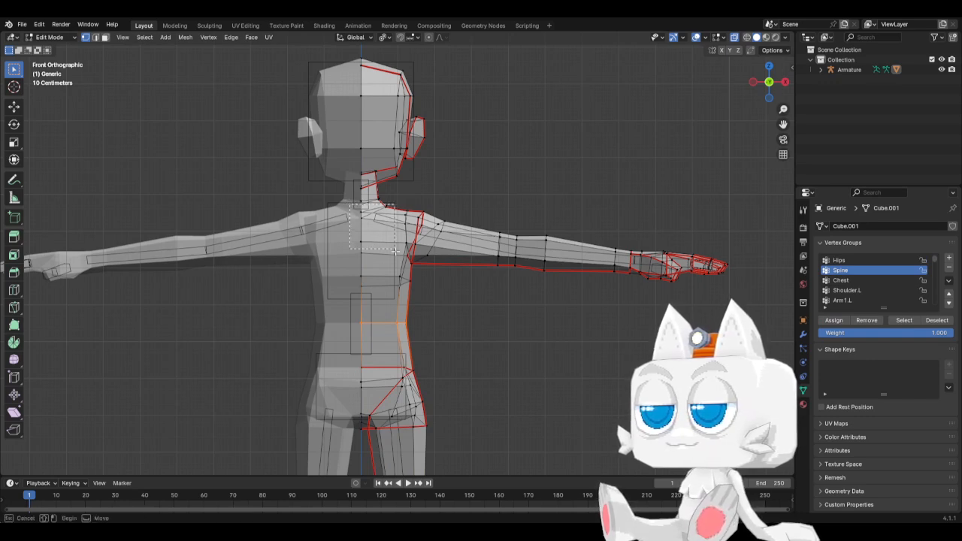
{"action": "left_click_drag", "start_coordinate": [411, 288], "coordinate": [411, 289]}
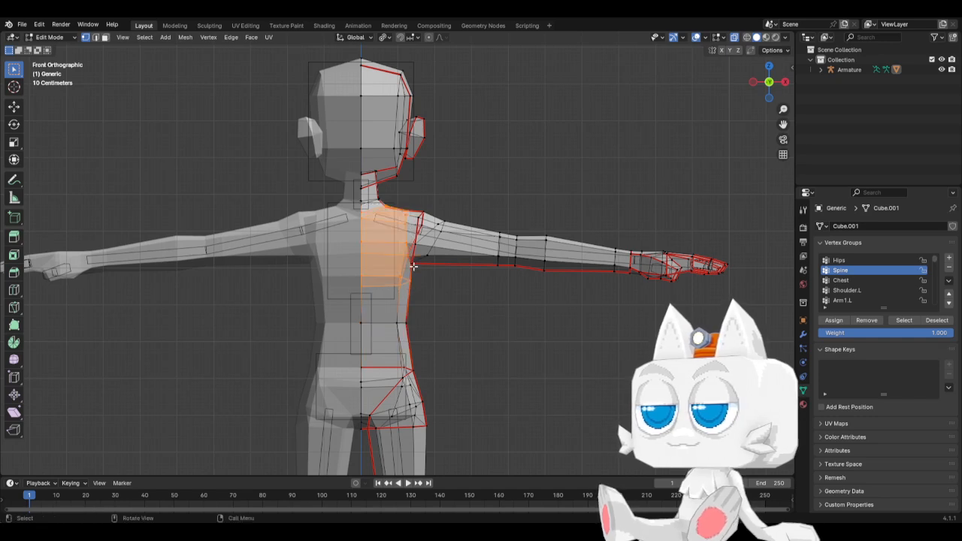
{"action": "key", "text": "c"}
{"action": "right_click", "coordinate": [412, 268]}
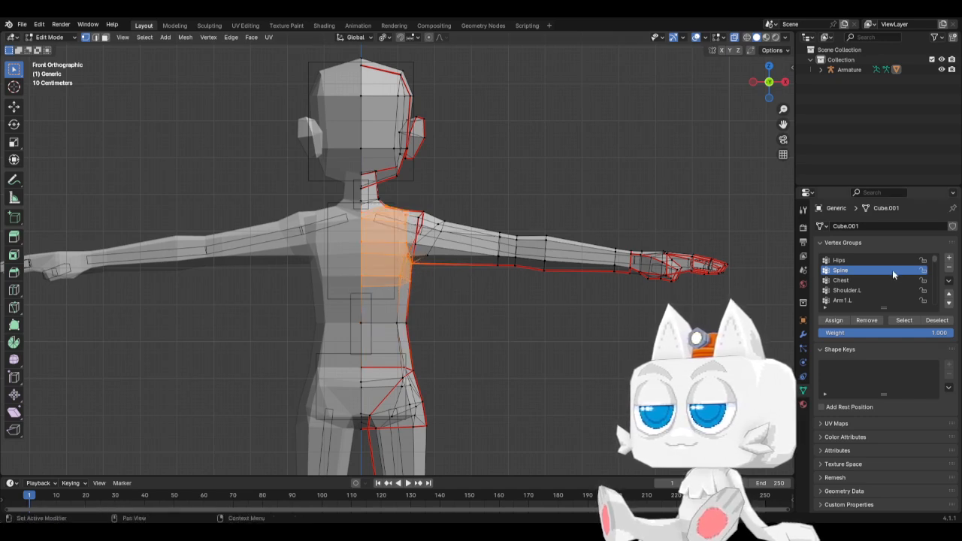
{"action": "left_click", "coordinate": [849, 280]}
{"action": "left_click", "coordinate": [838, 321]}
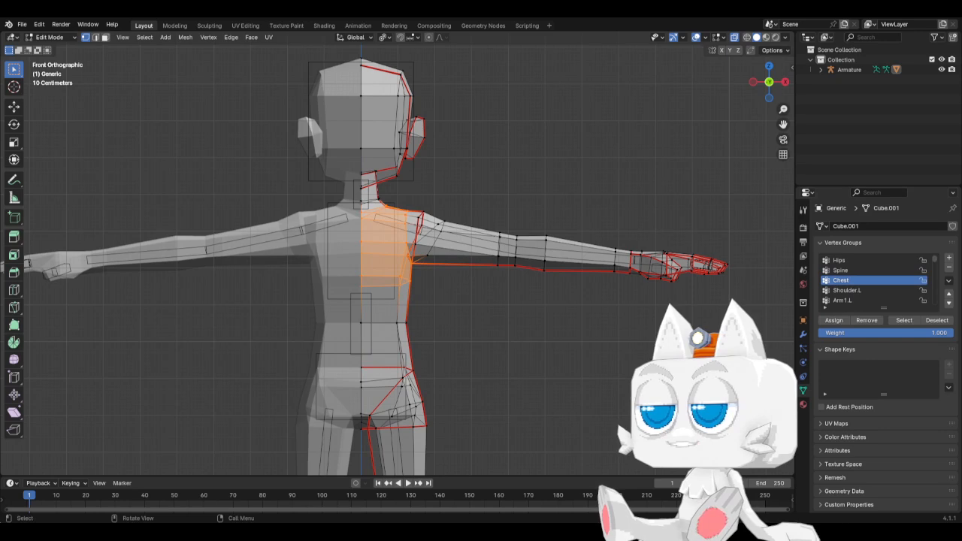
Step: Assign the shoulder vertices to the Shoulder.L vertex group and the two edge loops near the elbow to Arm1.L
{"action": "left_click", "coordinate": [844, 291]}
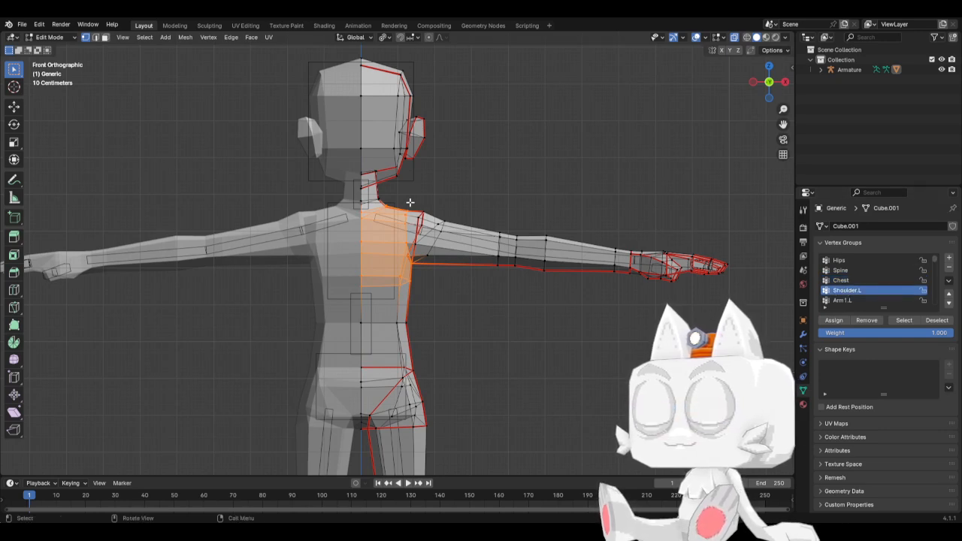
{"action": "left_click_drag", "start_coordinate": [409, 202], "coordinate": [457, 257]}
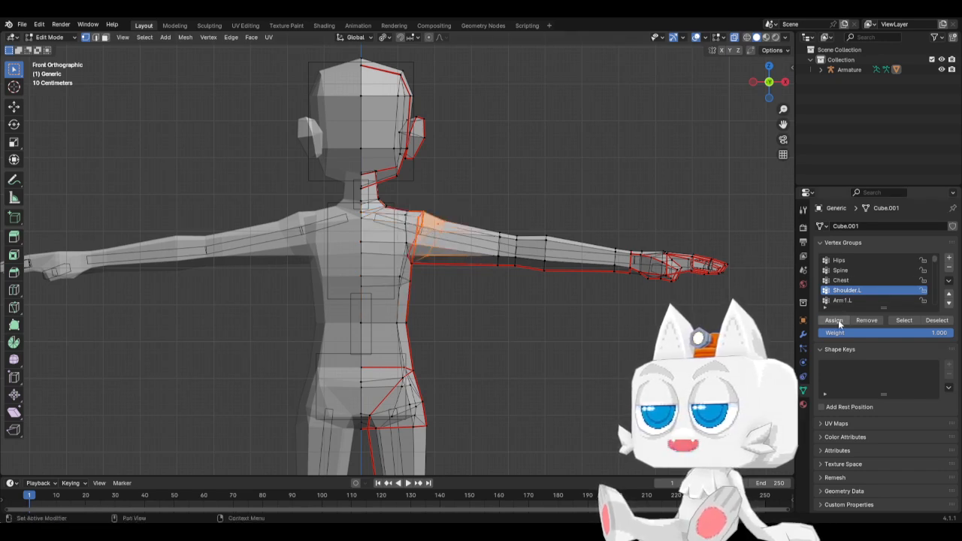
{"action": "left_click_drag", "start_coordinate": [478, 218], "coordinate": [518, 279]}
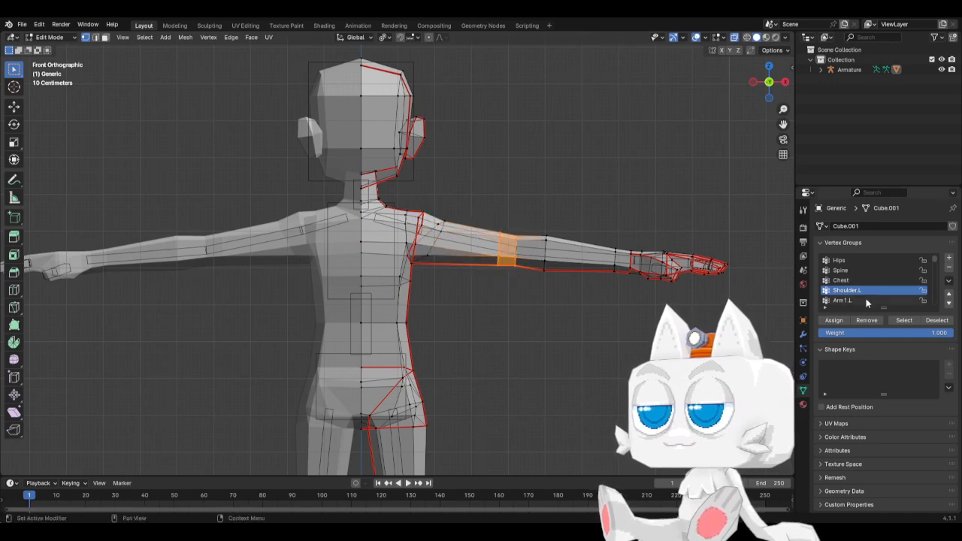
{"action": "left_click", "coordinate": [844, 300]}
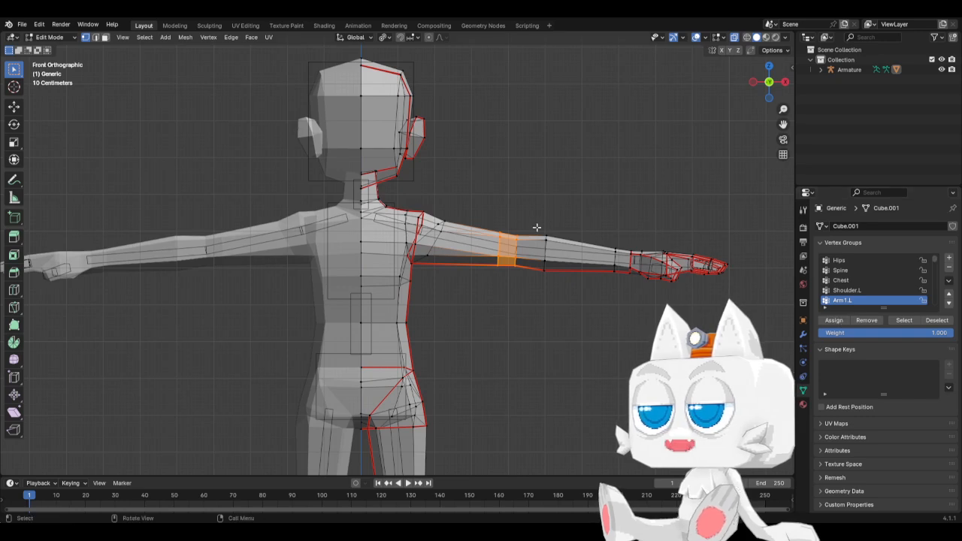
Step: Assign the two forearm edge loops between the elbow and the wrist to the Arm2.L vertex group
{"action": "left_click_drag", "start_coordinate": [537, 227], "coordinate": [626, 302]}
{"action": "scroll", "coordinate": [850, 260], "scroll_direction": "down", "scroll_amount": 1}
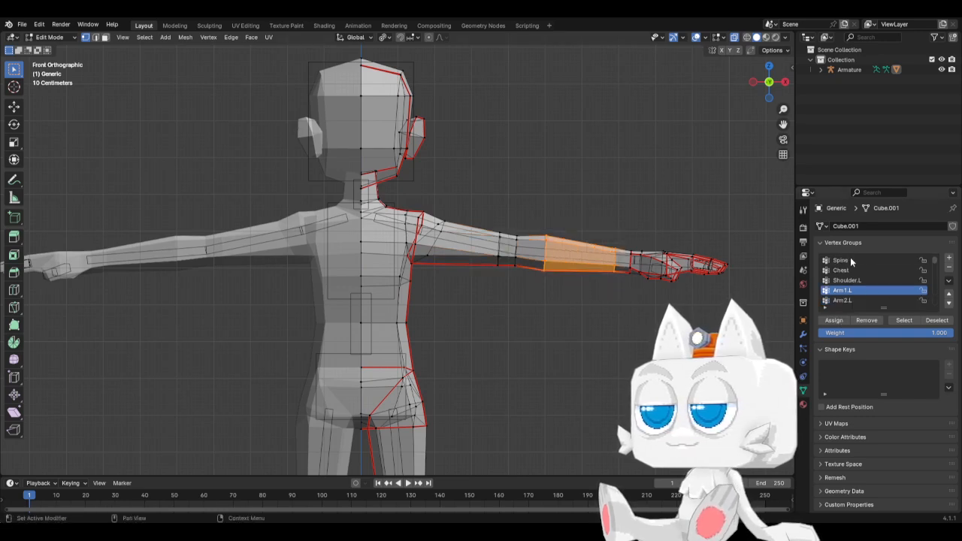
{"action": "left_click", "coordinate": [844, 300]}
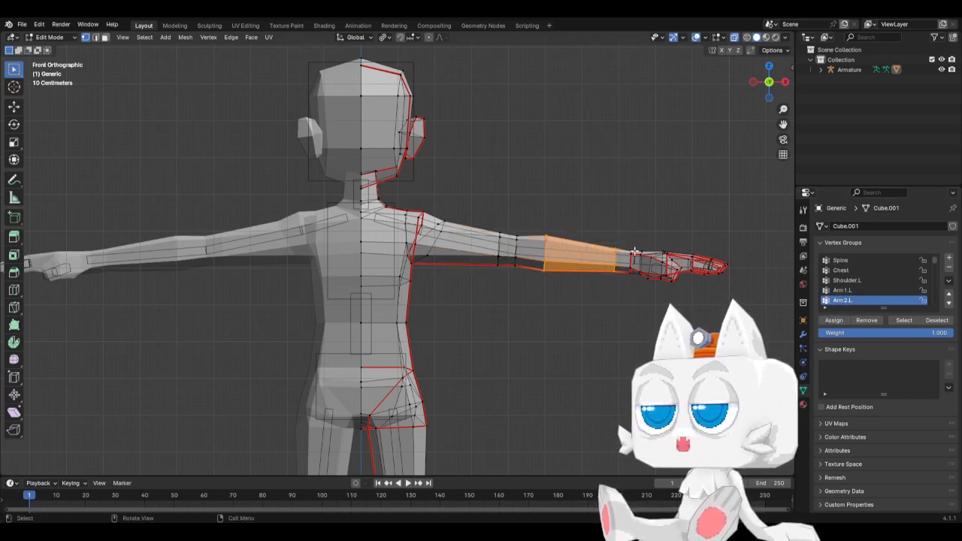
Step: Select the palm vertices from the wrist to the finger bases, leaving out the thumb, and make the Hand vertex group active
{"action": "key", "text": "KP_7"}
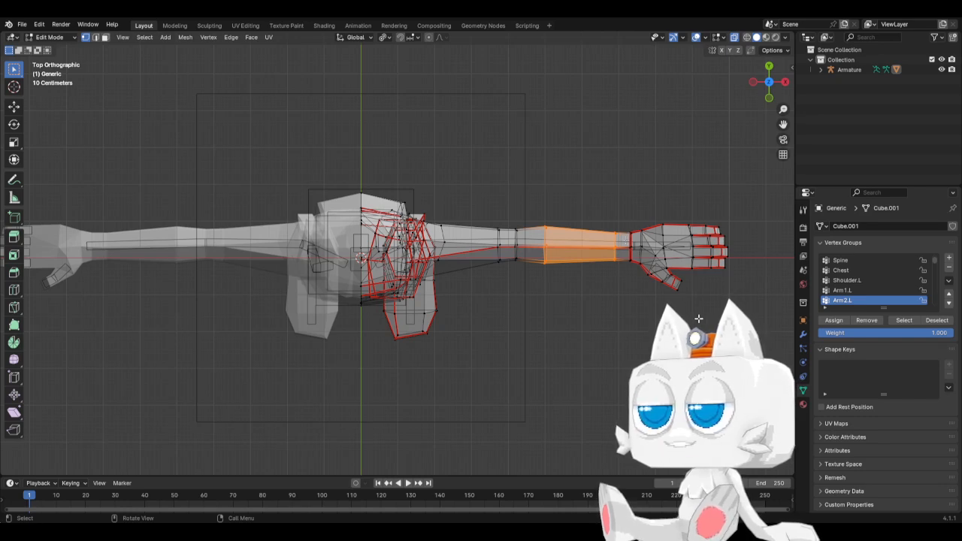
{"action": "middle_click_drag", "start_coordinate": [748, 304], "coordinate": [491, 280], "text": "shift"}
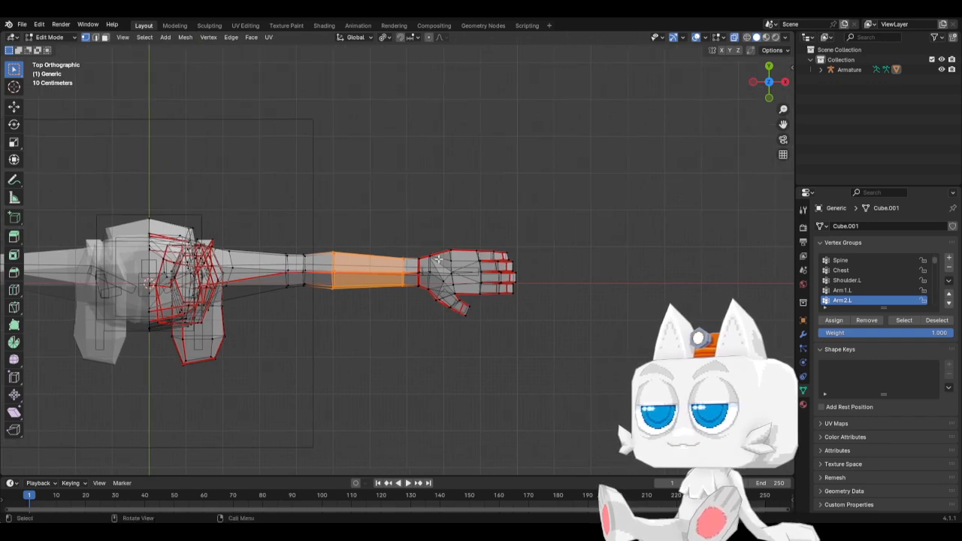
{"action": "scroll", "coordinate": [438, 259], "scroll_direction": "up", "scroll_amount": 4}
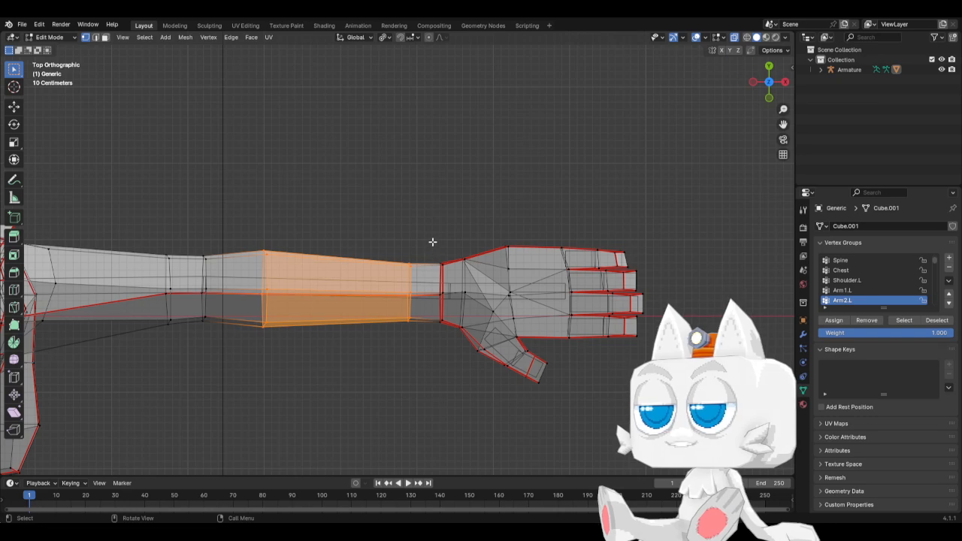
{"action": "left_click_drag", "start_coordinate": [425, 233], "coordinate": [547, 340]}
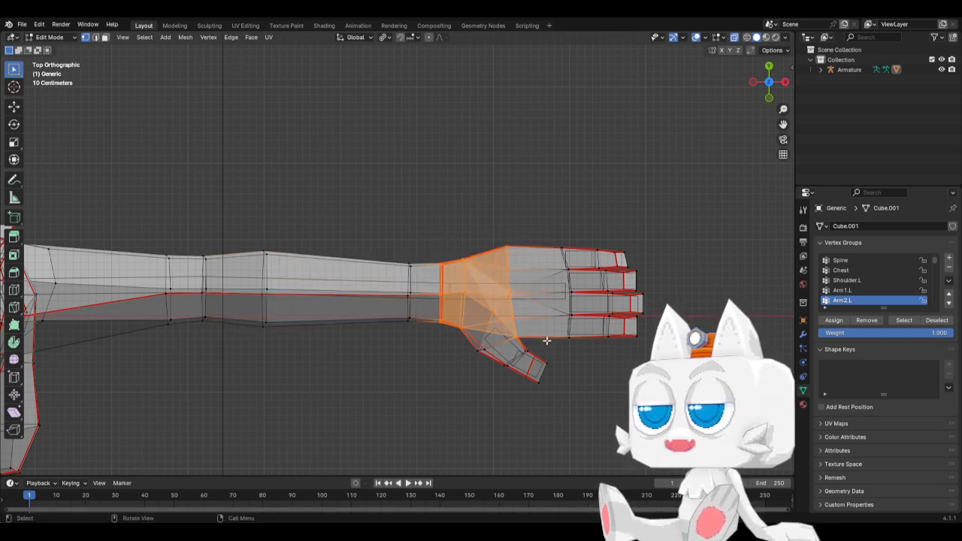
{"action": "key", "text": "c"}
{"action": "left_click_drag", "start_coordinate": [555, 246], "coordinate": [572, 340]}
{"action": "right_click", "coordinate": [571, 340]}
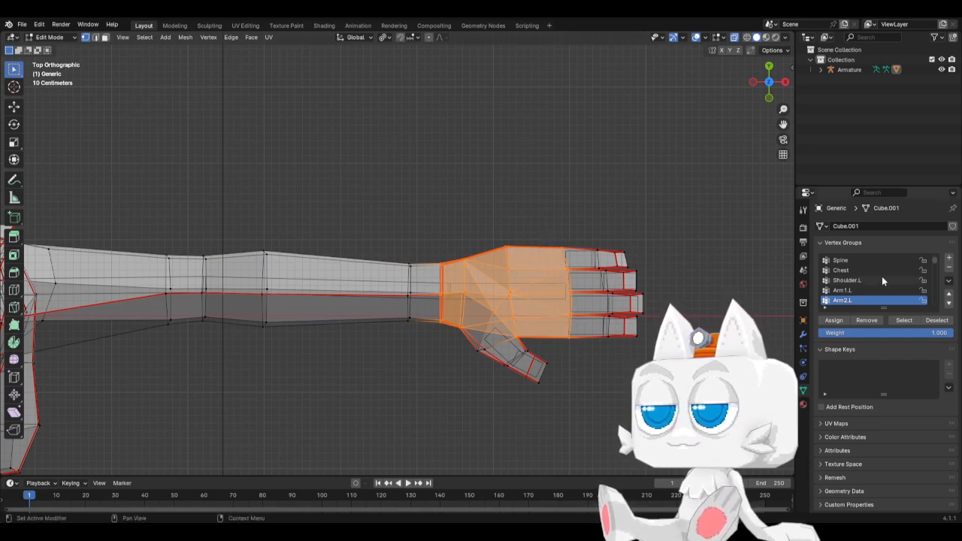
{"action": "scroll", "coordinate": [879, 278], "scroll_direction": "down", "scroll_amount": 2}
{"action": "left_click", "coordinate": [852, 291]}
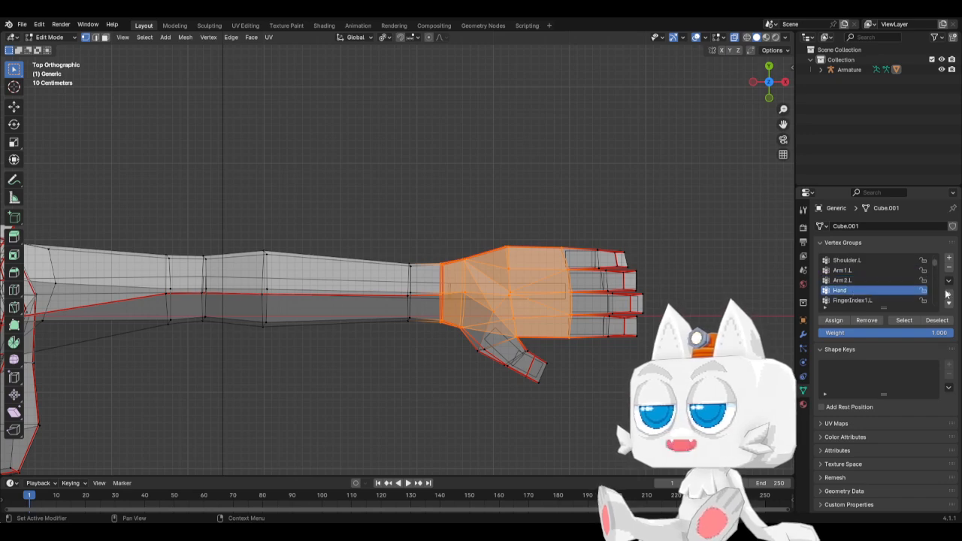
Step: Rename the armature's Hand bone to Hand.L
{"action": "key", "text": "Tab"}
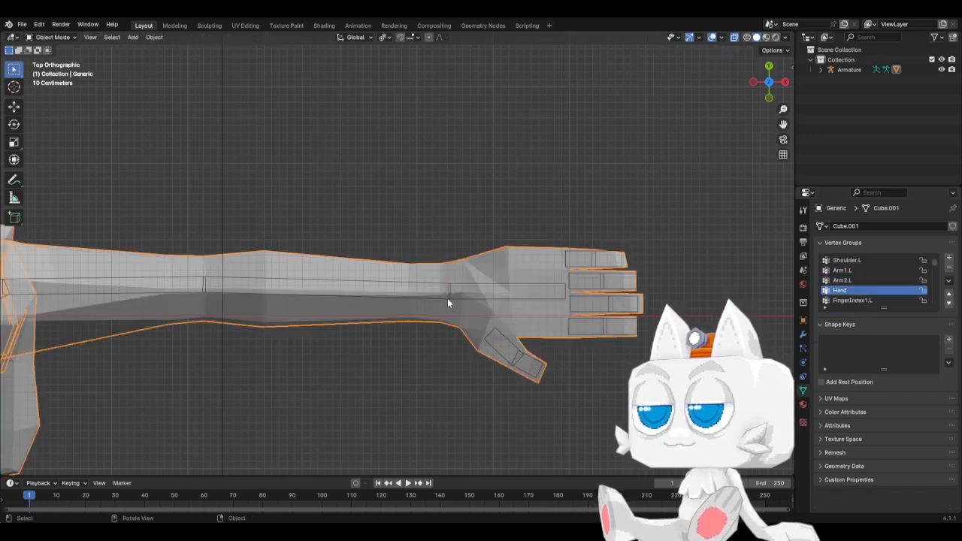
{"action": "left_click", "coordinate": [478, 297]}
{"action": "key", "text": "Tab"}
{"action": "left_click", "coordinate": [479, 298]}
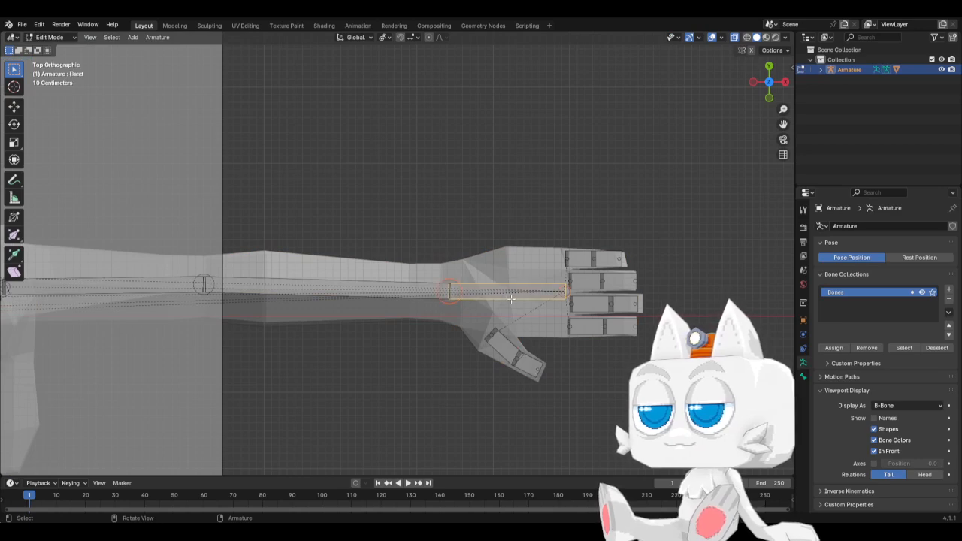
{"action": "left_click", "coordinate": [803, 377]}
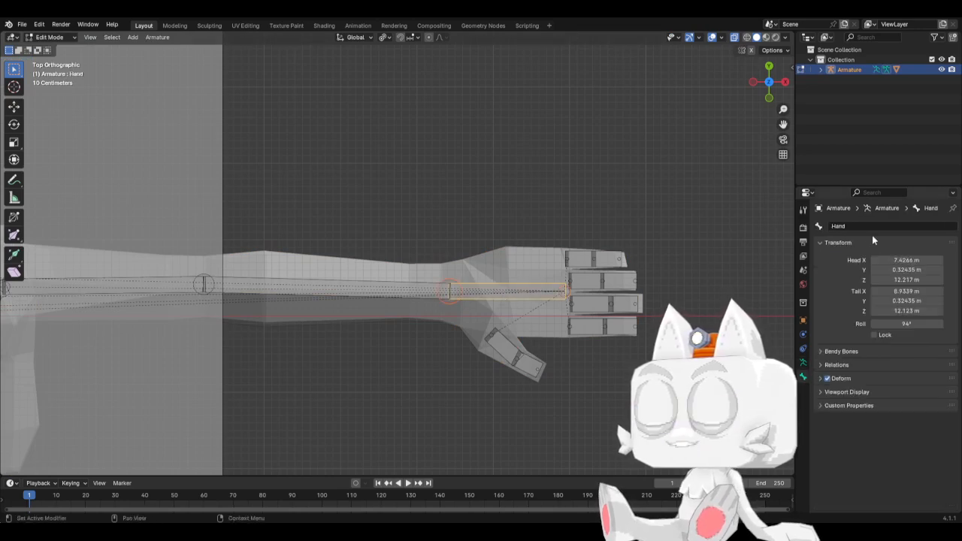
{"action": "left_click", "coordinate": [864, 226]}
{"action": "left_click", "coordinate": [865, 226]}
{"action": "type", "text": ".L"}
{"action": "key", "text": "Return"}
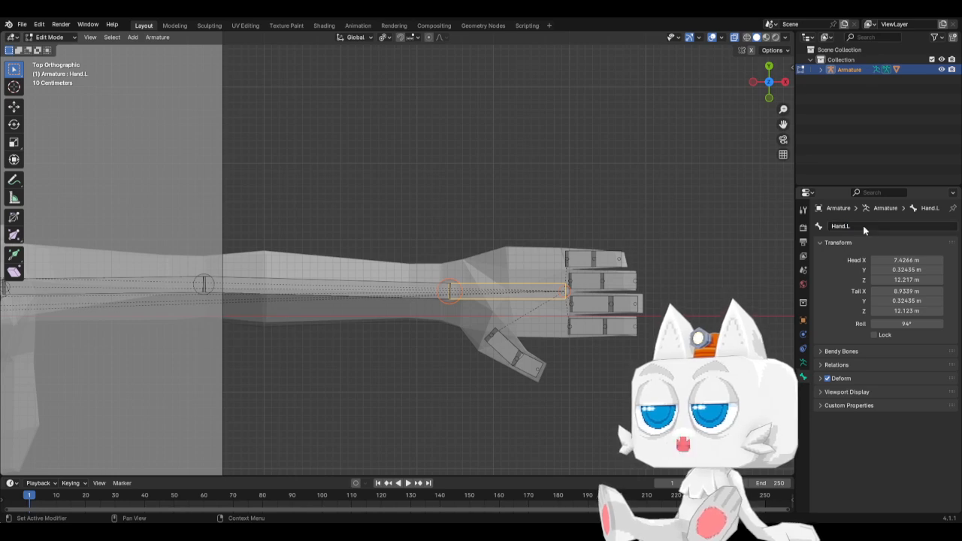
Step: Return to editing the body mesh and assign the selected palm vertices to the Hand.L vertex group
{"action": "key", "text": "Tab"}
{"action": "left_click", "coordinate": [523, 257]}
{"action": "key", "text": "Tab"}
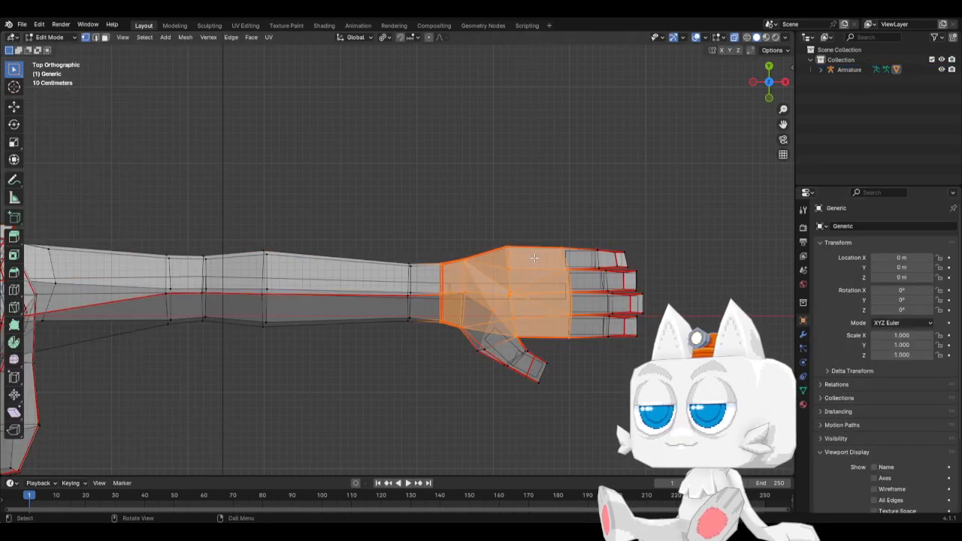
{"action": "left_click", "coordinate": [803, 389]}
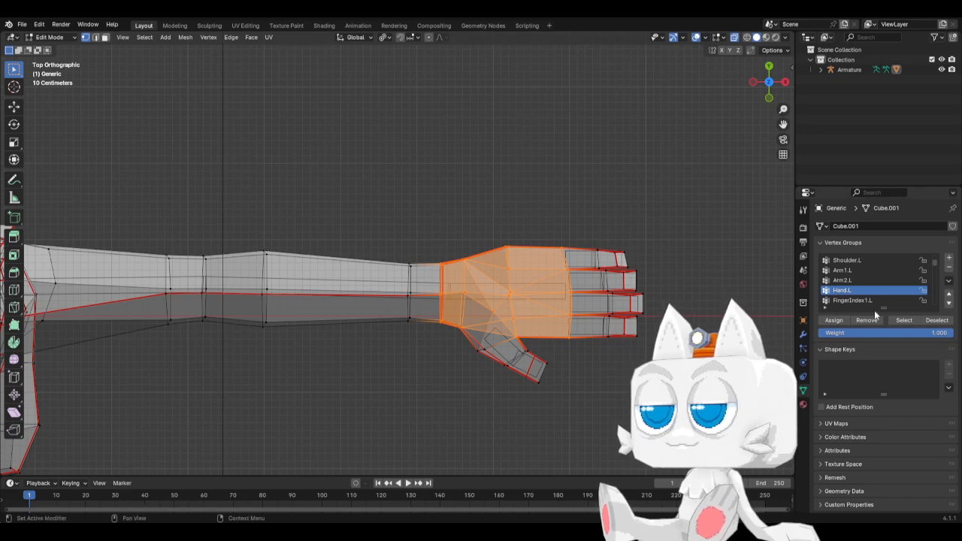
Step: Assign the edge loop at the index finger's middle joint to the FingerIndex1.L vertex group
{"action": "left_click", "coordinate": [852, 300]}
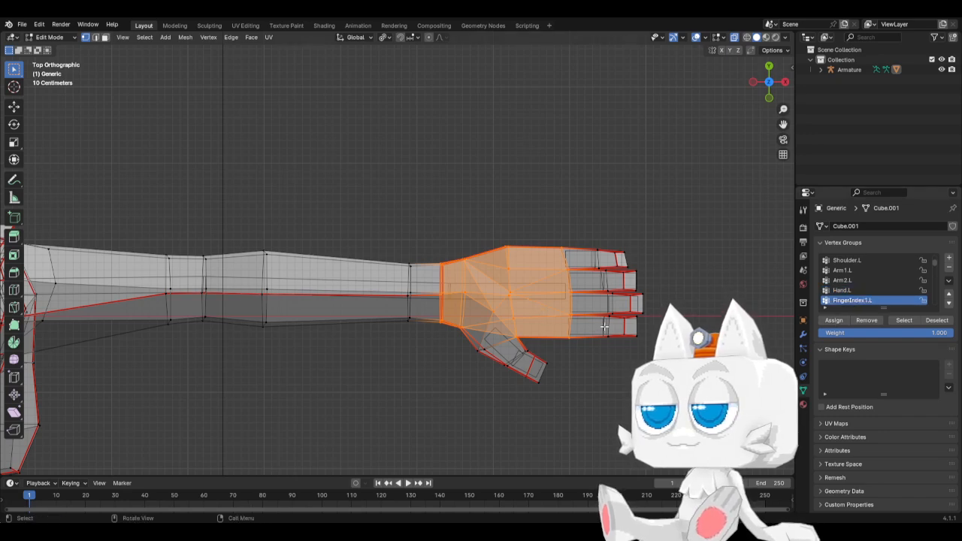
{"action": "scroll", "coordinate": [604, 327], "scroll_direction": "up", "scroll_amount": 2}
{"action": "middle_click_drag", "start_coordinate": [605, 329], "coordinate": [499, 317], "text": "shift"}
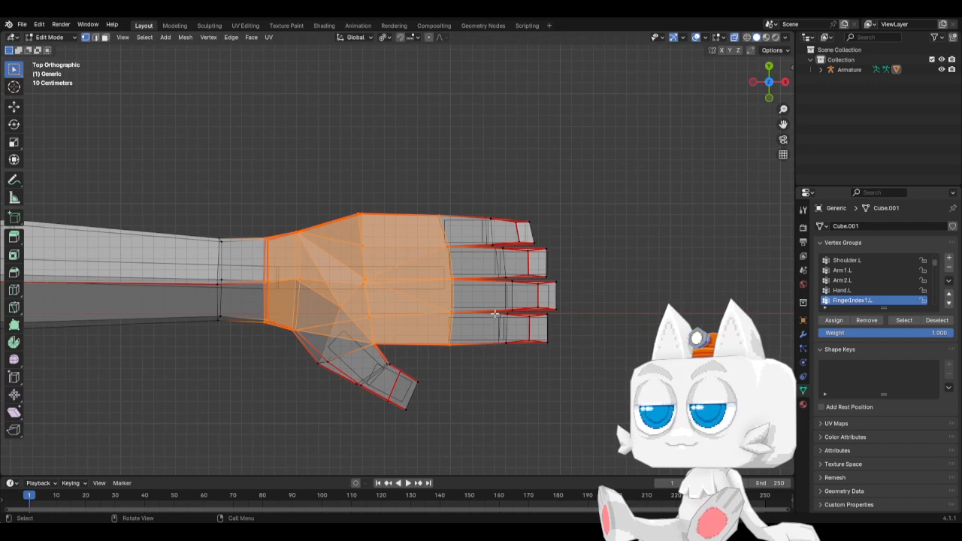
{"action": "left_click", "coordinate": [506, 336]}
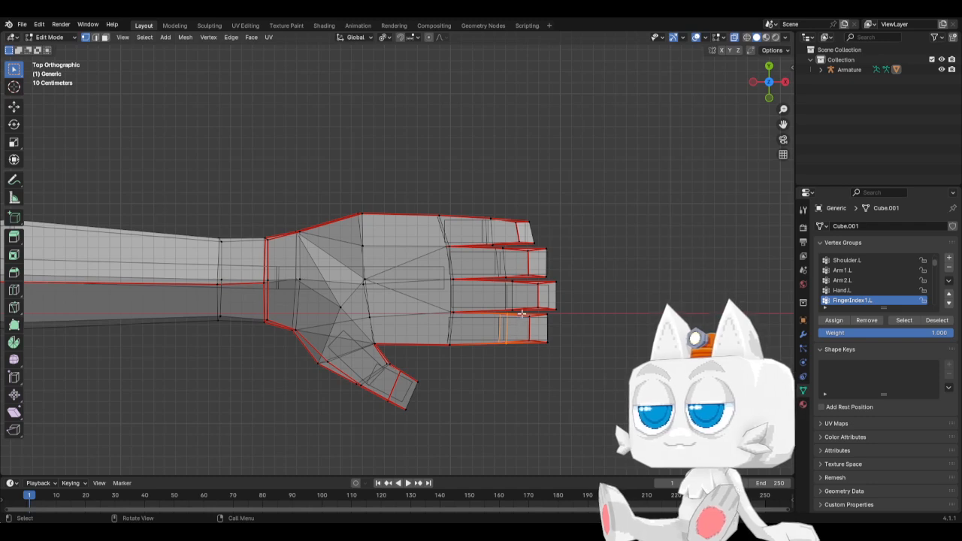
Step: Assign the index fingertip vertices to FingerIndex2.L and hide the finger's joint and tip vertices
{"action": "left_click", "coordinate": [551, 340], "text": "shift"}
{"action": "scroll", "coordinate": [864, 292], "scroll_direction": "down", "scroll_amount": 2}
{"action": "left_click", "coordinate": [857, 291]}
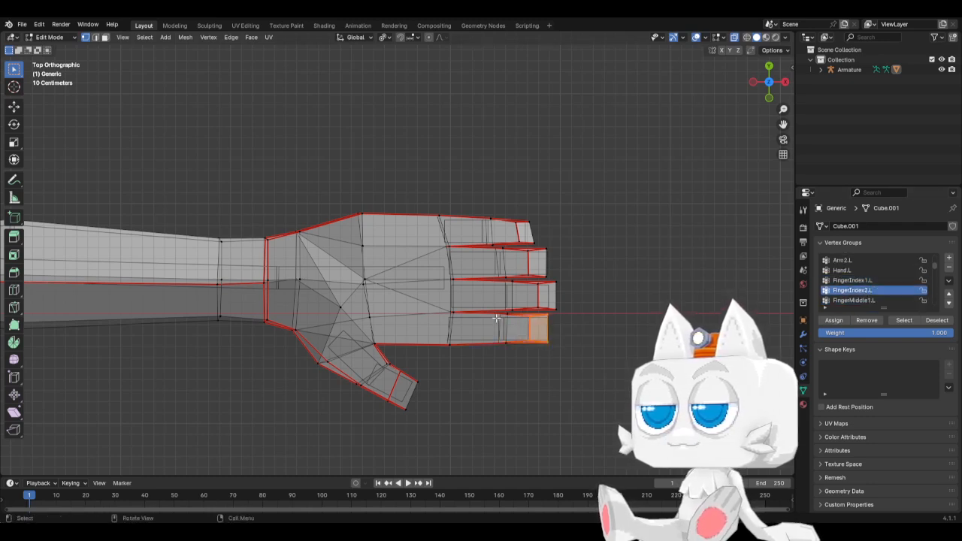
{"action": "left_click_drag", "start_coordinate": [490, 313], "coordinate": [573, 366]}
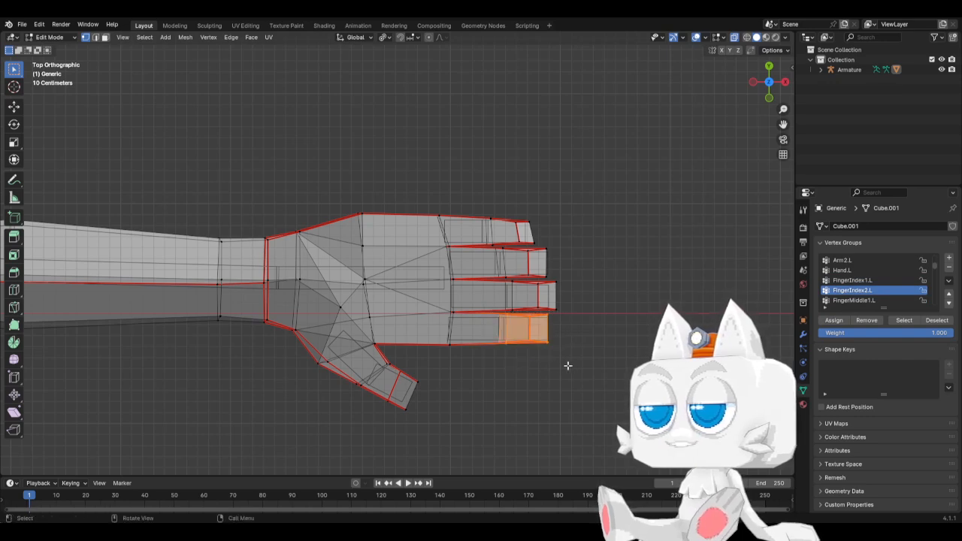
{"action": "key", "text": "h"}
Step: Assign the edge loop at the middle finger's joint to the FingerMiddle1.L vertex group
{"action": "scroll", "coordinate": [541, 306], "scroll_direction": "up", "scroll_amount": 2}
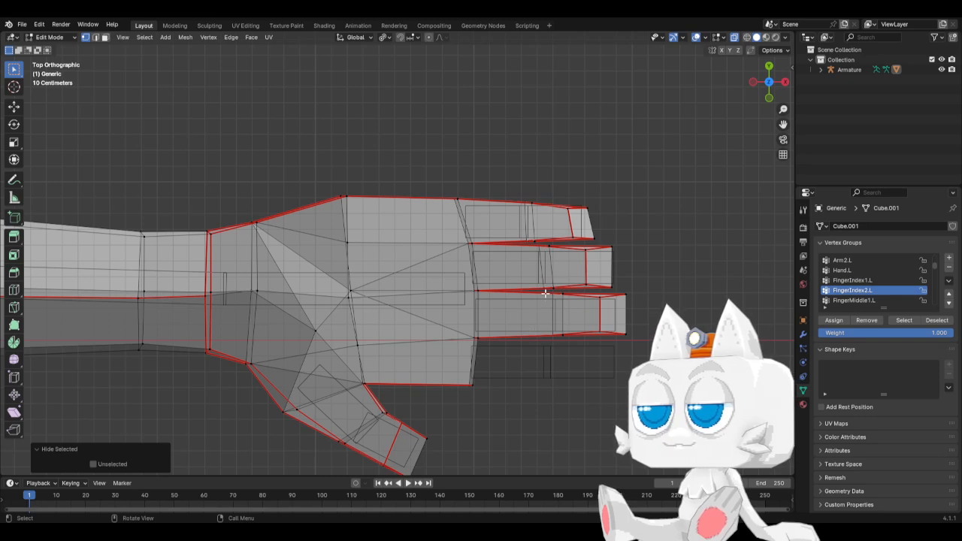
{"action": "key", "text": "ctrl+z"}
{"action": "scroll", "coordinate": [872, 284], "scroll_direction": "down", "scroll_amount": 1}
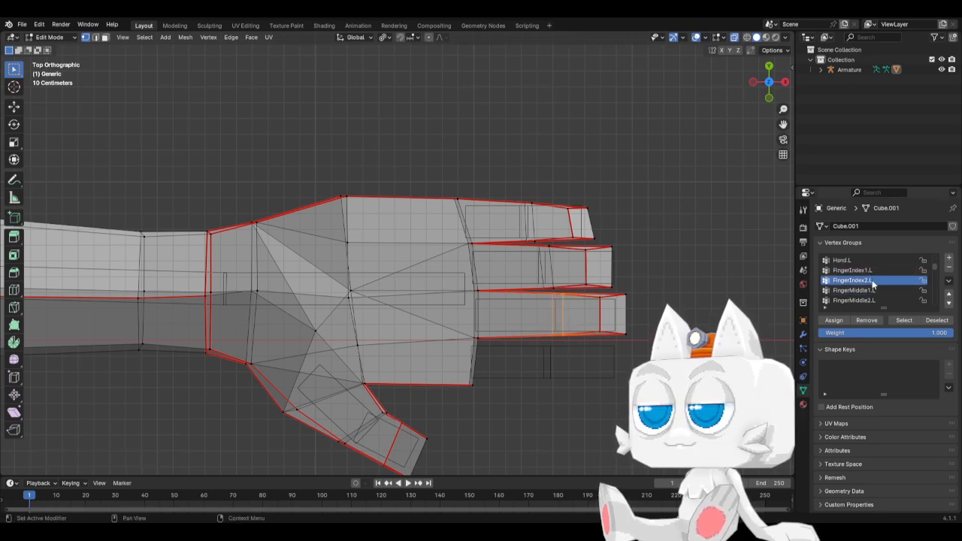
{"action": "left_click", "coordinate": [866, 292]}
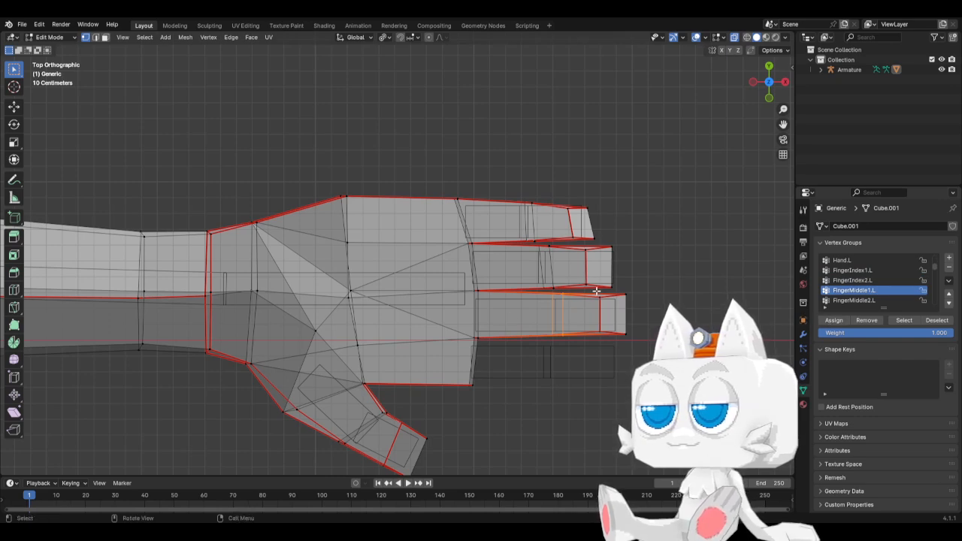
Step: Assign the middle fingertip vertices to FingerMiddle2.L and hide that finger's joint and tip vertices
{"action": "left_click", "coordinate": [610, 314]}
{"action": "left_click", "coordinate": [853, 300]}
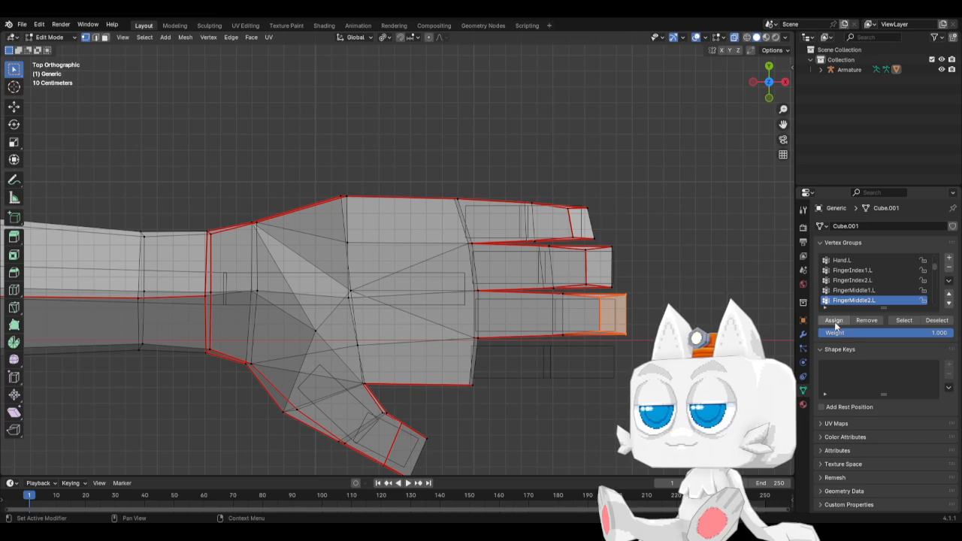
{"action": "left_click", "coordinate": [835, 322]}
{"action": "left_click_drag", "start_coordinate": [546, 293], "coordinate": [630, 353]}
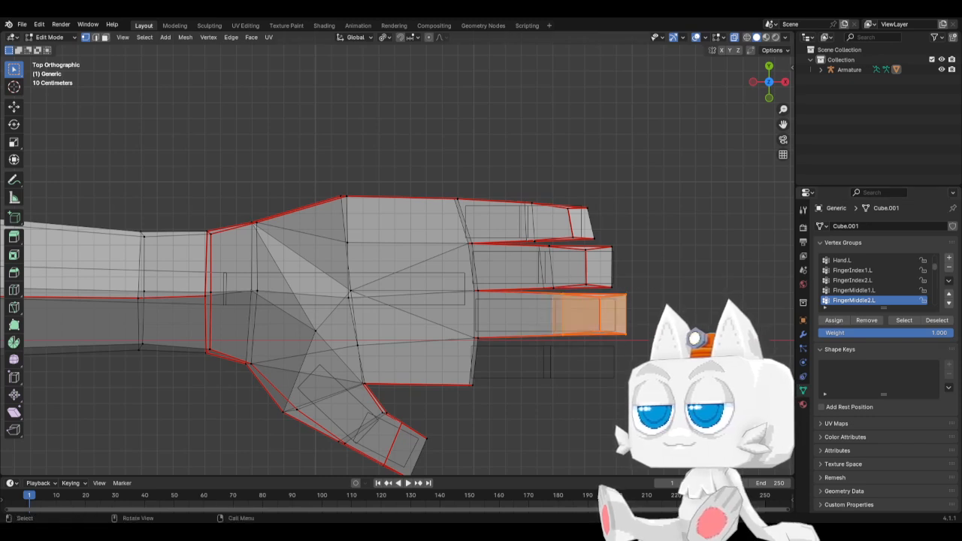
{"action": "key", "text": "h"}
Step: Assign the edge loop at the ring finger's joint to the FingerRing1.L vertex group
{"action": "left_click_drag", "start_coordinate": [530, 244], "coordinate": [560, 302]}
{"action": "scroll", "coordinate": [875, 298], "scroll_direction": "down", "scroll_amount": 2}
{"action": "left_click", "coordinate": [851, 291]}
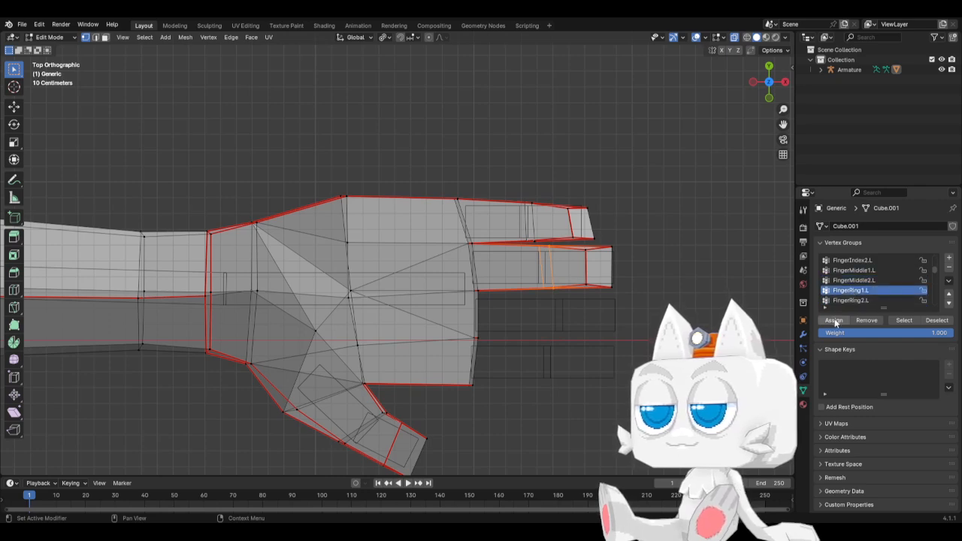
{"action": "left_click", "coordinate": [835, 321]}
Step: Assign the ring fingertip vertices to FingerRing2.L and hide that finger's joint and tip vertices
{"action": "left_click_drag", "start_coordinate": [581, 246], "coordinate": [615, 290]}
{"action": "left_click", "coordinate": [852, 300]}
{"action": "left_click", "coordinate": [835, 321]}
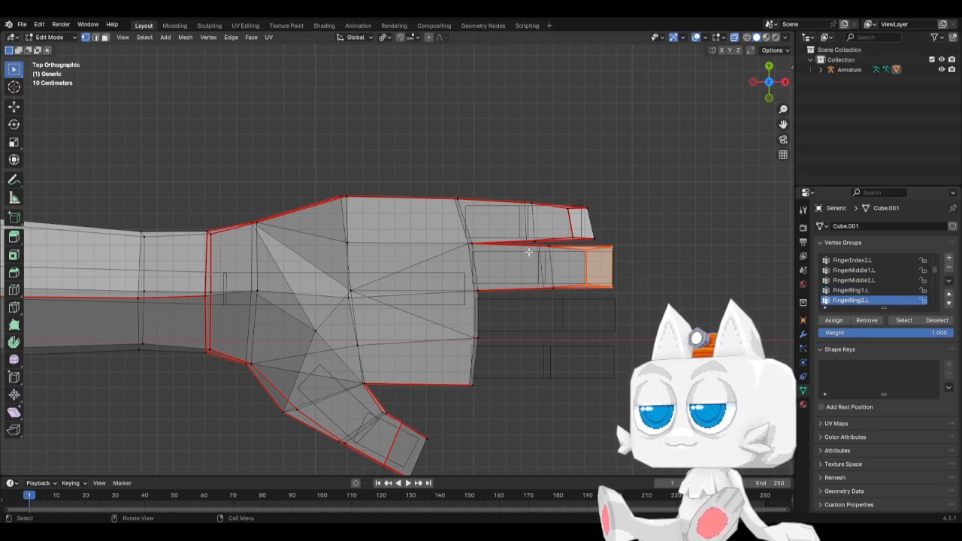
{"action": "left_click_drag", "start_coordinate": [529, 244], "coordinate": [660, 301]}
{"action": "key", "text": "h"}
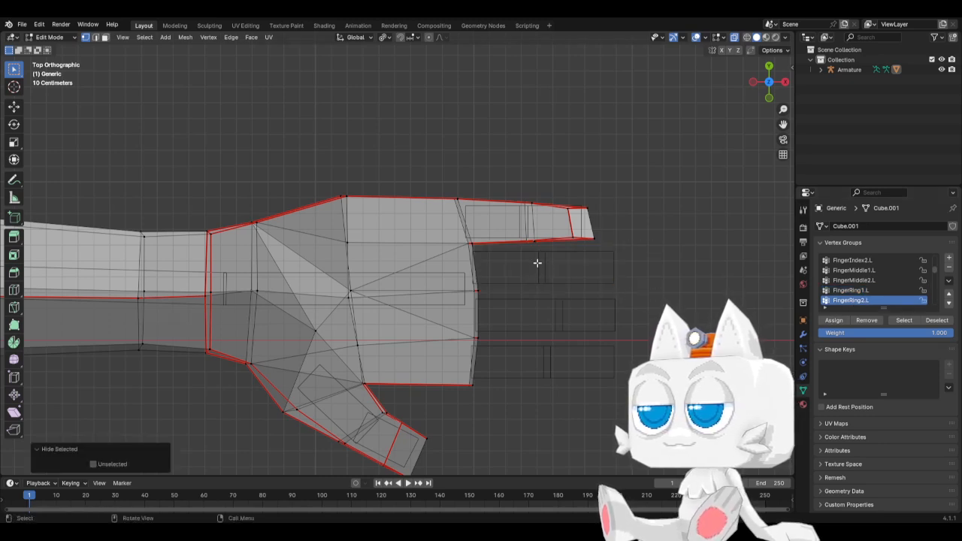
Step: Assign the edge loop at the pinkie's joint to the FingerPinkie1.L vertex group
{"action": "scroll", "coordinate": [857, 300], "scroll_direction": "down", "scroll_amount": 3}
{"action": "left_click", "coordinate": [848, 282]}
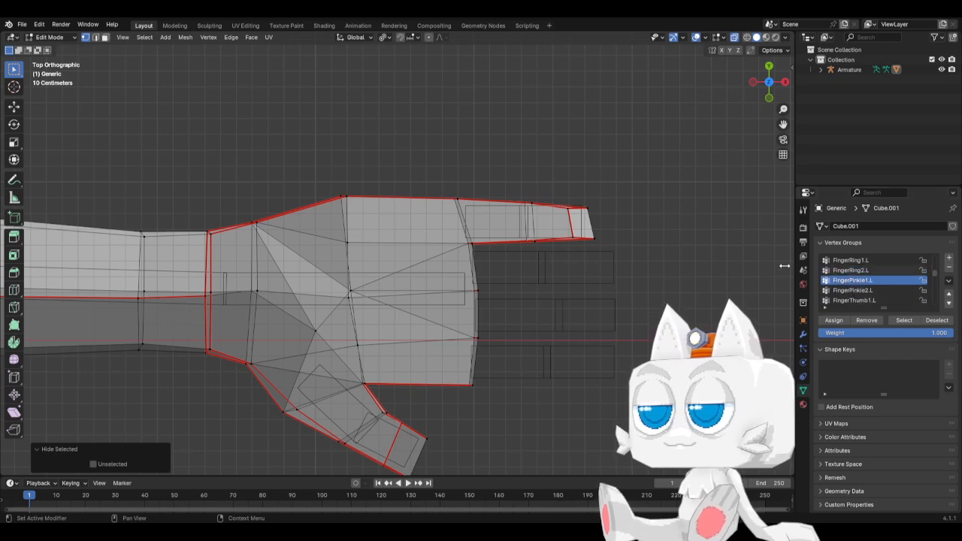
{"action": "left_click_drag", "start_coordinate": [490, 193], "coordinate": [553, 256]}
{"action": "left_click", "coordinate": [829, 323]}
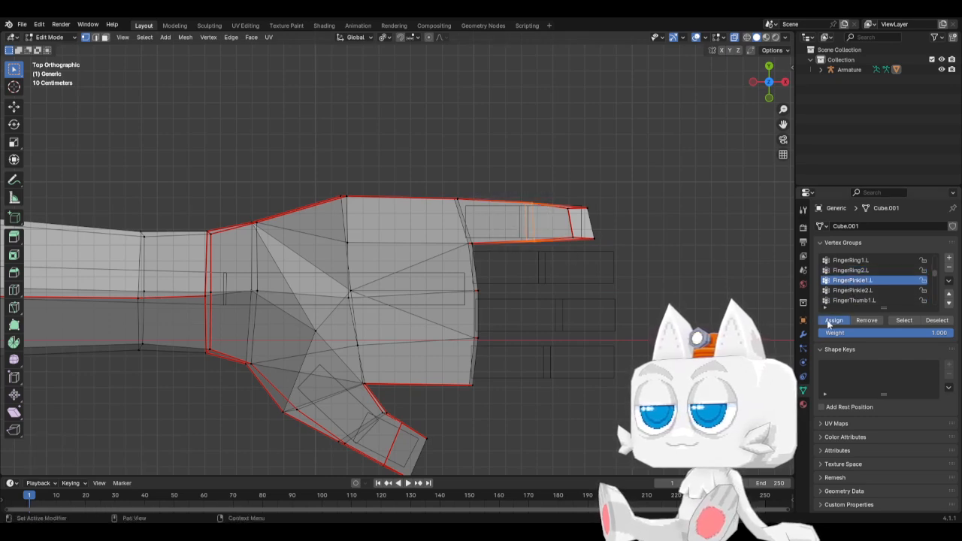
Step: Assign the pinkie fingertip vertices to the FingerPinkie2.L vertex group
{"action": "left_click_drag", "start_coordinate": [559, 197], "coordinate": [622, 258]}
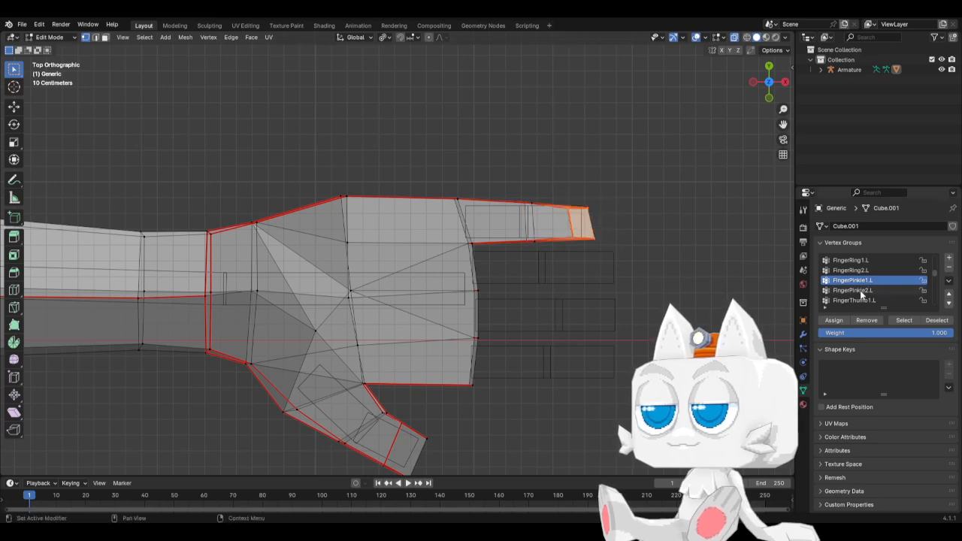
{"action": "left_click", "coordinate": [862, 291]}
{"action": "left_click", "coordinate": [833, 325]}
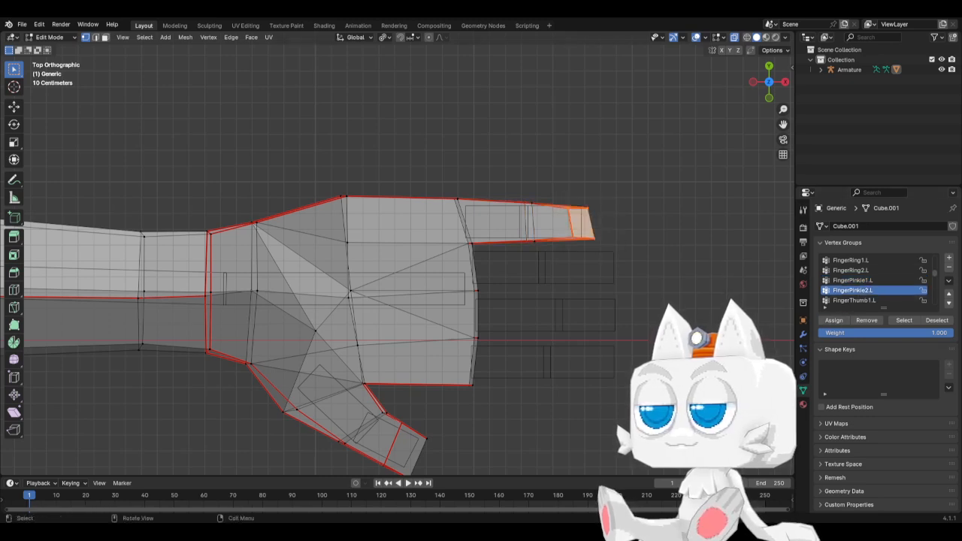
Step: Assign the thumb's joint vertices and the outer vertices at its base to the FingerThumb1.L vertex group
{"action": "left_click", "coordinate": [546, 397]}
{"action": "middle_click_drag", "start_coordinate": [400, 404], "coordinate": [553, 341], "text": "shift"}
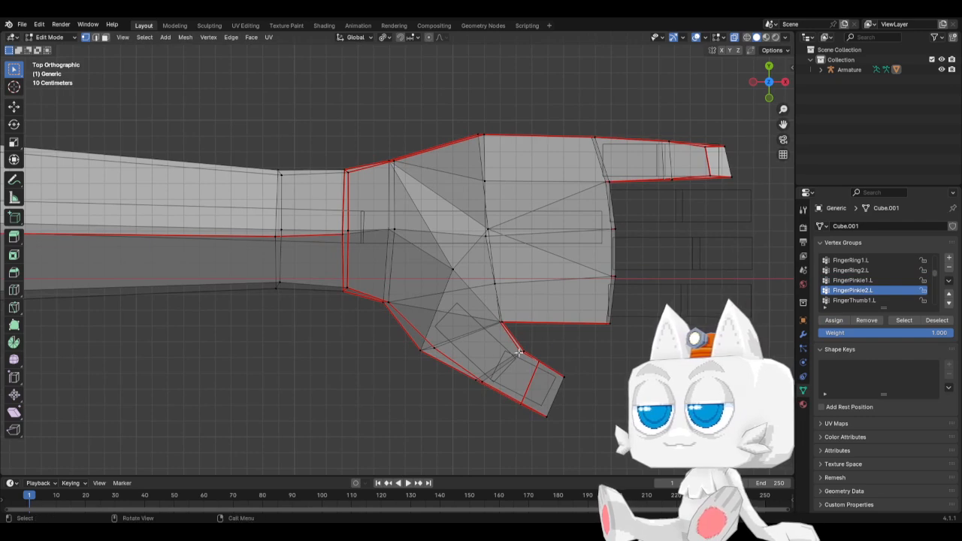
{"action": "left_click", "coordinate": [459, 366]}
{"action": "left_click", "coordinate": [519, 352], "text": "shift"}
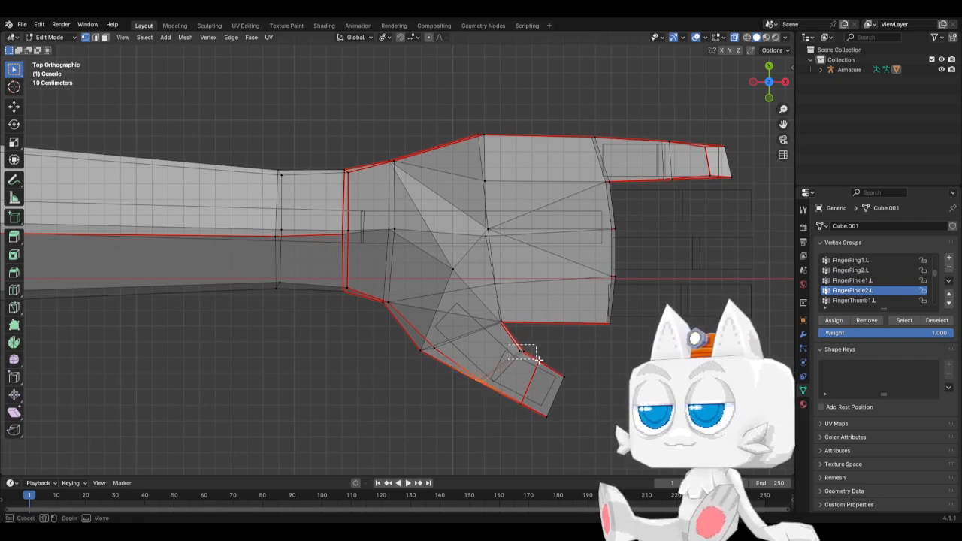
{"action": "left_click_drag", "start_coordinate": [392, 340], "coordinate": [458, 366], "text": "shift"}
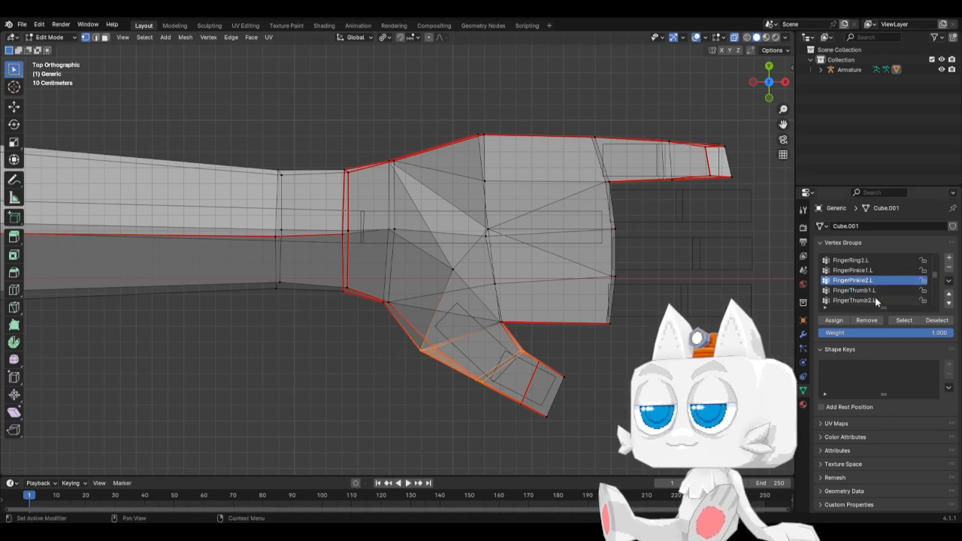
{"action": "left_click", "coordinate": [861, 299]}
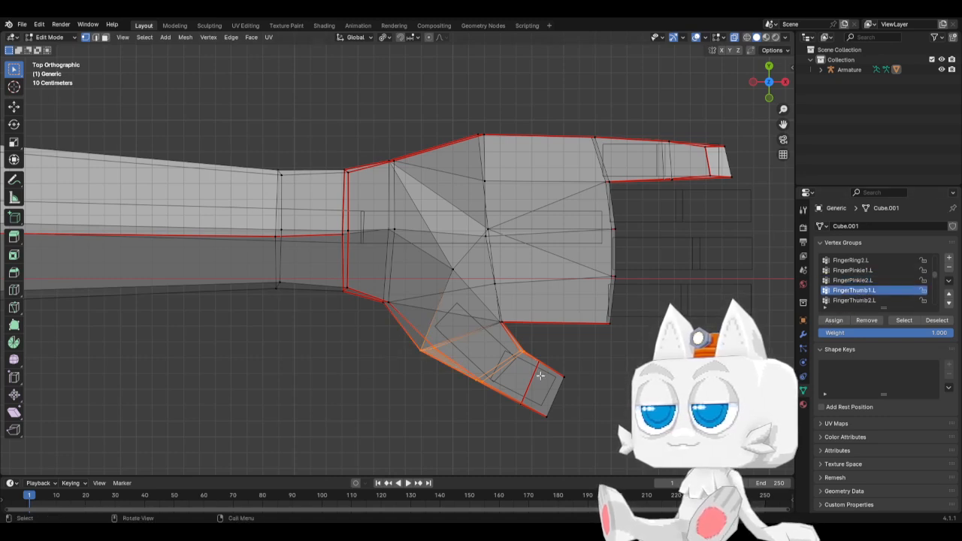
Step: Assign the thumb tip vertices to the FingerThumb2.L vertex group
{"action": "left_click_drag", "start_coordinate": [529, 359], "coordinate": [623, 418]}
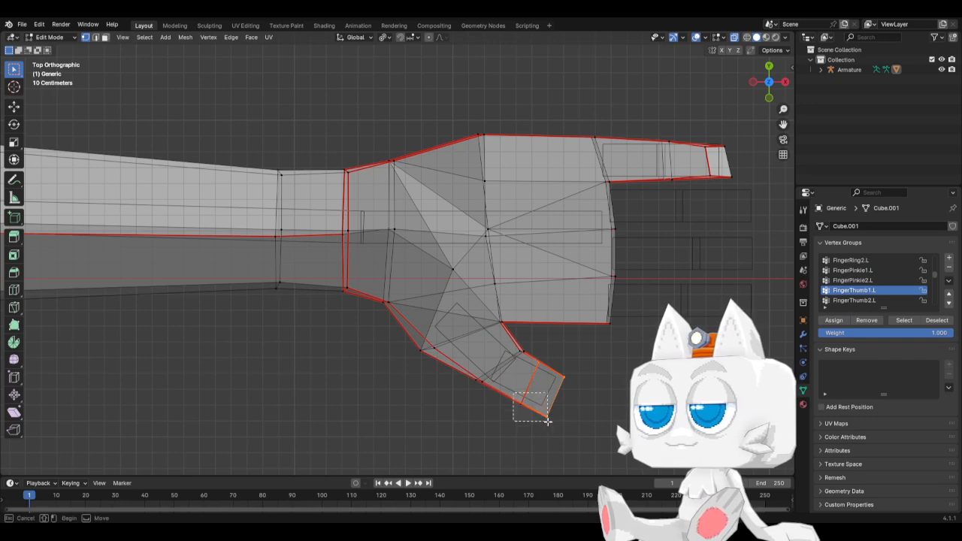
{"action": "left_click", "coordinate": [861, 300]}
{"action": "left_click", "coordinate": [833, 320]}
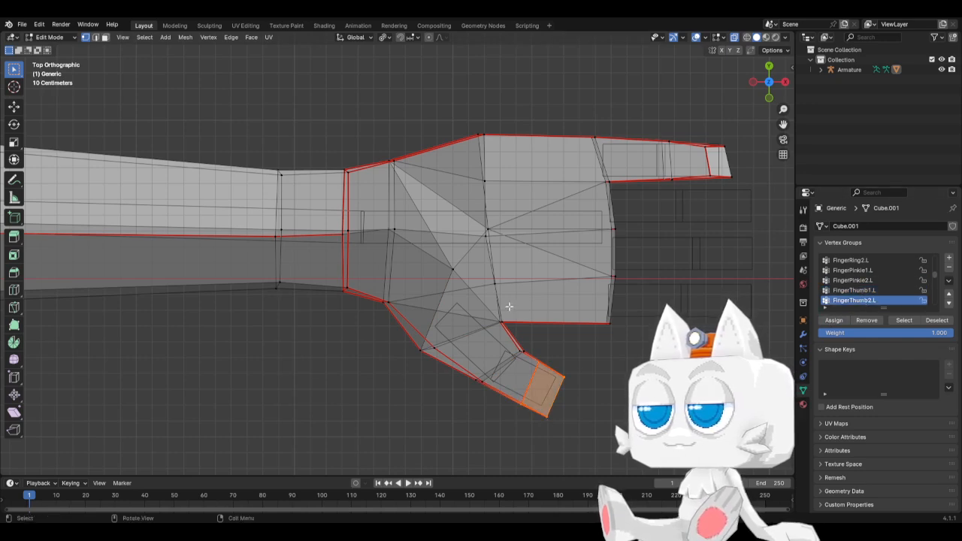
Step: Reveal the hidden finger geometry and bring the neck into the front view
{"action": "key", "text": "alt+h"}
{"action": "scroll", "coordinate": [519, 315], "scroll_direction": "down", "scroll_amount": 5}
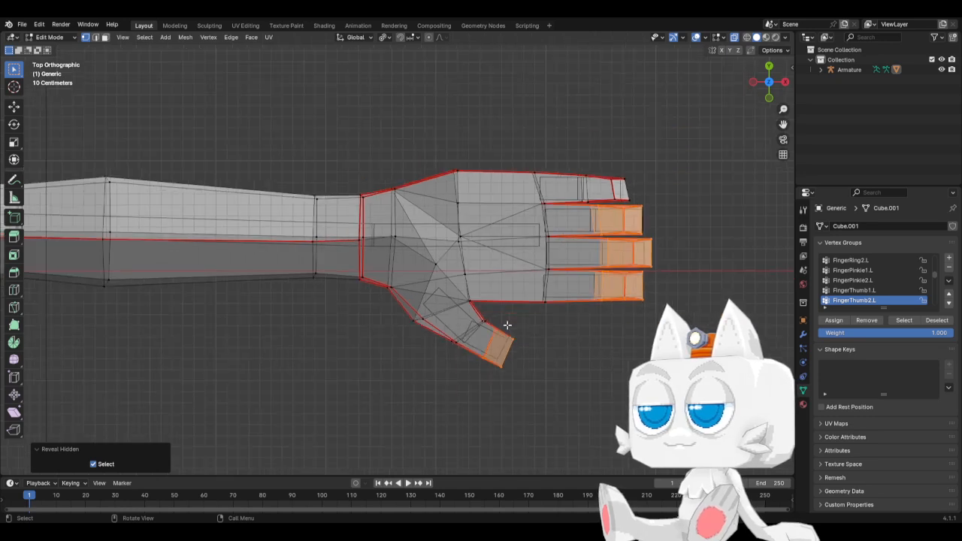
{"action": "key", "text": "KP_1"}
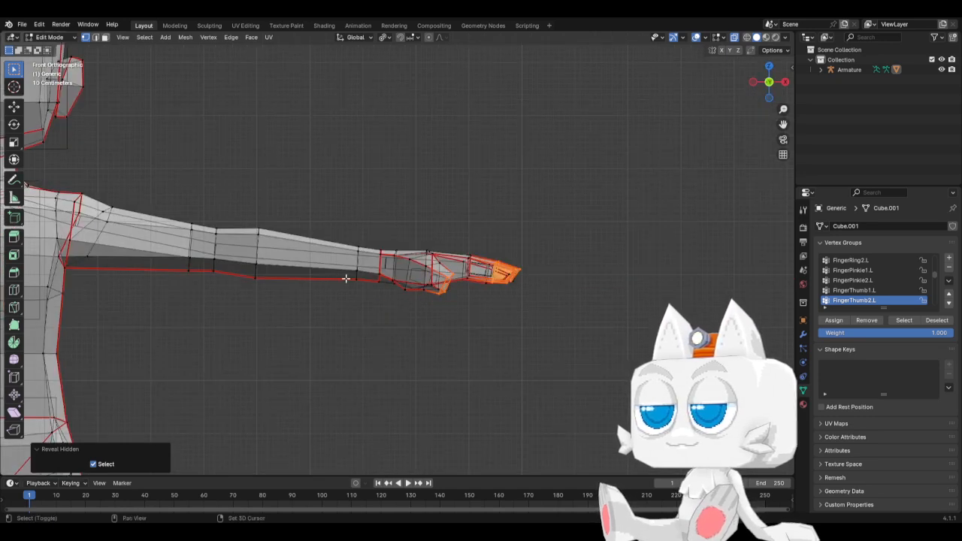
{"action": "middle_click_drag", "start_coordinate": [344, 277], "coordinate": [667, 263], "text": "shift"}
{"action": "scroll", "coordinate": [897, 286], "scroll_direction": "down", "scroll_amount": 2}
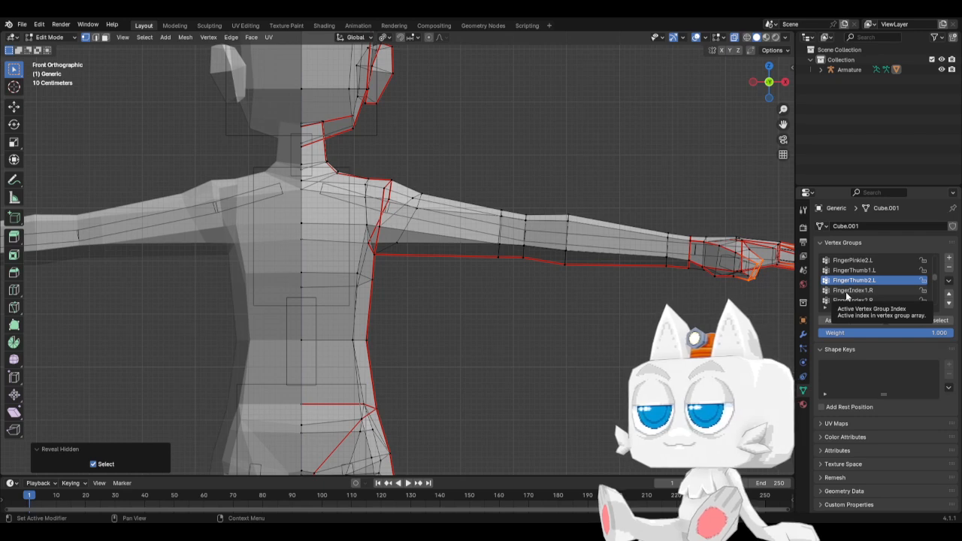
Step: Temporarily hide the head and assign the neck vertices to the Neck vertex group
{"action": "scroll", "coordinate": [848, 297], "scroll_direction": "down", "scroll_amount": 2}
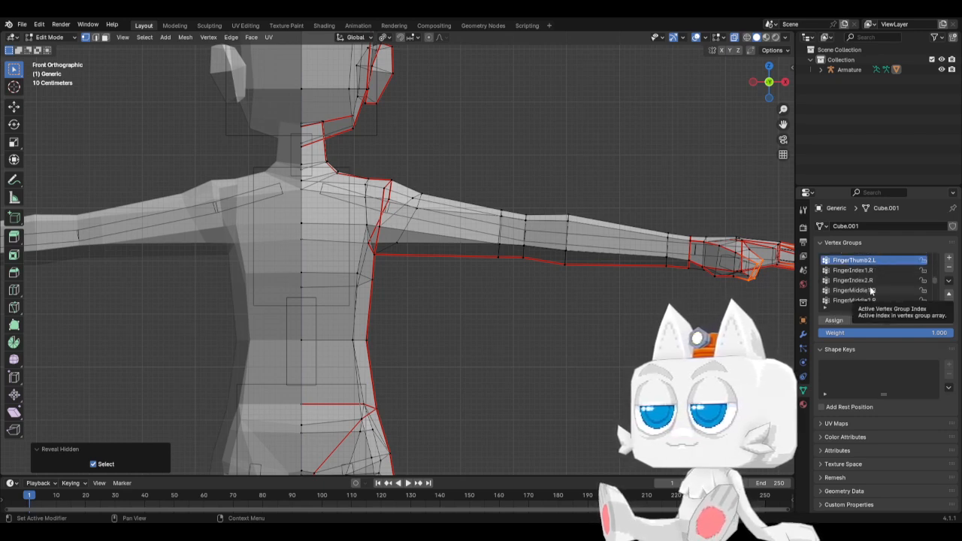
{"action": "scroll", "coordinate": [870, 290], "scroll_direction": "down", "scroll_amount": 6}
{"action": "scroll", "coordinate": [879, 292], "scroll_direction": "down", "scroll_amount": 2}
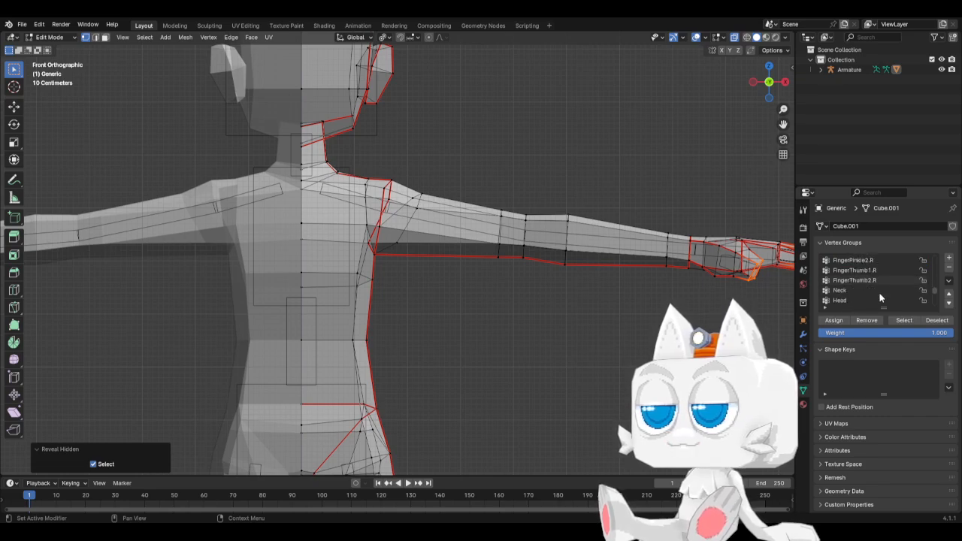
{"action": "left_click", "coordinate": [843, 291]}
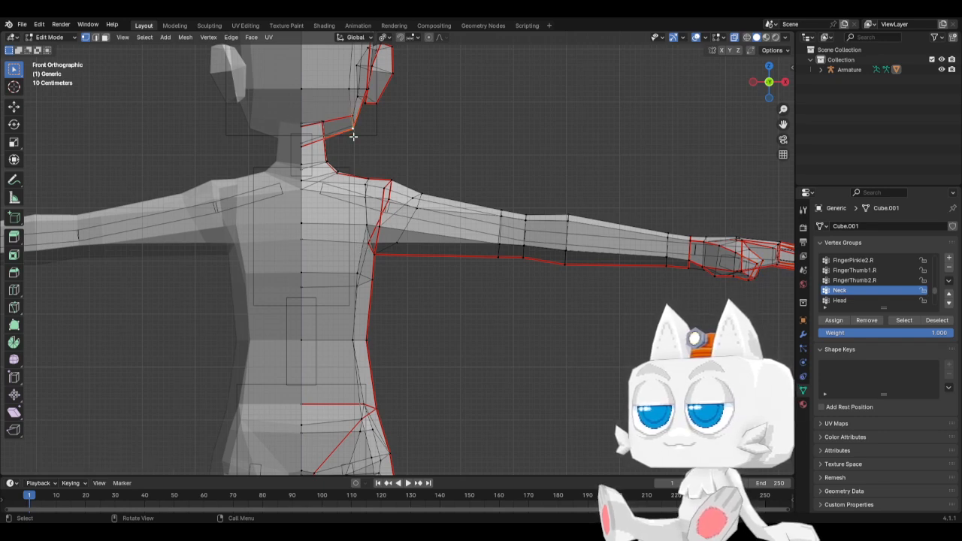
{"action": "key", "text": "l"}
{"action": "key", "text": "h"}
{"action": "left_click_drag", "start_coordinate": [275, 96], "coordinate": [344, 146]}
{"action": "key", "text": "c"}
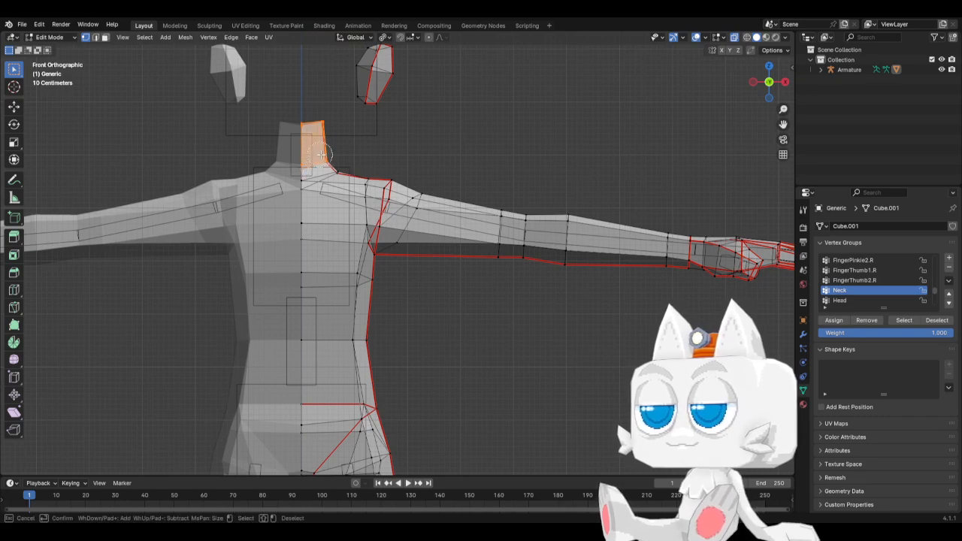
{"action": "key", "text": "Escape"}
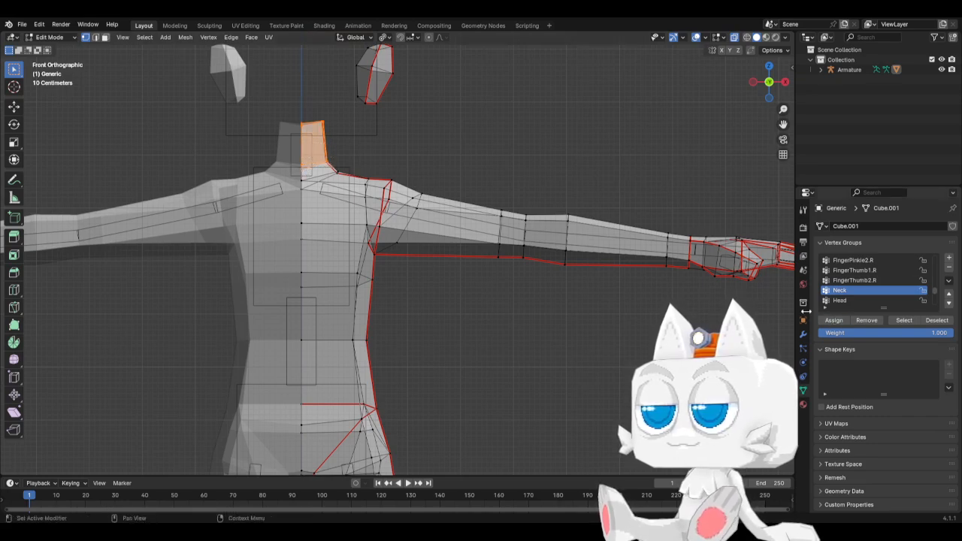
Step: Reveal the hidden head and assign all linked head and ear geometry to the Head vertex group
{"action": "key", "text": "alt+h"}
{"action": "left_click", "coordinate": [351, 126]}
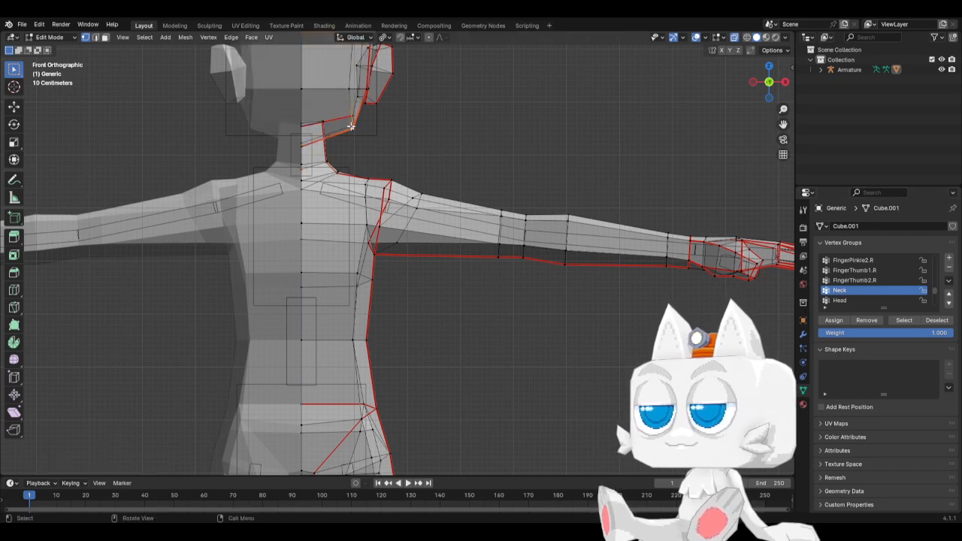
{"action": "key", "text": "ctrl+l"}
{"action": "left_click", "coordinate": [368, 101], "text": "shift"}
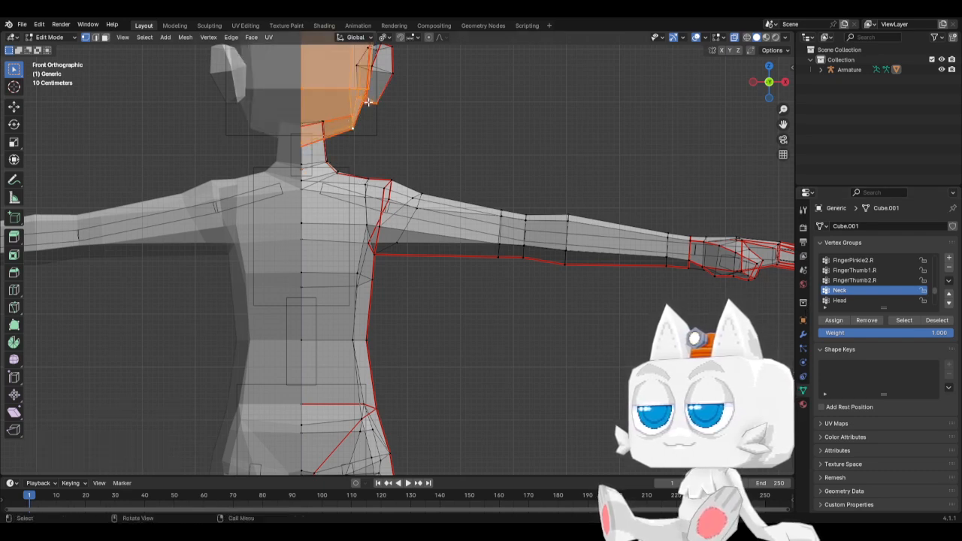
{"action": "key", "text": "ctrl+l"}
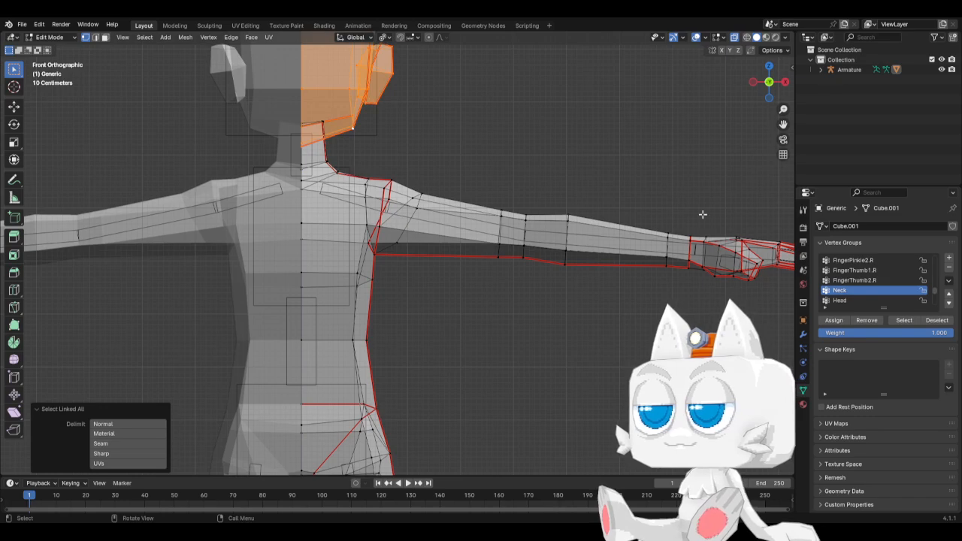
{"action": "left_click", "coordinate": [845, 302]}
{"action": "left_click", "coordinate": [834, 320]}
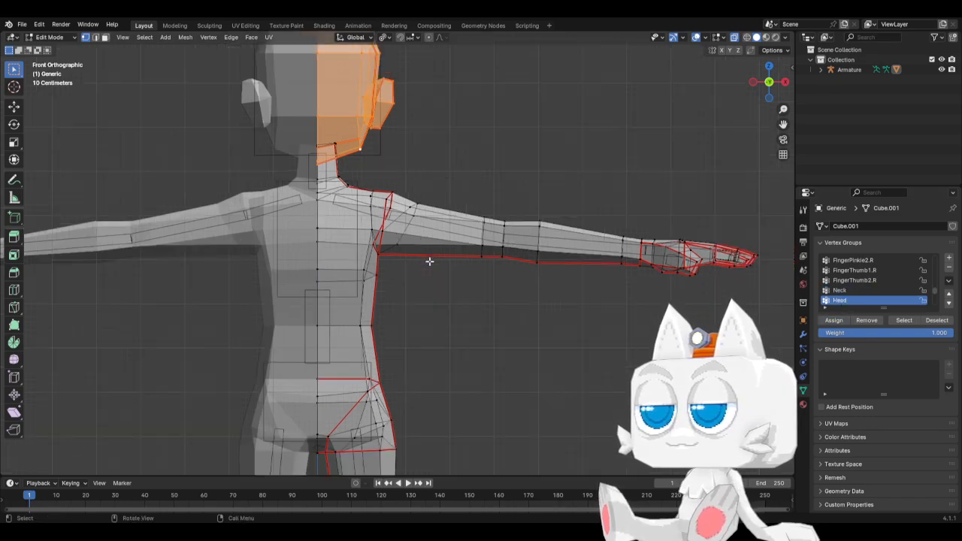
Step: Assign the edge loop just above the knee to the Leg1.L vertex group
{"action": "scroll", "coordinate": [429, 258], "scroll_direction": "down", "scroll_amount": 1}
{"action": "scroll", "coordinate": [865, 293], "scroll_direction": "down", "scroll_amount": 2}
{"action": "scroll", "coordinate": [853, 295], "scroll_direction": "down", "scroll_amount": 5}
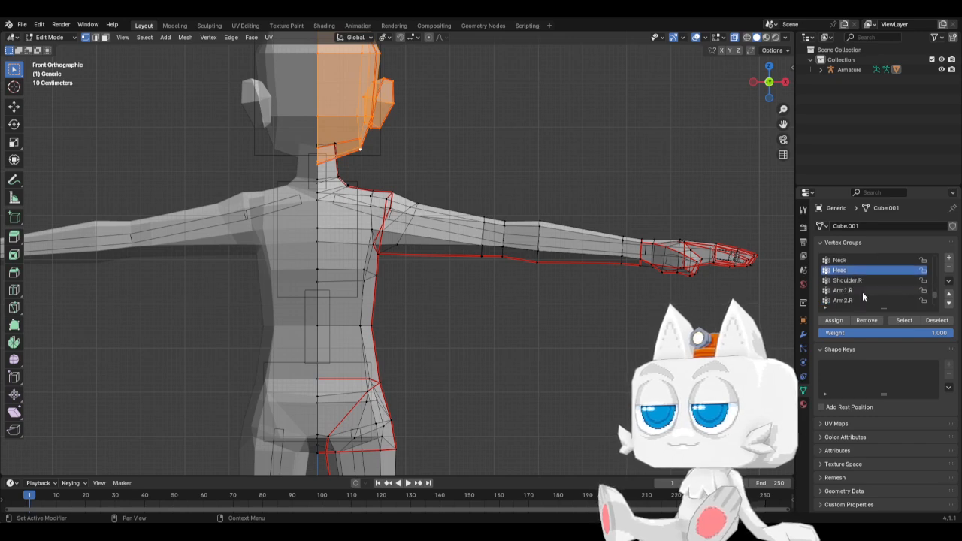
{"action": "left_click", "coordinate": [863, 274]}
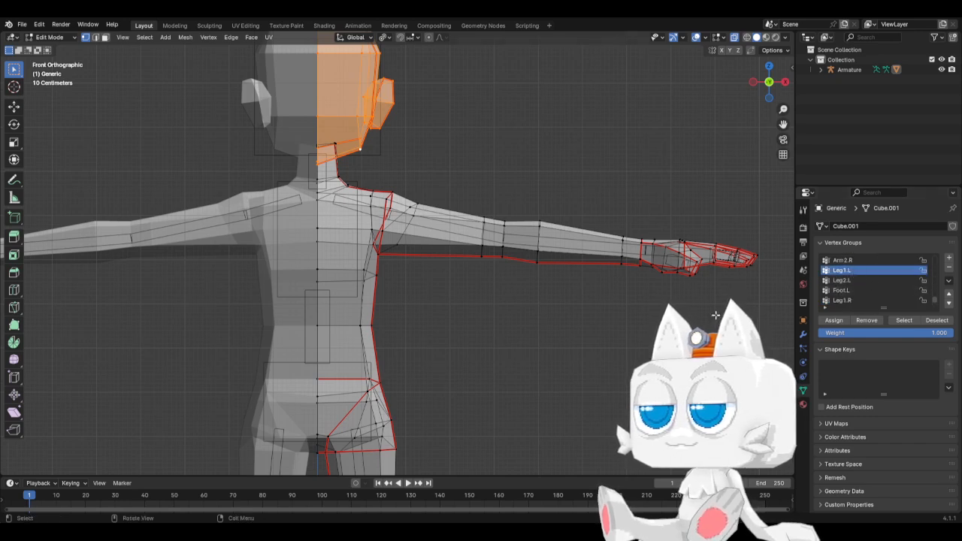
{"action": "middle_click_drag", "start_coordinate": [366, 459], "coordinate": [410, 259], "text": "shift"}
{"action": "left_click_drag", "start_coordinate": [354, 329], "coordinate": [468, 379]}
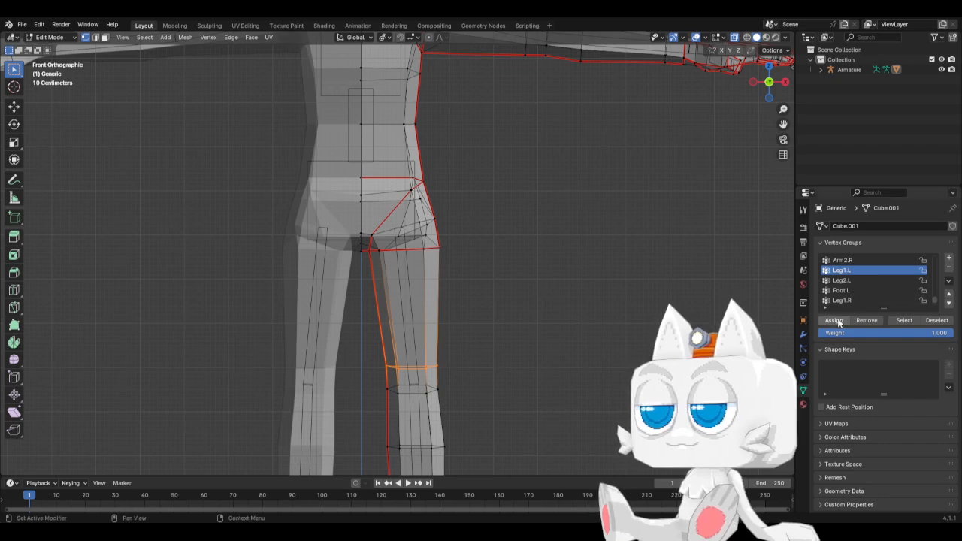
{"action": "left_click", "coordinate": [835, 321]}
{"action": "left_click", "coordinate": [364, 366]}
{"action": "left_click_drag", "start_coordinate": [354, 351], "coordinate": [475, 383]}
{"action": "left_click", "coordinate": [835, 321]}
Step: Assign the lower-leg vertices from just below the knee to the ankle to the Leg2.L vertex group
{"action": "scroll", "coordinate": [381, 372], "scroll_direction": "down", "scroll_amount": 2}
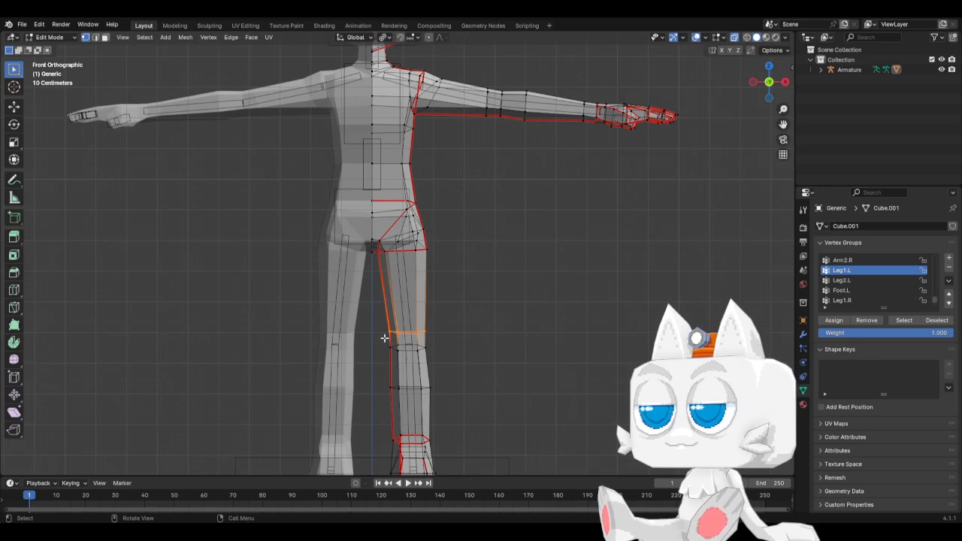
{"action": "left_click_drag", "start_coordinate": [384, 338], "coordinate": [459, 445]}
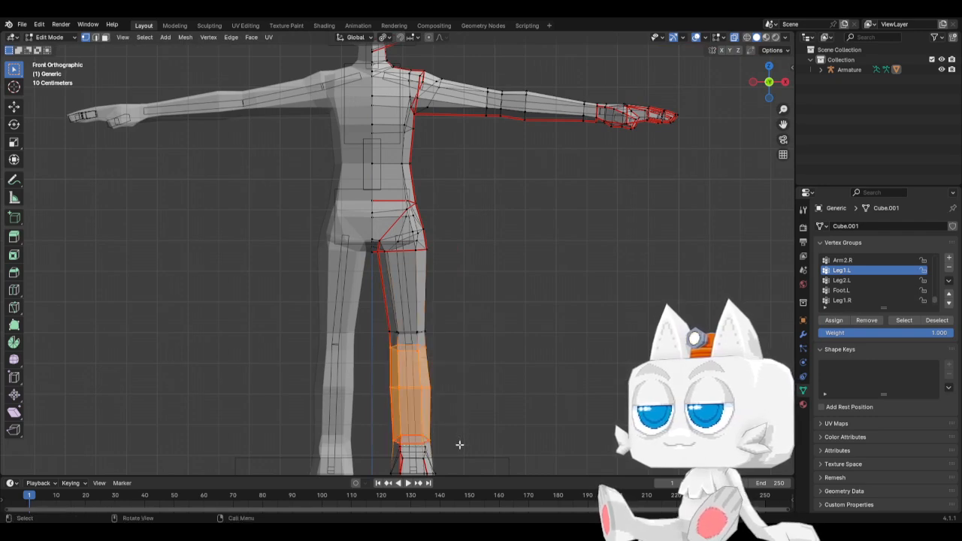
{"action": "key", "text": "KP_3"}
{"action": "middle_click_drag", "start_coordinate": [458, 445], "coordinate": [451, 333], "text": "shift"}
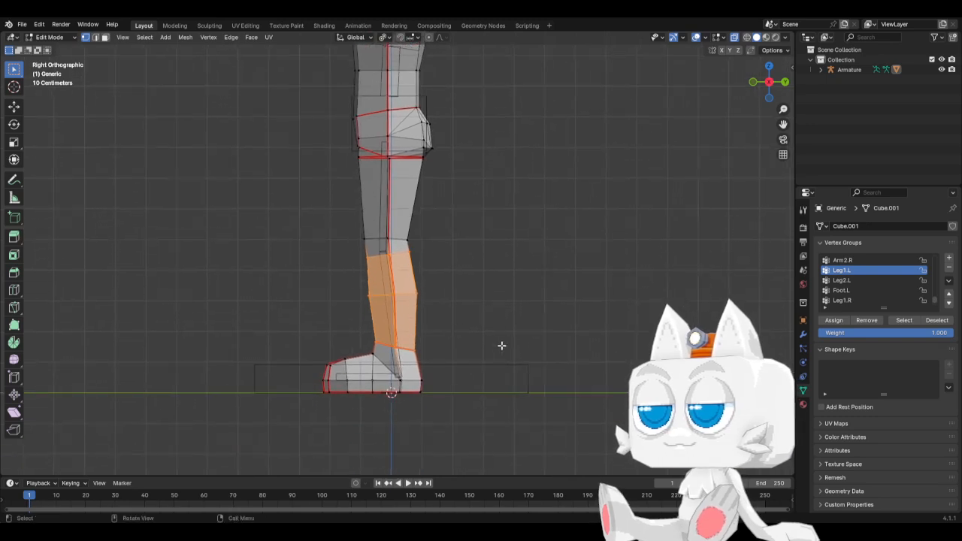
{"action": "left_click", "coordinate": [842, 280]}
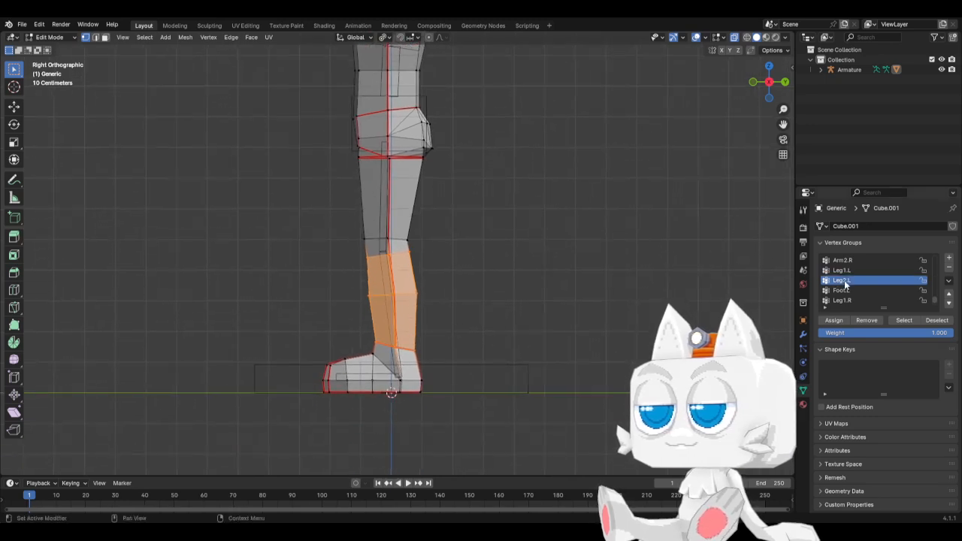
{"action": "left_click", "coordinate": [834, 320]}
Step: Assign the foot vertices below the ankle to the Foot.L vertex group
{"action": "left_click_drag", "start_coordinate": [303, 354], "coordinate": [480, 415]}
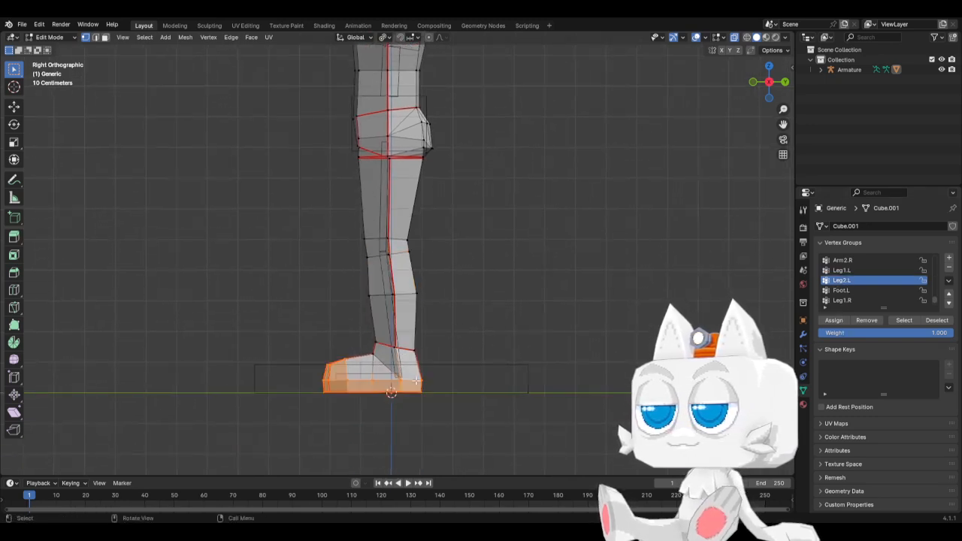
{"action": "left_click", "coordinate": [843, 291]}
{"action": "left_click", "coordinate": [836, 321]}
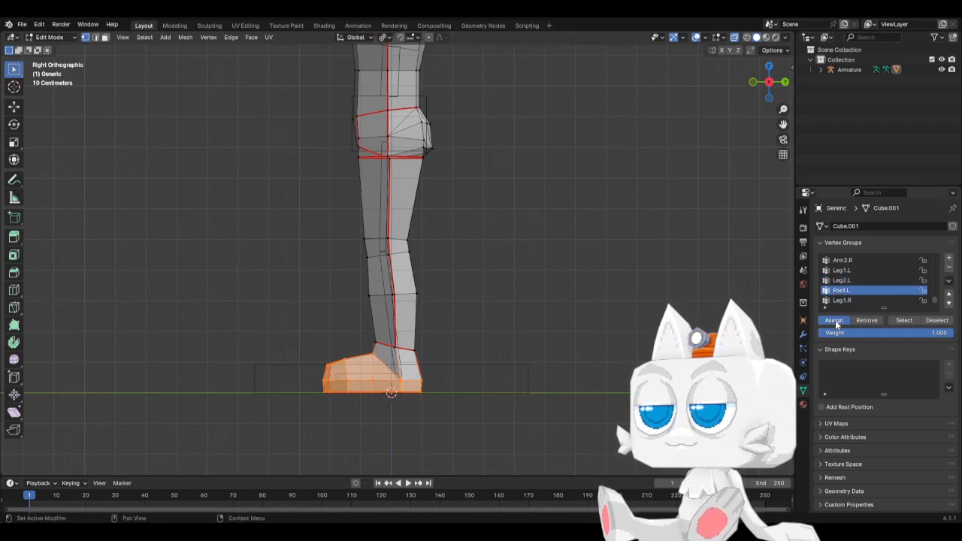
Step: Return the mesh to Object Mode and save the file
{"action": "key", "text": "Tab"}
{"action": "key", "text": "KP_1"}
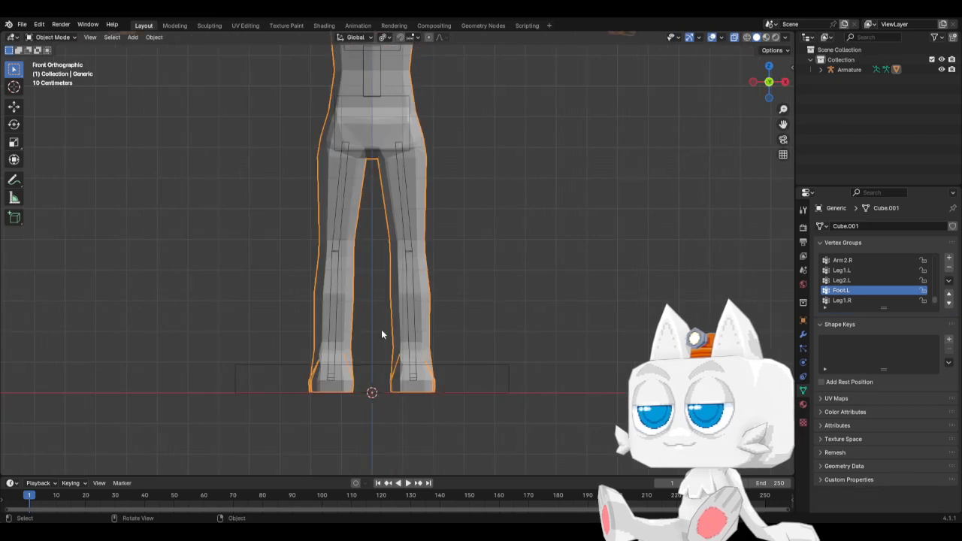
{"action": "scroll", "coordinate": [477, 296], "scroll_direction": "down", "scroll_amount": 1}
{"action": "key", "text": "ctrl+s"}
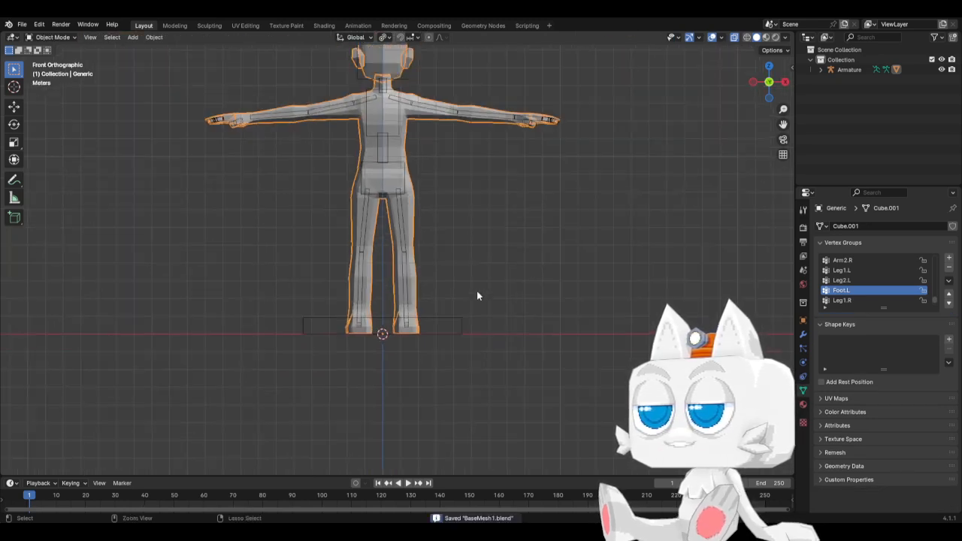
Step: Turn off X-ray display and put the armature into Pose Mode
{"action": "key", "text": "alt+z"}
{"action": "left_click", "coordinate": [404, 274]}
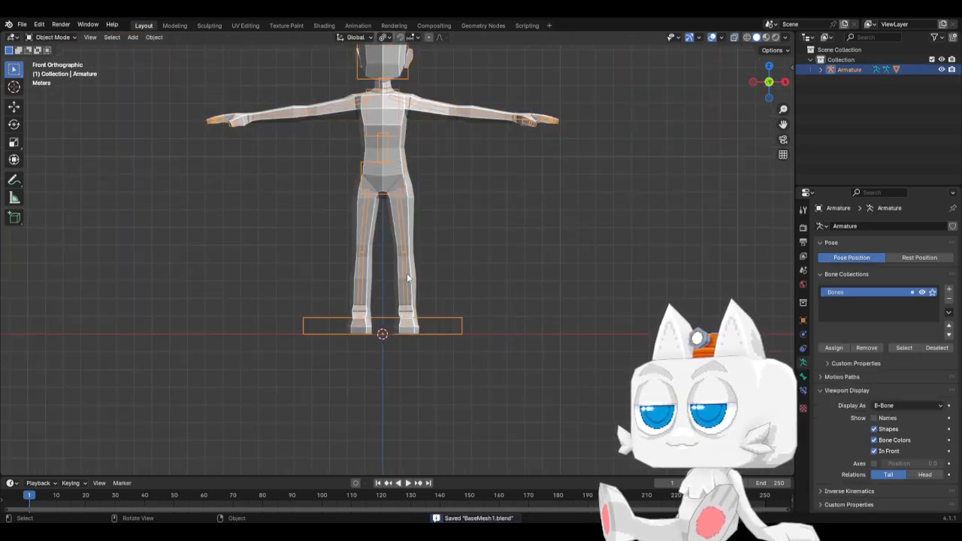
{"action": "left_click", "coordinate": [59, 39]}
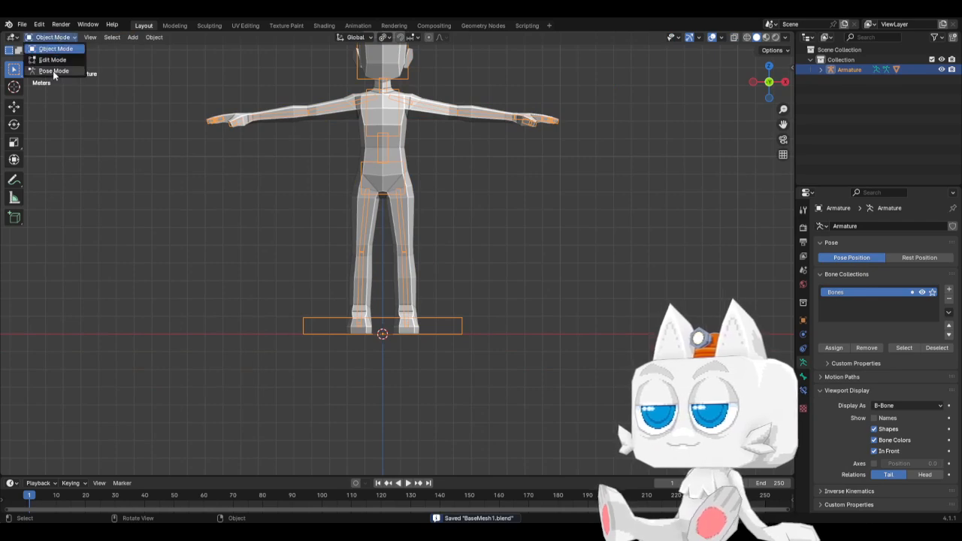
{"action": "left_click", "coordinate": [53, 70]}
Step: Test-rotate the Leg1.L, Leg2.L and Foot.L bones in the side view to check the leg's deformation, cancelling each rotation
{"action": "left_click", "coordinate": [399, 214]}
{"action": "key", "text": "KP_3"}
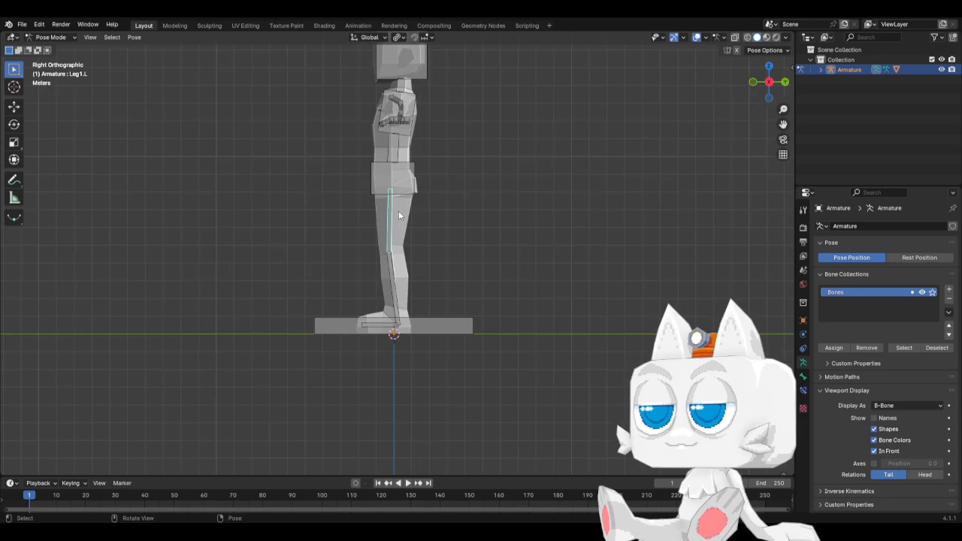
{"action": "key", "text": "r"}
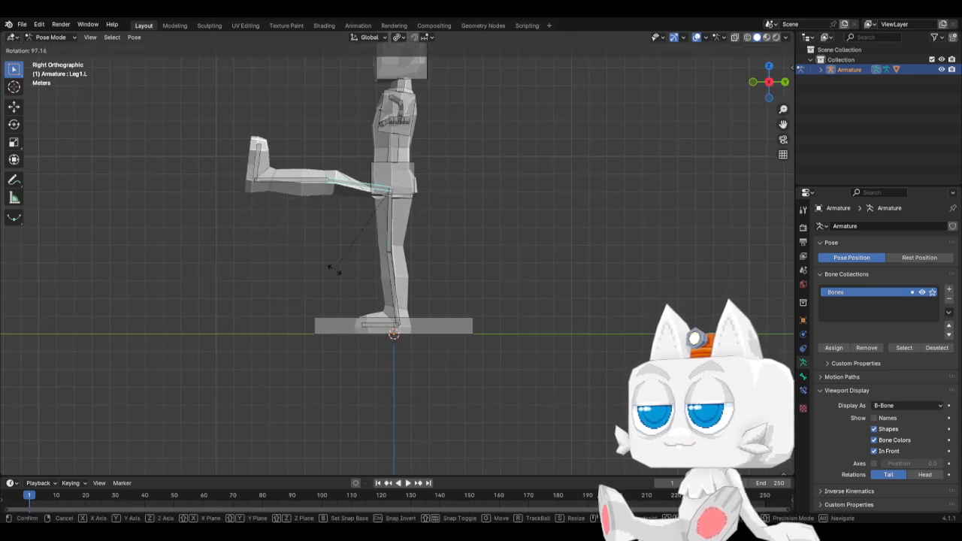
{"action": "right_click", "coordinate": [353, 273]}
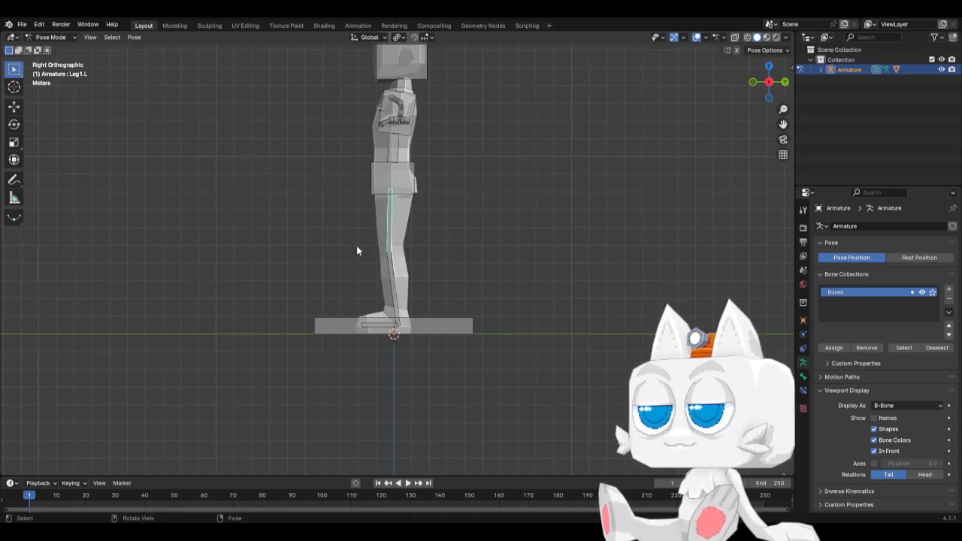
{"action": "left_click", "coordinate": [391, 278]}
{"action": "key", "text": "r"}
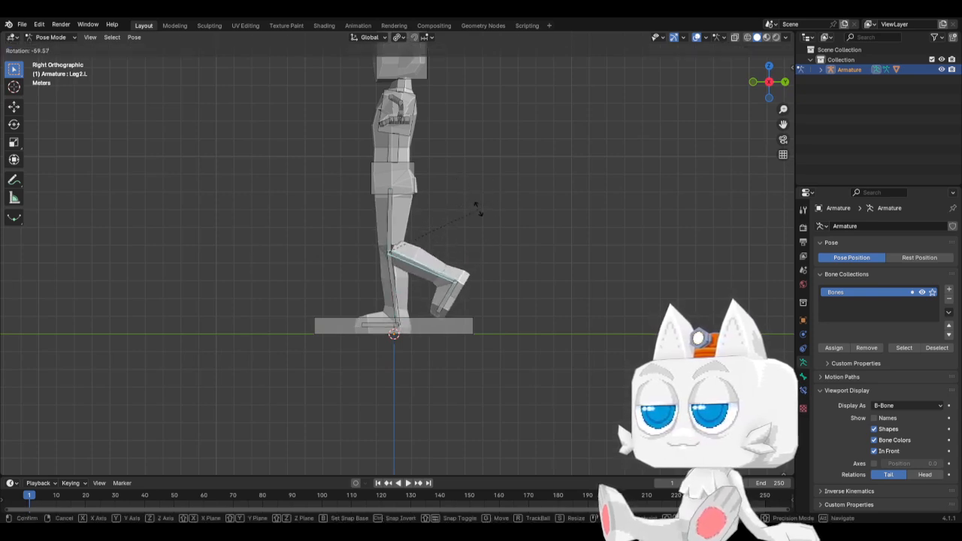
{"action": "right_click", "coordinate": [394, 356]}
{"action": "left_click", "coordinate": [369, 332]}
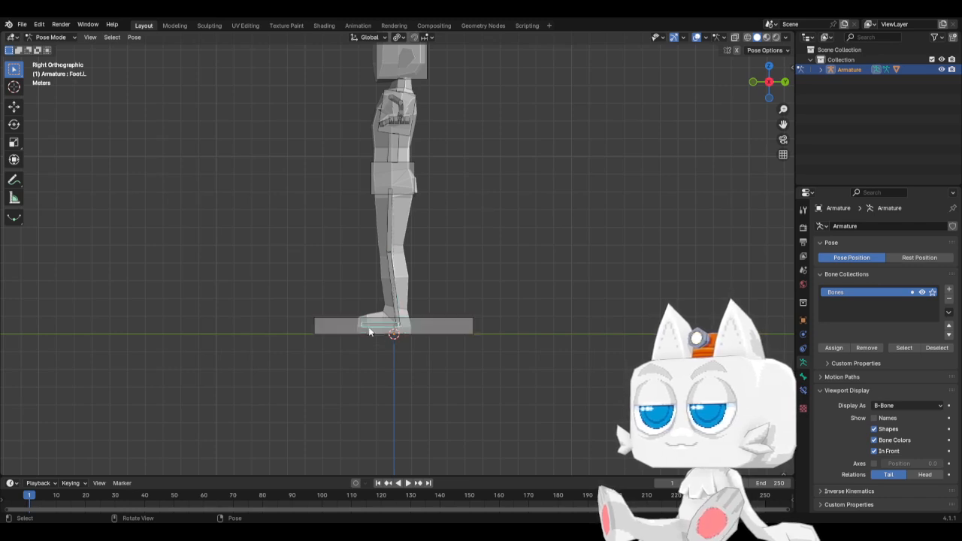
{"action": "key", "text": "r"}
{"action": "right_click", "coordinate": [361, 355]}
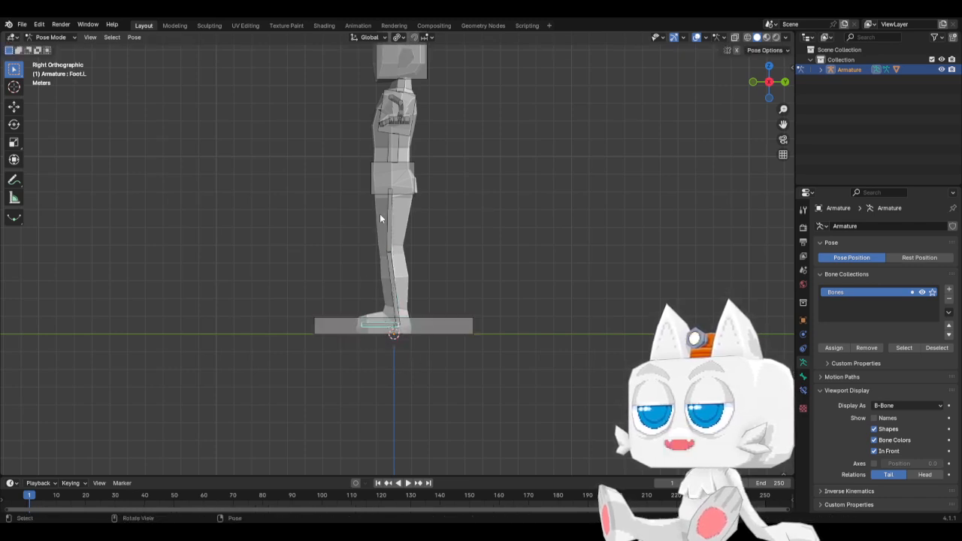
Step: Test-rotate the Arm2.L forearm bone in the front view to check how the arm deforms
{"action": "key", "text": "KP_1"}
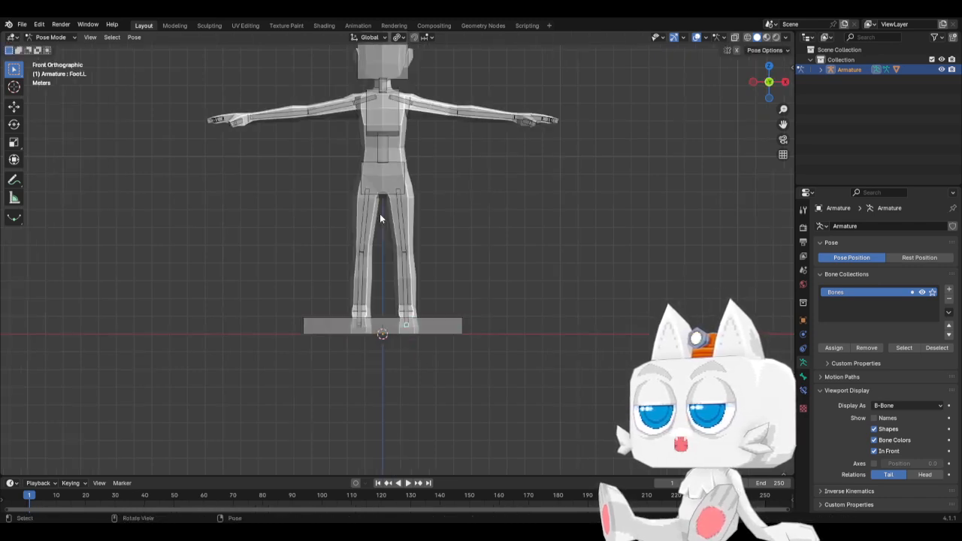
{"action": "left_click", "coordinate": [481, 120]}
{"action": "key", "text": "r"}
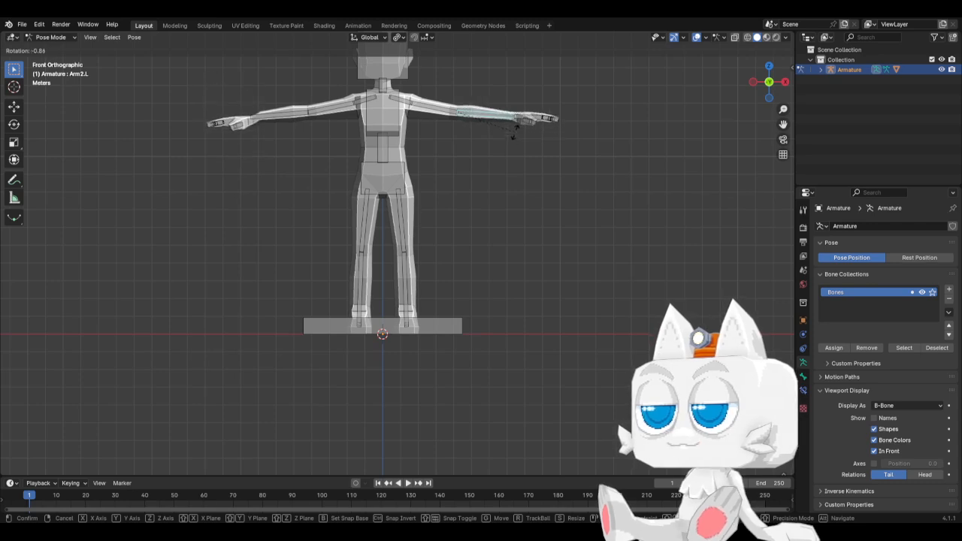
{"action": "left_click", "coordinate": [514, 134]}
Step: In the armature's Edit Mode, delete all right-side arm bones from Shoulder.R out to the fingertips
{"action": "key", "text": "Tab"}
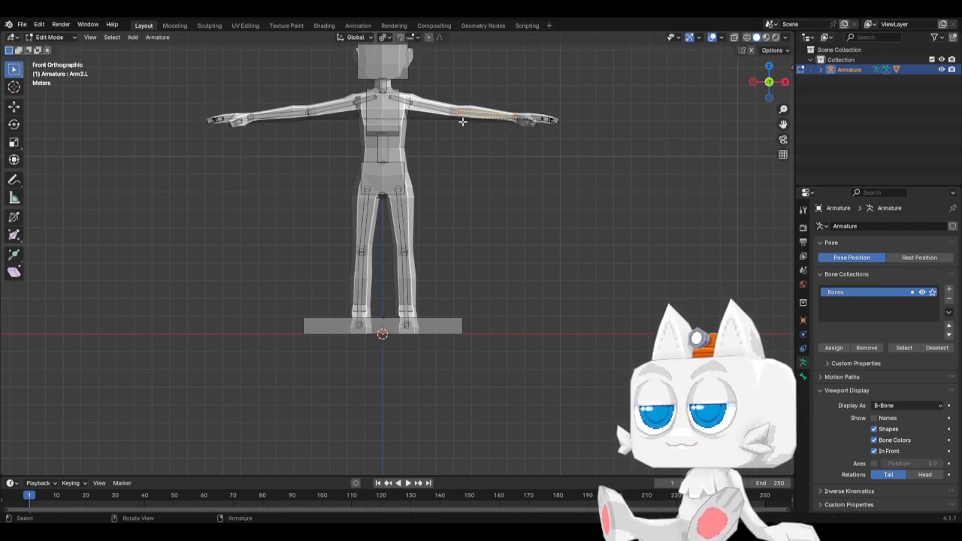
{"action": "middle_click_drag", "start_coordinate": [275, 133], "coordinate": [285, 230]}
{"action": "left_click", "coordinate": [561, 179]}
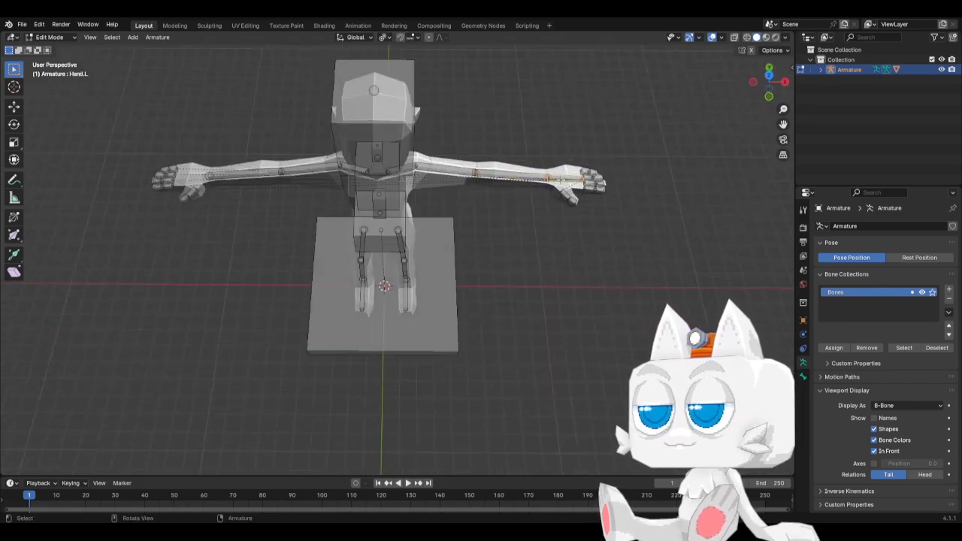
{"action": "key", "text": "KP_1"}
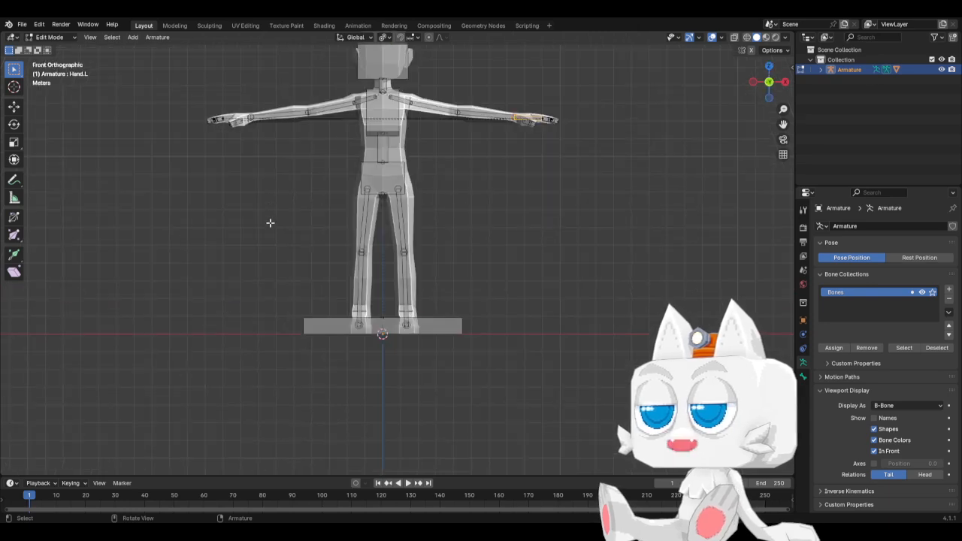
{"action": "left_click_drag", "start_coordinate": [193, 81], "coordinate": [328, 155]}
{"action": "left_click", "coordinate": [262, 167]}
{"action": "left_click_drag", "start_coordinate": [154, 67], "coordinate": [350, 149]}
{"action": "left_click", "coordinate": [363, 97], "text": "shift"}
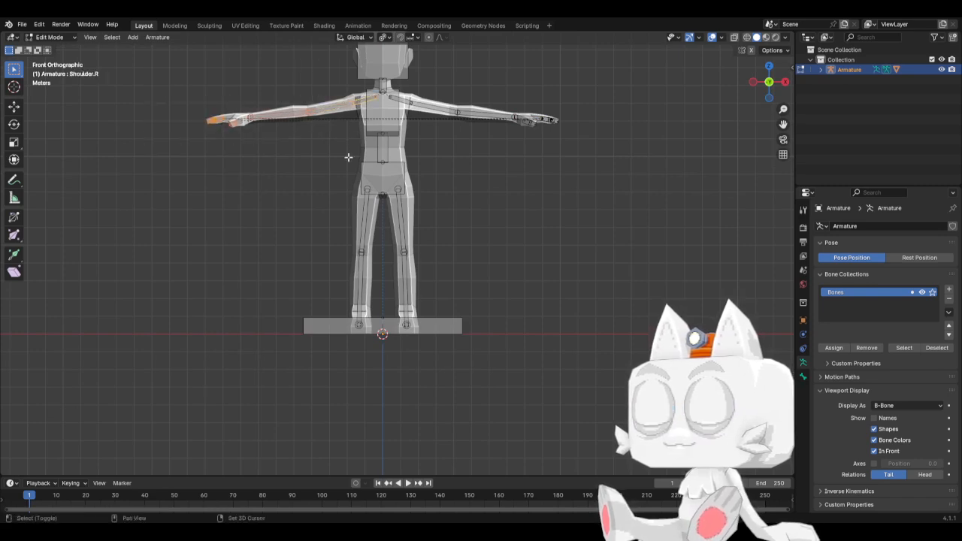
{"action": "key", "text": "x"}
{"action": "left_click", "coordinate": [291, 220]}
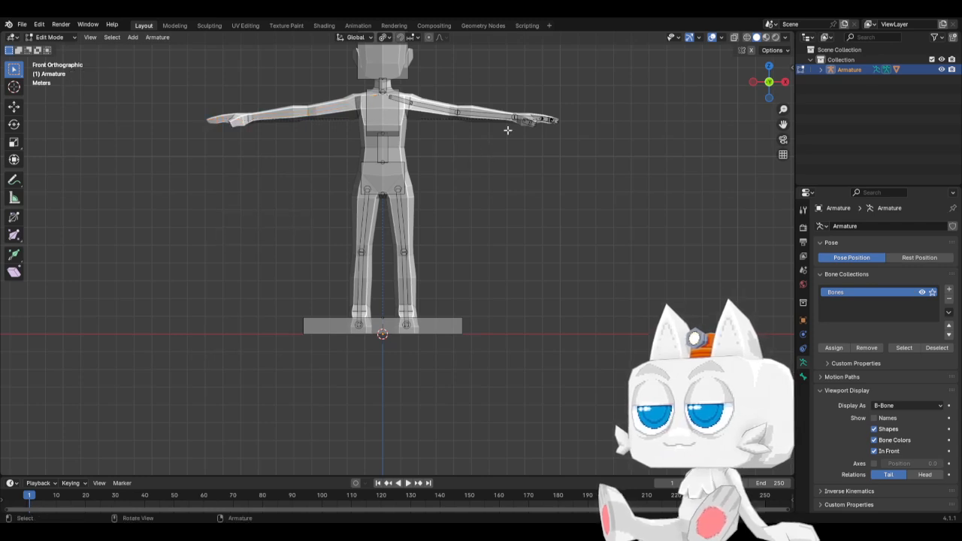
Step: Select all remaining armature bones and symmetrize them to recreate the right arm chain
{"action": "key", "text": "a"}
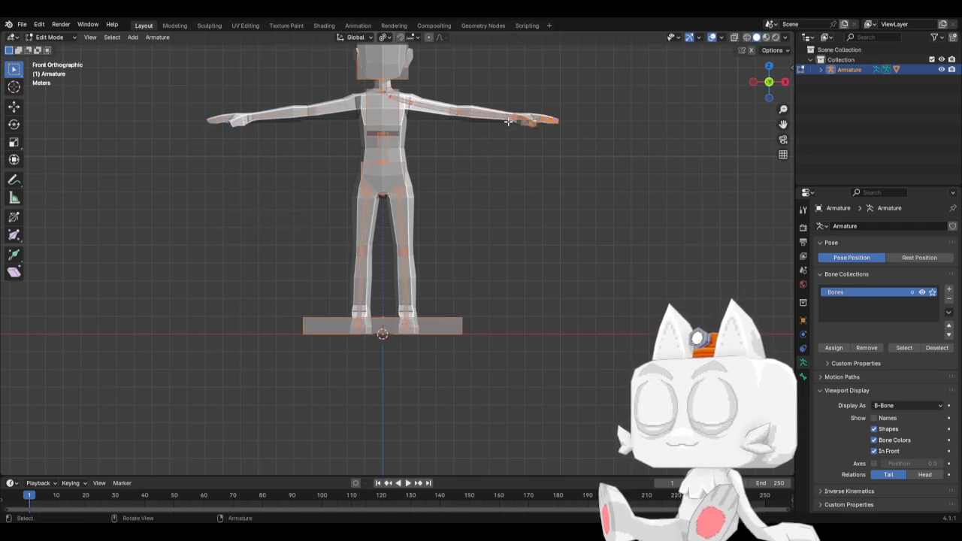
{"action": "left_click", "coordinate": [158, 37]}
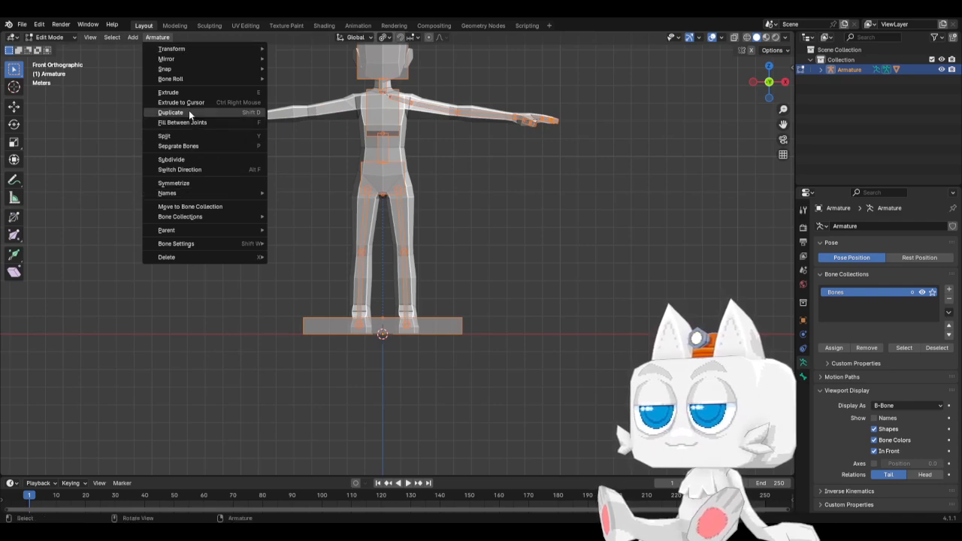
{"action": "left_click", "coordinate": [192, 181]}
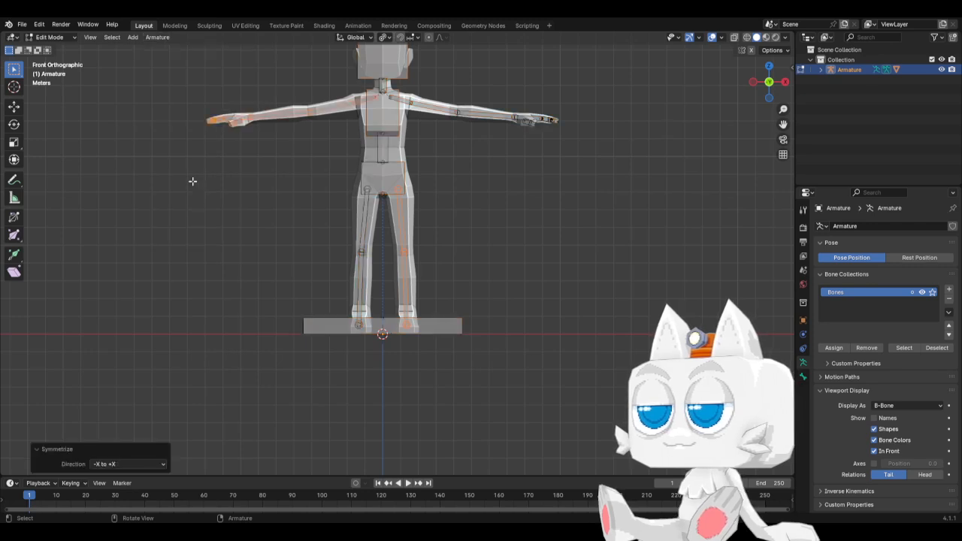
Step: In Pose Mode, test-rotate the Arm2.R forearm bone to check the hand's deformation, cancel the rotation, and select Arm2.L
{"action": "key", "text": "ctrl+Tab"}
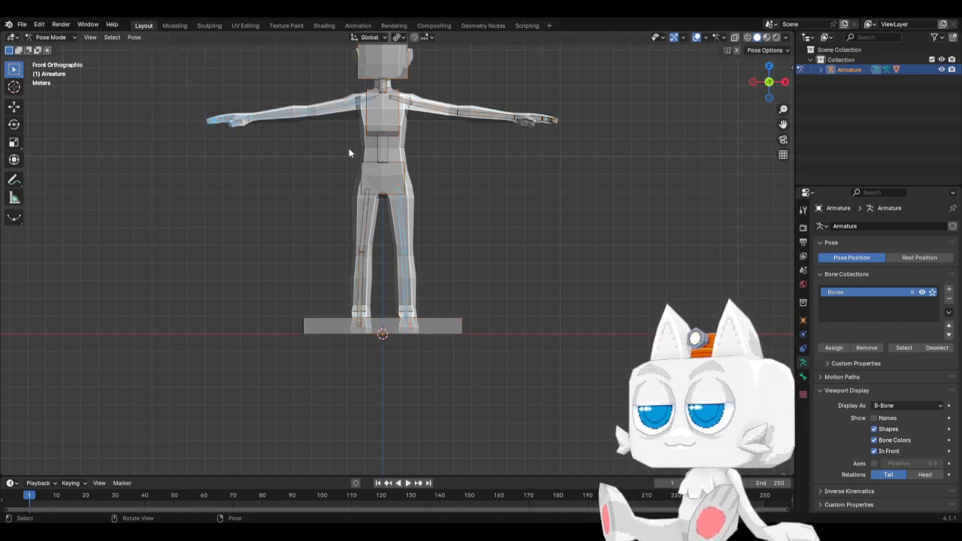
{"action": "left_click", "coordinate": [267, 119]}
{"action": "key", "text": "r"}
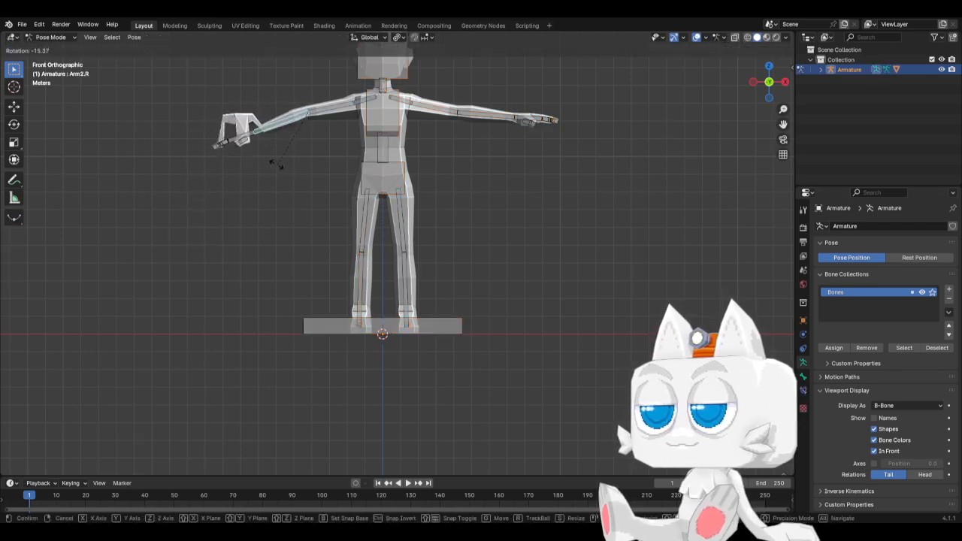
{"action": "key", "text": "Escape"}
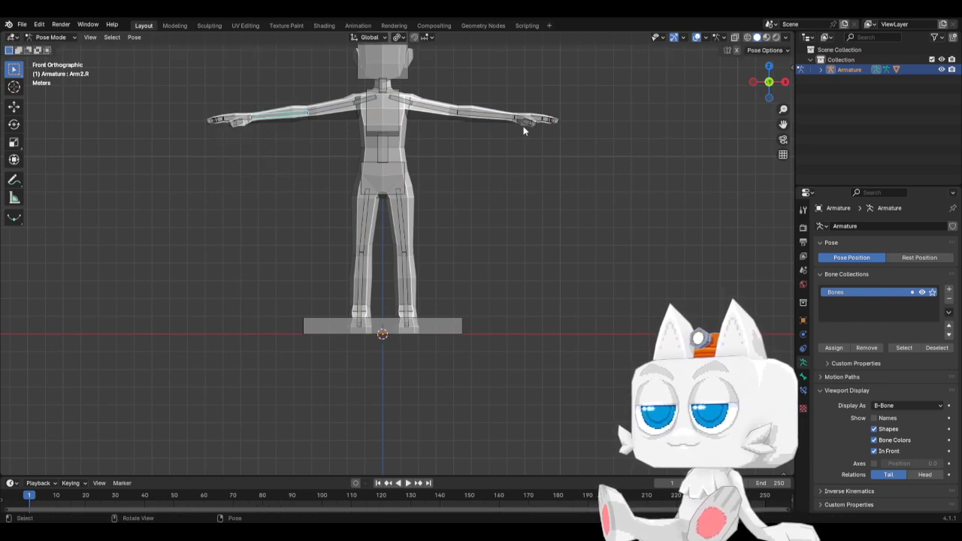
{"action": "left_click", "coordinate": [474, 110]}
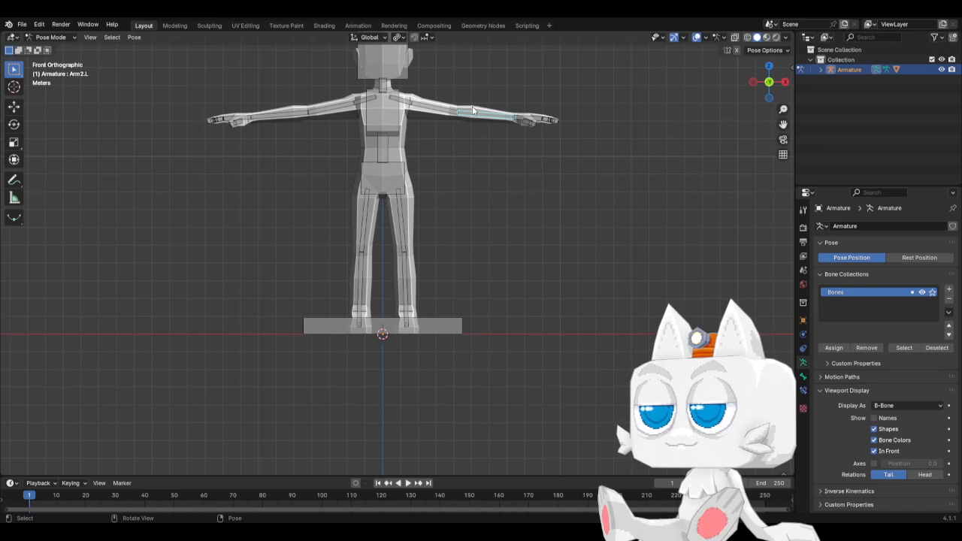
Step: Leave Pose Mode, put the body mesh into Edit Mode and frame the left arm and hand from above
{"action": "left_click", "coordinate": [51, 37]}
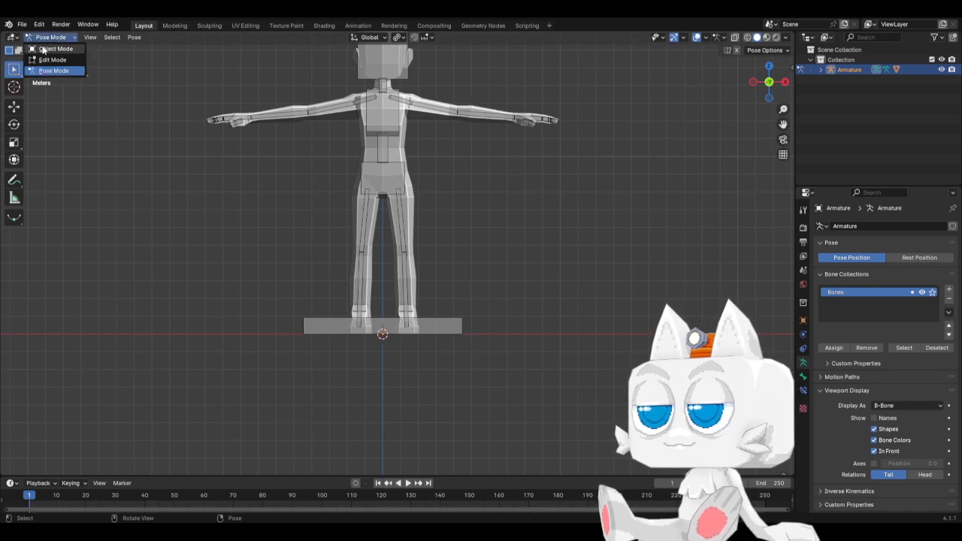
{"action": "left_click", "coordinate": [47, 47]}
{"action": "left_click", "coordinate": [425, 123]}
{"action": "key", "text": "Tab"}
{"action": "middle_click_drag", "start_coordinate": [548, 146], "coordinate": [526, 290]}
{"action": "key", "text": "KP_7"}
{"action": "scroll", "coordinate": [519, 300], "scroll_direction": "up", "scroll_amount": 7}
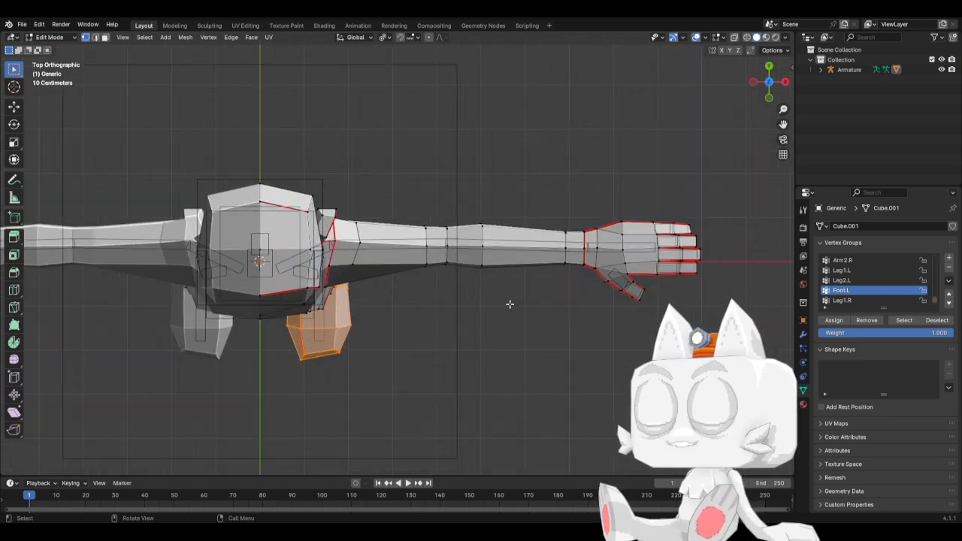
{"action": "middle_click_drag", "start_coordinate": [582, 202], "coordinate": [457, 214], "text": "shift"}
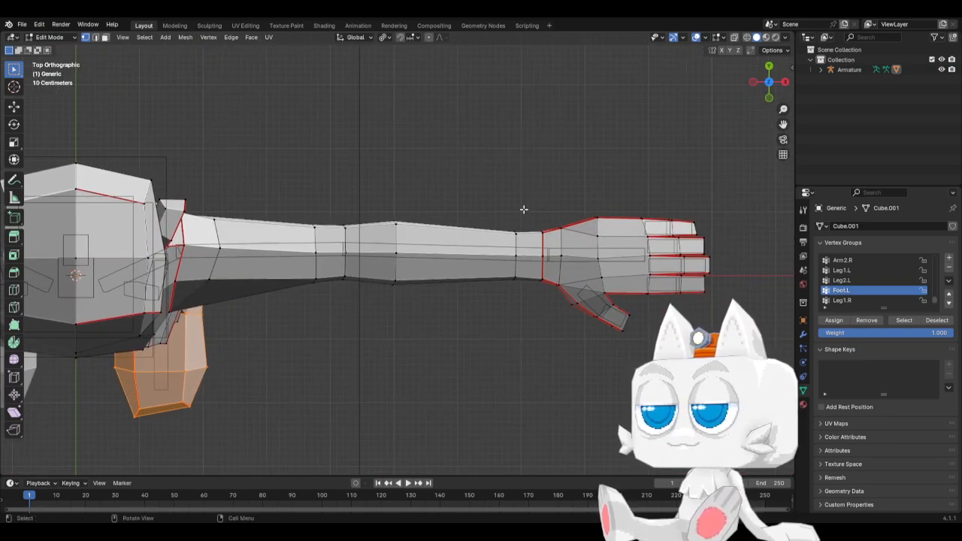
Step: With X-ray on, select the left palm's vertices from the wrist and grow the selection to the finger bases
{"action": "left_click_drag", "start_coordinate": [530, 204], "coordinate": [626, 297]}
{"action": "key", "text": "alt+z"}
{"action": "left_click_drag", "start_coordinate": [531, 217], "coordinate": [623, 298]}
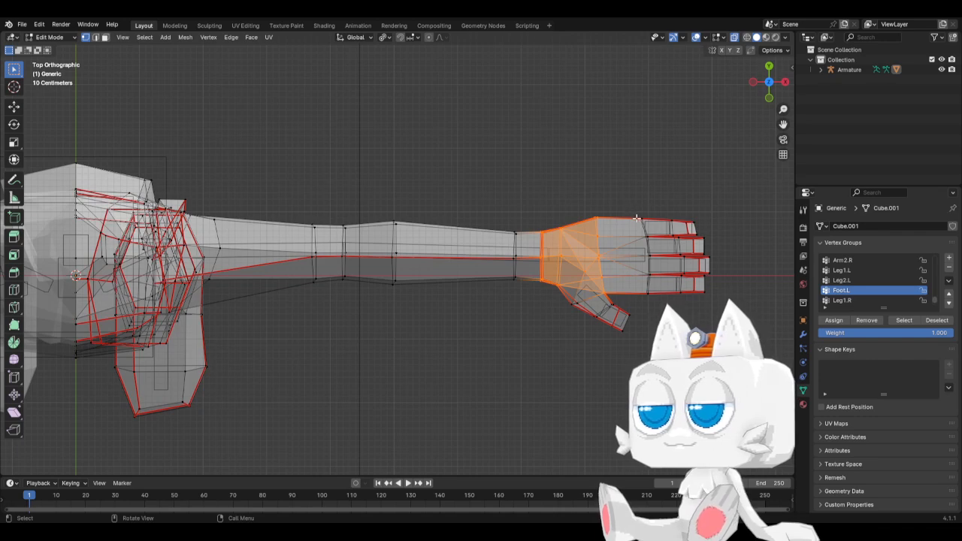
{"action": "key", "text": "ctrl+KP_Add"}
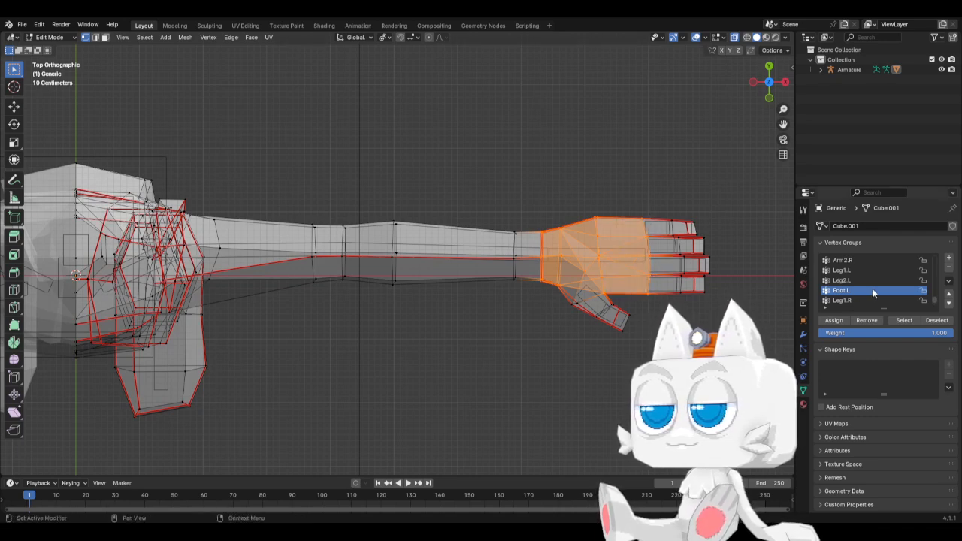
Step: Look up the Hand.L vertex group, then add a new vertex group named Hand.R
{"action": "scroll", "coordinate": [873, 291], "scroll_direction": "up", "scroll_amount": 5}
{"action": "scroll", "coordinate": [872, 291], "scroll_direction": "down", "scroll_amount": 1}
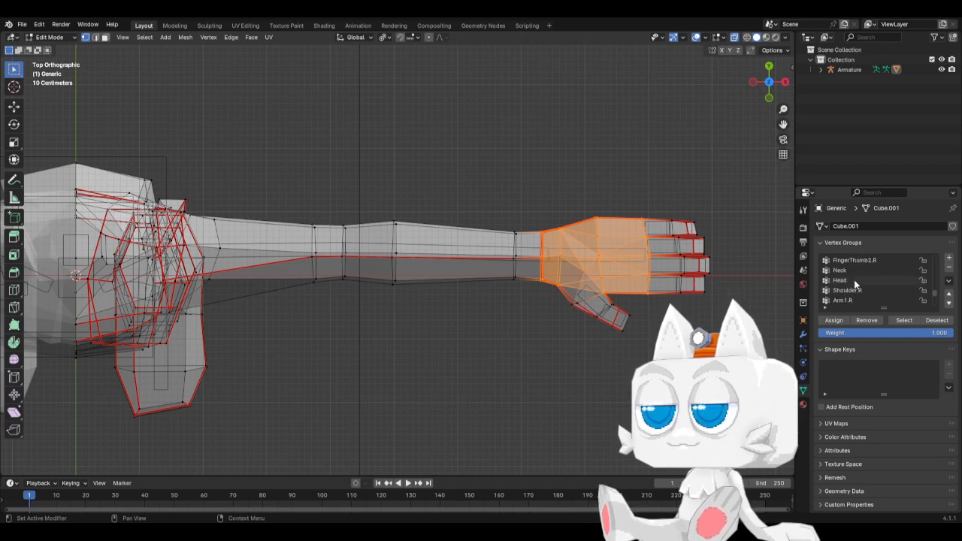
{"action": "scroll", "coordinate": [863, 282], "scroll_direction": "up", "scroll_amount": 12}
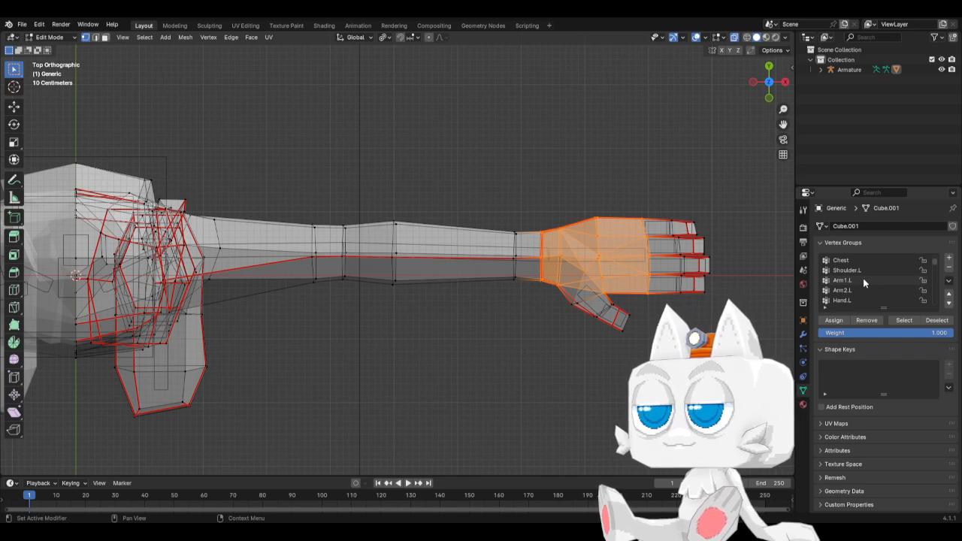
{"action": "left_click", "coordinate": [856, 279]}
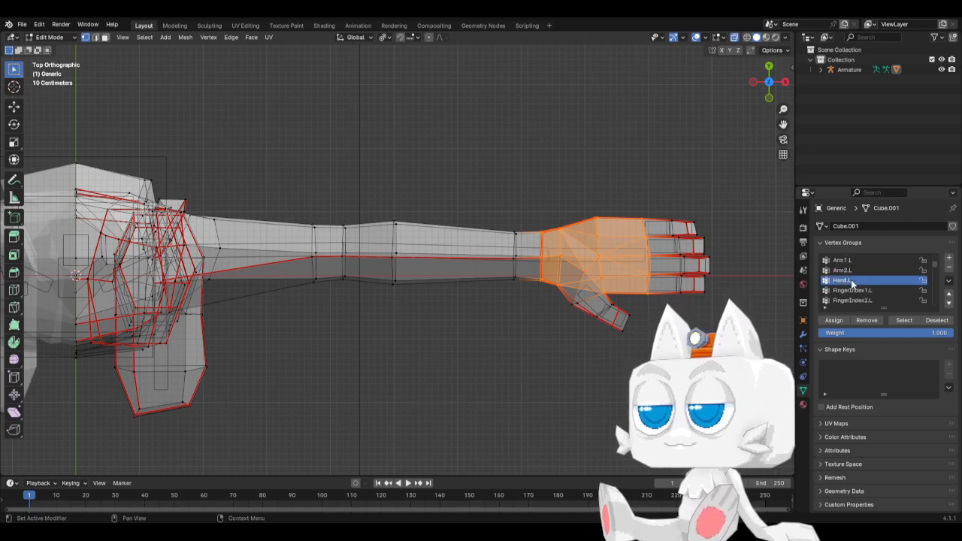
{"action": "left_click", "coordinate": [949, 258]}
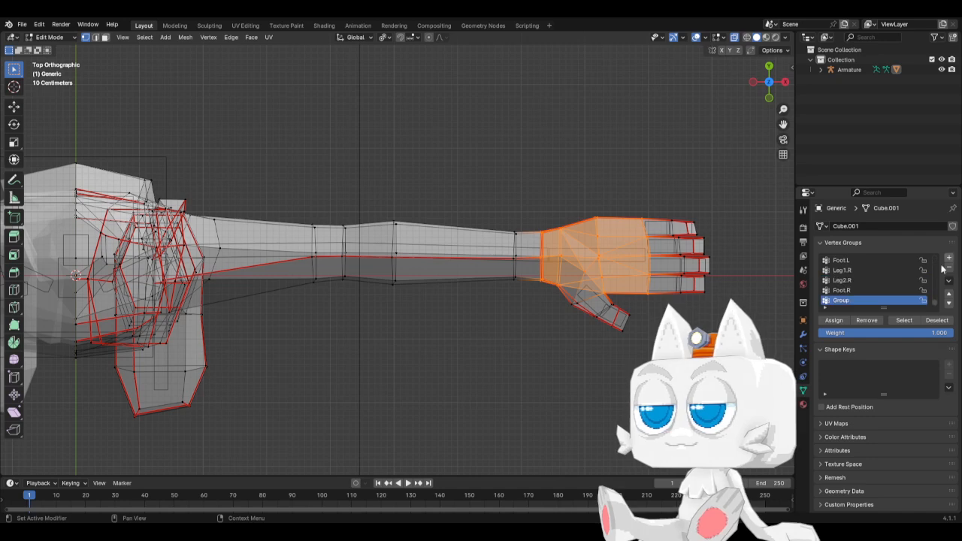
{"action": "double_click", "coordinate": [844, 300]}
{"action": "type", "text": "Hand"}
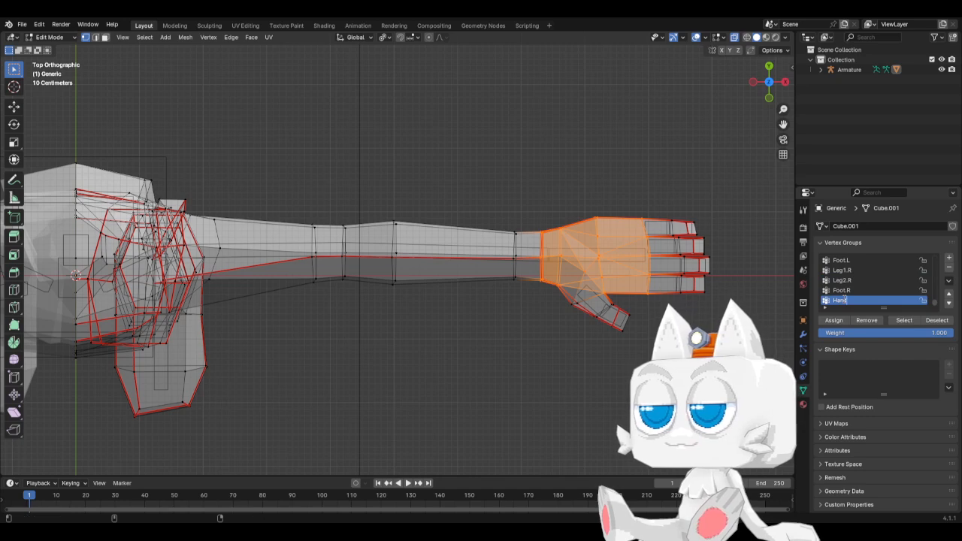
{"action": "type", "text": ".R"}
{"action": "key", "text": "Return"}
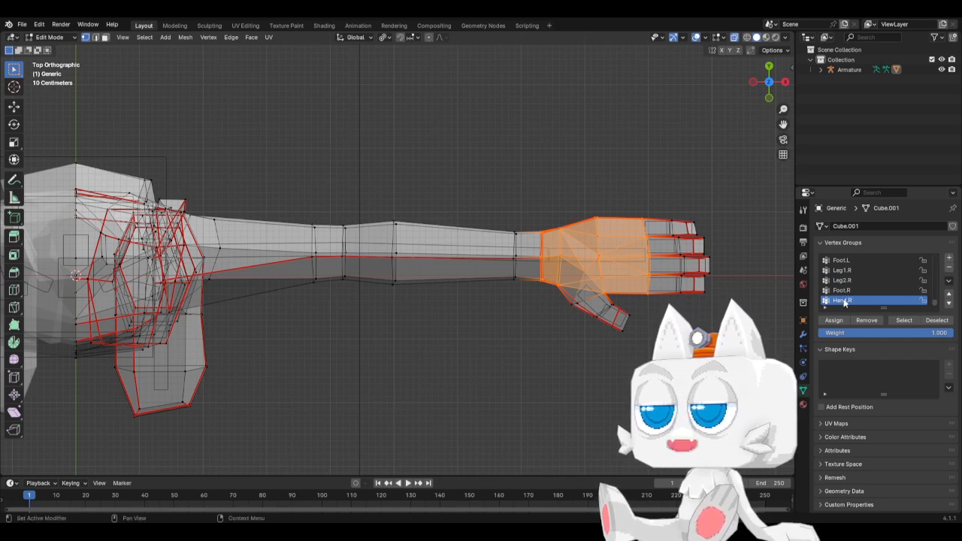
Step: Move the Hand.R vertex group up the list to just above Arm2.L
{"action": "left_click", "coordinate": [950, 295]}
{"action": "left_click", "coordinate": [950, 296]}
{"action": "left_click", "coordinate": [950, 296]}
{"action": "left_click", "coordinate": [949, 296]}
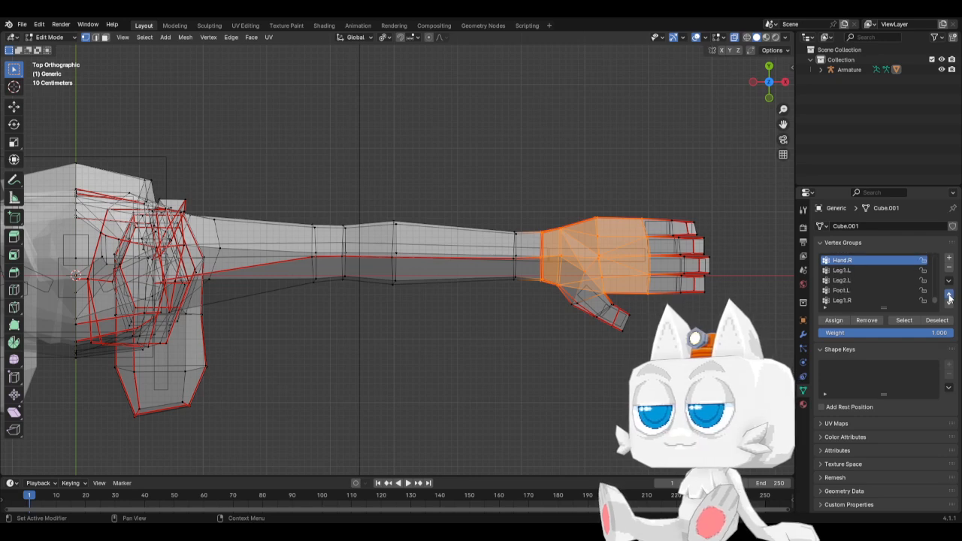
{"action": "left_click", "coordinate": [949, 296]}
{"action": "left_click", "coordinate": [950, 295]}
{"action": "left_click", "coordinate": [950, 295]}
{"action": "left_click", "coordinate": [950, 295]}
{"action": "left_click", "coordinate": [949, 296]}
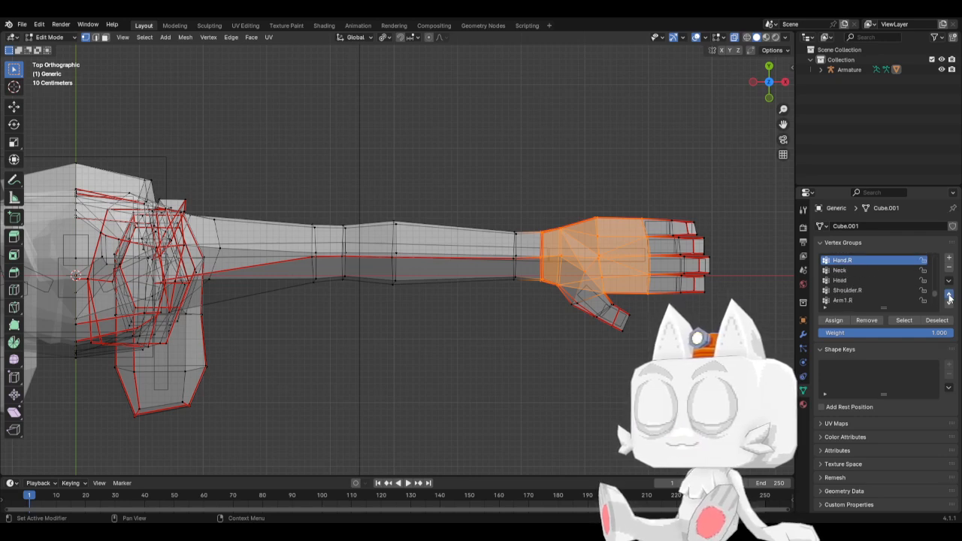
{"action": "left_click", "coordinate": [950, 295]}
{"action": "left_click", "coordinate": [950, 295]}
{"action": "left_click", "coordinate": [949, 295]}
{"action": "left_click", "coordinate": [950, 296]}
{"action": "left_click", "coordinate": [949, 295]}
{"action": "left_click", "coordinate": [949, 295]}
{"action": "left_click", "coordinate": [949, 296]}
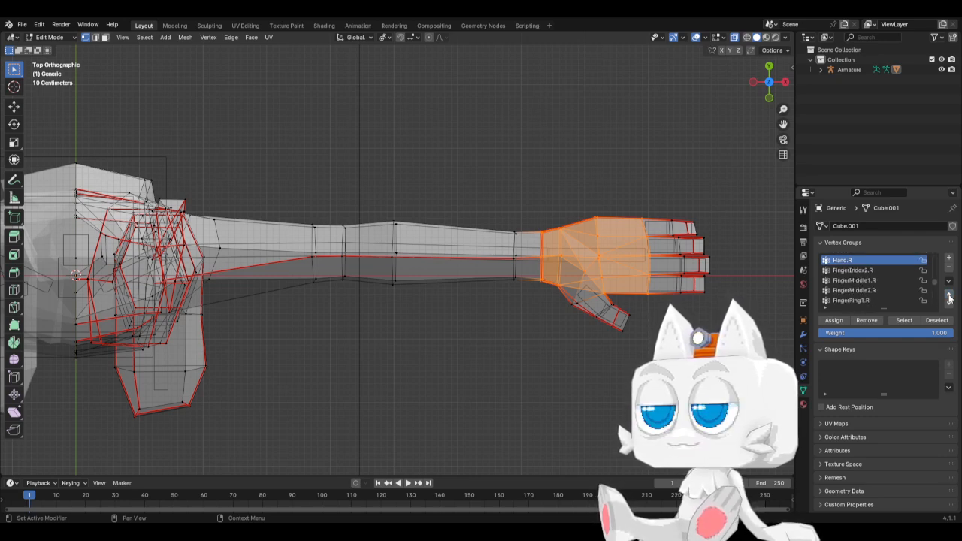
{"action": "left_click", "coordinate": [950, 296]}
{"action": "left_click", "coordinate": [950, 295]}
{"action": "left_click", "coordinate": [949, 296]}
{"action": "left_click", "coordinate": [950, 296]}
{"action": "left_click", "coordinate": [950, 295]}
{"action": "left_click", "coordinate": [950, 296]}
{"action": "left_click", "coordinate": [950, 295]}
{"action": "left_click", "coordinate": [950, 296]}
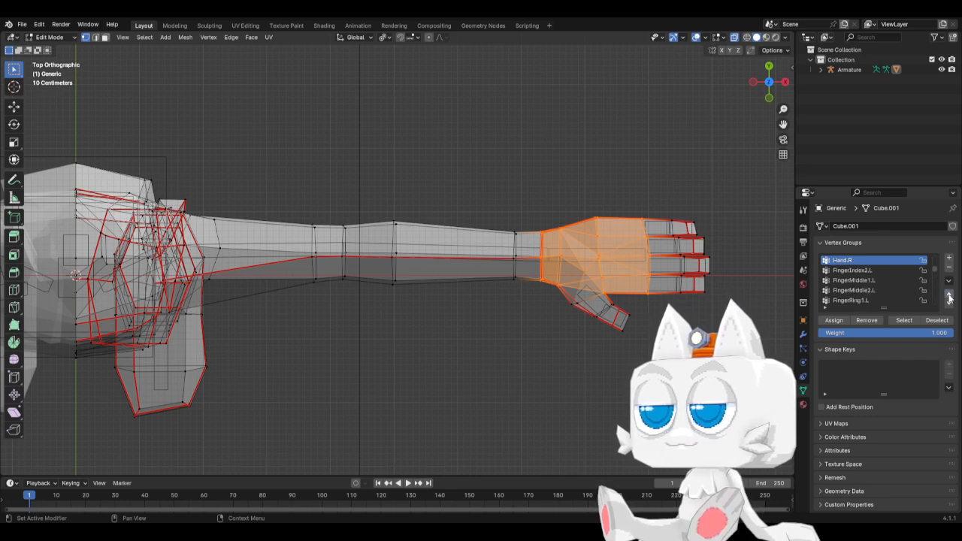
{"action": "left_click", "coordinate": [950, 295]}
{"action": "left_click", "coordinate": [950, 295]}
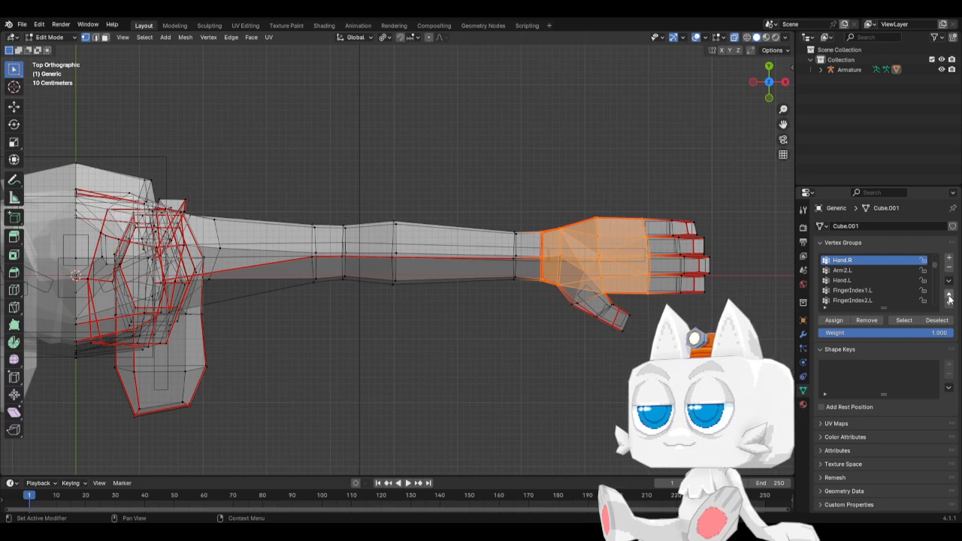
Step: Move the Hand.R vertex group down the list so it sits directly between Arm2.R and Leg1.L
{"action": "left_click", "coordinate": [949, 304]}
{"action": "left_click", "coordinate": [950, 304]}
{"action": "left_click", "coordinate": [949, 303]}
{"action": "left_click", "coordinate": [950, 304]}
{"action": "left_click", "coordinate": [950, 304]}
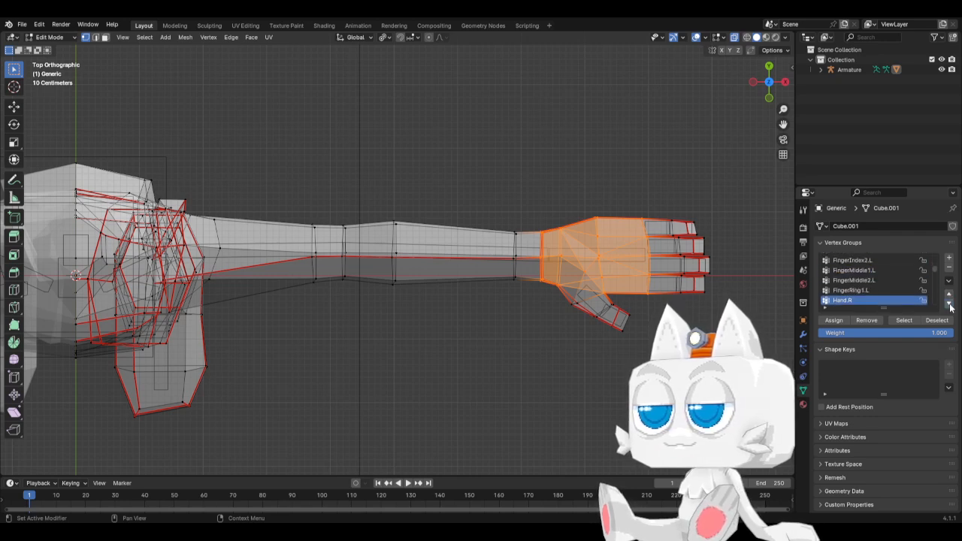
{"action": "left_click", "coordinate": [949, 304]}
{"action": "left_click", "coordinate": [950, 304]}
{"action": "left_click", "coordinate": [949, 304]}
{"action": "left_click", "coordinate": [950, 304]}
{"action": "left_click", "coordinate": [950, 304]}
{"action": "left_click", "coordinate": [949, 304]}
{"action": "left_click", "coordinate": [950, 304]}
{"action": "left_click", "coordinate": [950, 304]}
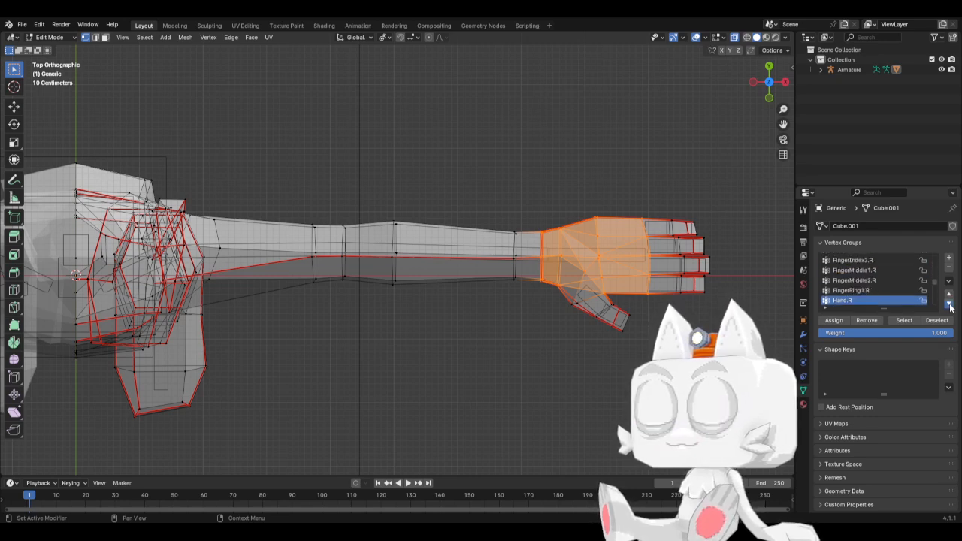
{"action": "left_click", "coordinate": [949, 304]}
{"action": "left_click", "coordinate": [950, 304]}
{"action": "left_click", "coordinate": [950, 304]}
{"action": "left_click", "coordinate": [950, 304]}
{"action": "left_click", "coordinate": [950, 304]}
{"action": "left_click", "coordinate": [950, 303]}
{"action": "left_click", "coordinate": [950, 304]}
{"action": "left_click", "coordinate": [950, 303]}
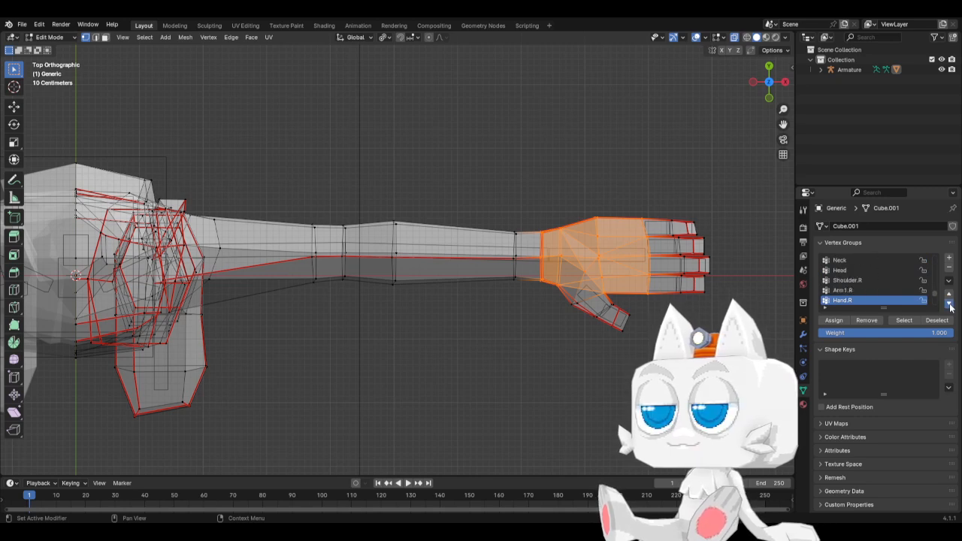
{"action": "left_click", "coordinate": [949, 304]}
{"action": "left_click", "coordinate": [949, 304]}
{"action": "left_click", "coordinate": [950, 304]}
{"action": "left_click", "coordinate": [950, 295]}
{"action": "left_click", "coordinate": [950, 295]}
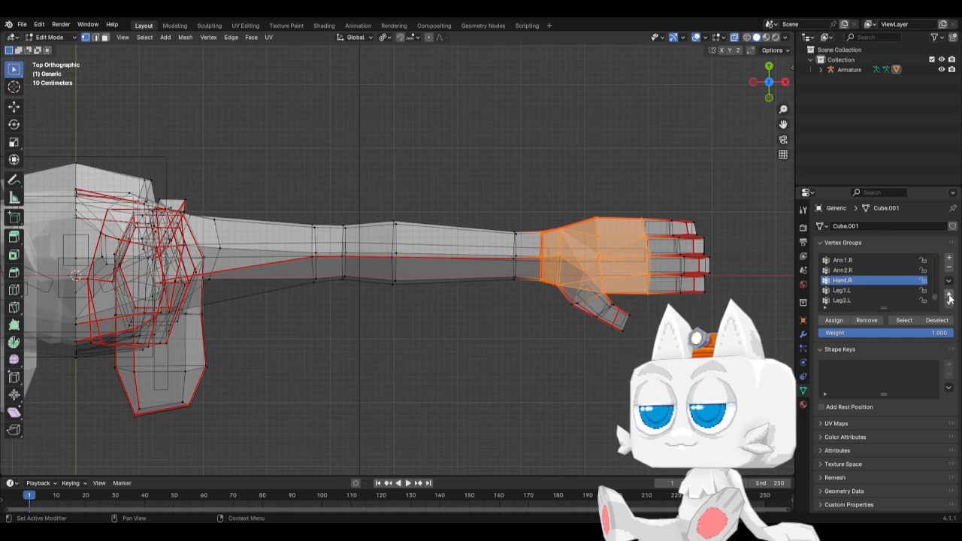
Step: Make Hand.L the active vertex group and return the mesh to Object Mode
{"action": "scroll", "coordinate": [891, 290], "scroll_direction": "up", "scroll_amount": 3}
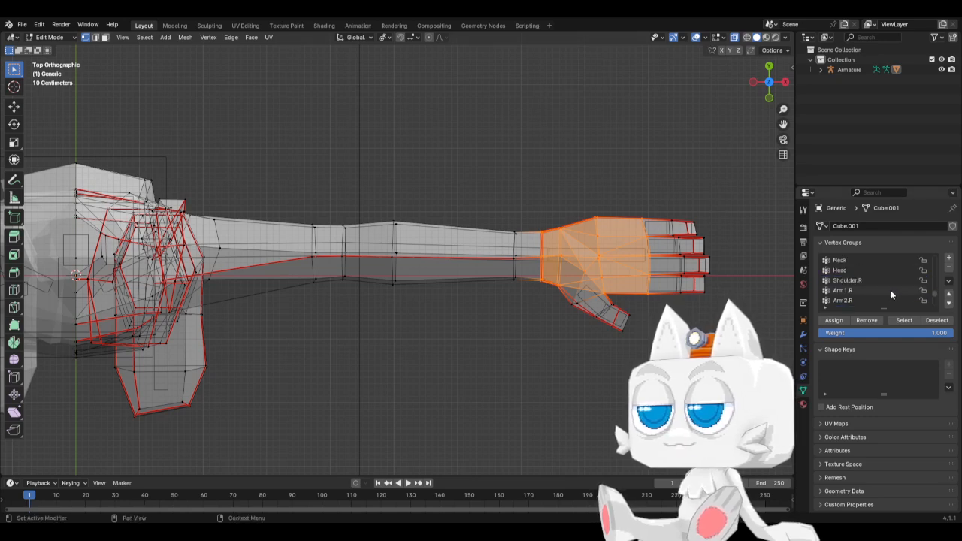
{"action": "scroll", "coordinate": [884, 290], "scroll_direction": "up", "scroll_amount": 3}
{"action": "scroll", "coordinate": [883, 290], "scroll_direction": "up", "scroll_amount": 3}
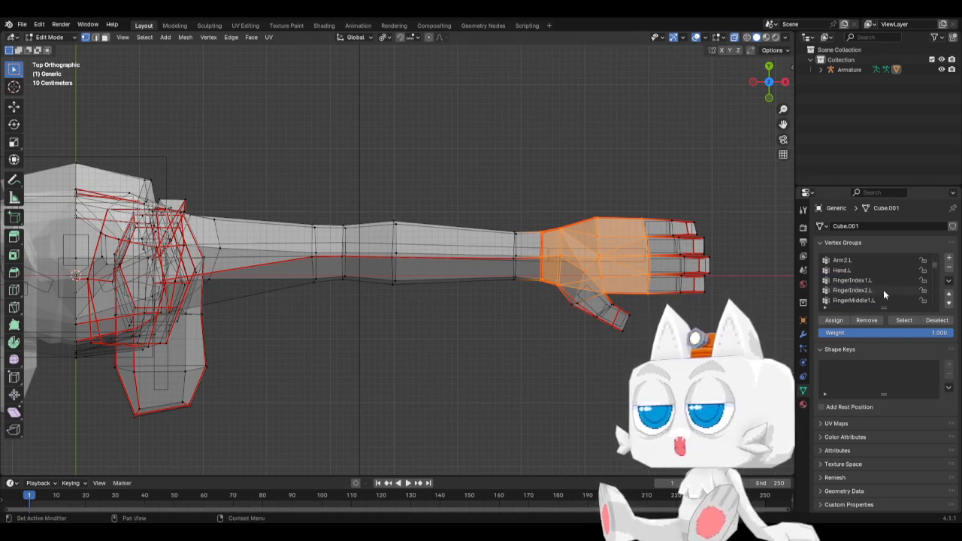
{"action": "scroll", "coordinate": [857, 288], "scroll_direction": "down", "scroll_amount": 3}
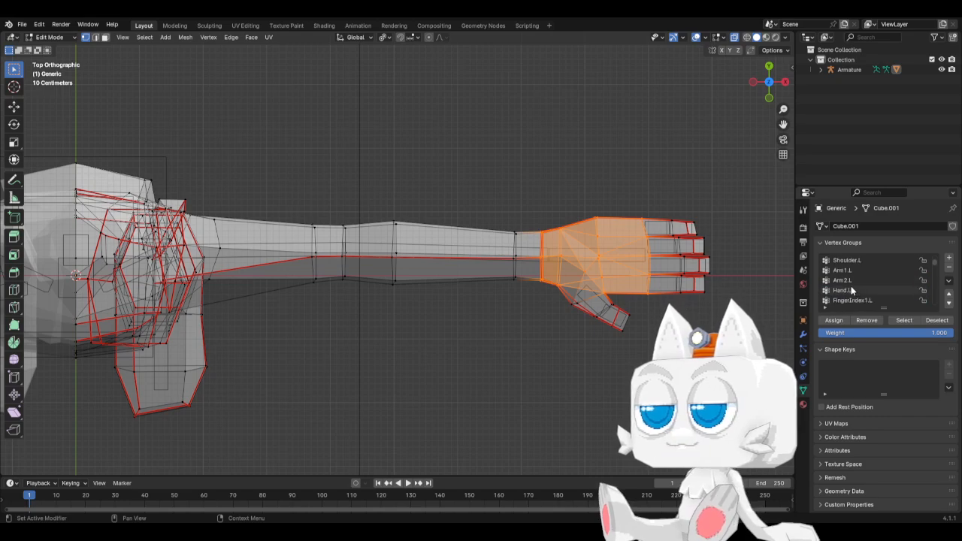
{"action": "left_click", "coordinate": [851, 290]}
{"action": "key", "text": "Tab"}
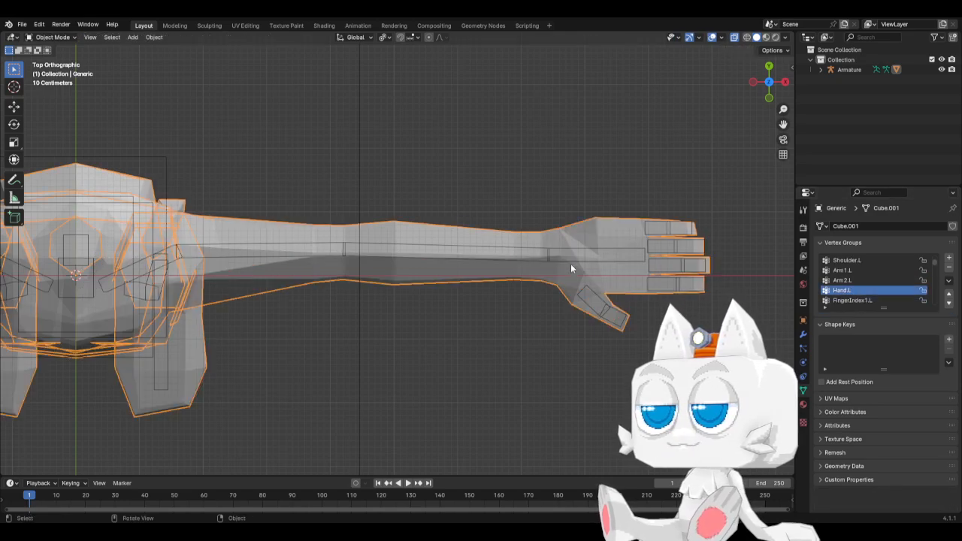
Step: Put the armature in Pose Mode in front view and try rotating the Hand.L bone, cancelling the rotation
{"action": "key", "text": "KP_1"}
{"action": "scroll", "coordinate": [556, 269], "scroll_direction": "down", "scroll_amount": 6}
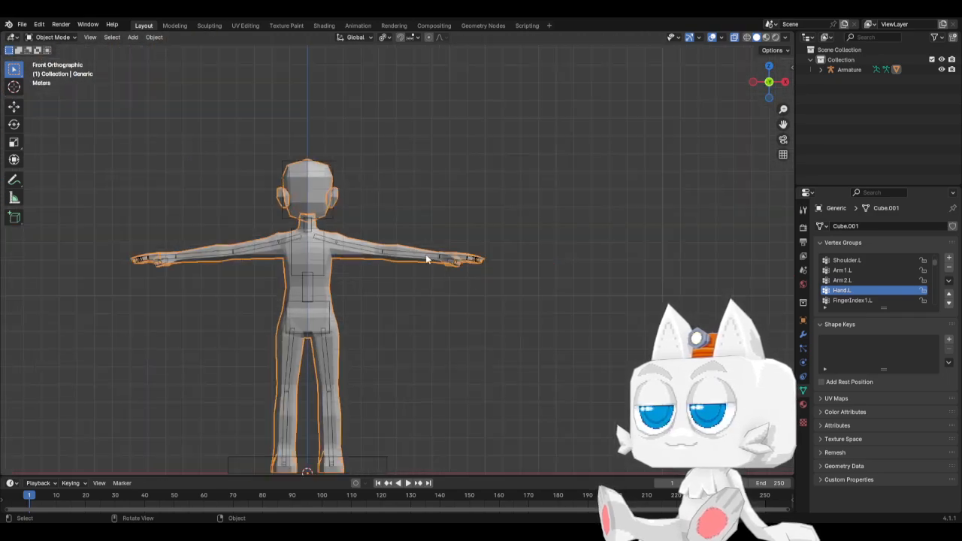
{"action": "left_click", "coordinate": [419, 257]}
{"action": "left_click", "coordinate": [52, 37]}
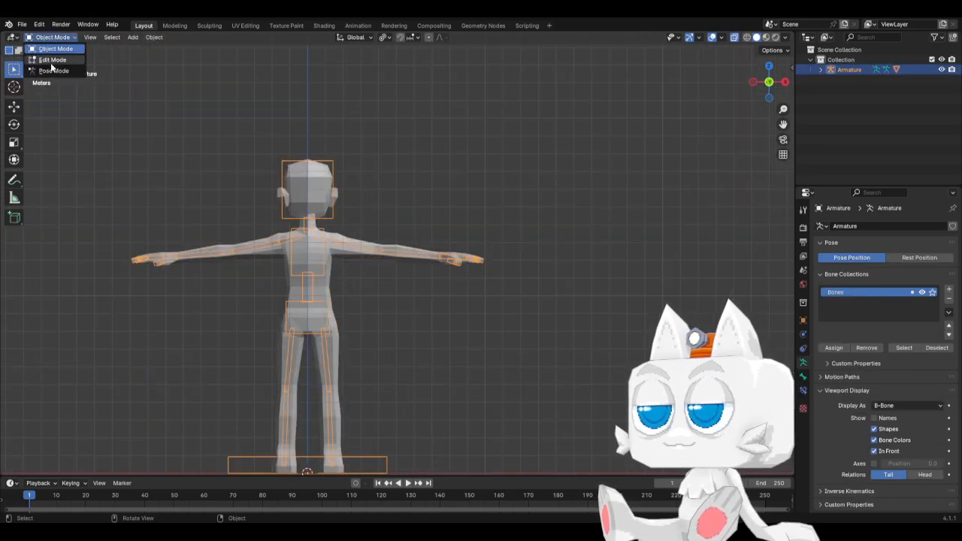
{"action": "left_click", "coordinate": [52, 72]}
{"action": "left_click", "coordinate": [442, 258]}
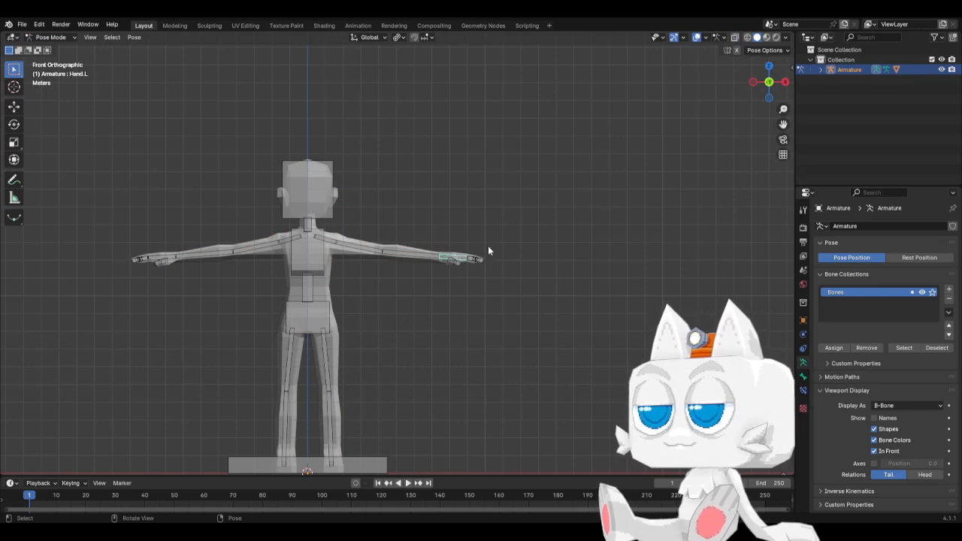
{"action": "key", "text": "r"}
{"action": "key", "text": "Escape"}
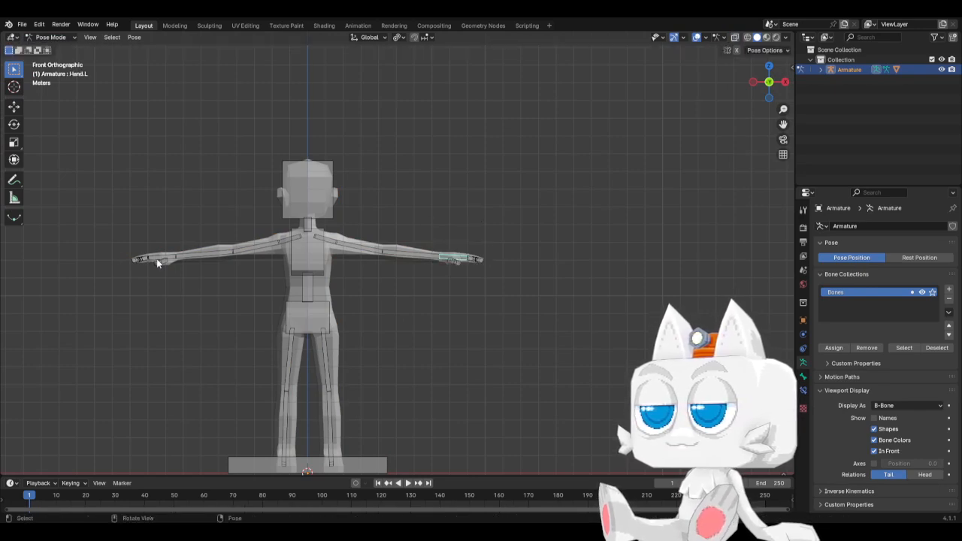
Step: Test-rotate the Hand.R, FingerIndex1.L and Neck bones one by one, cancelling each rotation
{"action": "left_click", "coordinate": [156, 258]}
{"action": "key", "text": "r"}
{"action": "key", "text": "Escape"}
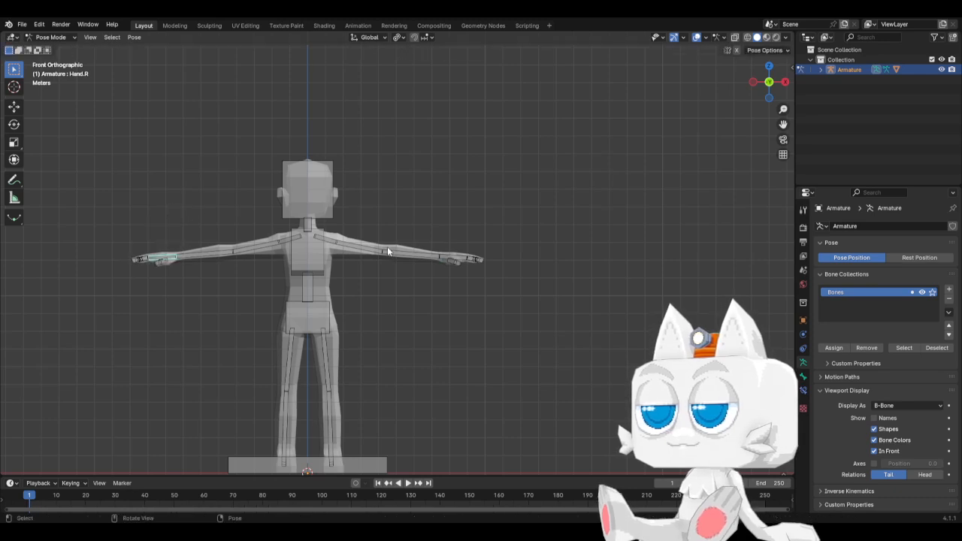
{"action": "left_click", "coordinate": [475, 260]}
{"action": "key", "text": "r"}
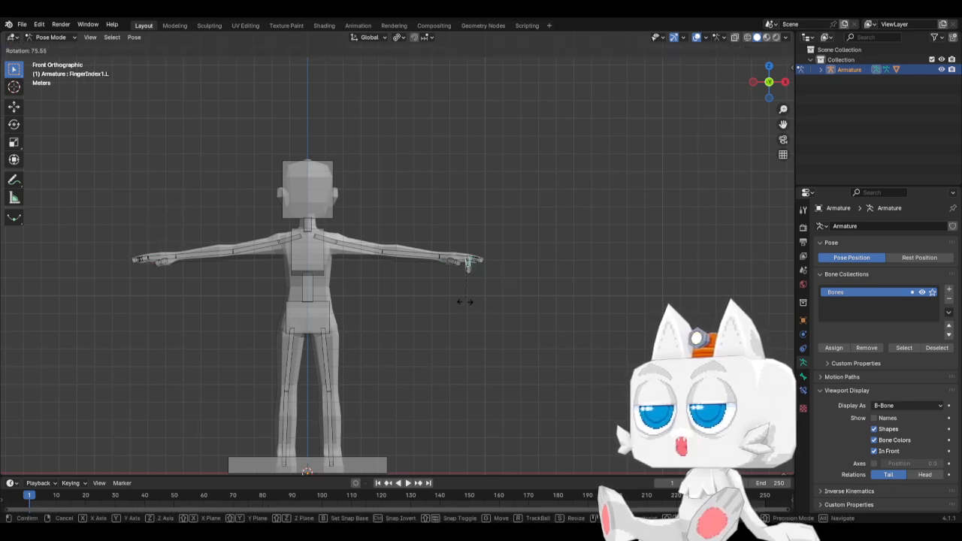
{"action": "key", "text": "Escape"}
{"action": "left_click", "coordinate": [312, 225]}
{"action": "key", "text": "r"}
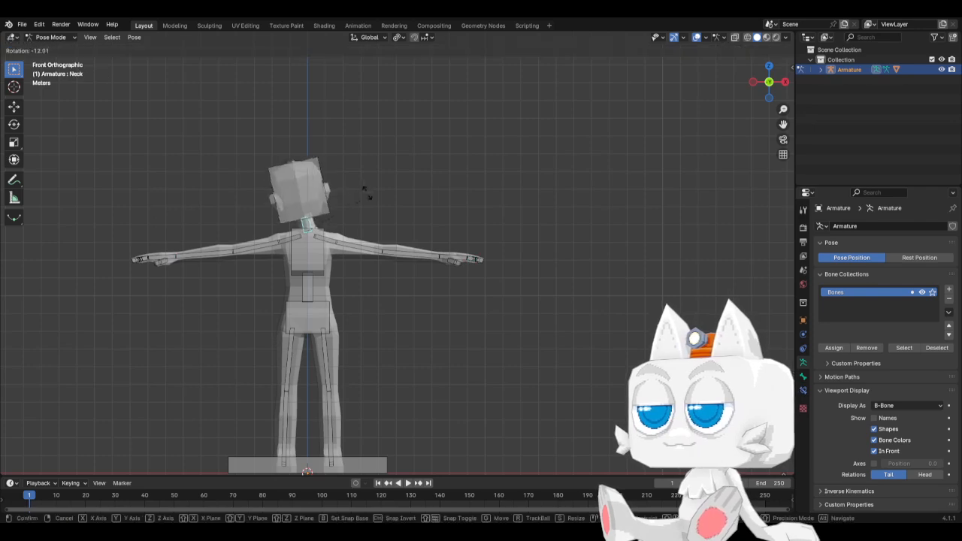
{"action": "key", "text": "Escape"}
{"action": "left_click", "coordinate": [401, 351]}
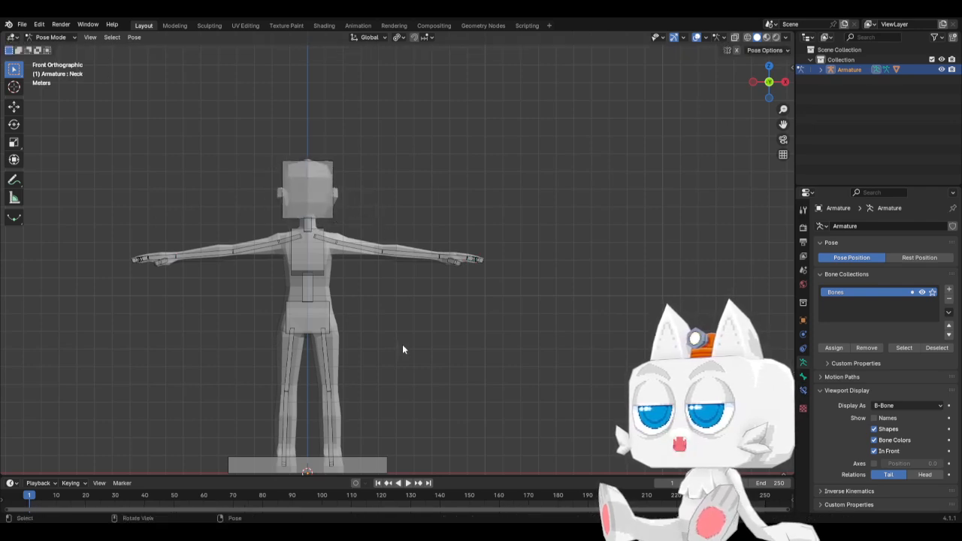
Step: Return the armature to Object Mode and switch the Generic body mesh to Weight Paint mode
{"action": "middle_click_drag", "start_coordinate": [396, 336], "coordinate": [468, 348], "text": "shift"}
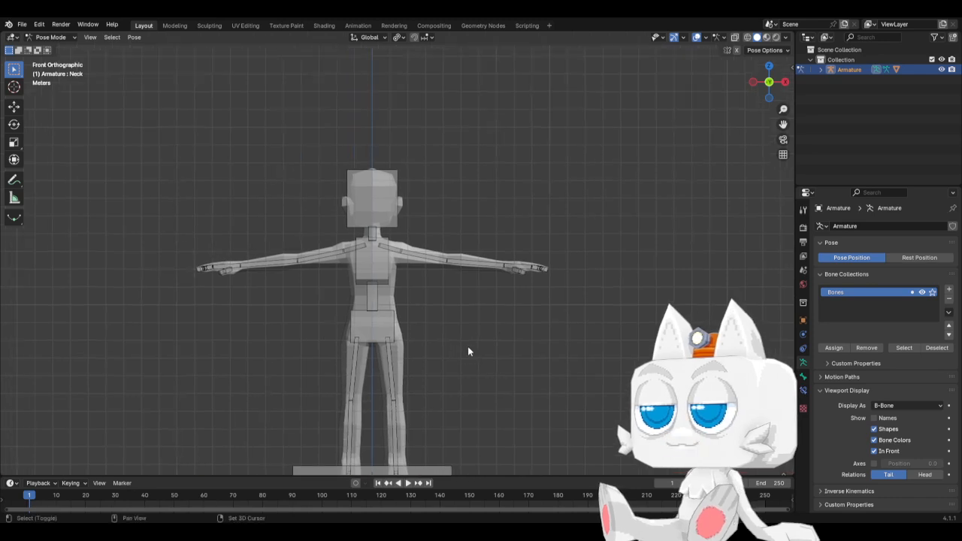
{"action": "left_click", "coordinate": [392, 266]}
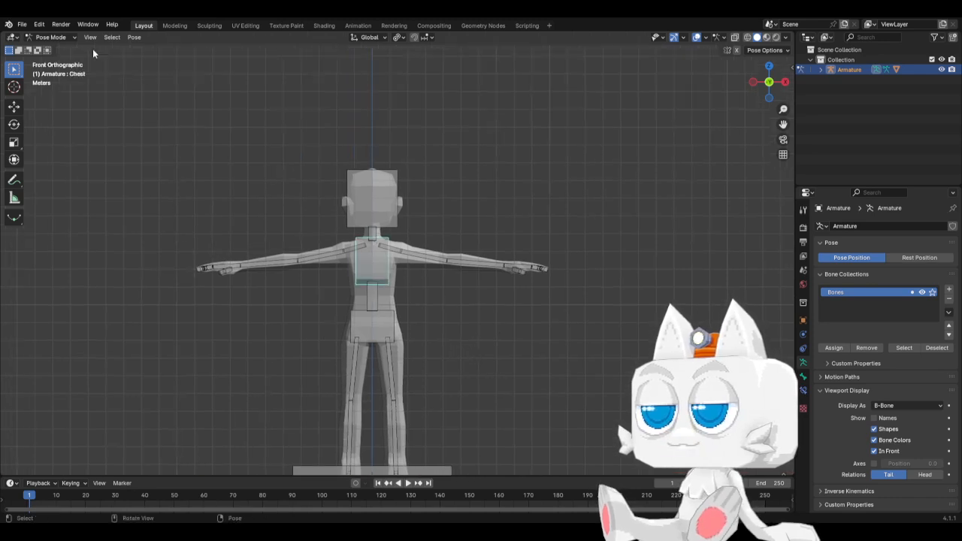
{"action": "left_click", "coordinate": [50, 37]}
{"action": "left_click", "coordinate": [49, 48]}
{"action": "left_click", "coordinate": [362, 206]}
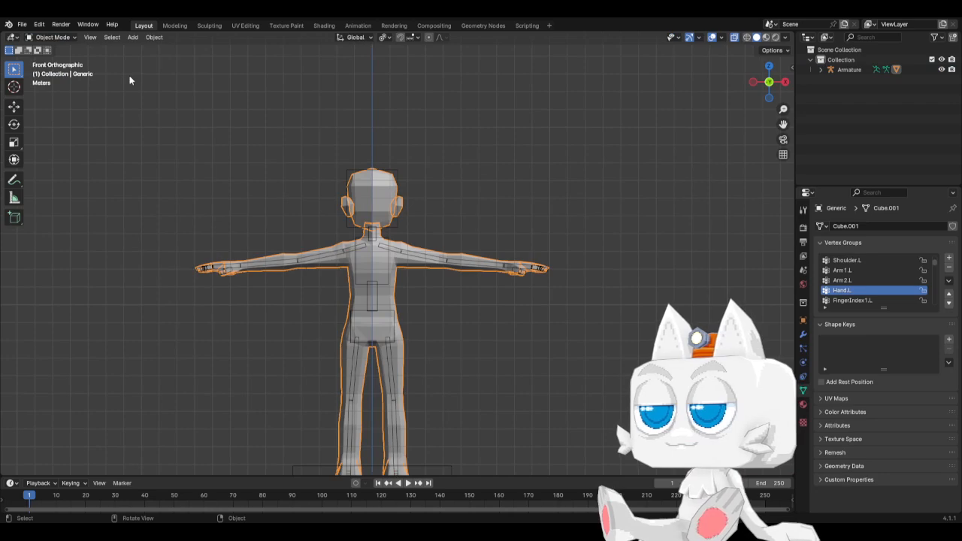
{"action": "left_click", "coordinate": [60, 37]}
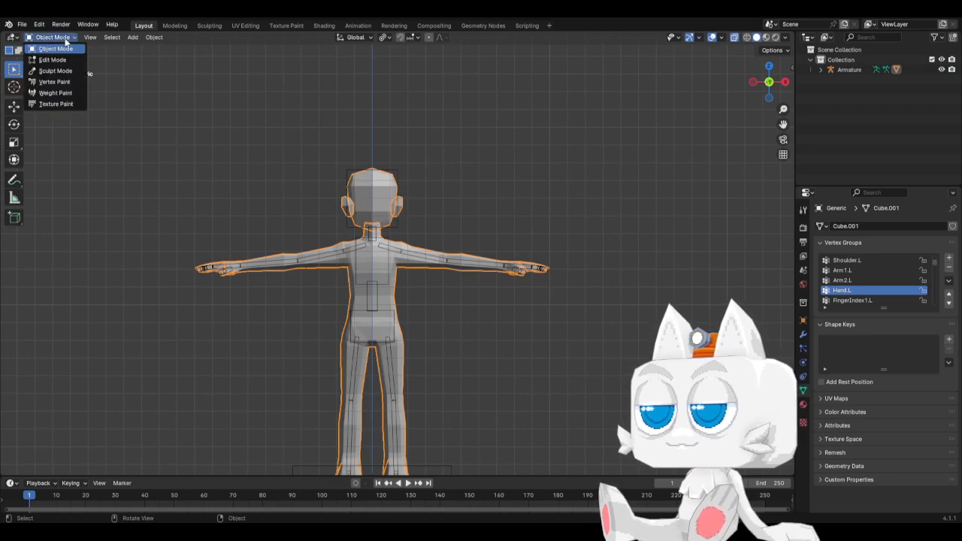
{"action": "left_click", "coordinate": [55, 93]}
Step: Display the weight-painted mesh with wireframe shading
{"action": "scroll", "coordinate": [554, 290], "scroll_direction": "up", "scroll_amount": 5}
{"action": "key", "text": "z"}
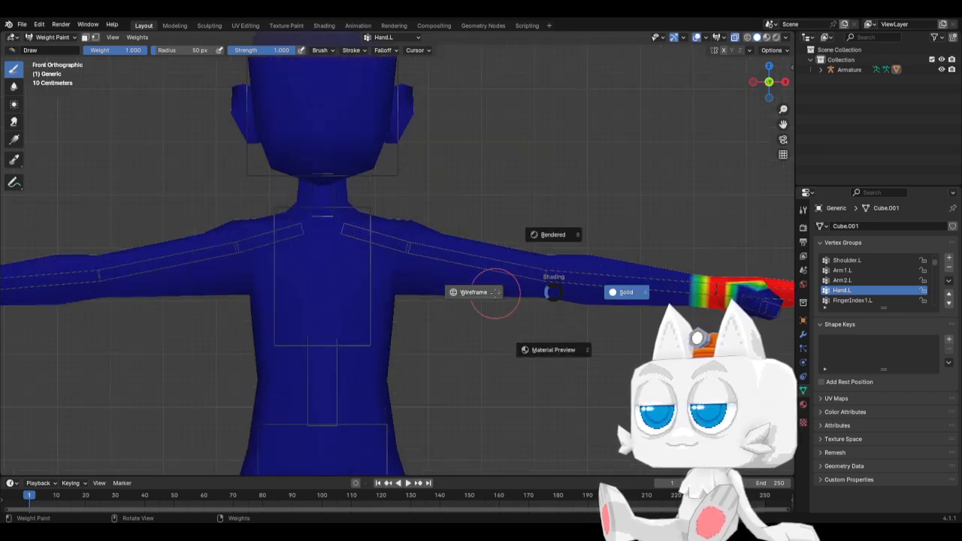
{"action": "left_click", "coordinate": [494, 289]}
{"action": "middle_click_drag", "start_coordinate": [655, 275], "coordinate": [422, 280], "text": "shift"}
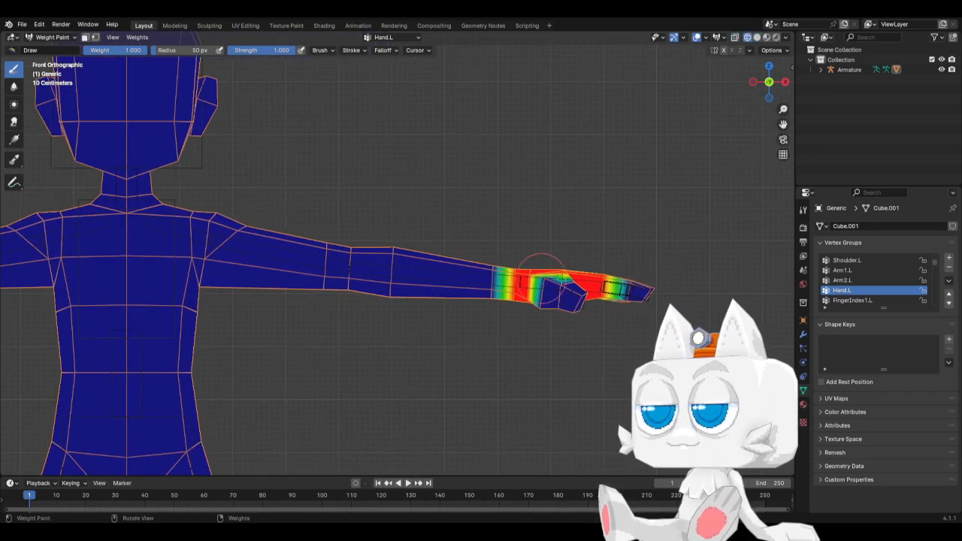
{"action": "middle_click_drag", "start_coordinate": [606, 296], "coordinate": [585, 300], "text": "shift"}
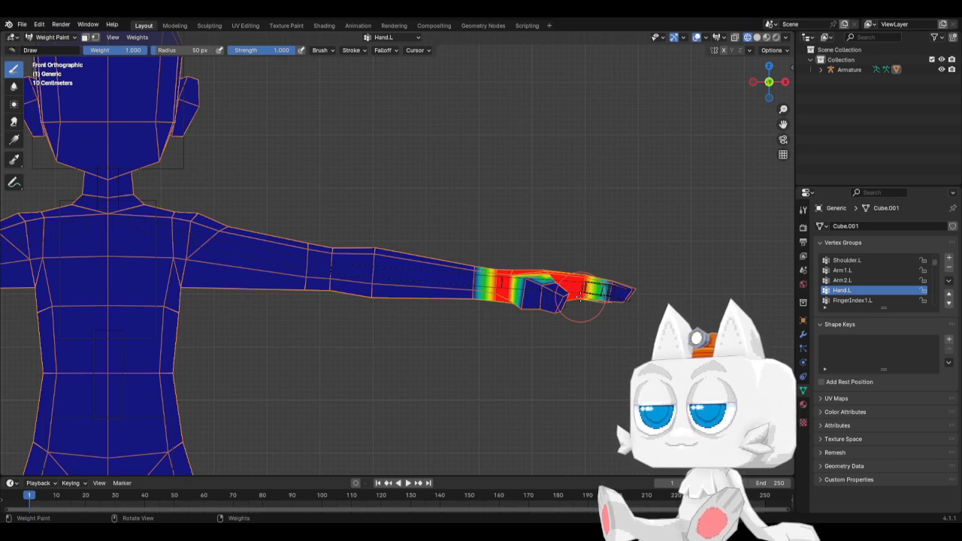
Step: In top view, paint the Hand.L wrist edge loop with brush weight 0.5 and radius 25 px
{"action": "key", "text": "KP_7"}
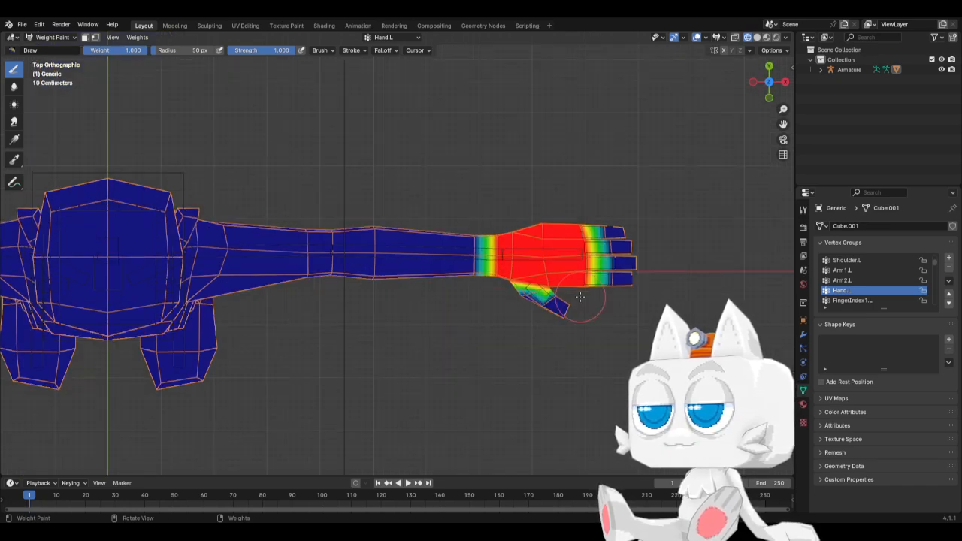
{"action": "middle_click_drag", "start_coordinate": [580, 297], "coordinate": [466, 301], "text": "shift"}
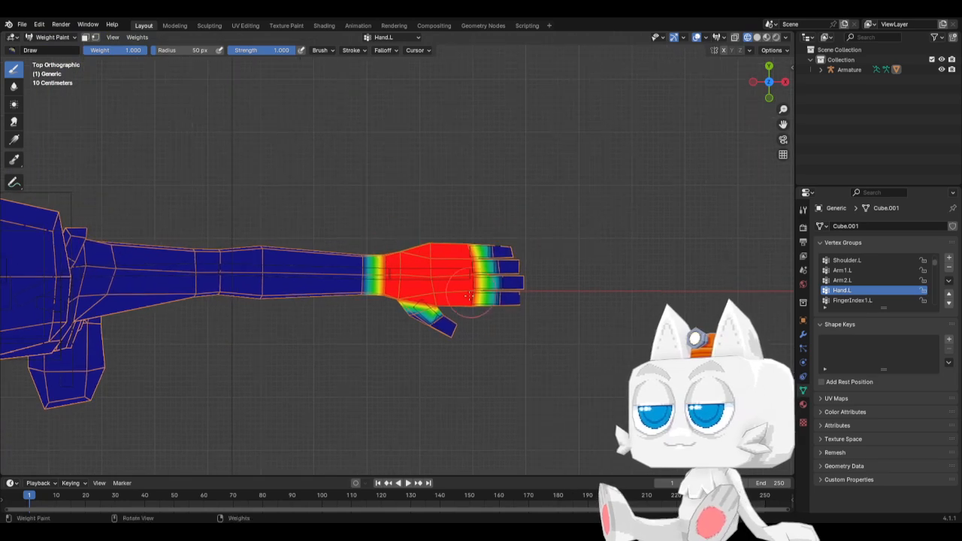
{"action": "scroll", "coordinate": [447, 320], "scroll_direction": "up", "scroll_amount": 2}
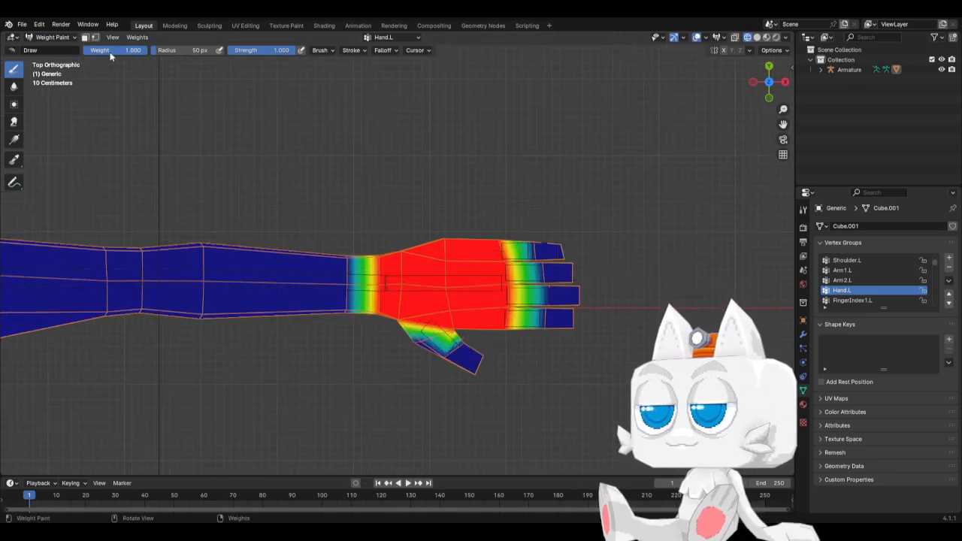
{"action": "type", "text": "0.5"}
{"action": "key", "text": "Return"}
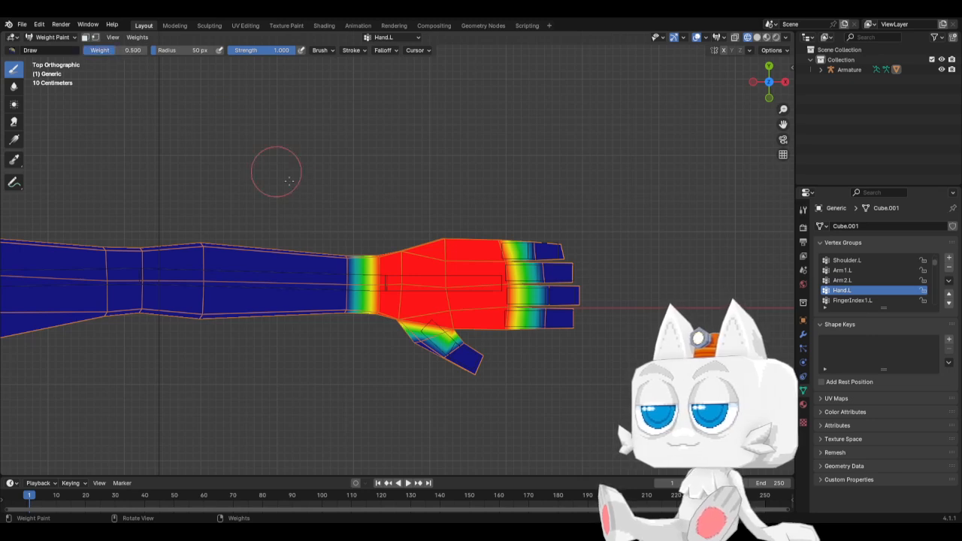
{"action": "left_click", "coordinate": [187, 49]}
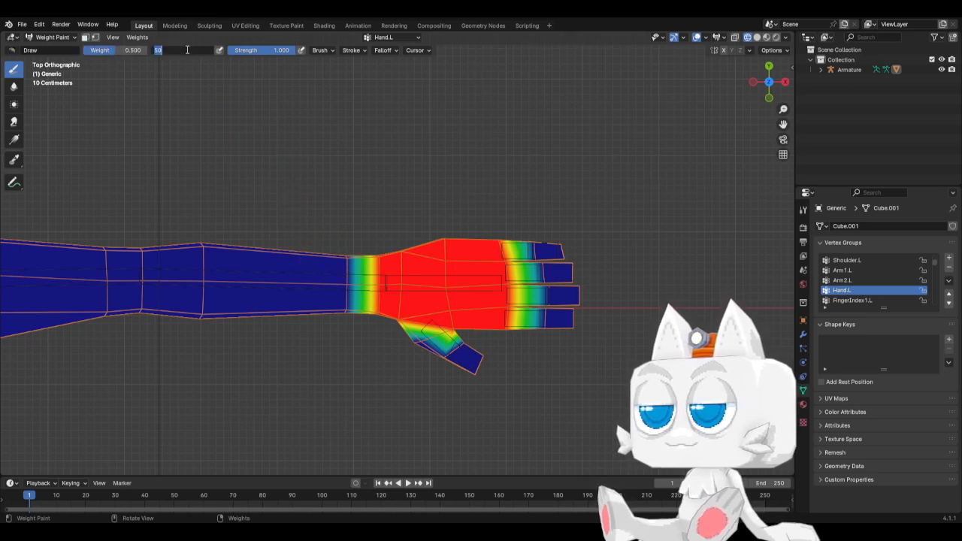
{"action": "type", "text": "25"}
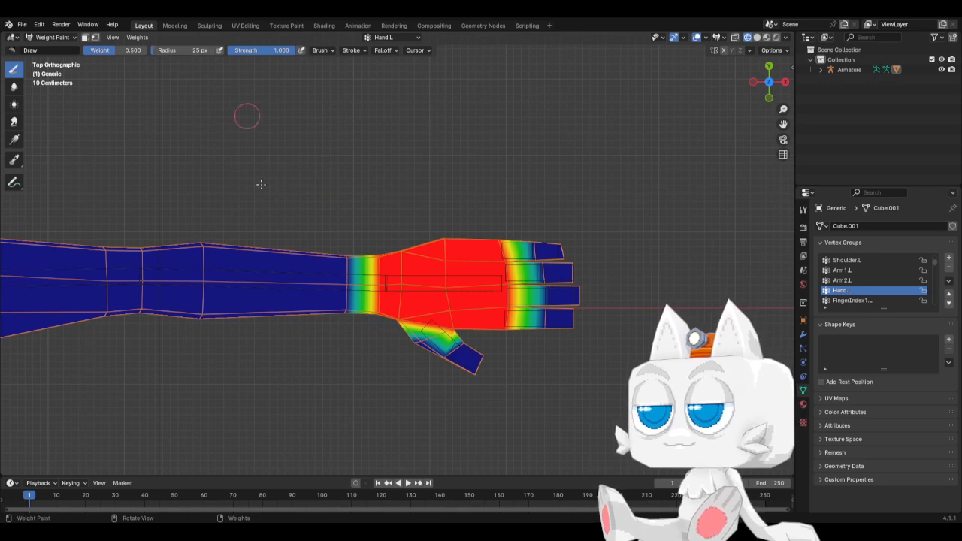
{"action": "left_click_drag", "start_coordinate": [376, 245], "coordinate": [376, 309]}
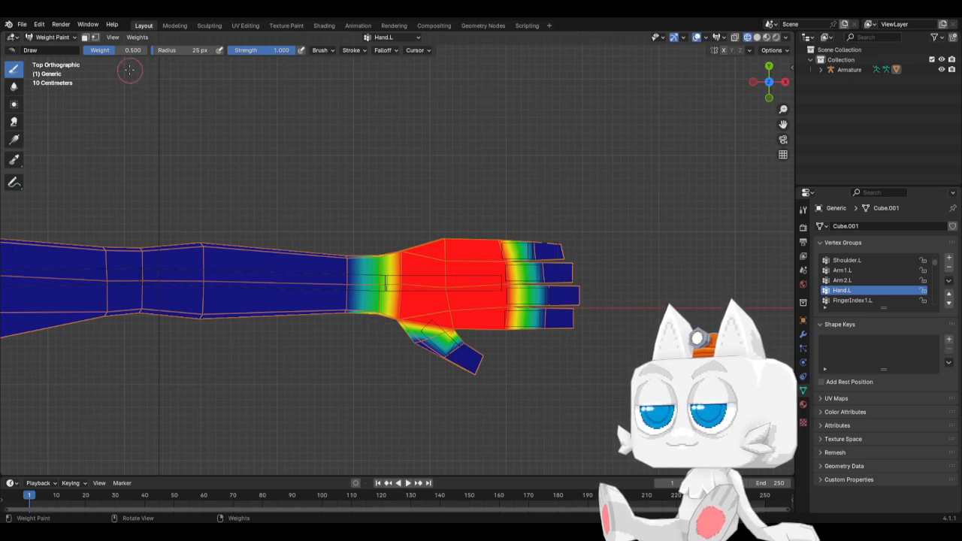
Step: Set the brush weight to 0.25 and paint the forearm edge loop just before the left wrist
{"action": "left_click", "coordinate": [116, 48]}
{"action": "key", "text": "BackSpace"}
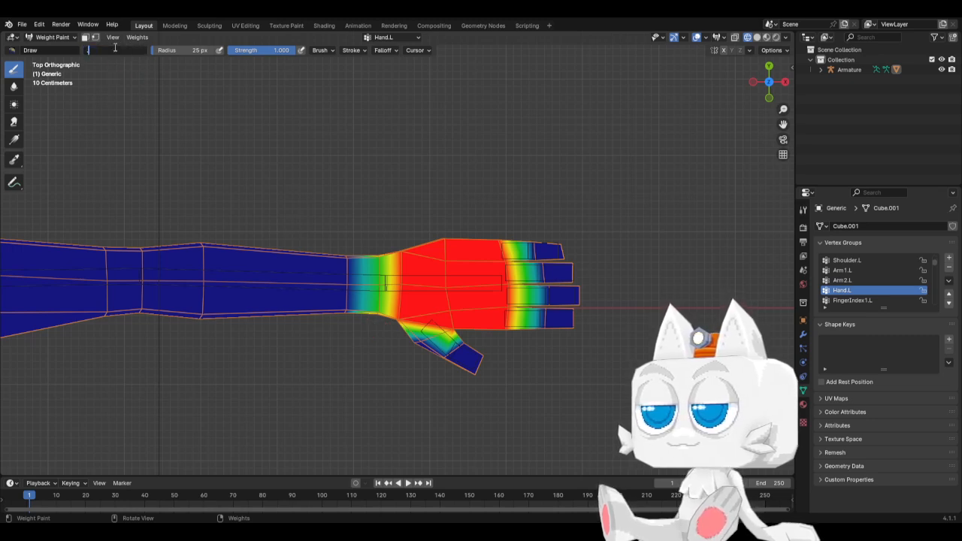
{"action": "key", "text": "Return"}
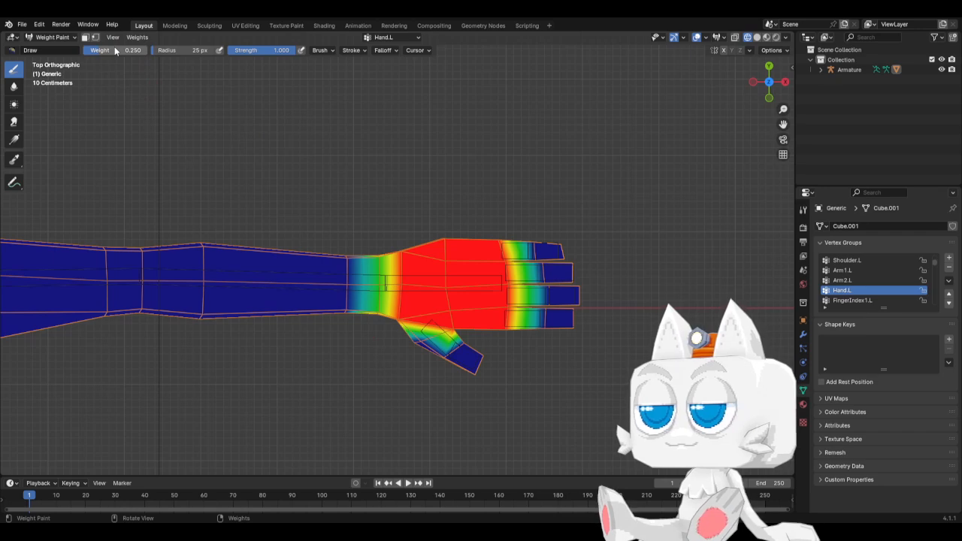
{"action": "left_click_drag", "start_coordinate": [344, 255], "coordinate": [349, 314]}
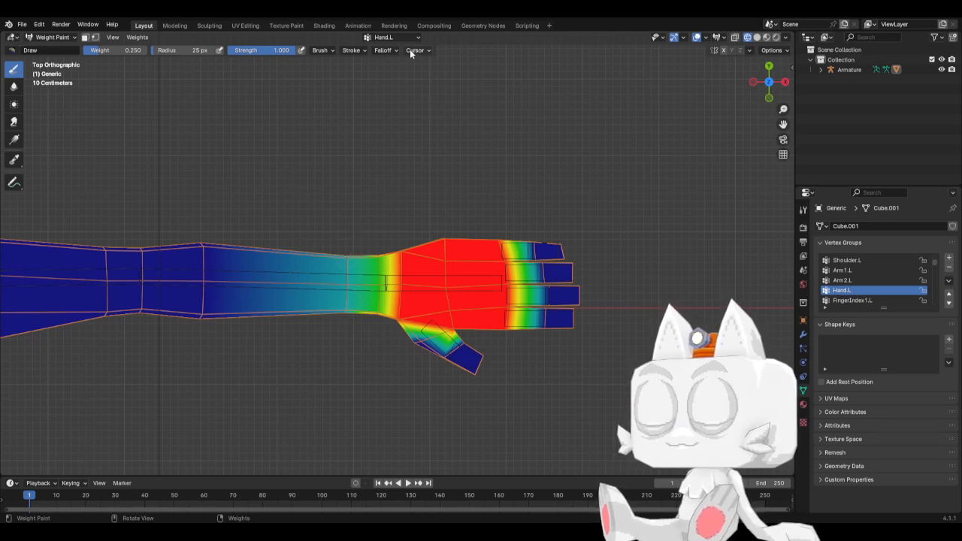
Step: Examine the brush's stroke methods, falloff and cursor settings, the hand's underside weights, and the available weight operations
{"action": "left_click", "coordinate": [354, 51]}
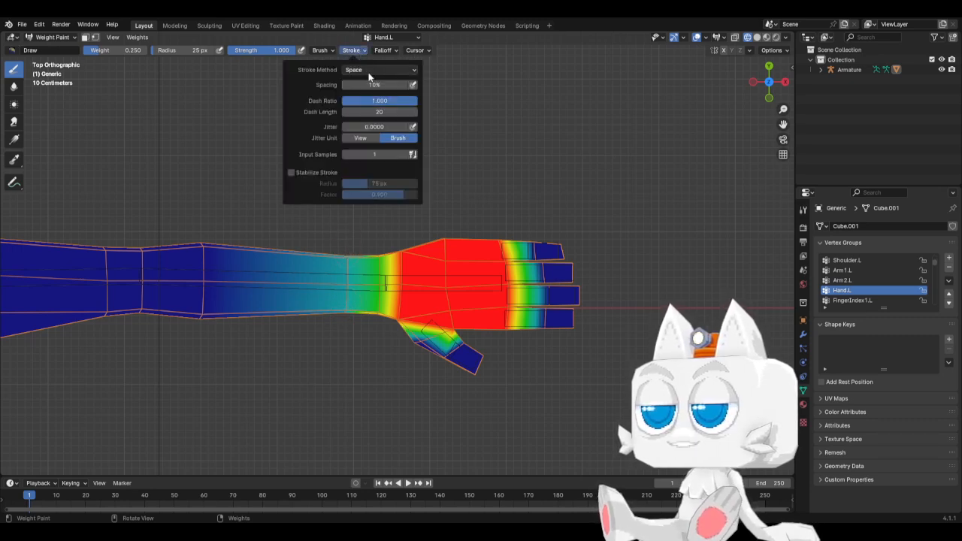
{"action": "left_click", "coordinate": [370, 70]}
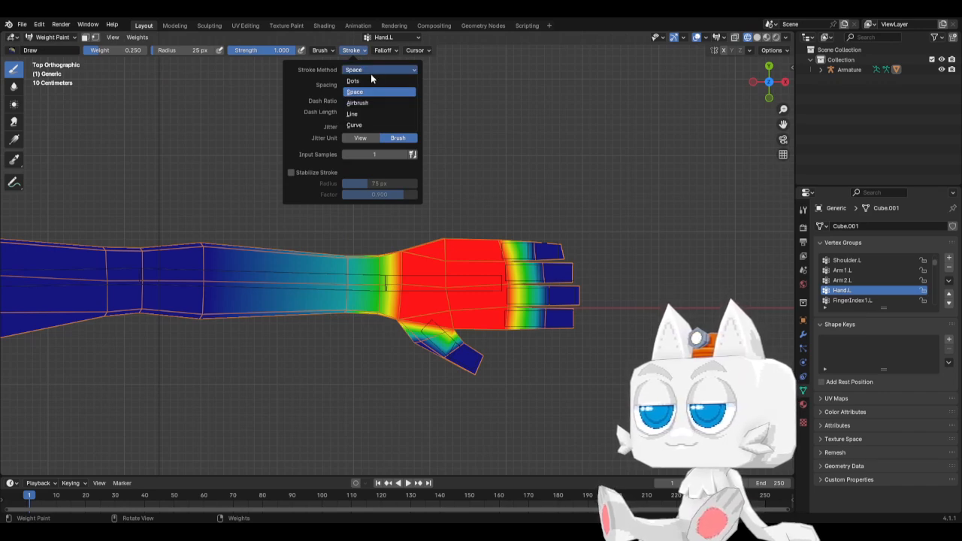
{"action": "left_click", "coordinate": [364, 71]}
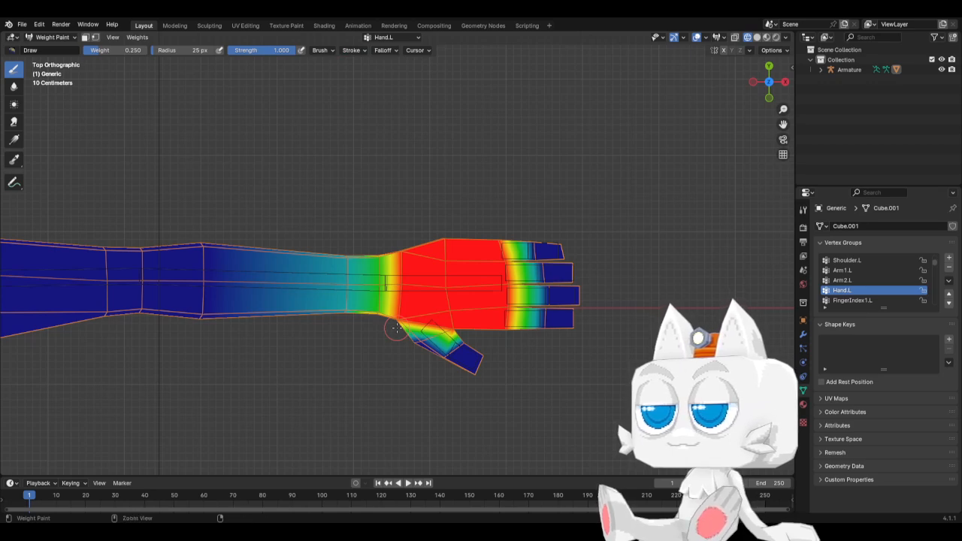
{"action": "key", "text": "ctrl+KP_7"}
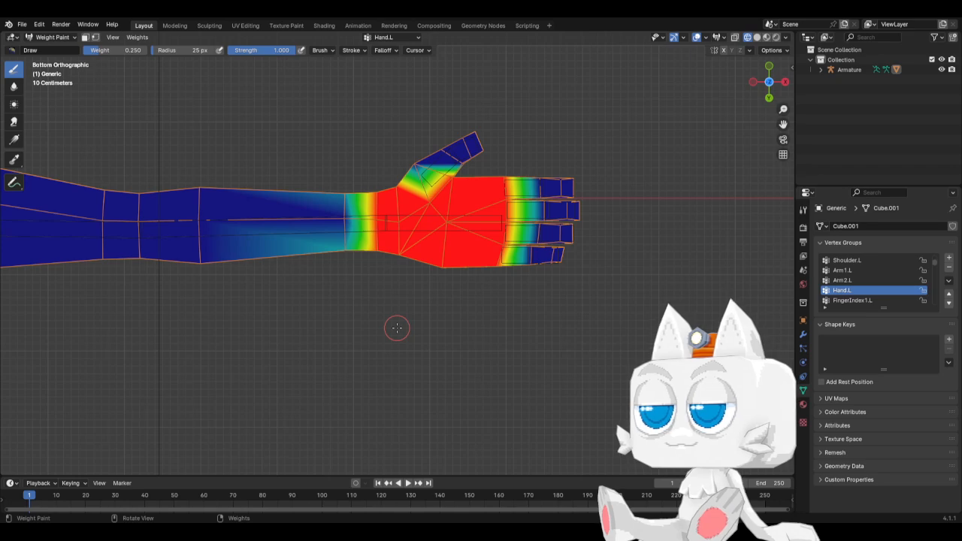
{"action": "key", "text": "KP_7"}
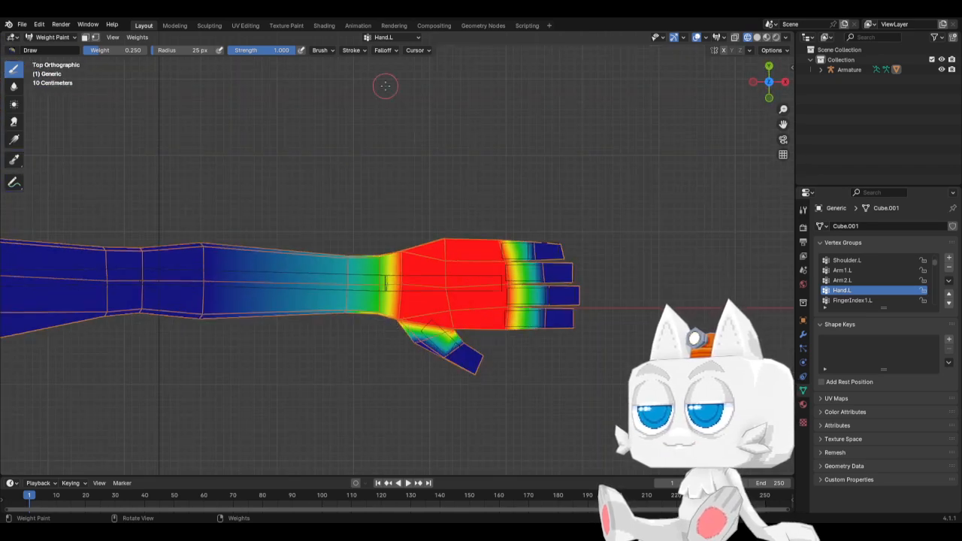
{"action": "left_click", "coordinate": [383, 50]}
{"action": "left_click", "coordinate": [424, 51]}
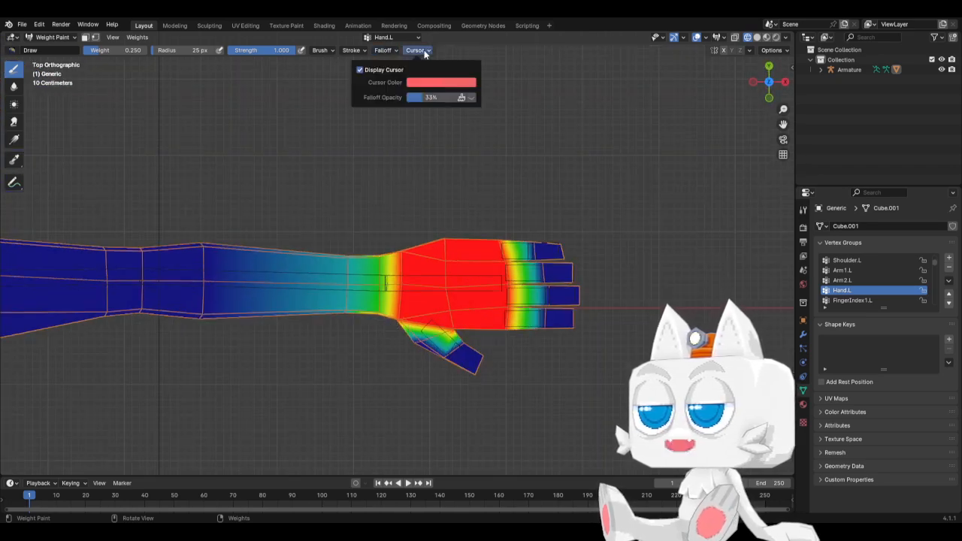
{"action": "left_click", "coordinate": [353, 51]}
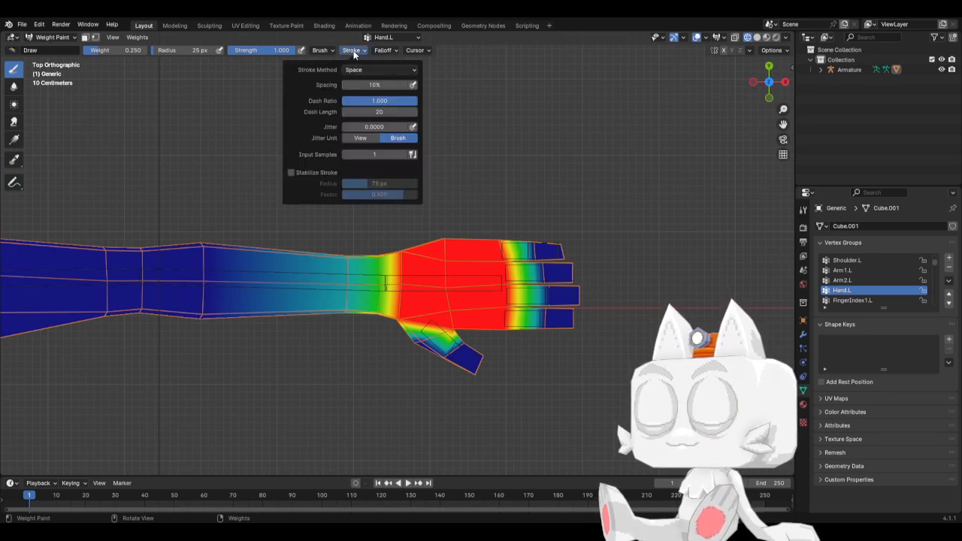
{"action": "left_click", "coordinate": [367, 69]}
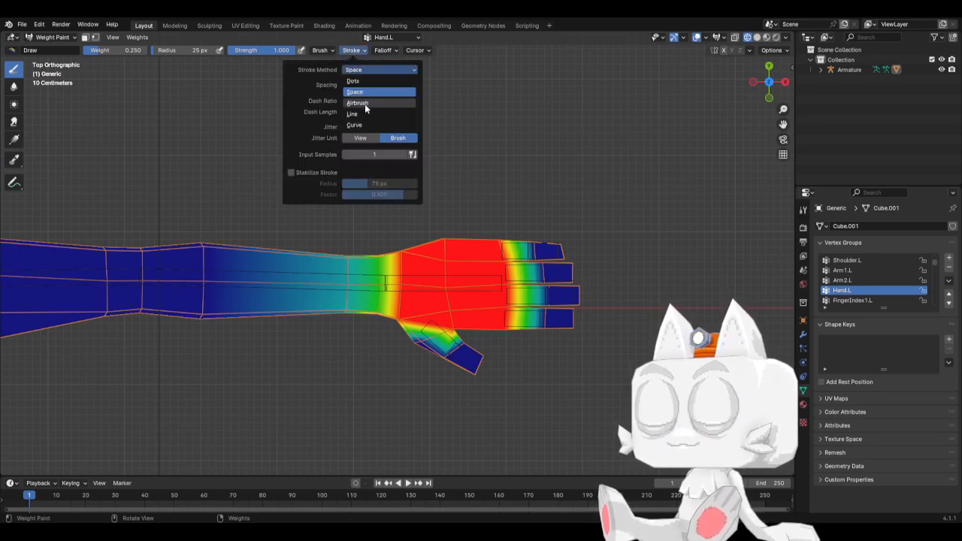
{"action": "left_click", "coordinate": [355, 90]}
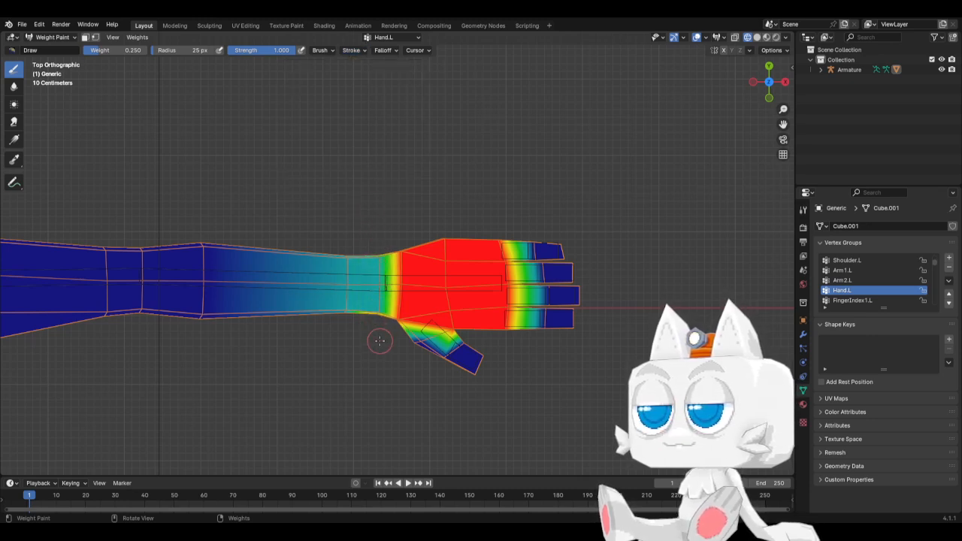
{"action": "left_click", "coordinate": [385, 262]}
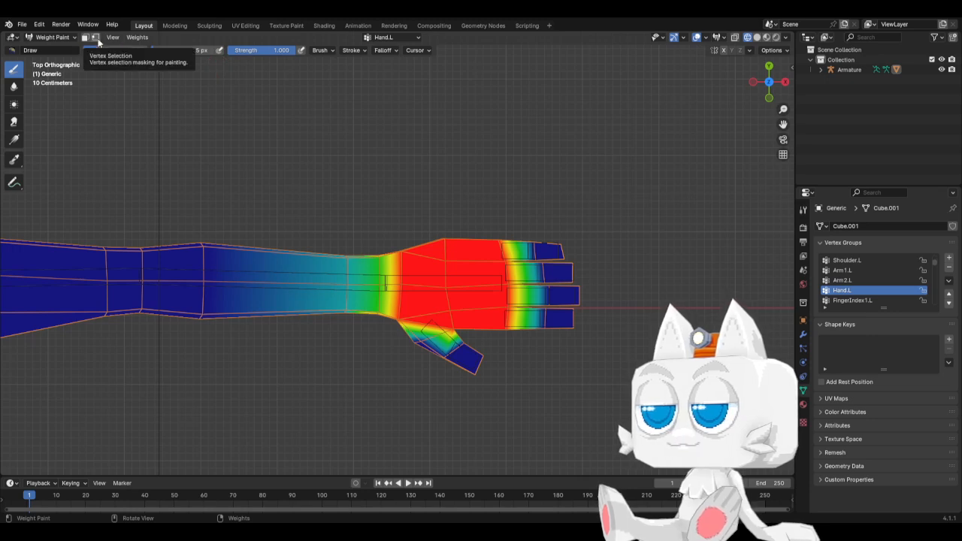
{"action": "left_click", "coordinate": [139, 37]}
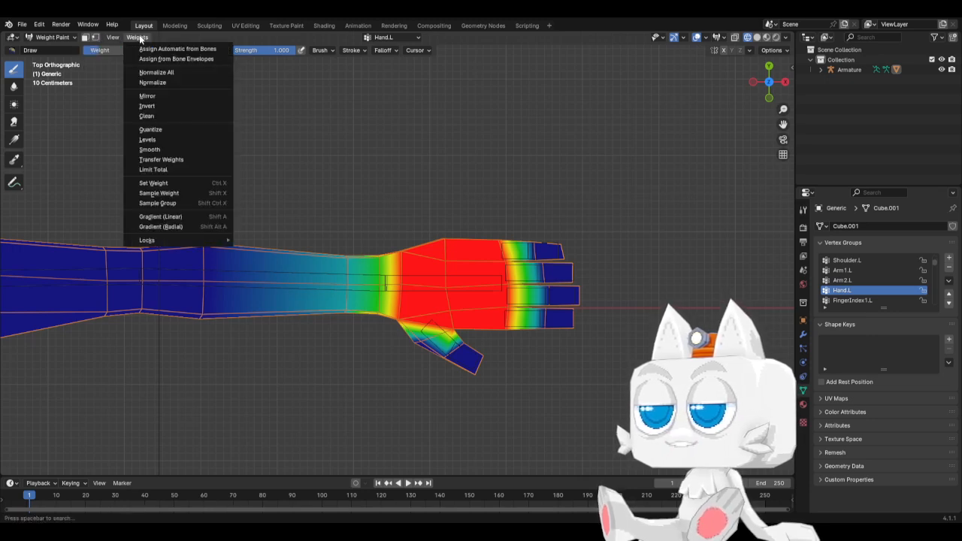
{"action": "left_click", "coordinate": [139, 38]}
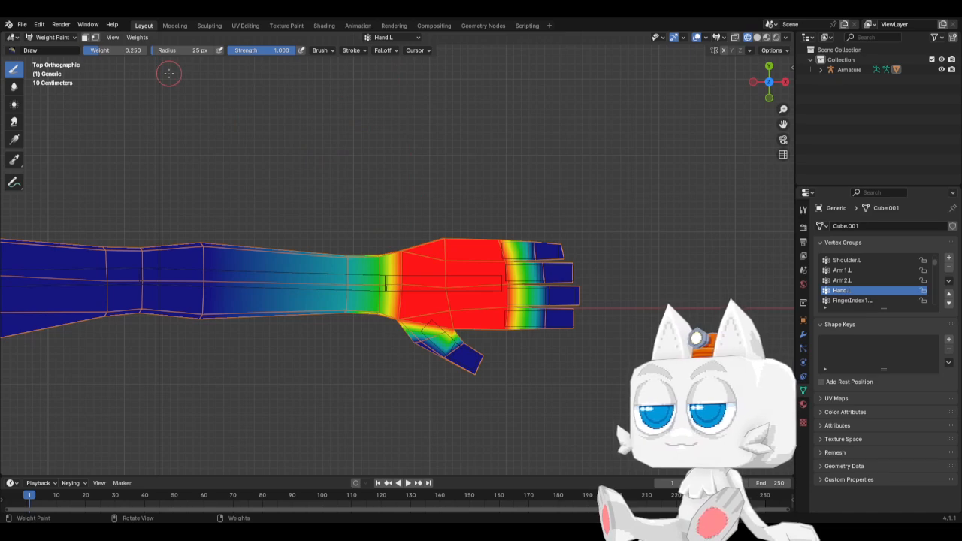
Step: Set the brush weight to 0.5 and paint the underside of the Hand.L wrist edge loop in bottom view
{"action": "left_click", "coordinate": [99, 51]}
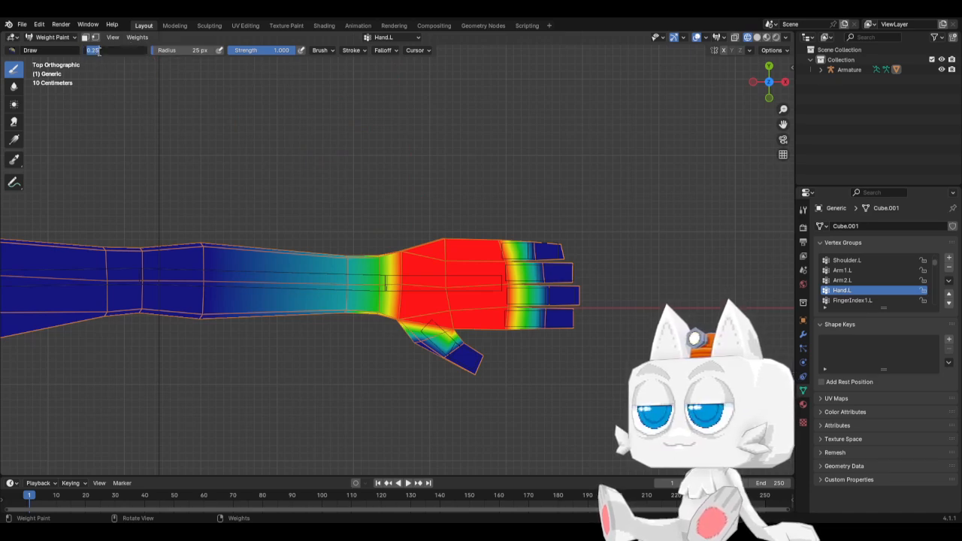
{"action": "type", "text": "0.5"}
{"action": "key", "text": "Return"}
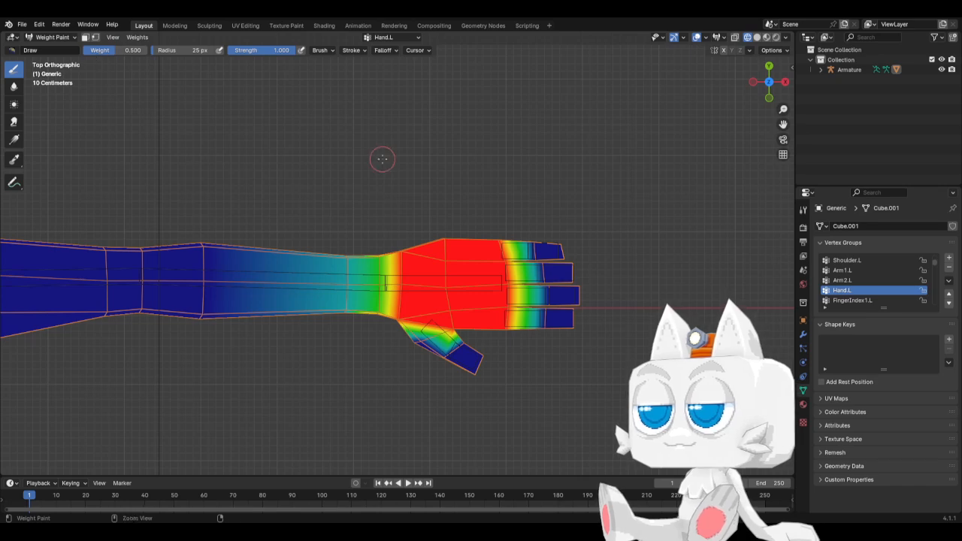
{"action": "key", "text": "ctrl+KP_7"}
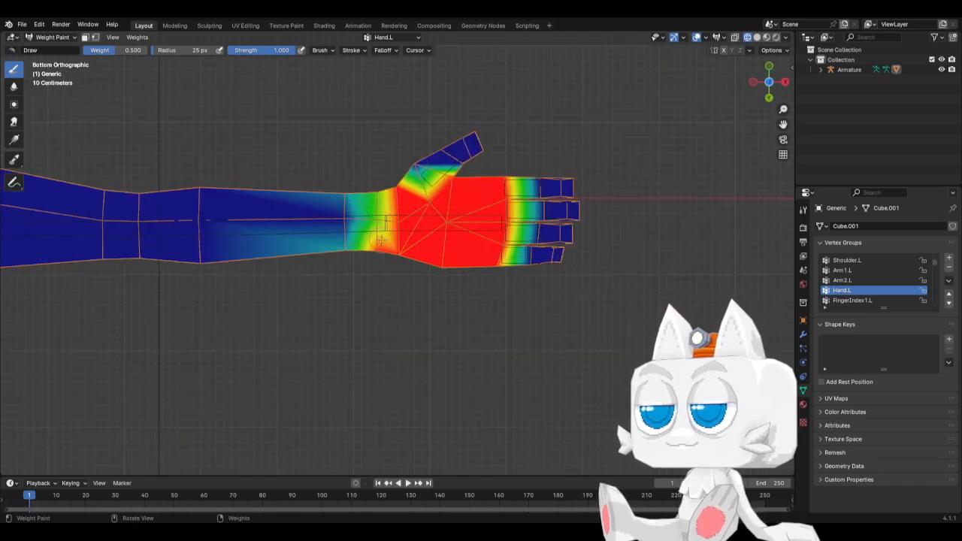
Step: Set the brush weight to 0.25 and paint the underside of the forearm edge loop just before the left wrist
{"action": "mouse_move", "coordinate": [387, 273]}
{"action": "middle_mouse_down"}
{"action": "mouse_move", "coordinate": [385, 218]}
{"action": "mouse_move", "coordinate": [387, 271]}
{"action": "middle_mouse_up"}
{"action": "left_click", "coordinate": [124, 51]}
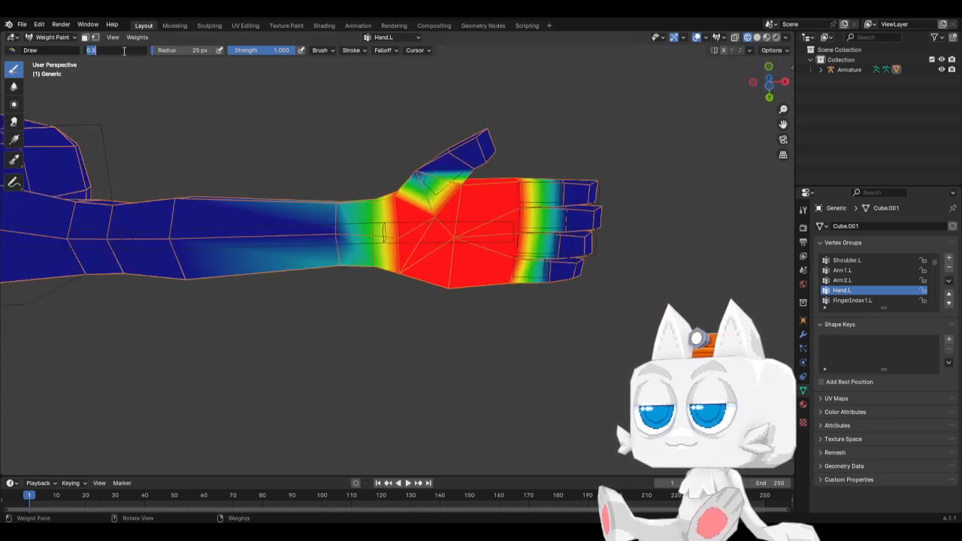
{"action": "type", "text": "0.25"}
{"action": "key", "text": "Return"}
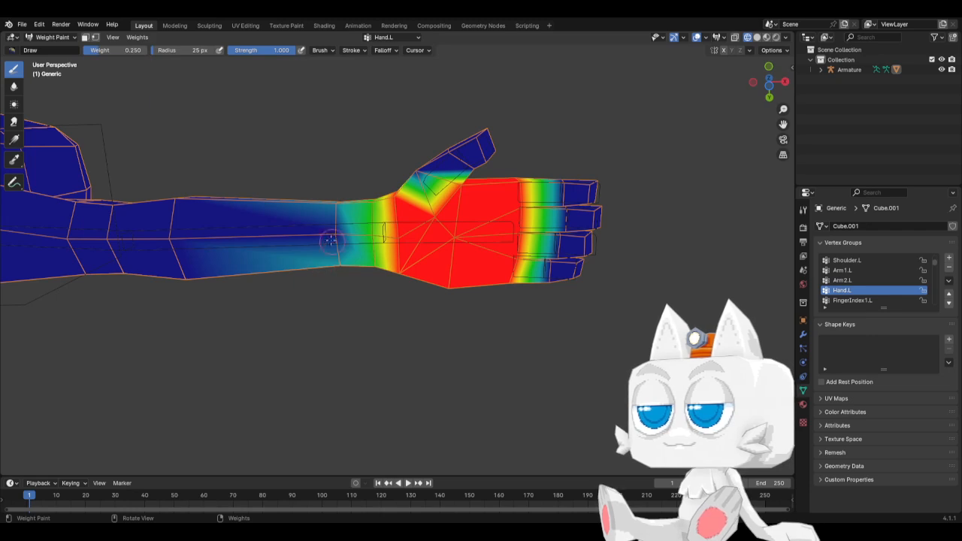
{"action": "left_click_drag", "start_coordinate": [331, 241], "coordinate": [336, 194]}
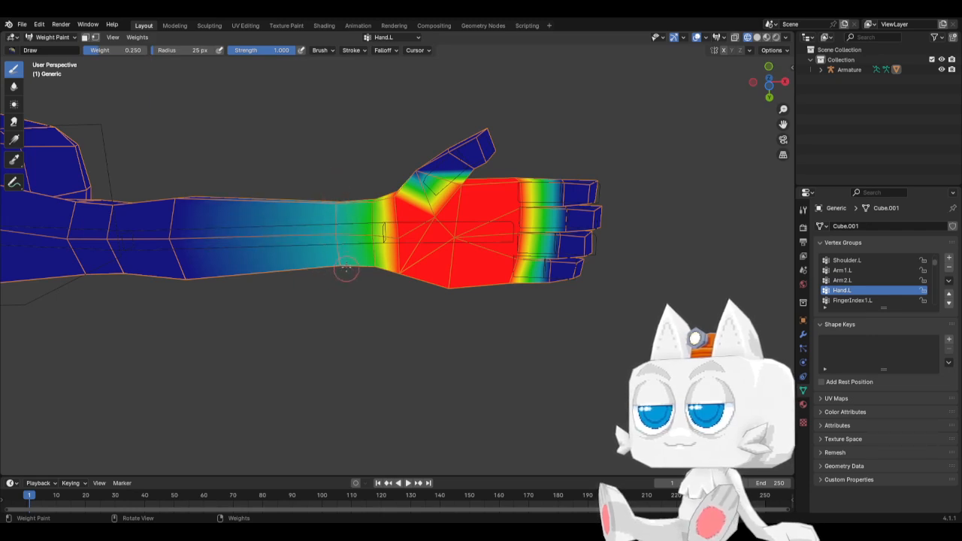
{"action": "key", "text": "KP_1"}
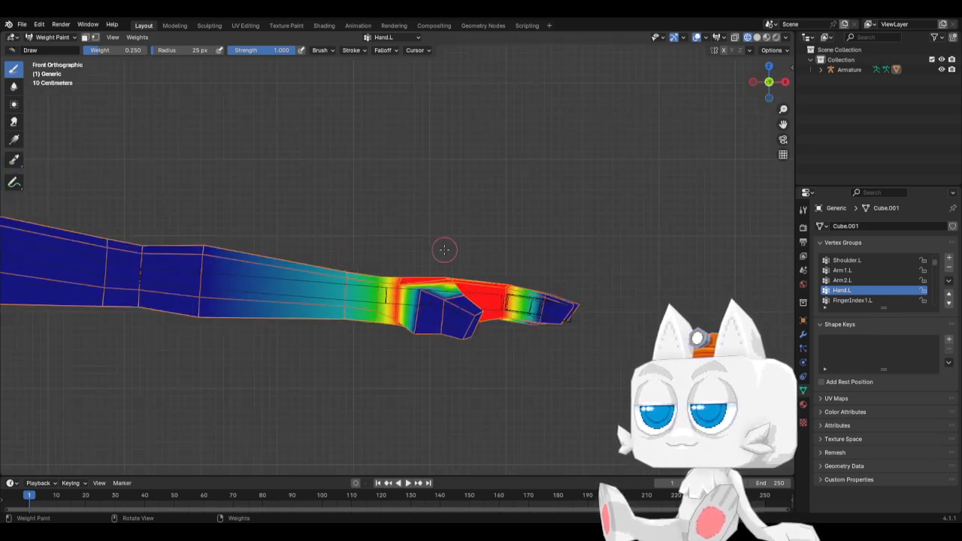
{"action": "key", "text": "KP_7"}
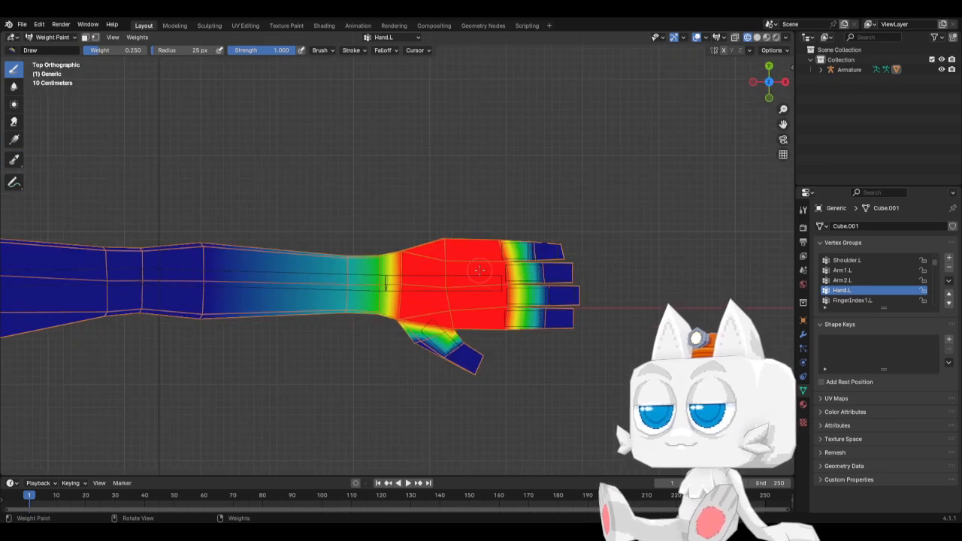
Step: Make Hips the active vertex group and paint the waist edge loop with weight 0.25 in front view
{"action": "scroll", "coordinate": [872, 267], "scroll_direction": "up", "scroll_amount": 3}
{"action": "left_click", "coordinate": [860, 261]}
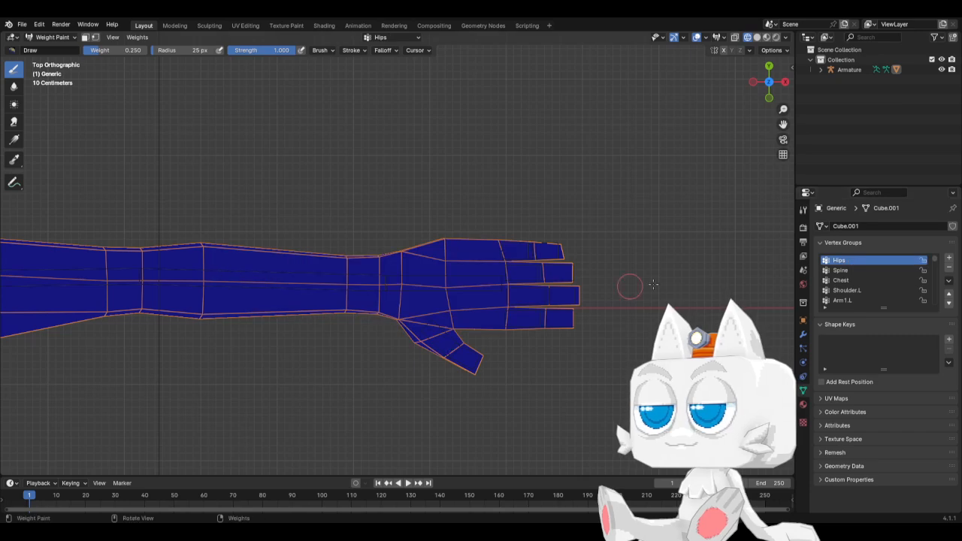
{"action": "key", "text": "KP_1"}
{"action": "scroll", "coordinate": [250, 313], "scroll_direction": "down", "scroll_amount": 3}
{"action": "scroll", "coordinate": [251, 313], "scroll_direction": "down", "scroll_amount": 1}
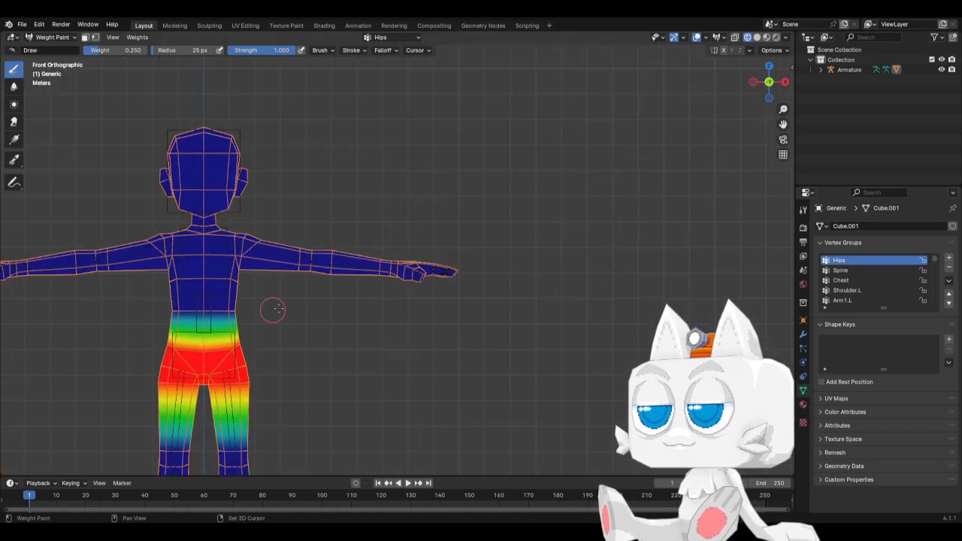
{"action": "middle_click_drag", "start_coordinate": [293, 301], "coordinate": [398, 234], "text": "shift"}
{"action": "scroll", "coordinate": [389, 258], "scroll_direction": "up", "scroll_amount": 4}
{"action": "middle_click_drag", "start_coordinate": [327, 259], "coordinate": [439, 267], "text": "shift"}
{"action": "left_click_drag", "start_coordinate": [272, 236], "coordinate": [405, 238]}
{"action": "key", "text": "KP_3"}
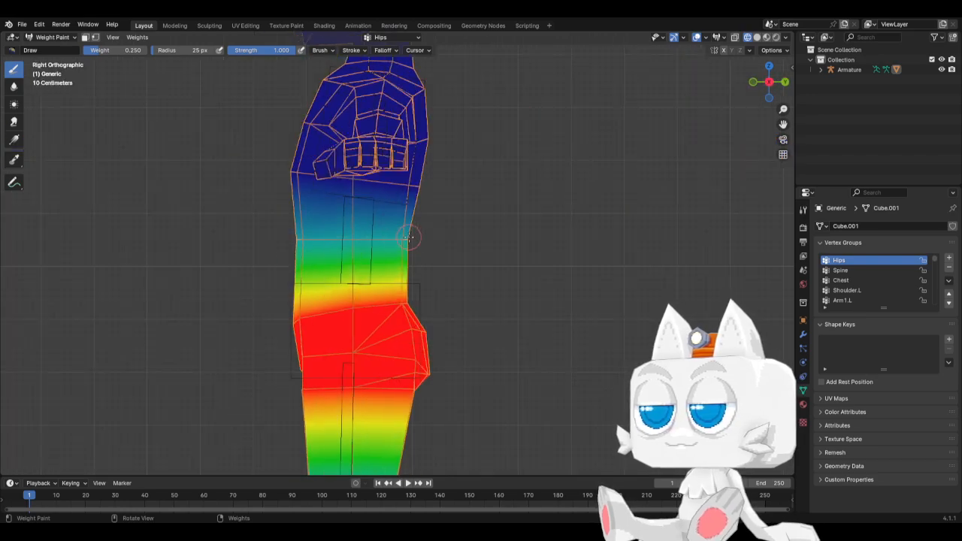
{"action": "key", "text": "KP_1"}
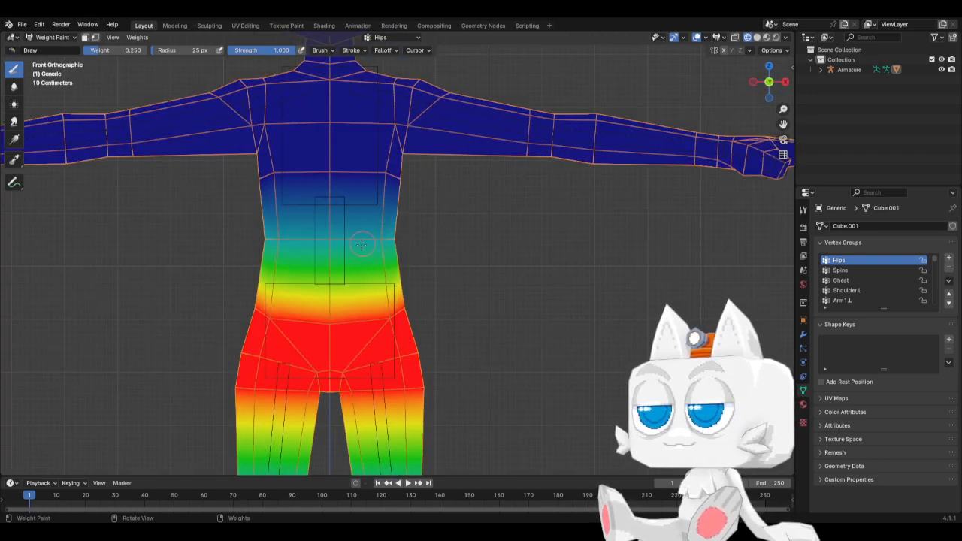
{"action": "middle_click_drag", "start_coordinate": [462, 350], "coordinate": [493, 269], "text": "shift"}
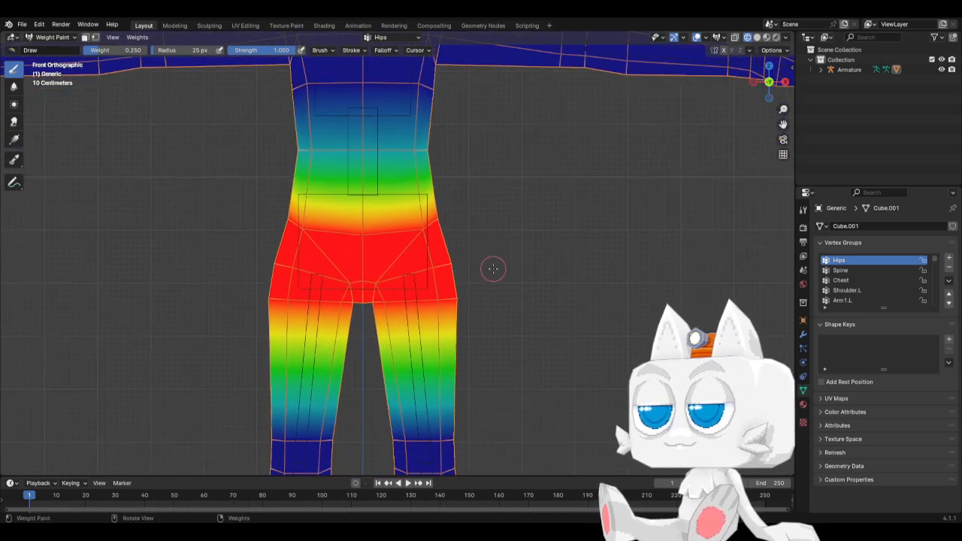
Step: Apply Limit Total to all vertex groups with a limit of 4 weights per vertex
{"action": "left_click", "coordinate": [360, 51]}
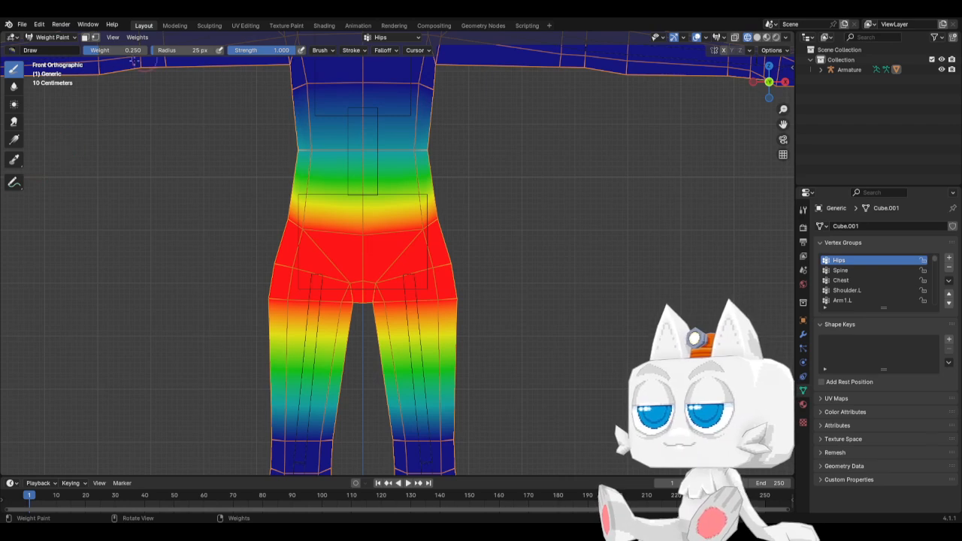
{"action": "left_click", "coordinate": [395, 50]}
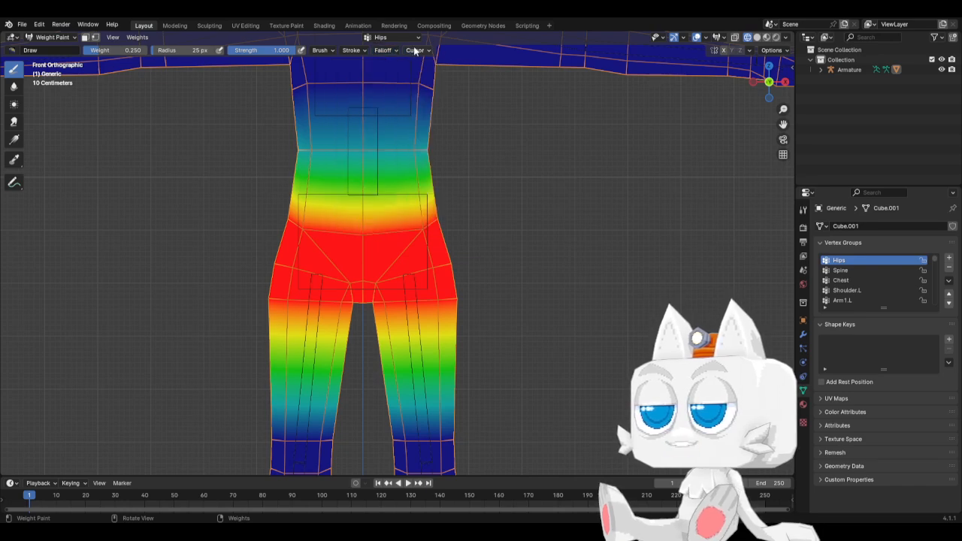
{"action": "left_click", "coordinate": [723, 39]}
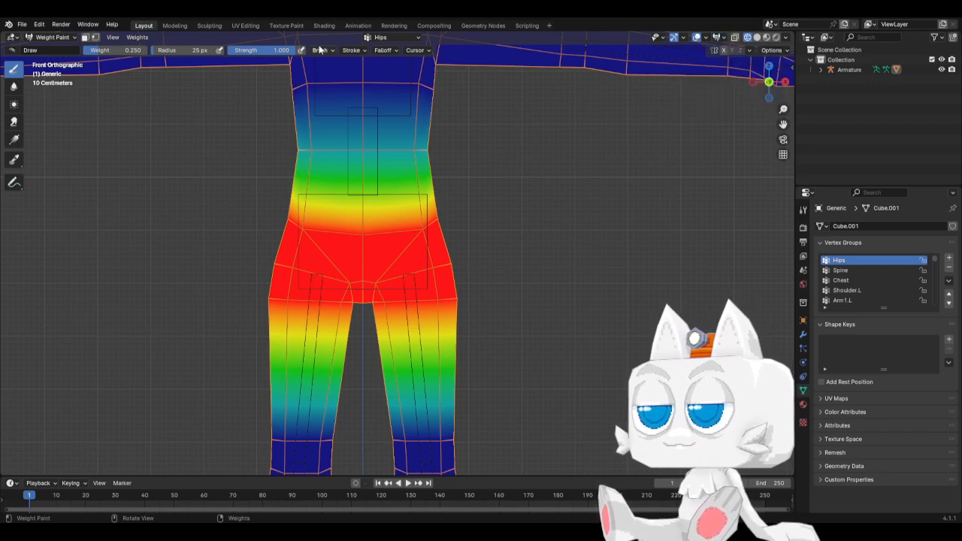
{"action": "left_click", "coordinate": [136, 37]}
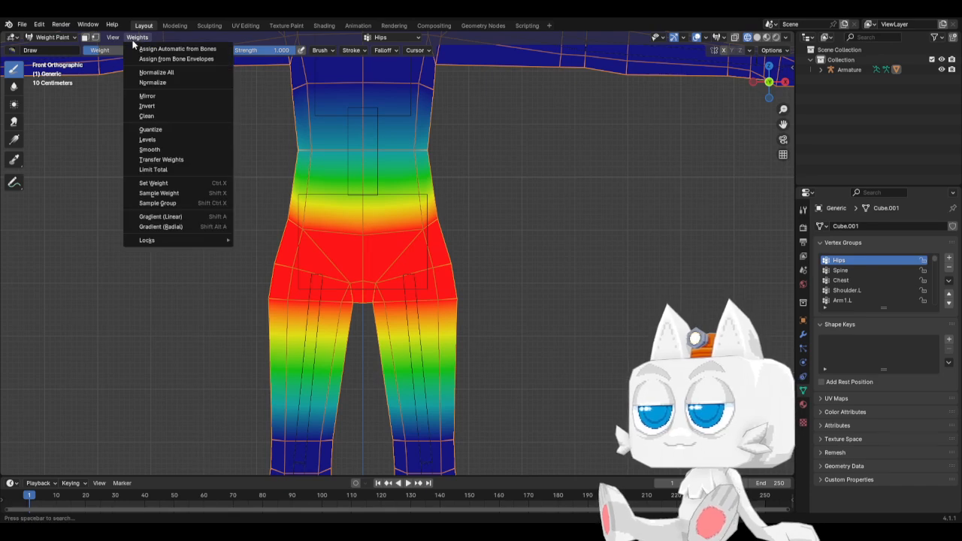
{"action": "left_click", "coordinate": [175, 170]}
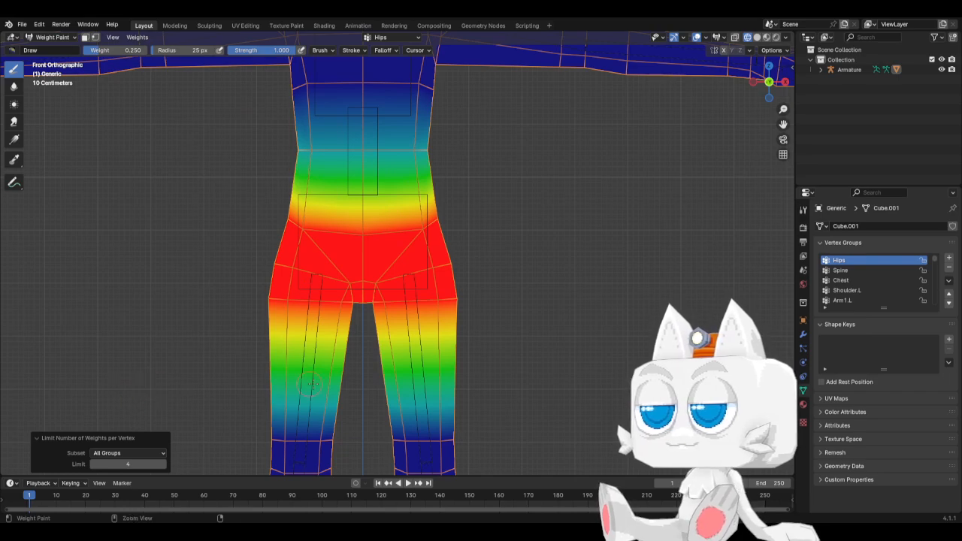
{"action": "left_click", "coordinate": [150, 387]}
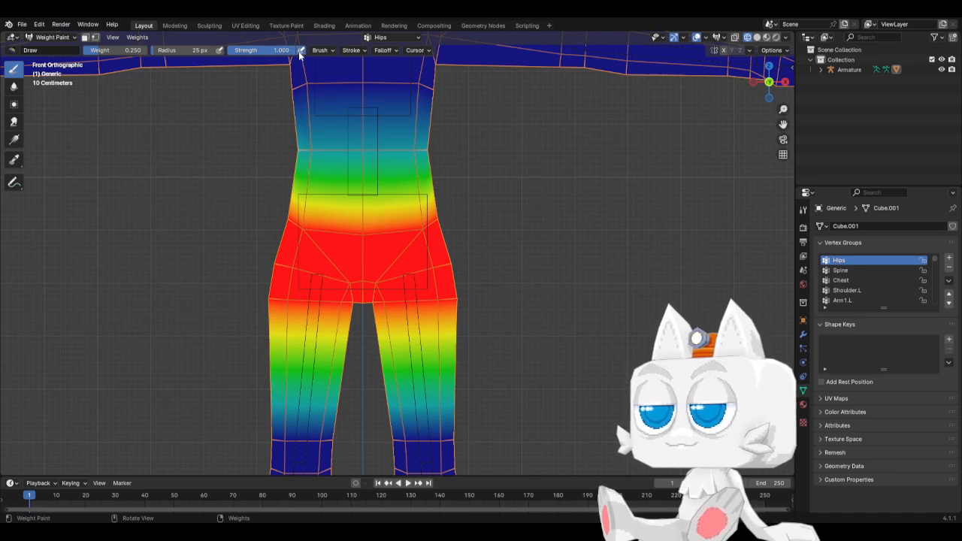
Step: Review the Draw brush's Accumulate and Front Faces Only options along with its stroke and falloff settings
{"action": "left_click", "coordinate": [330, 49]}
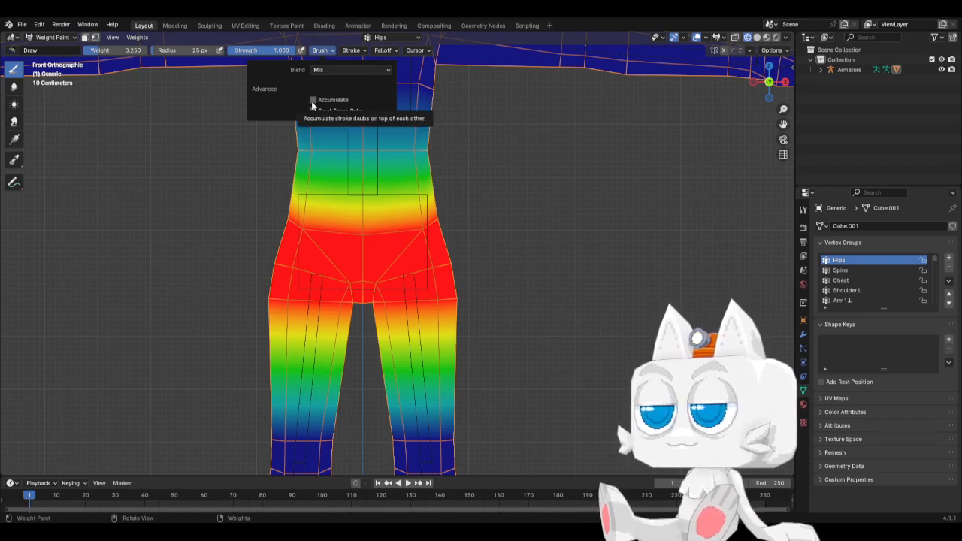
{"action": "left_click", "coordinate": [357, 111]}
{"action": "left_click", "coordinate": [344, 113]}
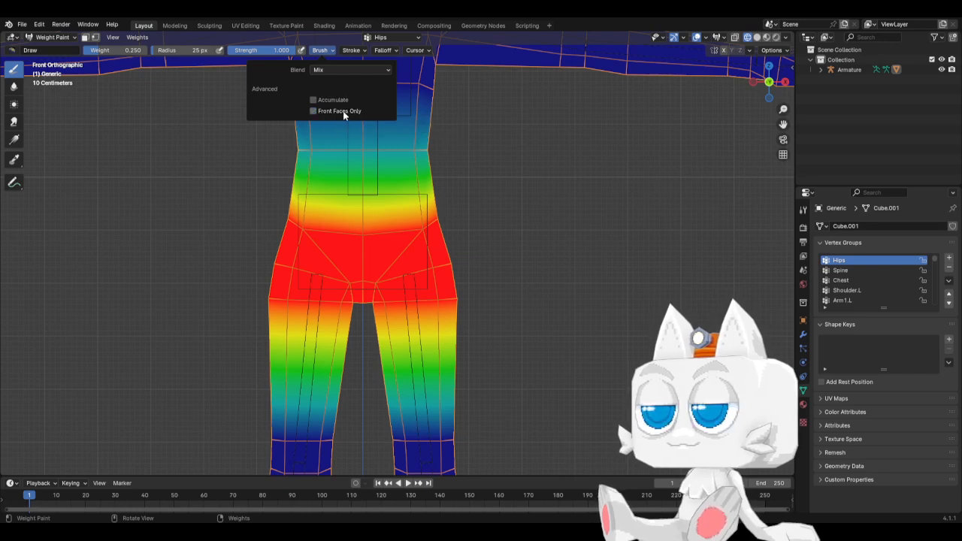
{"action": "left_click", "coordinate": [353, 50]}
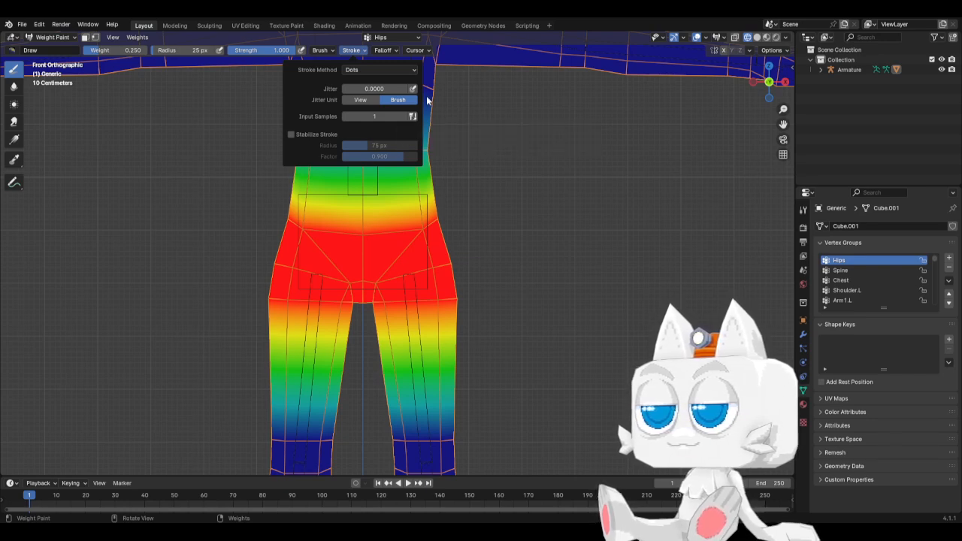
{"action": "left_click", "coordinate": [386, 52]}
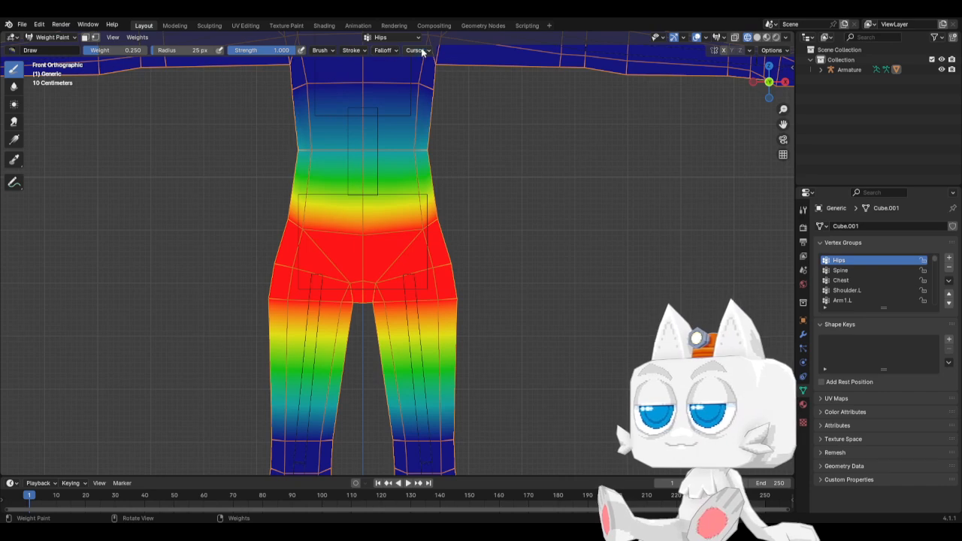
Step: Review the brush's cursor settings and examine the Hips weights in the right and front views
{"action": "left_click", "coordinate": [417, 50]}
{"action": "left_click", "coordinate": [418, 51]}
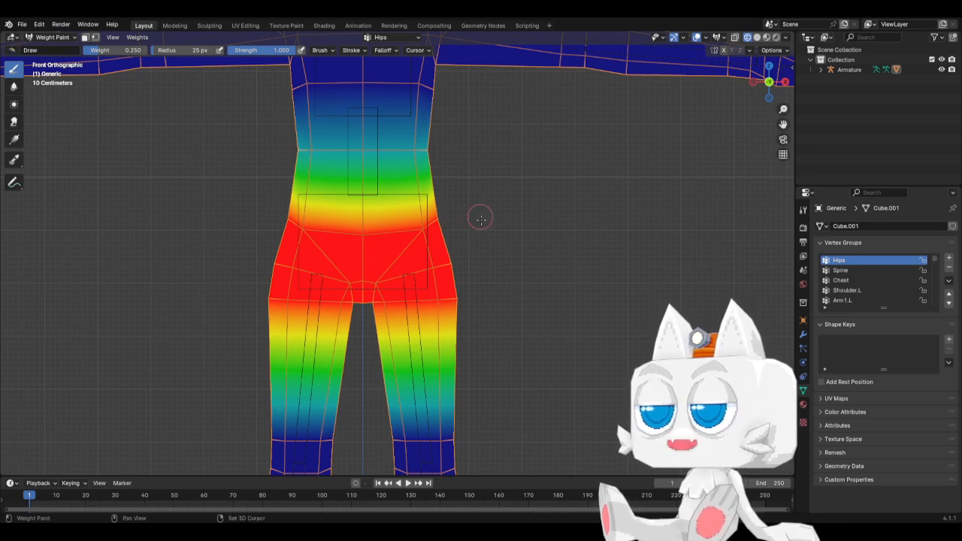
{"action": "middle_click_drag", "start_coordinate": [481, 219], "coordinate": [496, 279], "text": "shift"}
{"action": "key", "text": "KP_3"}
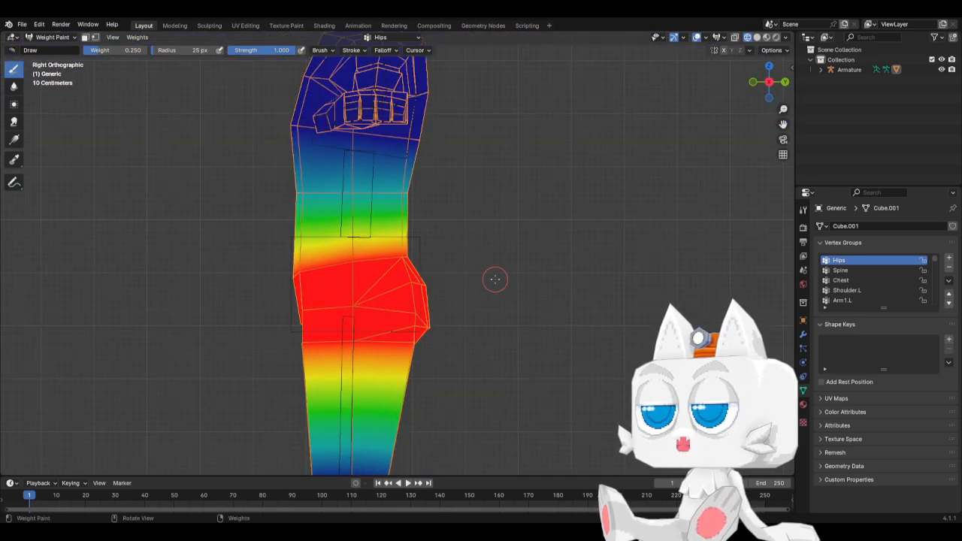
{"action": "key", "text": "KP_1"}
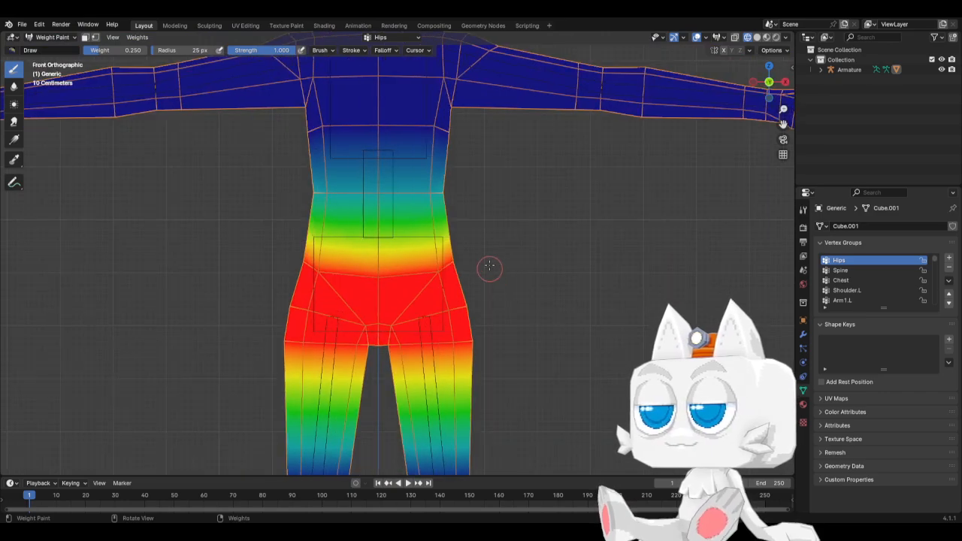
Step: Paint the upper hip edge loop into the Spine vertex group with weight 0.25, and compare the result with the Hips group
{"action": "left_click", "coordinate": [841, 270]}
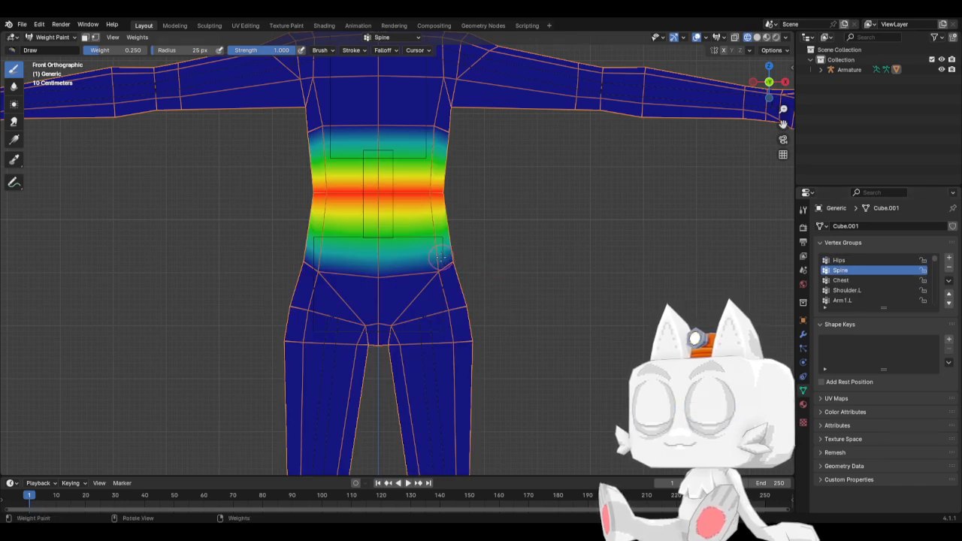
{"action": "mouse_move", "coordinate": [457, 251]}
{"action": "left_mouse_down"}
{"action": "mouse_move", "coordinate": [382, 277]}
{"action": "mouse_move", "coordinate": [451, 262]}
{"action": "left_mouse_up"}
{"action": "mouse_move", "coordinate": [384, 286]}
{"action": "left_mouse_down"}
{"action": "mouse_move", "coordinate": [445, 268]}
{"action": "mouse_move", "coordinate": [412, 254]}
{"action": "left_mouse_up"}
{"action": "key", "text": "KP_3"}
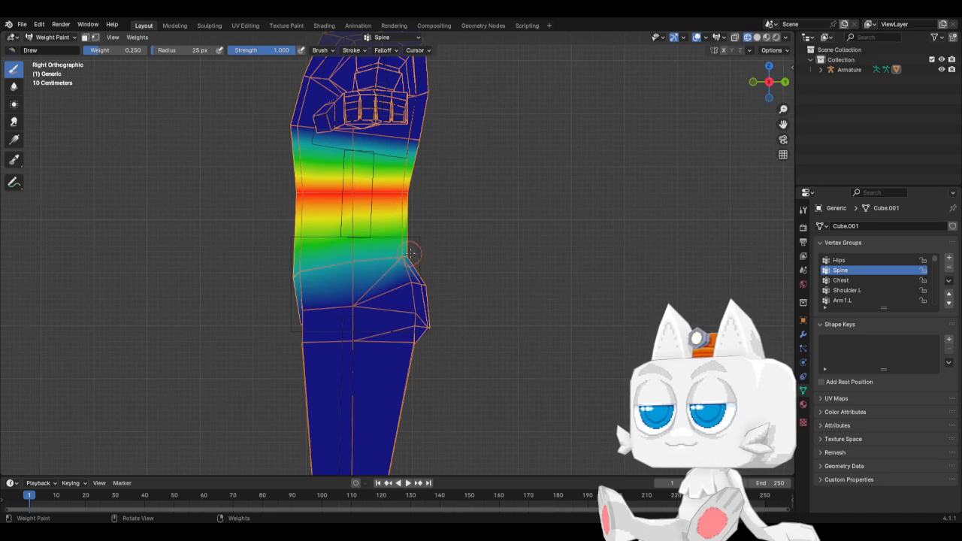
{"action": "left_click", "coordinate": [870, 260]}
{"action": "key", "text": "KP_1"}
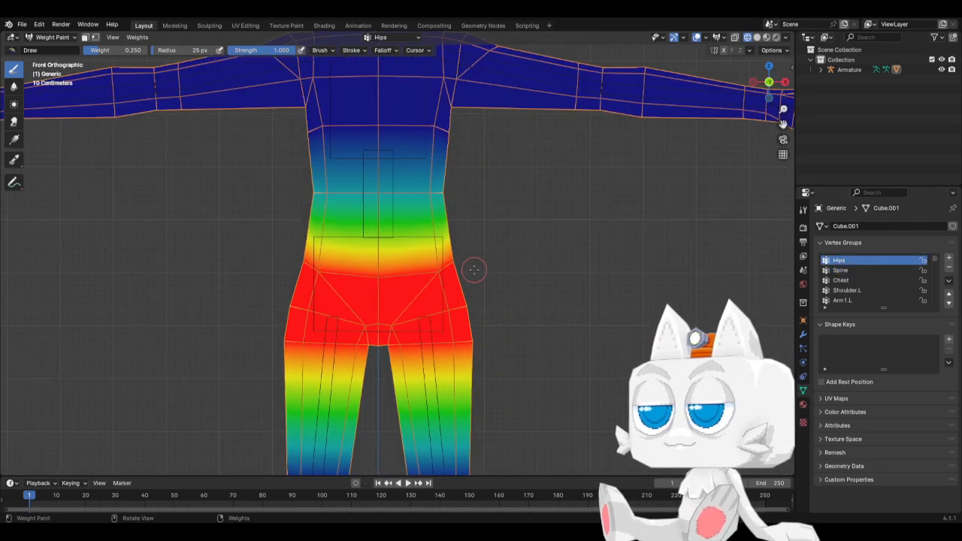
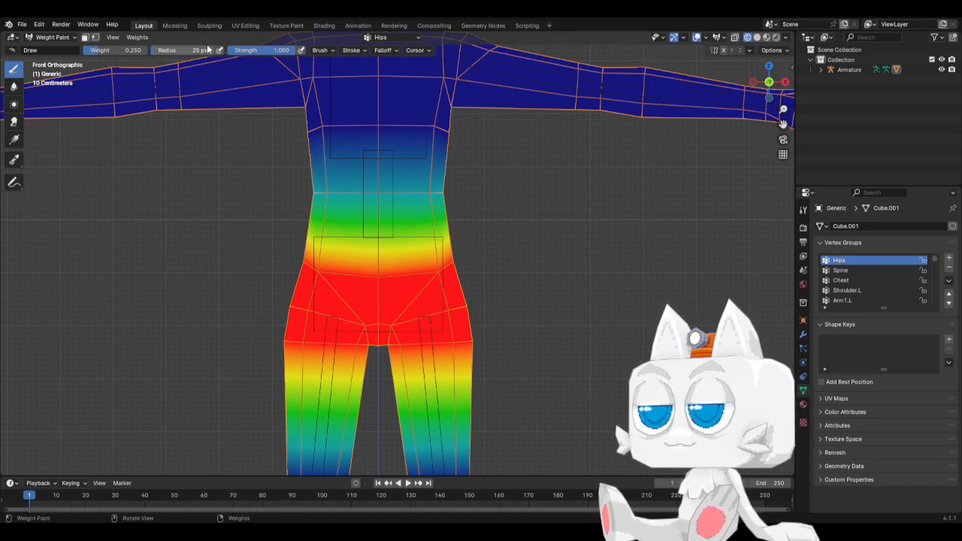
Step: Review the brush, stroke and falloff settings and turn on Auto Normalize in the Weight Paint options
{"action": "left_click", "coordinate": [321, 50]}
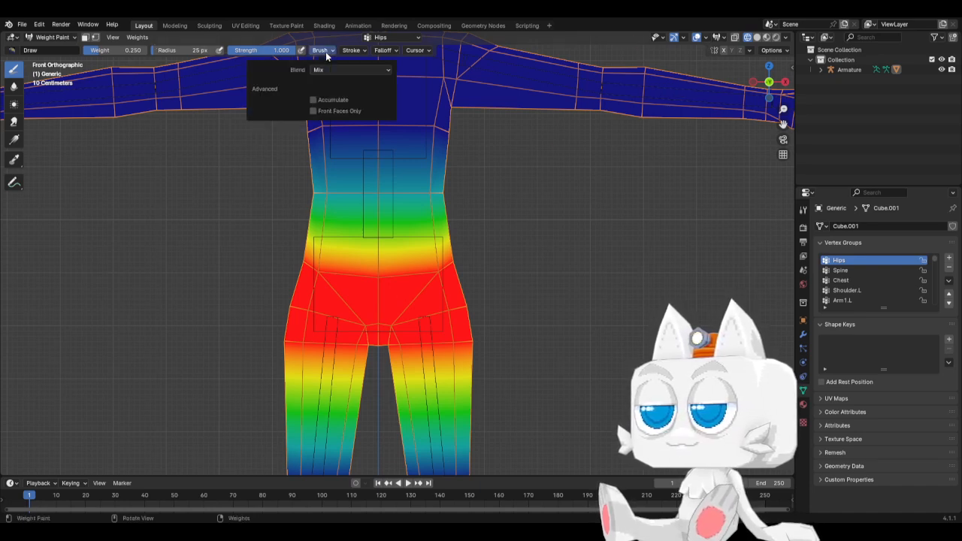
{"action": "left_click", "coordinate": [352, 51]}
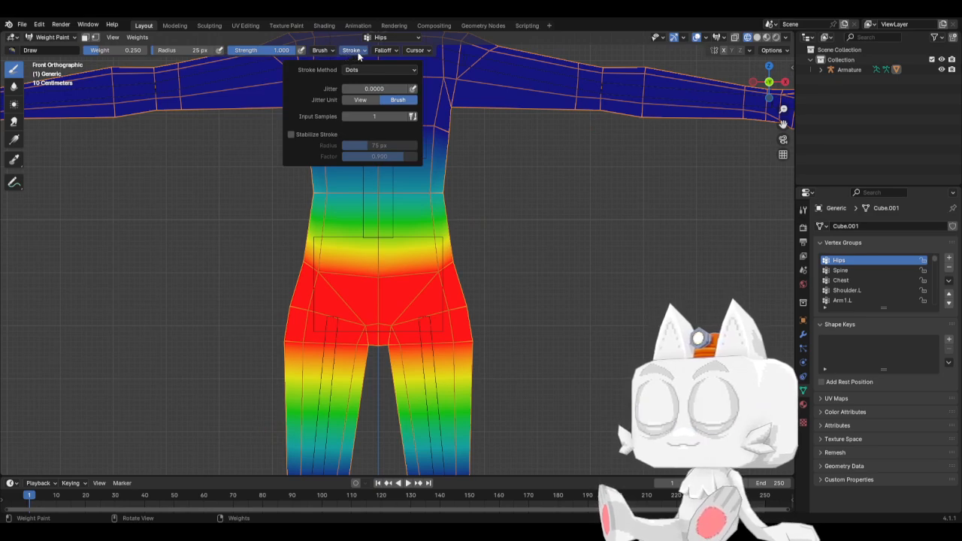
{"action": "left_click", "coordinate": [384, 50]}
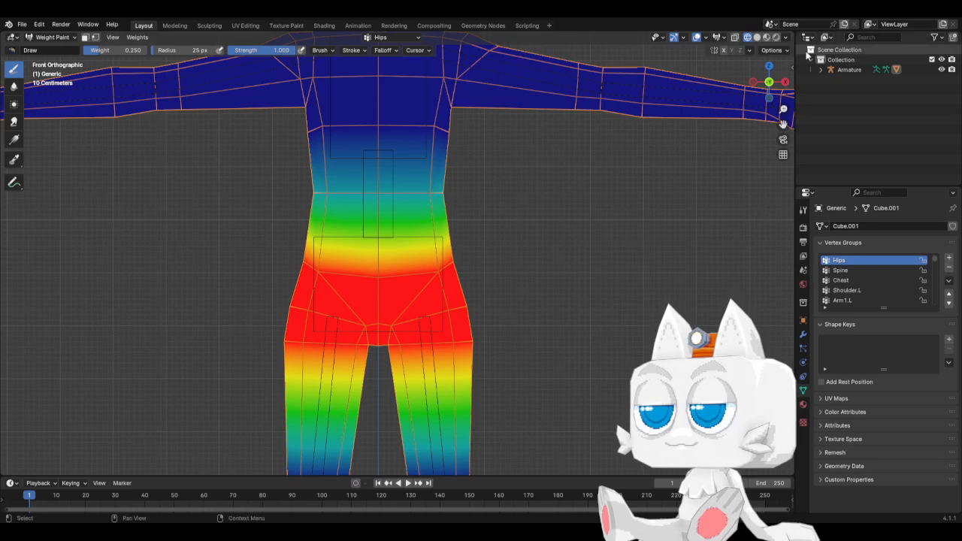
{"action": "left_click", "coordinate": [775, 50]}
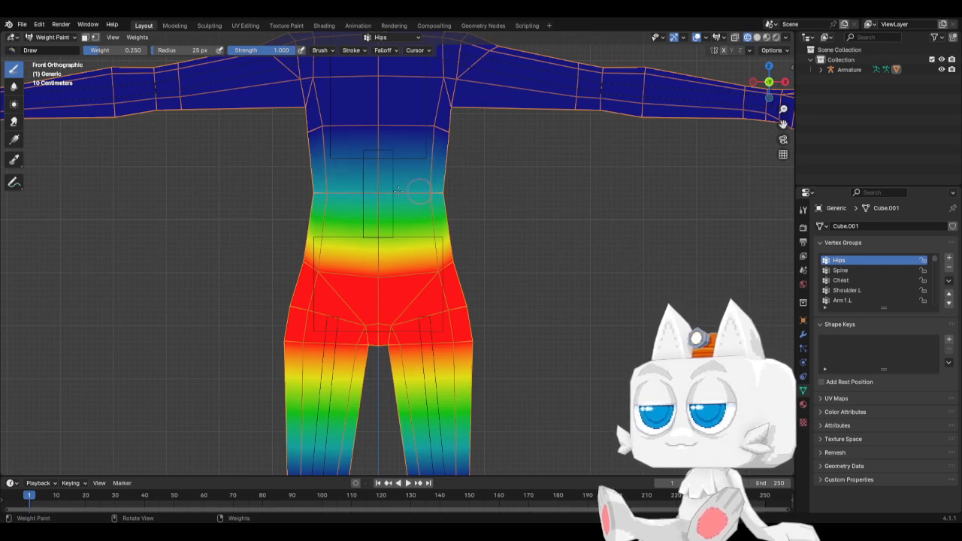
Step: Repaint the waist loop in Hips and the upper hip loop in Spine with weight 0.25 across the body's front and side
{"action": "left_click", "coordinate": [851, 270]}
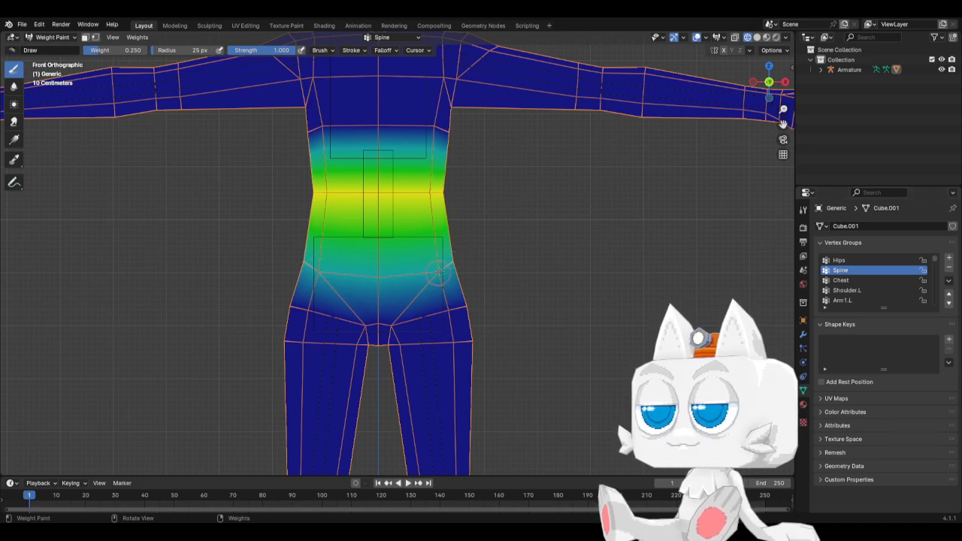
{"action": "key", "text": "KP_3"}
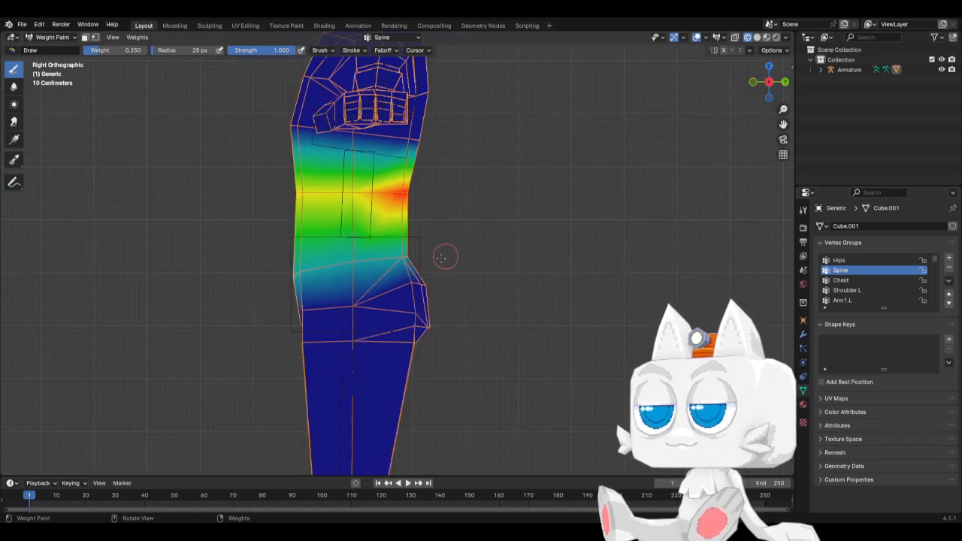
{"action": "left_click", "coordinate": [846, 261]}
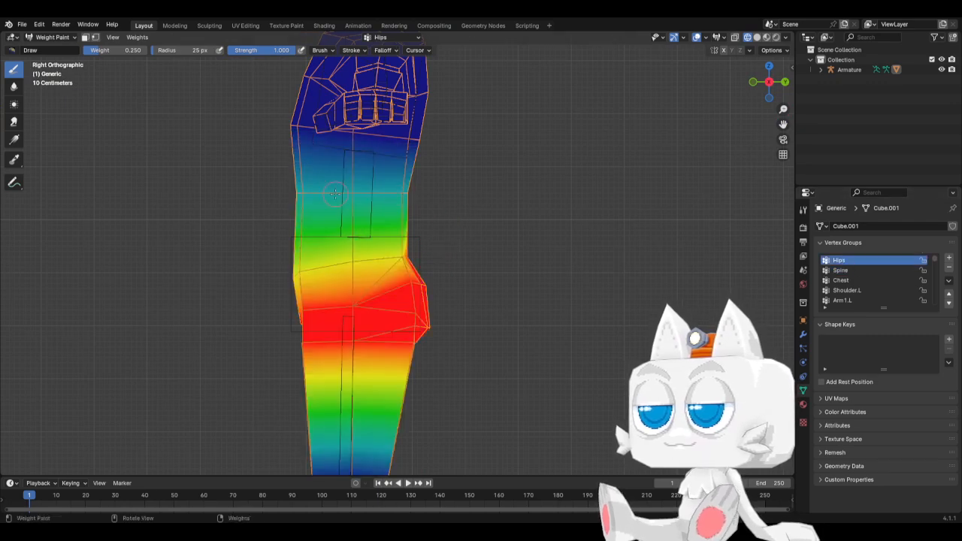
{"action": "left_click", "coordinate": [841, 270]}
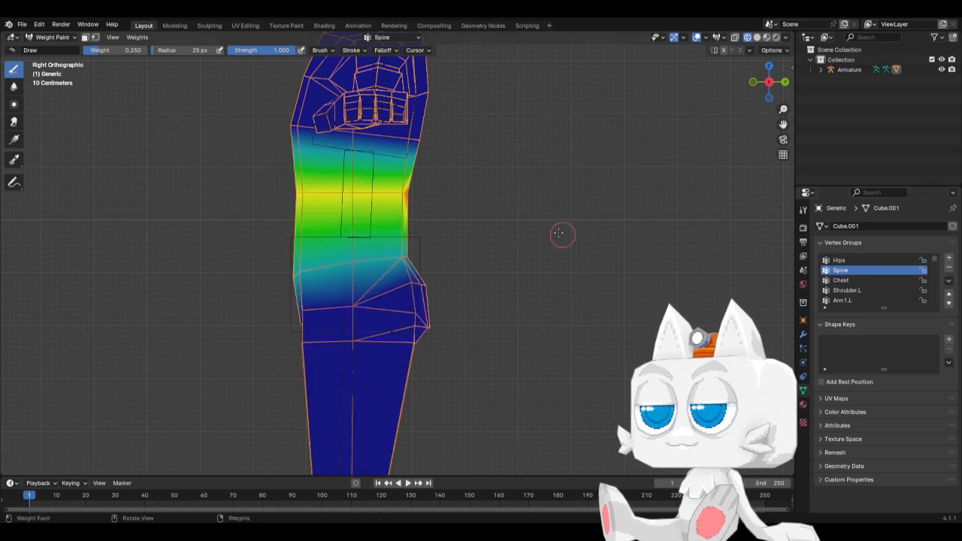
Step: Paint the back of the waist loop in Hips and the back of the upper hip loop in Spine with weight 0.25
{"action": "left_click", "coordinate": [842, 260]}
{"action": "middle_click_drag", "start_coordinate": [570, 260], "coordinate": [409, 206]}
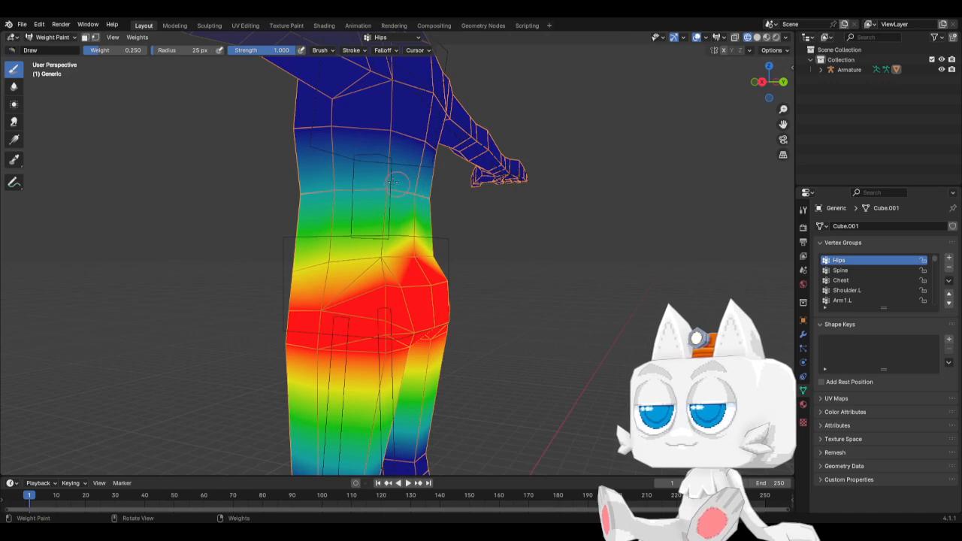
{"action": "left_click", "coordinate": [840, 271]}
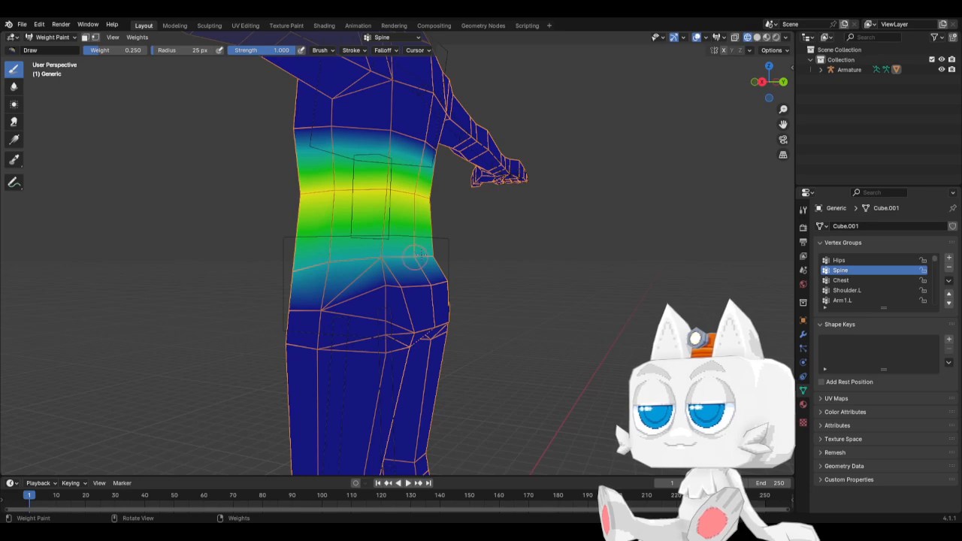
{"action": "left_click", "coordinate": [842, 261]}
{"action": "key", "text": "KP_1"}
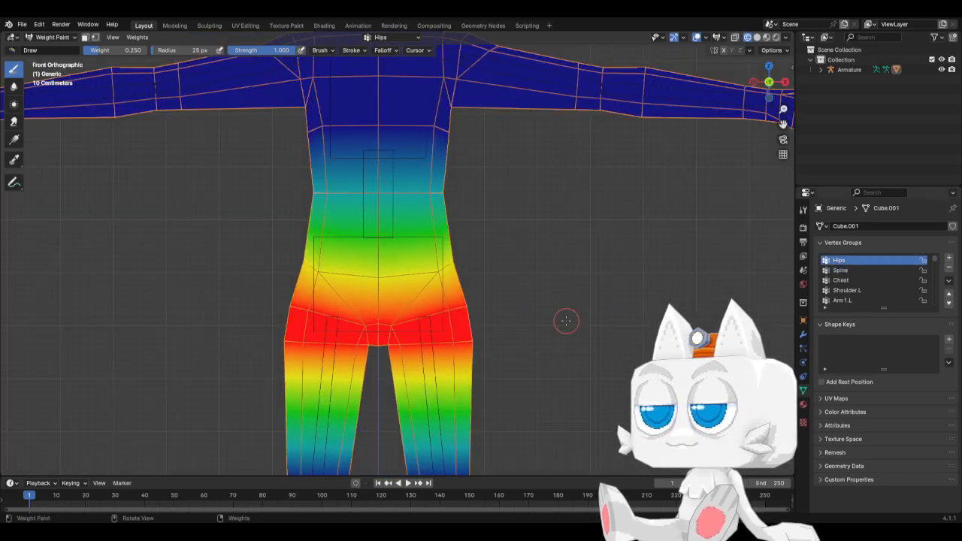
Step: Check the Chest group, make Spine active and paint the front of the lower chest edge loop with weight 0.15
{"action": "left_click", "coordinate": [841, 280]}
{"action": "scroll", "coordinate": [509, 316], "scroll_direction": "up", "scroll_amount": 3}
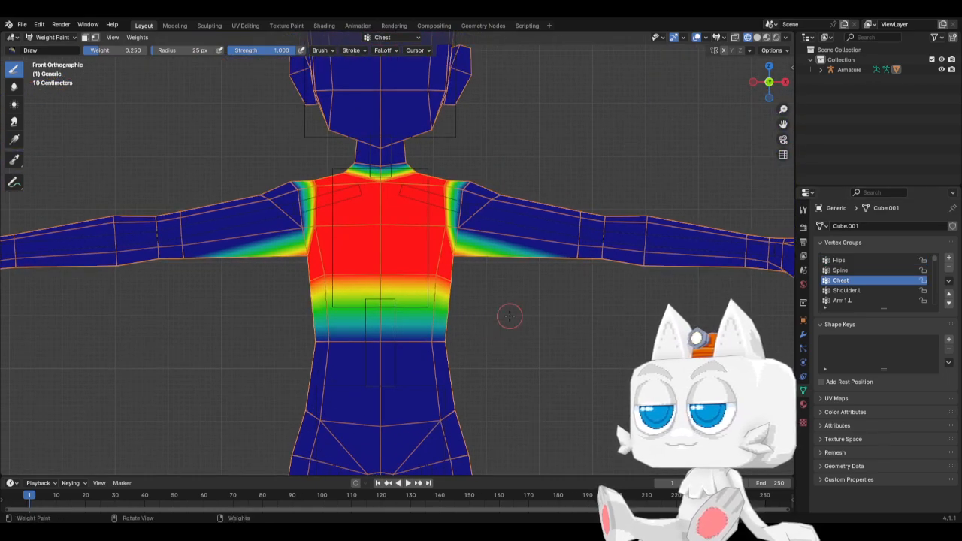
{"action": "left_click", "coordinate": [841, 271]}
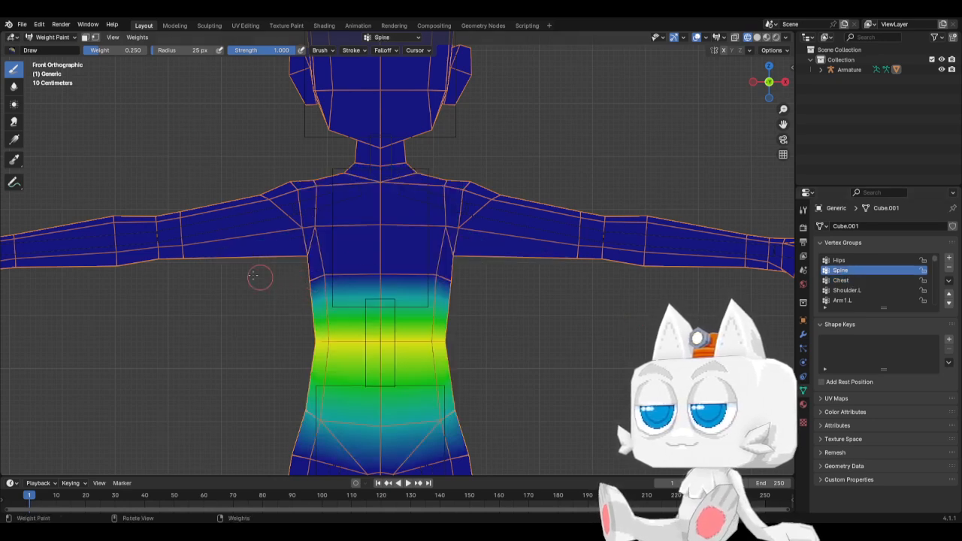
{"action": "left_click", "coordinate": [106, 51]}
{"action": "type", "text": "0.15"}
{"action": "key", "text": "Return"}
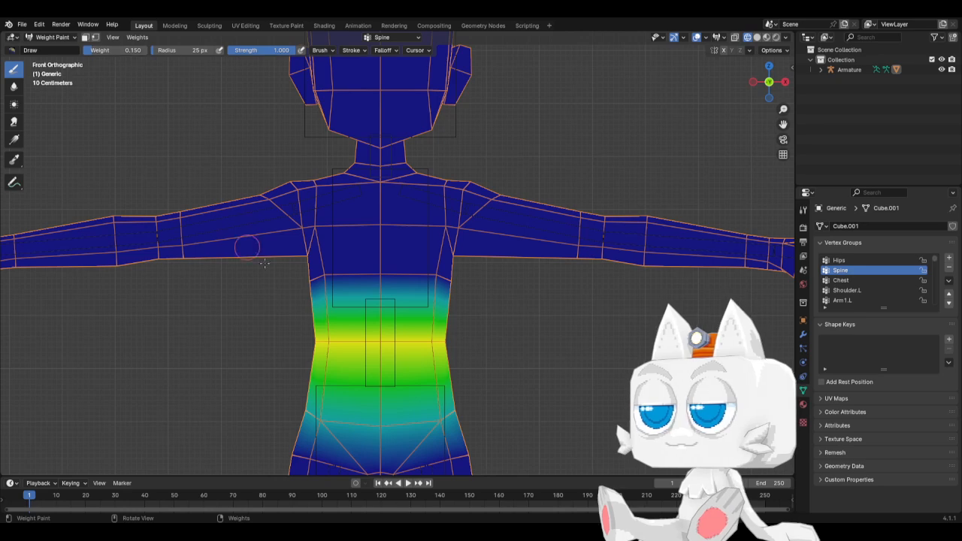
{"action": "left_click", "coordinate": [381, 269]}
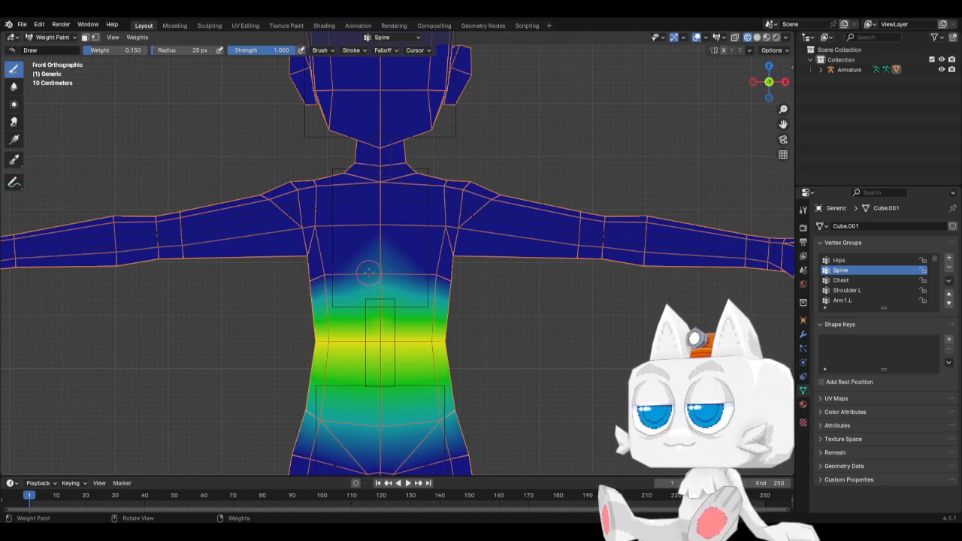
{"action": "left_click", "coordinate": [435, 277]}
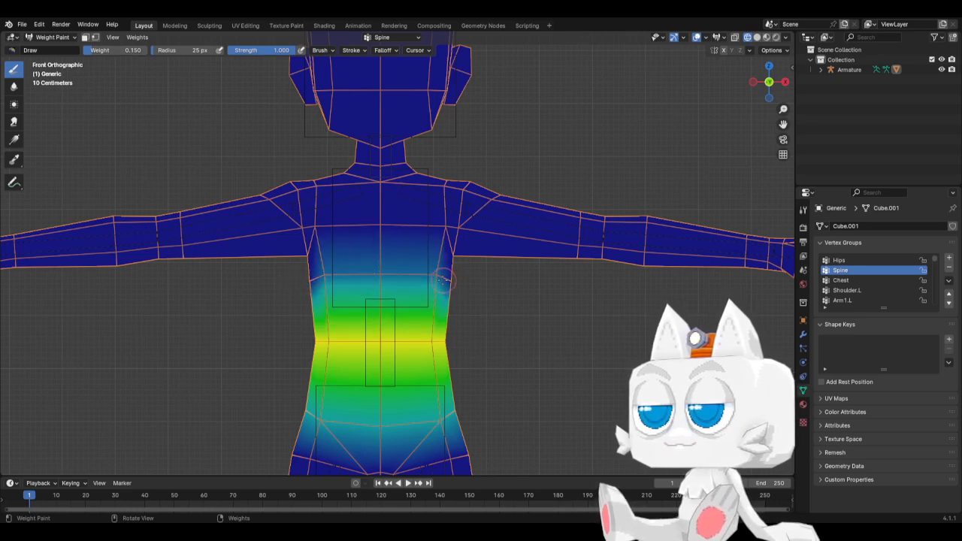
{"action": "left_click", "coordinate": [452, 280]}
Step: Paint the side and back of the lower chest edge loop in Spine with weight 0.15, and check the Chest group
{"action": "key", "text": "KP_3"}
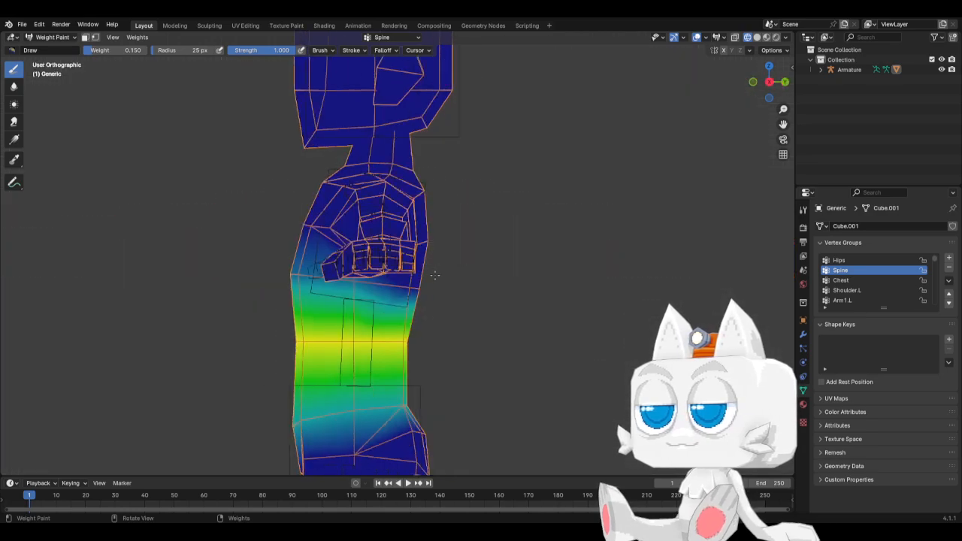
{"action": "middle_click_drag", "start_coordinate": [423, 296], "coordinate": [376, 281]}
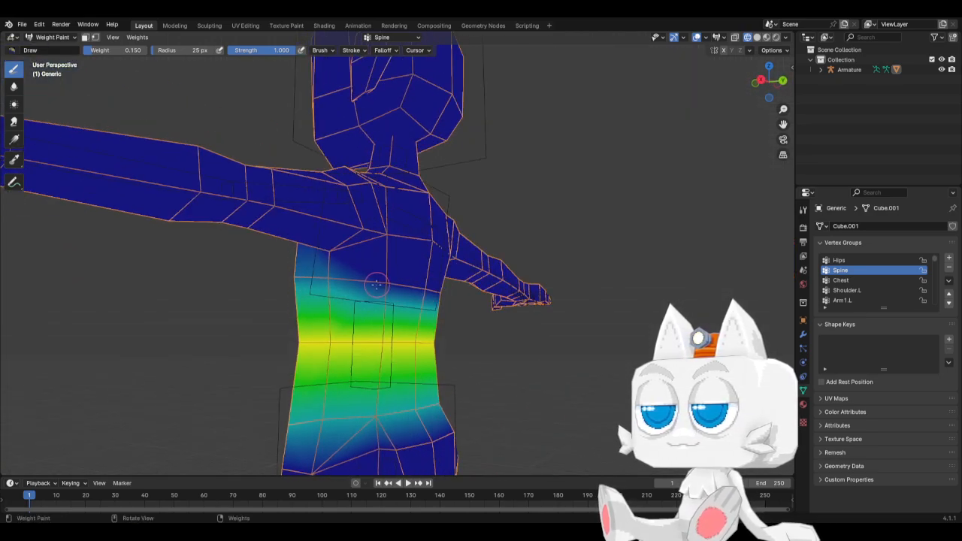
{"action": "left_click", "coordinate": [383, 283]}
{"action": "left_click", "coordinate": [429, 288]}
{"action": "left_click", "coordinate": [426, 289]}
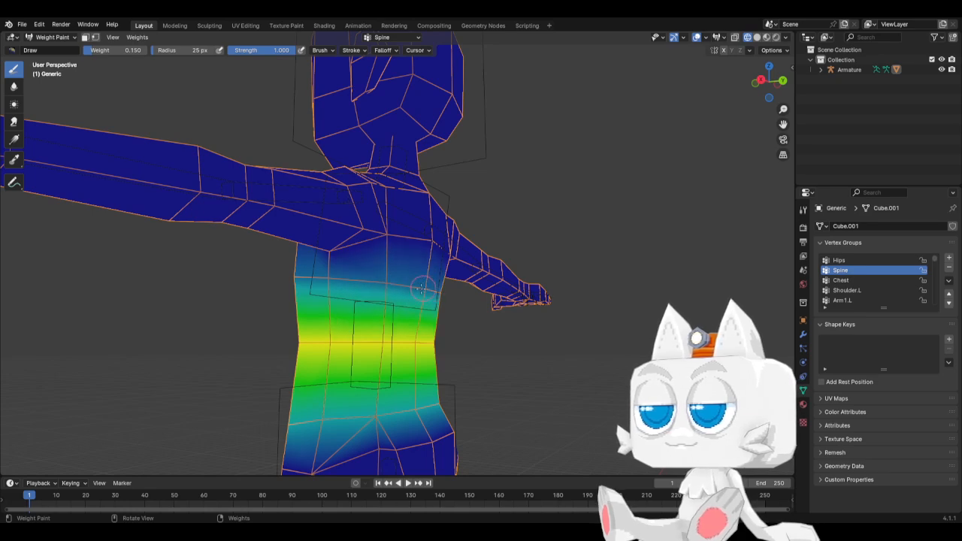
{"action": "key", "text": "KP_1"}
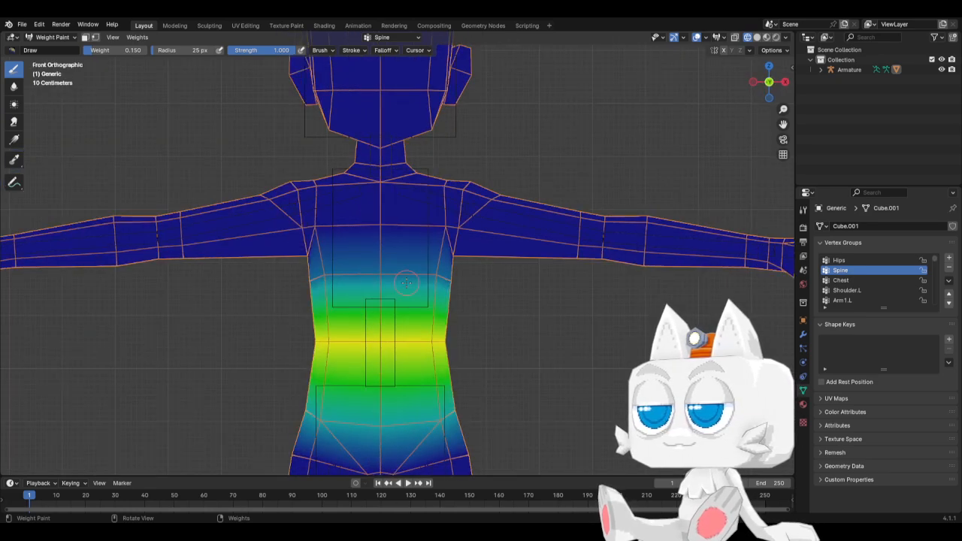
{"action": "left_click", "coordinate": [840, 279]}
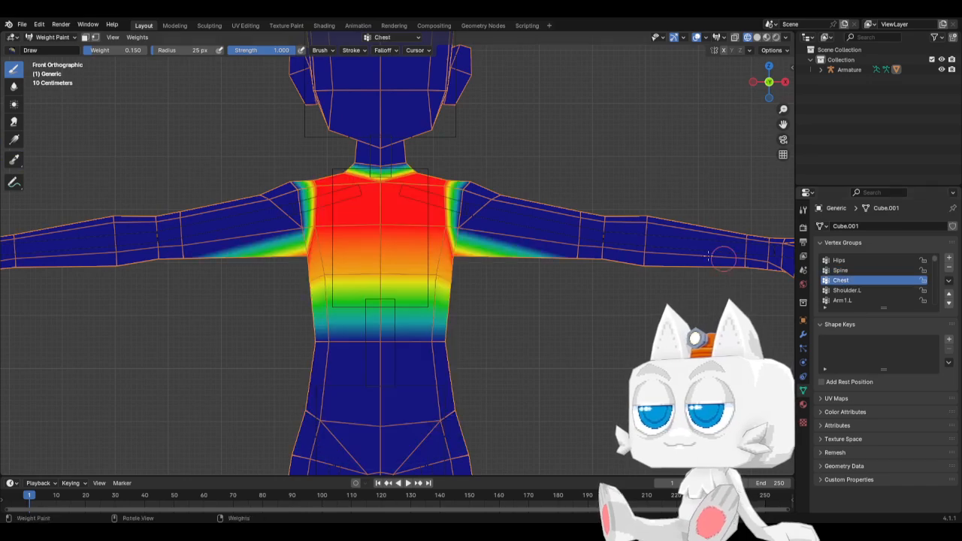
Step: Make Shoulder.L the active vertex group and paint the left armpit vertex with weight 0.25
{"action": "left_click", "coordinate": [848, 290]}
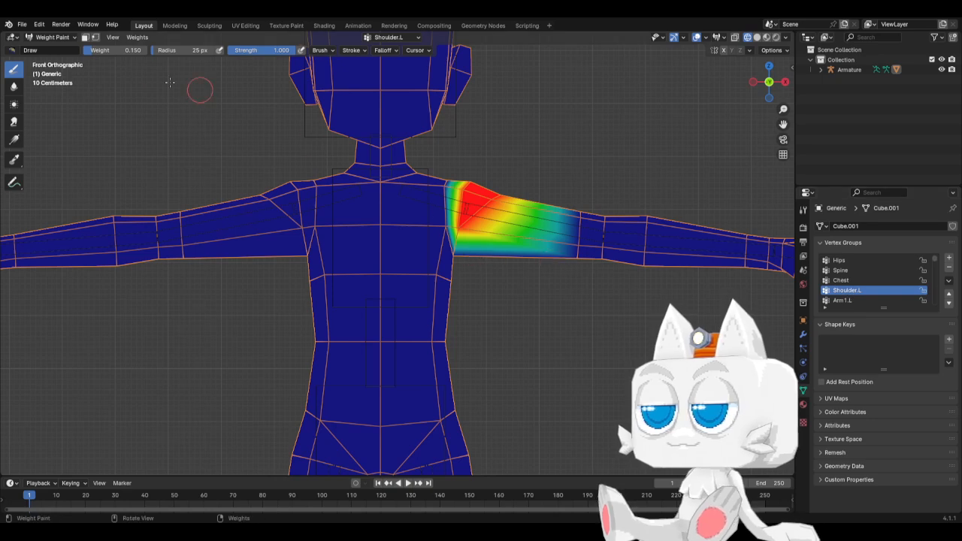
{"action": "left_click", "coordinate": [120, 50]}
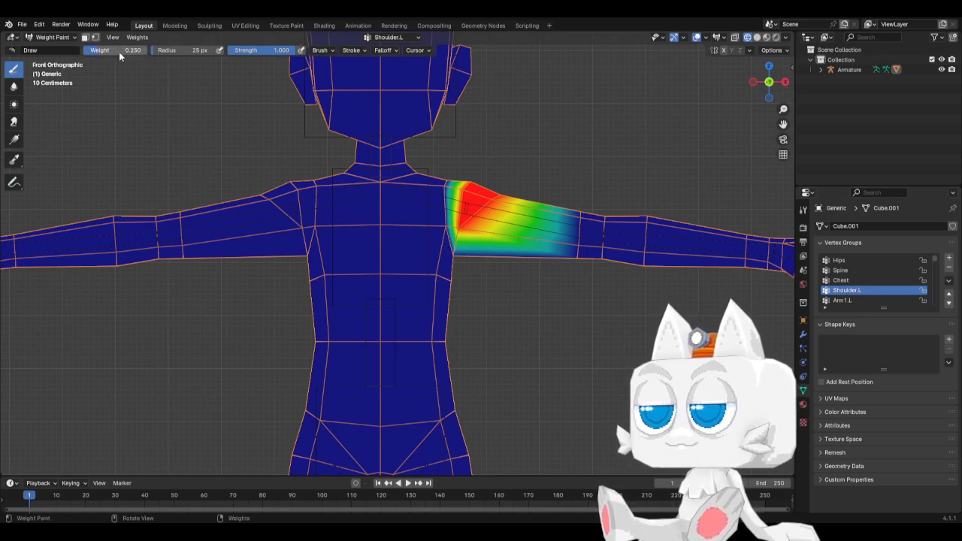
{"action": "middle_click_drag", "start_coordinate": [489, 252], "coordinate": [468, 253]}
{"action": "scroll", "coordinate": [451, 260], "scroll_direction": "up", "scroll_amount": 5}
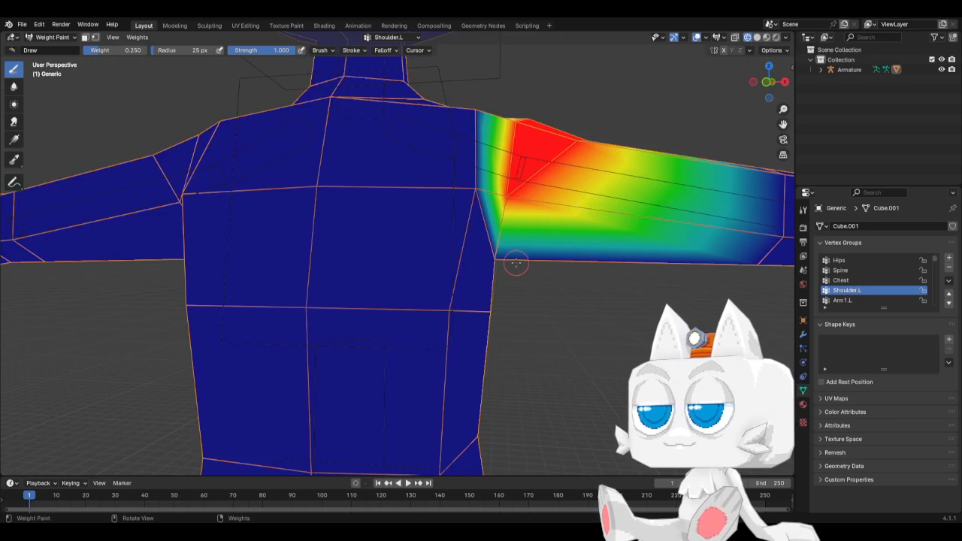
{"action": "left_click", "coordinate": [493, 256]}
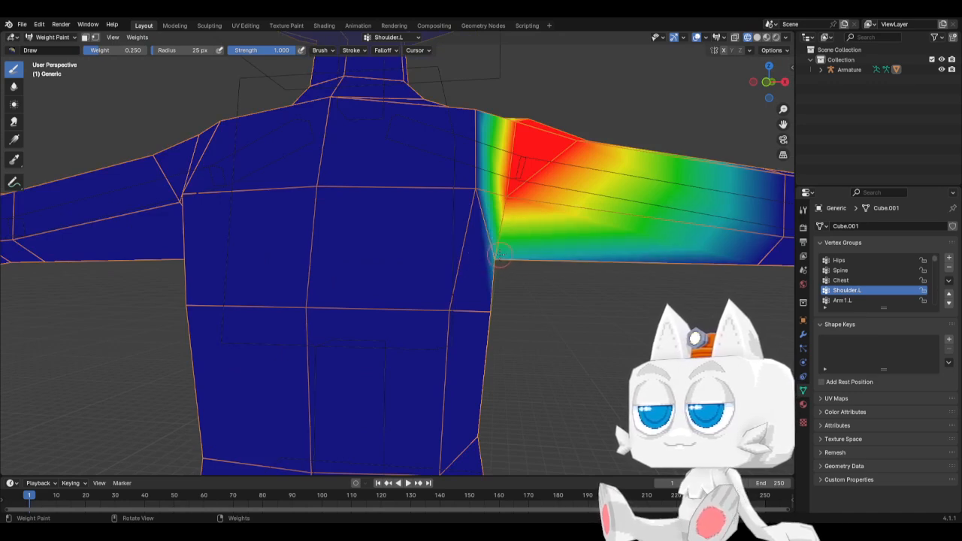
{"action": "key", "text": "KP_1"}
{"action": "scroll", "coordinate": [500, 255], "scroll_direction": "down", "scroll_amount": 1}
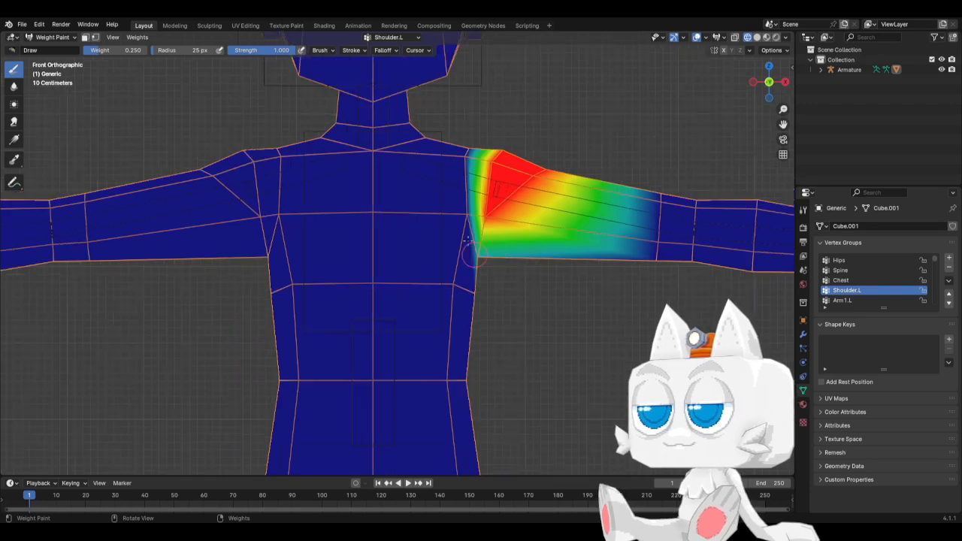
Step: Paint the front vertices where the chest meets the left shoulder into Shoulder.L with weight 0.25
{"action": "left_click", "coordinate": [464, 142]}
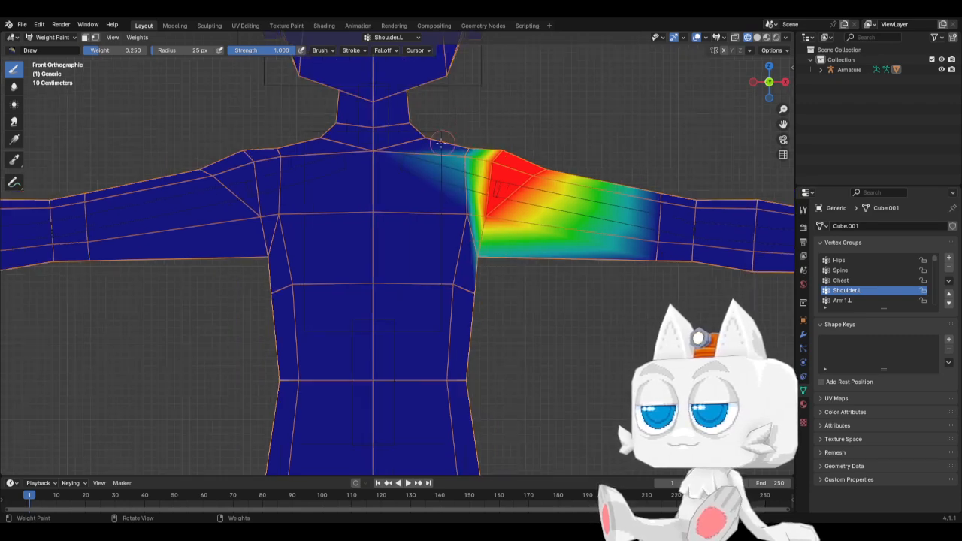
{"action": "left_click", "coordinate": [469, 142]}
{"action": "left_click", "coordinate": [466, 216]}
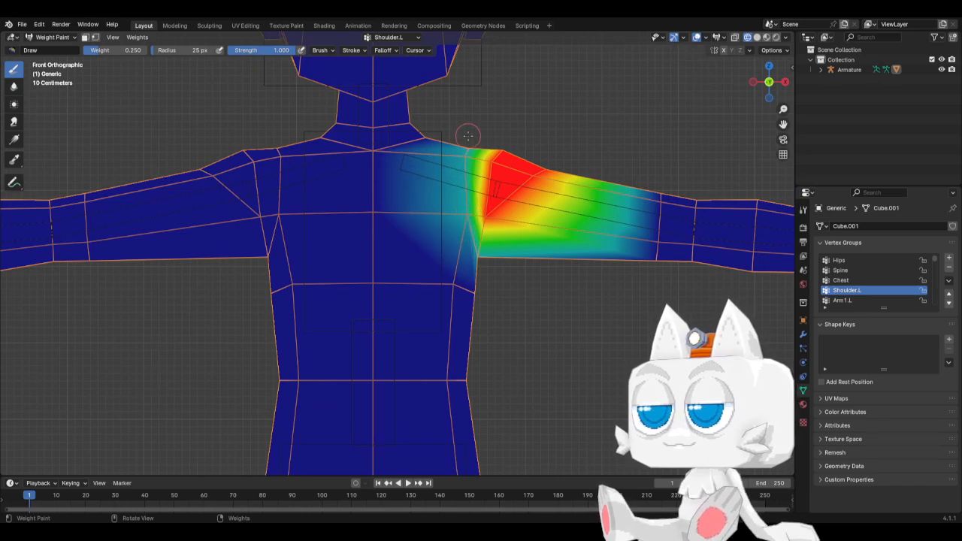
Step: Paint the back vertices where the chest meets the left shoulder into Shoulder.L with weight 0.25
{"action": "key", "text": "KP_7"}
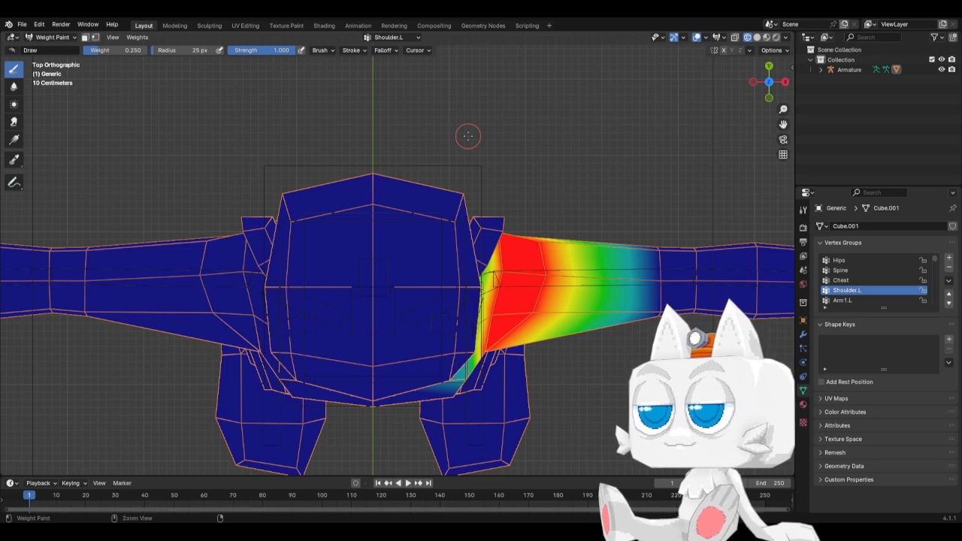
{"action": "key", "text": "ctrl+KP_1"}
{"action": "left_click_drag", "start_coordinate": [328, 175], "coordinate": [328, 240]}
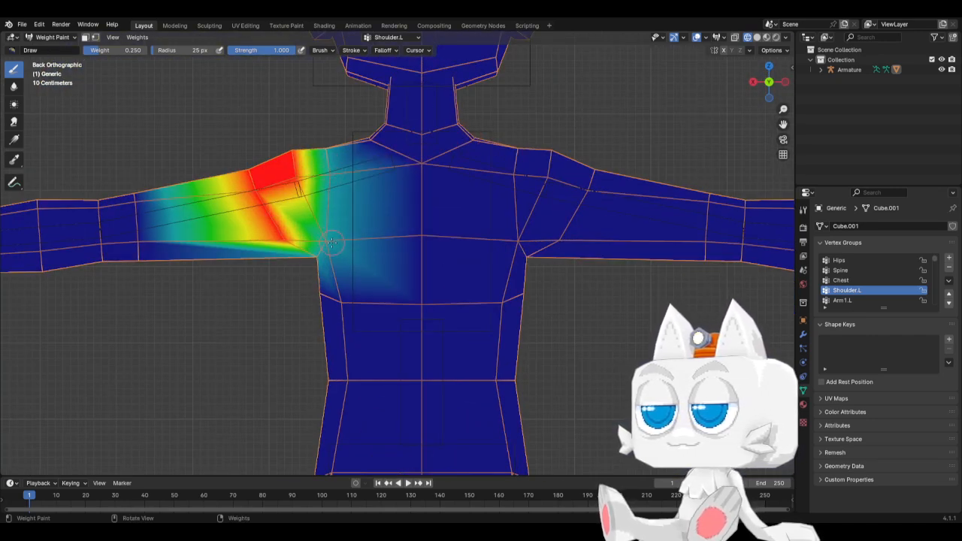
{"action": "middle_click_drag", "start_coordinate": [325, 237], "coordinate": [538, 262]}
{"action": "key", "text": "KP_1"}
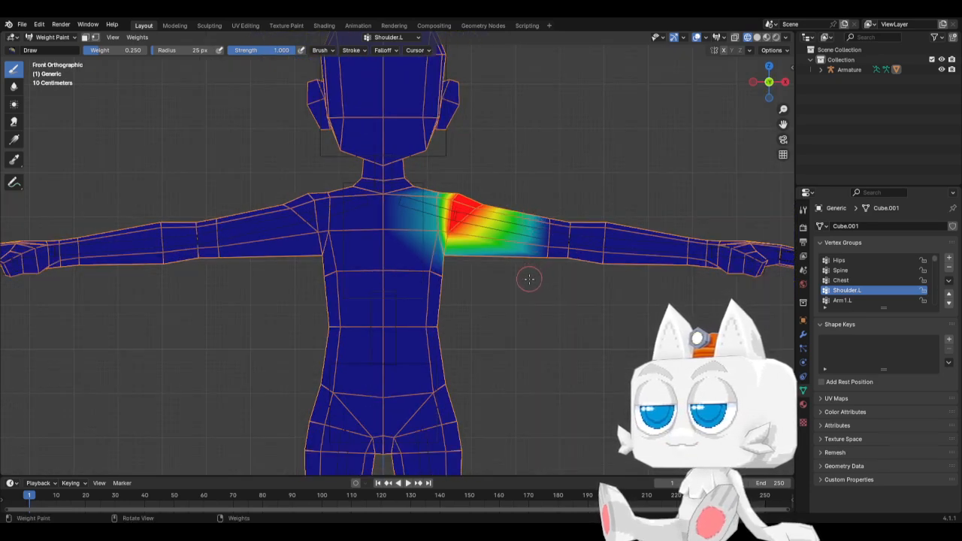
Step: Make Arm1.L active and paint the front and back of the edge loop on the forearm side of the left elbow with weight 0.25
{"action": "scroll", "coordinate": [529, 279], "scroll_direction": "up", "scroll_amount": 1}
{"action": "left_click", "coordinate": [844, 301]}
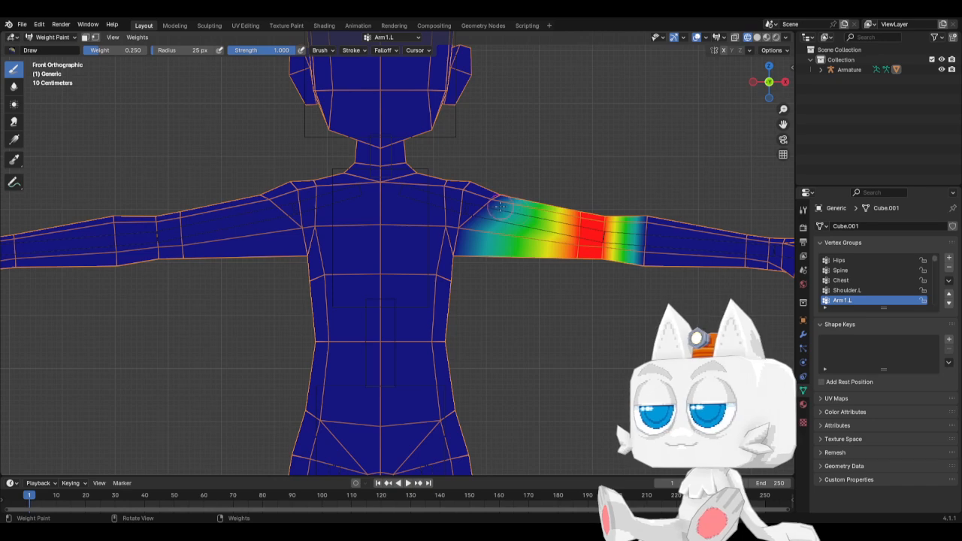
{"action": "middle_click_drag", "start_coordinate": [649, 210], "coordinate": [509, 207], "text": "shift"}
{"action": "mouse_move", "coordinate": [513, 216]}
{"action": "left_mouse_down"}
{"action": "mouse_move", "coordinate": [513, 239]}
{"action": "mouse_move", "coordinate": [508, 205]}
{"action": "mouse_move", "coordinate": [500, 264]}
{"action": "mouse_move", "coordinate": [507, 201]}
{"action": "mouse_move", "coordinate": [506, 212]}
{"action": "left_mouse_up"}
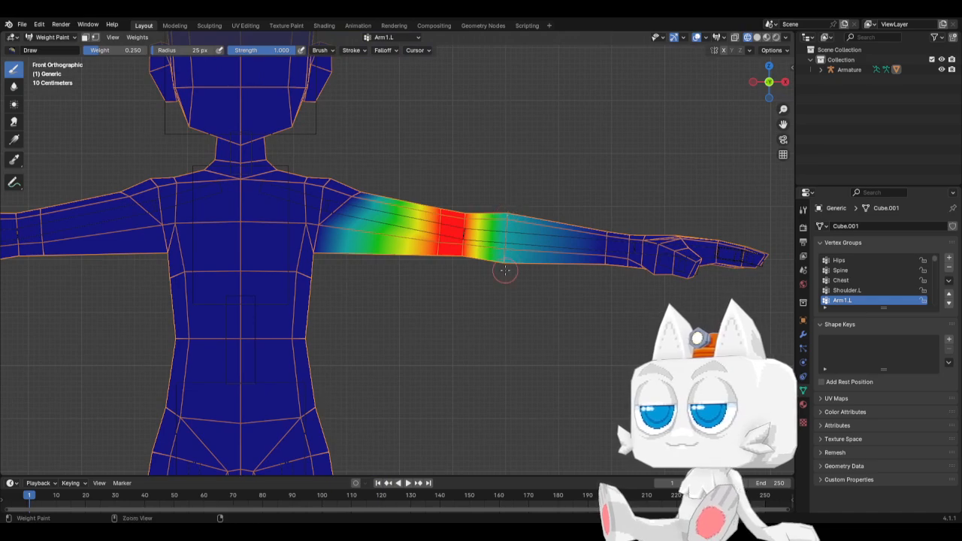
{"action": "key", "text": "ctrl+KP_1"}
{"action": "mouse_move", "coordinate": [273, 217]}
{"action": "left_mouse_down"}
{"action": "mouse_move", "coordinate": [222, 239]}
{"action": "mouse_move", "coordinate": [288, 258]}
{"action": "left_mouse_up"}
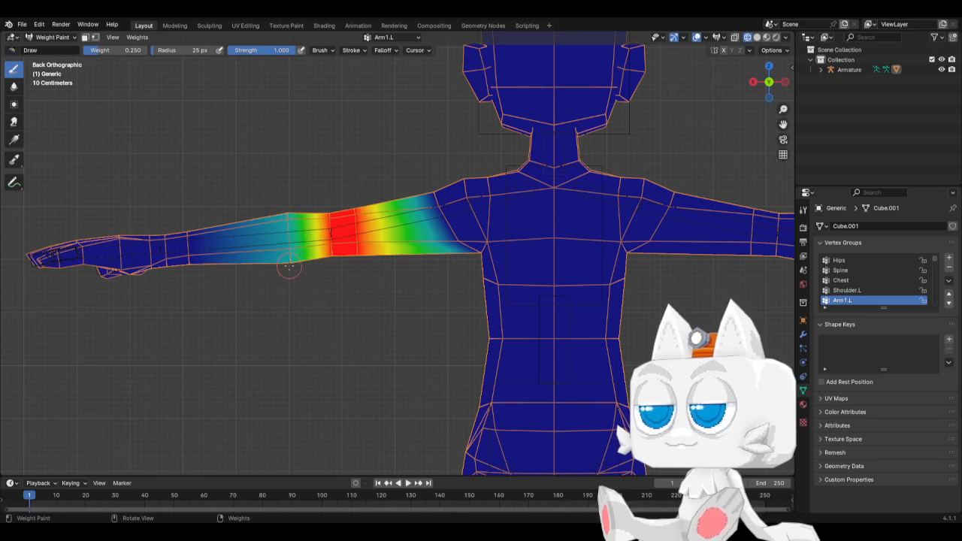
{"action": "key", "text": "KP_1"}
Step: Make Arm2.L active, paint the edge loop on the upper-arm side of the left elbow with weight 0.25, and check the Arm1.L group
{"action": "scroll", "coordinate": [873, 282], "scroll_direction": "down", "scroll_amount": 1}
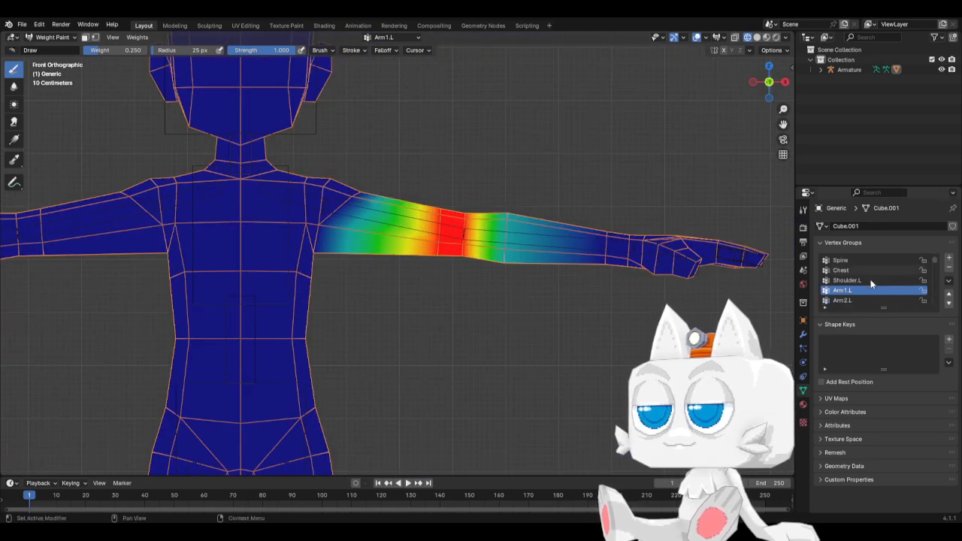
{"action": "left_click", "coordinate": [863, 300]}
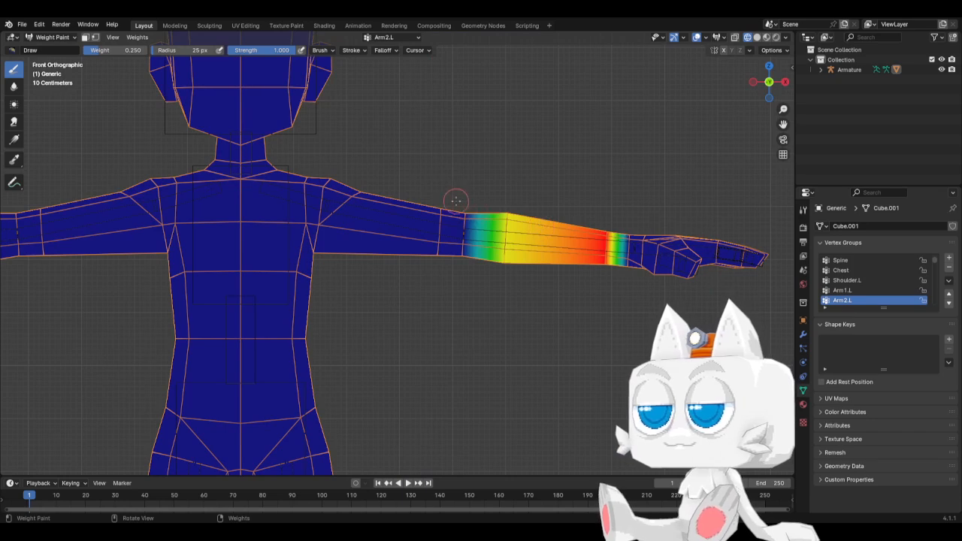
{"action": "left_click_drag", "start_coordinate": [459, 200], "coordinate": [463, 265]}
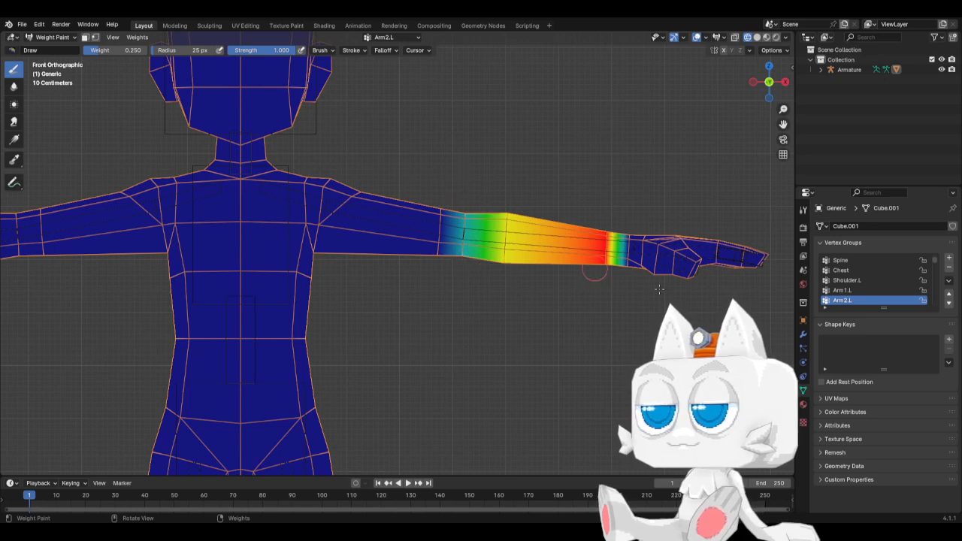
{"action": "left_click", "coordinate": [854, 292]}
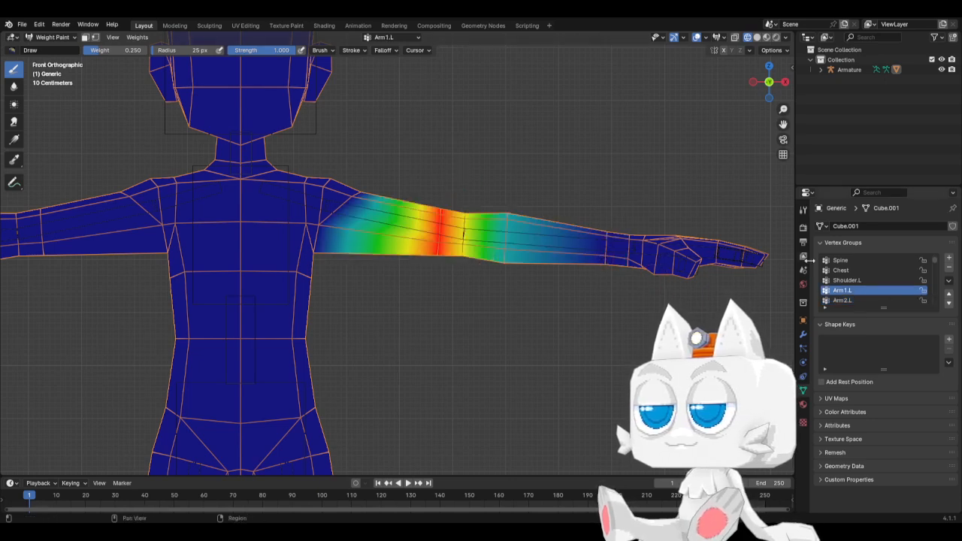
Step: Make Arm2.L active and paint the front and back of the edge loop on the hand side of the left wrist with weight 0.25
{"action": "left_click", "coordinate": [852, 300]}
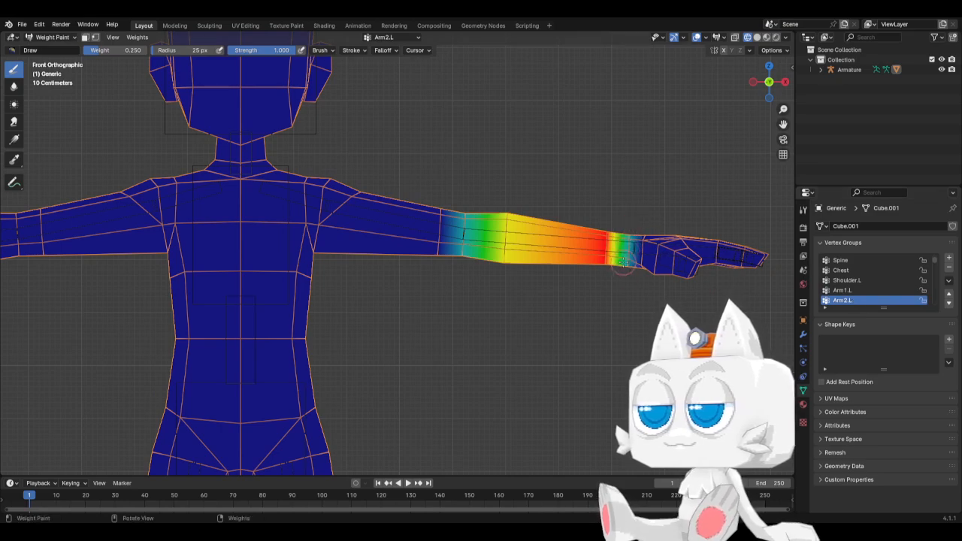
{"action": "key", "text": "ctrl+KP_1"}
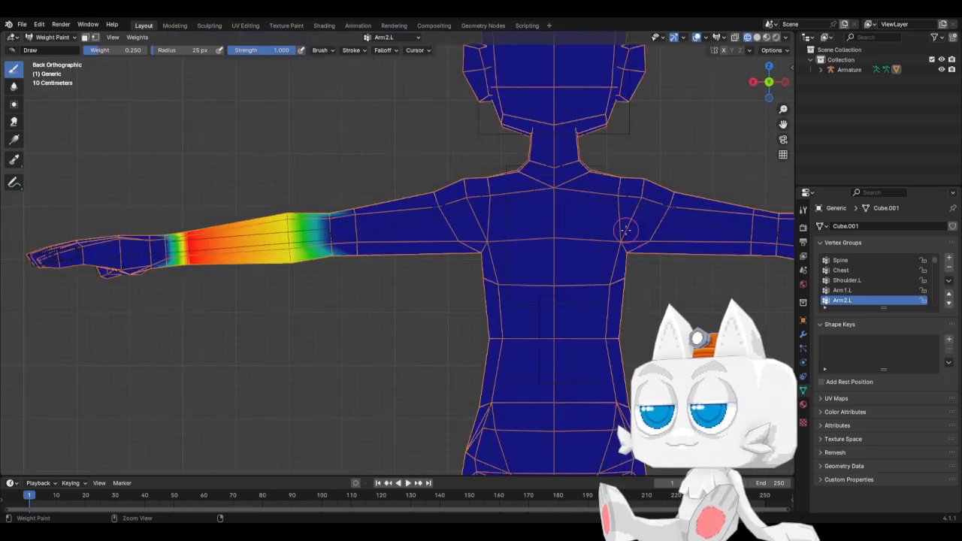
{"action": "mouse_move", "coordinate": [154, 228]}
{"action": "left_mouse_down"}
{"action": "mouse_move", "coordinate": [165, 268]}
{"action": "mouse_move", "coordinate": [167, 230]}
{"action": "left_mouse_up"}
{"action": "key", "text": "KP_1"}
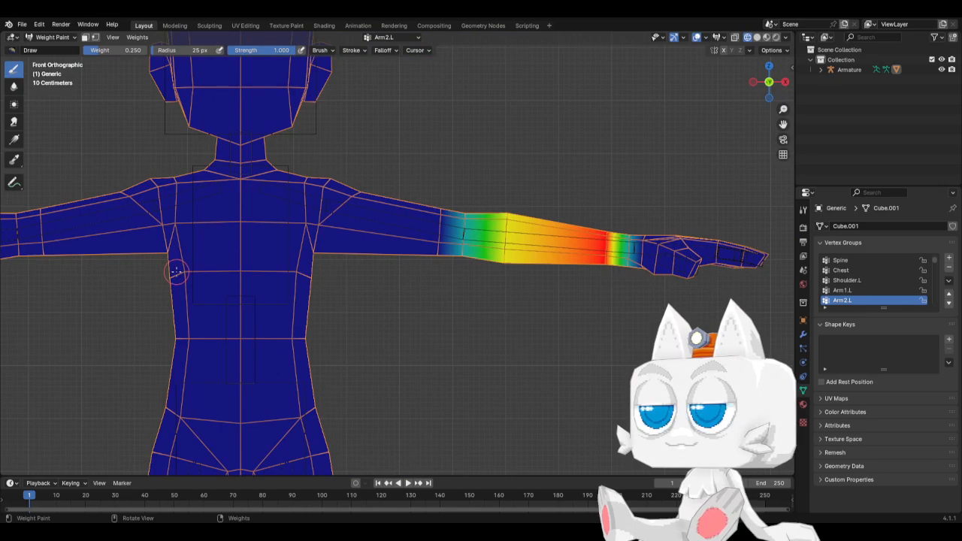
Step: Examine the weight distribution of the Hand.L, FingerIndex1.L and FingerIndex2.L vertex groups on the left hand
{"action": "scroll", "coordinate": [844, 284], "scroll_direction": "down", "scroll_amount": 2}
{"action": "left_click", "coordinate": [842, 290]}
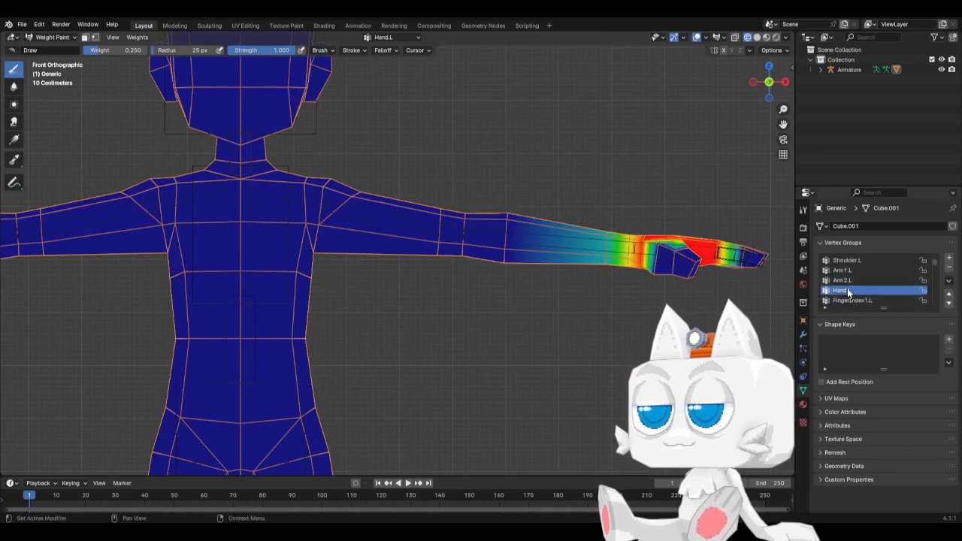
{"action": "middle_click_drag", "start_coordinate": [744, 240], "coordinate": [617, 230], "text": "shift"}
{"action": "key", "text": "KP_7"}
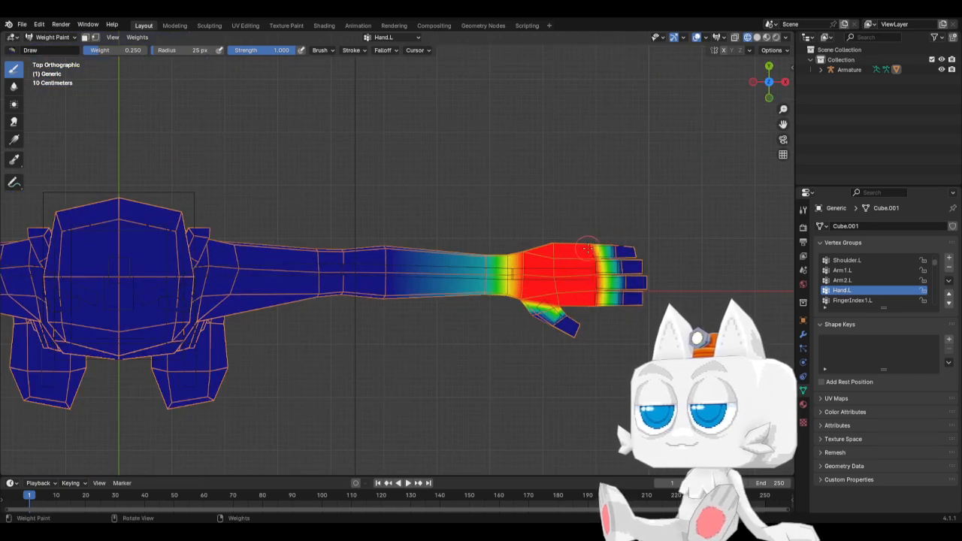
{"action": "scroll", "coordinate": [869, 280], "scroll_direction": "down", "scroll_amount": 1}
{"action": "left_click", "coordinate": [858, 290]}
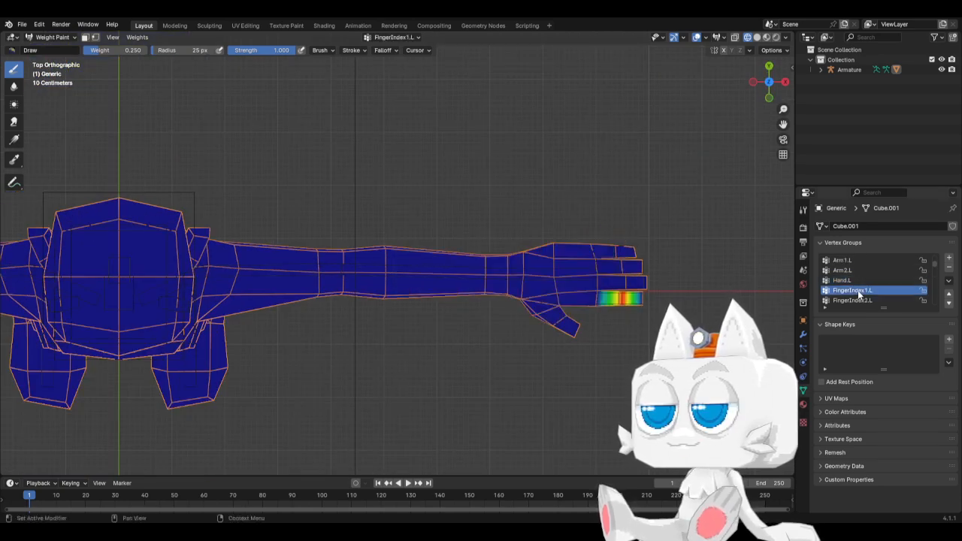
{"action": "key", "text": "KP_1"}
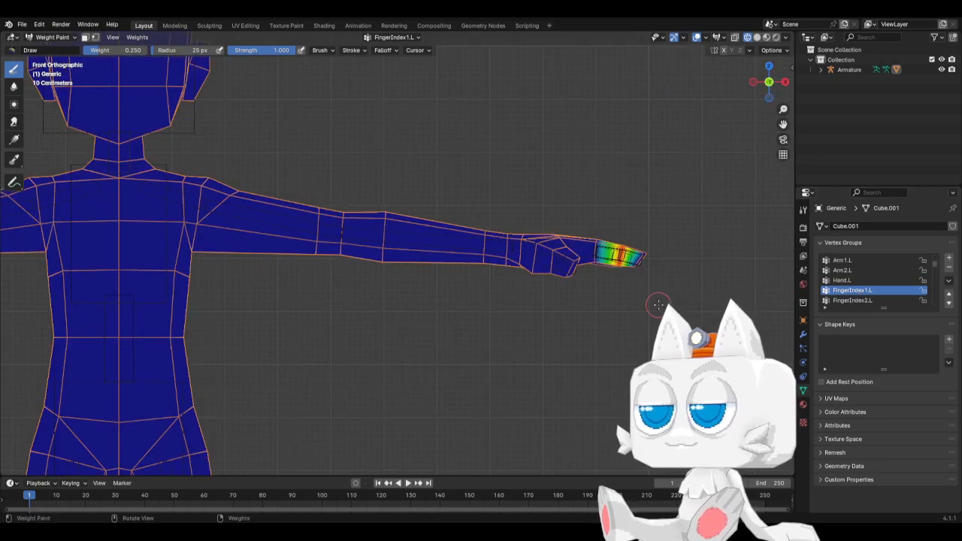
{"action": "left_click", "coordinate": [867, 301]}
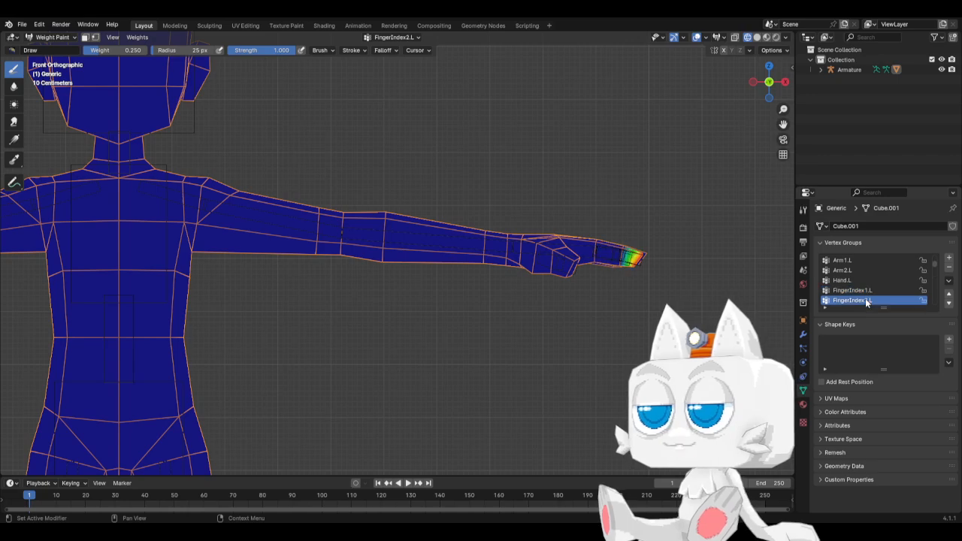
{"action": "middle_click_drag", "start_coordinate": [646, 252], "coordinate": [564, 303]}
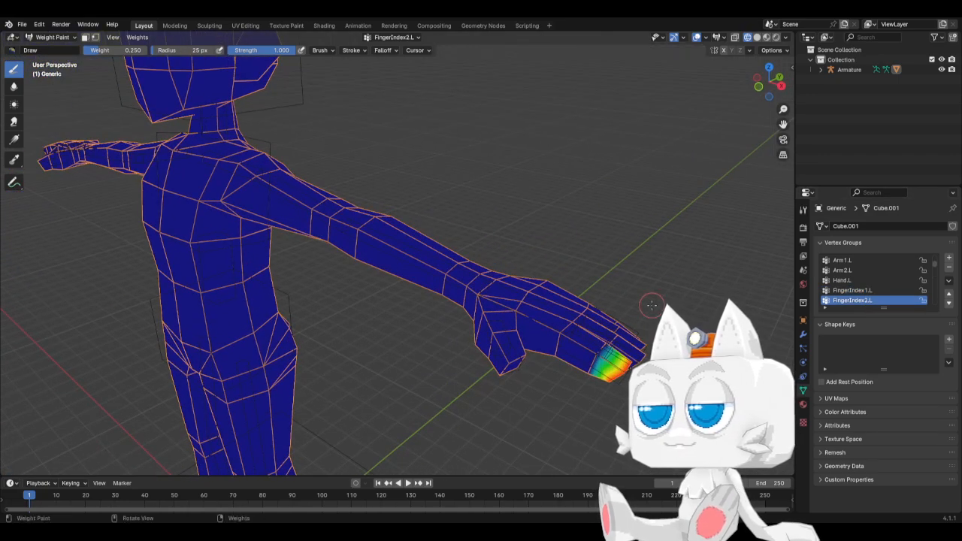
Step: Make FingerIndex1.L active, set the brush weight to 0.2 and paint the knuckle vertices at the base of the left index finger
{"action": "left_click", "coordinate": [852, 290]}
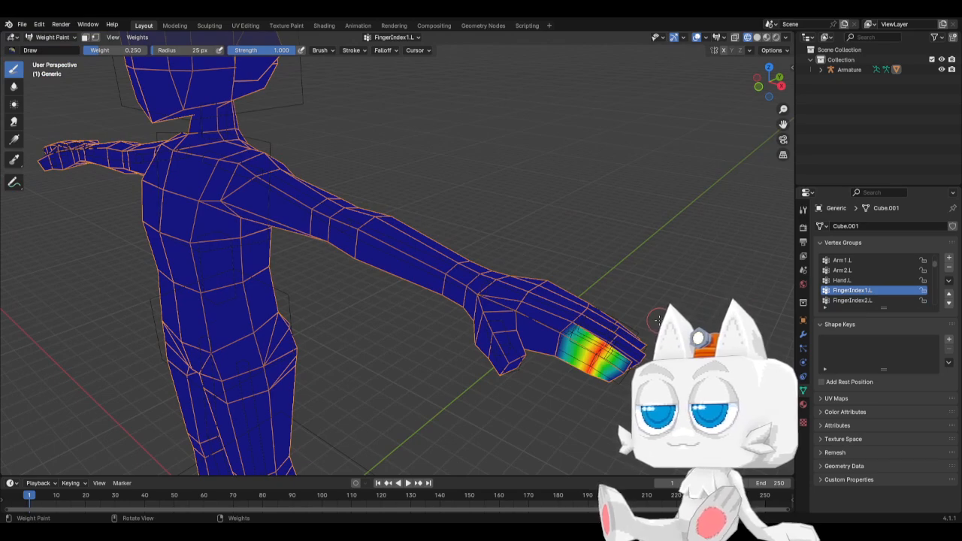
{"action": "key", "text": "KP_7"}
{"action": "scroll", "coordinate": [658, 320], "scroll_direction": "up", "scroll_amount": 5}
{"action": "middle_click_drag", "start_coordinate": [614, 308], "coordinate": [241, 224], "text": "shift"}
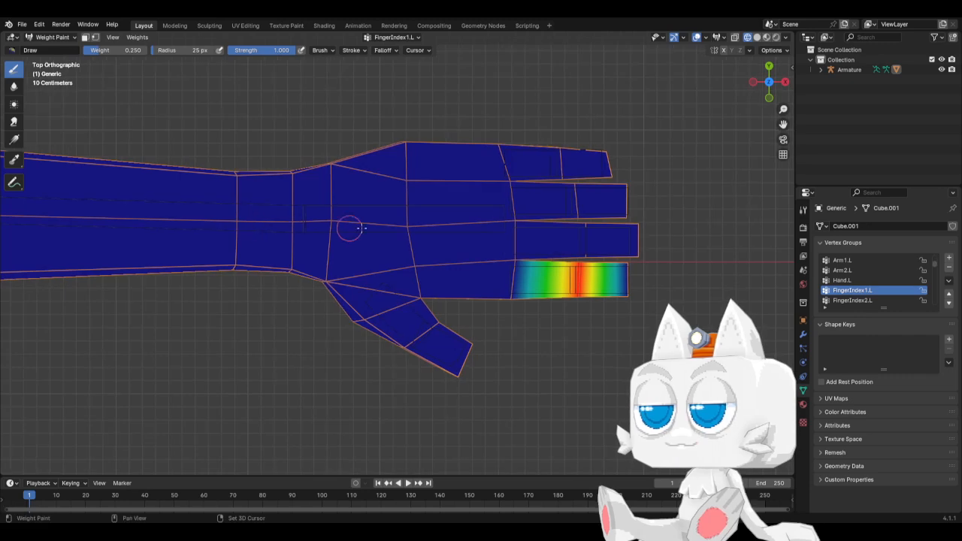
{"action": "left_click", "coordinate": [124, 51]}
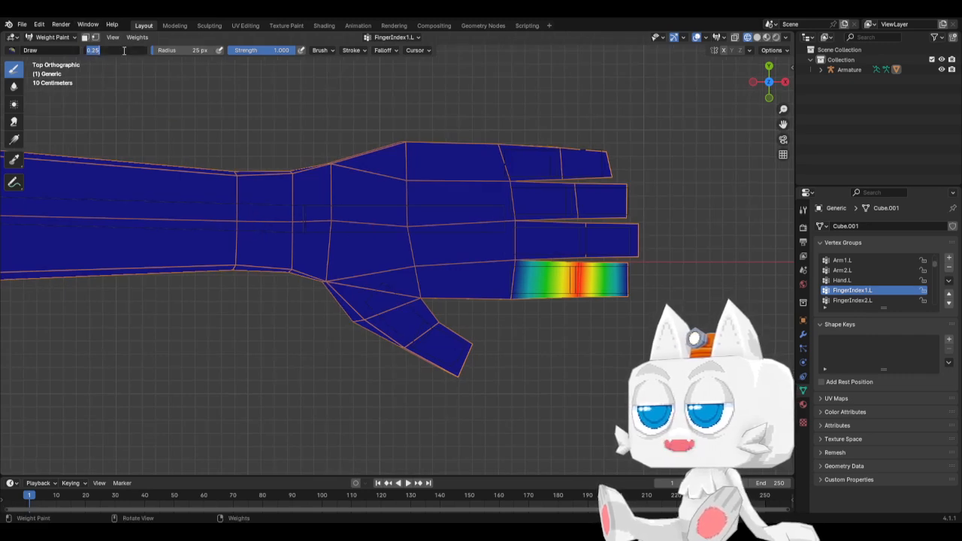
{"action": "type", "text": ".2"}
{"action": "key", "text": "Return"}
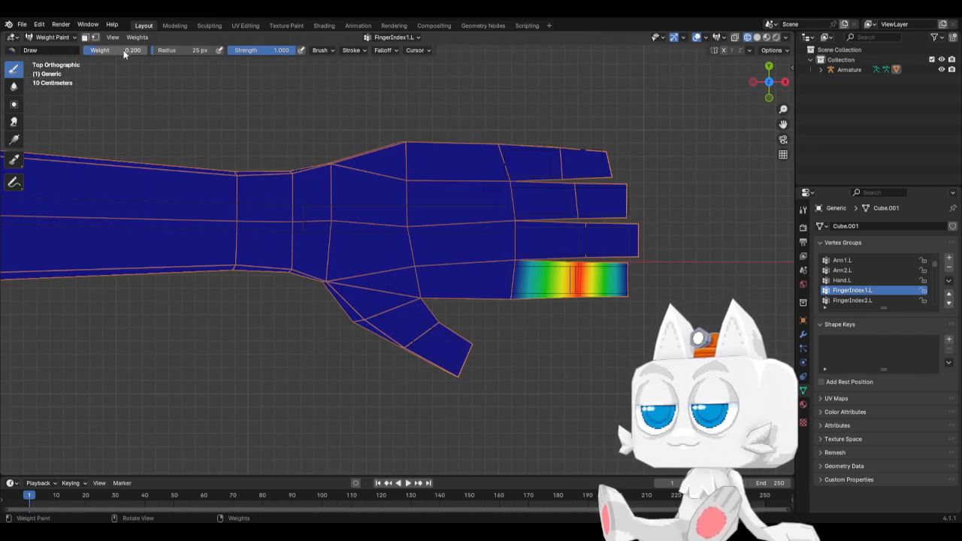
{"action": "left_click", "coordinate": [511, 300]}
{"action": "left_click", "coordinate": [515, 263]}
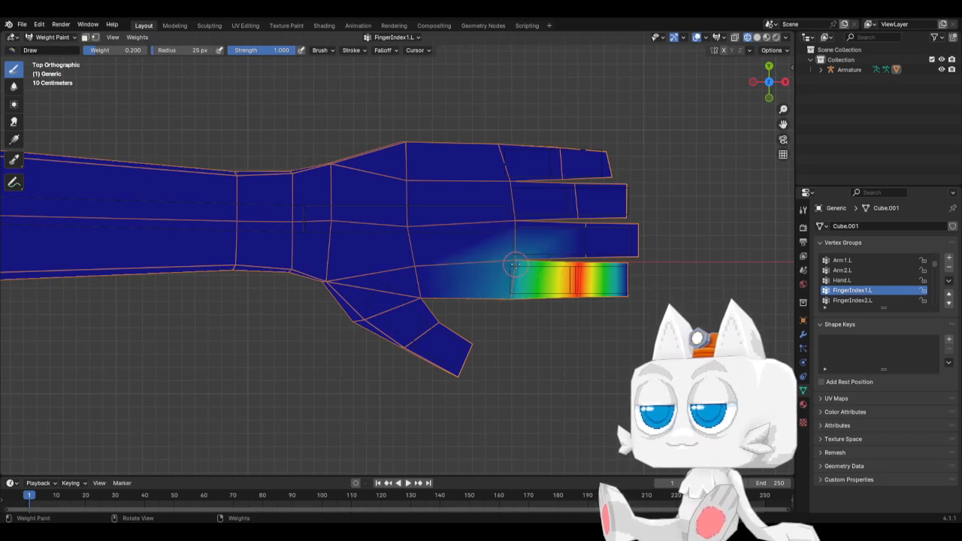
Step: Make FingerMiddle1.L active and paint the knuckle vertices on both sides of the left middle finger's base with weight 0.2
{"action": "scroll", "coordinate": [853, 297], "scroll_direction": "down", "scroll_amount": 2}
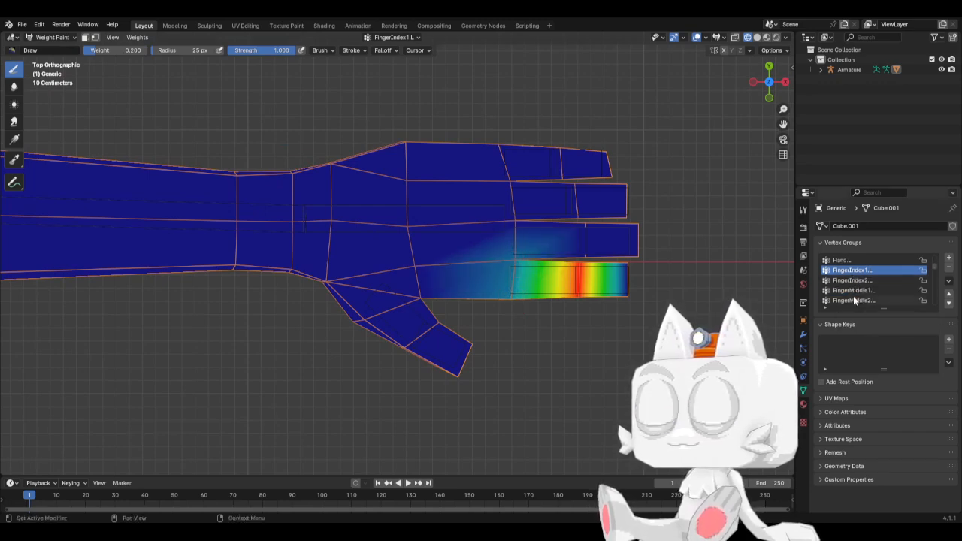
{"action": "left_click", "coordinate": [854, 292]}
{"action": "left_click", "coordinate": [512, 262]}
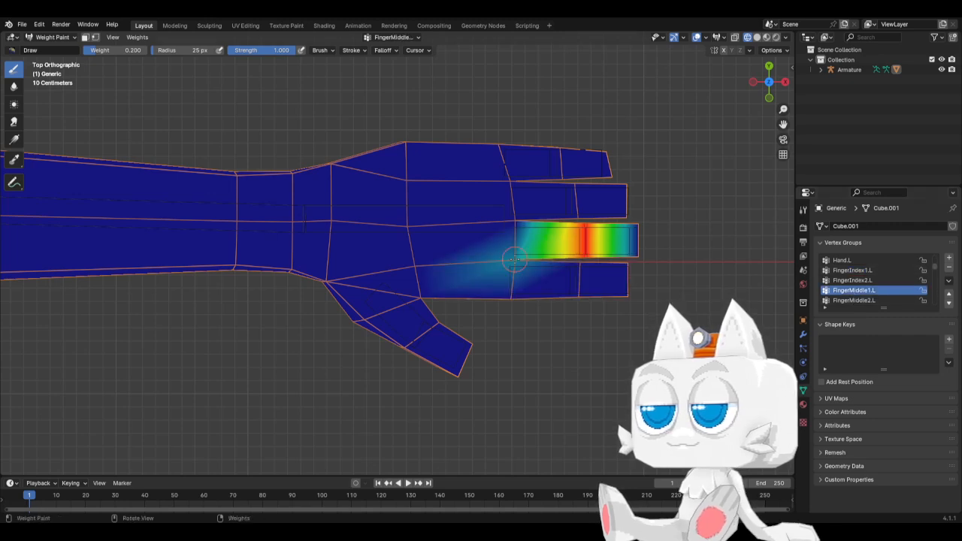
{"action": "left_click", "coordinate": [514, 217]}
Step: Make FingerRing1.L active and paint the knuckle vertices on both sides of the left ring finger's base with weight 0.2
{"action": "scroll", "coordinate": [864, 300], "scroll_direction": "down", "scroll_amount": 2}
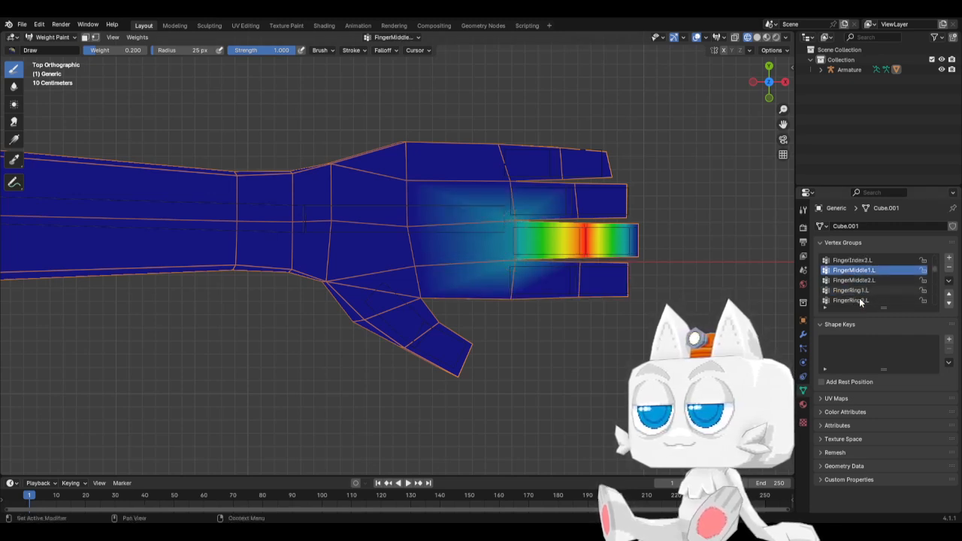
{"action": "left_click", "coordinate": [853, 291]}
{"action": "left_click", "coordinate": [502, 219]}
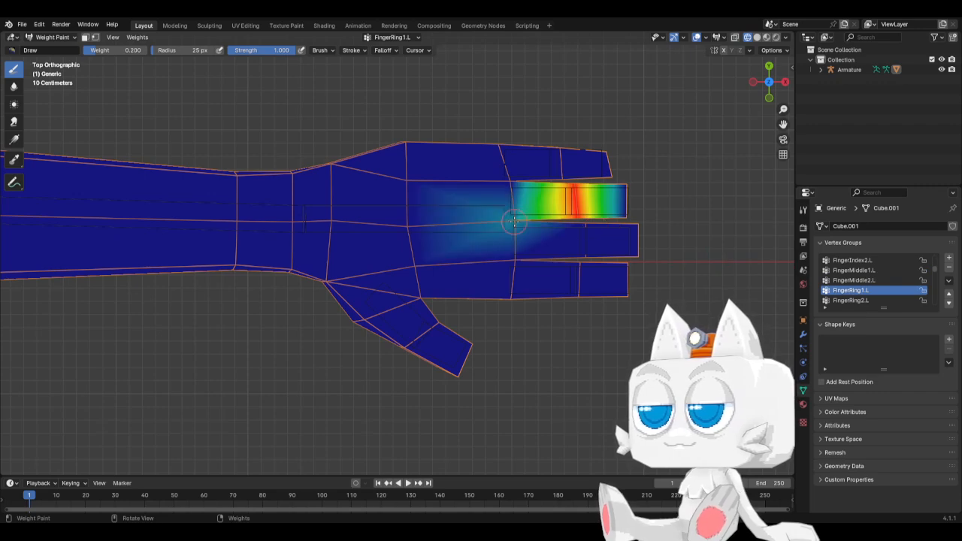
{"action": "left_click", "coordinate": [507, 184]}
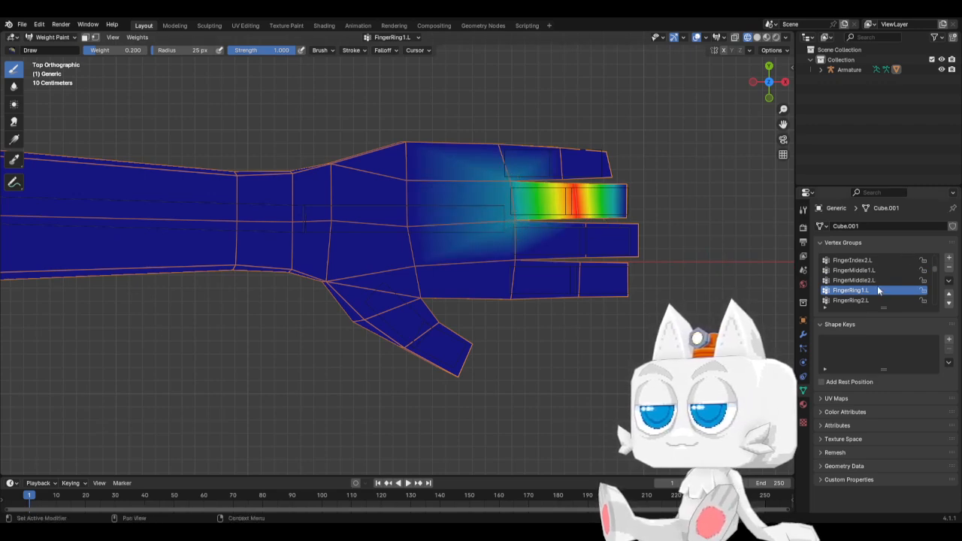
Step: Make FingerPinkie1.L active and paint the knuckle vertices at the base of the left little finger with weight 0.2
{"action": "scroll", "coordinate": [858, 302], "scroll_direction": "down", "scroll_amount": 1}
{"action": "left_click", "coordinate": [855, 300]}
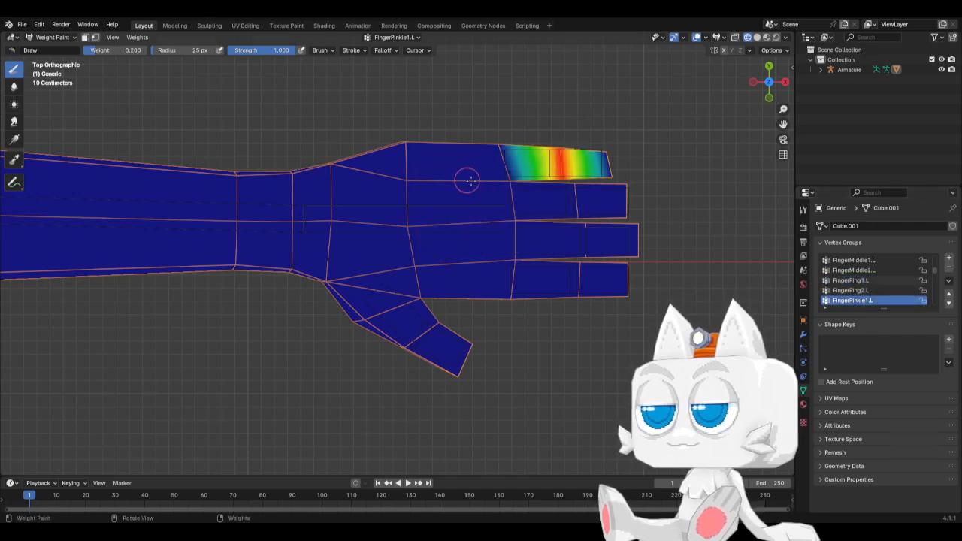
{"action": "left_click_drag", "start_coordinate": [509, 184], "coordinate": [499, 155]}
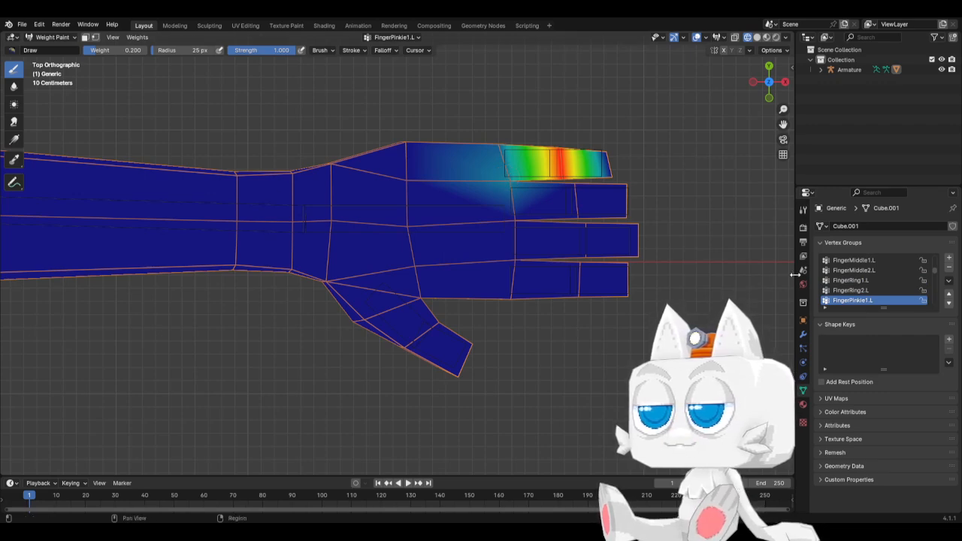
Step: Make FingerThumb1.L active and paint the vertices where the left thumb meets the index side of the palm with weight 0.2
{"action": "scroll", "coordinate": [868, 288], "scroll_direction": "down", "scroll_amount": 1}
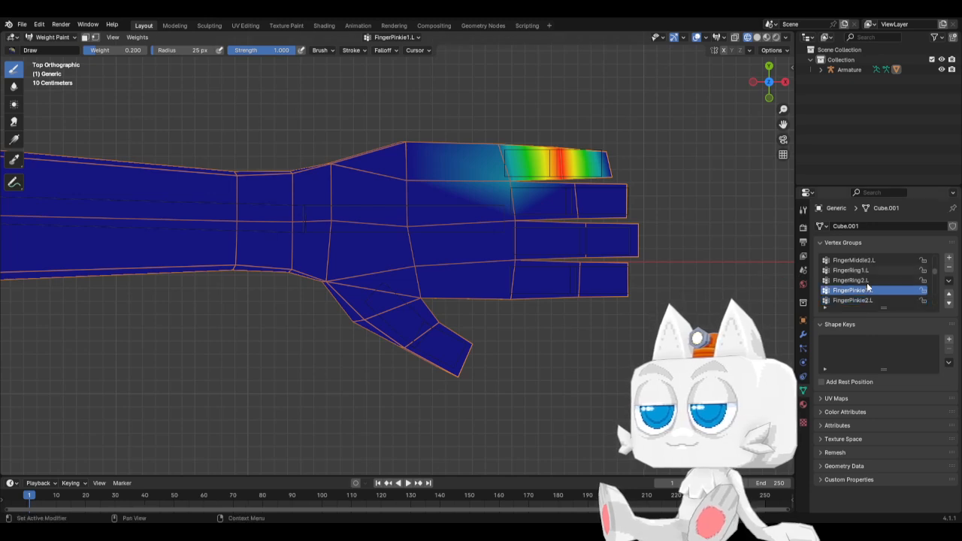
{"action": "scroll", "coordinate": [865, 301], "scroll_direction": "down", "scroll_amount": 2}
{"action": "left_click", "coordinate": [865, 290]}
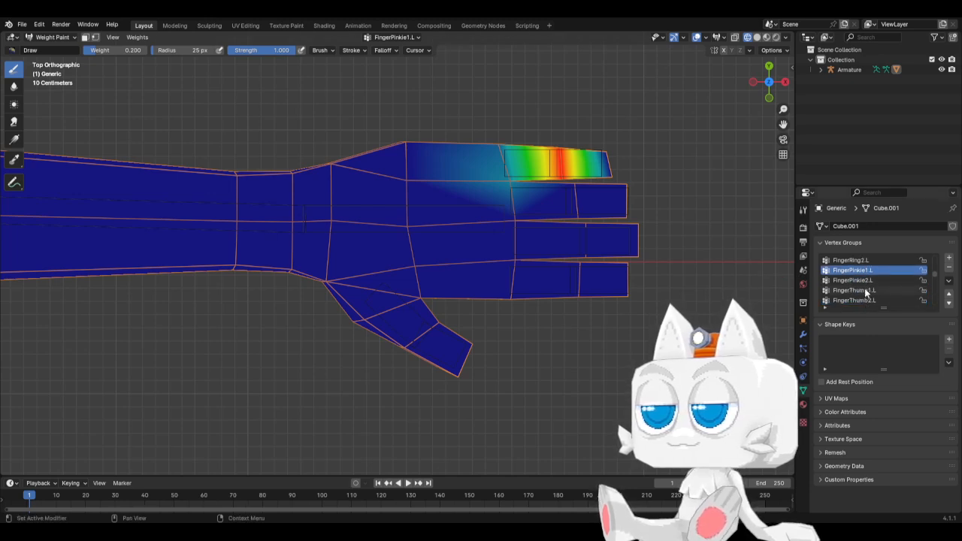
{"action": "left_click_drag", "start_coordinate": [408, 294], "coordinate": [416, 299]}
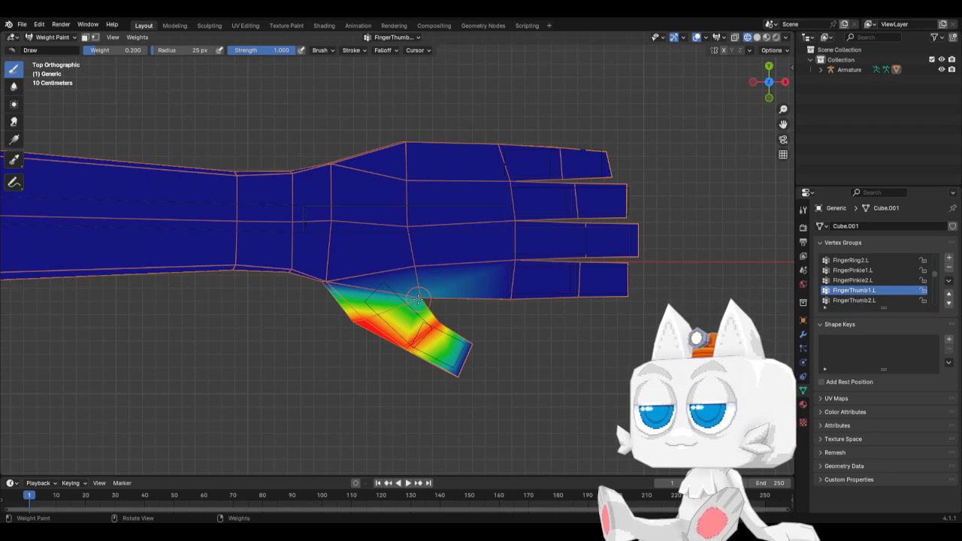
Step: Set the brush weight to 0.25 and paint FingerThumb1.L on the palm-side vertex at the base of the left thumb
{"action": "left_click", "coordinate": [118, 51]}
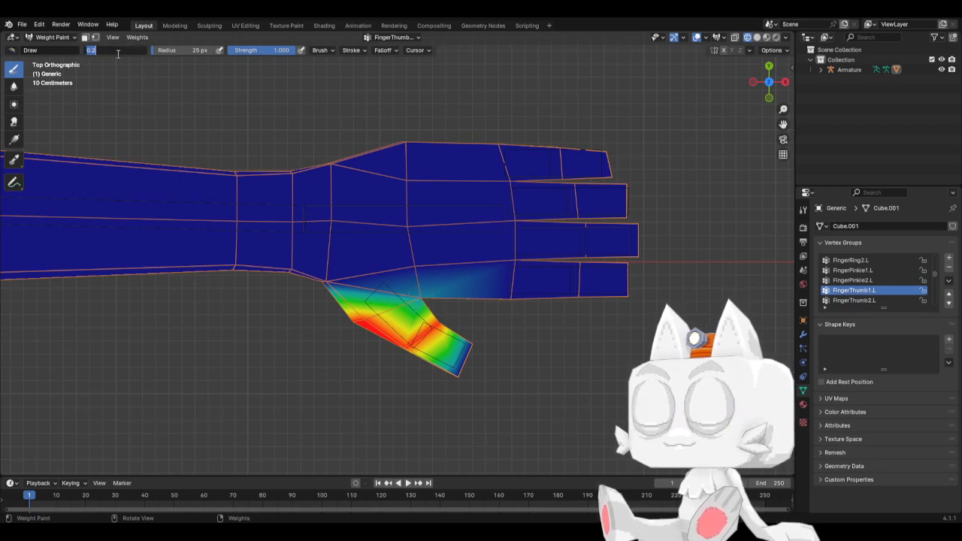
{"action": "type", "text": ".25"}
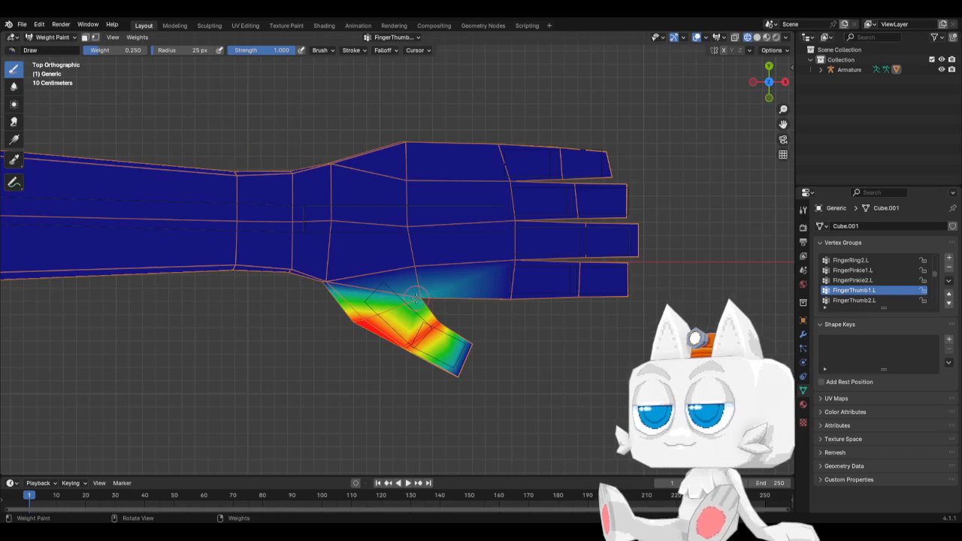
{"action": "middle_click_drag", "start_coordinate": [489, 333], "coordinate": [402, 175]}
{"action": "left_click", "coordinate": [361, 262]}
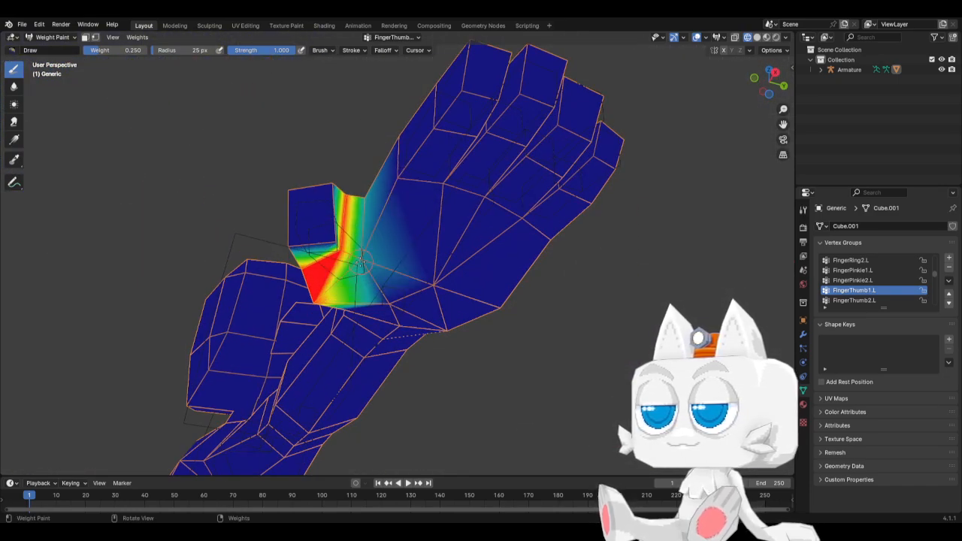
{"action": "middle_click_drag", "start_coordinate": [380, 278], "coordinate": [428, 380]}
{"action": "key", "text": "KP_7"}
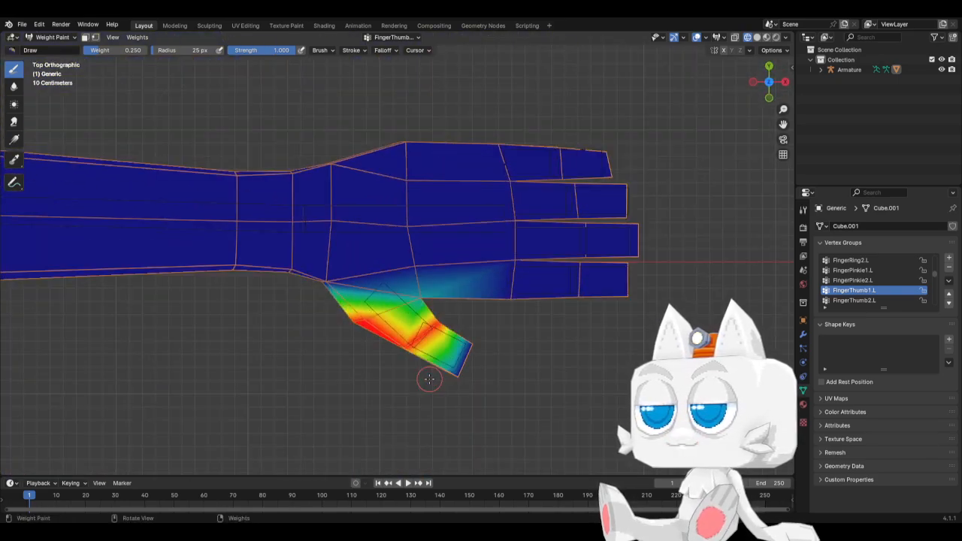
Step: Make the Neck vertex group active and examine the neck's weights from the front and the side
{"action": "scroll", "coordinate": [851, 299], "scroll_direction": "down", "scroll_amount": 1}
{"action": "scroll", "coordinate": [853, 300], "scroll_direction": "up", "scroll_amount": 1}
{"action": "scroll", "coordinate": [874, 301], "scroll_direction": "down", "scroll_amount": 3}
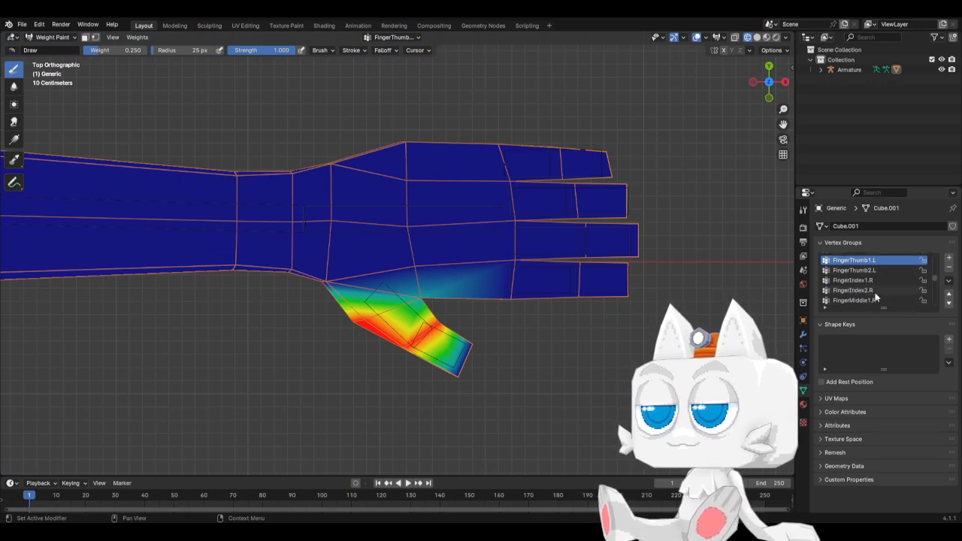
{"action": "scroll", "coordinate": [865, 301], "scroll_direction": "down", "scroll_amount": 7}
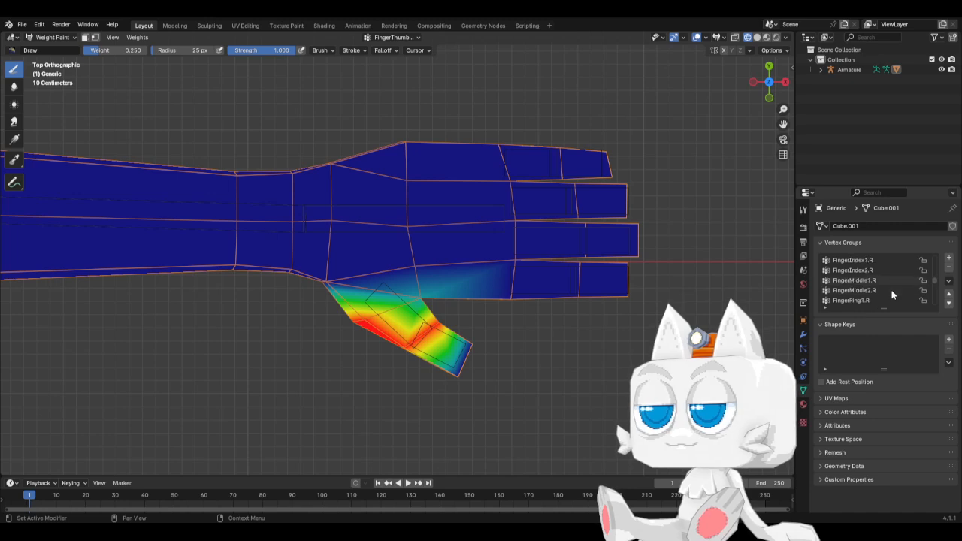
{"action": "scroll", "coordinate": [892, 291], "scroll_direction": "down", "scroll_amount": 2}
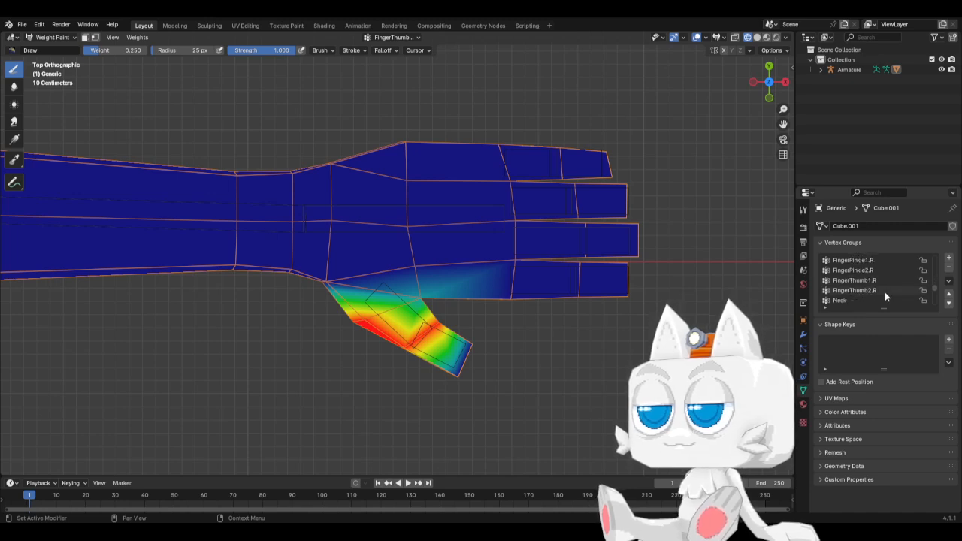
{"action": "left_click", "coordinate": [844, 293]}
{"action": "key", "text": "KP_1"}
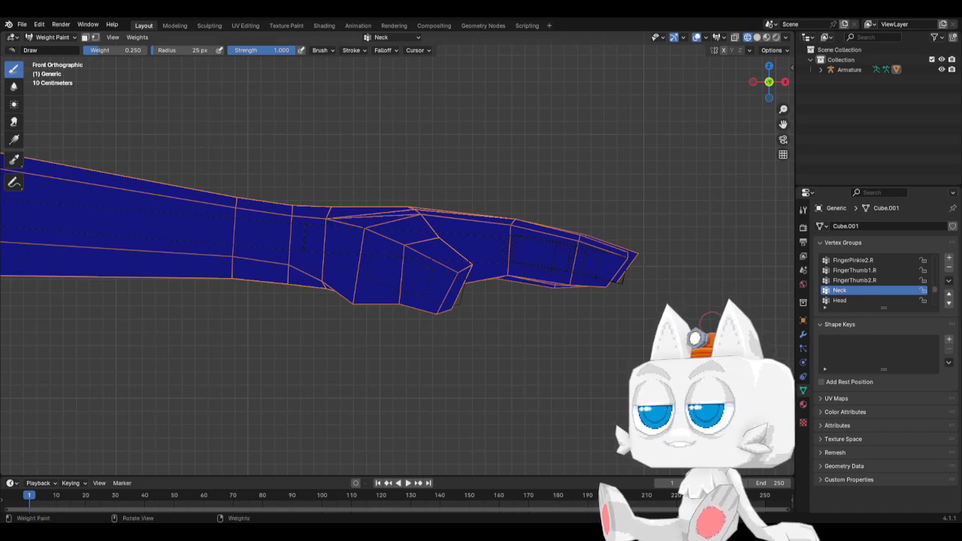
{"action": "scroll", "coordinate": [315, 270], "scroll_direction": "down", "scroll_amount": 3}
{"action": "scroll", "coordinate": [316, 273], "scroll_direction": "down", "scroll_amount": 3}
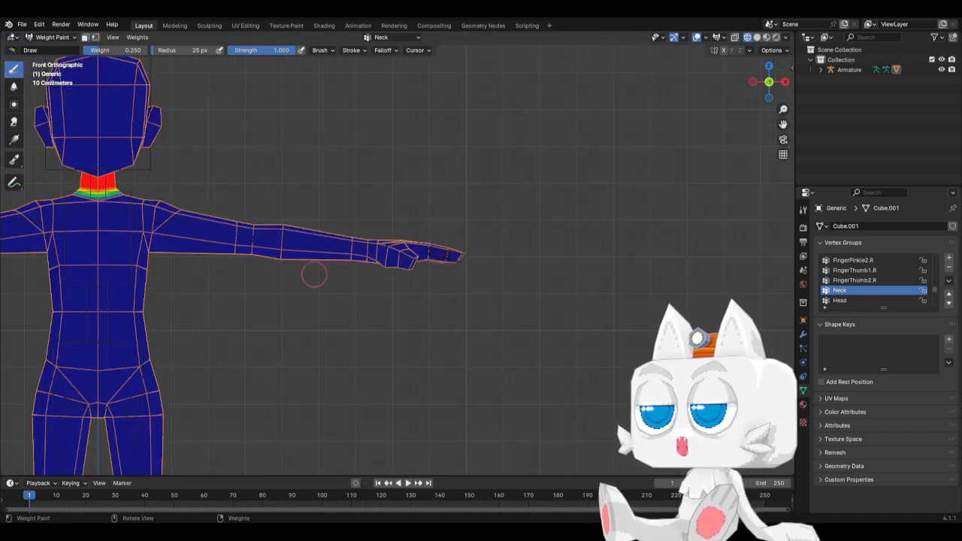
{"action": "middle_click_drag", "start_coordinate": [401, 324], "coordinate": [607, 395], "text": "shift"}
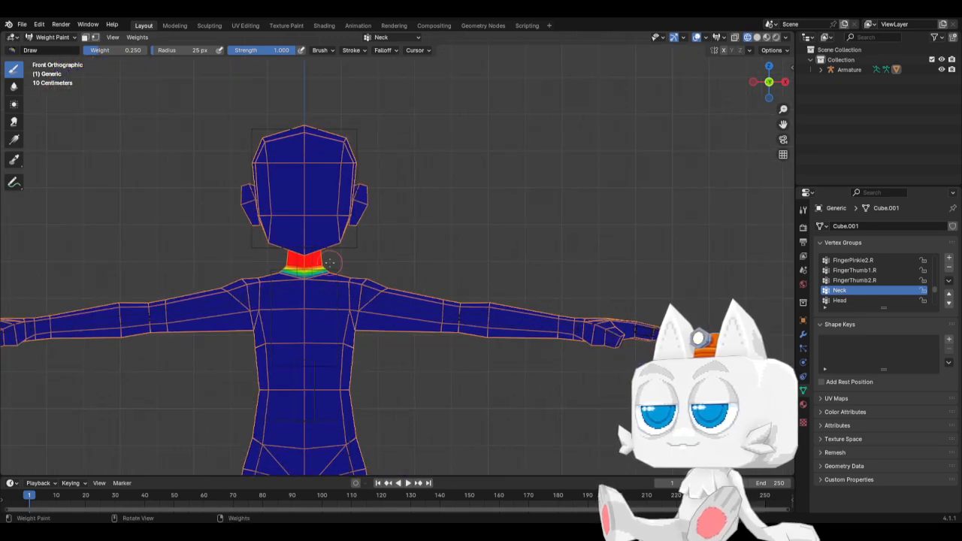
{"action": "scroll", "coordinate": [330, 263], "scroll_direction": "up", "scroll_amount": 5}
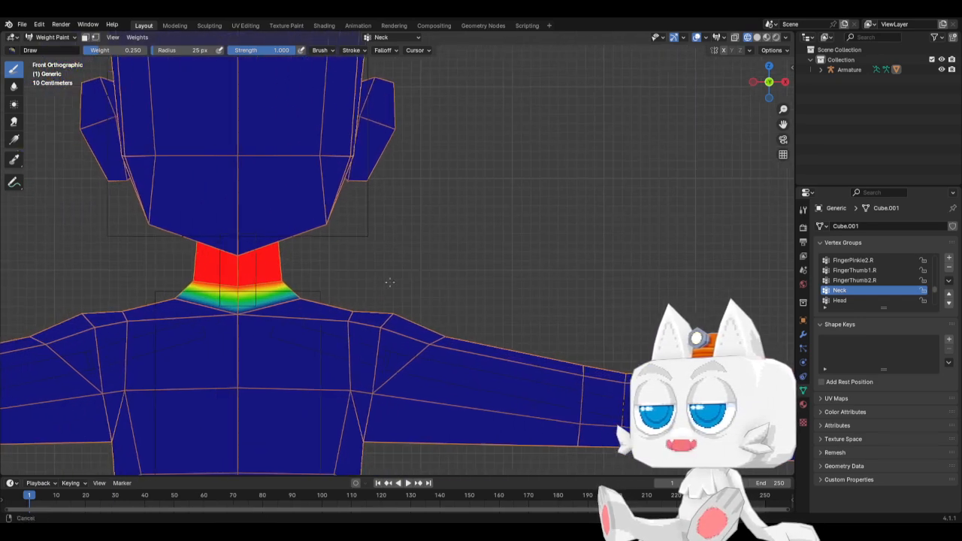
{"action": "key", "text": "KP_3"}
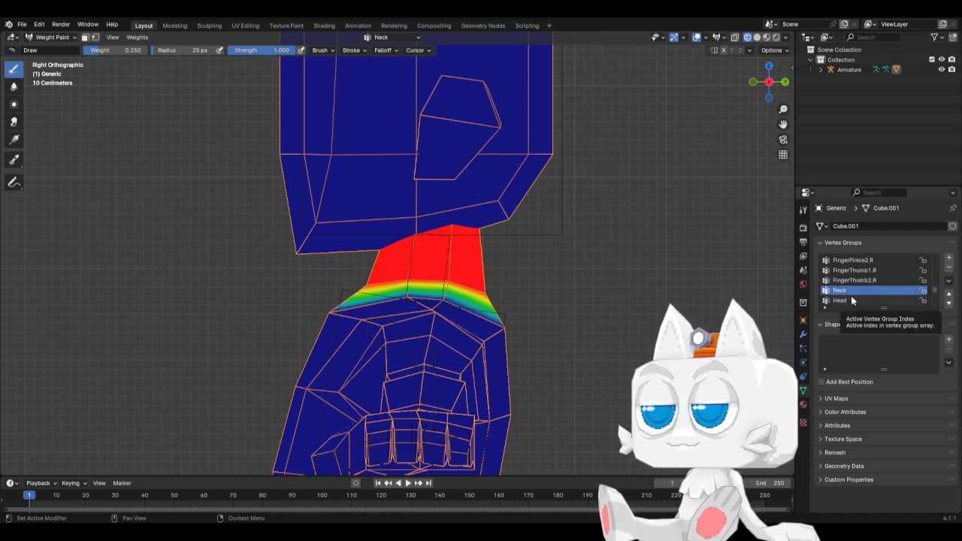
Step: Make Chest active and paint the vertices around the lower neck with weight 0.2, from the front and the side
{"action": "scroll", "coordinate": [887, 289], "scroll_direction": "up", "scroll_amount": 6}
{"action": "scroll", "coordinate": [887, 285], "scroll_direction": "up", "scroll_amount": 5}
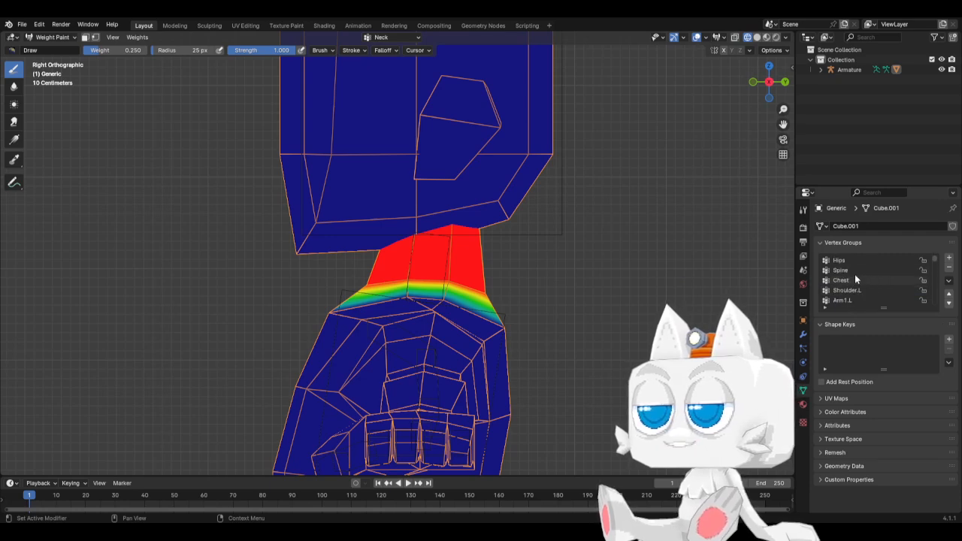
{"action": "left_click", "coordinate": [855, 278]}
{"action": "key", "text": "KP_1"}
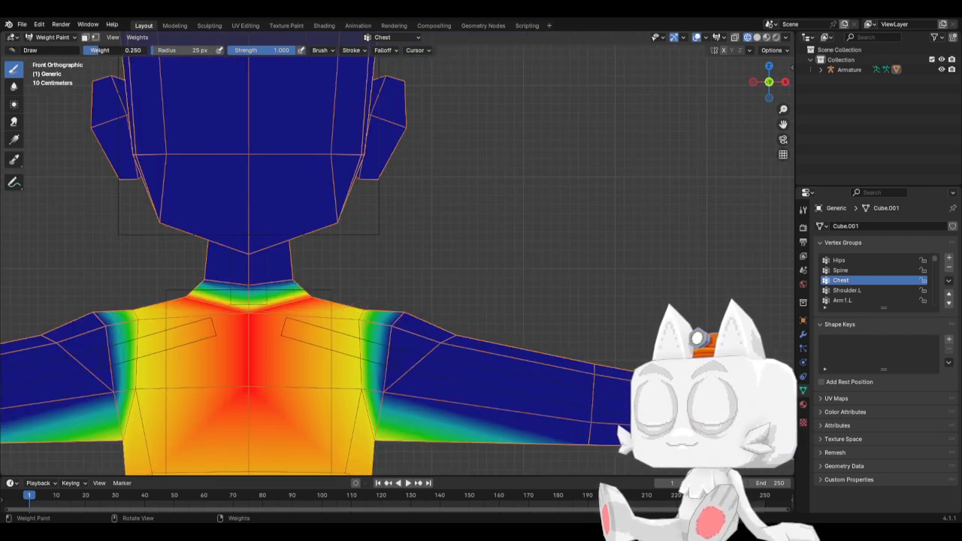
{"action": "left_click", "coordinate": [113, 50]}
{"action": "type", "text": "0.2"}
{"action": "key", "text": "Return"}
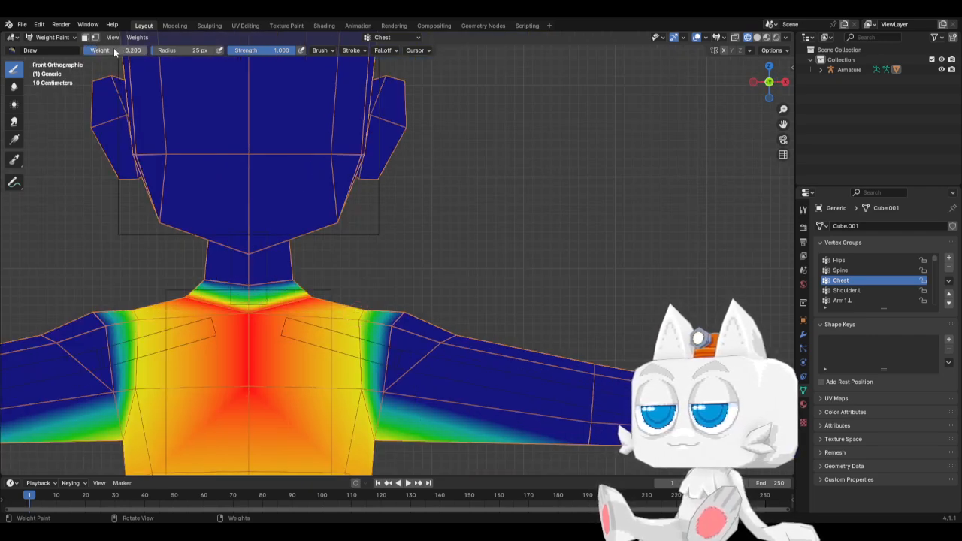
{"action": "mouse_move", "coordinate": [242, 284]}
{"action": "left_mouse_down"}
{"action": "mouse_move", "coordinate": [279, 280]}
{"action": "mouse_move", "coordinate": [222, 279]}
{"action": "mouse_move", "coordinate": [301, 274]}
{"action": "left_mouse_up"}
{"action": "key", "text": "KP_3"}
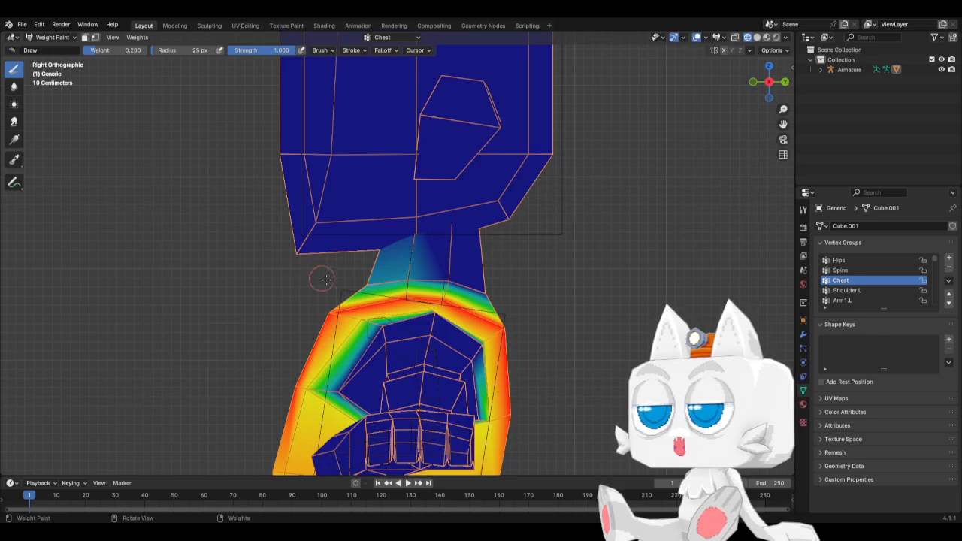
{"action": "left_click_drag", "start_coordinate": [423, 273], "coordinate": [493, 289]}
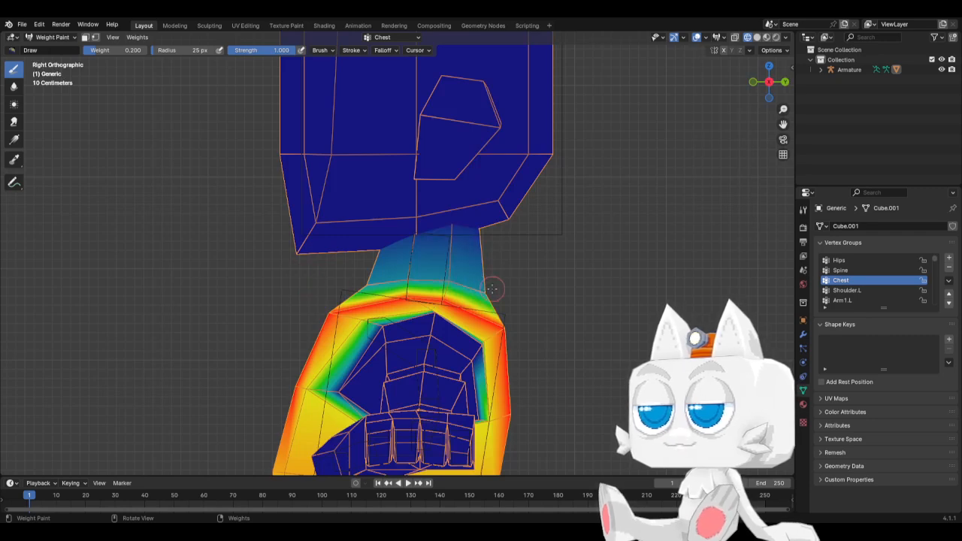
{"action": "key", "text": "KP_1"}
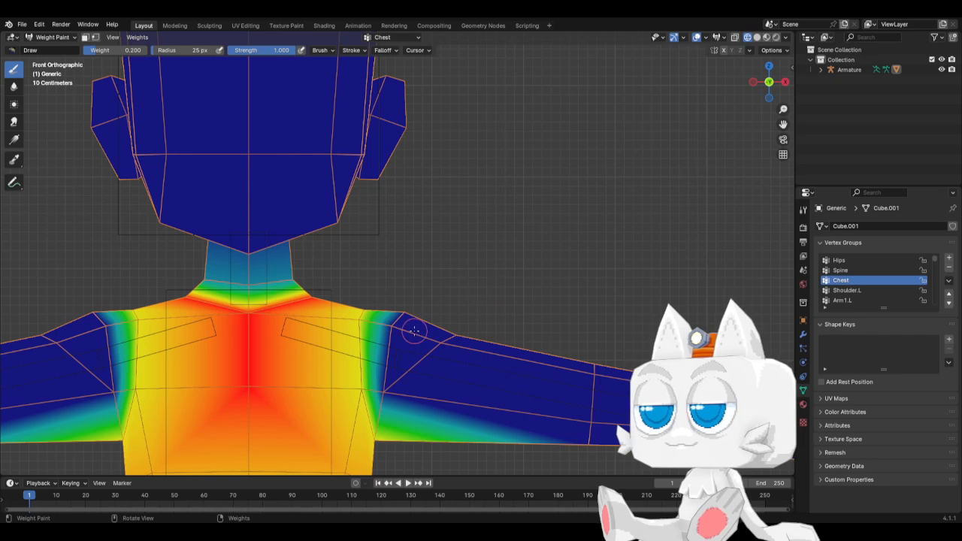
Step: Review the weights of the Neck, Head and Shoulder.R vertex groups in the front view
{"action": "scroll", "coordinate": [876, 291], "scroll_direction": "down", "scroll_amount": 2}
{"action": "scroll", "coordinate": [876, 296], "scroll_direction": "down", "scroll_amount": 4}
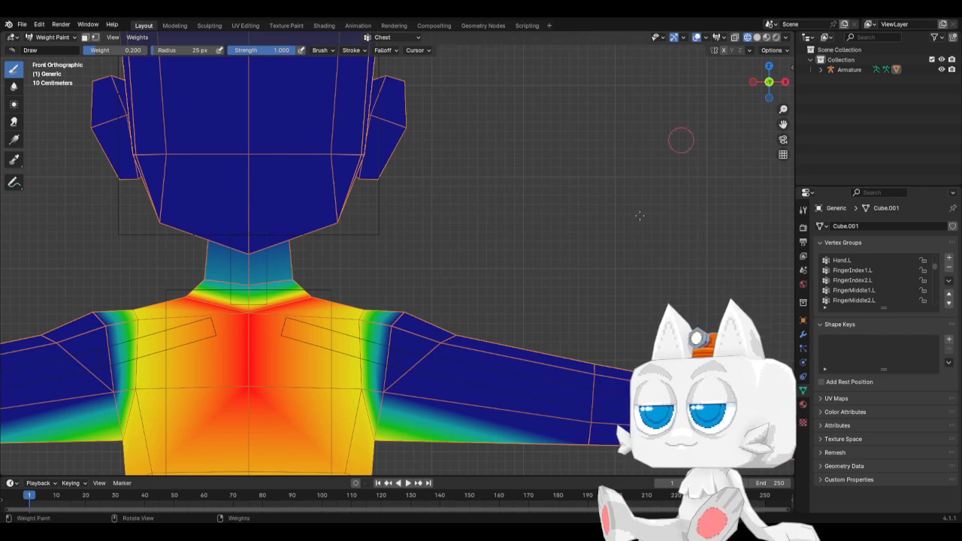
{"action": "scroll", "coordinate": [891, 285], "scroll_direction": "down", "scroll_amount": 1}
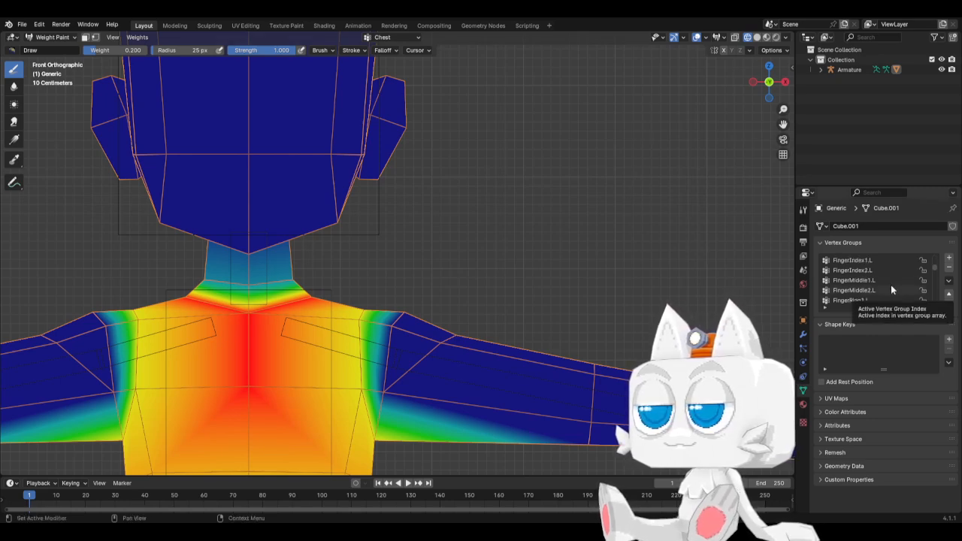
{"action": "scroll", "coordinate": [866, 286], "scroll_direction": "down", "scroll_amount": 16}
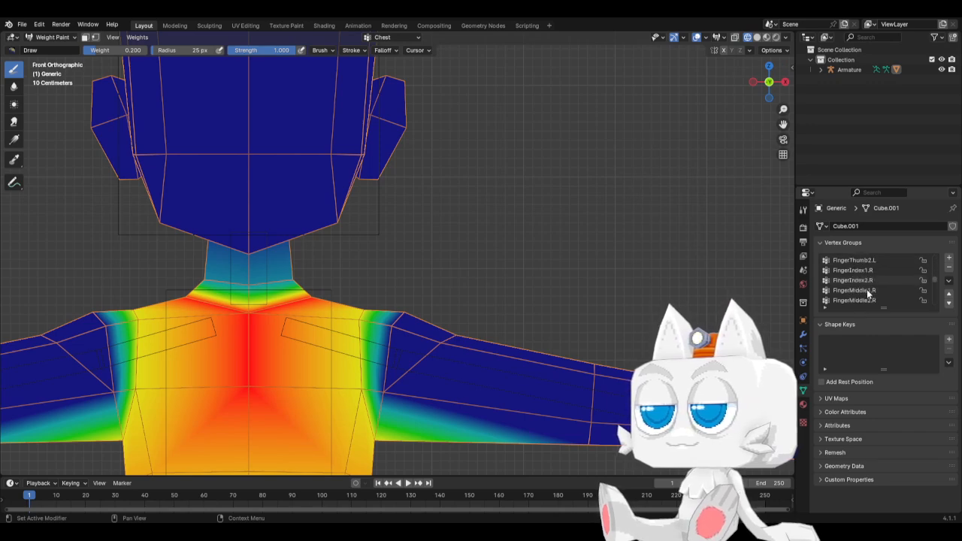
{"action": "left_click", "coordinate": [865, 300]}
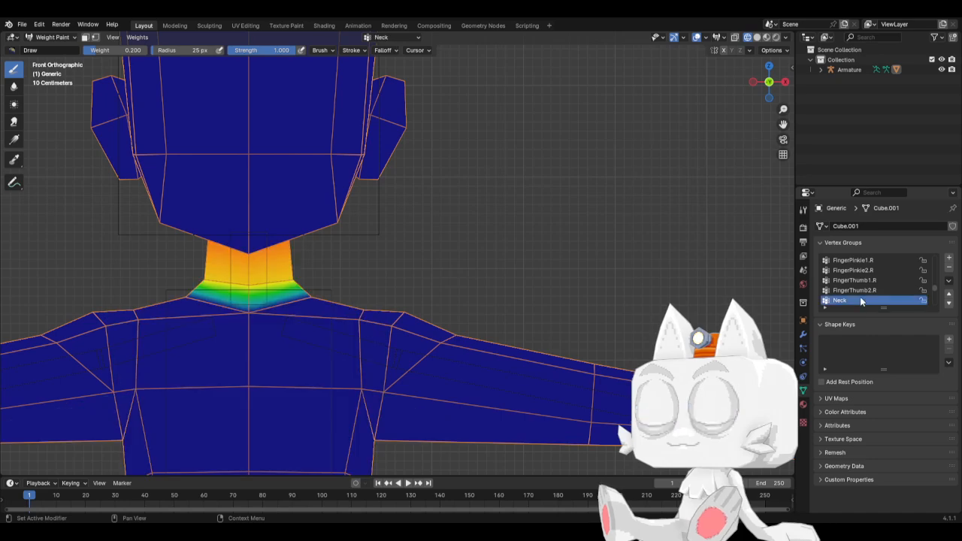
{"action": "scroll", "coordinate": [863, 298], "scroll_direction": "down", "scroll_amount": 2}
{"action": "left_click", "coordinate": [855, 292]}
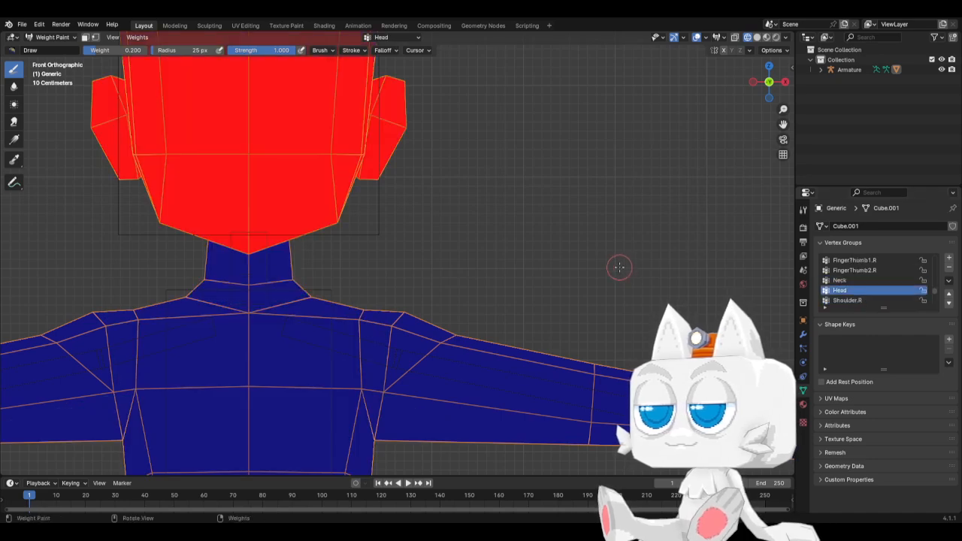
{"action": "scroll", "coordinate": [448, 280], "scroll_direction": "down", "scroll_amount": 5}
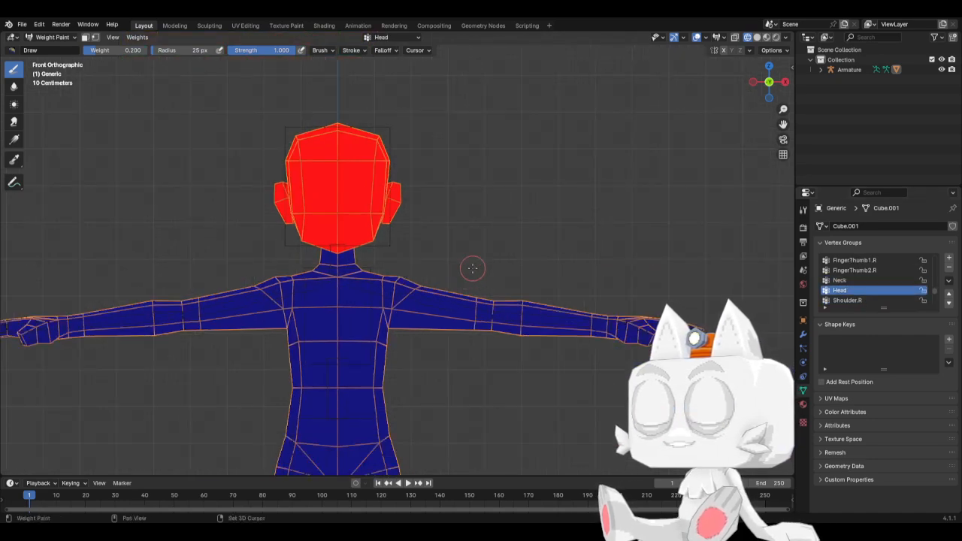
{"action": "middle_click_drag", "start_coordinate": [473, 269], "coordinate": [508, 276], "text": "shift"}
{"action": "left_click", "coordinate": [858, 300]}
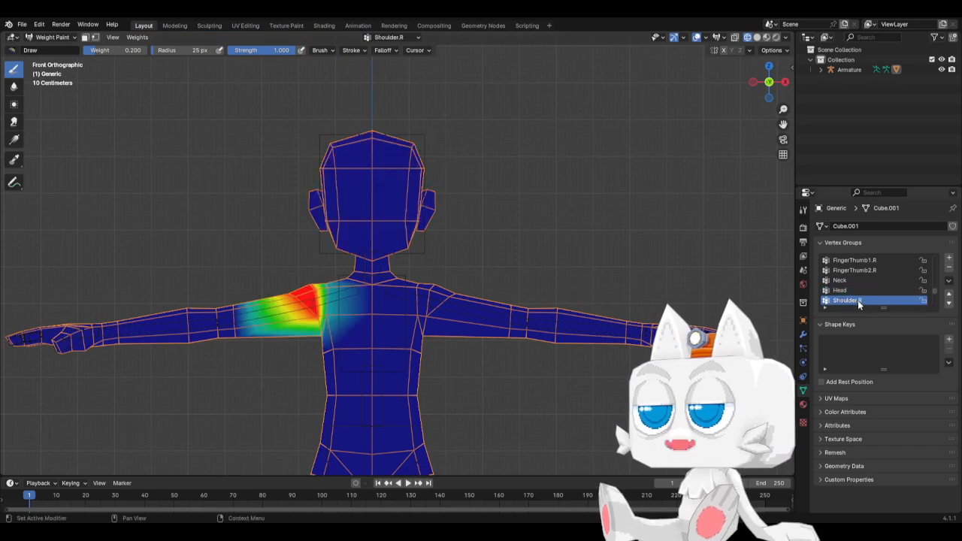
{"action": "scroll", "coordinate": [858, 299], "scroll_direction": "down", "scroll_amount": 6}
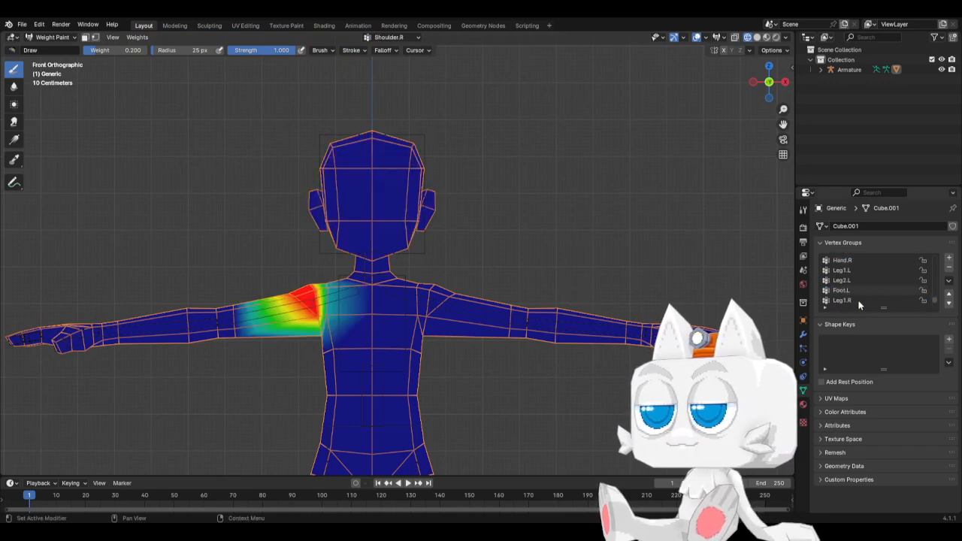
Step: Make Leg1.L active and paint the vertex at the back of the left thigh's top with weight 1
{"action": "left_click", "coordinate": [851, 272]}
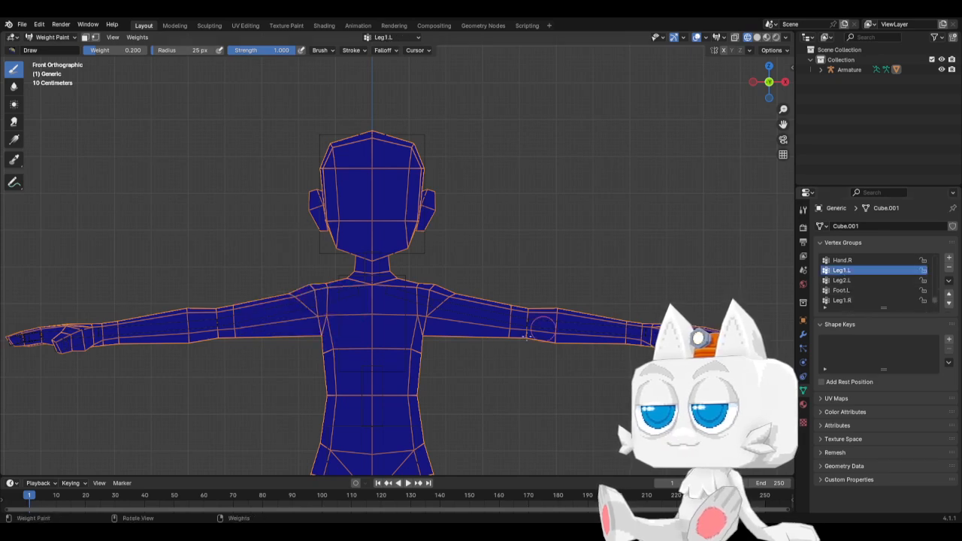
{"action": "middle_click_drag", "start_coordinate": [493, 364], "coordinate": [555, 157], "text": "shift"}
{"action": "middle_click_drag", "start_coordinate": [463, 373], "coordinate": [461, 347], "text": "shift"}
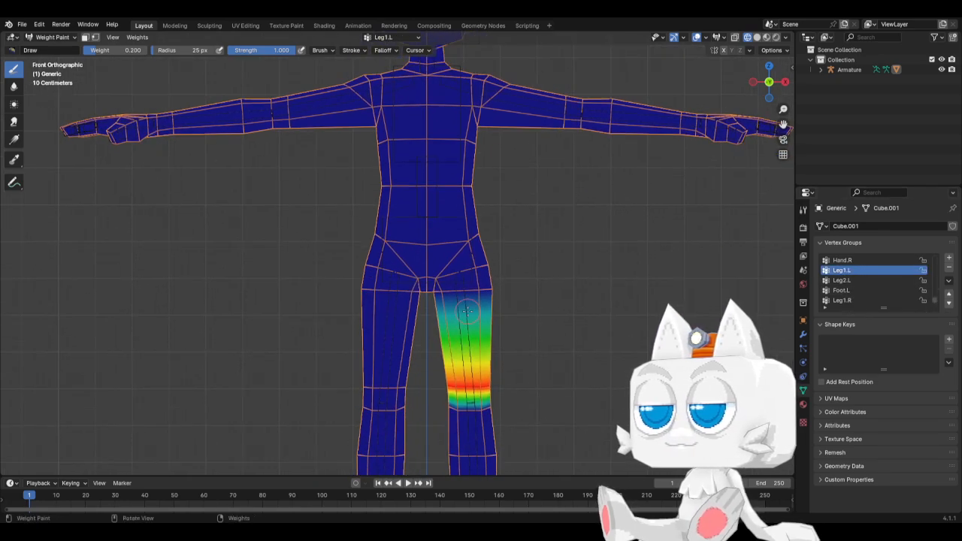
{"action": "key", "text": "KP_3"}
{"action": "scroll", "coordinate": [467, 311], "scroll_direction": "up", "scroll_amount": 4}
{"action": "middle_click_drag", "start_coordinate": [463, 313], "coordinate": [251, 169]}
{"action": "left_click_drag", "start_coordinate": [99, 53], "coordinate": [149, 53]}
{"action": "left_click", "coordinate": [261, 322]}
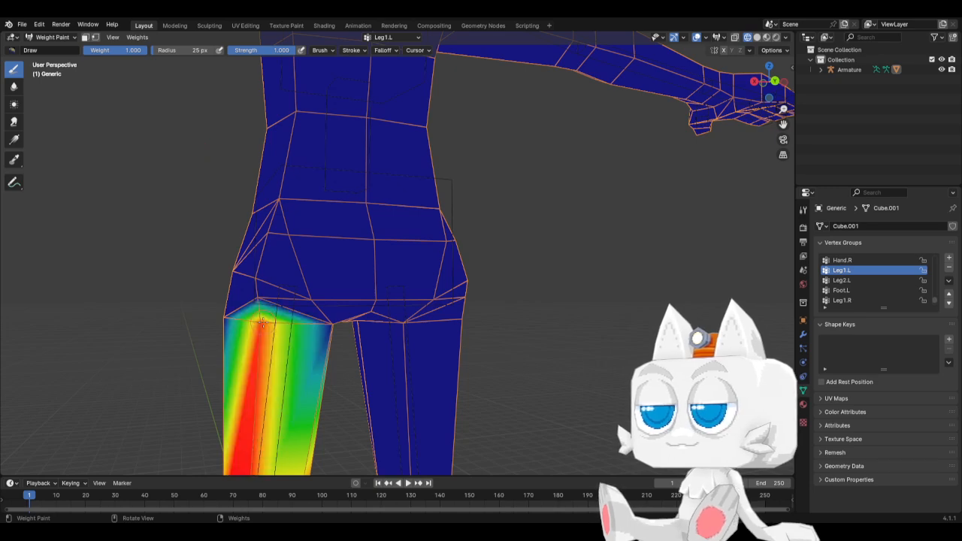
Step: Set the brush weight to 0.75 and paint the inner rear vertex at the top of the left thigh
{"action": "mouse_move", "coordinate": [282, 326]}
{"action": "middle_mouse_down"}
{"action": "mouse_move", "coordinate": [309, 323]}
{"action": "mouse_move", "coordinate": [290, 320]}
{"action": "middle_mouse_up"}
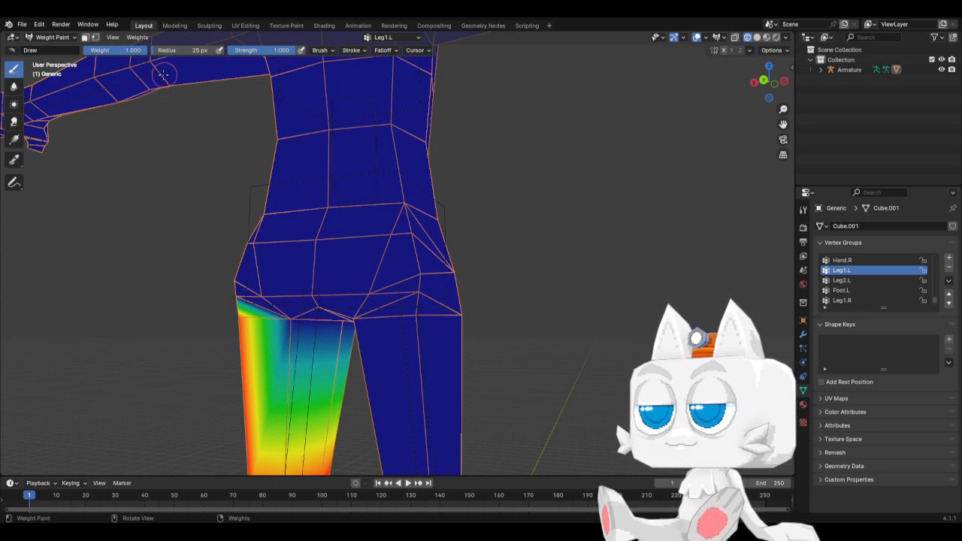
{"action": "left_click", "coordinate": [126, 53]}
{"action": "type", "text": "0.75"}
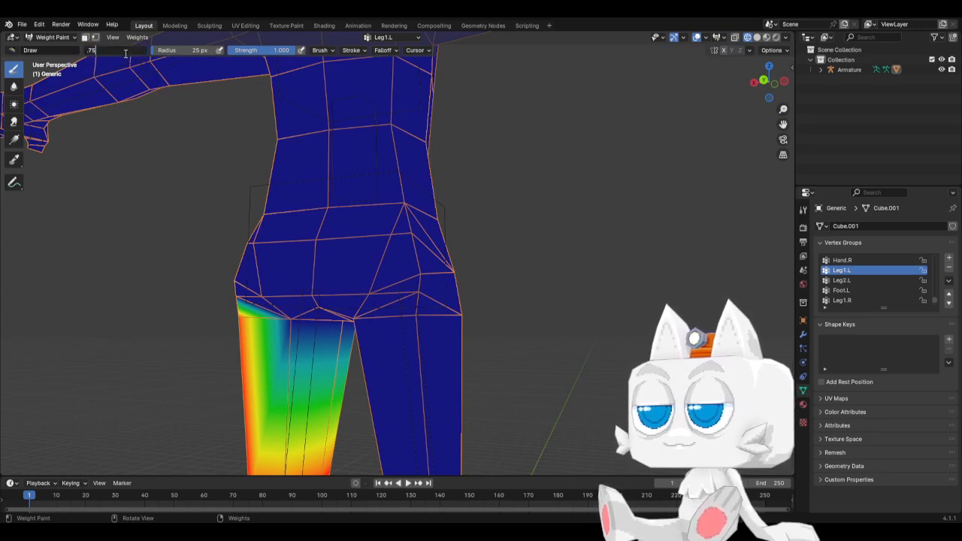
{"action": "key", "text": "Return"}
{"action": "left_click", "coordinate": [288, 322]}
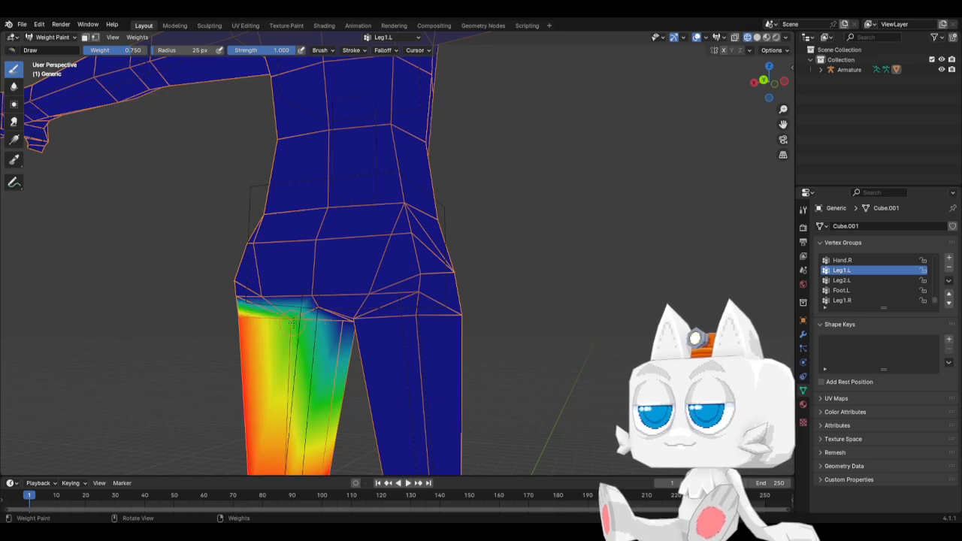
Step: Paint the lower left buttock vertices and the outer side vertex of the upper left thigh with weight 0.75
{"action": "middle_click_drag", "start_coordinate": [288, 323], "coordinate": [396, 328]}
{"action": "left_click_drag", "start_coordinate": [327, 295], "coordinate": [266, 278]}
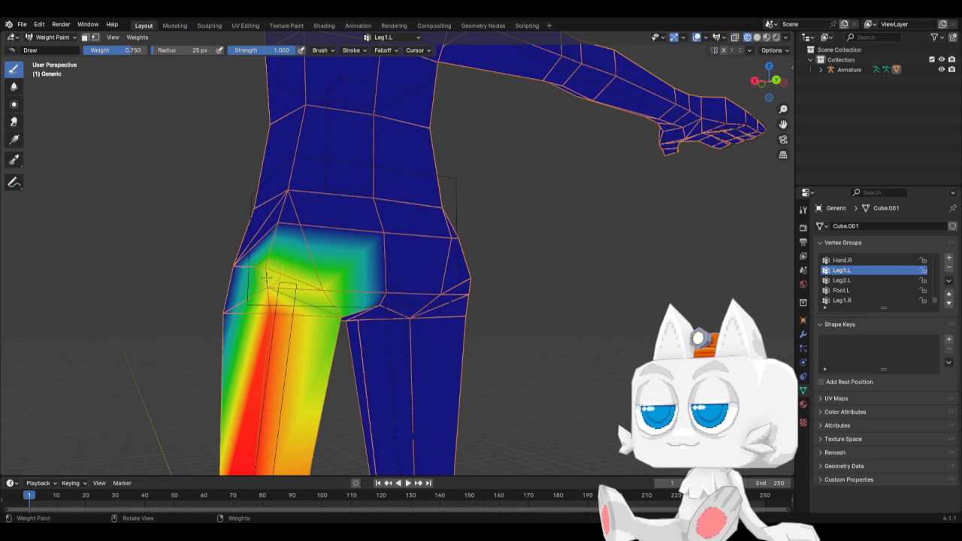
{"action": "middle_click_drag", "start_coordinate": [295, 309], "coordinate": [441, 350]}
{"action": "left_click_drag", "start_coordinate": [399, 349], "coordinate": [434, 348]}
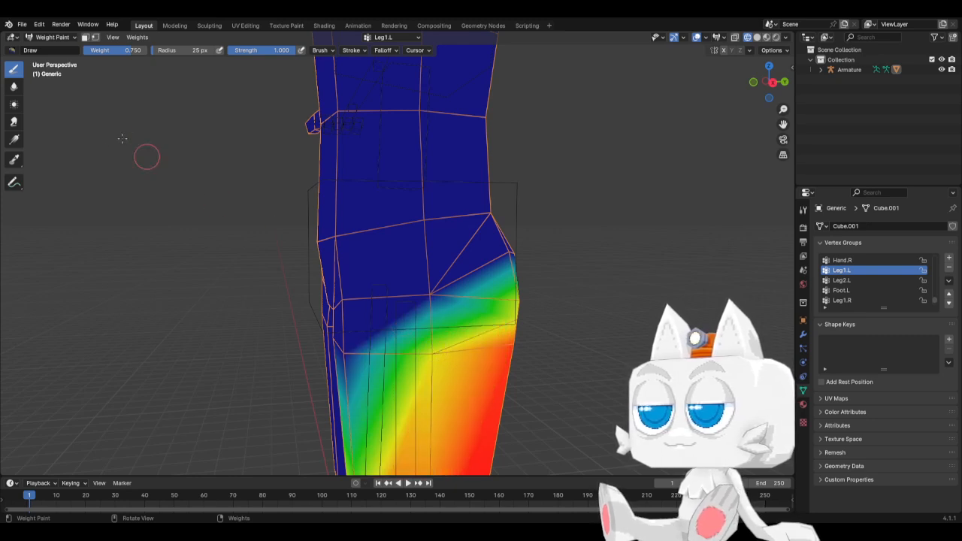
Step: Set the brush weight to 0.5 and paint the front vertices at the top of the left thigh
{"action": "left_click", "coordinate": [127, 50]}
{"action": "type", "text": "0.5"}
{"action": "key", "text": "Return"}
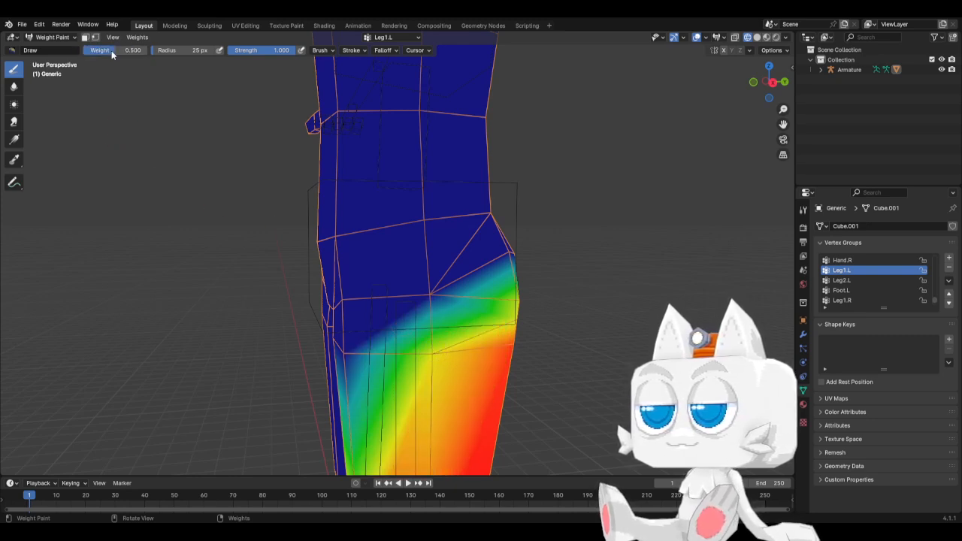
{"action": "middle_click_drag", "start_coordinate": [396, 319], "coordinate": [478, 295]}
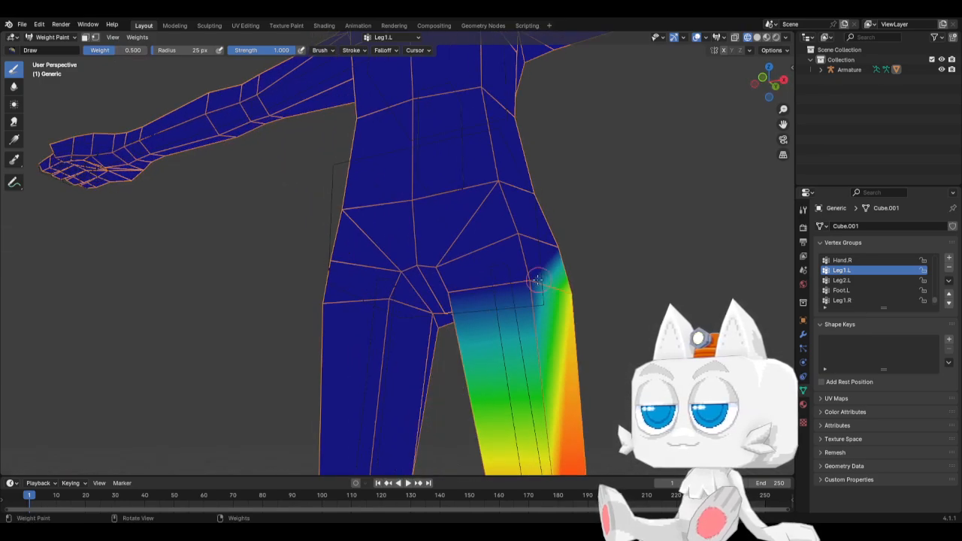
{"action": "left_click_drag", "start_coordinate": [535, 282], "coordinate": [531, 281]}
{"action": "middle_click_drag", "start_coordinate": [458, 295], "coordinate": [529, 301]}
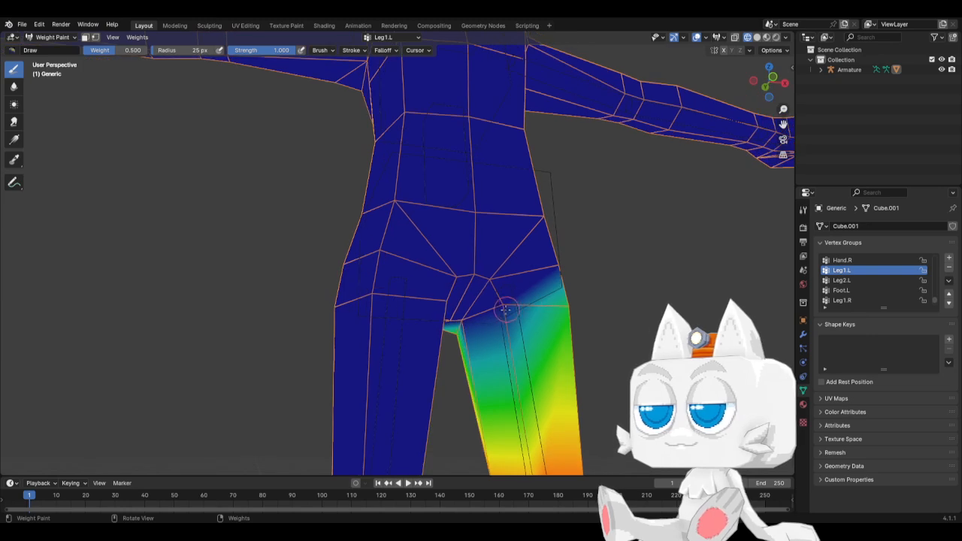
{"action": "left_click", "coordinate": [505, 309]}
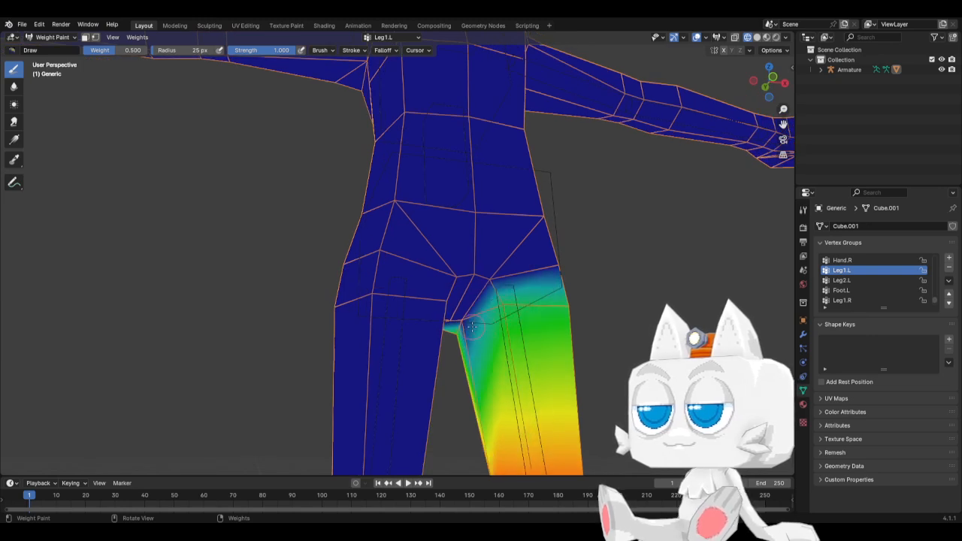
Step: Set the brush weight to 0.2 and paint the inner front vertex of the left thigh beside the crotch
{"action": "left_click_drag", "start_coordinate": [116, 50], "coordinate": [96, 50]}
{"action": "scroll", "coordinate": [505, 361], "scroll_direction": "up", "scroll_amount": 4}
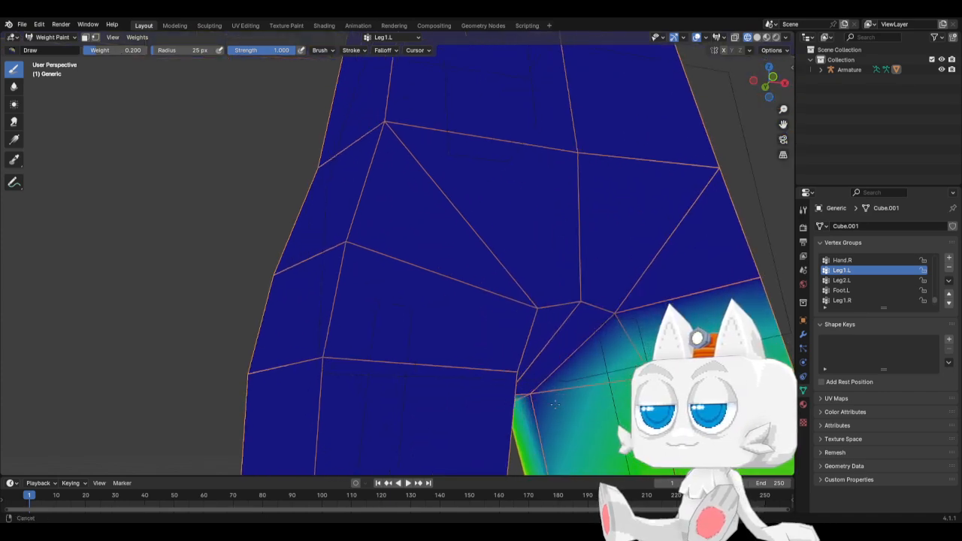
{"action": "scroll", "coordinate": [486, 350], "scroll_direction": "down", "scroll_amount": 1}
{"action": "left_click", "coordinate": [478, 348]}
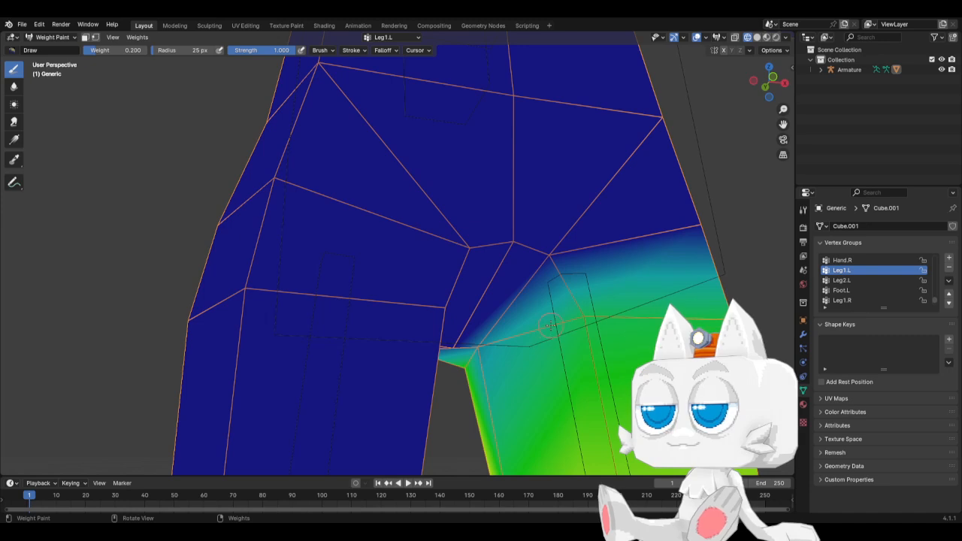
Step: Set the brush weight to 0.1 and paint the groin vertex just above the left thigh's inner front corner
{"action": "key", "text": "KP_1"}
{"action": "scroll", "coordinate": [539, 325], "scroll_direction": "down", "scroll_amount": 2}
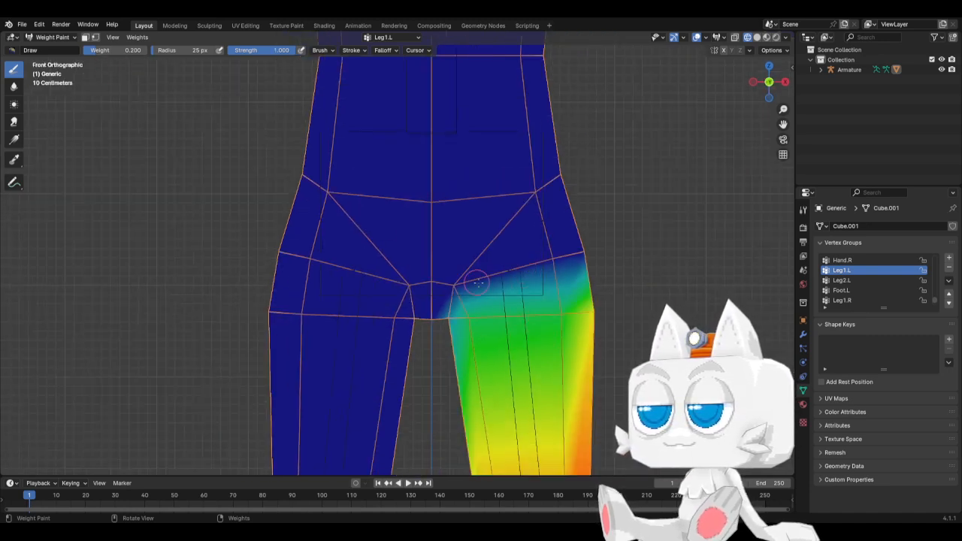
{"action": "left_click", "coordinate": [110, 51]}
{"action": "type", "text": "1"}
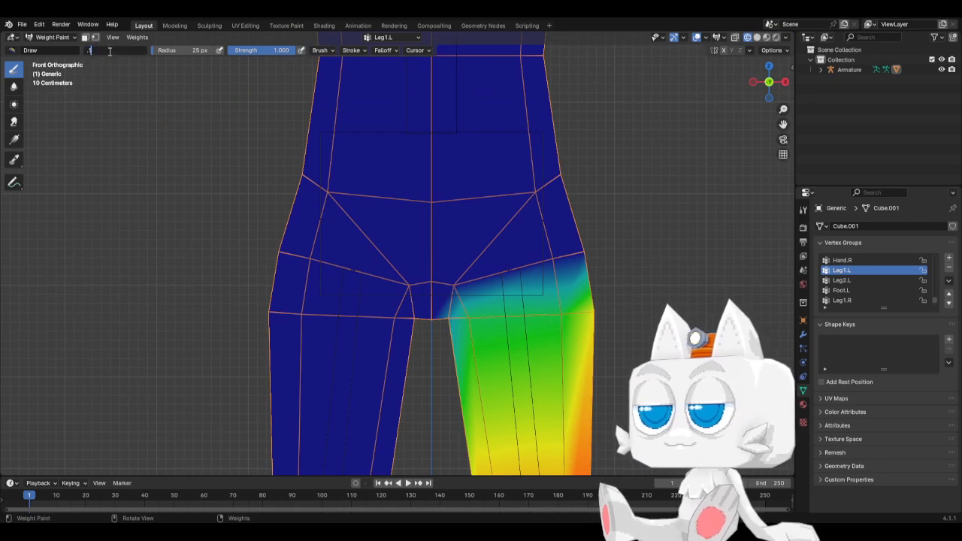
{"action": "key", "text": "Return"}
{"action": "left_click", "coordinate": [457, 288]}
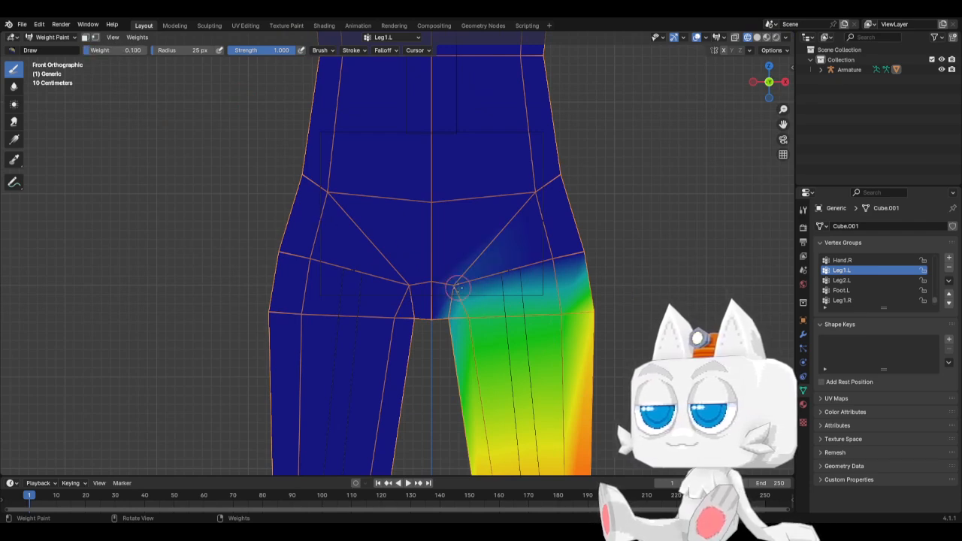
Step: Set the brush weight to 0.25 and paint the left hip's row of vertices from the front around the side to the upper buttock
{"action": "left_click", "coordinate": [118, 51]}
{"action": "type", "text": ".25"}
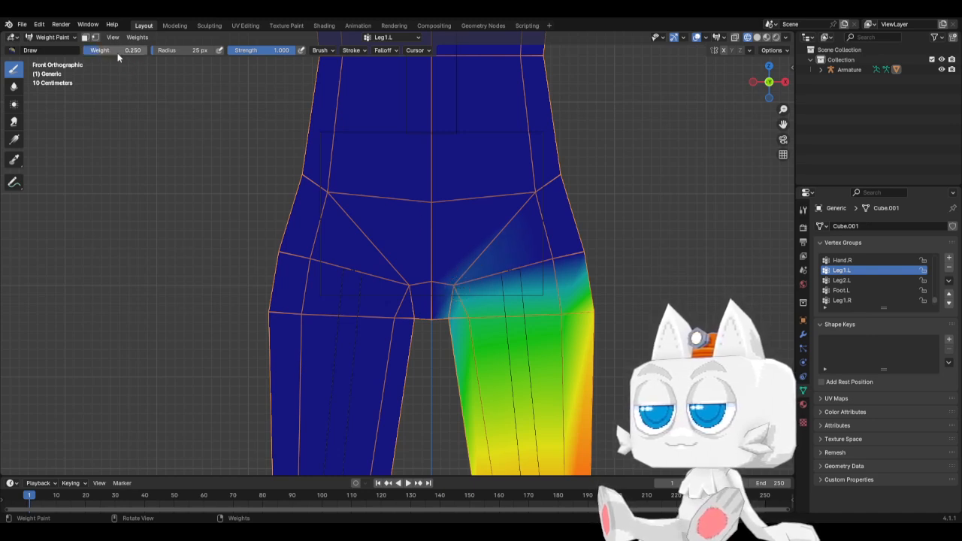
{"action": "mouse_move", "coordinate": [481, 251]}
{"action": "left_mouse_down"}
{"action": "mouse_move", "coordinate": [604, 245]}
{"action": "mouse_move", "coordinate": [631, 268]}
{"action": "left_mouse_up"}
{"action": "middle_click_drag", "start_coordinate": [630, 269], "coordinate": [460, 197]}
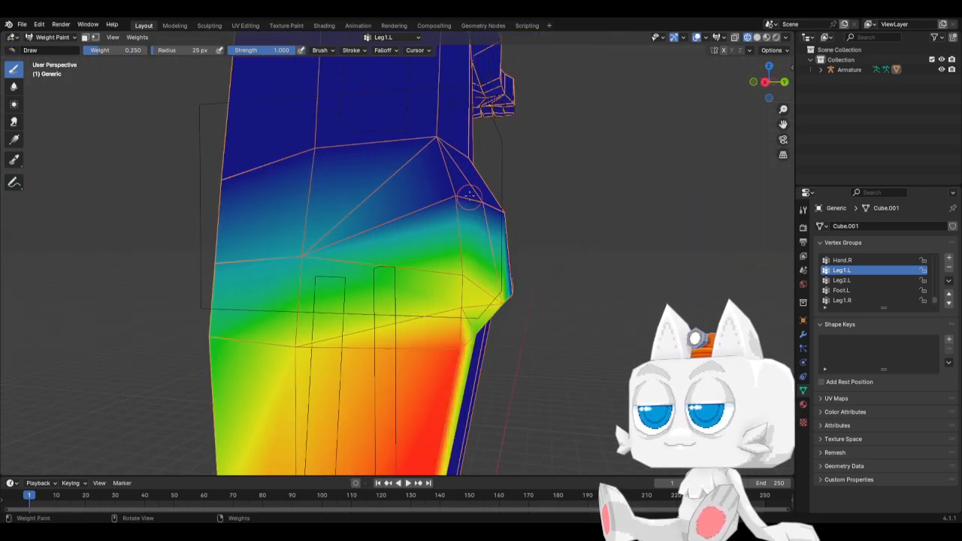
{"action": "left_click_drag", "start_coordinate": [457, 194], "coordinate": [490, 199]}
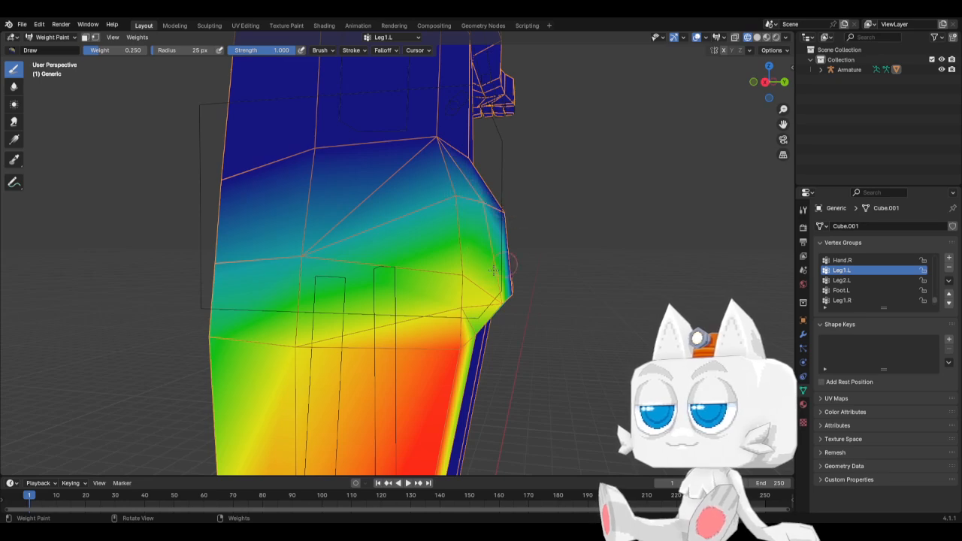
Step: Paint the centre-line vertices between the buttocks down to the underside of the crotch with weight 0.25
{"action": "mouse_move", "coordinate": [519, 213]}
{"action": "middle_mouse_down"}
{"action": "mouse_move", "coordinate": [339, 277]}
{"action": "mouse_move", "coordinate": [373, 218]}
{"action": "middle_mouse_up"}
{"action": "left_click", "coordinate": [373, 215]}
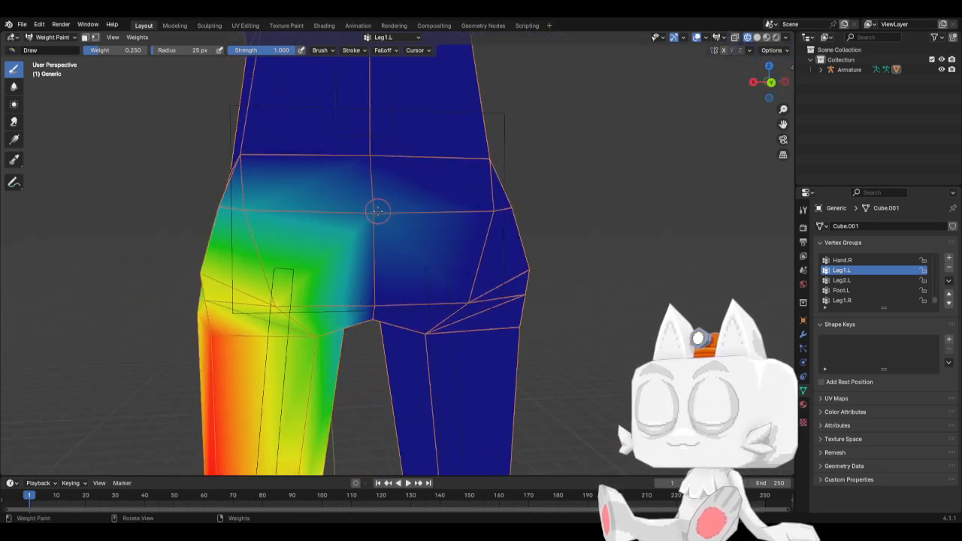
{"action": "left_click_drag", "start_coordinate": [377, 296], "coordinate": [361, 303]}
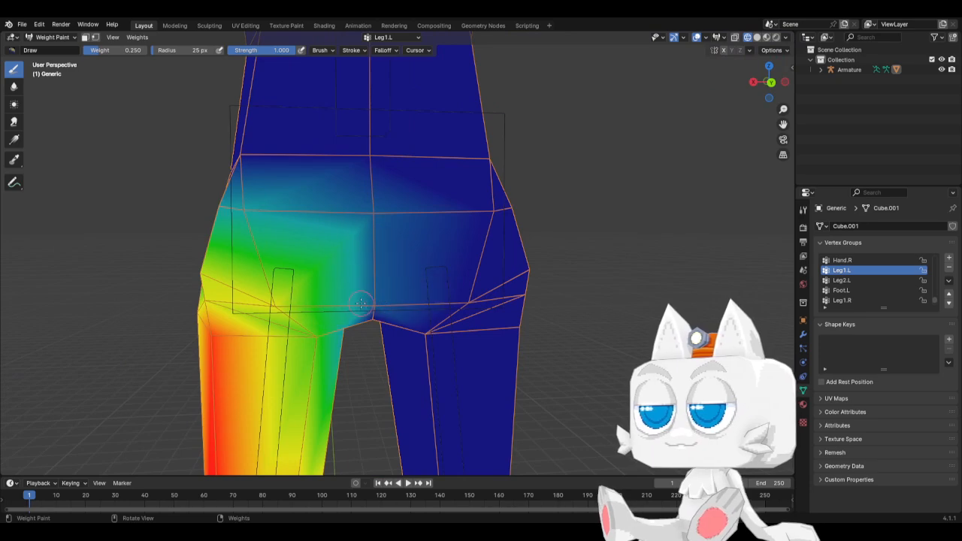
{"action": "middle_click_drag", "start_coordinate": [381, 294], "coordinate": [356, 245]}
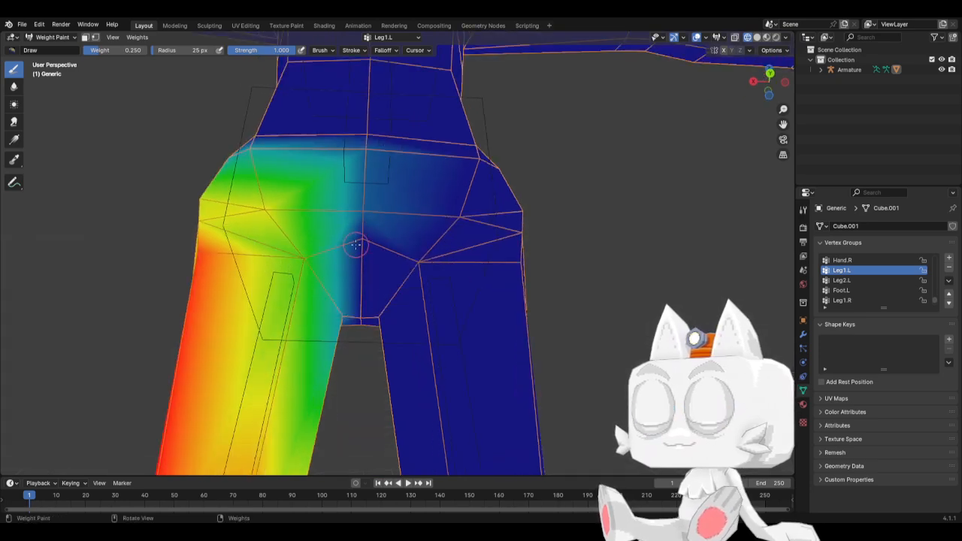
{"action": "left_click_drag", "start_coordinate": [364, 236], "coordinate": [342, 259]}
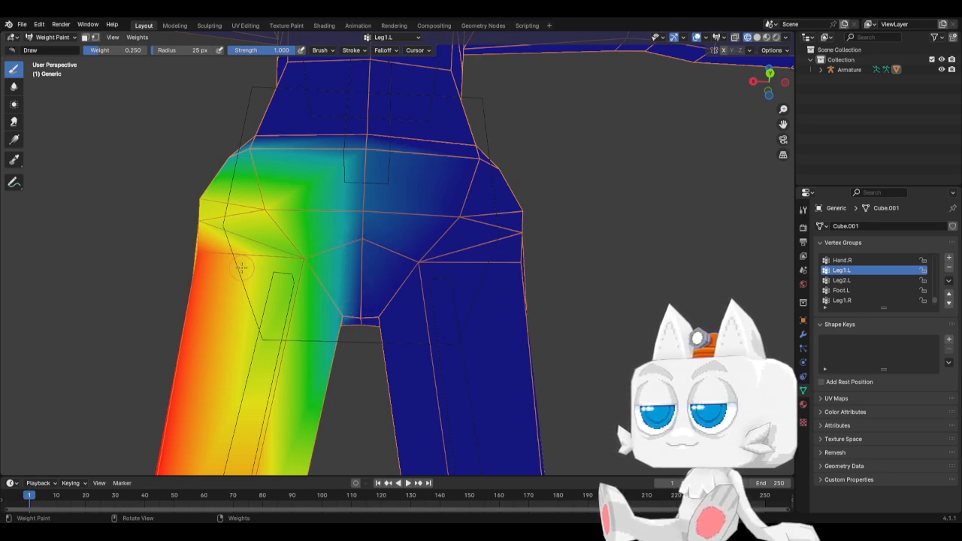
Step: Paint the vertex ring just below the left knee with weight 0.25 in Leg1.L, covering front, side and back
{"action": "key", "text": "KP_1"}
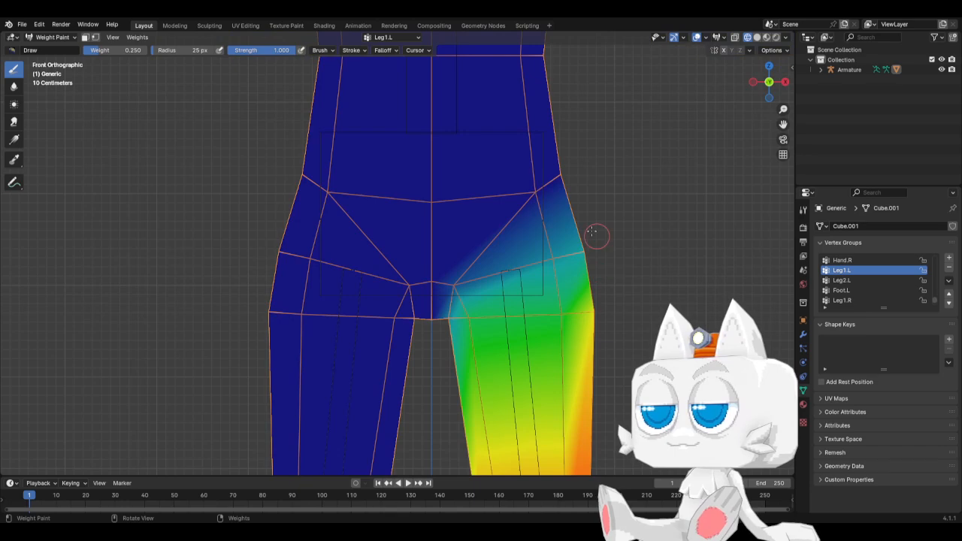
{"action": "scroll", "coordinate": [579, 229], "scroll_direction": "down", "scroll_amount": 6}
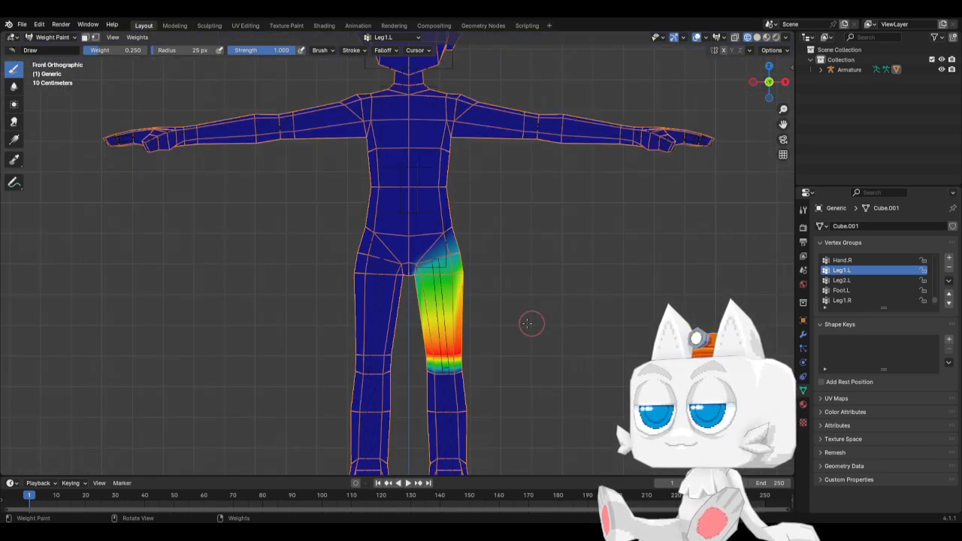
{"action": "key", "text": "KP_3"}
{"action": "key", "text": "KP_1"}
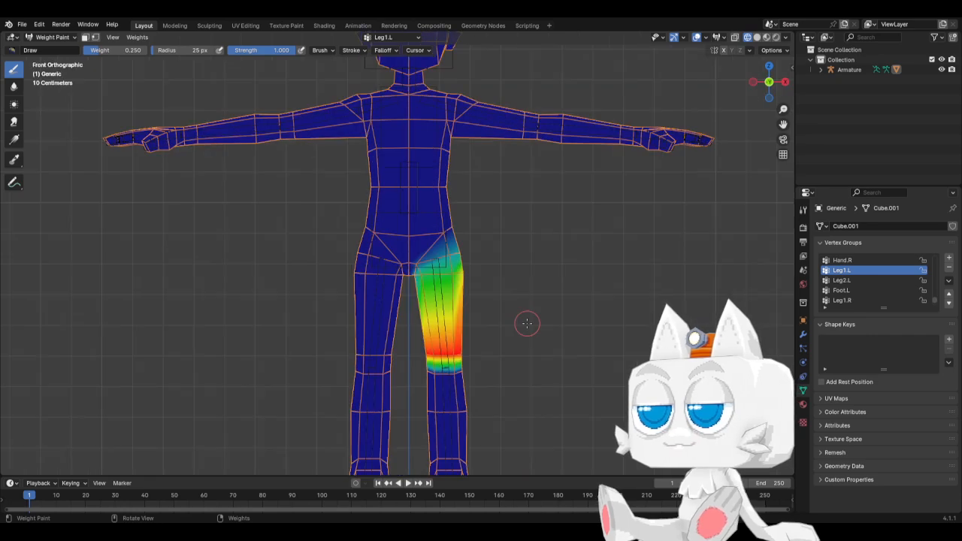
{"action": "middle_click_drag", "start_coordinate": [533, 385], "coordinate": [527, 379], "text": "shift"}
{"action": "middle_click_drag", "start_coordinate": [618, 455], "coordinate": [591, 369], "text": "shift"}
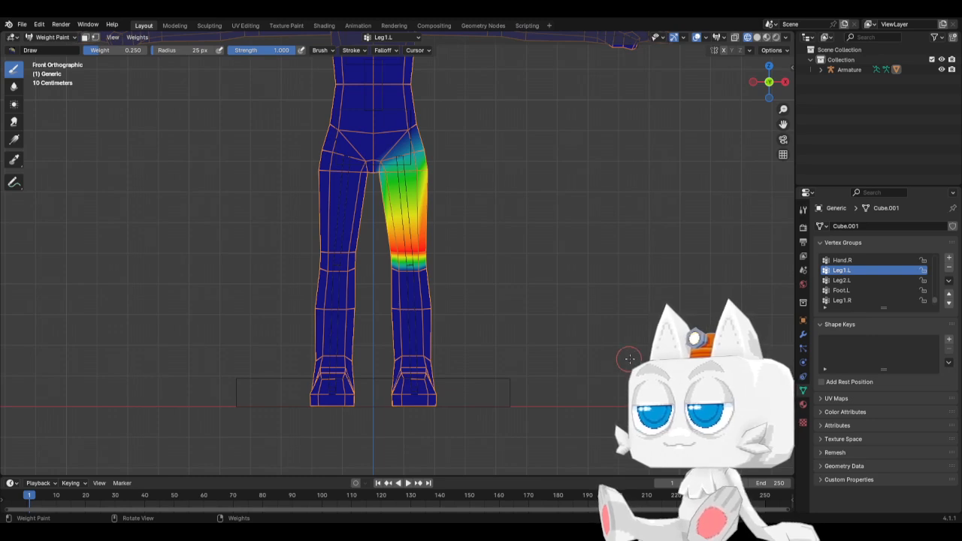
{"action": "scroll", "coordinate": [426, 227], "scroll_direction": "up", "scroll_amount": 3}
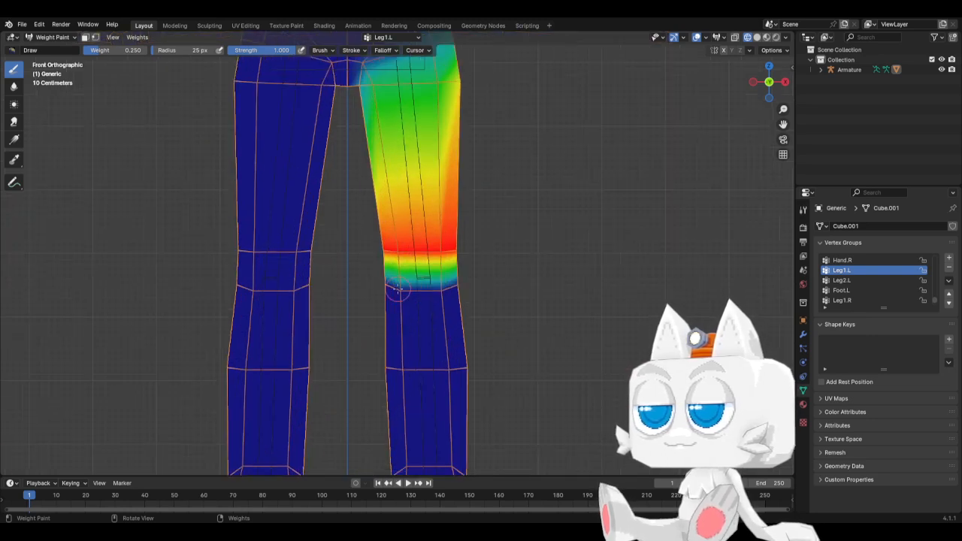
{"action": "left_click_drag", "start_coordinate": [397, 290], "coordinate": [476, 279]}
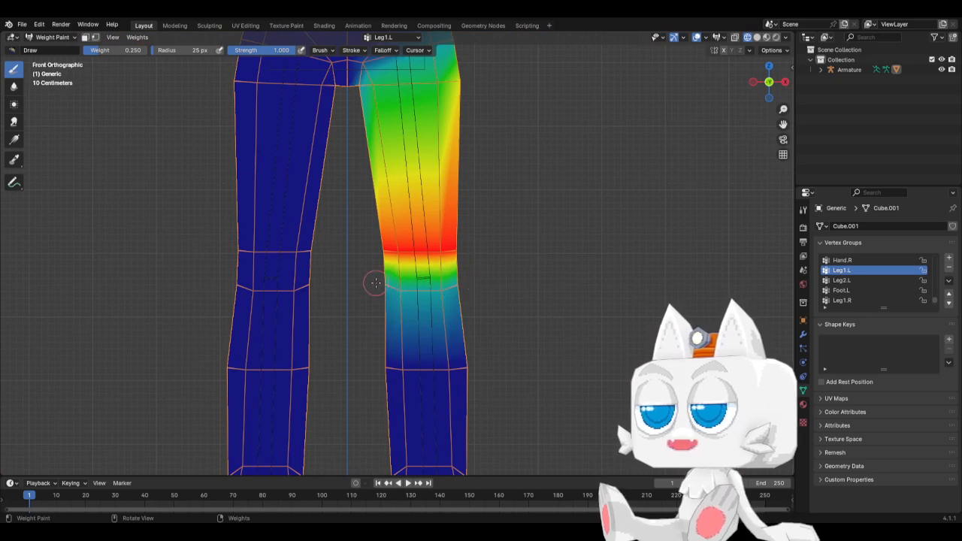
{"action": "key", "text": "KP_3"}
{"action": "mouse_move", "coordinate": [405, 284]}
{"action": "left_mouse_down"}
{"action": "mouse_move", "coordinate": [445, 275]}
{"action": "mouse_move", "coordinate": [401, 282]}
{"action": "left_mouse_up"}
{"action": "key", "text": "ctrl+KP_1"}
{"action": "key", "text": "KP_1"}
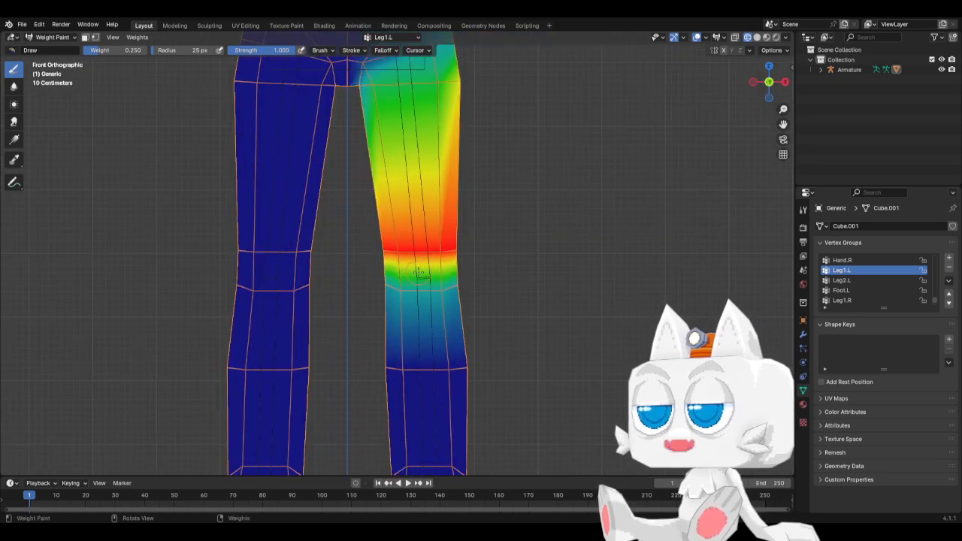
Step: Make Leg2.L active and paint the vertex ring just above the left knee with weight 0.25 on all sides
{"action": "left_click", "coordinate": [863, 283]}
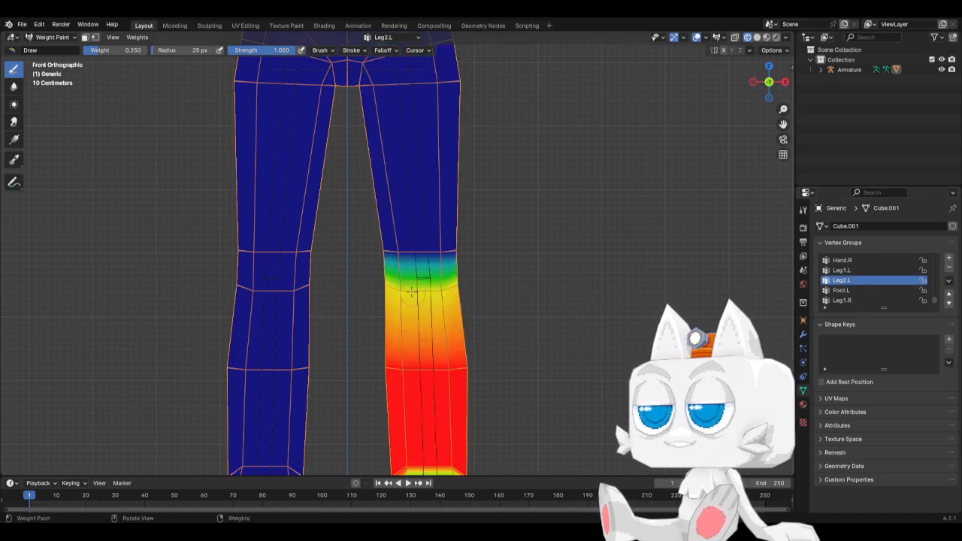
{"action": "mouse_move", "coordinate": [383, 248]}
{"action": "left_mouse_down"}
{"action": "mouse_move", "coordinate": [464, 252]}
{"action": "mouse_move", "coordinate": [400, 254]}
{"action": "left_mouse_up"}
{"action": "key", "text": "KP_3"}
{"action": "key", "text": "ctrl+KP_1"}
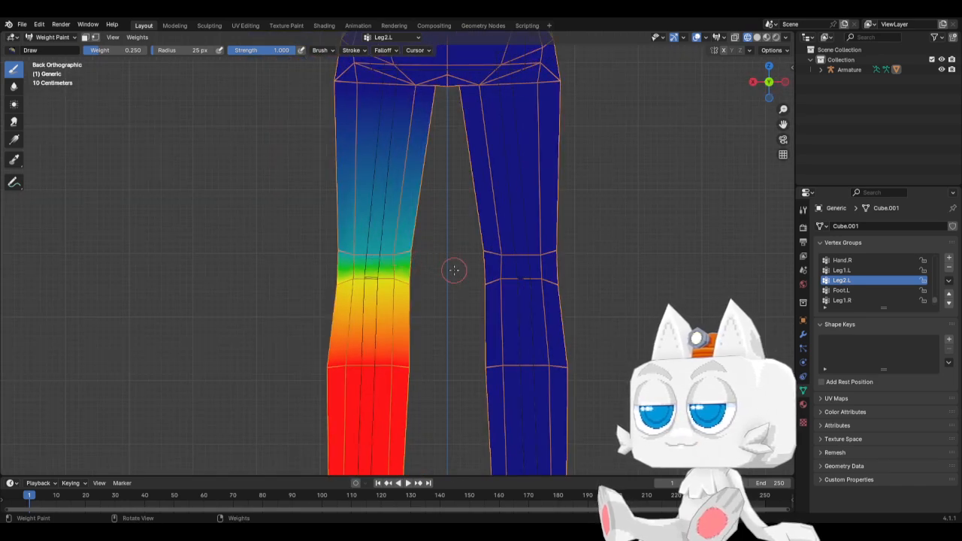
{"action": "key", "text": "KP_1"}
Step: Make Foot.L active and paint the vertex ring above the left ankle with weight 0.25 from the side, back and front
{"action": "middle_click_drag", "start_coordinate": [499, 357], "coordinate": [584, 200], "text": "shift"}
{"action": "key", "text": "KP_3"}
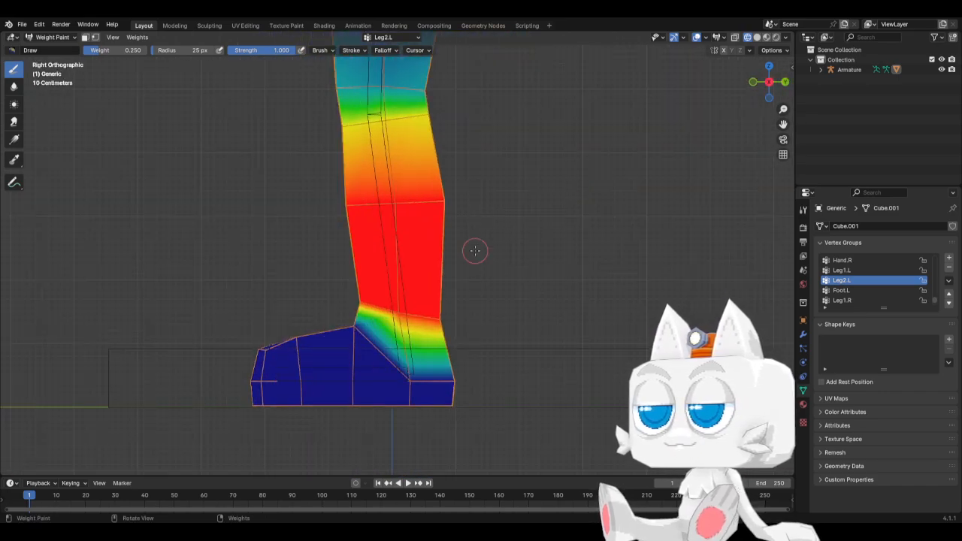
{"action": "left_click", "coordinate": [839, 291]}
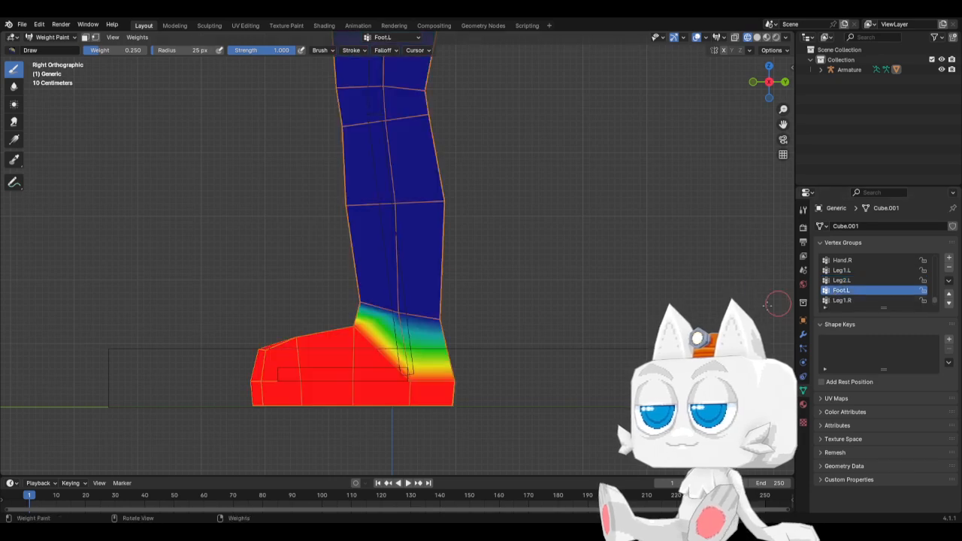
{"action": "mouse_move", "coordinate": [354, 303]}
{"action": "left_mouse_down"}
{"action": "mouse_move", "coordinate": [397, 256]}
{"action": "mouse_move", "coordinate": [449, 324]}
{"action": "left_mouse_up"}
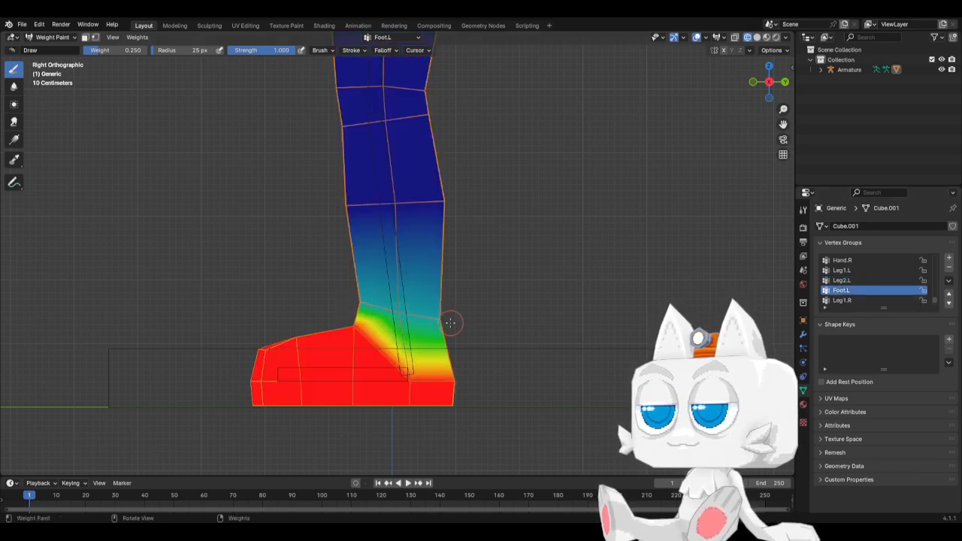
{"action": "key", "text": "ctrl+KP_1"}
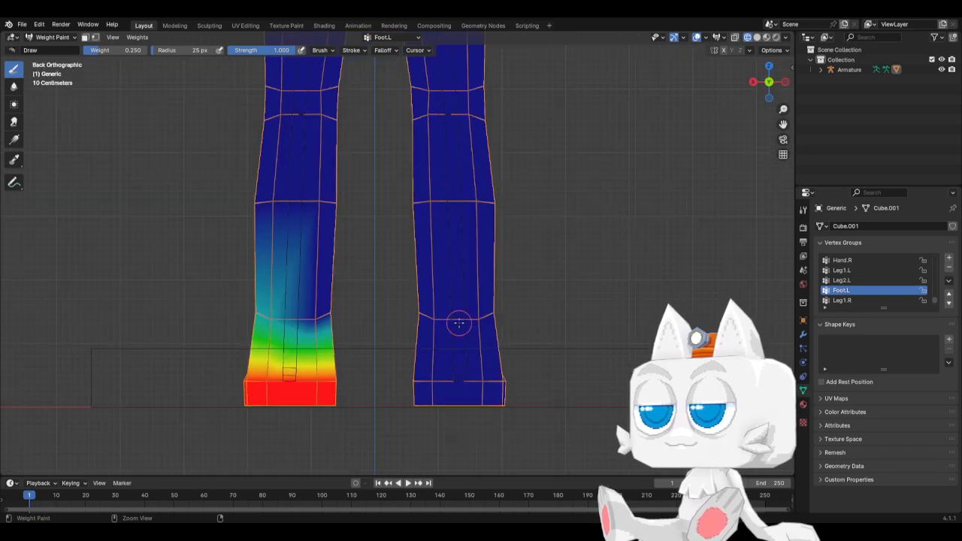
{"action": "mouse_move", "coordinate": [294, 317]}
{"action": "left_mouse_down"}
{"action": "mouse_move", "coordinate": [333, 311]}
{"action": "mouse_move", "coordinate": [310, 318]}
{"action": "left_mouse_up"}
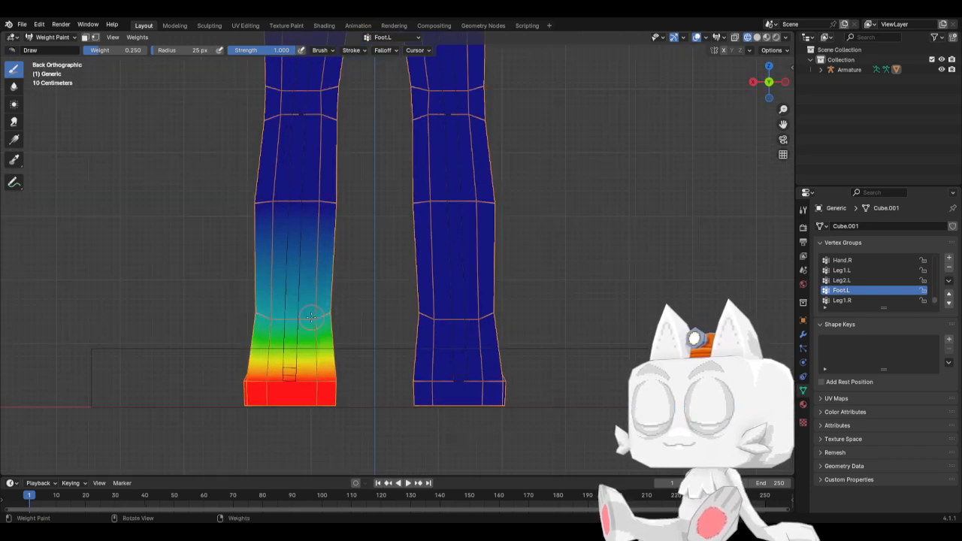
{"action": "key", "text": "KP_1"}
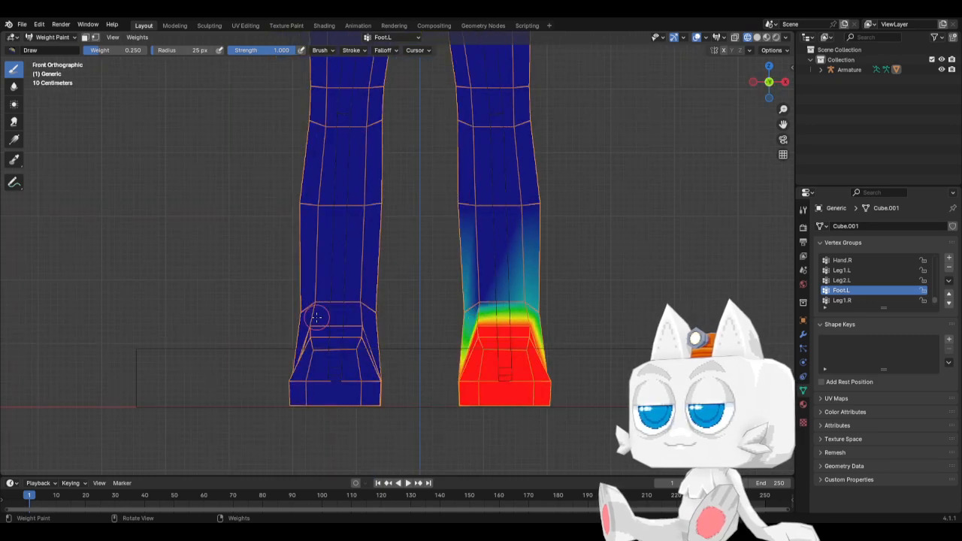
{"action": "left_click", "coordinate": [481, 302]}
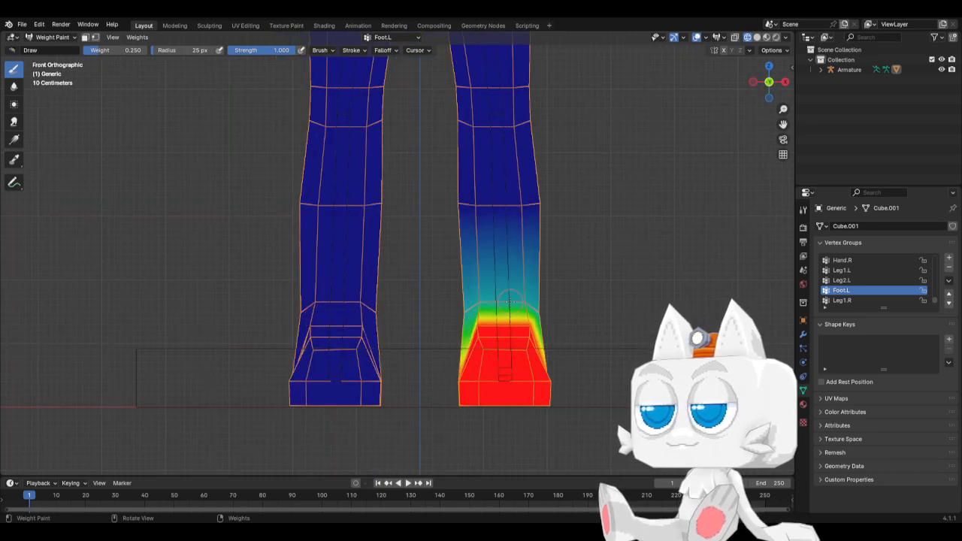
Step: Make Leg2.L active and paint the vertices at the front of the left ankle, on top of the foot, with weight 0.25
{"action": "key", "text": "KP_3"}
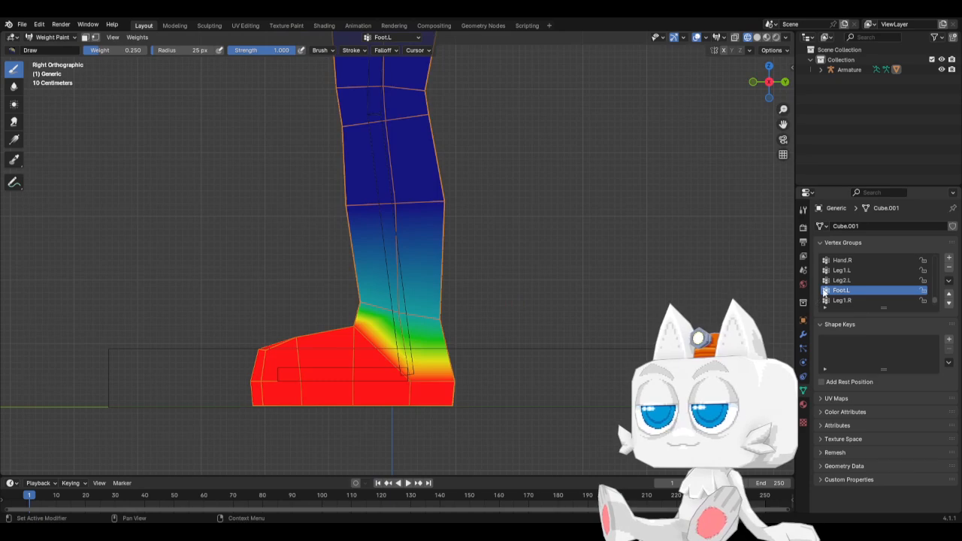
{"action": "left_click", "coordinate": [835, 280]}
{"action": "left_click_drag", "start_coordinate": [359, 332], "coordinate": [354, 325]}
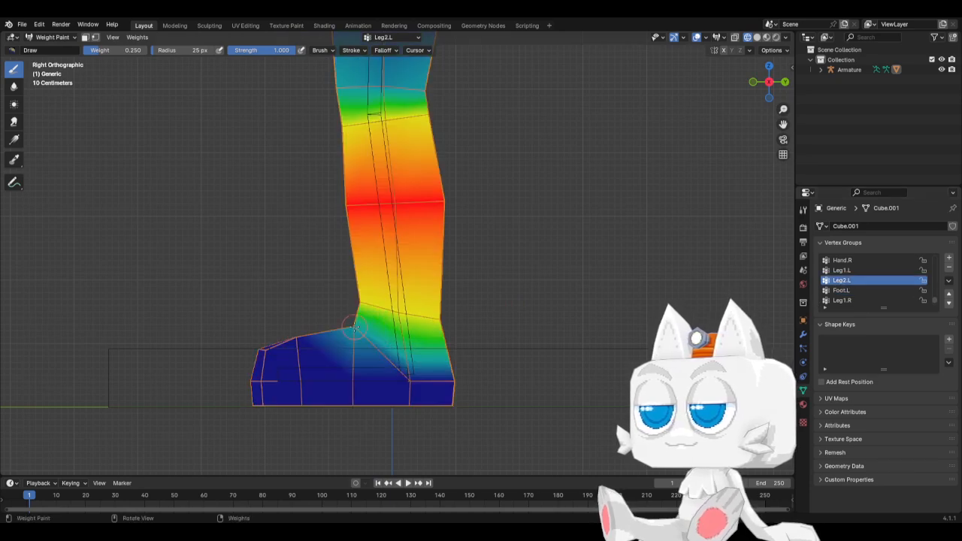
{"action": "middle_click_drag", "start_coordinate": [384, 369], "coordinate": [571, 368]}
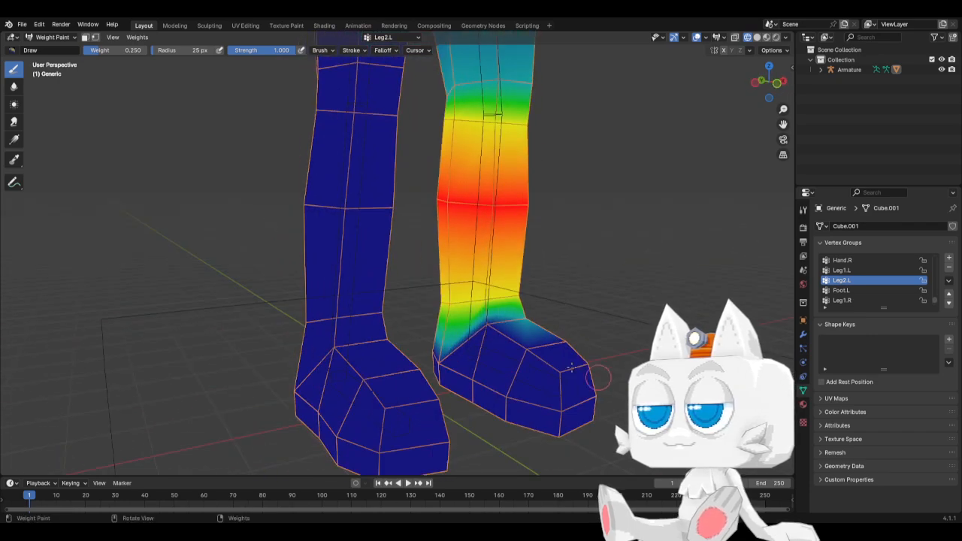
{"action": "left_click_drag", "start_coordinate": [486, 325], "coordinate": [543, 333]}
{"action": "key", "text": "KP_1"}
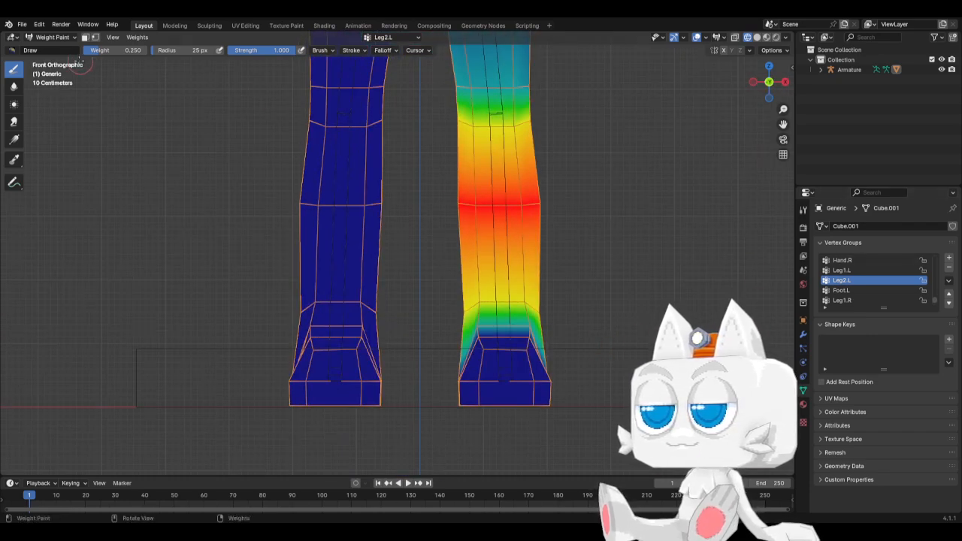
Step: Switch the viewport from wireframe to Material Preview and put the armature into Pose Mode
{"action": "left_click", "coordinate": [51, 37]}
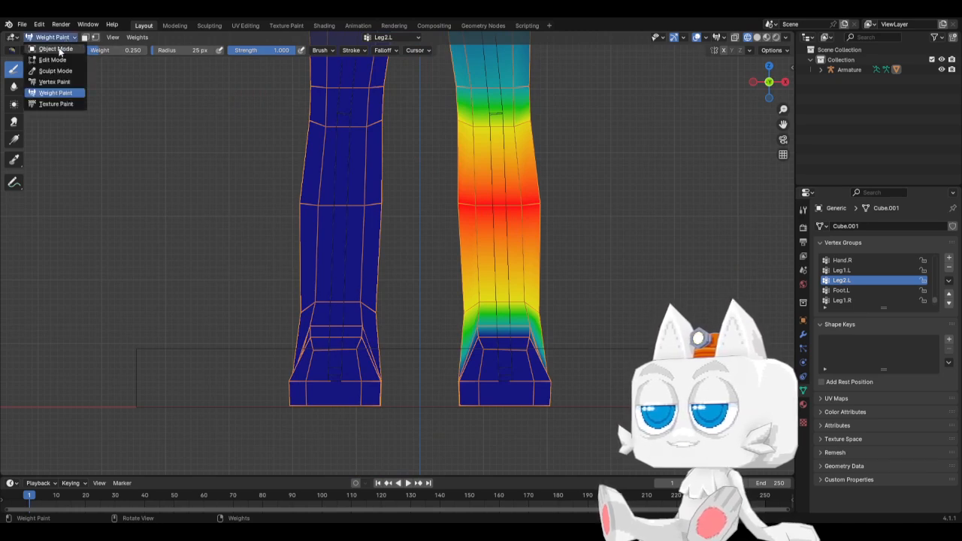
{"action": "left_click", "coordinate": [55, 49]}
{"action": "key", "text": "alt+z"}
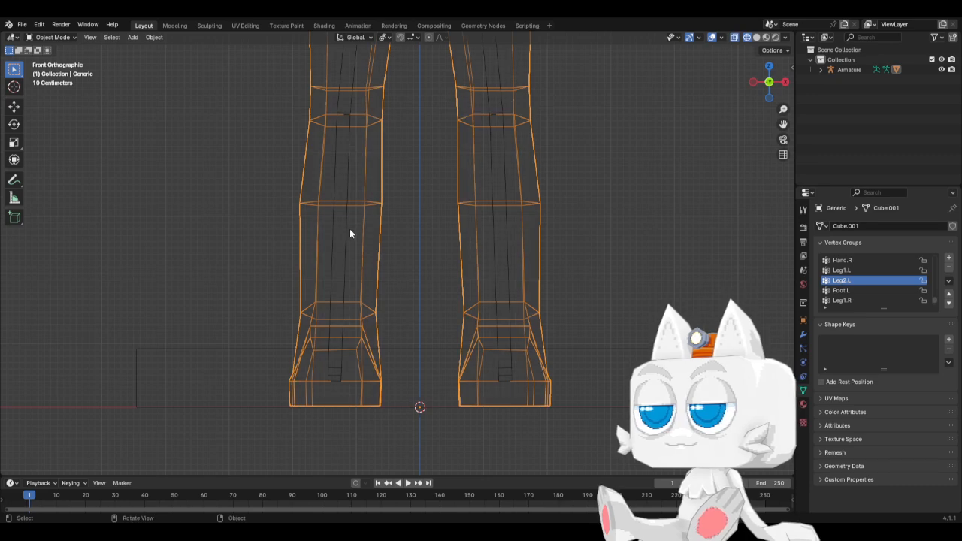
{"action": "key", "text": "z"}
{"action": "left_click", "coordinate": [343, 284]}
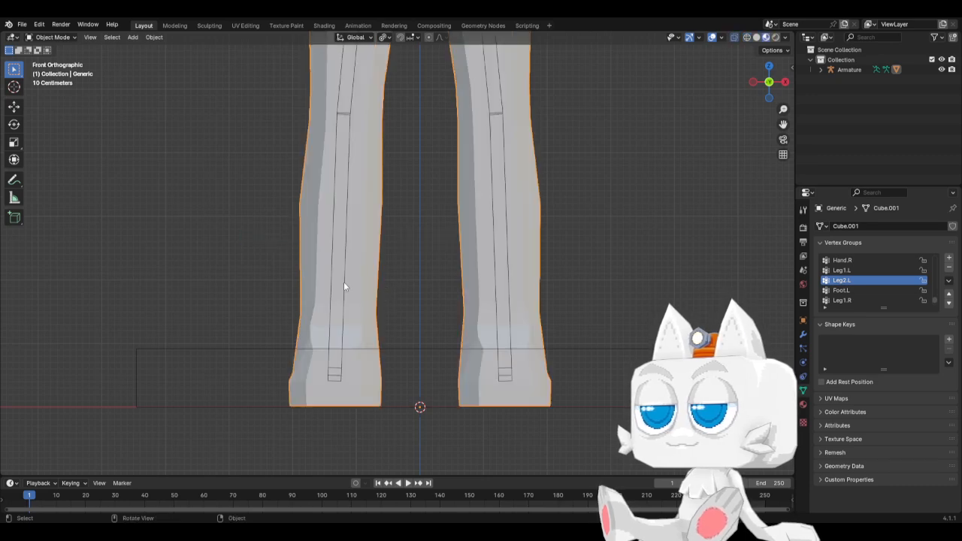
{"action": "left_click", "coordinate": [347, 241]}
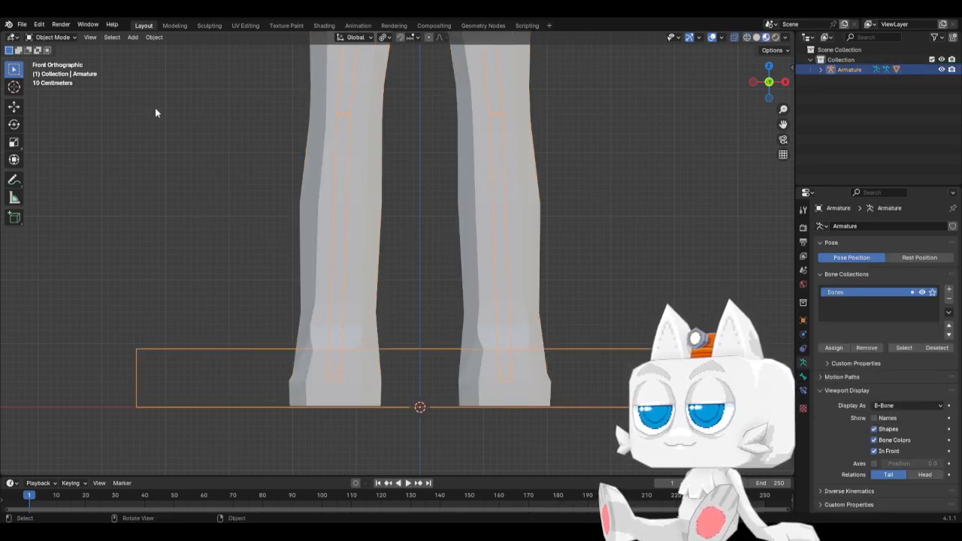
{"action": "left_click", "coordinate": [51, 37]}
{"action": "left_click", "coordinate": [47, 71]}
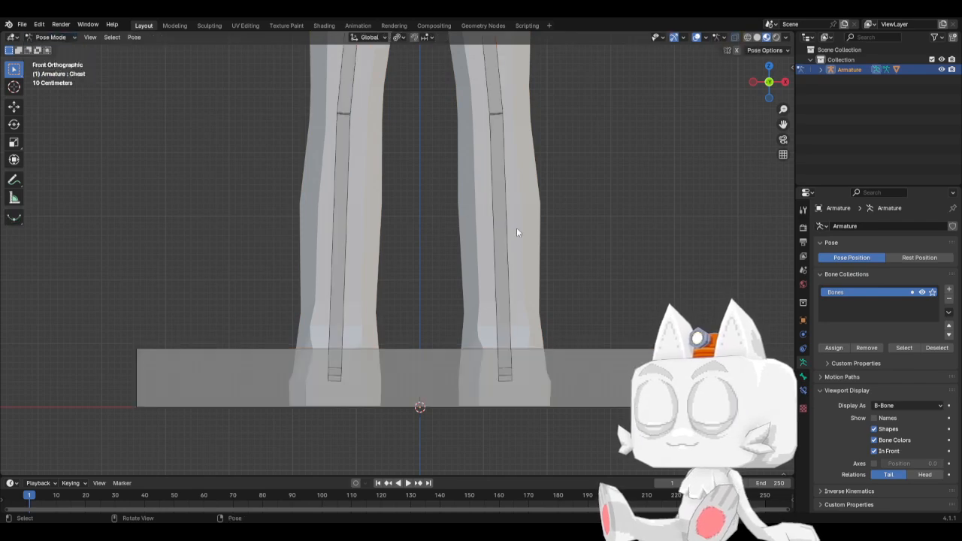
Step: Bend the left knee backwards by rotating the Leg2.L bone about -52° in the side view
{"action": "scroll", "coordinate": [502, 281], "scroll_direction": "down", "scroll_amount": 1}
{"action": "key", "text": "KP_3"}
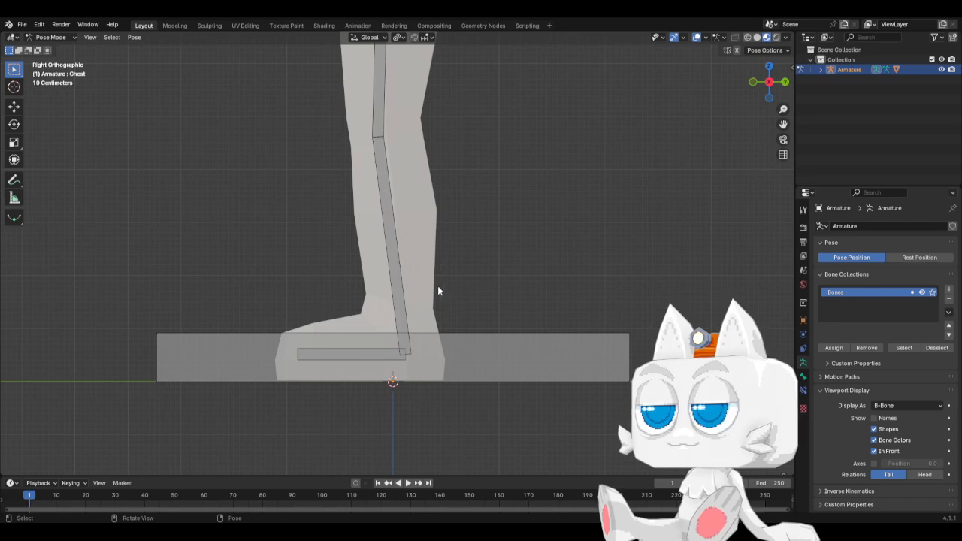
{"action": "left_click", "coordinate": [387, 251]}
{"action": "key", "text": "r"}
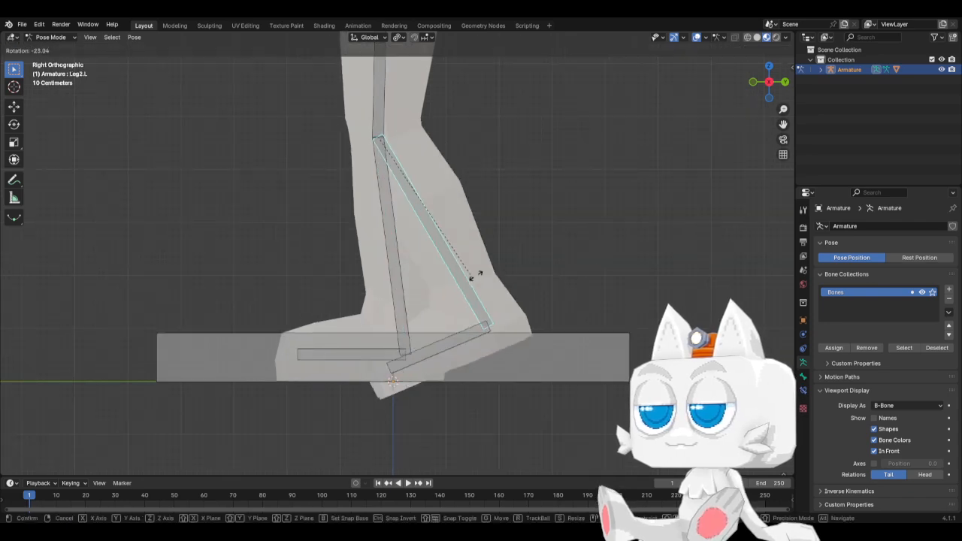
{"action": "left_click", "coordinate": [518, 218]}
Step: Examine the bent left knee and ankle from an angle in Solid shading with X-ray on
{"action": "middle_click_drag", "start_coordinate": [519, 219], "coordinate": [507, 242]}
{"action": "key", "text": "z"}
{"action": "left_click", "coordinate": [570, 243]}
{"action": "key", "text": "alt+z"}
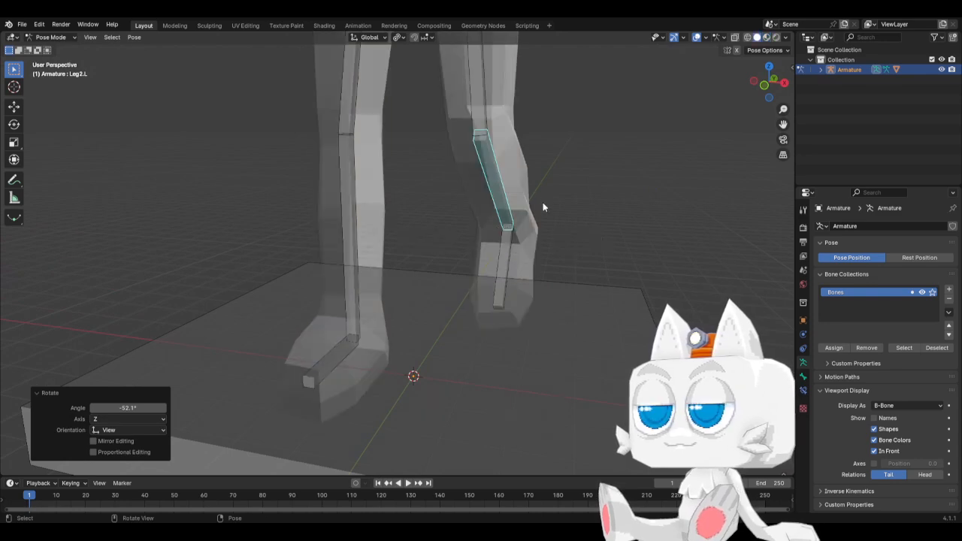
{"action": "middle_click_drag", "start_coordinate": [544, 209], "coordinate": [506, 272]}
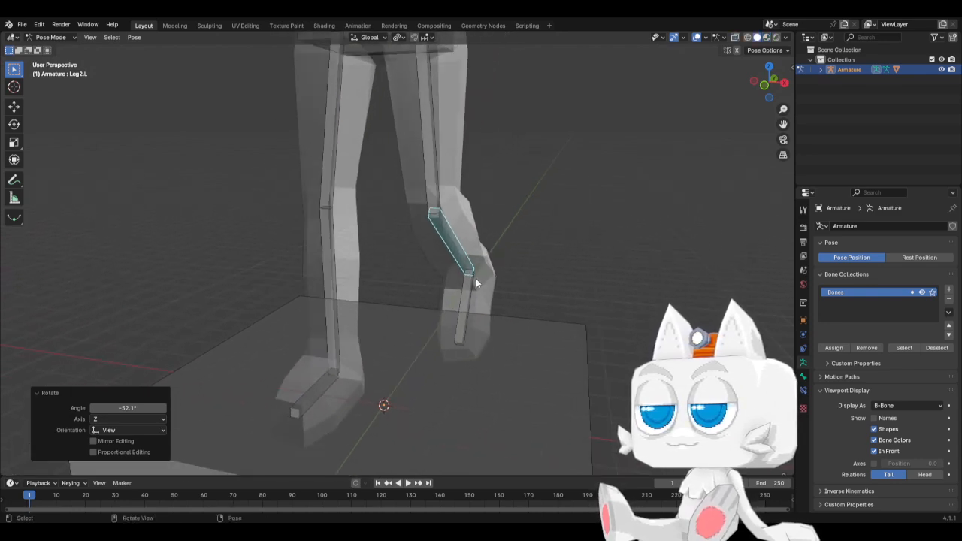
Step: Turn off X-ray in Object Mode and return the armature to Pose Mode
{"action": "left_click", "coordinate": [54, 37]}
{"action": "left_click", "coordinate": [54, 48]}
{"action": "left_click", "coordinate": [348, 246]}
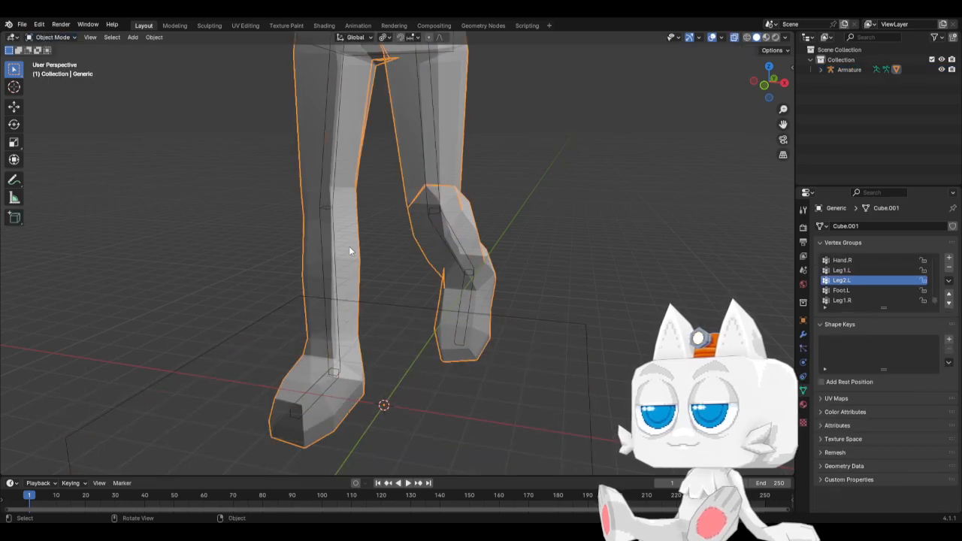
{"action": "key", "text": "alt+z"}
{"action": "left_click", "coordinate": [445, 250]}
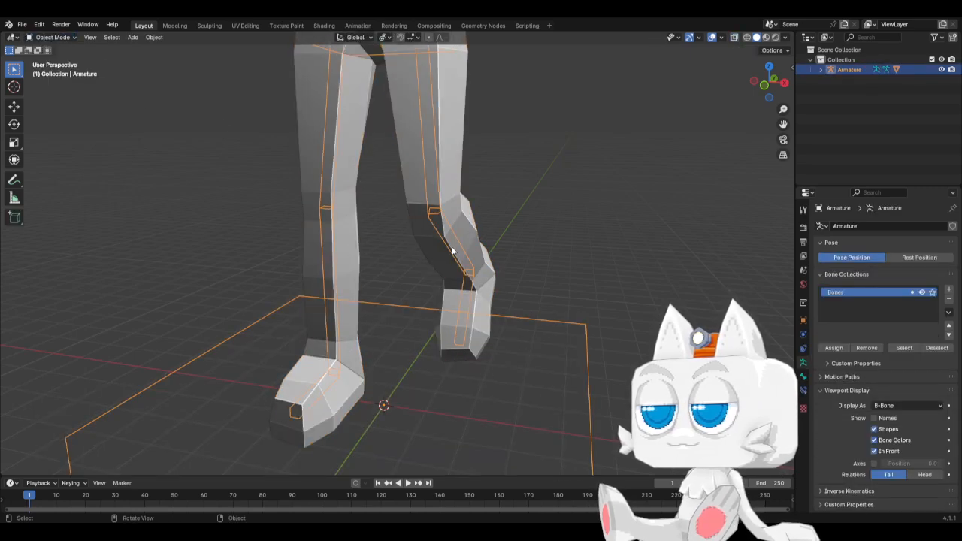
{"action": "left_click", "coordinate": [54, 37]}
{"action": "left_click", "coordinate": [60, 69]}
Step: Try rotating Leg2.L and Foot.L in the side view, cancel both trials, and clear the rotation of all bones
{"action": "key", "text": "KP_3"}
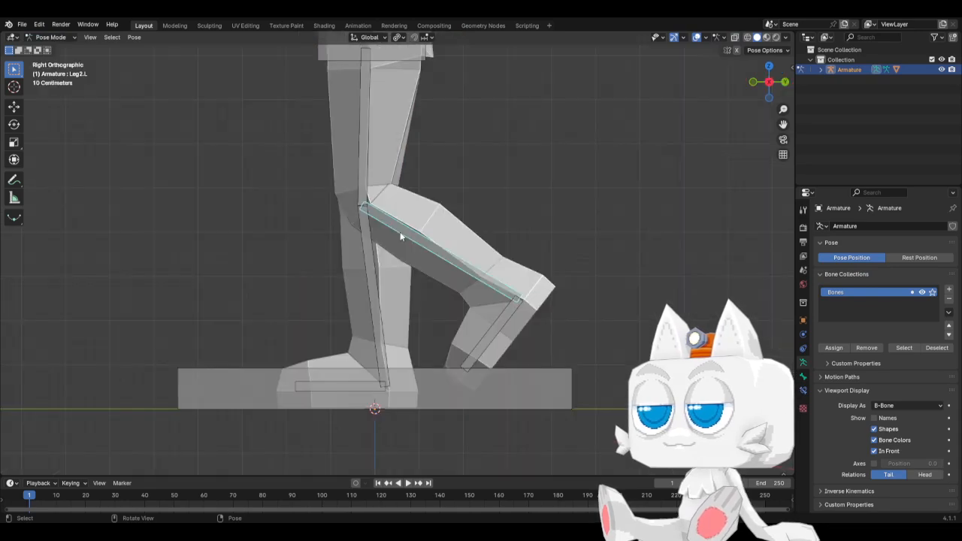
{"action": "key", "text": "r"}
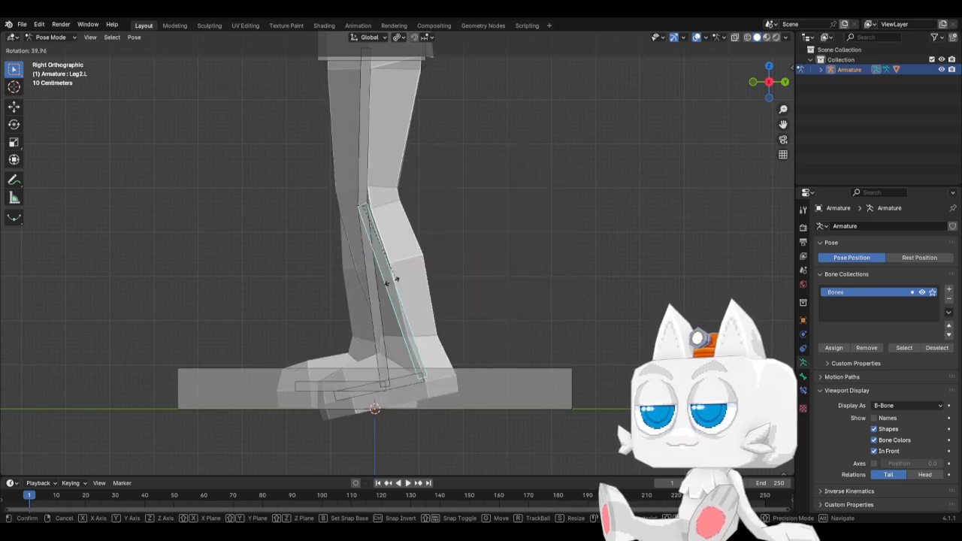
{"action": "left_click", "coordinate": [378, 308]}
{"action": "left_click", "coordinate": [489, 326]}
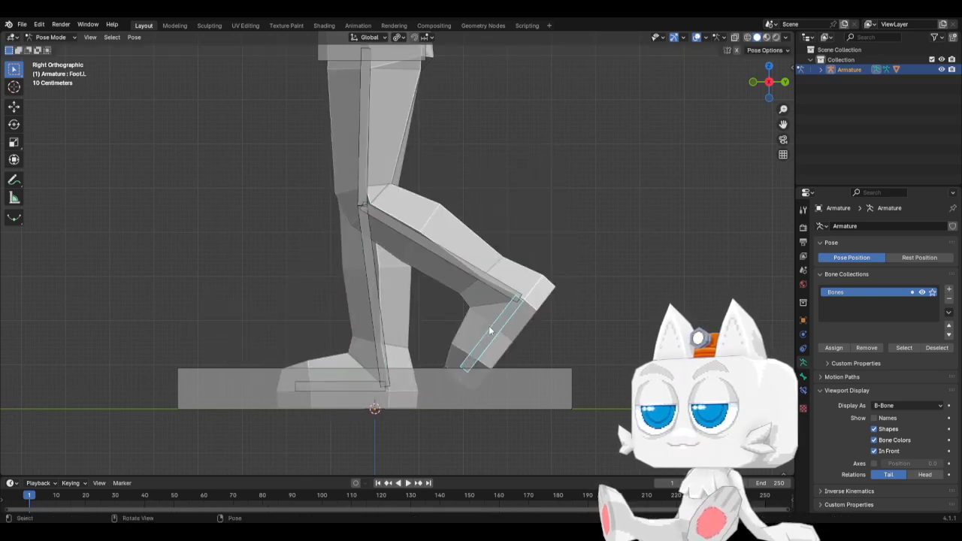
{"action": "key", "text": "r"}
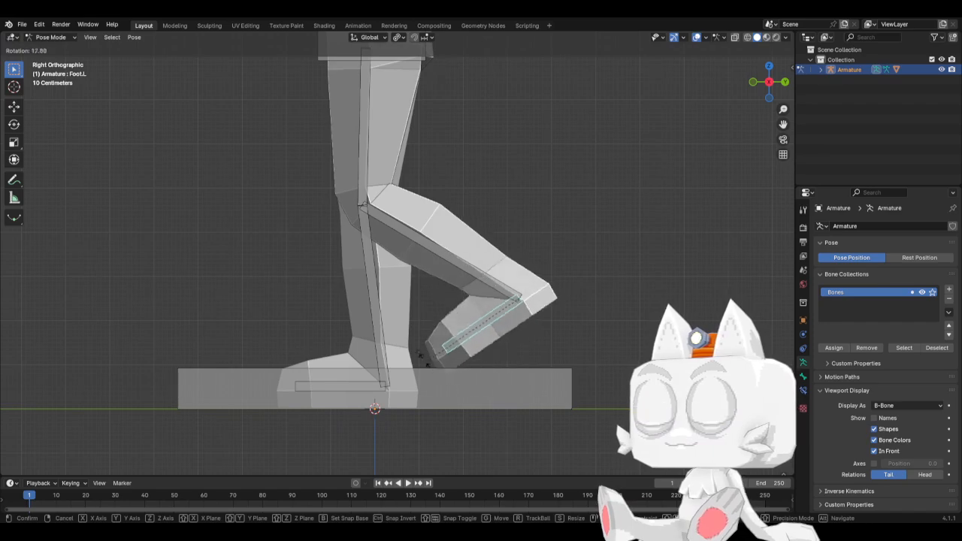
{"action": "right_click", "coordinate": [582, 384]}
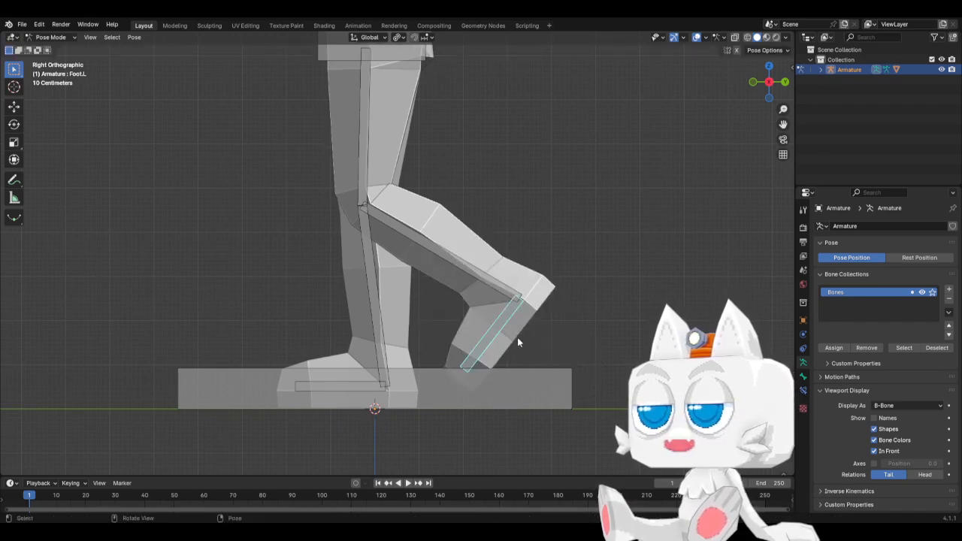
{"action": "key", "text": "alt+r"}
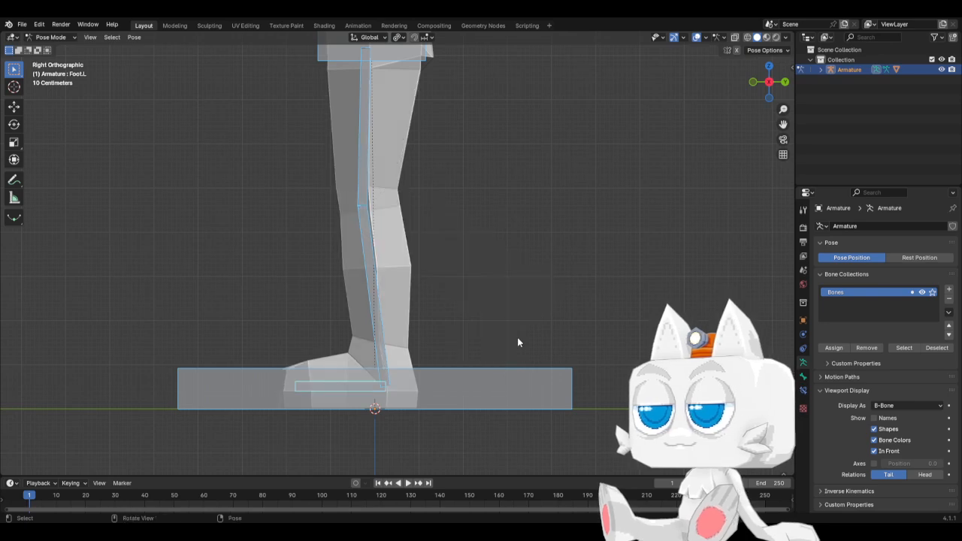
Step: Test the torso's deformation by rotating the Spine bone about 34° in the front view, and clear its rotation
{"action": "key", "text": "KP_1"}
{"action": "scroll", "coordinate": [446, 422], "scroll_direction": "down", "scroll_amount": 2}
{"action": "middle_click_drag", "start_coordinate": [447, 422], "coordinate": [411, 376], "text": "shift"}
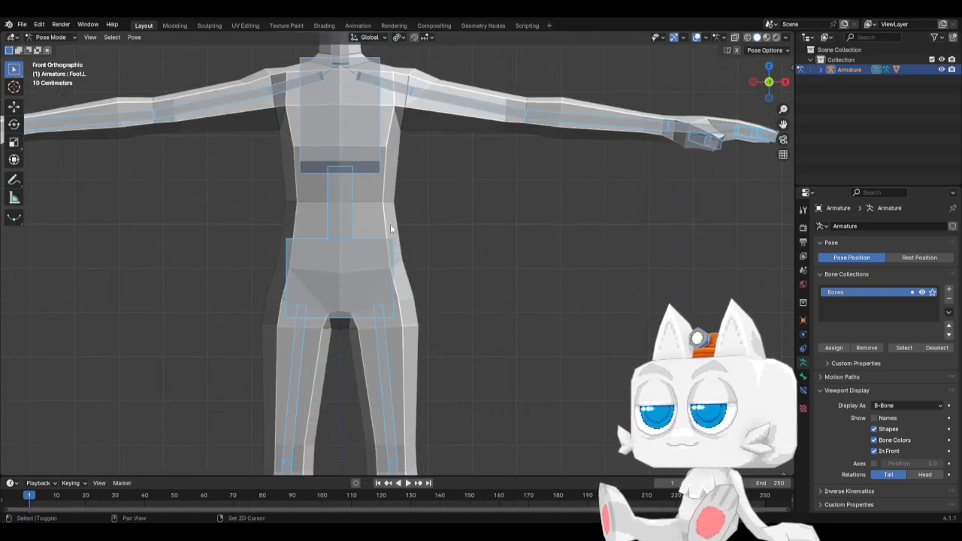
{"action": "left_click", "coordinate": [348, 208]}
{"action": "key", "text": "r"}
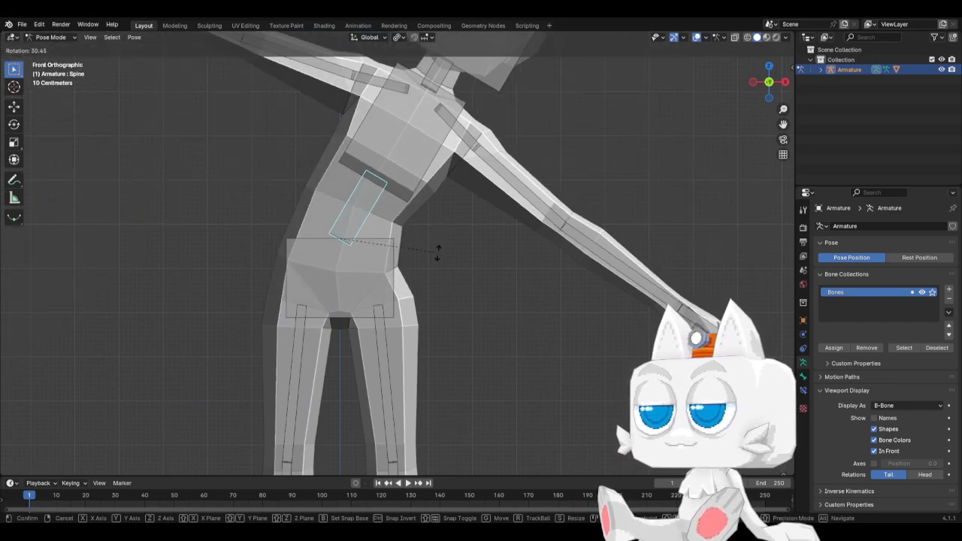
{"action": "left_click", "coordinate": [436, 259]}
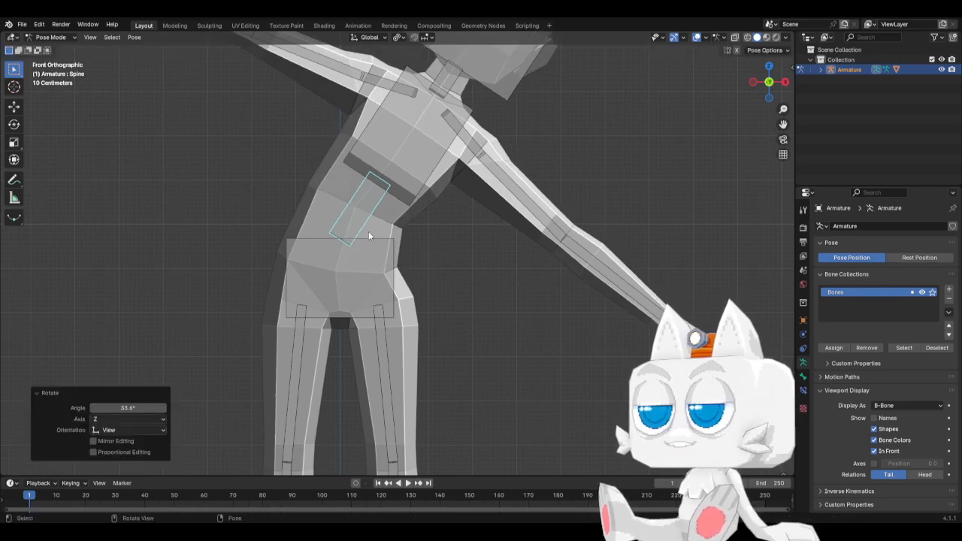
{"action": "left_click", "coordinate": [321, 213]}
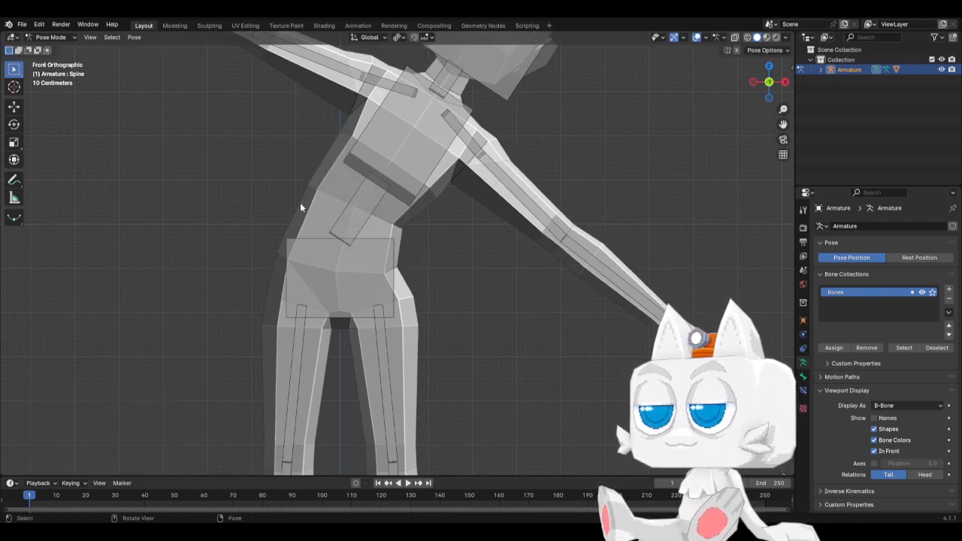
{"action": "left_click", "coordinate": [346, 210]}
{"action": "key", "text": "alt+r"}
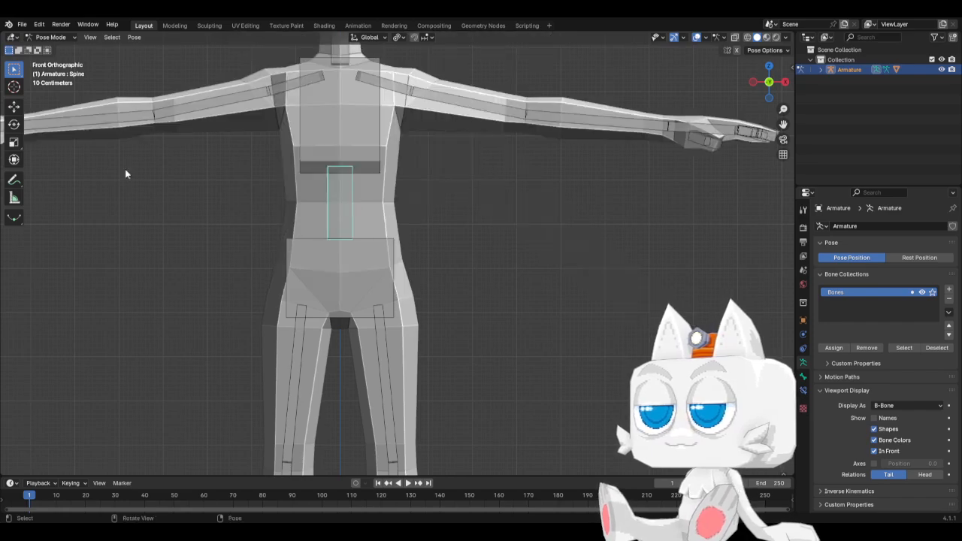
Step: Return the body mesh to Weight Paint mode and display it in wireframe shading
{"action": "left_click", "coordinate": [51, 37]}
{"action": "left_click", "coordinate": [52, 44]}
{"action": "left_click", "coordinate": [391, 222]}
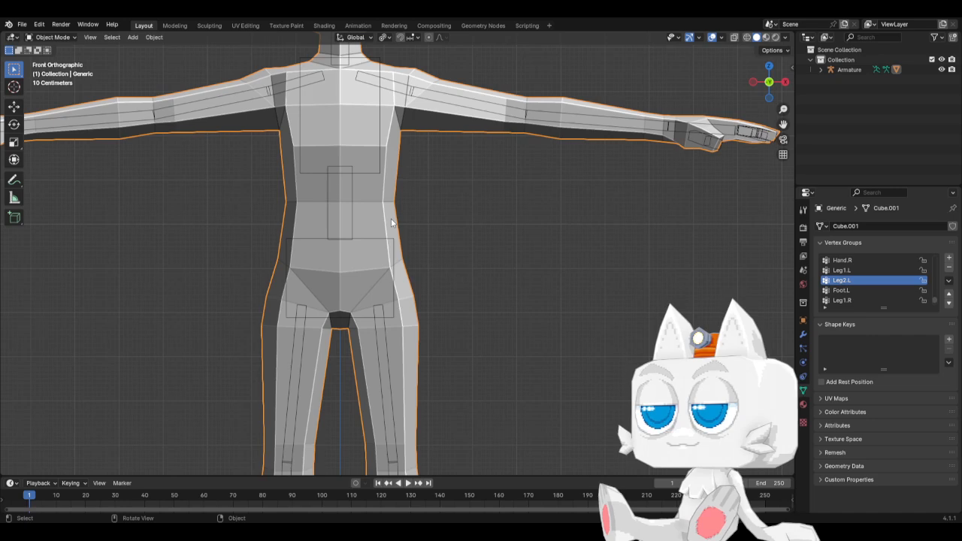
{"action": "left_click", "coordinate": [51, 37]}
{"action": "left_click", "coordinate": [53, 96]}
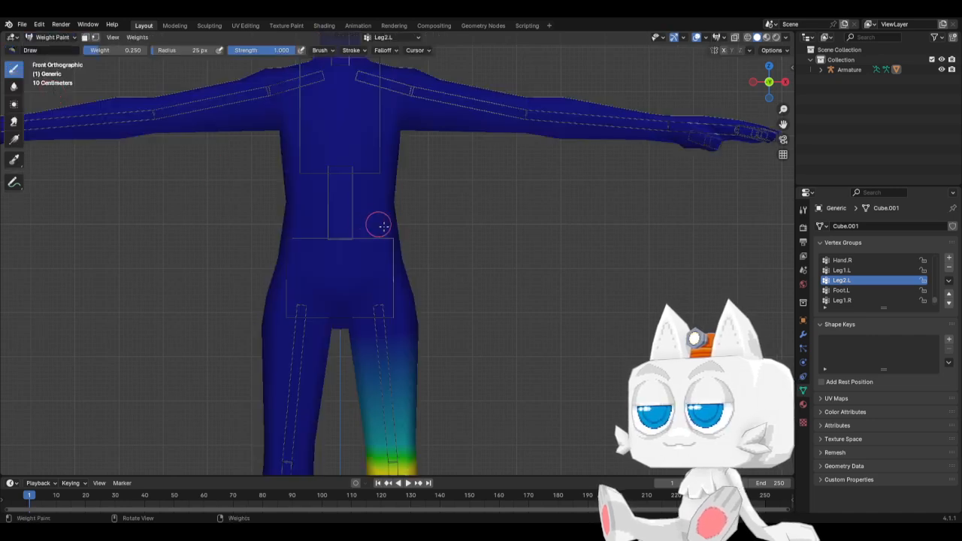
{"action": "key", "text": "v"}
{"action": "left_click", "coordinate": [331, 234]}
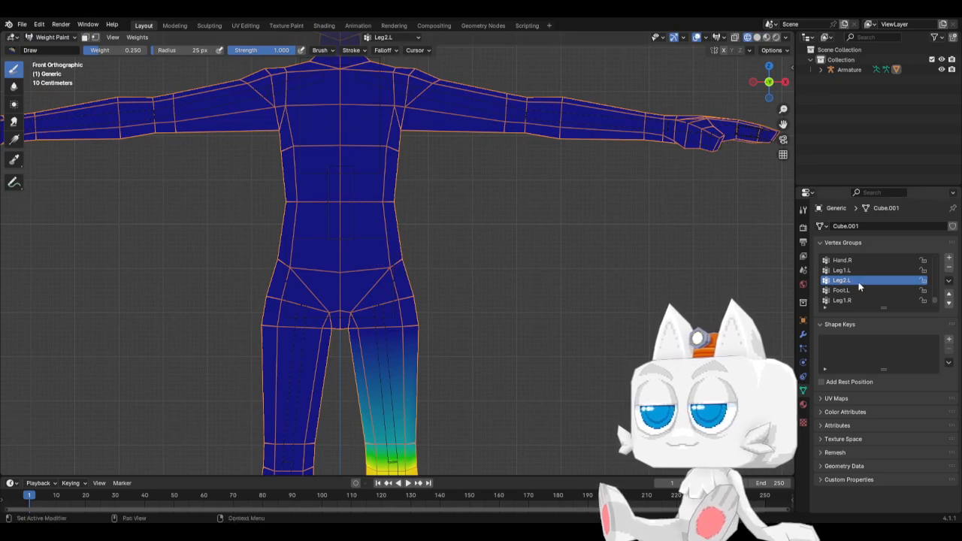
Step: Make Hips active, set the brush weight to 1, and paint the outer vertices at the top of the hips on the front and back
{"action": "scroll", "coordinate": [859, 284], "scroll_direction": "up", "scroll_amount": 8}
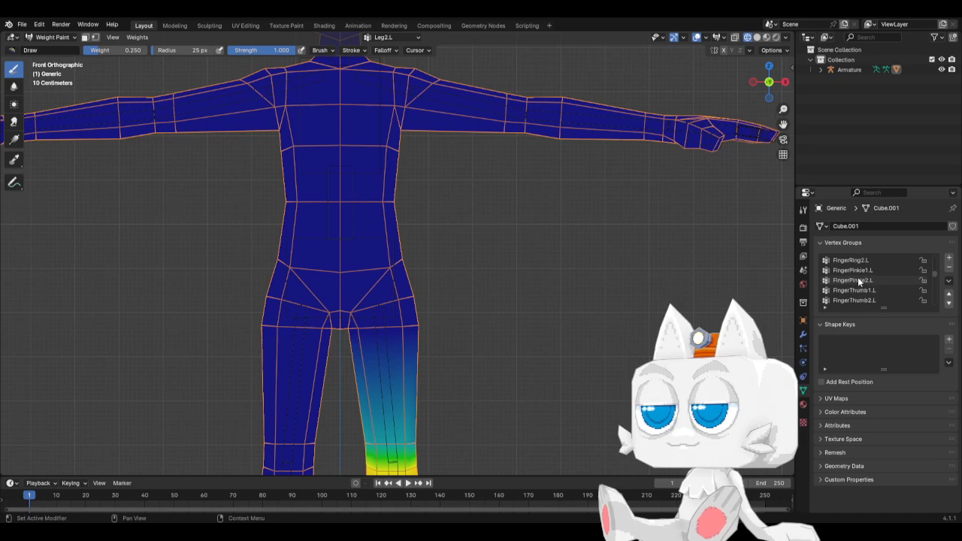
{"action": "scroll", "coordinate": [858, 277], "scroll_direction": "up", "scroll_amount": 10}
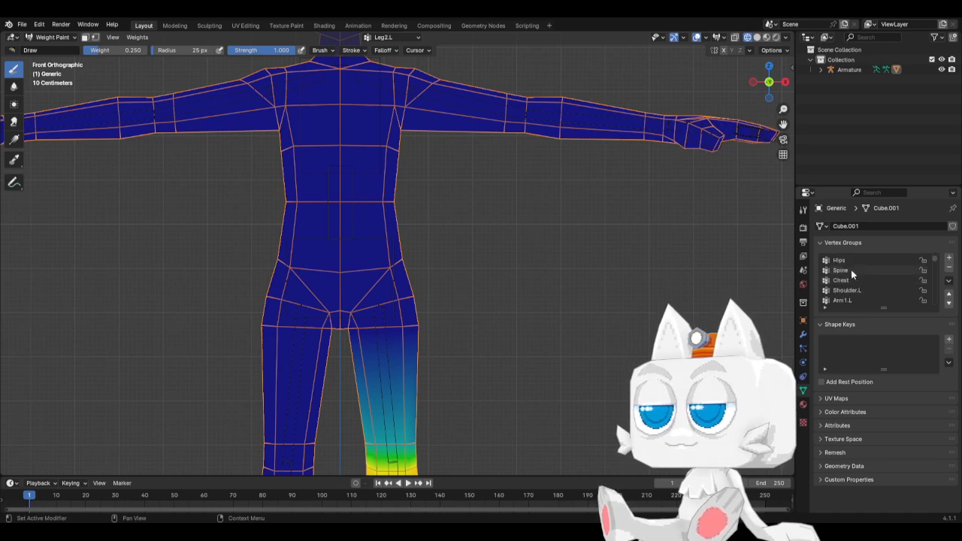
{"action": "left_click", "coordinate": [846, 260]}
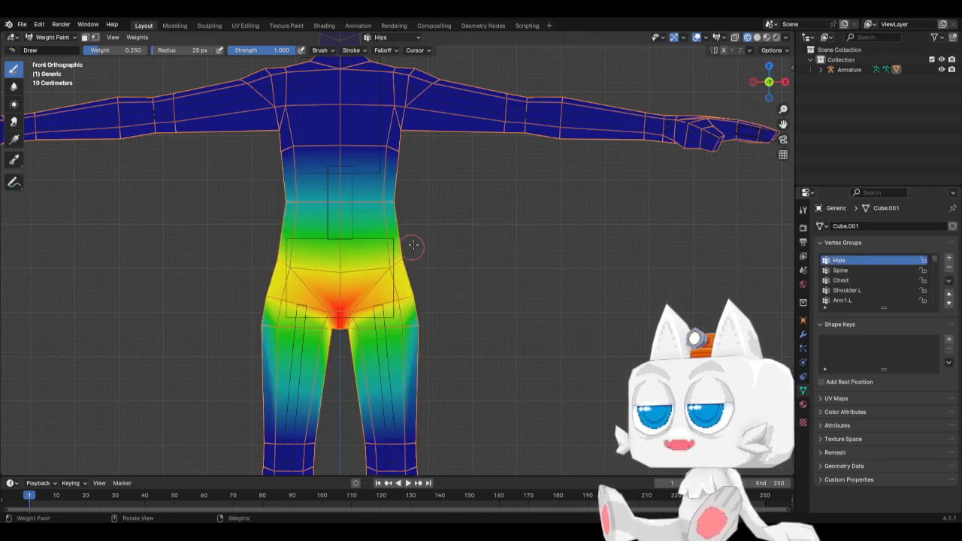
{"action": "left_click", "coordinate": [113, 49]}
{"action": "type", "text": "1"}
{"action": "key", "text": "Return"}
{"action": "mouse_move", "coordinate": [398, 251]}
{"action": "left_mouse_down"}
{"action": "mouse_move", "coordinate": [278, 260]}
{"action": "mouse_move", "coordinate": [391, 267]}
{"action": "left_mouse_up"}
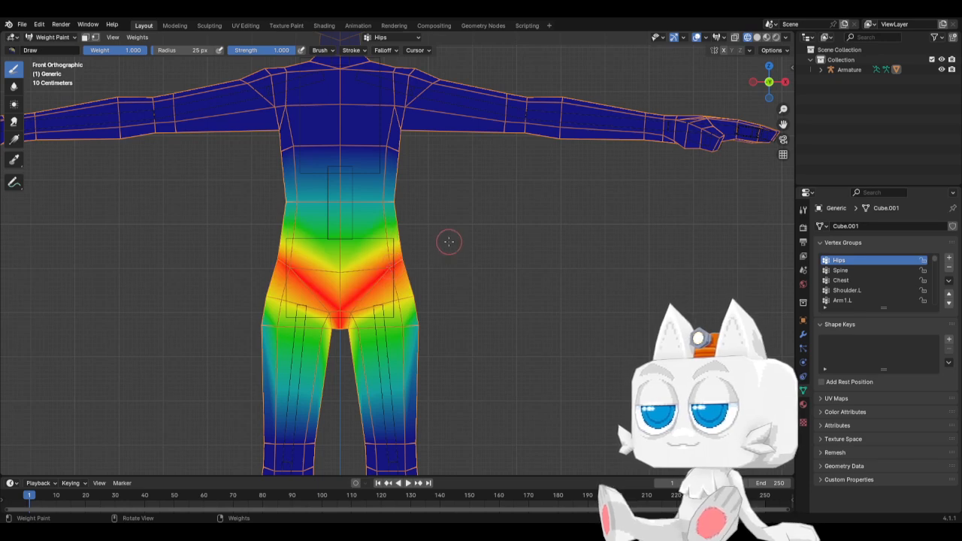
{"action": "key", "text": "ctrl+KP_1"}
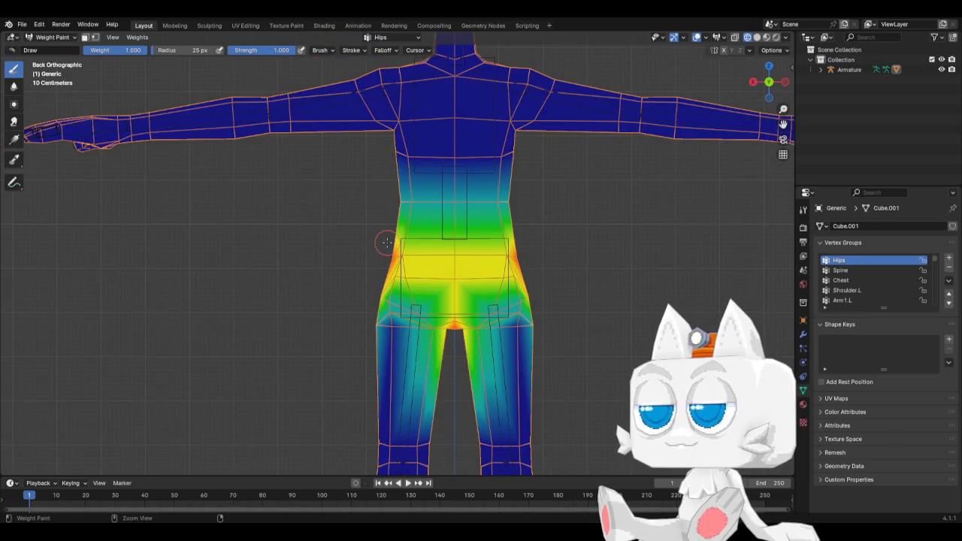
{"action": "left_click_drag", "start_coordinate": [399, 252], "coordinate": [405, 254]}
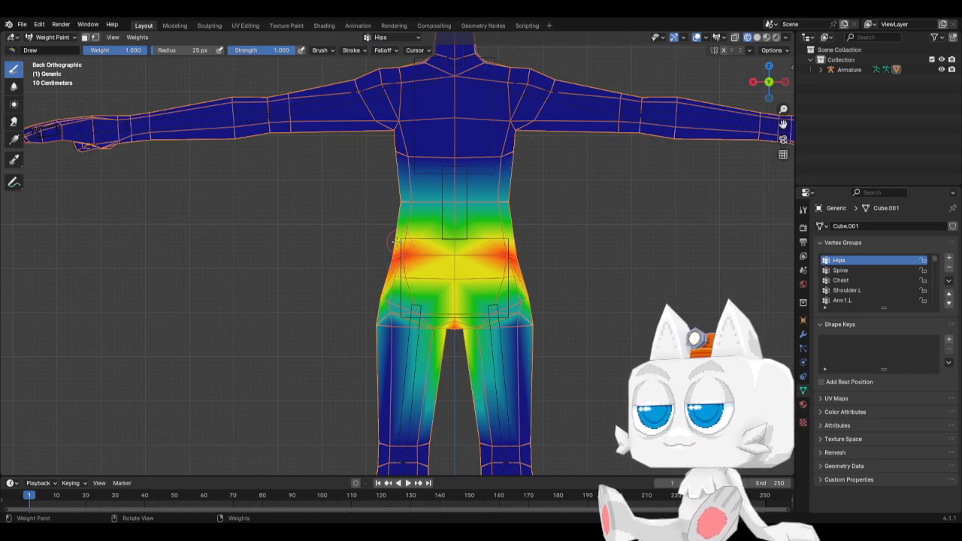
Step: Undo the last Hips weight stroke along the back of the waist
{"action": "middle_click_drag", "start_coordinate": [305, 266], "coordinate": [364, 272]}
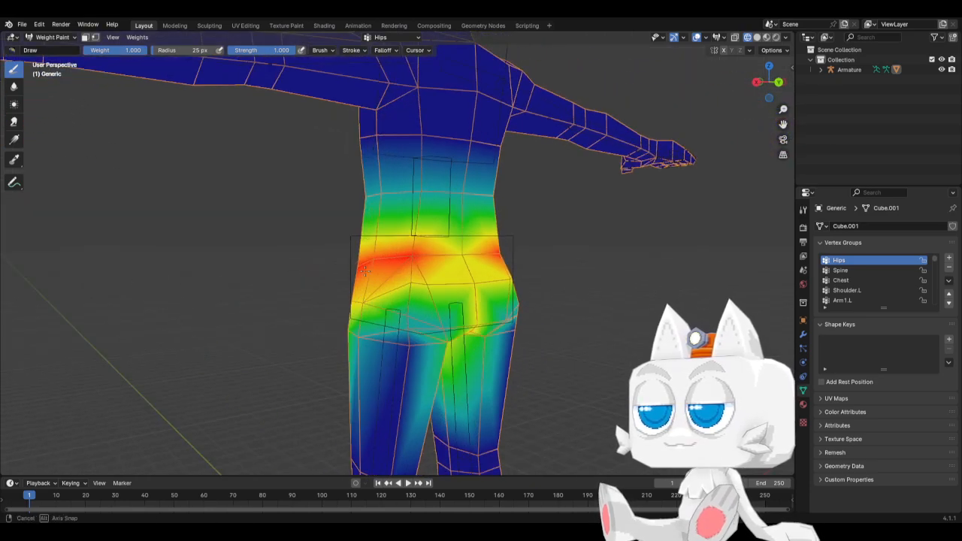
{"action": "key", "text": "ctrl+z"}
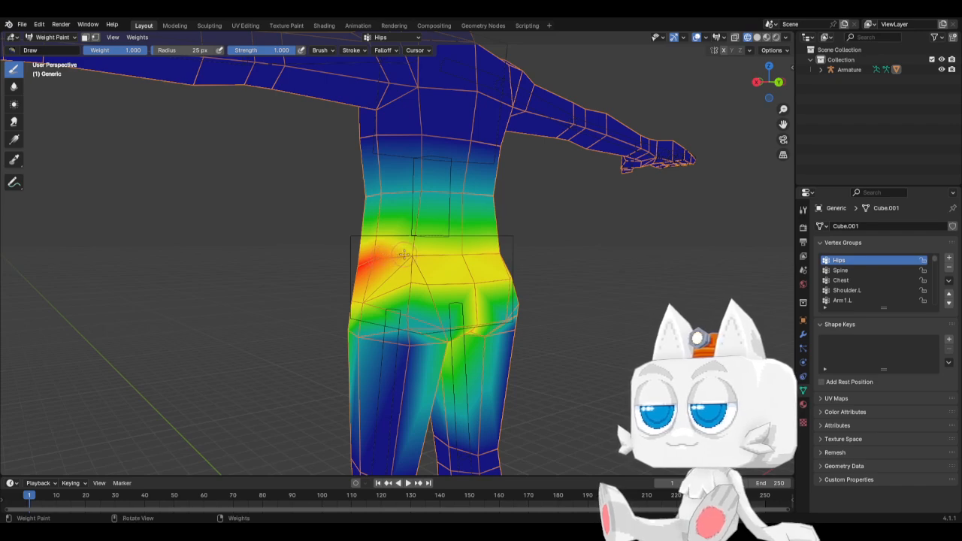
{"action": "key", "text": "ctrl+shift+z"}
{"action": "key", "text": "ctrl+z"}
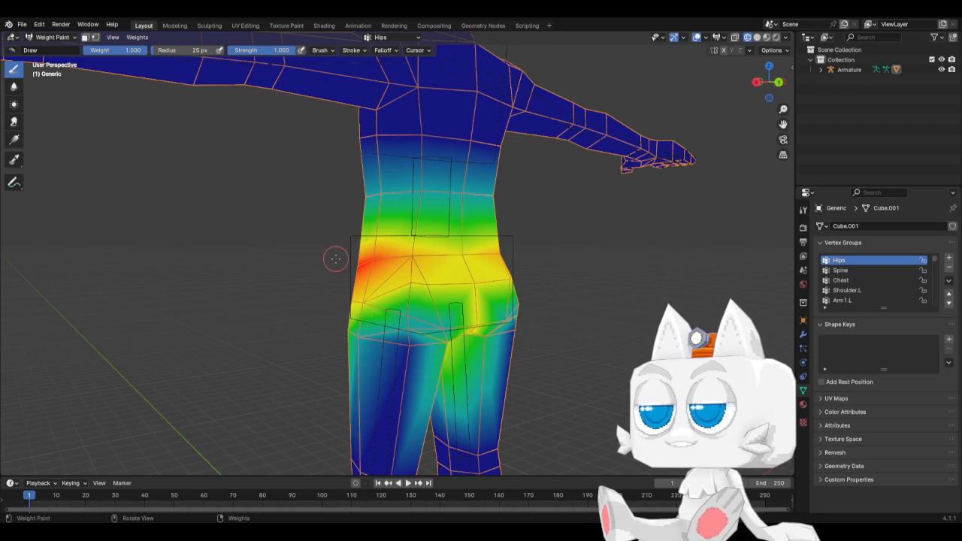
Step: Return the body mesh to Object Mode and display it in solid shading from the front
{"action": "left_click", "coordinate": [52, 39]}
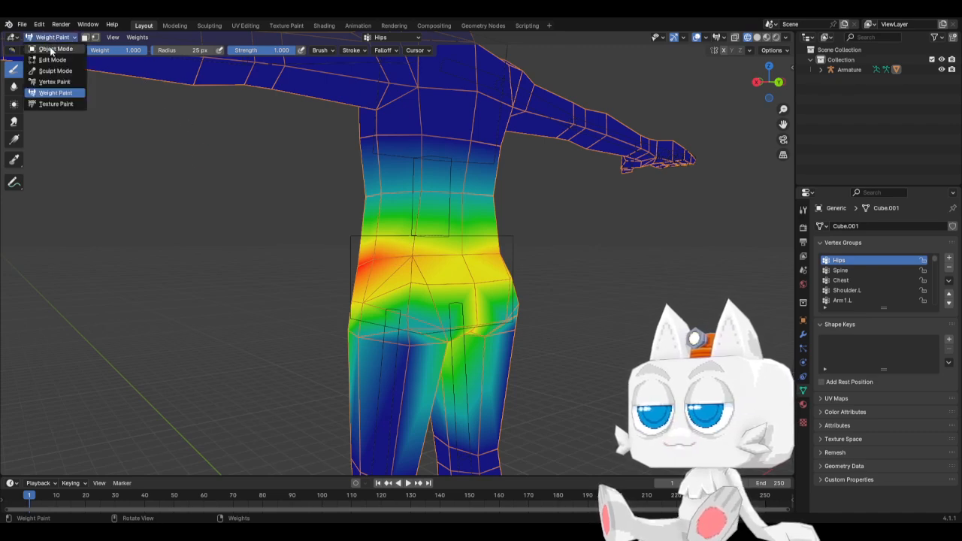
{"action": "left_click", "coordinate": [53, 51]}
{"action": "key", "text": "z"}
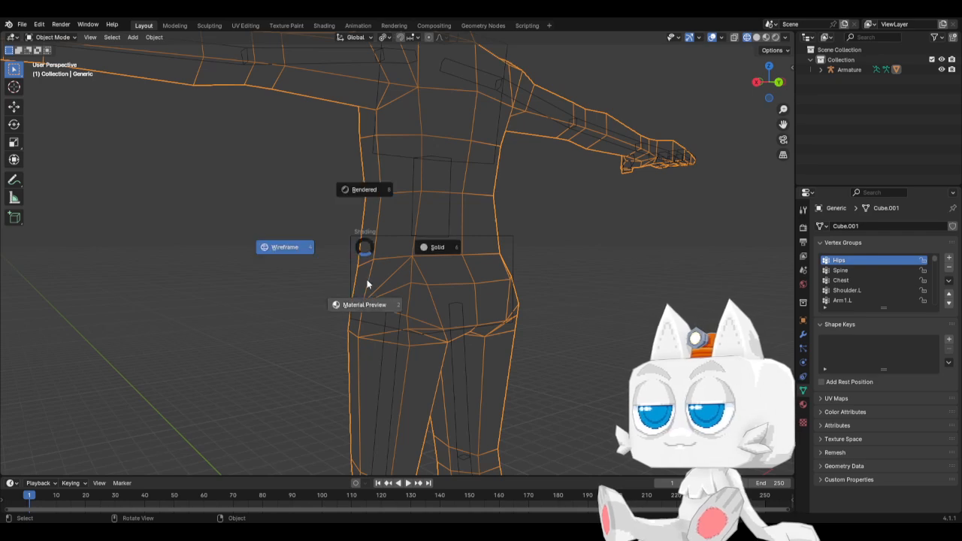
{"action": "left_click", "coordinate": [433, 253]}
{"action": "key", "text": "KP_5"}
{"action": "key", "text": "KP_1"}
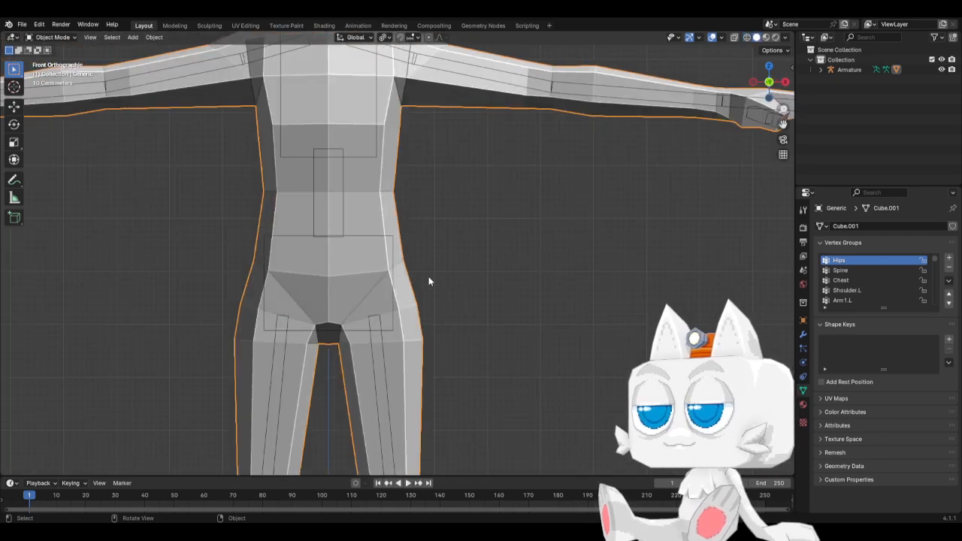
Step: Put the armature into Pose Mode, try bending the Spine bone in the front view, and cancel the rotation
{"action": "left_click", "coordinate": [385, 352]}
{"action": "left_click", "coordinate": [52, 37]}
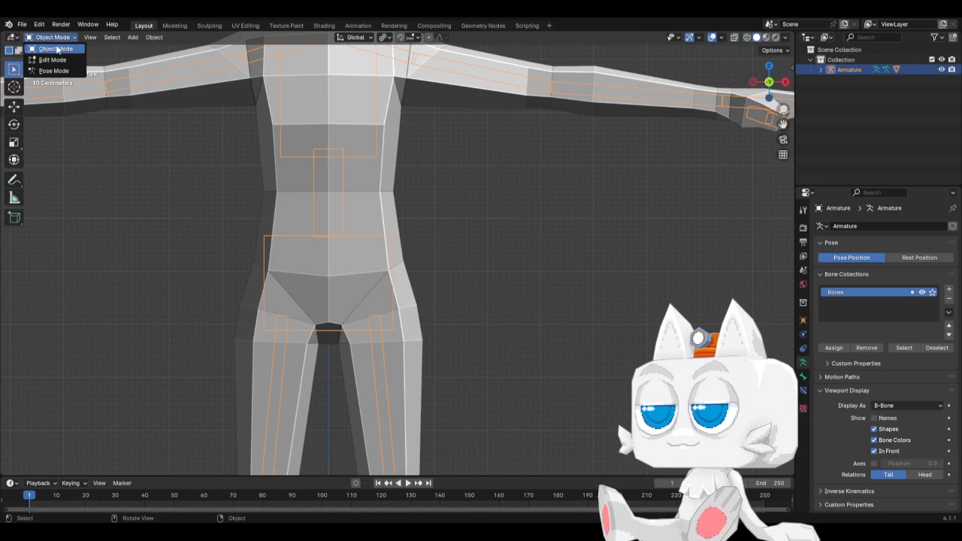
{"action": "left_click", "coordinate": [47, 66]}
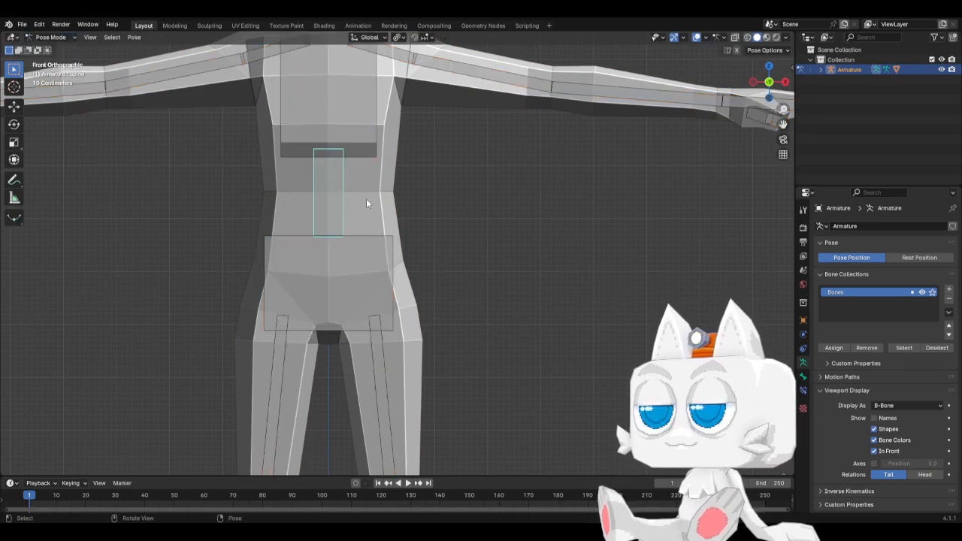
{"action": "key", "text": "r"}
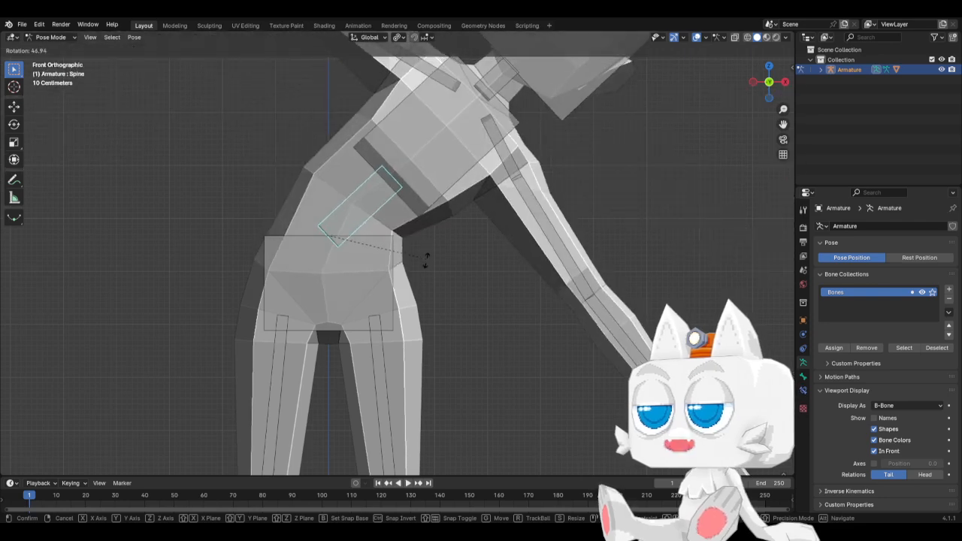
{"action": "right_click", "coordinate": [408, 339]}
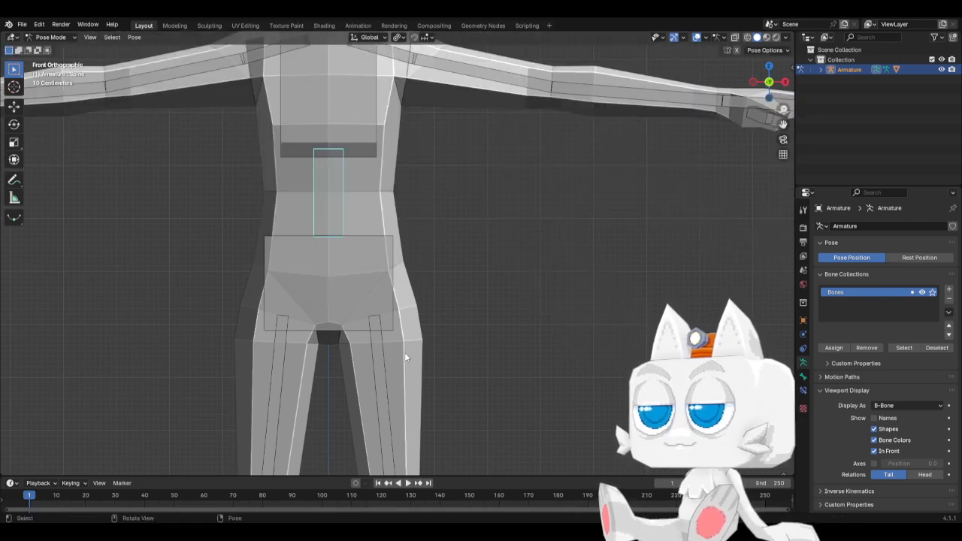
Step: Test the hip deformation by rotating Leg1.L about -38° around the global X axis
{"action": "key", "text": "KP_3"}
{"action": "left_click", "coordinate": [363, 361]}
{"action": "key", "text": "r"}
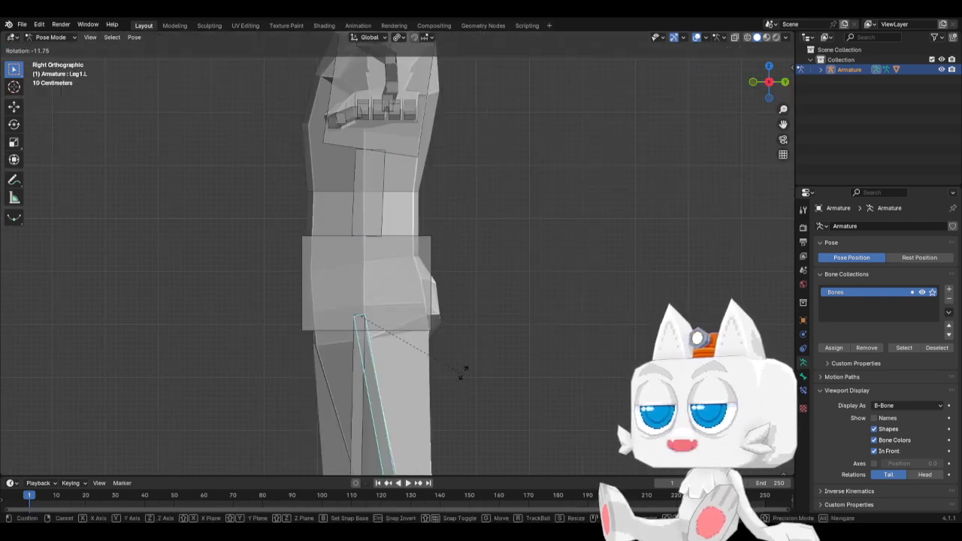
{"action": "middle_click_drag", "start_coordinate": [506, 351], "coordinate": [556, 380]}
{"action": "key", "text": "x"}
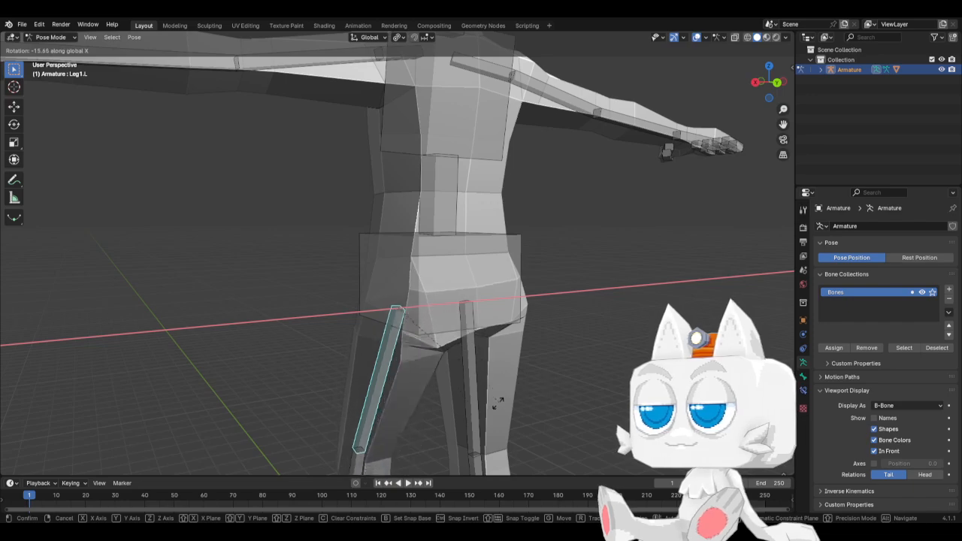
{"action": "left_click", "coordinate": [456, 424]}
Step: Try swinging Leg1.L the opposite way around the global X axis, cancel it, and clear the bone's rotation
{"action": "middle_click_drag", "start_coordinate": [456, 424], "coordinate": [413, 369]}
{"action": "key", "text": "r"}
{"action": "key", "text": "x"}
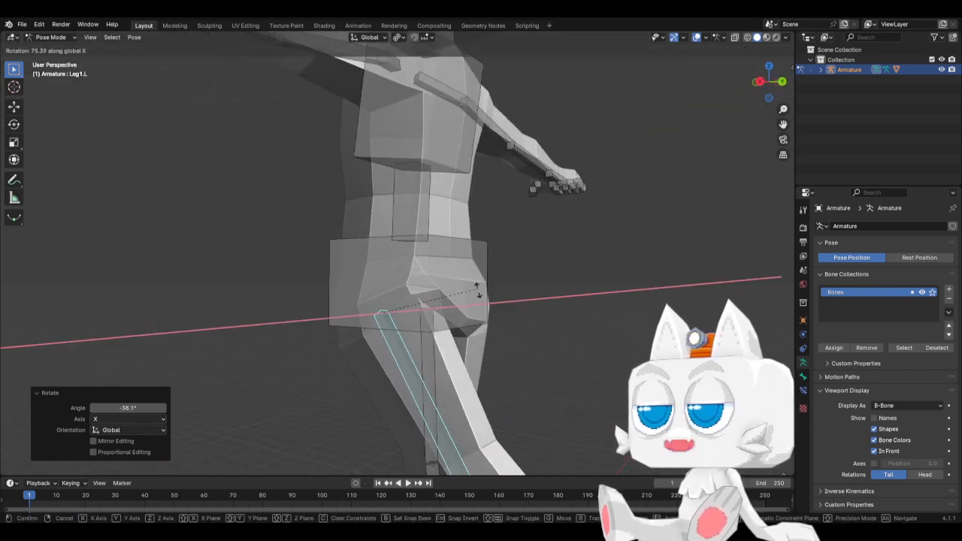
{"action": "left_click", "coordinate": [420, 398]}
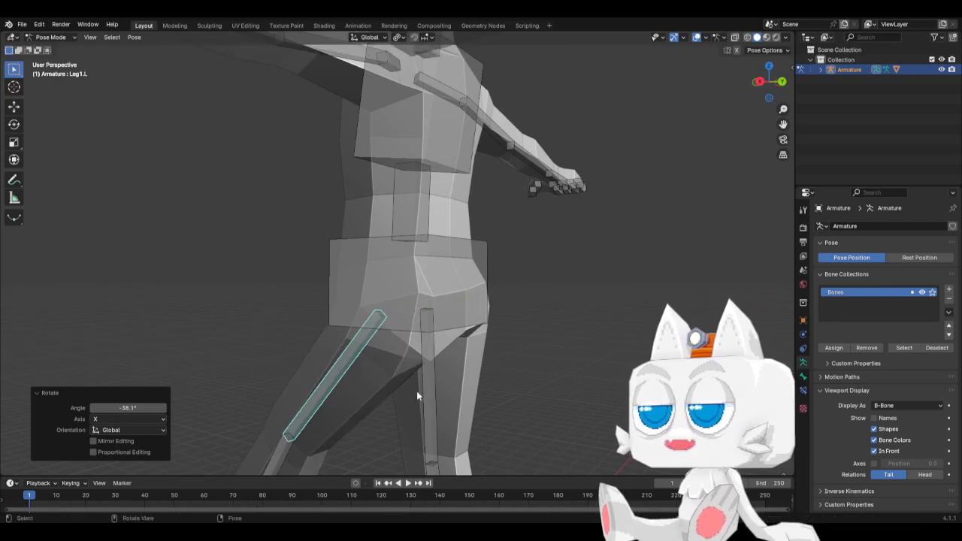
{"action": "key", "text": "alt+r"}
{"action": "key", "text": "KP_1"}
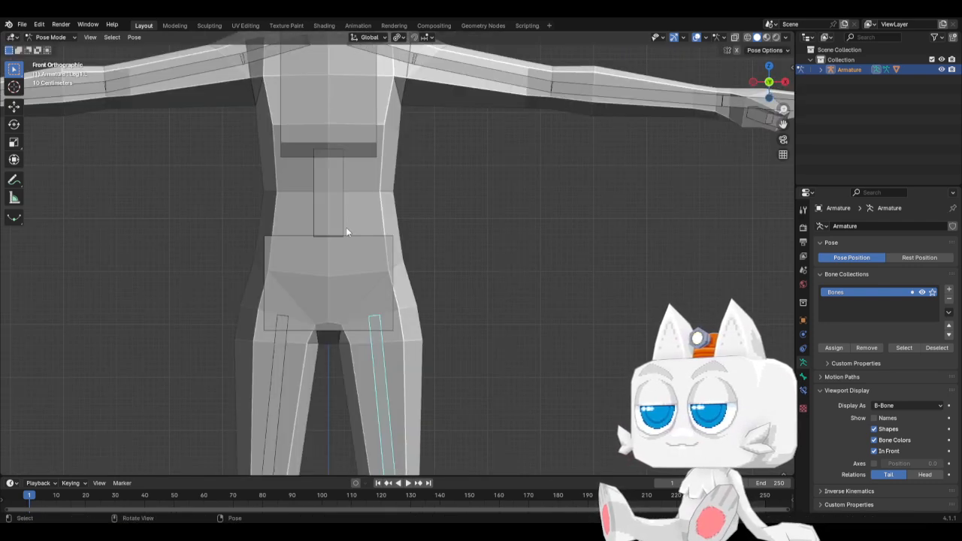
Step: Raise the left arm by rotating Shoulder.L about -40° in the front view, and deselect the bone
{"action": "middle_click_drag", "start_coordinate": [418, 191], "coordinate": [445, 368], "text": "shift"}
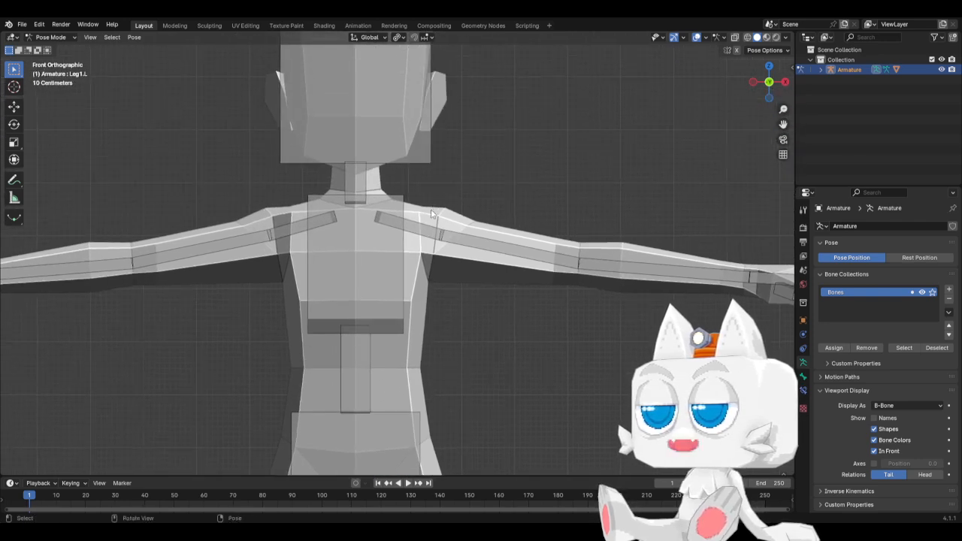
{"action": "left_click", "coordinate": [428, 230]}
{"action": "key", "text": "r"}
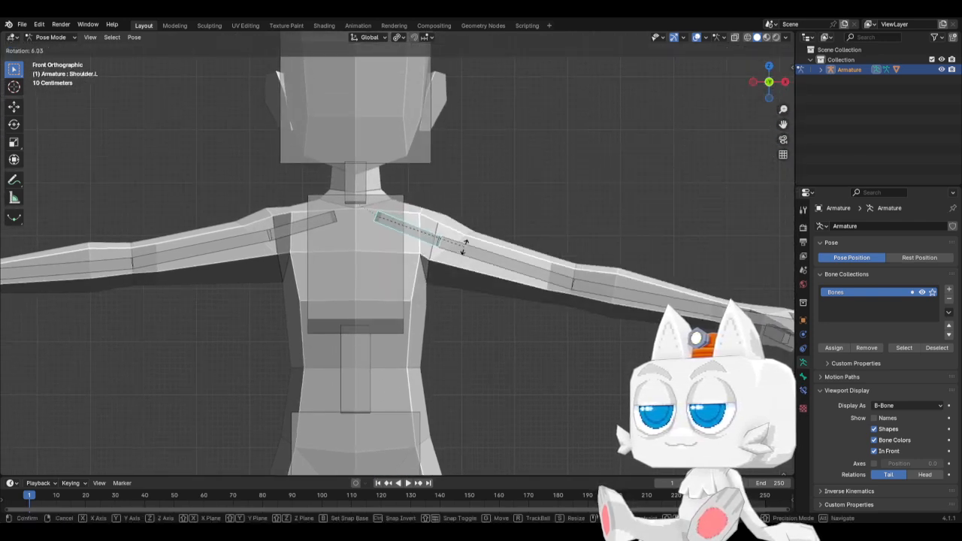
{"action": "left_click", "coordinate": [461, 174]}
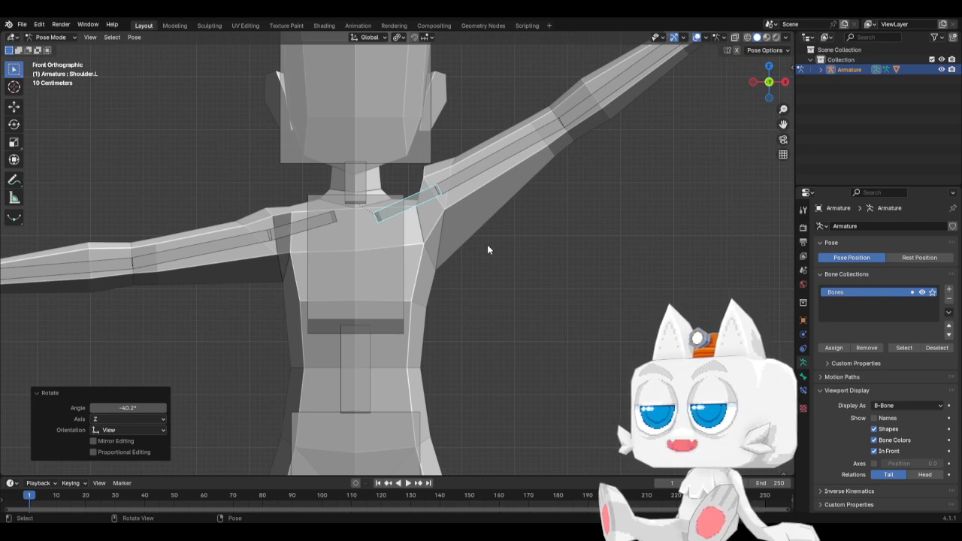
{"action": "left_click", "coordinate": [452, 249]}
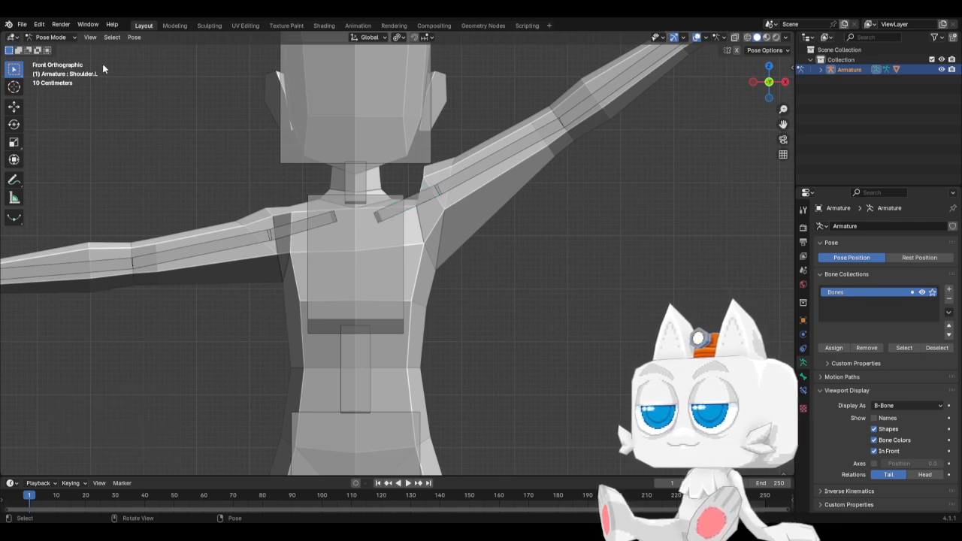
Step: Leave Pose Mode, return the body mesh to Weight Paint mode, and display it in wireframe shading
{"action": "left_click", "coordinate": [51, 37]}
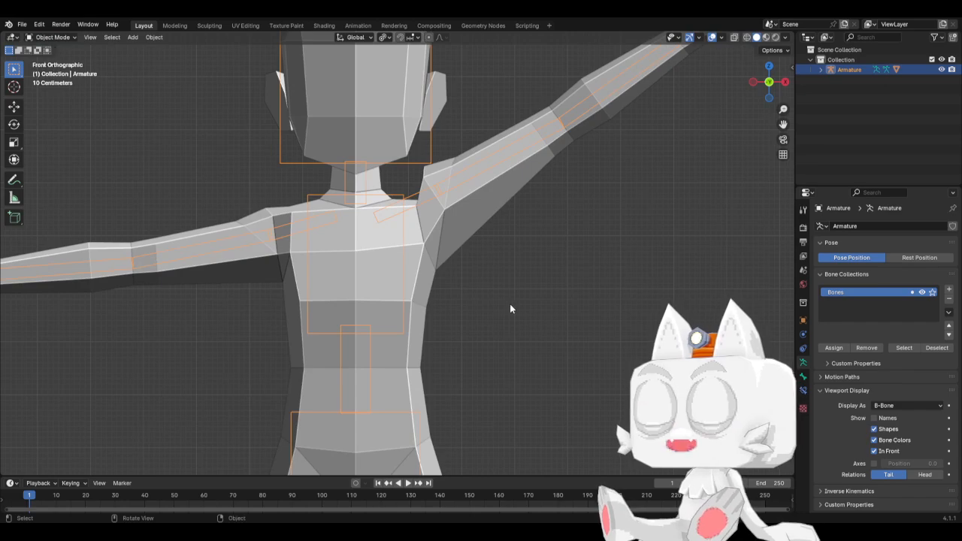
{"action": "left_click", "coordinate": [435, 215]}
{"action": "left_click", "coordinate": [52, 37]}
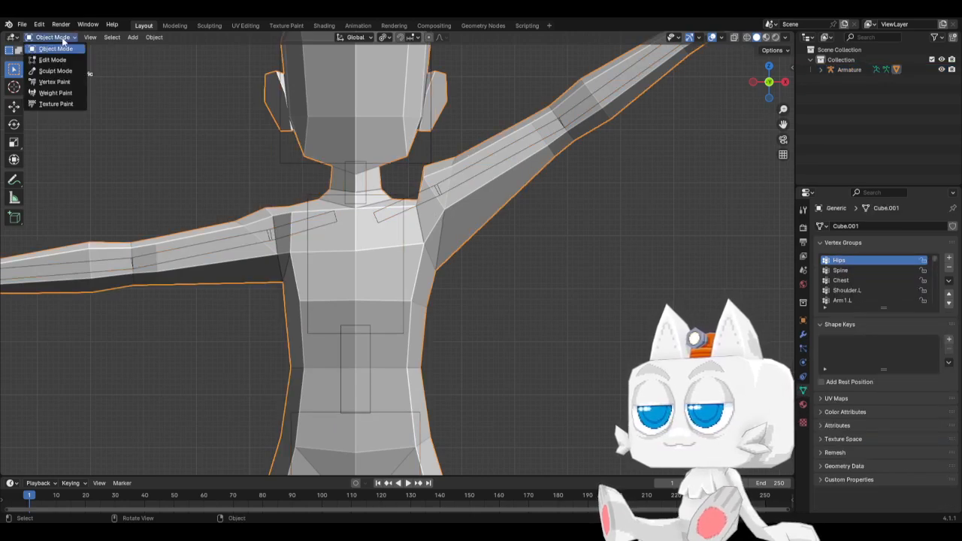
{"action": "left_click", "coordinate": [53, 95]}
{"action": "key", "text": "z"}
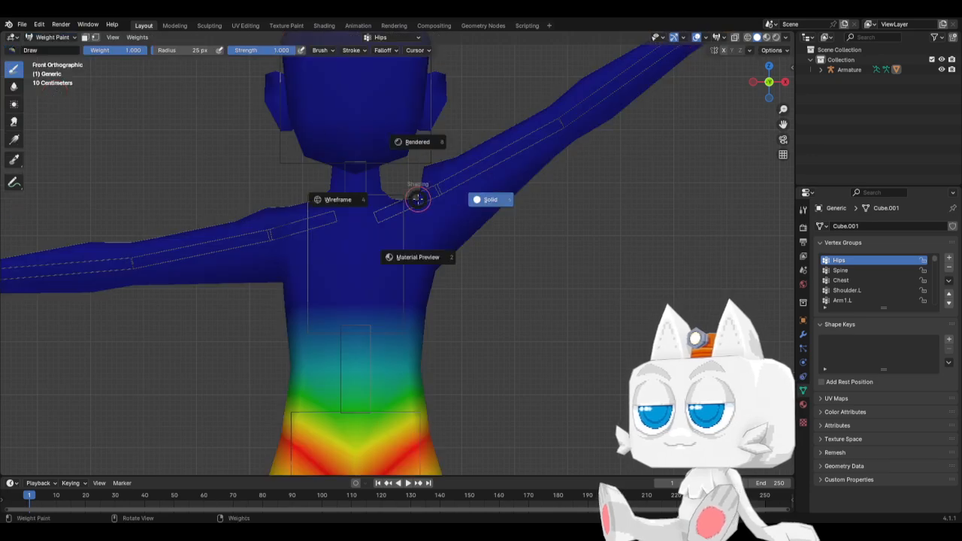
{"action": "left_click", "coordinate": [419, 188]}
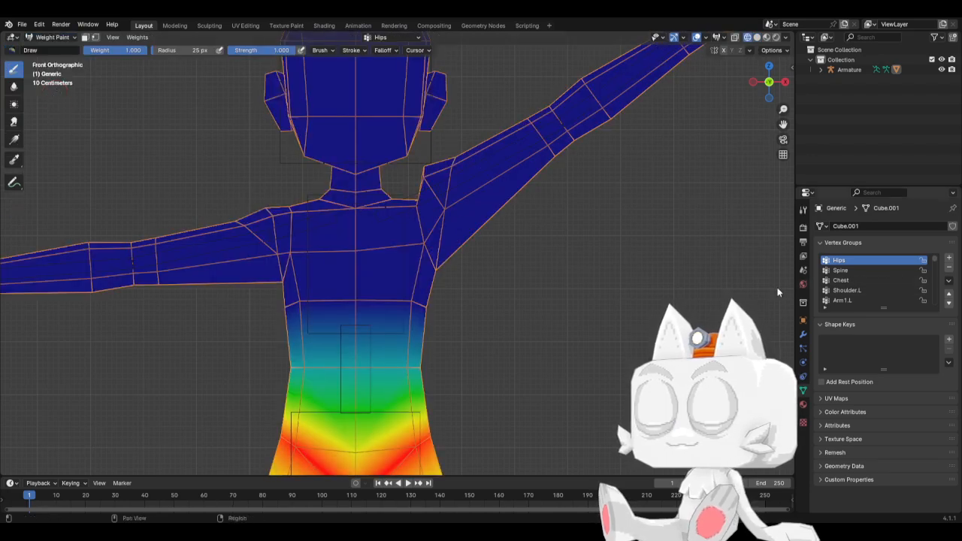
Step: Try brush weights of 0.25 and 0.35 for the back of the hips
{"action": "middle_click_drag", "start_coordinate": [442, 384], "coordinate": [471, 174], "text": "shift"}
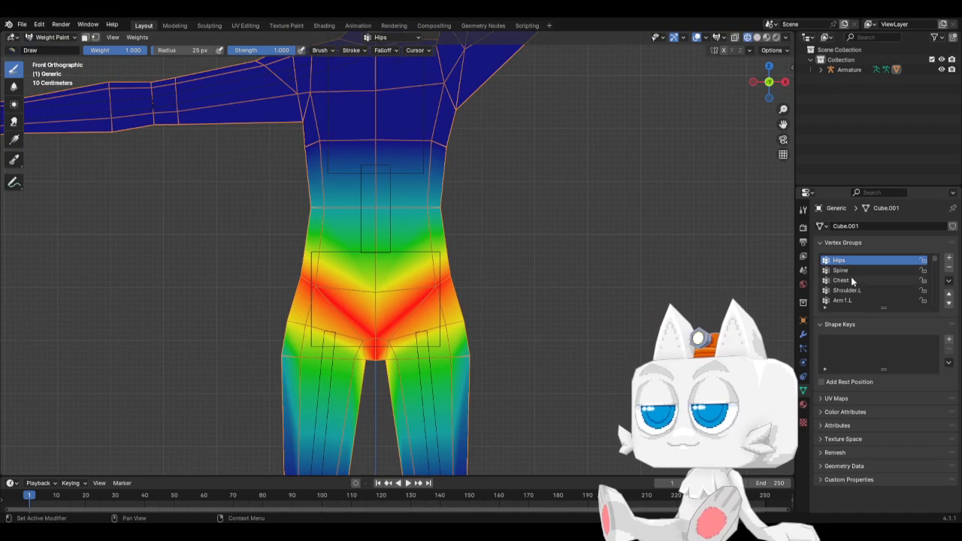
{"action": "key", "text": "KP_3"}
{"action": "key", "text": "KP_1"}
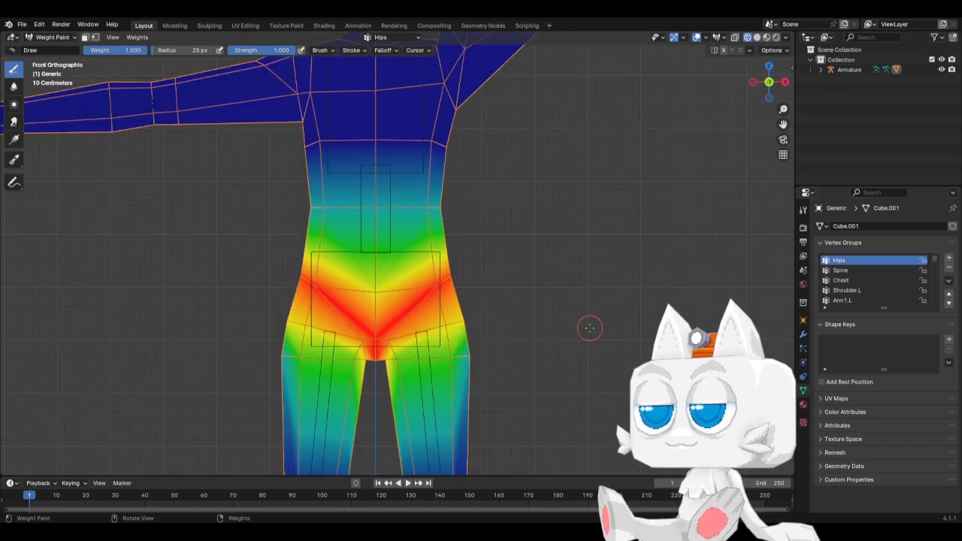
{"action": "key", "text": "ctrl+KP_1"}
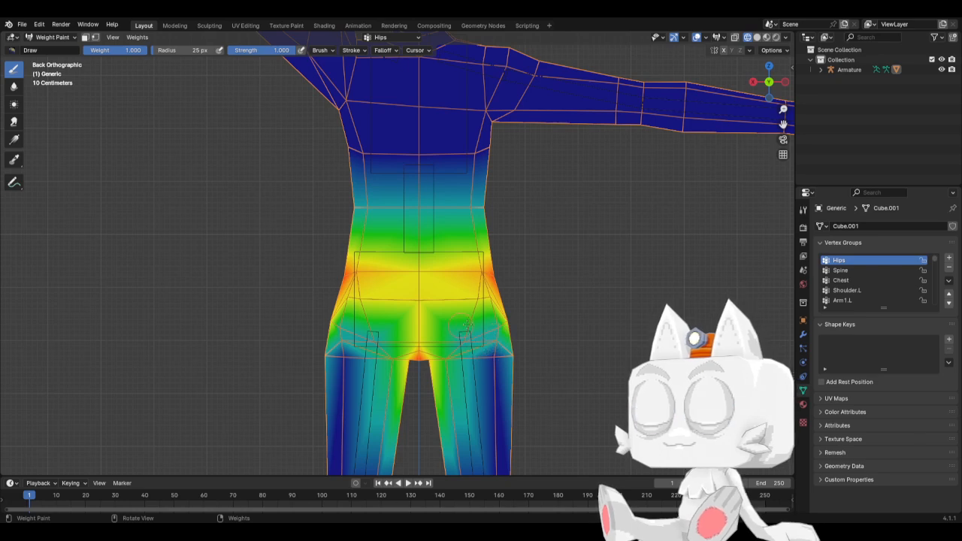
{"action": "left_click", "coordinate": [111, 50]}
{"action": "key", "text": "BackSpace"}
{"action": "type", "text": "0.25"}
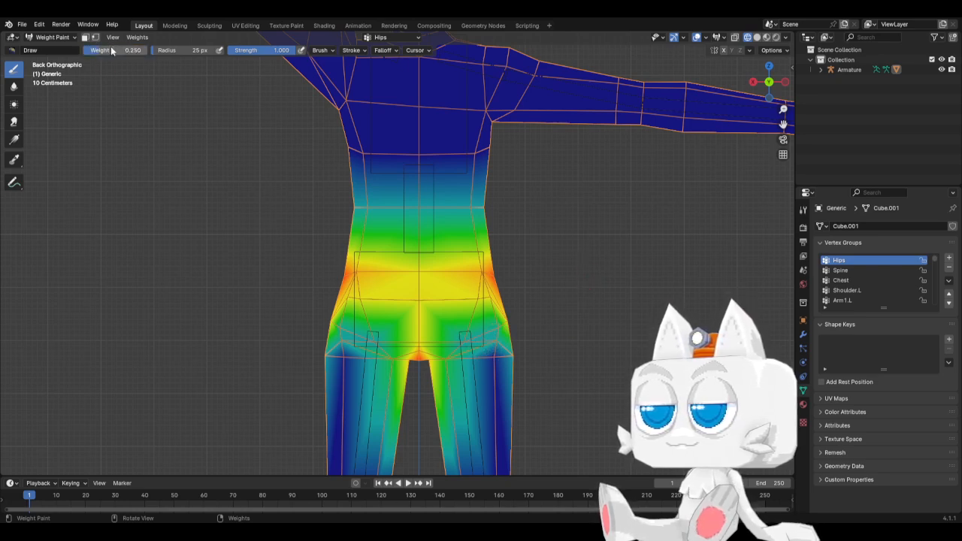
{"action": "key", "text": "Return"}
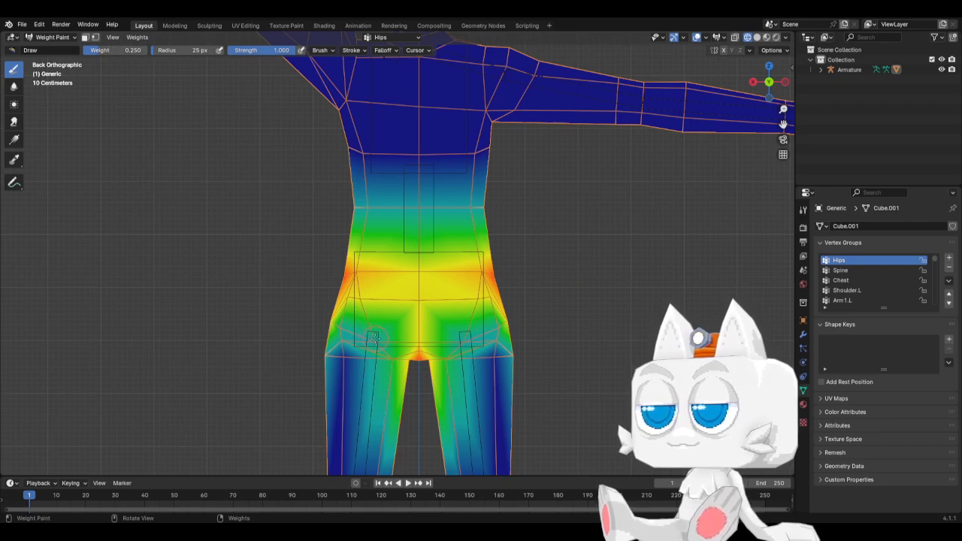
{"action": "left_click", "coordinate": [125, 49]}
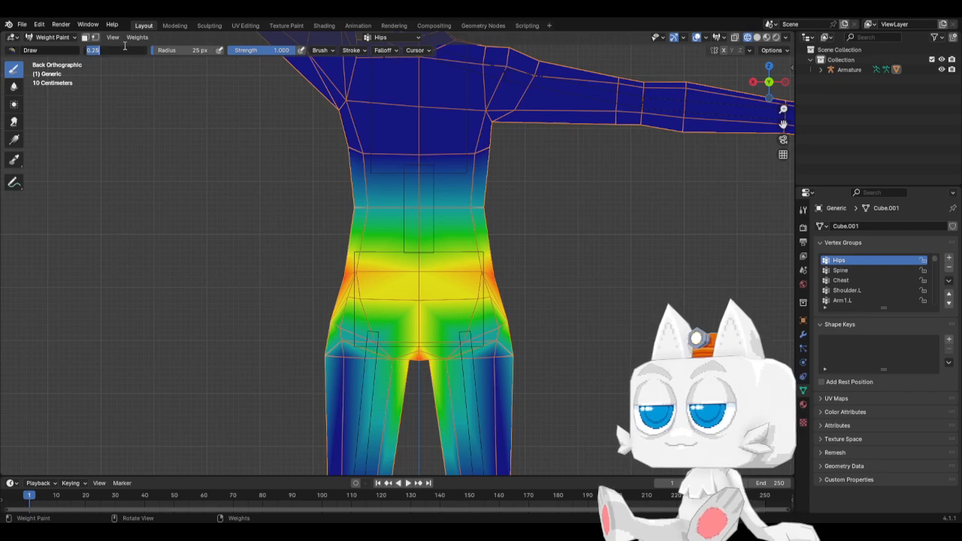
{"action": "type", "text": ".35"}
{"action": "key", "text": "Return"}
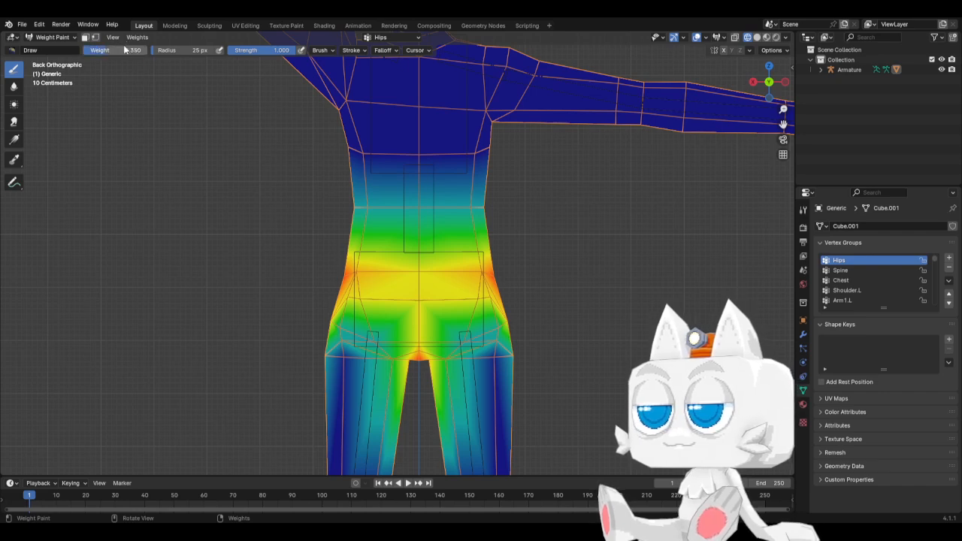
Step: Set the brush weight to 0.2 and paint the Hips weight at the top of the left thigh's back
{"action": "scroll", "coordinate": [334, 391], "scroll_direction": "up", "scroll_amount": 1}
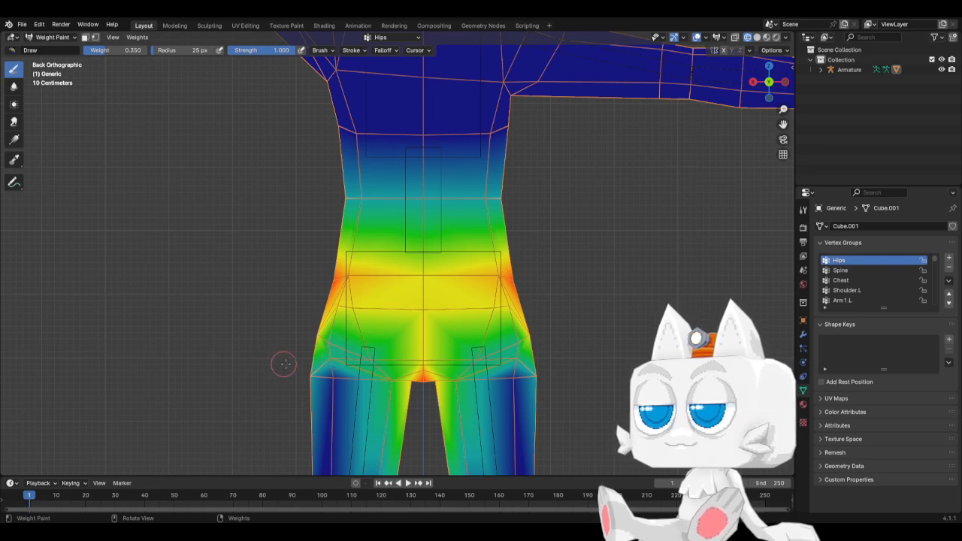
{"action": "middle_click_drag", "start_coordinate": [279, 361], "coordinate": [109, 103]}
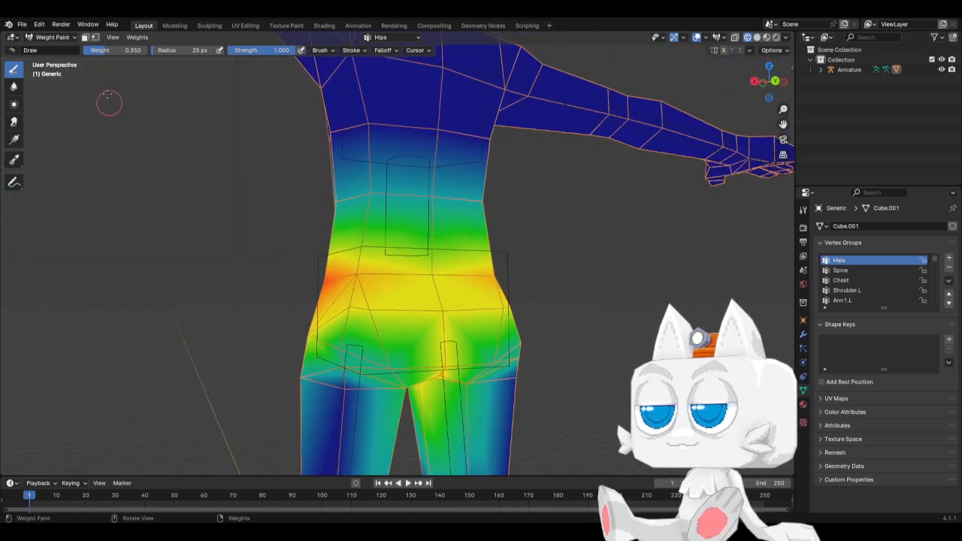
{"action": "left_click", "coordinate": [121, 49]}
{"action": "type", "text": "0.2"}
{"action": "key", "text": "Return"}
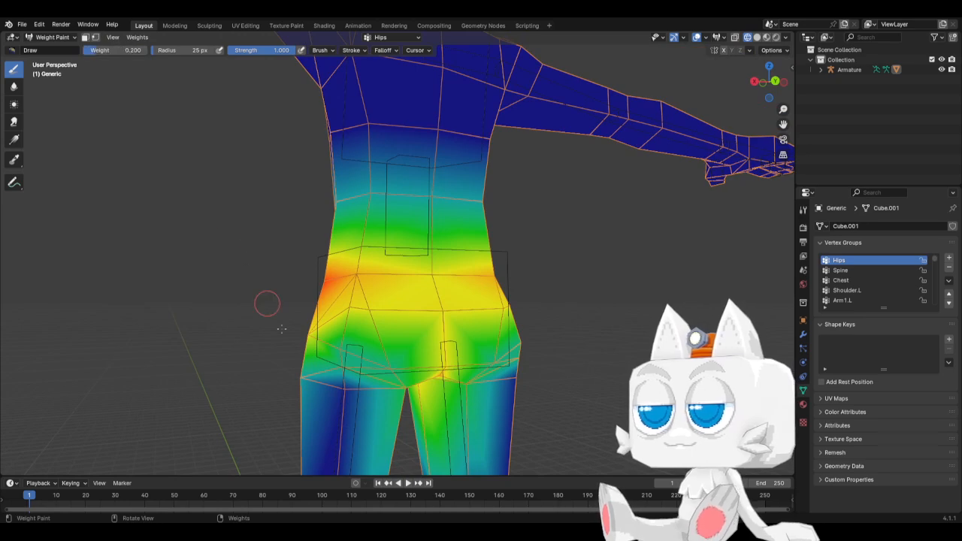
{"action": "left_click", "coordinate": [346, 387]}
Step: Paint the Shoulder.L weight at 0.5 on the inner edge of the raised left shoulder in the front view
{"action": "key", "text": "KP_1"}
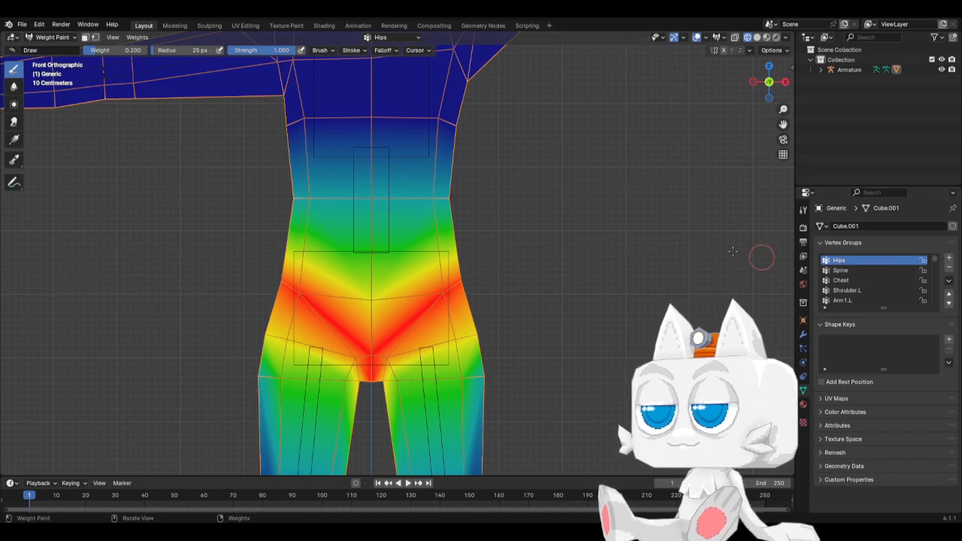
{"action": "middle_click_drag", "start_coordinate": [516, 161], "coordinate": [431, 438], "text": "shift"}
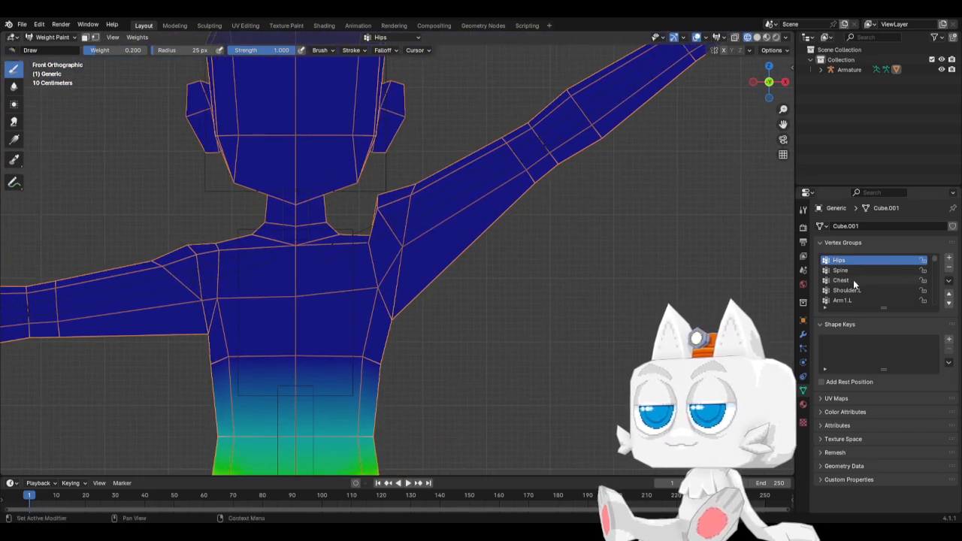
{"action": "left_click", "coordinate": [844, 290]}
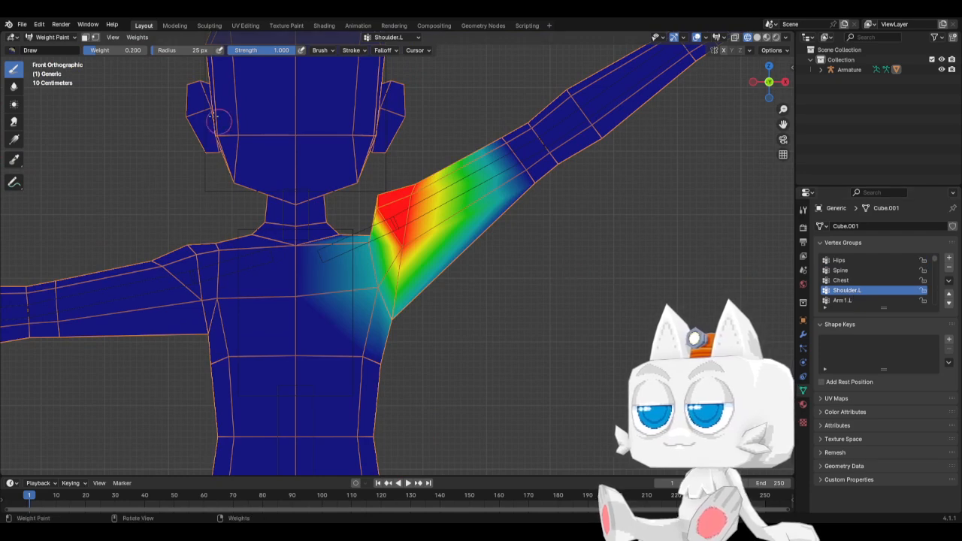
{"action": "left_click", "coordinate": [115, 51]}
{"action": "type", "text": "0.5"}
{"action": "key", "text": "Return"}
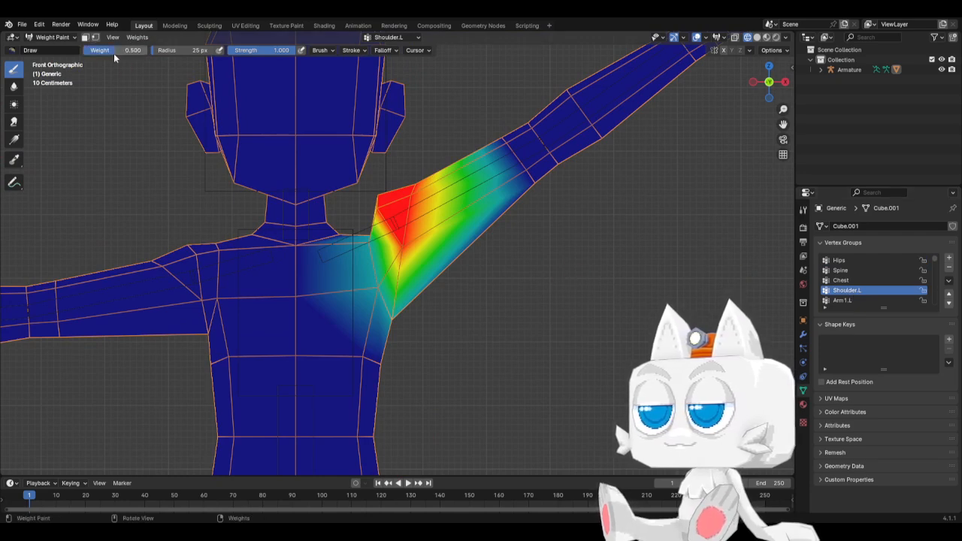
{"action": "left_click_drag", "start_coordinate": [366, 247], "coordinate": [362, 228]}
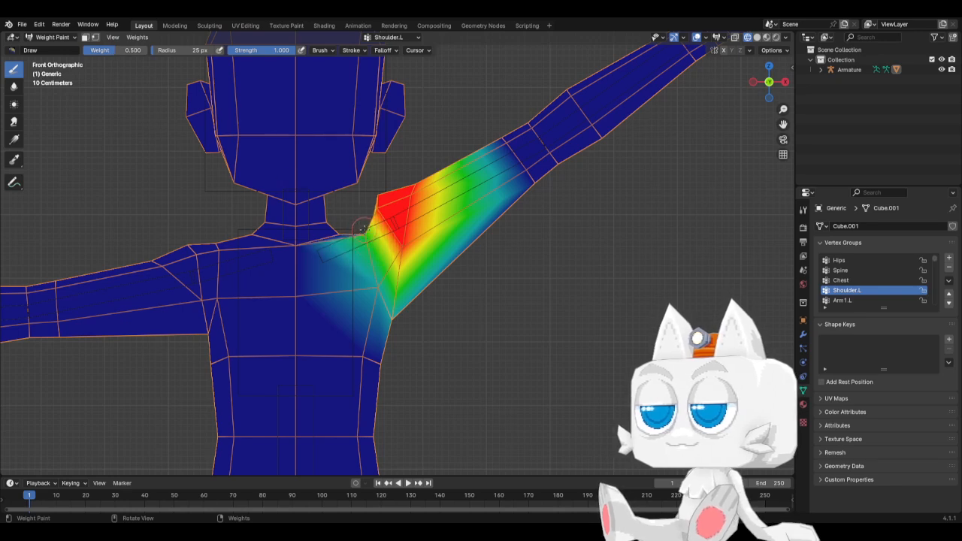
Step: Set the brush weight to 0.75 and paint Shoulder.L on the front and back of the inner left shoulder
{"action": "left_click_drag", "start_coordinate": [118, 51], "coordinate": [125, 51]}
{"action": "left_click", "coordinate": [133, 51]}
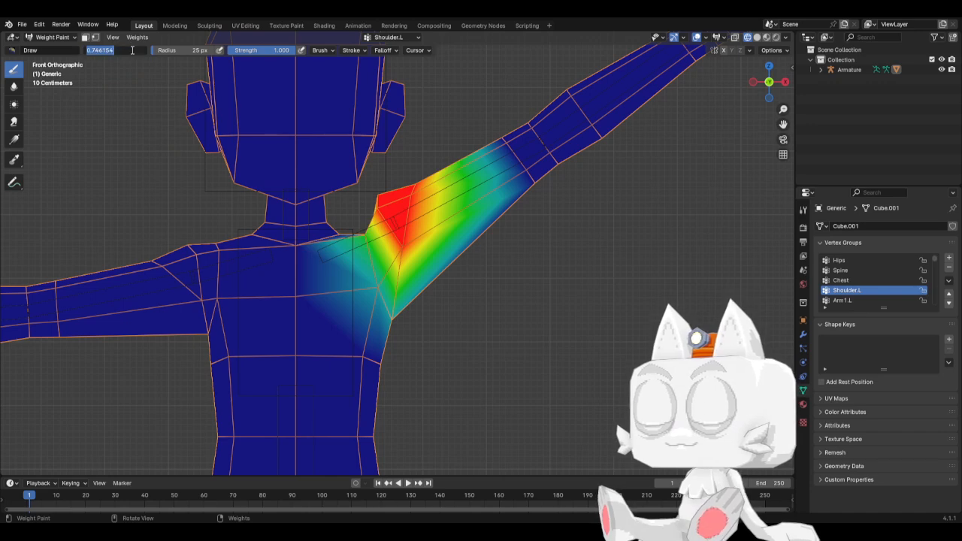
{"action": "type", "text": "0.75"}
{"action": "key", "text": "Return"}
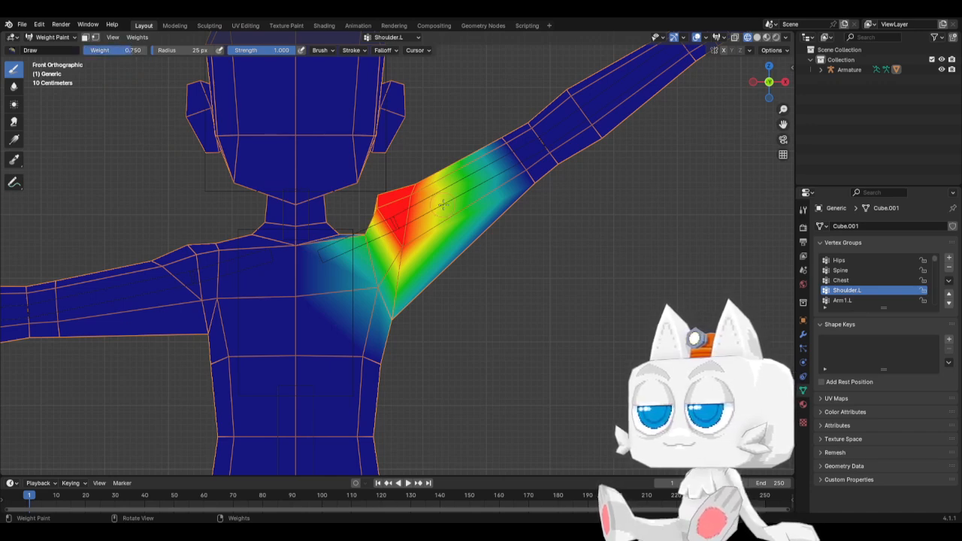
{"action": "left_click_drag", "start_coordinate": [371, 226], "coordinate": [364, 235]}
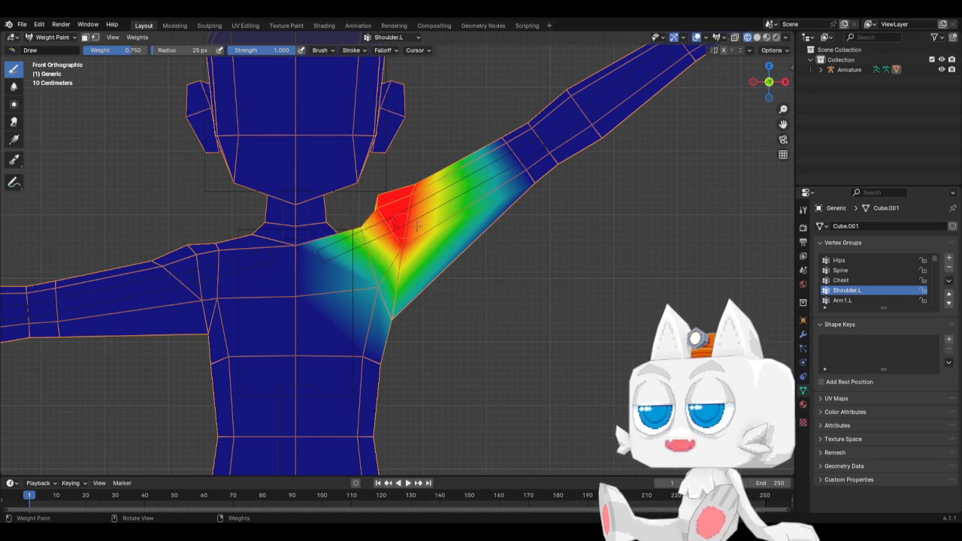
{"action": "key", "text": "ctrl+KP_1"}
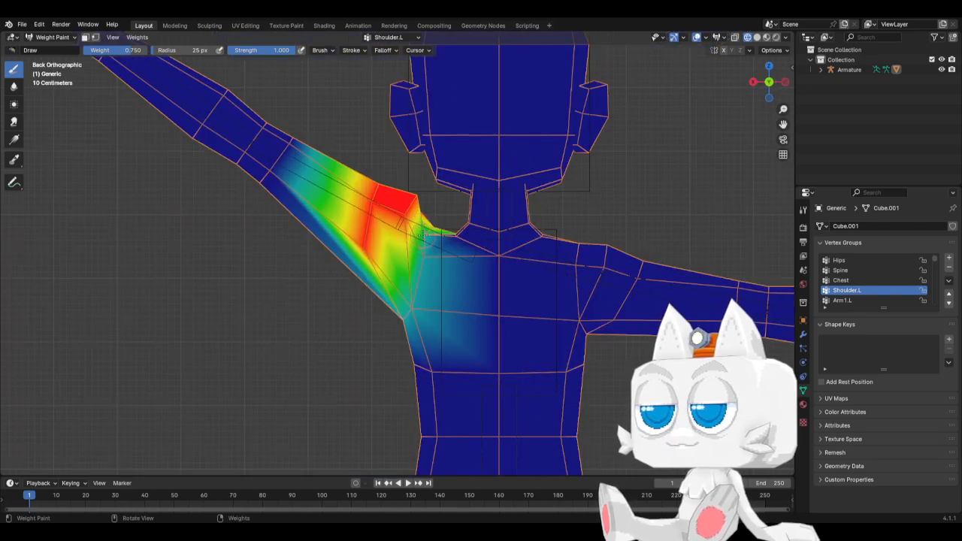
{"action": "left_click_drag", "start_coordinate": [424, 234], "coordinate": [421, 255]}
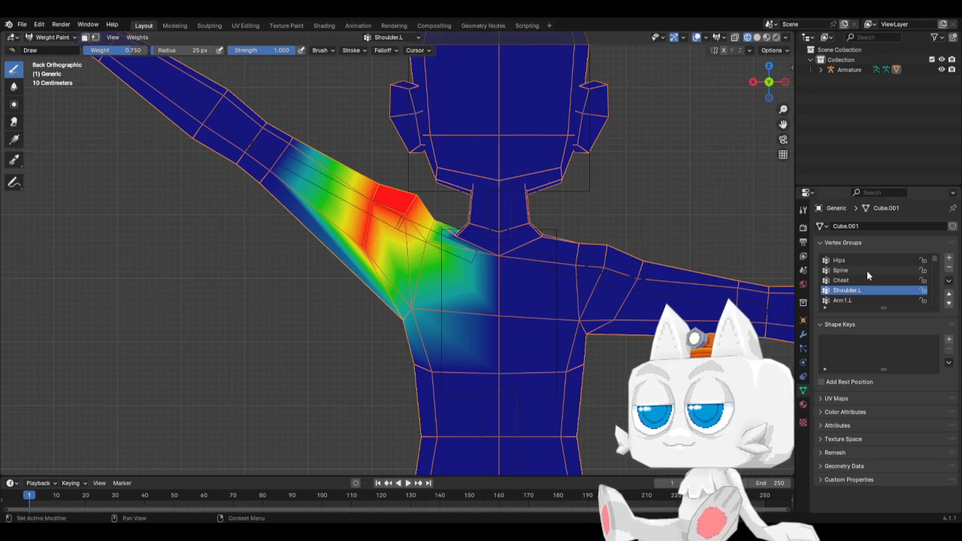
Step: Paint the Chest weight at 0.2 on the top of the raised left shoulder in the front view
{"action": "left_click", "coordinate": [841, 279]}
{"action": "key", "text": "KP_1"}
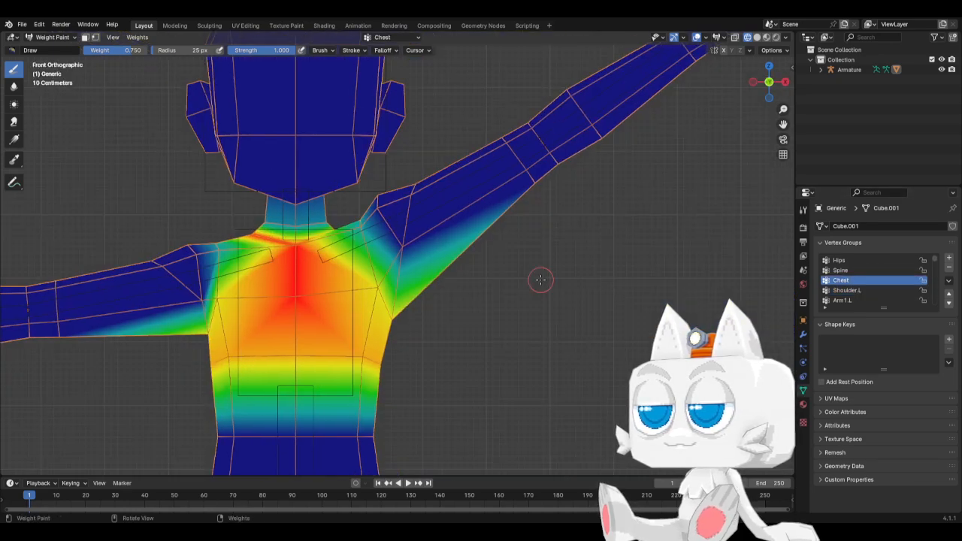
{"action": "left_click", "coordinate": [121, 49]}
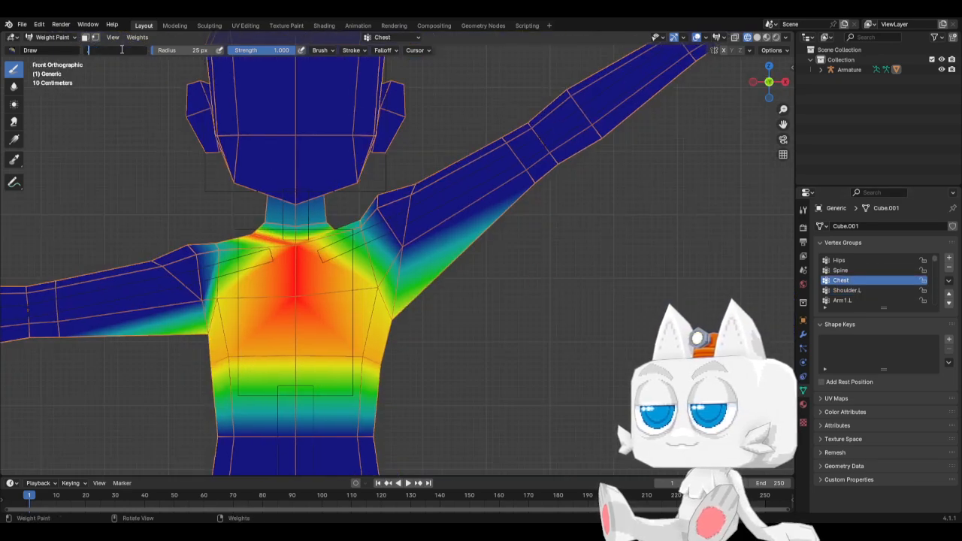
{"action": "type", "text": "0.2"}
{"action": "key", "text": "Return"}
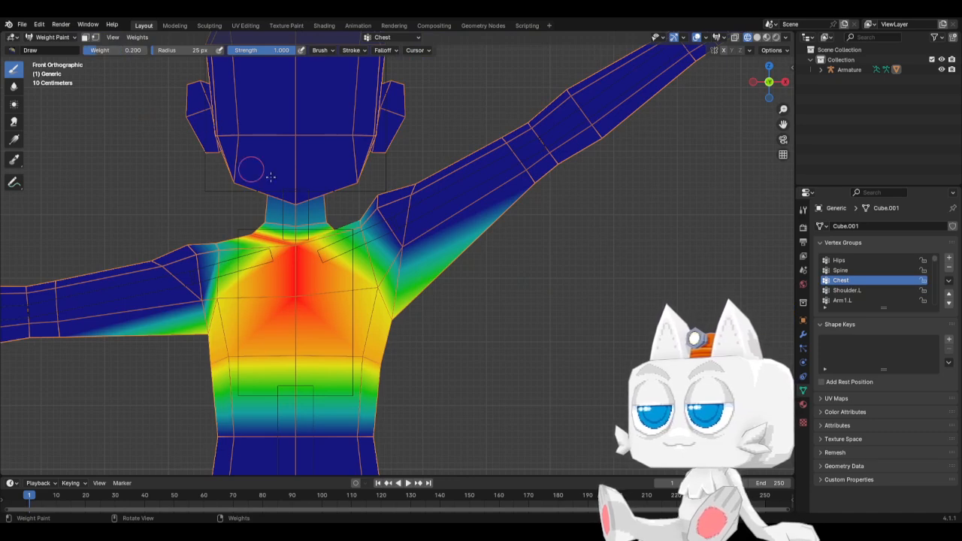
{"action": "left_click", "coordinate": [375, 194]}
{"action": "left_click", "coordinate": [380, 208]}
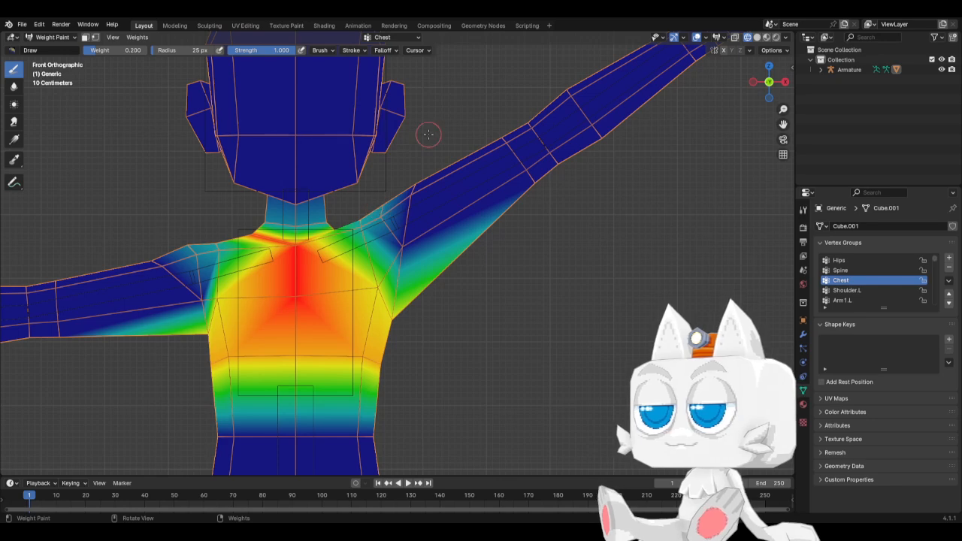
Step: Set the brush weight to 0.15, paint Chest on the front of the left upper arm's base, and display the Shoulder.L weights
{"action": "left_click", "coordinate": [109, 48]}
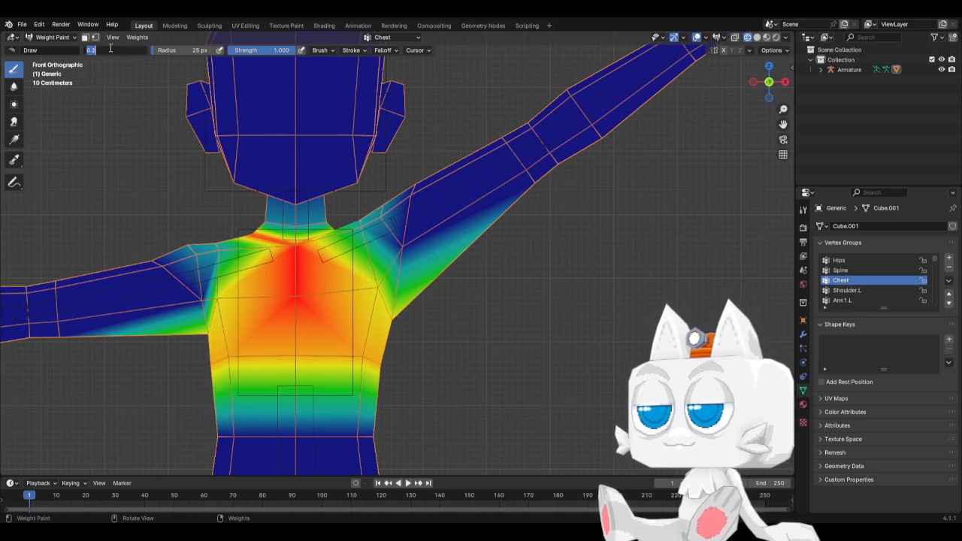
{"action": "key", "text": "Return"}
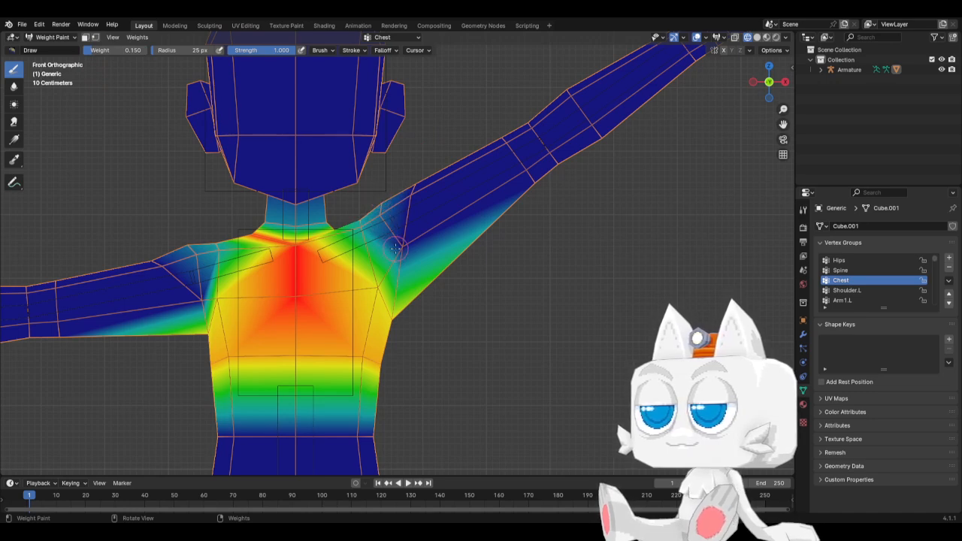
{"action": "left_click_drag", "start_coordinate": [396, 248], "coordinate": [410, 245]}
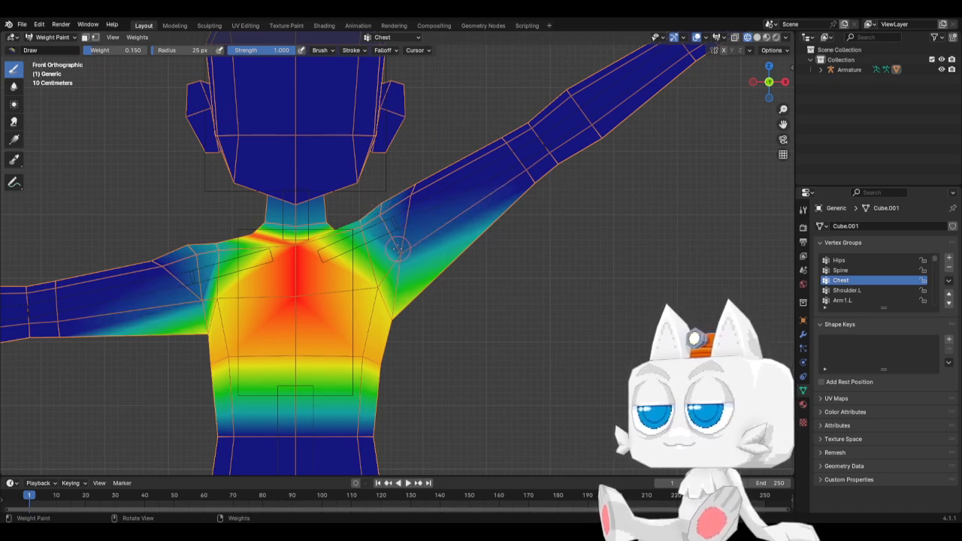
{"action": "left_click", "coordinate": [850, 290]}
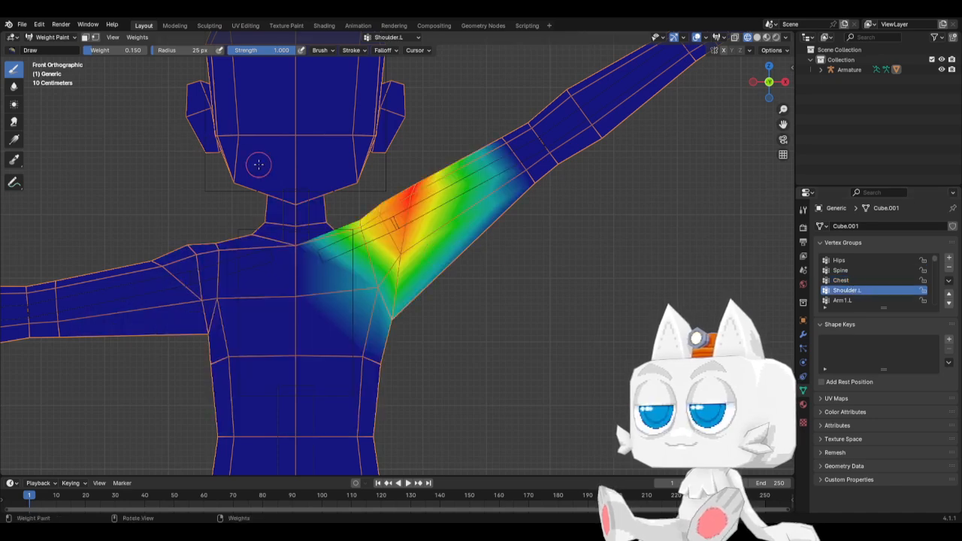
Step: Leave Weight Paint mode, switch to solid shading, and put the armature in Pose Mode
{"action": "scroll", "coordinate": [450, 233], "scroll_direction": "down", "scroll_amount": 4}
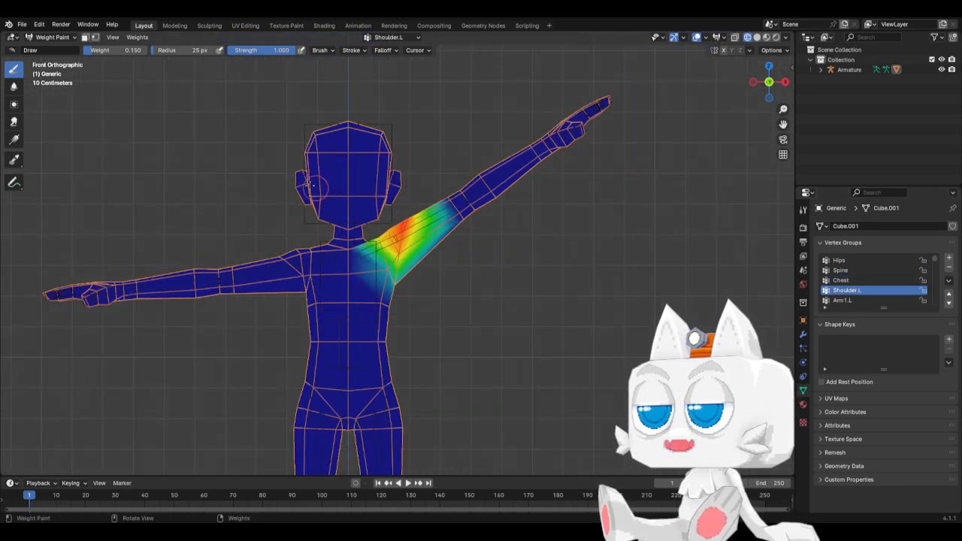
{"action": "left_click", "coordinate": [62, 39]}
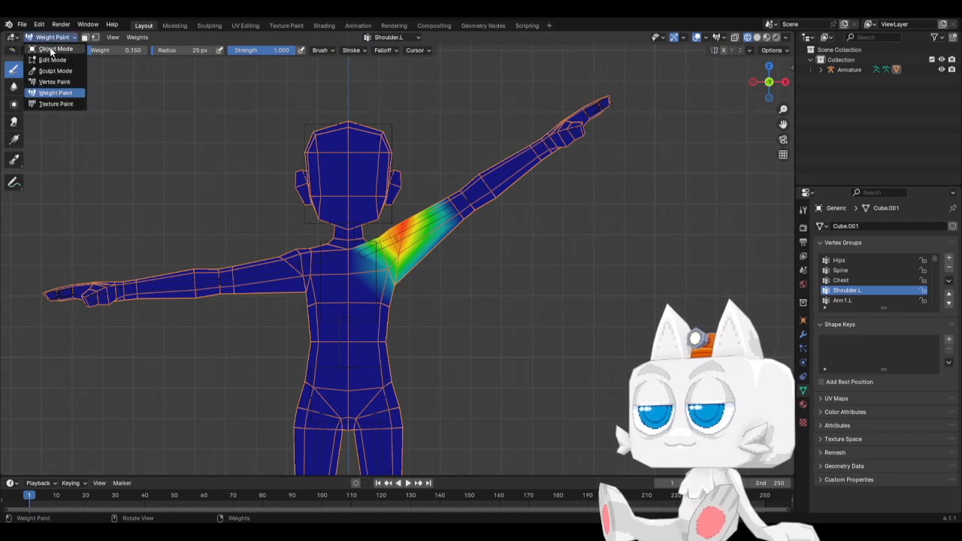
{"action": "left_click", "coordinate": [57, 47]}
{"action": "key", "text": "z"}
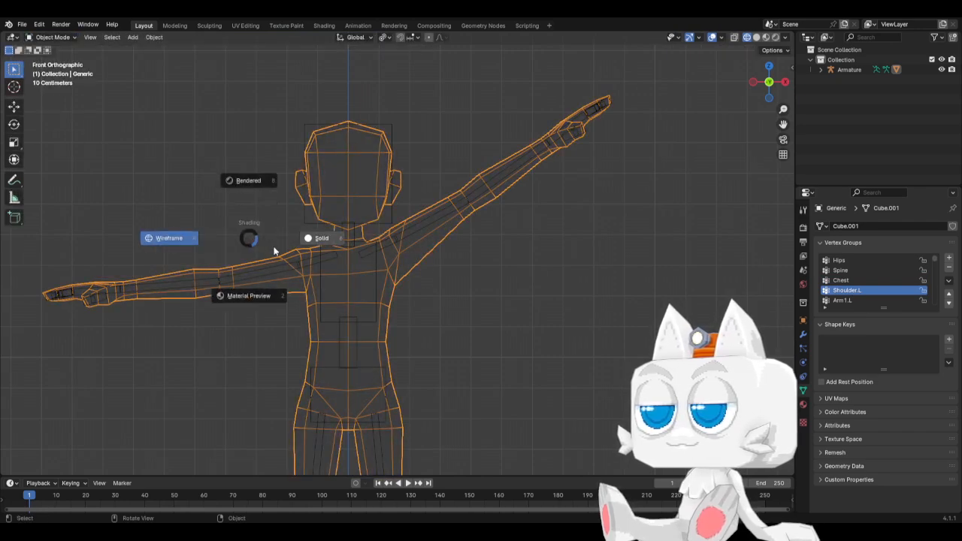
{"action": "left_click", "coordinate": [303, 240]}
{"action": "left_click", "coordinate": [291, 268]}
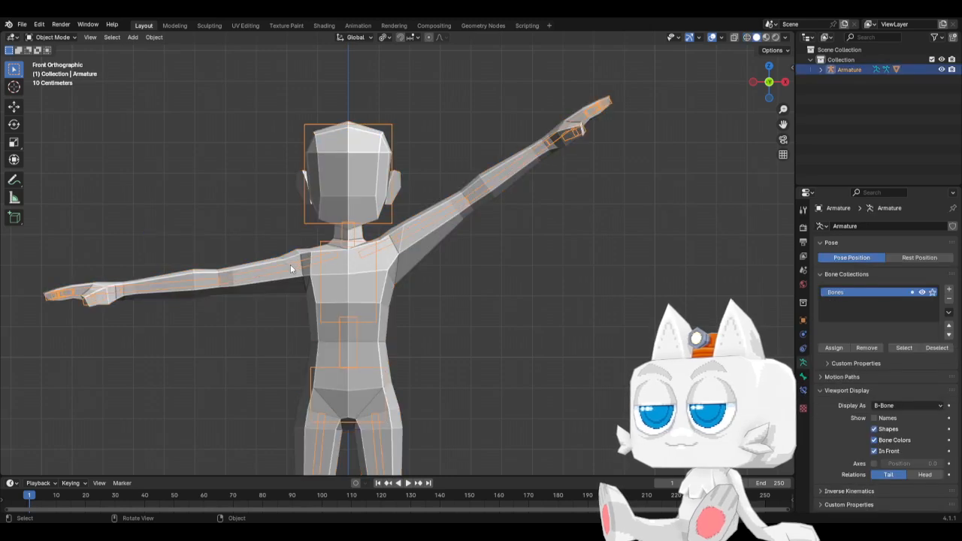
{"action": "left_click", "coordinate": [53, 41]}
{"action": "left_click", "coordinate": [54, 69]}
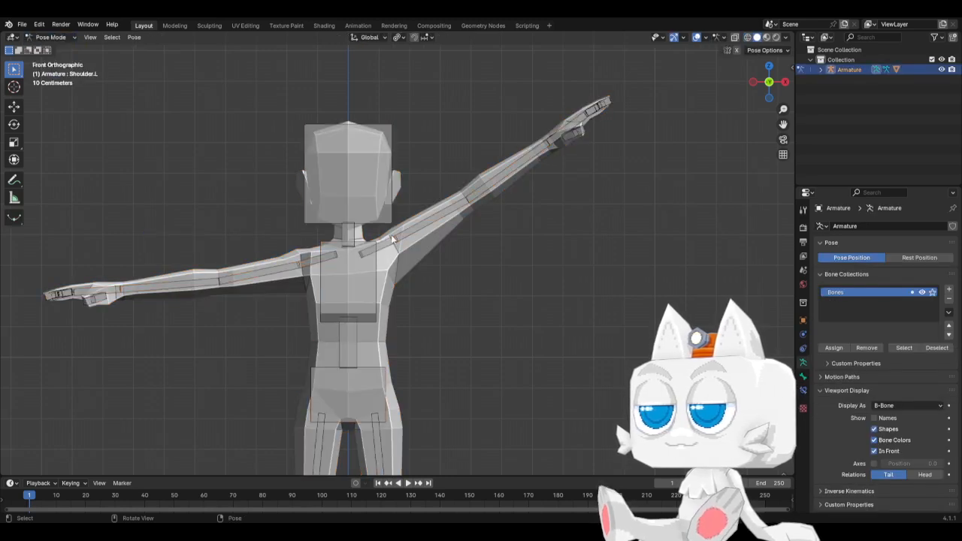
Step: Test the left shoulder by rotating Shoulder.L downward without keeping the pose, and clear the bone's rotation
{"action": "key", "text": "r"}
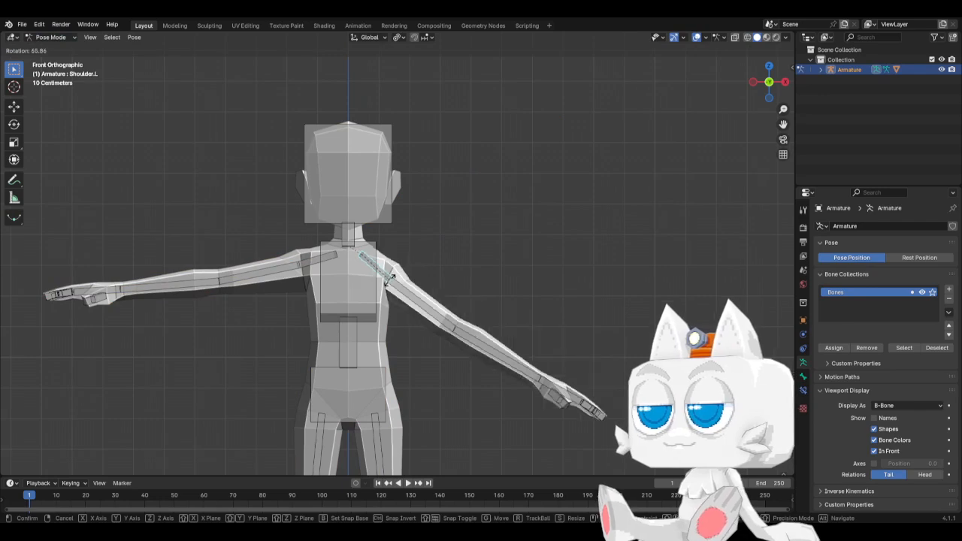
{"action": "right_click", "coordinate": [388, 282]}
{"action": "key", "text": "alt+r"}
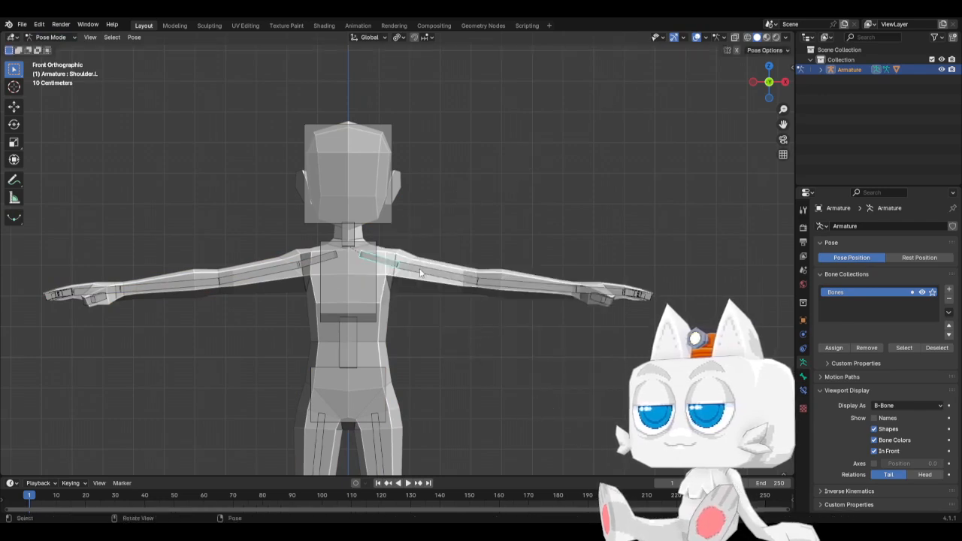
Step: Lower the left arm to the body's side by rotating Arm1.L about 74.5° in the front view, and deselect the bone
{"action": "left_click", "coordinate": [427, 267]}
{"action": "key", "text": "r"}
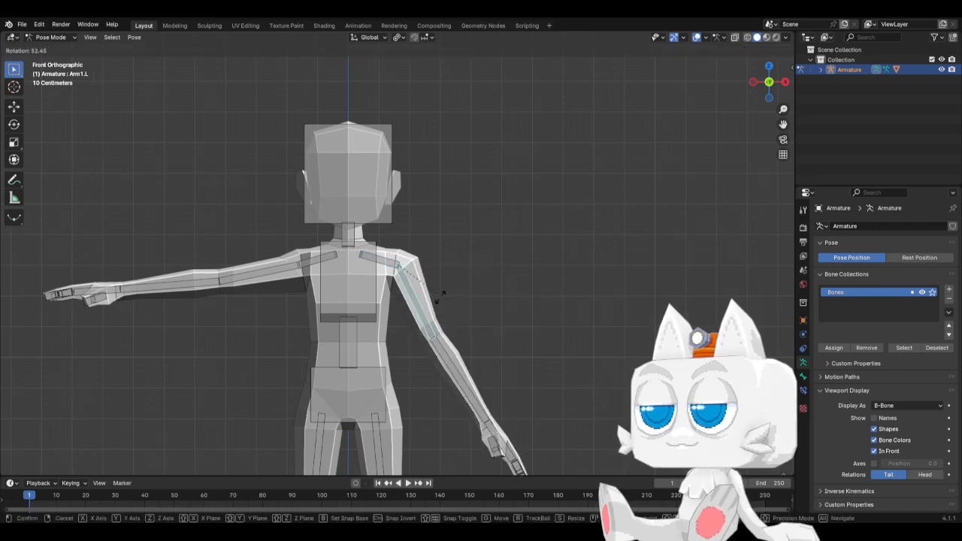
{"action": "left_click", "coordinate": [420, 302]}
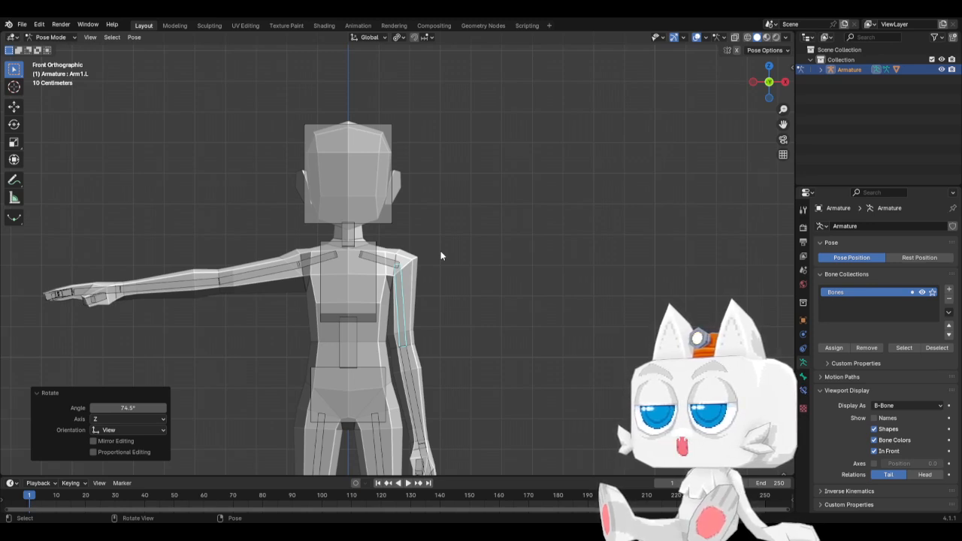
{"action": "left_click", "coordinate": [411, 264]}
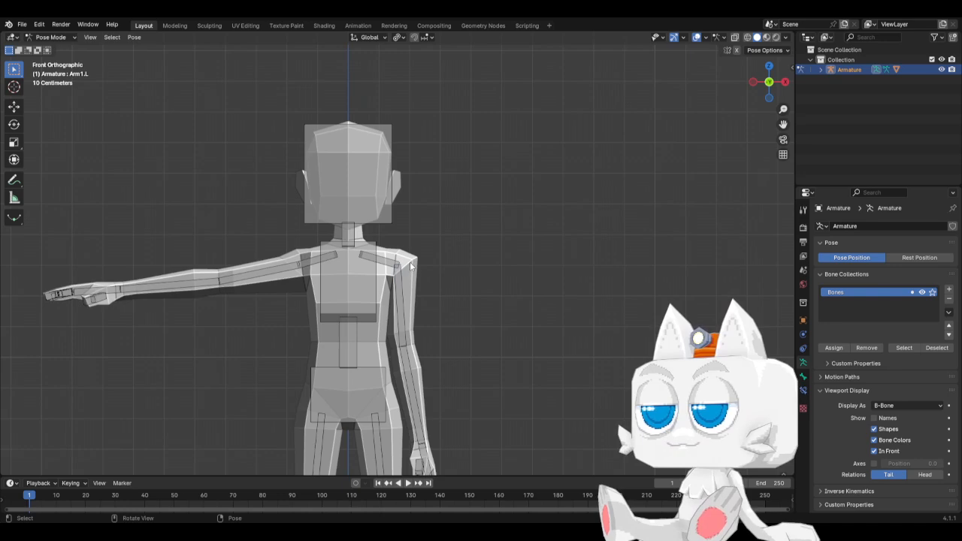
Step: Exit Pose Mode, put the body mesh back in Weight Paint mode, and show it in wireframe shading
{"action": "left_click", "coordinate": [51, 37]}
{"action": "left_click", "coordinate": [50, 45]}
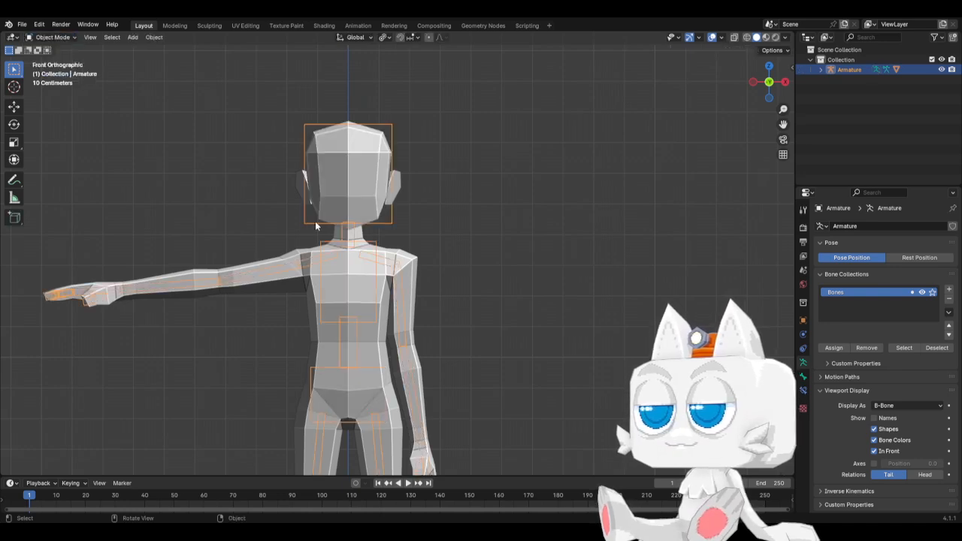
{"action": "left_click", "coordinate": [404, 255]}
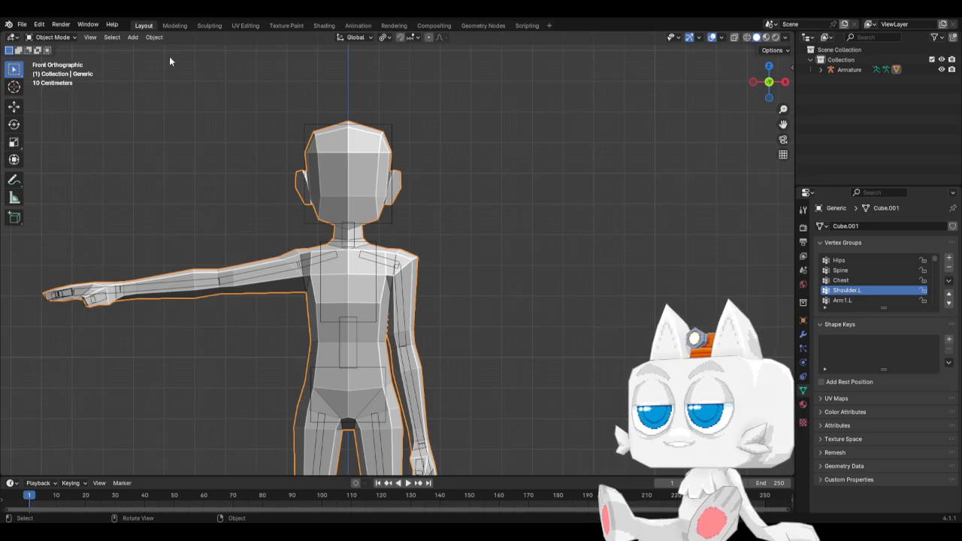
{"action": "left_click", "coordinate": [53, 37]}
{"action": "left_click", "coordinate": [62, 93]}
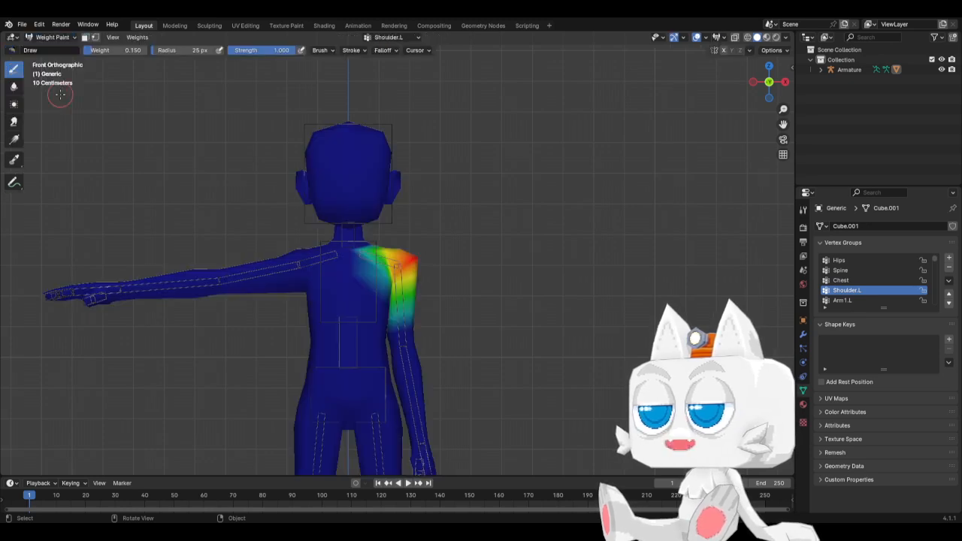
{"action": "scroll", "coordinate": [419, 236], "scroll_direction": "up", "scroll_amount": 3}
{"action": "key", "text": "z"}
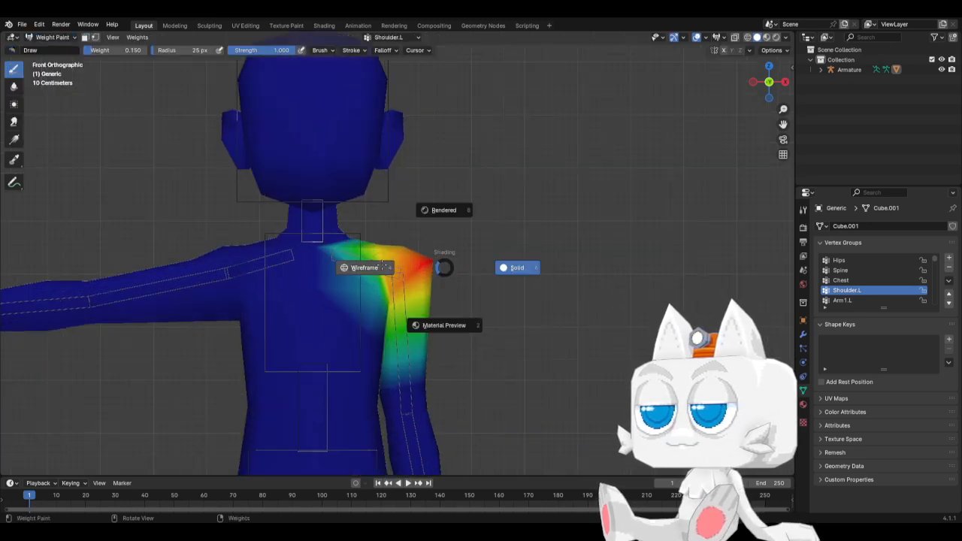
{"action": "left_click", "coordinate": [439, 268]}
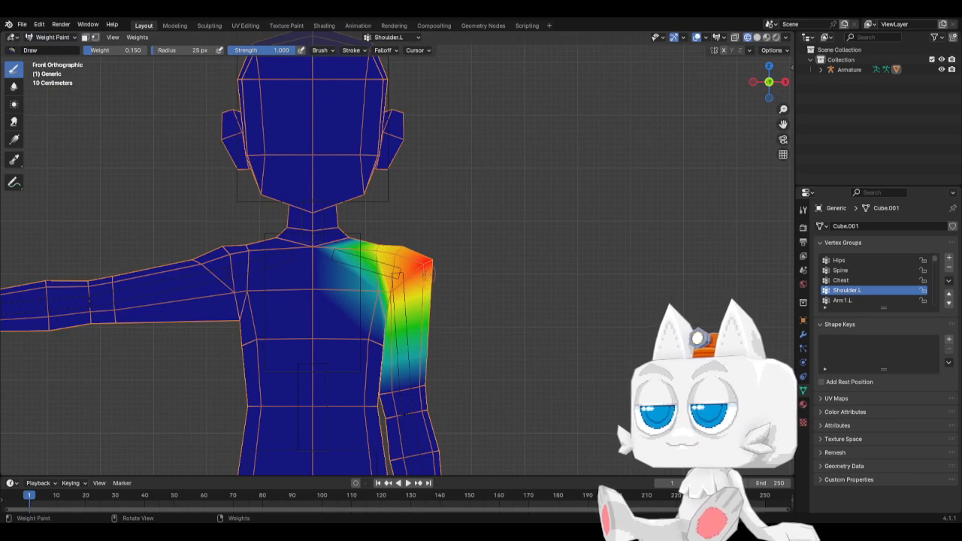
Step: Paint the Arm1.L weight at 0.25 on the outer corner of the left shoulder
{"action": "left_click", "coordinate": [843, 301]}
{"action": "left_click", "coordinate": [110, 52]}
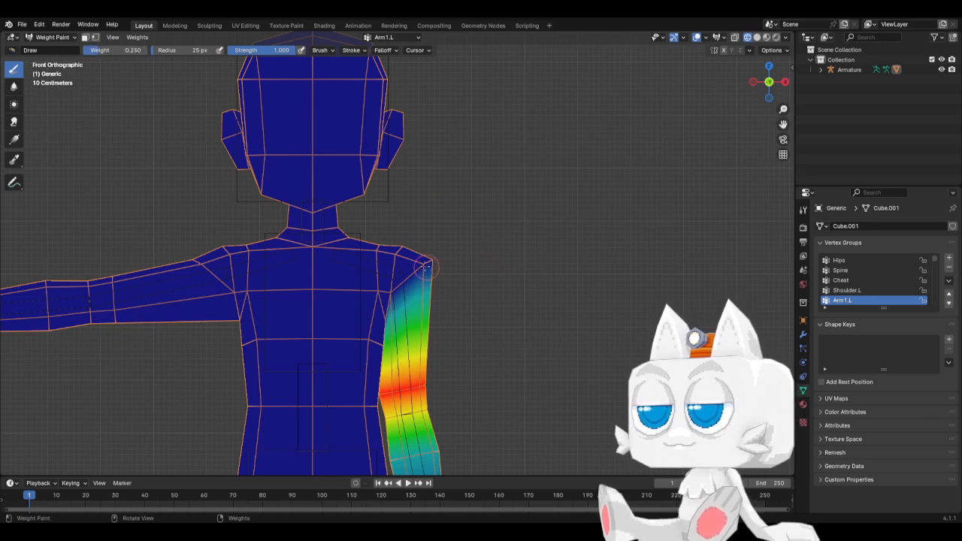
{"action": "left_click_drag", "start_coordinate": [427, 268], "coordinate": [429, 262]}
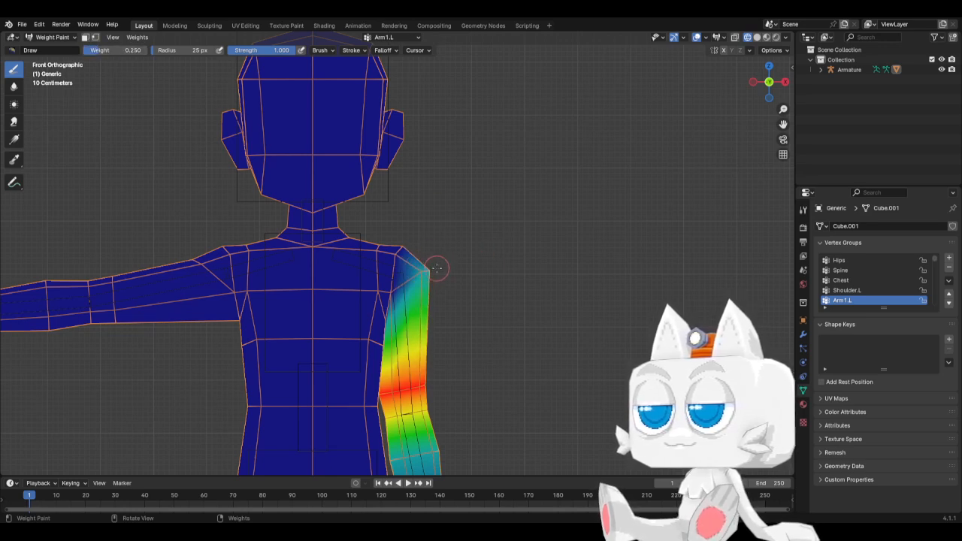
Step: Paint the Arm1.L weight at 0.25 on the back of the left shoulder's outer corner
{"action": "key", "text": "ctrl+KP_1"}
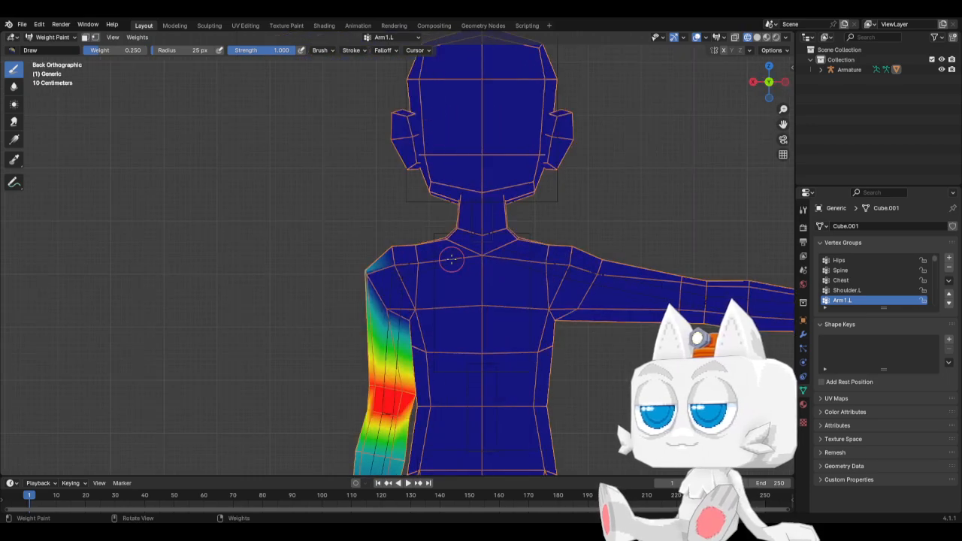
{"action": "mouse_move", "coordinate": [365, 273]}
{"action": "left_mouse_down"}
{"action": "mouse_move", "coordinate": [381, 310]}
{"action": "mouse_move", "coordinate": [363, 298]}
{"action": "left_mouse_up"}
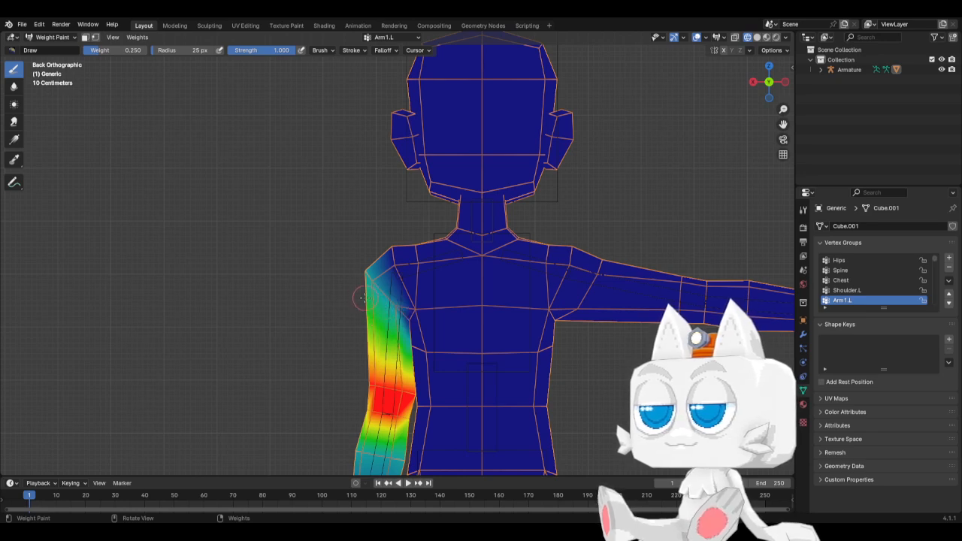
Step: Set the brush weight to 0.1 and paint Arm1.L on the front of the left shoulder from its top down to the armpit
{"action": "key", "text": "KP_1"}
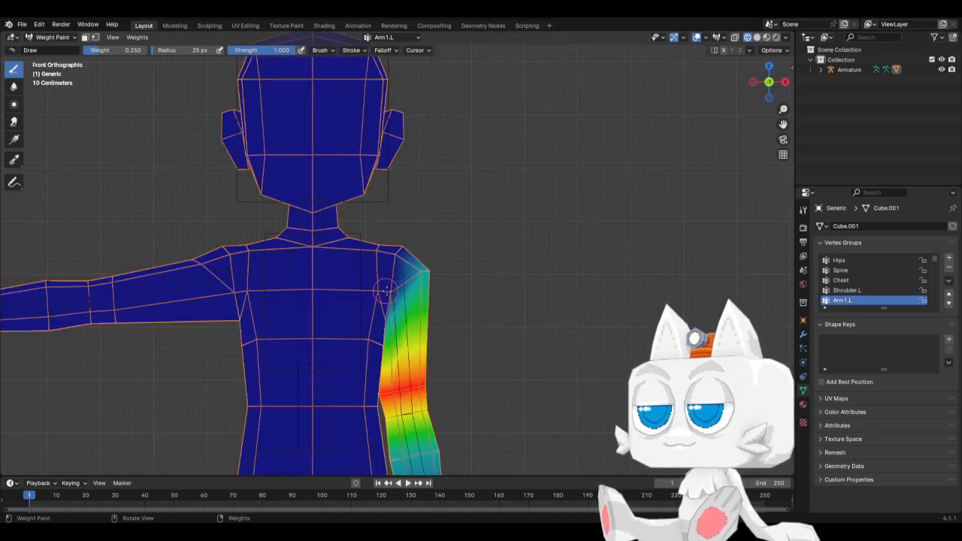
{"action": "left_click", "coordinate": [113, 51]}
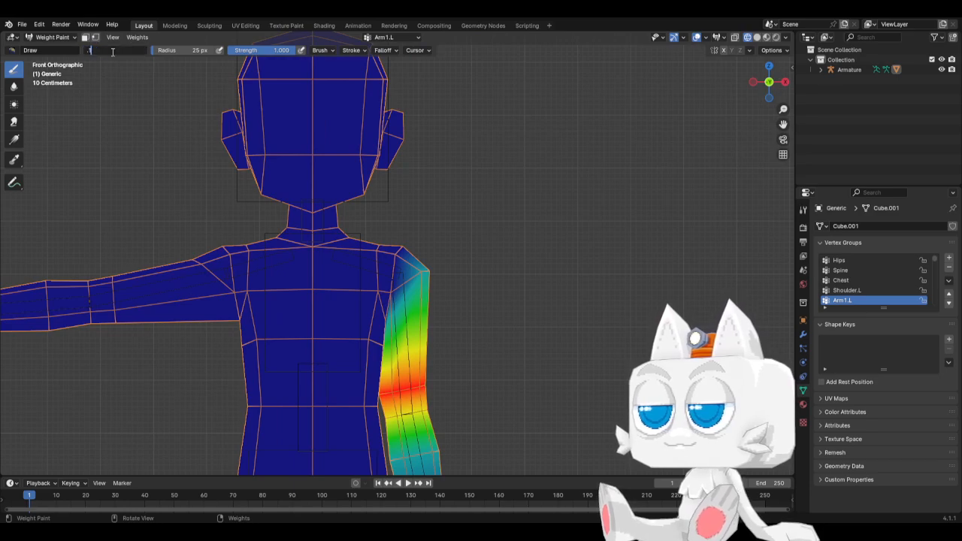
{"action": "type", "text": ".1"}
{"action": "key", "text": "Return"}
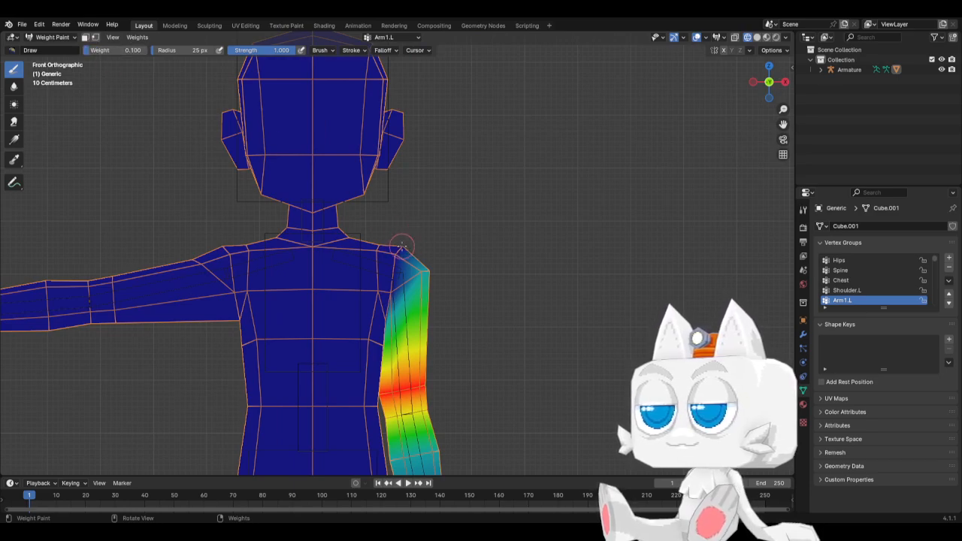
{"action": "left_click_drag", "start_coordinate": [401, 245], "coordinate": [392, 293]}
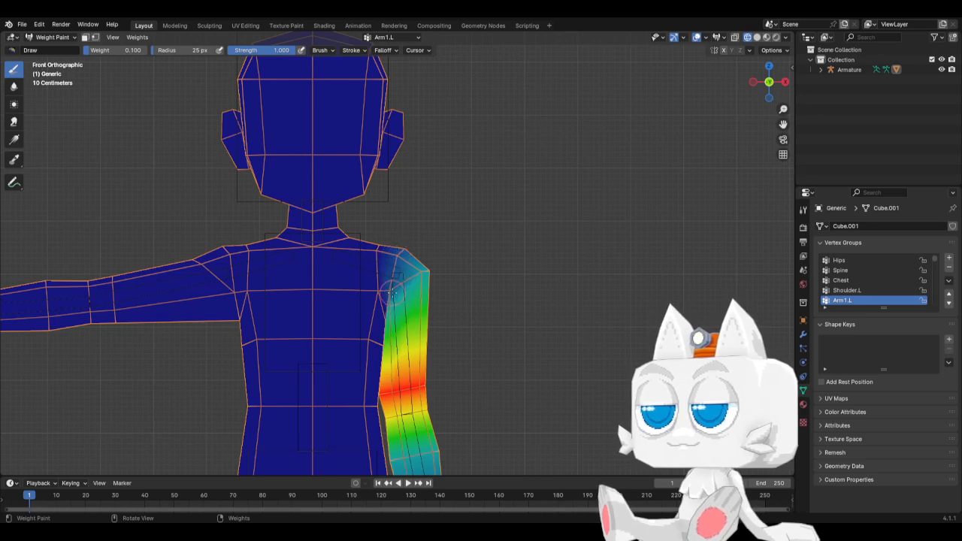
Step: Paint Arm1.L at 0.1 across the back of the left shoulder down to the armpit, and undo the extra stroke near the armpit
{"action": "key", "text": "ctrl+KP_1"}
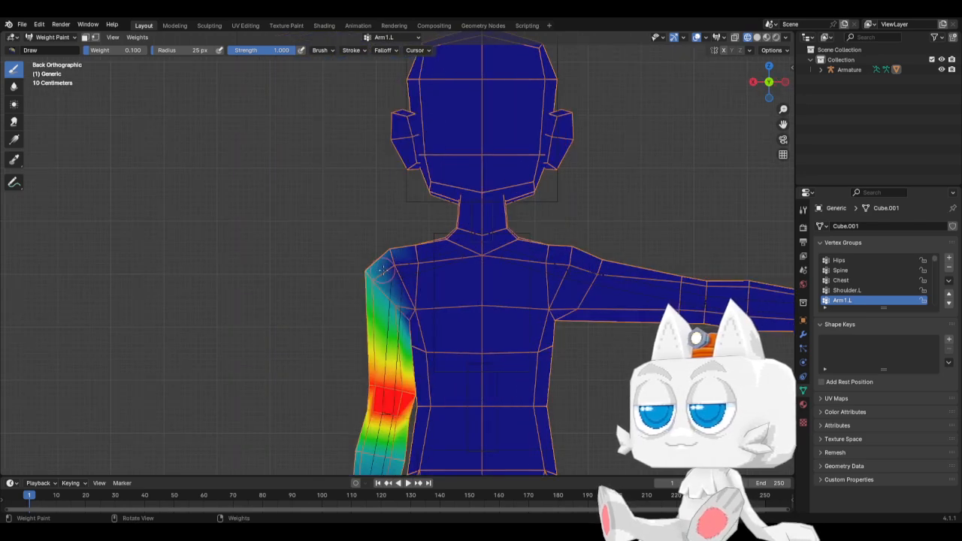
{"action": "left_click_drag", "start_coordinate": [390, 268], "coordinate": [403, 320]}
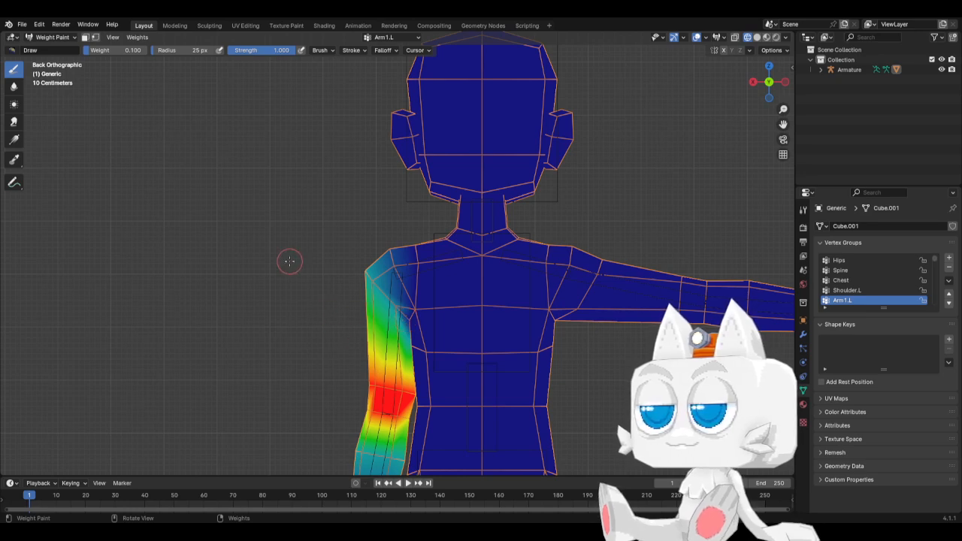
{"action": "mouse_move", "coordinate": [409, 309]}
{"action": "left_mouse_down"}
{"action": "mouse_move", "coordinate": [451, 307]}
{"action": "mouse_move", "coordinate": [409, 307]}
{"action": "left_mouse_up"}
{"action": "key", "text": "ctrl+z"}
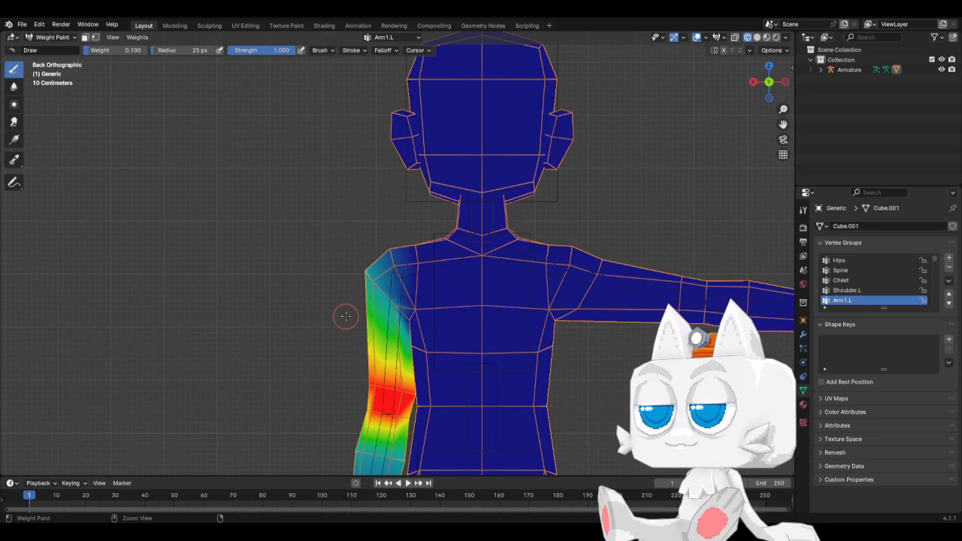
Step: Exit Weight Paint mode, show the model in solid shading, and put the armature in Pose Mode in the front view
{"action": "scroll", "coordinate": [346, 316], "scroll_direction": "down", "scroll_amount": 1}
{"action": "key", "text": "KP_1"}
{"action": "scroll", "coordinate": [505, 281], "scroll_direction": "down", "scroll_amount": 4}
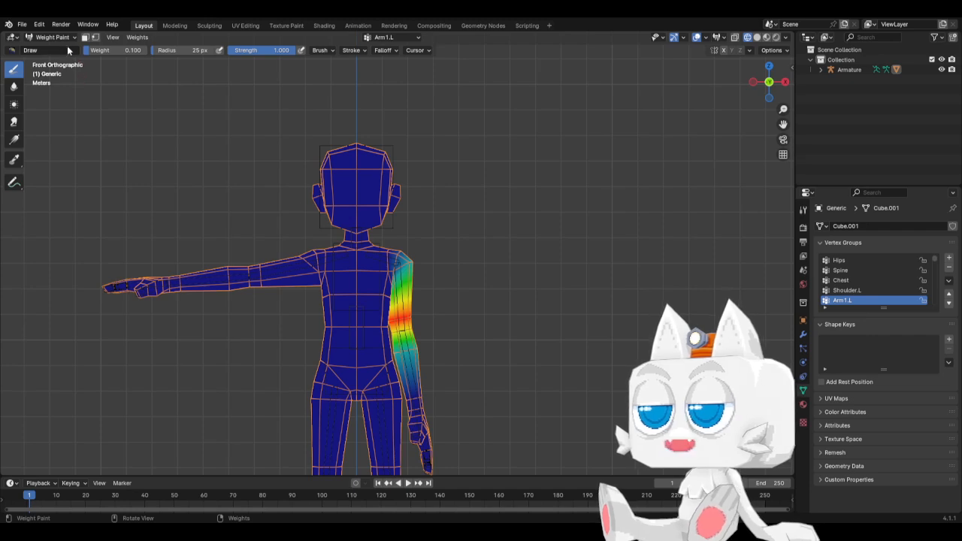
{"action": "left_click", "coordinate": [52, 37]}
{"action": "left_click", "coordinate": [47, 48]}
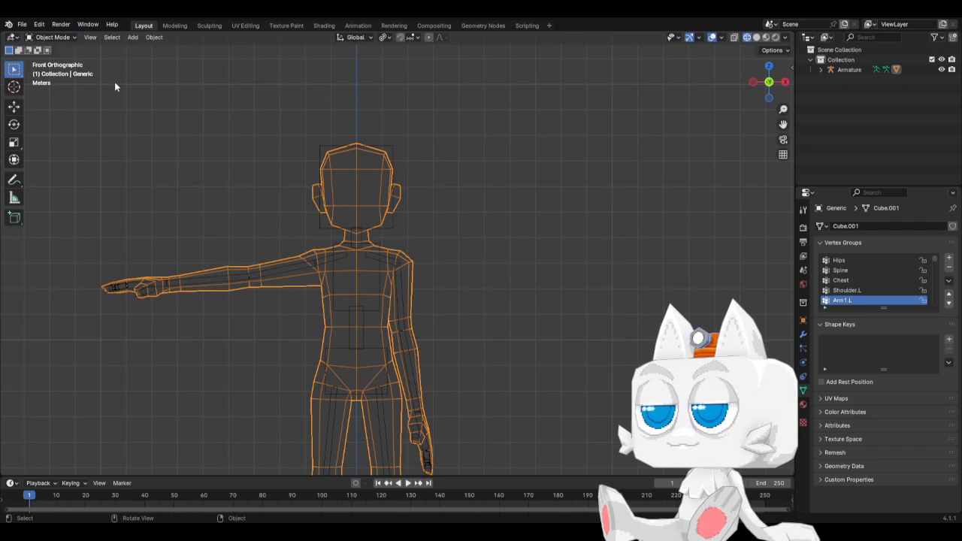
{"action": "key", "text": "z"}
{"action": "left_click", "coordinate": [320, 179]}
{"action": "left_click", "coordinate": [310, 273]}
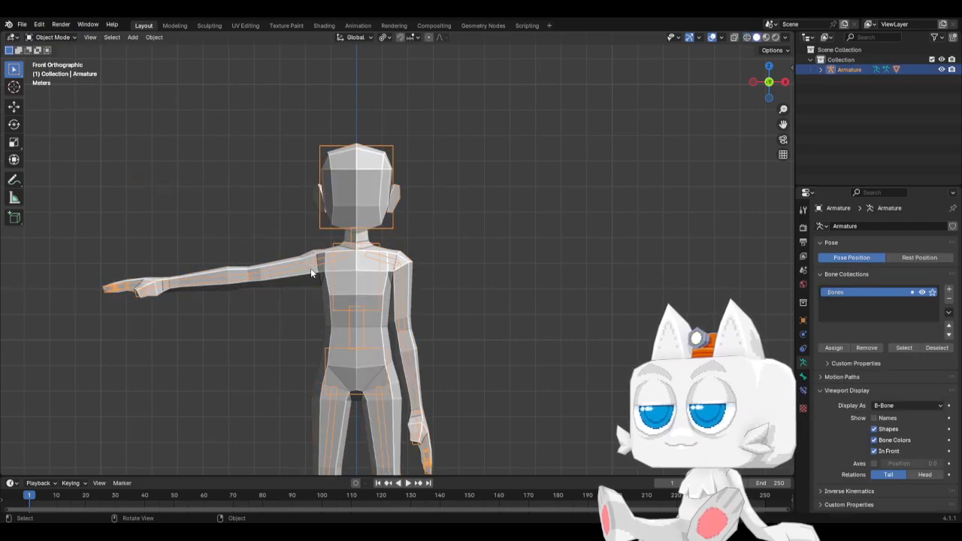
{"action": "left_click", "coordinate": [51, 37]}
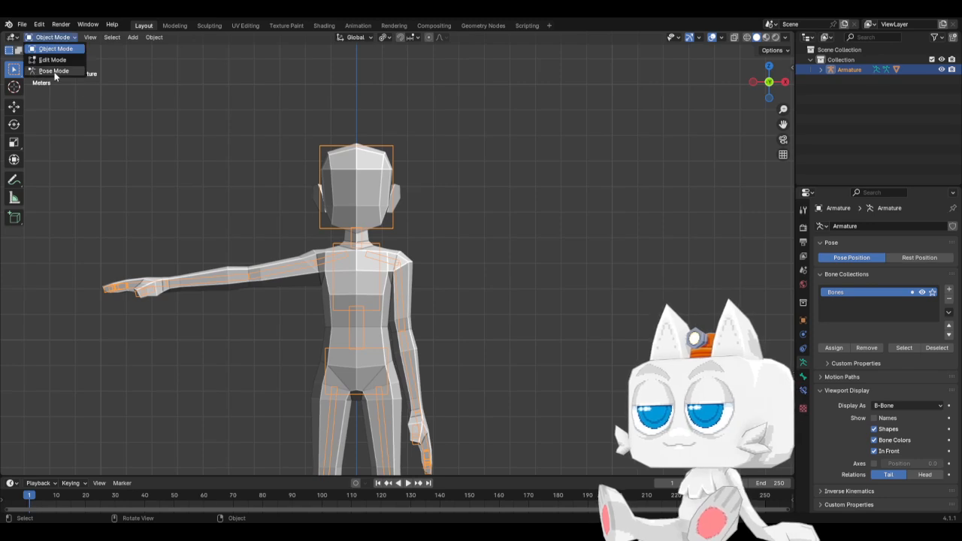
{"action": "left_click", "coordinate": [54, 71]}
Step: Test the left shoulder deformation by rotating Shoulder.L downward and then rotating Arm1.L by -9.5° in the front view
{"action": "left_click", "coordinate": [387, 268]}
{"action": "key", "text": "r"}
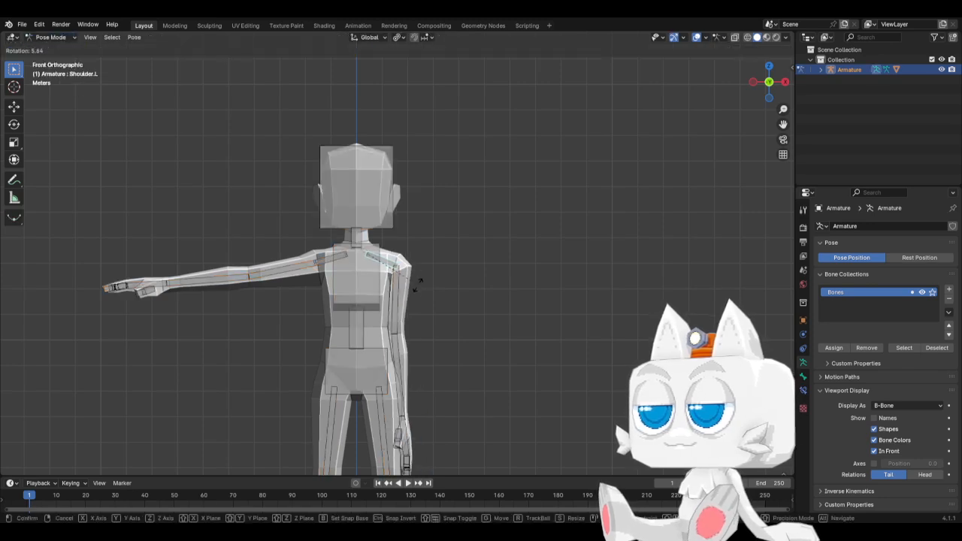
{"action": "left_click", "coordinate": [406, 291]}
{"action": "left_click", "coordinate": [400, 294]}
{"action": "key", "text": "r"}
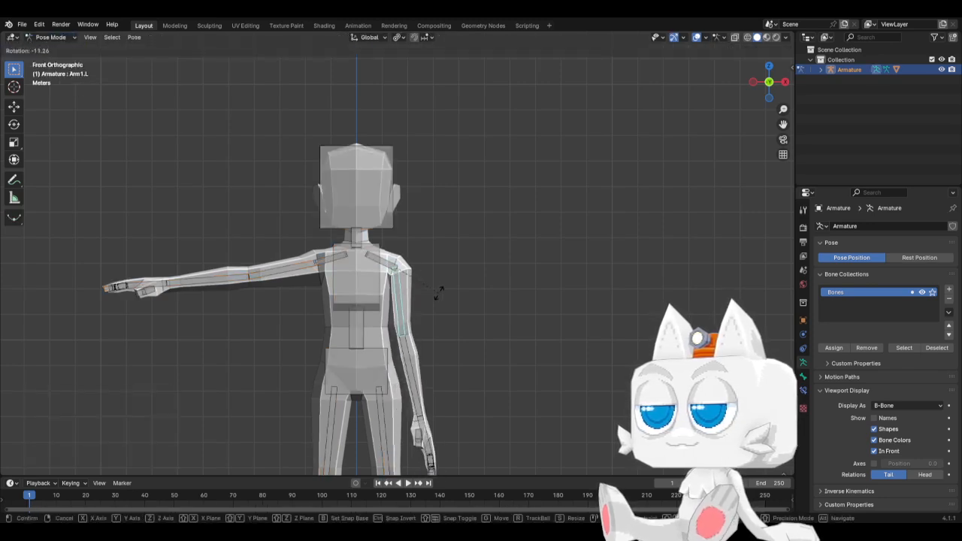
{"action": "left_click", "coordinate": [442, 346]}
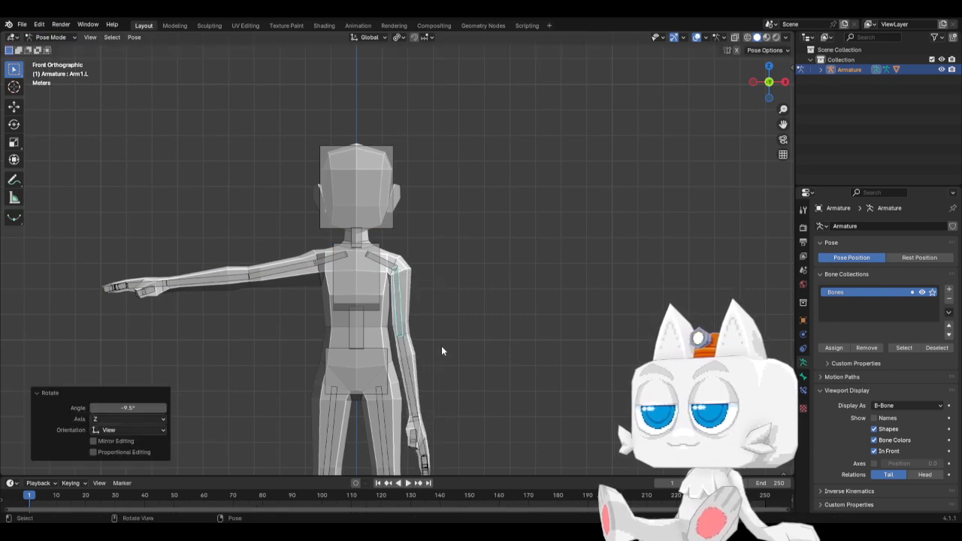
{"action": "scroll", "coordinate": [446, 365], "scroll_direction": "down", "scroll_amount": 3}
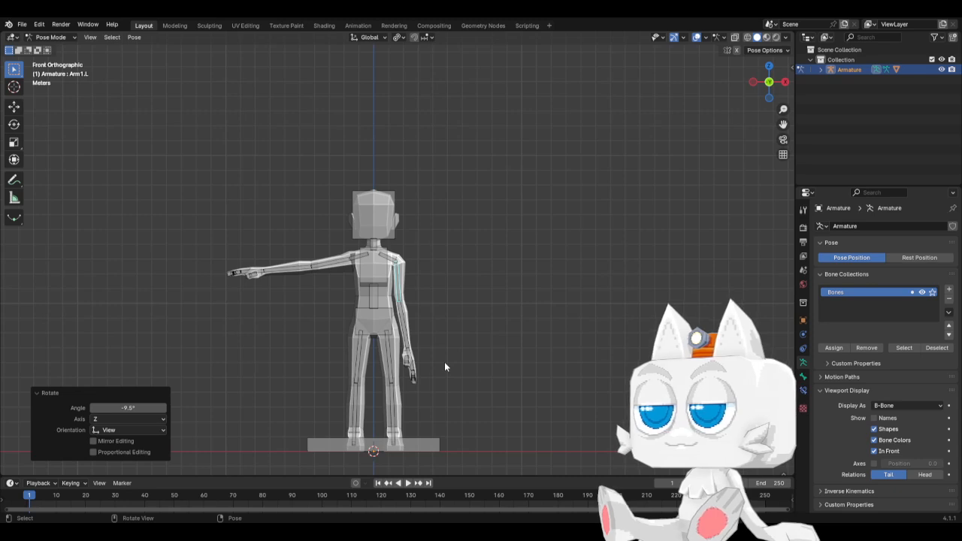
{"action": "scroll", "coordinate": [444, 367], "scroll_direction": "up", "scroll_amount": 2}
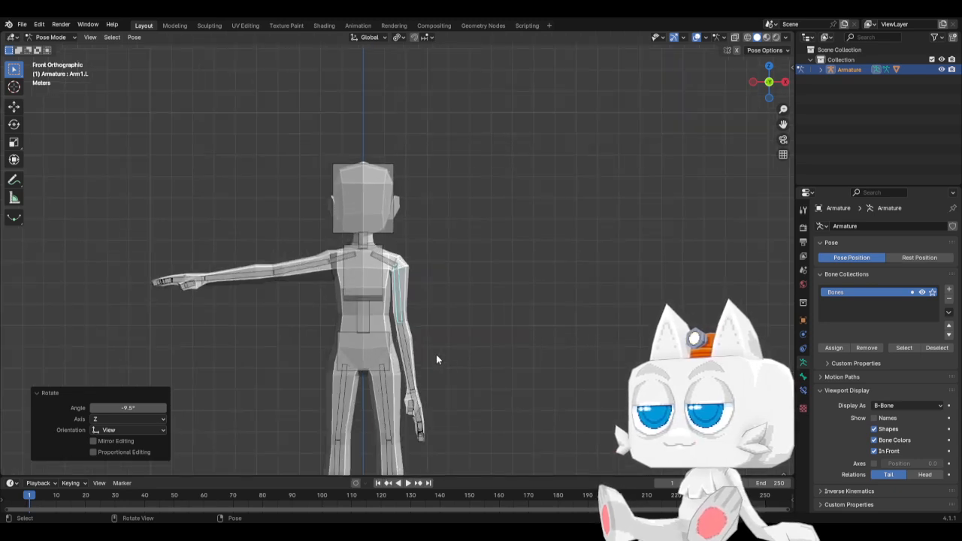
Step: Clear the rotation of all bones and select the left forearm bone Arm2.L
{"action": "key", "text": "a"}
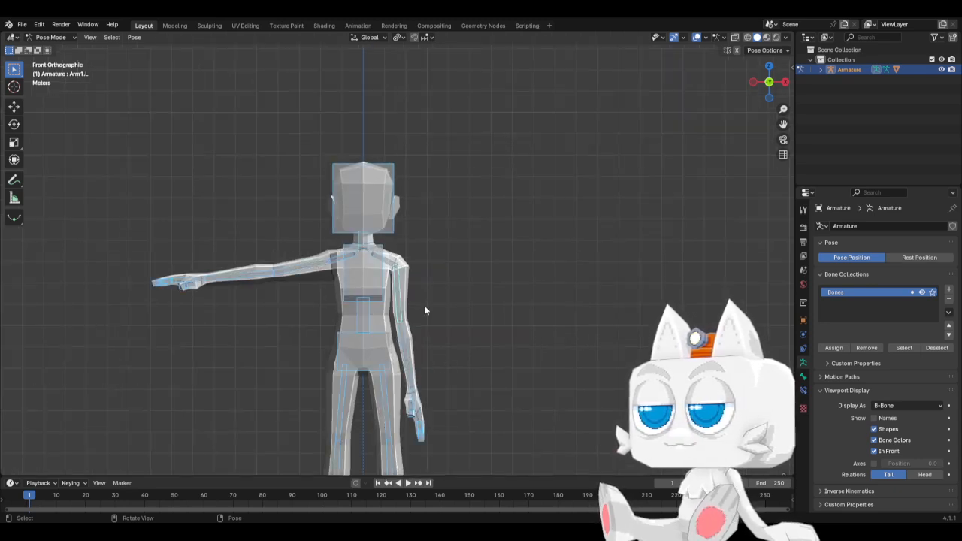
{"action": "key", "text": "alt+r"}
{"action": "left_click", "coordinate": [471, 288]}
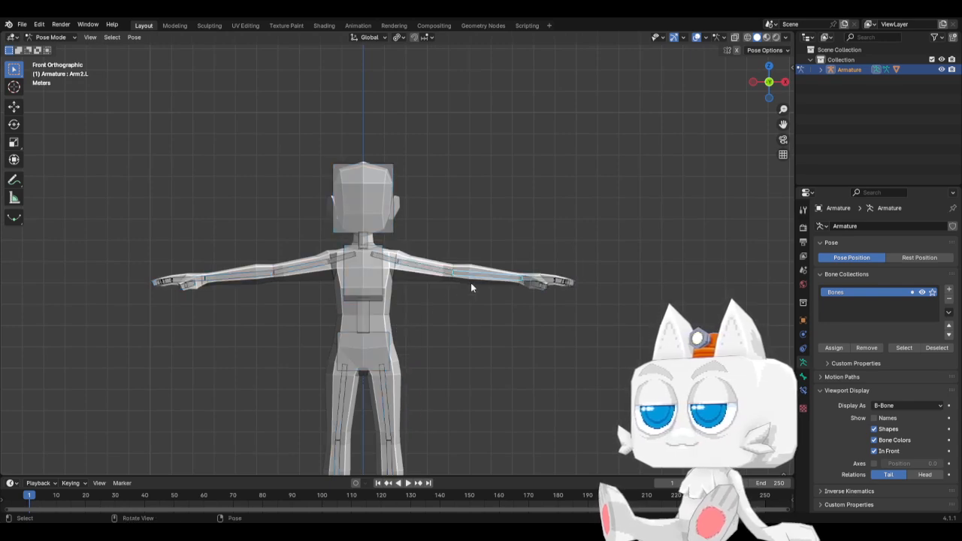
Step: In the armature's Edit Mode, move the left hand and finger bones -0.3 m along X to shorten the forearm
{"action": "key", "text": "Tab"}
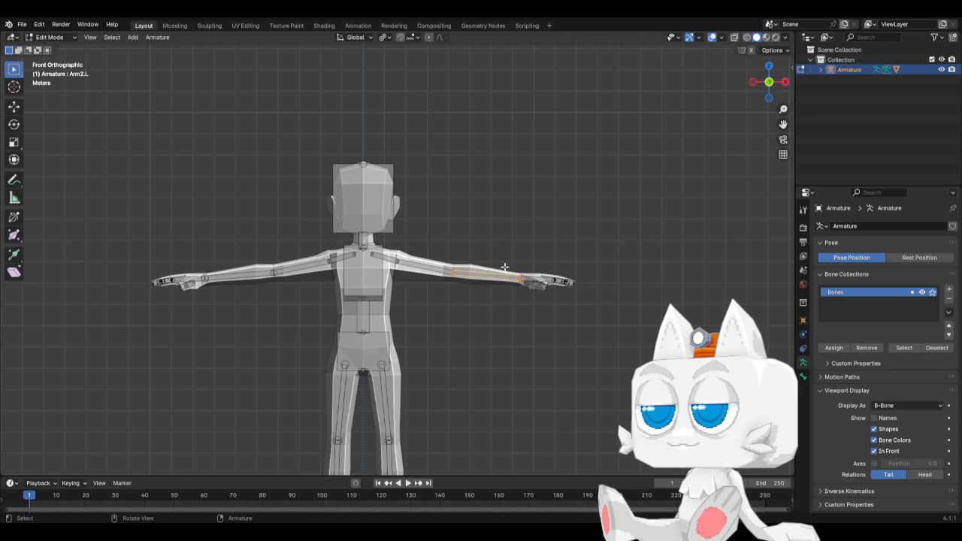
{"action": "left_click", "coordinate": [552, 281]}
{"action": "key", "text": "g"}
{"action": "key", "text": "x"}
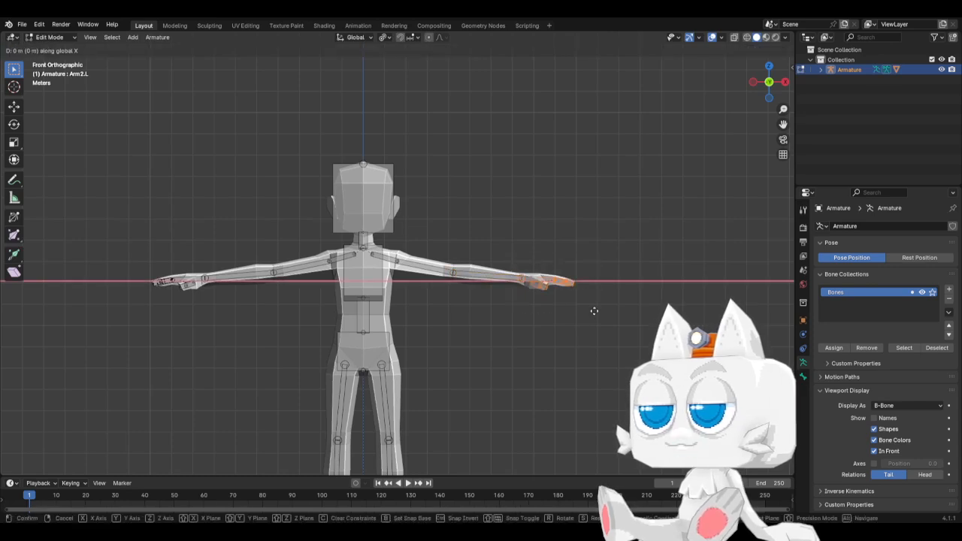
{"action": "right_click", "coordinate": [585, 311]}
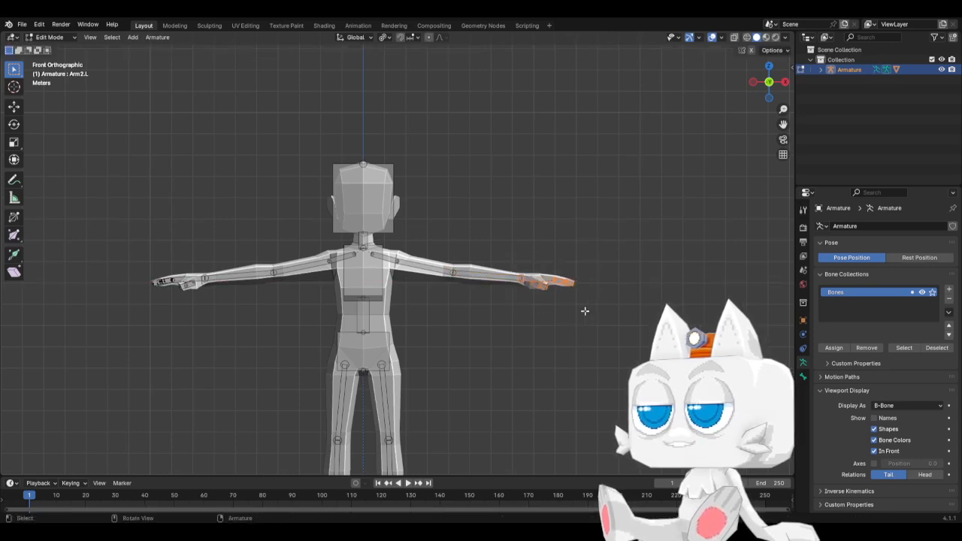
{"action": "scroll", "coordinate": [585, 311], "scroll_direction": "up", "scroll_amount": 2}
{"action": "key", "text": "g"}
{"action": "key", "text": "x"}
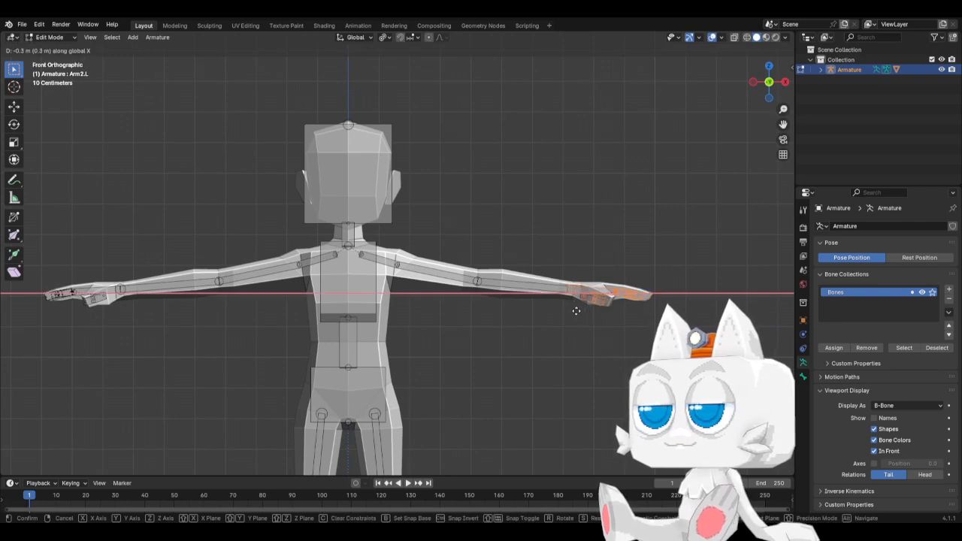
{"action": "left_click", "coordinate": [576, 310]}
Step: Move the right hand and finger bones 0.3 m along X to match the left side
{"action": "left_click_drag", "start_coordinate": [35, 268], "coordinate": [94, 314]}
{"action": "type", "text": "gx0.3"}
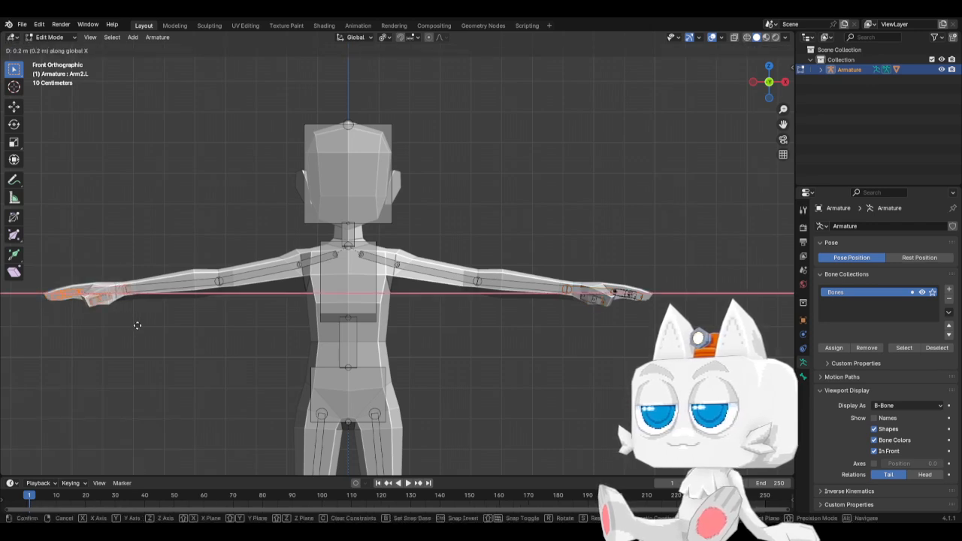
{"action": "key", "text": "Return"}
Step: Leave armature editing, select the body mesh, and open it in Edit Mode
{"action": "key", "text": "ctrl+Tab"}
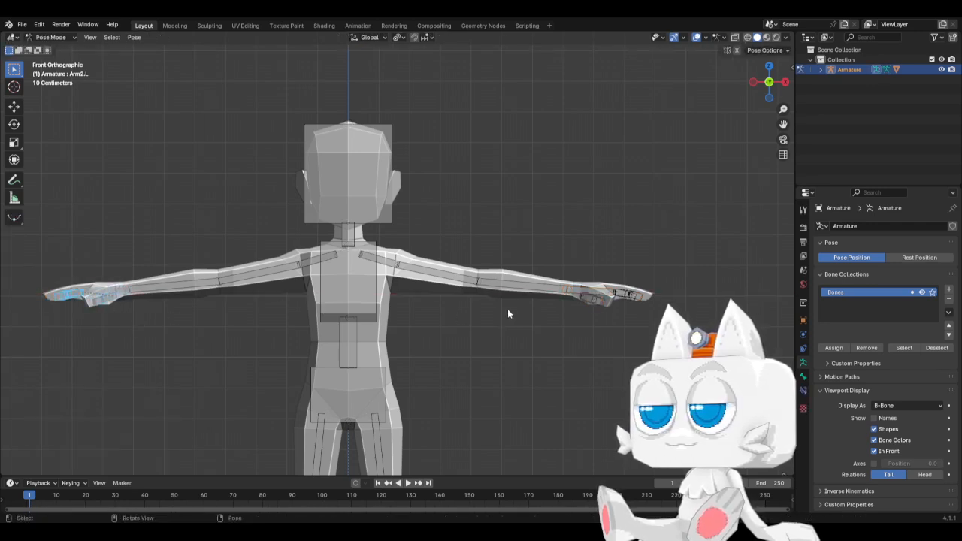
{"action": "left_click", "coordinate": [513, 293]}
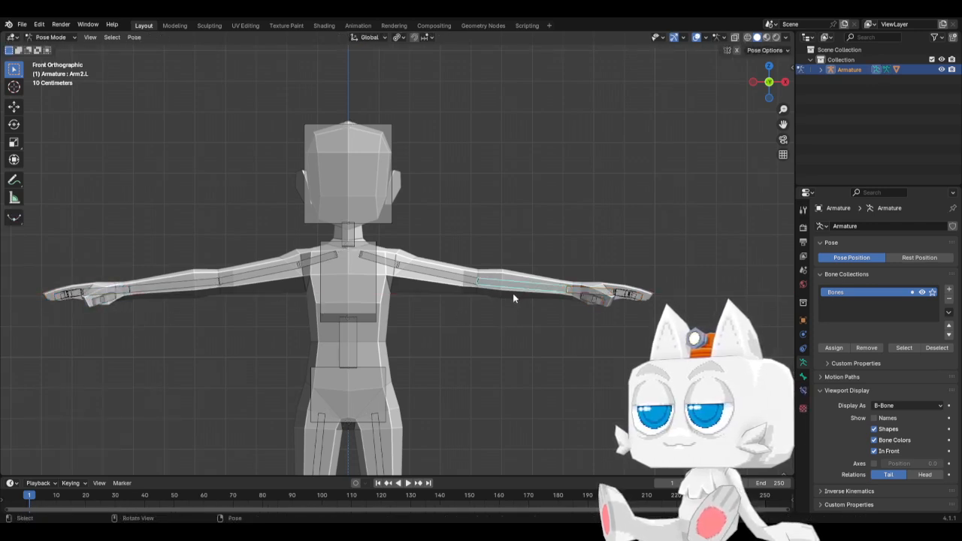
{"action": "left_click", "coordinate": [49, 36]}
{"action": "left_click", "coordinate": [52, 51]}
{"action": "left_click", "coordinate": [399, 292]}
{"action": "key", "text": "Tab"}
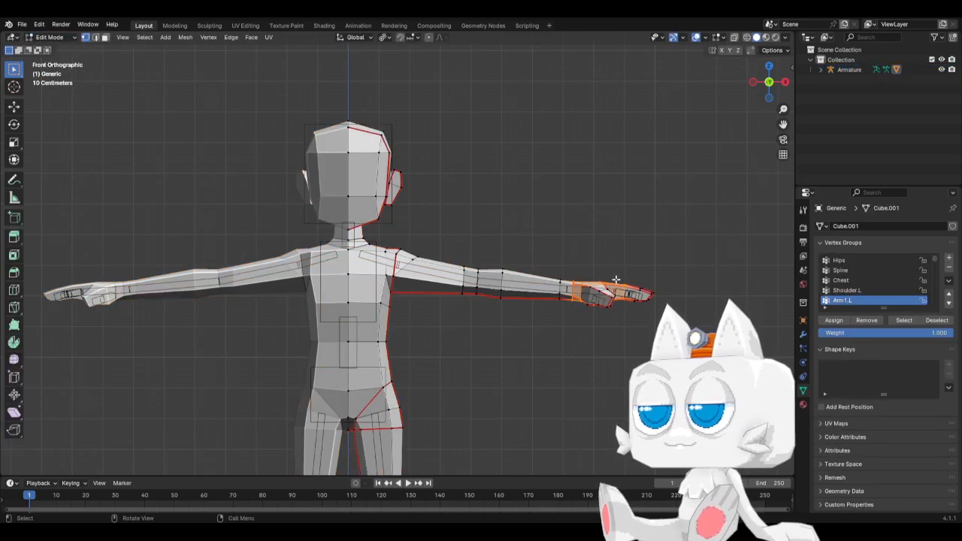
{"action": "left_click_drag", "start_coordinate": [571, 263], "coordinate": [623, 329]}
{"action": "key", "text": "c"}
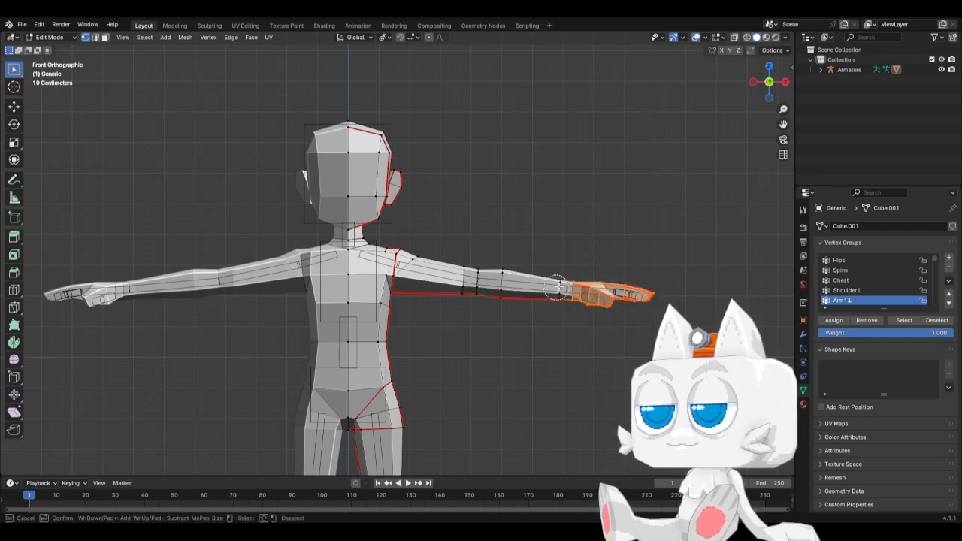
{"action": "key", "text": "Escape"}
{"action": "key", "text": "b"}
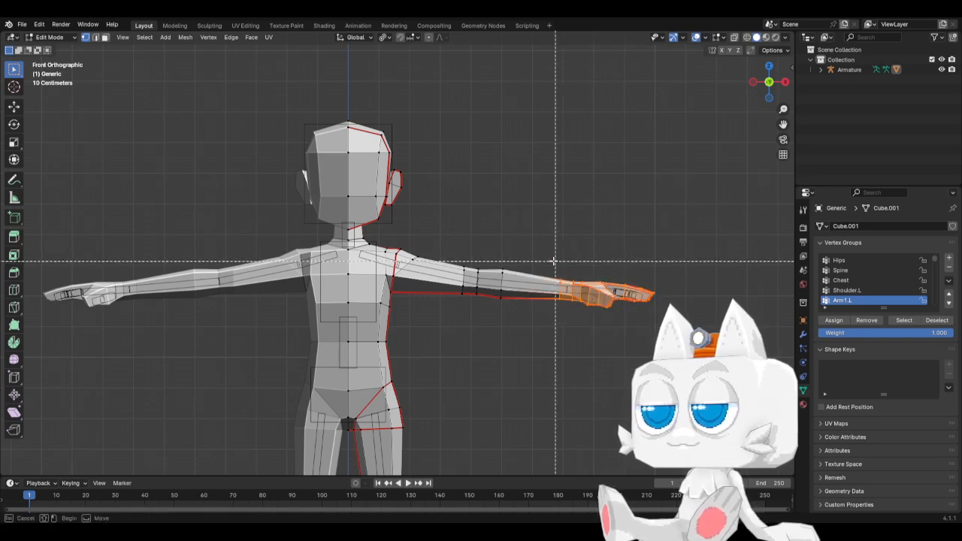
{"action": "left_click_drag", "start_coordinate": [546, 261], "coordinate": [677, 351]}
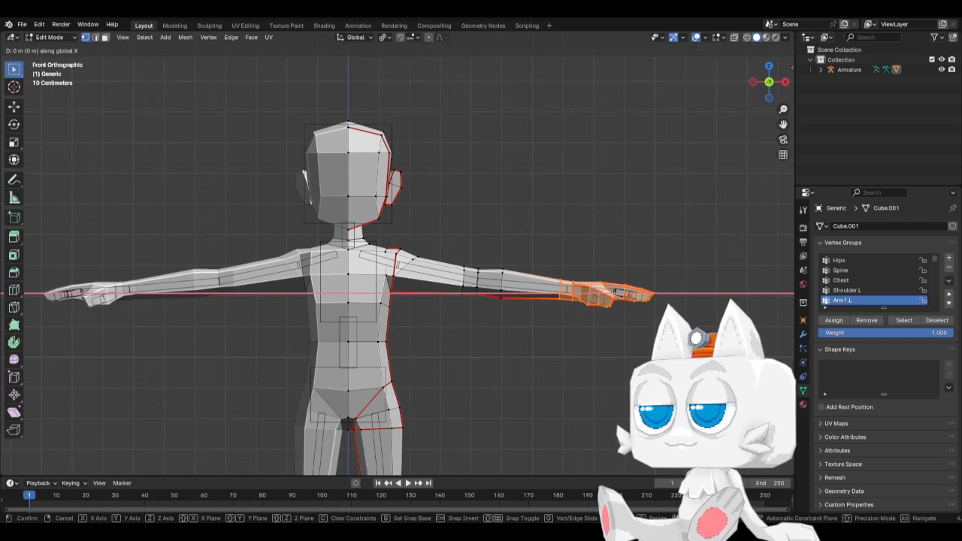
{"action": "right_click", "coordinate": [660, 303]}
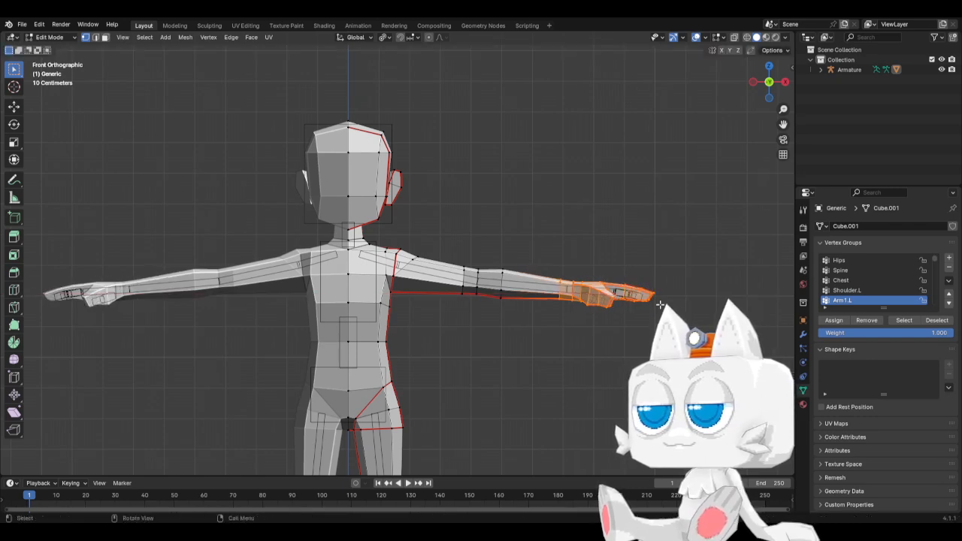
Step: Select all left hand and wrist vertices with X-ray on, and move them -0.3 m along X to match the shortened forearm bones
{"action": "key", "text": "alt+z"}
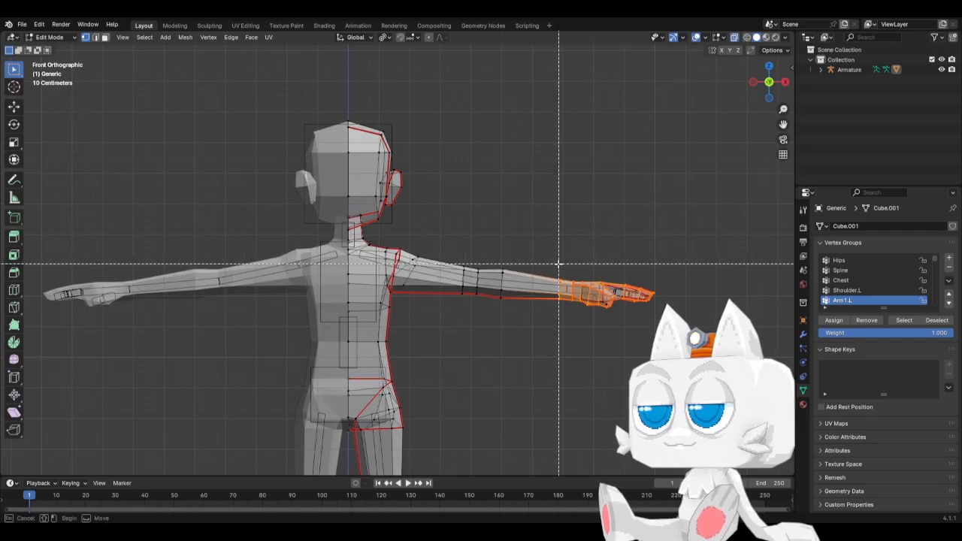
{"action": "left_click_drag", "start_coordinate": [549, 266], "coordinate": [677, 354]}
{"action": "key", "text": "g"}
{"action": "key", "text": "x"}
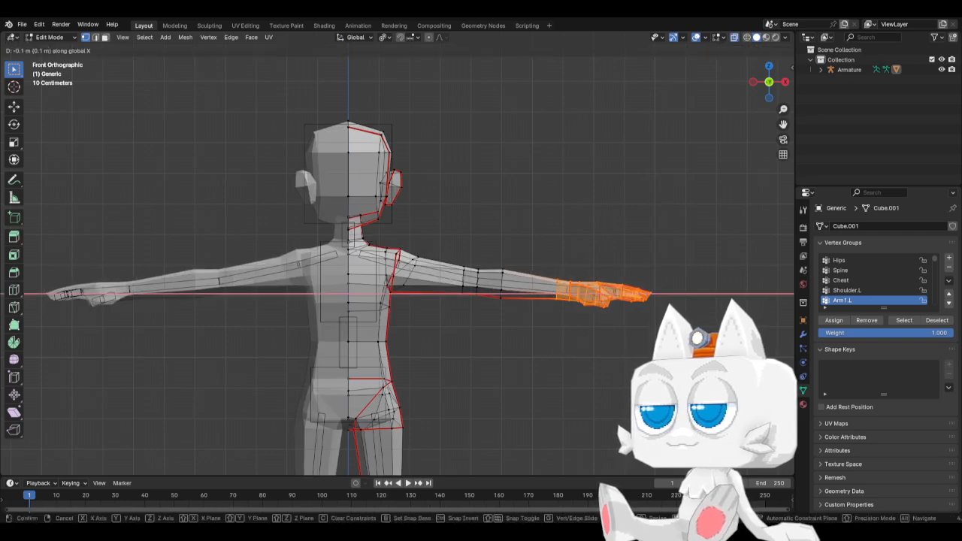
{"action": "left_click", "coordinate": [428, 327], "text": "ctrl"}
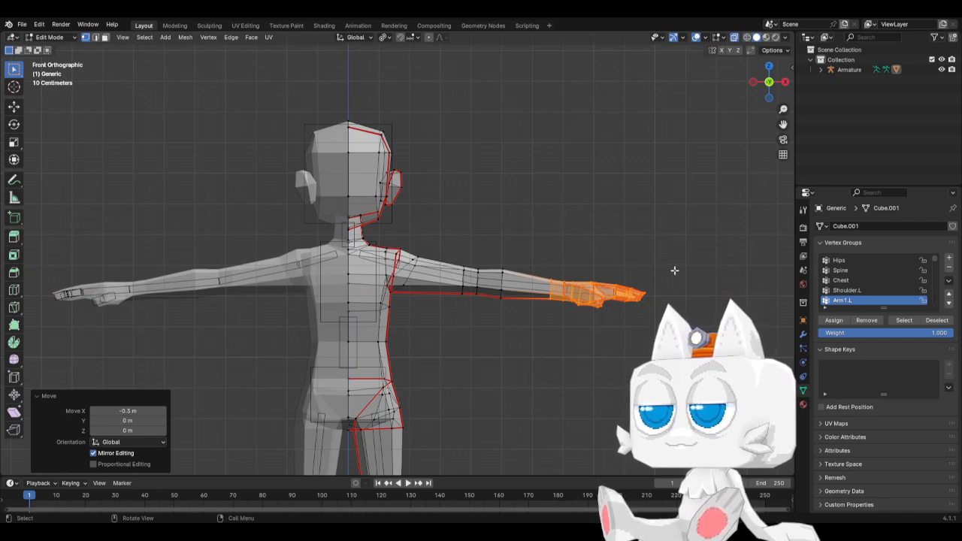
Step: Leave the body mesh's Edit Mode and save the file
{"action": "key", "text": "r"}
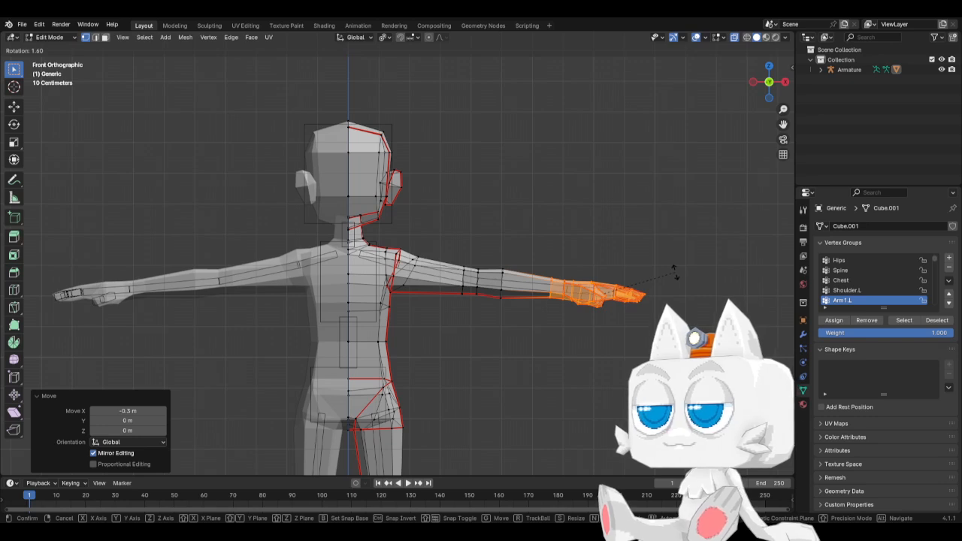
{"action": "key", "text": "Escape"}
{"action": "key", "text": "Tab"}
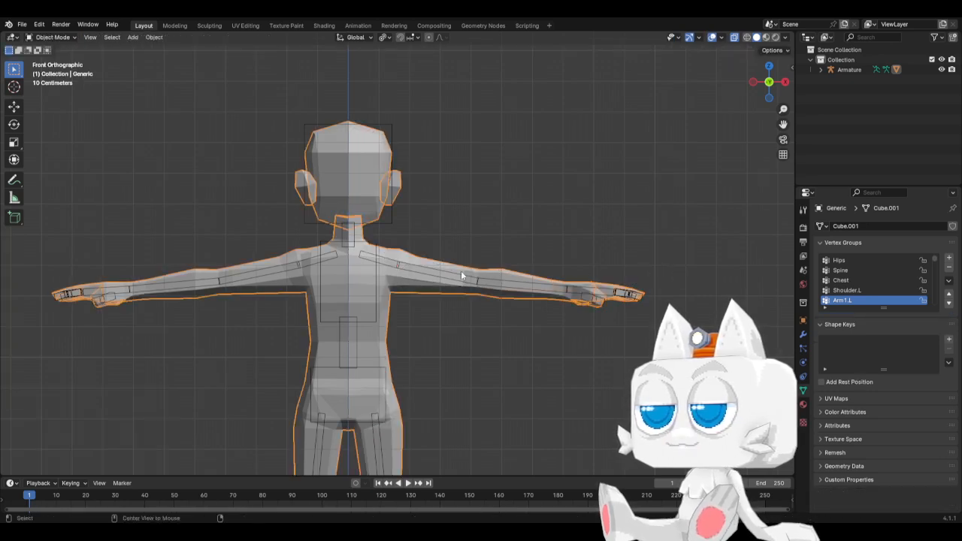
{"action": "key", "text": "ctrl+s"}
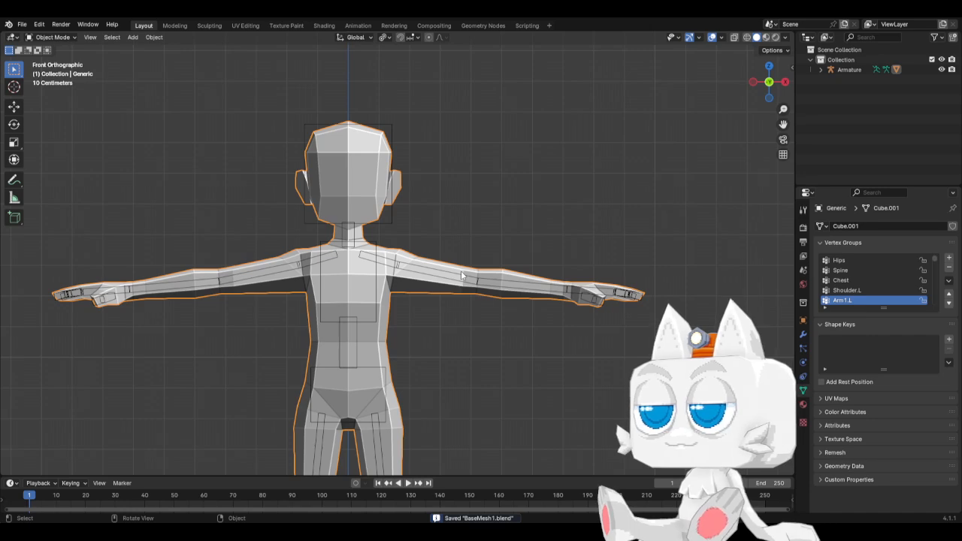
Step: Deselect the body mesh and save the file again with the shortened arms
{"action": "scroll", "coordinate": [483, 311], "scroll_direction": "down", "scroll_amount": 2}
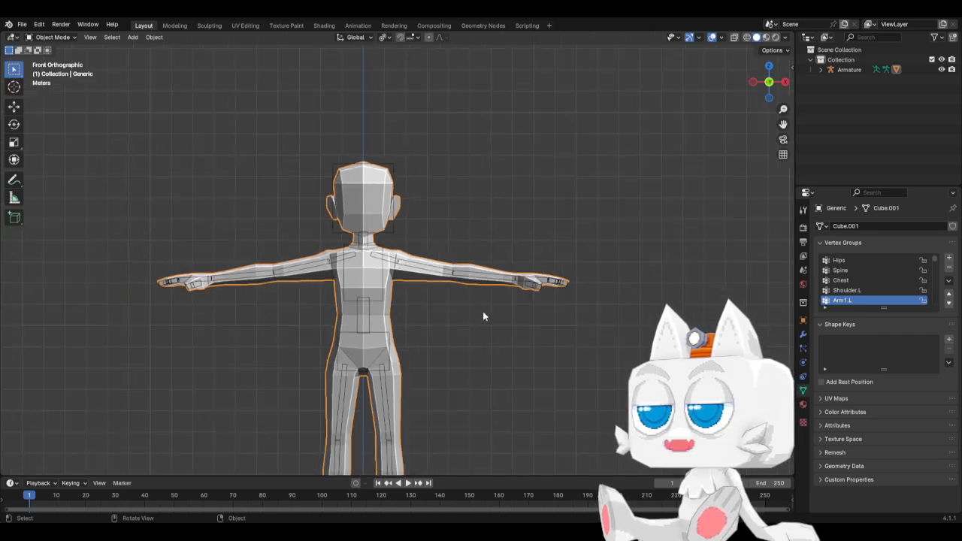
{"action": "middle_click_drag", "start_coordinate": [483, 311], "coordinate": [445, 253], "text": "shift"}
{"action": "scroll", "coordinate": [482, 252], "scroll_direction": "down", "scroll_amount": 2}
{"action": "scroll", "coordinate": [501, 274], "scroll_direction": "up", "scroll_amount": 2}
{"action": "left_click", "coordinate": [514, 274]}
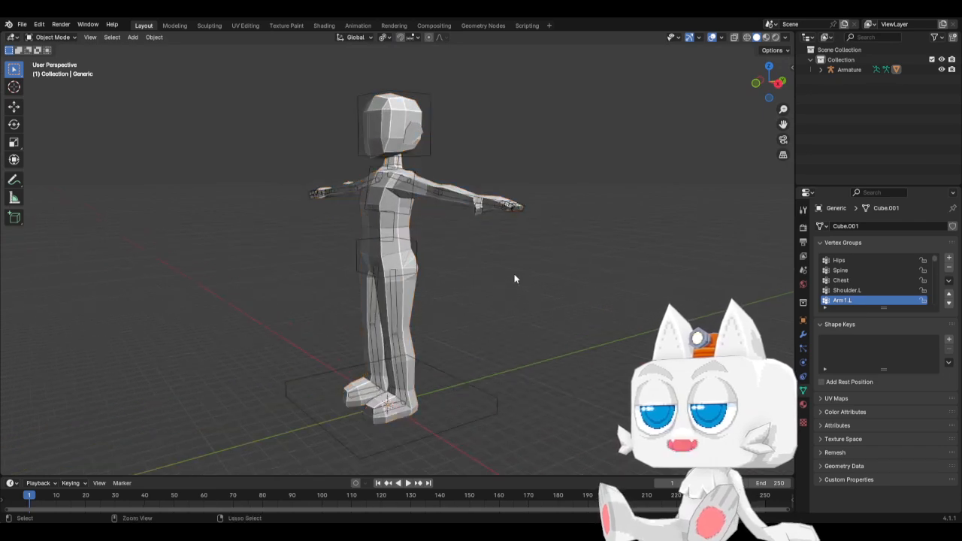
{"action": "key", "text": "ctrl+s"}
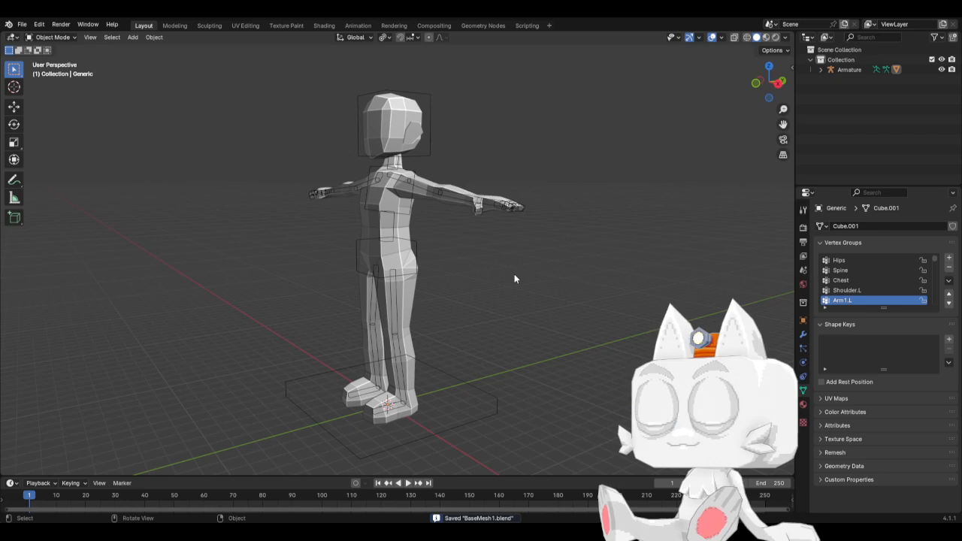
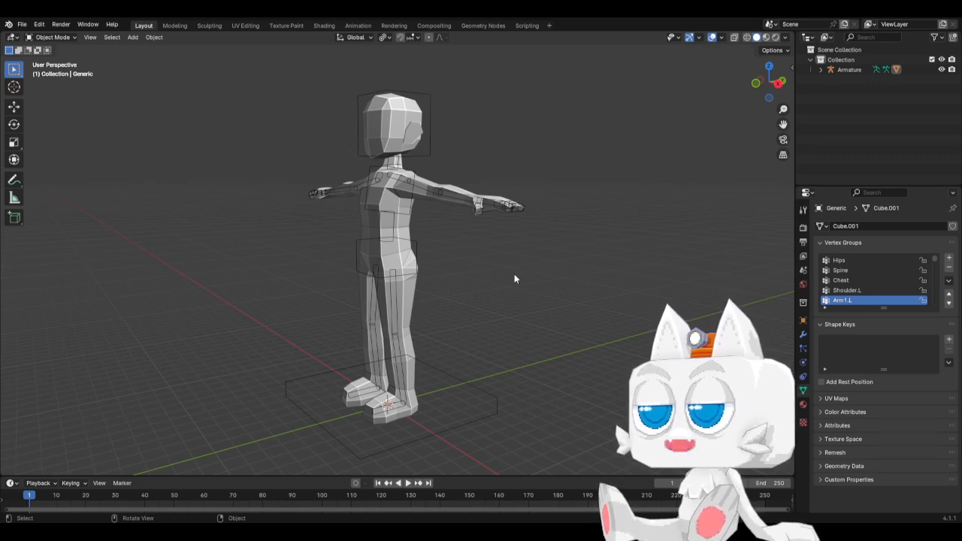
Step: Select the character's armature in the right side view and switch it to Pose Mode
{"action": "key", "text": "KP_1"}
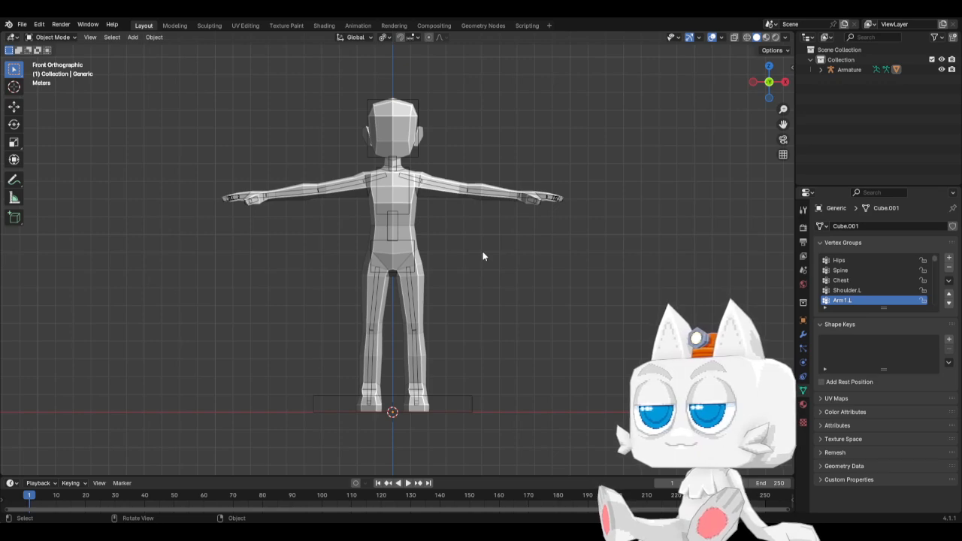
{"action": "middle_click_drag", "start_coordinate": [460, 249], "coordinate": [453, 290], "text": "shift"}
{"action": "key", "text": "KP_3"}
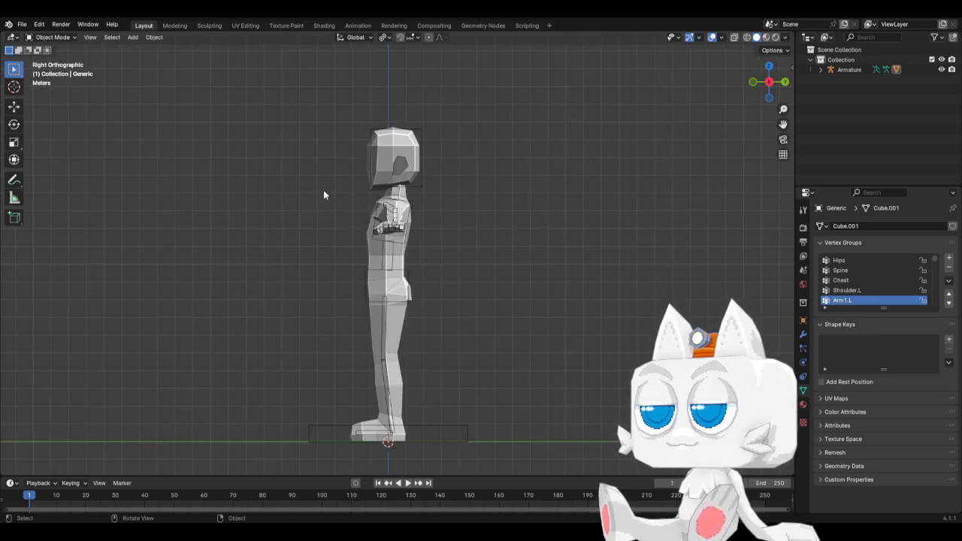
{"action": "left_click", "coordinate": [370, 161]}
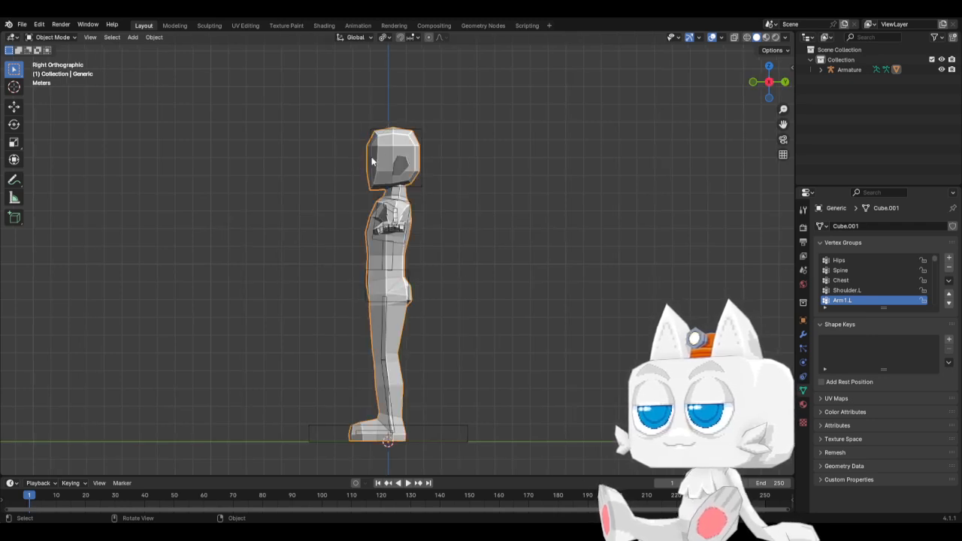
{"action": "left_click", "coordinate": [419, 131]}
{"action": "left_click", "coordinate": [50, 37]}
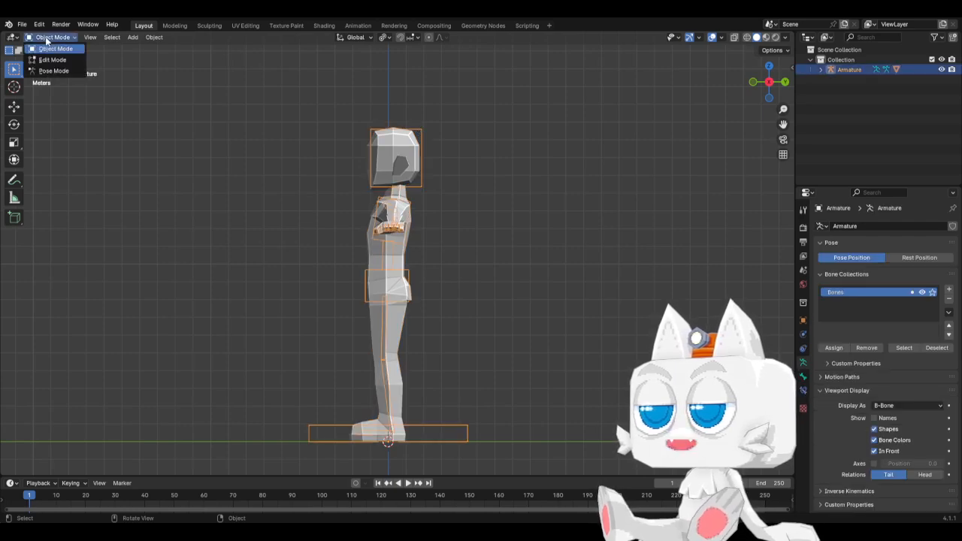
{"action": "left_click", "coordinate": [50, 70]}
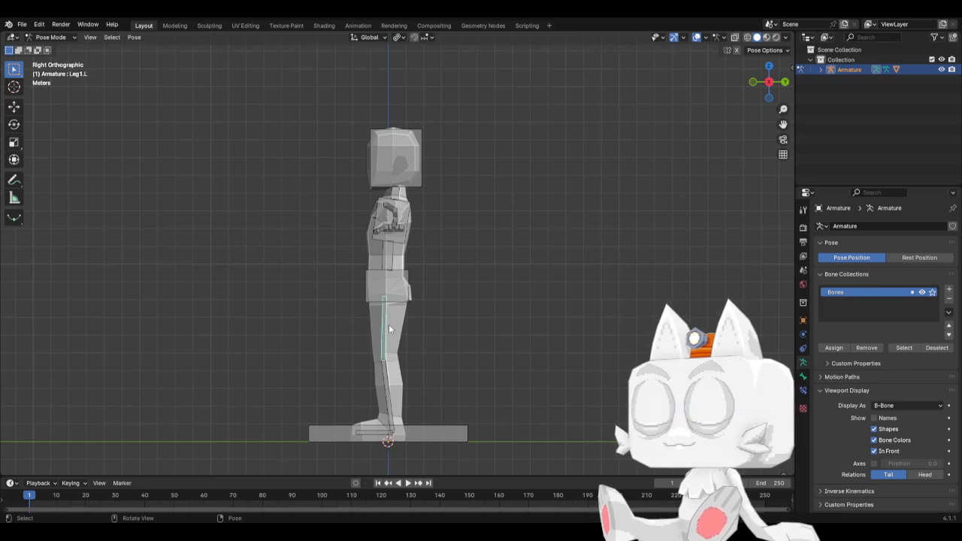
Step: Raise the left upper leg bone (Leg1.L) forward to about horizontal, finishing with a -14.5° rotation around global X
{"action": "key", "text": "r"}
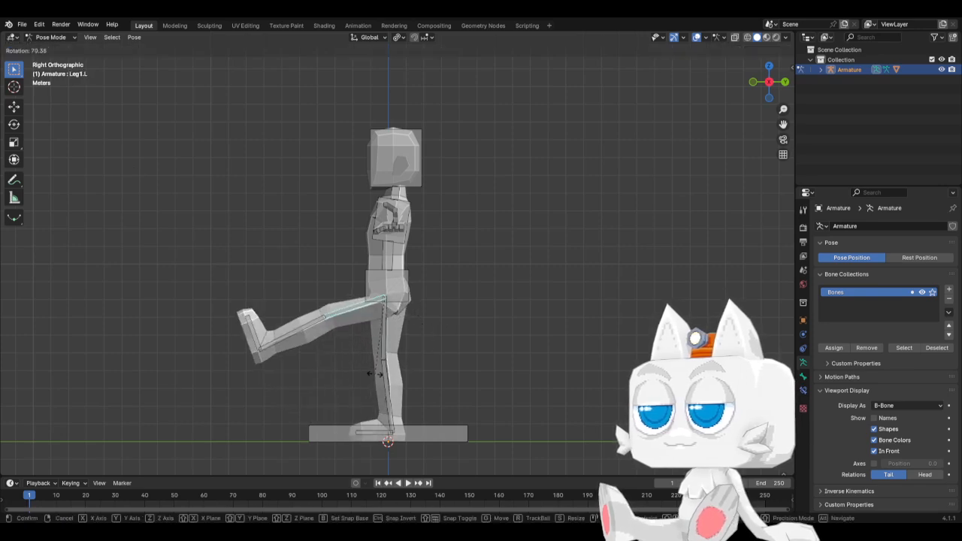
{"action": "left_click", "coordinate": [420, 345]}
{"action": "middle_click_drag", "start_coordinate": [420, 346], "coordinate": [351, 394]}
{"action": "scroll", "coordinate": [368, 350], "scroll_direction": "up", "scroll_amount": 4}
{"action": "key", "text": "r"}
{"action": "key", "text": "x"}
{"action": "left_click", "coordinate": [406, 359]}
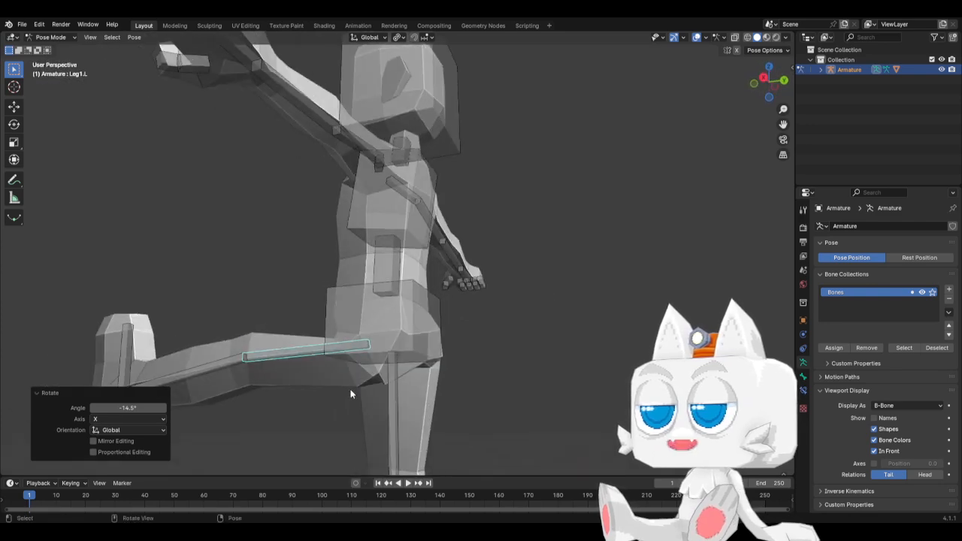
Step: Leave Pose Mode with the leg raised, select the body mesh, and switch it to Weight Paint mode
{"action": "left_click", "coordinate": [348, 386]}
{"action": "left_click", "coordinate": [50, 37]}
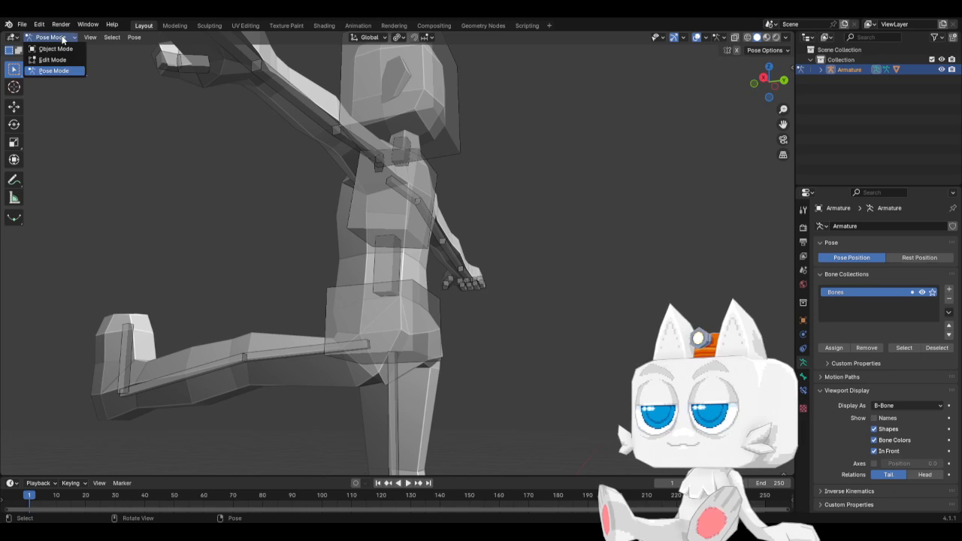
{"action": "left_click", "coordinate": [47, 46]}
{"action": "left_click", "coordinate": [312, 350]}
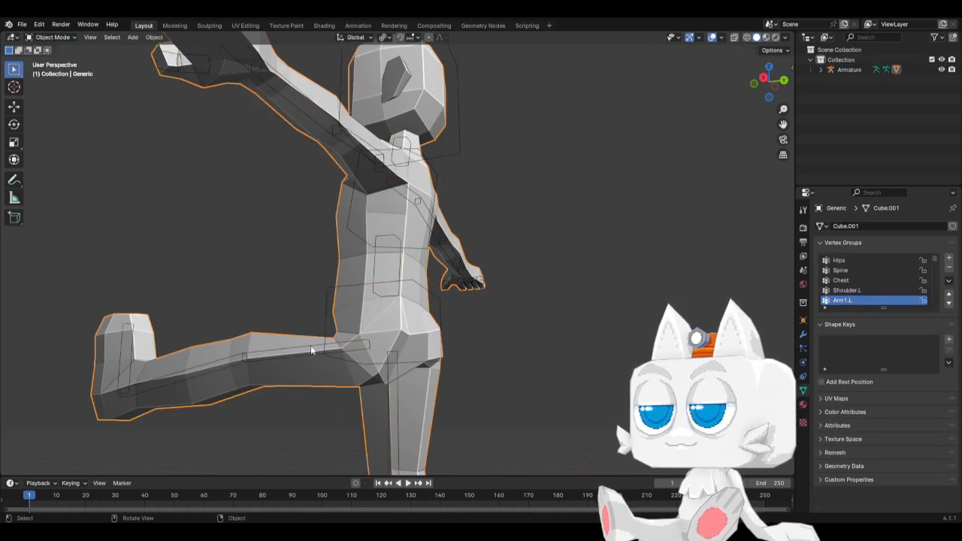
{"action": "left_click", "coordinate": [54, 37]}
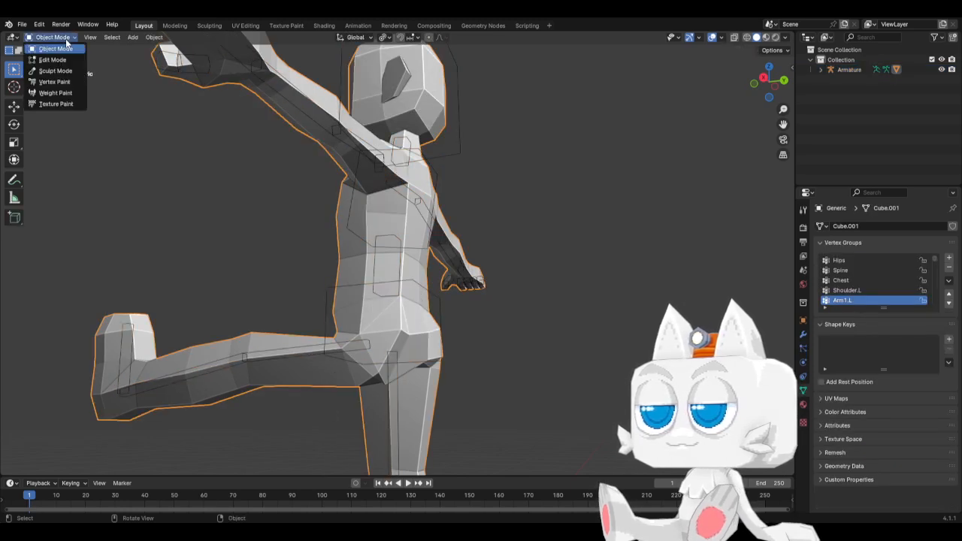
{"action": "left_click", "coordinate": [54, 93]}
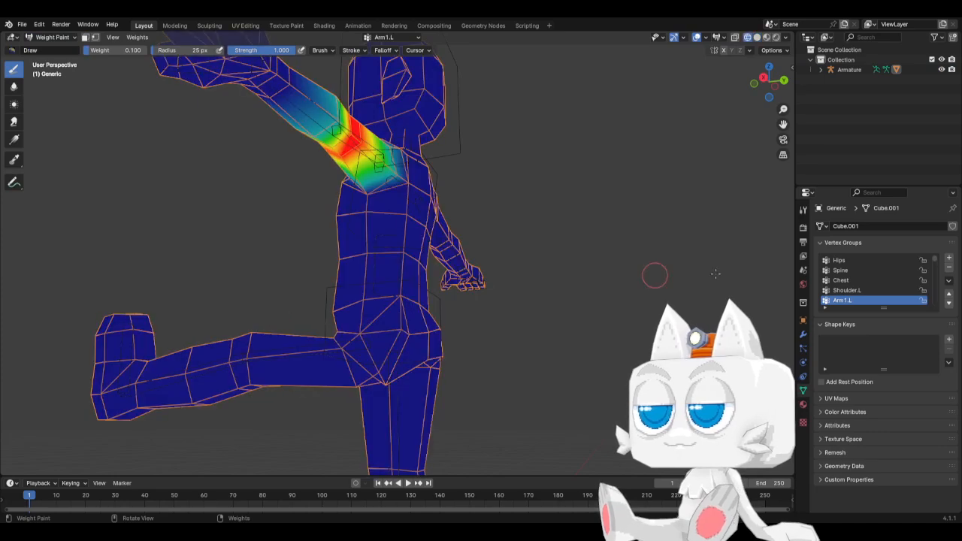
Step: Make Leg1.L the active vertex group for weight painting
{"action": "scroll", "coordinate": [869, 300], "scroll_direction": "down", "scroll_amount": 5}
{"action": "scroll", "coordinate": [865, 300], "scroll_direction": "down", "scroll_amount": 10}
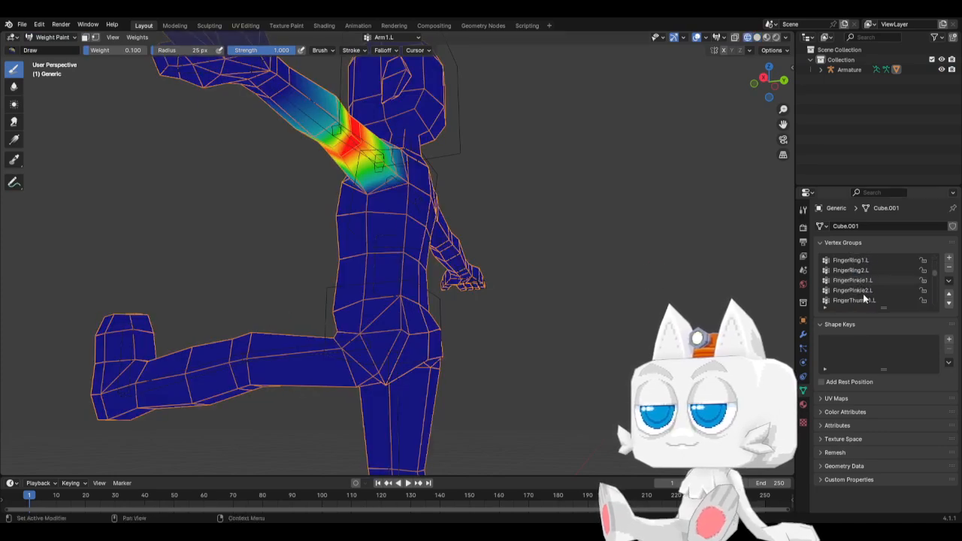
{"action": "scroll", "coordinate": [864, 299], "scroll_direction": "down", "scroll_amount": 5}
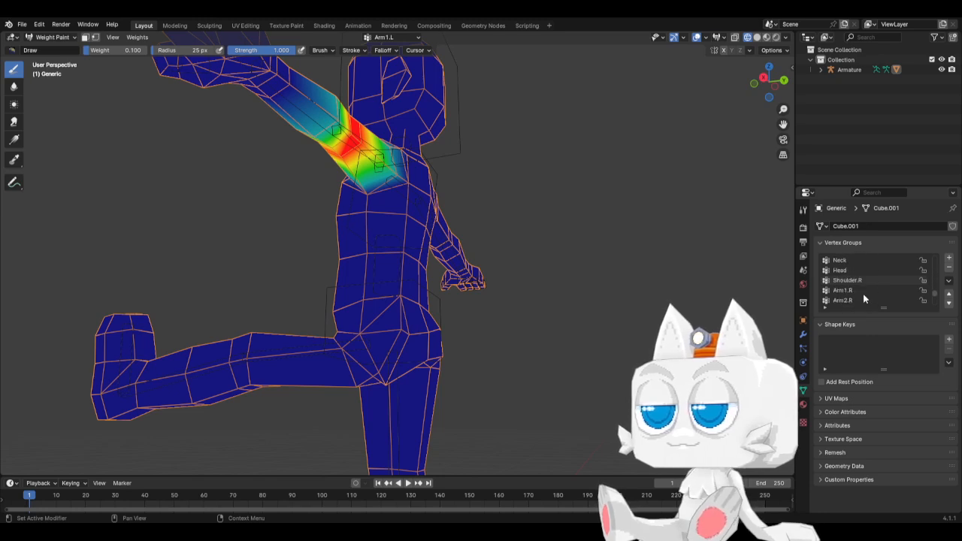
{"action": "scroll", "coordinate": [864, 299], "scroll_direction": "down", "scroll_amount": 3}
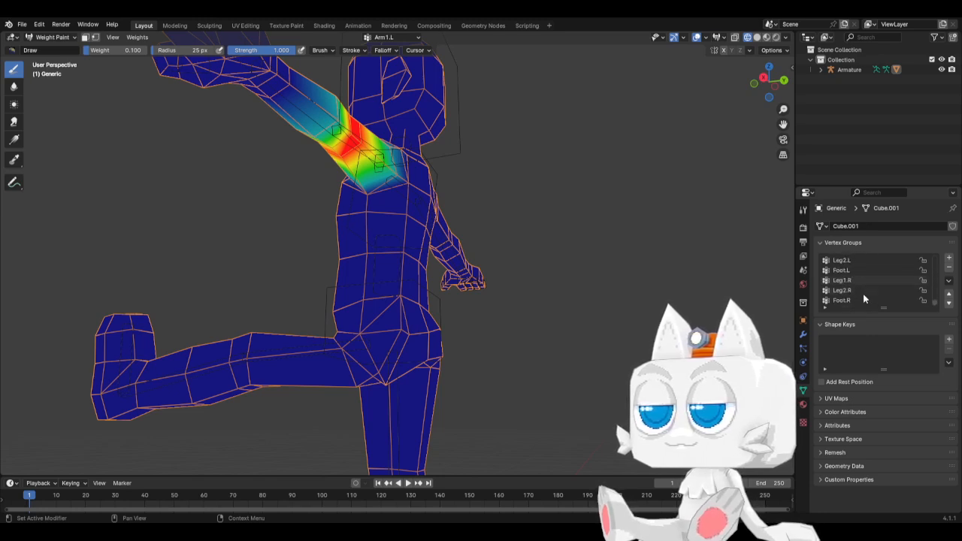
{"action": "scroll", "coordinate": [858, 281], "scroll_direction": "up", "scroll_amount": 2}
{"action": "left_click", "coordinate": [854, 270]}
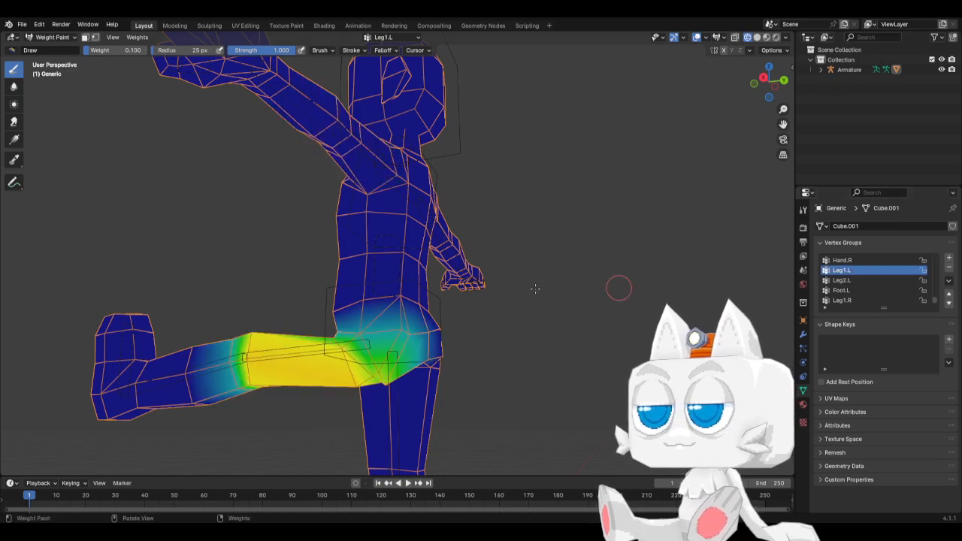
Step: Try painting the Leg1.L weights at the front hip crease with a brush weight of 0.777
{"action": "mouse_move", "coordinate": [405, 351]}
{"action": "middle_mouse_down"}
{"action": "mouse_move", "coordinate": [333, 325]}
{"action": "mouse_move", "coordinate": [316, 339]}
{"action": "mouse_move", "coordinate": [245, 323]}
{"action": "mouse_move", "coordinate": [323, 304]}
{"action": "middle_mouse_up"}
{"action": "mouse_move", "coordinate": [374, 345]}
{"action": "middle_mouse_down"}
{"action": "mouse_move", "coordinate": [353, 340]}
{"action": "mouse_move", "coordinate": [382, 349]}
{"action": "middle_mouse_up"}
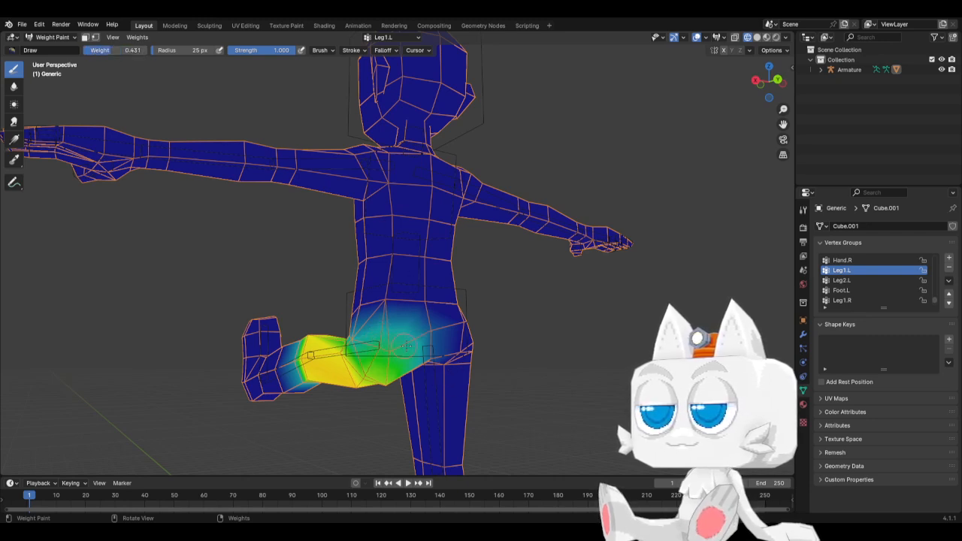
{"action": "middle_click_drag", "start_coordinate": [428, 340], "coordinate": [432, 339]}
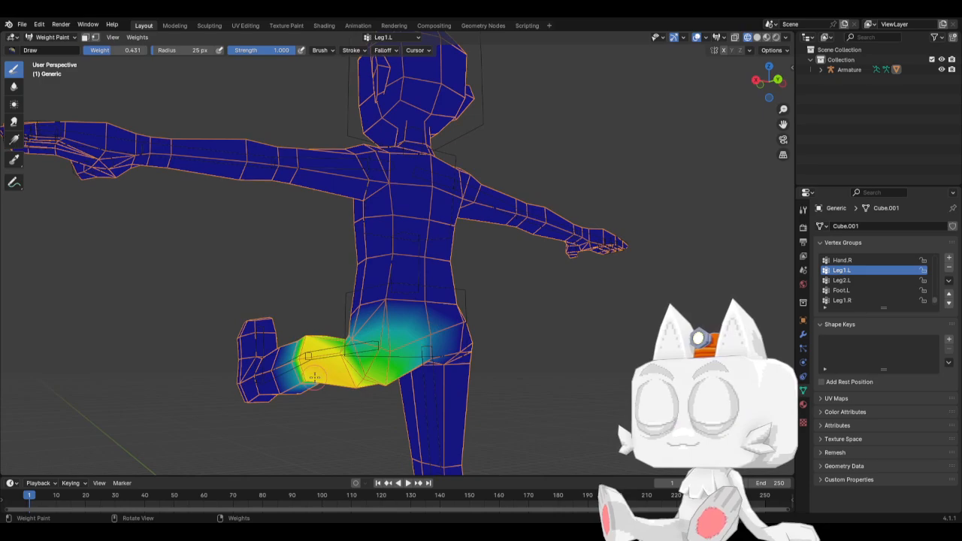
{"action": "middle_click_drag", "start_coordinate": [315, 375], "coordinate": [404, 370]}
{"action": "middle_click_drag", "start_coordinate": [374, 339], "coordinate": [359, 293]}
{"action": "scroll", "coordinate": [375, 366], "scroll_direction": "up", "scroll_amount": 5}
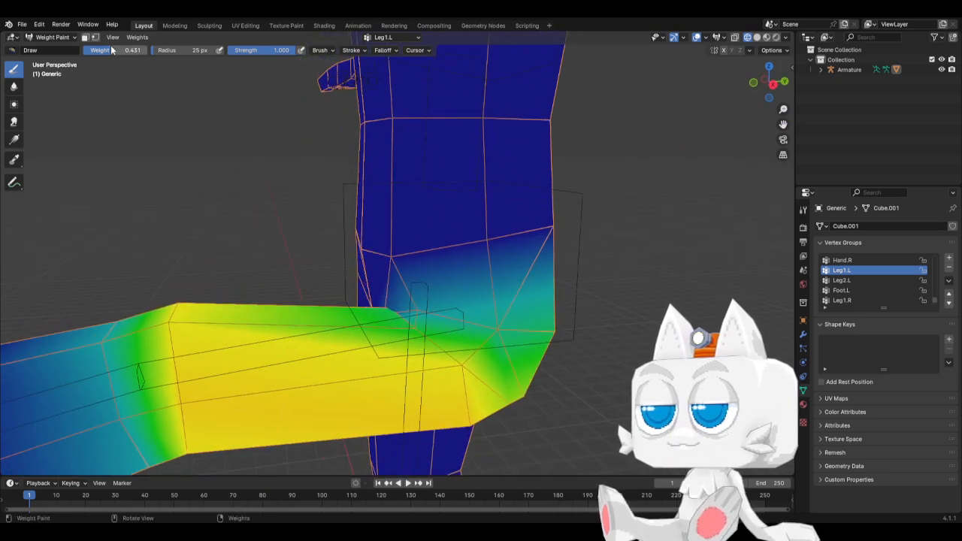
{"action": "left_click_drag", "start_coordinate": [124, 50], "coordinate": [142, 50]}
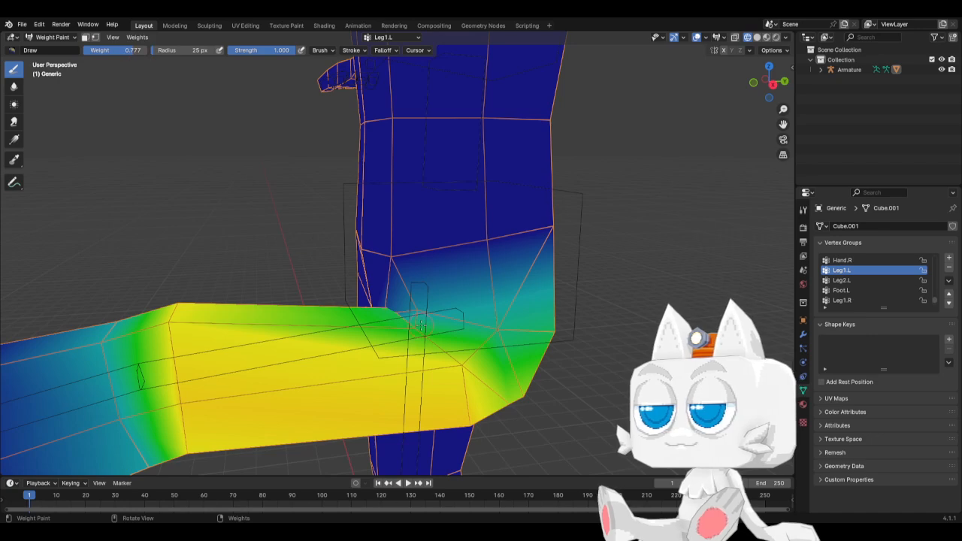
{"action": "left_click_drag", "start_coordinate": [421, 324], "coordinate": [417, 331]}
{"action": "key", "text": "ctrl+z"}
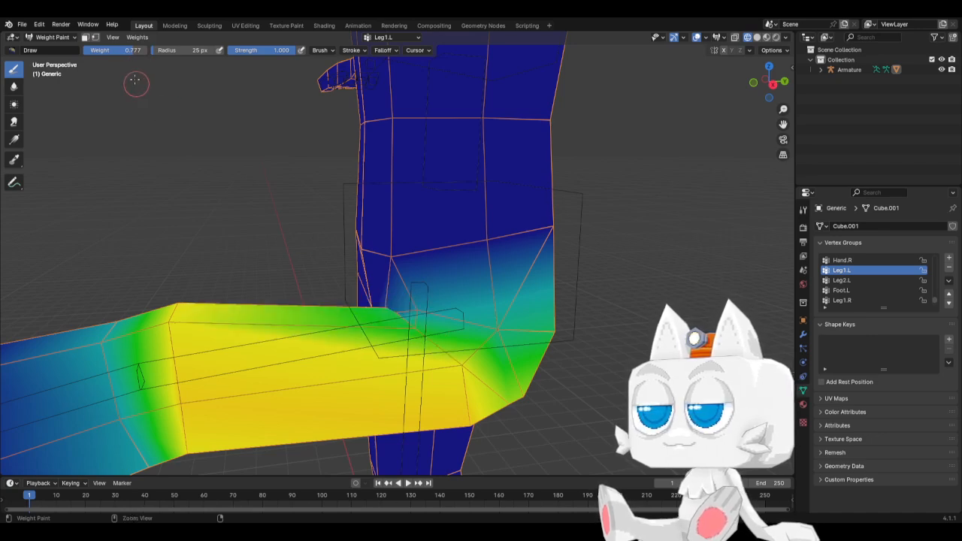
Step: Set the brush weight to 0.600 and examine the Leg1.L weights around the hip and buttocks
{"action": "left_click", "coordinate": [125, 50]}
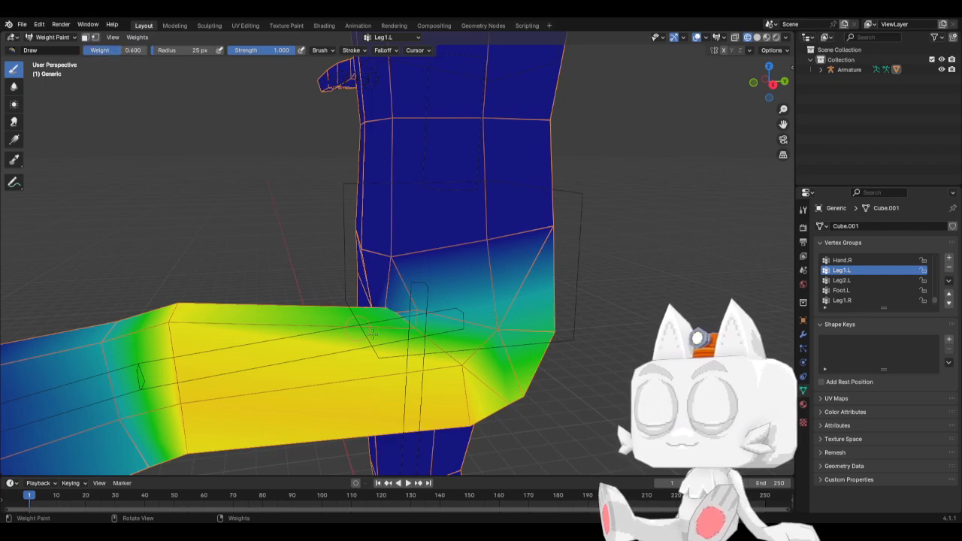
{"action": "mouse_move", "coordinate": [418, 327]}
{"action": "middle_mouse_down"}
{"action": "mouse_move", "coordinate": [443, 320]}
{"action": "mouse_move", "coordinate": [287, 337]}
{"action": "middle_mouse_up"}
{"action": "scroll", "coordinate": [387, 354], "scroll_direction": "down", "scroll_amount": 2}
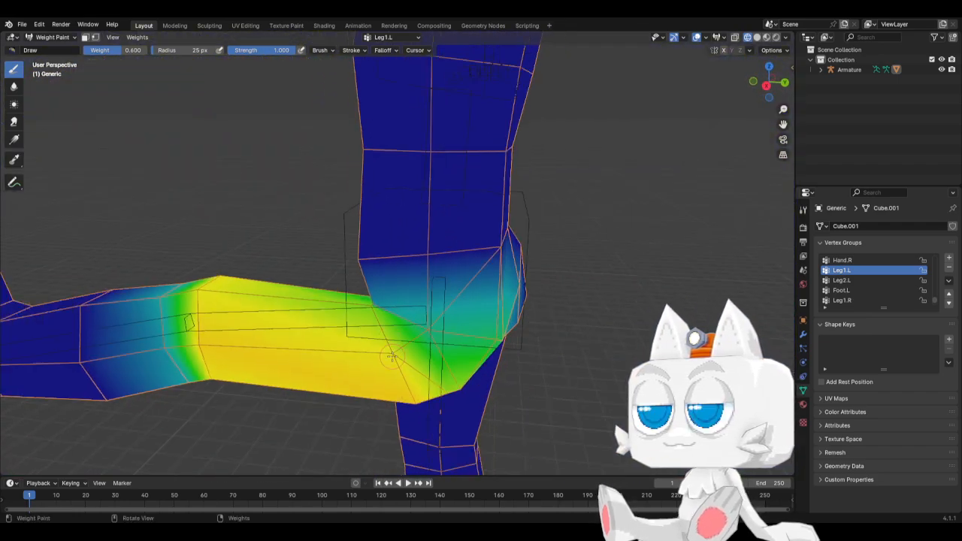
{"action": "middle_click_drag", "start_coordinate": [441, 344], "coordinate": [376, 340]}
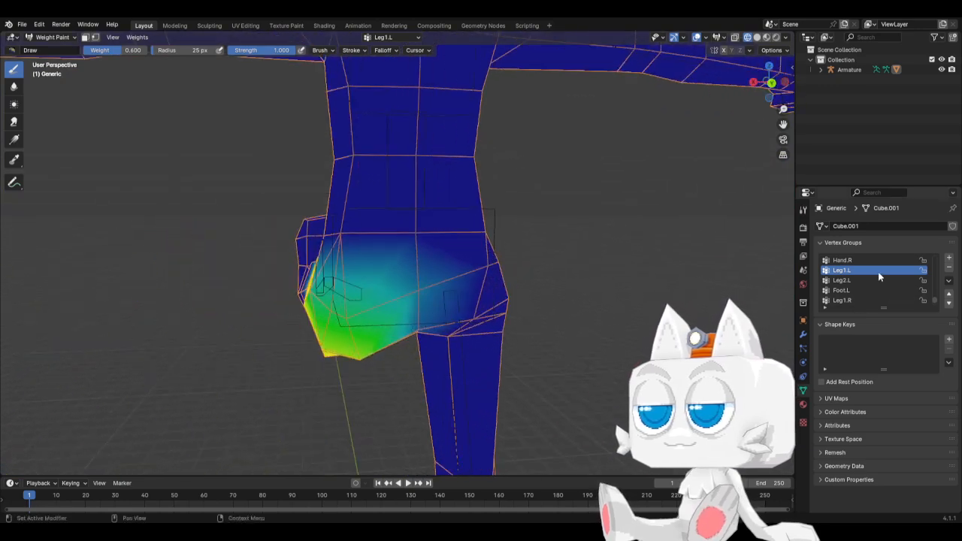
Step: Make Hips the active vertex group and examine its weights around the pelvis and raised thigh
{"action": "scroll", "coordinate": [898, 283], "scroll_direction": "up", "scroll_amount": 4}
{"action": "scroll", "coordinate": [897, 282], "scroll_direction": "down", "scroll_amount": 8}
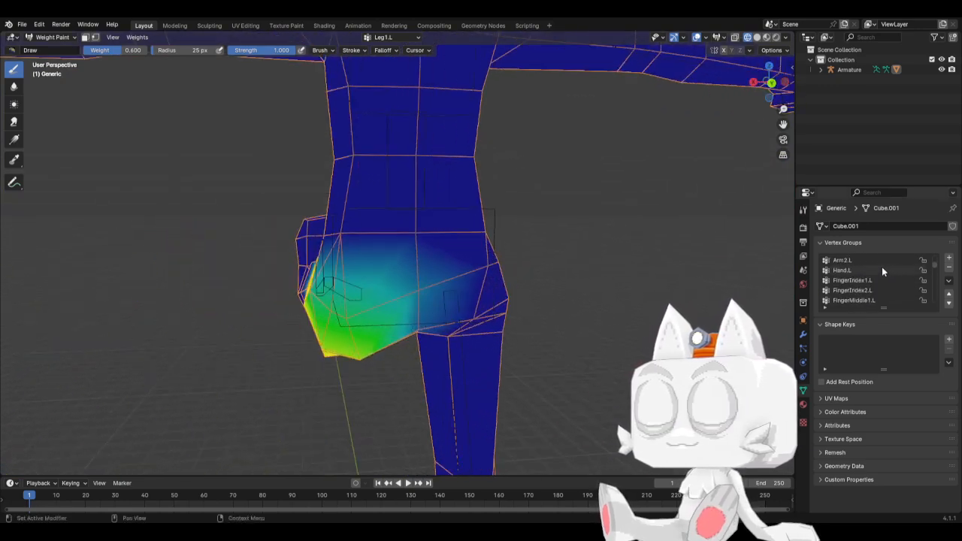
{"action": "scroll", "coordinate": [882, 267], "scroll_direction": "up", "scroll_amount": 5}
{"action": "left_click", "coordinate": [858, 261]}
{"action": "mouse_move", "coordinate": [363, 268]}
{"action": "middle_mouse_down"}
{"action": "mouse_move", "coordinate": [369, 279]}
{"action": "mouse_move", "coordinate": [382, 241]}
{"action": "mouse_move", "coordinate": [339, 271]}
{"action": "mouse_move", "coordinate": [429, 293]}
{"action": "middle_mouse_up"}
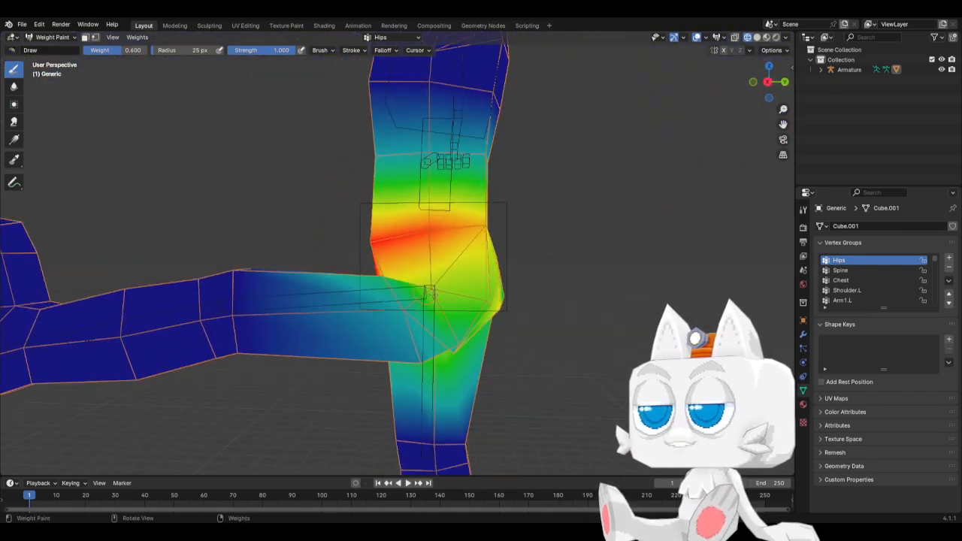
{"action": "middle_click_drag", "start_coordinate": [485, 330], "coordinate": [128, 75]}
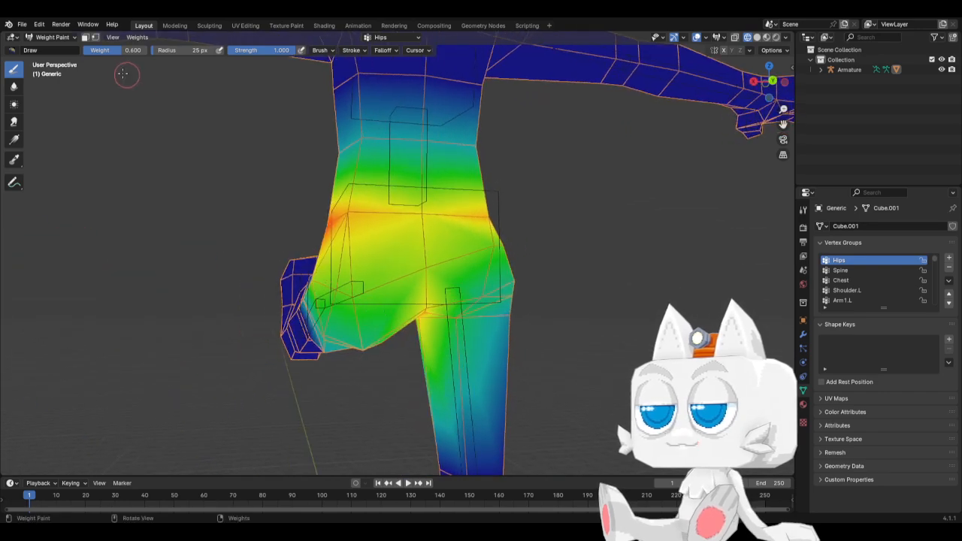
Step: Leave Weight Paint mode and open the body mesh in Edit Mode
{"action": "left_click", "coordinate": [53, 38]}
{"action": "left_click", "coordinate": [49, 48]}
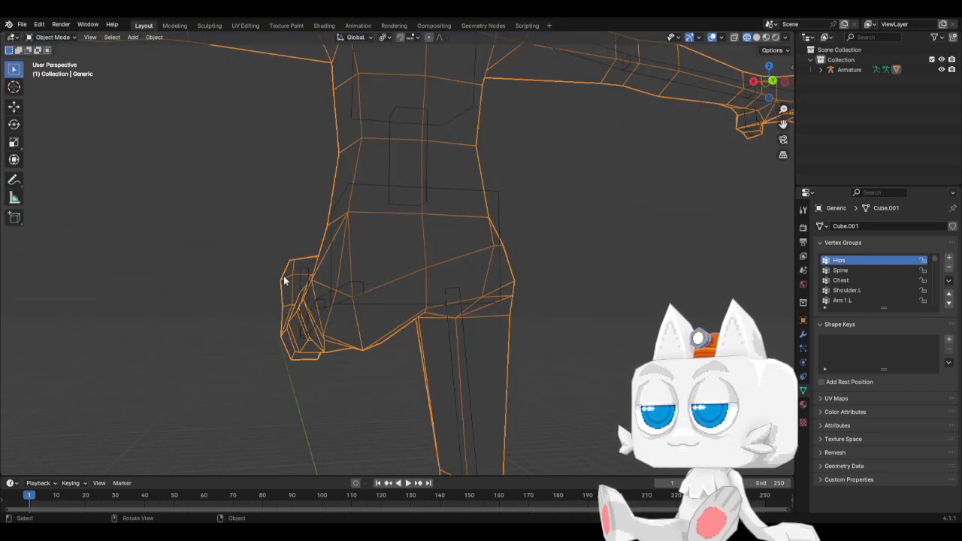
{"action": "key", "text": "Tab"}
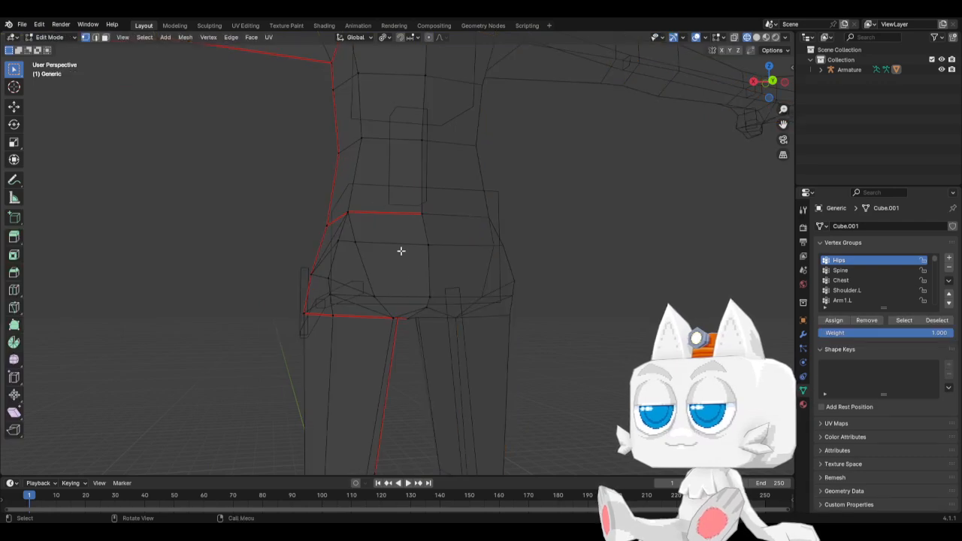
Step: Compare the hip and buttock topology of the rest mesh in Edit Mode with the posed mesh in Object Mode
{"action": "middle_click_drag", "start_coordinate": [402, 273], "coordinate": [477, 281]}
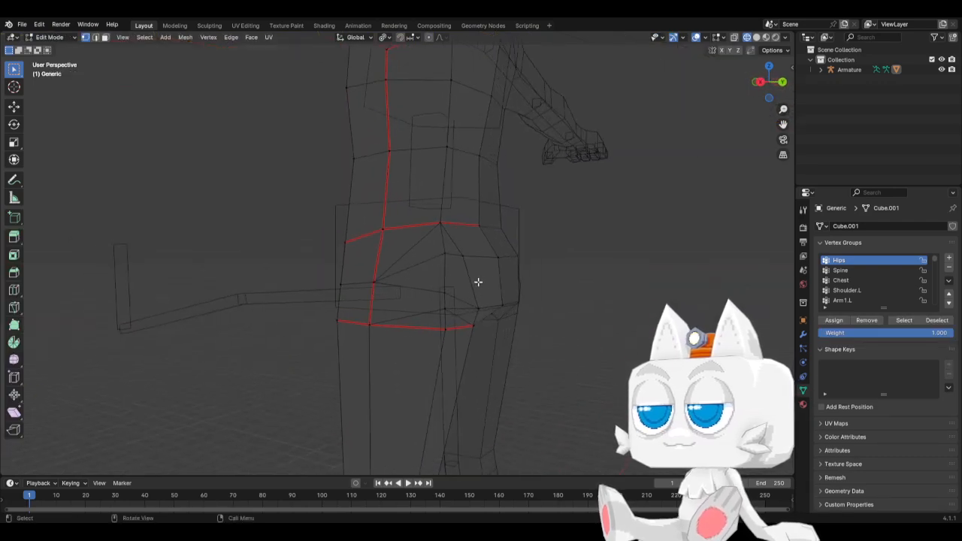
{"action": "key", "text": "Tab"}
{"action": "middle_click_drag", "start_coordinate": [378, 344], "coordinate": [337, 297]}
{"action": "key", "text": "Tab"}
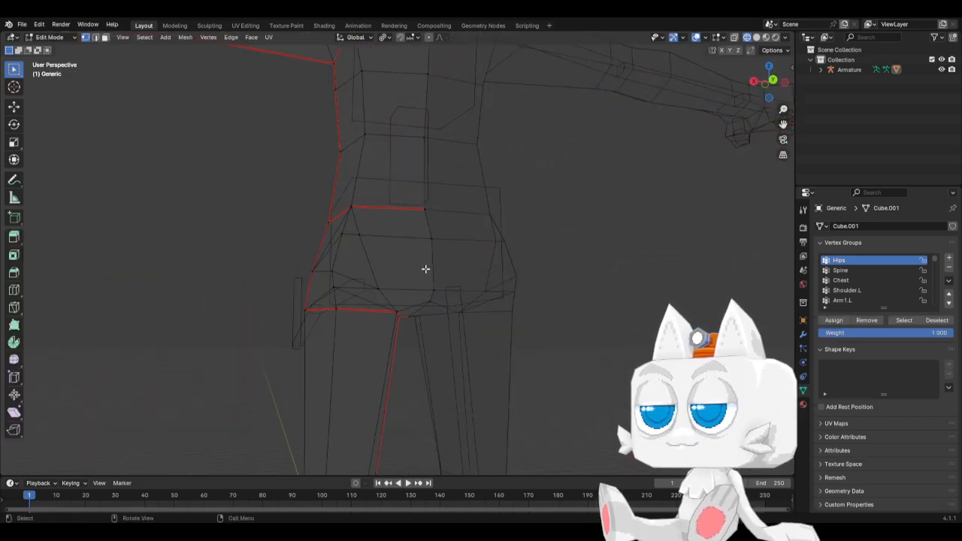
{"action": "key", "text": "Tab"}
{"action": "middle_click_drag", "start_coordinate": [355, 278], "coordinate": [380, 303]}
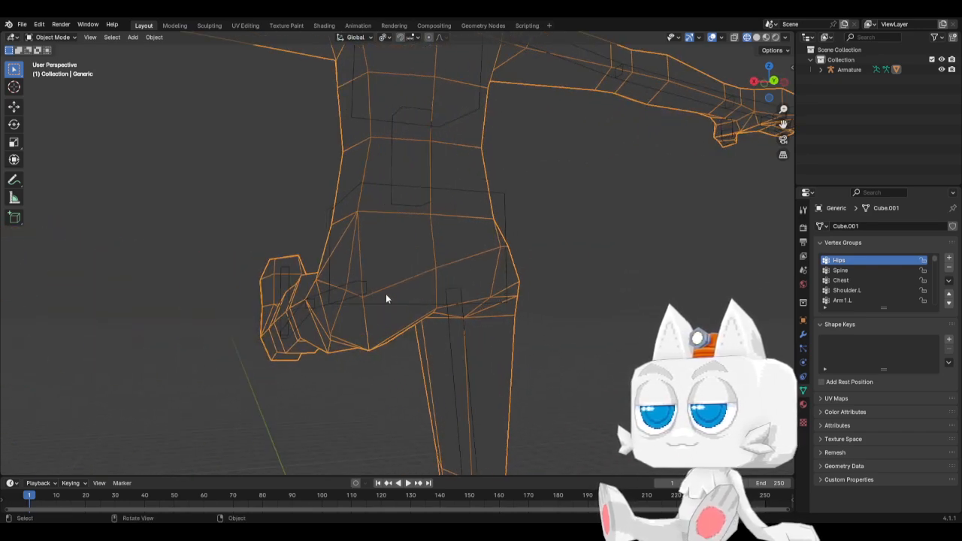
Step: Knife-cut a diagonal edge across the buttock face below the waist and check it on the posed mesh
{"action": "key", "text": "Tab"}
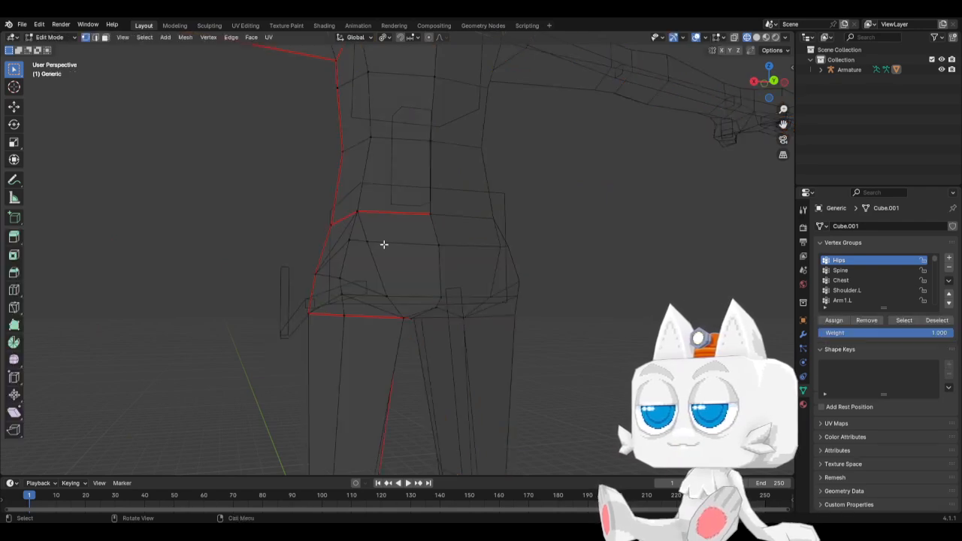
{"action": "key", "text": "k"}
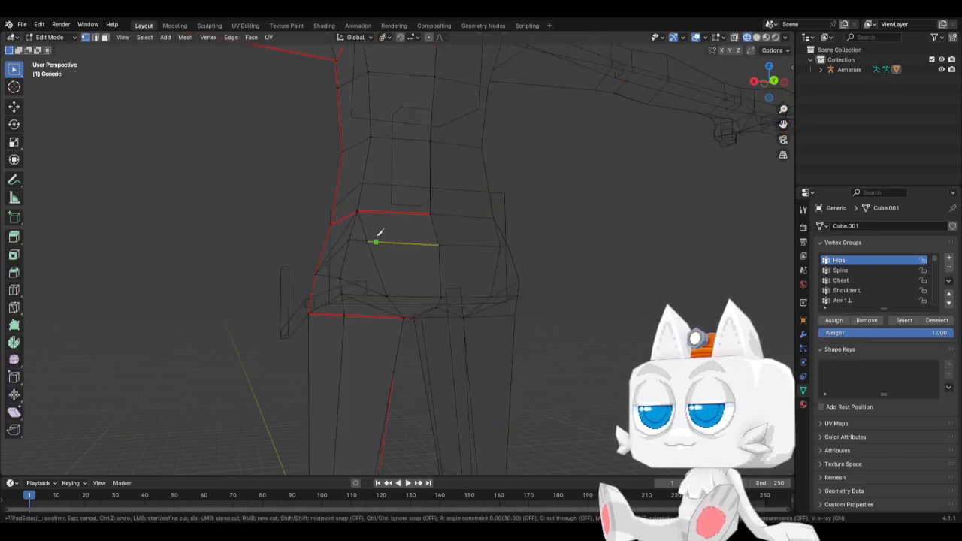
{"action": "left_click", "coordinate": [441, 296]}
{"action": "key", "text": "Return"}
{"action": "key", "text": "Tab"}
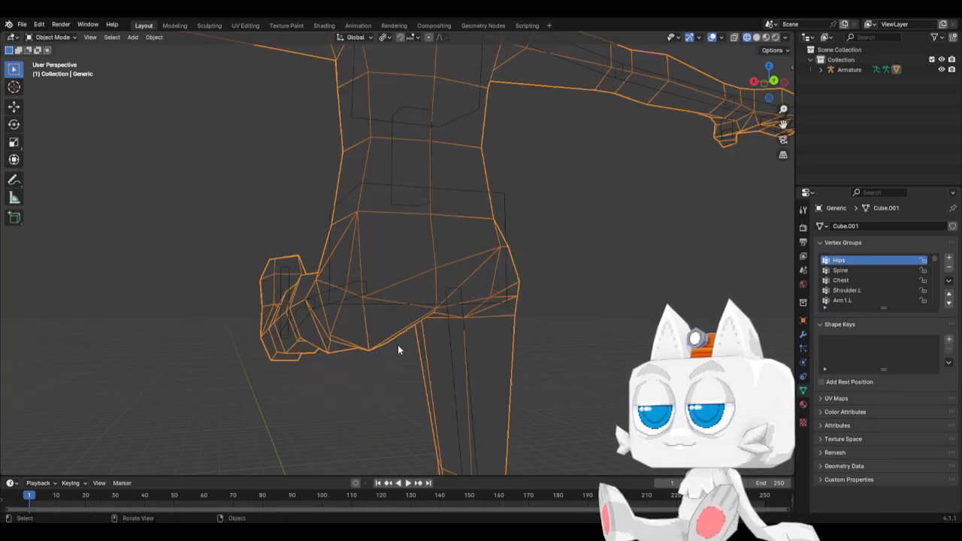
{"action": "middle_click_drag", "start_coordinate": [398, 350], "coordinate": [416, 332]}
{"action": "key", "text": "Tab"}
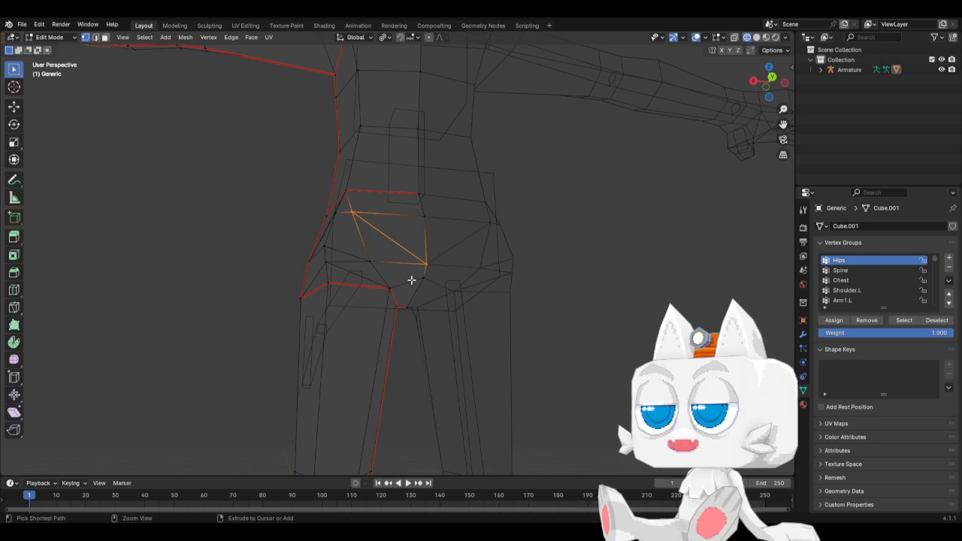
{"action": "key", "text": "Tab"}
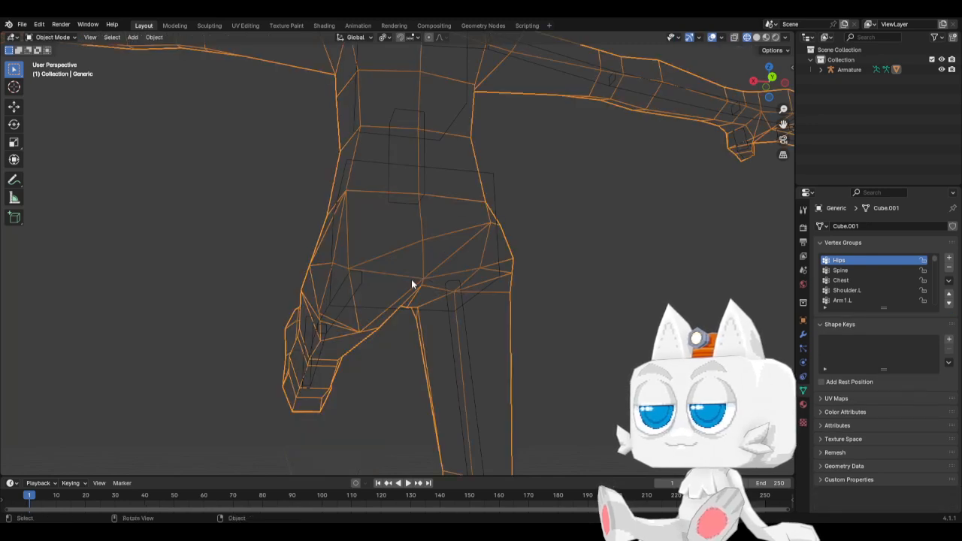
Step: Dissolve the diagonal edge just cut across the buttock face
{"action": "key", "text": "Tab"}
{"action": "key", "text": "x"}
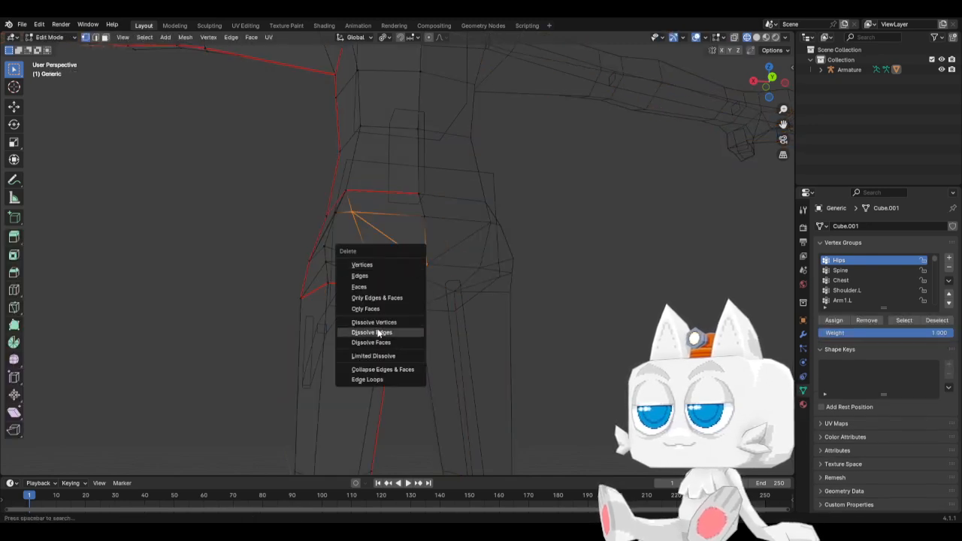
{"action": "left_click", "coordinate": [377, 329]}
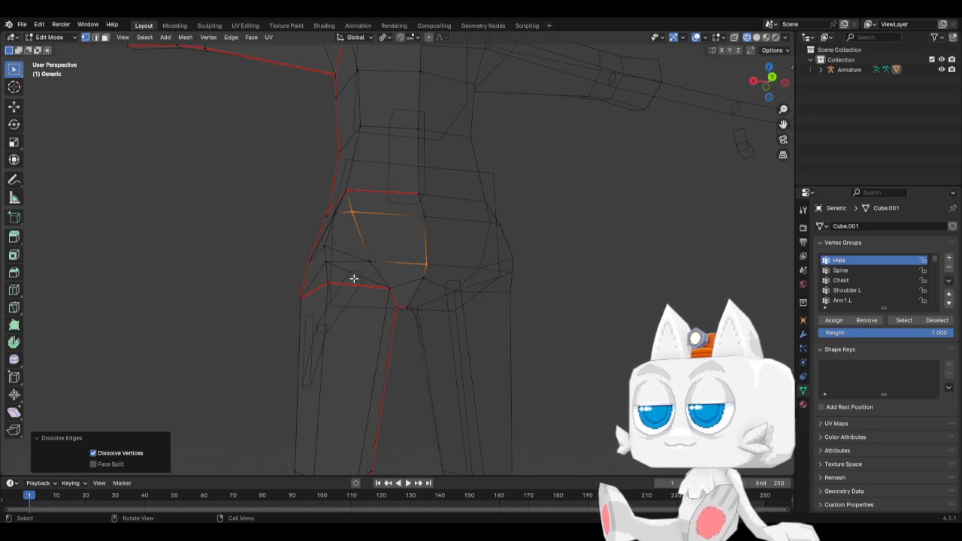
Step: Move the lower buttock vertices about 0.019 m along Y and 0.066 m along Z in the right side view
{"action": "left_click", "coordinate": [372, 261]}
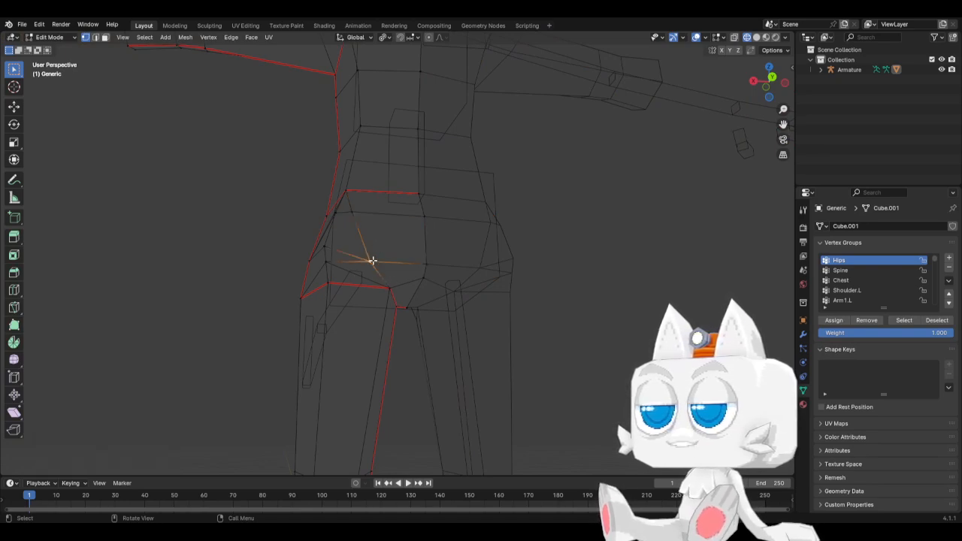
{"action": "key", "text": "KP_3"}
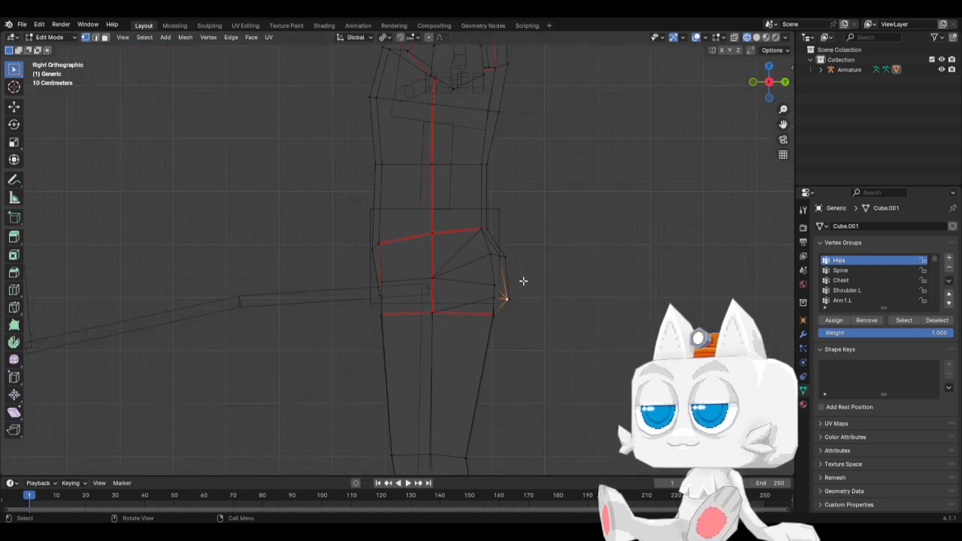
{"action": "key", "text": "g"}
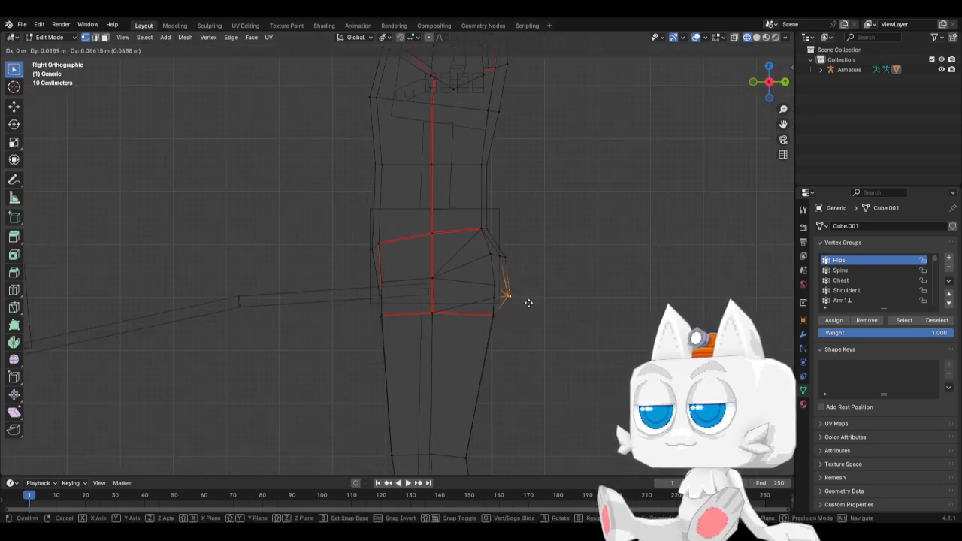
{"action": "left_click", "coordinate": [526, 299]}
{"action": "middle_click_drag", "start_coordinate": [520, 329], "coordinate": [430, 318]}
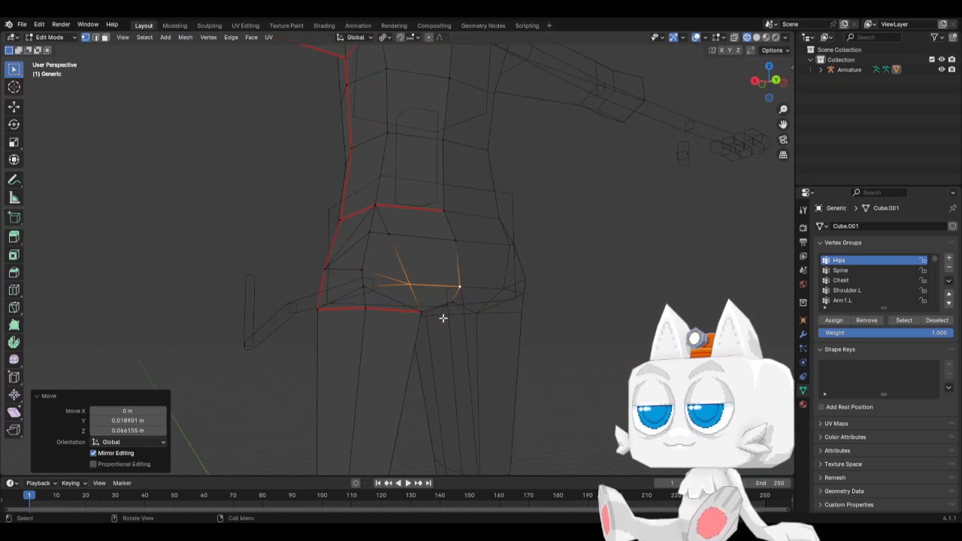
Step: Knife-cut an edge from the inner-thigh vertex to the lower centre buttock vertex and compare it with the posed mesh
{"action": "left_click", "coordinate": [358, 270]}
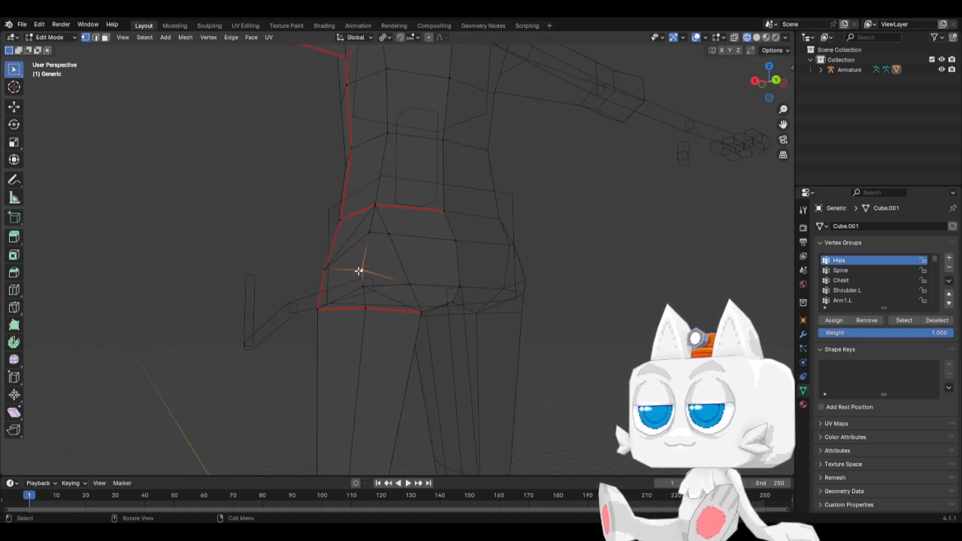
{"action": "key", "text": "KP_3"}
{"action": "middle_click_drag", "start_coordinate": [515, 276], "coordinate": [425, 265]}
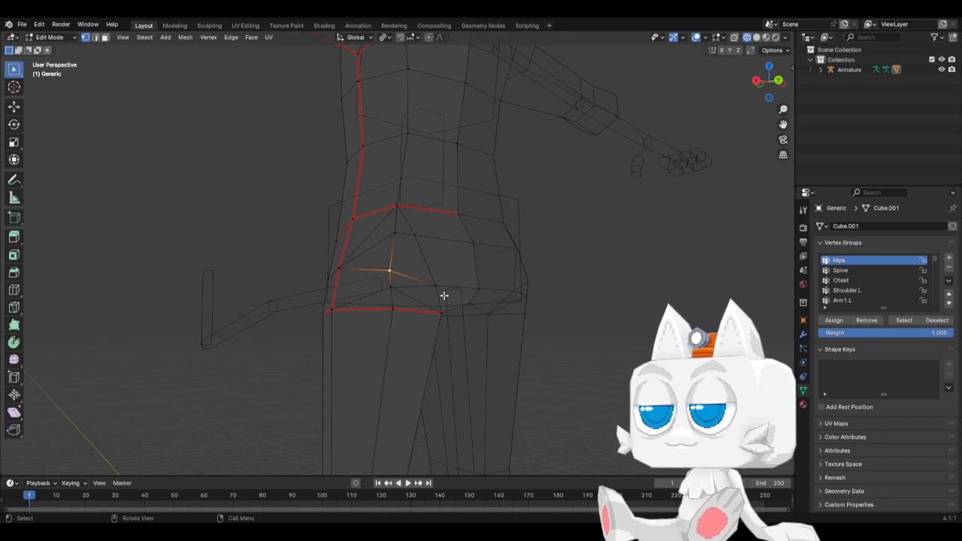
{"action": "key", "text": "k"}
{"action": "left_click", "coordinate": [442, 312]}
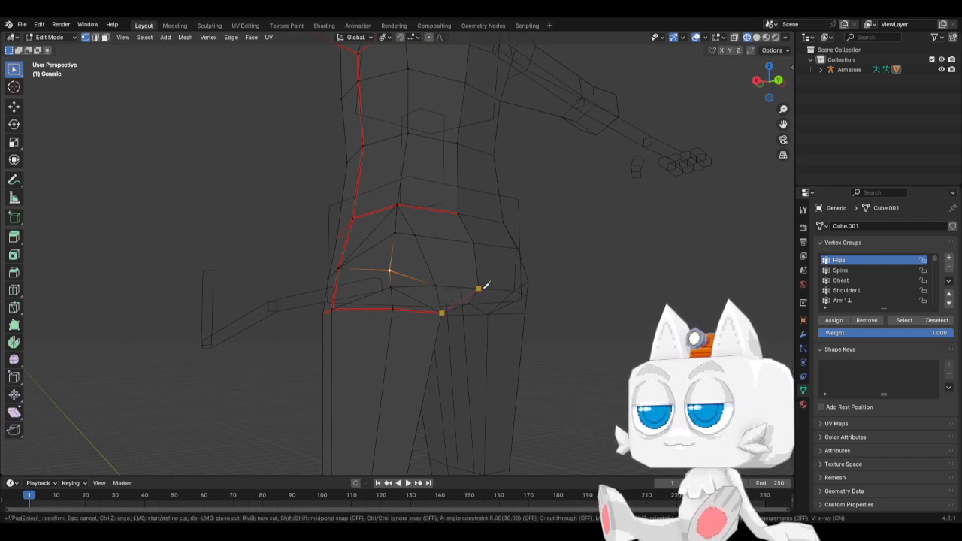
{"action": "left_click", "coordinate": [478, 288]}
{"action": "key", "text": "Return"}
{"action": "key", "text": "Tab"}
{"action": "middle_click_drag", "start_coordinate": [478, 288], "coordinate": [486, 308]}
{"action": "key", "text": "Tab"}
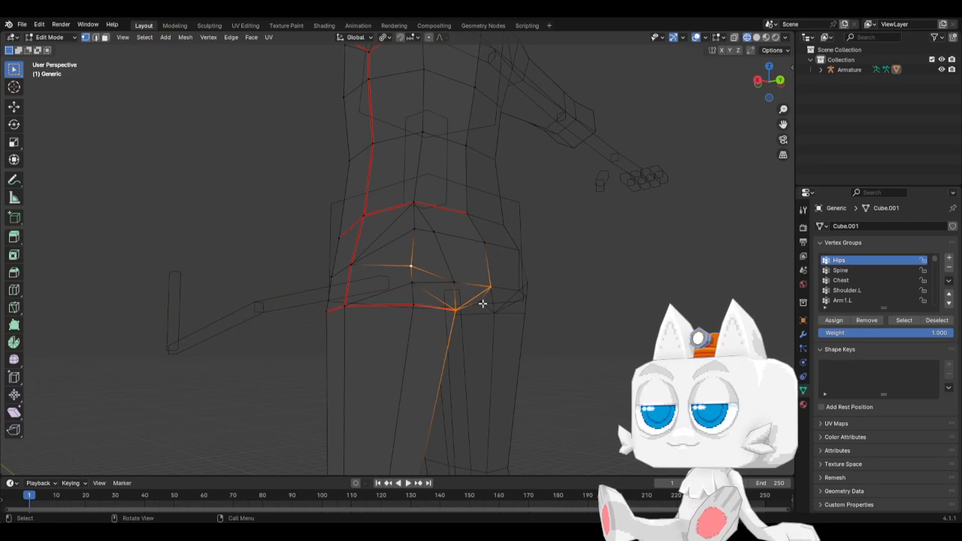
Step: Select the three vertices across the back of the hips, move them about 0.12 m up and 0.05 m back, and rotate them about -13.1°
{"action": "key", "text": "Tab"}
{"action": "key", "text": "Tab"}
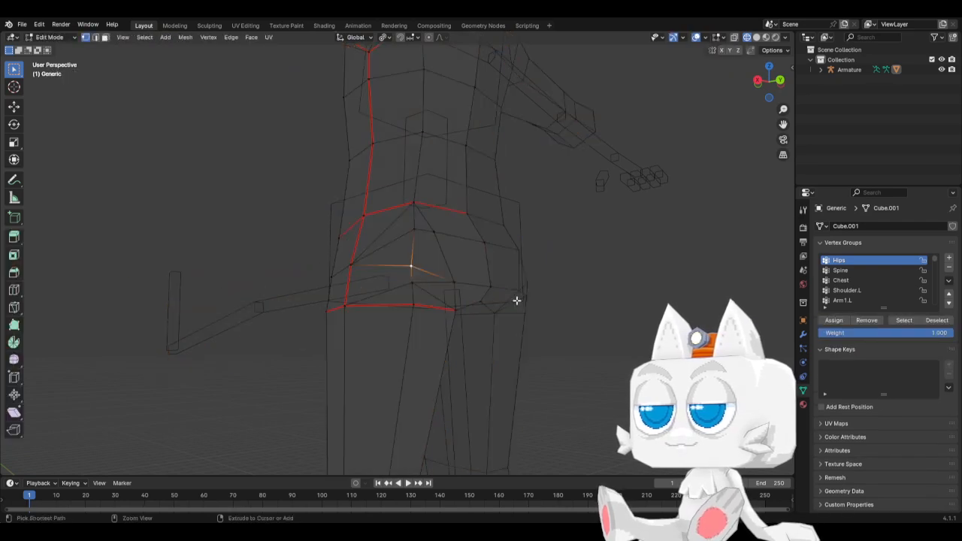
{"action": "key", "text": "Tab"}
{"action": "middle_click_drag", "start_coordinate": [454, 293], "coordinate": [457, 313]}
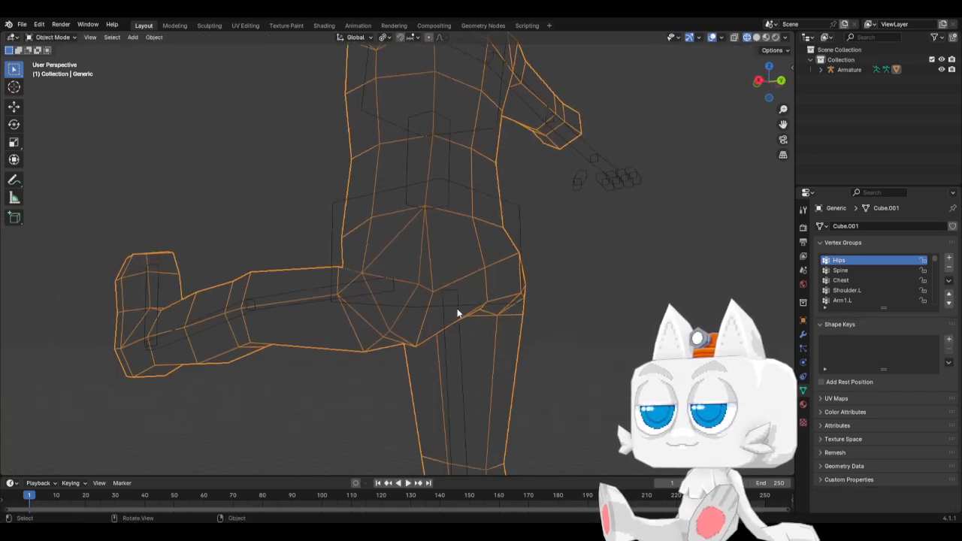
{"action": "key", "text": "Tab"}
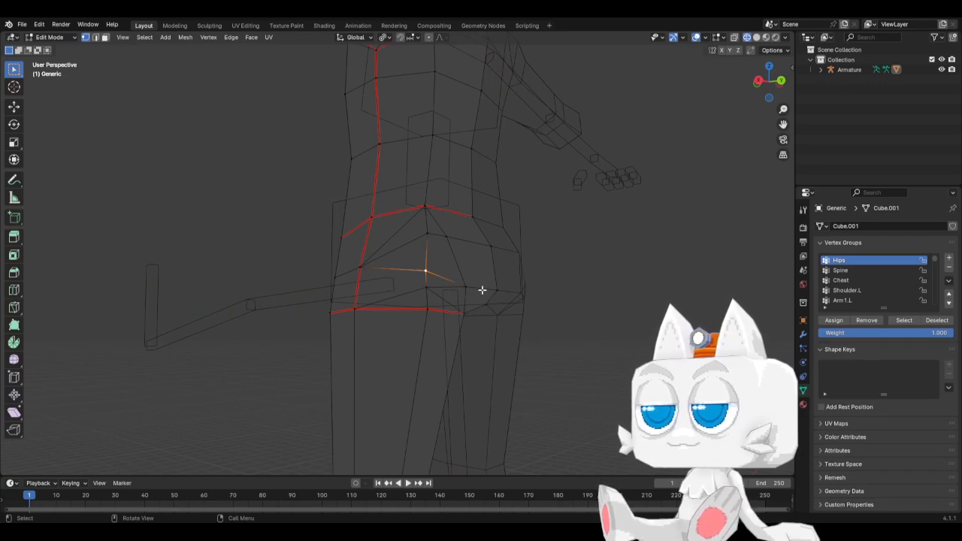
{"action": "left_click", "coordinate": [467, 285]}
{"action": "left_click", "coordinate": [498, 290], "text": "shift"}
{"action": "left_click", "coordinate": [502, 291], "text": "shift"}
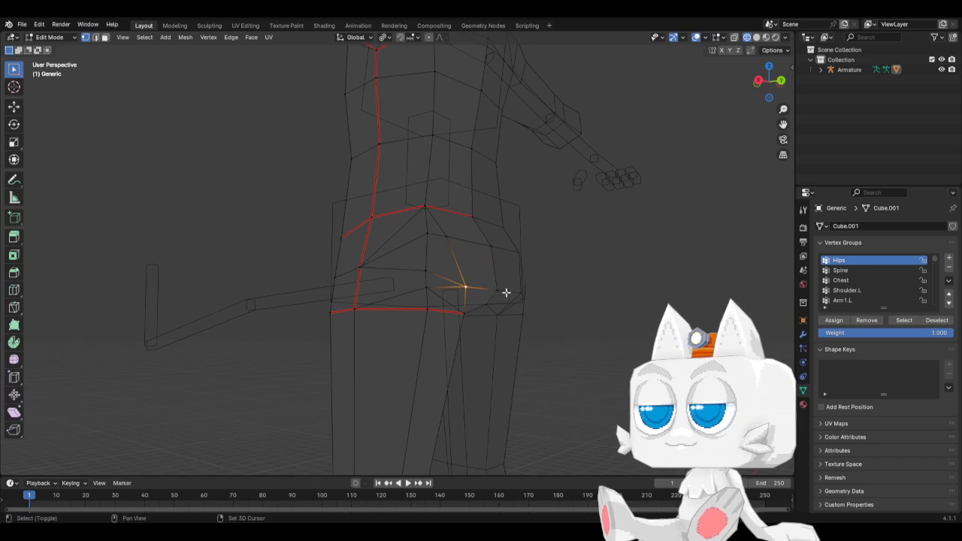
{"action": "left_click", "coordinate": [495, 291], "text": "shift"}
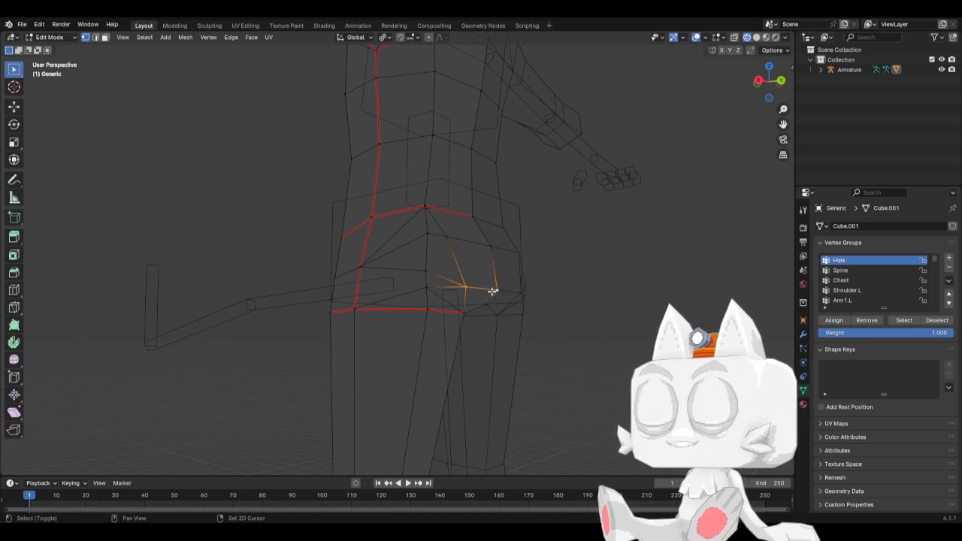
{"action": "left_click", "coordinate": [426, 272], "text": "shift"}
{"action": "key", "text": "KP_3"}
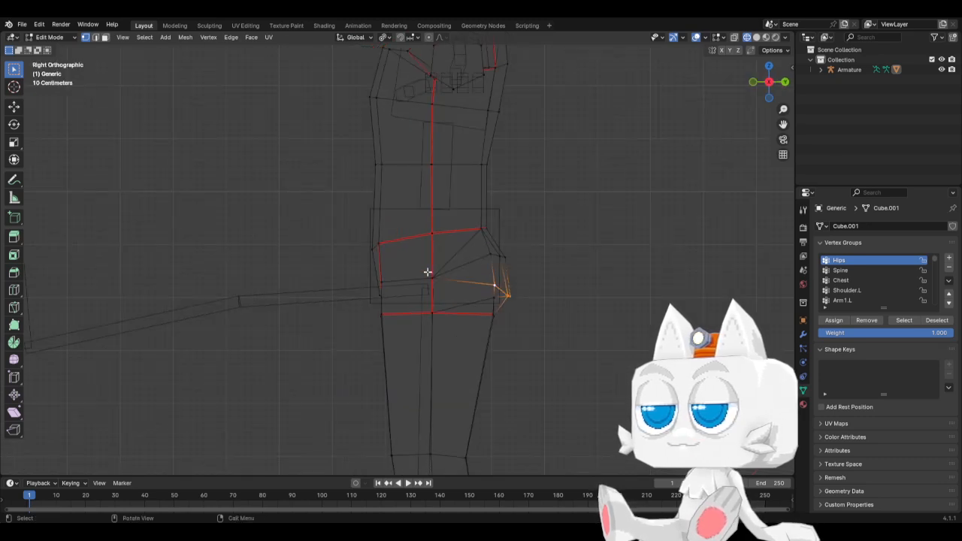
{"action": "key", "text": "g"}
{"action": "left_click", "coordinate": [543, 271]}
{"action": "key", "text": "r"}
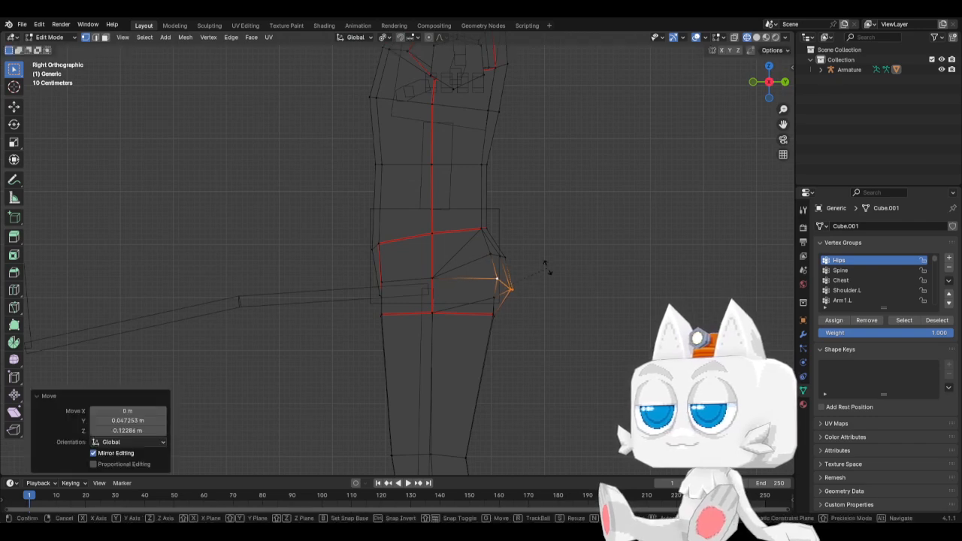
{"action": "left_click", "coordinate": [536, 271]}
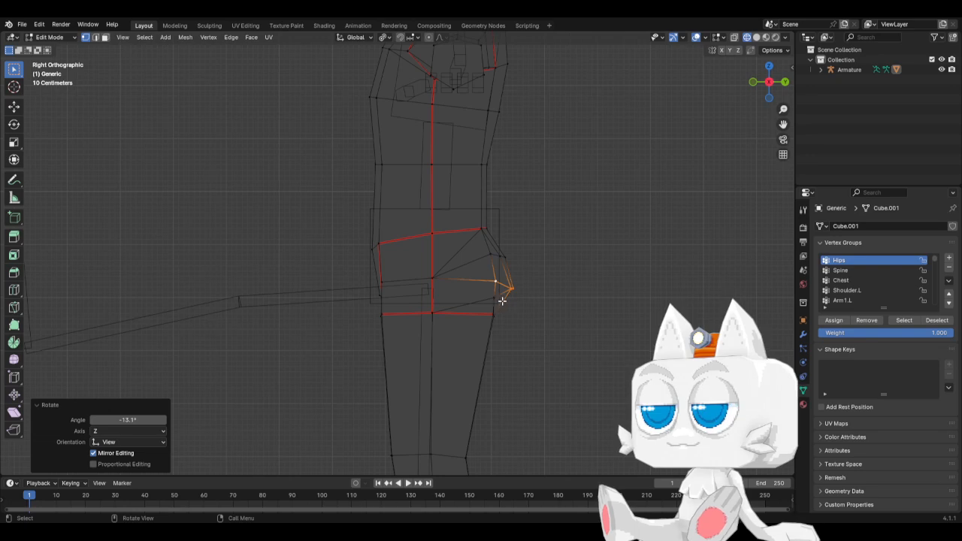
Step: Knife-cut a new edge across the underside of the buttocks through the edge midpoints, and clear the selection
{"action": "key", "text": "k"}
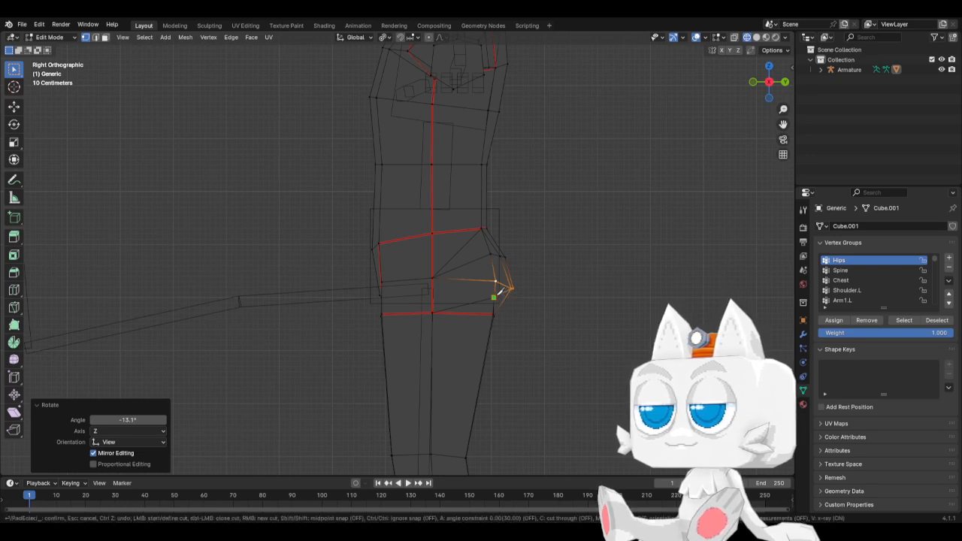
{"action": "middle_click_drag", "start_coordinate": [499, 291], "coordinate": [432, 282]}
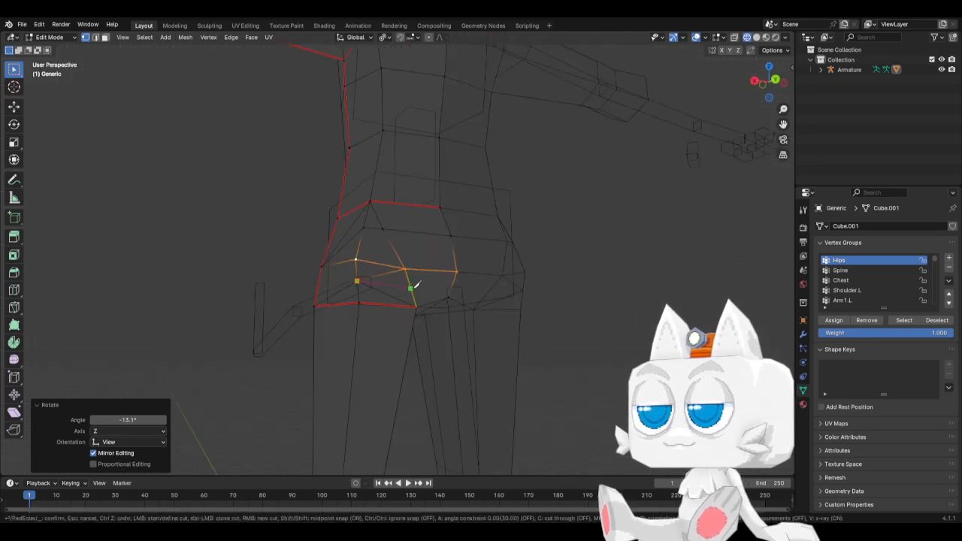
{"action": "left_click", "coordinate": [412, 288]}
{"action": "left_click", "coordinate": [452, 285]}
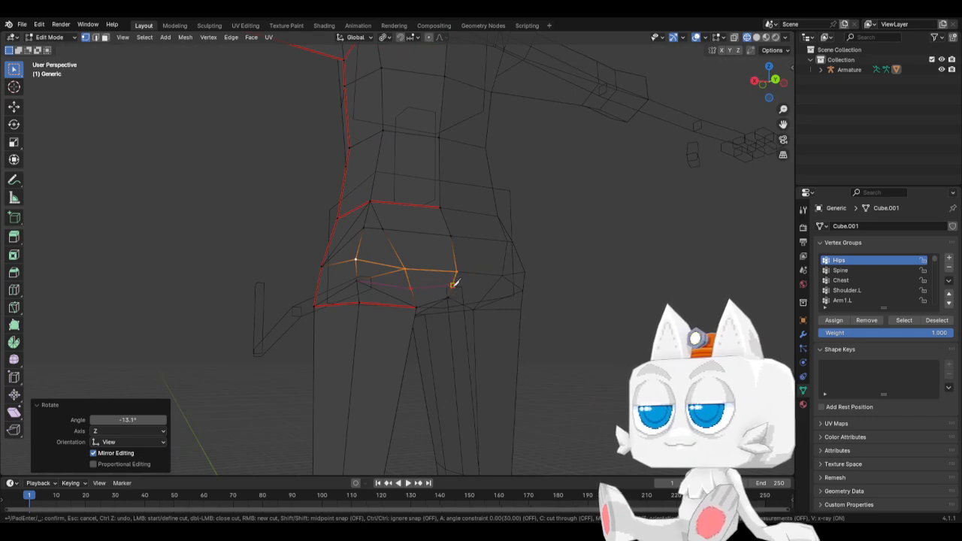
{"action": "key", "text": "Return"}
{"action": "key", "text": "alt+a"}
Step: Move the new lower buttock vertices about 0.06 m back and 0.05 m down in the side view
{"action": "left_click", "coordinate": [409, 286]}
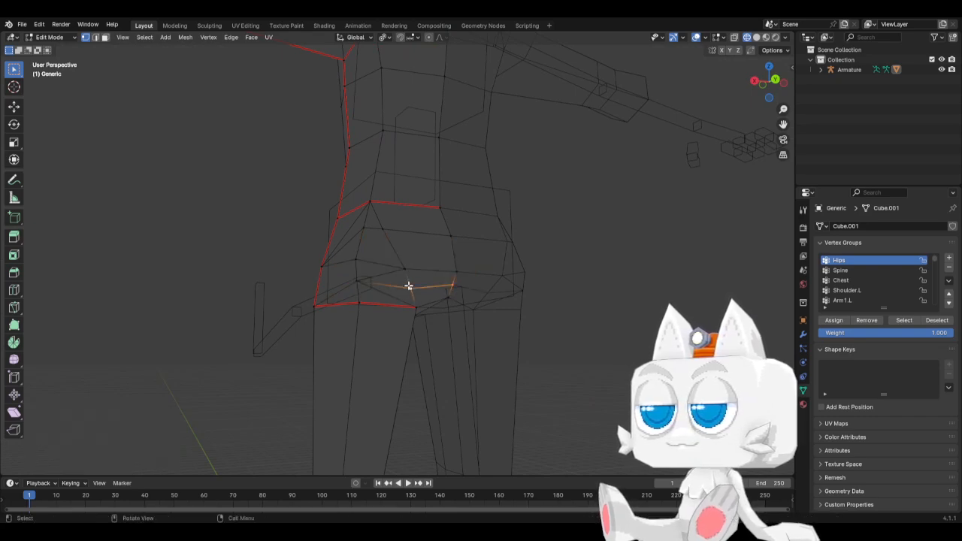
{"action": "key", "text": "KP_3"}
{"action": "key", "text": "g"}
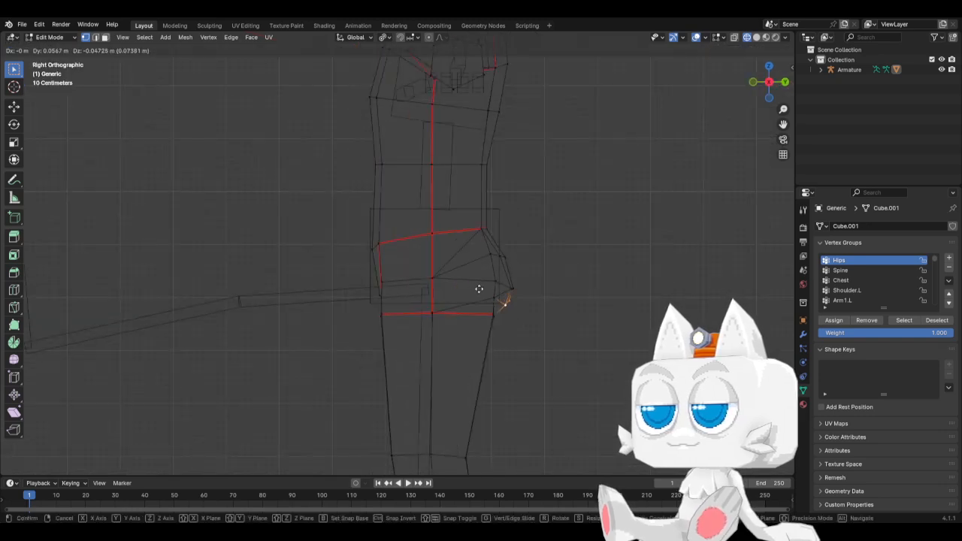
{"action": "left_click", "coordinate": [480, 290]}
{"action": "scroll", "coordinate": [530, 316], "scroll_direction": "up", "scroll_amount": 1}
Step: Adjust the lower buttock profile, raise its rearmost vertices about 0.11 m, and leave mesh editing to check the posed shape
{"action": "left_click", "coordinate": [533, 307]}
{"action": "key", "text": "g"}
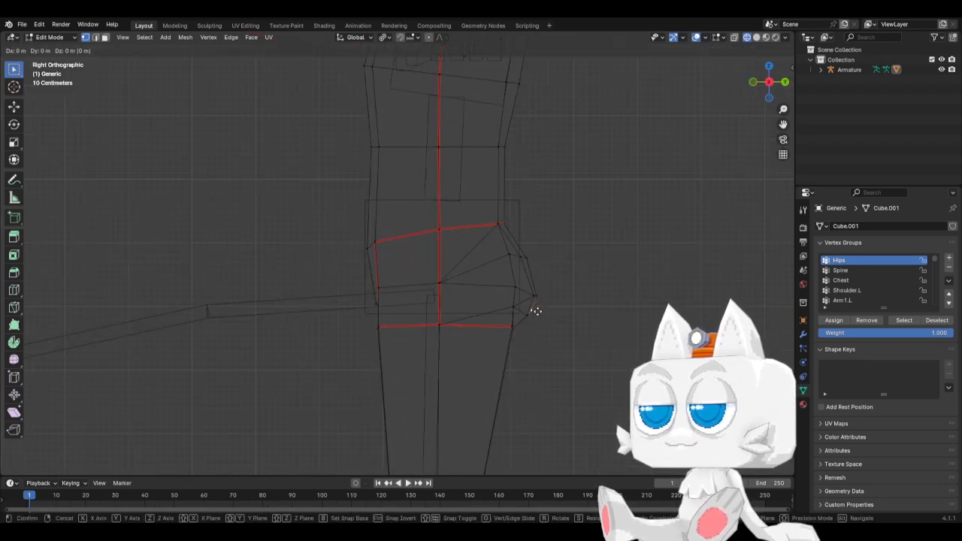
{"action": "left_click", "coordinate": [537, 314]}
{"action": "left_click", "coordinate": [535, 297]}
{"action": "key", "text": "g"}
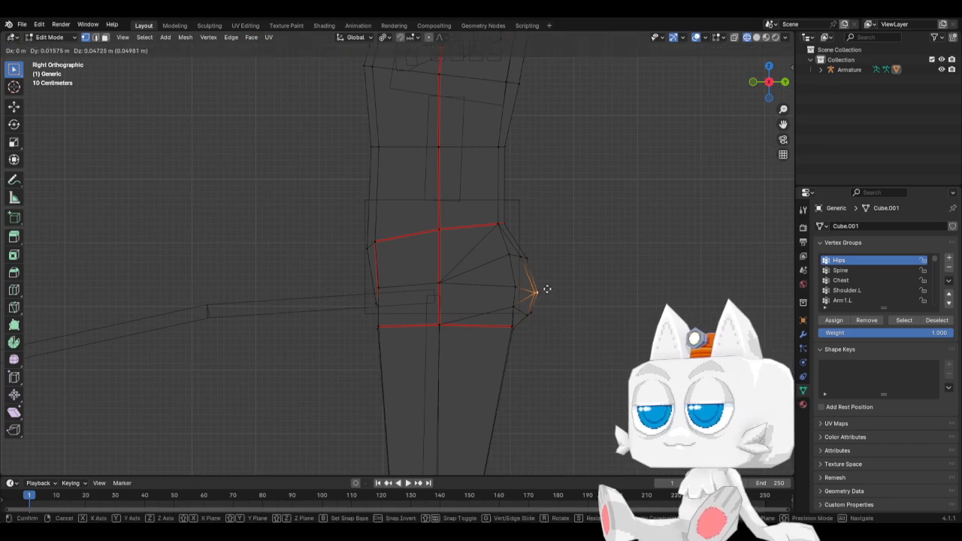
{"action": "left_click", "coordinate": [545, 286]}
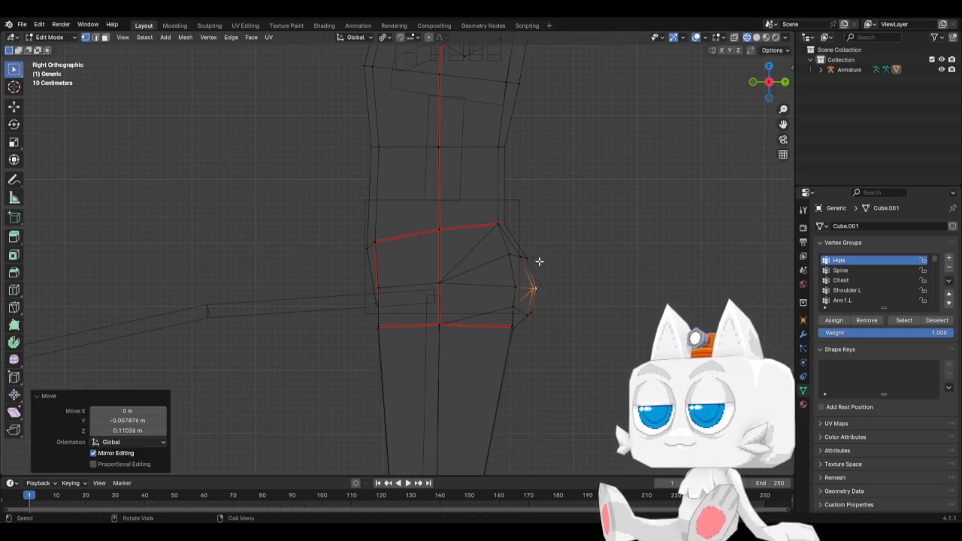
{"action": "key", "text": "ctrl+KP_1"}
{"action": "key", "text": "KP_Decimal"}
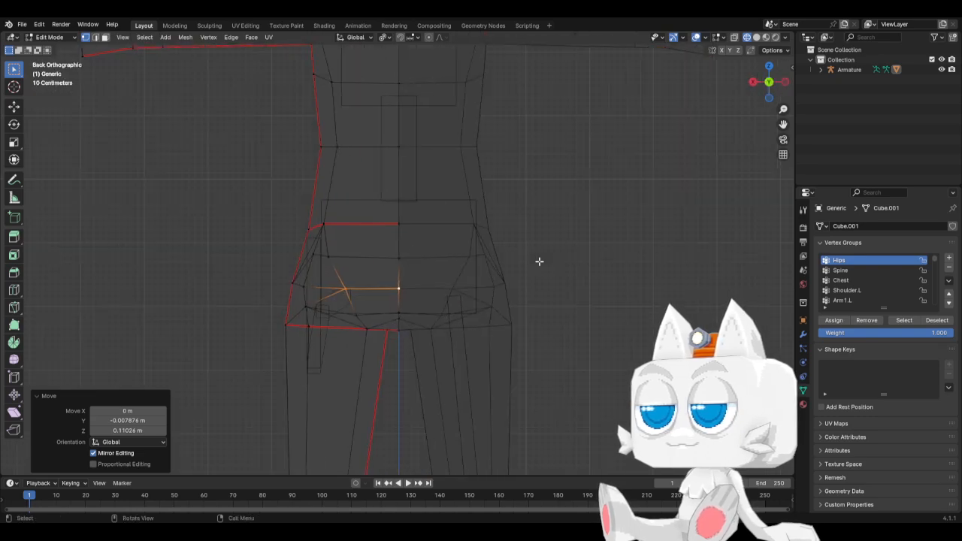
{"action": "key", "text": "Tab"}
{"action": "middle_click_drag", "start_coordinate": [535, 273], "coordinate": [485, 344]}
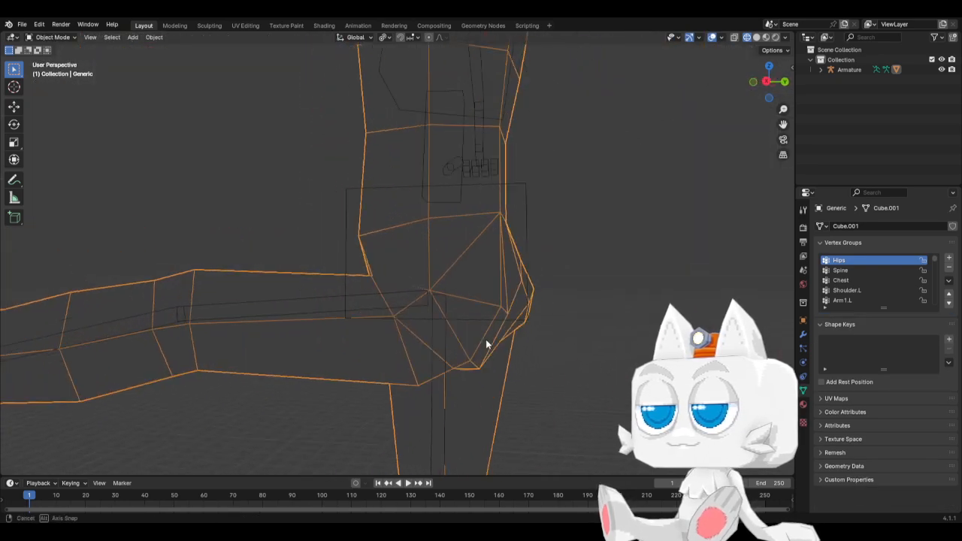
Step: Switch the character mesh to Weight Paint mode and display the weights of the Leg1.L vertex group
{"action": "left_click", "coordinate": [347, 232]}
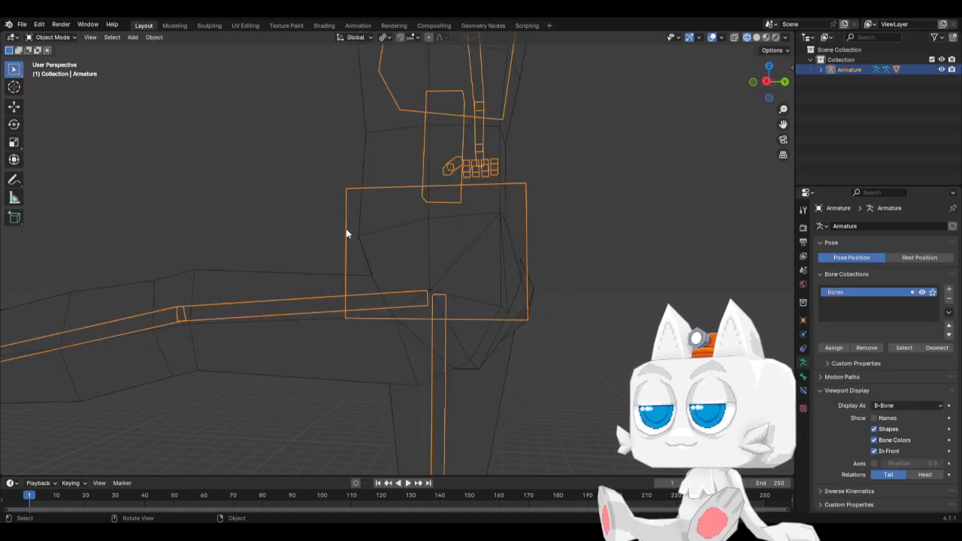
{"action": "left_click", "coordinate": [292, 283]}
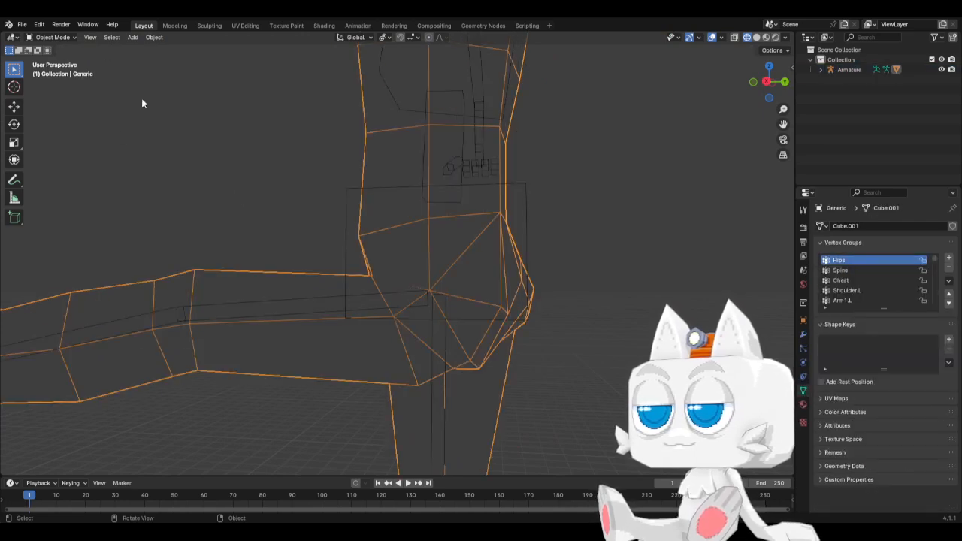
{"action": "left_click", "coordinate": [52, 37]}
{"action": "left_click", "coordinate": [45, 93]}
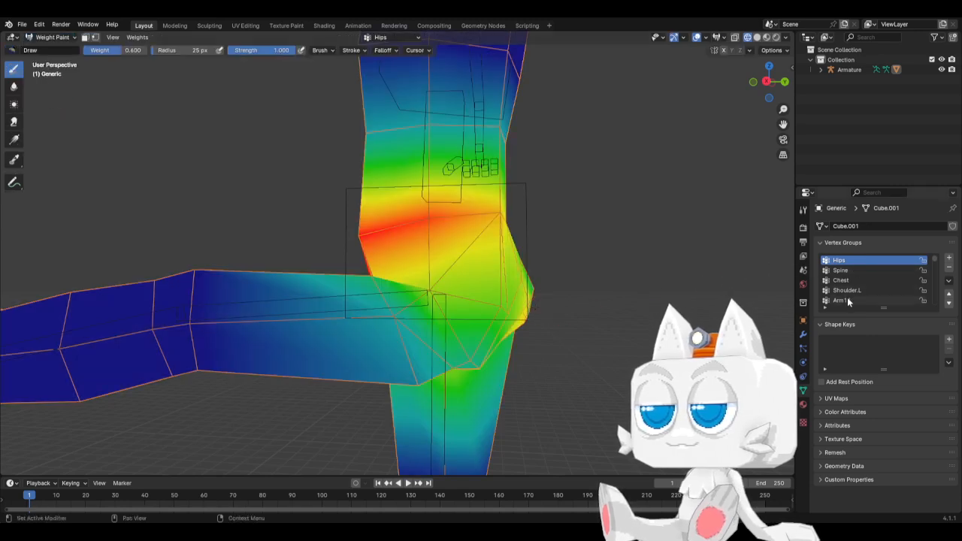
{"action": "scroll", "coordinate": [849, 299], "scroll_direction": "down", "scroll_amount": 15}
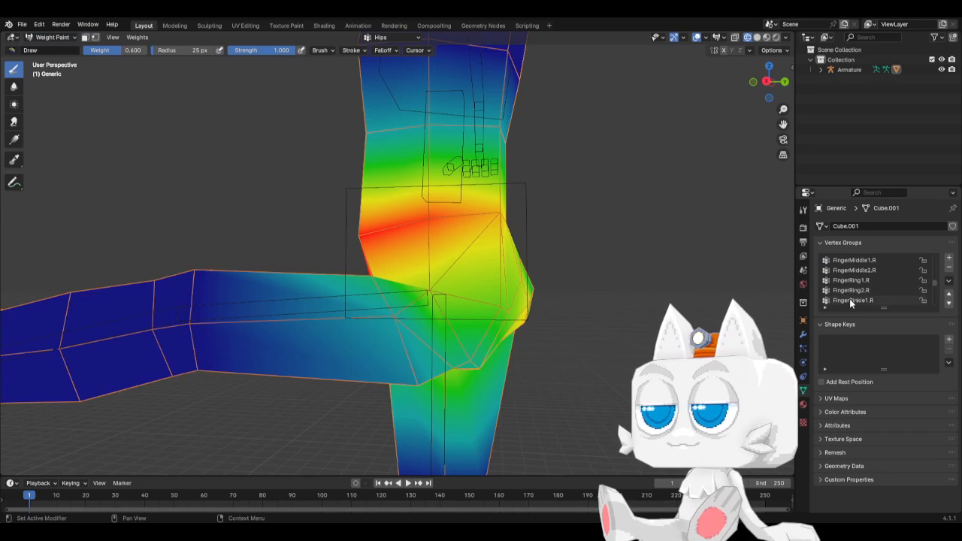
{"action": "scroll", "coordinate": [850, 299], "scroll_direction": "up", "scroll_amount": 8}
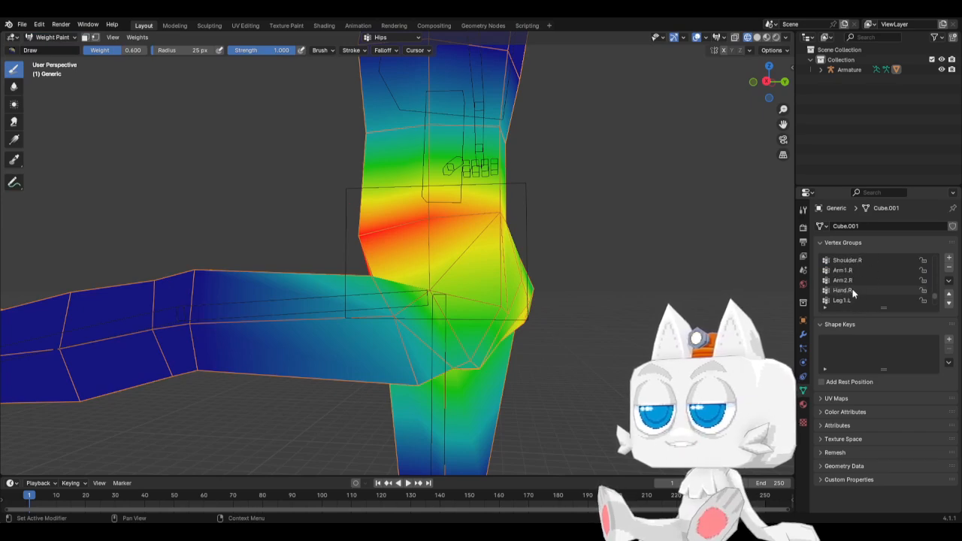
{"action": "left_click", "coordinate": [845, 300]}
{"action": "mouse_move", "coordinate": [636, 311]}
{"action": "middle_mouse_down"}
{"action": "mouse_move", "coordinate": [550, 277]}
{"action": "mouse_move", "coordinate": [595, 296]}
{"action": "mouse_move", "coordinate": [580, 301]}
{"action": "mouse_move", "coordinate": [619, 297]}
{"action": "middle_mouse_up"}
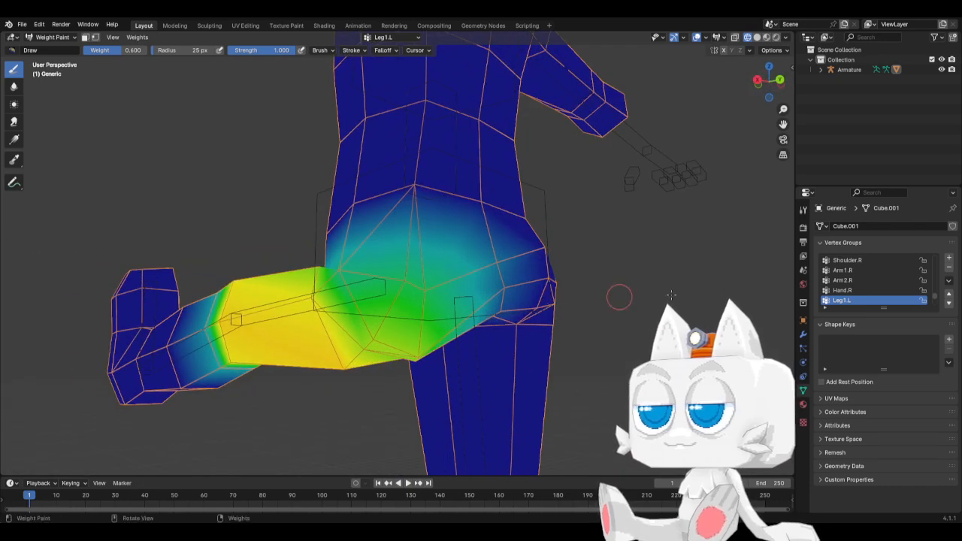
Step: Set the brush weight to 0.323 and then 0.415 while examining the left thigh and buttock weights from behind and the side
{"action": "left_click_drag", "start_coordinate": [127, 49], "coordinate": [101, 50]}
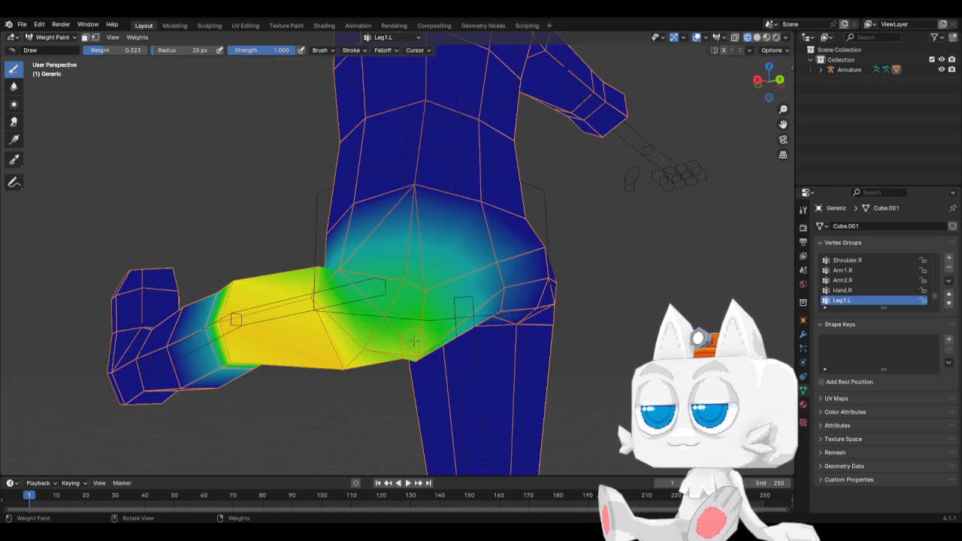
{"action": "mouse_move", "coordinate": [415, 352]}
{"action": "middle_mouse_down"}
{"action": "mouse_move", "coordinate": [490, 324]}
{"action": "mouse_move", "coordinate": [424, 307]}
{"action": "mouse_move", "coordinate": [412, 321]}
{"action": "mouse_move", "coordinate": [304, 353]}
{"action": "middle_mouse_up"}
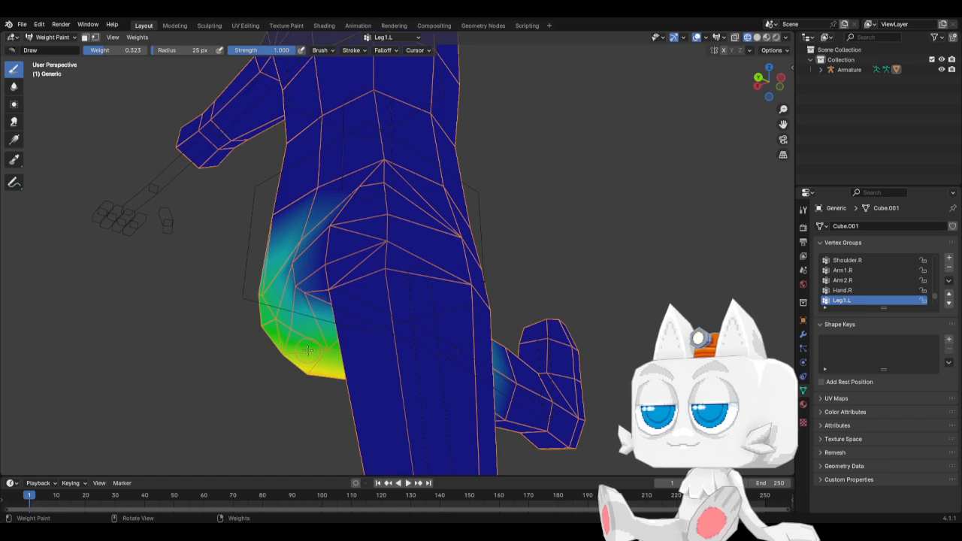
{"action": "left_click_drag", "start_coordinate": [113, 51], "coordinate": [119, 52]}
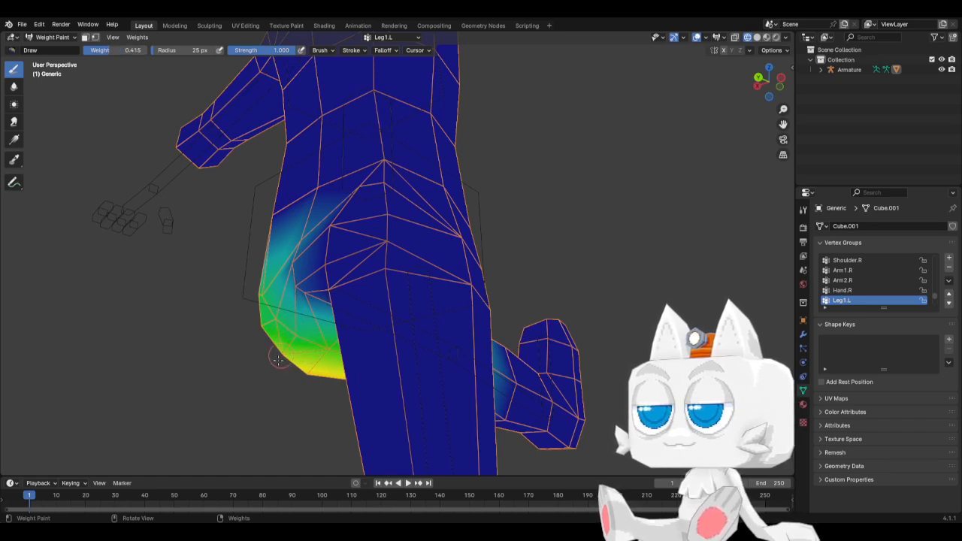
{"action": "mouse_move", "coordinate": [289, 327]}
{"action": "middle_mouse_down"}
{"action": "mouse_move", "coordinate": [516, 397]}
{"action": "mouse_move", "coordinate": [399, 401]}
{"action": "mouse_move", "coordinate": [568, 424]}
{"action": "middle_mouse_up"}
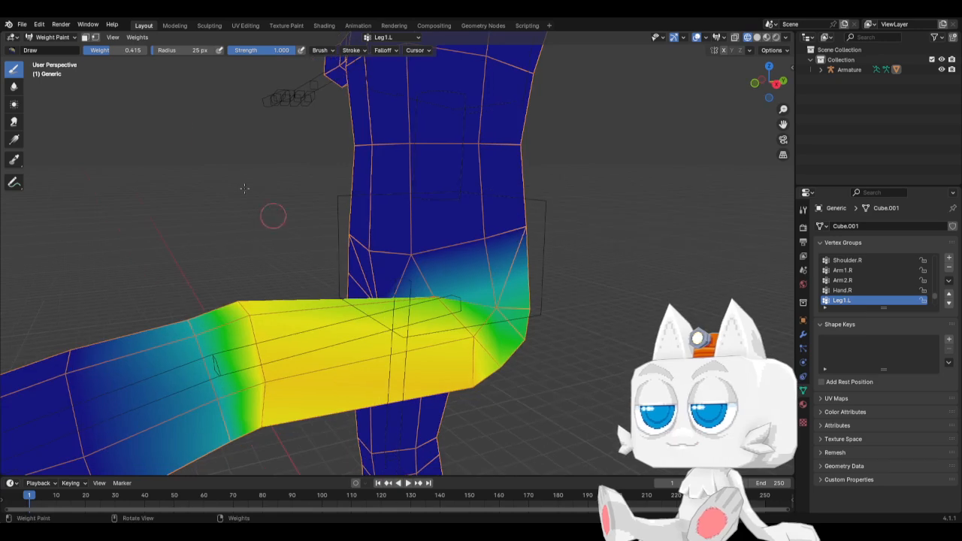
Step: Put the armature in Pose Mode and clear the rotation of all bones
{"action": "left_click", "coordinate": [47, 37]}
{"action": "left_click", "coordinate": [56, 48]}
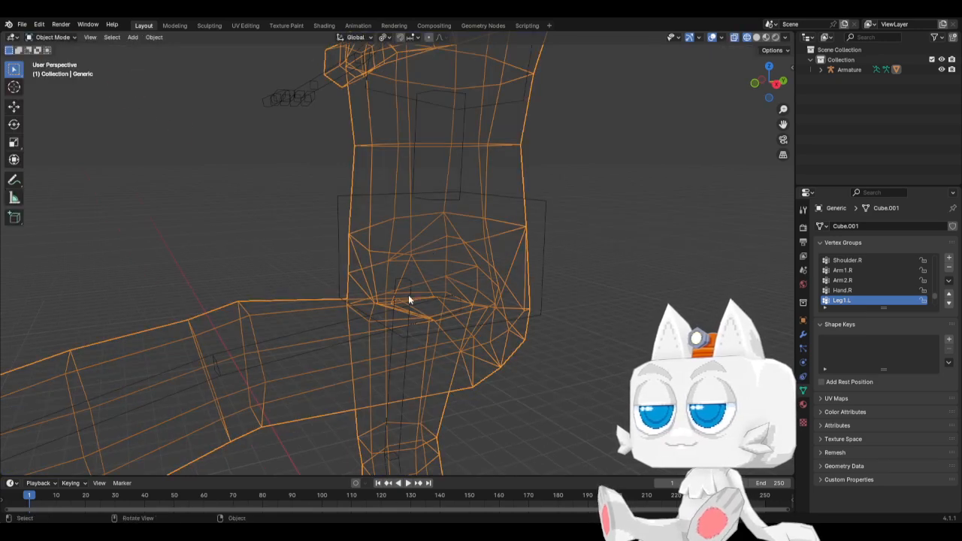
{"action": "left_click", "coordinate": [312, 336]}
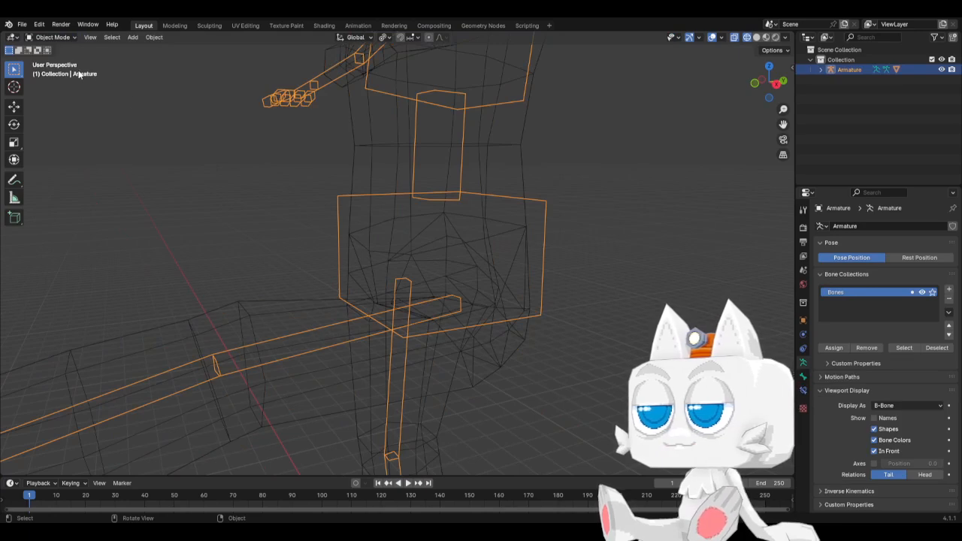
{"action": "left_click", "coordinate": [57, 40]}
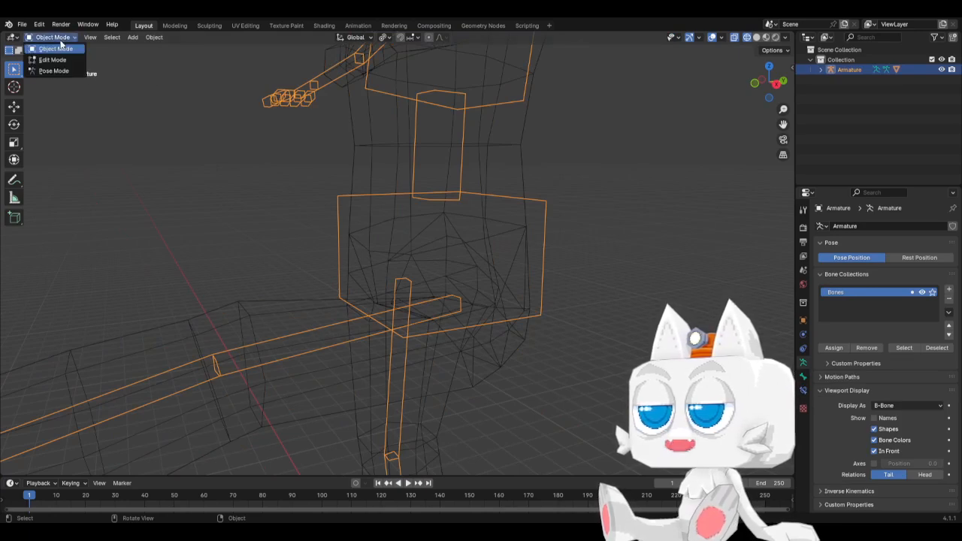
{"action": "left_click", "coordinate": [58, 71]}
{"action": "key", "text": "a"}
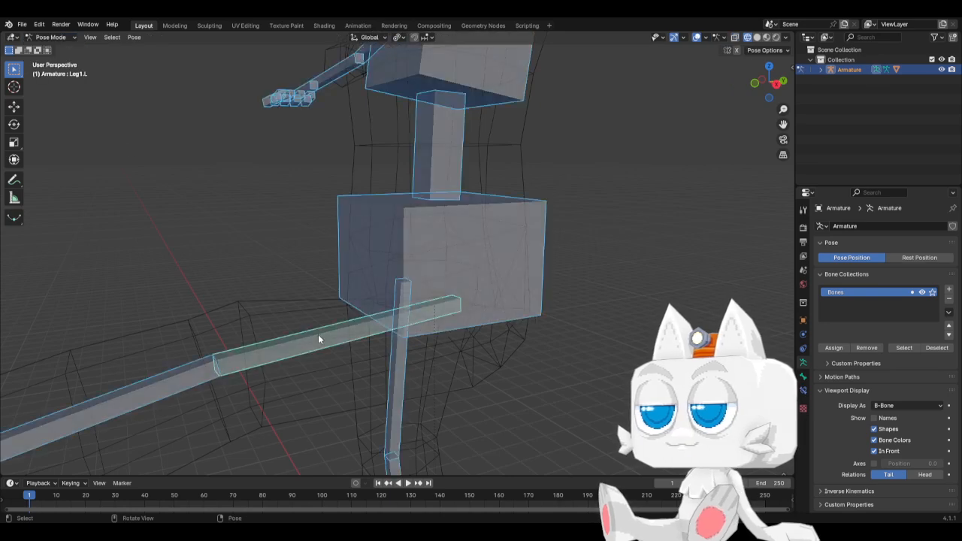
{"action": "key", "text": "alt+r"}
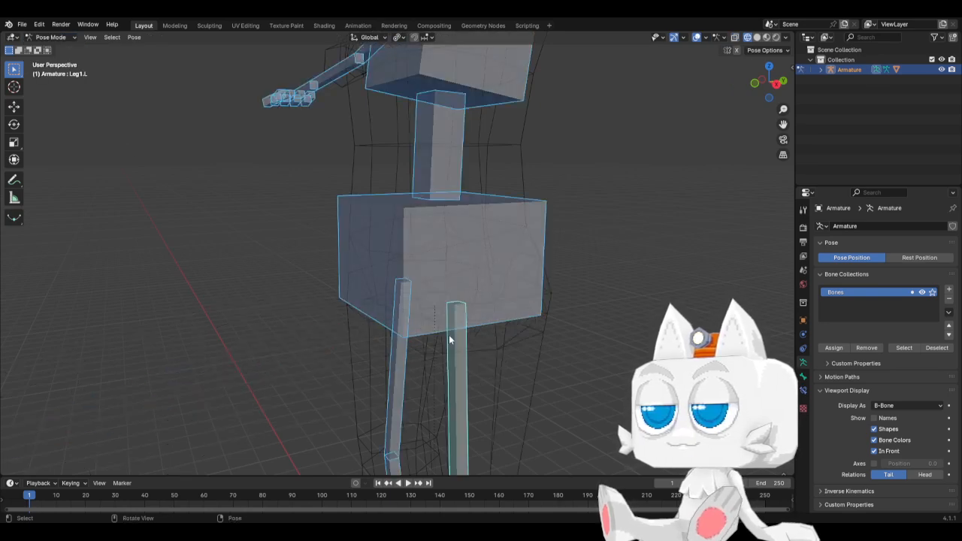
Step: Show the whole character from the front, deselect all bones and save the file
{"action": "key", "text": "KP_1"}
{"action": "scroll", "coordinate": [452, 335], "scroll_direction": "down", "scroll_amount": 8}
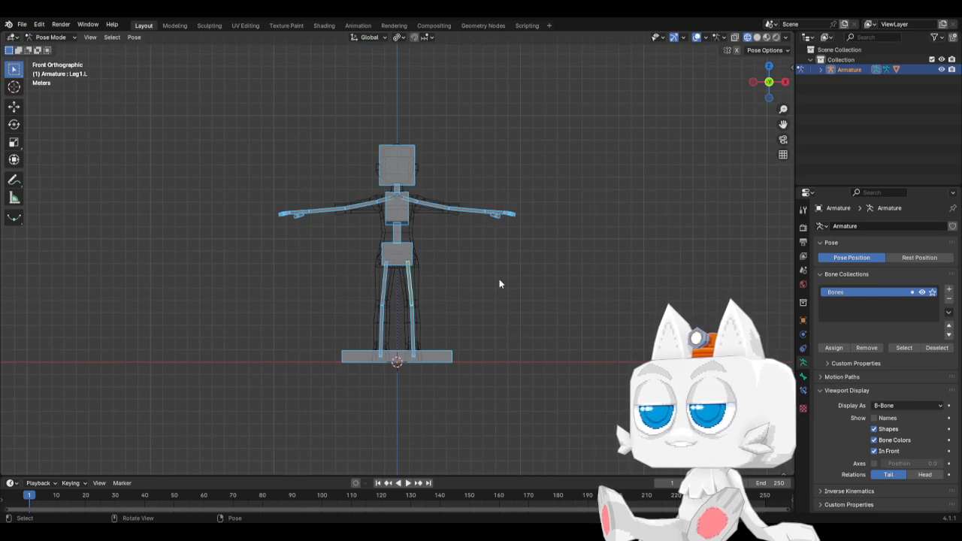
{"action": "scroll", "coordinate": [500, 284], "scroll_direction": "up", "scroll_amount": 3}
{"action": "key", "text": "alt+a"}
{"action": "key", "text": "ctrl+s"}
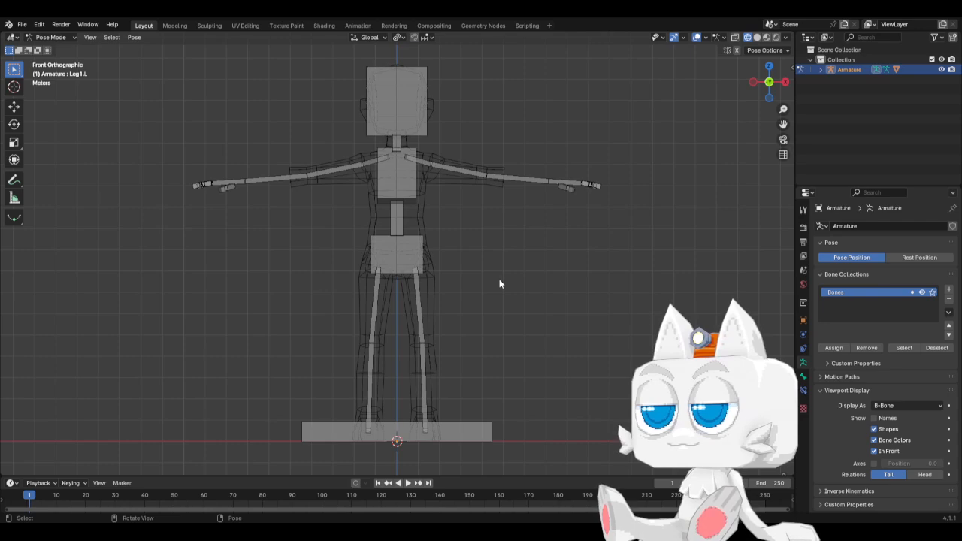
Step: Display the character in solid shading and select the Arm2.L and Arm1.L bones in turn
{"action": "key", "text": "z"}
{"action": "left_click", "coordinate": [545, 278]}
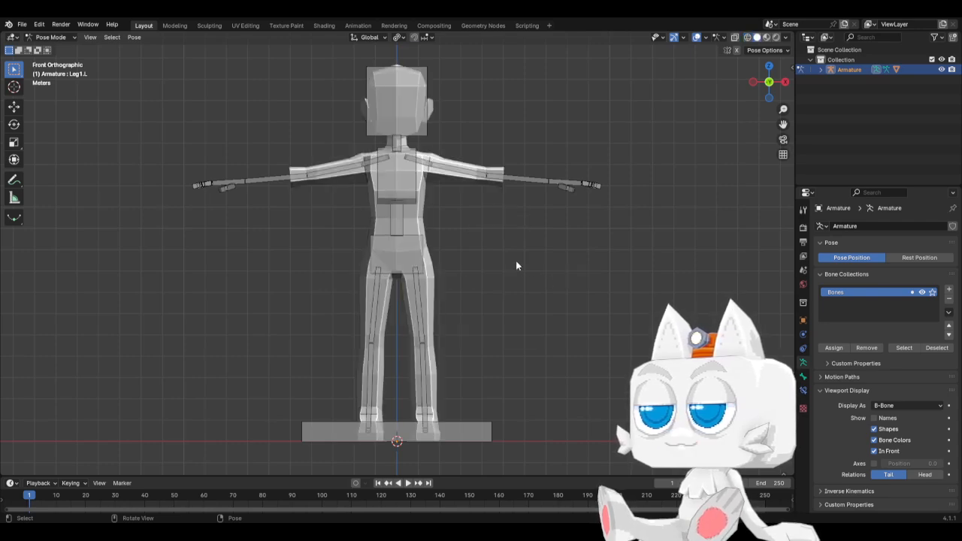
{"action": "left_click", "coordinate": [505, 185]}
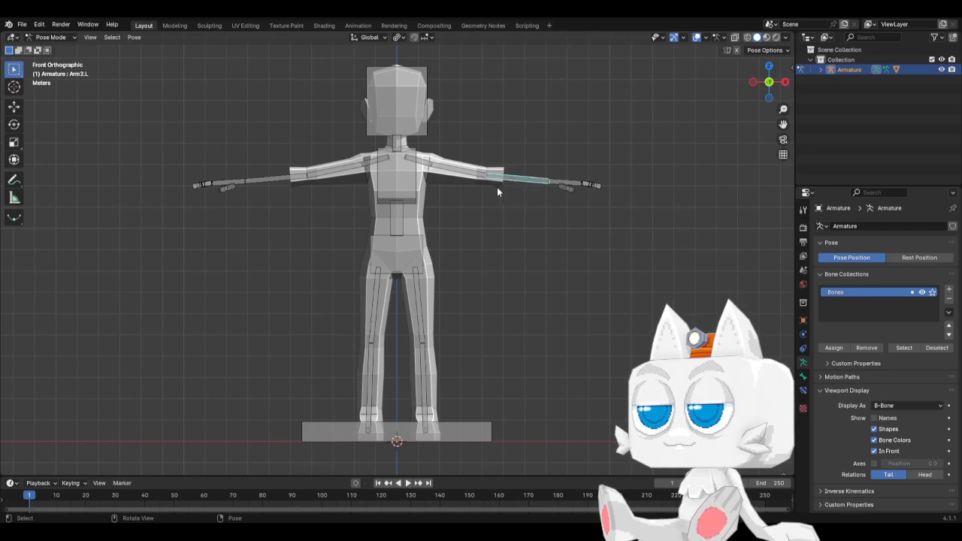
{"action": "left_click", "coordinate": [476, 172]}
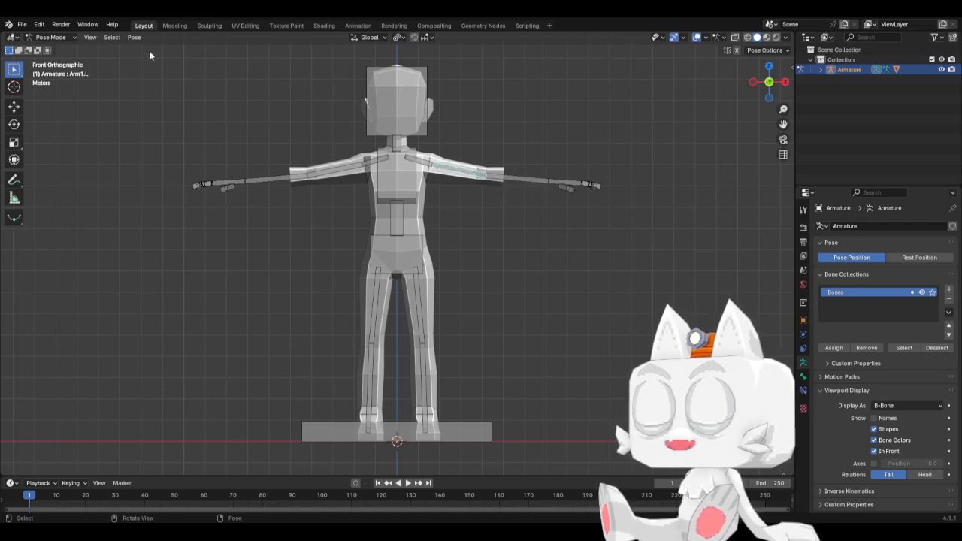
Step: Select the character mesh in Object Mode and reveal its hidden geometry in Edit Mode
{"action": "left_click", "coordinate": [50, 37]}
{"action": "left_click", "coordinate": [46, 47]}
{"action": "left_click", "coordinate": [349, 186]}
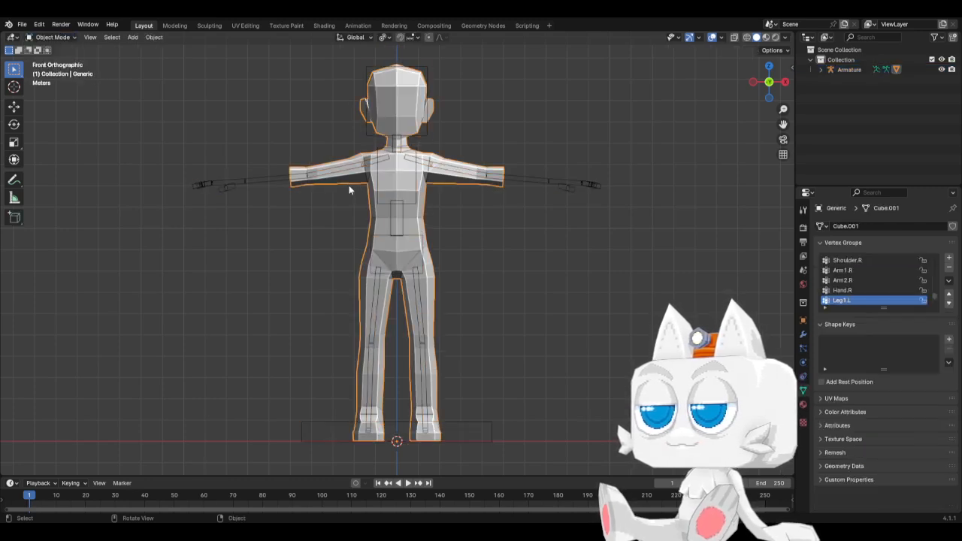
{"action": "key", "text": "Tab"}
{"action": "key", "text": "alt+h"}
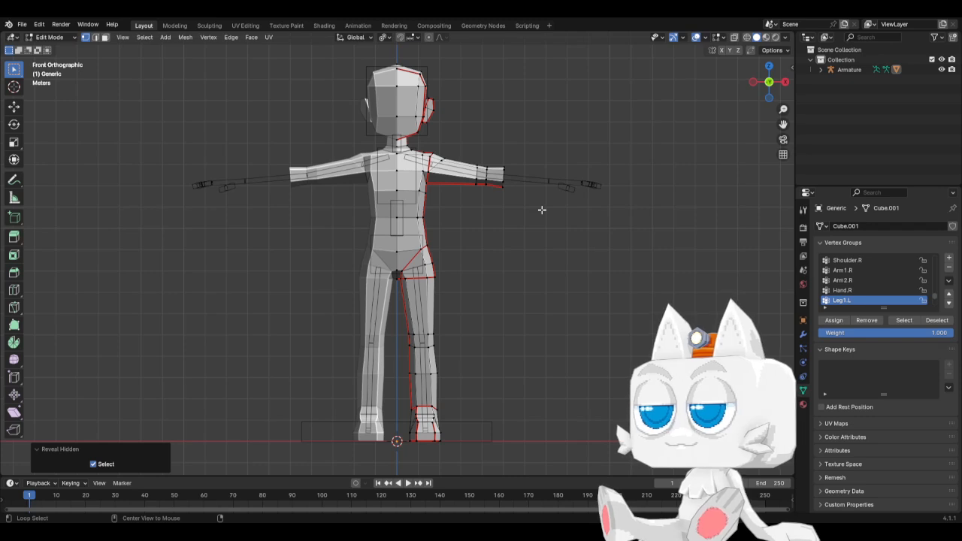
{"action": "key", "text": "Tab"}
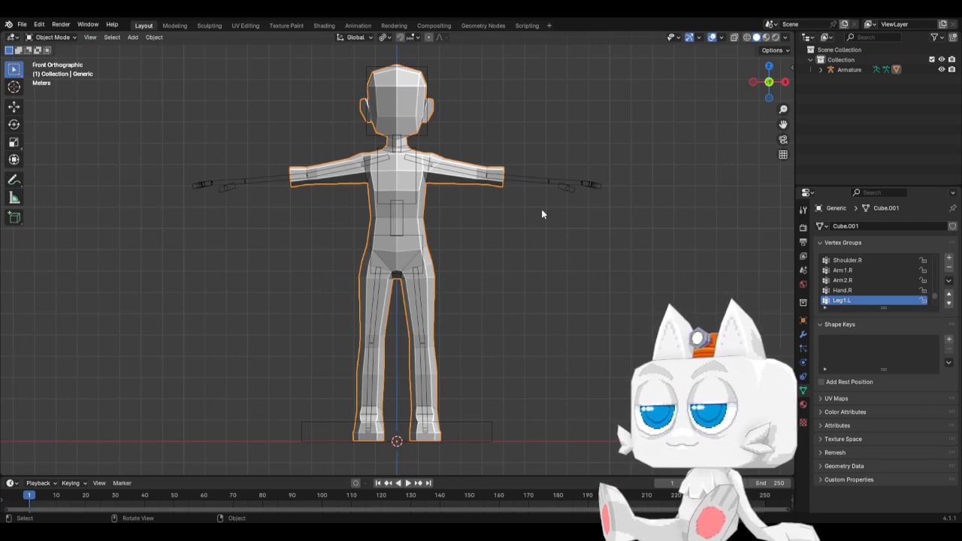
{"action": "key", "text": "Tab"}
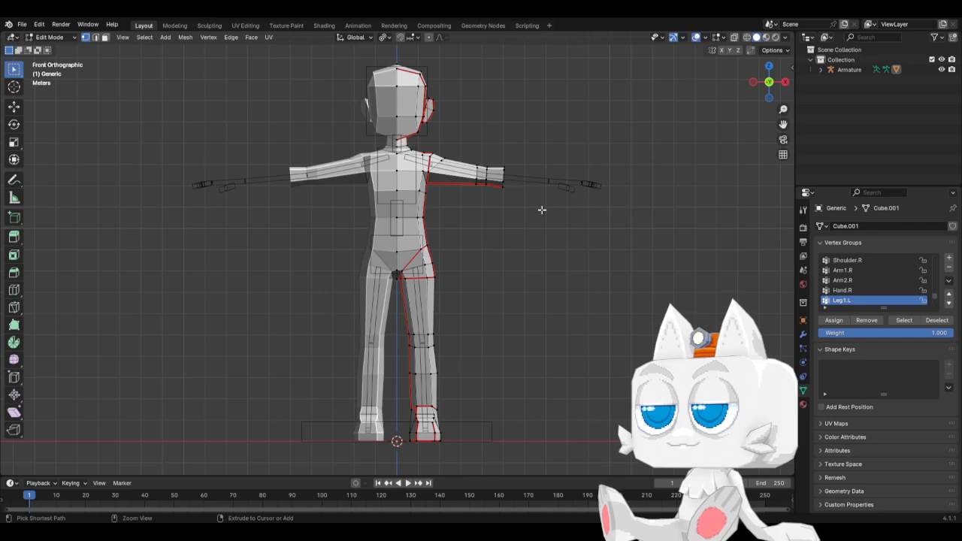
Step: Undo the recent mode changes, selections and pose reset, back to the armature selected in Object Mode with the left leg raised
{"action": "key", "text": "ctrl+z"}
{"action": "key", "text": "ctrl+z"}
{"action": "key", "text": "ctrl+z"}
{"action": "key", "text": "ctrl+z"}
{"action": "key", "text": "ctrl+z"}
{"action": "key", "text": "ctrl+z"}
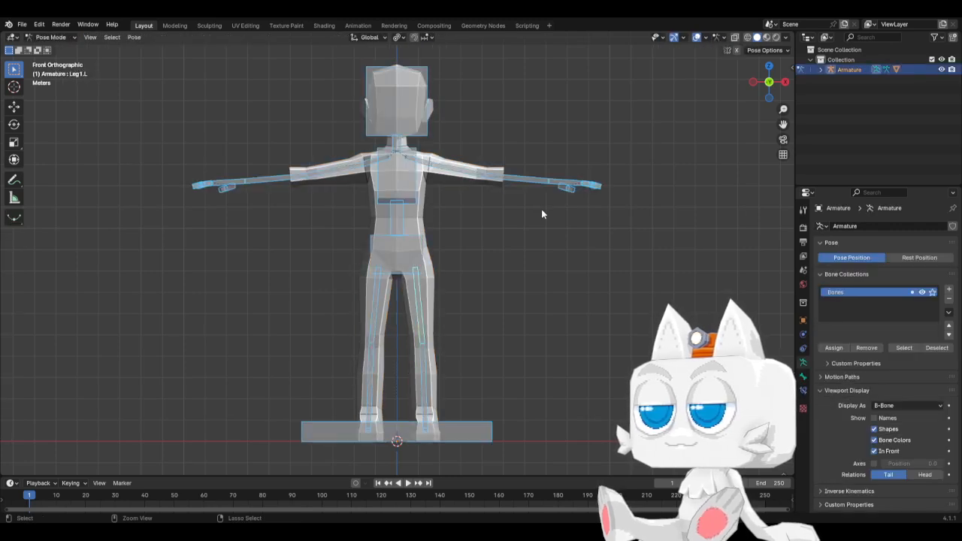
{"action": "key", "text": "ctrl+z"}
{"action": "key", "text": "ctrl+z"}
{"action": "key", "text": "ctrl+z"}
{"action": "key", "text": "ctrl+z"}
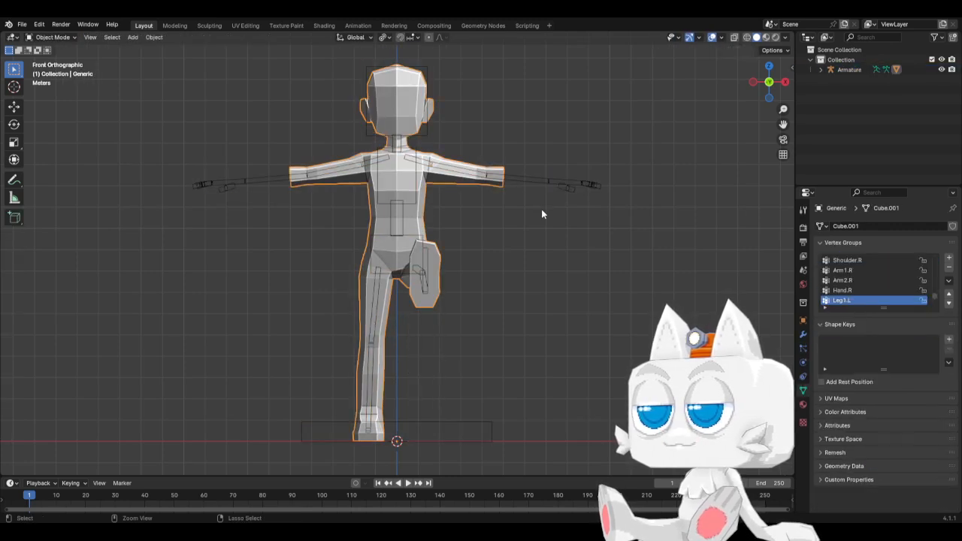
{"action": "key", "text": "ctrl+z"}
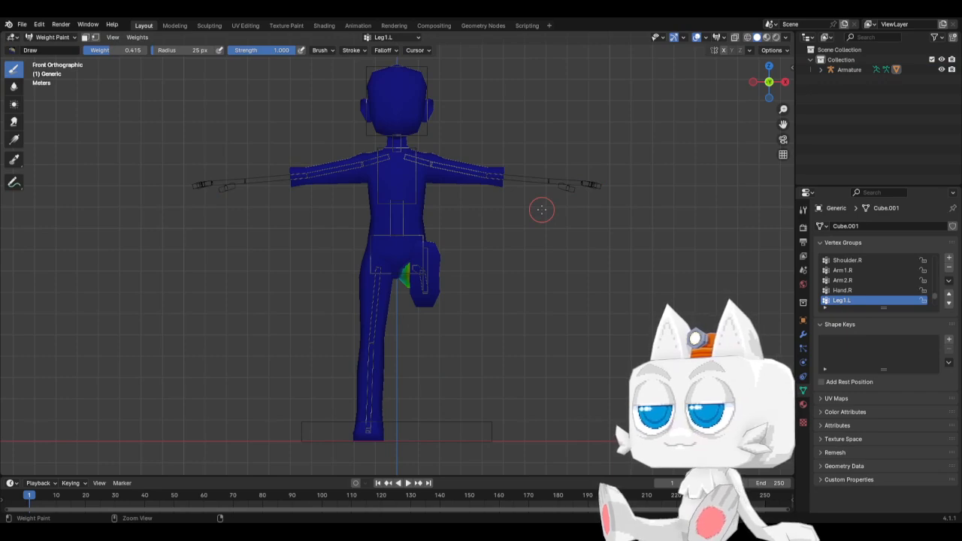
{"action": "key", "text": "ctrl+z"}
{"action": "key", "text": "ctrl+z"}
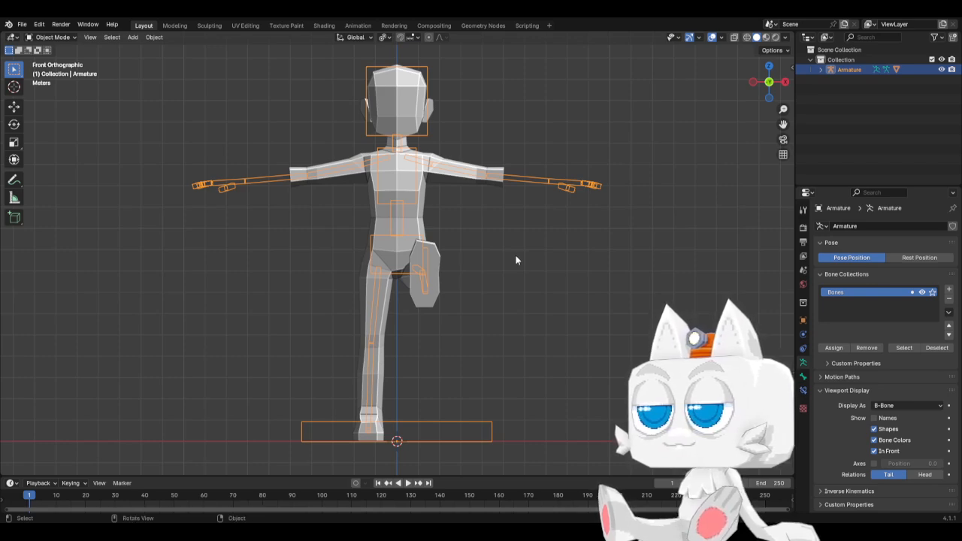
Step: Reveal the character mesh's hidden geometry in Edit Mode, inspect the arms from front and back, and compare with Object Mode
{"action": "left_click", "coordinate": [500, 185]}
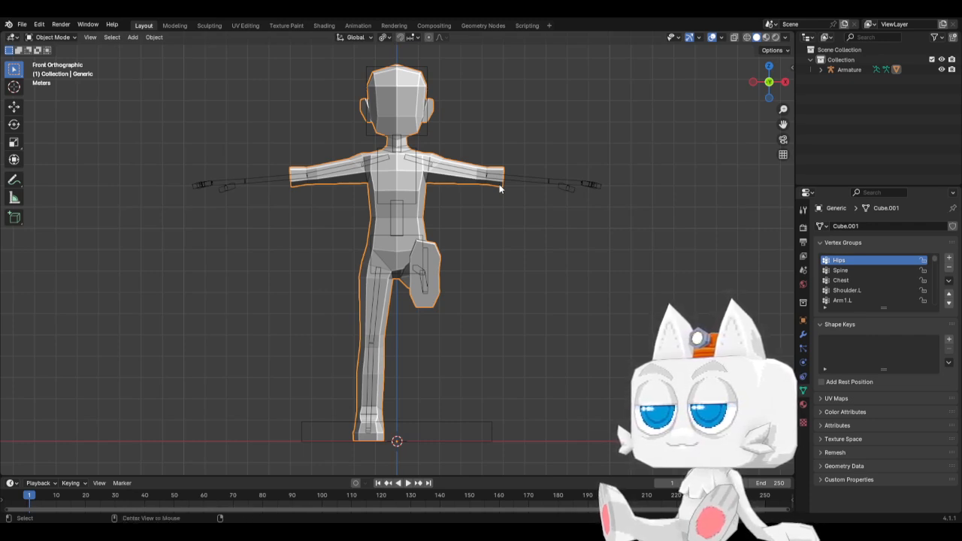
{"action": "key", "text": "Tab"}
{"action": "key", "text": "alt+h"}
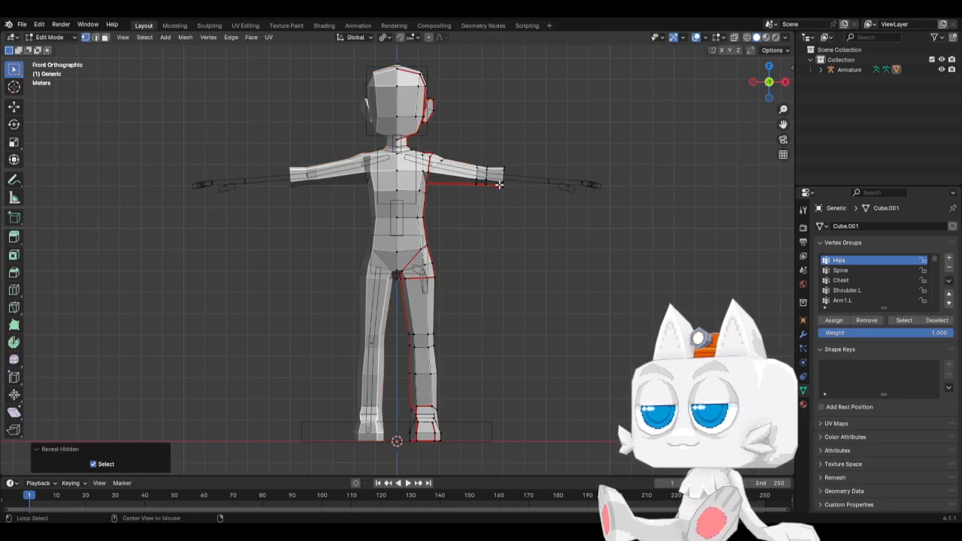
{"action": "left_click", "coordinate": [514, 242]}
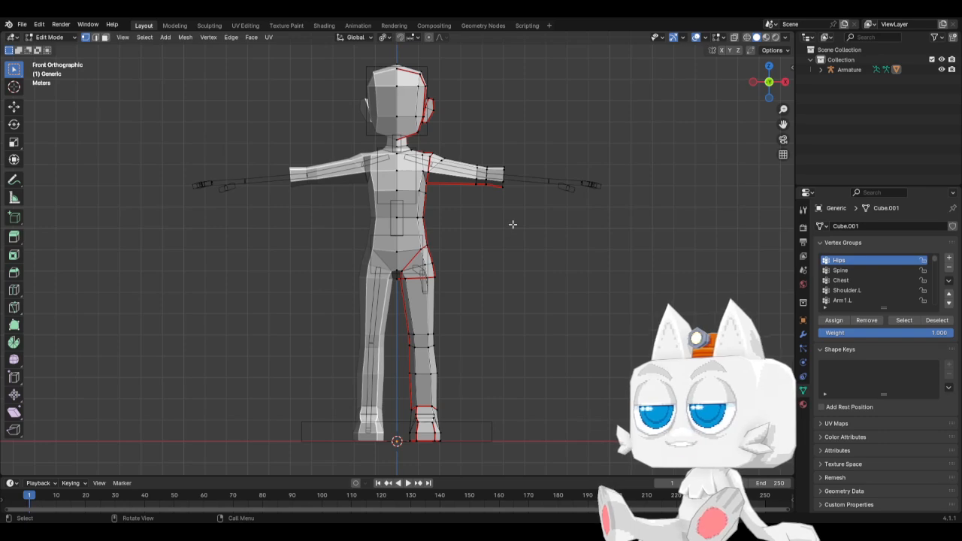
{"action": "middle_click_drag", "start_coordinate": [513, 224], "coordinate": [322, 220]}
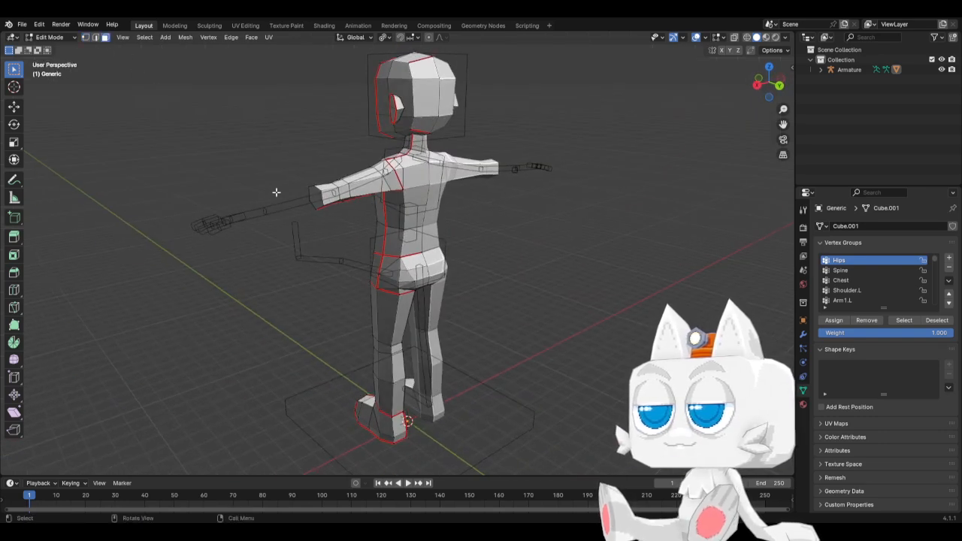
{"action": "middle_click_drag", "start_coordinate": [274, 220], "coordinate": [474, 242]}
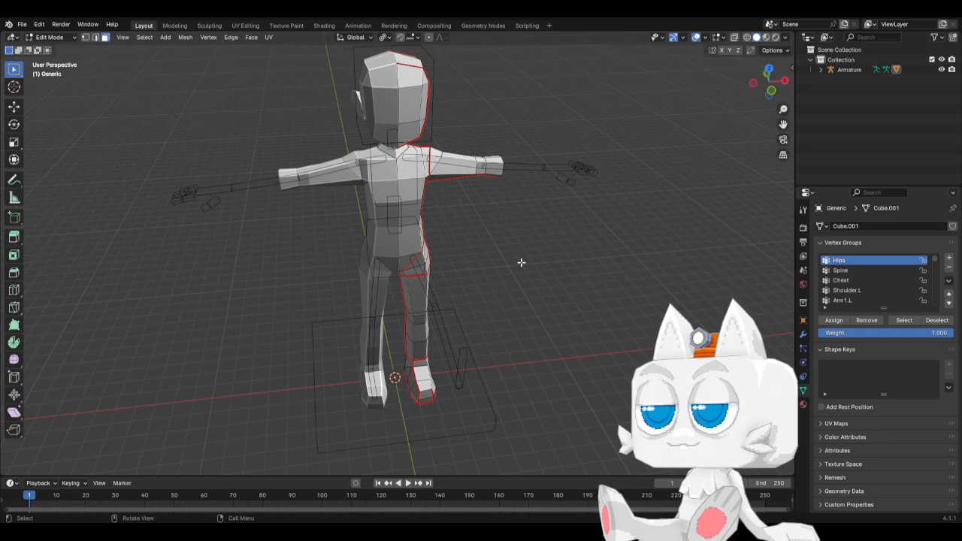
{"action": "key", "text": "Tab"}
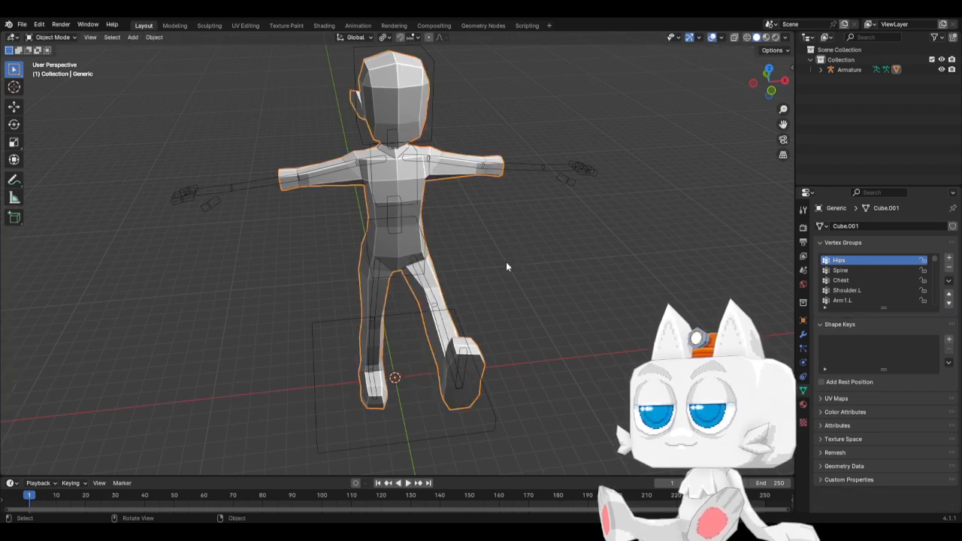
{"action": "key", "text": "KP_1"}
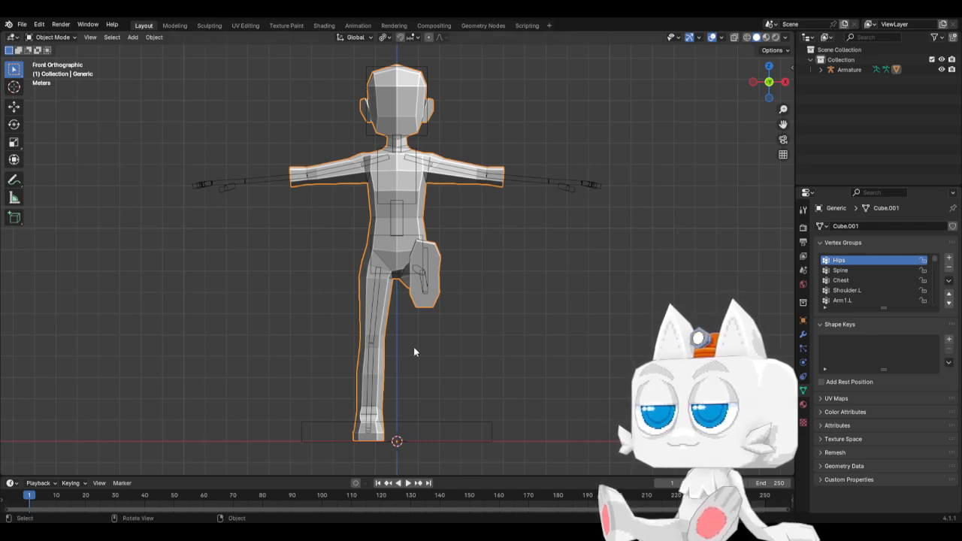
{"action": "key", "text": "Tab"}
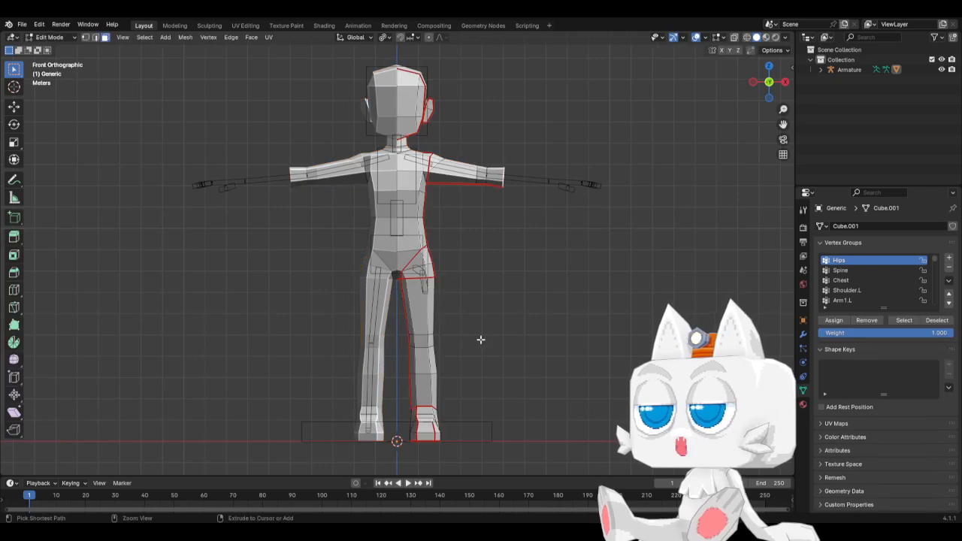
Step: Undo the mesh selection and edits, back to the armature in Object Mode, and show it from the front
{"action": "key", "text": "ctrl+z"}
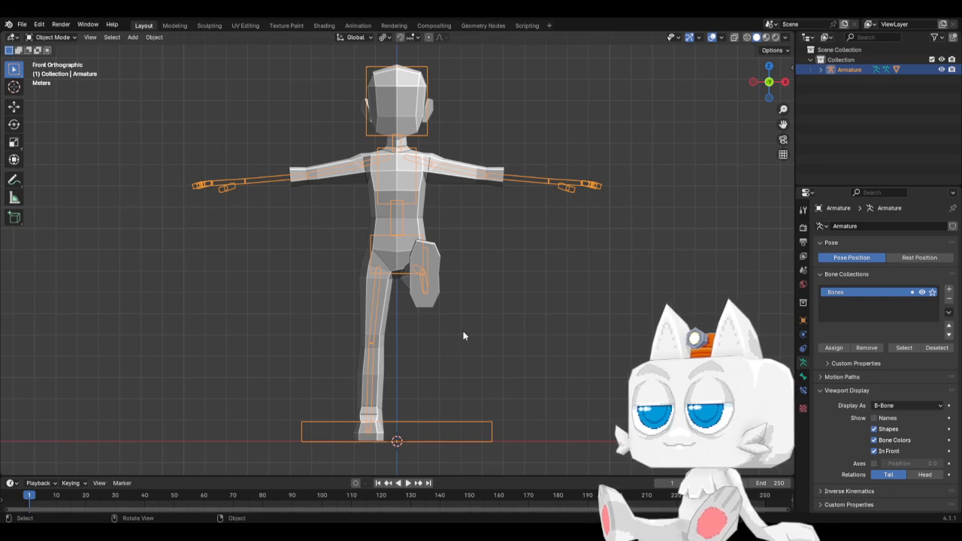
{"action": "key", "text": "KP_3"}
{"action": "key", "text": "KP_1"}
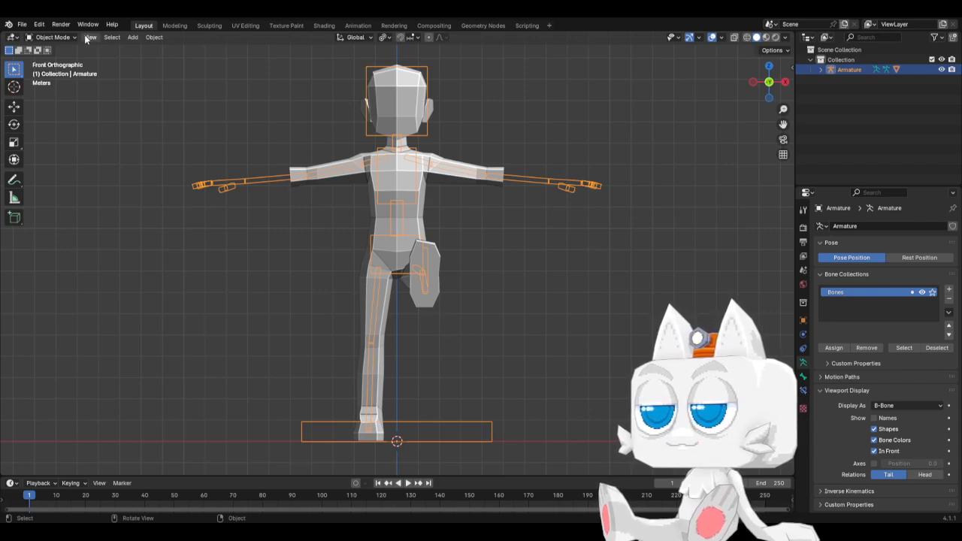
Step: Delete the Generic character mesh and select the remaining armature
{"action": "left_click", "coordinate": [22, 24]}
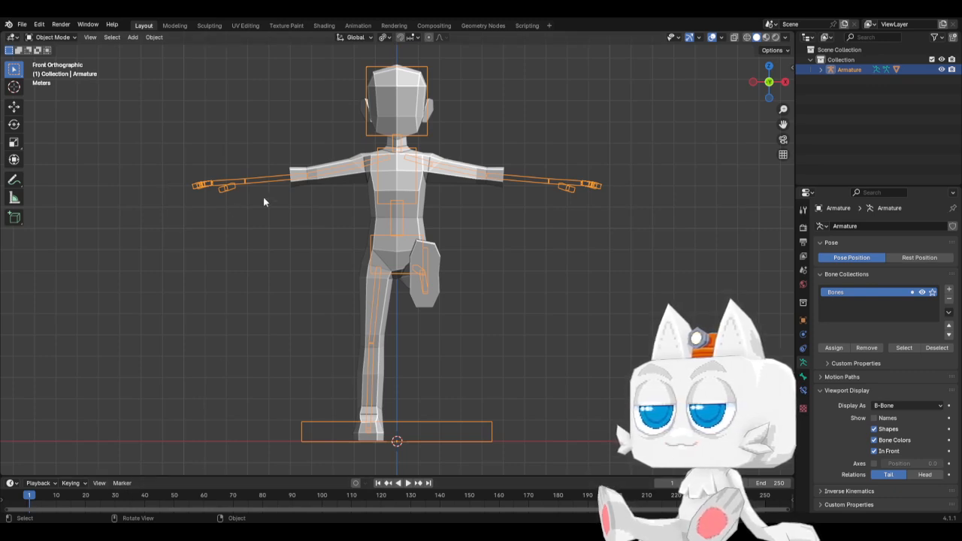
{"action": "left_click", "coordinate": [426, 201]}
{"action": "key", "text": "x"}
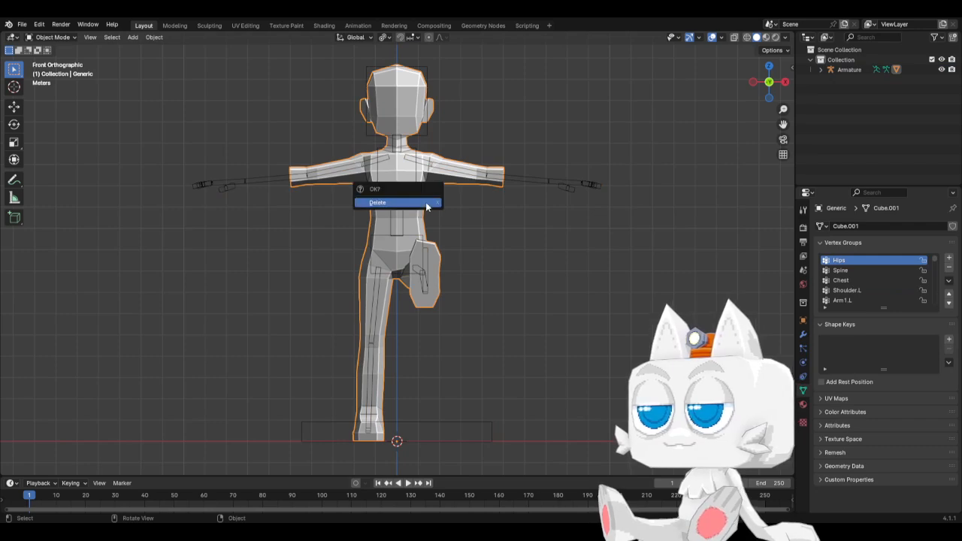
{"action": "left_click", "coordinate": [426, 203]}
{"action": "left_click", "coordinate": [426, 261]}
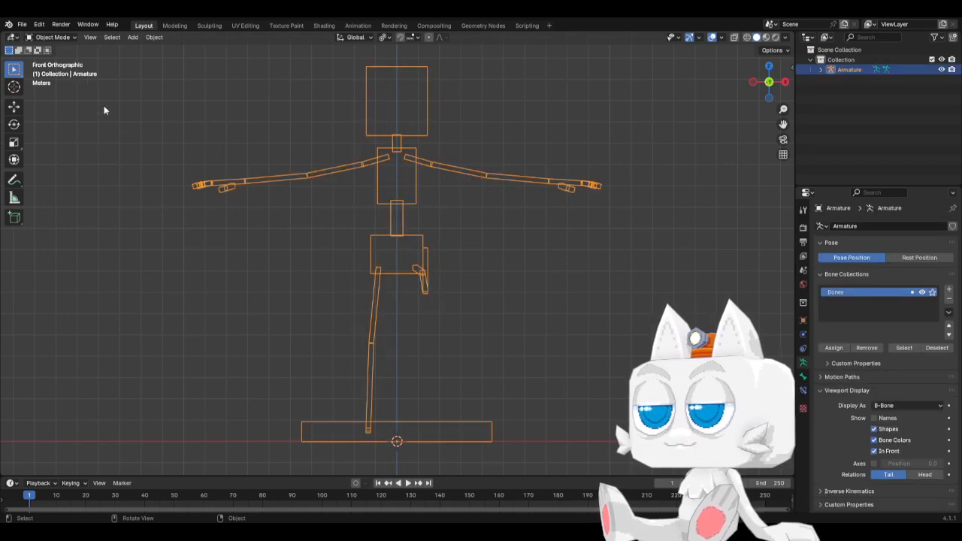
Step: Put the armature in Pose Mode, clear the rotation of all bones and deselect them
{"action": "left_click", "coordinate": [63, 40]}
{"action": "left_click", "coordinate": [60, 66]}
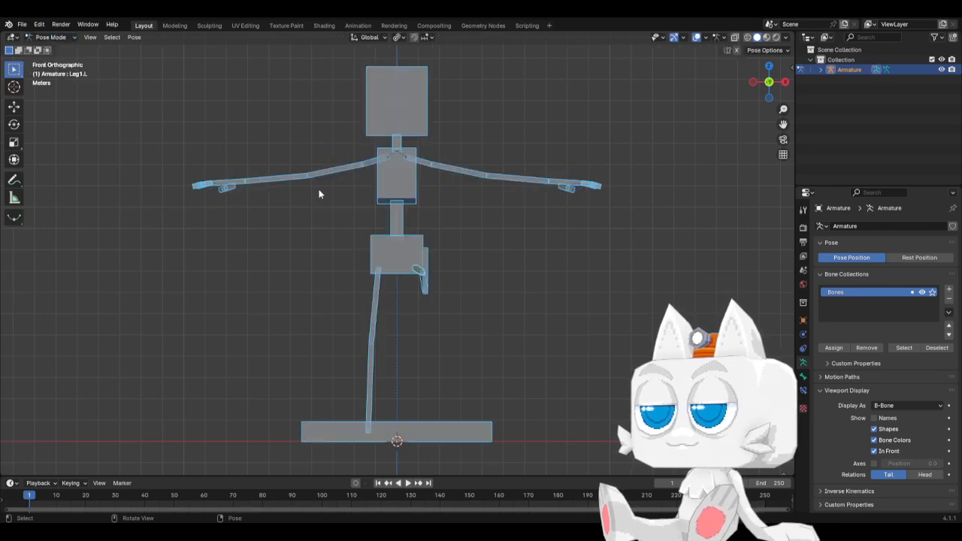
{"action": "key", "text": "alt+r"}
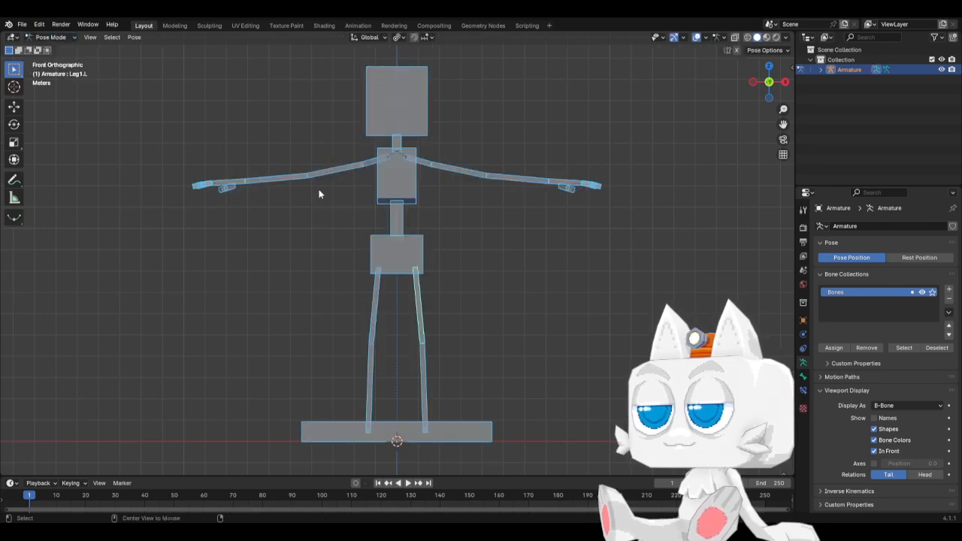
{"action": "left_click", "coordinate": [461, 292]}
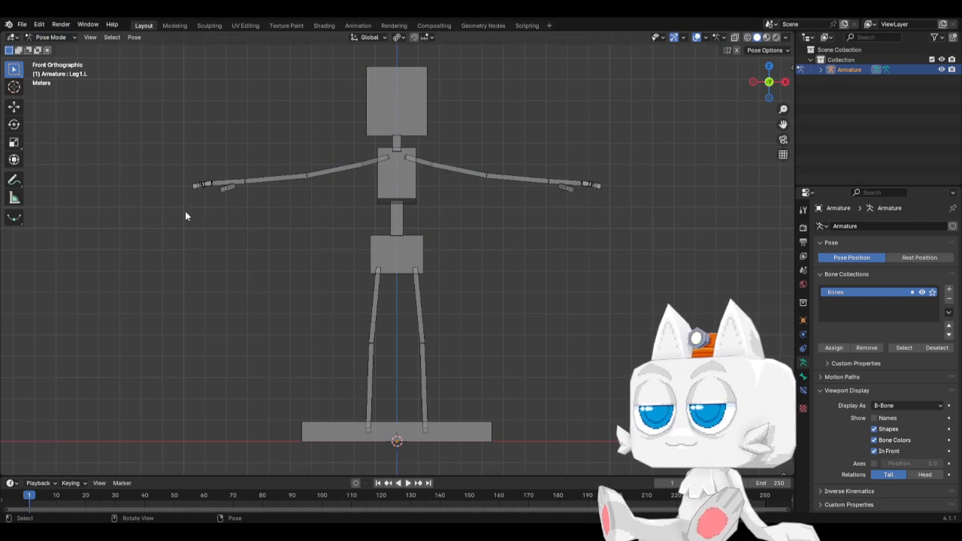
Step: Return the armature to Object Mode and paste the copied Generic mesh with complete arms and hands into the scene
{"action": "left_click", "coordinate": [51, 37]}
{"action": "left_click", "coordinate": [53, 48]}
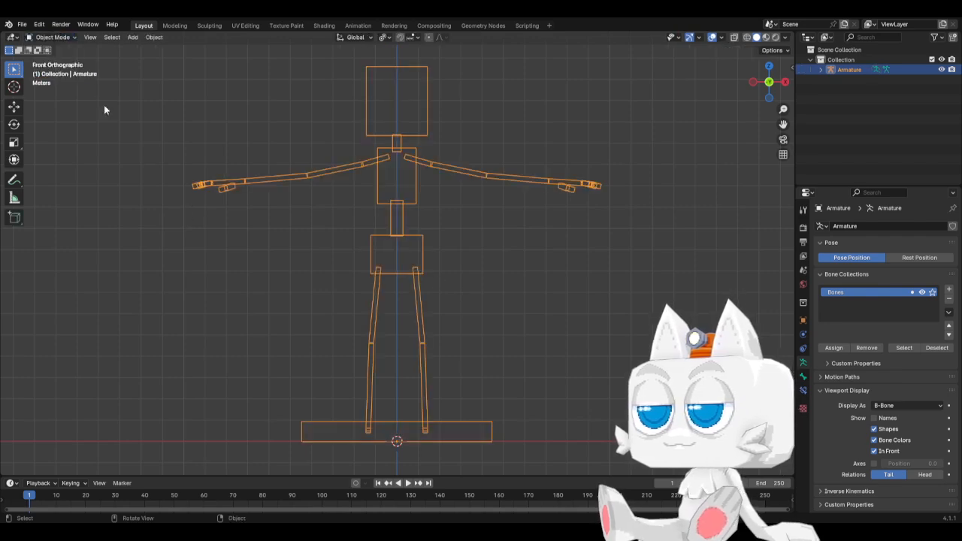
{"action": "left_click", "coordinate": [24, 27]}
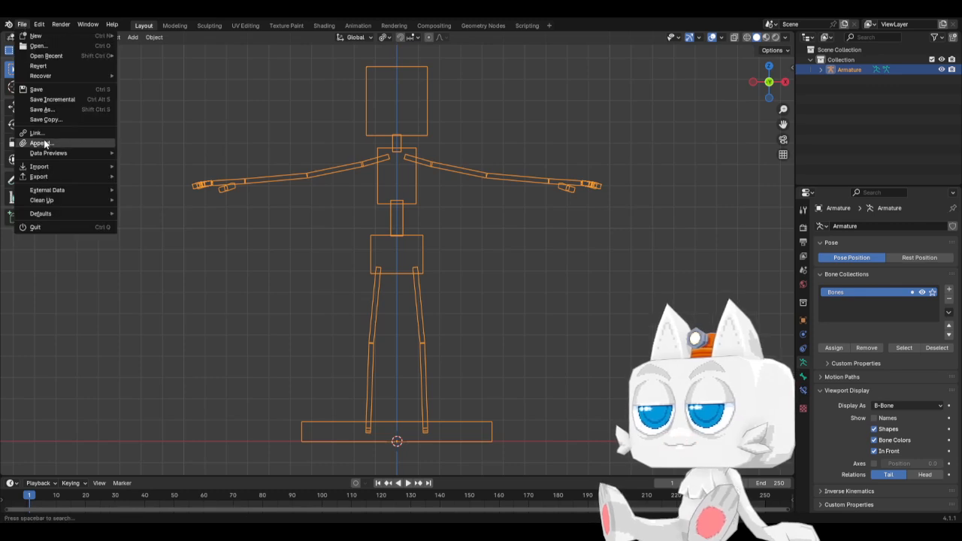
{"action": "key", "text": "Escape"}
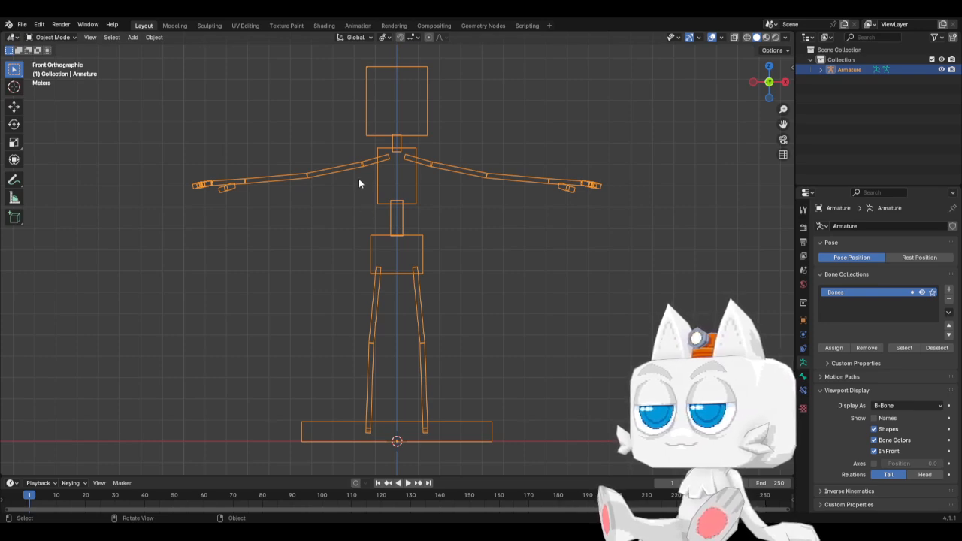
{"action": "key", "text": "ctrl+v"}
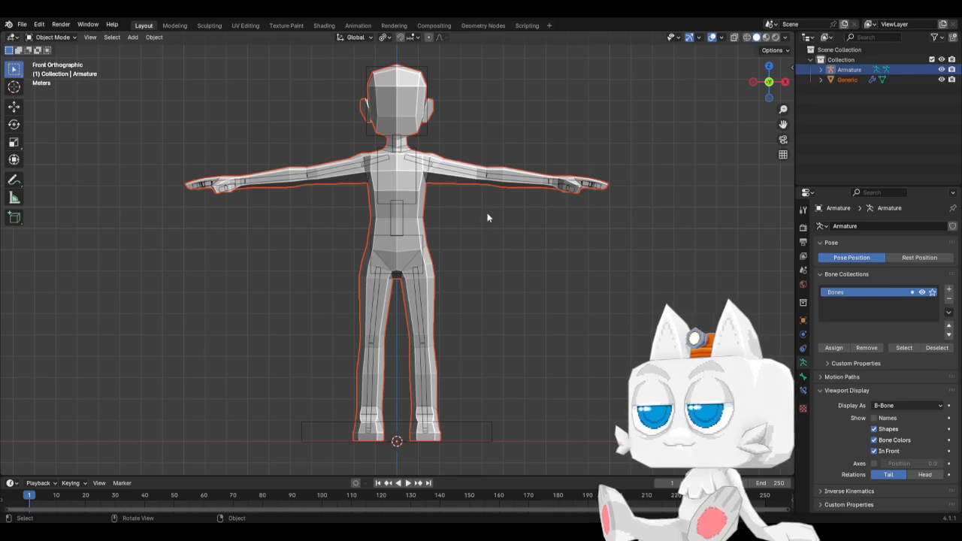
Step: In Edit Mode on the Generic mesh, select the lower rear buttock vertices and move them about 0.07 m back and 0.16 m up
{"action": "middle_click_drag", "start_coordinate": [461, 348], "coordinate": [266, 339]}
{"action": "left_click", "coordinate": [391, 216]}
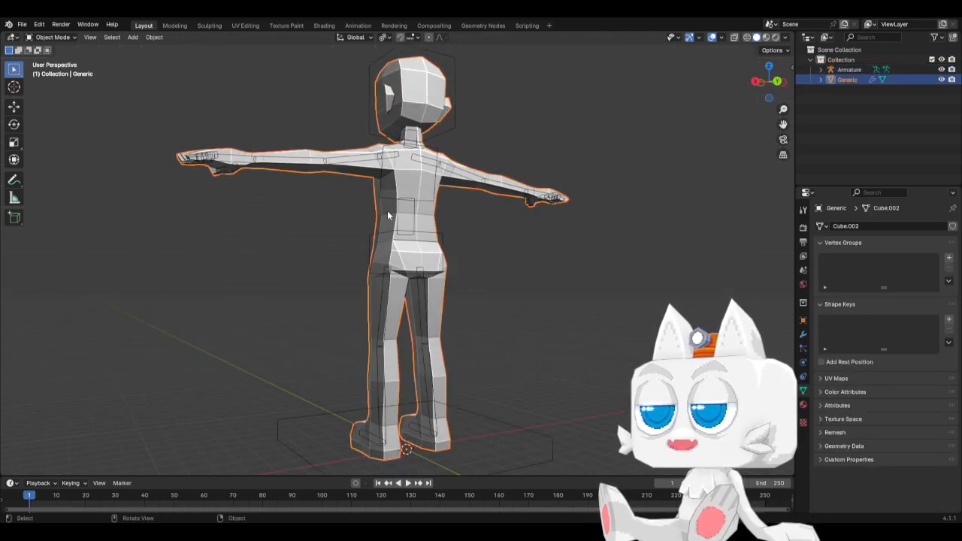
{"action": "key", "text": "Tab"}
{"action": "scroll", "coordinate": [391, 270], "scroll_direction": "up", "scroll_amount": 7}
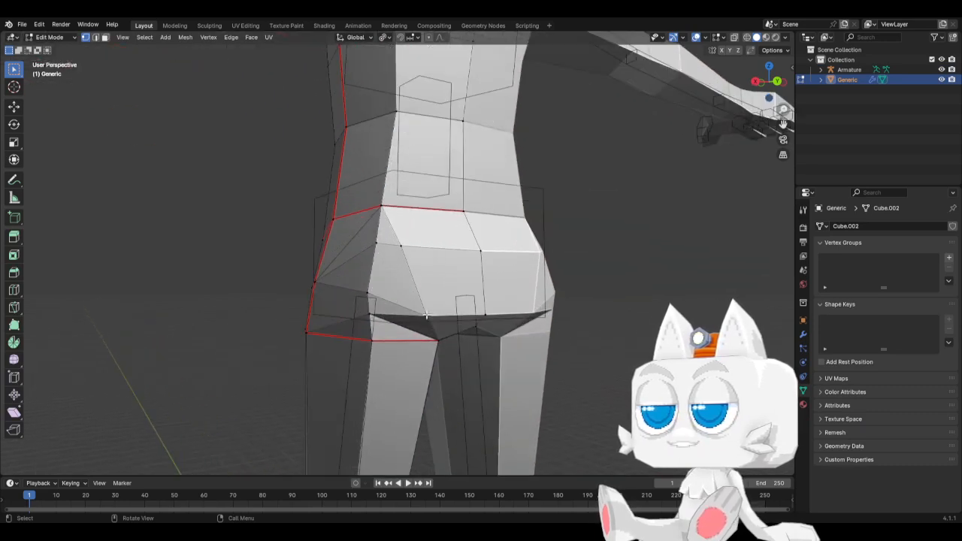
{"action": "left_click", "coordinate": [427, 316], "text": "shift"}
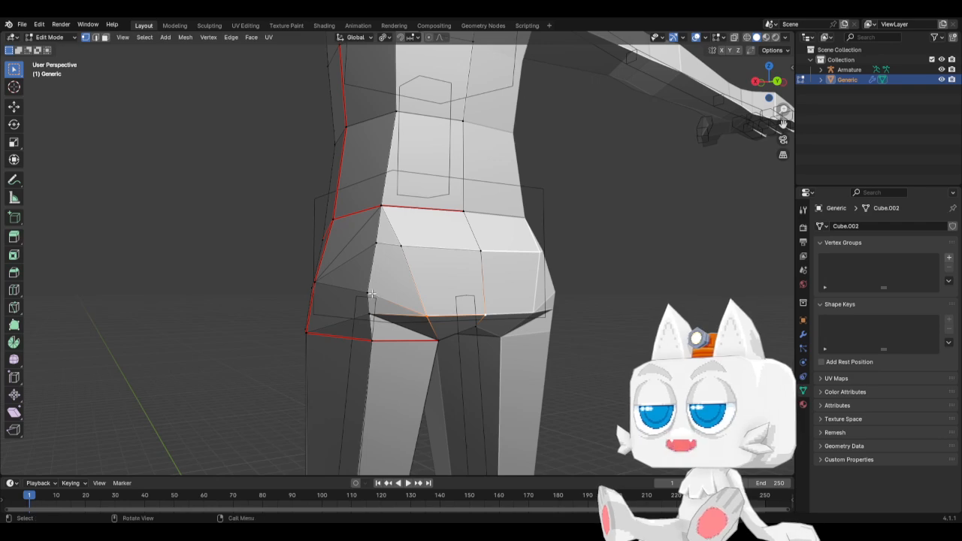
{"action": "key", "text": "KP_3"}
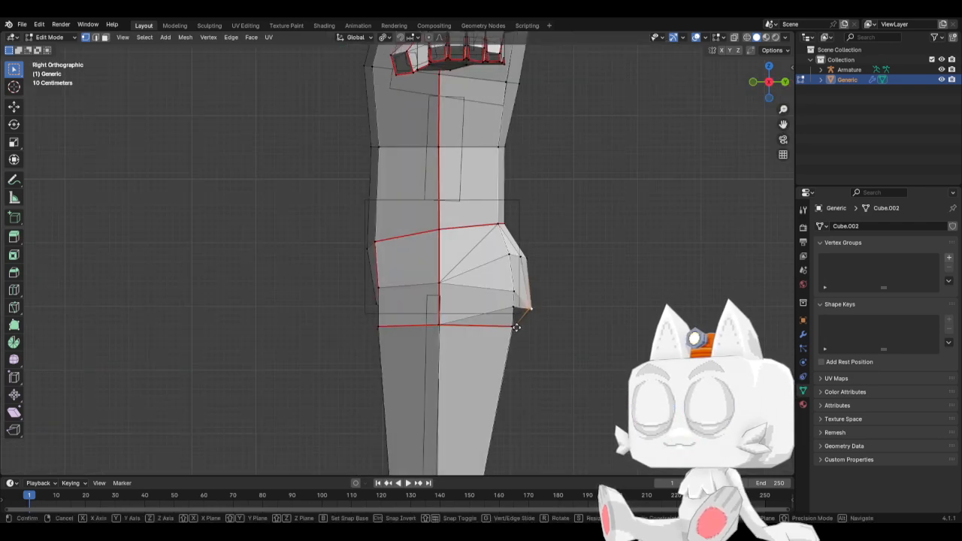
{"action": "key", "text": "g"}
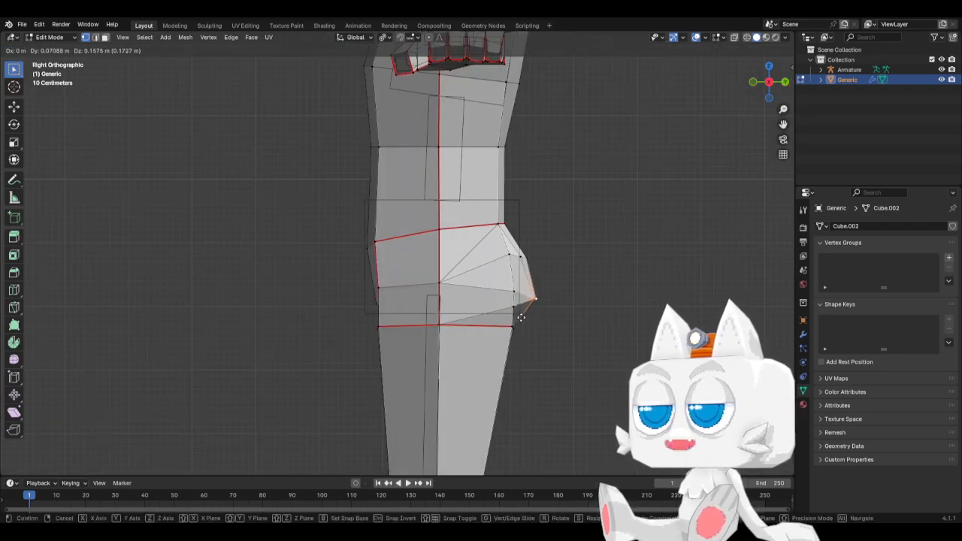
{"action": "left_click", "coordinate": [521, 318]}
Step: Knife-cut a new edge across the underside of the buttock, ending at the midpoint of the centre edge
{"action": "key", "text": "k"}
{"action": "middle_click_drag", "start_coordinate": [513, 306], "coordinate": [394, 290]}
{"action": "left_click", "coordinate": [327, 302]}
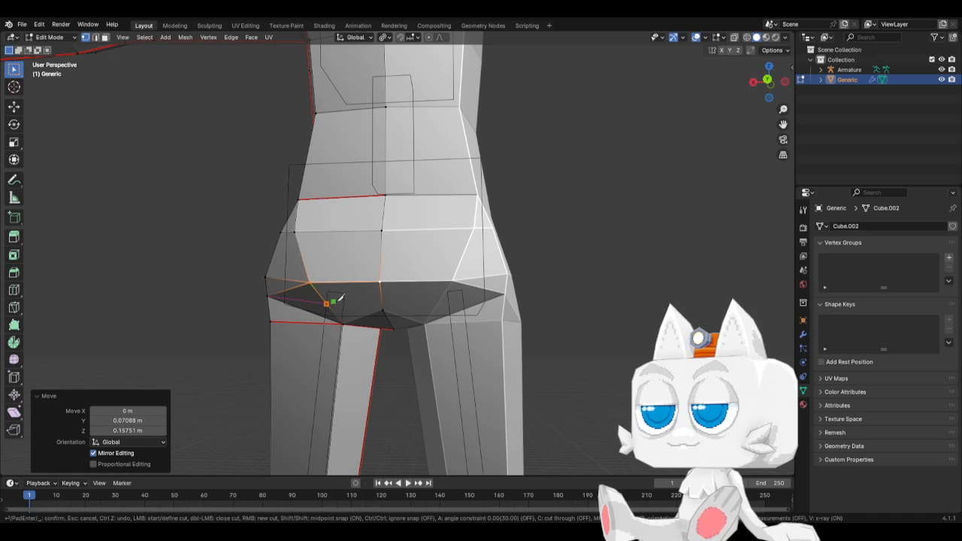
{"action": "left_click", "coordinate": [382, 296], "text": "shift"}
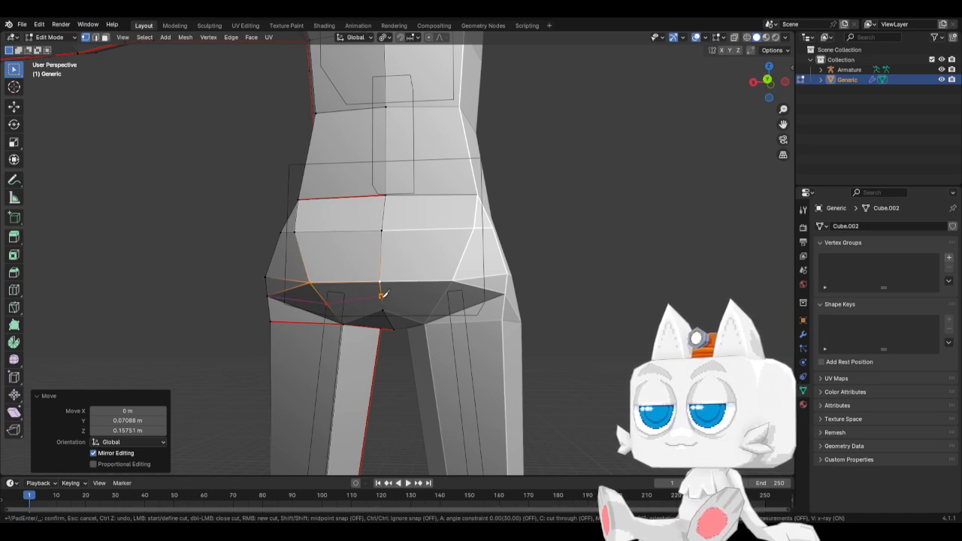
{"action": "key", "text": "Return"}
Step: Select the new vertices under the buttock and move them backward and slightly down in side view to round the underside
{"action": "left_click", "coordinate": [382, 297]}
{"action": "key", "text": "KP_3"}
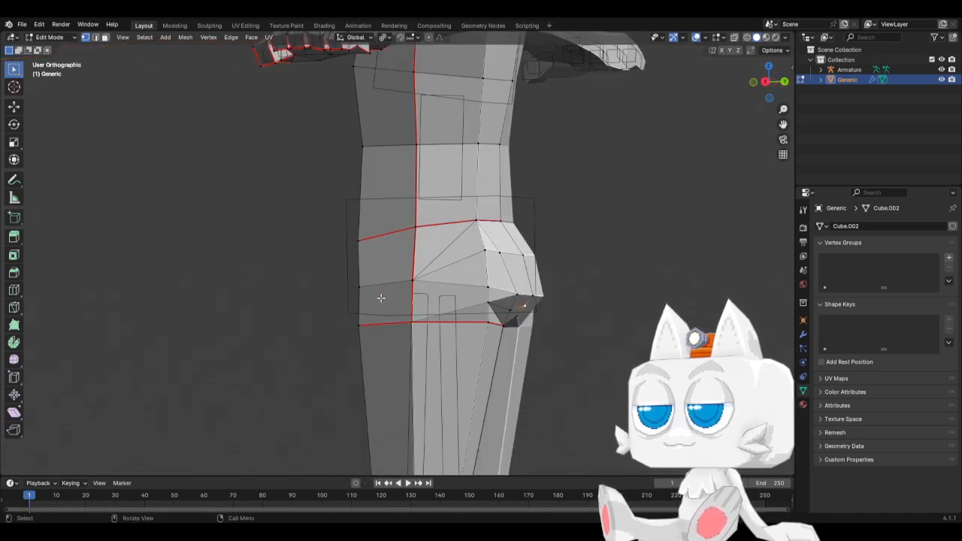
{"action": "key", "text": "g"}
{"action": "left_click", "coordinate": [453, 302]}
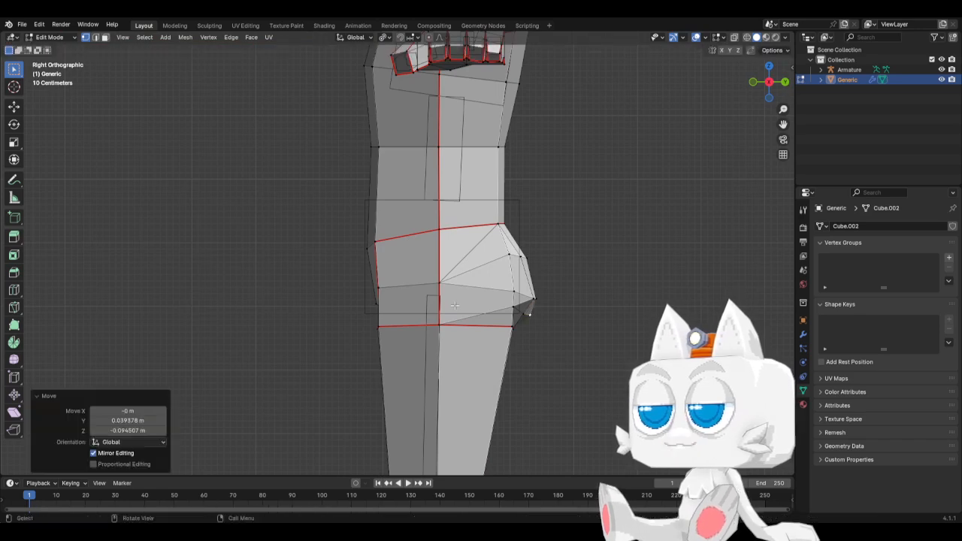
{"action": "key", "text": "g"}
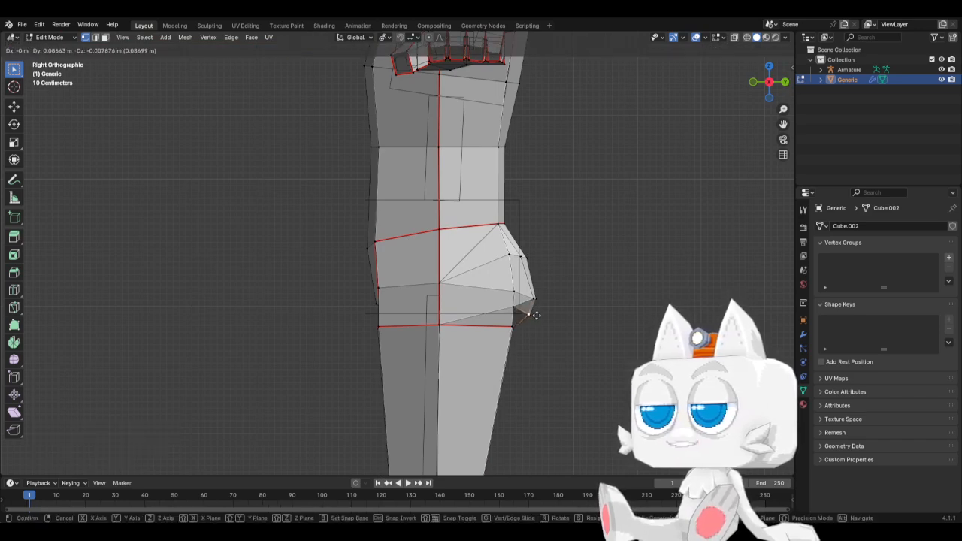
{"action": "left_click", "coordinate": [533, 315]}
Step: Raise the rearmost buttock vertices by about 0.09 m in side view and clear the selection
{"action": "left_click", "coordinate": [539, 296]}
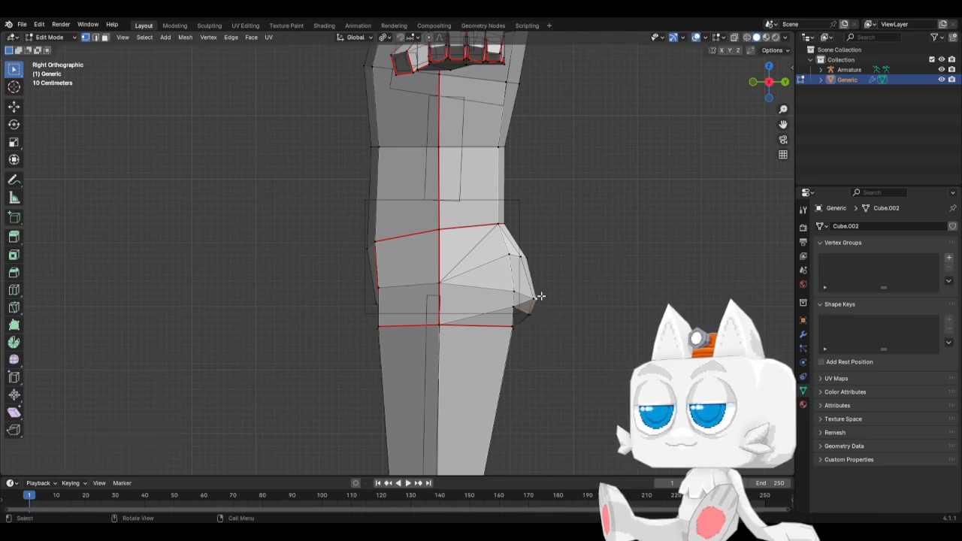
{"action": "key", "text": "g"}
{"action": "left_click", "coordinate": [601, 292]}
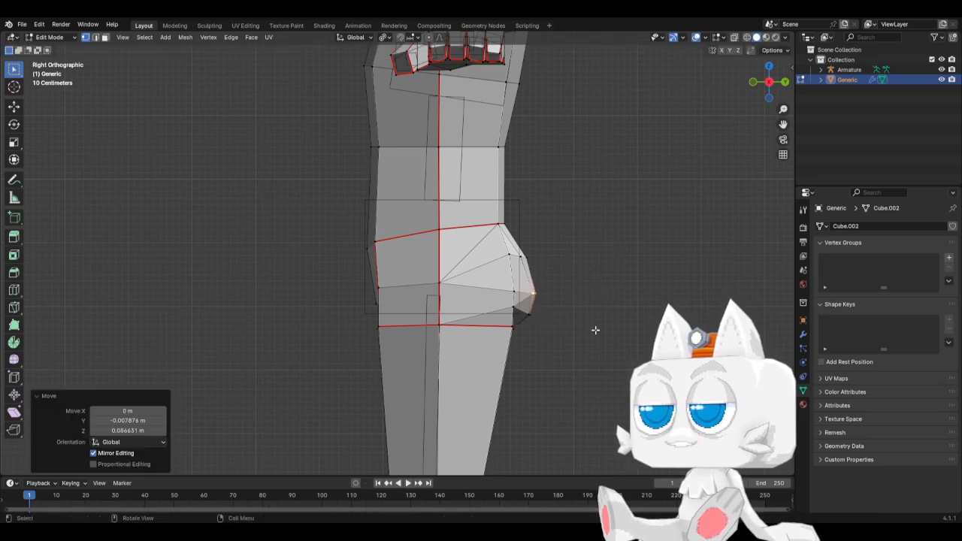
{"action": "left_click", "coordinate": [595, 328]}
Step: Return the mesh to Object Mode, show the whole figure from the front and save the file
{"action": "key", "text": "KP_1"}
{"action": "key", "text": "Tab"}
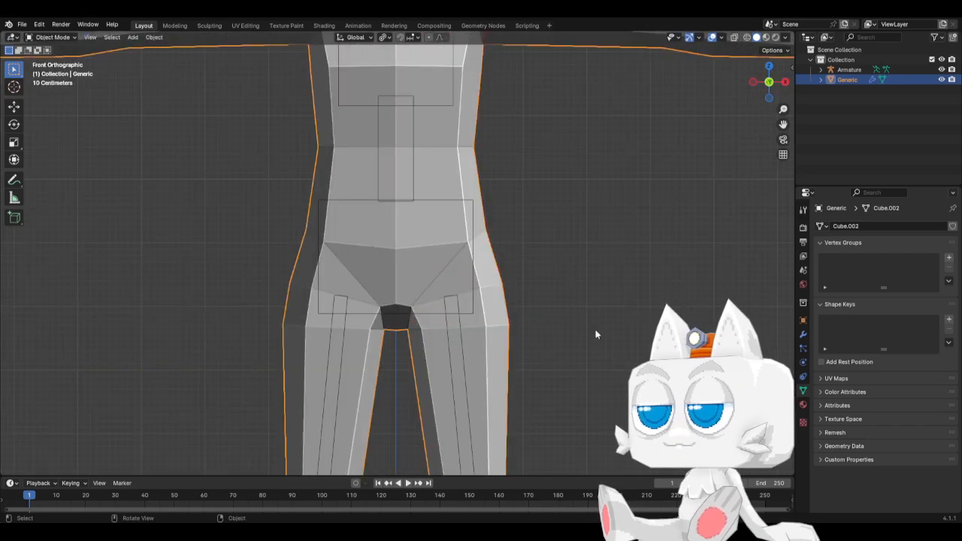
{"action": "scroll", "coordinate": [586, 333], "scroll_direction": "down", "scroll_amount": 8}
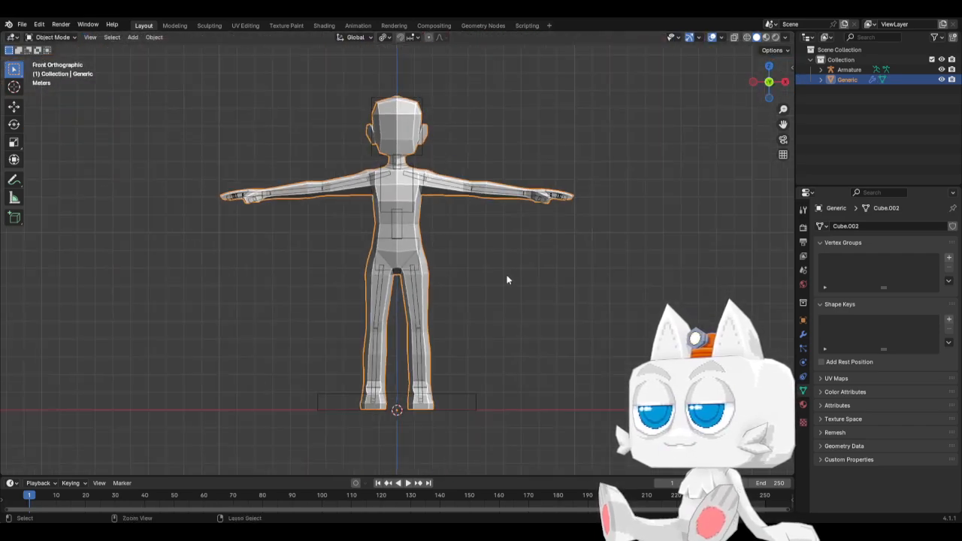
{"action": "key", "text": "ctrl+s"}
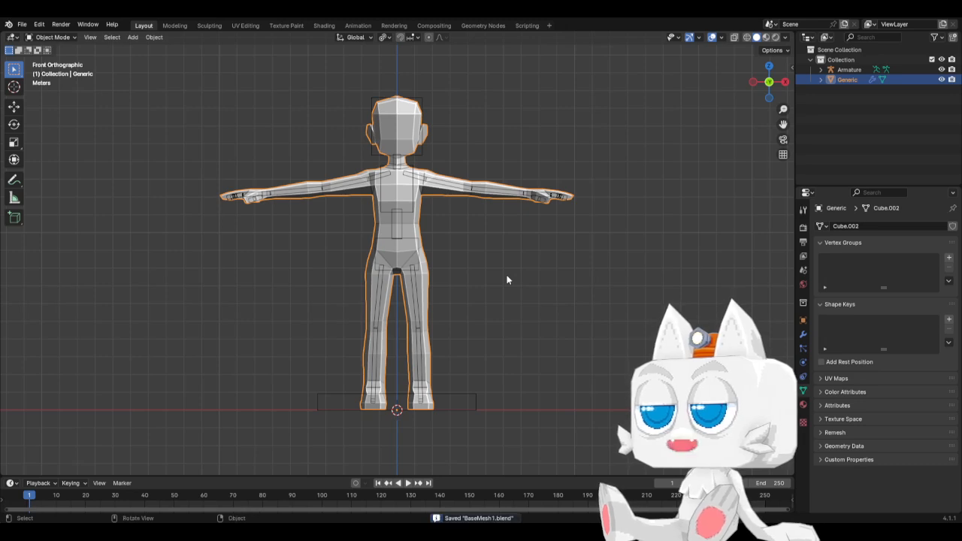
Step: Select the Generic mesh plus the armature and parent the mesh to the armature with empty groups
{"action": "left_click", "coordinate": [504, 193]}
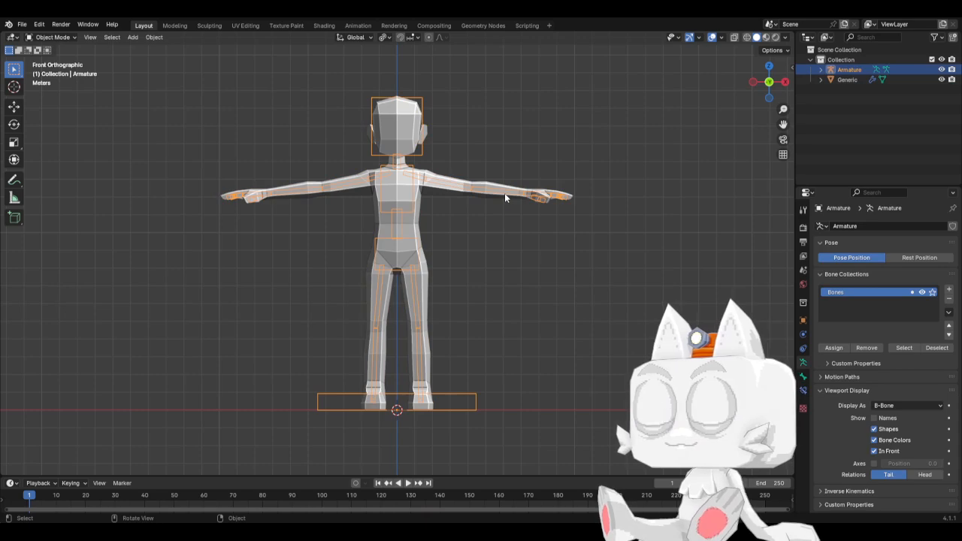
{"action": "left_click", "coordinate": [502, 199]}
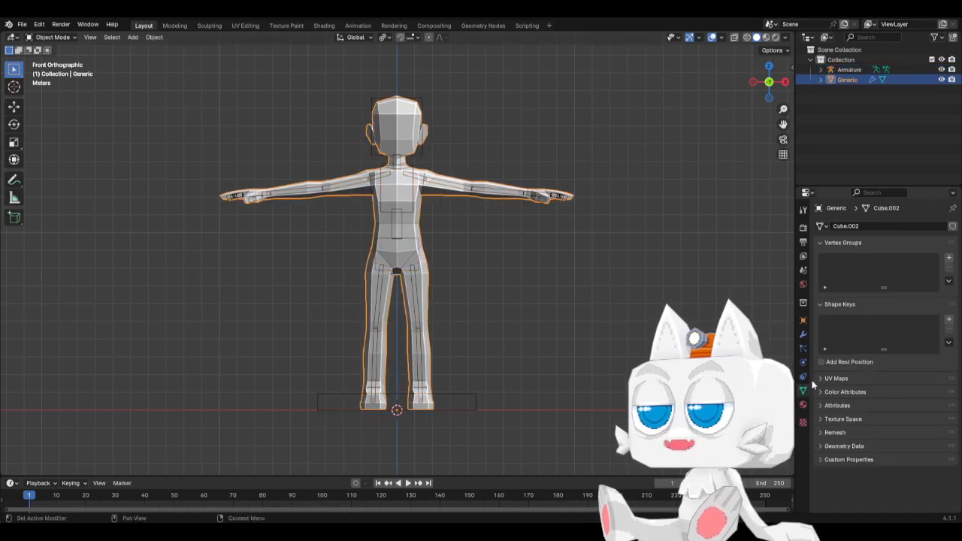
{"action": "left_click", "coordinate": [435, 188]}
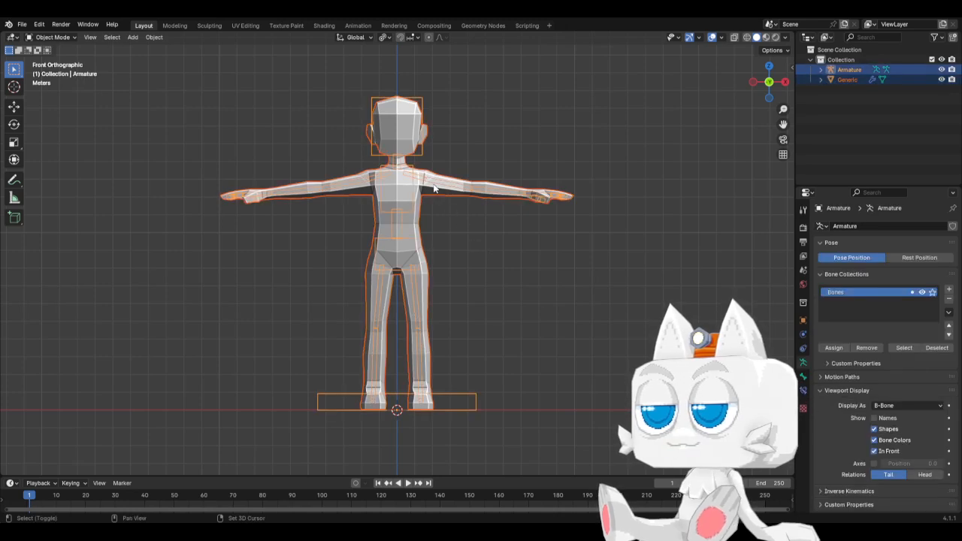
{"action": "key", "text": "ctrl+p"}
{"action": "left_click", "coordinate": [462, 345]}
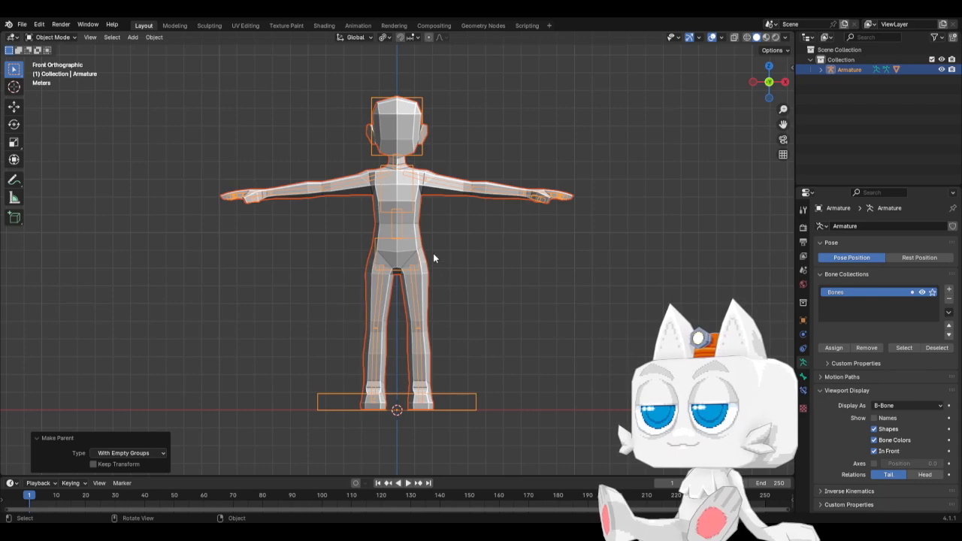
Step: Select the Generic mesh, check its new vertex groups in Edit Mode, return to Object Mode and save the file
{"action": "left_click", "coordinate": [427, 253]}
{"action": "key", "text": "Tab"}
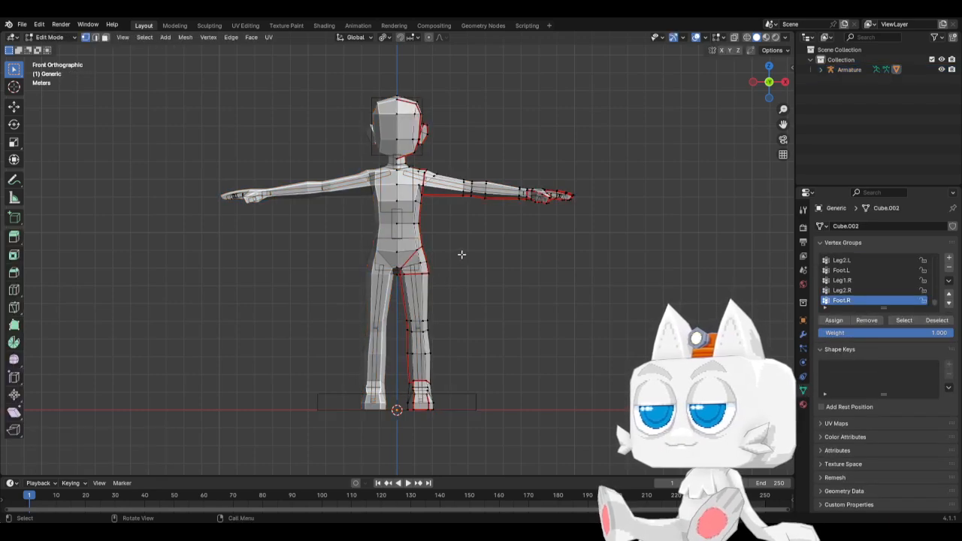
{"action": "key", "text": "Tab"}
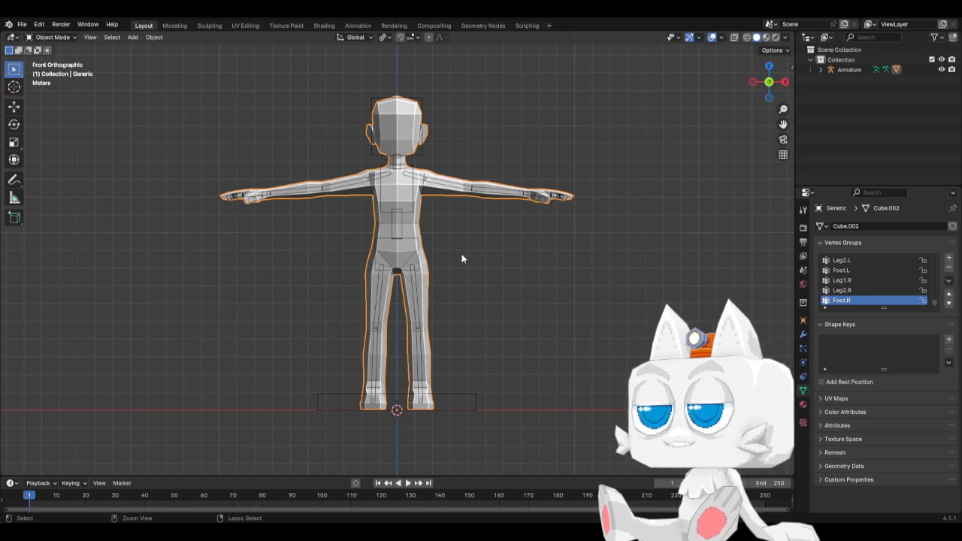
{"action": "key", "text": "ctrl+s"}
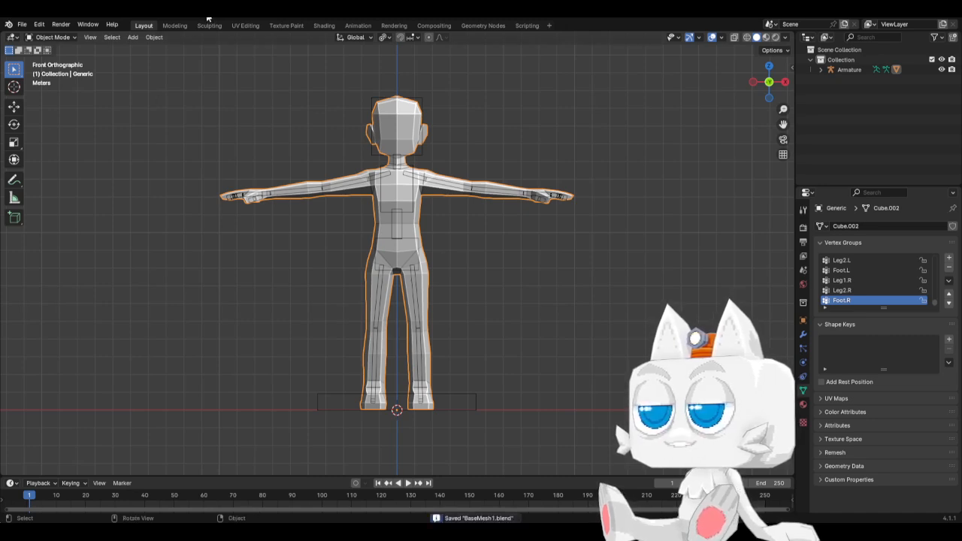
Step: Try to save the file as BaseMesh.blend in the NewBase folder, check the armature's hierarchy and save the current file again
{"action": "left_click", "coordinate": [22, 24]}
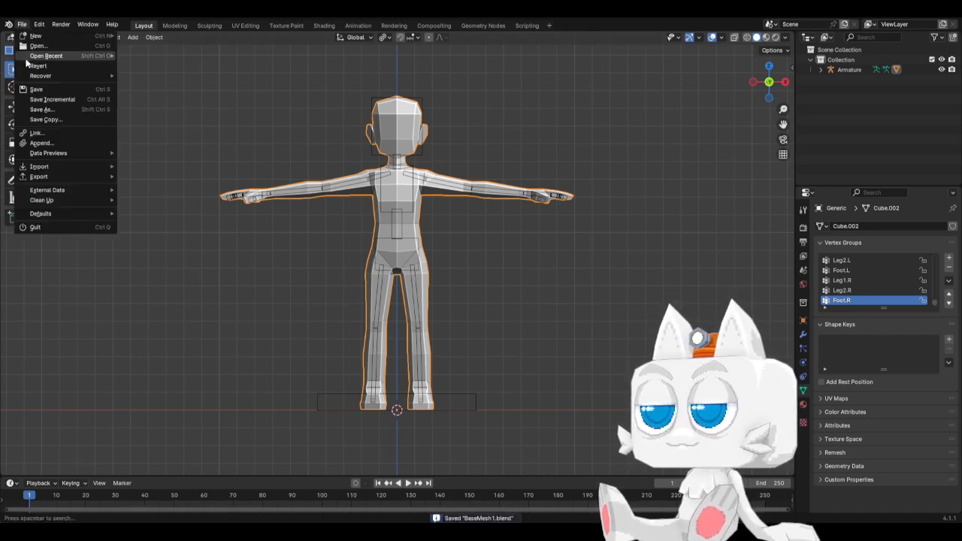
{"action": "left_click", "coordinate": [46, 111]}
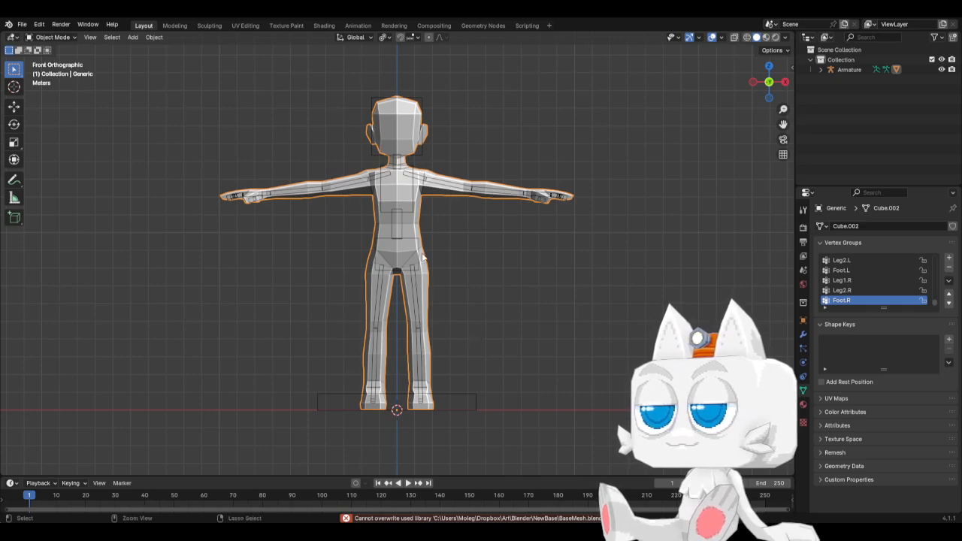
{"action": "left_click", "coordinate": [821, 69]}
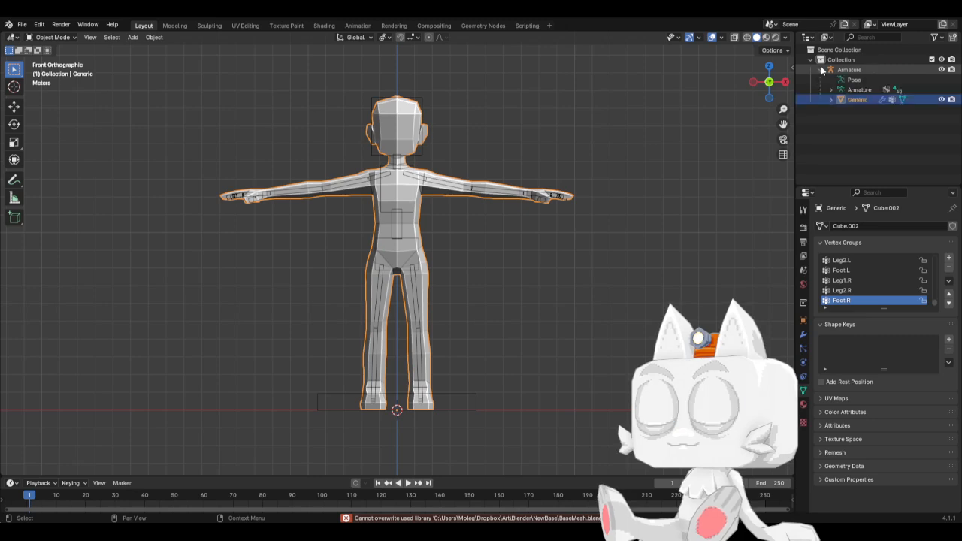
{"action": "left_click", "coordinate": [821, 70]}
{"action": "key", "text": "ctrl+s"}
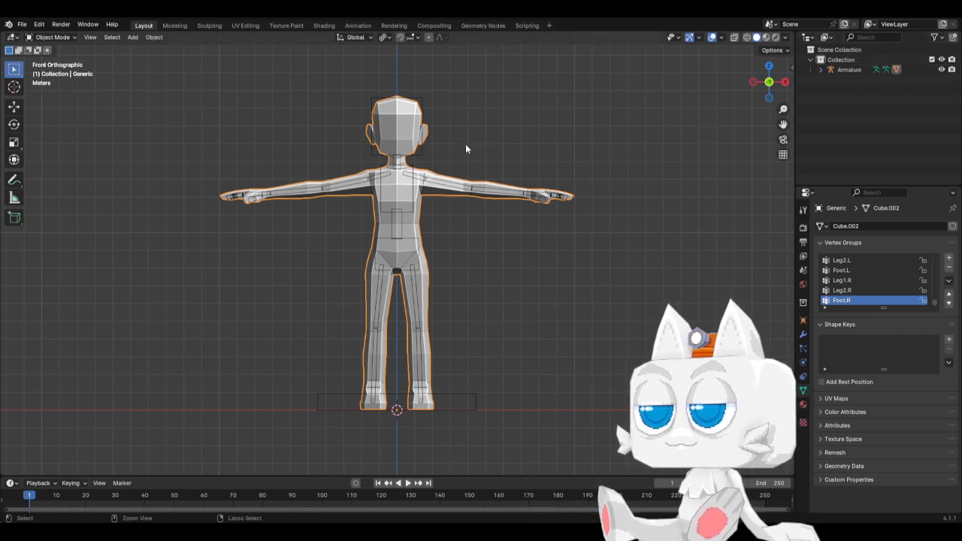
{"action": "left_click", "coordinate": [22, 24]}
Step: In top view with X-ray, select all hand and wrist vertices, move them -0.3 m along global X and save from Object Mode
{"action": "scroll", "coordinate": [440, 206], "scroll_direction": "up", "scroll_amount": 1}
{"action": "scroll", "coordinate": [440, 206], "scroll_direction": "up", "scroll_amount": 4}
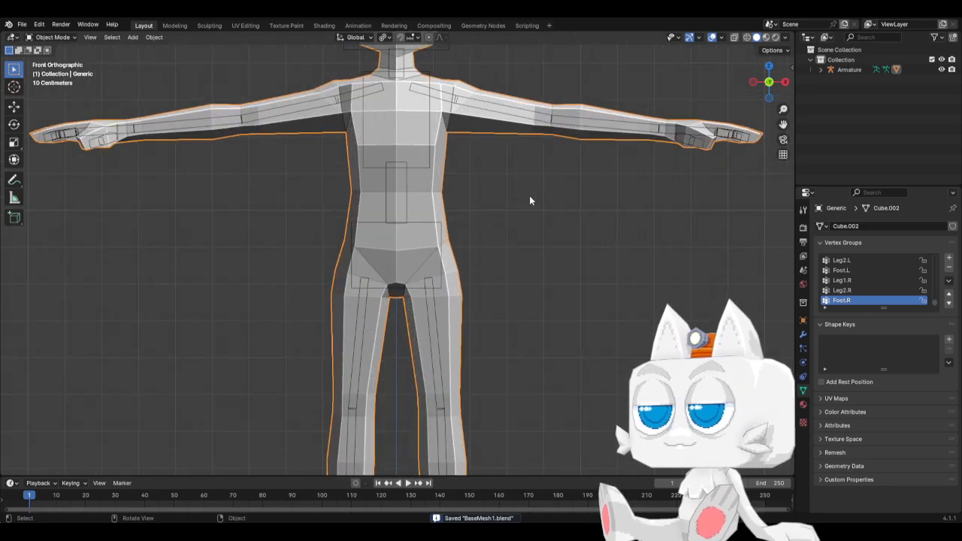
{"action": "key", "text": "Tab"}
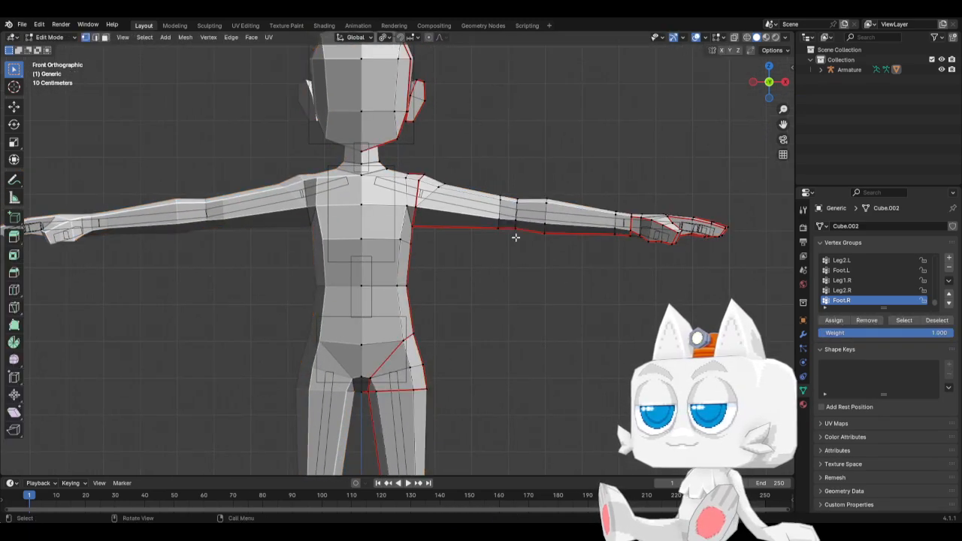
{"action": "key", "text": "KP_7"}
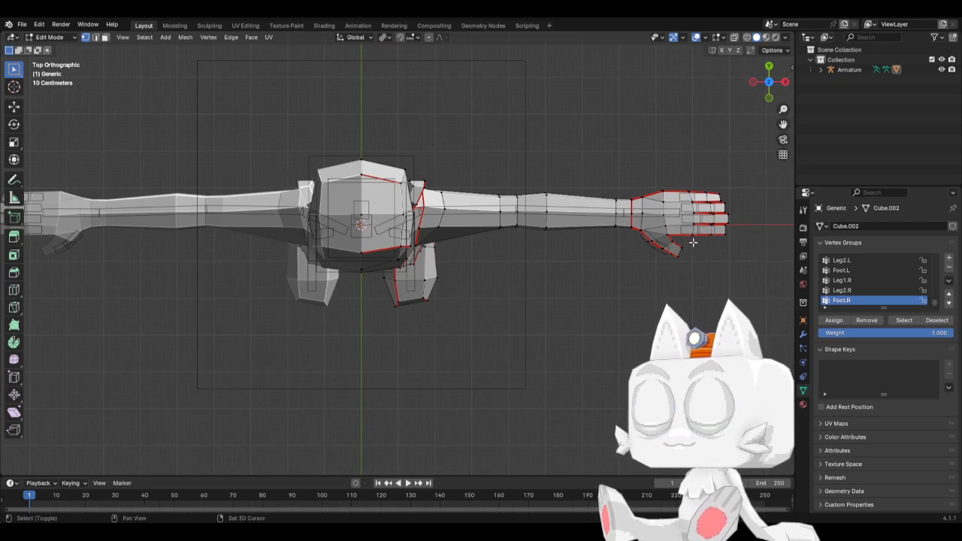
{"action": "middle_click_drag", "start_coordinate": [687, 212], "coordinate": [498, 265], "text": "shift"}
{"action": "scroll", "coordinate": [567, 315], "scroll_direction": "up", "scroll_amount": 5}
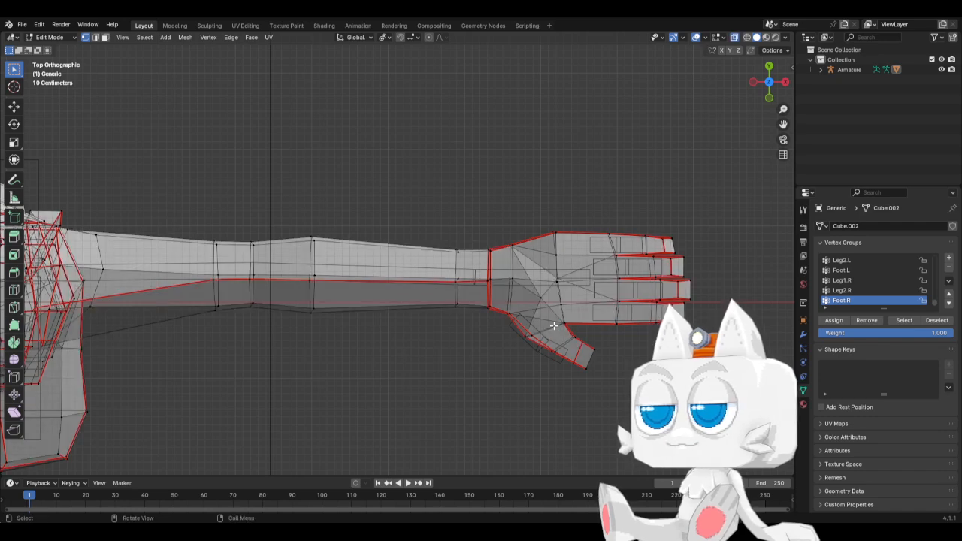
{"action": "scroll", "coordinate": [466, 246], "scroll_direction": "down", "scroll_amount": 1}
{"action": "left_click_drag", "start_coordinate": [419, 215], "coordinate": [647, 354]}
{"action": "key", "text": "g"}
{"action": "key", "text": "x"}
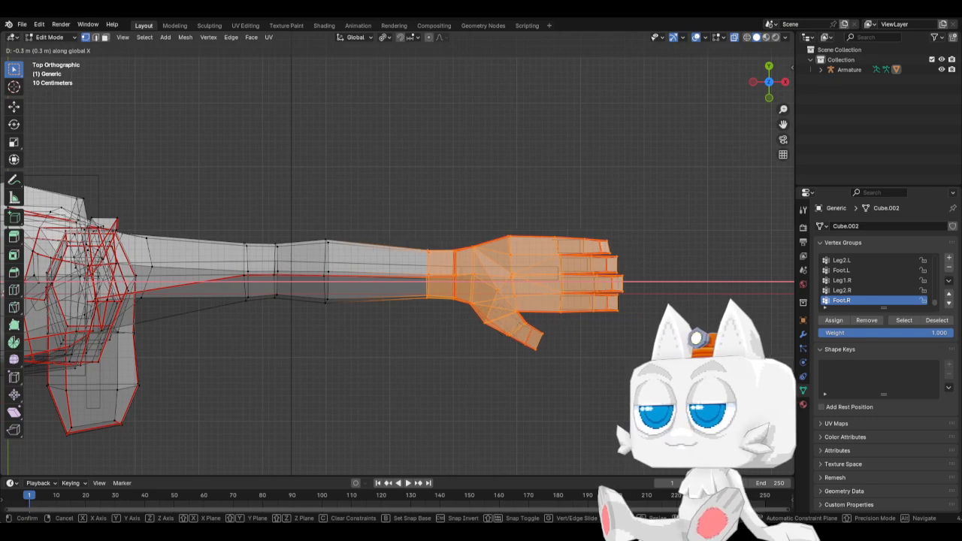
{"action": "left_click", "coordinate": [630, 336]}
{"action": "key", "text": "Tab"}
{"action": "key", "text": "ctrl+s"}
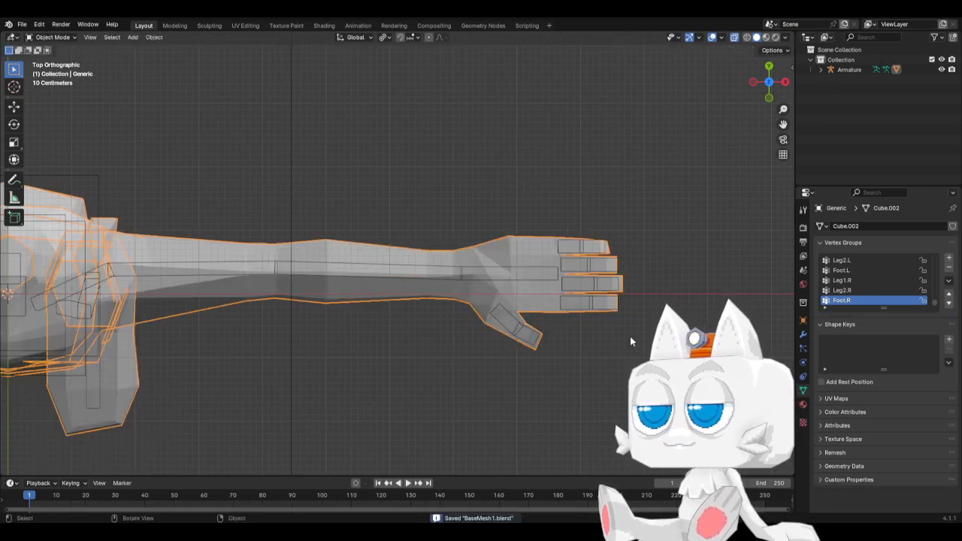
Step: In Edit Mode, circle-select the vertices at the thumb's middle joint and look through the finger vertex groups
{"action": "key", "text": "Tab"}
{"action": "scroll", "coordinate": [611, 340], "scroll_direction": "up", "scroll_amount": 3}
{"action": "scroll", "coordinate": [610, 343], "scroll_direction": "down", "scroll_amount": 2}
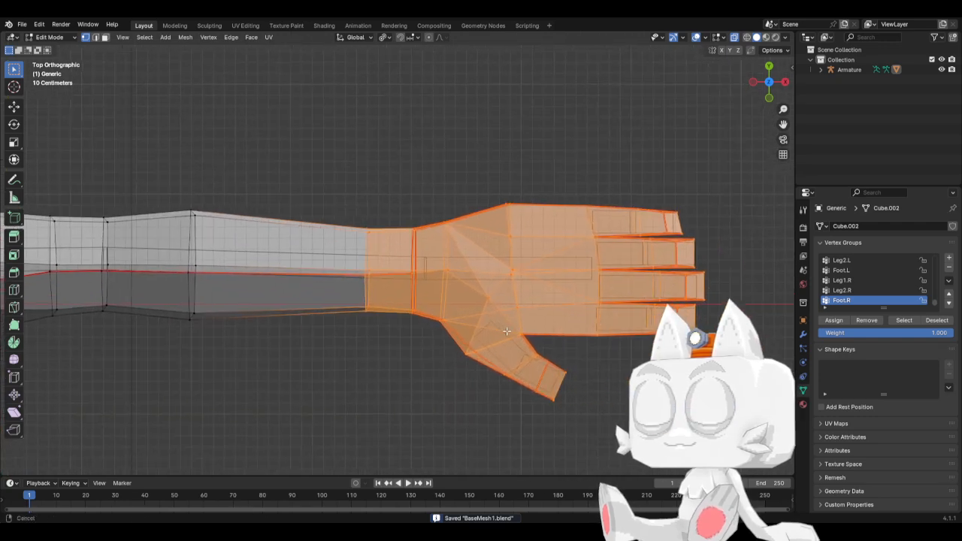
{"action": "left_click", "coordinate": [554, 413]}
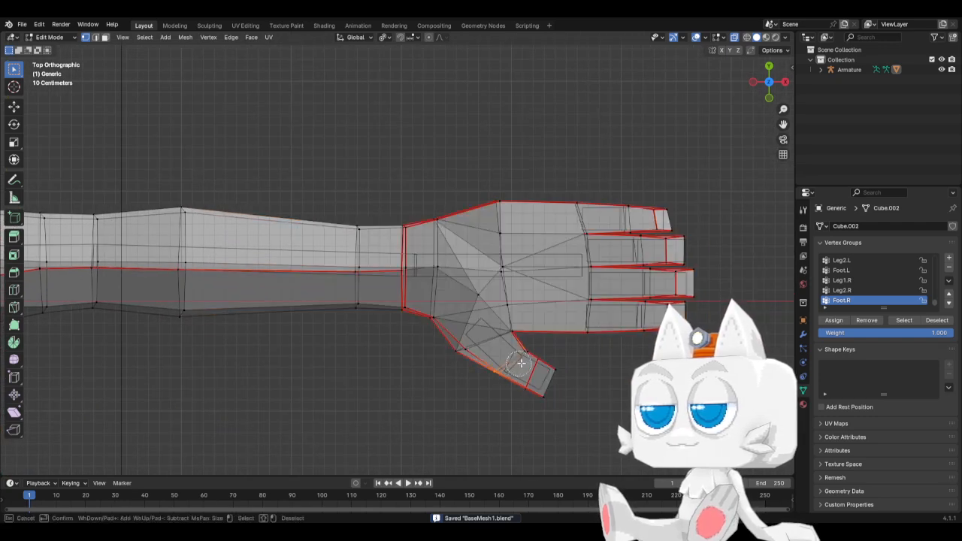
{"action": "key", "text": "a"}
{"action": "left_click", "coordinate": [480, 392]}
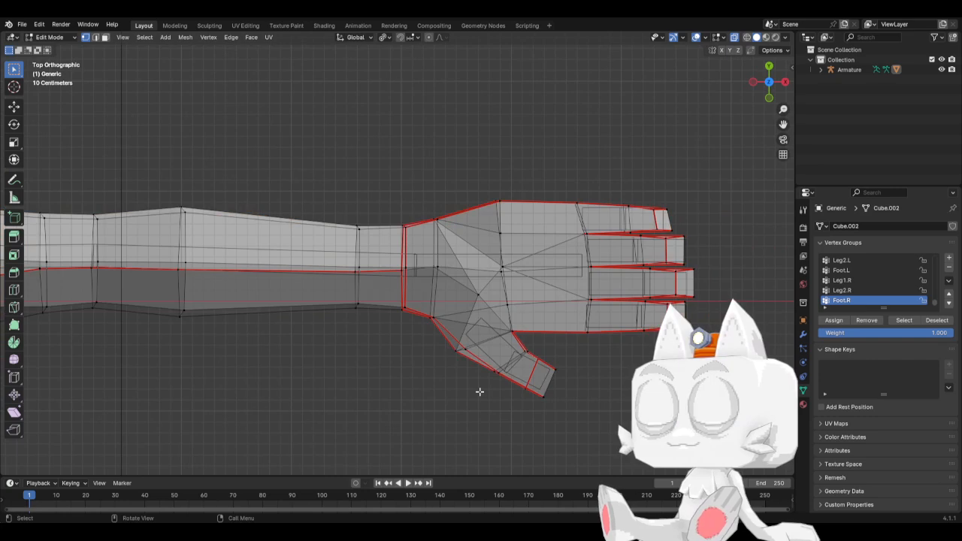
{"action": "key", "text": "c"}
{"action": "left_click_drag", "start_coordinate": [491, 377], "coordinate": [520, 352]}
{"action": "right_click", "coordinate": [520, 352]}
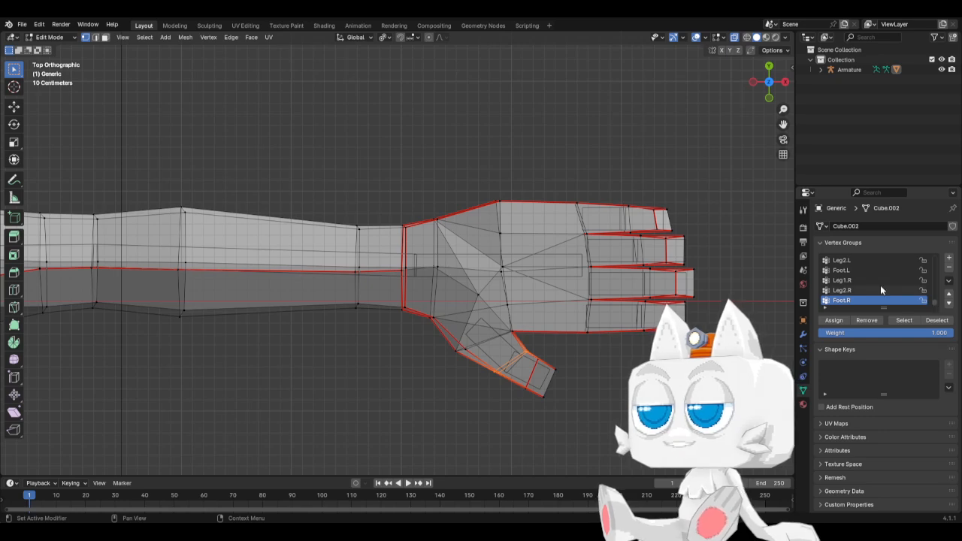
{"action": "scroll", "coordinate": [880, 285], "scroll_direction": "up", "scroll_amount": 6}
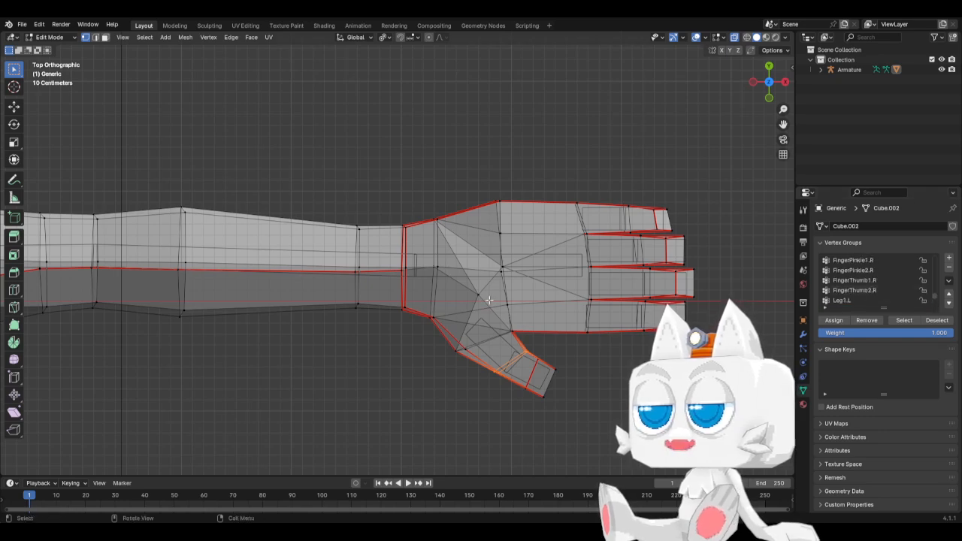
{"action": "scroll", "coordinate": [593, 315], "scroll_direction": "down", "scroll_amount": 3}
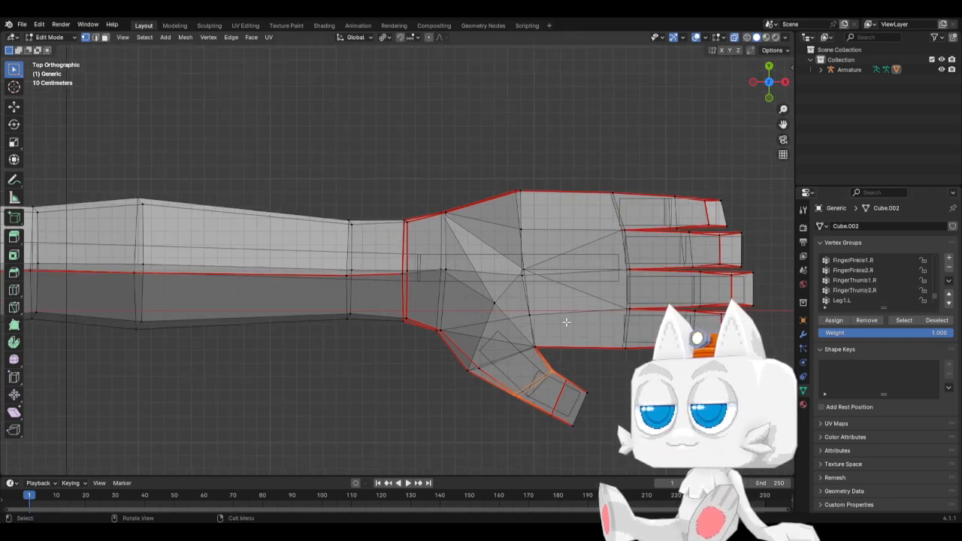
{"action": "scroll", "coordinate": [466, 355], "scroll_direction": "down", "scroll_amount": 1}
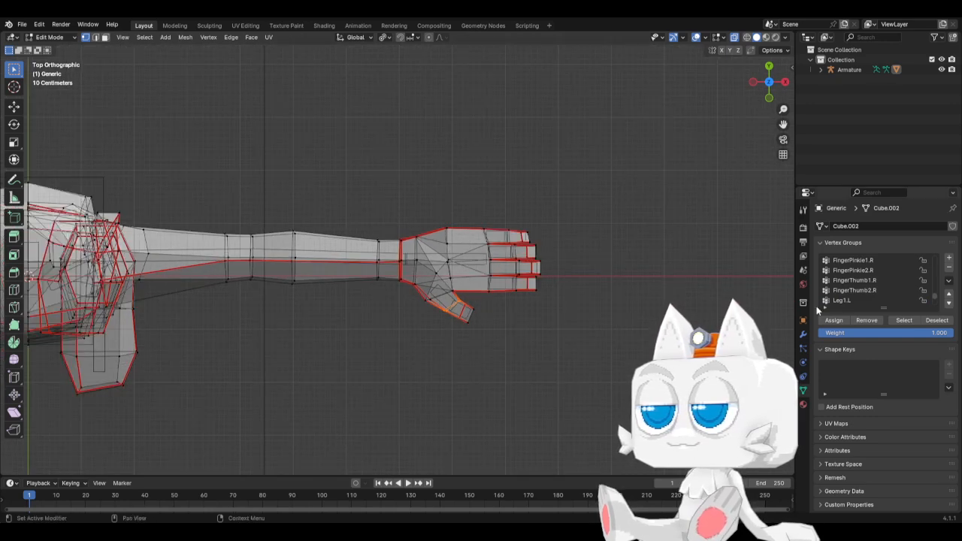
Step: In front view, clear the selection, box-select the pelvis vertices and assign them to the Hips vertex group with weight 1.000
{"action": "scroll", "coordinate": [934, 293], "scroll_direction": "up", "scroll_amount": 10}
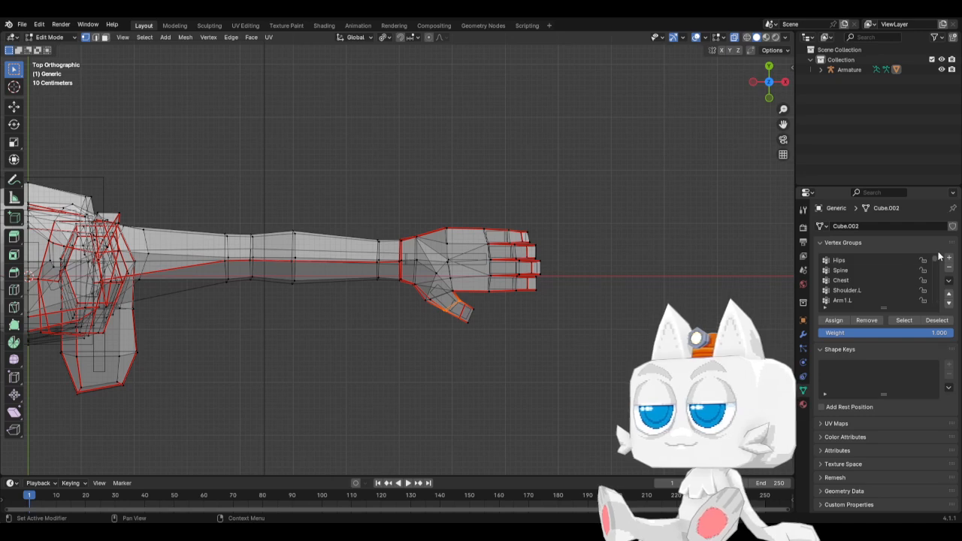
{"action": "left_click", "coordinate": [854, 260]}
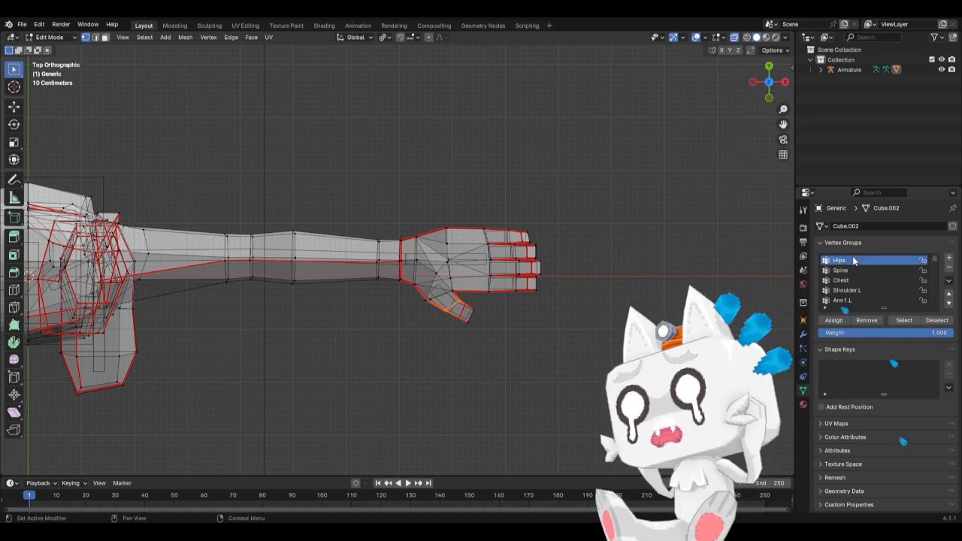
{"action": "key", "text": "KP_1"}
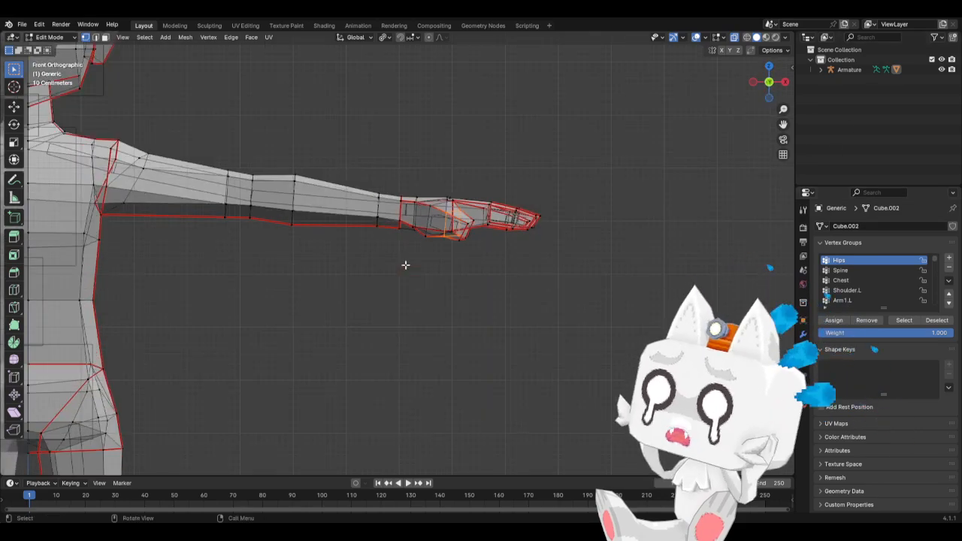
{"action": "middle_click_drag", "start_coordinate": [413, 300], "coordinate": [648, 291], "text": "shift"}
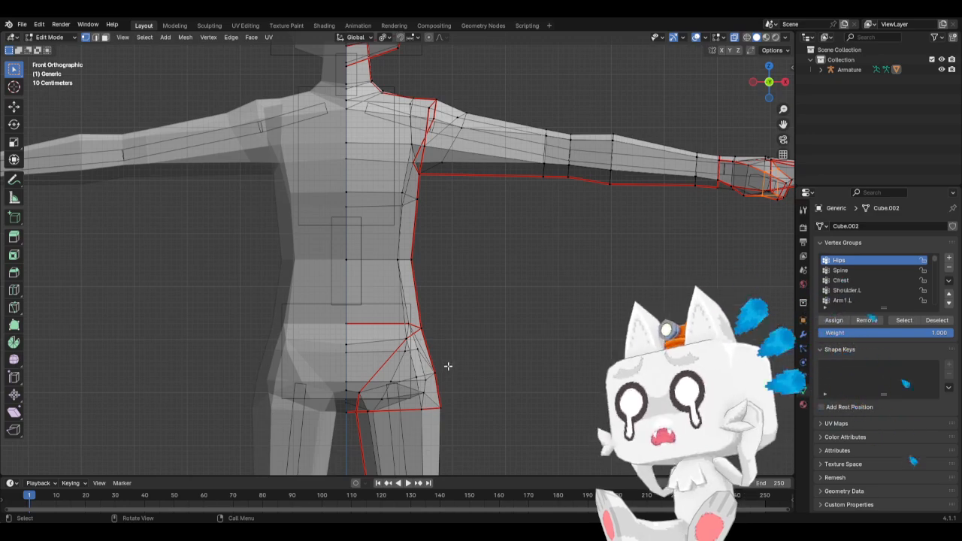
{"action": "middle_click_drag", "start_coordinate": [456, 361], "coordinate": [485, 298], "text": "shift"}
{"action": "scroll", "coordinate": [542, 309], "scroll_direction": "down", "scroll_amount": 8}
{"action": "key", "text": "alt+a"}
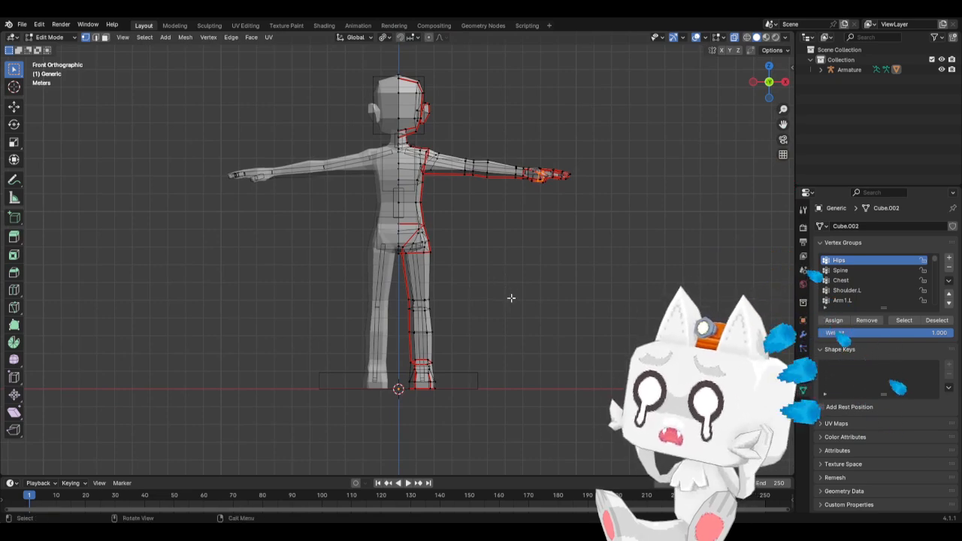
{"action": "key", "text": "KP_3"}
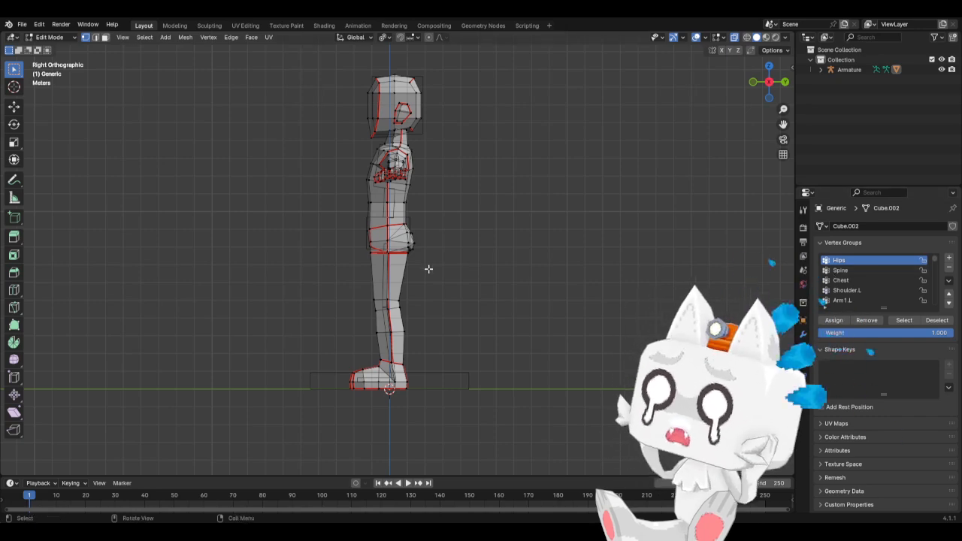
{"action": "key", "text": "KP_1"}
{"action": "scroll", "coordinate": [429, 268], "scroll_direction": "up", "scroll_amount": 2}
{"action": "scroll", "coordinate": [429, 268], "scroll_direction": "up", "scroll_amount": 2}
{"action": "key", "text": "b"}
{"action": "left_click_drag", "start_coordinate": [408, 188], "coordinate": [496, 264]}
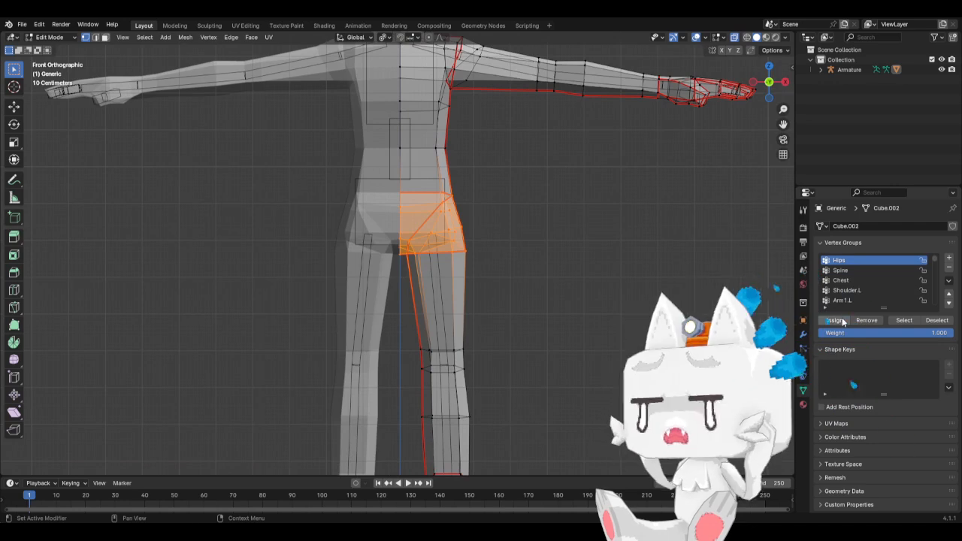
Step: Assign the waist loop's vertices to the Spine vertex group and select the chest vertices, including those around the armpit
{"action": "middle_click_drag", "start_coordinate": [482, 278], "coordinate": [470, 345], "text": "shift"}
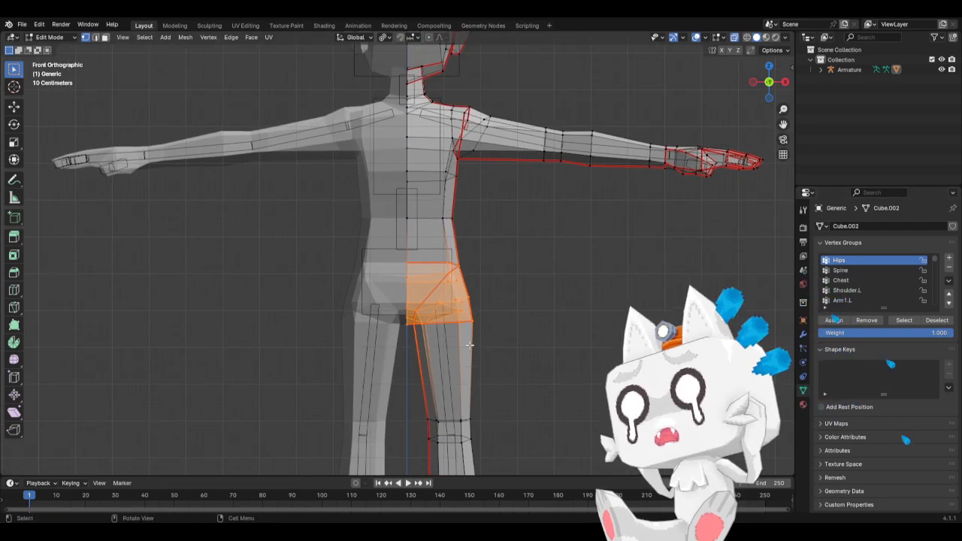
{"action": "left_click", "coordinate": [840, 272]}
{"action": "left_click_drag", "start_coordinate": [421, 218], "coordinate": [488, 237]}
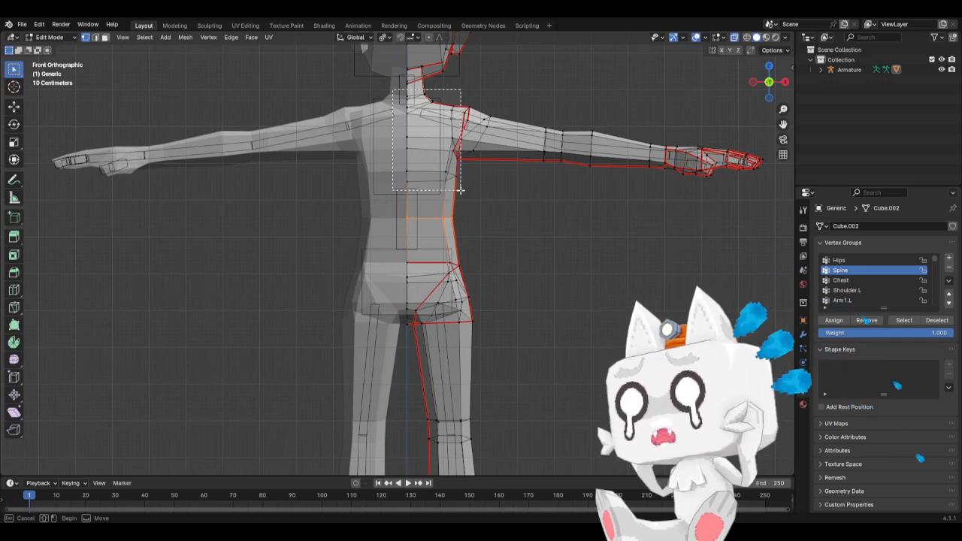
{"action": "left_click_drag", "start_coordinate": [457, 191], "coordinate": [457, 190]}
{"action": "key", "text": "c"}
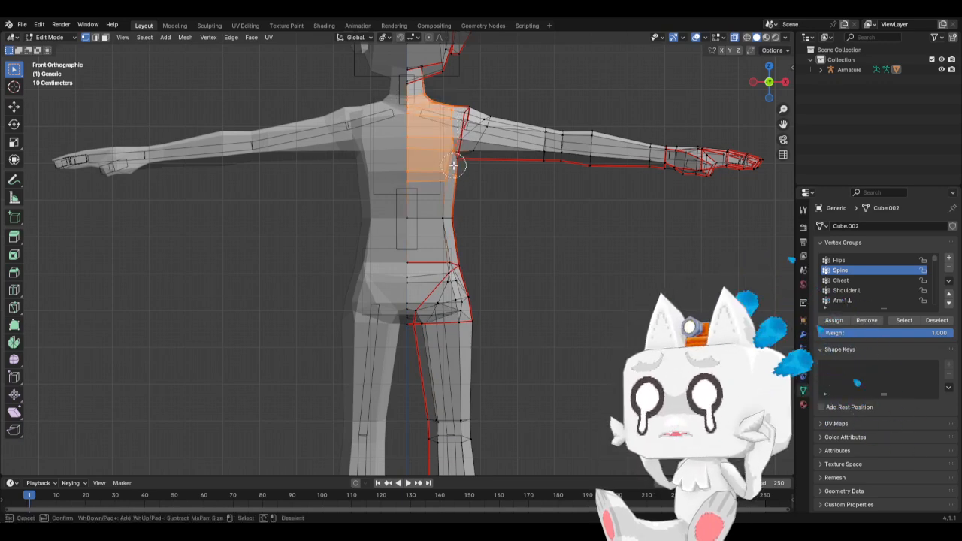
{"action": "right_click", "coordinate": [454, 165]}
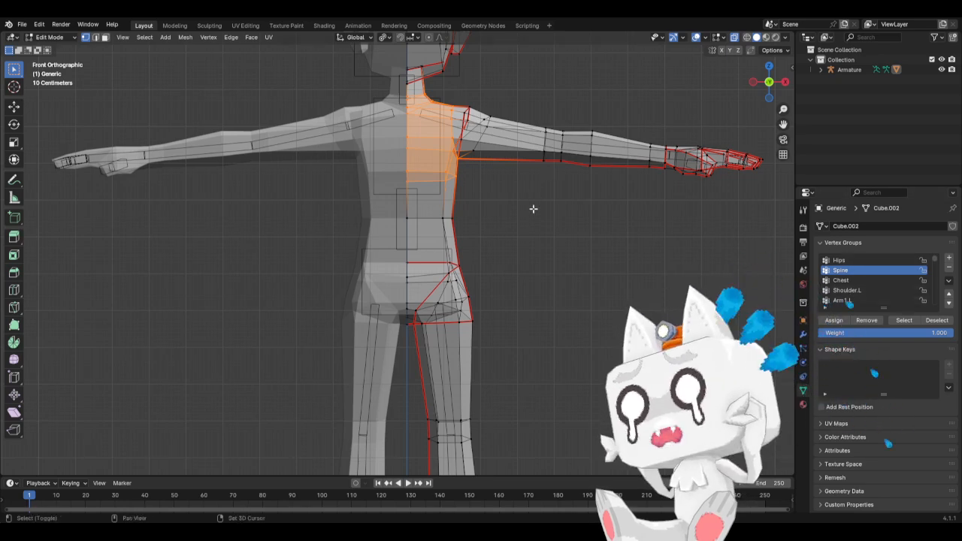
{"action": "middle_click_drag", "start_coordinate": [533, 209], "coordinate": [541, 340], "text": "shift"}
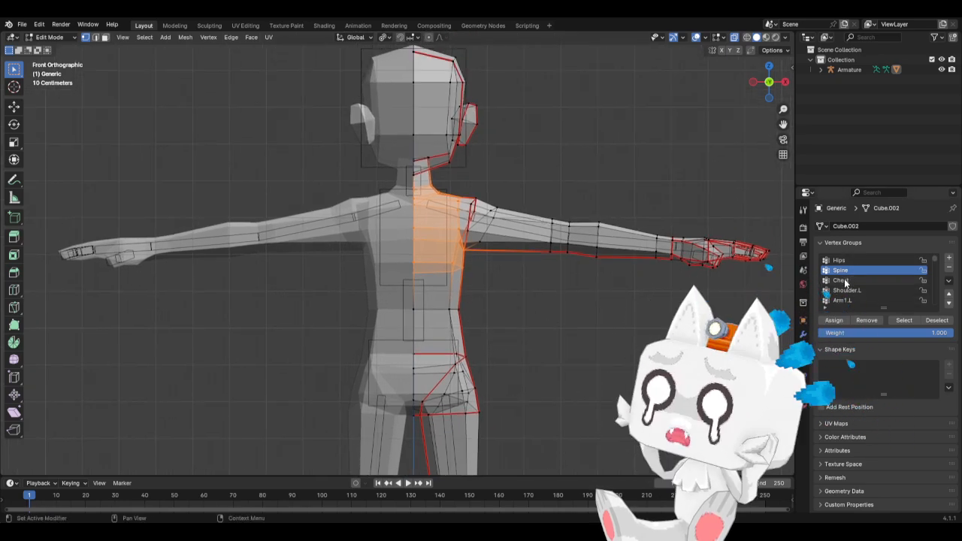
Step: Select the head's entire linked geometry, including the ear, and assign it to the Head vertex group with weight 1.000
{"action": "left_click", "coordinate": [502, 162]}
{"action": "left_click", "coordinate": [483, 145]}
{"action": "key", "text": "ctrl+l"}
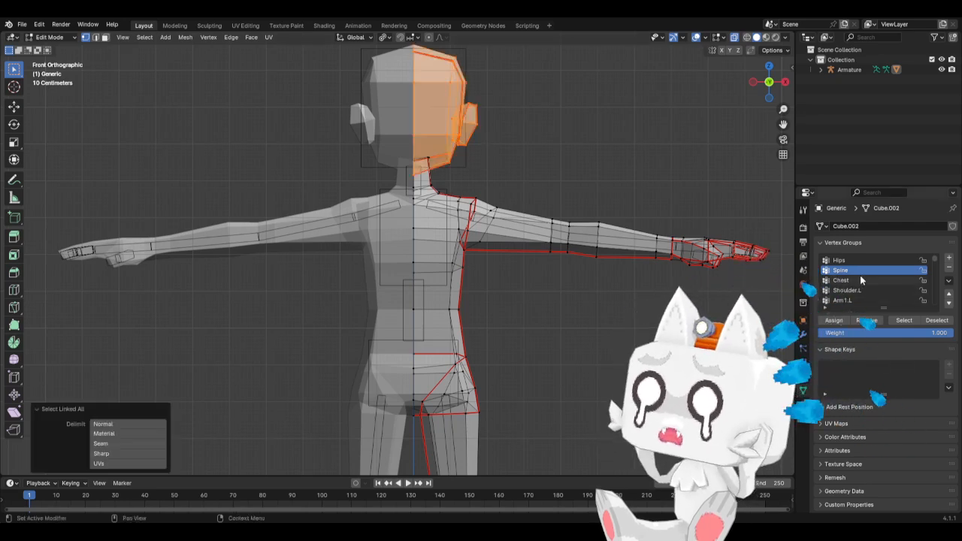
{"action": "scroll", "coordinate": [862, 290], "scroll_direction": "down", "scroll_amount": 15}
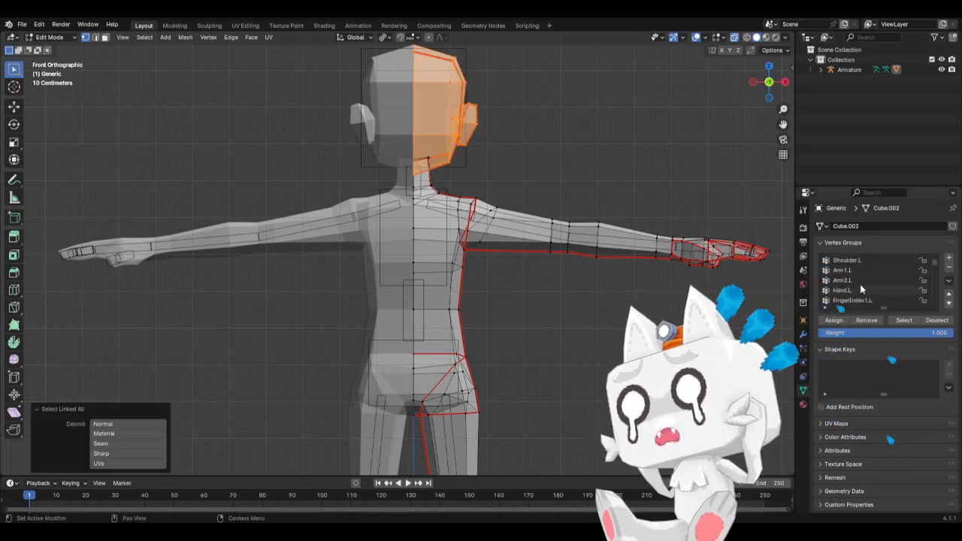
{"action": "scroll", "coordinate": [863, 295], "scroll_direction": "down", "scroll_amount": 3}
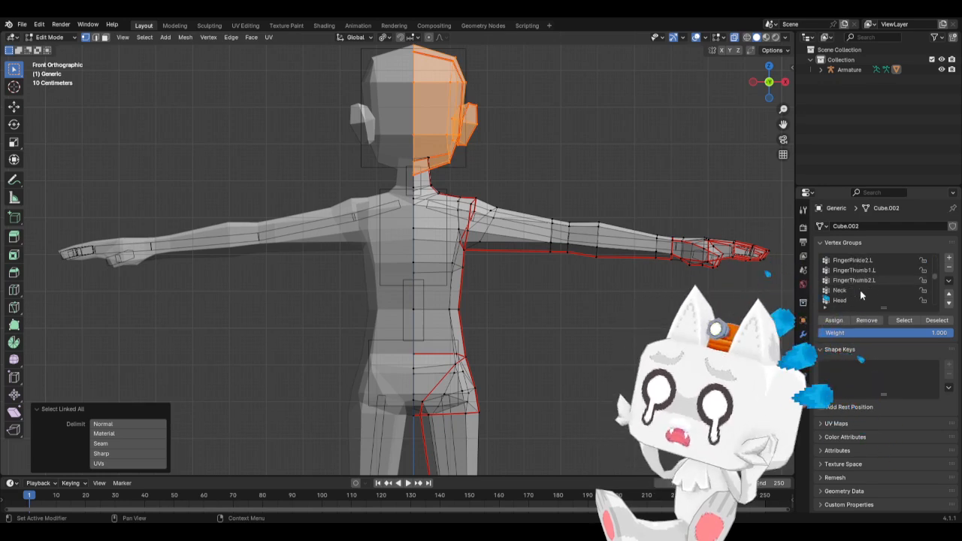
{"action": "left_click", "coordinate": [847, 301]}
{"action": "left_click", "coordinate": [833, 321]}
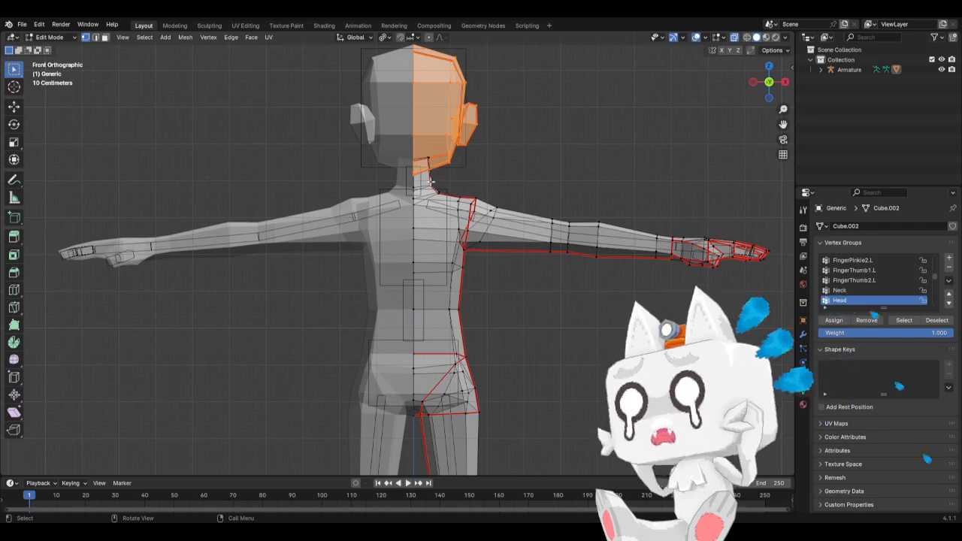
Step: Hide the head geometry, box-select the neck's upper vertices and assign them to the Neck vertex group
{"action": "key", "text": "h"}
{"action": "left_click_drag", "start_coordinate": [387, 146], "coordinate": [449, 172]}
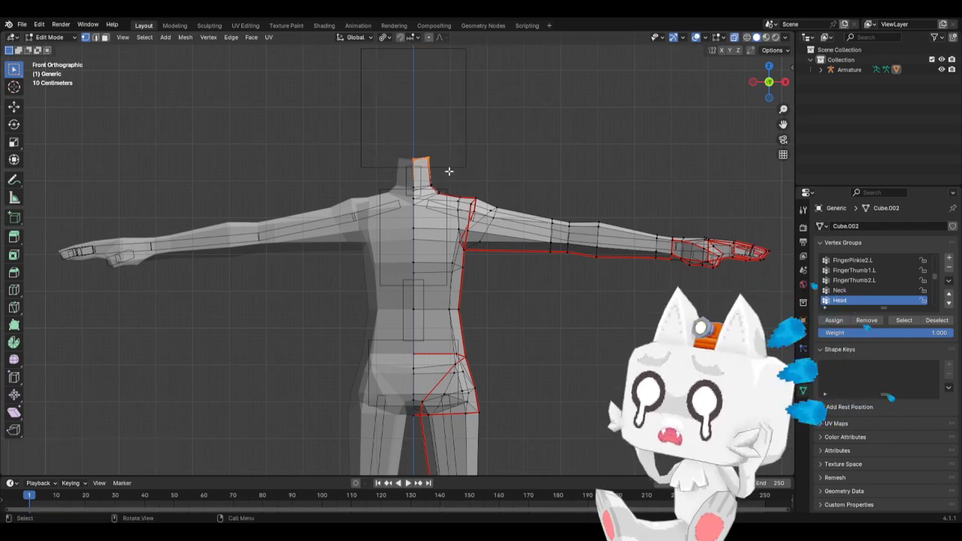
{"action": "left_click", "coordinate": [844, 290]}
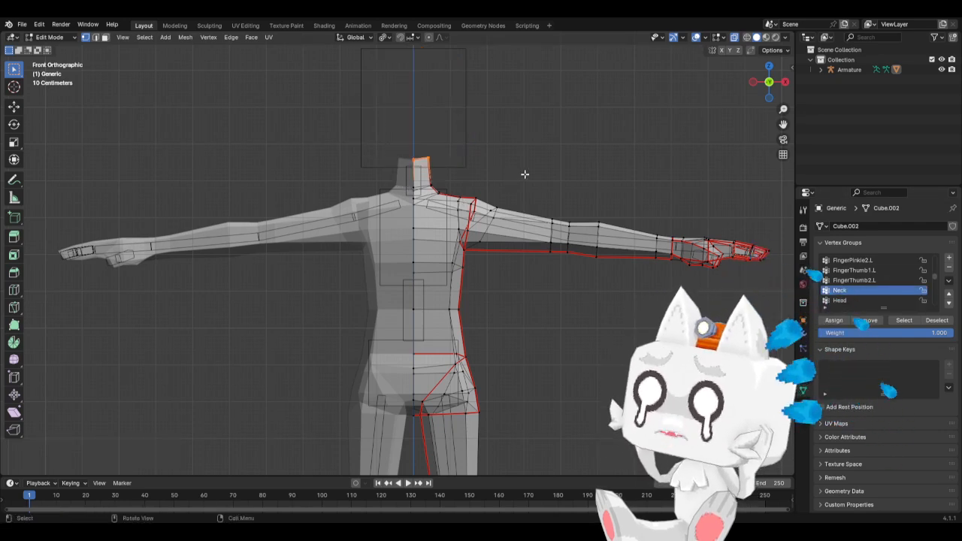
{"action": "key", "text": "Tab"}
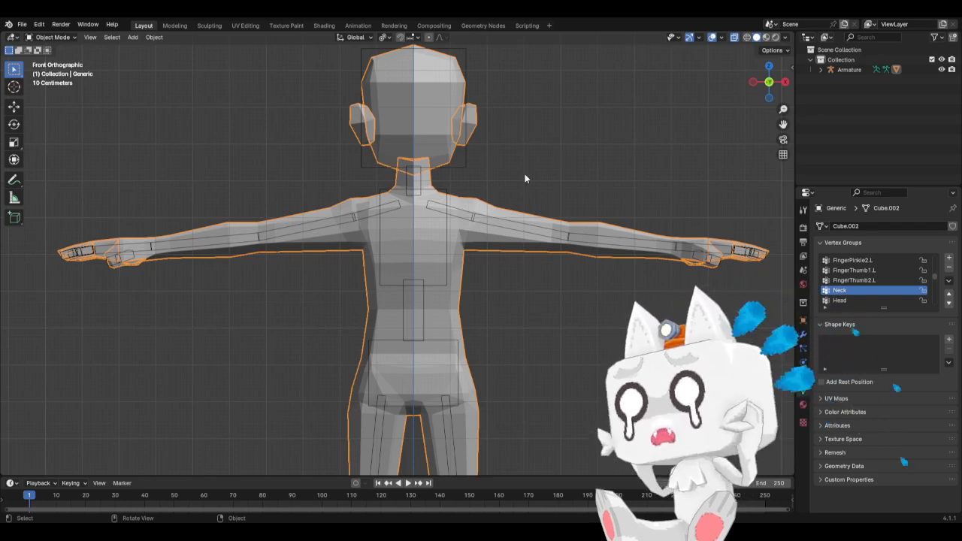
{"action": "key", "text": "KP_3"}
{"action": "key", "text": "Tab"}
{"action": "key", "text": "KP_1"}
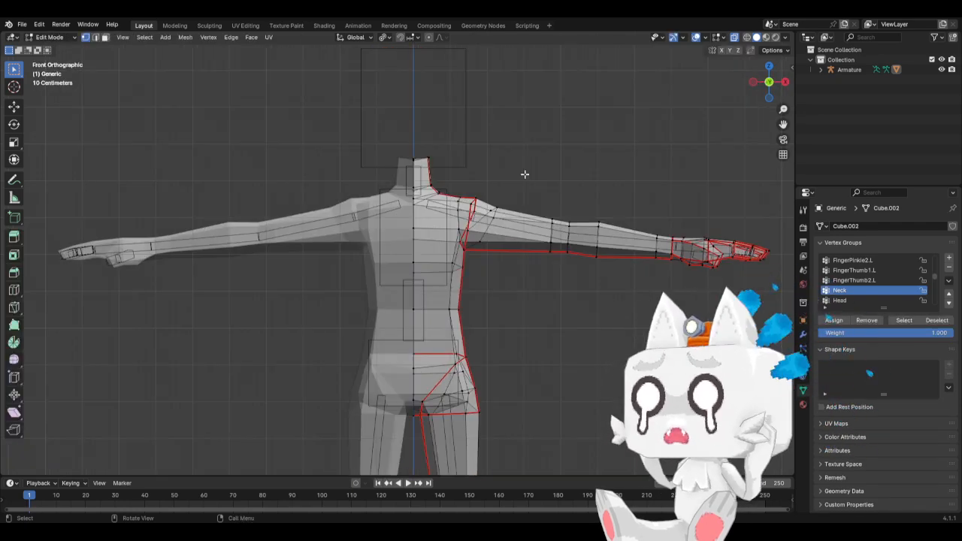
Step: Select the vertices around the shoulder joint, including the underside of the upper arm, and assign them to the Shoulder.L vertex group
{"action": "scroll", "coordinate": [892, 272], "scroll_direction": "up", "scroll_amount": 5}
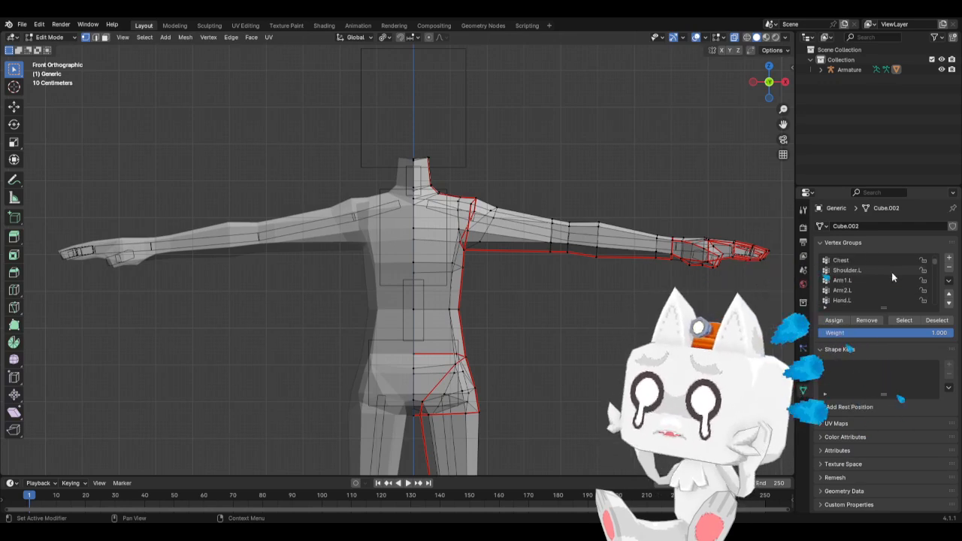
{"action": "left_click", "coordinate": [849, 290]}
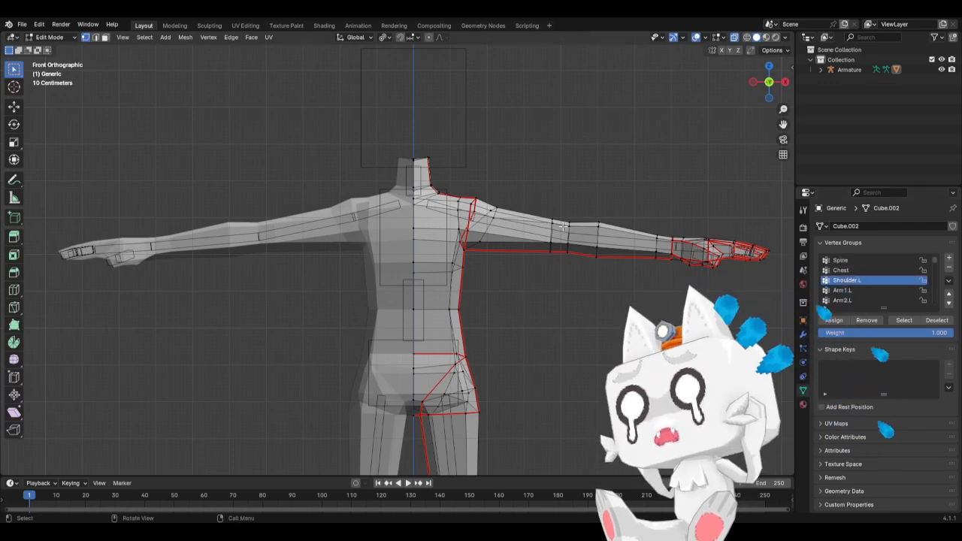
{"action": "left_click_drag", "start_coordinate": [467, 192], "coordinate": [506, 237]}
{"action": "scroll", "coordinate": [527, 233], "scroll_direction": "up", "scroll_amount": 3}
{"action": "key", "text": "c"}
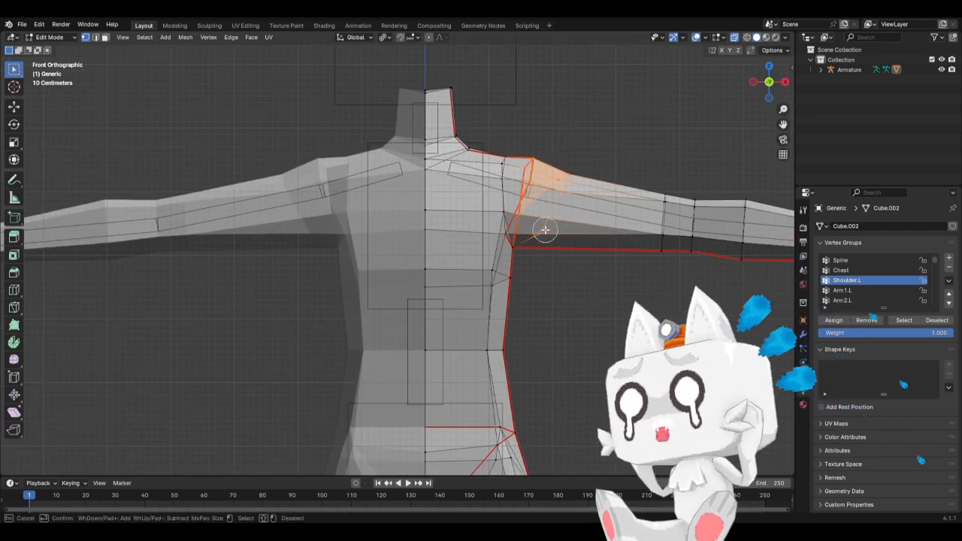
{"action": "right_click", "coordinate": [545, 230]}
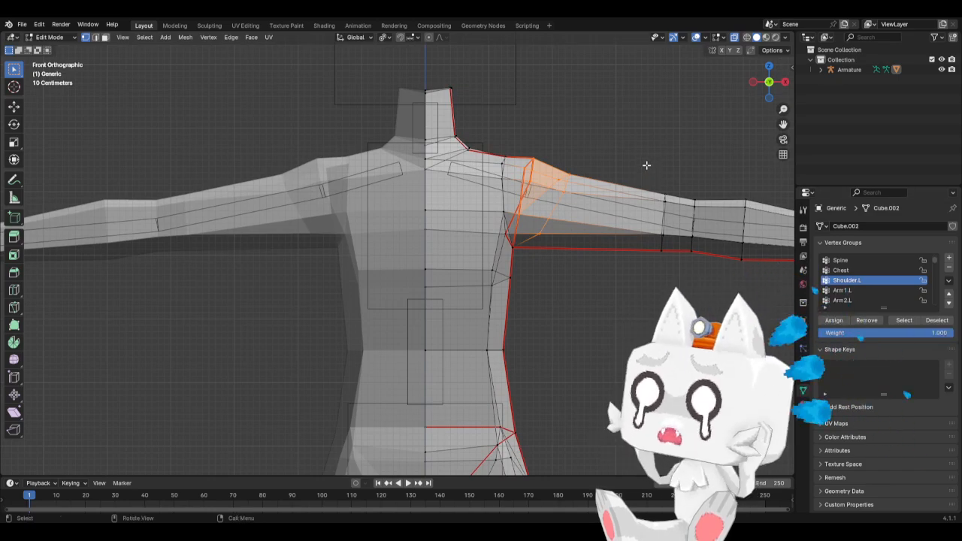
Step: Assign the two arm loops just before the elbow to Arm1.L and the two forearm loops to Arm2.L
{"action": "left_click_drag", "start_coordinate": [647, 165], "coordinate": [704, 279]}
{"action": "left_click", "coordinate": [848, 291]}
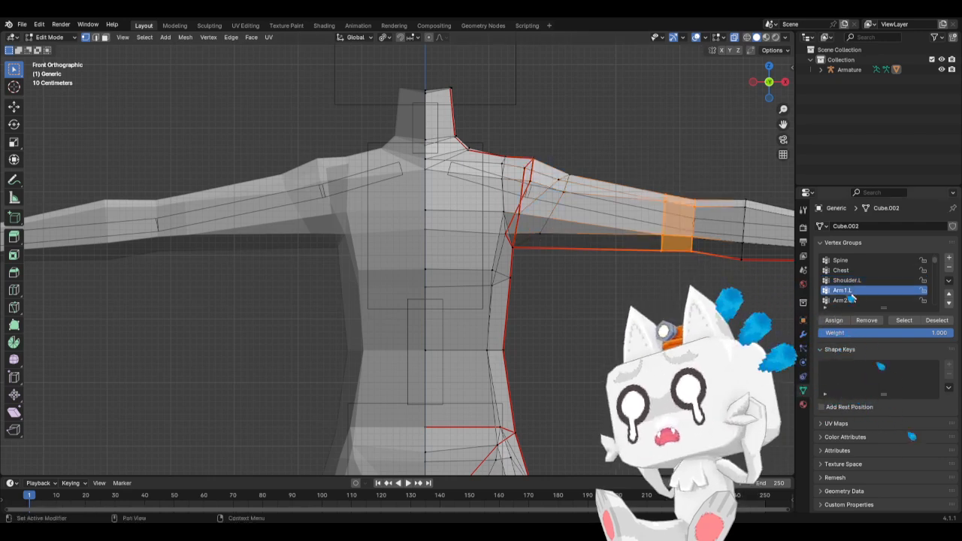
{"action": "middle_click_drag", "start_coordinate": [619, 254], "coordinate": [354, 235], "text": "shift"}
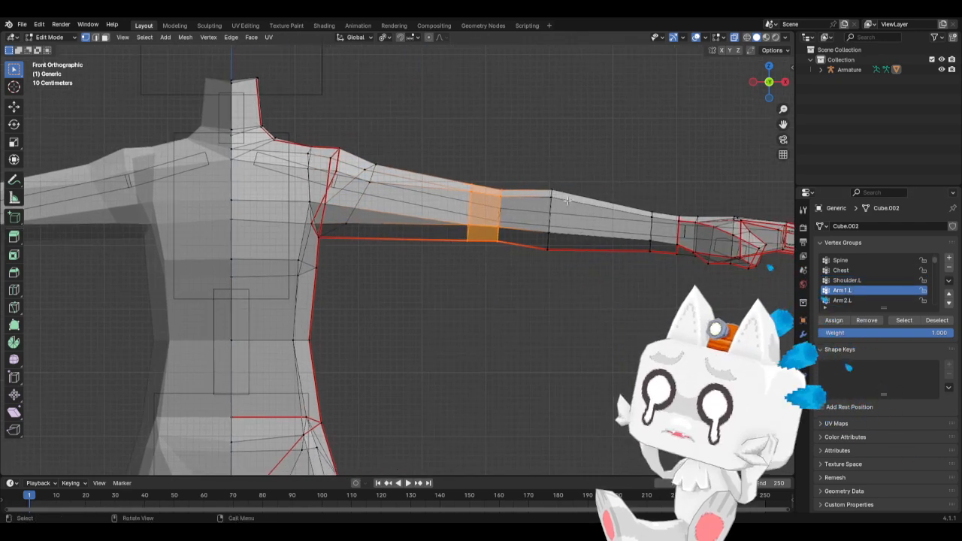
{"action": "left_click_drag", "start_coordinate": [544, 172], "coordinate": [662, 300]}
{"action": "left_click", "coordinate": [863, 301]}
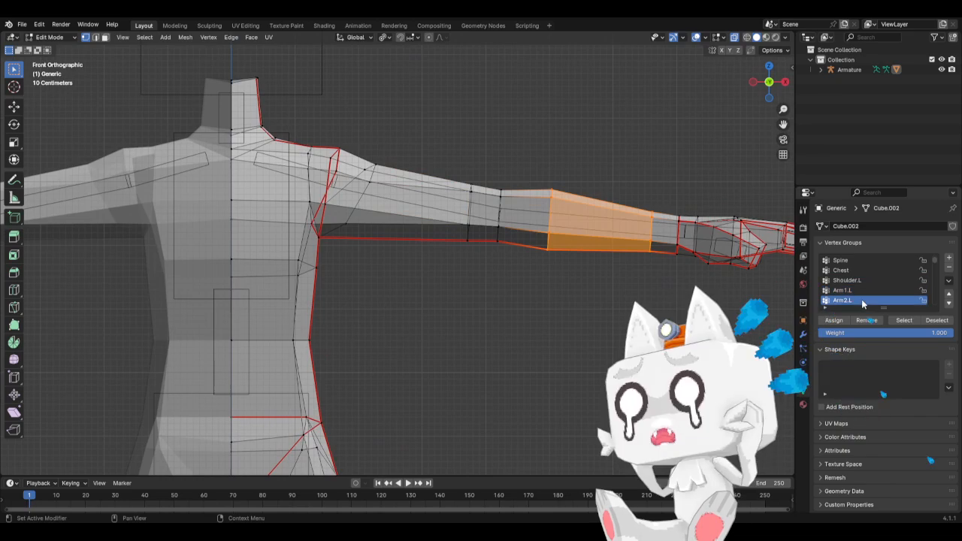
{"action": "left_click", "coordinate": [835, 321]}
{"action": "middle_click_drag", "start_coordinate": [614, 272], "coordinate": [511, 236], "text": "shift"}
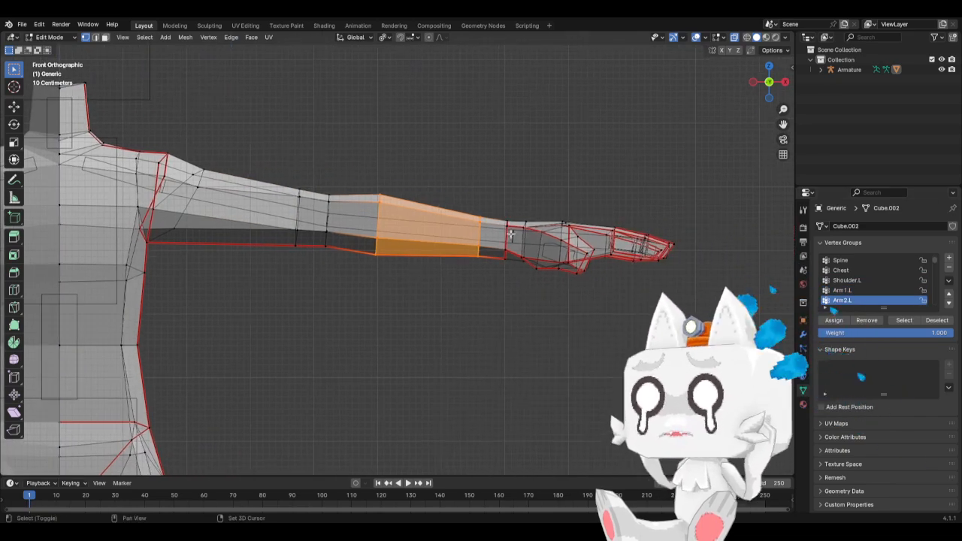
Step: Select all palm vertices from the wrist to the finger bases in top view and assign them to the Hand.L vertex group
{"action": "key", "text": "KP_7"}
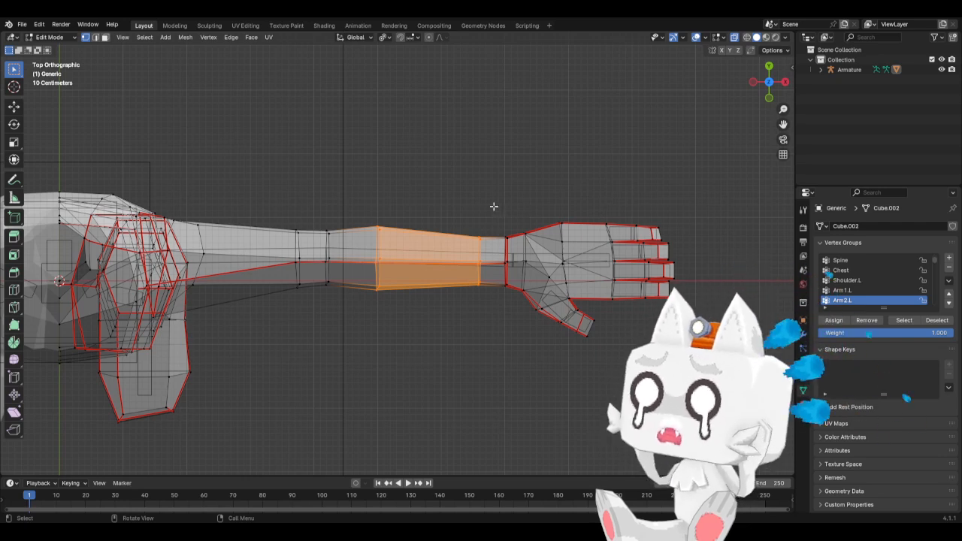
{"action": "left_click_drag", "start_coordinate": [494, 206], "coordinate": [581, 301]}
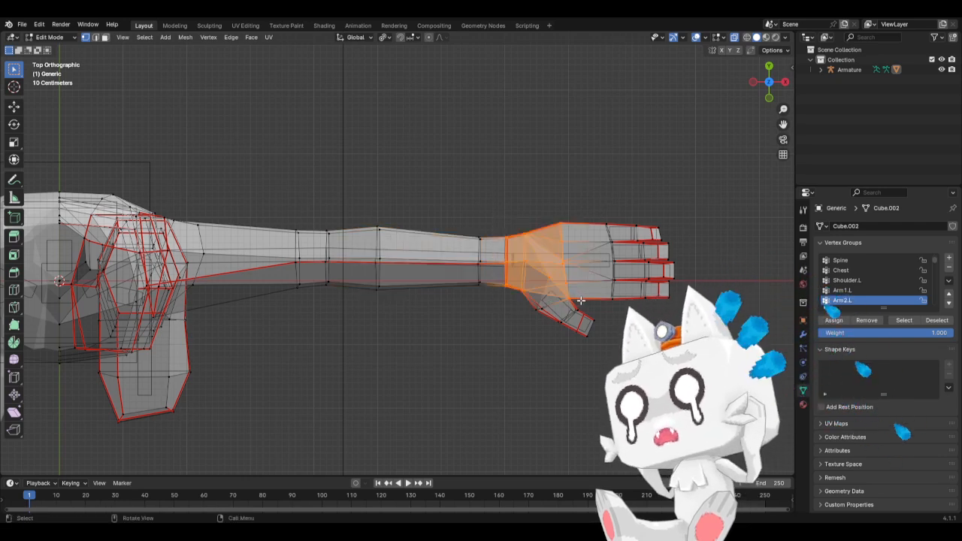
{"action": "key", "text": "c"}
{"action": "left_click_drag", "start_coordinate": [602, 224], "coordinate": [609, 282]}
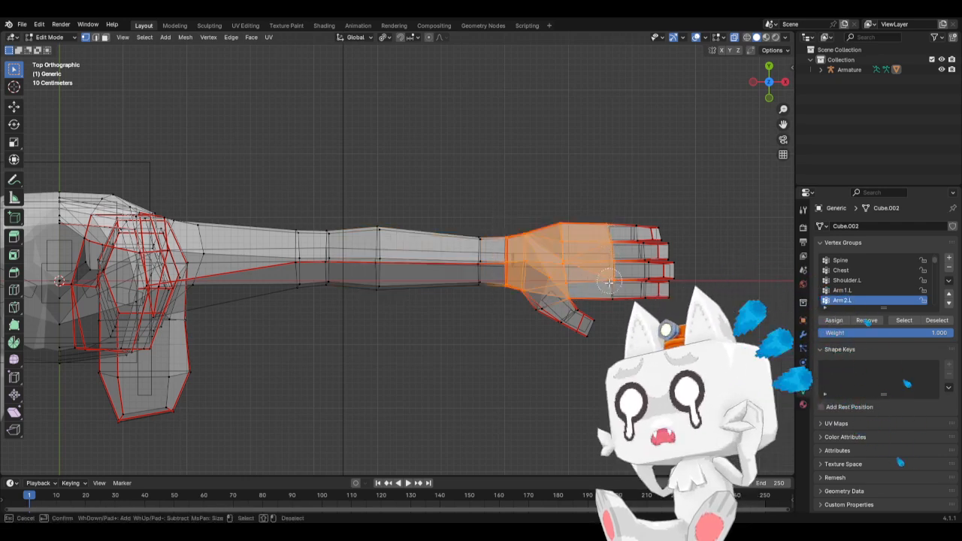
{"action": "right_click", "coordinate": [608, 296]}
{"action": "scroll", "coordinate": [884, 282], "scroll_direction": "down", "scroll_amount": 2}
{"action": "left_click", "coordinate": [854, 291]}
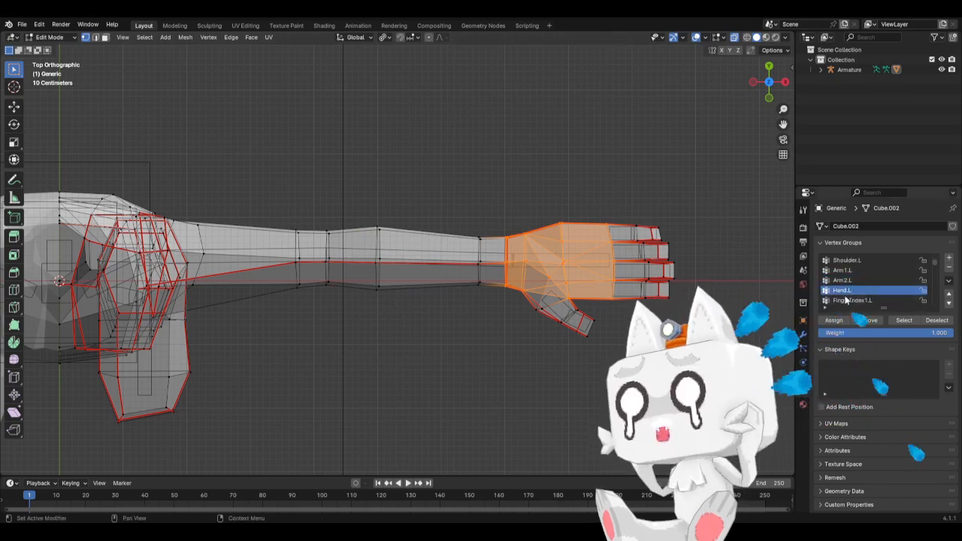
Step: Assign the index finger's middle joint loops to FingerIndex1.L and its fingertip vertices to FingerIndex2.L
{"action": "scroll", "coordinate": [682, 264], "scroll_direction": "up", "scroll_amount": 5}
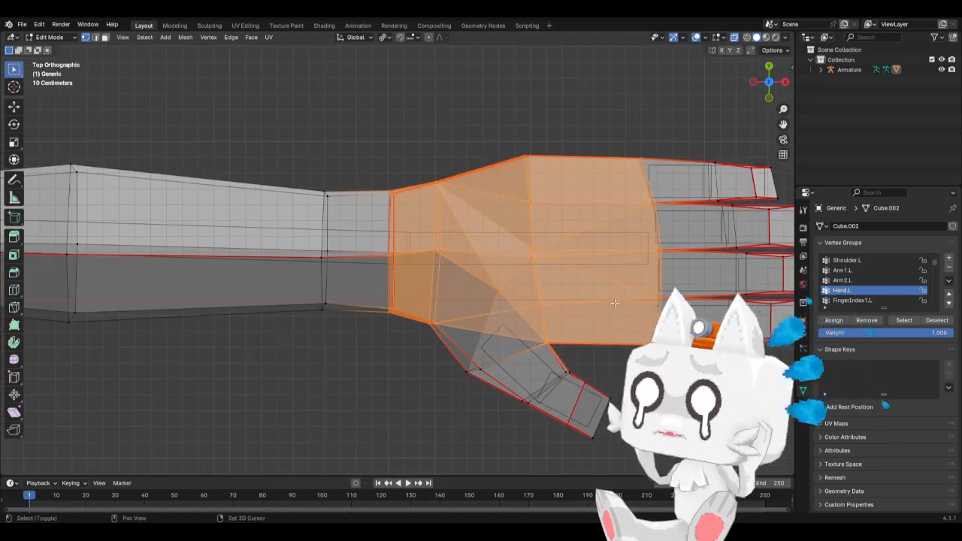
{"action": "middle_click_drag", "start_coordinate": [629, 336], "coordinate": [292, 277], "text": "shift"}
{"action": "middle_click_drag", "start_coordinate": [617, 282], "coordinate": [427, 303], "text": "shift"}
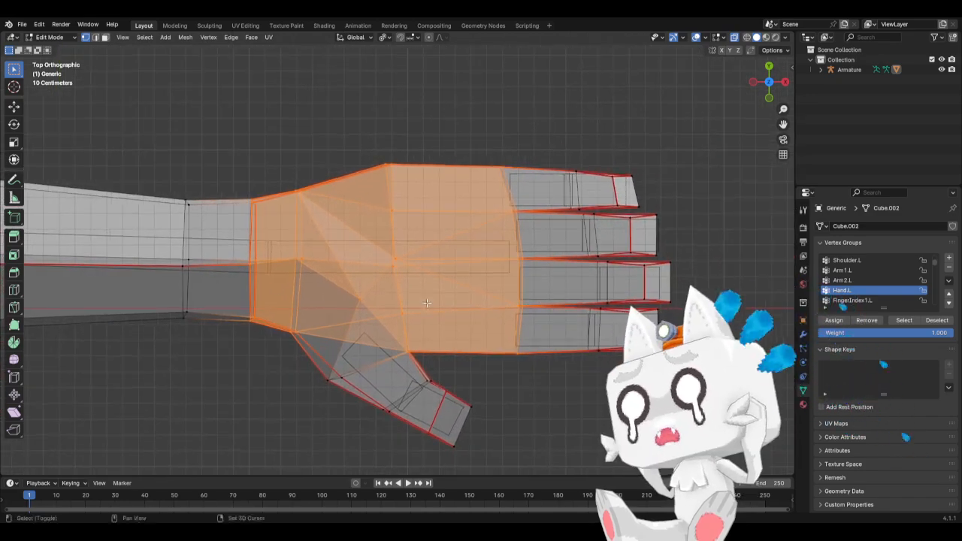
{"action": "left_click_drag", "start_coordinate": [603, 362], "coordinate": [603, 359]}
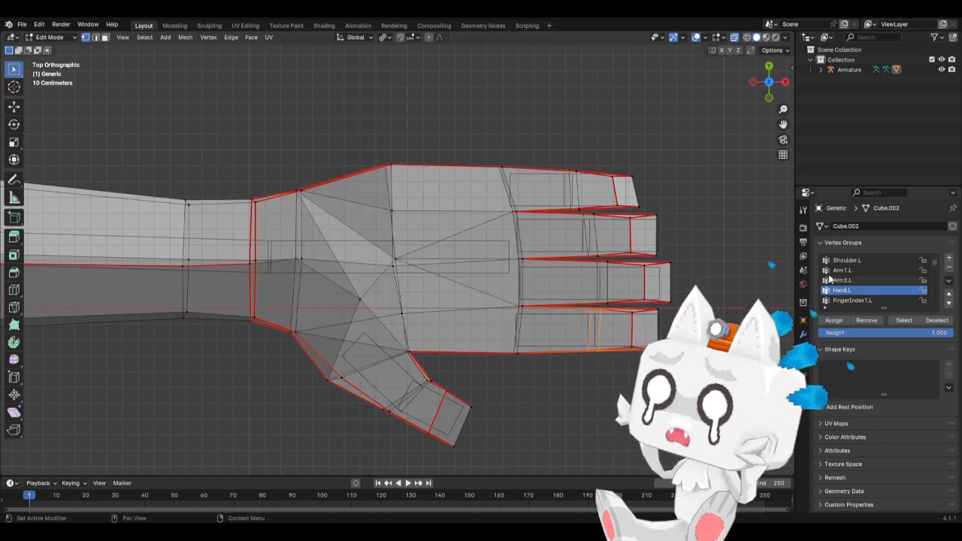
{"action": "left_click", "coordinate": [878, 301]}
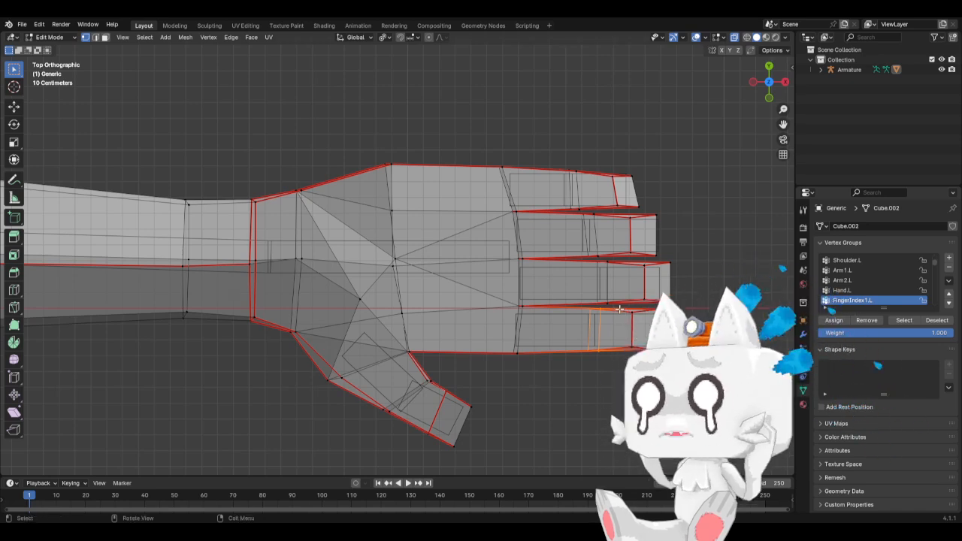
{"action": "scroll", "coordinate": [895, 296], "scroll_direction": "down", "scroll_amount": 2}
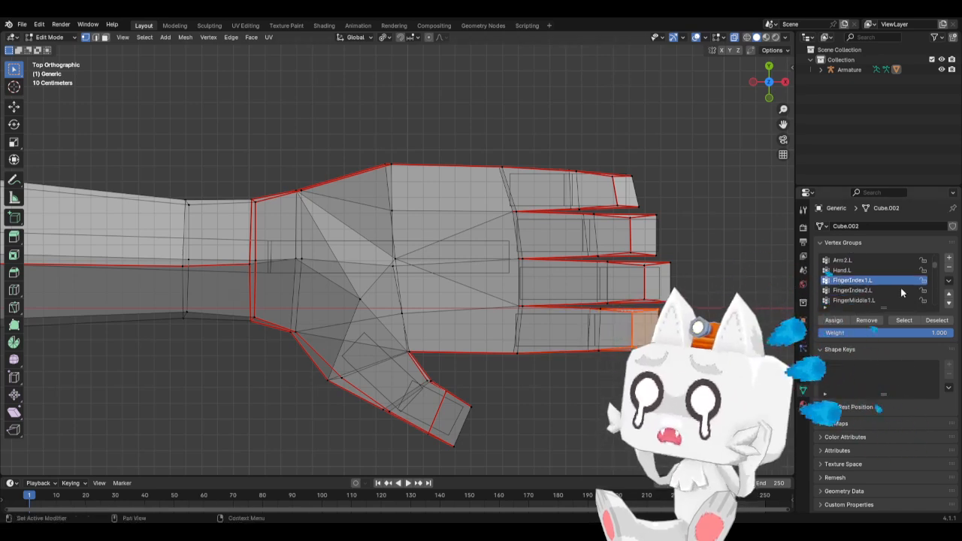
{"action": "left_click", "coordinate": [853, 291]}
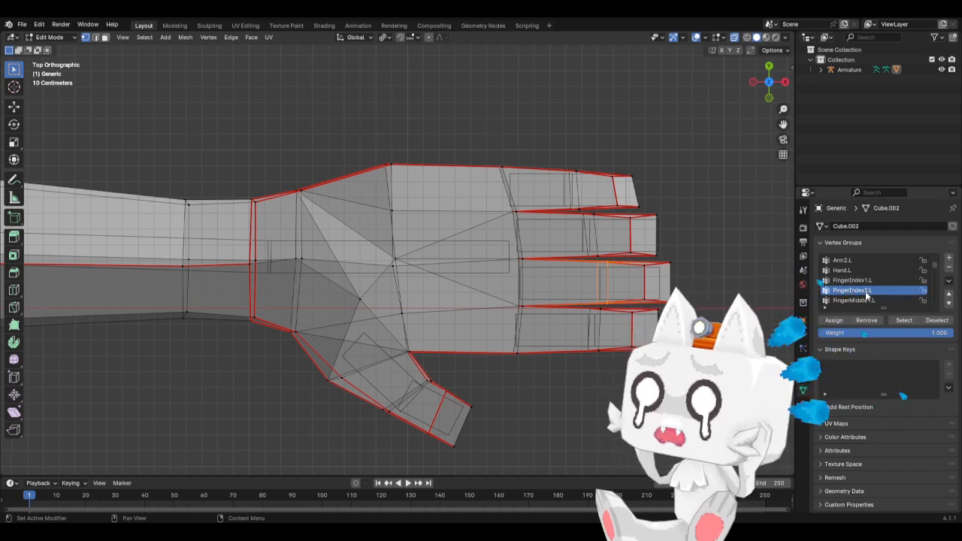
Step: Assign the middle finger's joint loops to FingerMiddle1.L and its fingertip vertices to FingerMiddle2.L
{"action": "scroll", "coordinate": [876, 288], "scroll_direction": "down", "scroll_amount": 1}
{"action": "left_click", "coordinate": [853, 291]}
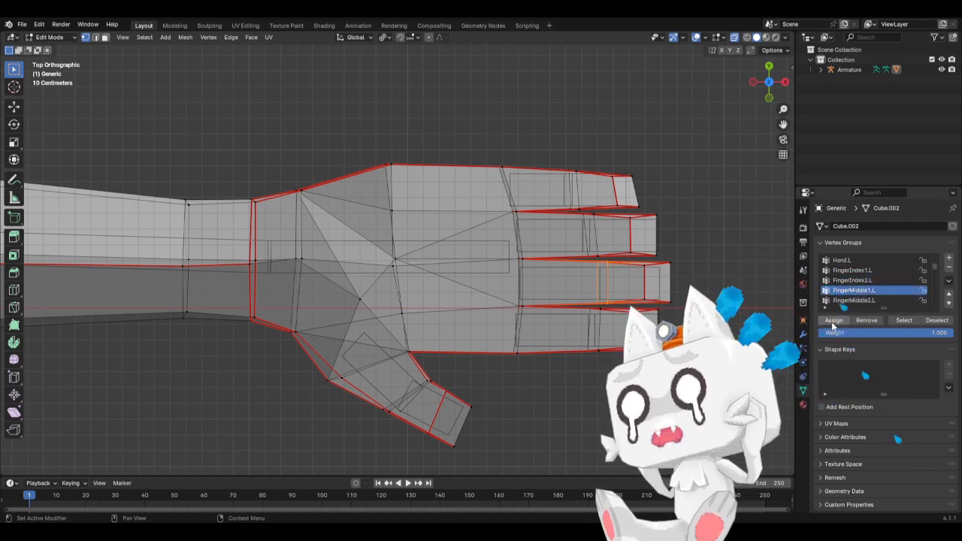
{"action": "left_click", "coordinate": [833, 322]}
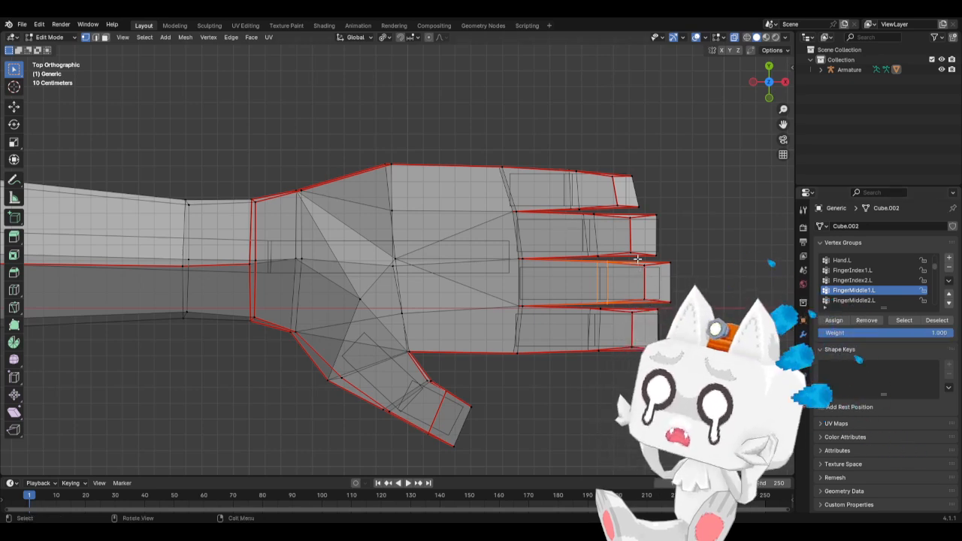
{"action": "left_click", "coordinate": [648, 280]}
{"action": "left_click", "coordinate": [857, 301]}
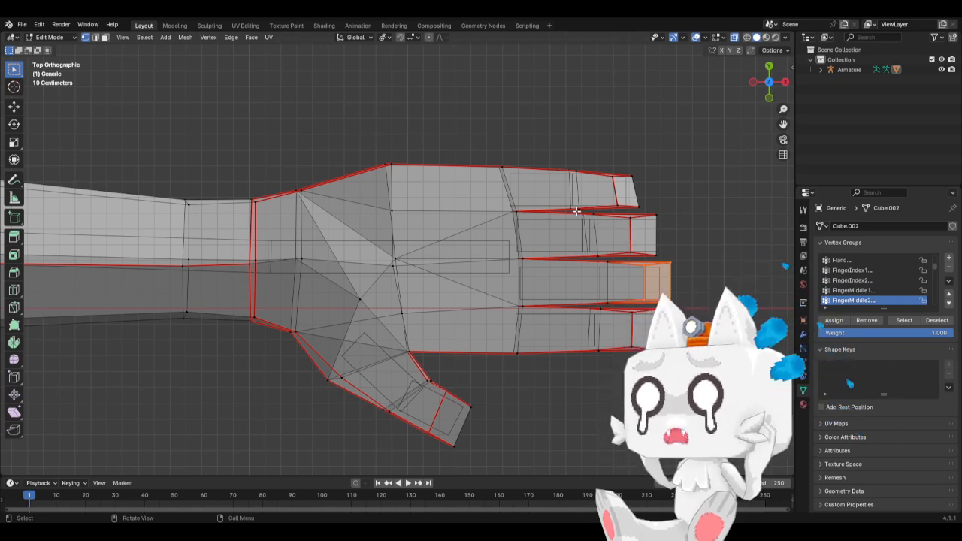
Step: Assign the ring finger's middle joint loops to FingerRing1.L and its fingertip vertices to FingerRing2.L
{"action": "left_click_drag", "start_coordinate": [576, 211], "coordinate": [606, 259]}
{"action": "scroll", "coordinate": [857, 294], "scroll_direction": "down", "scroll_amount": 2}
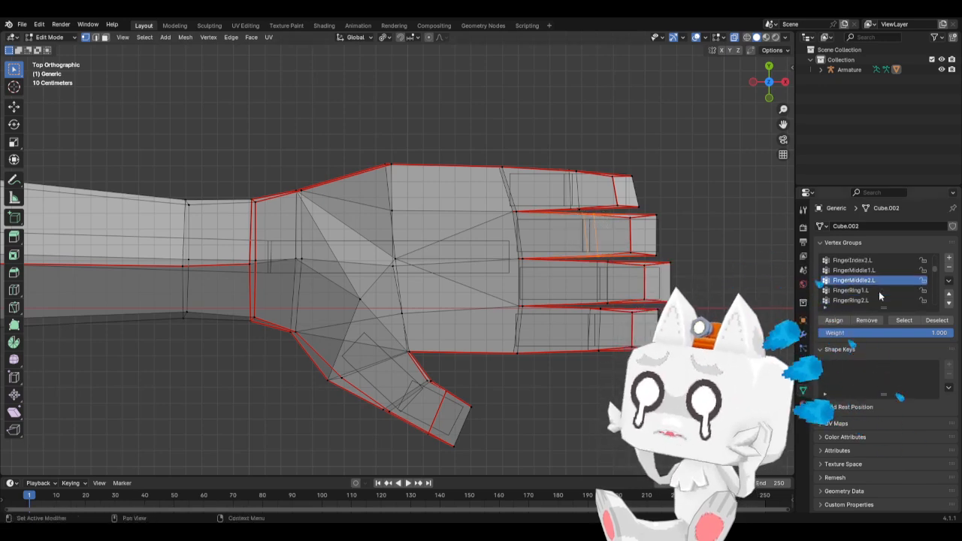
{"action": "left_click", "coordinate": [877, 291]}
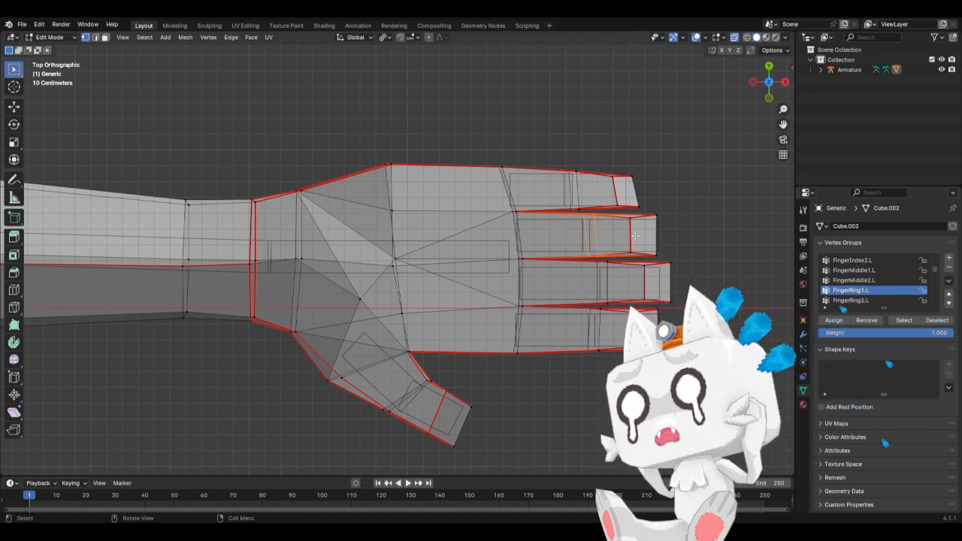
{"action": "left_click_drag", "start_coordinate": [618, 213], "coordinate": [666, 263]}
{"action": "left_click", "coordinate": [851, 300]}
{"action": "left_click", "coordinate": [836, 320]}
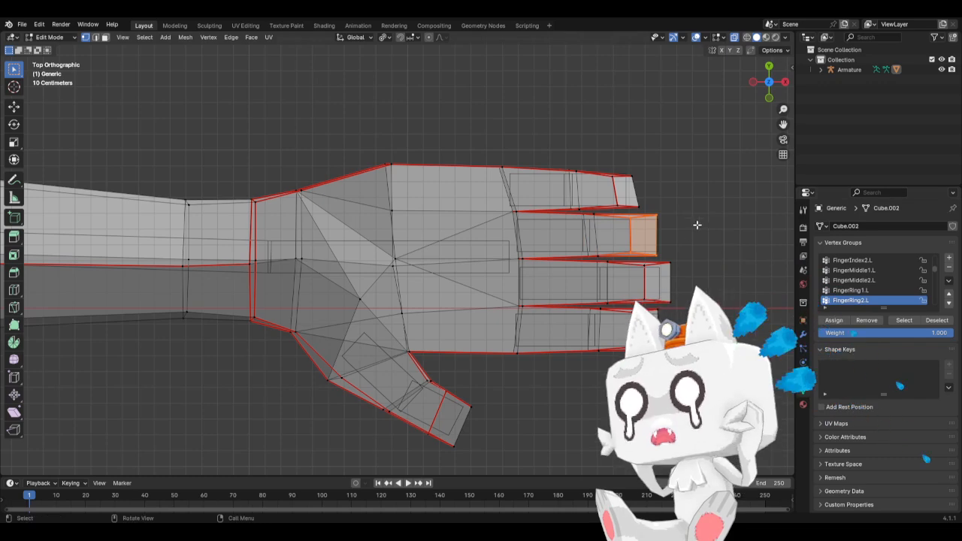
Step: Assign the little finger's middle joint loops to FingerPinkie1.L and its fingertip vertices to FingerPinkie2.L
{"action": "left_click_drag", "start_coordinate": [545, 163], "coordinate": [583, 205]}
{"action": "scroll", "coordinate": [862, 286], "scroll_direction": "down", "scroll_amount": 2}
{"action": "left_click", "coordinate": [857, 281]}
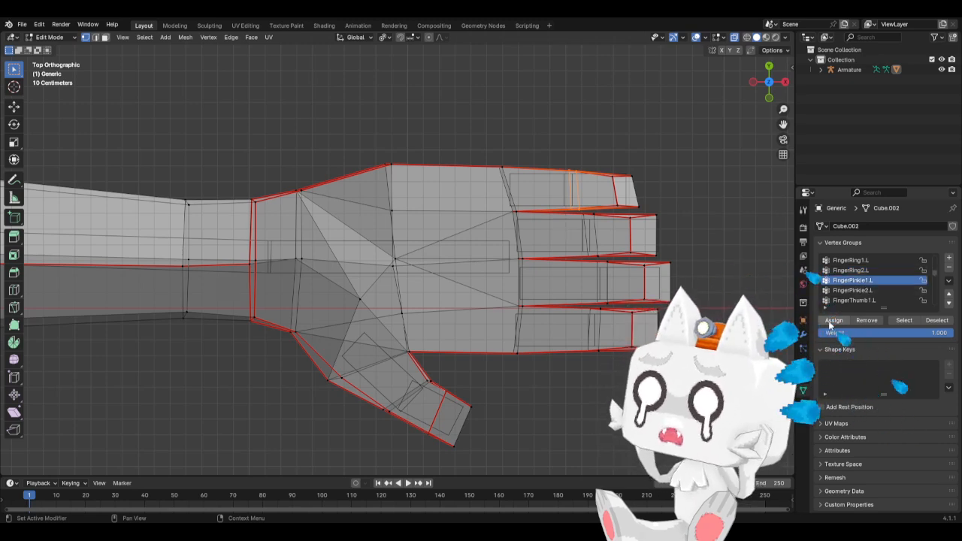
{"action": "left_click_drag", "start_coordinate": [597, 163], "coordinate": [643, 205]}
{"action": "left_click", "coordinate": [837, 320]}
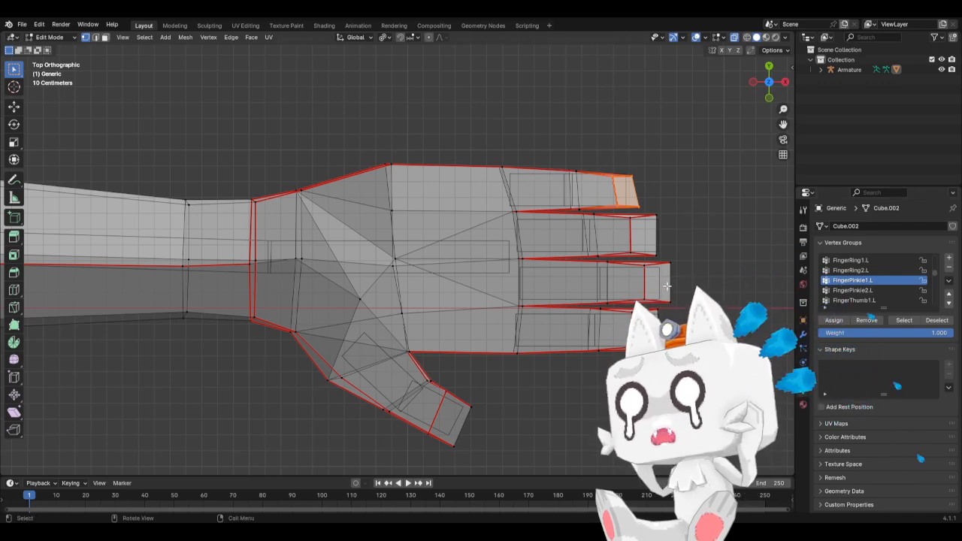
{"action": "left_click", "coordinate": [690, 259]}
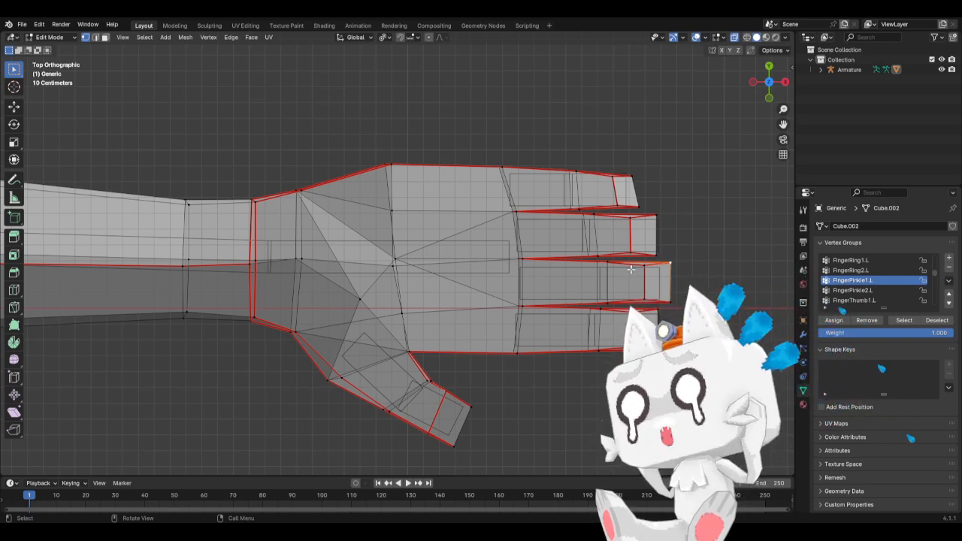
{"action": "left_click", "coordinate": [853, 290]}
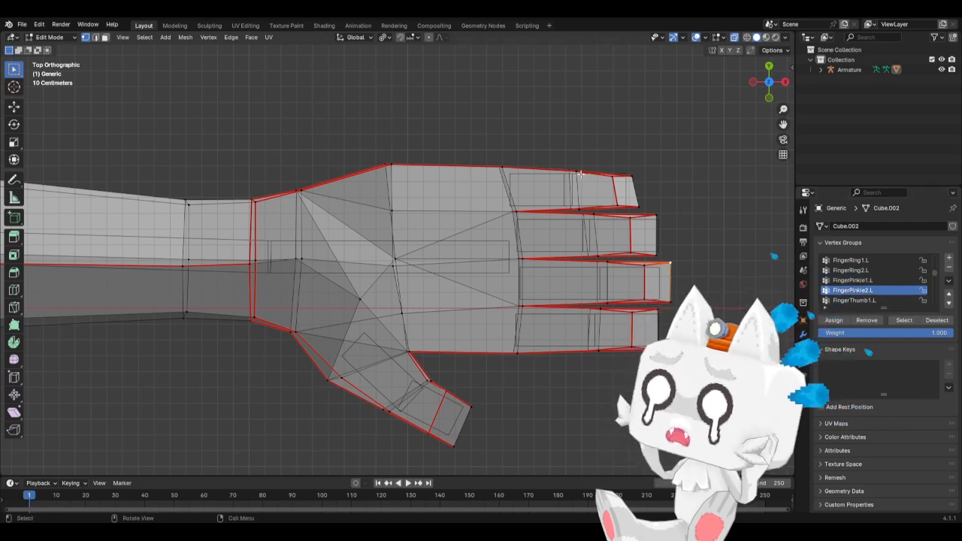
{"action": "left_click_drag", "start_coordinate": [595, 159], "coordinate": [655, 212]}
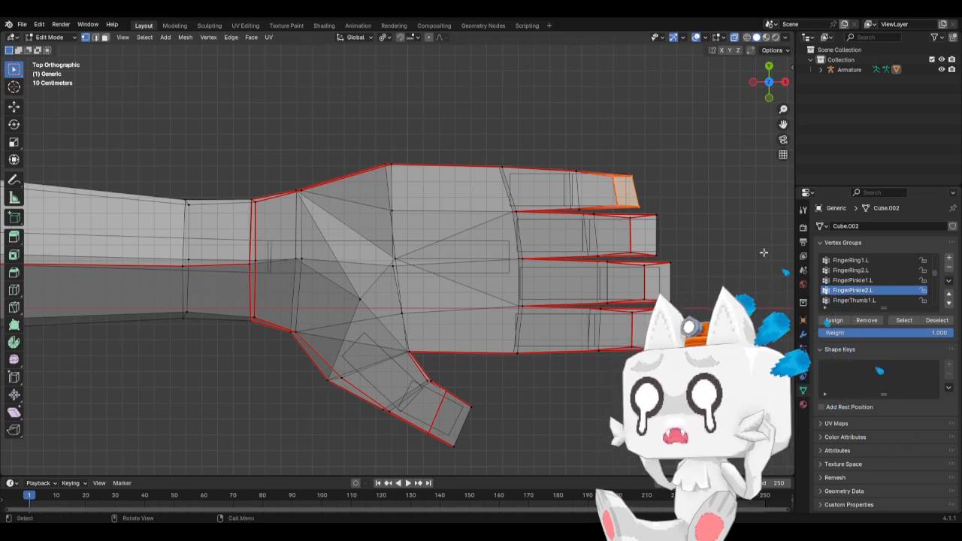
Step: Assign the thumb's middle joint vertices to FingerThumb1.L and its tip vertices to FingerThumb2.L
{"action": "left_click", "coordinate": [854, 300]}
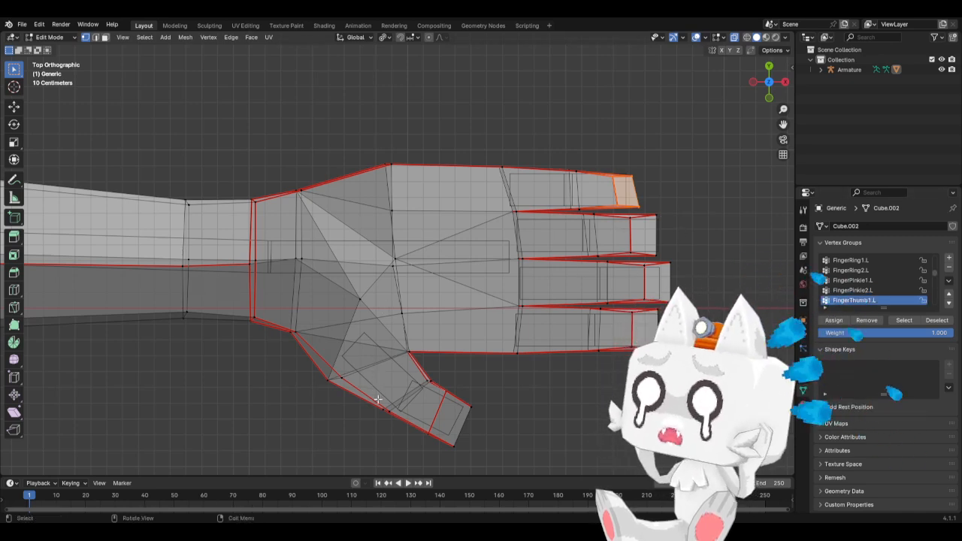
{"action": "left_click", "coordinate": [342, 379]}
{"action": "left_click", "coordinate": [379, 412]}
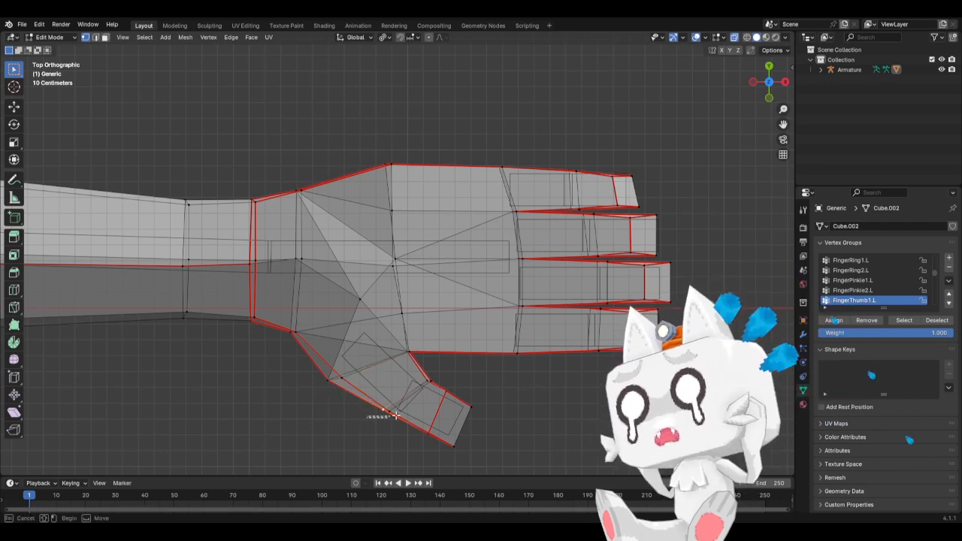
{"action": "left_click", "coordinate": [433, 381], "text": "shift"}
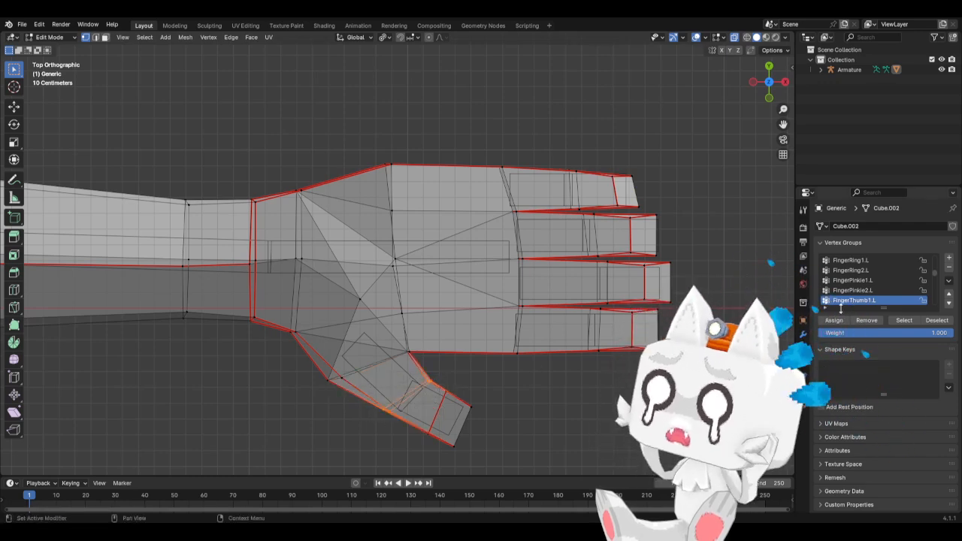
{"action": "left_click_drag", "start_coordinate": [428, 388], "coordinate": [501, 453]}
{"action": "scroll", "coordinate": [877, 279], "scroll_direction": "down", "scroll_amount": 2}
{"action": "left_click", "coordinate": [865, 291]}
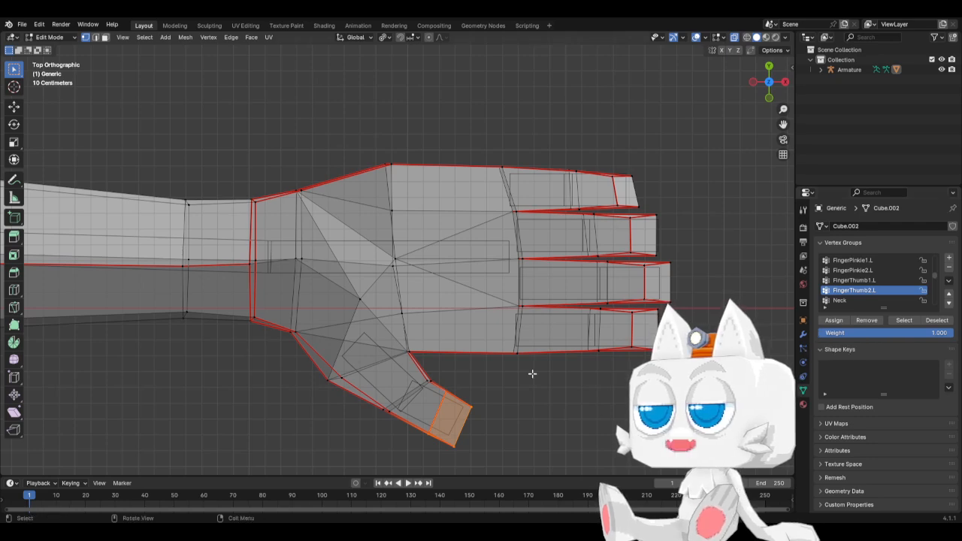
Step: Return to the front view, clear the vertex selection and save the file
{"action": "key", "text": "KP_1"}
{"action": "left_click", "coordinate": [509, 334]}
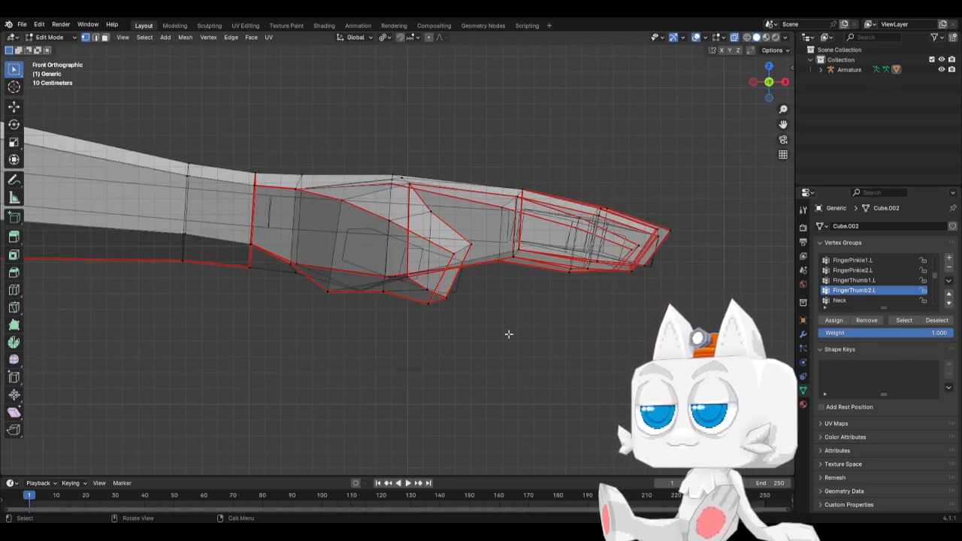
{"action": "key", "text": "ctrl+s"}
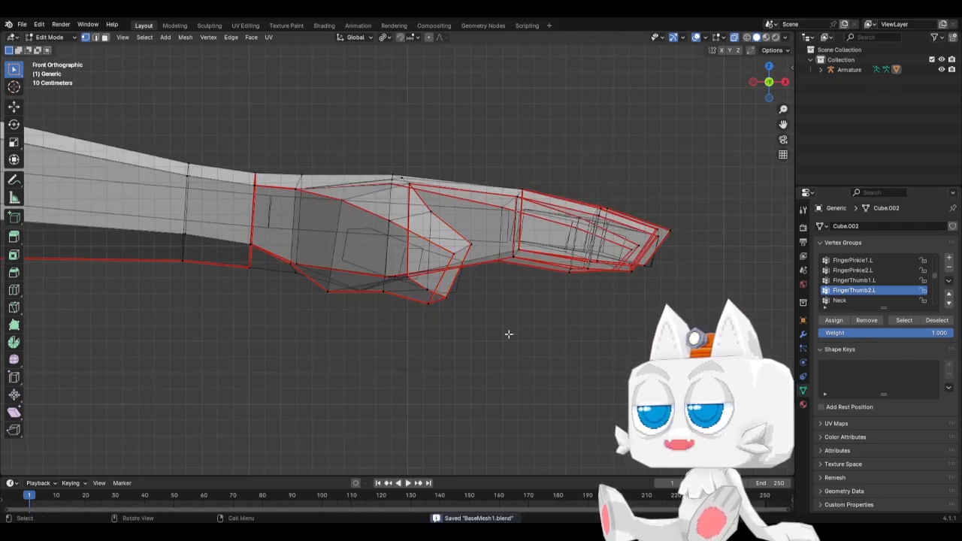
Step: Make Shoulder.R the active vertex group and select the shoulder joint vertices, including the underside of the upper arm
{"action": "left_click", "coordinate": [851, 301]}
{"action": "scroll", "coordinate": [856, 302], "scroll_direction": "down", "scroll_amount": 2}
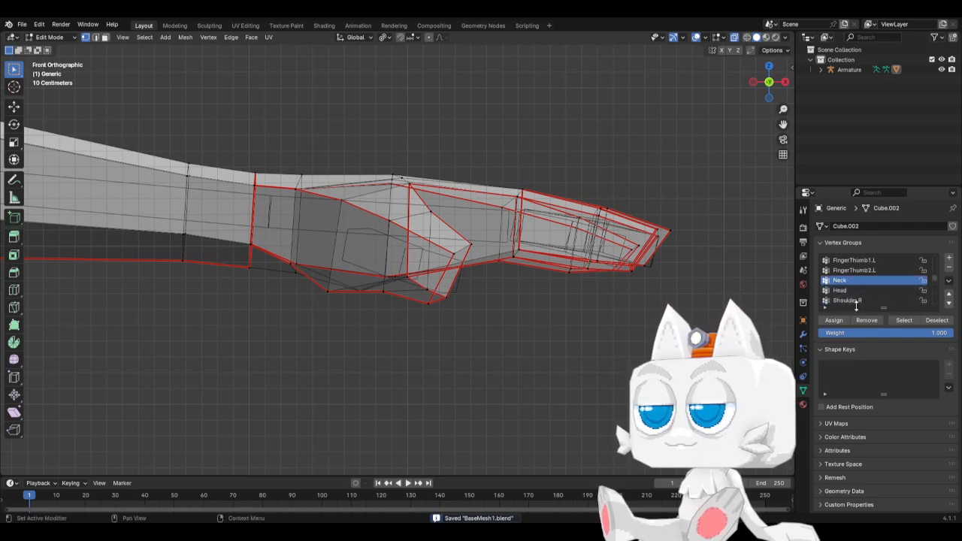
{"action": "left_click", "coordinate": [848, 301]}
{"action": "scroll", "coordinate": [266, 296], "scroll_direction": "down", "scroll_amount": 6}
{"action": "middle_click_drag", "start_coordinate": [230, 273], "coordinate": [537, 395], "text": "shift"}
{"action": "scroll", "coordinate": [416, 331], "scroll_direction": "up", "scroll_amount": 2}
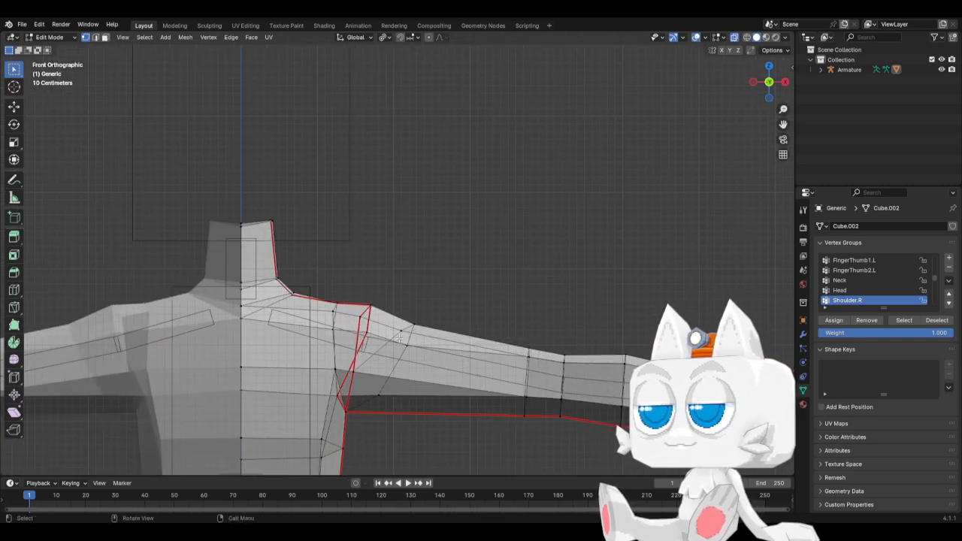
{"action": "mouse_move", "coordinate": [348, 295]}
{"action": "left_mouse_down"}
{"action": "mouse_move", "coordinate": [386, 316]}
{"action": "mouse_move", "coordinate": [427, 384]}
{"action": "left_mouse_up"}
{"action": "key", "text": "c"}
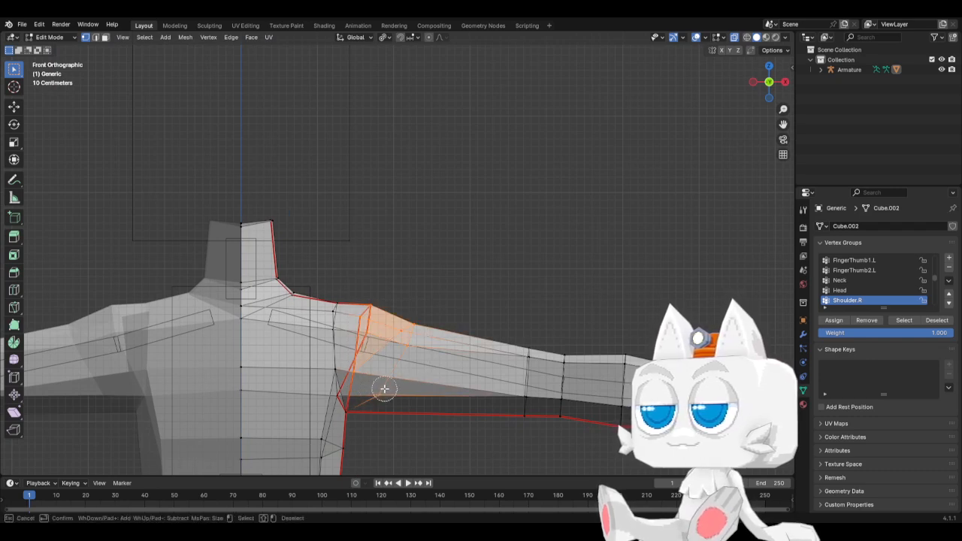
{"action": "key", "text": "Escape"}
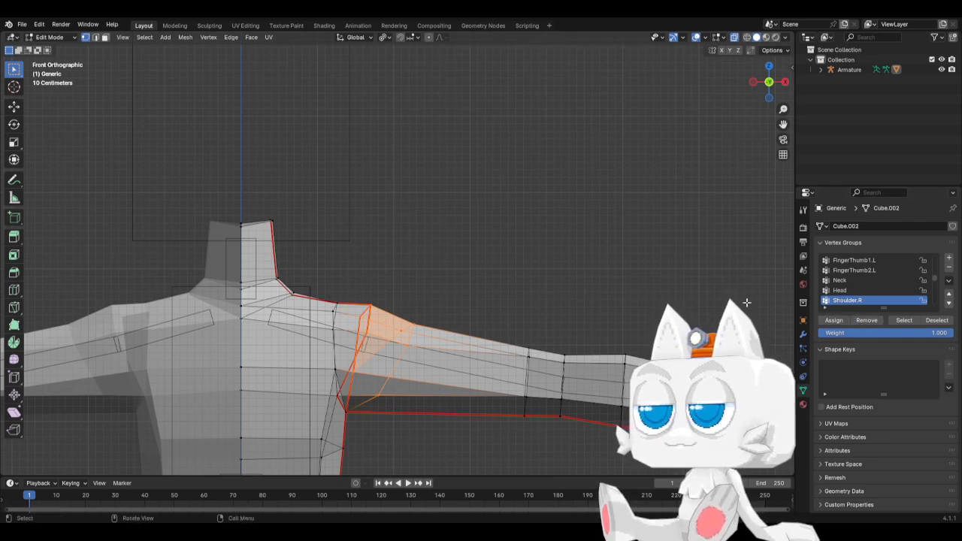
Step: Make Leg1.L the active vertex group and assign the two knee loops to it
{"action": "scroll", "coordinate": [883, 286], "scroll_direction": "down", "scroll_amount": 5}
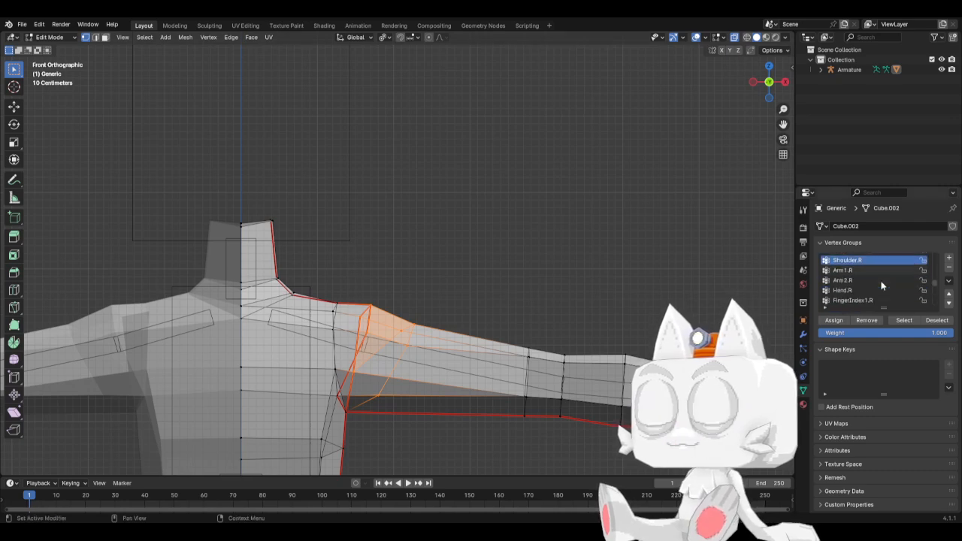
{"action": "scroll", "coordinate": [881, 282], "scroll_direction": "down", "scroll_amount": 8}
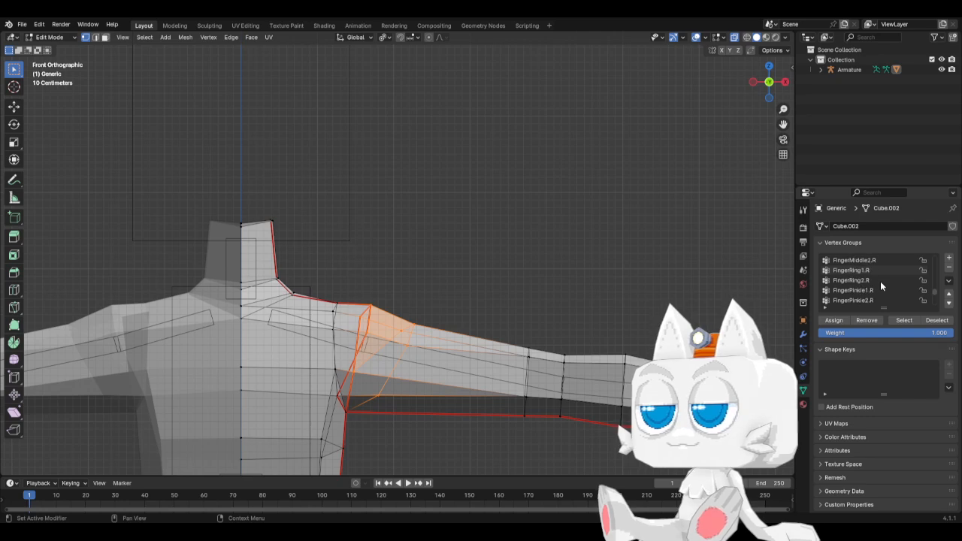
{"action": "left_click", "coordinate": [840, 300]}
{"action": "scroll", "coordinate": [444, 398], "scroll_direction": "down", "scroll_amount": 4}
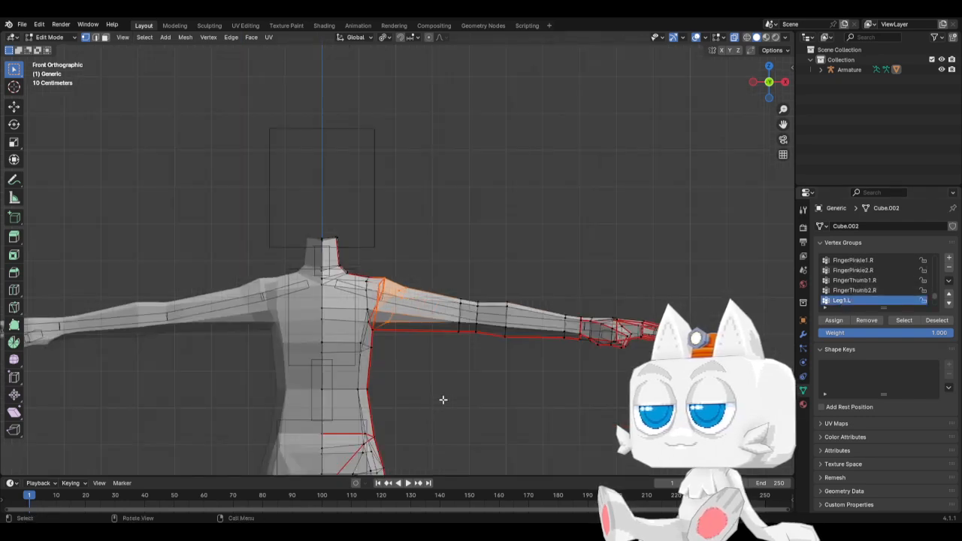
{"action": "scroll", "coordinate": [434, 350], "scroll_direction": "up", "scroll_amount": 3}
{"action": "left_click_drag", "start_coordinate": [393, 363], "coordinate": [463, 430]}
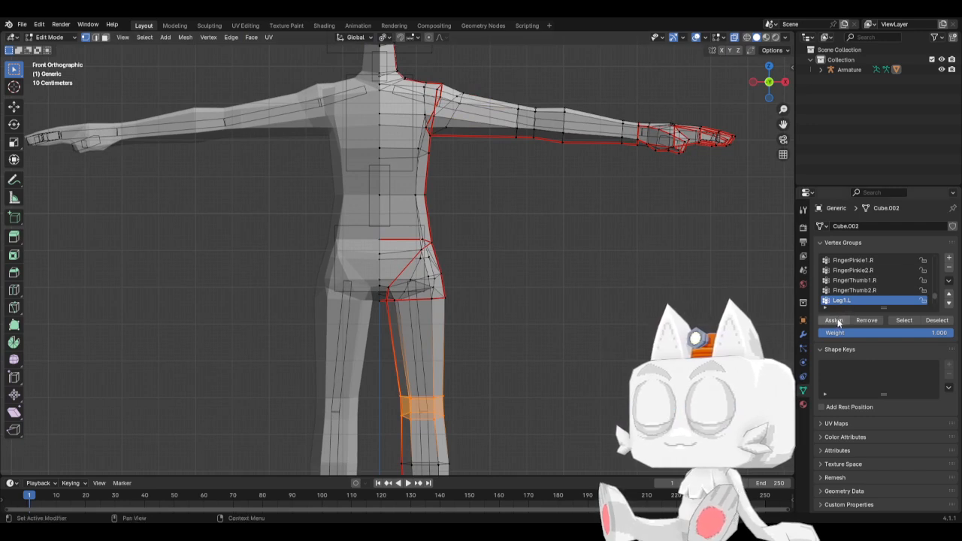
Step: Select the lower leg's calf and ankle loops and assign them to Leg2.L
{"action": "middle_click_drag", "start_coordinate": [484, 376], "coordinate": [476, 267], "text": "shift"}
{"action": "left_click_drag", "start_coordinate": [413, 281], "coordinate": [502, 366]}
{"action": "scroll", "coordinate": [879, 280], "scroll_direction": "down", "scroll_amount": 4}
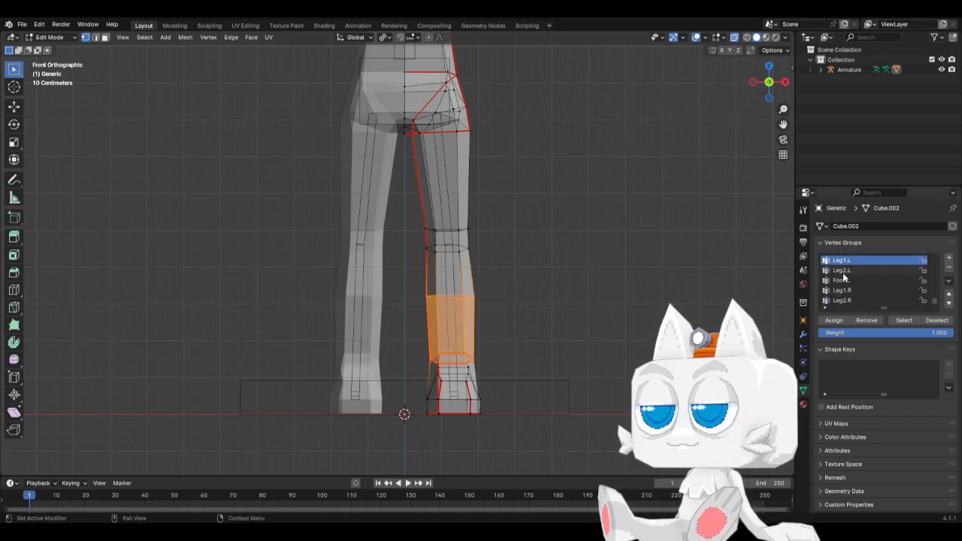
{"action": "left_click", "coordinate": [843, 270]}
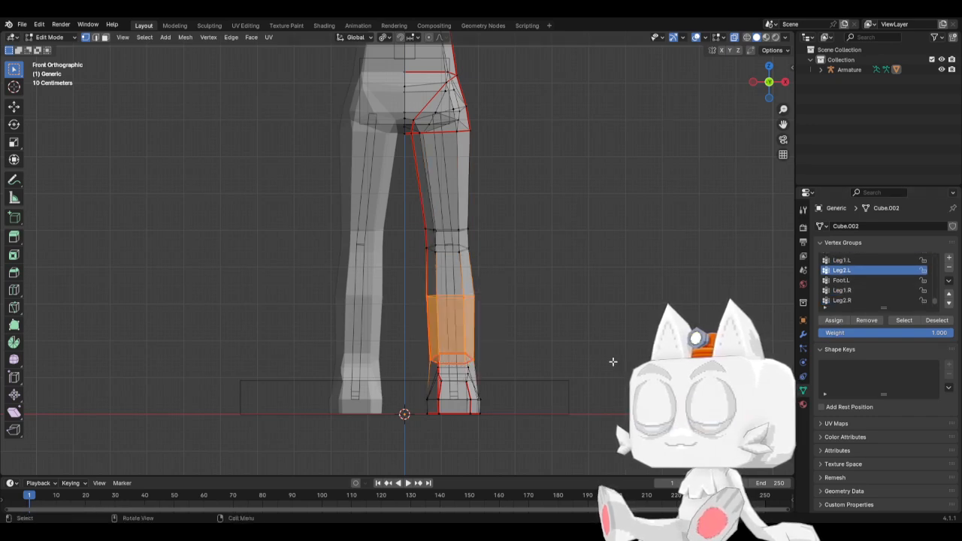
Step: Select all foot vertices below the ankle from the side view and assign them to Foot.L
{"action": "key", "text": "KP_3"}
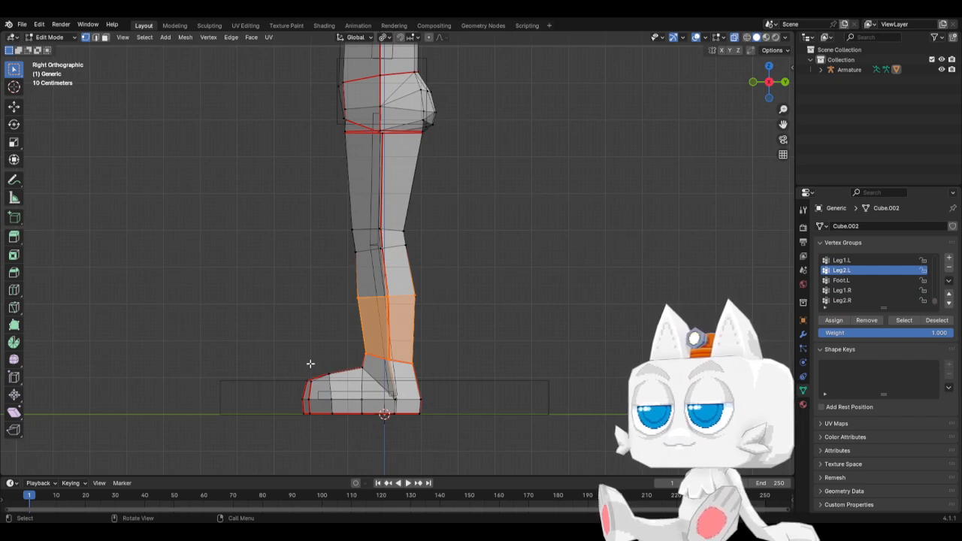
{"action": "left_click_drag", "start_coordinate": [310, 364], "coordinate": [467, 433]}
{"action": "key", "text": "c"}
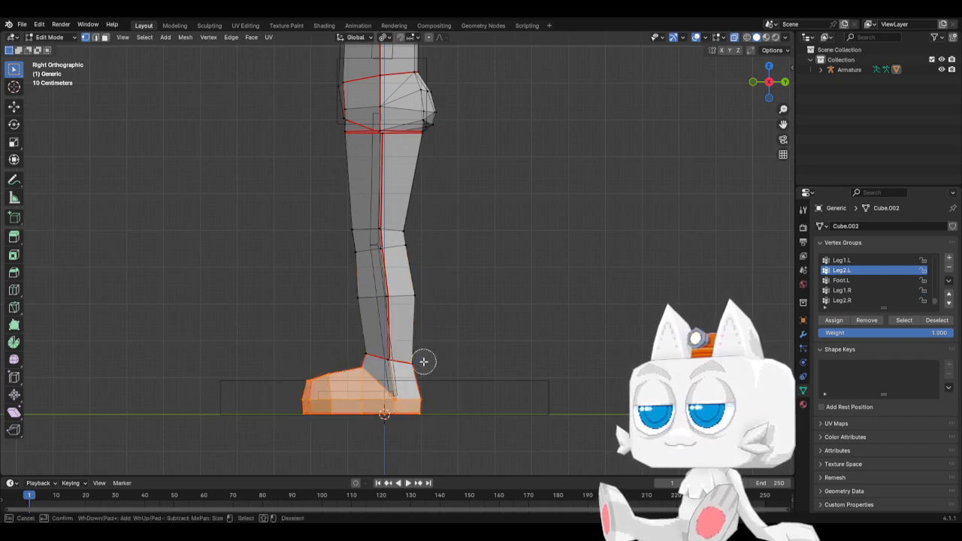
{"action": "key", "text": "Escape"}
{"action": "key", "text": "KP_1"}
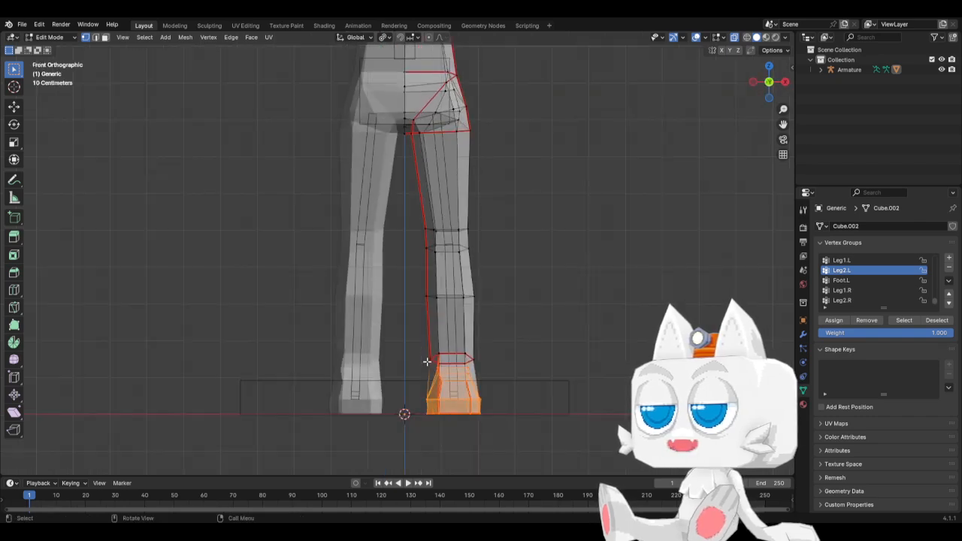
{"action": "left_click", "coordinate": [847, 281]}
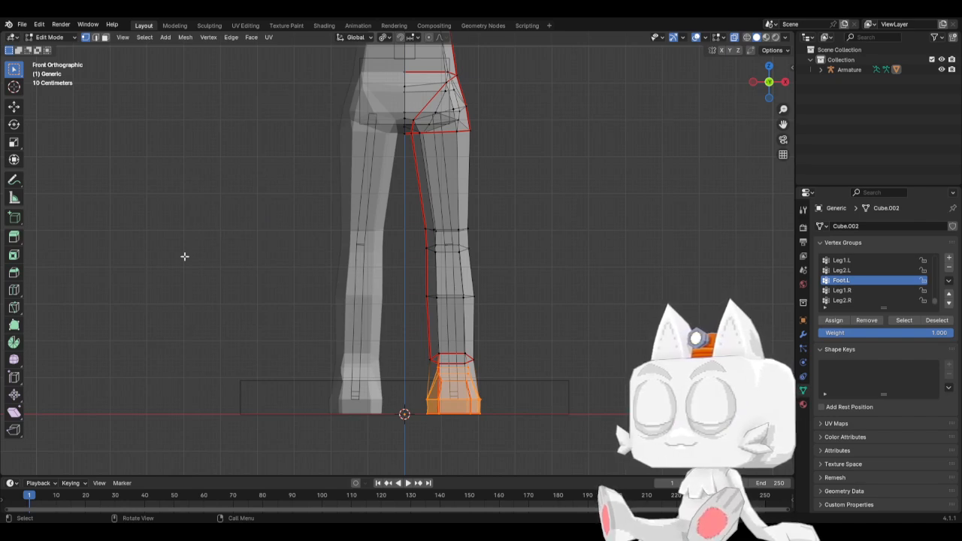
Step: Reveal the hidden head geometry, return to the front view, clear the selection and save the file
{"action": "key", "text": "KP_3"}
{"action": "left_click", "coordinate": [594, 361]}
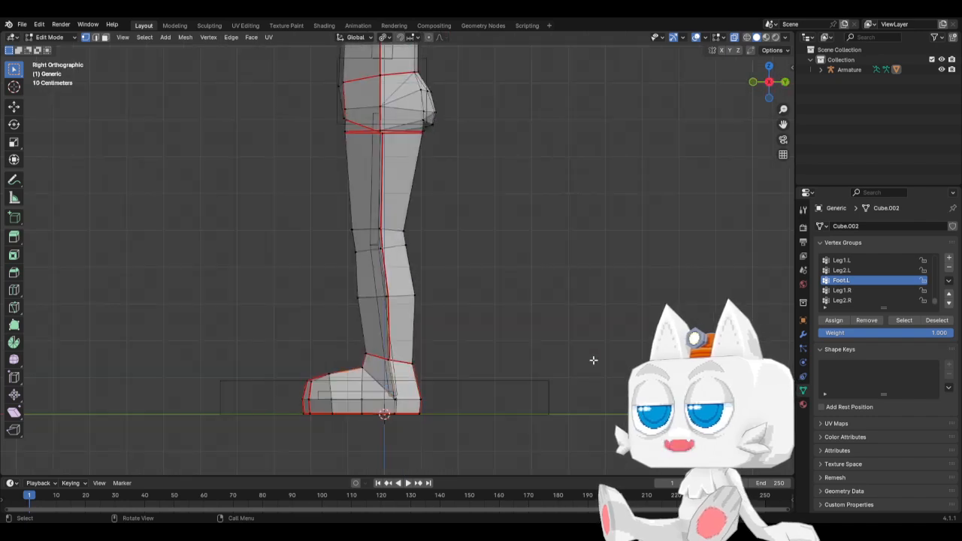
{"action": "middle_click_drag", "start_coordinate": [451, 270], "coordinate": [441, 338], "text": "shift"}
{"action": "middle_click_drag", "start_coordinate": [429, 166], "coordinate": [447, 311], "text": "shift"}
{"action": "key", "text": "alt+h"}
{"action": "key", "text": "KP_1"}
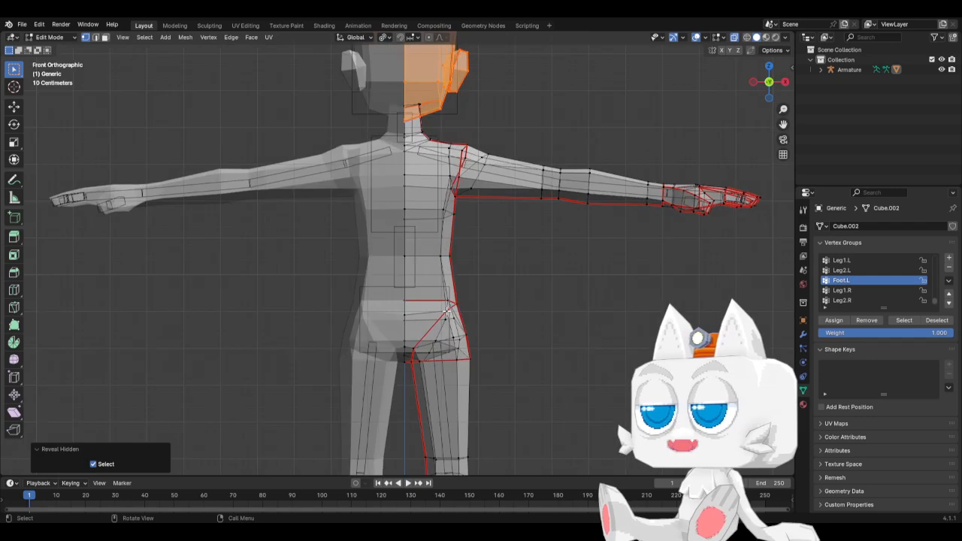
{"action": "left_click", "coordinate": [488, 270]}
{"action": "key", "text": "ctrl+s"}
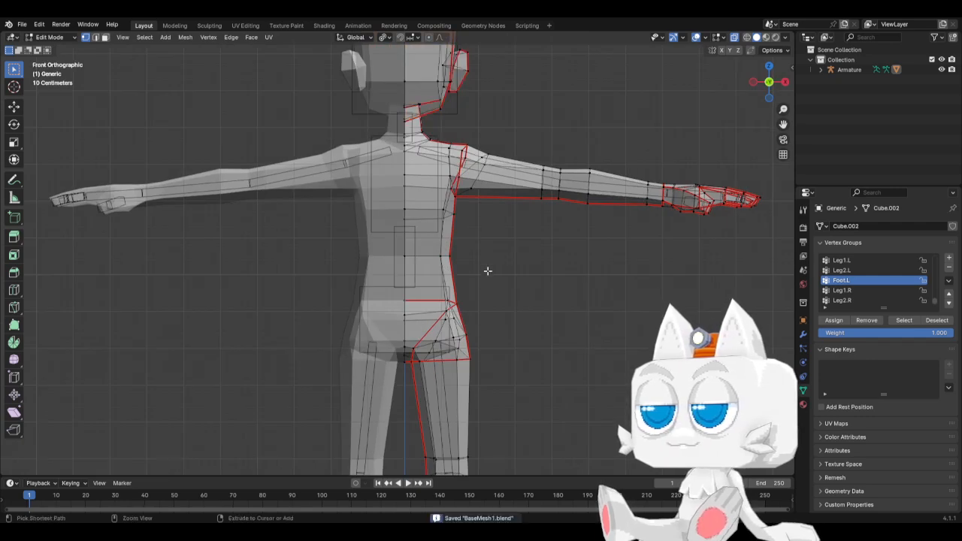
Step: Return the body mesh to Object Mode in the front view and save the file
{"action": "key", "text": "KP_3"}
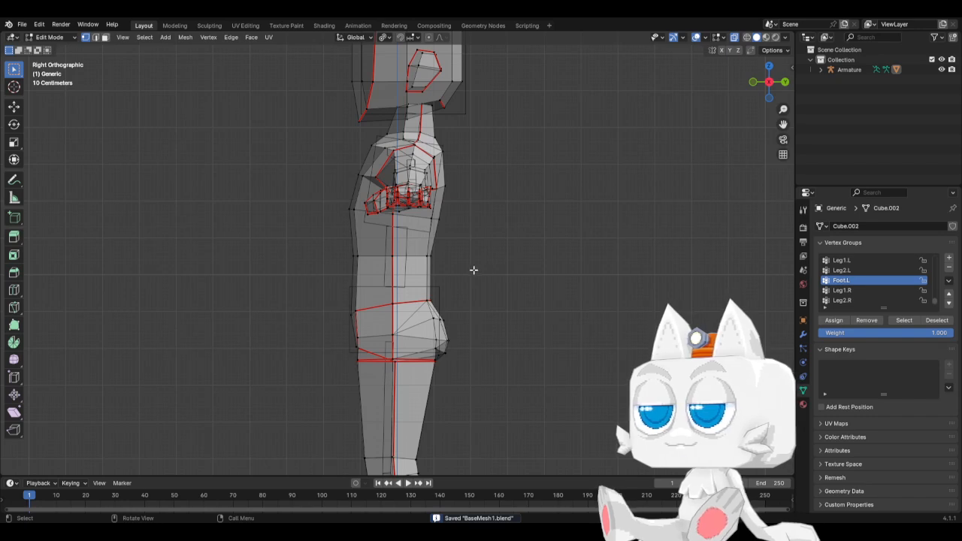
{"action": "key", "text": "Tab"}
{"action": "key", "text": "KP_1"}
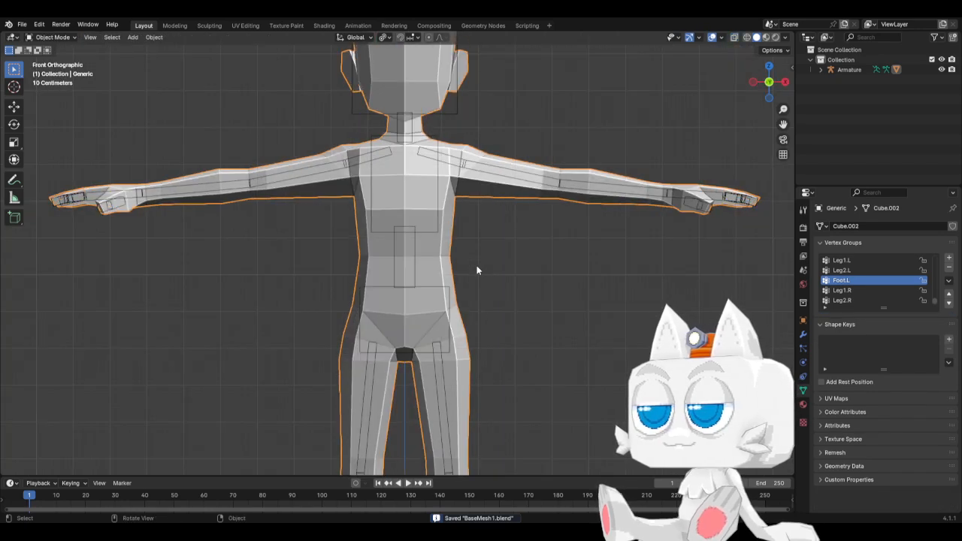
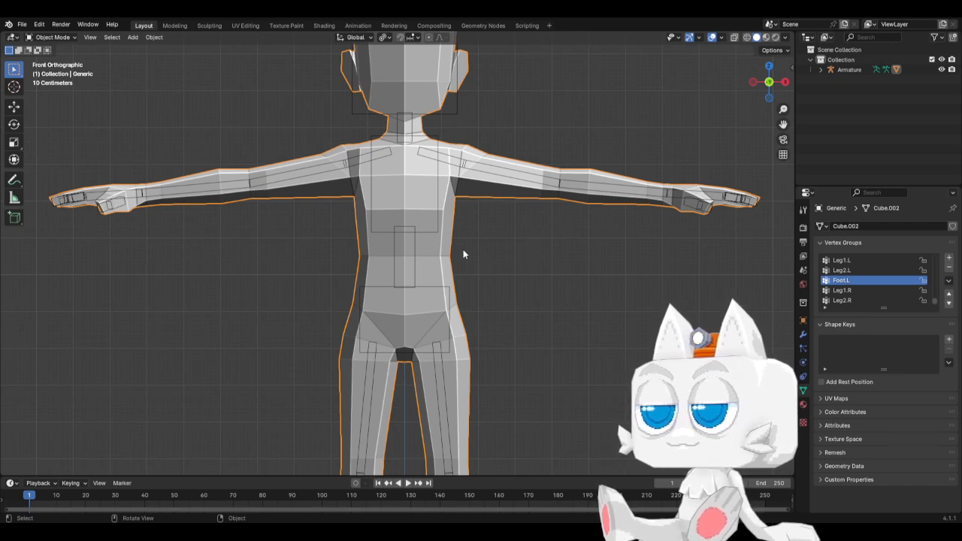
{"action": "key", "text": "ctrl+s"}
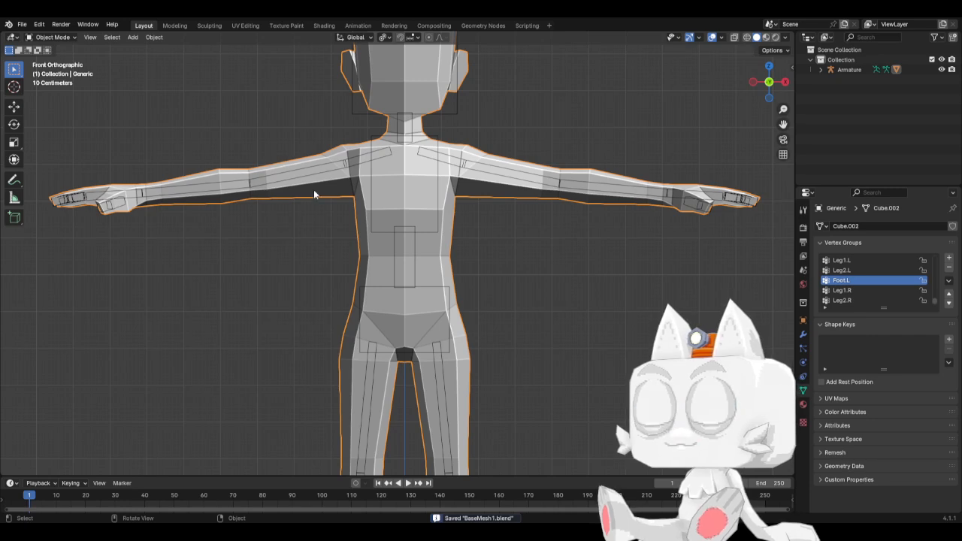
Step: Switch the body mesh to Weight Paint mode with wireframe shading and make Hips the active vertex group
{"action": "left_click", "coordinate": [51, 37]}
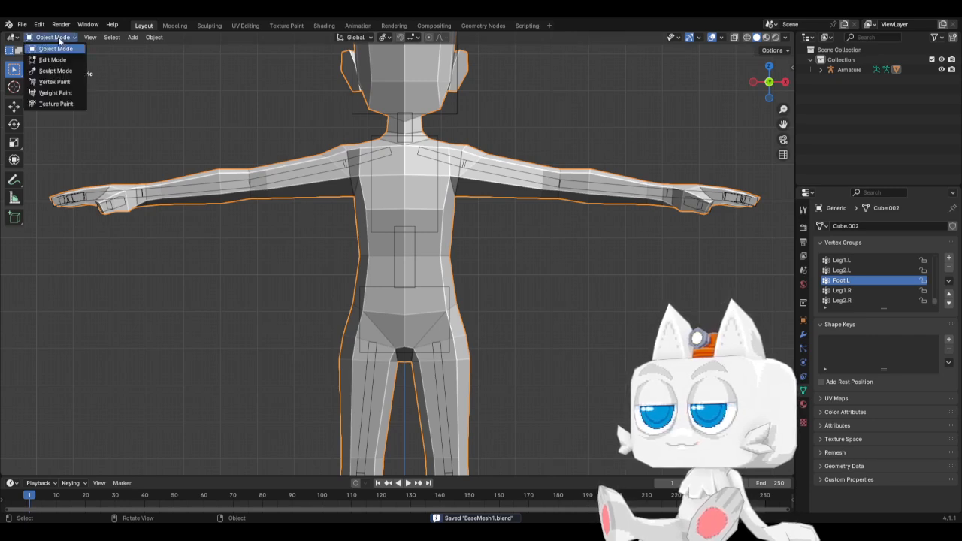
{"action": "left_click", "coordinate": [56, 92]}
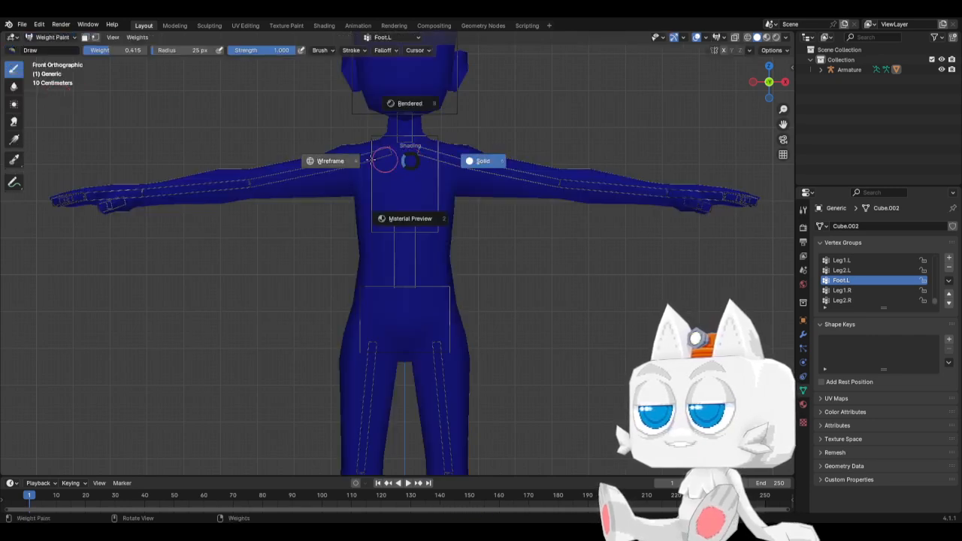
{"action": "scroll", "coordinate": [912, 284], "scroll_direction": "up", "scroll_amount": 5}
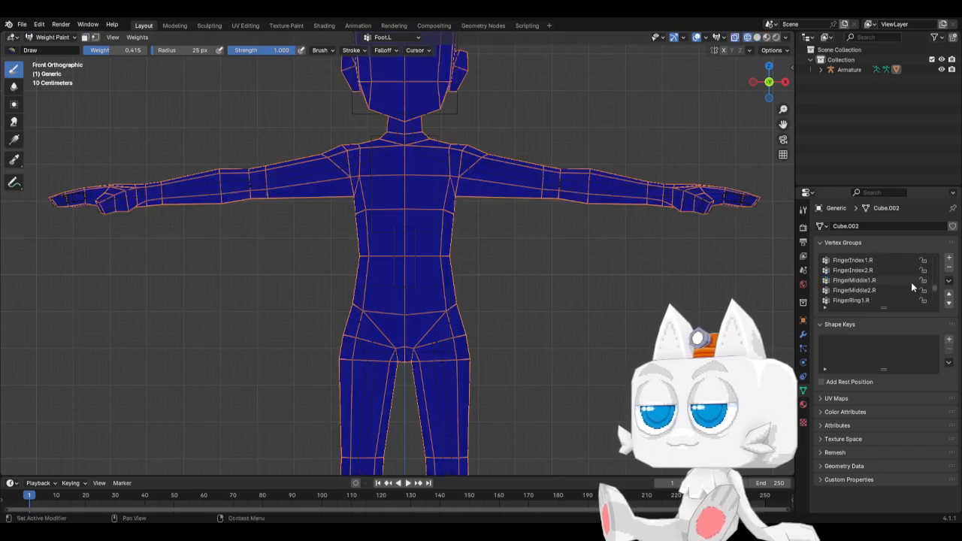
{"action": "scroll", "coordinate": [937, 290], "scroll_direction": "up", "scroll_amount": 5}
{"action": "left_click", "coordinate": [916, 260]}
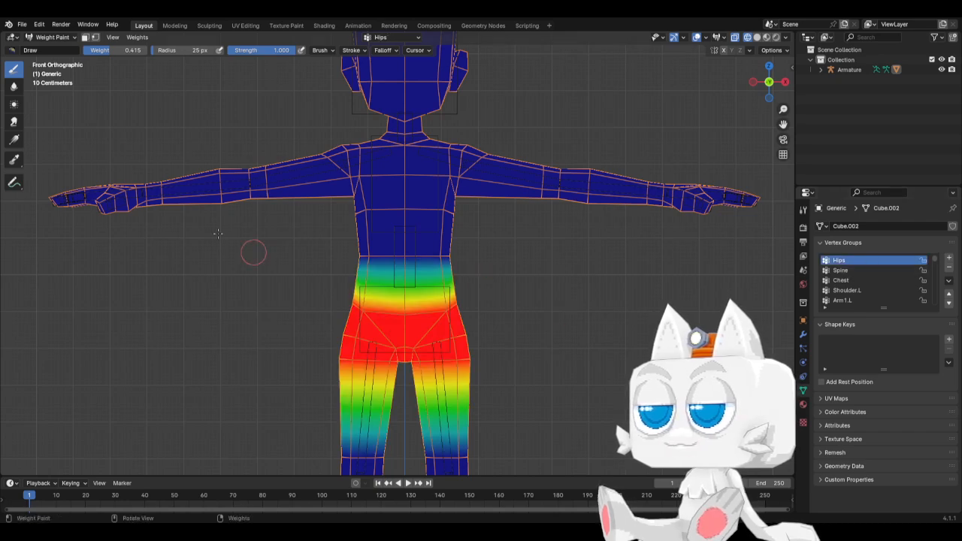
Step: Set the Draw brush weight to 0.25 and paint the waist loop across the front for the Hips group
{"action": "left_click", "coordinate": [112, 49]}
{"action": "key", "text": "BackSpace"}
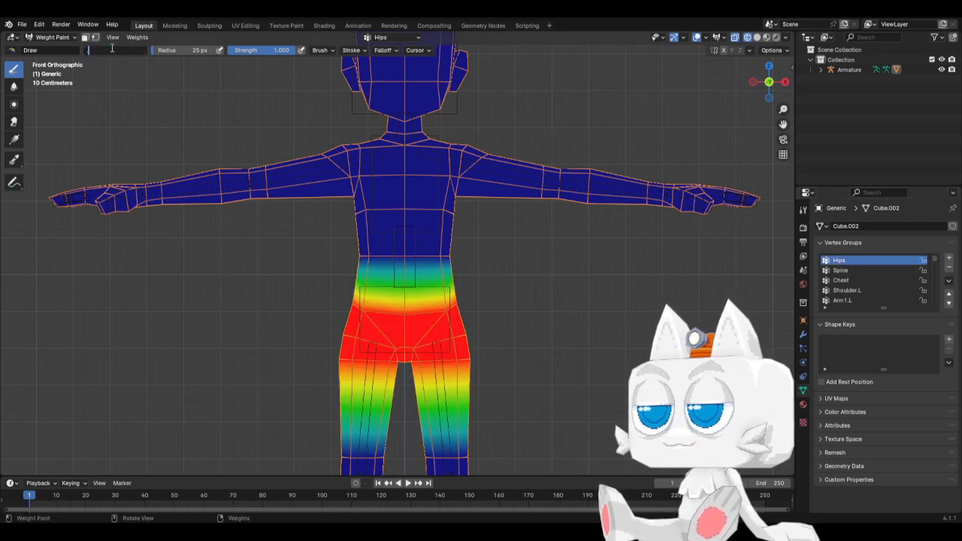
{"action": "type", "text": ".25"}
{"action": "key", "text": "Return"}
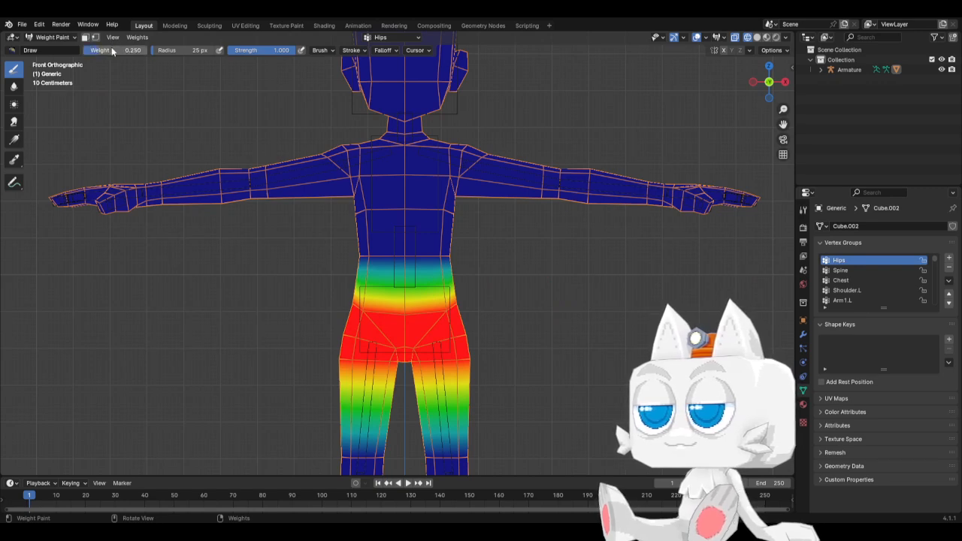
{"action": "left_click_drag", "start_coordinate": [365, 241], "coordinate": [477, 254]}
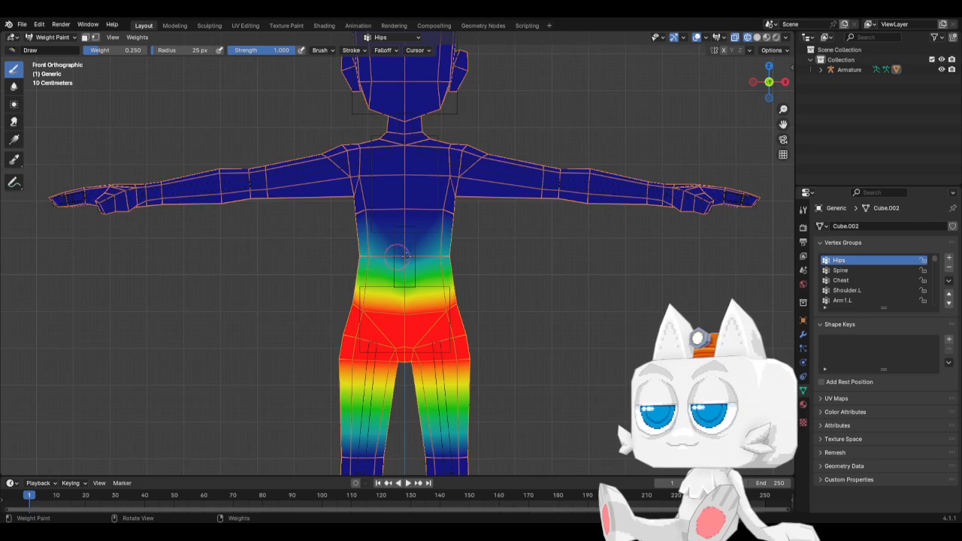
{"action": "left_click_drag", "start_coordinate": [405, 257], "coordinate": [426, 257]}
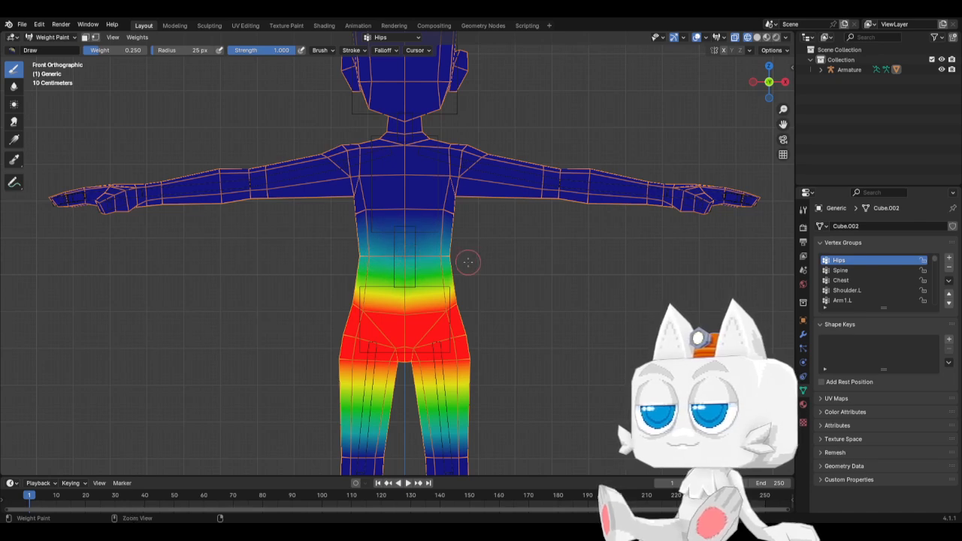
Step: Paint the waist loop across the back at weight 0.25 for the Hips group
{"action": "key", "text": "ctrl+KP_1"}
{"action": "left_click_drag", "start_coordinate": [412, 253], "coordinate": [369, 253]}
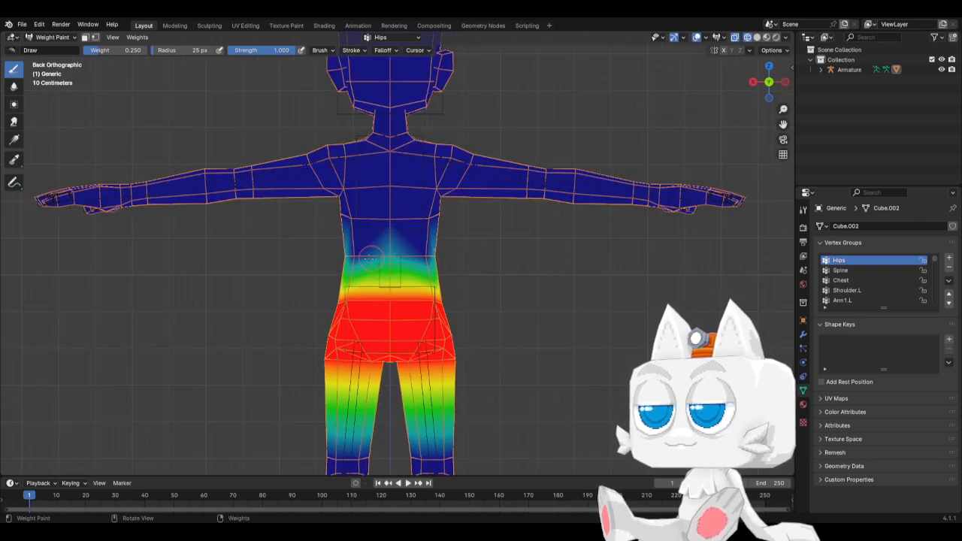
{"action": "scroll", "coordinate": [421, 252], "scroll_direction": "up", "scroll_amount": 6}
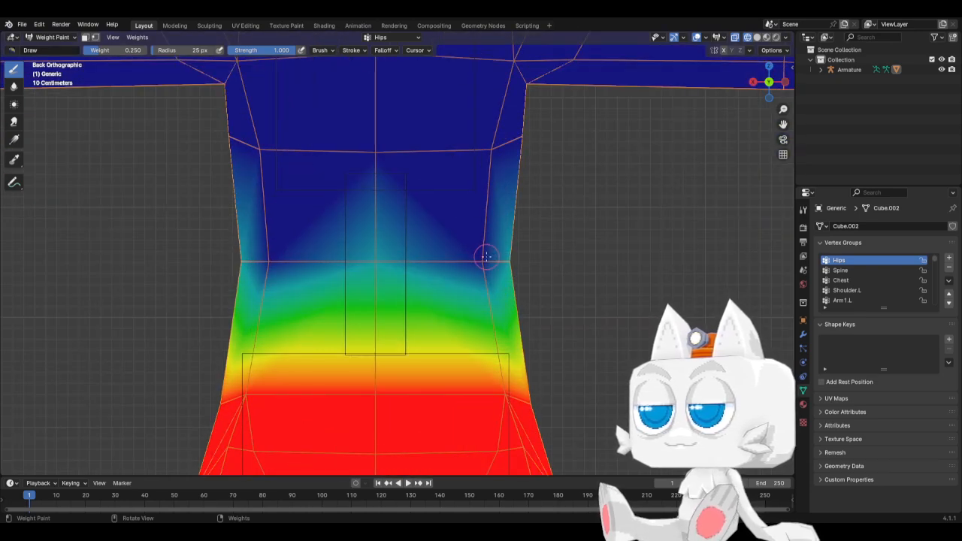
{"action": "left_click_drag", "start_coordinate": [309, 265], "coordinate": [268, 246]}
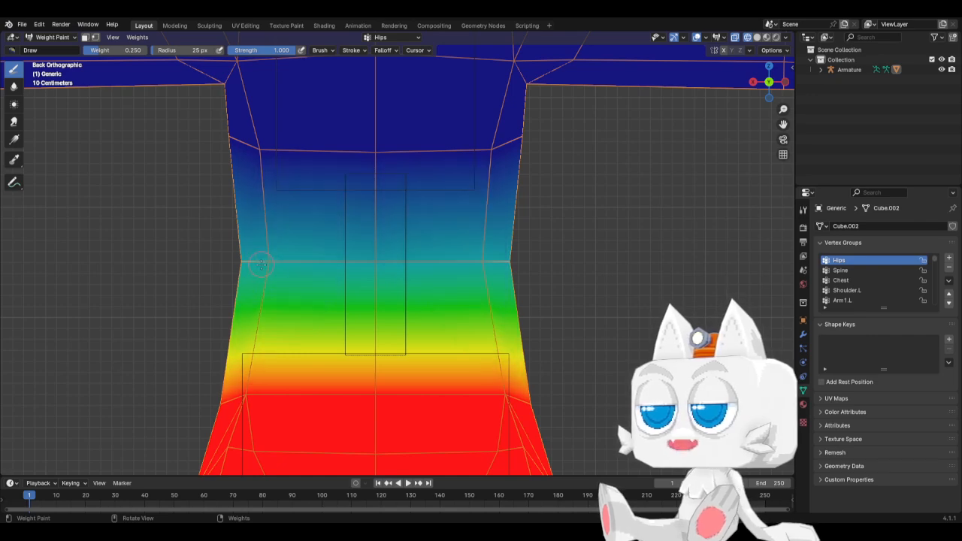
Step: Make Spine the active vertex group and, in Edit Mode, remove the waist, chest and shoulder vertices from it
{"action": "key", "text": "KP_1"}
{"action": "scroll", "coordinate": [269, 268], "scroll_direction": "down", "scroll_amount": 3}
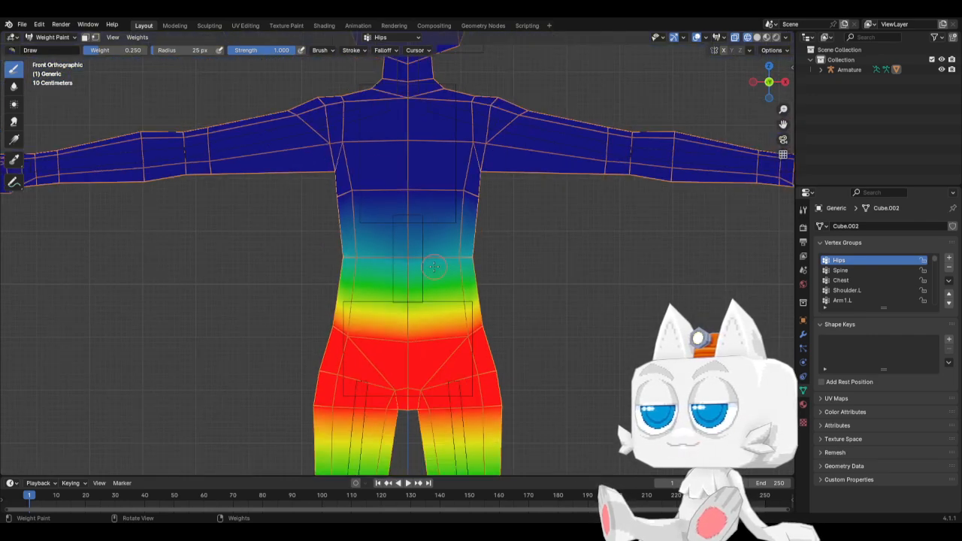
{"action": "left_click", "coordinate": [841, 270]}
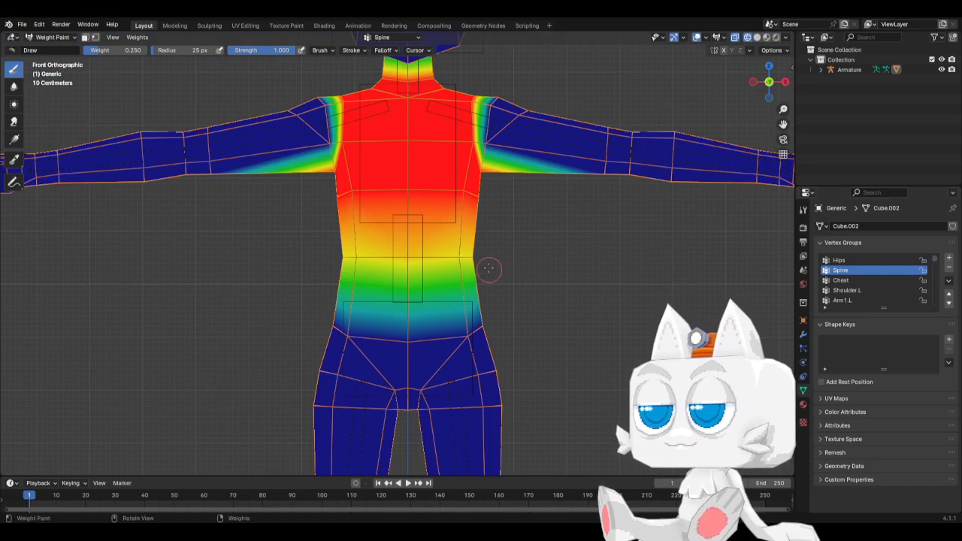
{"action": "middle_click_drag", "start_coordinate": [549, 251], "coordinate": [555, 309], "text": "shift"}
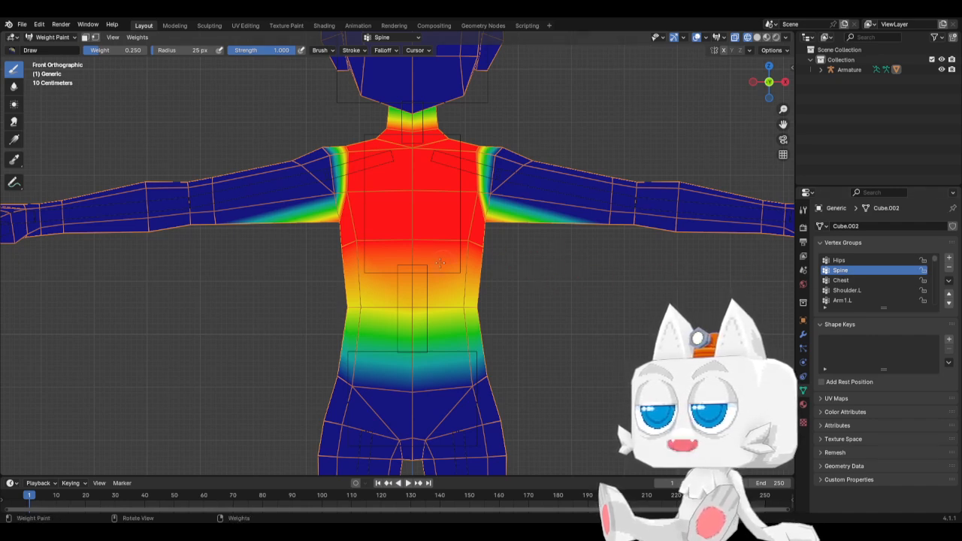
{"action": "key", "text": "Tab"}
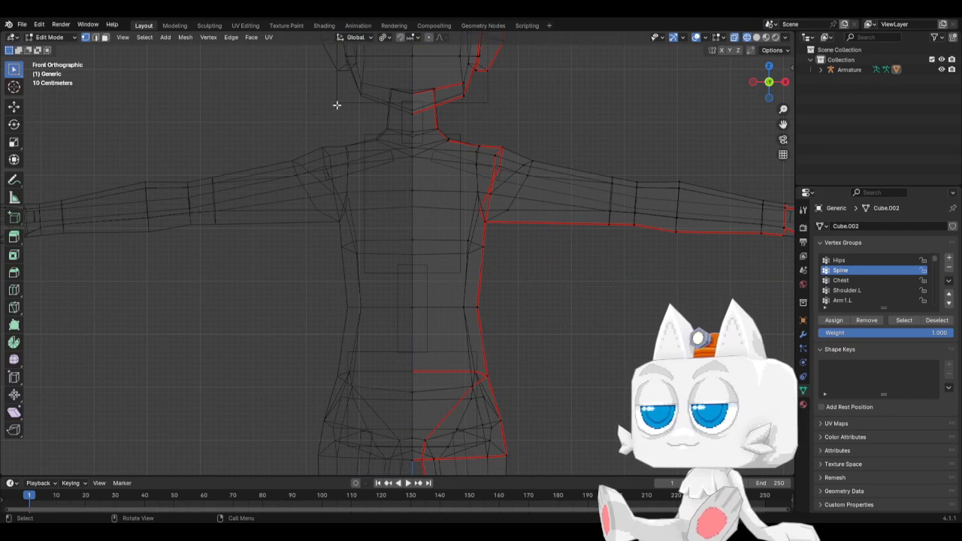
{"action": "left_click_drag", "start_coordinate": [298, 131], "coordinate": [553, 328]}
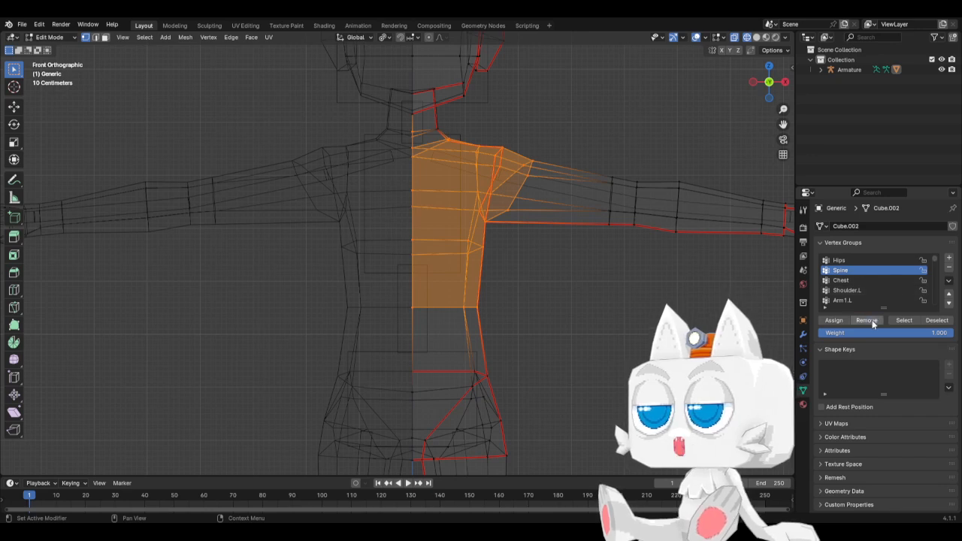
Step: Select the lower chest loop and the central chest vertices up to the neck base and assign them to the Chest vertex group
{"action": "left_click", "coordinate": [557, 288]}
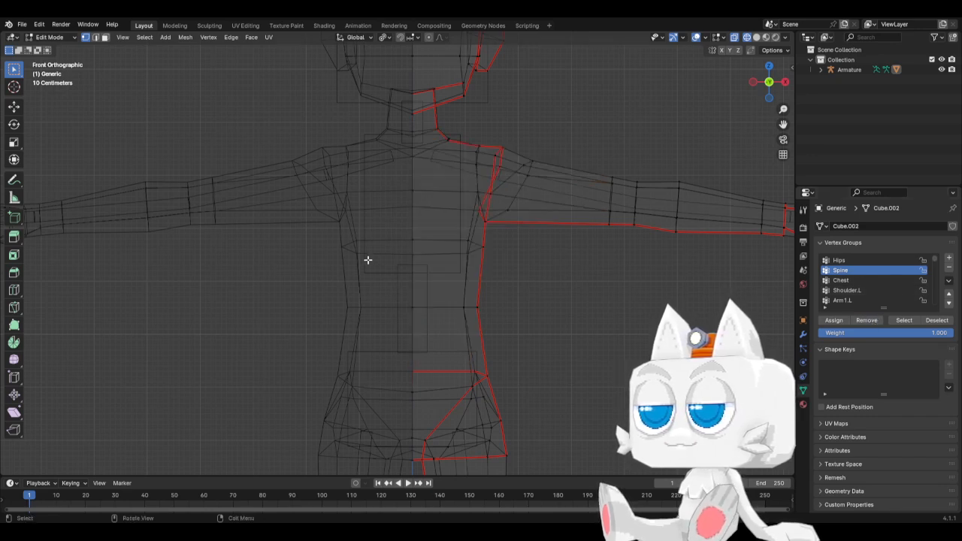
{"action": "left_click_drag", "start_coordinate": [368, 260], "coordinate": [494, 232]}
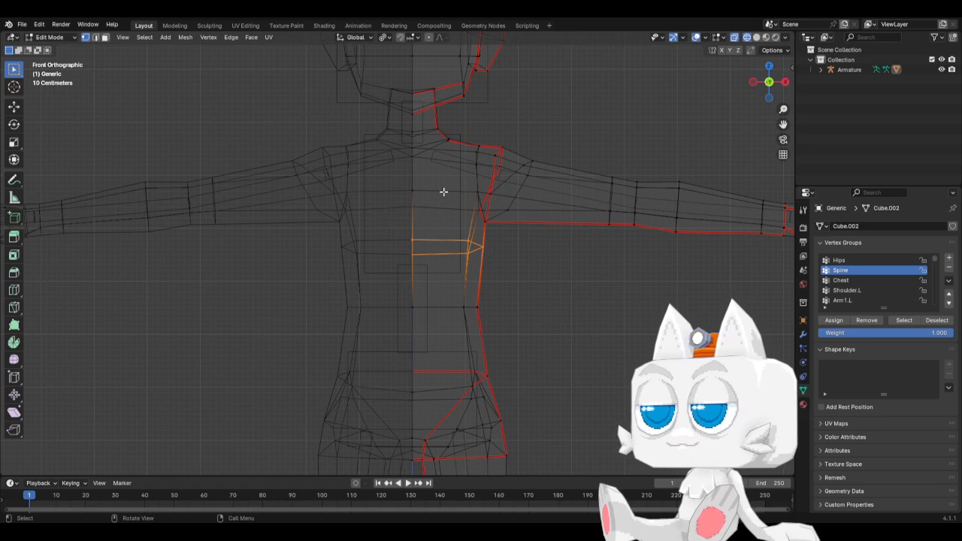
{"action": "key", "text": "c"}
{"action": "mouse_move", "coordinate": [415, 206]}
{"action": "left_mouse_down"}
{"action": "mouse_move", "coordinate": [419, 146]}
{"action": "mouse_move", "coordinate": [414, 158]}
{"action": "mouse_move", "coordinate": [458, 146]}
{"action": "left_mouse_up"}
{"action": "key", "text": "Escape"}
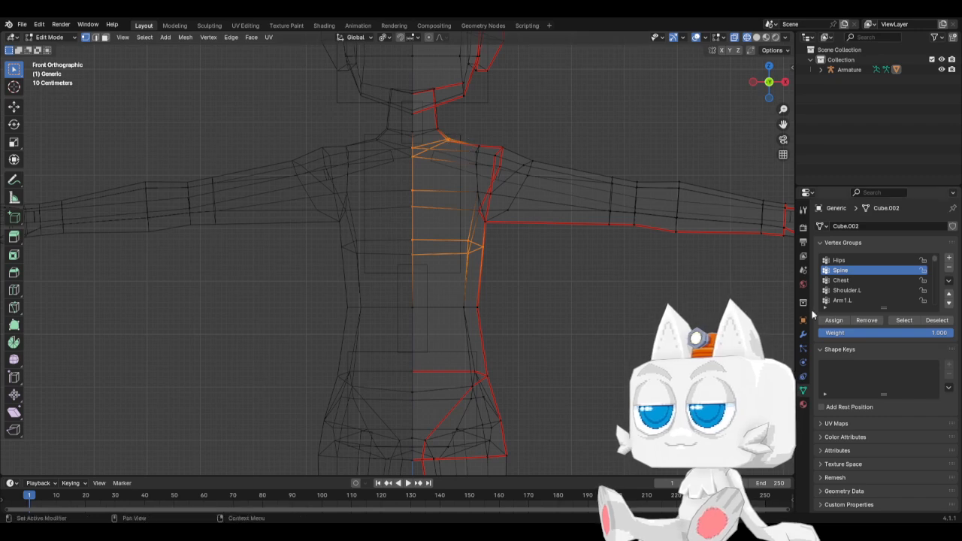
{"action": "left_click", "coordinate": [842, 280]}
{"action": "left_click", "coordinate": [836, 320]}
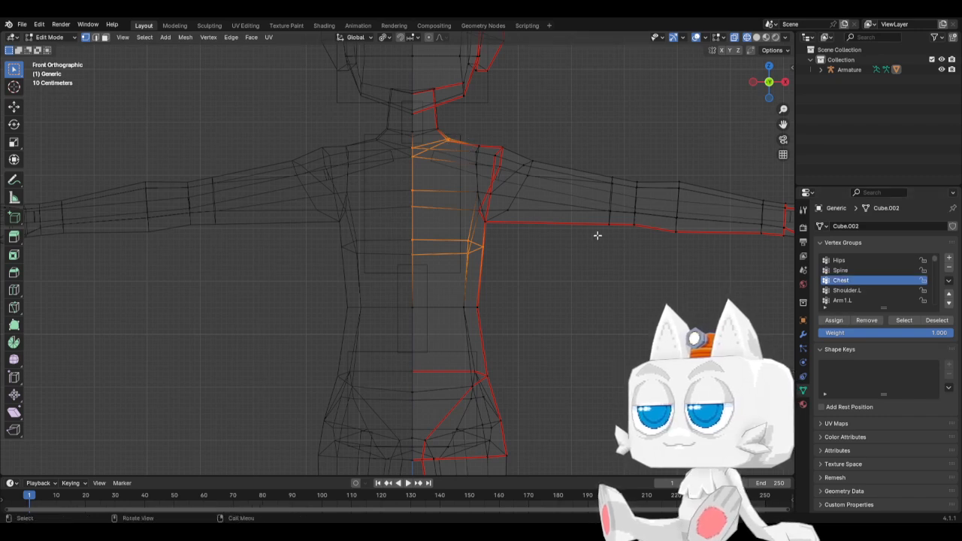
Step: Switch to Weight Paint mode and paint the outer chest vertices beside the shoulder on the front at weight 0.75 for the Chest group
{"action": "key", "text": "ctrl+Tab"}
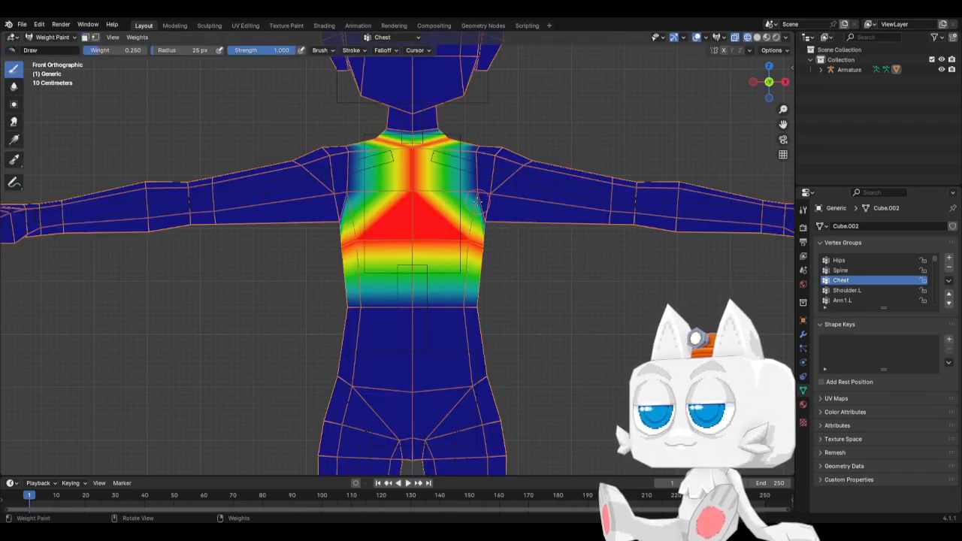
{"action": "left_click", "coordinate": [129, 50]}
{"action": "key", "text": "BackSpace"}
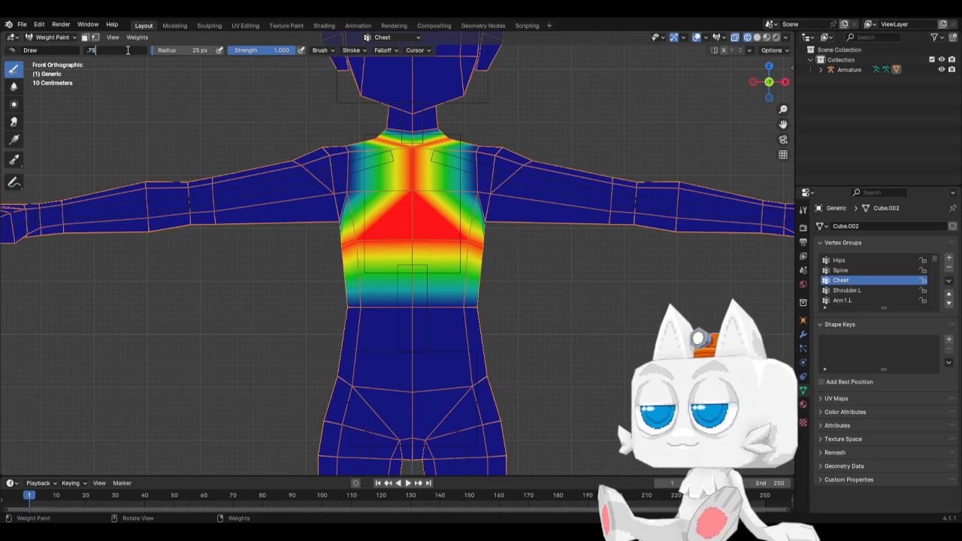
{"action": "type", "text": ".75"}
{"action": "key", "text": "Return"}
{"action": "mouse_move", "coordinate": [477, 189]}
{"action": "left_mouse_down"}
{"action": "mouse_move", "coordinate": [467, 188]}
{"action": "mouse_move", "coordinate": [479, 133]}
{"action": "left_mouse_up"}
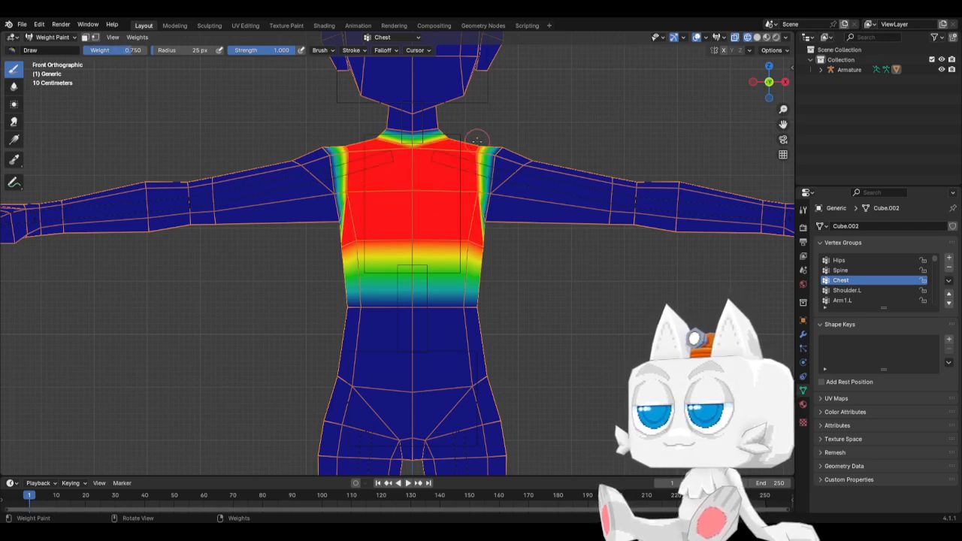
Step: Paint the outer chest vertices beside the shoulder on the back at weight 0.75 for the Chest group
{"action": "key", "text": "ctrl+KP_1"}
{"action": "left_click_drag", "start_coordinate": [323, 166], "coordinate": [326, 216]}
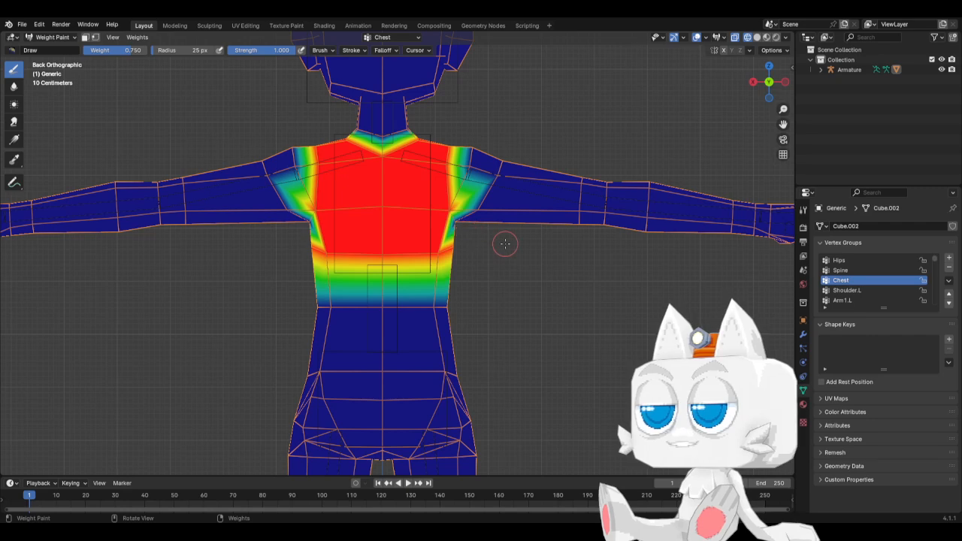
{"action": "key", "text": "KP_1"}
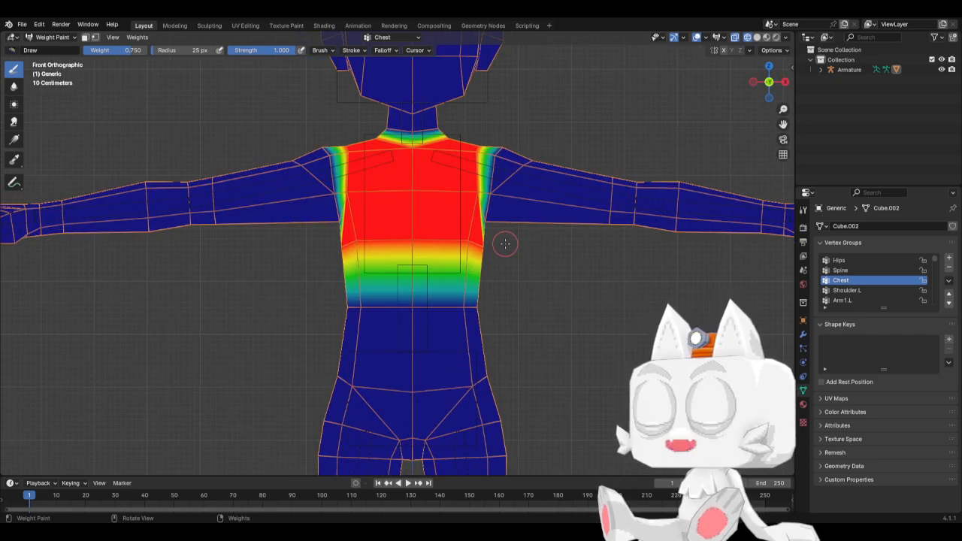
Step: Make Shoulder.L the active vertex group and paint the left armpit vertex with the brush weight set to 0.25
{"action": "left_click", "coordinate": [861, 291]}
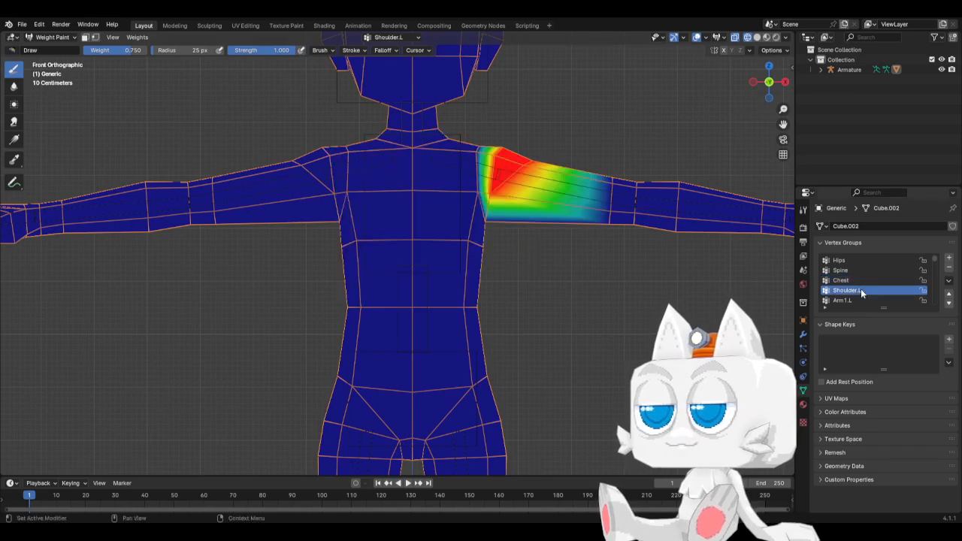
{"action": "left_click", "coordinate": [116, 50]}
{"action": "type", "text": "0.25"}
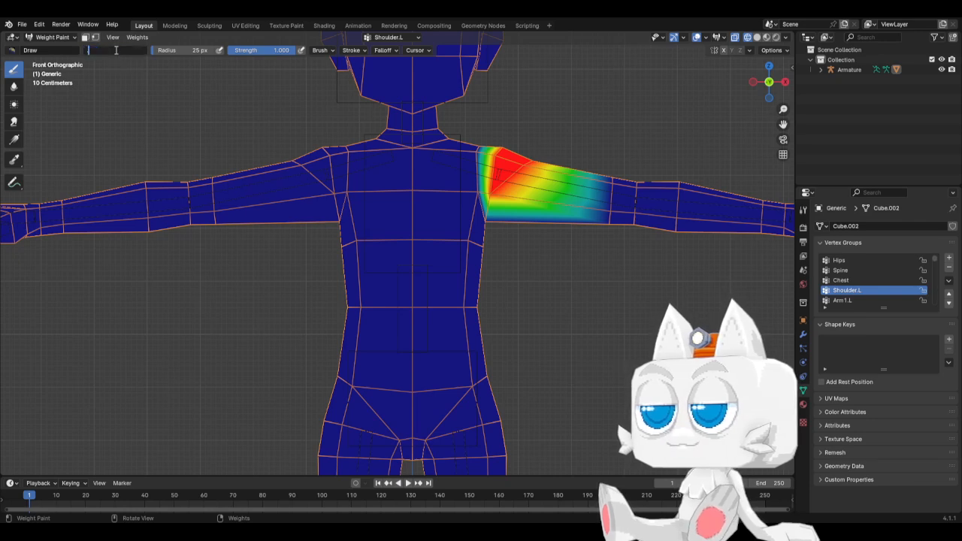
{"action": "key", "text": "Return"}
{"action": "scroll", "coordinate": [624, 169], "scroll_direction": "up", "scroll_amount": 5}
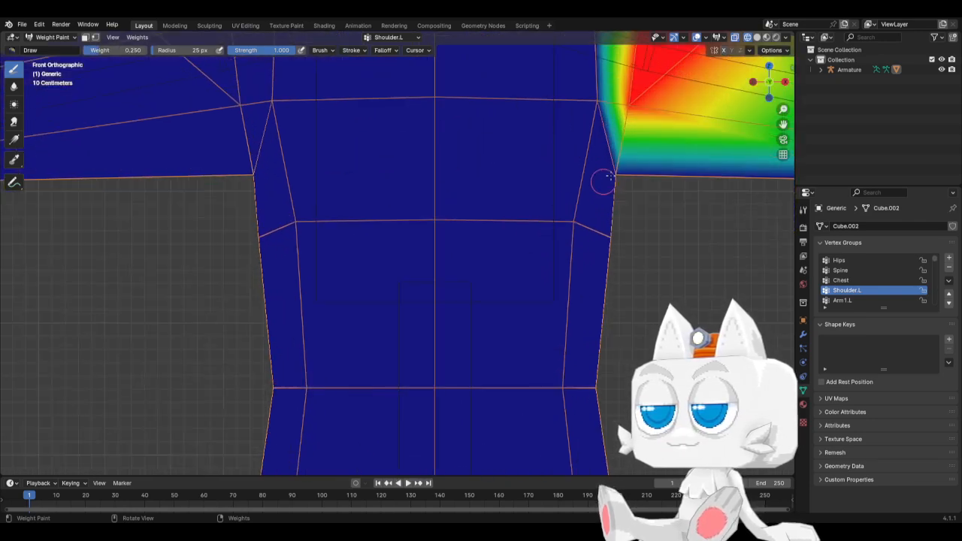
{"action": "middle_click_drag", "start_coordinate": [625, 170], "coordinate": [509, 237], "text": "shift"}
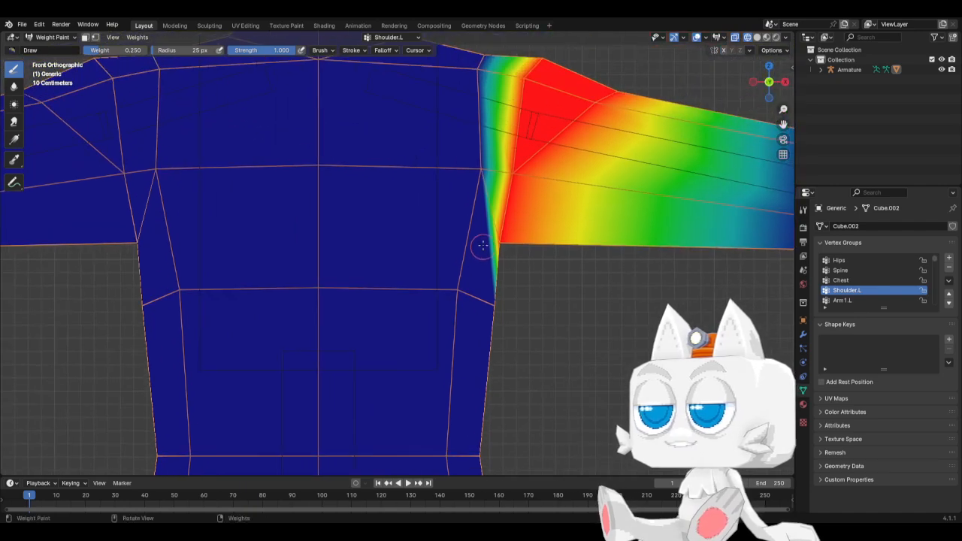
Step: Make Chest the active vertex group and paint the left armpit vertex with the brush weight set to 0.5
{"action": "left_click", "coordinate": [842, 280]}
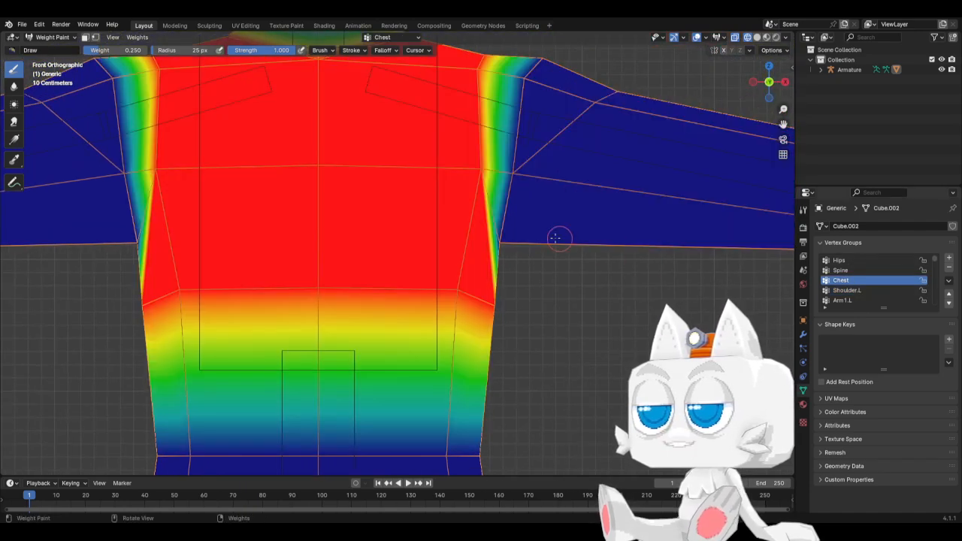
{"action": "left_click", "coordinate": [125, 51]}
{"action": "type", "text": "0.5"}
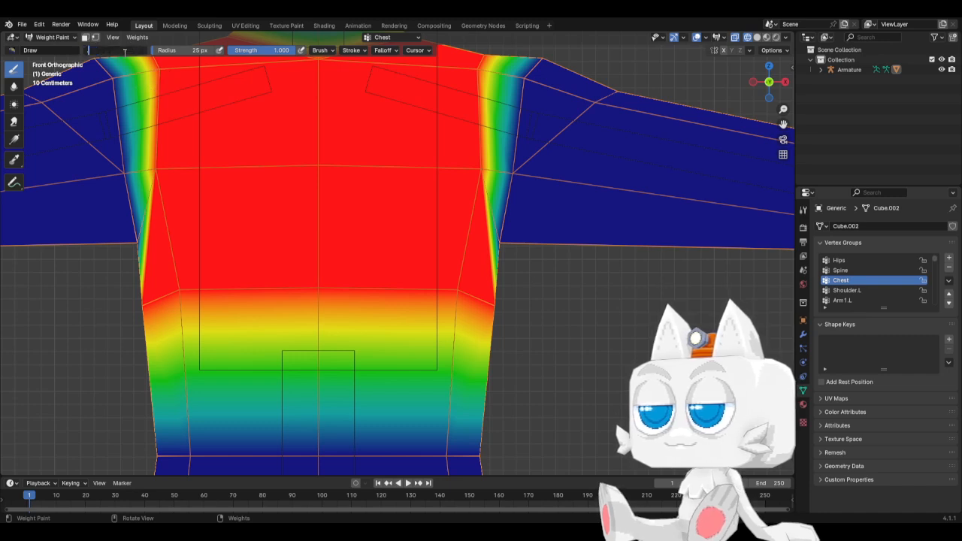
{"action": "key", "text": "Return"}
{"action": "left_click", "coordinate": [500, 244]}
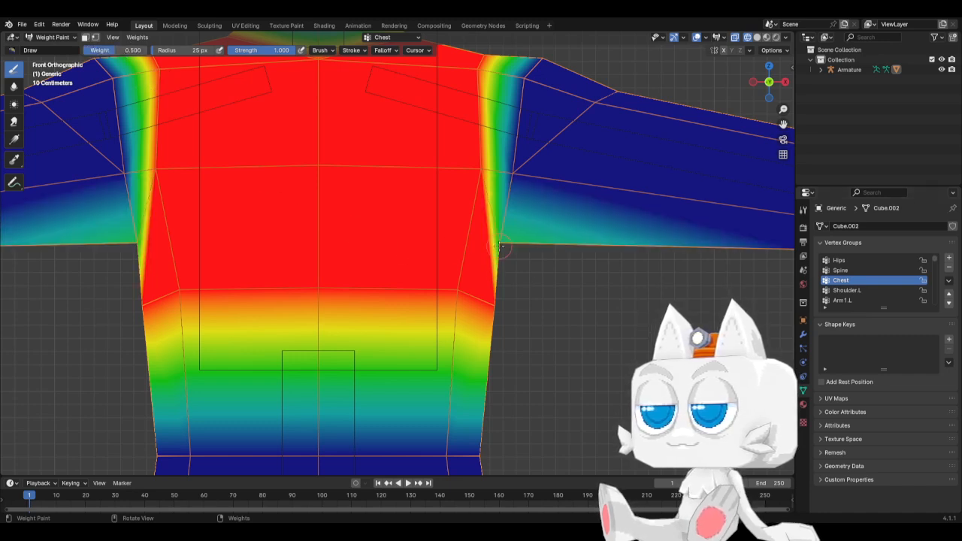
Step: Make Shoulder.L active and paint the front chest vertices beside the left shoulder at brush weight 0.5, undoing and repainting the lower one
{"action": "scroll", "coordinate": [531, 197], "scroll_direction": "down", "scroll_amount": 3}
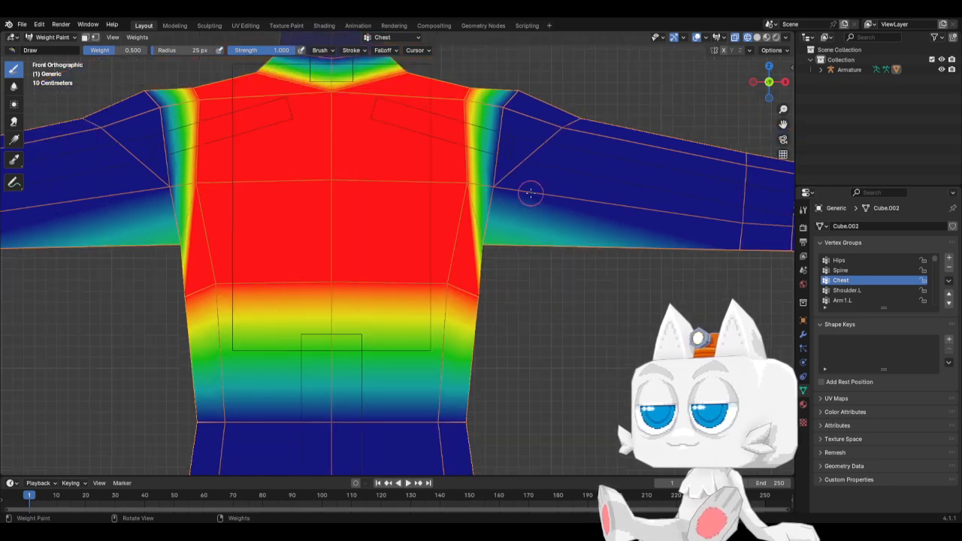
{"action": "left_click", "coordinate": [842, 290]}
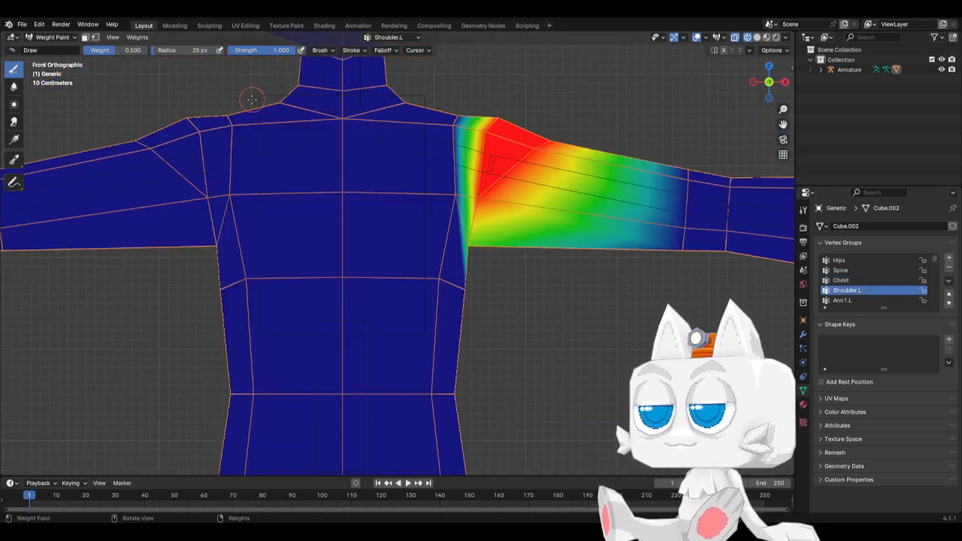
{"action": "left_click_drag", "start_coordinate": [457, 112], "coordinate": [459, 99]}
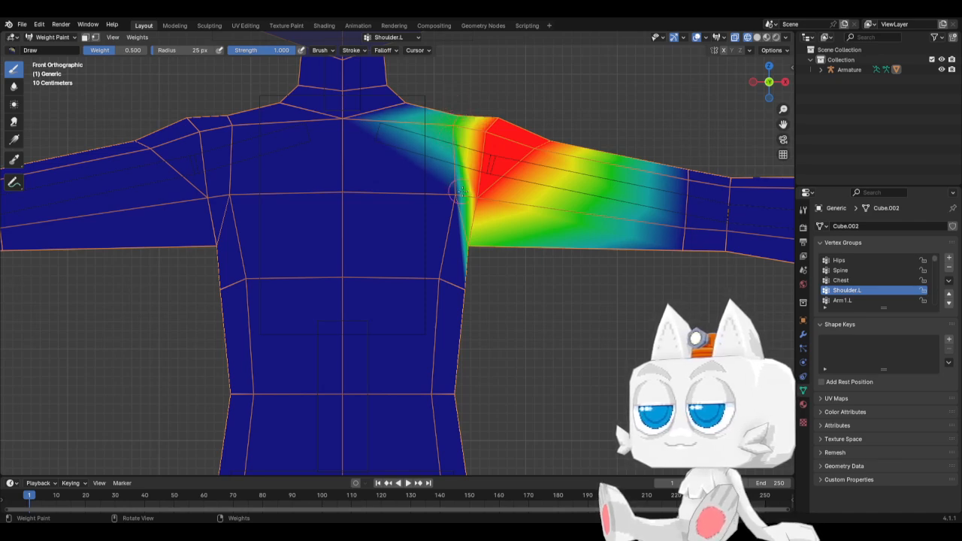
{"action": "left_click_drag", "start_coordinate": [455, 197], "coordinate": [460, 195]}
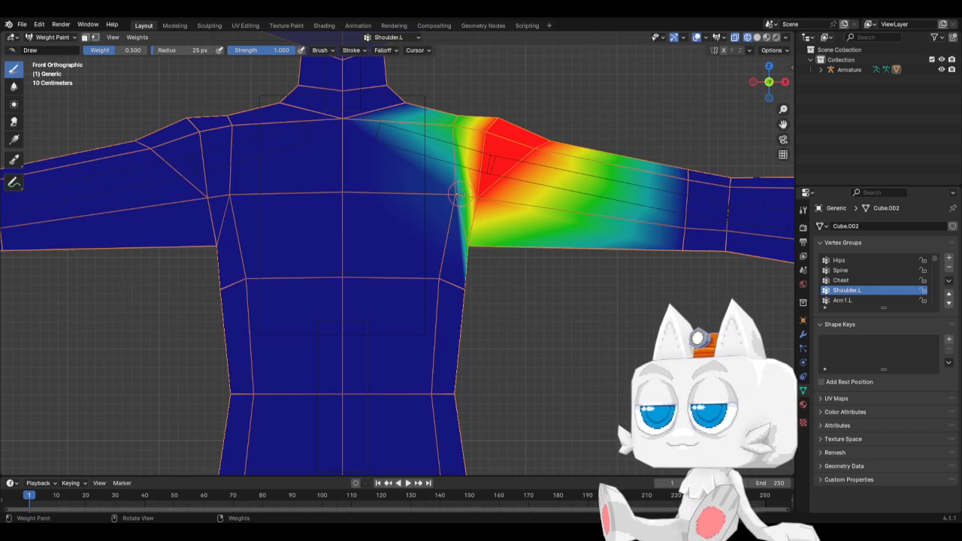
{"action": "left_click", "coordinate": [462, 194]}
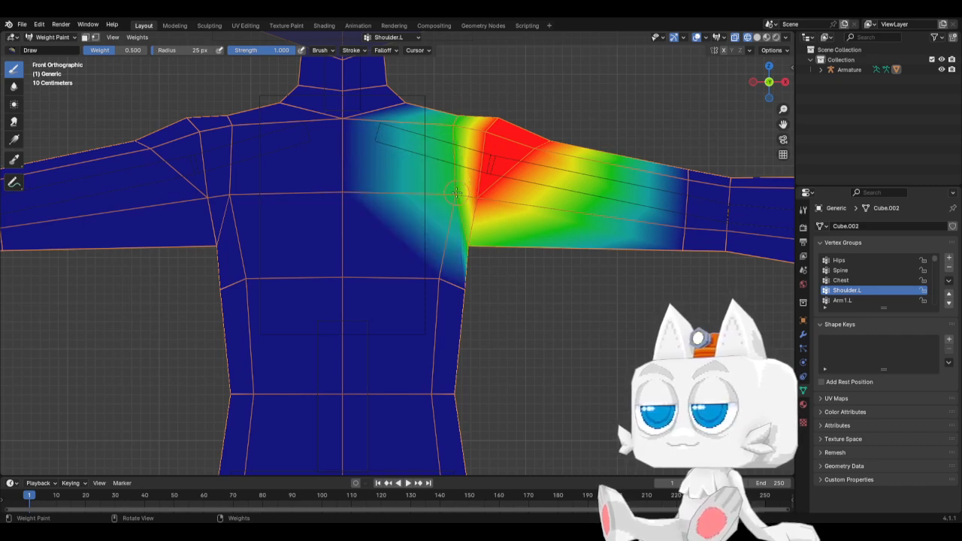
{"action": "key", "text": "ctrl+z"}
{"action": "left_click", "coordinate": [457, 195]}
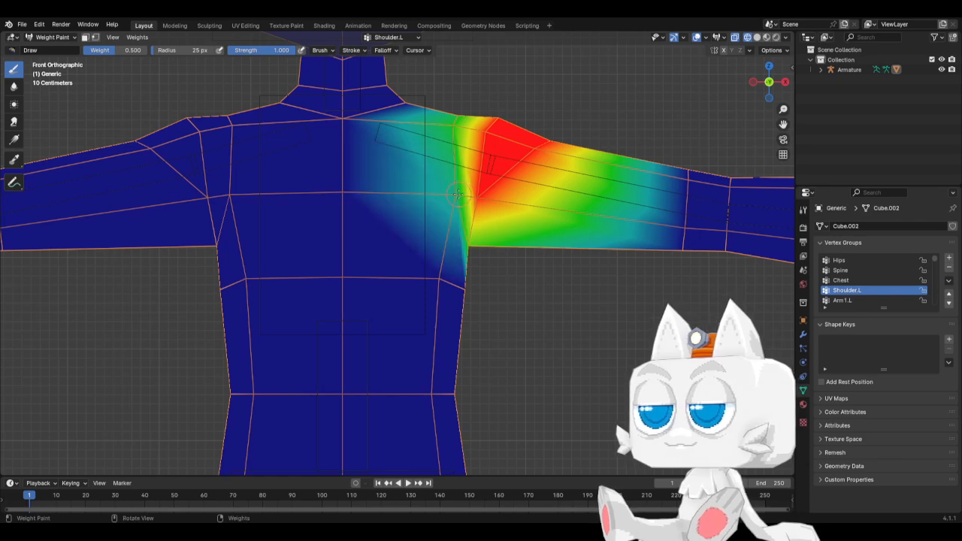
{"action": "key", "text": "ctrl+z"}
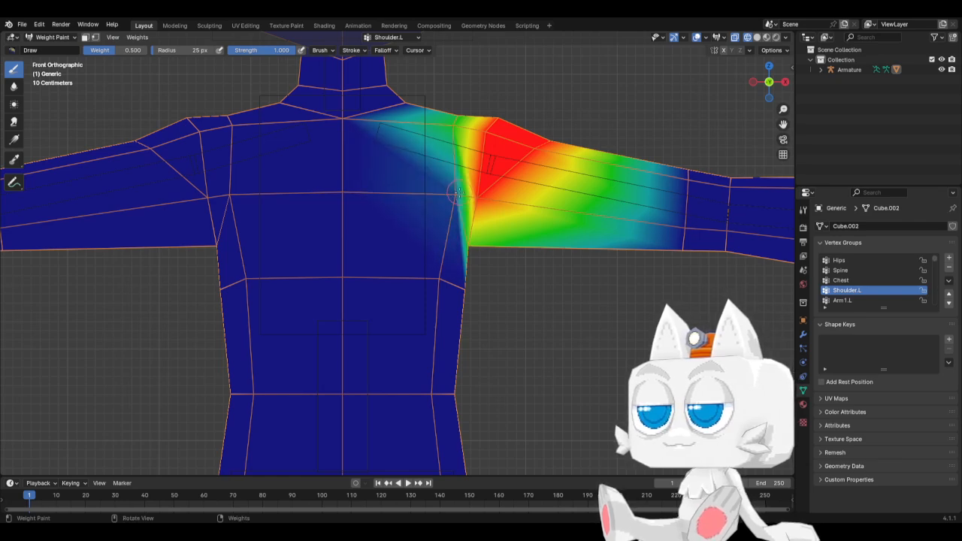
{"action": "left_click", "coordinate": [462, 194]}
Step: Paint the chest-side vertices behind the left shoulder at brush weight 0.5 for the Shoulder.L group
{"action": "key", "text": "ctrl+KP_1"}
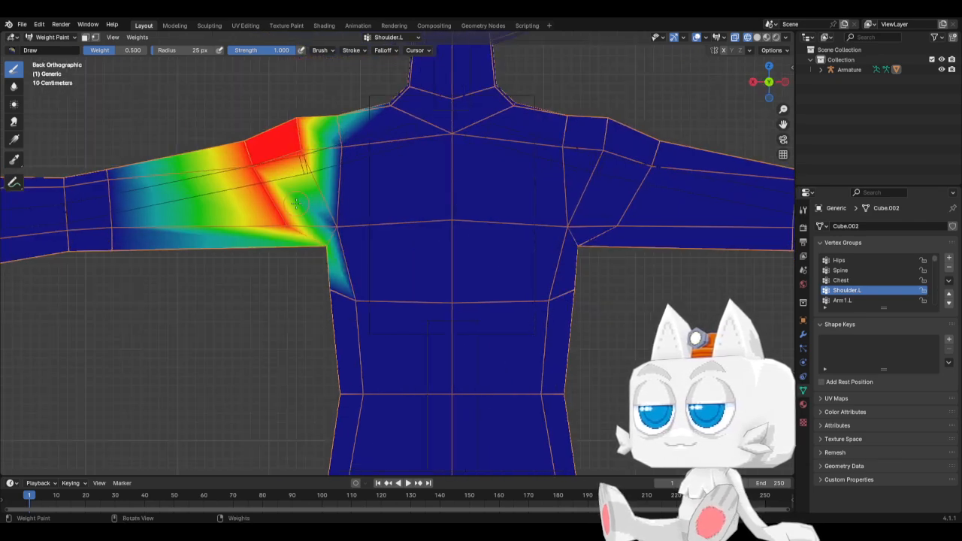
{"action": "left_click_drag", "start_coordinate": [321, 223], "coordinate": [328, 226]}
{"action": "mouse_move", "coordinate": [336, 171]}
{"action": "left_mouse_down"}
{"action": "mouse_move", "coordinate": [348, 144]}
{"action": "mouse_move", "coordinate": [300, 162]}
{"action": "left_mouse_up"}
{"action": "key", "text": "KP_1"}
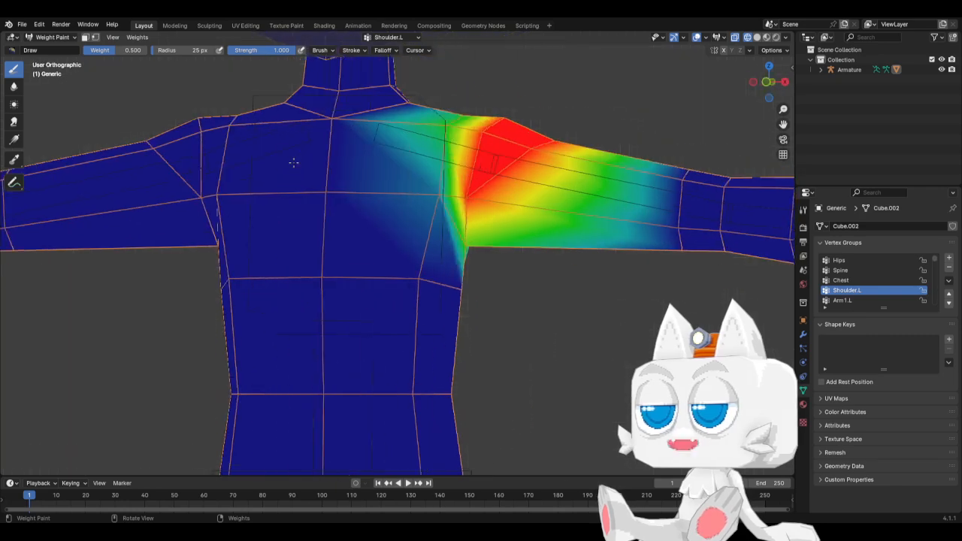
Step: Try painting the top of the left upper-arm loop at brush weight 0.5 for the Arm1.L group and undo the strokes
{"action": "left_click", "coordinate": [846, 300]}
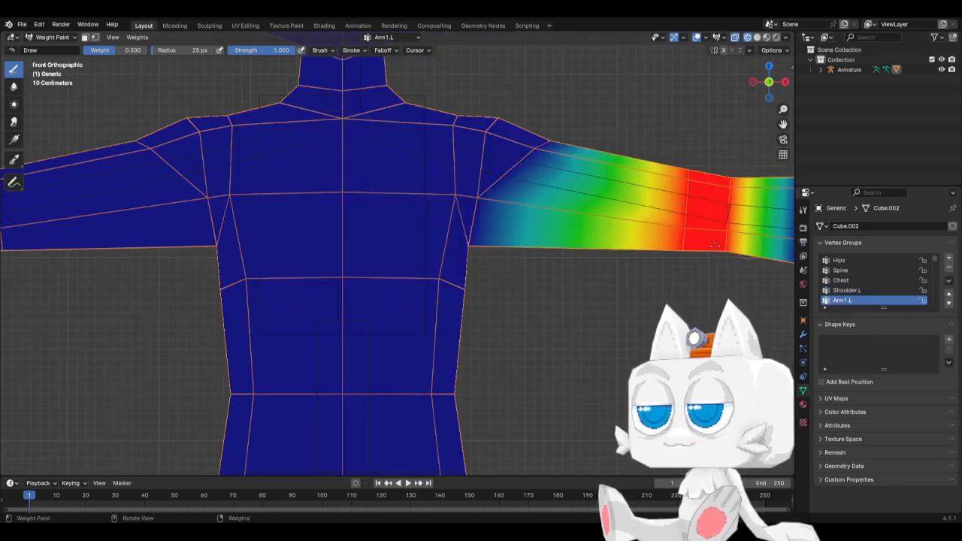
{"action": "middle_click_drag", "start_coordinate": [587, 201], "coordinate": [540, 253], "text": "shift"}
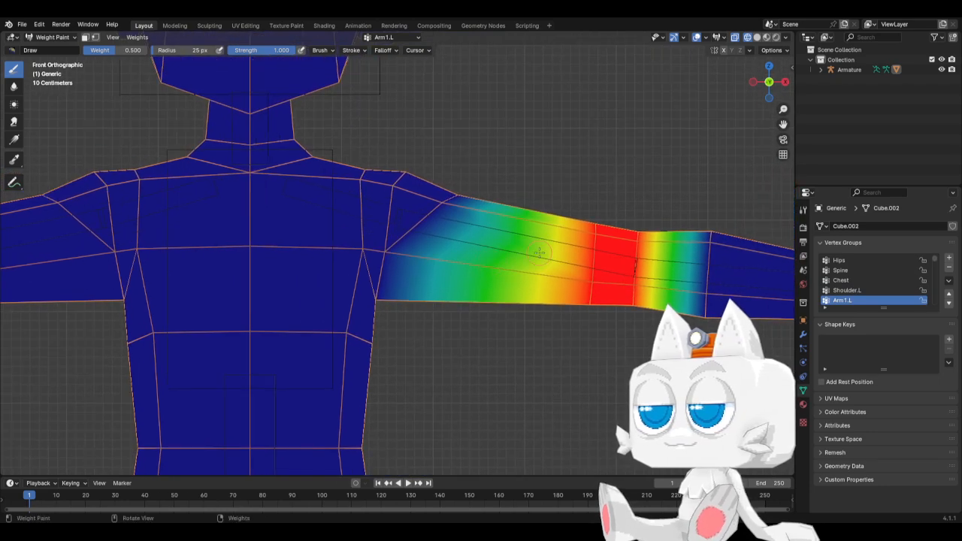
{"action": "left_click", "coordinate": [441, 203]}
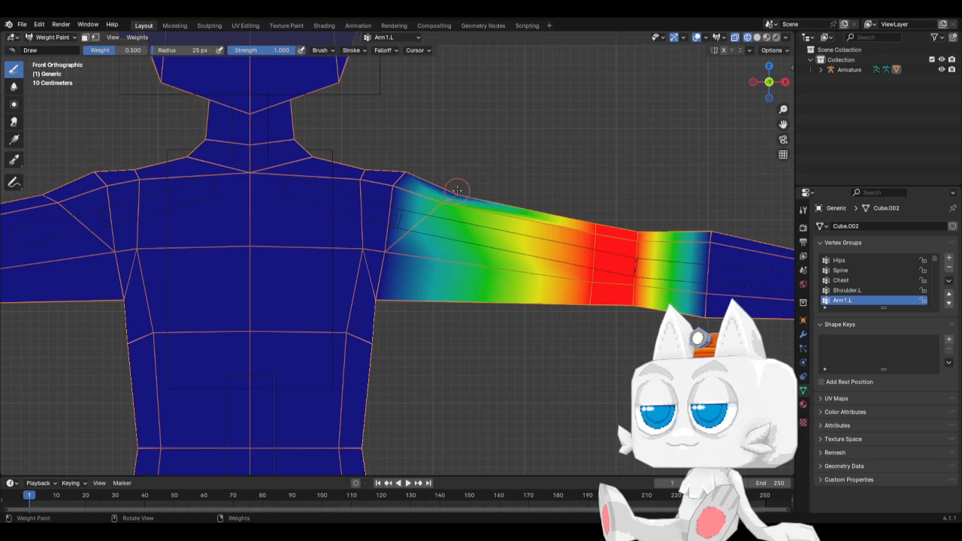
{"action": "left_click", "coordinate": [461, 190]}
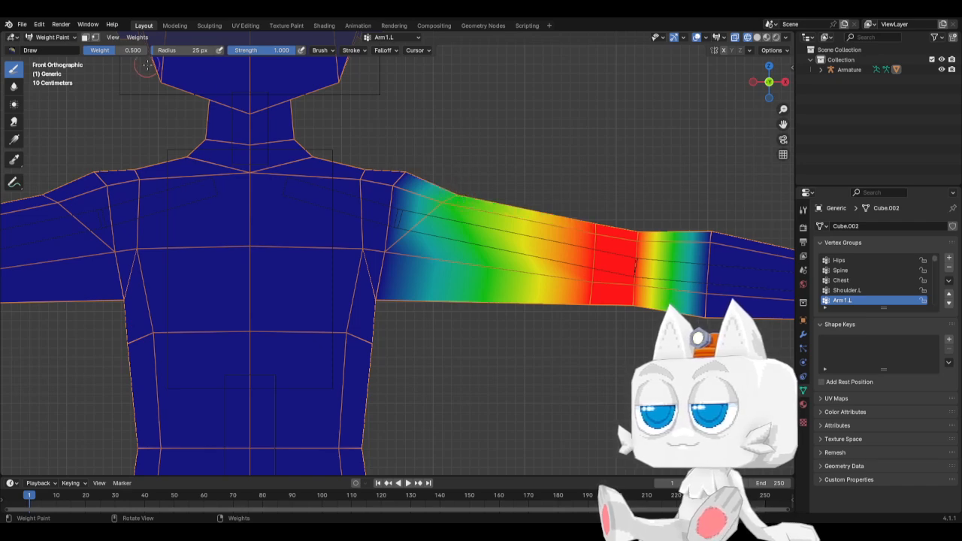
{"action": "key", "text": "ctrl+z"}
{"action": "key", "text": "ctrl+z"}
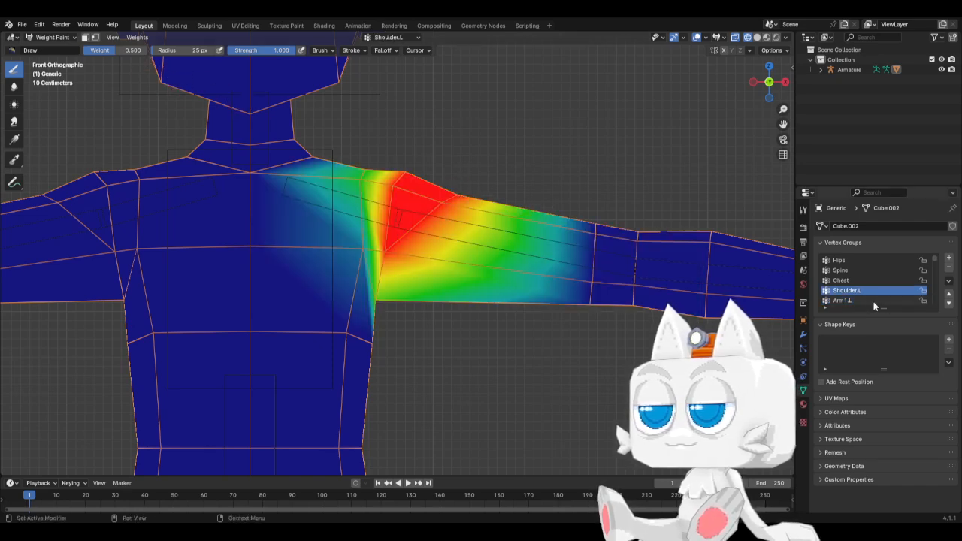
Step: Make Arm1.L active and paint the loop joining the left arm to the shoulder, front and back, at brush weight 0.25
{"action": "left_click", "coordinate": [848, 302]}
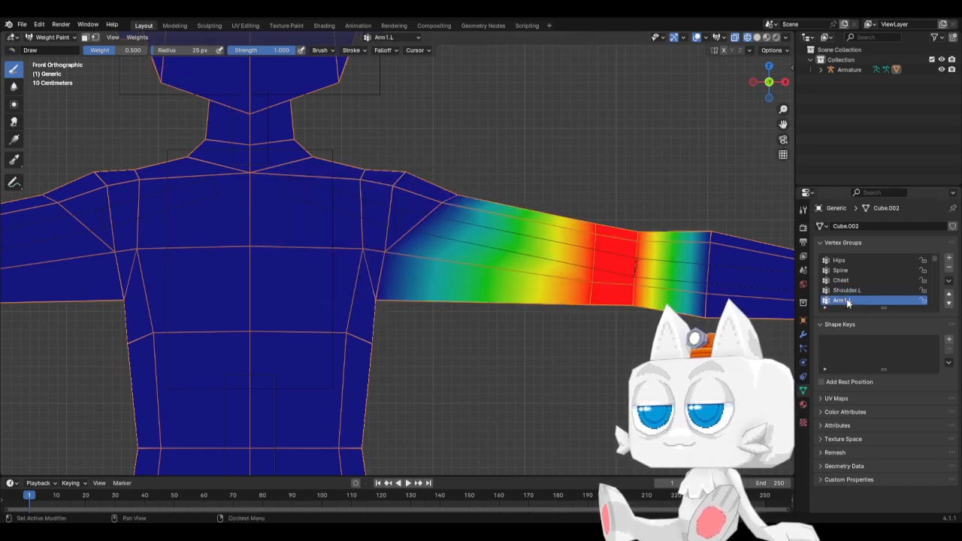
{"action": "left_click", "coordinate": [114, 51]}
{"action": "key", "text": "BackSpace"}
{"action": "type", "text": ".2"}
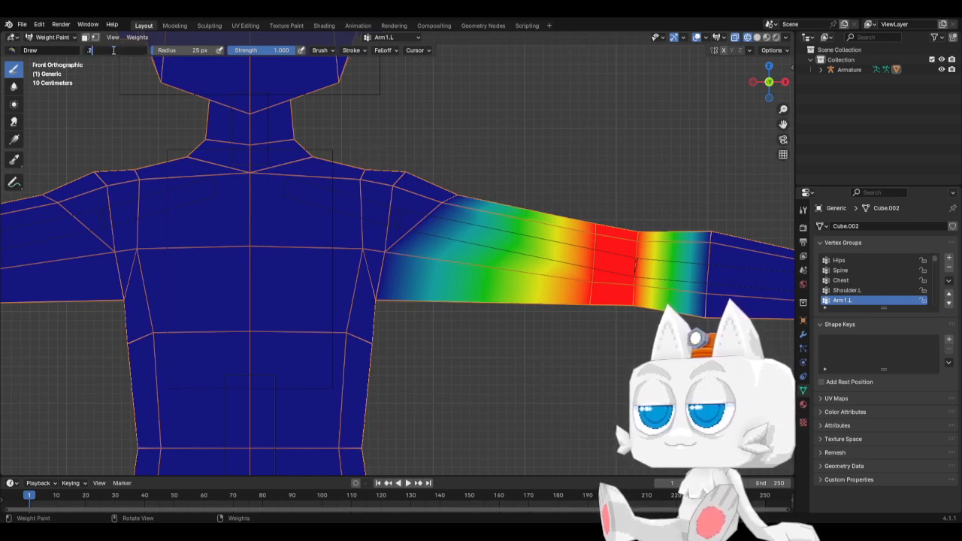
{"action": "type", "text": "5"}
{"action": "key", "text": "Return"}
{"action": "left_click_drag", "start_coordinate": [455, 201], "coordinate": [468, 193]}
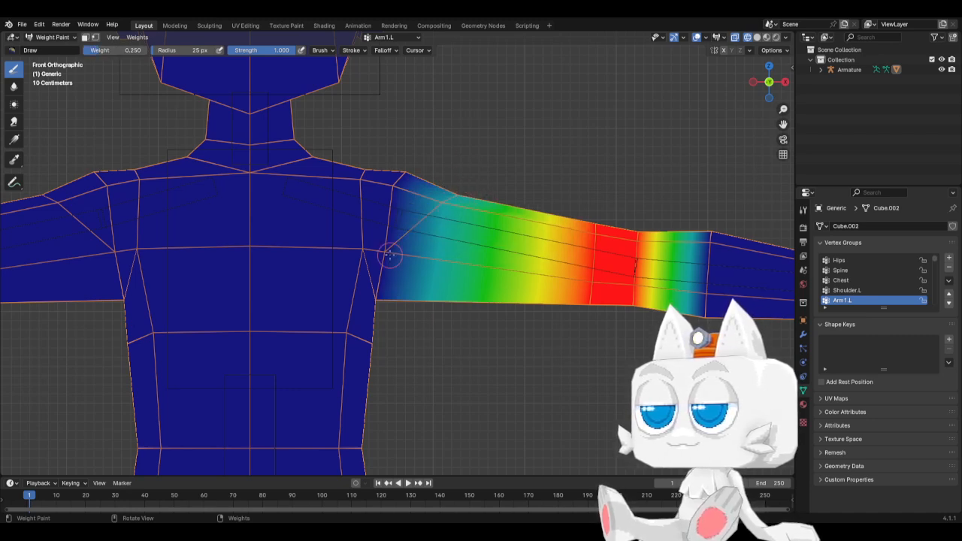
{"action": "left_click_drag", "start_coordinate": [389, 256], "coordinate": [382, 301]}
{"action": "key", "text": "ctrl+KP_1"}
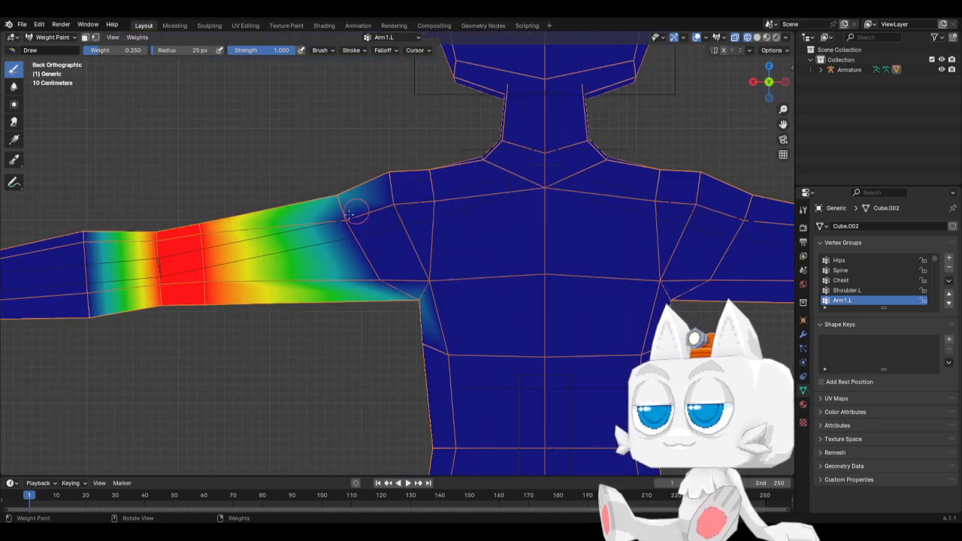
{"action": "mouse_move", "coordinate": [349, 215]}
{"action": "left_mouse_down"}
{"action": "mouse_move", "coordinate": [368, 270]}
{"action": "mouse_move", "coordinate": [376, 233]}
{"action": "left_mouse_up"}
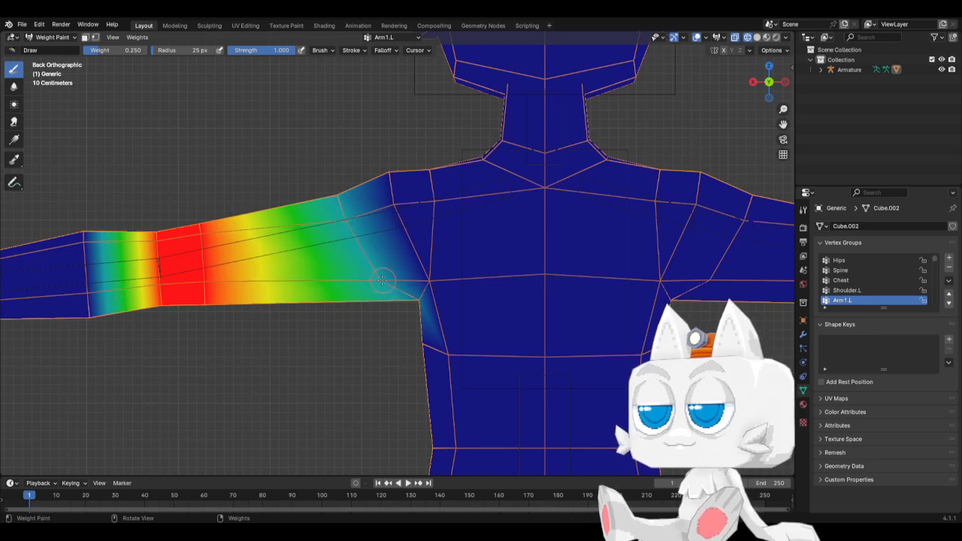
Step: Paint the upper vertices of the left shoulder for Arm1.L at brush weight 0.25, undoing and repainting the rear one
{"action": "left_click", "coordinate": [394, 204]}
{"action": "key", "text": "ctrl+z"}
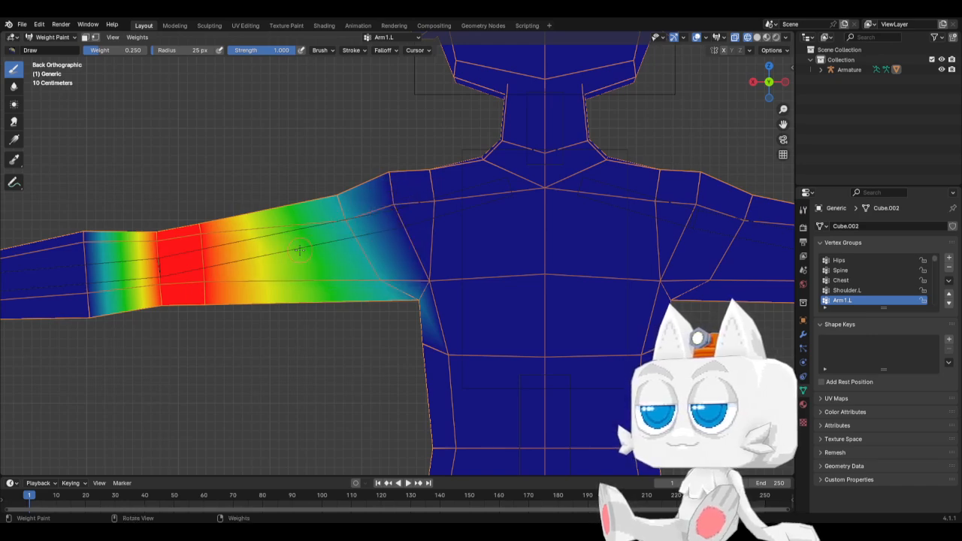
{"action": "key", "text": "KP_1"}
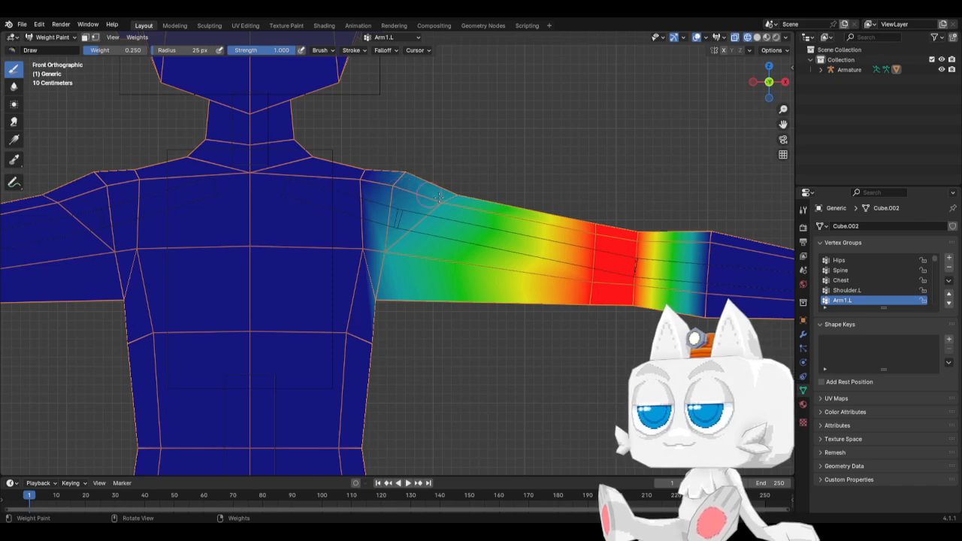
{"action": "key", "text": "ctrl+KP_1"}
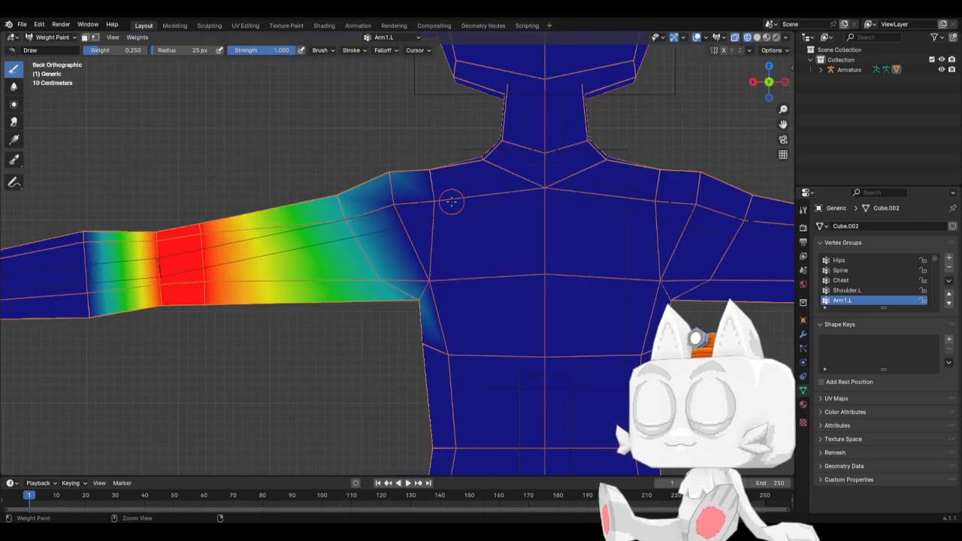
{"action": "left_click_drag", "start_coordinate": [382, 204], "coordinate": [390, 205]}
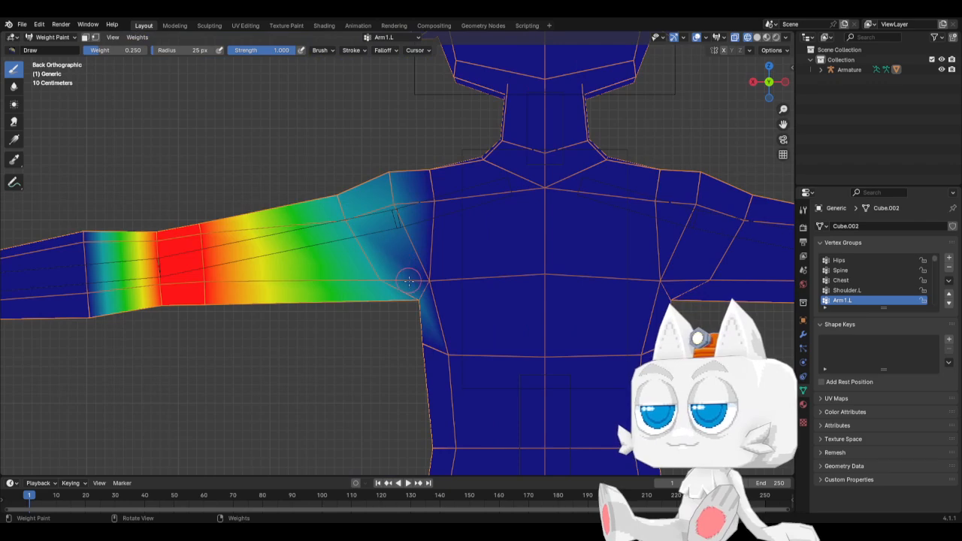
{"action": "key", "text": "KP_1"}
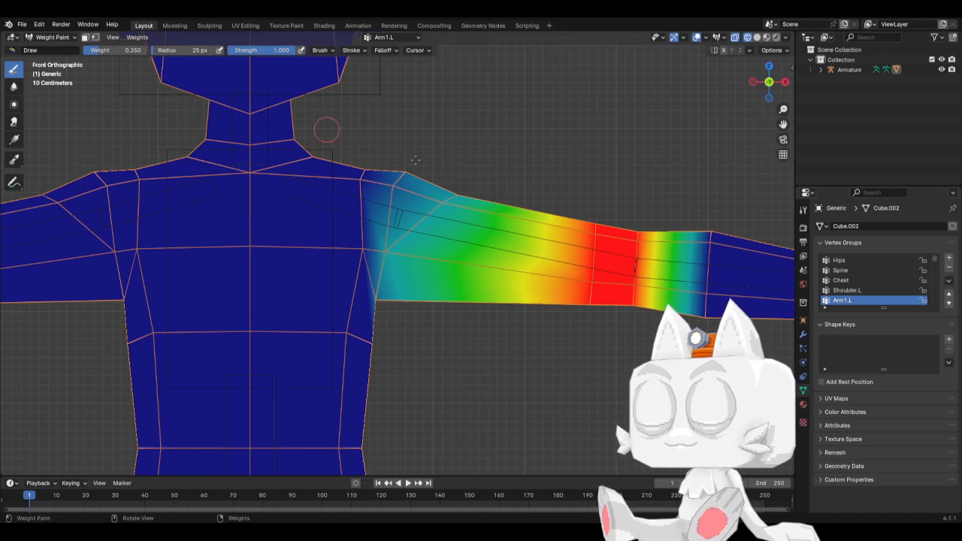
Step: Make Arm2.L active and paint the middle elbow loop of the left arm, front and back, at brush weight 0.25
{"action": "middle_click_drag", "start_coordinate": [724, 232], "coordinate": [583, 252], "text": "shift"}
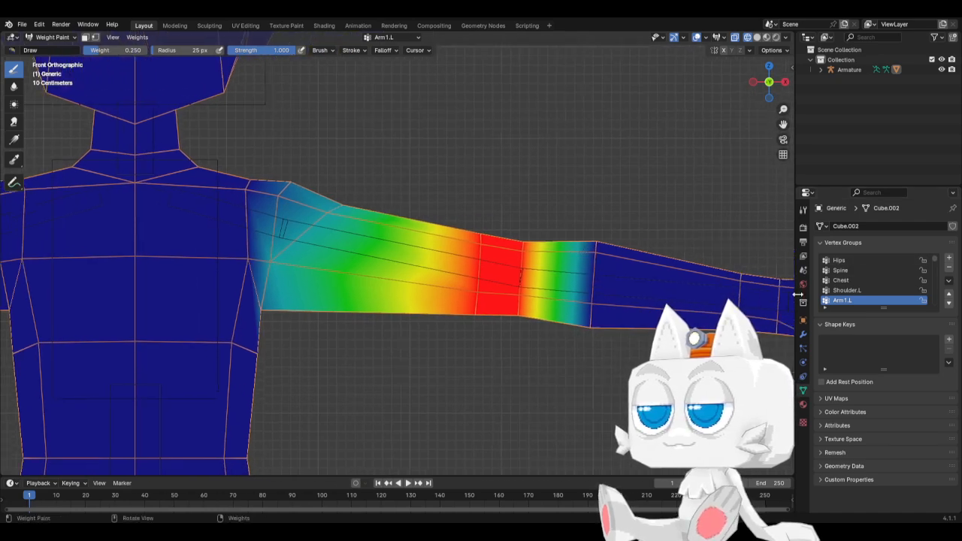
{"action": "scroll", "coordinate": [857, 300], "scroll_direction": "down", "scroll_amount": 2}
{"action": "left_click", "coordinate": [846, 291]}
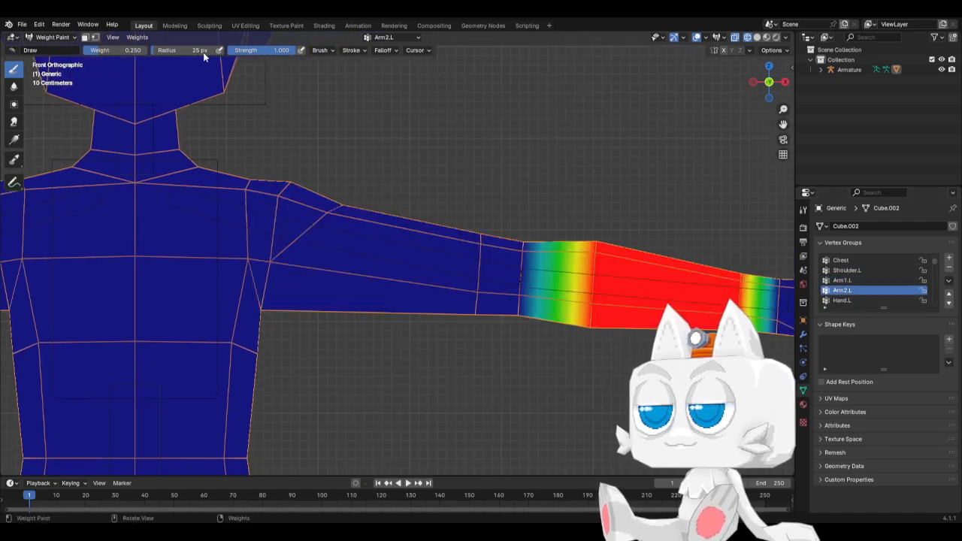
{"action": "left_click_drag", "start_coordinate": [524, 226], "coordinate": [526, 308]}
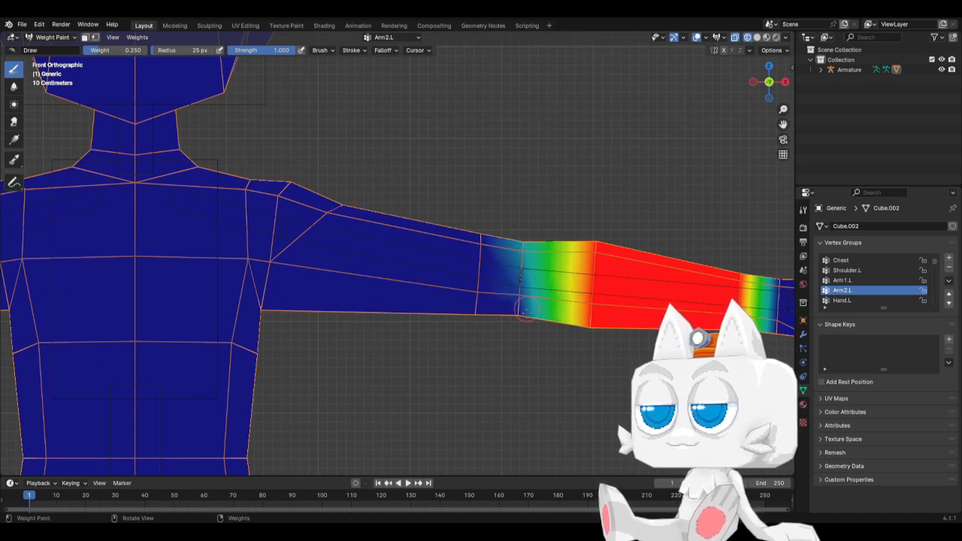
{"action": "left_click_drag", "start_coordinate": [516, 258], "coordinate": [519, 343]}
{"action": "left_click_drag", "start_coordinate": [520, 235], "coordinate": [513, 321]}
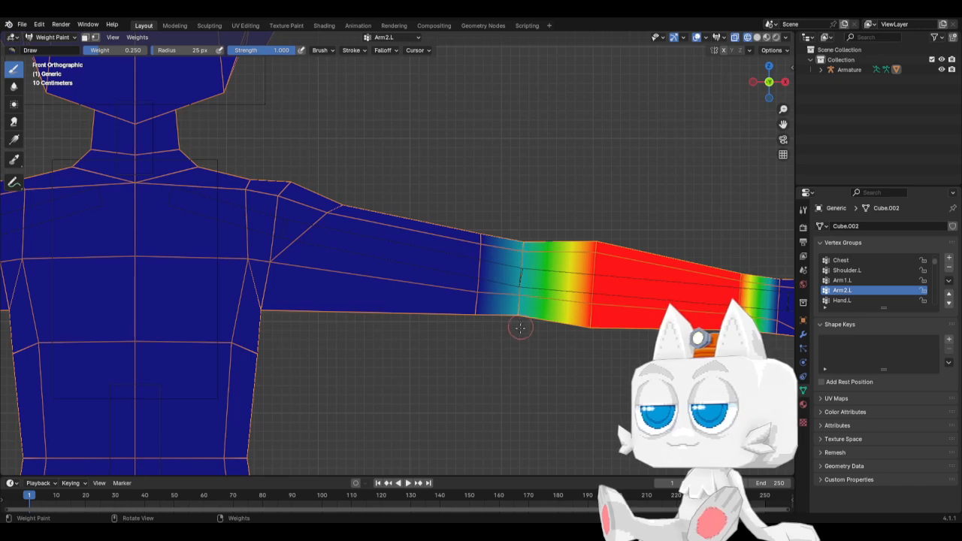
{"action": "key", "text": "ctrl+KP_1"}
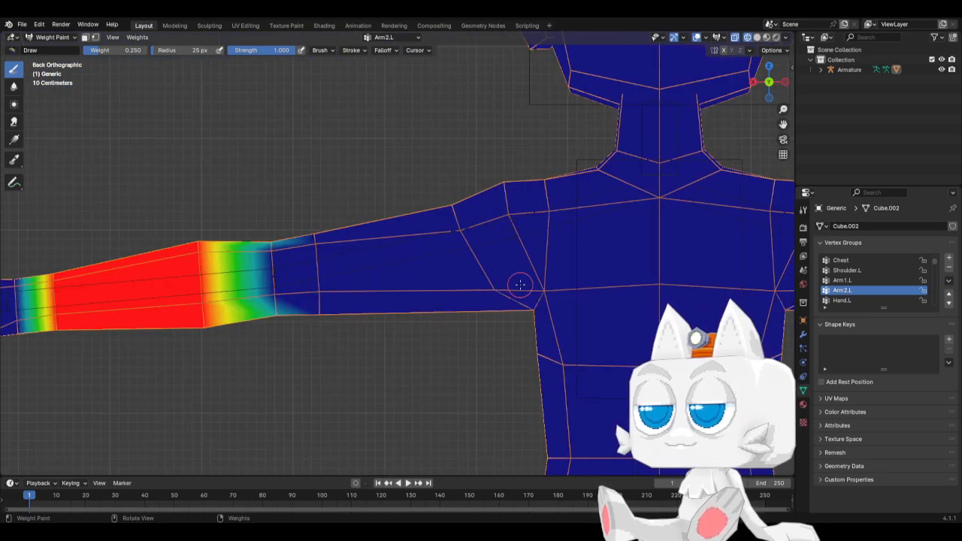
{"action": "mouse_move", "coordinate": [279, 252]}
{"action": "left_mouse_down"}
{"action": "mouse_move", "coordinate": [271, 263]}
{"action": "mouse_move", "coordinate": [262, 257]}
{"action": "mouse_move", "coordinate": [269, 297]}
{"action": "left_mouse_up"}
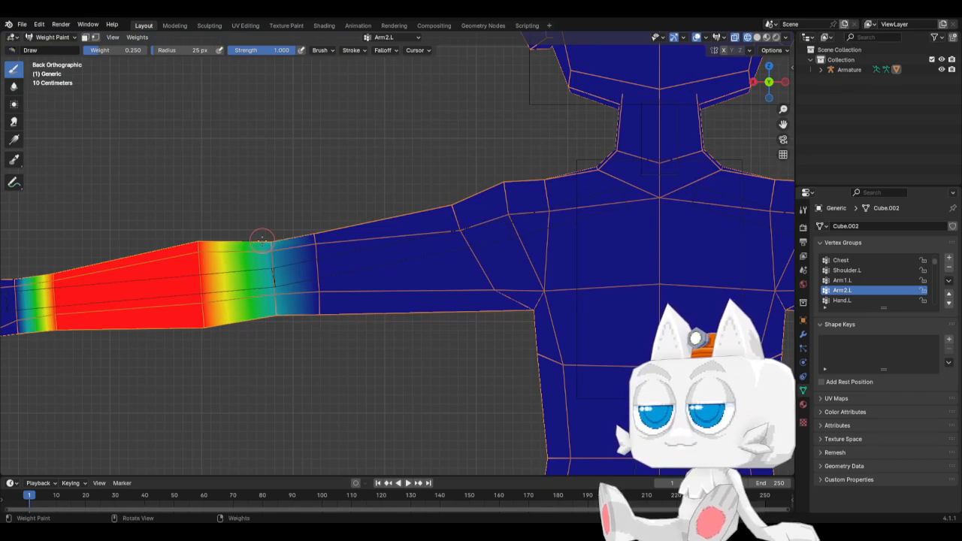
Step: Paint the left wrist loop nearest the hand for Arm2.L, front and back, at brush weight 0.5
{"action": "key", "text": "KP_1"}
{"action": "middle_click_drag", "start_coordinate": [782, 282], "coordinate": [423, 199], "text": "shift"}
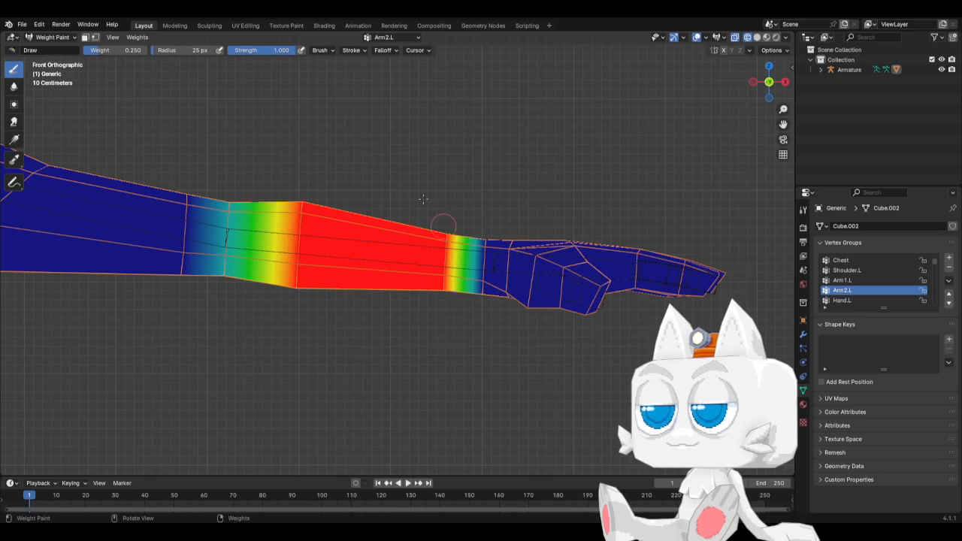
{"action": "left_click", "coordinate": [120, 52]}
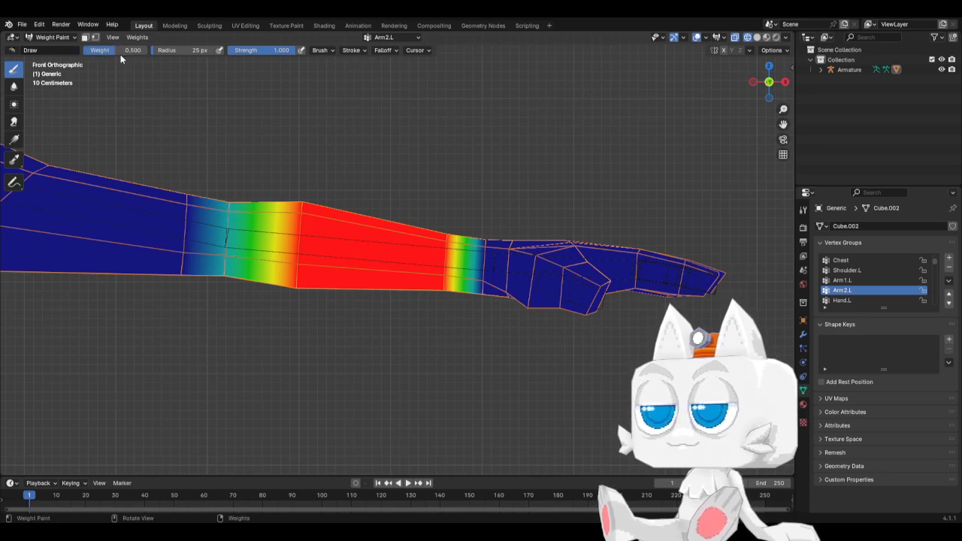
{"action": "left_click_drag", "start_coordinate": [480, 227], "coordinate": [480, 297]}
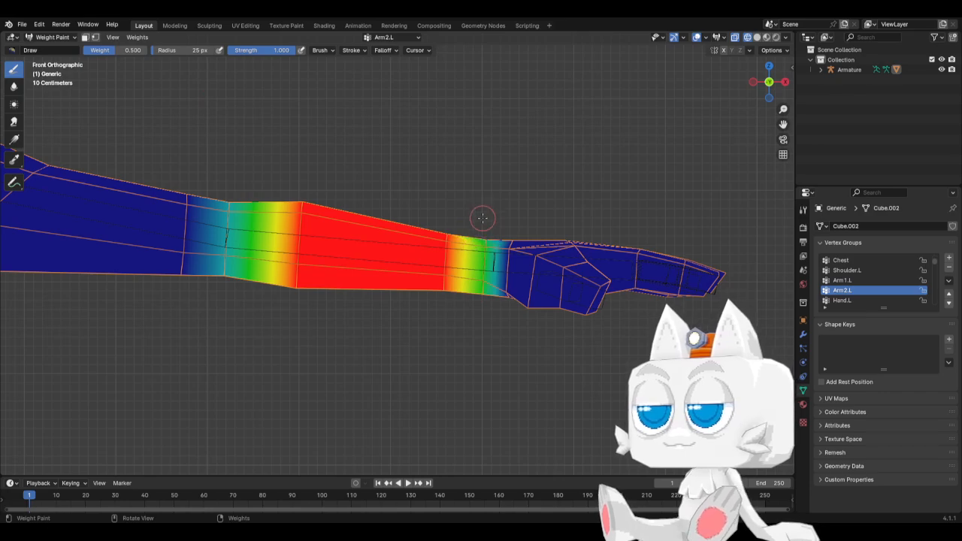
{"action": "key", "text": "KP_7"}
{"action": "key", "text": "ctrl+KP_1"}
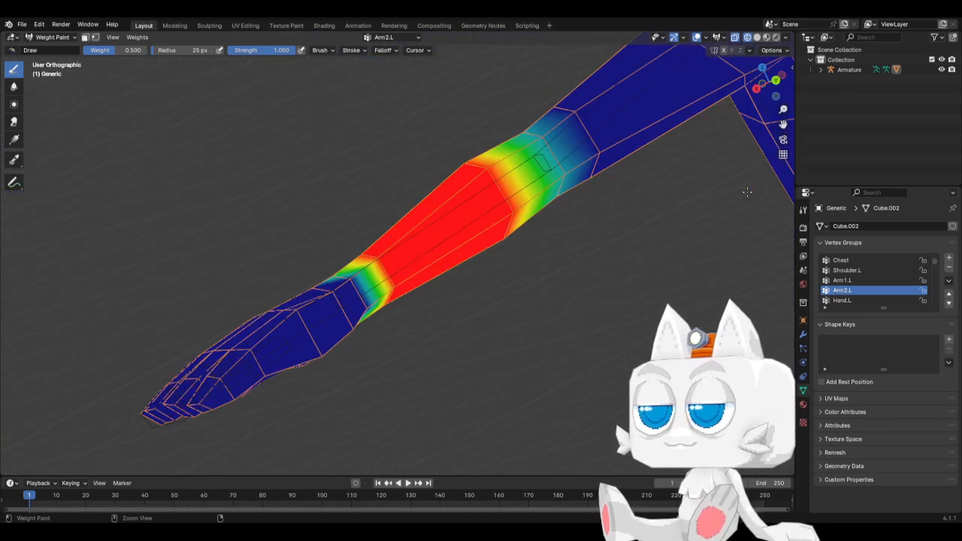
{"action": "mouse_move", "coordinate": [308, 248]}
{"action": "left_mouse_down"}
{"action": "mouse_move", "coordinate": [300, 272]}
{"action": "mouse_move", "coordinate": [316, 278]}
{"action": "mouse_move", "coordinate": [314, 254]}
{"action": "left_mouse_up"}
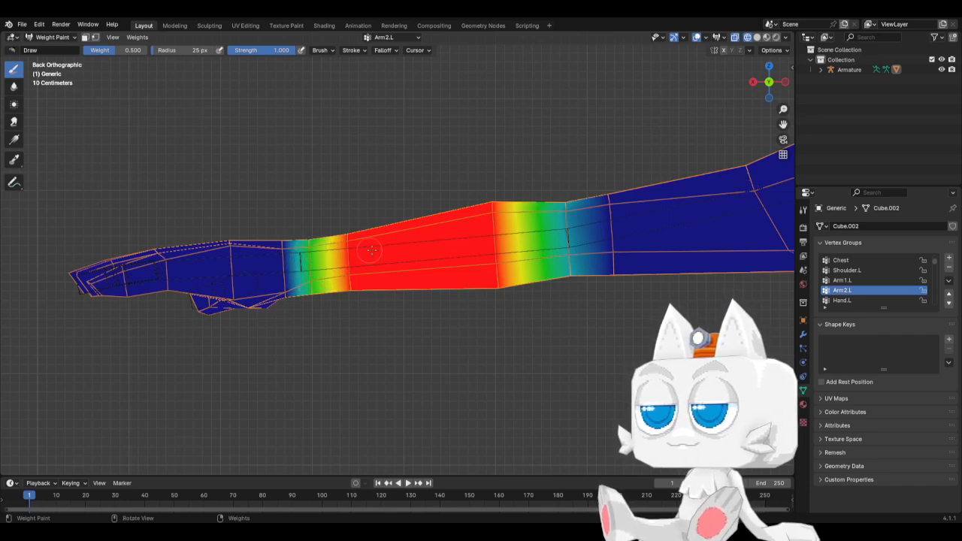
{"action": "key", "text": "KP_1"}
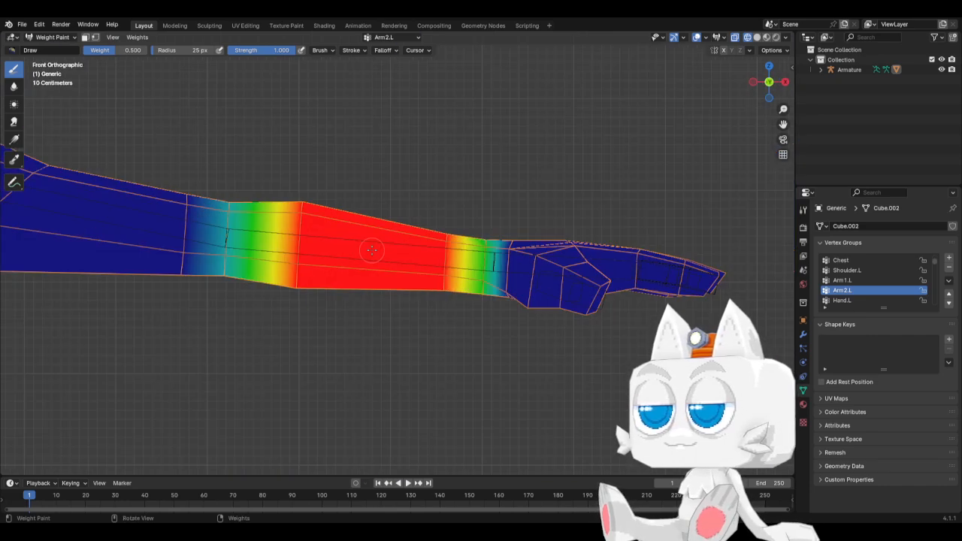
Step: Make Hand.L active and paint the front of the forearm loop just before the wrist at brush weight 0.25
{"action": "left_click", "coordinate": [842, 300]}
{"action": "left_click", "coordinate": [114, 50]}
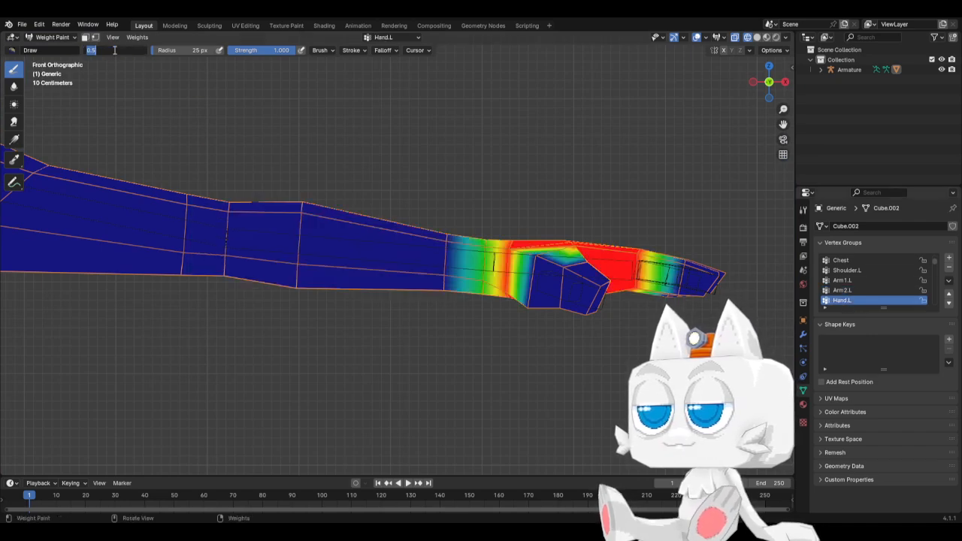
{"action": "type", "text": "0.25"}
{"action": "key", "text": "Return"}
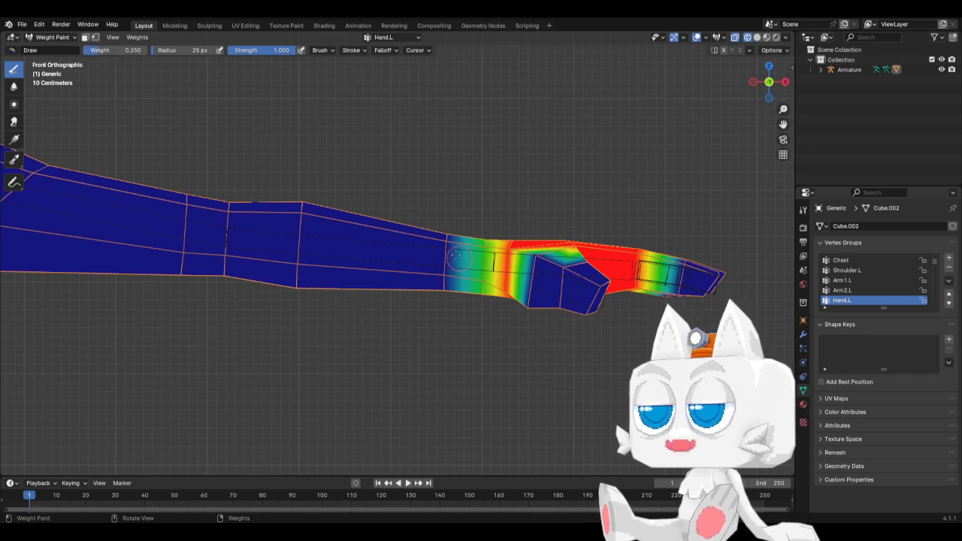
{"action": "mouse_move", "coordinate": [455, 256]}
{"action": "left_mouse_down"}
{"action": "mouse_move", "coordinate": [447, 255]}
{"action": "mouse_move", "coordinate": [445, 296]}
{"action": "mouse_move", "coordinate": [449, 222]}
{"action": "left_mouse_up"}
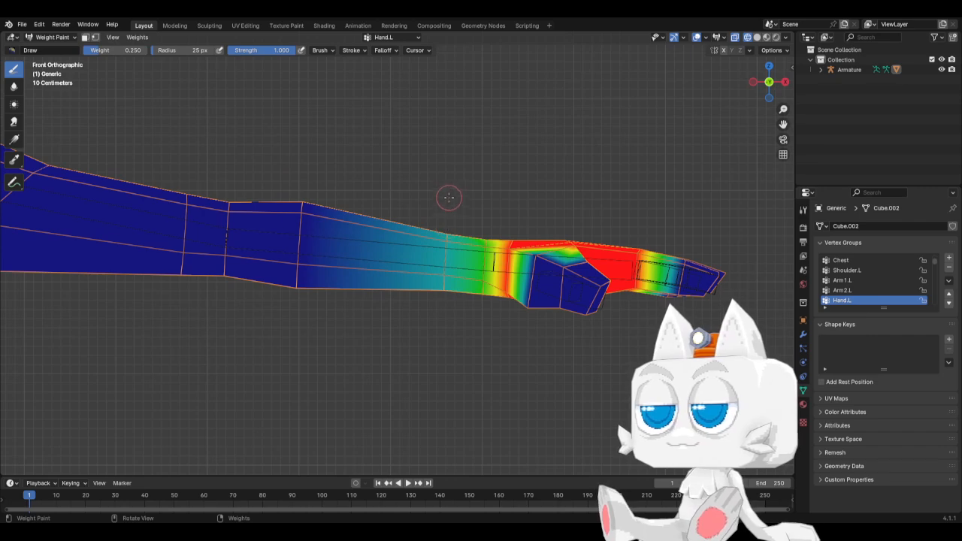
Step: Lower the brush weight to 0.1 and repaint the forearm loop before the left wrist for Hand.L, front and back
{"action": "left_click", "coordinate": [120, 50]}
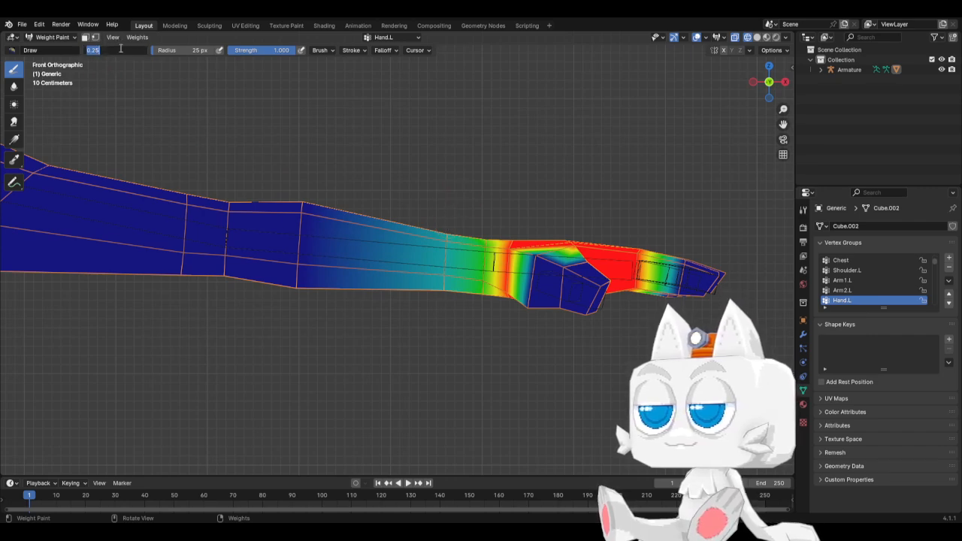
{"action": "type", "text": ".1"}
{"action": "key", "text": "Return"}
{"action": "mouse_move", "coordinate": [433, 226]}
{"action": "left_mouse_down"}
{"action": "mouse_move", "coordinate": [444, 249]}
{"action": "mouse_move", "coordinate": [434, 312]}
{"action": "left_mouse_up"}
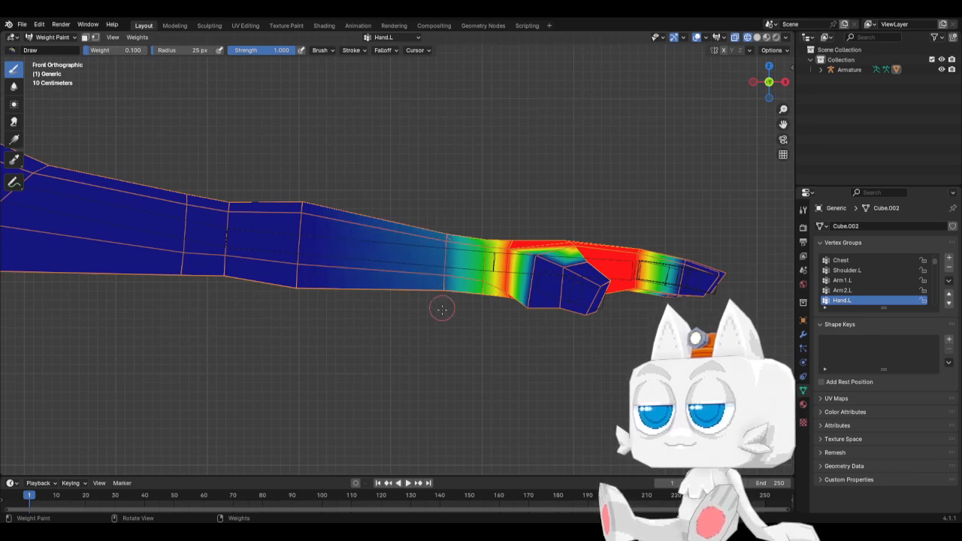
{"action": "key", "text": "ctrl+KP_1"}
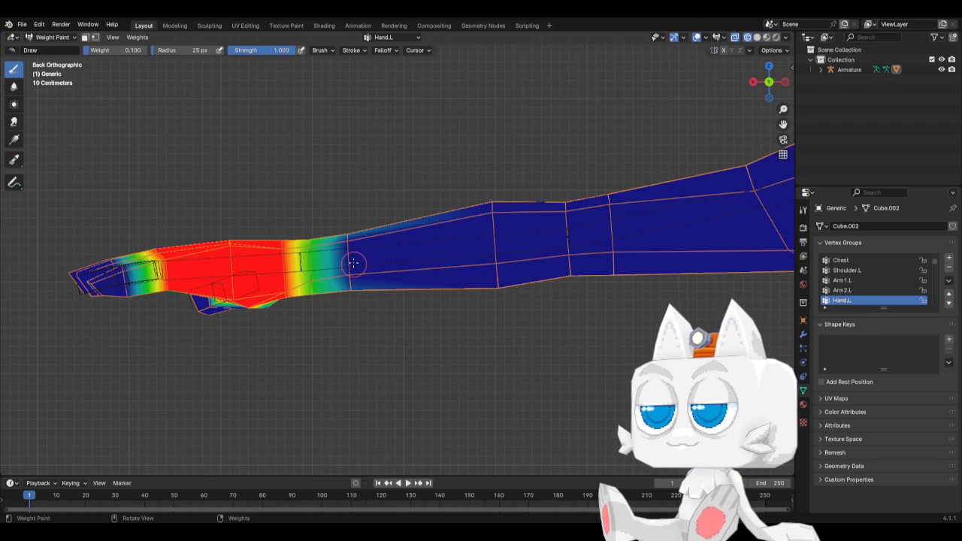
{"action": "left_click_drag", "start_coordinate": [354, 260], "coordinate": [342, 246]}
{"action": "key", "text": "ctrl+z"}
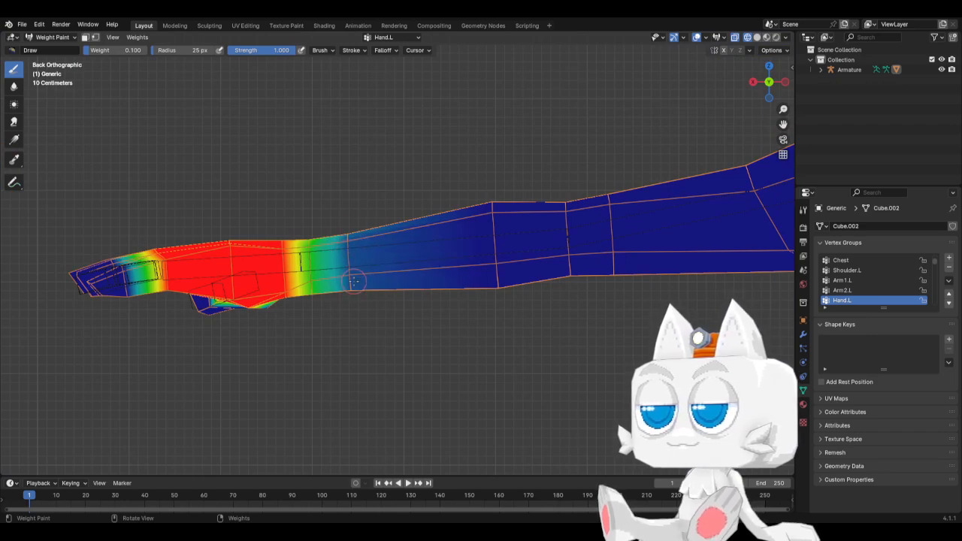
Step: Review the Arm2.L weights along the left forearm from back and front, and return to the Hand.L group
{"action": "left_click", "coordinate": [850, 290]}
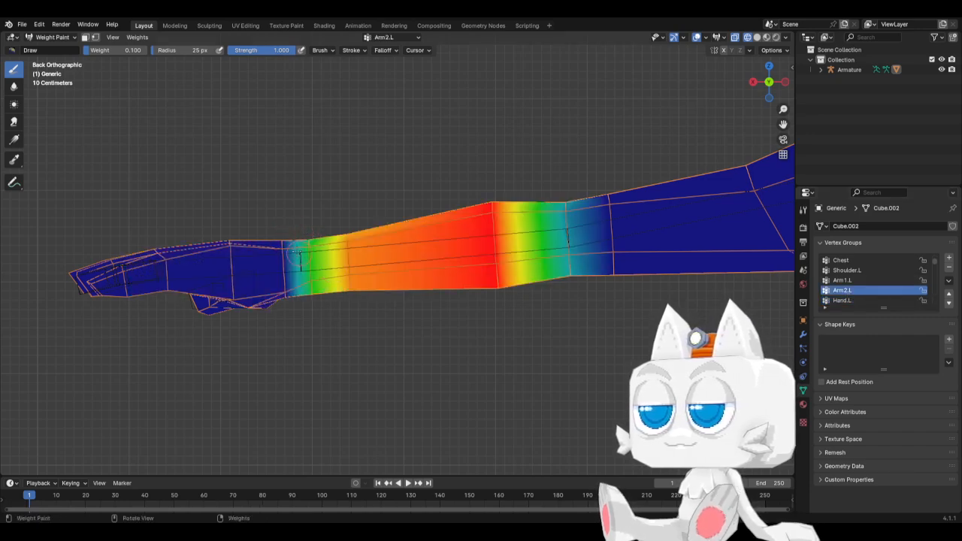
{"action": "key", "text": "KP_7"}
{"action": "key", "text": "KP_1"}
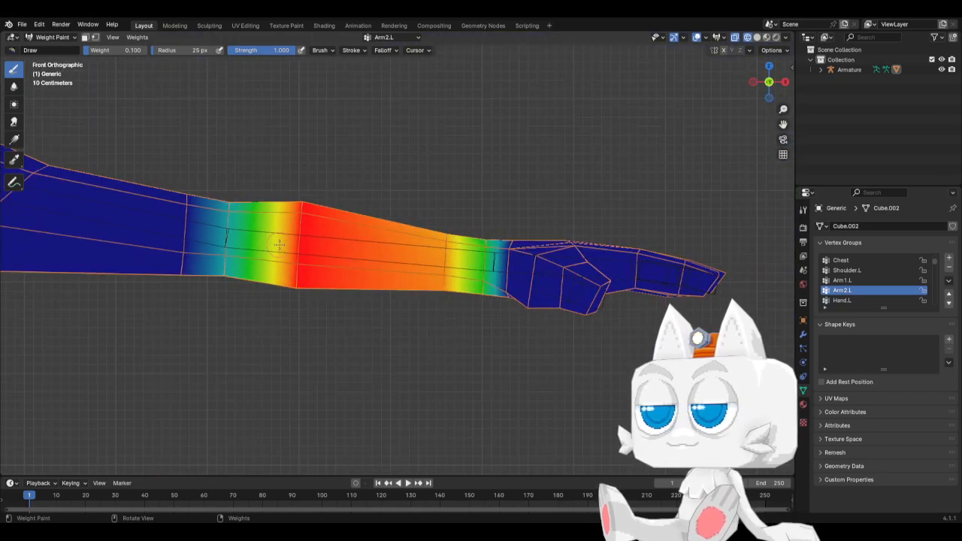
{"action": "left_click", "coordinate": [842, 300]}
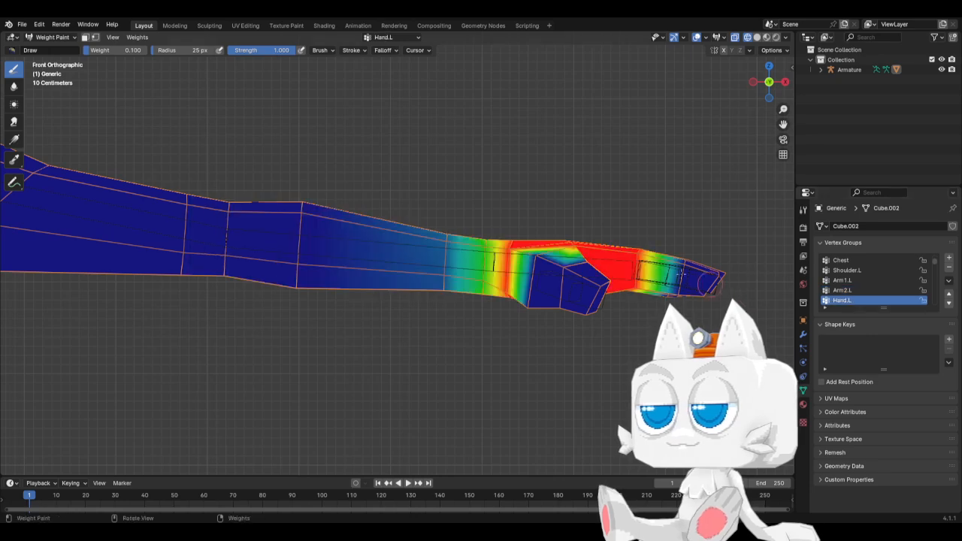
Step: Make FingerIndex1.L active and paint the knuckle vertices at the base of the left index finger from above at brush weight 0.1
{"action": "key", "text": "KP_7"}
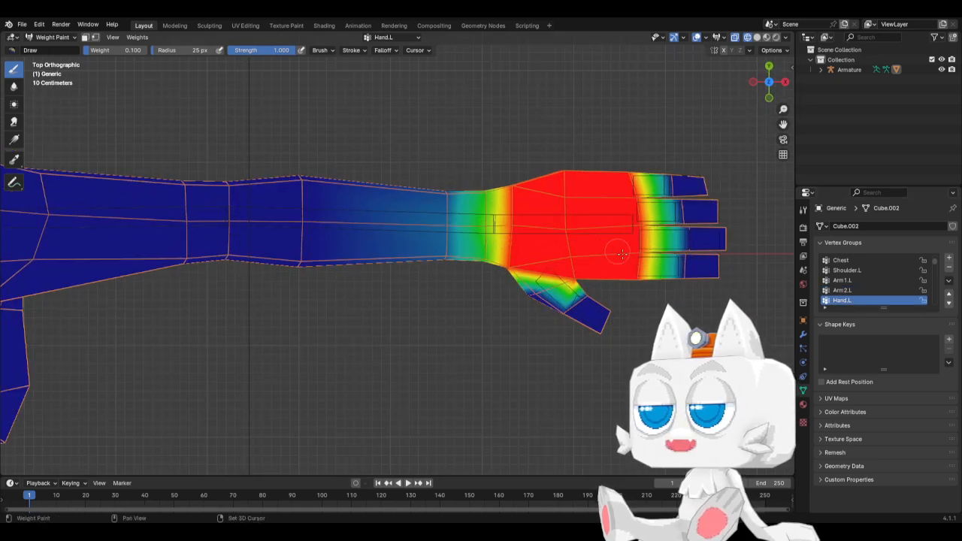
{"action": "middle_click_drag", "start_coordinate": [602, 280], "coordinate": [360, 311], "text": "shift"}
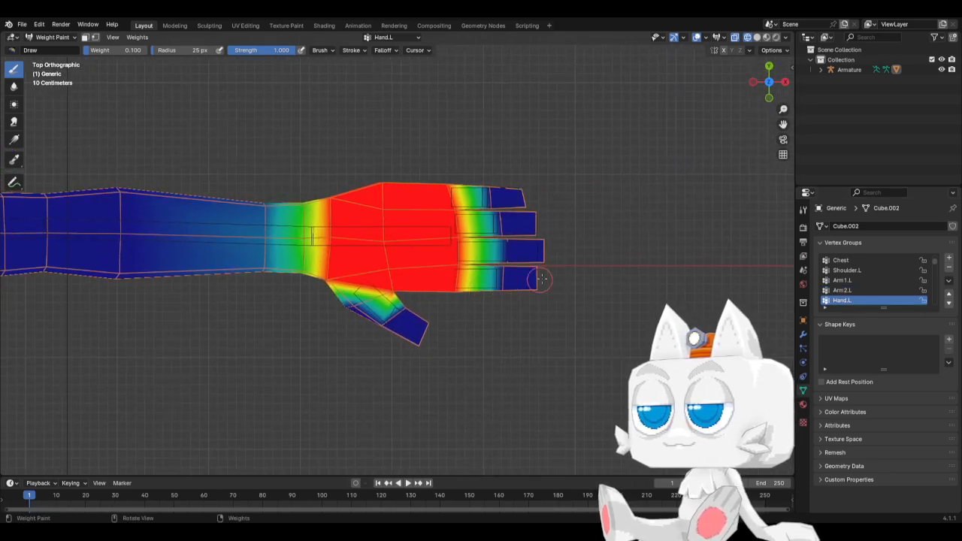
{"action": "scroll", "coordinate": [434, 263], "scroll_direction": "up", "scroll_amount": 3}
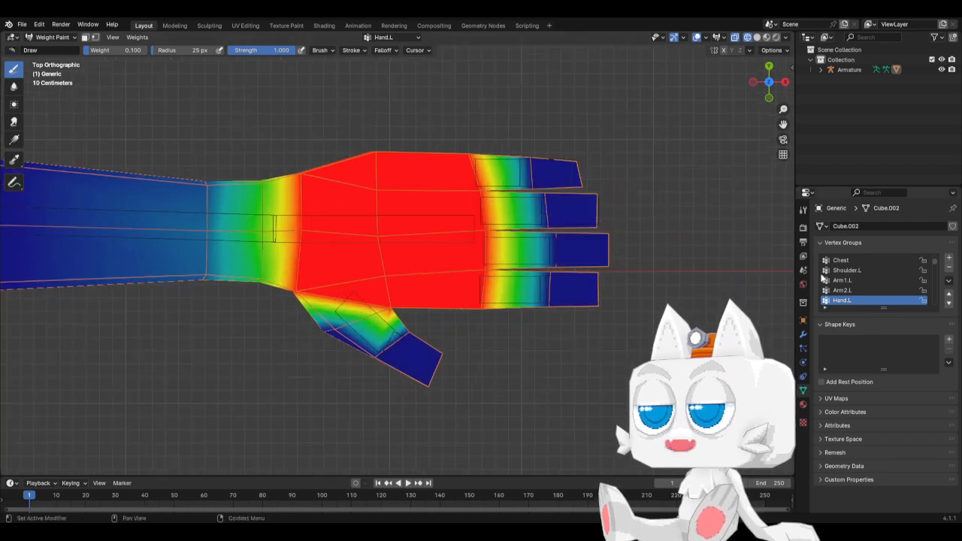
{"action": "scroll", "coordinate": [858, 295], "scroll_direction": "down", "scroll_amount": 2}
{"action": "left_click", "coordinate": [853, 290]}
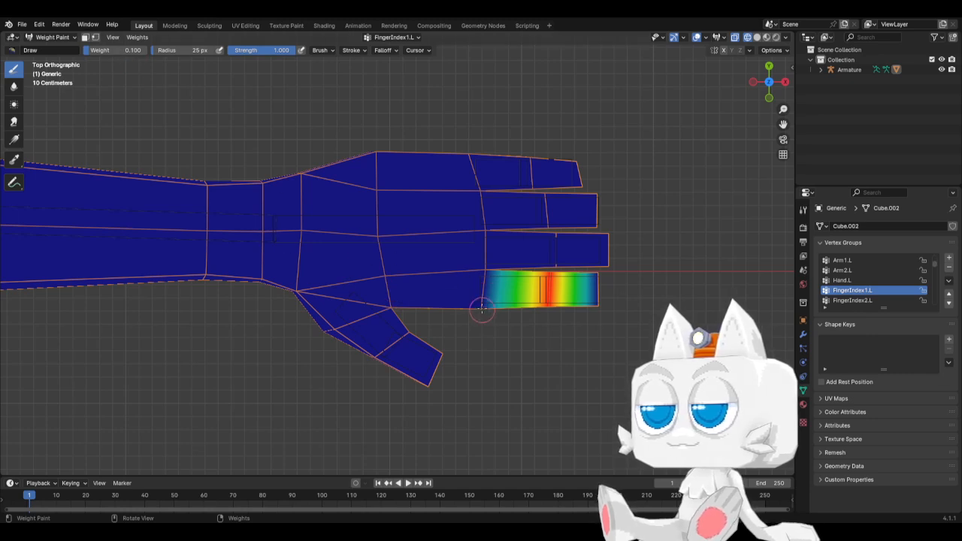
{"action": "left_click", "coordinate": [485, 313]}
Step: Make FingerMiddle1.L active and paint both knuckle vertices at the base of the left middle finger at brush weight 0.1
{"action": "scroll", "coordinate": [859, 302], "scroll_direction": "down", "scroll_amount": 1}
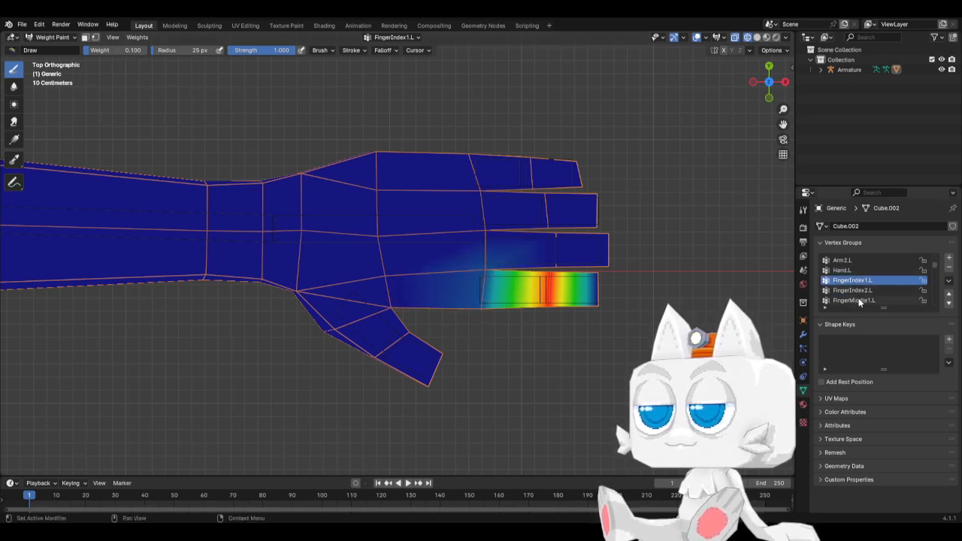
{"action": "left_click", "coordinate": [855, 300]}
{"action": "left_click", "coordinate": [482, 270]}
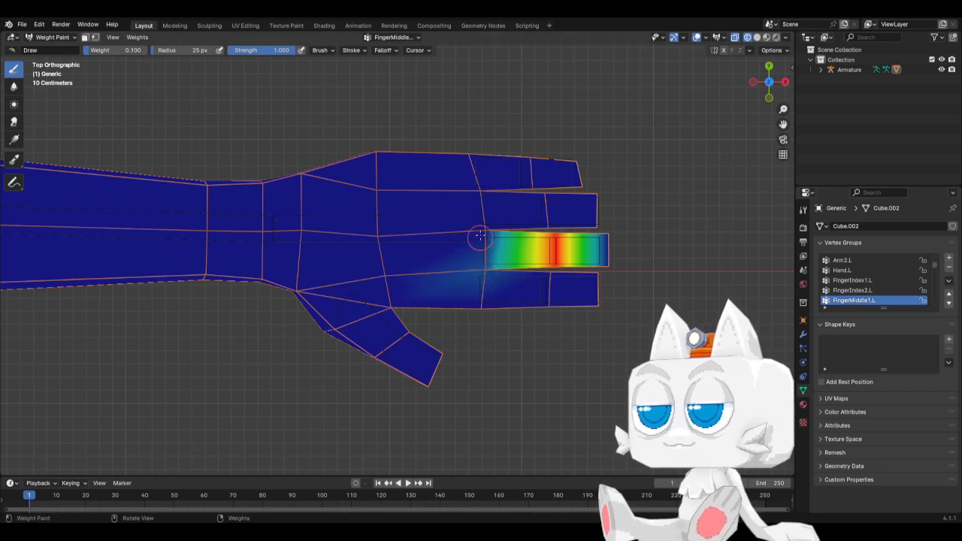
{"action": "left_click", "coordinate": [480, 239]}
Step: Make FingerMiddle2.L active and paint both knuckle vertices at the base of the left ring finger at brush weight 0.1
{"action": "scroll", "coordinate": [869, 286], "scroll_direction": "down", "scroll_amount": 1}
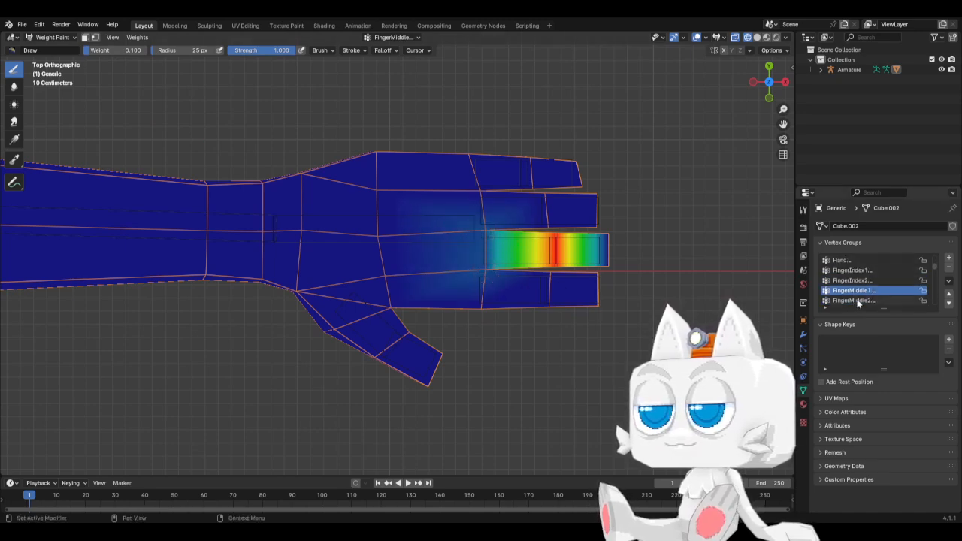
{"action": "left_click", "coordinate": [854, 300]}
{"action": "left_click", "coordinate": [483, 230]}
{"action": "left_click", "coordinate": [479, 193]}
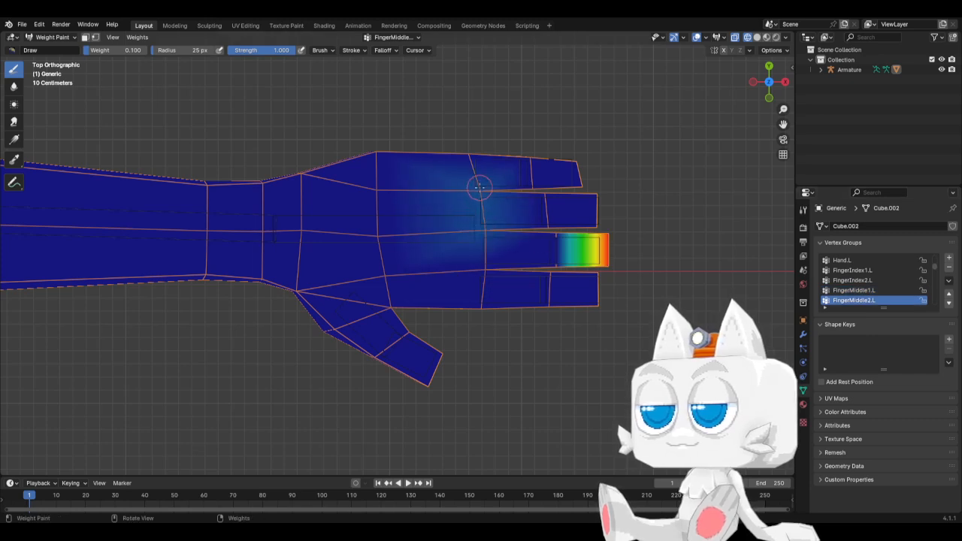
Step: Make FingerRing1.L active and paint both knuckle vertices at the base of the left ring finger from above
{"action": "scroll", "coordinate": [887, 277], "scroll_direction": "down", "scroll_amount": 1}
{"action": "left_click", "coordinate": [855, 301]}
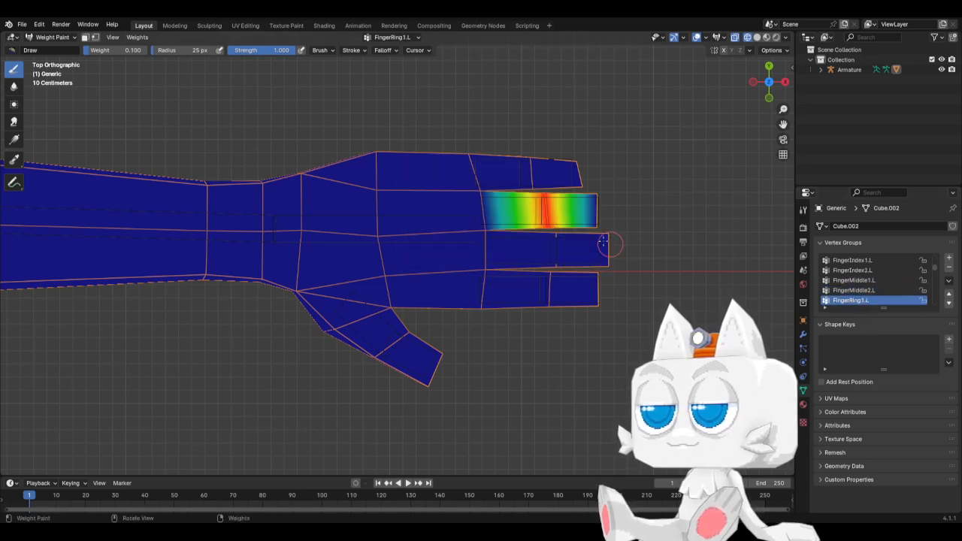
{"action": "left_click", "coordinate": [482, 199]}
{"action": "left_click", "coordinate": [484, 224]}
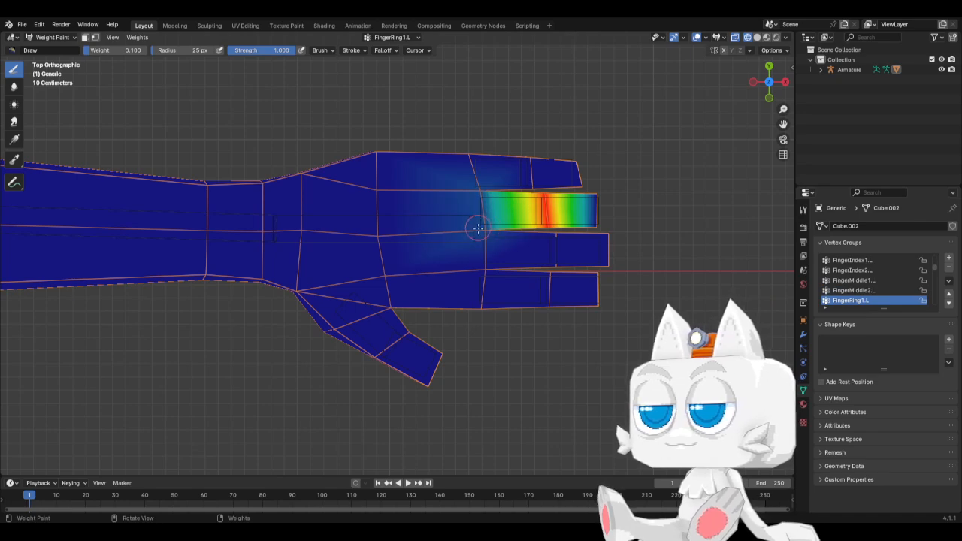
Step: Return to FingerMiddle2.L and undo the recent finger strokes back to the painted FingerIndex1.L state
{"action": "left_click", "coordinate": [849, 280]}
{"action": "left_click", "coordinate": [851, 291]}
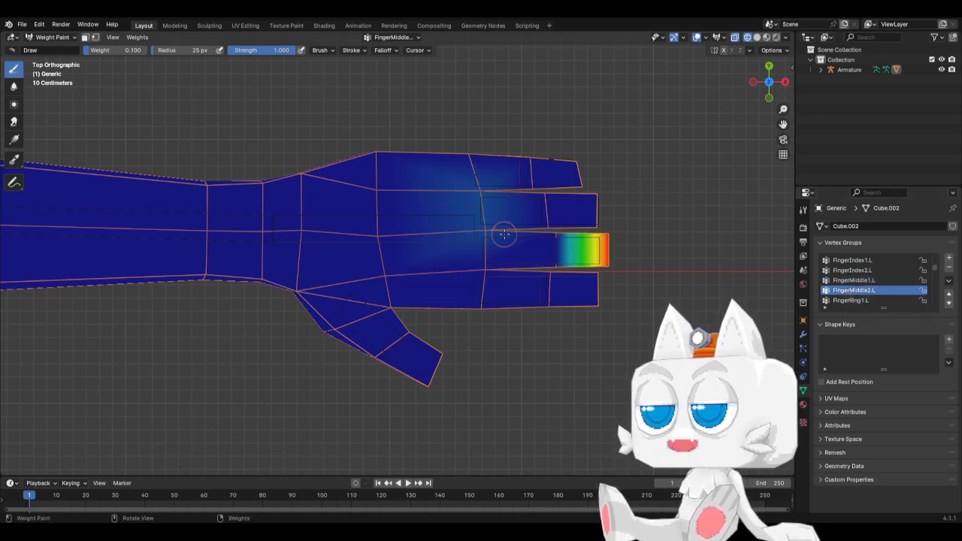
{"action": "left_click_drag", "start_coordinate": [145, 52], "coordinate": [84, 52]}
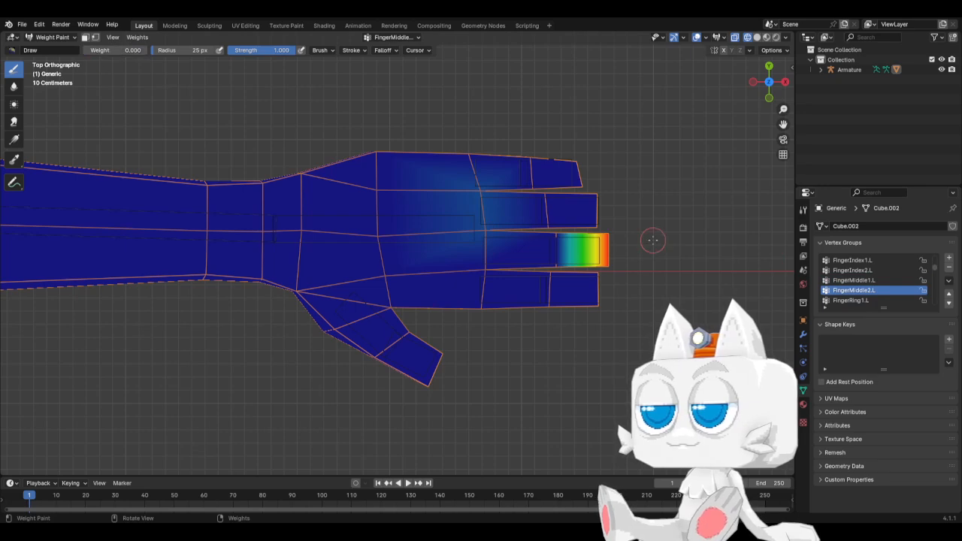
{"action": "left_click", "coordinate": [567, 237], "text": "ctrl"}
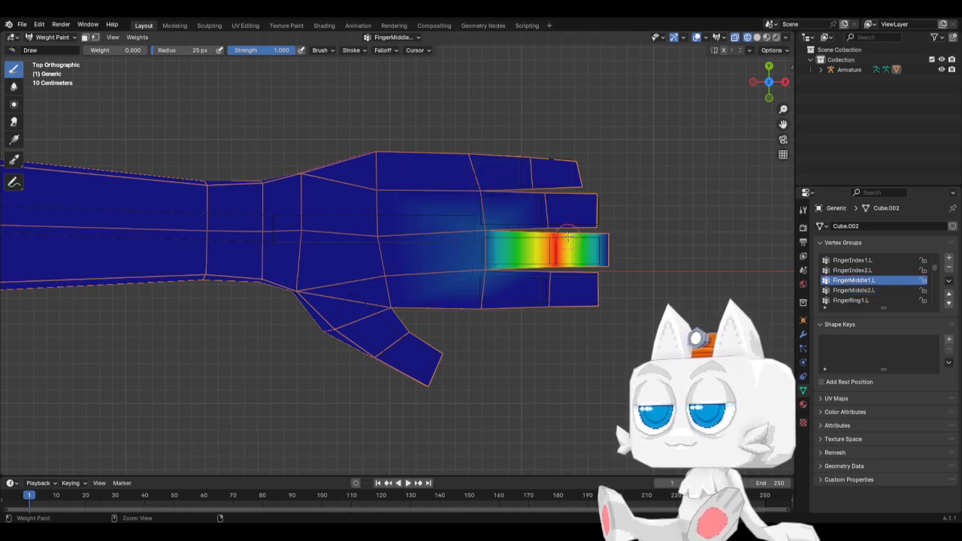
{"action": "left_click", "coordinate": [568, 238], "text": "ctrl"}
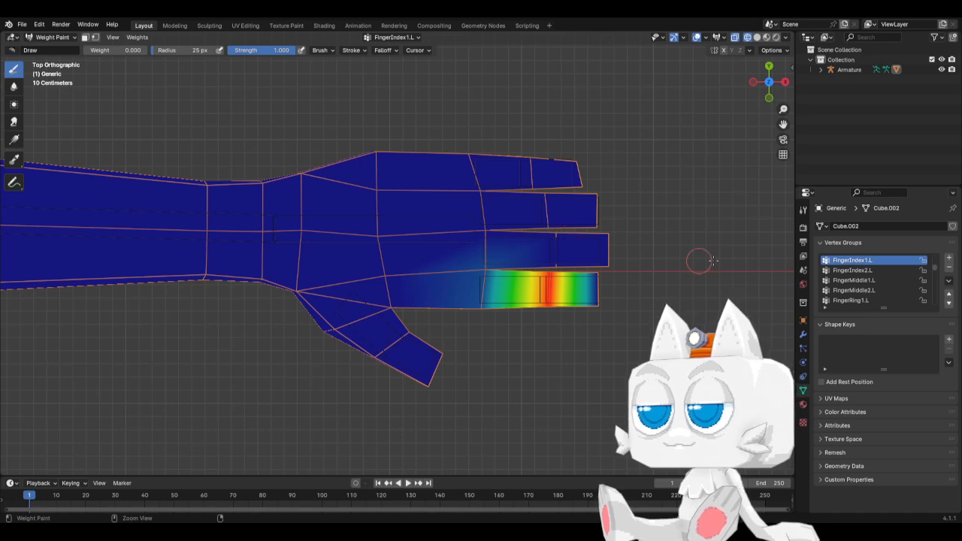
Step: Make FingerMiddle1.L active and paint both knuckle vertices at the base of the left middle finger at brush weight 0.1
{"action": "left_click", "coordinate": [849, 272]}
{"action": "left_click", "coordinate": [854, 281]}
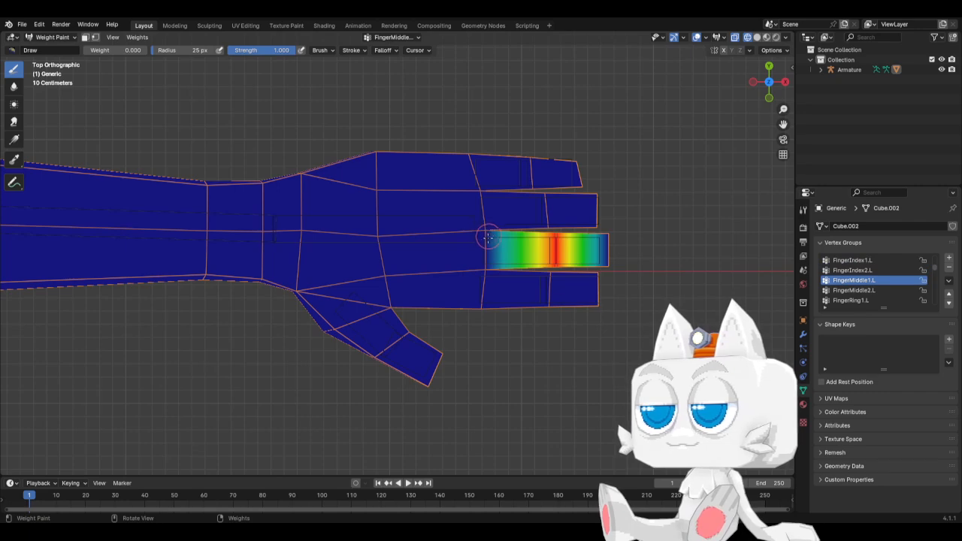
{"action": "left_click", "coordinate": [115, 50]}
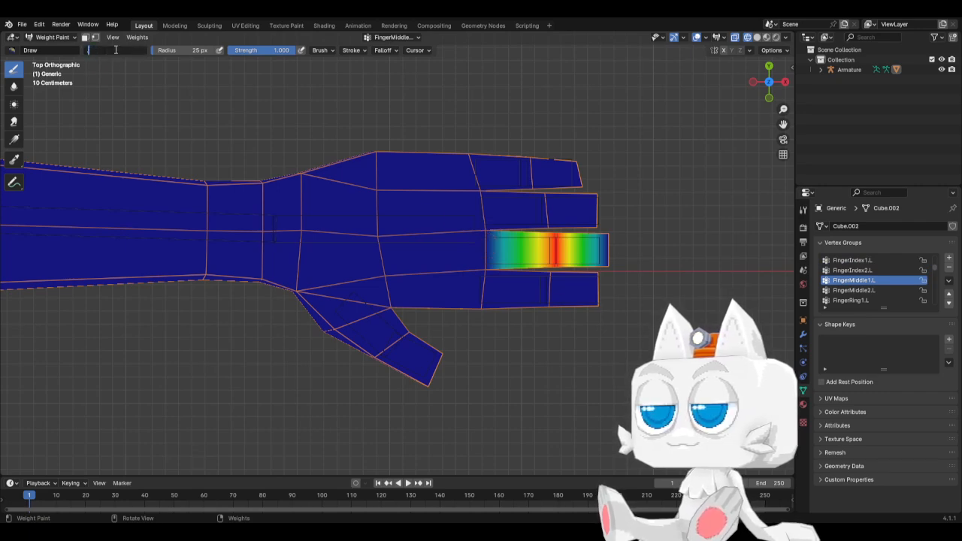
{"action": "type", "text": ".1"}
{"action": "key", "text": "Return"}
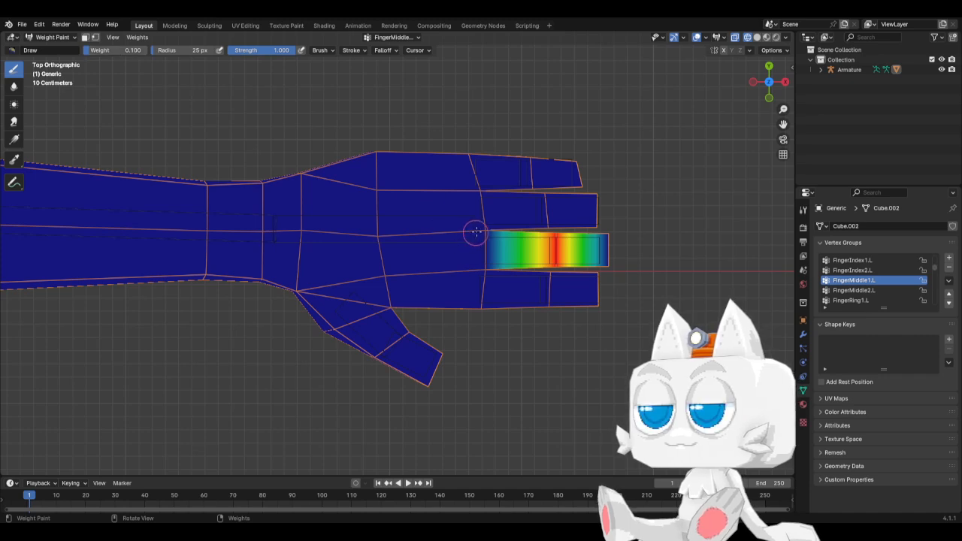
{"action": "left_click_drag", "start_coordinate": [475, 232], "coordinate": [485, 263]}
Step: Make FingerRing1.L active and paint both vertices at the base of the left ring finger at brush weight 0.1
{"action": "left_click", "coordinate": [851, 290]}
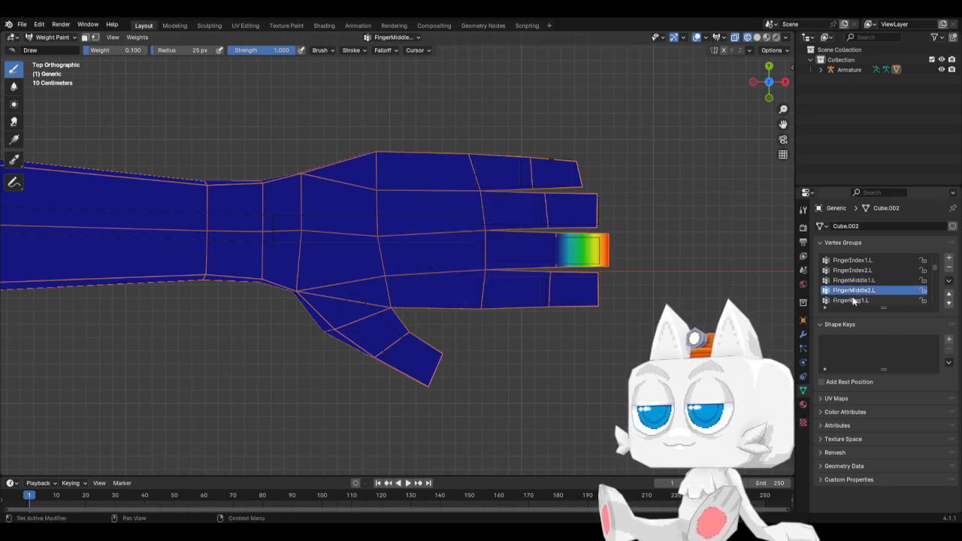
{"action": "left_click", "coordinate": [853, 301]}
{"action": "mouse_move", "coordinate": [498, 236]}
{"action": "left_mouse_down"}
{"action": "mouse_move", "coordinate": [477, 189]}
{"action": "mouse_move", "coordinate": [486, 225]}
{"action": "left_mouse_up"}
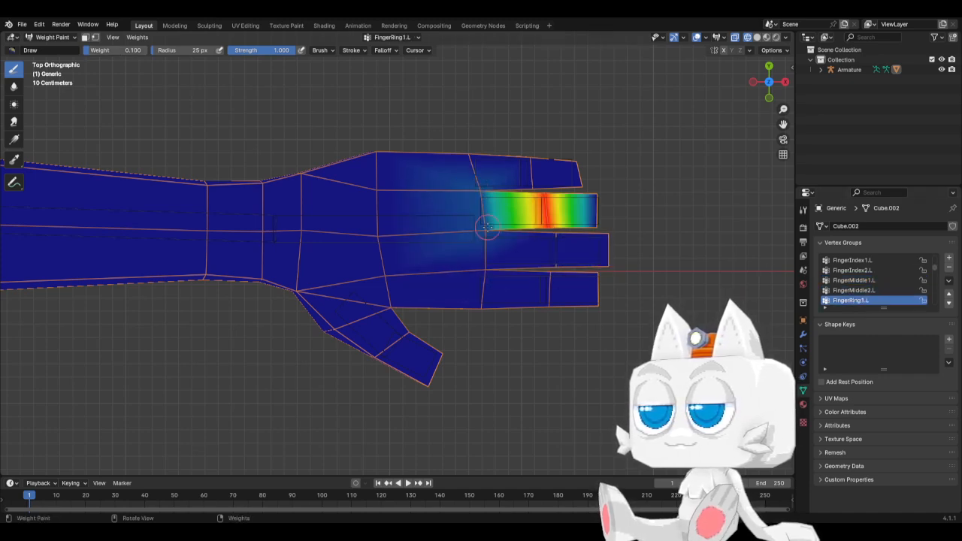
Step: Make FingerPinkie1.L active and paint both knuckle vertices at the base of the left little finger at brush weight 0.1
{"action": "scroll", "coordinate": [879, 282], "scroll_direction": "down", "scroll_amount": 2}
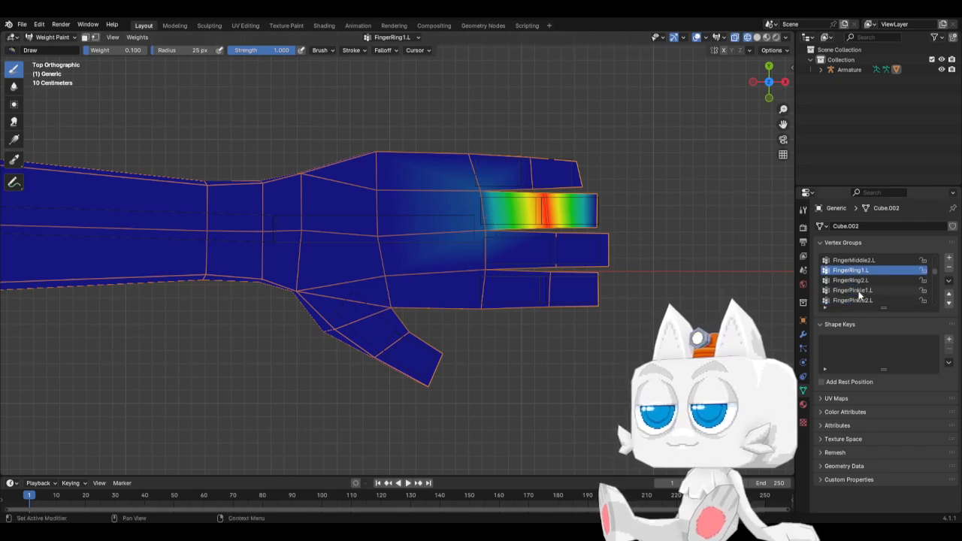
{"action": "left_click", "coordinate": [853, 290]}
{"action": "mouse_move", "coordinate": [499, 181]}
{"action": "left_mouse_down"}
{"action": "mouse_move", "coordinate": [476, 189]}
{"action": "mouse_move", "coordinate": [466, 157]}
{"action": "left_mouse_up"}
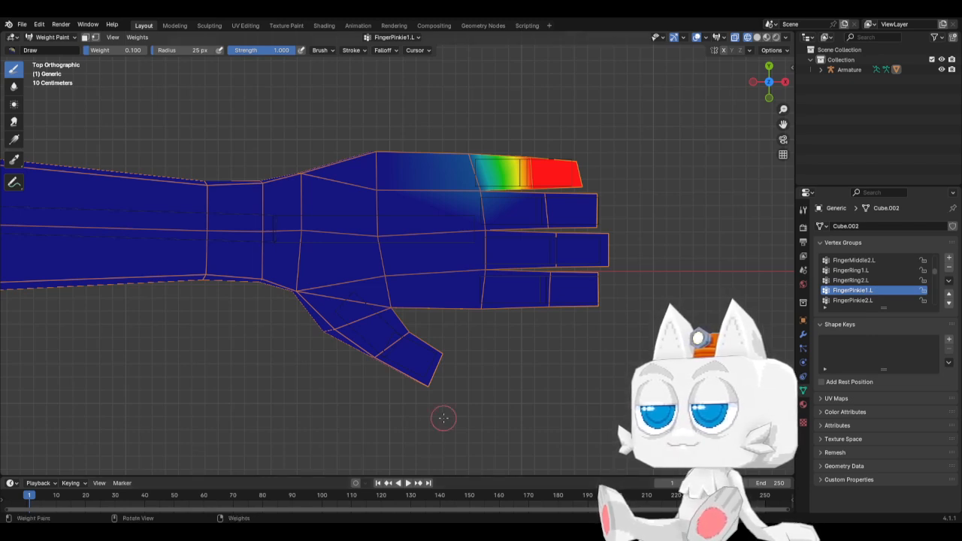
{"action": "scroll", "coordinate": [869, 292], "scroll_direction": "down", "scroll_amount": 2}
{"action": "left_click", "coordinate": [865, 295]}
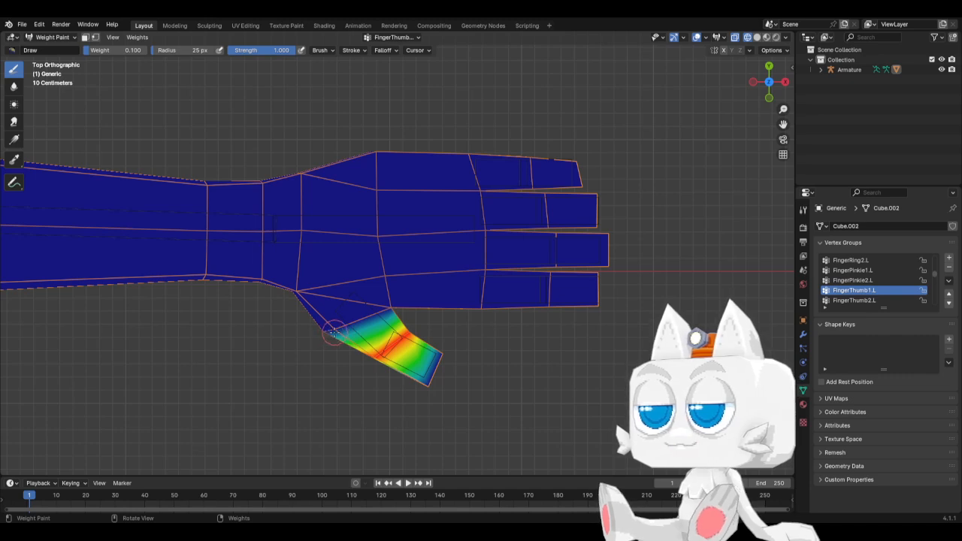
{"action": "key", "text": "ctrl+z"}
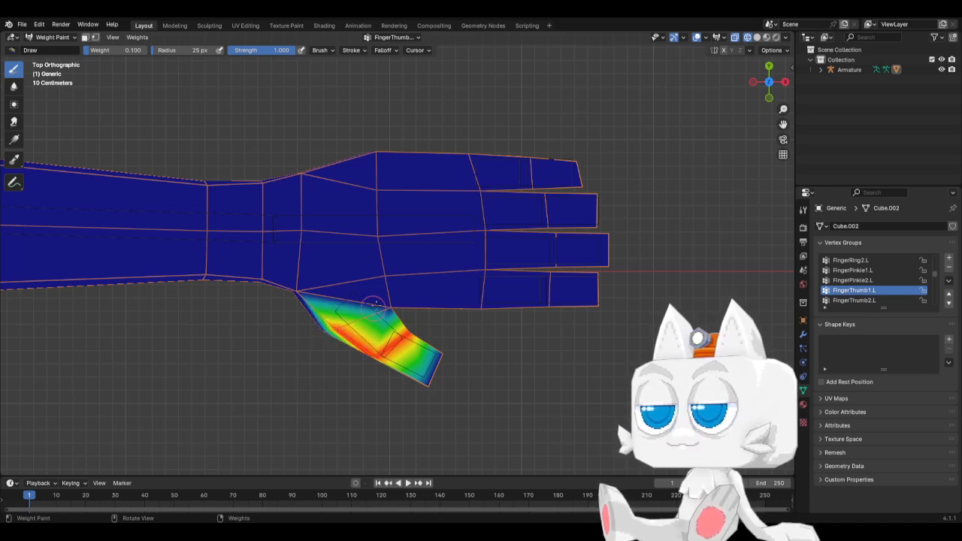
{"action": "key", "text": "ctrl+z"}
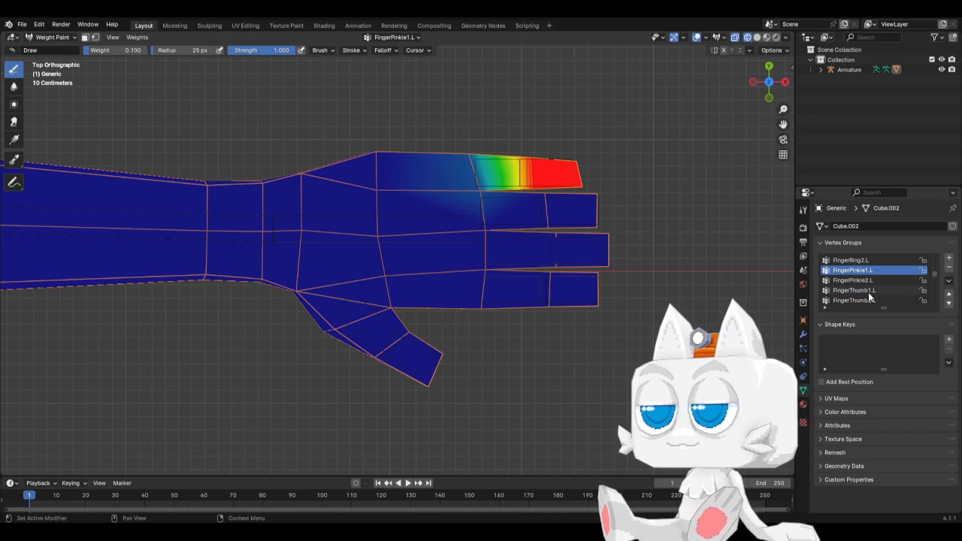
Step: Make FingerThumb1.L active and paint the upper vertices where the left thumb joins the hand at brush weight 0.1
{"action": "left_click", "coordinate": [869, 292]}
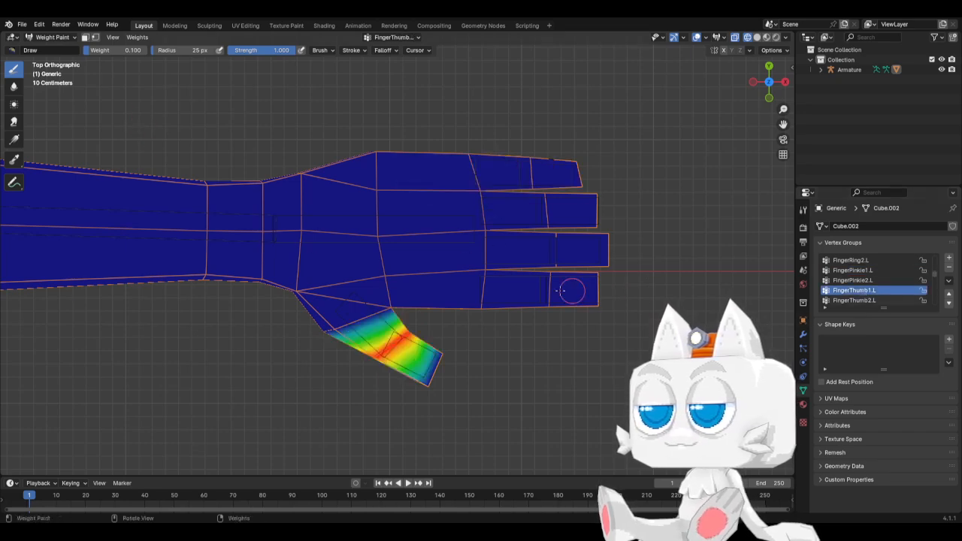
{"action": "left_click", "coordinate": [336, 329]}
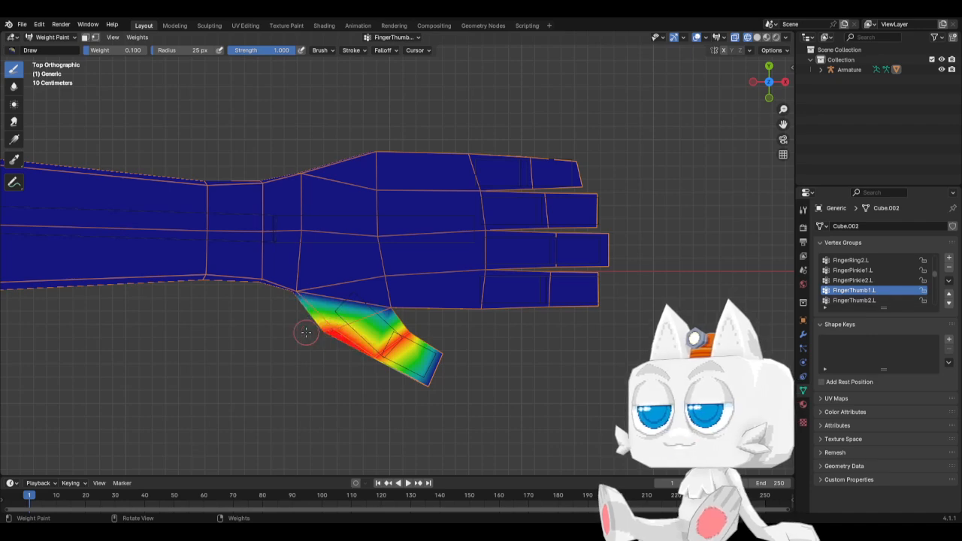
{"action": "middle_click_drag", "start_coordinate": [412, 324], "coordinate": [377, 331]}
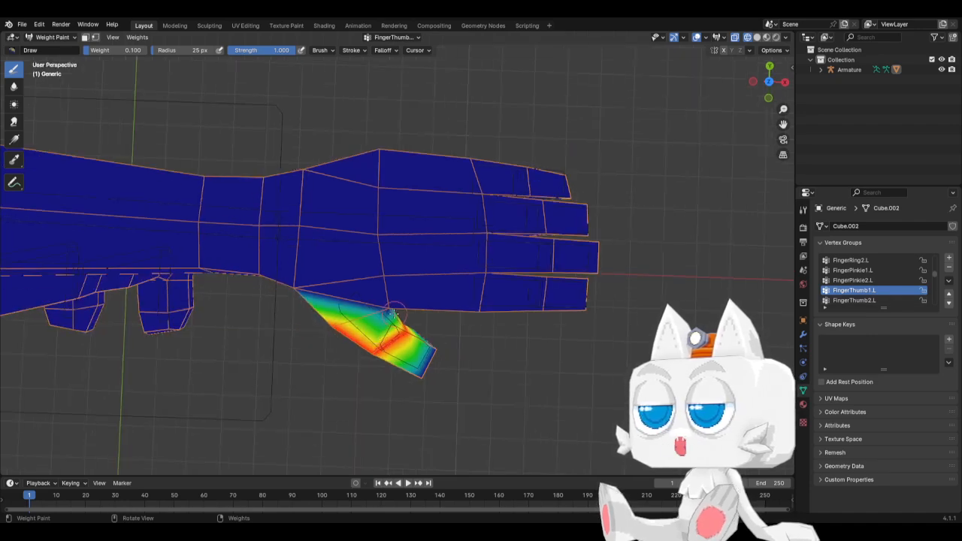
{"action": "left_click", "coordinate": [388, 304]}
Step: Paint the FingerThumb1.L vertices around the thumb's base on the palm and wrist side at brush weight 0.1
{"action": "middle_click_drag", "start_coordinate": [485, 336], "coordinate": [362, 267]}
{"action": "left_click", "coordinate": [347, 273]}
{"action": "left_click", "coordinate": [349, 268]}
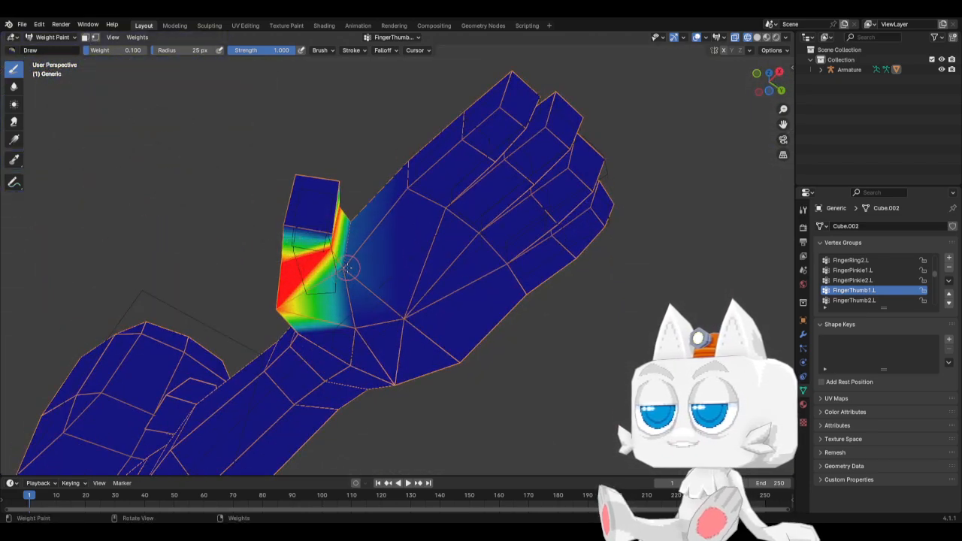
{"action": "left_click", "coordinate": [352, 334]}
{"action": "left_click", "coordinate": [354, 333]}
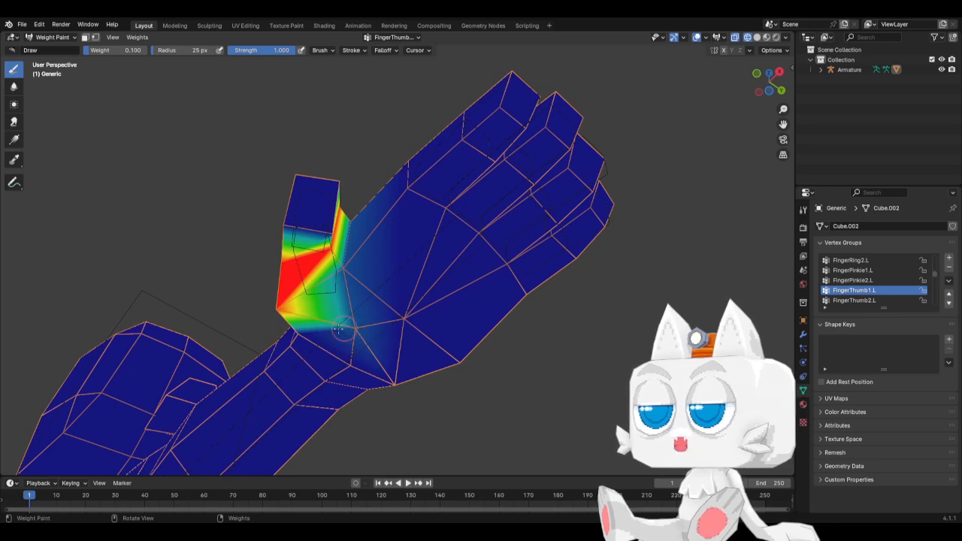
{"action": "middle_click_drag", "start_coordinate": [355, 333], "coordinate": [465, 347]}
{"action": "left_click", "coordinate": [278, 258]}
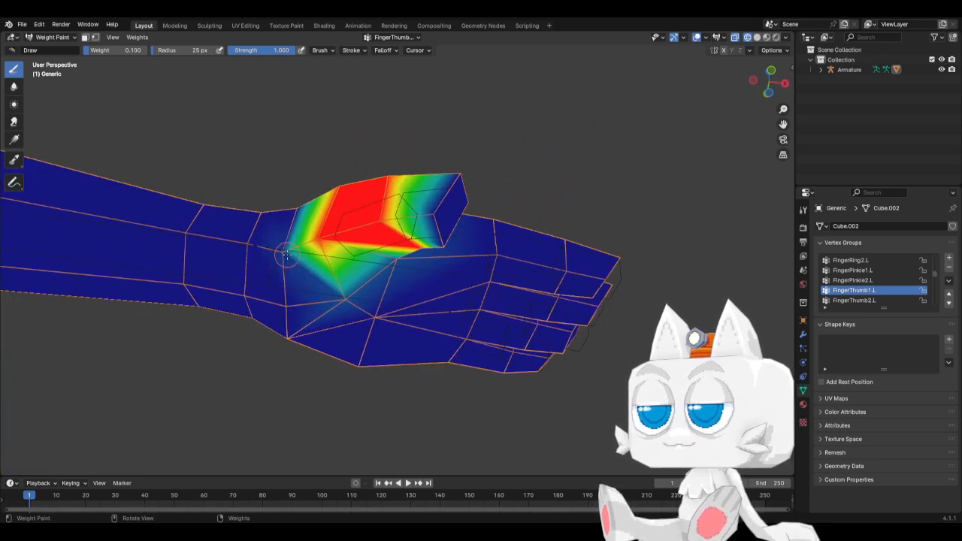
{"action": "left_click", "coordinate": [297, 209]}
{"action": "middle_click_drag", "start_coordinate": [297, 209], "coordinate": [303, 308]}
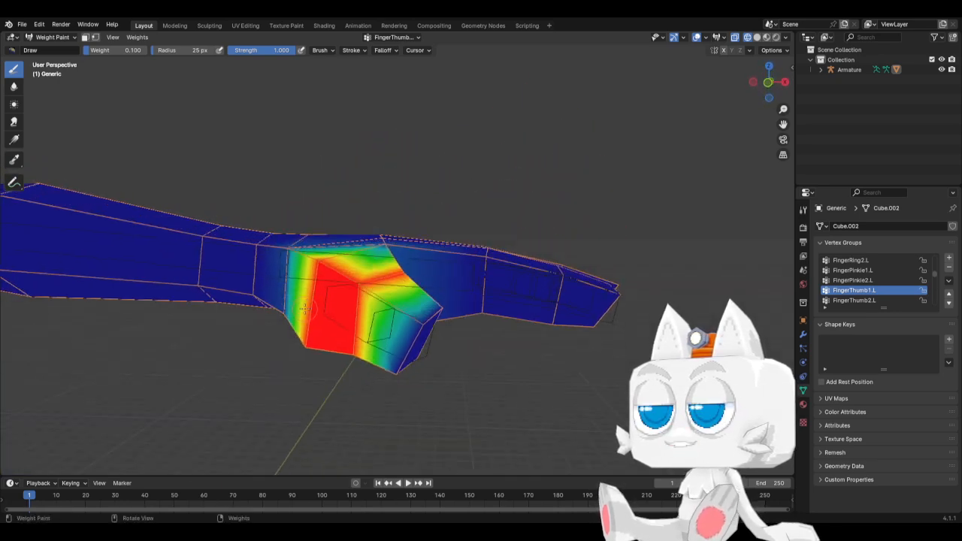
Step: Review the FingerThumb2.L and FingerThumb1.L weights from above, and make Hand.L active to examine its weights from the front
{"action": "key", "text": "KP_7"}
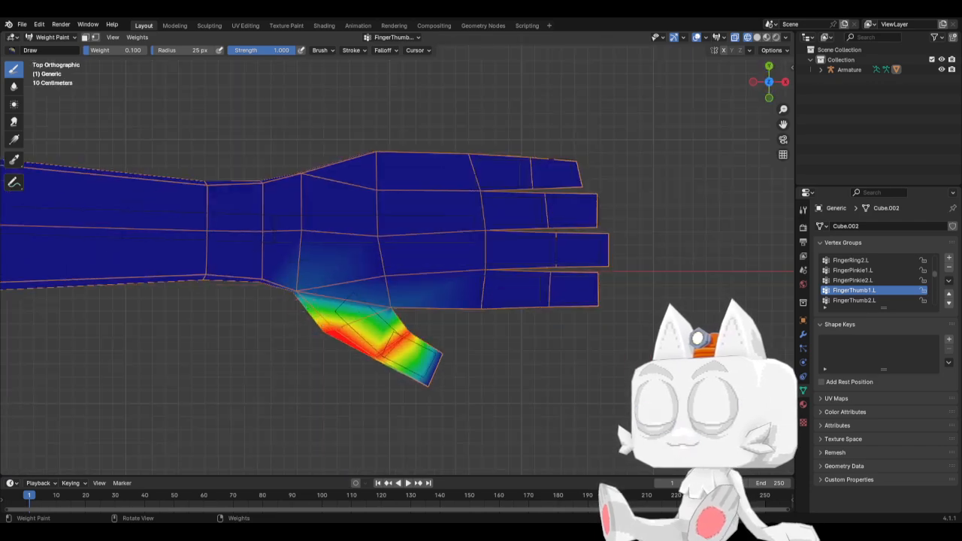
{"action": "left_click", "coordinate": [867, 301]}
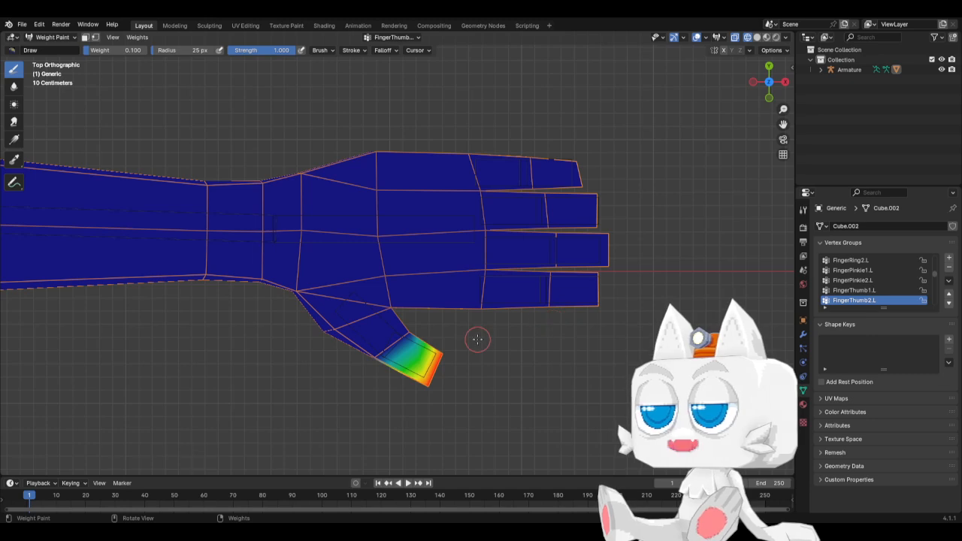
{"action": "left_click", "coordinate": [855, 290]}
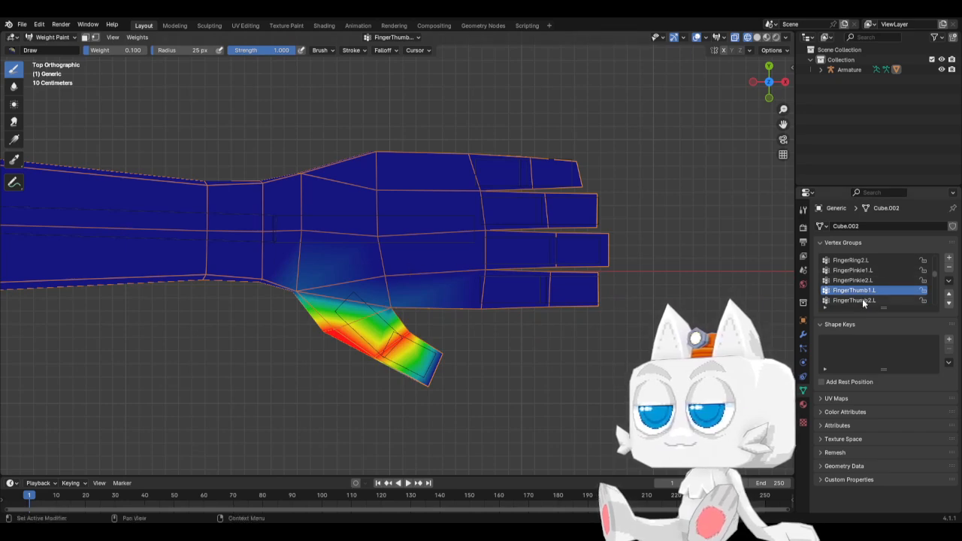
{"action": "scroll", "coordinate": [871, 271], "scroll_direction": "up", "scroll_amount": 5}
{"action": "scroll", "coordinate": [879, 280], "scroll_direction": "up", "scroll_amount": 3}
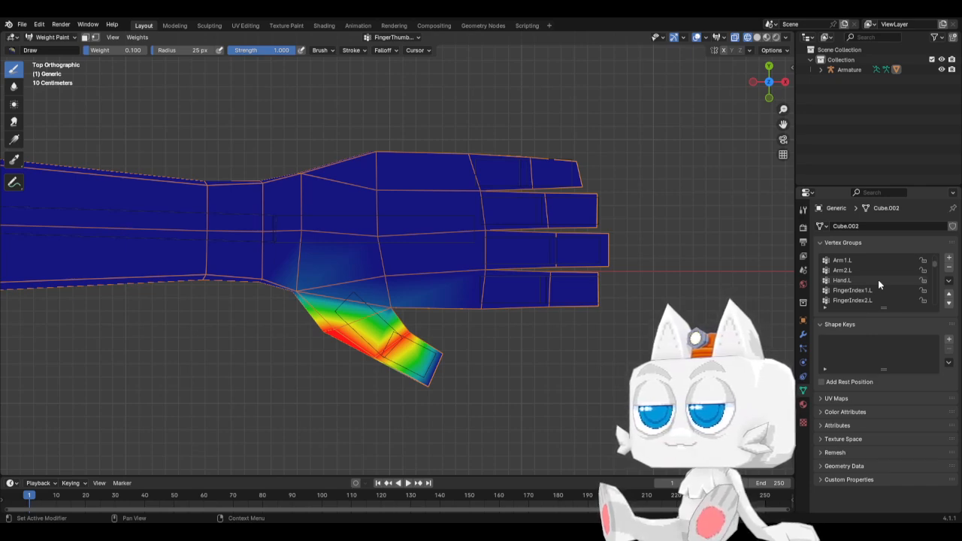
{"action": "scroll", "coordinate": [878, 283], "scroll_direction": "up", "scroll_amount": 4}
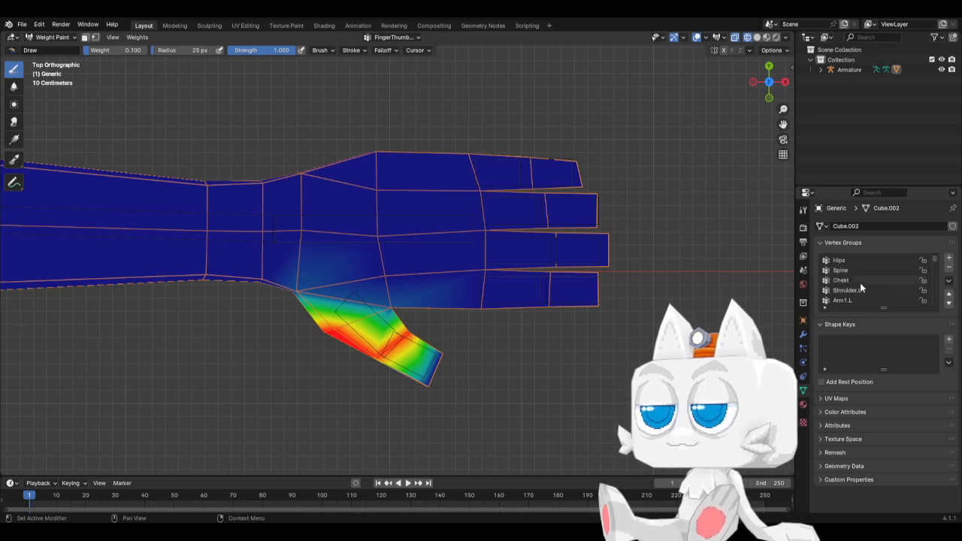
{"action": "scroll", "coordinate": [857, 286], "scroll_direction": "down", "scroll_amount": 4}
{"action": "left_click", "coordinate": [852, 281]}
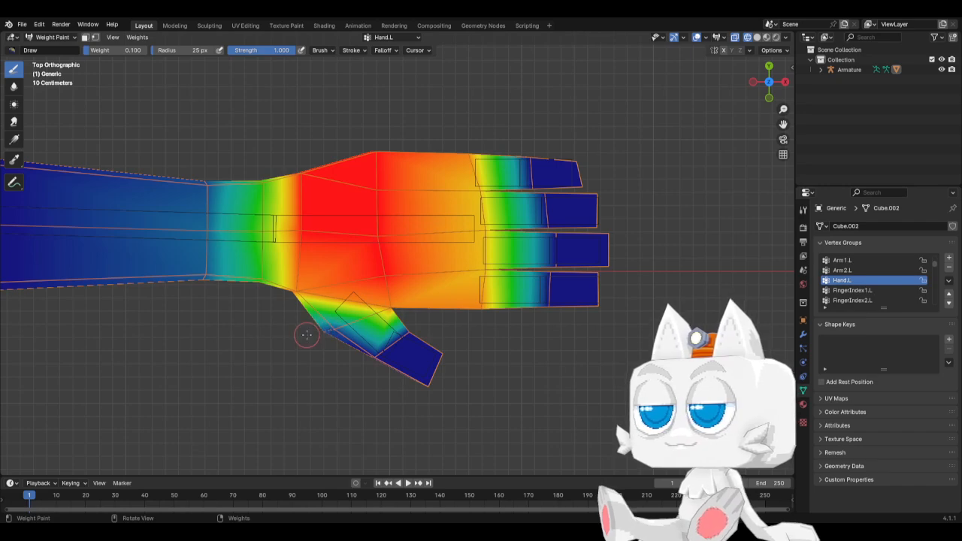
{"action": "key", "text": "KP_1"}
{"action": "scroll", "coordinate": [316, 333], "scroll_direction": "up", "scroll_amount": 2}
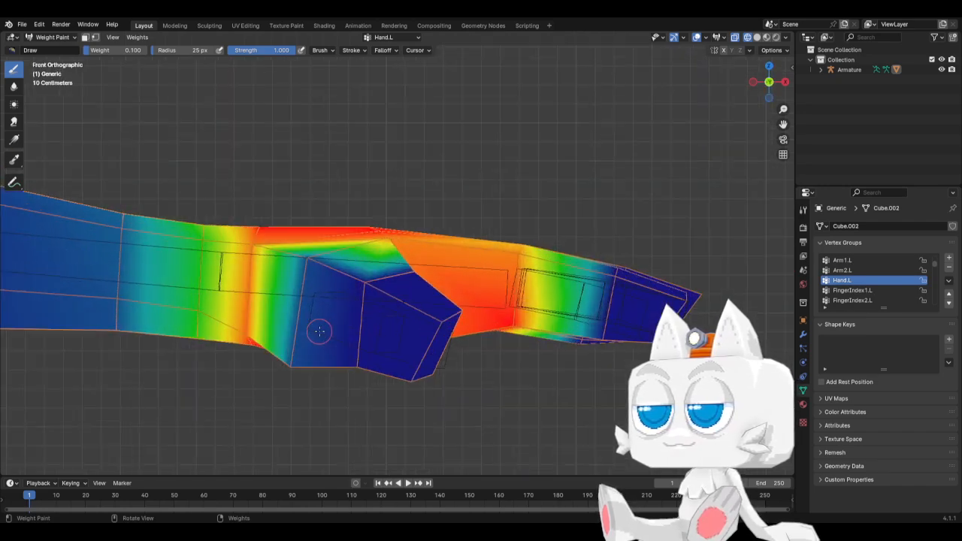
{"action": "scroll", "coordinate": [318, 331], "scroll_direction": "down", "scroll_amount": 3}
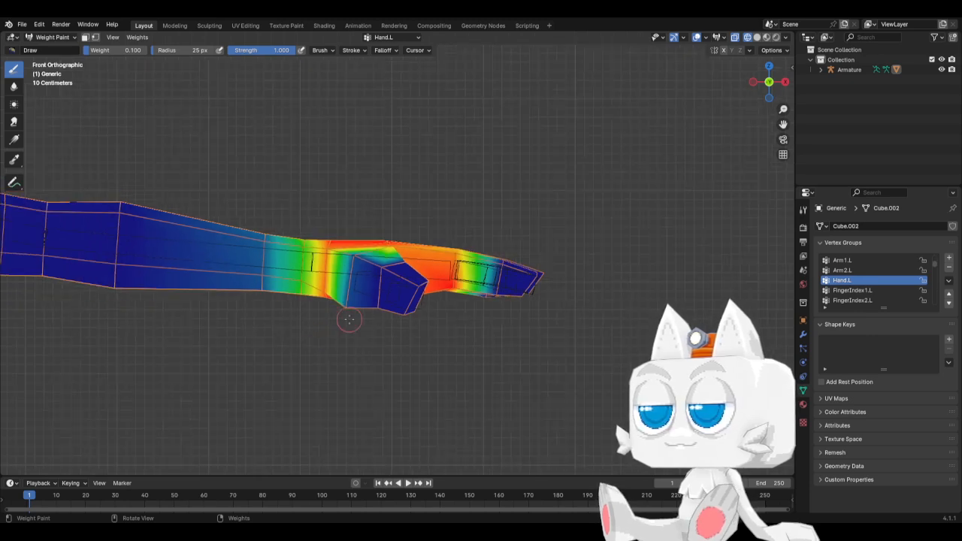
{"action": "scroll", "coordinate": [376, 320], "scroll_direction": "up", "scroll_amount": 4}
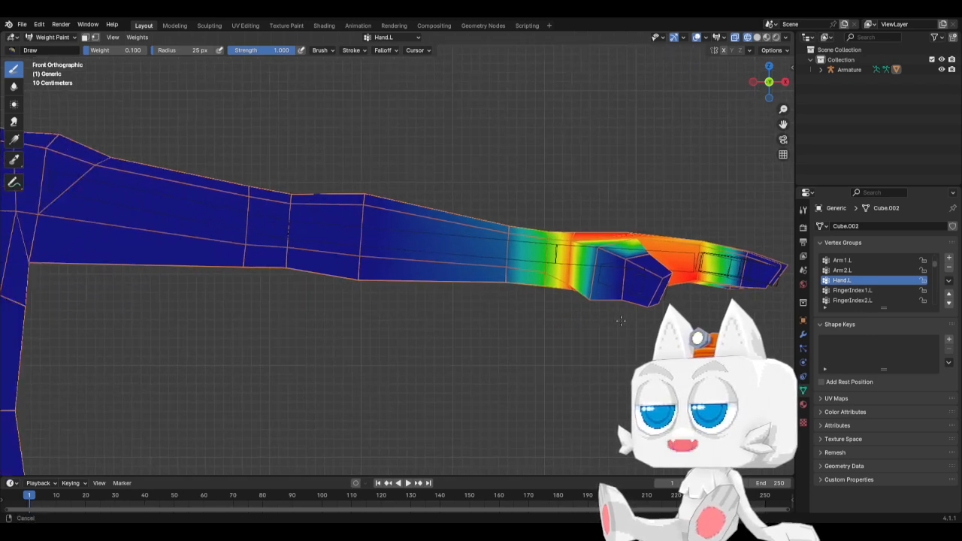
{"action": "scroll", "coordinate": [449, 319], "scroll_direction": "down", "scroll_amount": 2}
Step: Make the Neck vertex group active and paint the front and side vertices at the base of the neck at brush weight 0.1
{"action": "scroll", "coordinate": [879, 290], "scroll_direction": "down", "scroll_amount": 8}
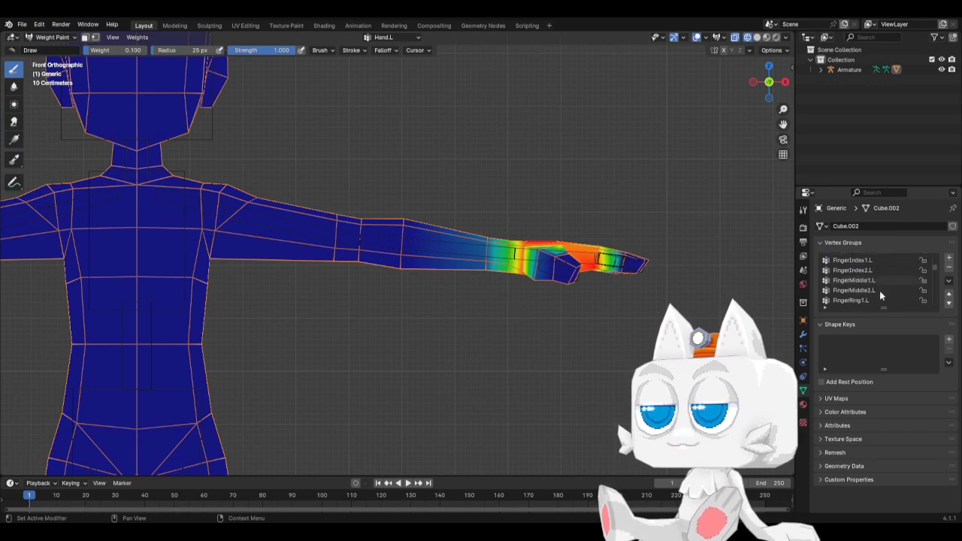
{"action": "scroll", "coordinate": [872, 293], "scroll_direction": "down", "scroll_amount": 2}
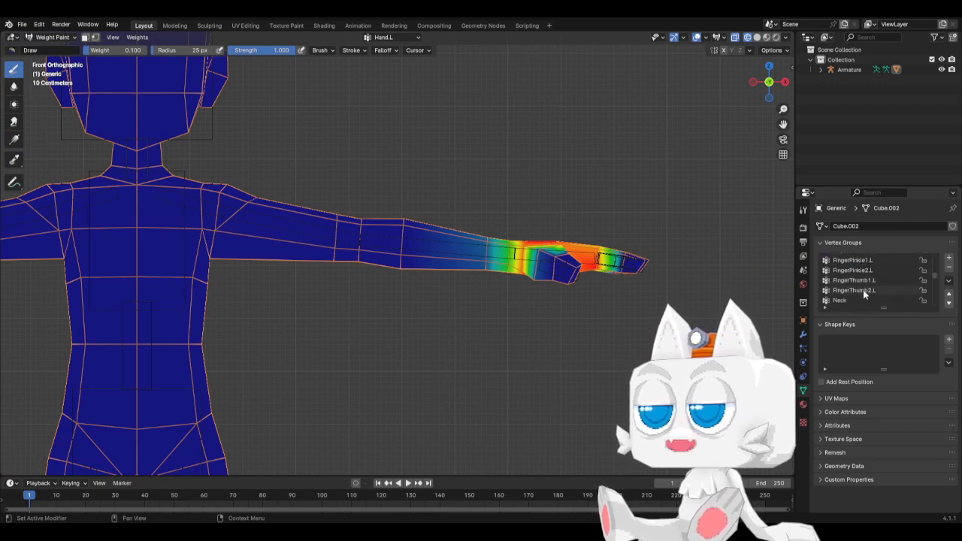
{"action": "left_click", "coordinate": [843, 300]}
{"action": "middle_click_drag", "start_coordinate": [344, 265], "coordinate": [488, 396], "text": "shift"}
{"action": "scroll", "coordinate": [339, 318], "scroll_direction": "up", "scroll_amount": 5}
{"action": "middle_click_drag", "start_coordinate": [232, 332], "coordinate": [399, 308], "text": "shift"}
{"action": "left_click", "coordinate": [266, 342]}
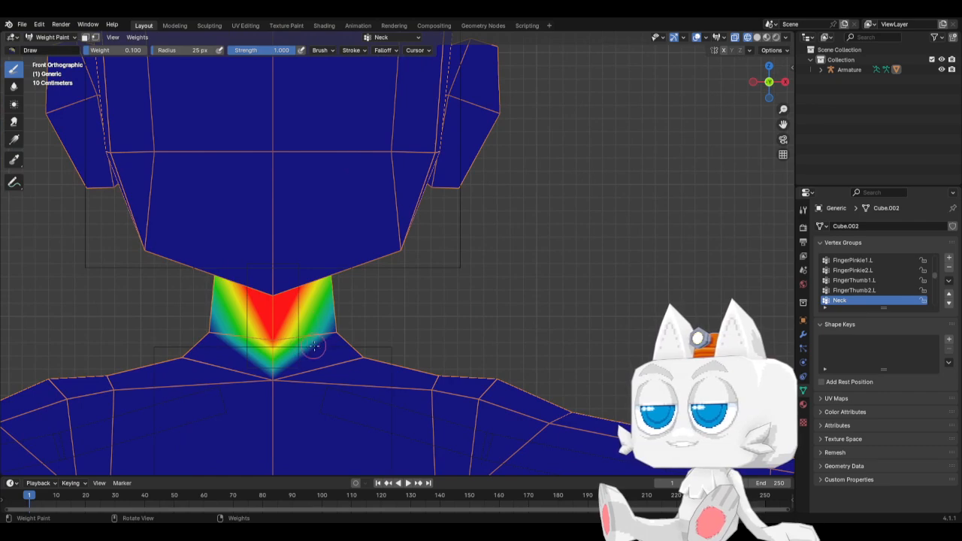
{"action": "left_click", "coordinate": [333, 328]}
{"action": "left_click", "coordinate": [333, 327]}
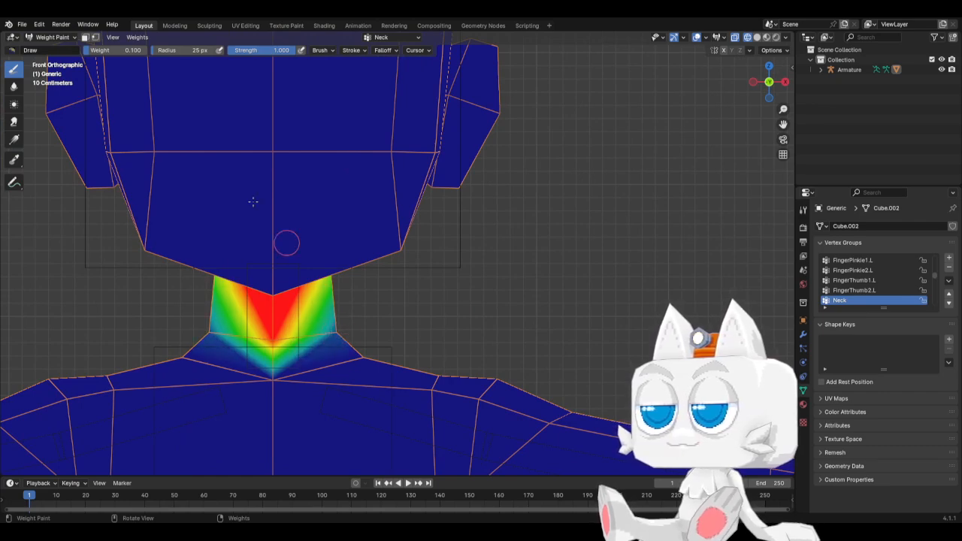
Step: Set the brush weight to 0.25 and paint Neck weights on the side and back vertices at the neck's base
{"action": "left_click", "coordinate": [119, 50]}
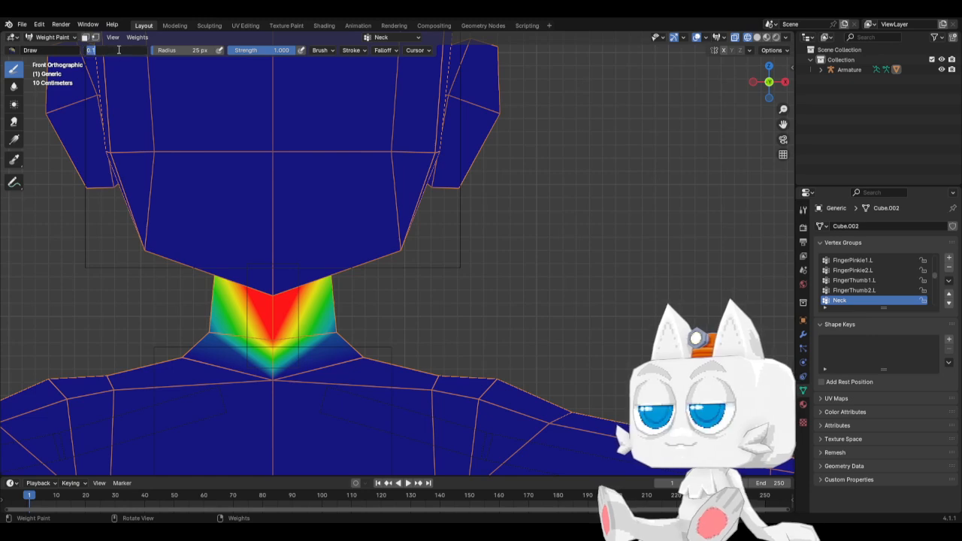
{"action": "type", "text": "0.25"}
{"action": "key", "text": "Return"}
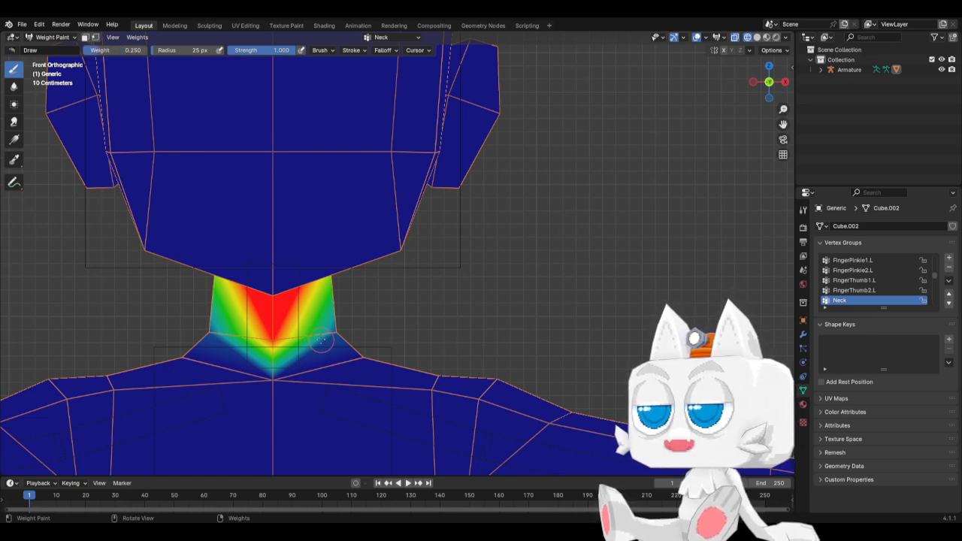
{"action": "left_click", "coordinate": [336, 331]}
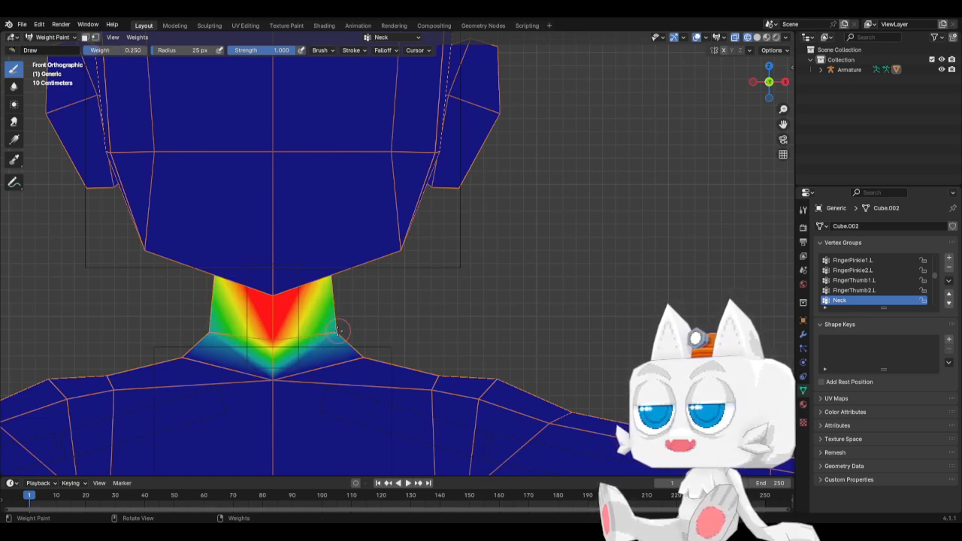
{"action": "key", "text": "KP_3"}
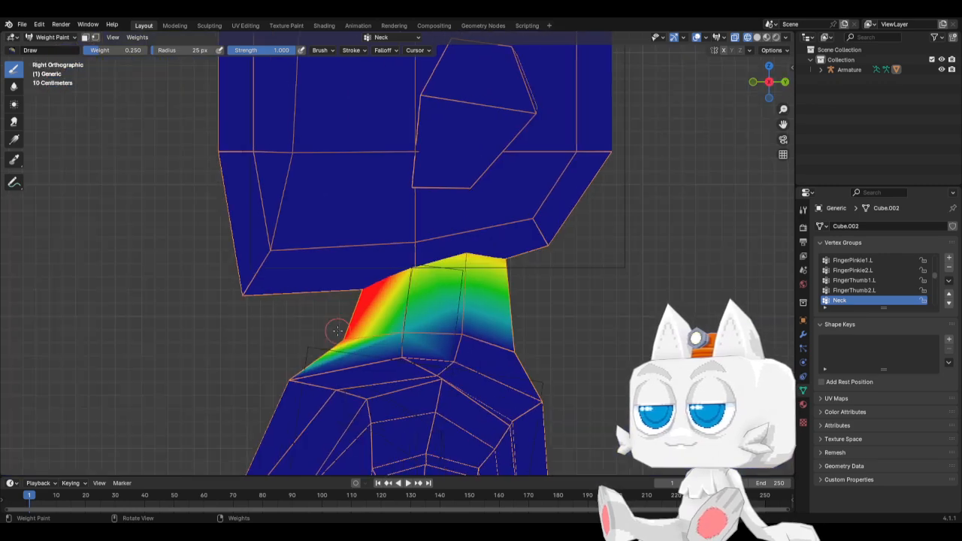
{"action": "left_click", "coordinate": [463, 336]}
{"action": "left_click", "coordinate": [522, 351]}
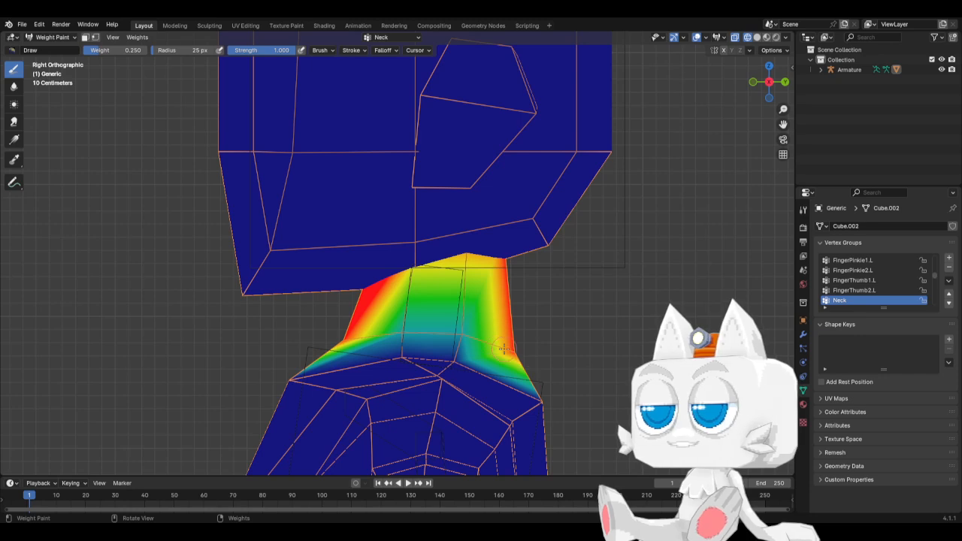
Step: Make Chest active and paint the vertices around the neck's base from back to front at brush weight 0.25
{"action": "scroll", "coordinate": [891, 294], "scroll_direction": "down", "scroll_amount": 1}
{"action": "scroll", "coordinate": [854, 293], "scroll_direction": "up", "scroll_amount": 10}
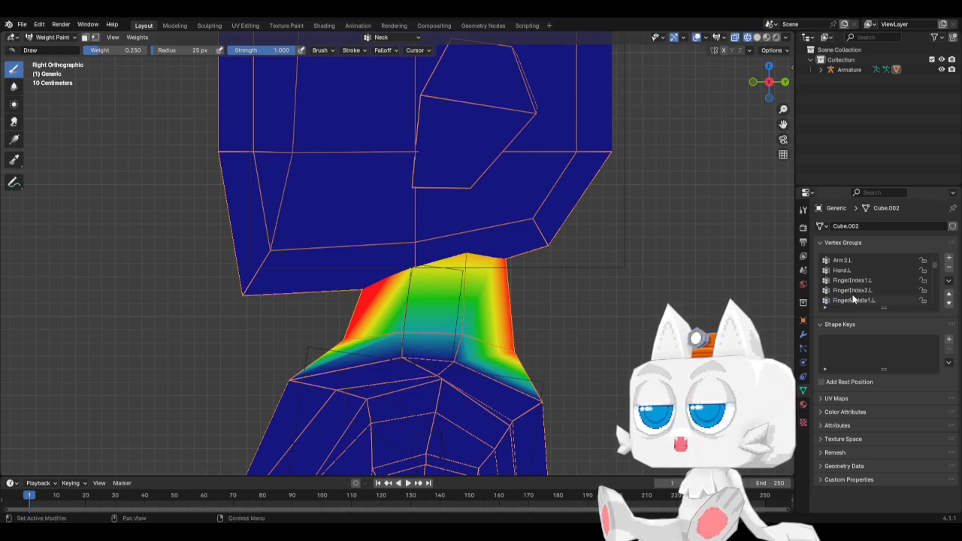
{"action": "left_click", "coordinate": [852, 261]}
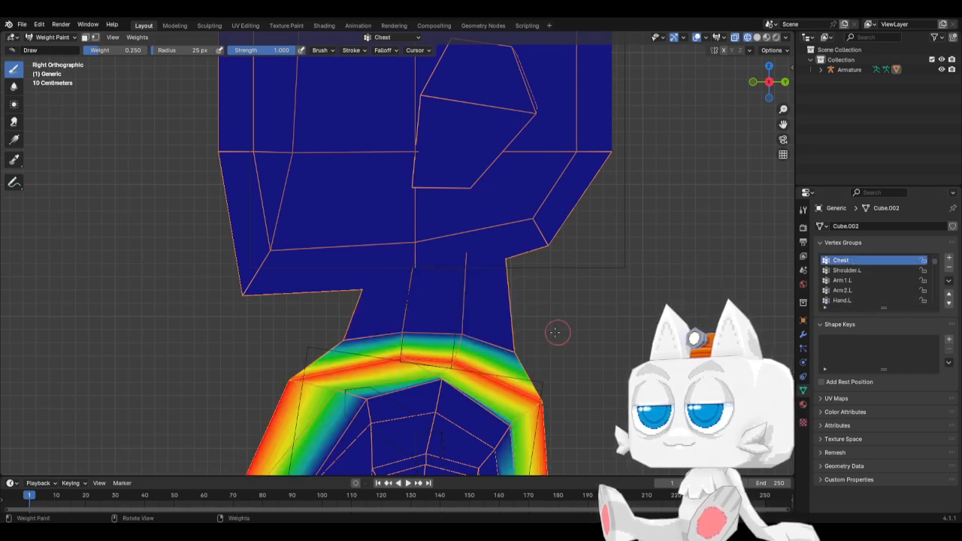
{"action": "left_click", "coordinate": [524, 347]}
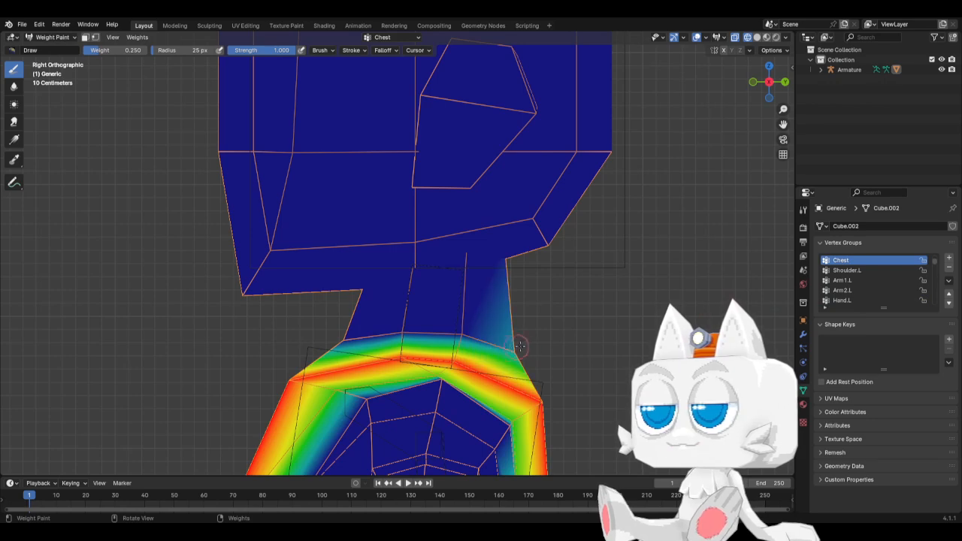
{"action": "left_click", "coordinate": [463, 333]}
{"action": "left_click", "coordinate": [403, 331]}
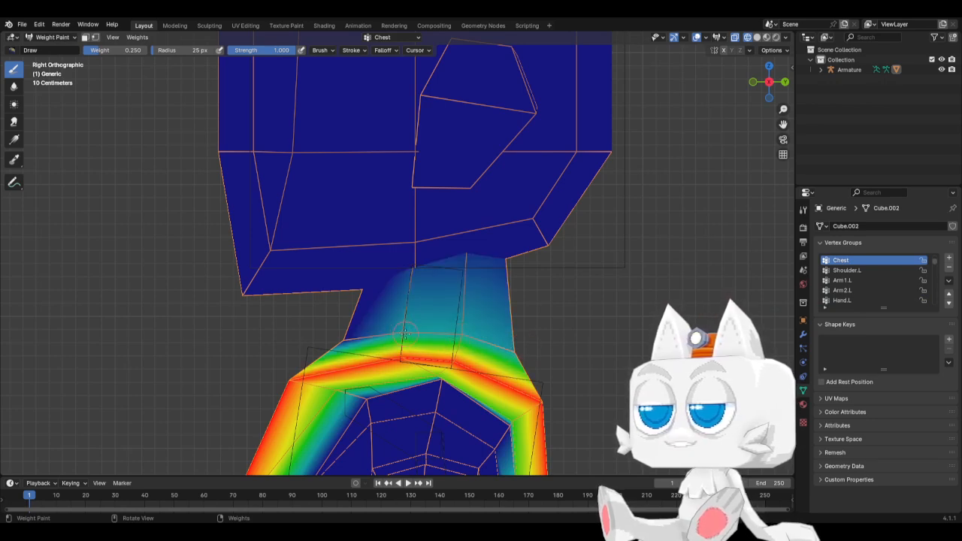
{"action": "left_click", "coordinate": [344, 335]}
{"action": "key", "text": "KP_1"}
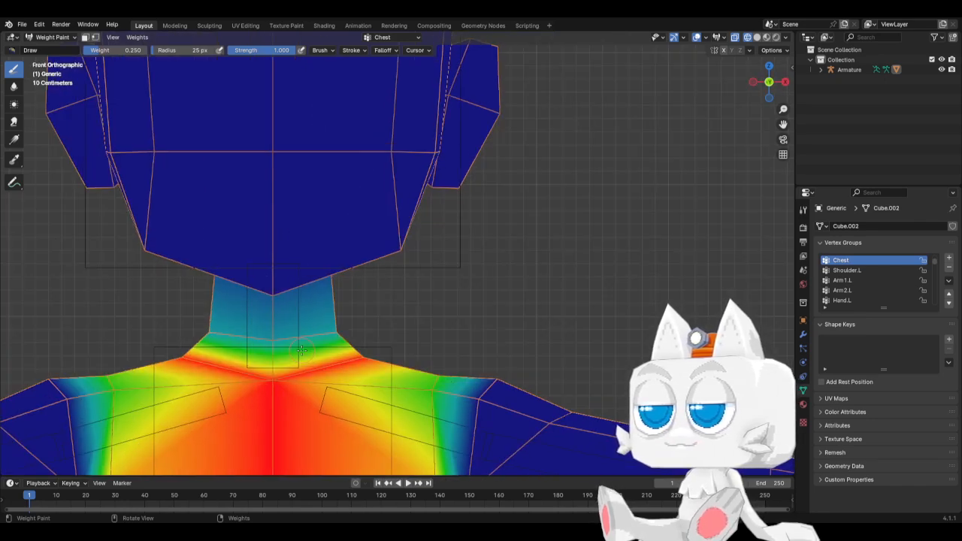
Step: Set the brush weight to 0.1 and paint Chest weights along the waist edge loop on the front and back of the torso
{"action": "scroll", "coordinate": [301, 350], "scroll_direction": "down", "scroll_amount": 7}
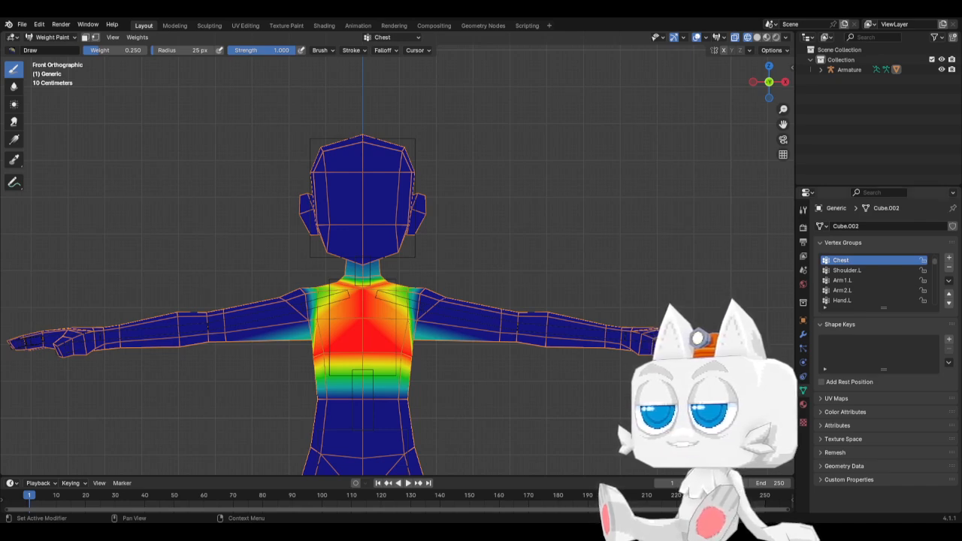
{"action": "middle_click_drag", "start_coordinate": [485, 392], "coordinate": [596, 277], "text": "shift"}
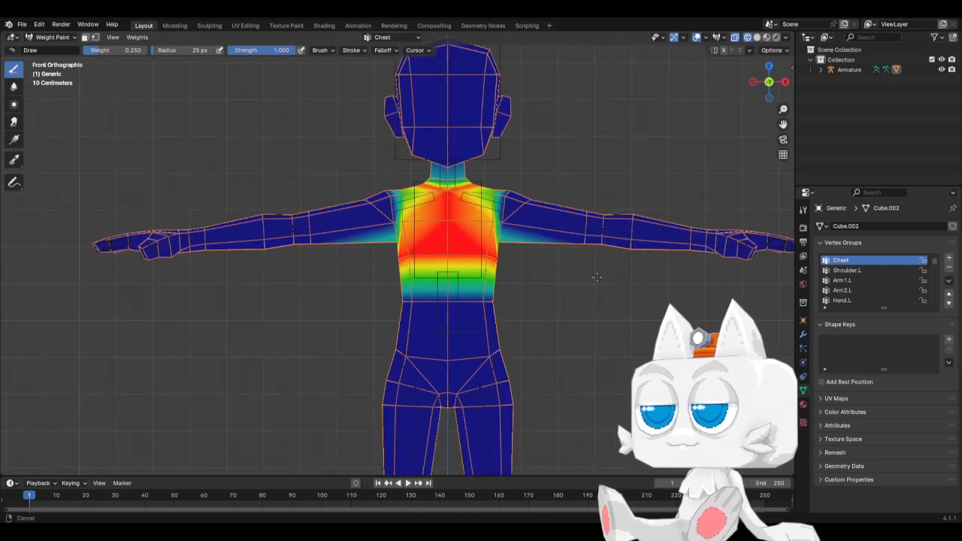
{"action": "left_click", "coordinate": [118, 50]}
{"action": "type", "text": "0.1"}
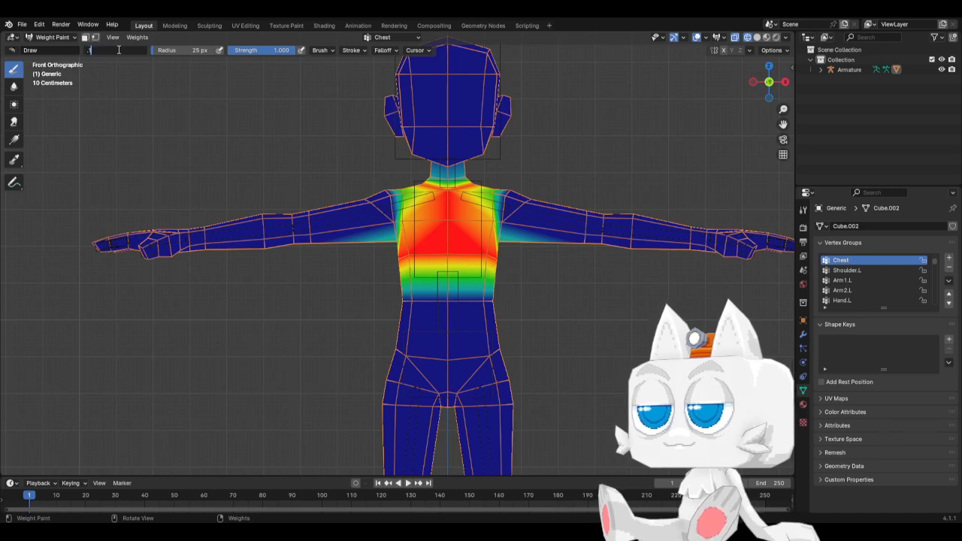
{"action": "key", "text": "Return"}
{"action": "scroll", "coordinate": [431, 269], "scroll_direction": "up", "scroll_amount": 4}
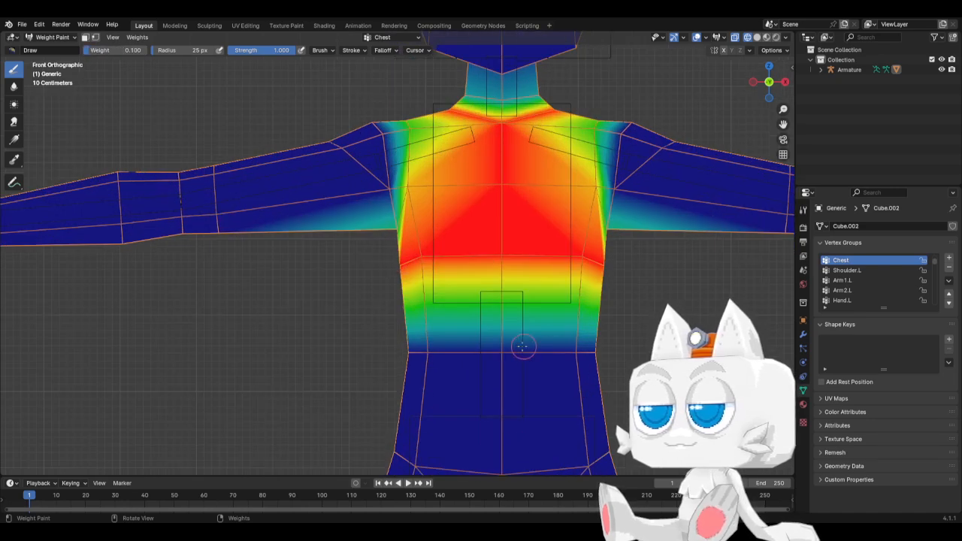
{"action": "mouse_move", "coordinate": [522, 344]}
{"action": "left_mouse_down"}
{"action": "mouse_move", "coordinate": [587, 354]}
{"action": "mouse_move", "coordinate": [608, 346]}
{"action": "mouse_move", "coordinate": [594, 353]}
{"action": "left_mouse_up"}
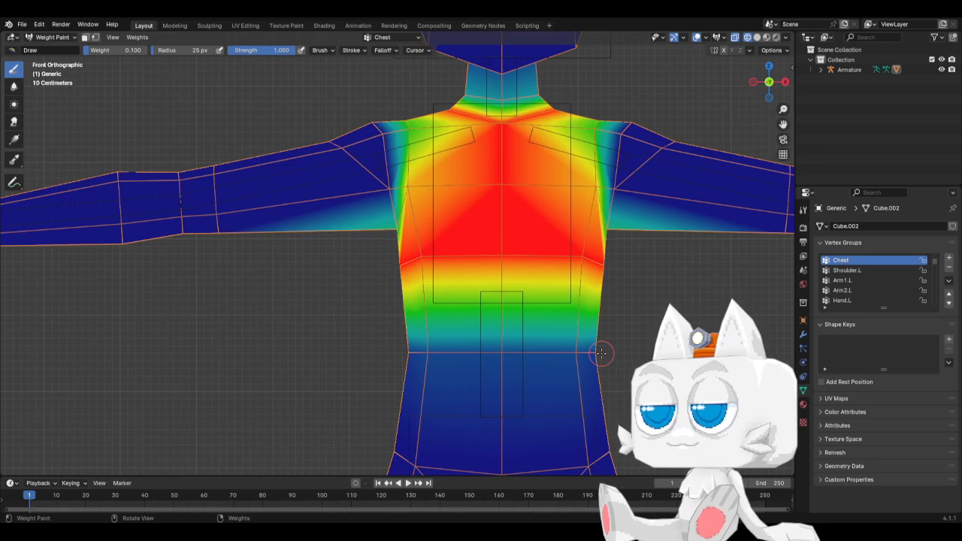
{"action": "key", "text": "ctrl+KP_1"}
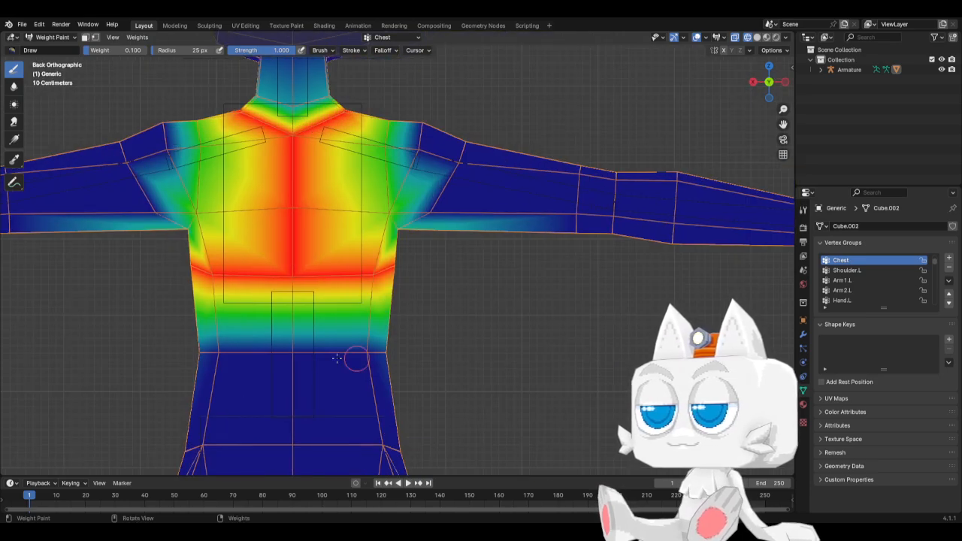
{"action": "left_click_drag", "start_coordinate": [219, 353], "coordinate": [295, 352]}
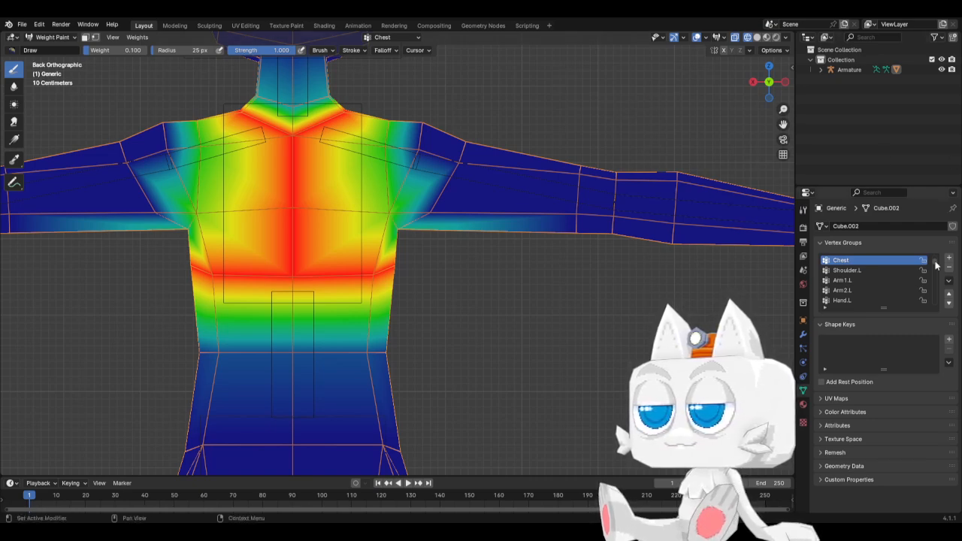
Step: Examine the Shoulder.L, Neck and Head weights from the front by making each vertex group active in turn
{"action": "left_click", "coordinate": [852, 271]}
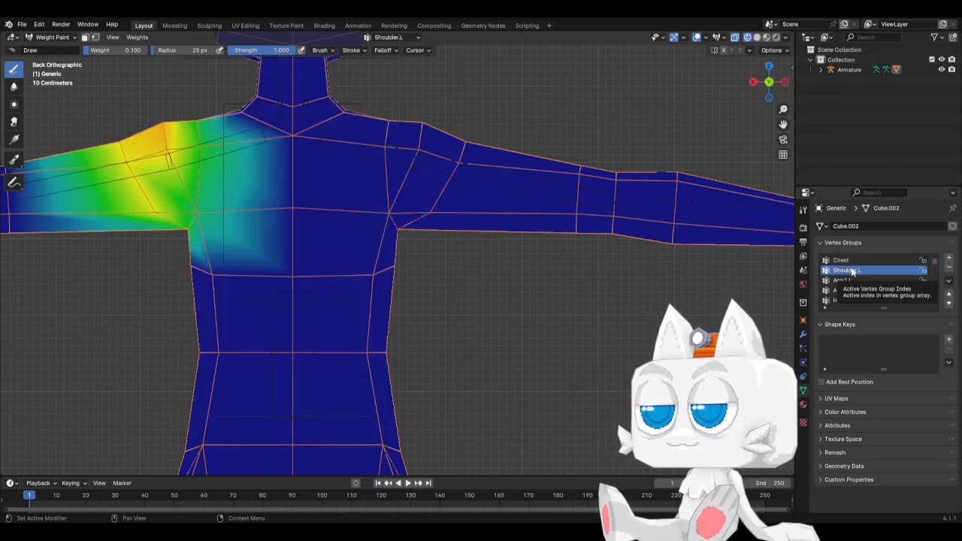
{"action": "key", "text": "KP_1"}
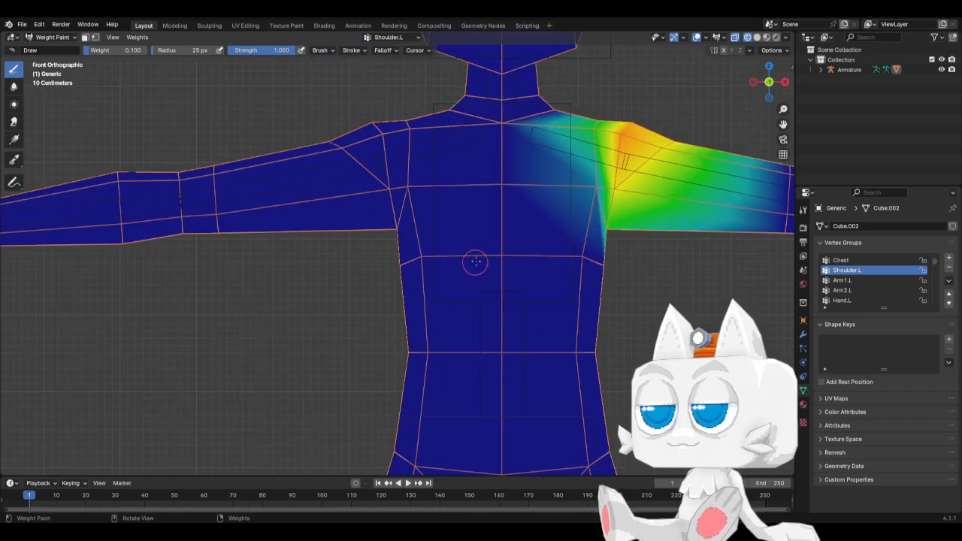
{"action": "middle_click_drag", "start_coordinate": [475, 261], "coordinate": [349, 323], "text": "shift"}
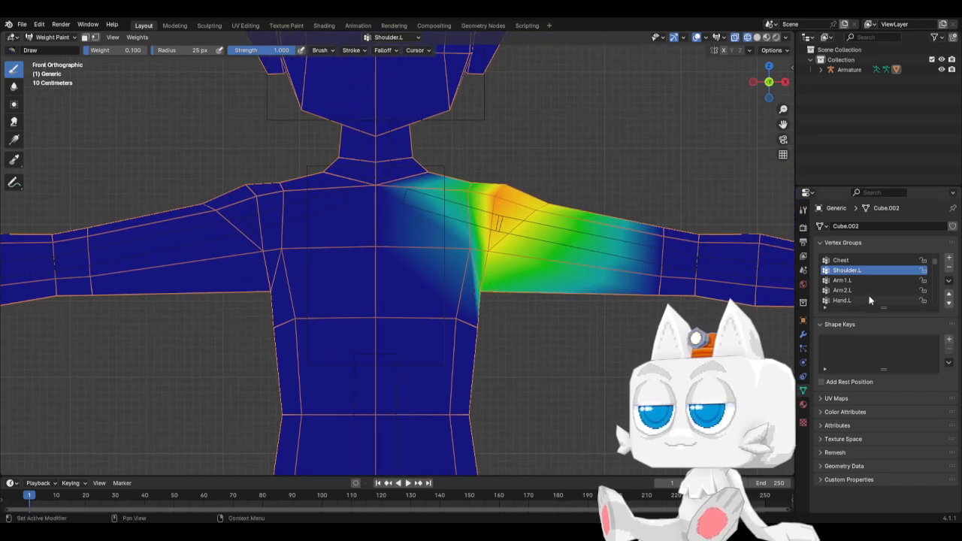
{"action": "scroll", "coordinate": [870, 299], "scroll_direction": "down", "scroll_amount": 3}
{"action": "scroll", "coordinate": [865, 299], "scroll_direction": "down", "scroll_amount": 4}
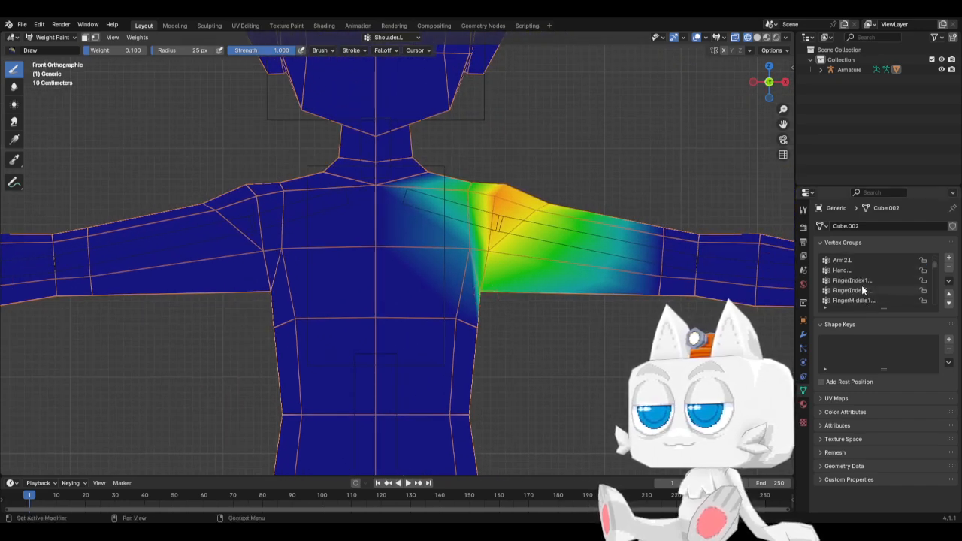
{"action": "scroll", "coordinate": [882, 297], "scroll_direction": "down", "scroll_amount": 4}
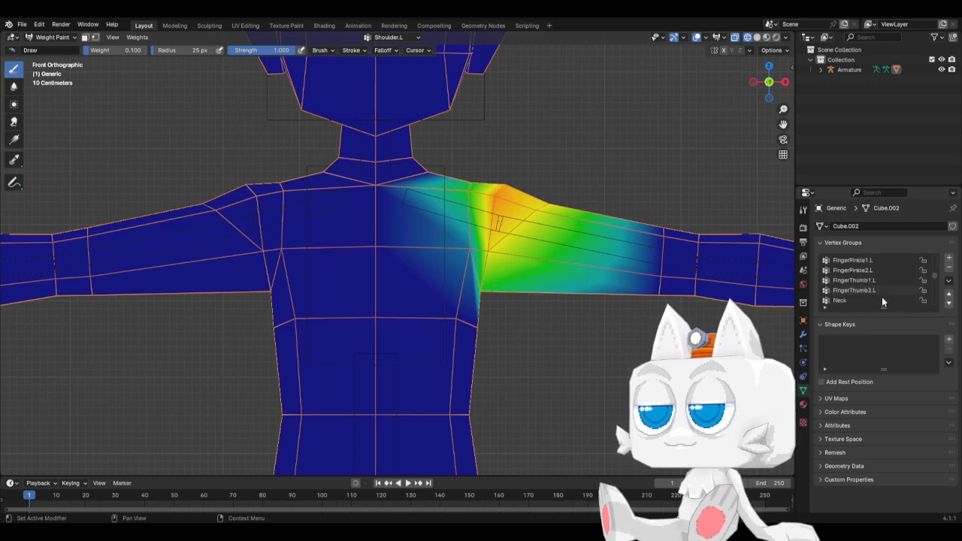
{"action": "left_click", "coordinate": [868, 300]}
{"action": "scroll", "coordinate": [868, 299], "scroll_direction": "down", "scroll_amount": 2}
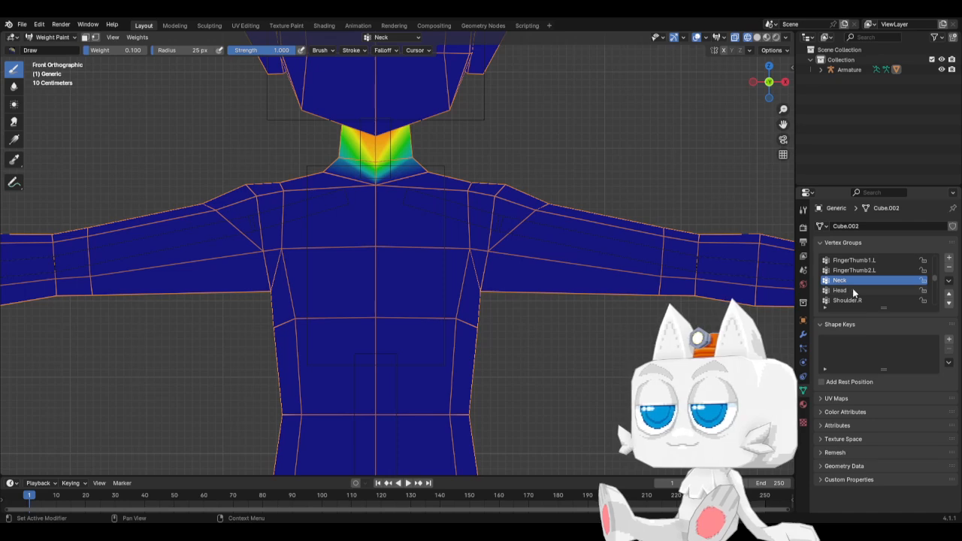
{"action": "left_click", "coordinate": [854, 290]}
Step: Make Leg1.L active, set the brush weight to 1.0 and paint the vertices at the top of the left thigh
{"action": "scroll", "coordinate": [861, 300], "scroll_direction": "down", "scroll_amount": 6}
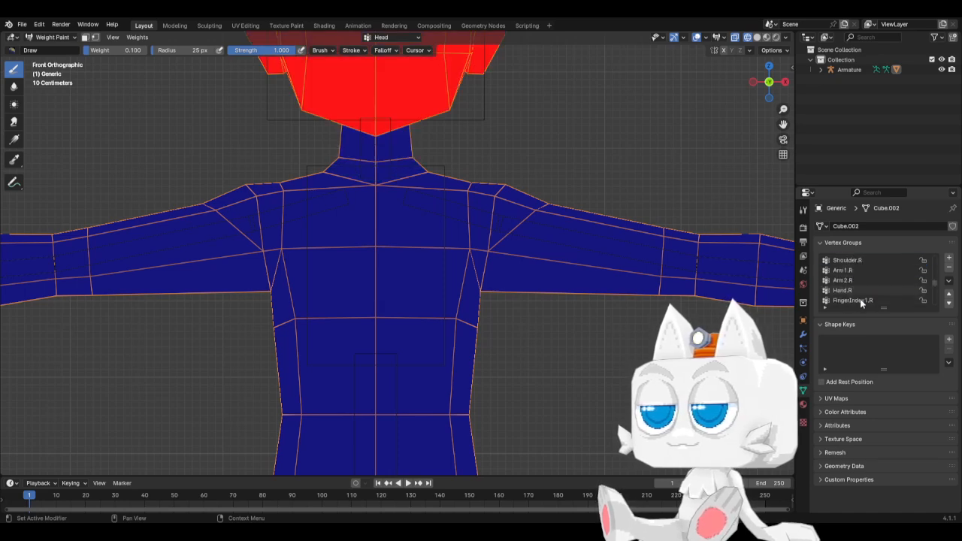
{"action": "scroll", "coordinate": [861, 302], "scroll_direction": "down", "scroll_amount": 6}
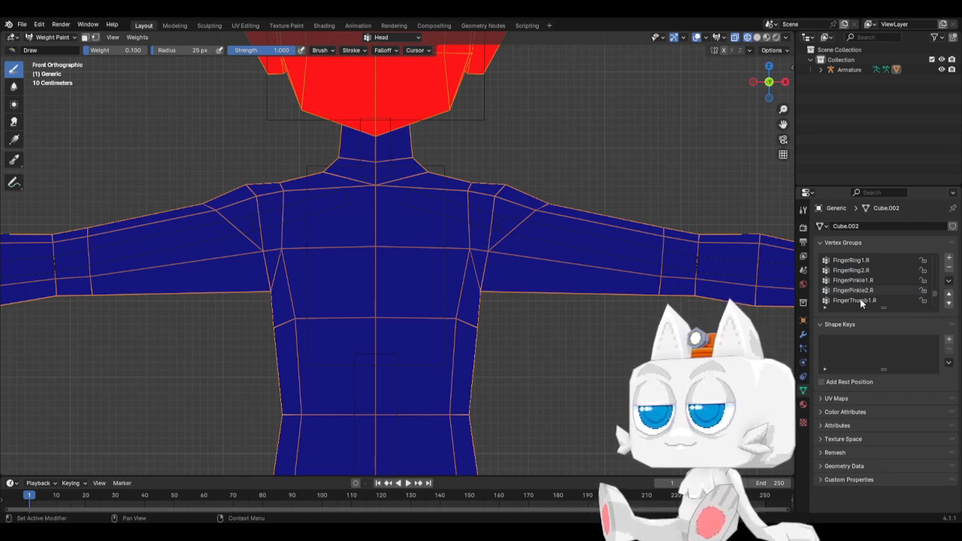
{"action": "scroll", "coordinate": [861, 301], "scroll_direction": "down", "scroll_amount": 4}
{"action": "left_click", "coordinate": [863, 280]}
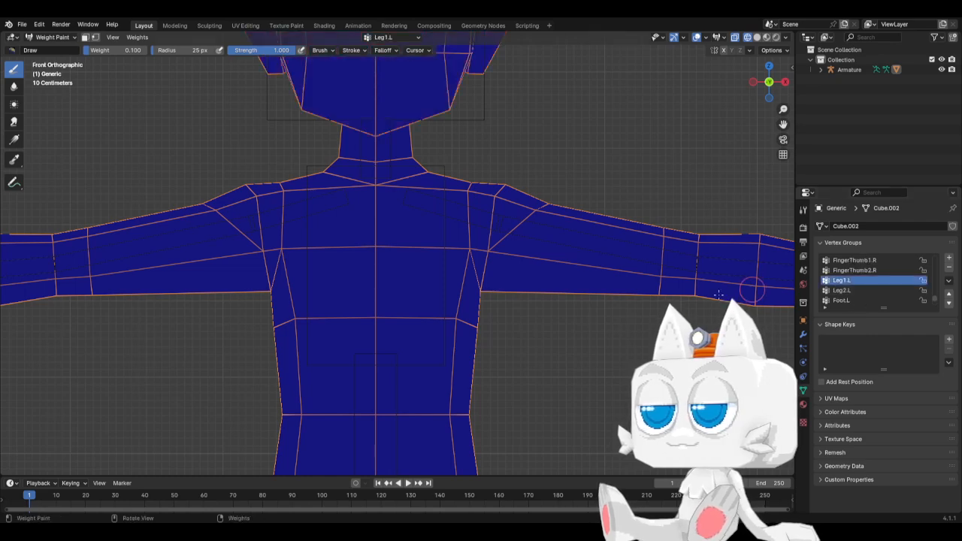
{"action": "scroll", "coordinate": [519, 350], "scroll_direction": "down", "scroll_amount": 5}
{"action": "middle_click_drag", "start_coordinate": [522, 369], "coordinate": [494, 282], "text": "shift"}
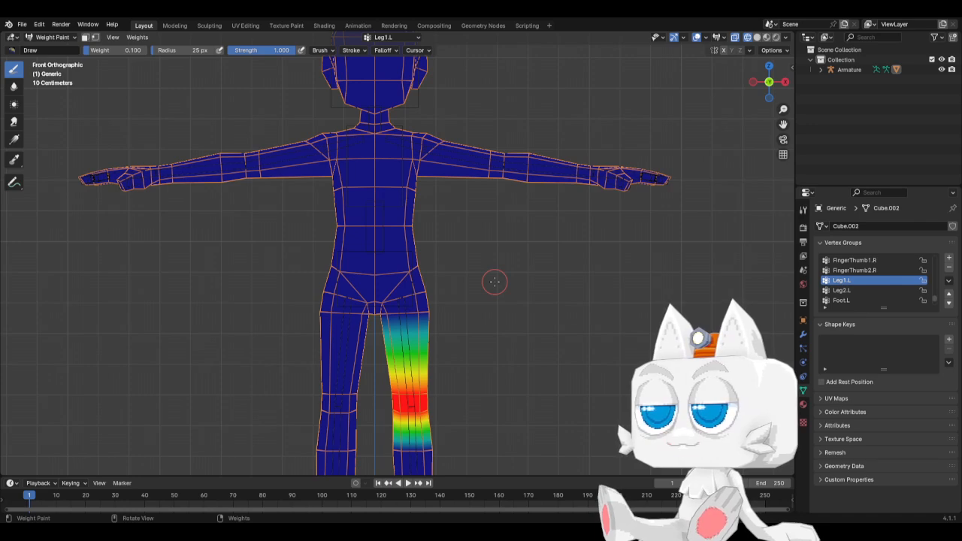
{"action": "key", "text": "KP_3"}
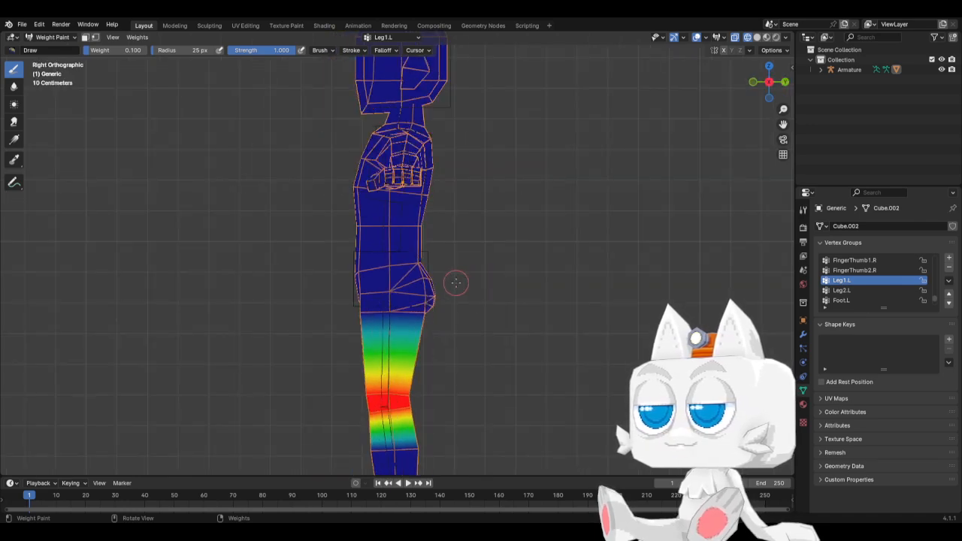
{"action": "scroll", "coordinate": [451, 290], "scroll_direction": "up", "scroll_amount": 4}
{"action": "left_click_drag", "start_coordinate": [141, 48], "coordinate": [149, 50]}
{"action": "mouse_move", "coordinate": [457, 343]}
{"action": "left_mouse_down"}
{"action": "mouse_move", "coordinate": [475, 339]}
{"action": "mouse_move", "coordinate": [475, 351]}
{"action": "mouse_move", "coordinate": [458, 344]}
{"action": "mouse_move", "coordinate": [460, 378]}
{"action": "left_mouse_up"}
{"action": "middle_click_drag", "start_coordinate": [460, 378], "coordinate": [400, 355]}
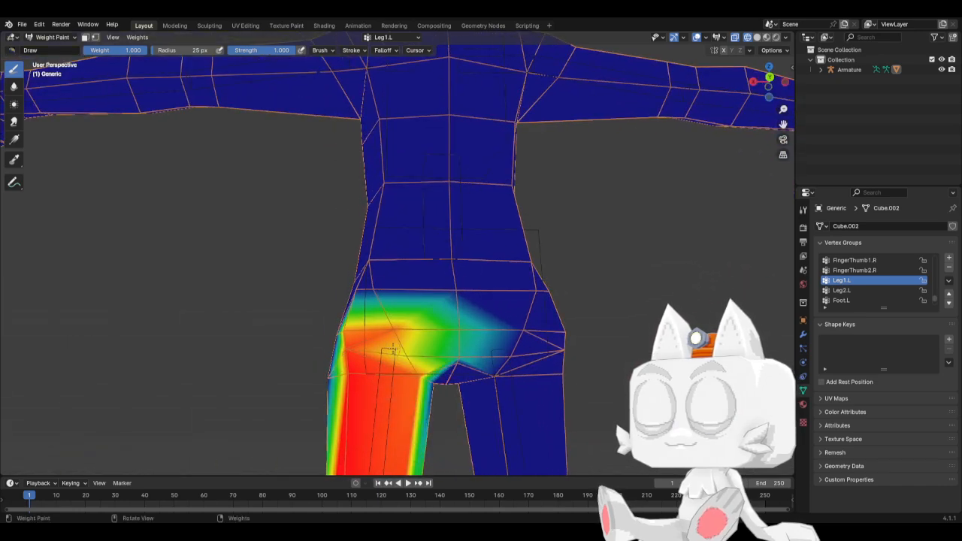
Step: Try painting Leg1.L on the left buttock vertex at brush weight 1.0, check the hip from the front and undo the stroke
{"action": "left_click", "coordinate": [394, 331]}
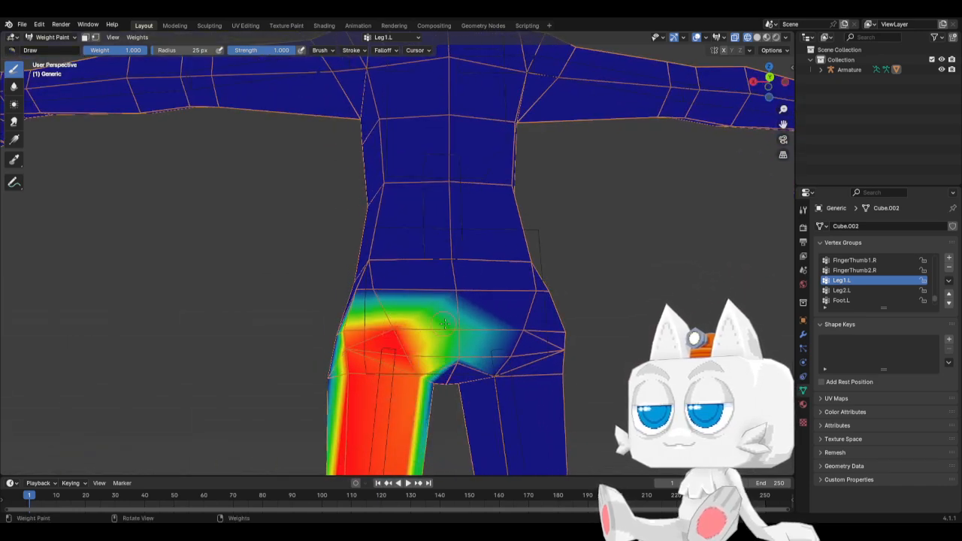
{"action": "mouse_move", "coordinate": [457, 367]}
{"action": "middle_mouse_down"}
{"action": "mouse_move", "coordinate": [419, 321]}
{"action": "mouse_move", "coordinate": [440, 376]}
{"action": "mouse_move", "coordinate": [428, 385]}
{"action": "mouse_move", "coordinate": [421, 315]}
{"action": "middle_mouse_up"}
{"action": "key", "text": "ctrl+z"}
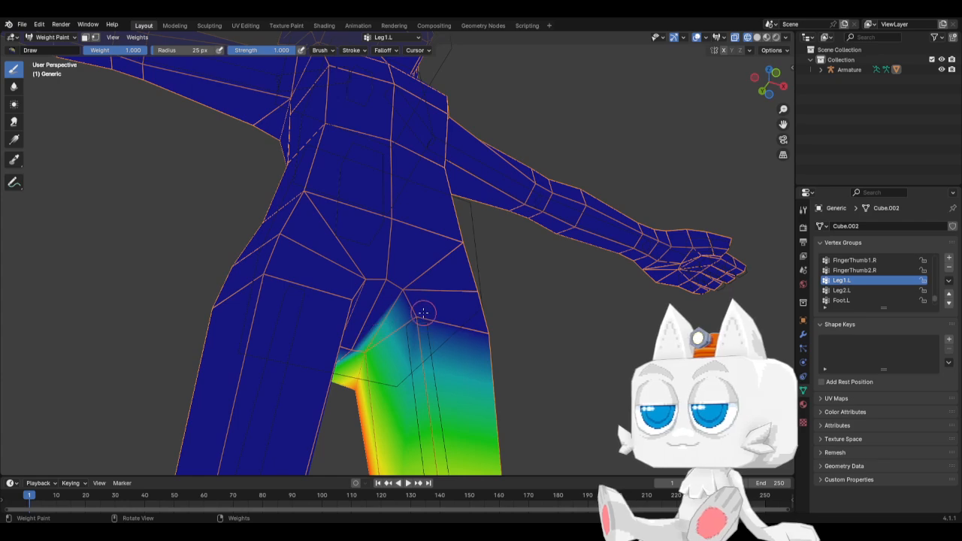
Step: Restore the undone buttock stroke and paint Leg1.L at brush weight 1.0 around the back, front and outer side of the left hip
{"action": "key", "text": "ctrl+shift+z"}
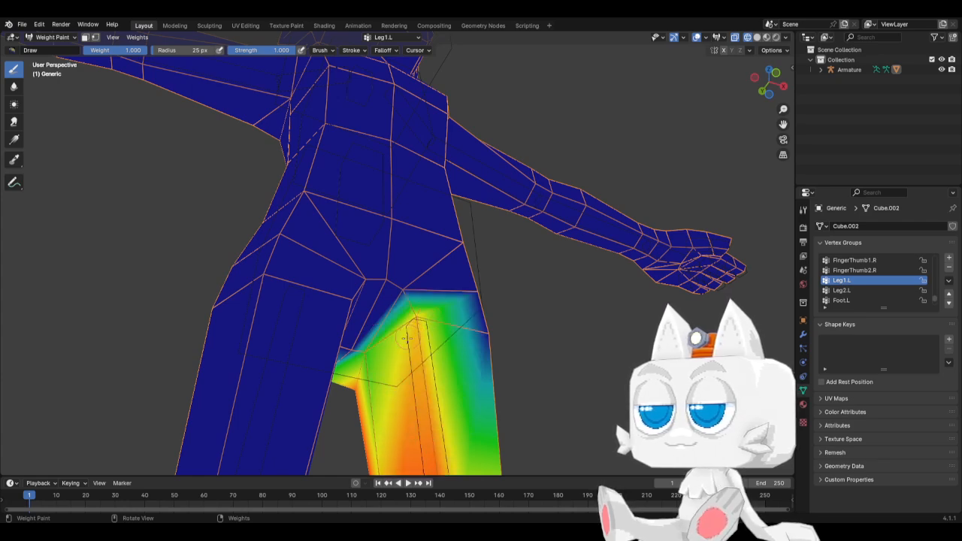
{"action": "left_click", "coordinate": [493, 335]}
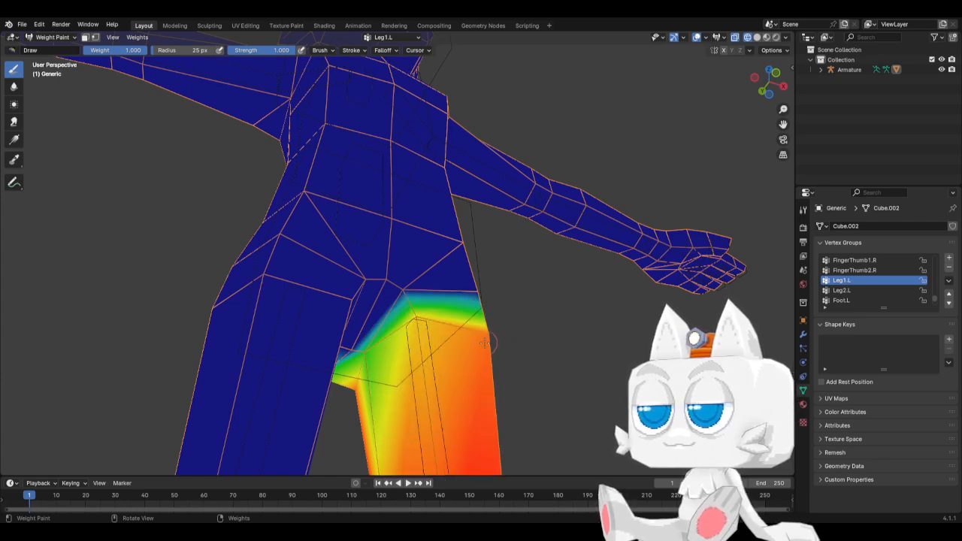
{"action": "key", "text": "KP_1"}
{"action": "left_click", "coordinate": [370, 359]}
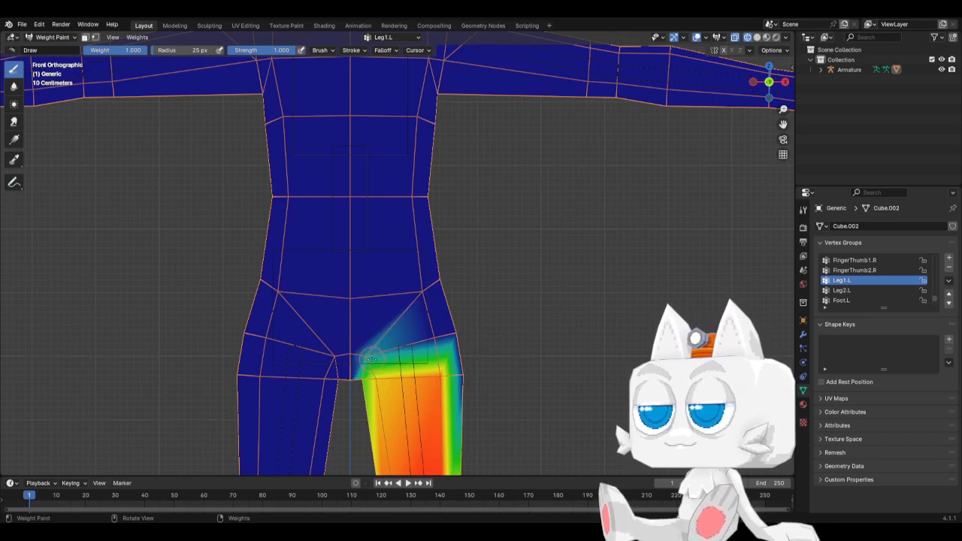
{"action": "left_click", "coordinate": [448, 334]}
{"action": "left_click", "coordinate": [460, 369]}
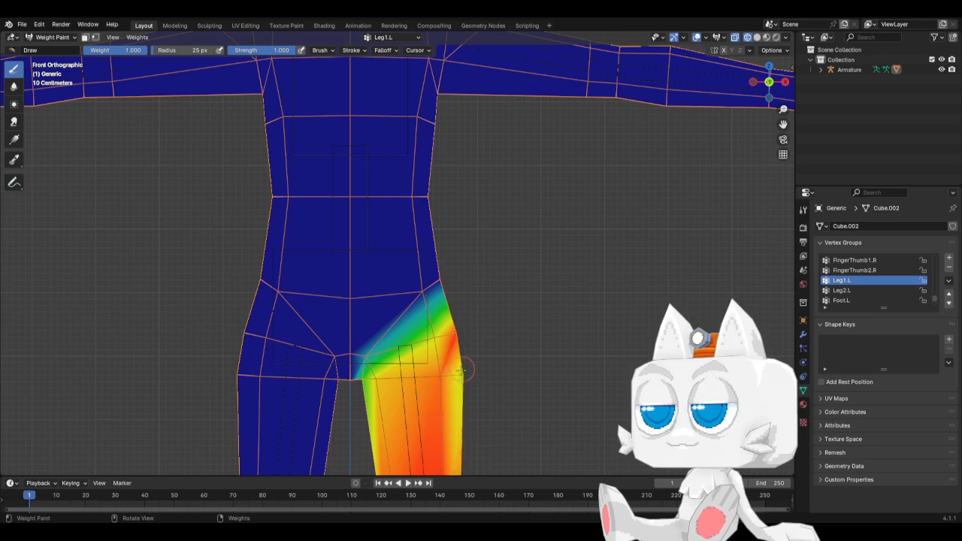
{"action": "left_click", "coordinate": [466, 370]}
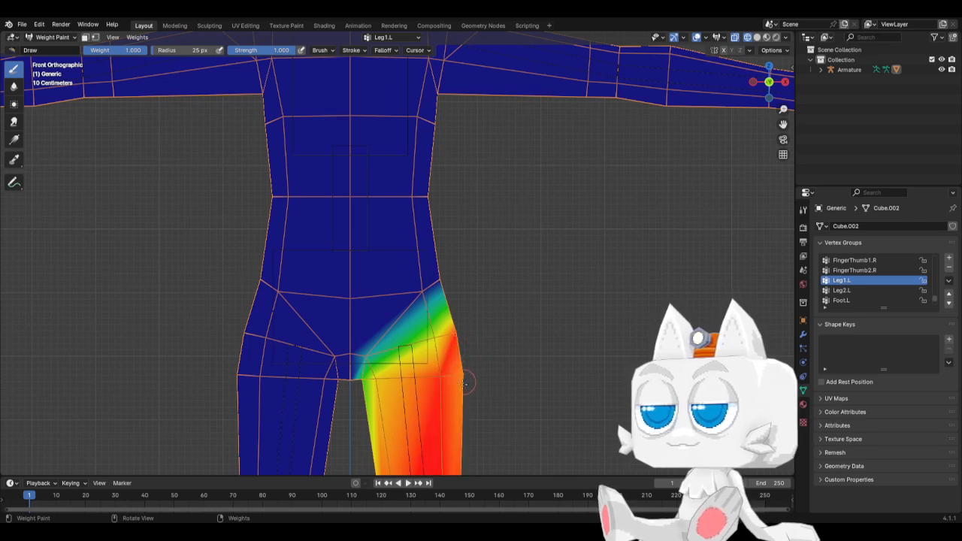
{"action": "scroll", "coordinate": [466, 384], "scroll_direction": "up", "scroll_amount": 2}
{"action": "middle_click_drag", "start_coordinate": [466, 384], "coordinate": [365, 295]}
{"action": "left_click", "coordinate": [364, 294]}
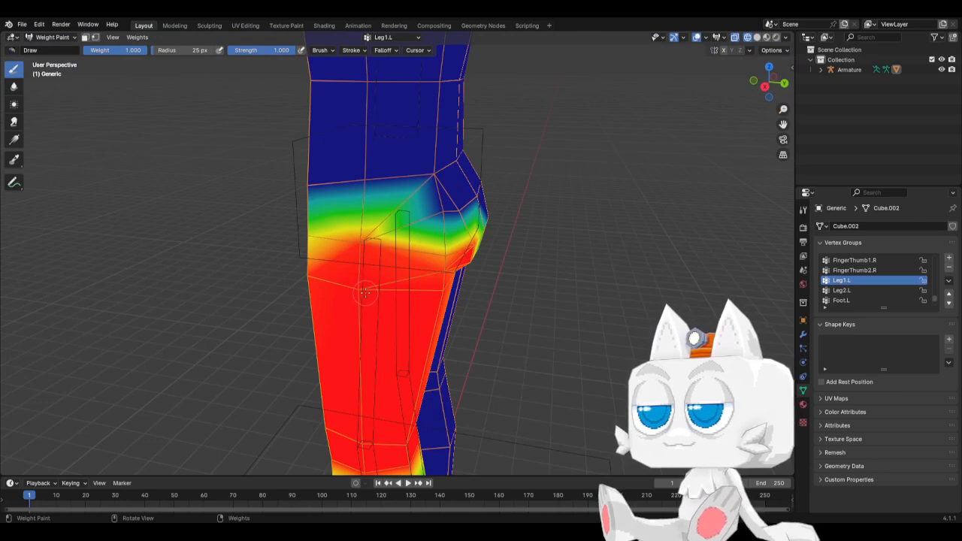
Step: Set the brush weight to about 0.254 and paint Leg1.L on the upper left buttock and lower back vertices
{"action": "key", "text": "KP_1"}
{"action": "key", "text": "KP_3"}
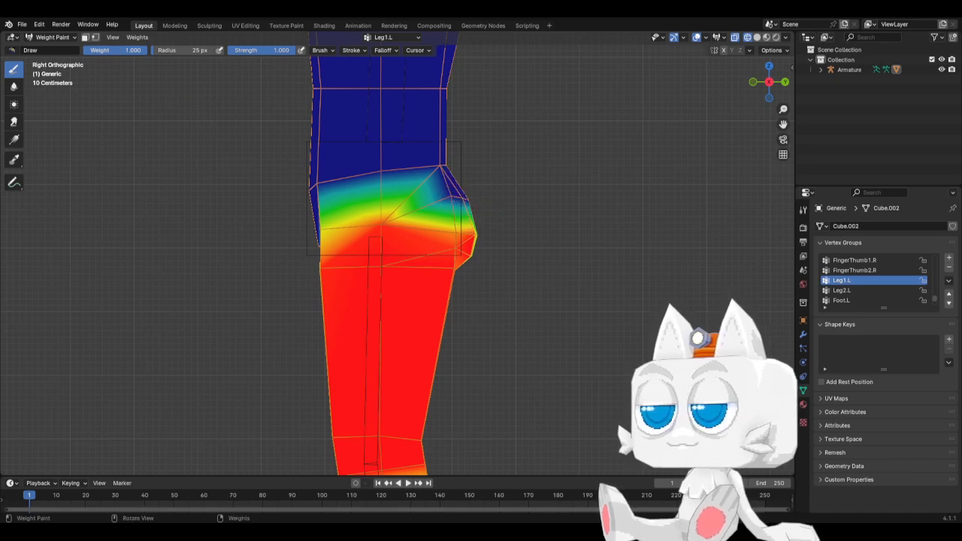
{"action": "left_click_drag", "start_coordinate": [141, 50], "coordinate": [100, 50]}
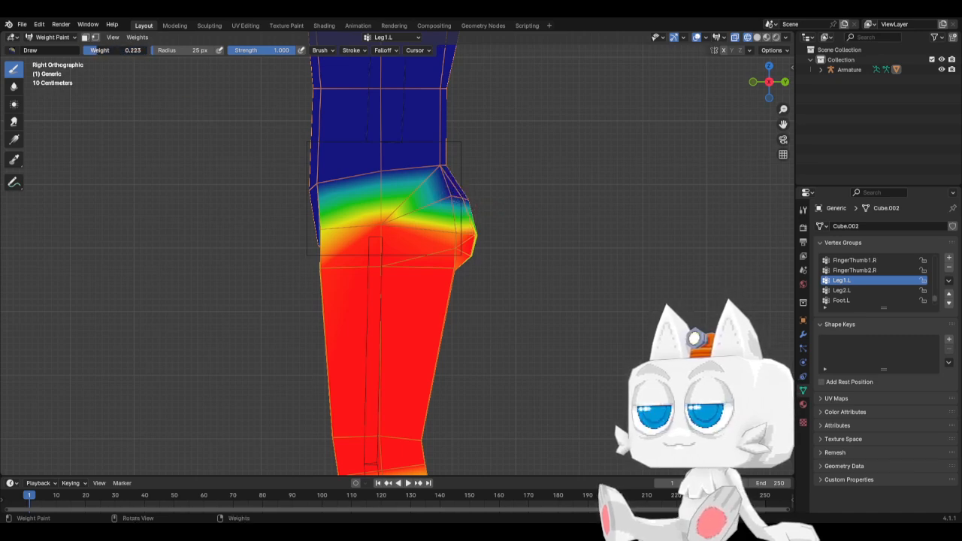
{"action": "left_click_drag", "start_coordinate": [446, 202], "coordinate": [478, 198]}
{"action": "left_click", "coordinate": [453, 199]}
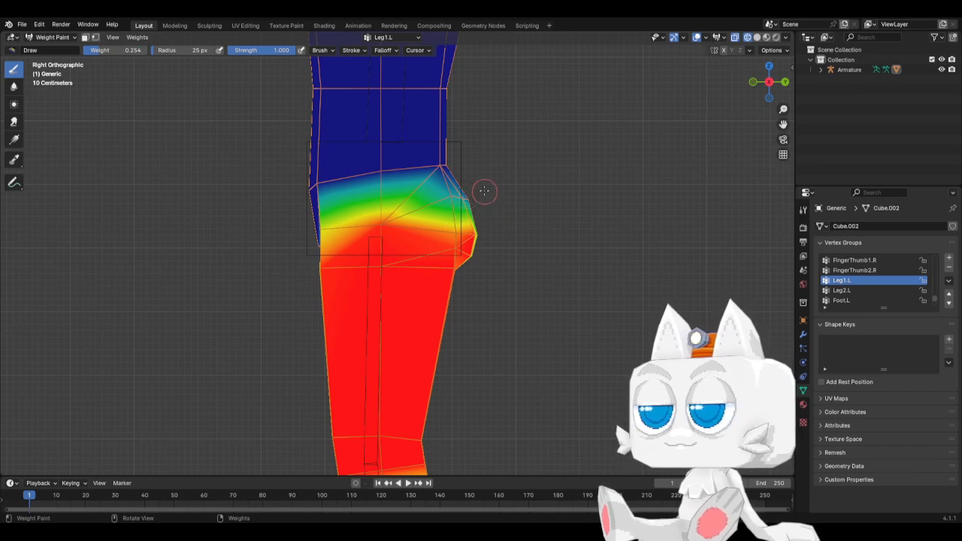
{"action": "left_click", "coordinate": [449, 166]}
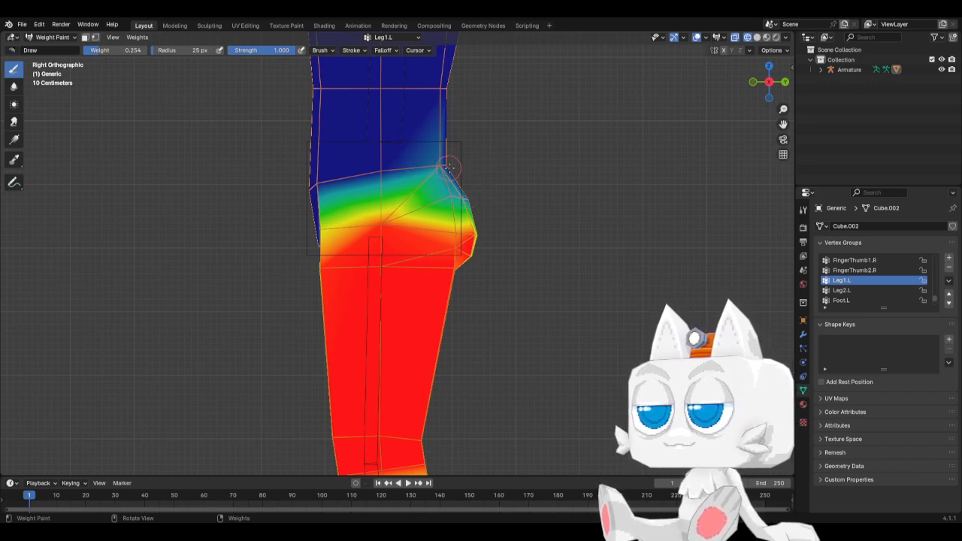
{"action": "middle_click_drag", "start_coordinate": [455, 157], "coordinate": [440, 162]}
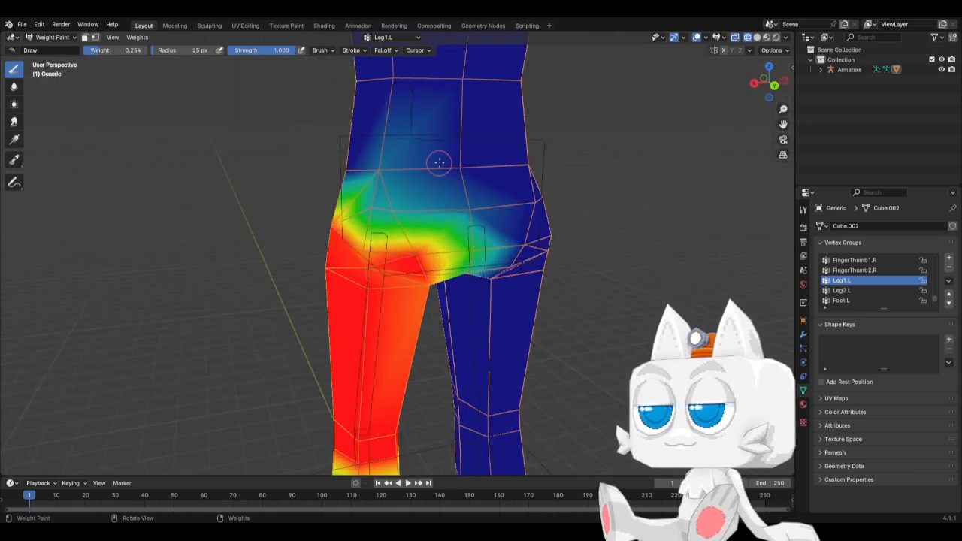
{"action": "left_click", "coordinate": [454, 169]}
{"action": "left_click", "coordinate": [456, 169]}
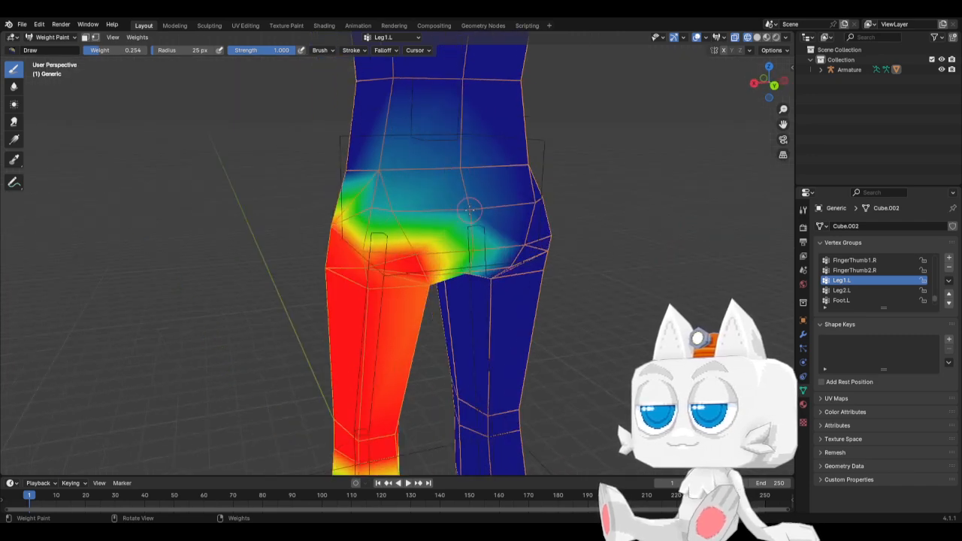
Step: Undo the 0.254 stroke between the buttocks and repaint Leg1.L there at brush weight 1.0
{"action": "key", "text": "KP_1"}
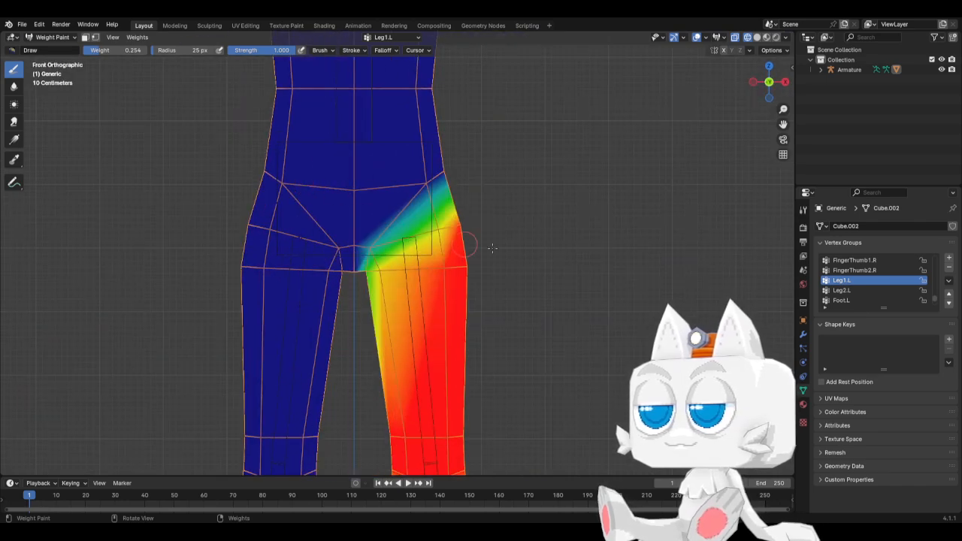
{"action": "middle_click_drag", "start_coordinate": [531, 261], "coordinate": [456, 231]}
{"action": "left_click_drag", "start_coordinate": [473, 243], "coordinate": [489, 248]}
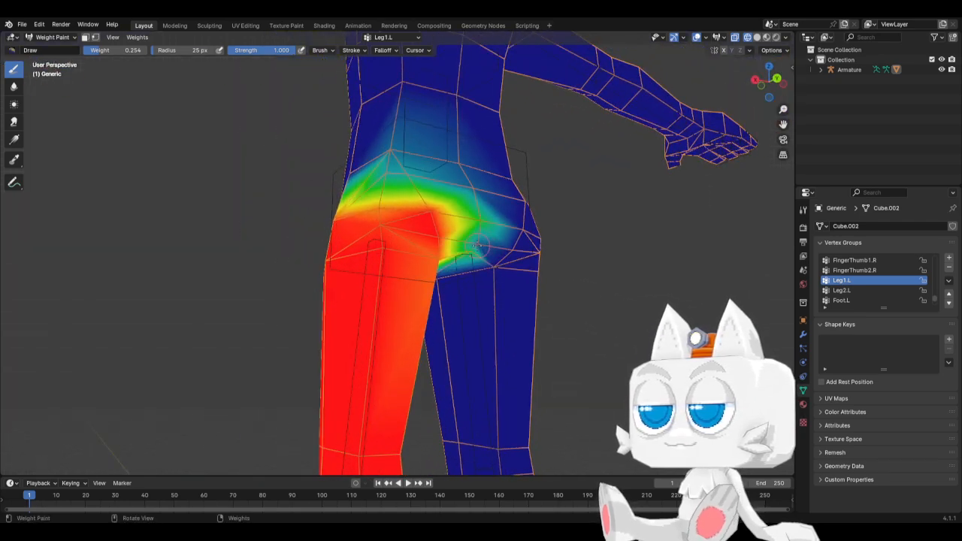
{"action": "key", "text": "ctrl+z"}
{"action": "left_click_drag", "start_coordinate": [108, 50], "coordinate": [158, 50]}
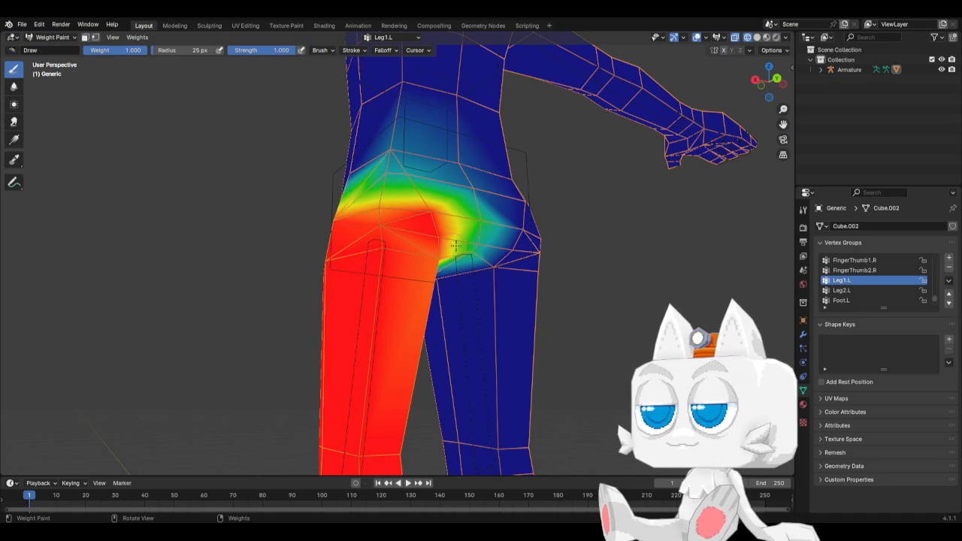
{"action": "left_click_drag", "start_coordinate": [478, 246], "coordinate": [470, 251]}
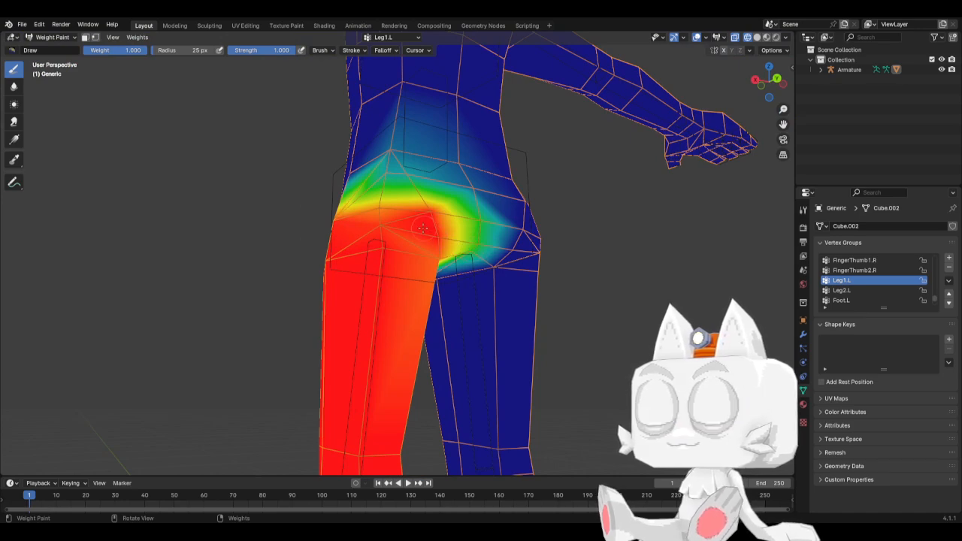
{"action": "middle_click_drag", "start_coordinate": [404, 245], "coordinate": [619, 268]}
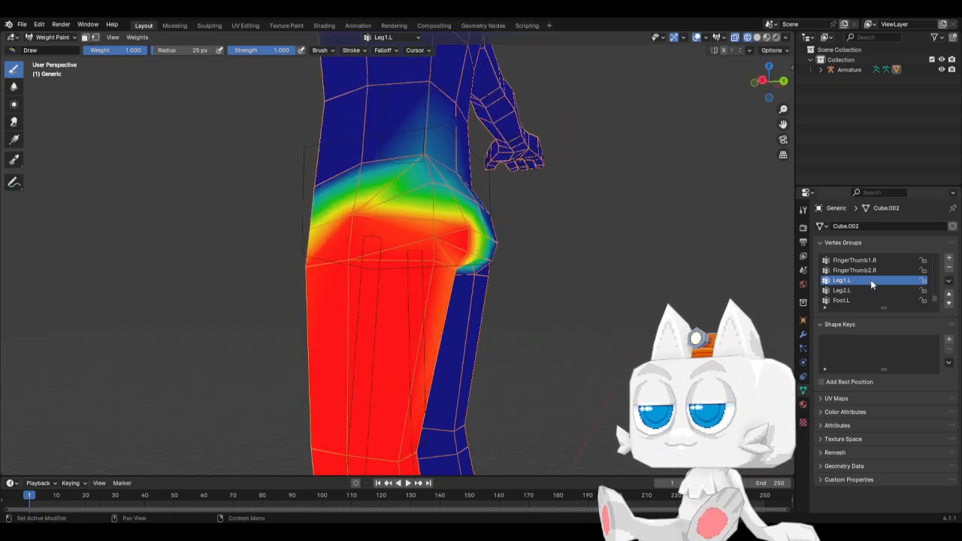
Step: Examine the Leg1.L weights around the left knee from the front
{"action": "scroll", "coordinate": [864, 290], "scroll_direction": "up", "scroll_amount": 2}
{"action": "scroll", "coordinate": [865, 292], "scroll_direction": "up", "scroll_amount": 5}
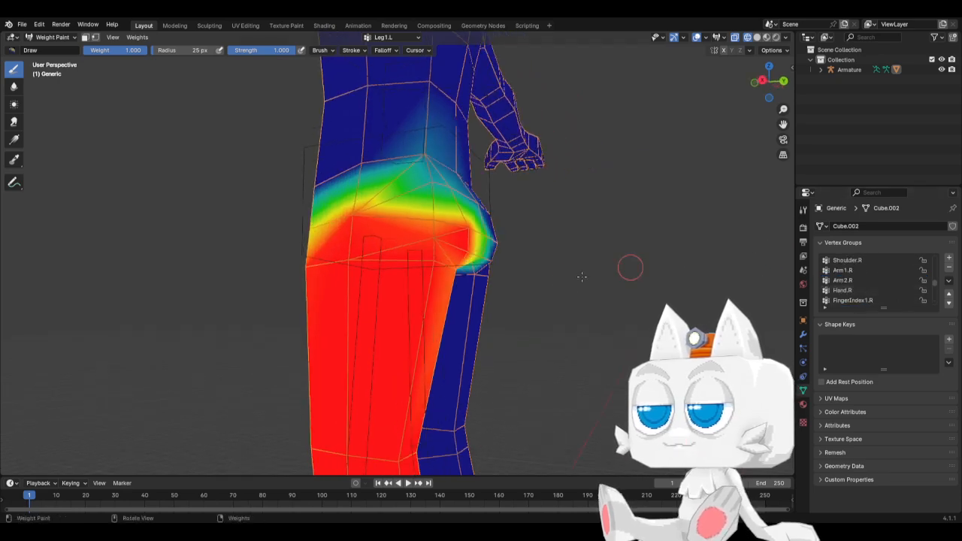
{"action": "scroll", "coordinate": [436, 331], "scroll_direction": "down", "scroll_amount": 5}
{"action": "key", "text": "KP_1"}
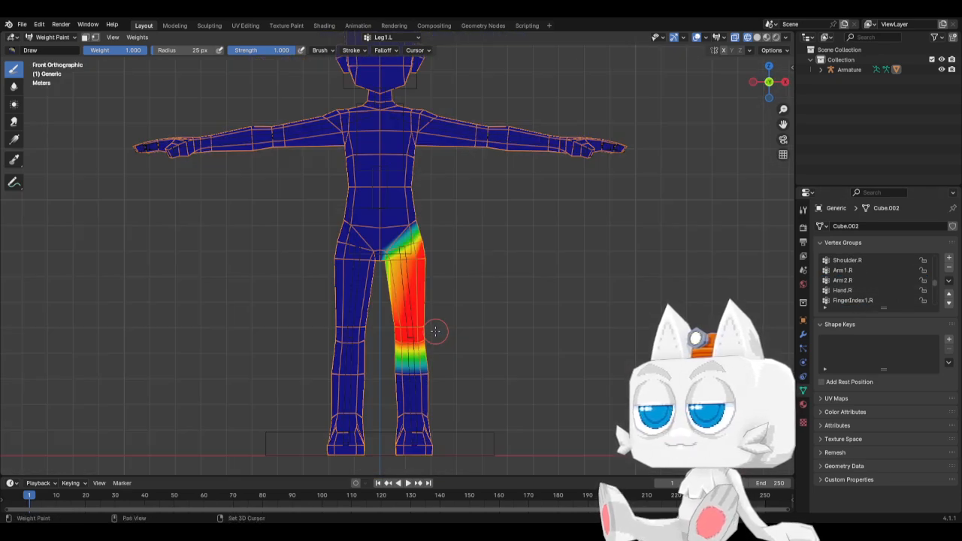
{"action": "scroll", "coordinate": [436, 332], "scroll_direction": "up", "scroll_amount": 7}
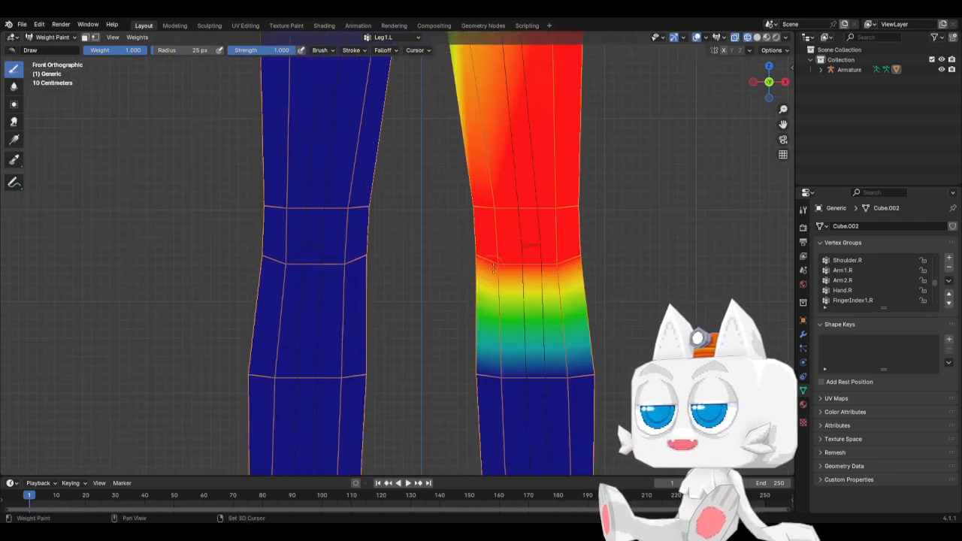
{"action": "middle_click_drag", "start_coordinate": [494, 267], "coordinate": [391, 267], "text": "shift"}
Step: Try painting Leg2.L at brush weight 0.25 across the edge loop above the left knee and undo the stroke
{"action": "left_click", "coordinate": [110, 53]}
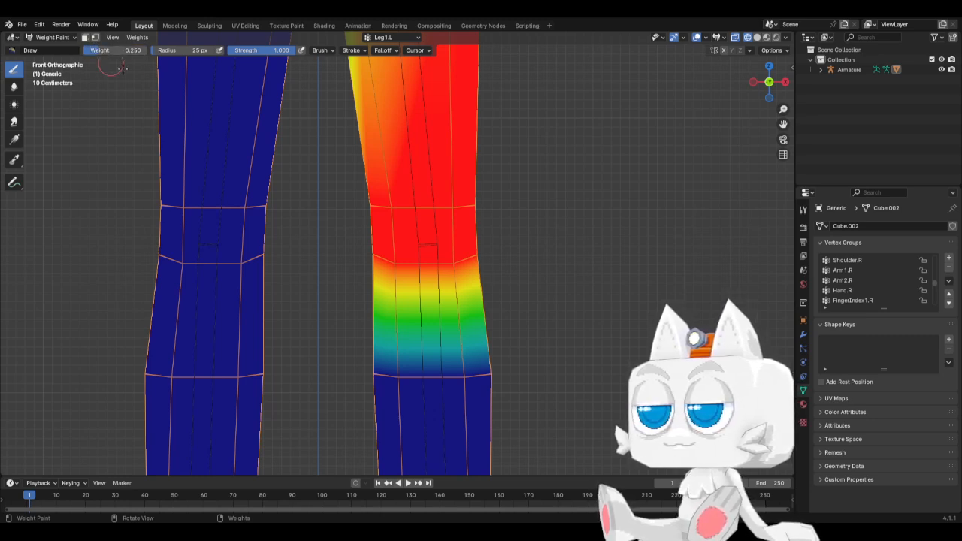
{"action": "scroll", "coordinate": [865, 282], "scroll_direction": "up", "scroll_amount": 5}
{"action": "scroll", "coordinate": [865, 284], "scroll_direction": "down", "scroll_amount": 2}
{"action": "scroll", "coordinate": [866, 281], "scroll_direction": "up", "scroll_amount": 6}
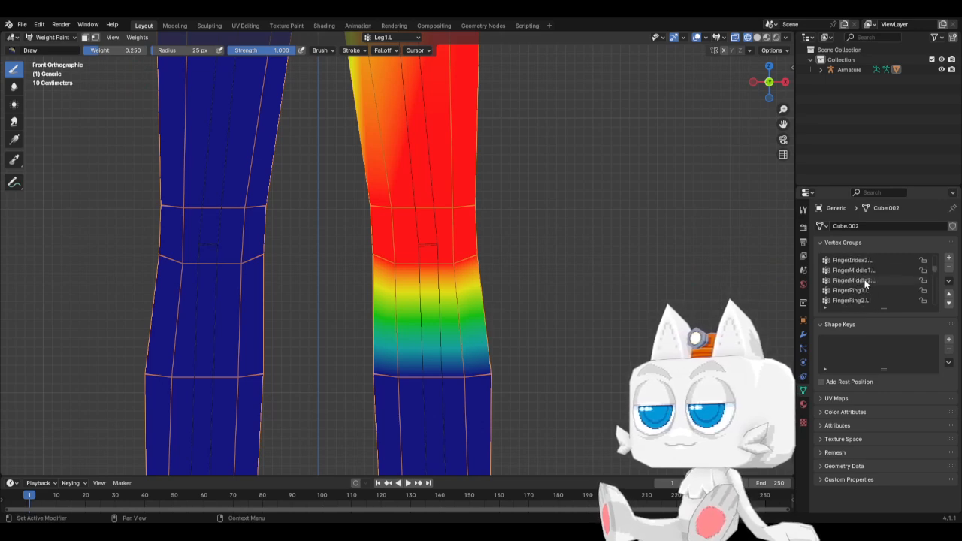
{"action": "scroll", "coordinate": [867, 285], "scroll_direction": "down", "scroll_amount": 10}
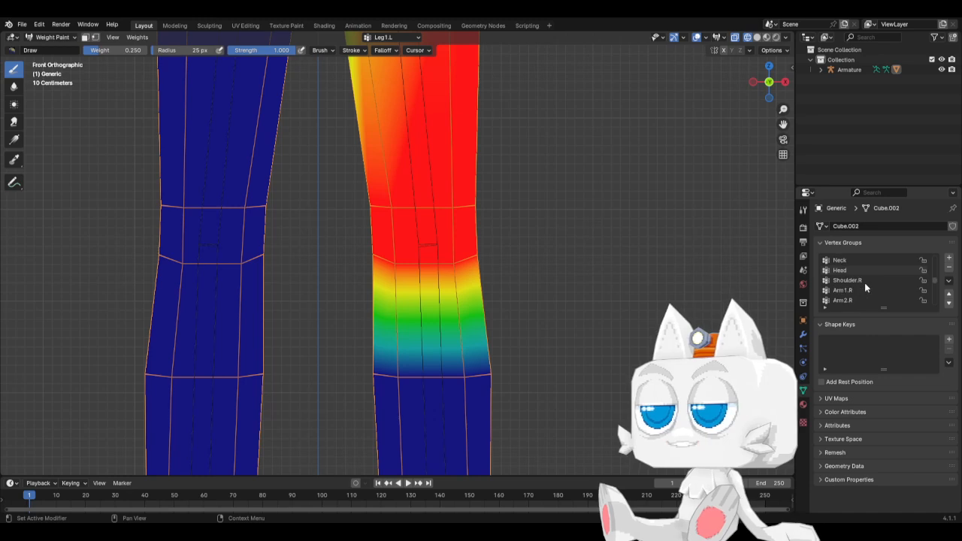
{"action": "scroll", "coordinate": [866, 290], "scroll_direction": "down", "scroll_amount": 5}
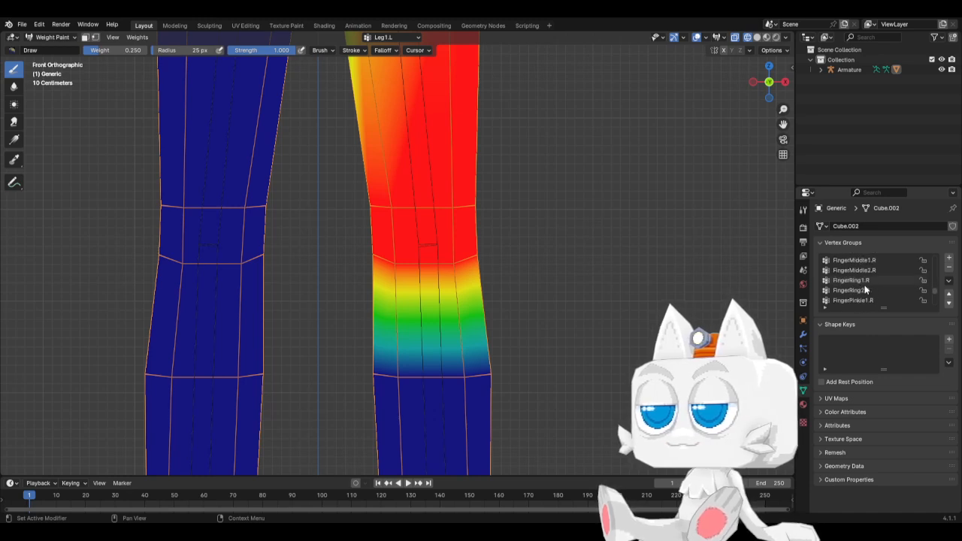
{"action": "left_click", "coordinate": [848, 270]}
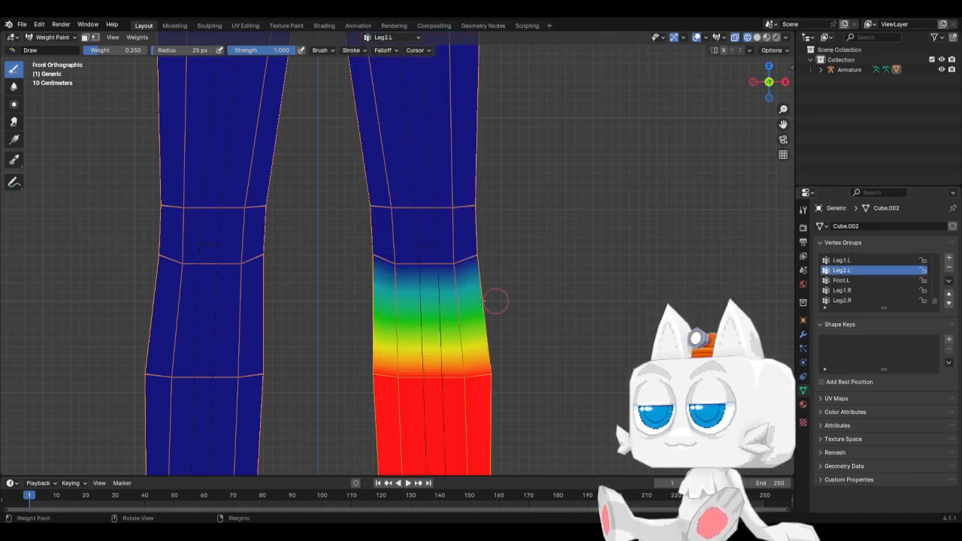
{"action": "left_click_drag", "start_coordinate": [363, 205], "coordinate": [466, 206]}
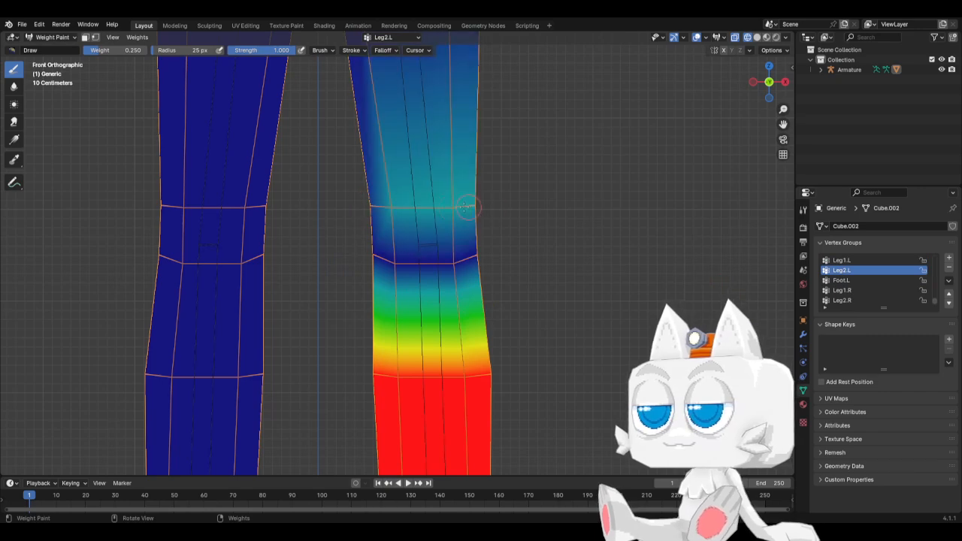
{"action": "key", "text": "ctrl+z"}
{"action": "key", "text": "ctrl+z"}
{"action": "middle_click_drag", "start_coordinate": [511, 290], "coordinate": [395, 298]}
{"action": "key", "text": "KP_1"}
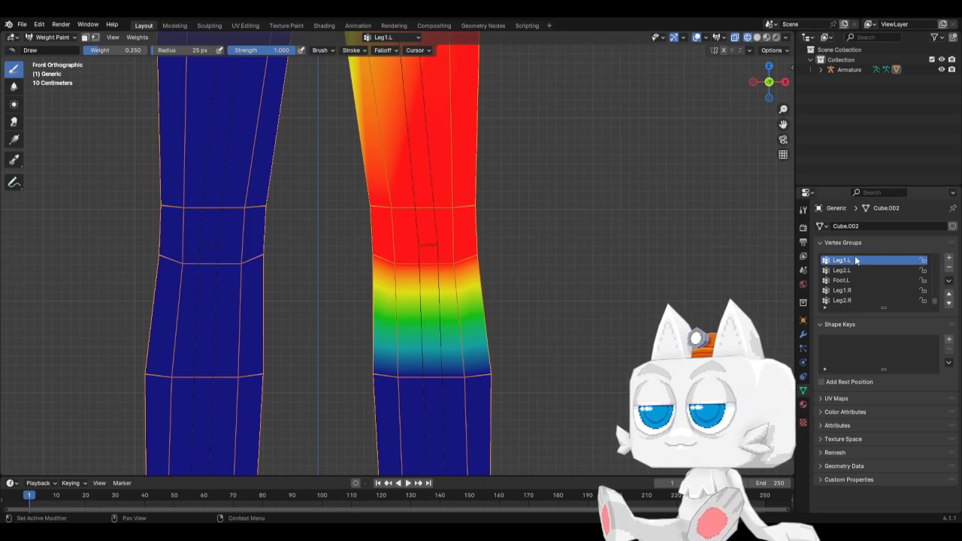
Step: Make Leg2.L active, set the brush weight to 0.75 and paint the front and inner vertices of the left knee loop
{"action": "left_click", "coordinate": [843, 270]}
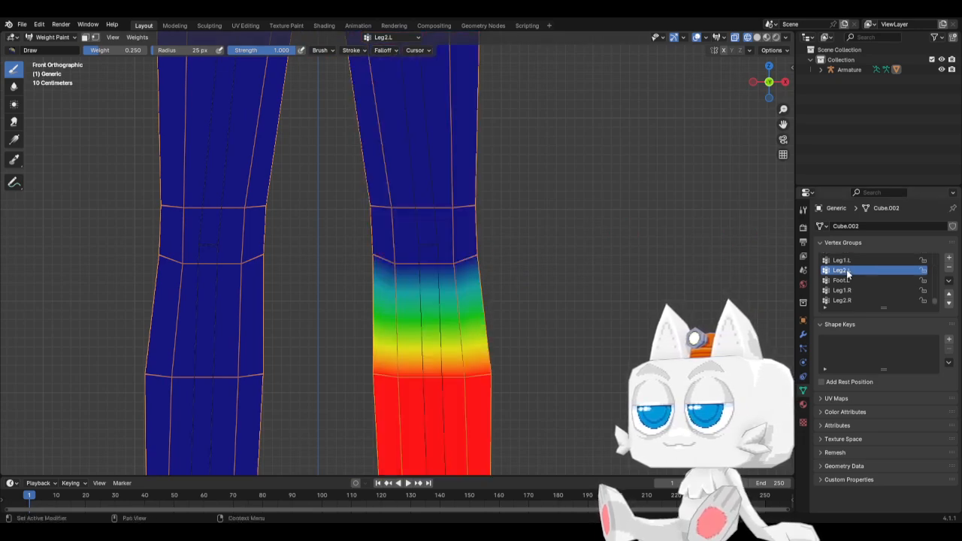
{"action": "left_click", "coordinate": [121, 50]}
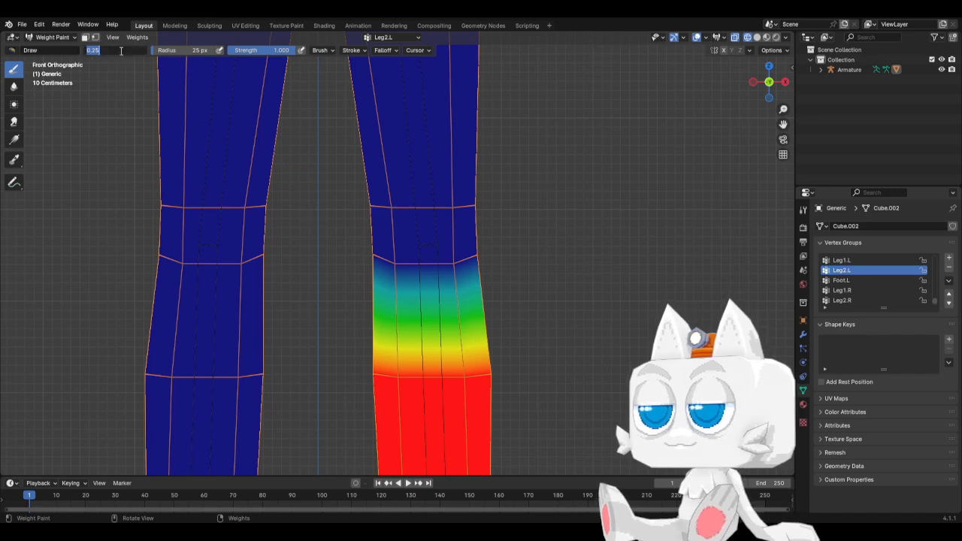
{"action": "type", "text": "0.75"}
{"action": "key", "text": "Return"}
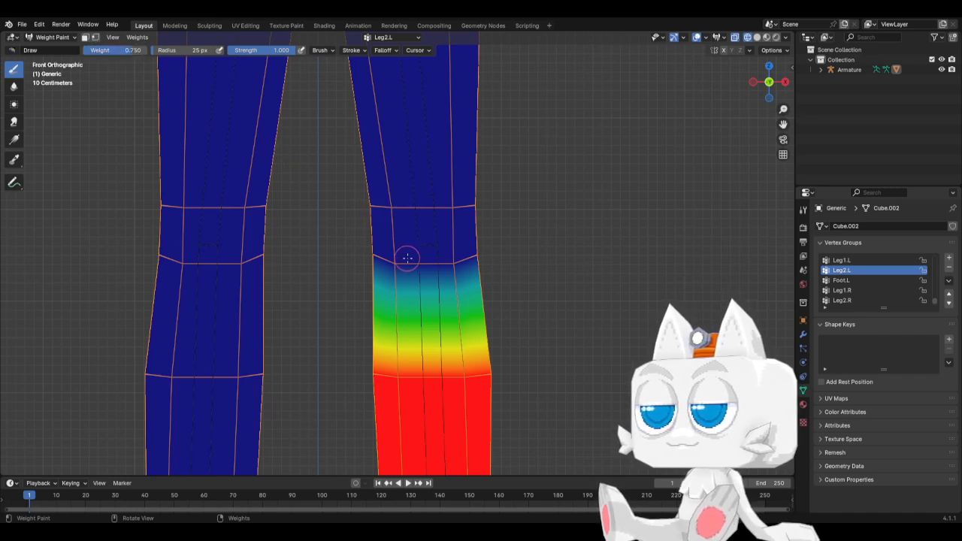
{"action": "mouse_move", "coordinate": [409, 259]}
{"action": "left_mouse_down"}
{"action": "mouse_move", "coordinate": [455, 268]}
{"action": "mouse_move", "coordinate": [422, 233]}
{"action": "mouse_move", "coordinate": [370, 241]}
{"action": "left_mouse_up"}
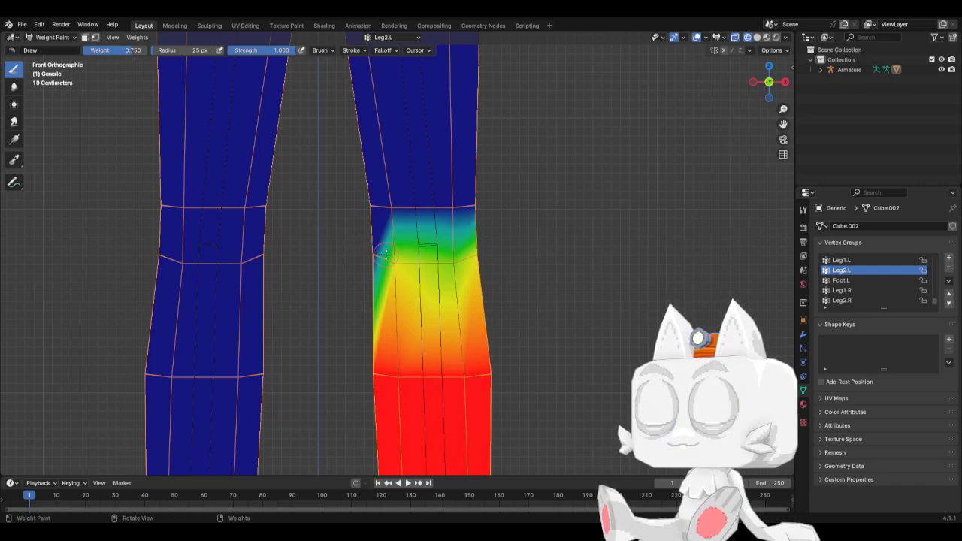
{"action": "middle_click_drag", "start_coordinate": [384, 260], "coordinate": [371, 252]}
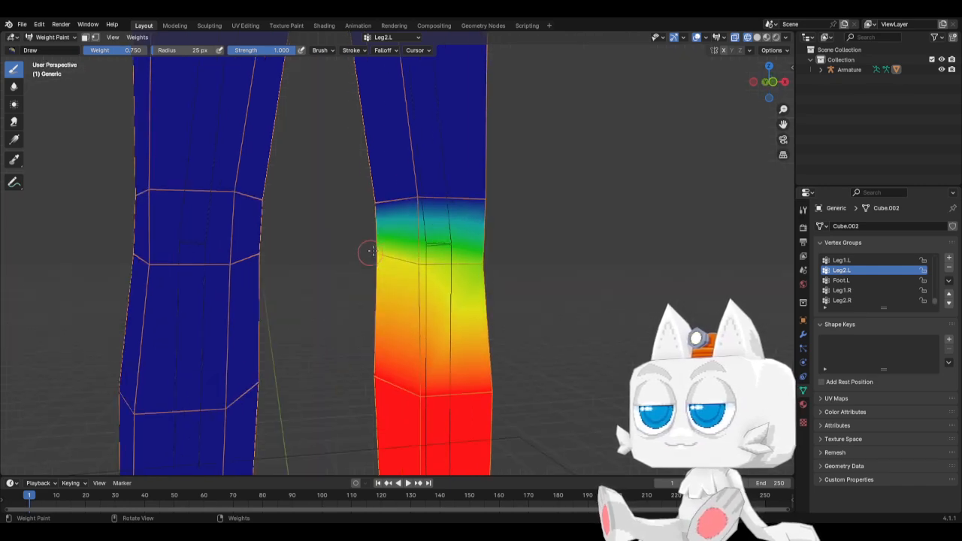
Step: Paint Leg2.L at brush weight 0.75 along the outer side and back of the left knee loop
{"action": "key", "text": "KP_1"}
{"action": "key", "text": "KP_3"}
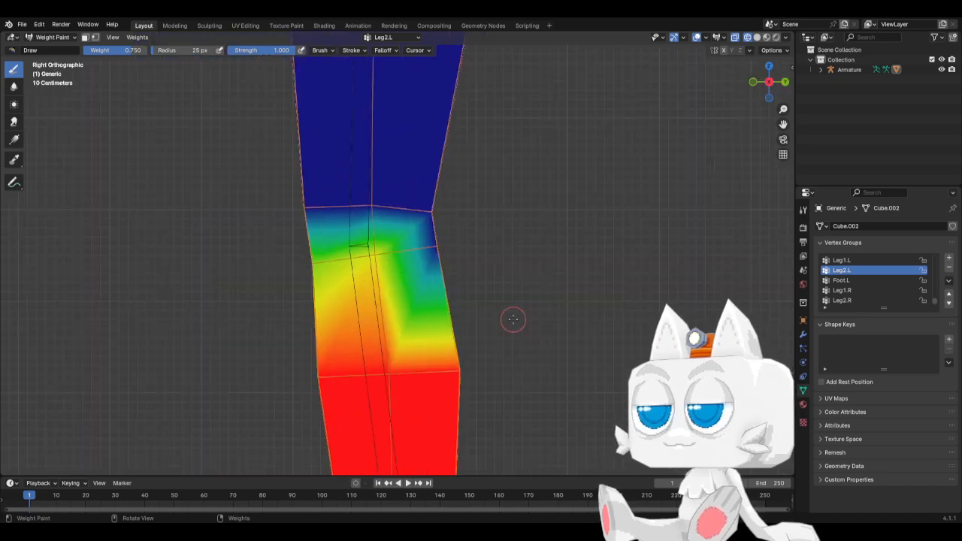
{"action": "mouse_move", "coordinate": [324, 263]}
{"action": "left_mouse_down"}
{"action": "mouse_move", "coordinate": [474, 248]}
{"action": "mouse_move", "coordinate": [432, 247]}
{"action": "left_mouse_up"}
{"action": "middle_click_drag", "start_coordinate": [456, 249], "coordinate": [397, 249]}
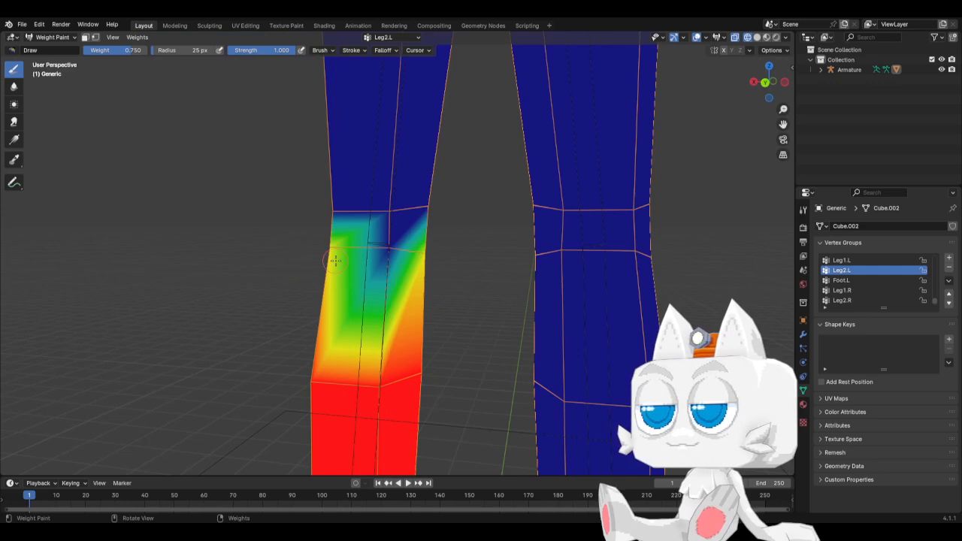
{"action": "key", "text": "KP_1"}
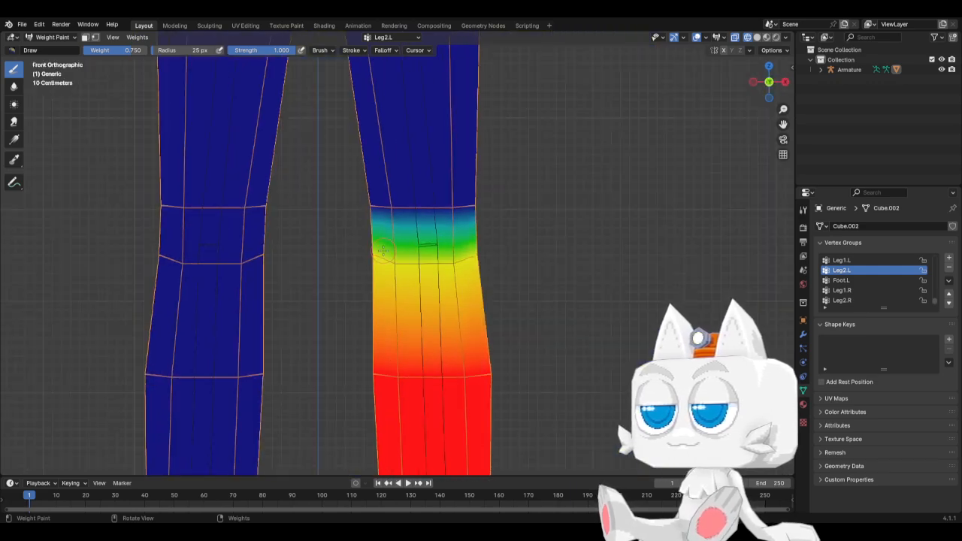
Step: Compare the Leg1.L and Leg2.L weight blends around the left knee
{"action": "left_click", "coordinate": [842, 262]}
{"action": "left_click", "coordinate": [844, 271]}
{"action": "left_click", "coordinate": [842, 260]}
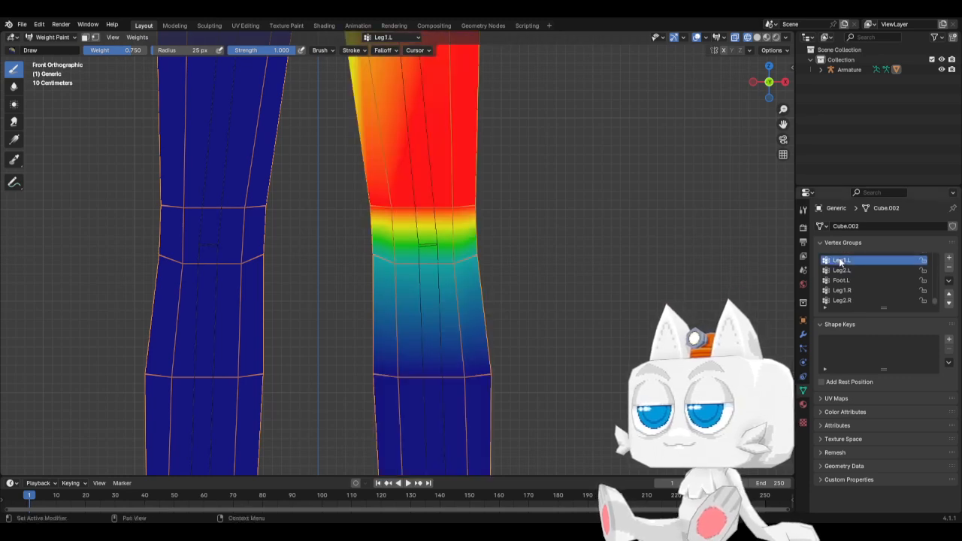
{"action": "left_click", "coordinate": [843, 270]}
Step: Make Foot.L active, set the brush weight to 0.25 and paint the outer side of the left ankle loop
{"action": "left_click", "coordinate": [846, 280]}
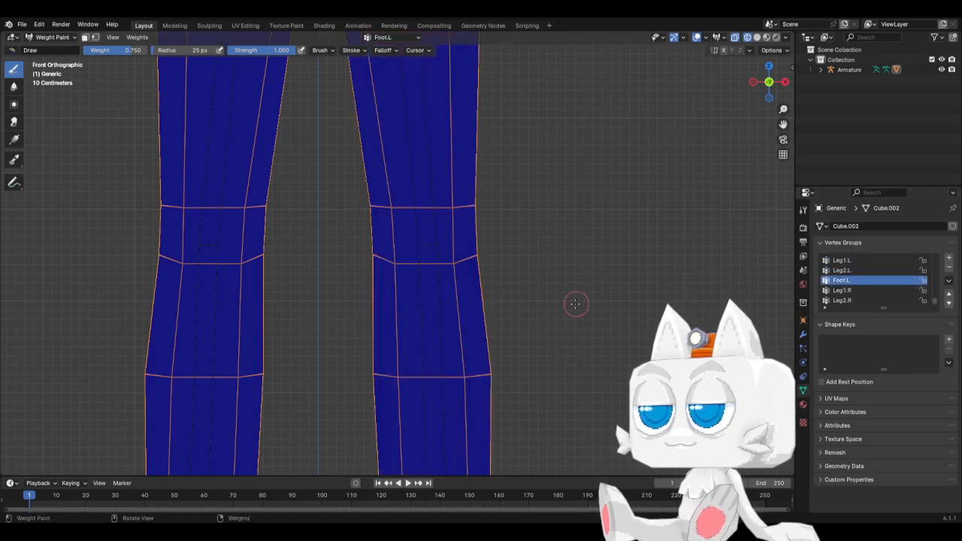
{"action": "scroll", "coordinate": [541, 370], "scroll_direction": "down", "scroll_amount": 3}
{"action": "key", "text": "KP_3"}
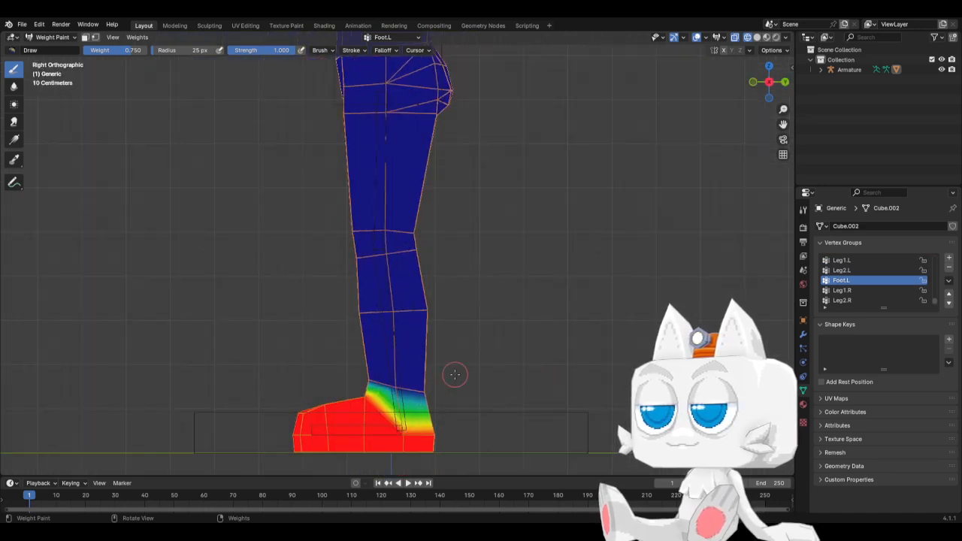
{"action": "left_click", "coordinate": [118, 51]}
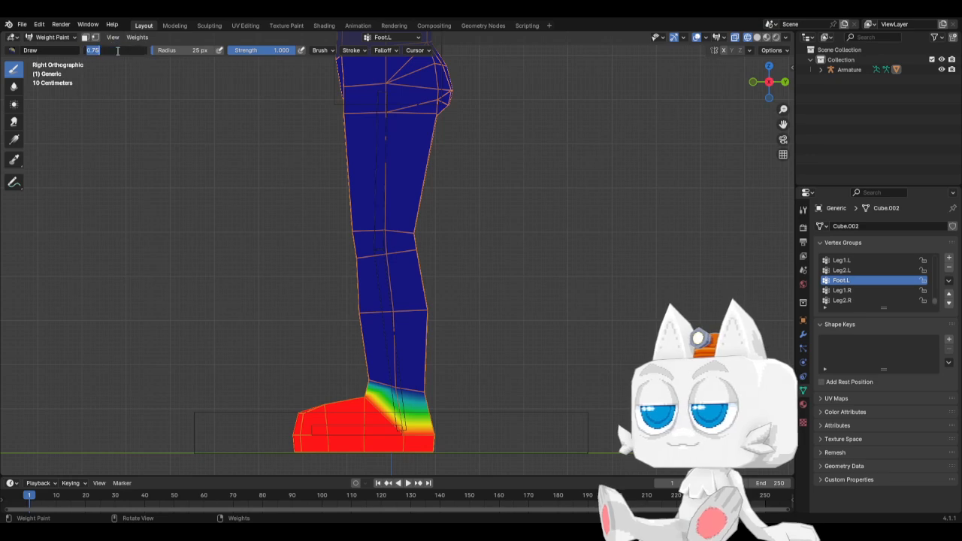
{"action": "type", "text": ".25"}
{"action": "key", "text": "Return"}
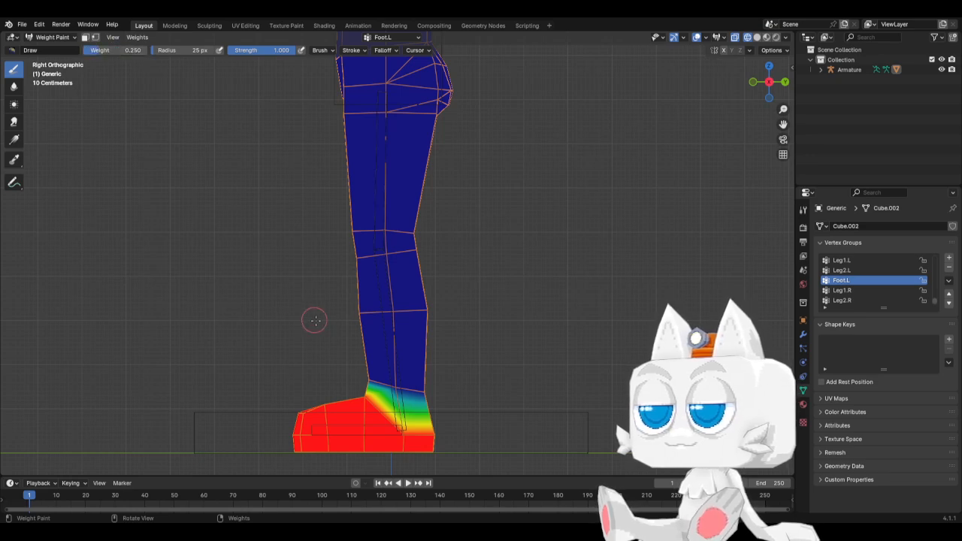
{"action": "mouse_move", "coordinate": [365, 382]}
{"action": "left_mouse_down"}
{"action": "mouse_move", "coordinate": [445, 391]}
{"action": "mouse_move", "coordinate": [431, 392]}
{"action": "left_mouse_up"}
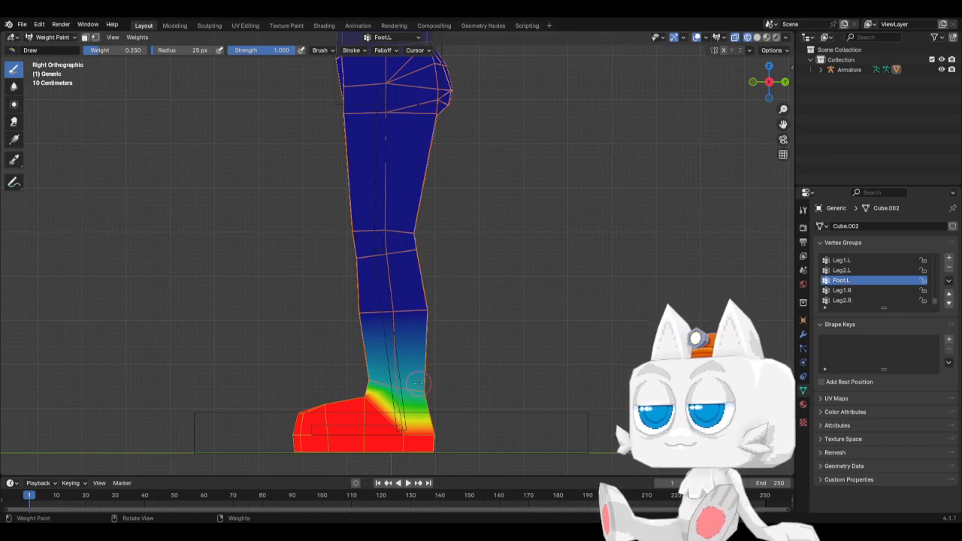
Step: Paint Foot.L at brush weight 0.25 on the remaining back, inner and front vertices of the left ankle loop
{"action": "middle_click_drag", "start_coordinate": [418, 383], "coordinate": [391, 394]}
{"action": "left_click_drag", "start_coordinate": [391, 395], "coordinate": [384, 398]}
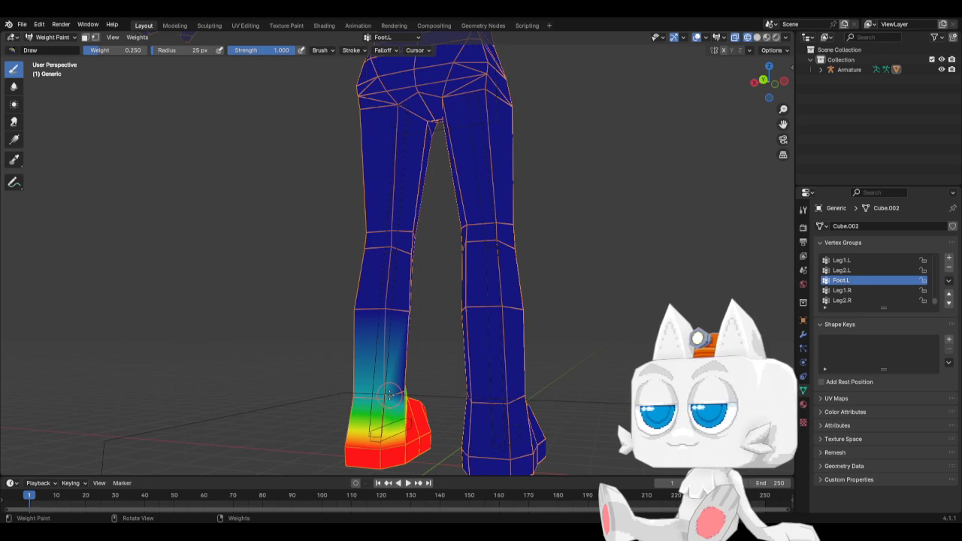
{"action": "middle_click_drag", "start_coordinate": [390, 394], "coordinate": [340, 382]}
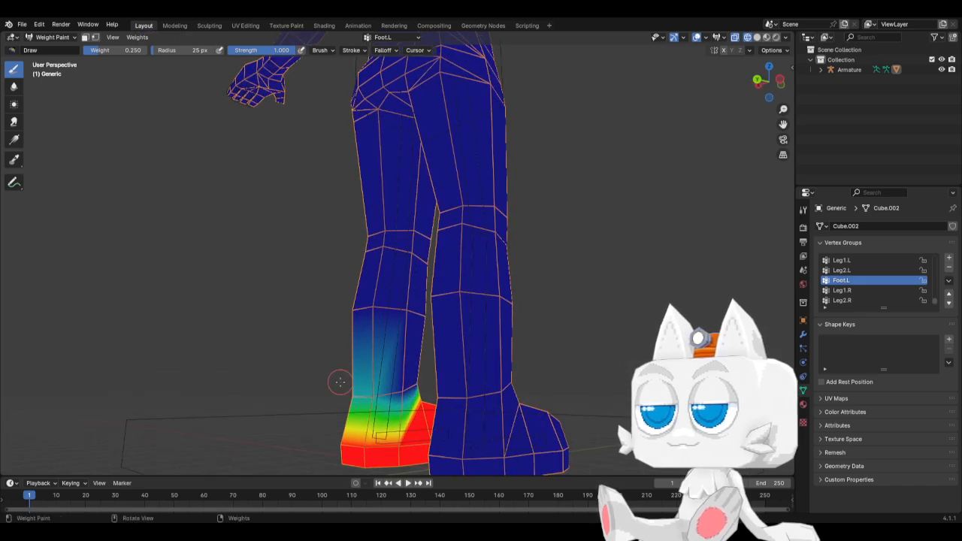
{"action": "left_click", "coordinate": [405, 390]}
{"action": "middle_click_drag", "start_coordinate": [428, 382], "coordinate": [279, 382]}
{"action": "left_click_drag", "start_coordinate": [421, 385], "coordinate": [414, 384]}
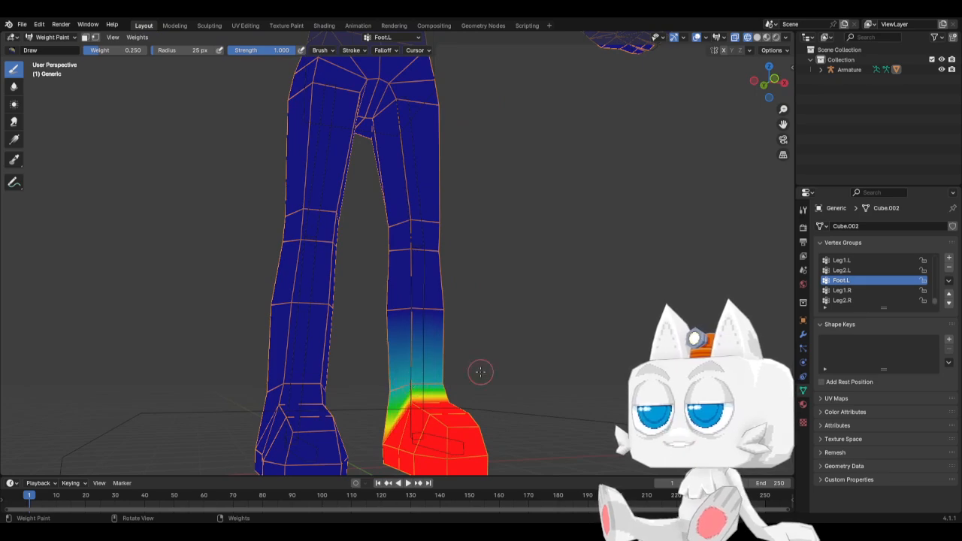
{"action": "key", "text": "KP_1"}
{"action": "key", "text": "KP_3"}
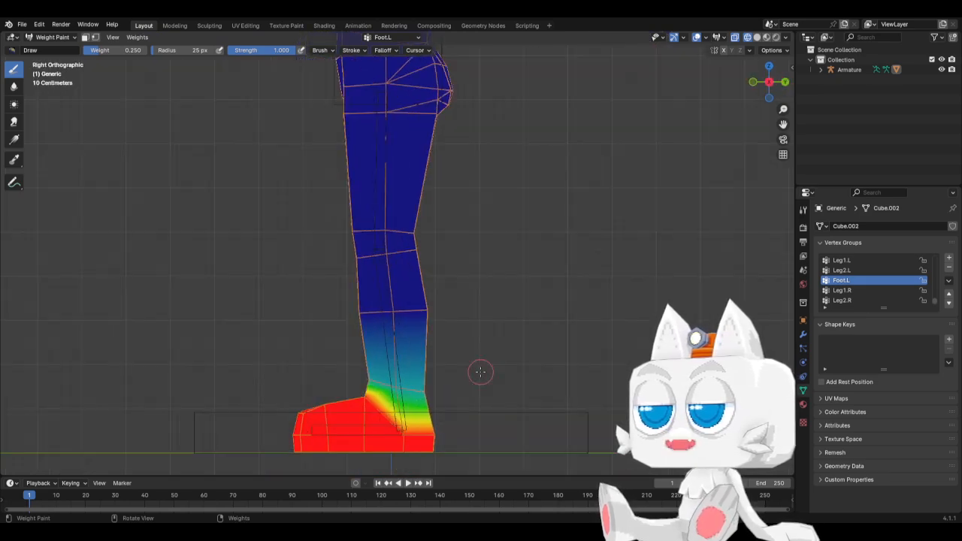
Step: Make Leg2.L active to check its weights down to the left ankle, and save the file
{"action": "left_click", "coordinate": [842, 270]}
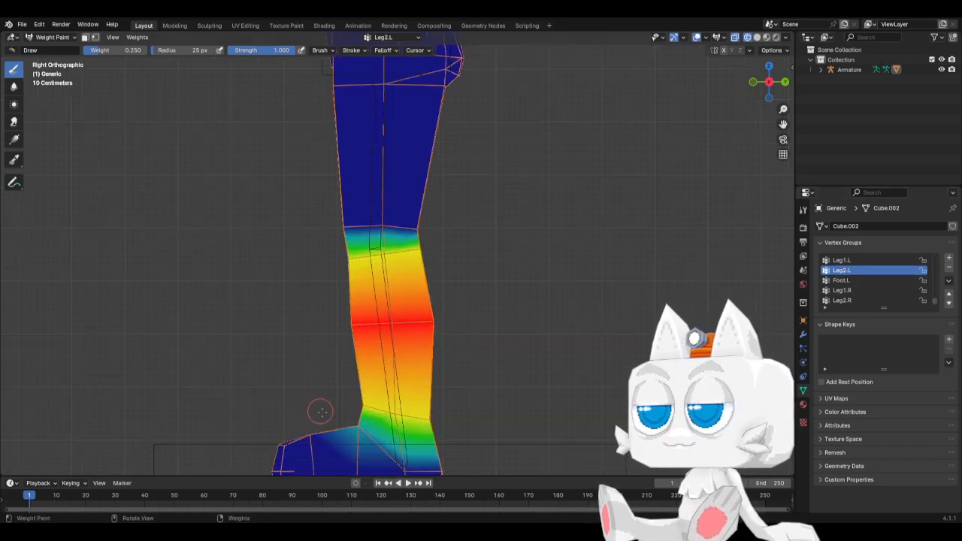
{"action": "mouse_move", "coordinate": [318, 408]}
{"action": "middle_mouse_down"}
{"action": "mouse_move", "coordinate": [418, 425]}
{"action": "mouse_move", "coordinate": [412, 433]}
{"action": "mouse_move", "coordinate": [449, 400]}
{"action": "middle_mouse_up"}
{"action": "key", "text": "ctrl+s"}
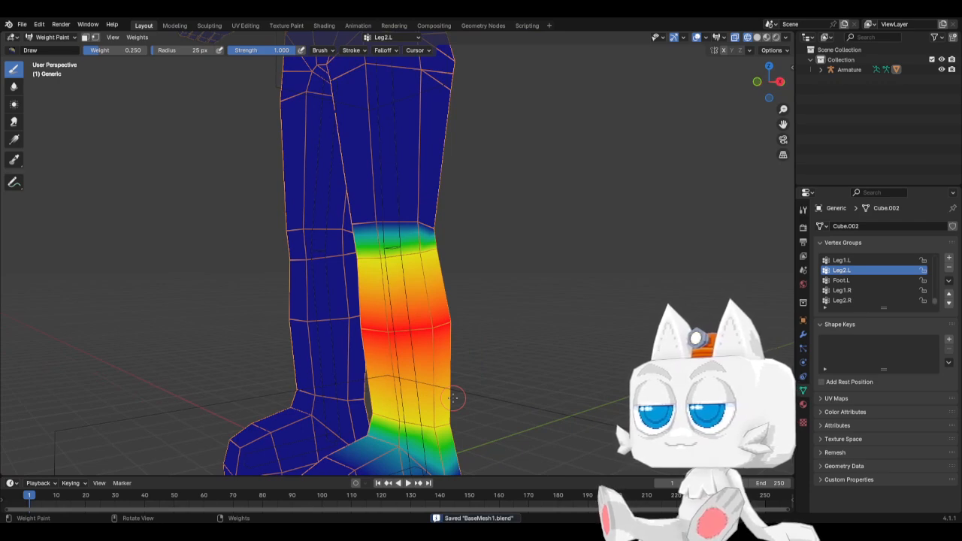
Step: Return the body mesh to Object Mode, turn off X-ray and display it with solid shading
{"action": "scroll", "coordinate": [454, 399], "scroll_direction": "down", "scroll_amount": 5}
{"action": "left_click", "coordinate": [51, 36]}
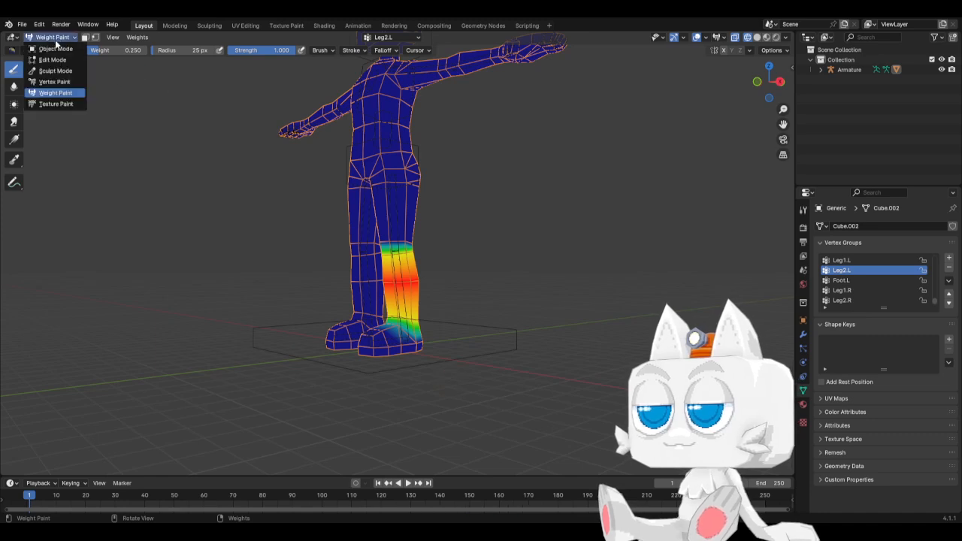
{"action": "left_click", "coordinate": [47, 47]}
{"action": "key", "text": "alt+z"}
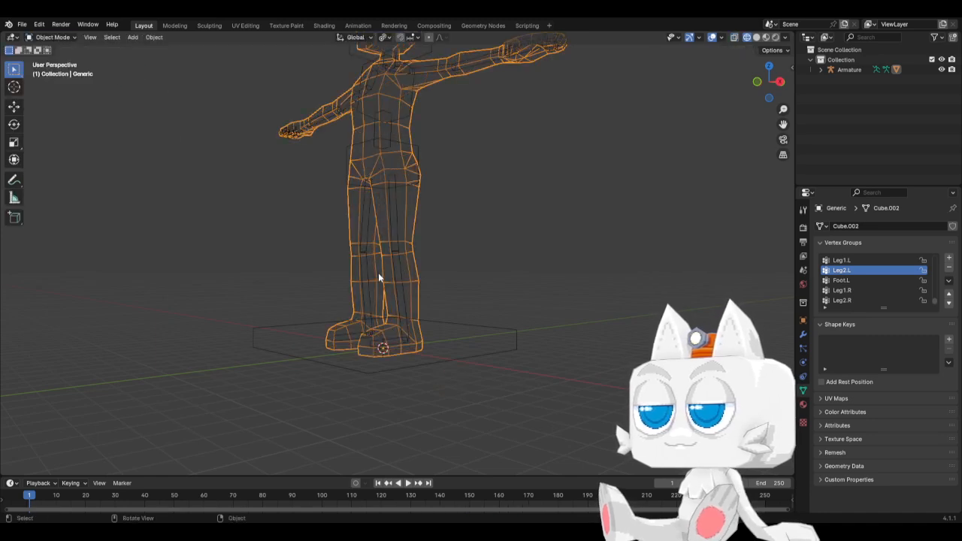
{"action": "key", "text": "z"}
{"action": "left_click", "coordinate": [433, 275]}
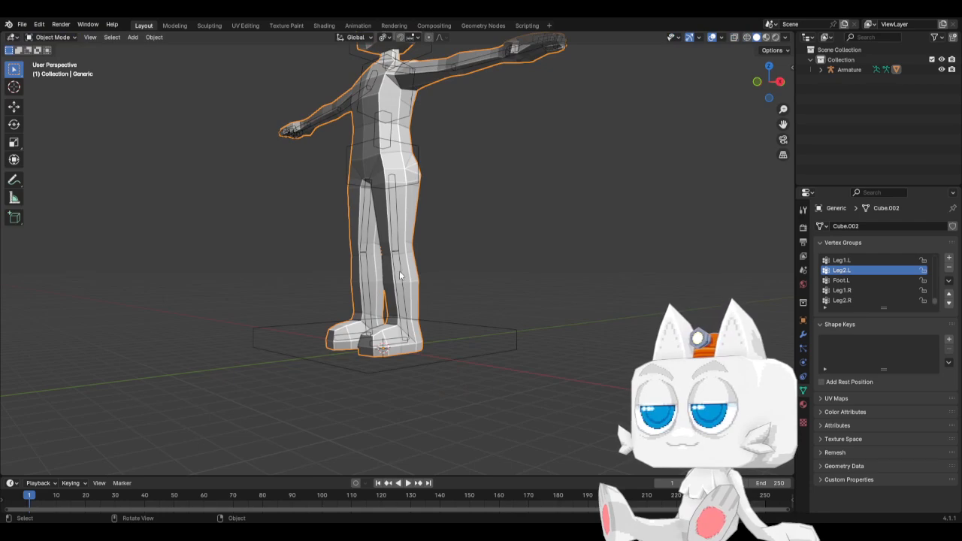
Step: Select the armature, save the file and enter Pose Mode
{"action": "left_click", "coordinate": [400, 276]}
{"action": "key", "text": "ctrl+s"}
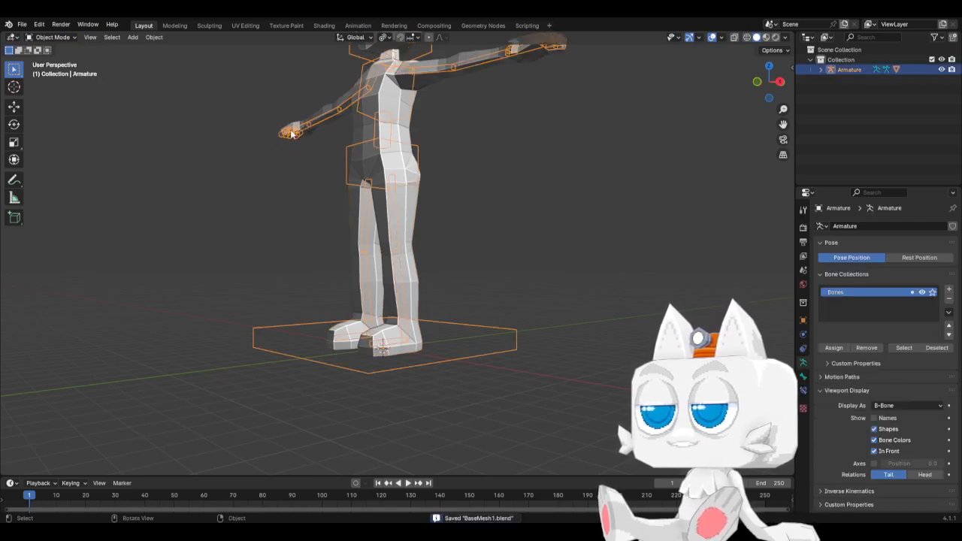
{"action": "left_click", "coordinate": [64, 37]}
{"action": "left_click", "coordinate": [54, 70]}
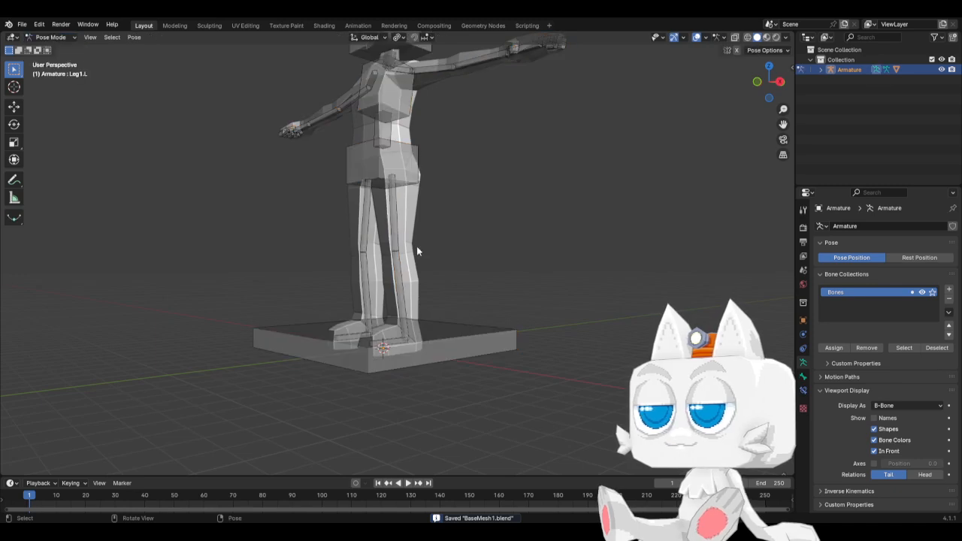
Step: In the right side view, rotate the Leg2.L bone about -58.4° to bend the knee backward, and rotate Foot.L slightly
{"action": "left_click", "coordinate": [397, 263]}
{"action": "key", "text": "KP_3"}
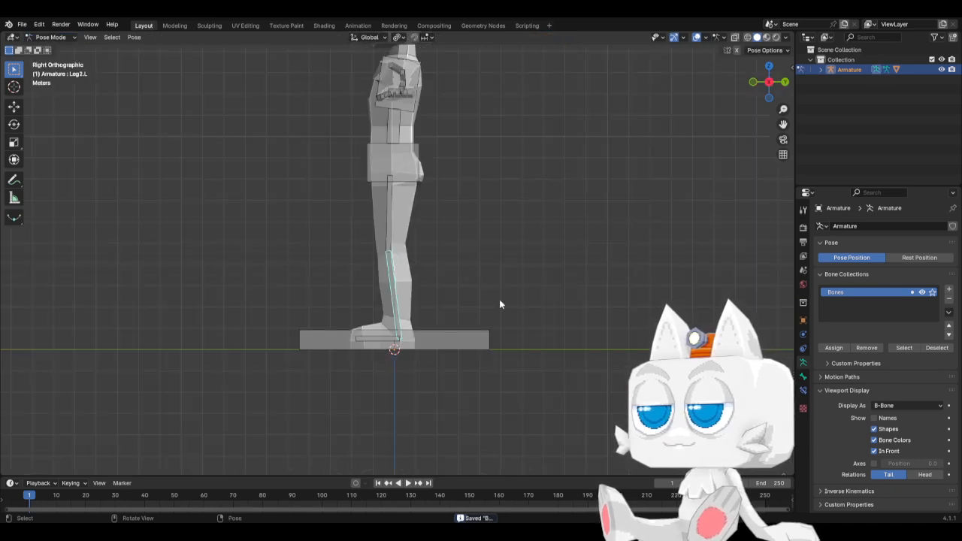
{"action": "key", "text": "r"}
{"action": "left_click", "coordinate": [478, 258]}
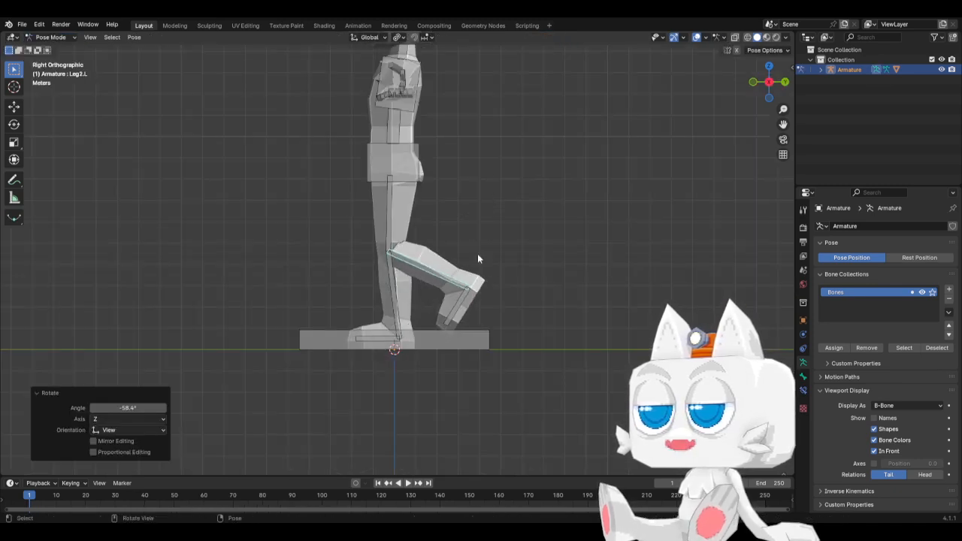
{"action": "left_click", "coordinate": [455, 310]}
{"action": "key", "text": "r"}
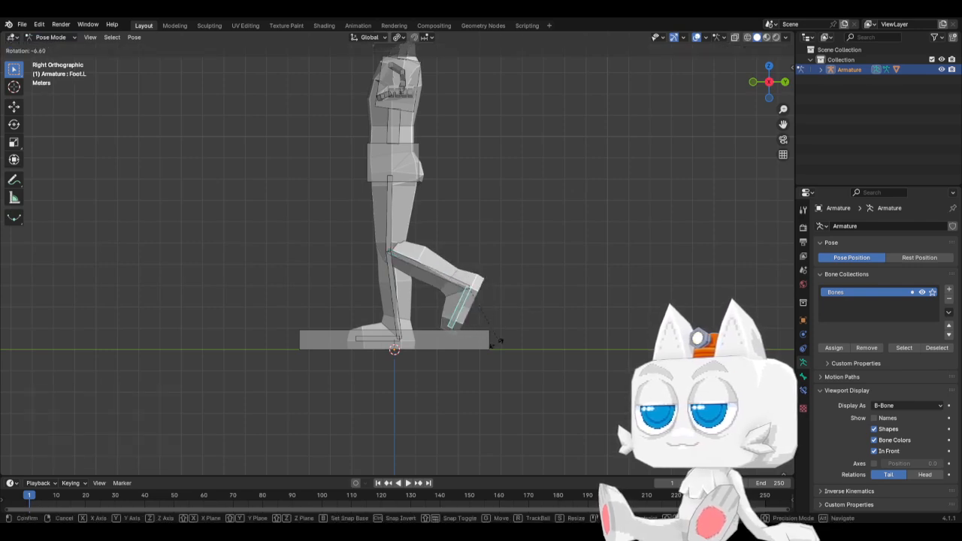
{"action": "left_click", "coordinate": [501, 307]}
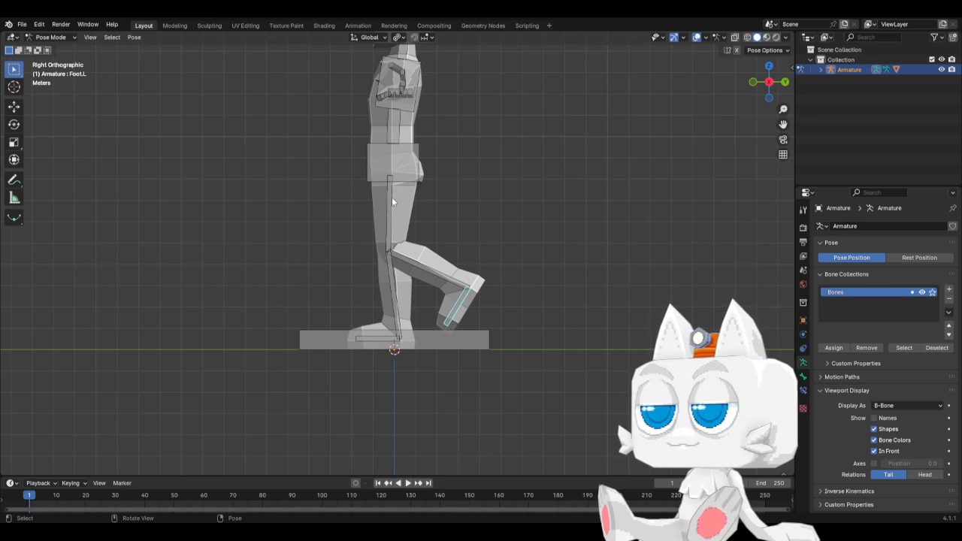
Step: Rotate the Leg1.L bone about 49.5° to swing the left thigh forward and inspect the hip deformation from behind
{"action": "left_click", "coordinate": [391, 197]}
{"action": "scroll", "coordinate": [461, 214], "scroll_direction": "up", "scroll_amount": 6}
{"action": "middle_click_drag", "start_coordinate": [432, 212], "coordinate": [370, 388], "text": "shift"}
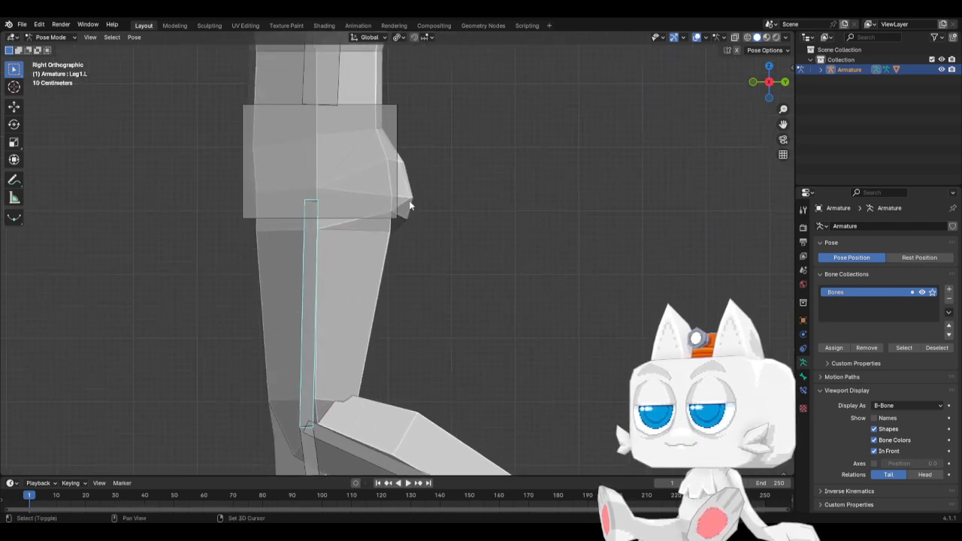
{"action": "middle_click_drag", "start_coordinate": [411, 243], "coordinate": [415, 286], "text": "shift"}
{"action": "key", "text": "r"}
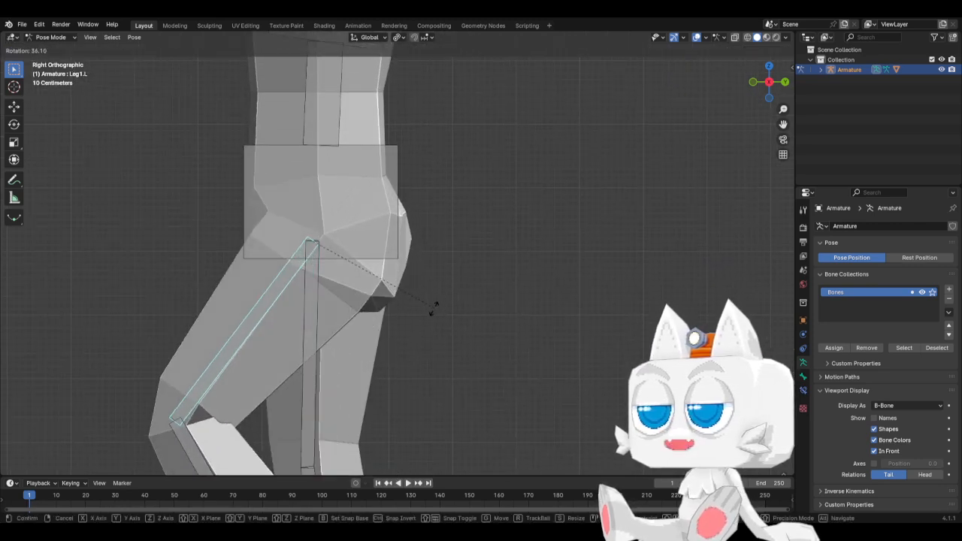
{"action": "left_click", "coordinate": [410, 324]}
{"action": "middle_click_drag", "start_coordinate": [406, 326], "coordinate": [341, 296]}
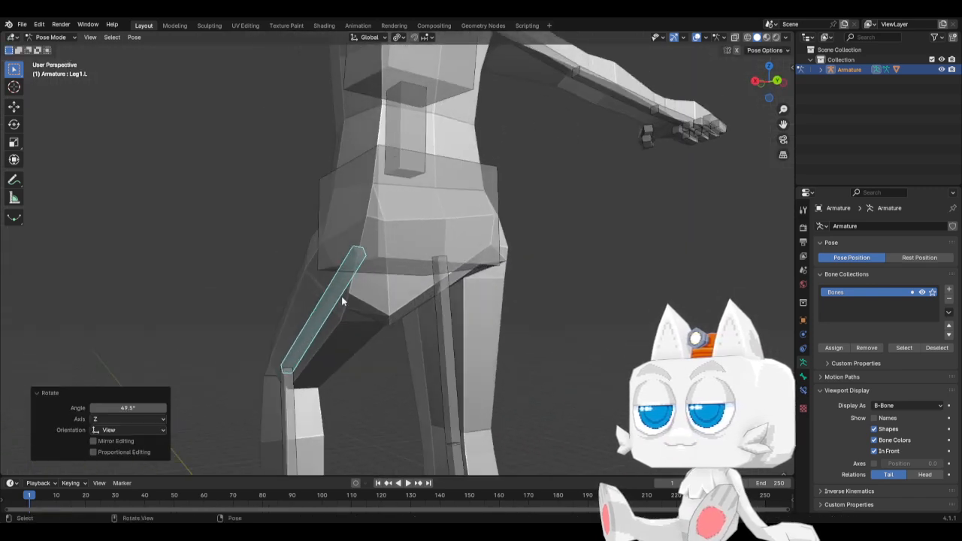
Step: Leave Pose Mode on the armature, select the body mesh and switch it to Weight Paint mode
{"action": "left_click", "coordinate": [305, 274]}
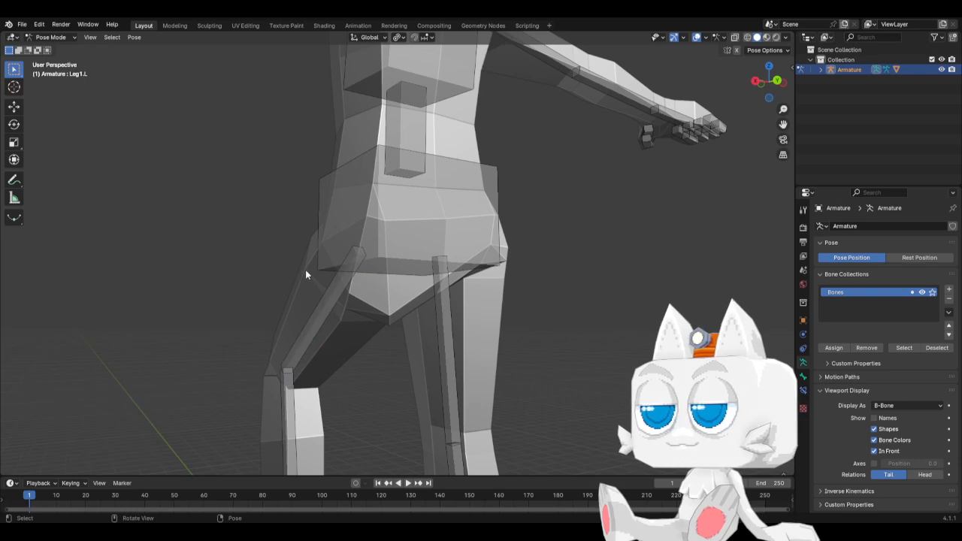
{"action": "left_click", "coordinate": [50, 36]}
{"action": "left_click", "coordinate": [47, 47]}
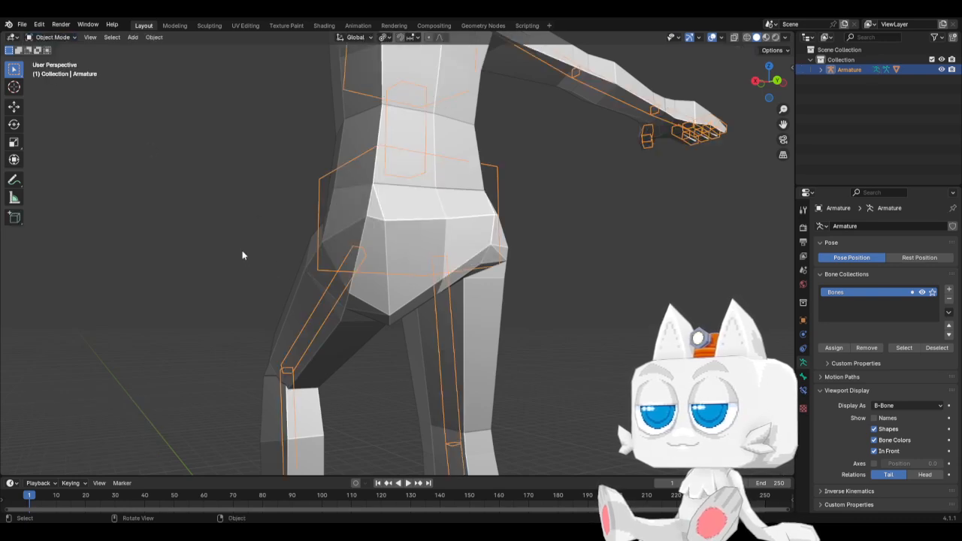
{"action": "left_click", "coordinate": [299, 284]}
{"action": "left_click", "coordinate": [60, 37]}
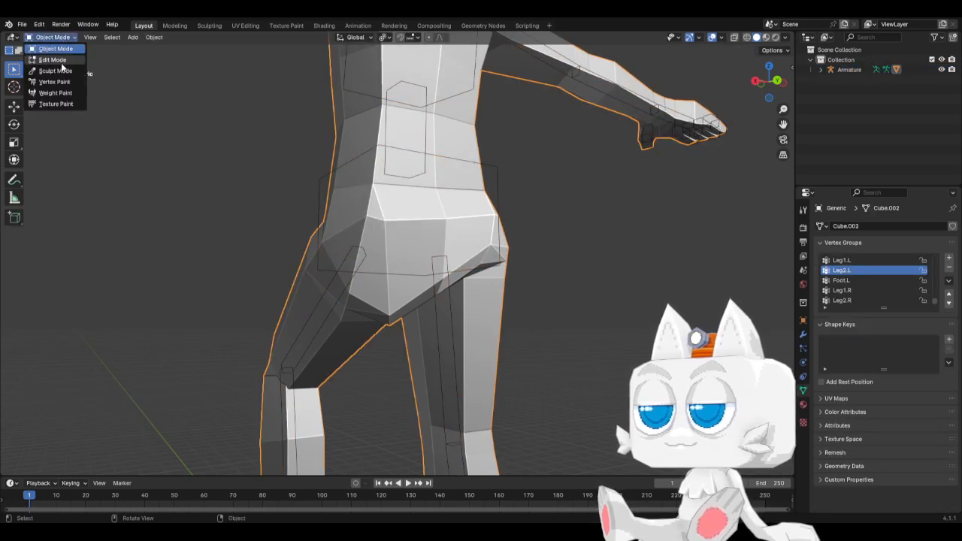
{"action": "left_click", "coordinate": [55, 92]}
Step: Show the weight-painted body in right orthographic view with wireframe shading
{"action": "key", "text": "KP_3"}
{"action": "key", "text": "z"}
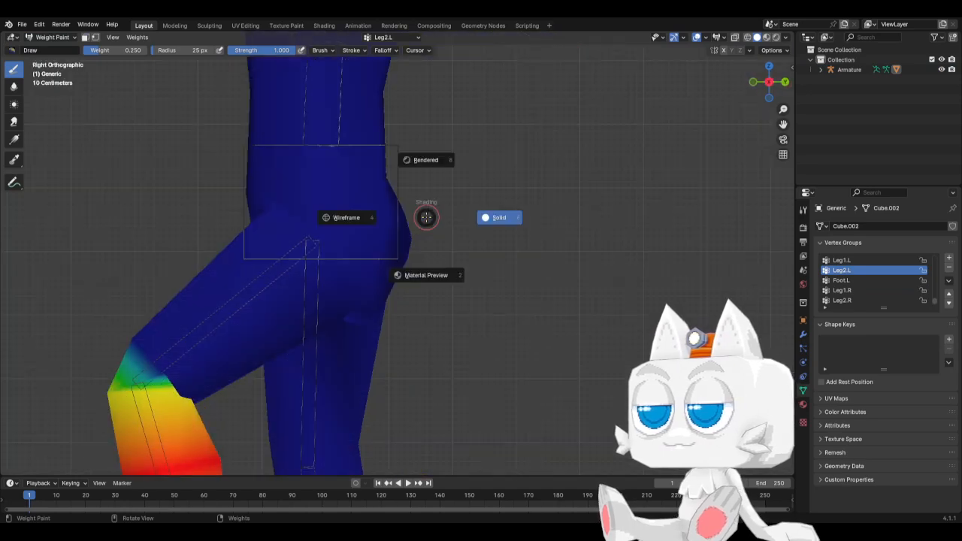
{"action": "left_click", "coordinate": [347, 218]}
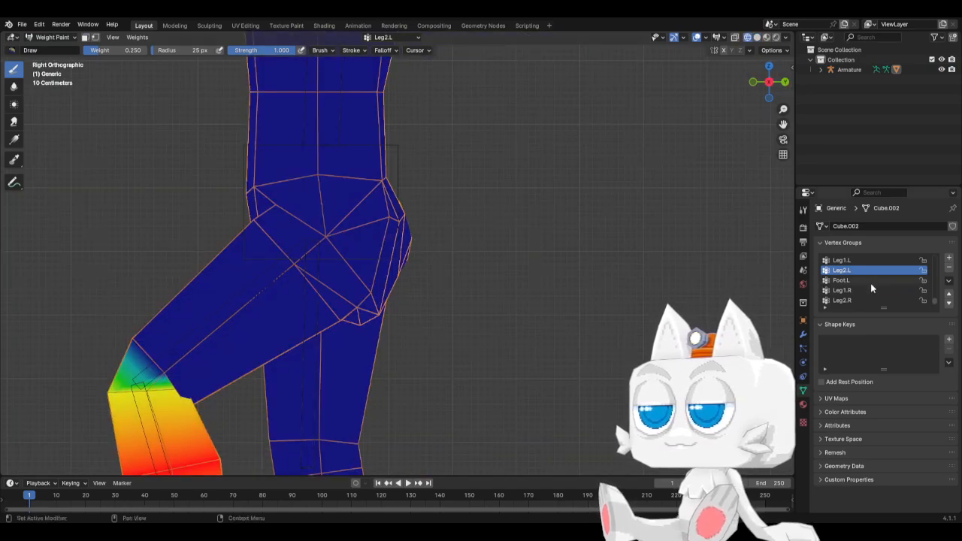
Step: Make the Hips vertex group active and paint a short 0.25 weight stroke on the lower left buttock
{"action": "scroll", "coordinate": [872, 283], "scroll_direction": "down", "scroll_amount": 5}
{"action": "scroll", "coordinate": [874, 279], "scroll_direction": "up", "scroll_amount": 15}
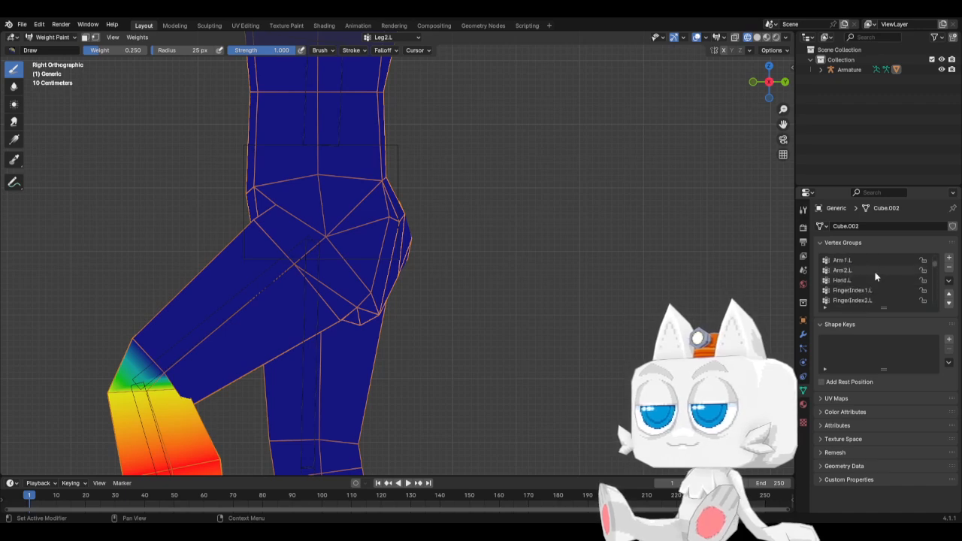
{"action": "left_click", "coordinate": [848, 261]}
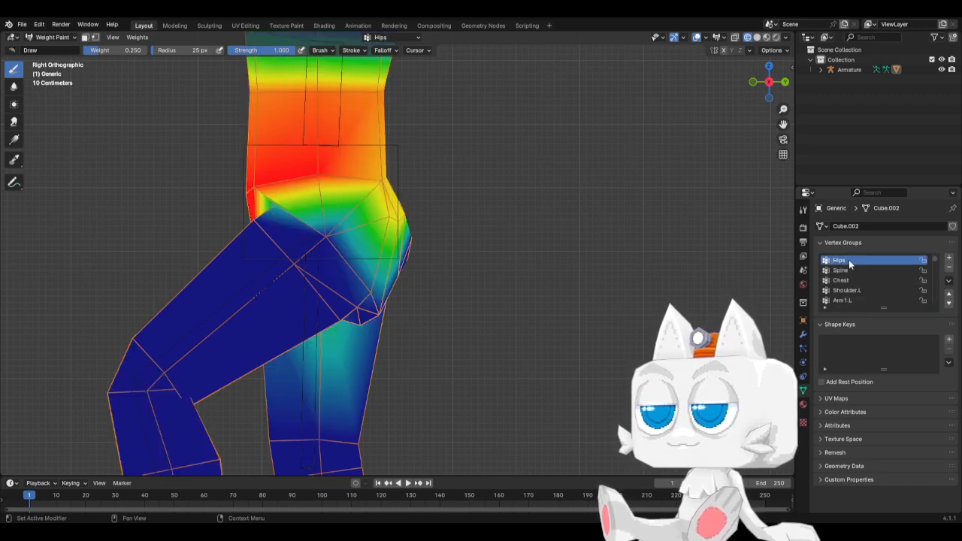
{"action": "mouse_move", "coordinate": [353, 245]}
{"action": "middle_mouse_down"}
{"action": "mouse_move", "coordinate": [251, 230]}
{"action": "mouse_move", "coordinate": [305, 202]}
{"action": "middle_mouse_up"}
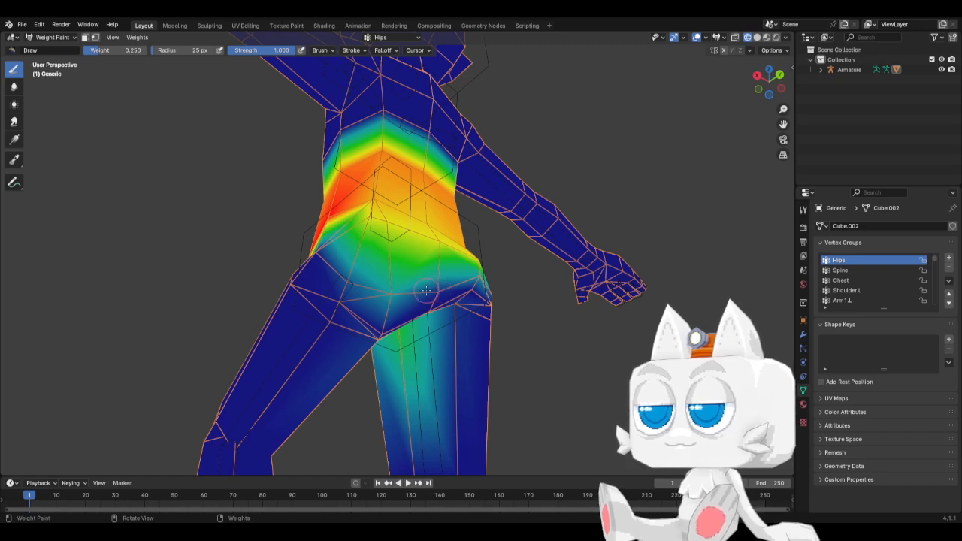
{"action": "middle_click_drag", "start_coordinate": [497, 294], "coordinate": [450, 278]}
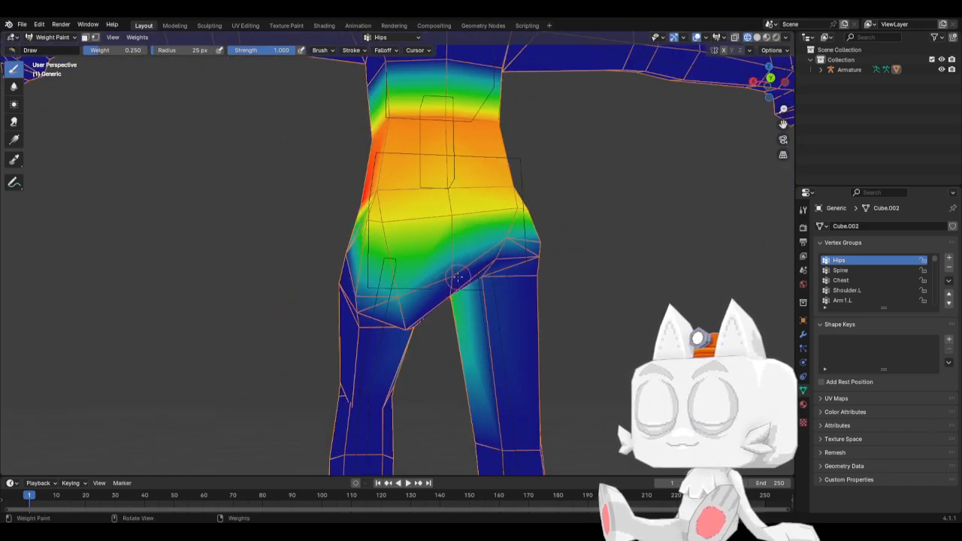
{"action": "left_click_drag", "start_coordinate": [358, 307], "coordinate": [358, 295]}
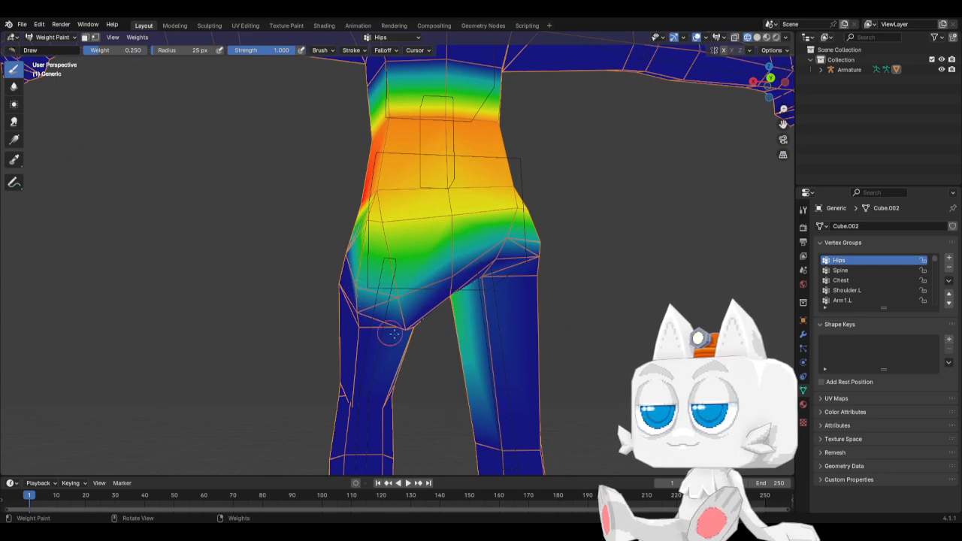
{"action": "mouse_move", "coordinate": [391, 335]}
{"action": "middle_mouse_down"}
{"action": "mouse_move", "coordinate": [490, 324]}
{"action": "mouse_move", "coordinate": [527, 333]}
{"action": "middle_mouse_up"}
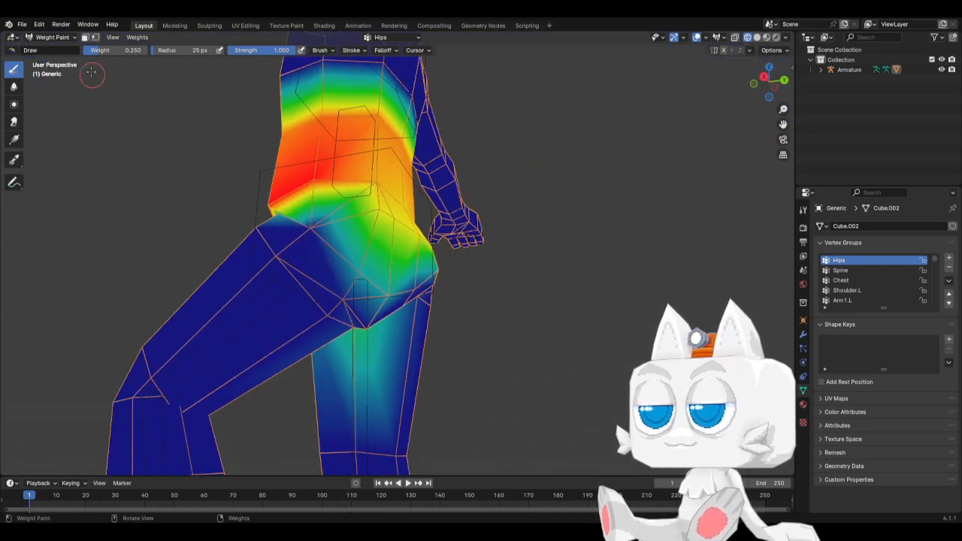
Step: Set the brush weight to 0.05 and check the Hips weights around the pelvis and inner thighs
{"action": "left_click", "coordinate": [104, 50]}
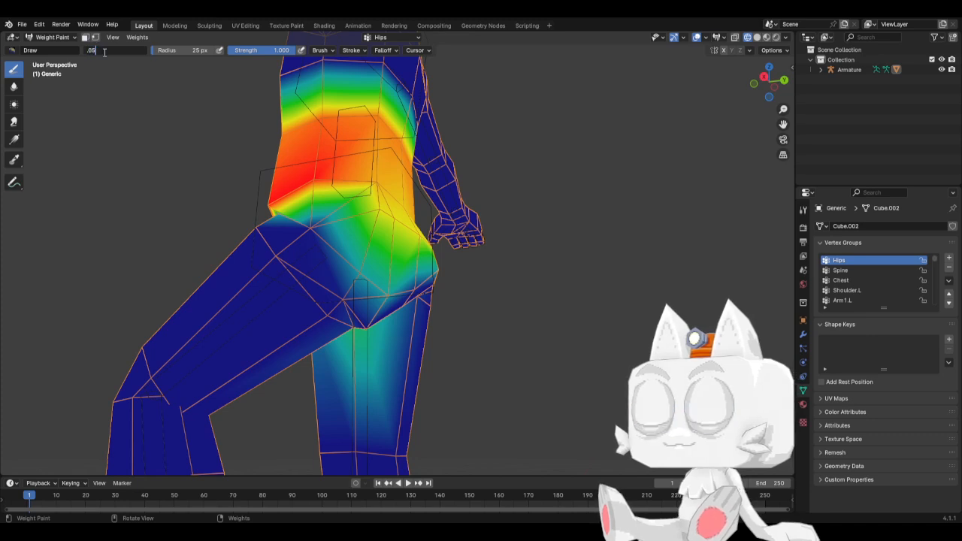
{"action": "middle_click_drag", "start_coordinate": [312, 288], "coordinate": [303, 259]}
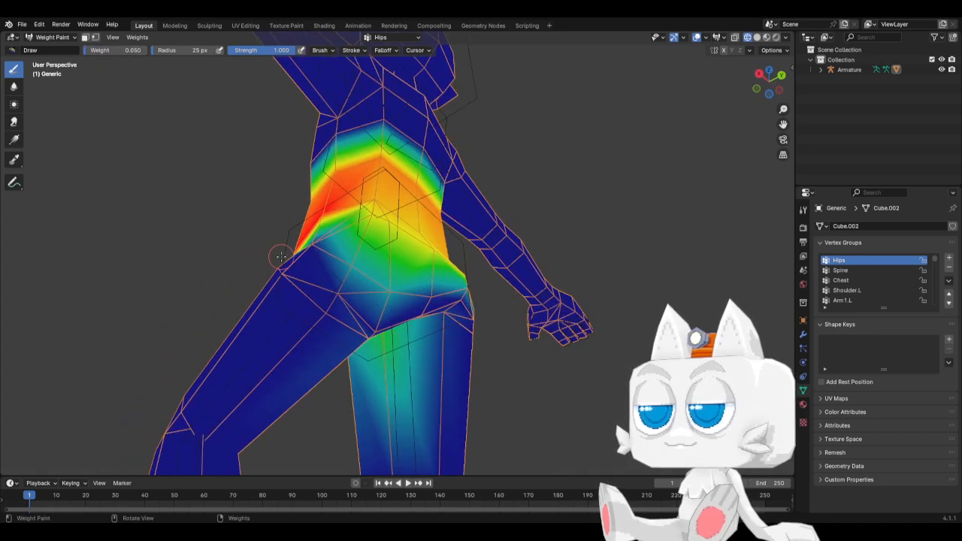
{"action": "middle_click_drag", "start_coordinate": [380, 325], "coordinate": [460, 292]}
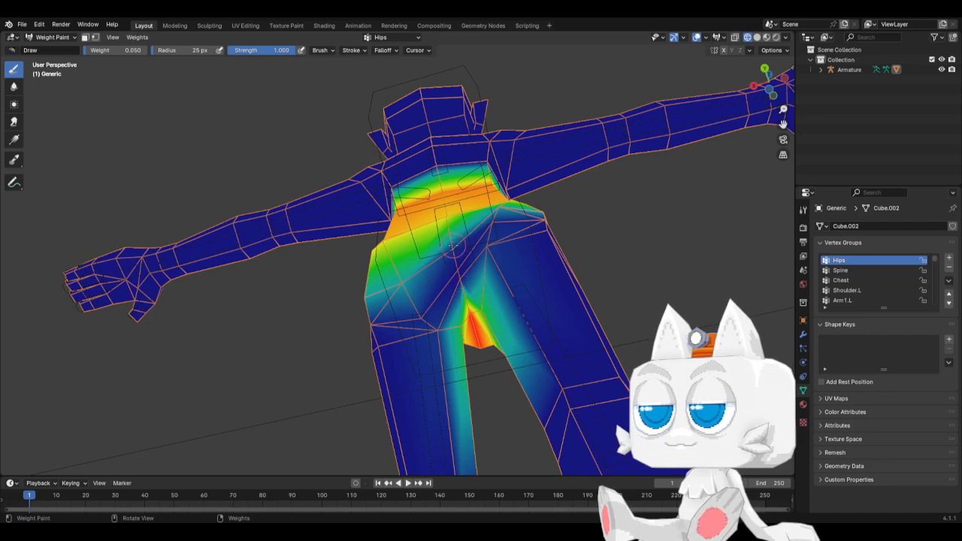
{"action": "middle_click_drag", "start_coordinate": [349, 283], "coordinate": [433, 355]}
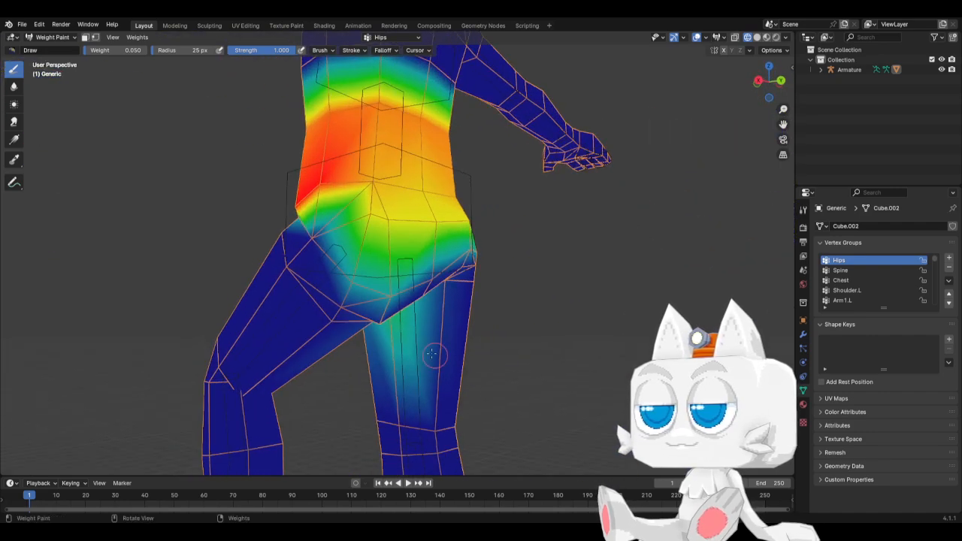
Step: Set the brush weight to 0.5 and check the Hips weights at the front of the pelvis
{"action": "left_click", "coordinate": [121, 51]}
{"action": "type", "text": "0.5"}
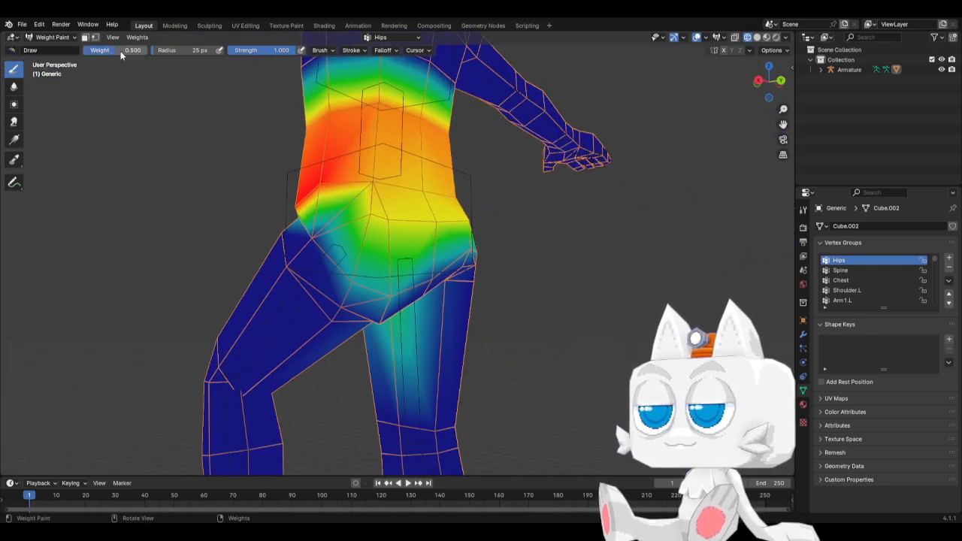
{"action": "key", "text": "Return"}
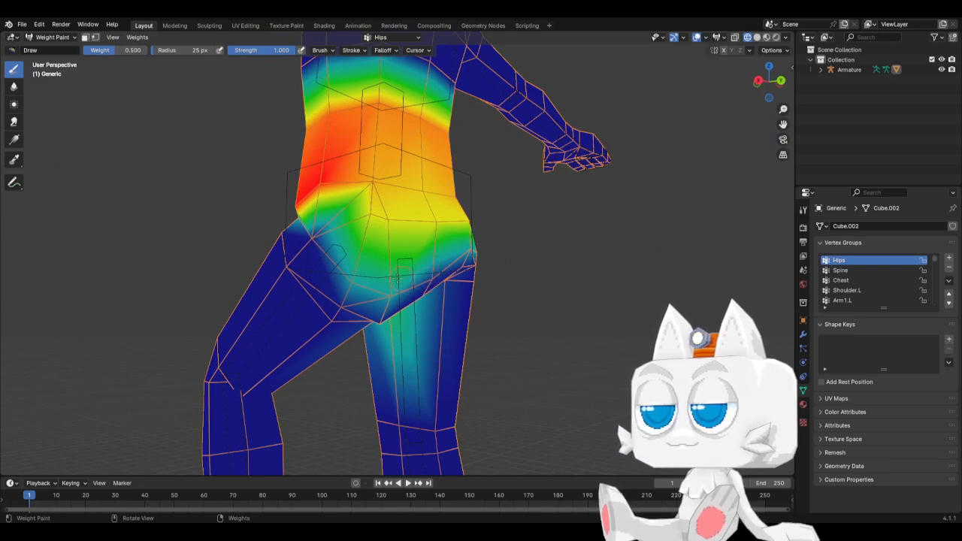
{"action": "middle_click_drag", "start_coordinate": [397, 279], "coordinate": [455, 321]}
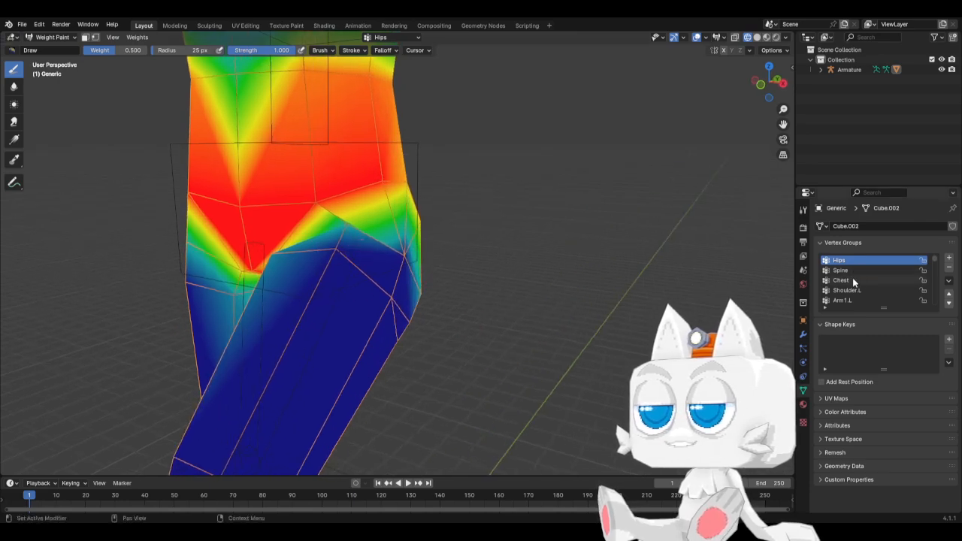
Step: Make the Leg1.L vertex group active and examine its weights from the front and side of the left hip
{"action": "scroll", "coordinate": [844, 301], "scroll_direction": "down", "scroll_amount": 10}
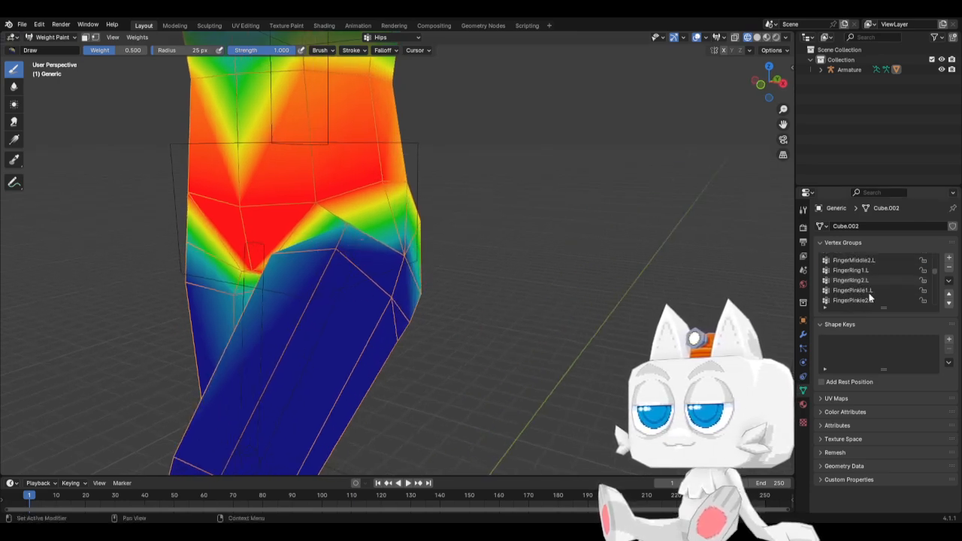
{"action": "scroll", "coordinate": [870, 299], "scroll_direction": "down", "scroll_amount": 6}
{"action": "scroll", "coordinate": [870, 298], "scroll_direction": "down", "scroll_amount": 15}
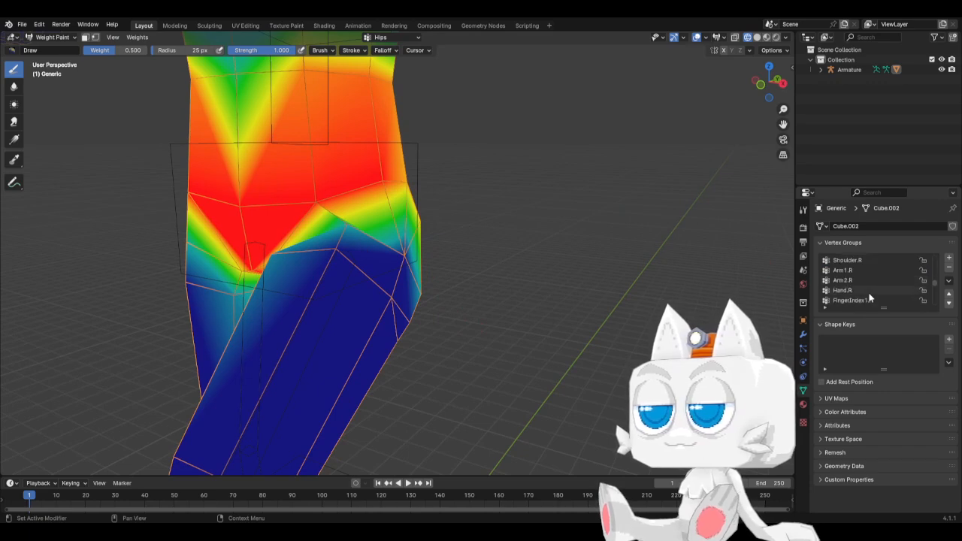
{"action": "scroll", "coordinate": [870, 298], "scroll_direction": "up", "scroll_amount": 1}
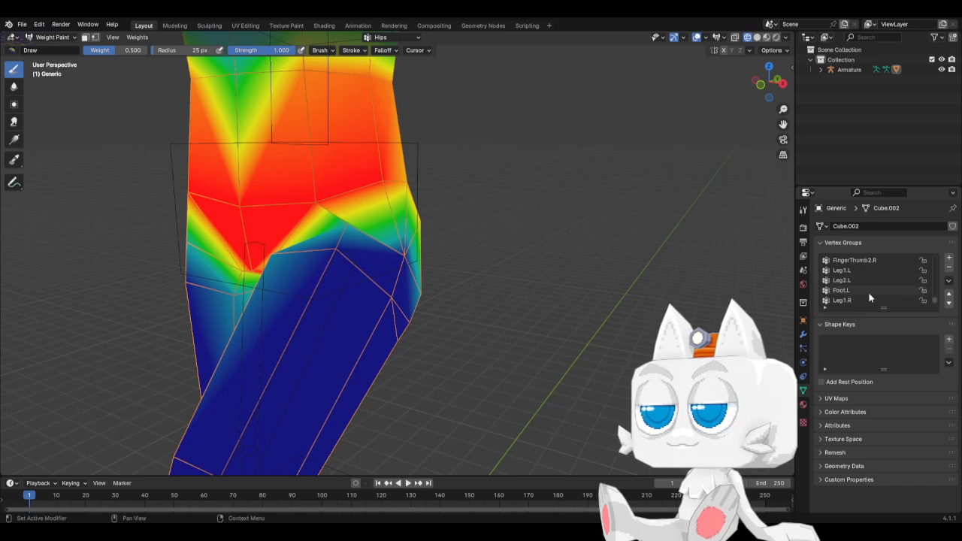
{"action": "left_click", "coordinate": [843, 281]}
{"action": "mouse_move", "coordinate": [345, 258]}
{"action": "middle_mouse_down"}
{"action": "mouse_move", "coordinate": [301, 260]}
{"action": "mouse_move", "coordinate": [440, 254]}
{"action": "mouse_move", "coordinate": [392, 257]}
{"action": "middle_mouse_up"}
{"action": "scroll", "coordinate": [392, 257], "scroll_direction": "up", "scroll_amount": 2}
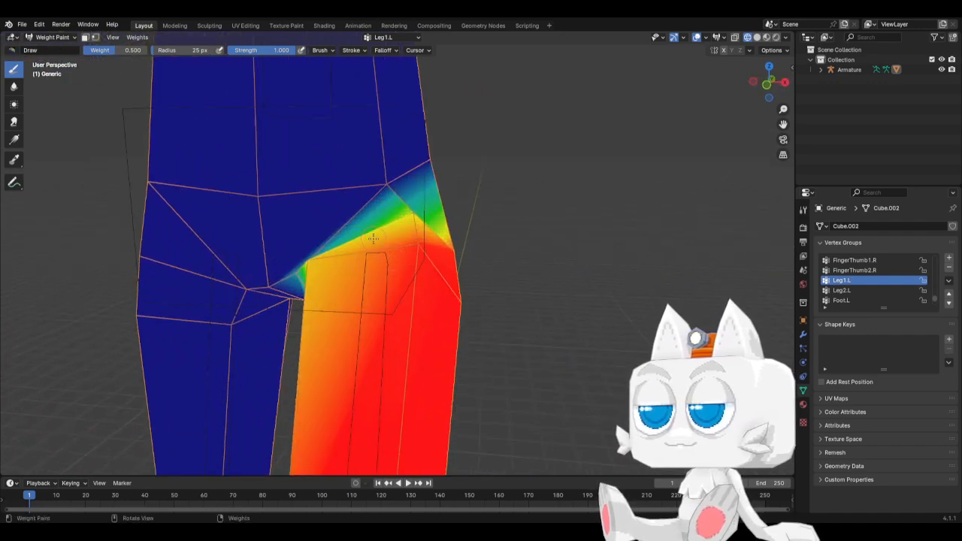
{"action": "mouse_move", "coordinate": [436, 241]}
{"action": "middle_mouse_down"}
{"action": "mouse_move", "coordinate": [330, 262]}
{"action": "mouse_move", "coordinate": [207, 197]}
{"action": "middle_mouse_up"}
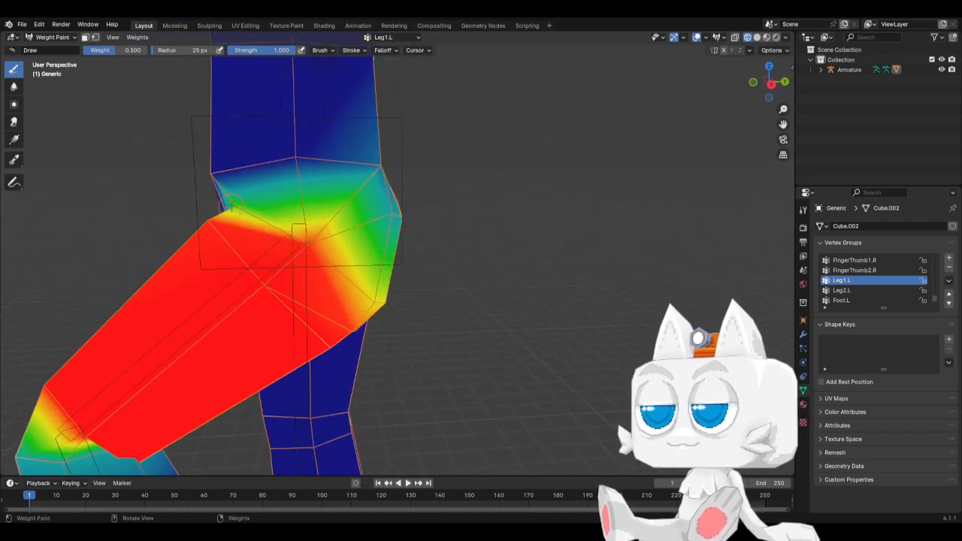
Step: Try painting 0.5 weight for Leg1.L across the outer side of the left hip
{"action": "mouse_move", "coordinate": [341, 240]}
{"action": "middle_mouse_down"}
{"action": "mouse_move", "coordinate": [228, 257]}
{"action": "mouse_move", "coordinate": [290, 235]}
{"action": "middle_mouse_up"}
{"action": "left_click_drag", "start_coordinate": [294, 226], "coordinate": [371, 222]}
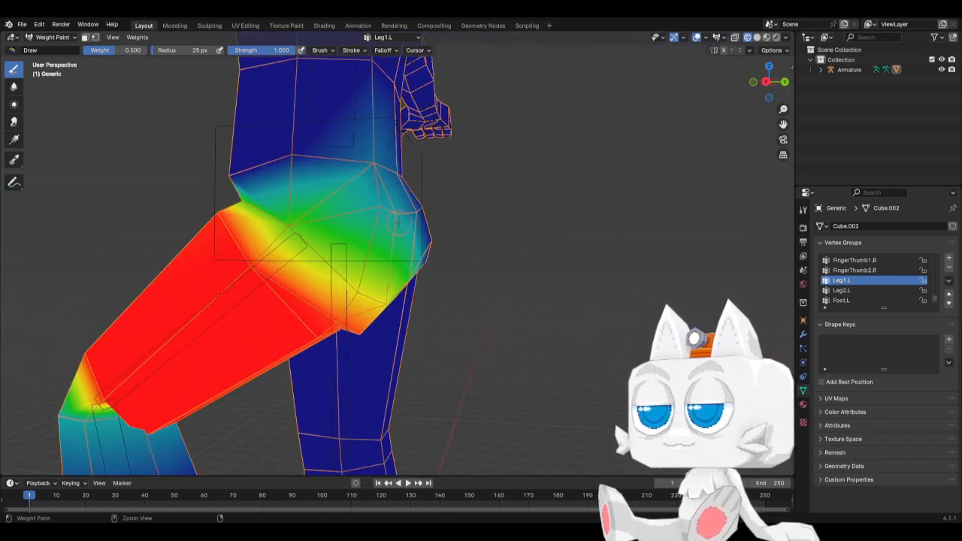
{"action": "mouse_move", "coordinate": [399, 224]}
{"action": "middle_mouse_down"}
{"action": "mouse_move", "coordinate": [323, 233]}
{"action": "mouse_move", "coordinate": [370, 252]}
{"action": "mouse_move", "coordinate": [310, 225]}
{"action": "mouse_move", "coordinate": [252, 251]}
{"action": "mouse_move", "coordinate": [378, 272]}
{"action": "middle_mouse_up"}
{"action": "middle_click_drag", "start_coordinate": [407, 274], "coordinate": [418, 272]}
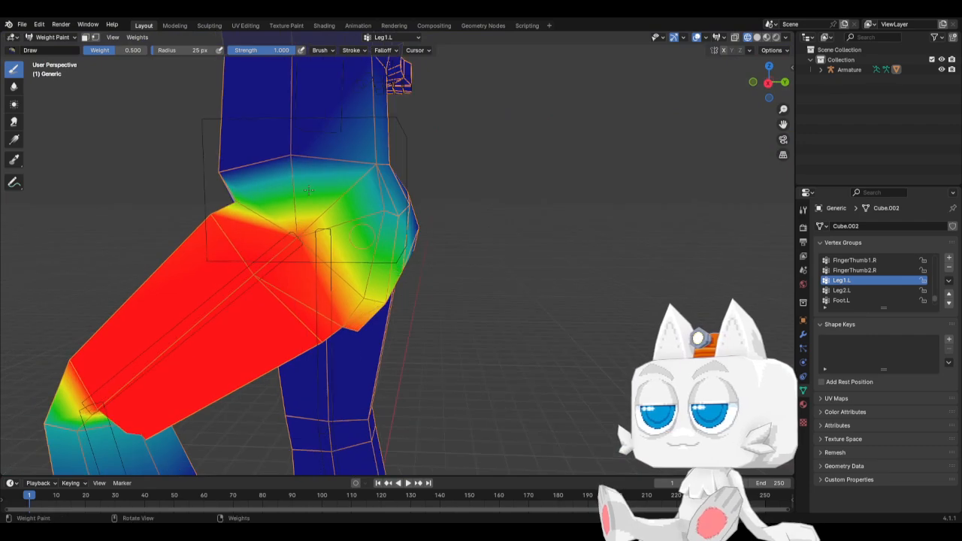
Step: Set the brush weight to 0.25, then raise it to 0.3, and check the Leg1.L weights around the buttocks and hip
{"action": "left_click", "coordinate": [125, 53]}
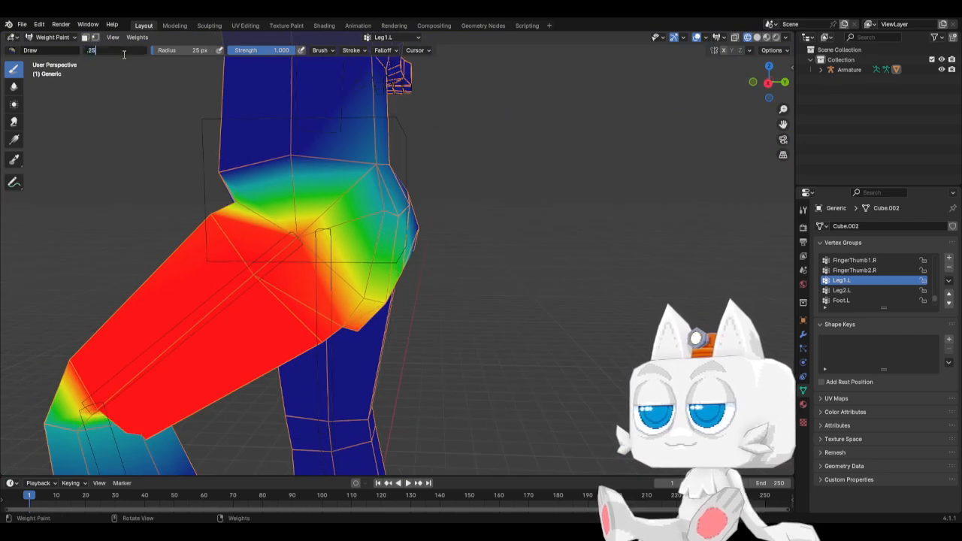
{"action": "type", "text": ".25"}
{"action": "key", "text": "Return"}
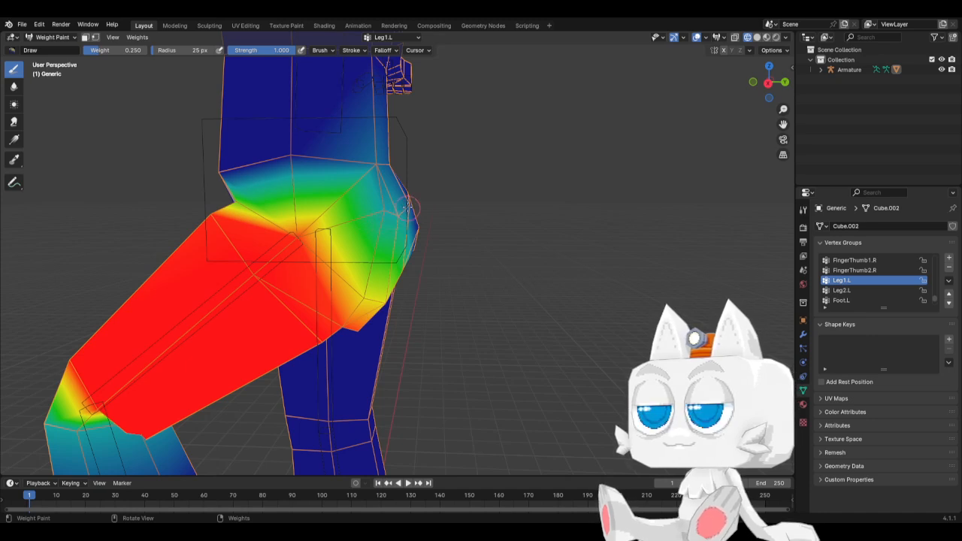
{"action": "left_click", "coordinate": [112, 50]}
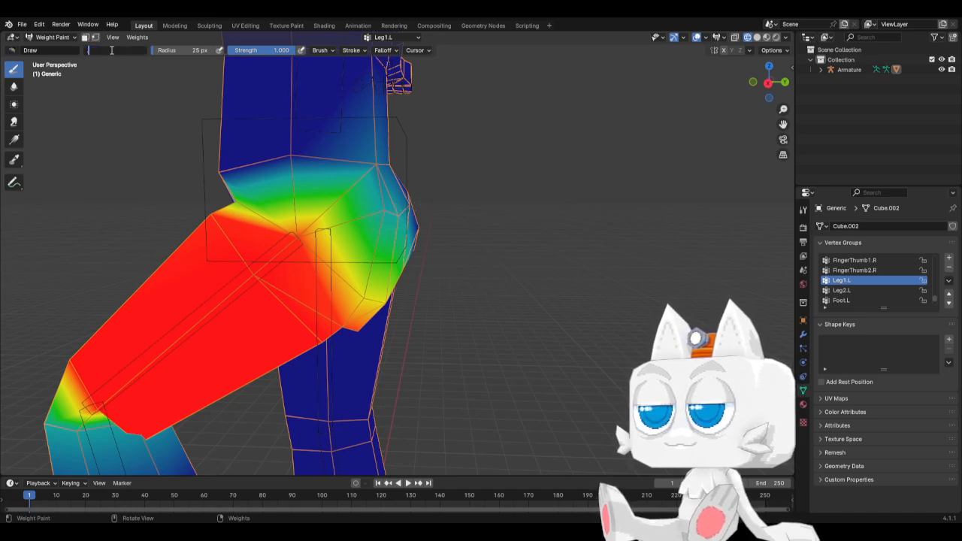
{"action": "type", "text": ".3"}
{"action": "key", "text": "Return"}
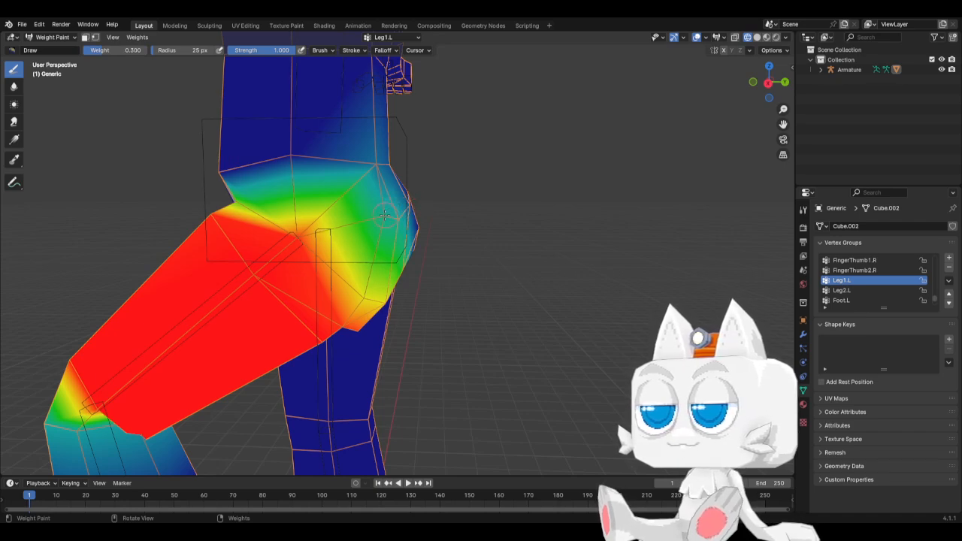
{"action": "mouse_move", "coordinate": [384, 216]}
{"action": "middle_mouse_down"}
{"action": "mouse_move", "coordinate": [406, 219]}
{"action": "mouse_move", "coordinate": [379, 224]}
{"action": "middle_mouse_up"}
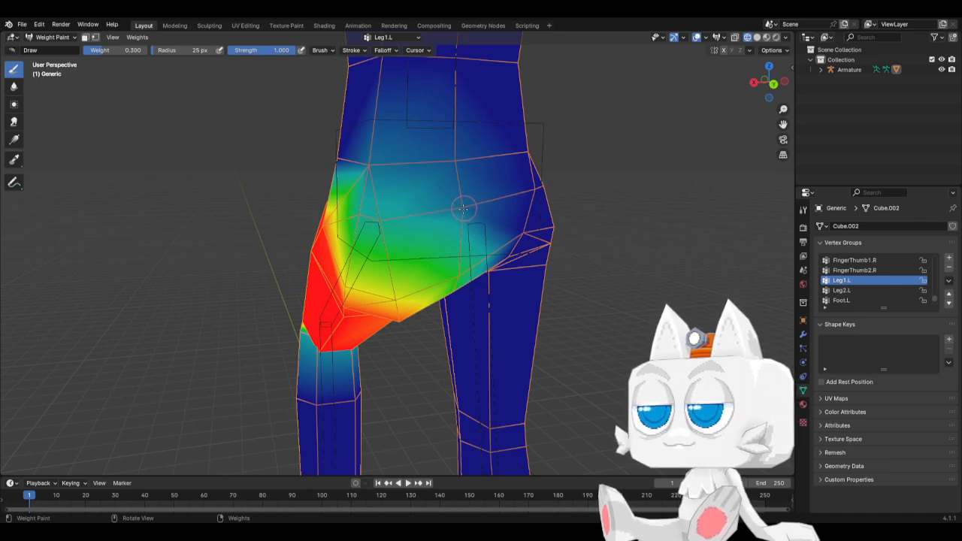
{"action": "middle_click_drag", "start_coordinate": [463, 203], "coordinate": [594, 295]}
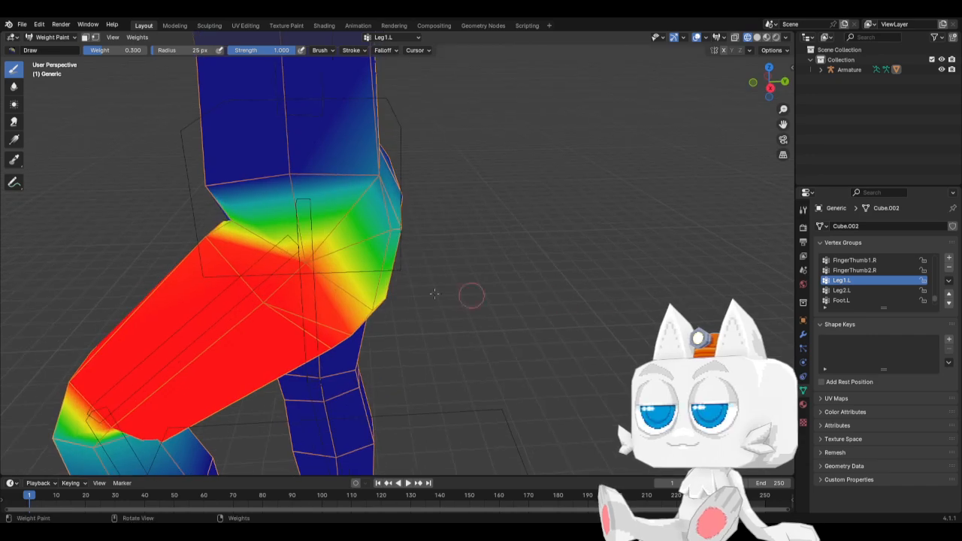
Step: Return the body mesh to Object Mode in front orthographic view, framed on the torso and arms
{"action": "key", "text": "KP_1"}
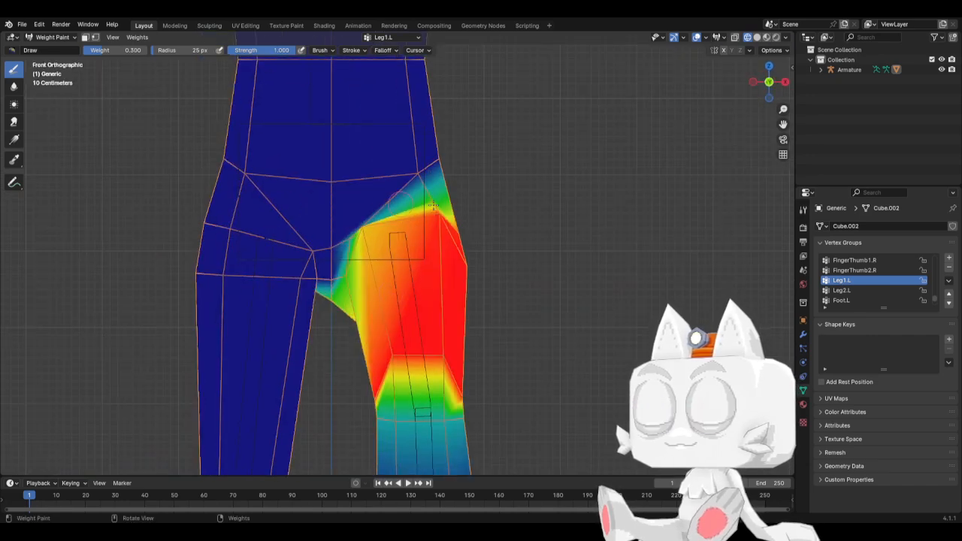
{"action": "scroll", "coordinate": [497, 188], "scroll_direction": "down", "scroll_amount": 2}
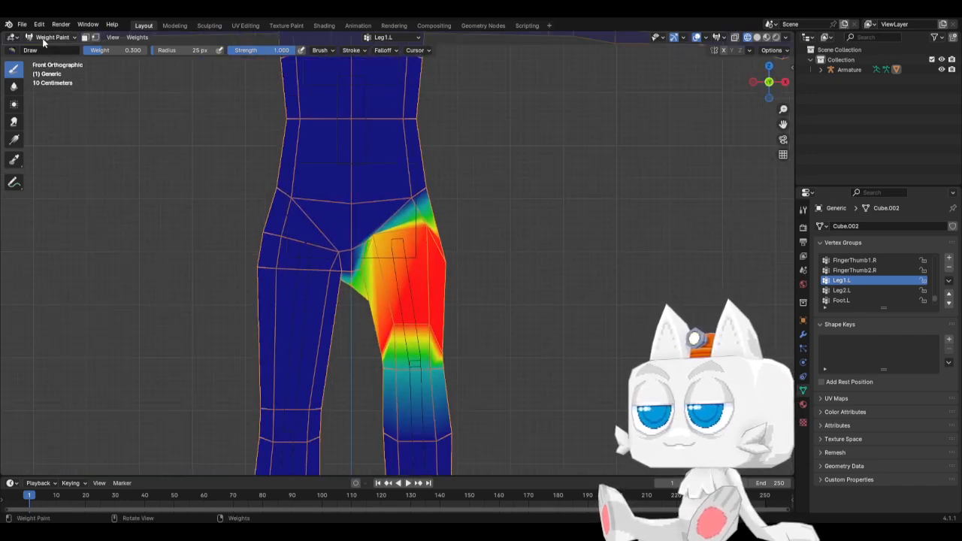
{"action": "left_click", "coordinate": [52, 37]}
{"action": "left_click", "coordinate": [52, 49]}
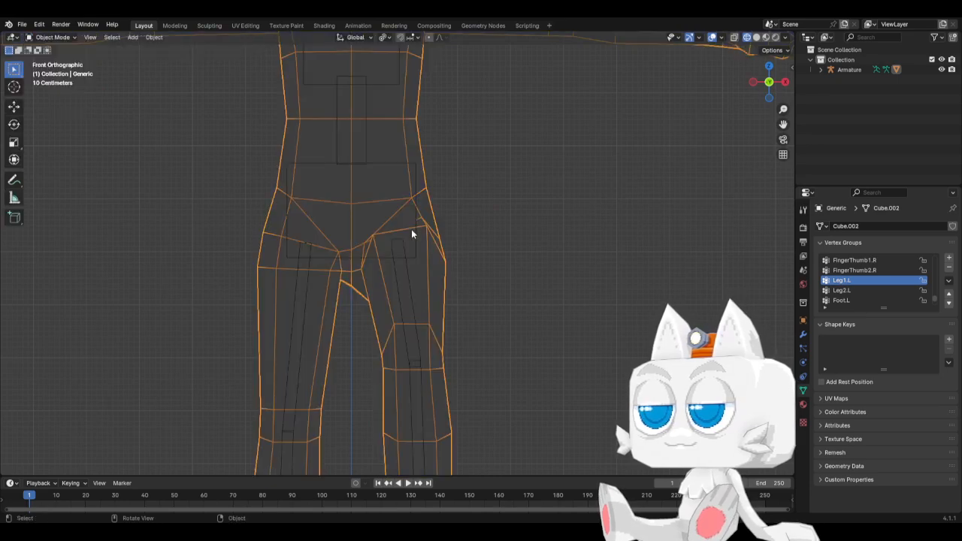
{"action": "mouse_move", "coordinate": [458, 236]}
{"action": "middle_mouse_down", "text": "shift"}
{"action": "mouse_move", "coordinate": [467, 179]}
{"action": "mouse_move", "coordinate": [396, 389]}
{"action": "middle_mouse_up", "text": "shift"}
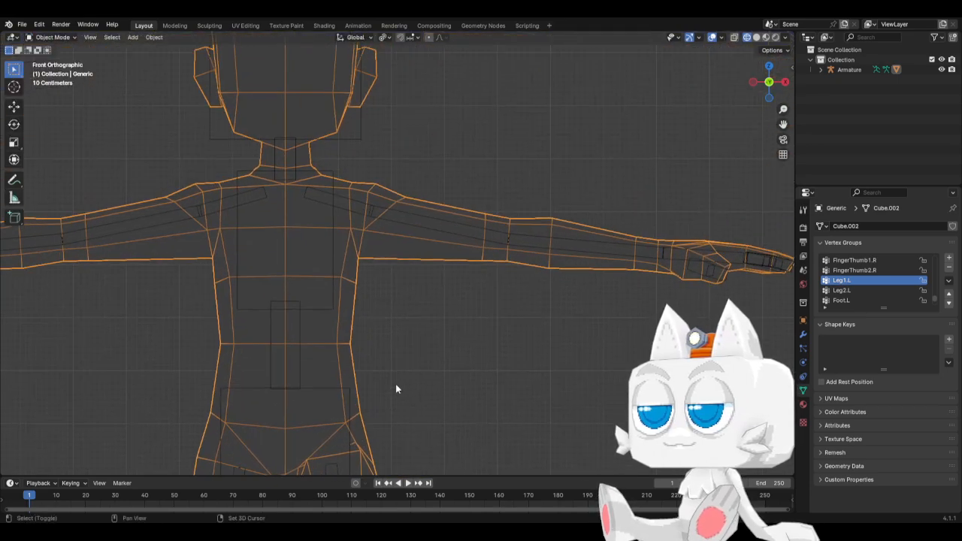
Step: Put the armature in Pose Mode and rotate the Shoulder.L bone upward about 45 degrees, with the mesh shown in solid shading
{"action": "left_click", "coordinate": [390, 224]}
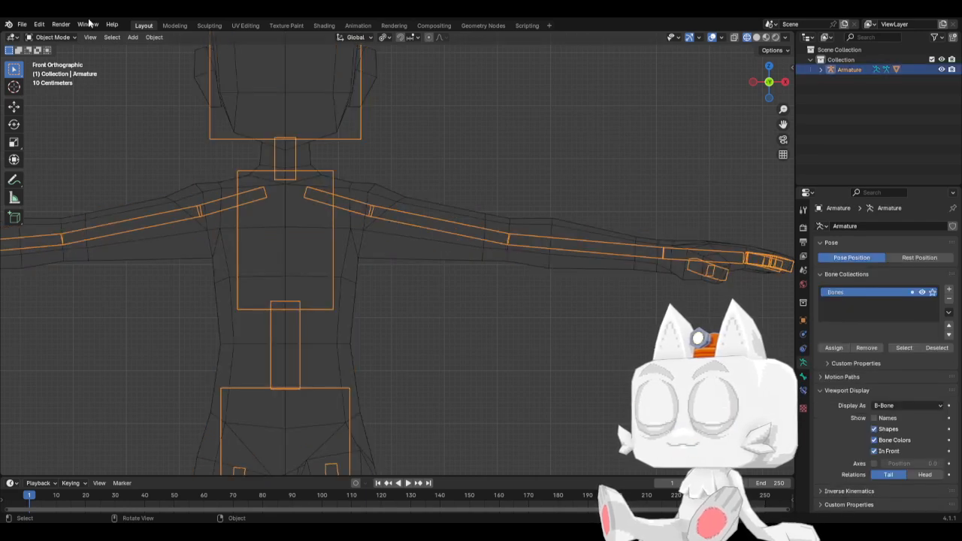
{"action": "left_click", "coordinate": [74, 37]}
{"action": "left_click", "coordinate": [53, 69]}
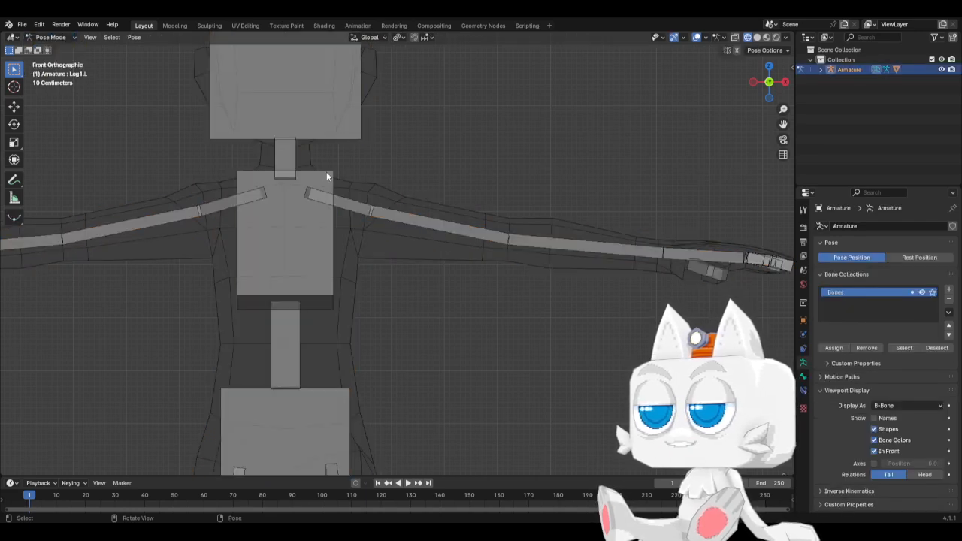
{"action": "left_click", "coordinate": [360, 203]}
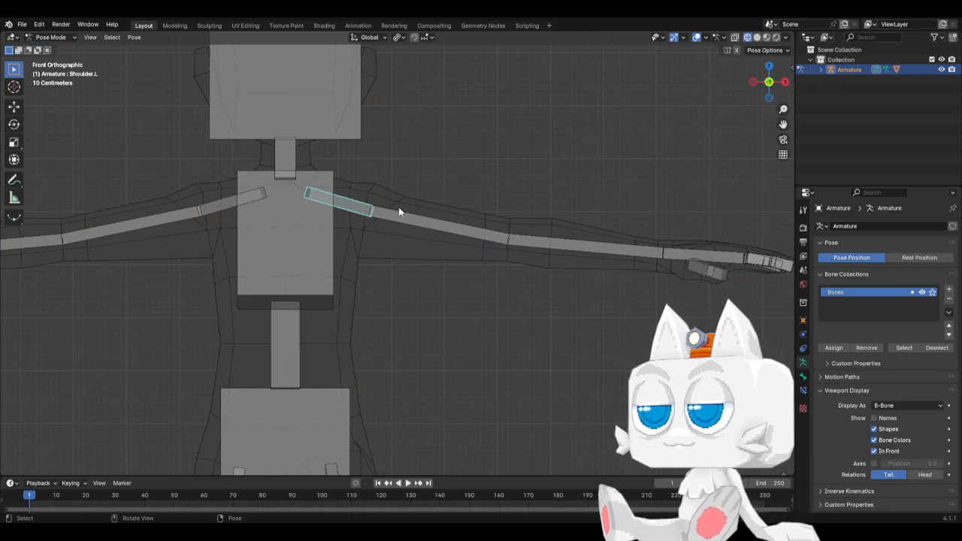
{"action": "key", "text": "z"}
{"action": "left_click", "coordinate": [485, 213]}
{"action": "key", "text": "r"}
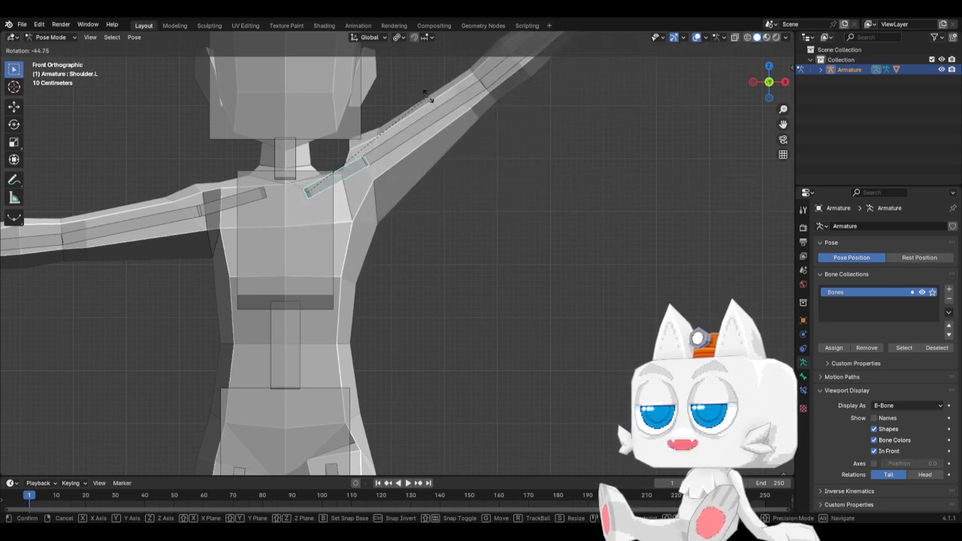
{"action": "left_click", "coordinate": [429, 100]}
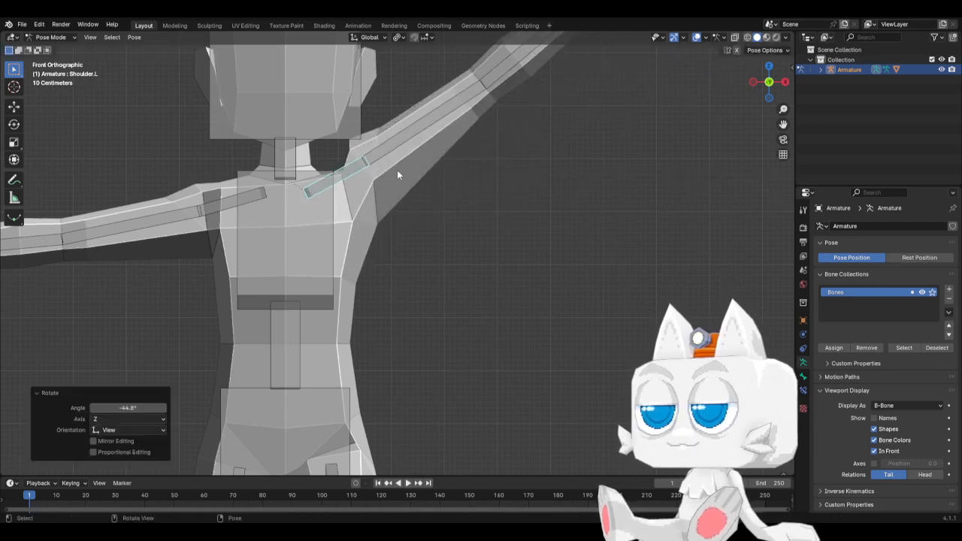
{"action": "left_click", "coordinate": [397, 139]}
{"action": "key", "text": "r"}
{"action": "key", "text": "Escape"}
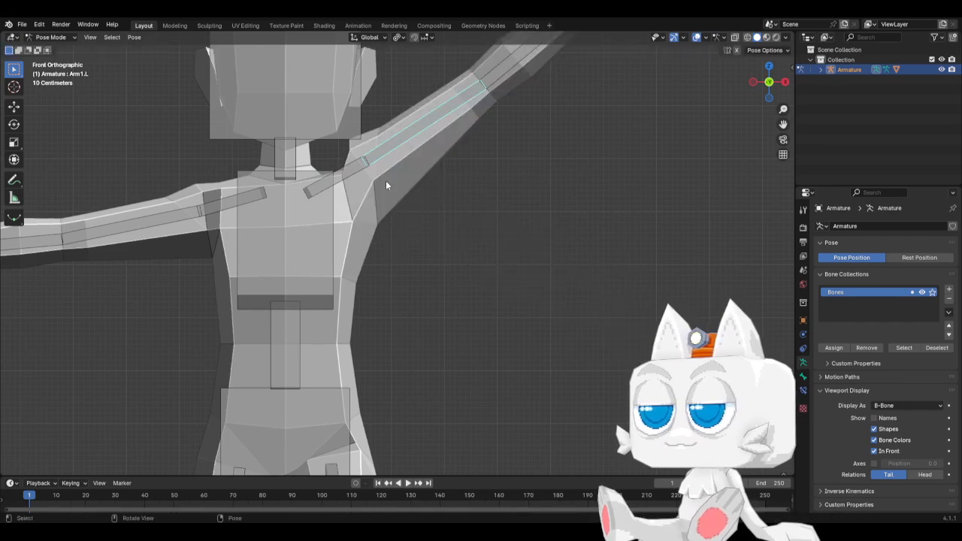
{"action": "left_click", "coordinate": [381, 187]}
Step: Leave Pose Mode and switch the body mesh to Weight Paint mode with wireframe shading
{"action": "left_click", "coordinate": [51, 37]}
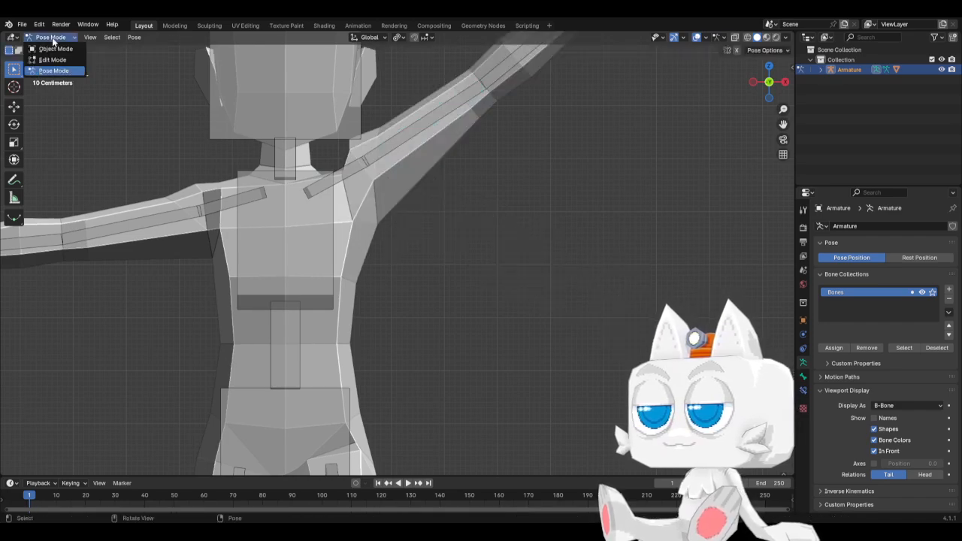
{"action": "left_click", "coordinate": [50, 49]}
{"action": "left_click", "coordinate": [363, 202]}
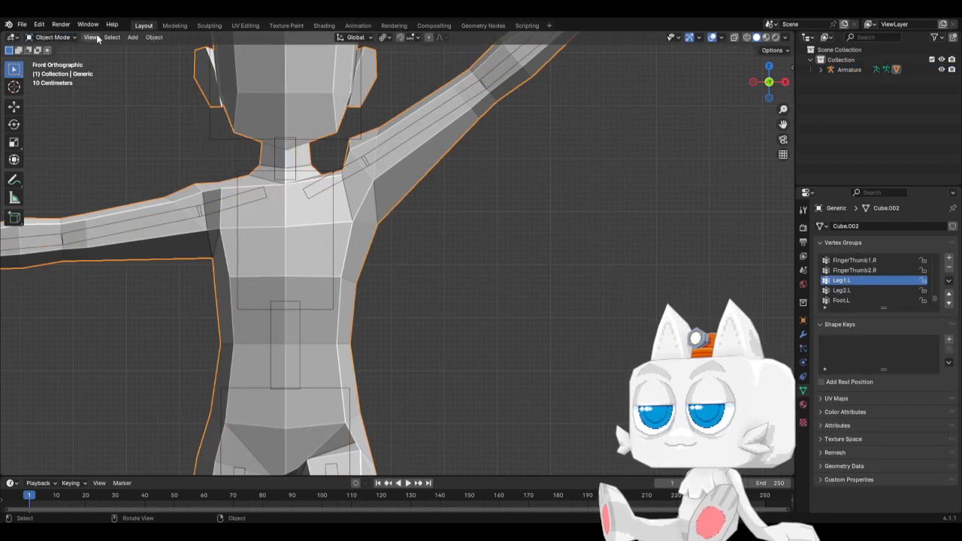
{"action": "left_click", "coordinate": [71, 37]}
{"action": "left_click", "coordinate": [59, 93]}
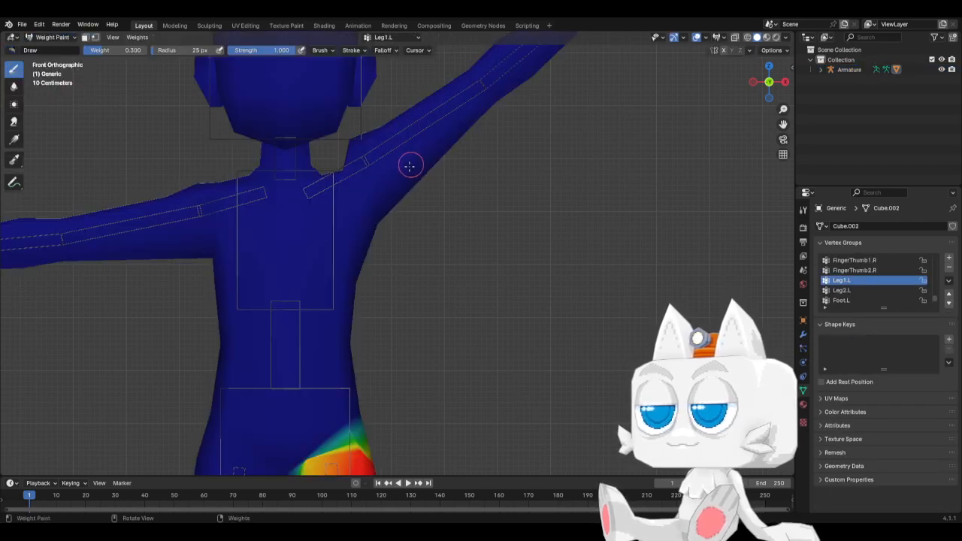
{"action": "key", "text": "z"}
{"action": "left_click", "coordinate": [340, 183]}
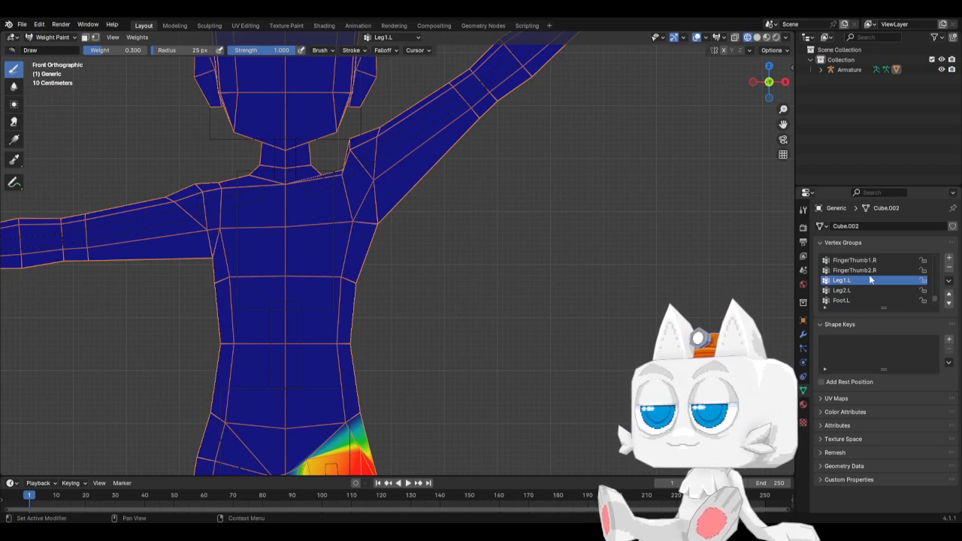
Step: Make the Chest vertex group active and frame its weights around the raised left shoulder
{"action": "scroll", "coordinate": [906, 289], "scroll_direction": "up", "scroll_amount": 5}
{"action": "left_click_drag", "start_coordinate": [933, 295], "coordinate": [937, 250]}
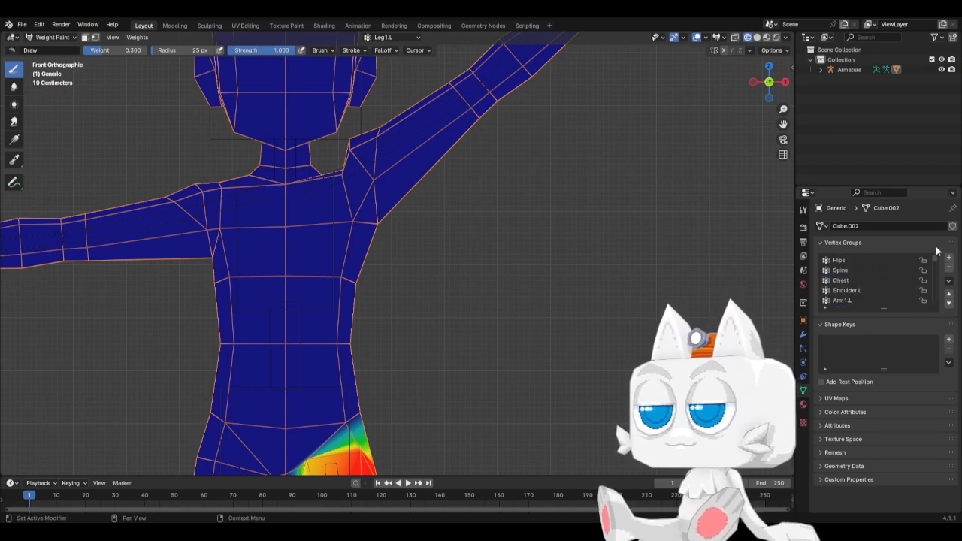
{"action": "left_click", "coordinate": [841, 280]}
{"action": "scroll", "coordinate": [441, 301], "scroll_direction": "down", "scroll_amount": 2}
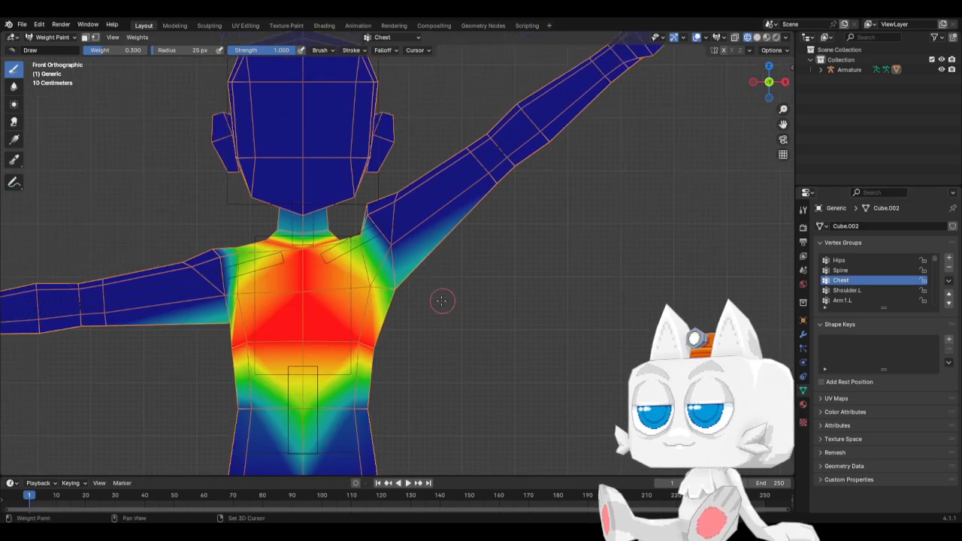
{"action": "scroll", "coordinate": [413, 279], "scroll_direction": "up", "scroll_amount": 1}
{"action": "scroll", "coordinate": [391, 281], "scroll_direction": "up", "scroll_amount": 1}
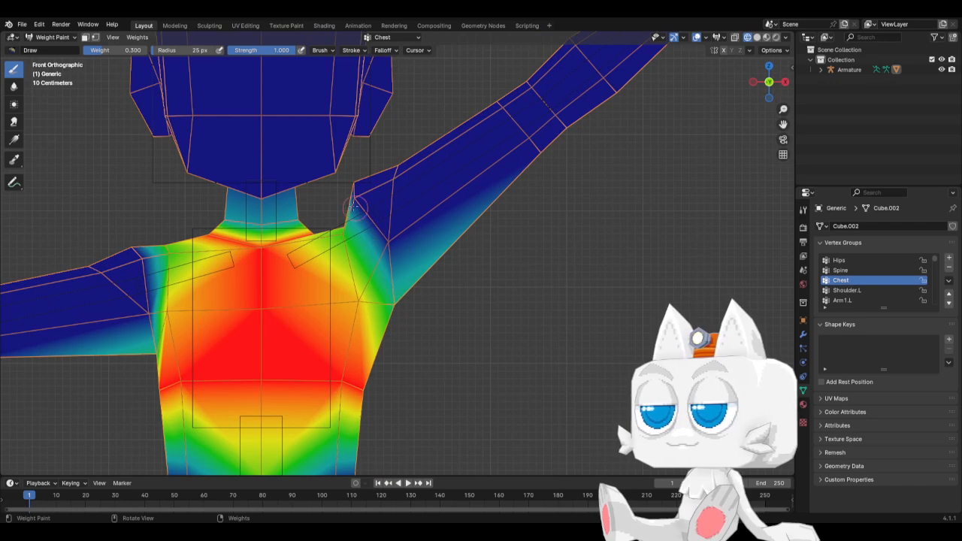
Step: Paint 0.2 Chest weight on the top of the left shoulder from the front and from the back
{"action": "left_click", "coordinate": [115, 51]}
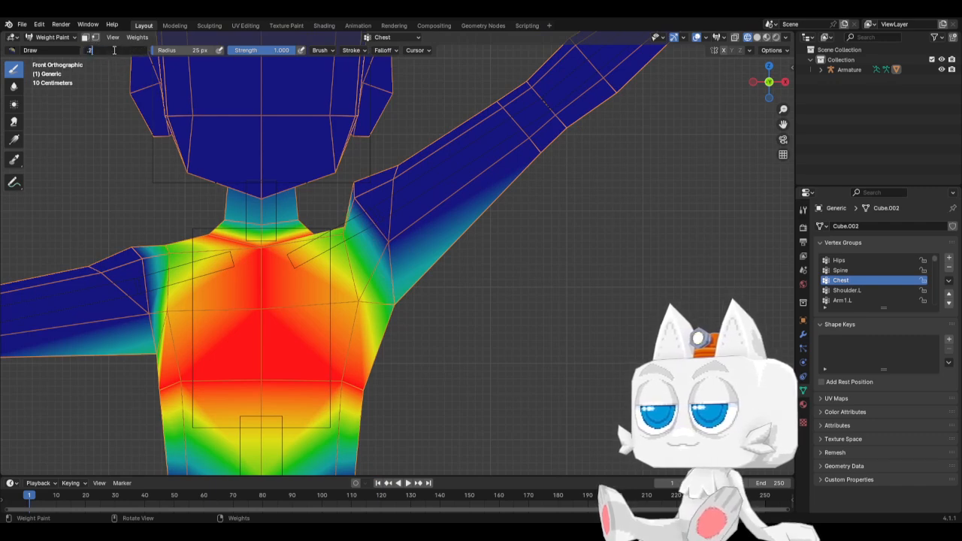
{"action": "type", "text": ".2"}
{"action": "key", "text": "Return"}
{"action": "mouse_move", "coordinate": [372, 194]}
{"action": "left_mouse_down"}
{"action": "mouse_move", "coordinate": [374, 218]}
{"action": "mouse_move", "coordinate": [360, 175]}
{"action": "left_mouse_up"}
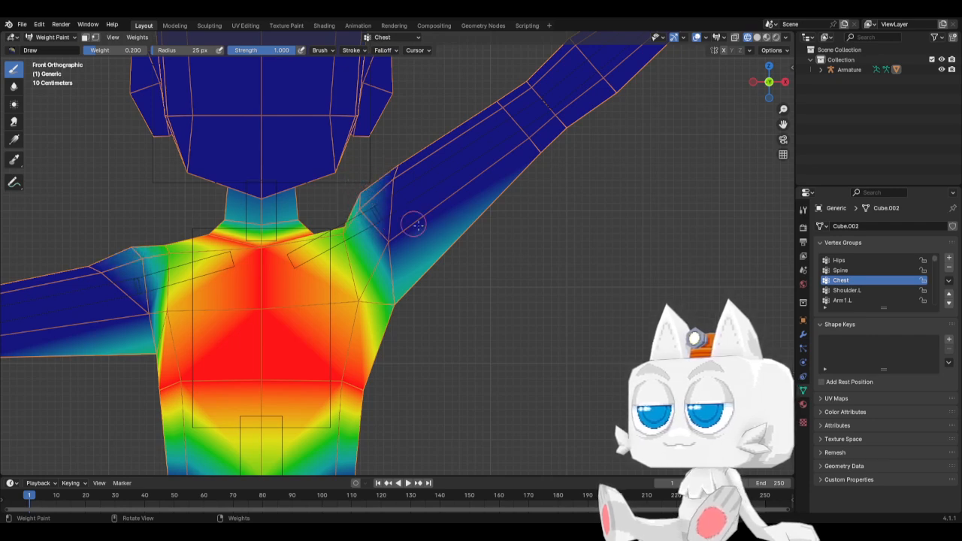
{"action": "key", "text": "ctrl+KP_1"}
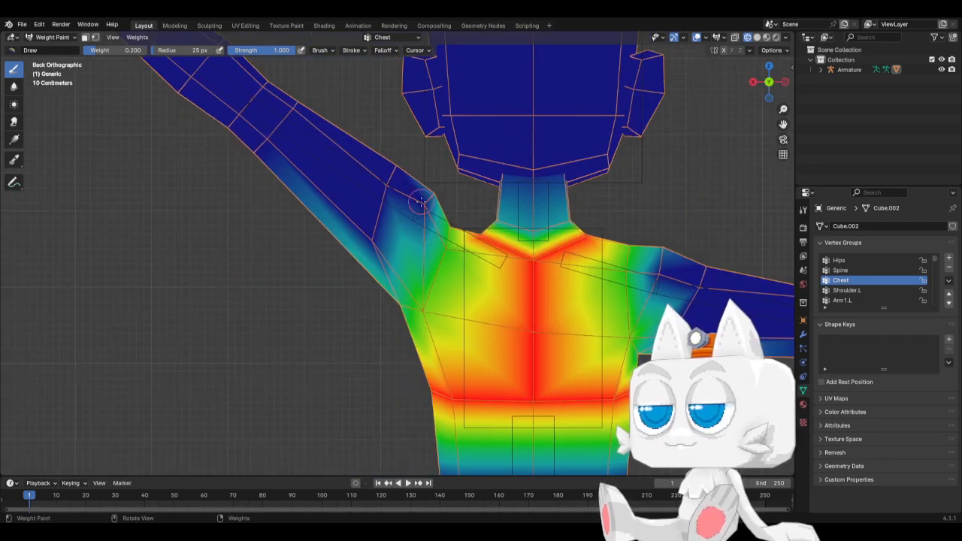
{"action": "left_click_drag", "start_coordinate": [421, 202], "coordinate": [417, 207]}
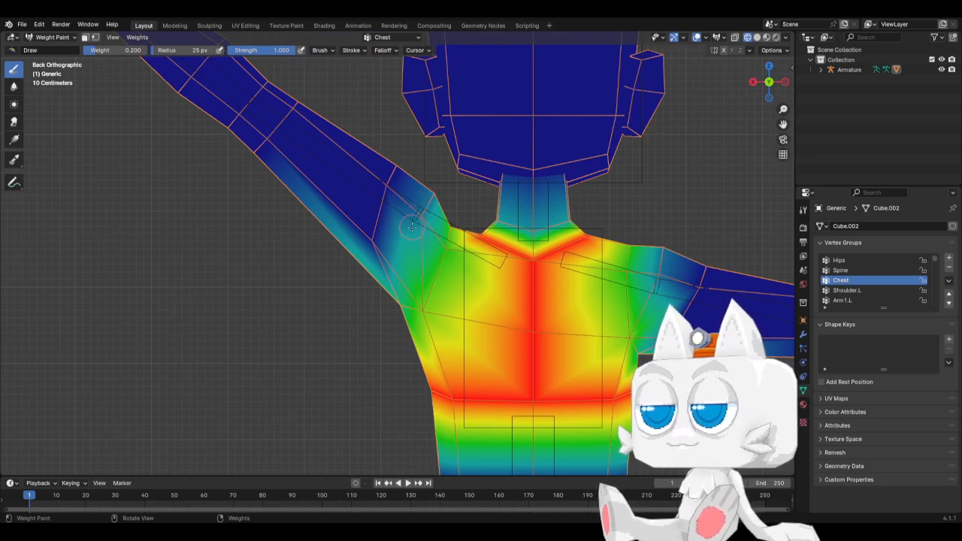
{"action": "key", "text": "KP_1"}
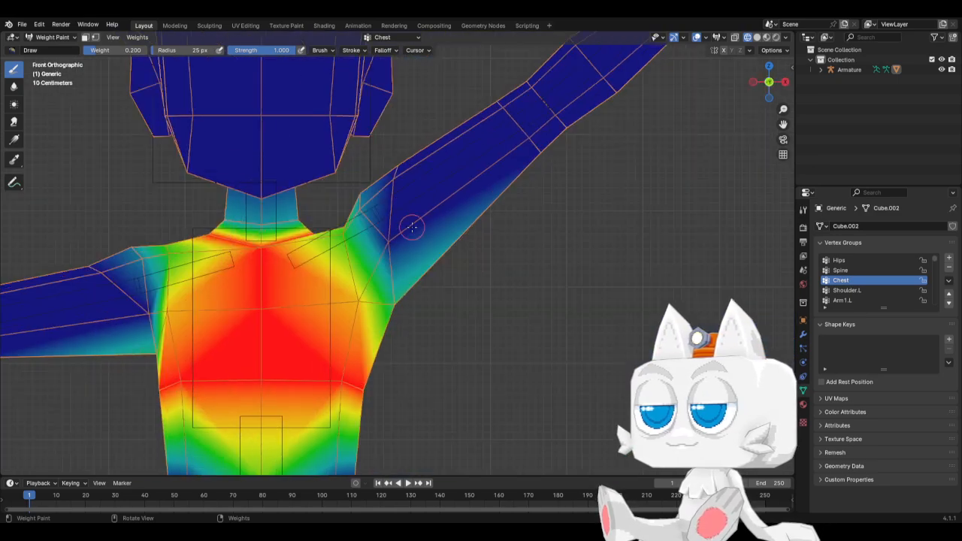
Step: Make the Shoulder.L vertex group active and paint 0.5 weight on the top of the left shoulder
{"action": "left_click", "coordinate": [849, 291]}
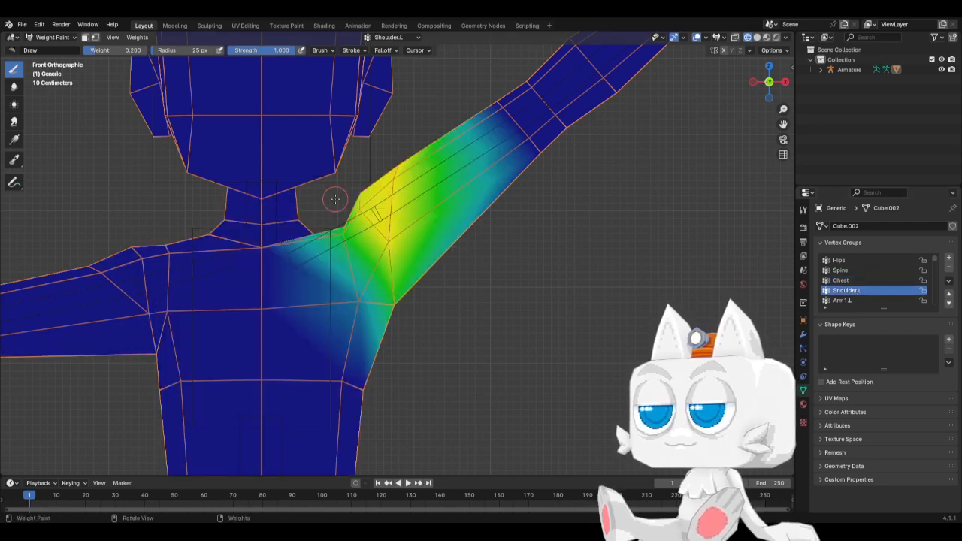
{"action": "left_click", "coordinate": [120, 49]}
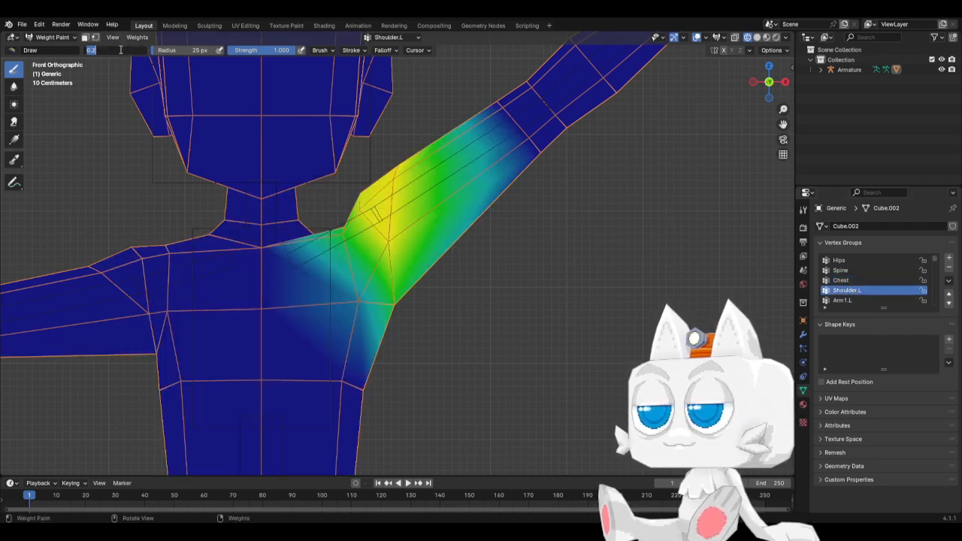
{"action": "type", "text": ".5"}
{"action": "key", "text": "Return"}
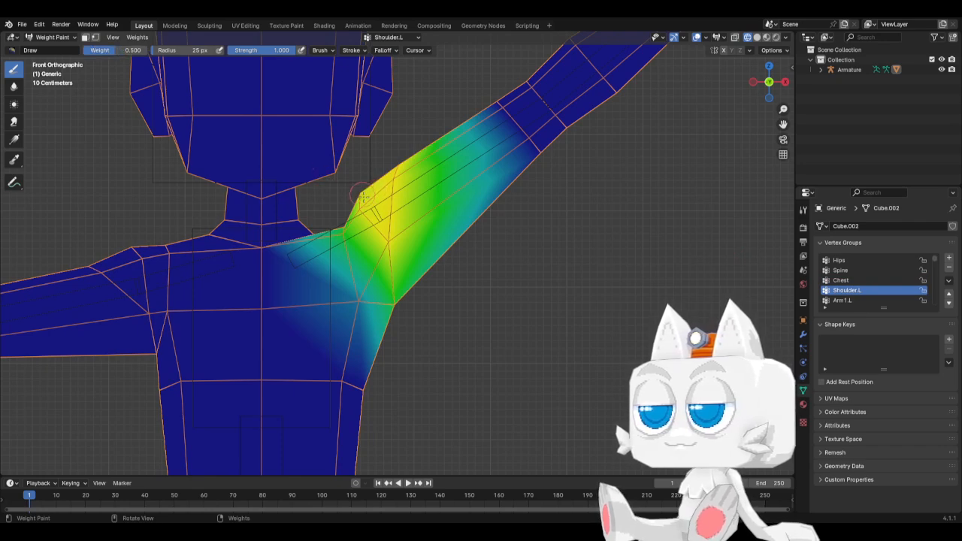
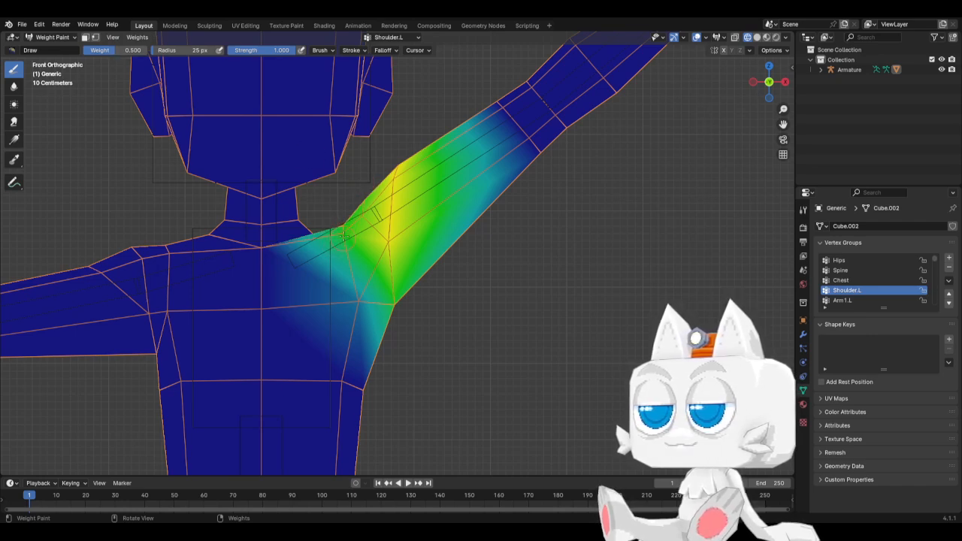
Step: Paint Shoulder.L weight where the left shoulder meets the base of the neck, first at 0.1 and then at 0.25
{"action": "left_click", "coordinate": [119, 52]}
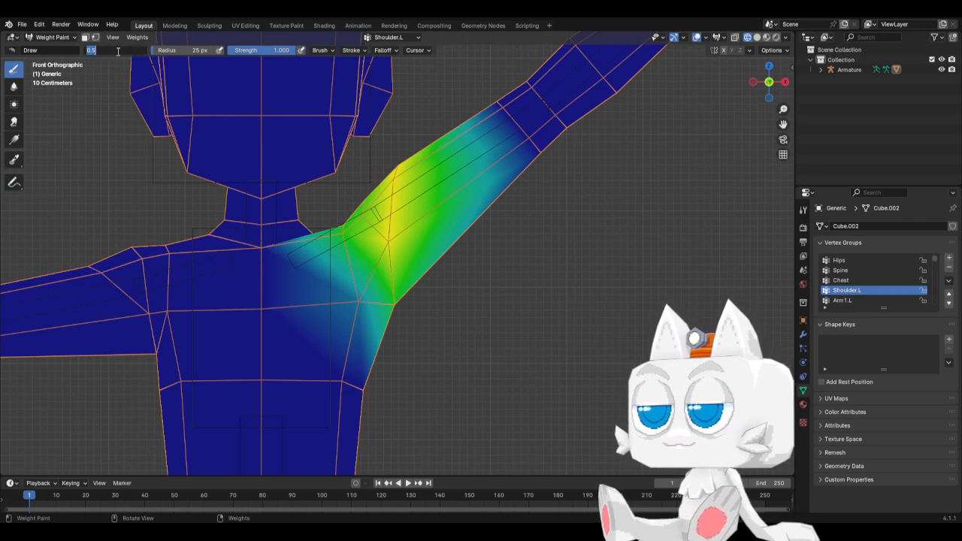
{"action": "type", "text": "0.1"}
{"action": "key", "text": "Return"}
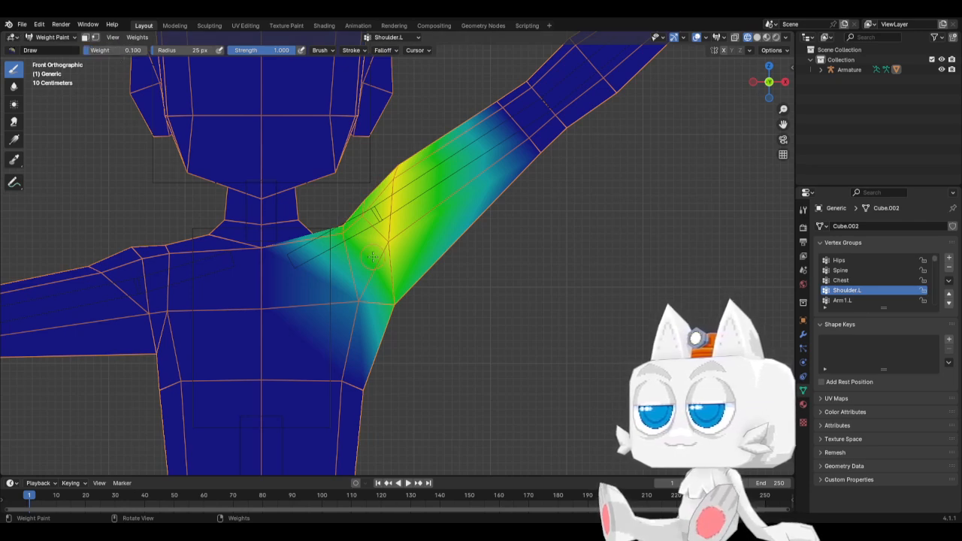
{"action": "mouse_move", "coordinate": [374, 257]}
{"action": "middle_mouse_down"}
{"action": "mouse_move", "coordinate": [386, 276]}
{"action": "mouse_move", "coordinate": [325, 280]}
{"action": "middle_mouse_up"}
{"action": "left_click_drag", "start_coordinate": [304, 267], "coordinate": [301, 252]}
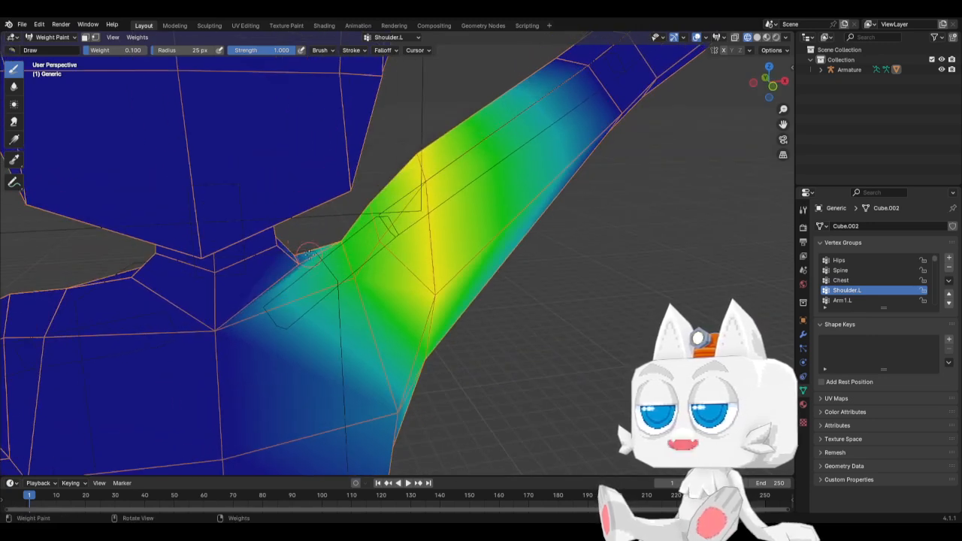
{"action": "left_click", "coordinate": [122, 50]}
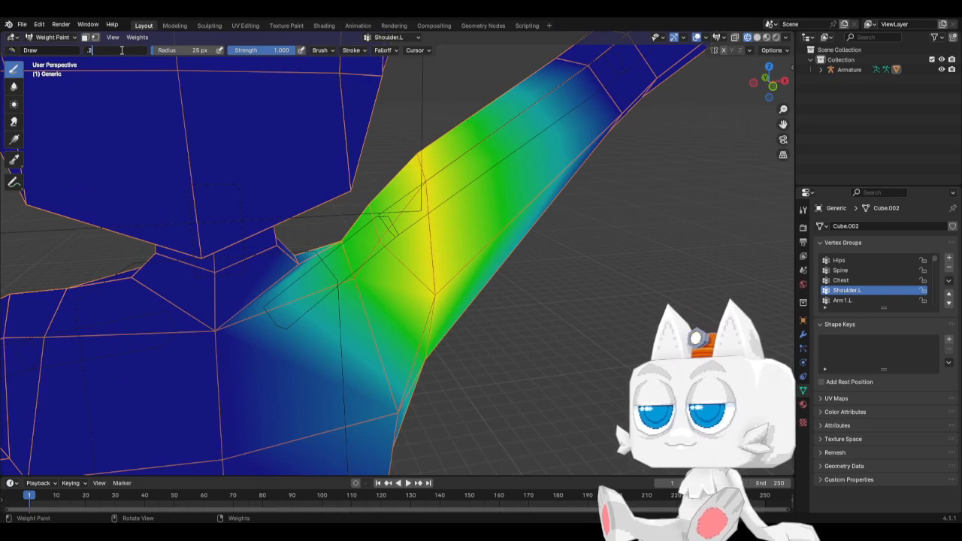
{"action": "left_click_drag", "start_coordinate": [284, 260], "coordinate": [294, 252]}
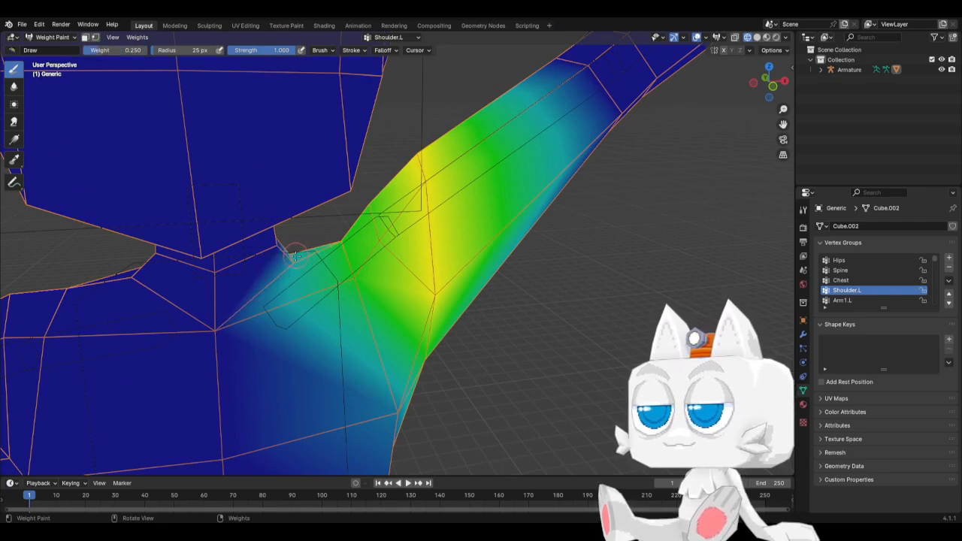
Step: Compare the Chest and Arm1.L vertex group weights around the left shoulder in front view
{"action": "key", "text": "KP_1"}
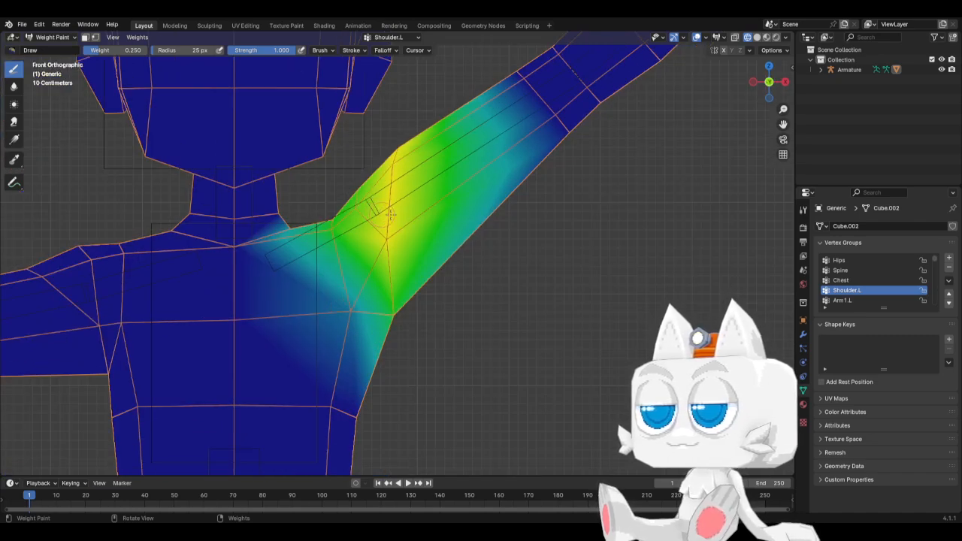
{"action": "left_click", "coordinate": [841, 280]}
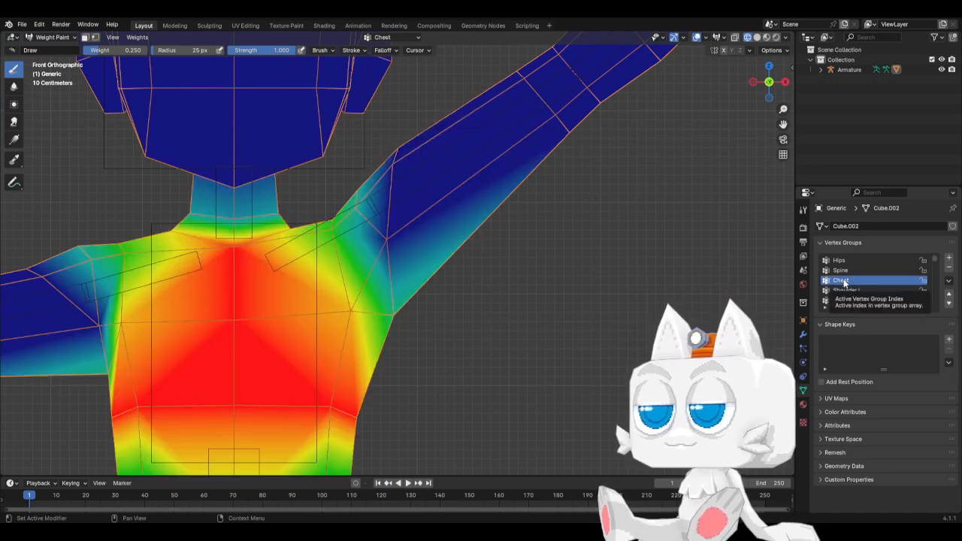
{"action": "left_click", "coordinate": [842, 300]}
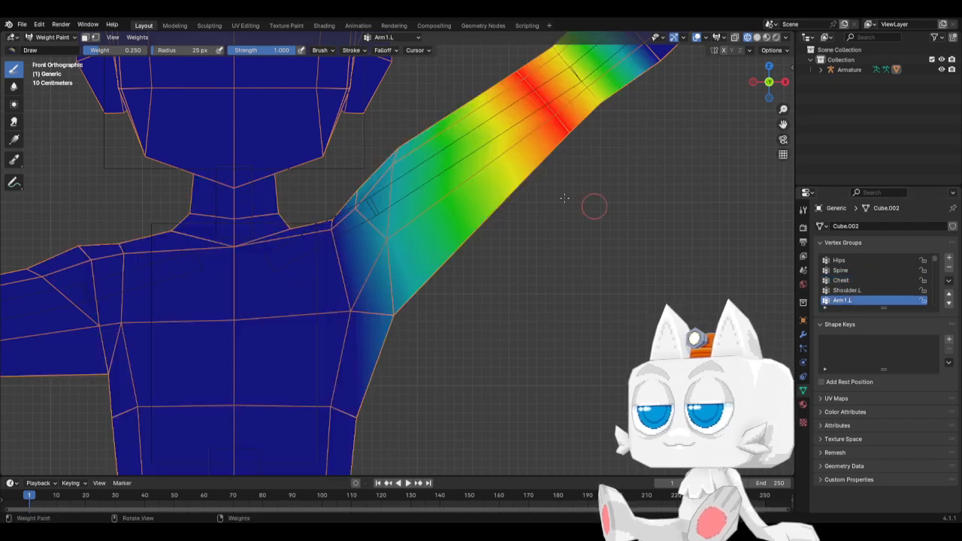
Step: Leave weight painting on the body mesh and put the armature into Pose Mode
{"action": "left_click", "coordinate": [52, 37]}
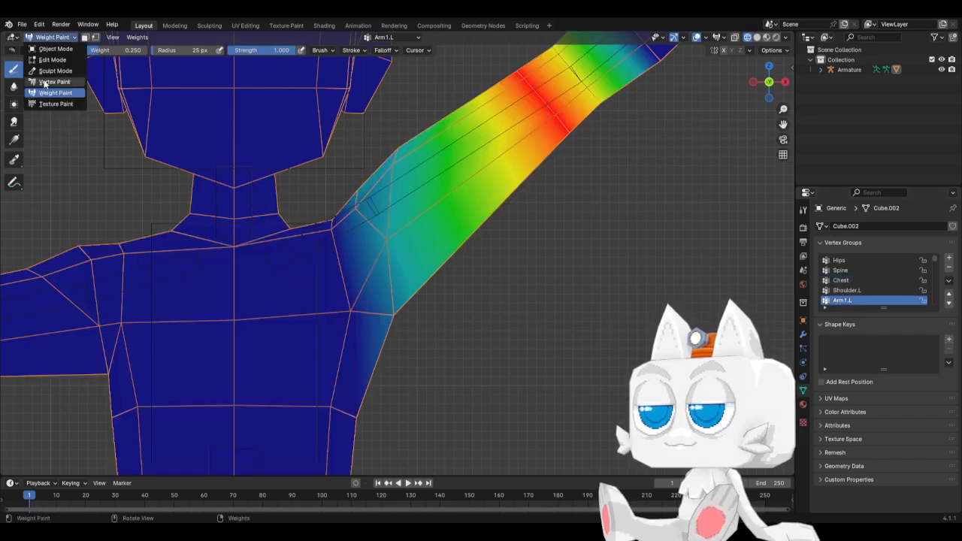
{"action": "left_click", "coordinate": [54, 51]}
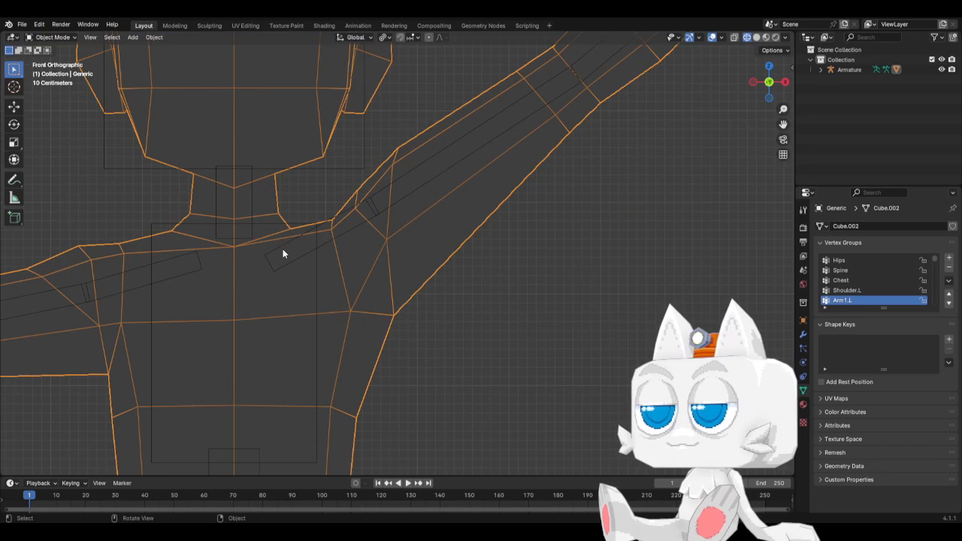
{"action": "left_click", "coordinate": [279, 249]}
{"action": "left_click", "coordinate": [52, 37]}
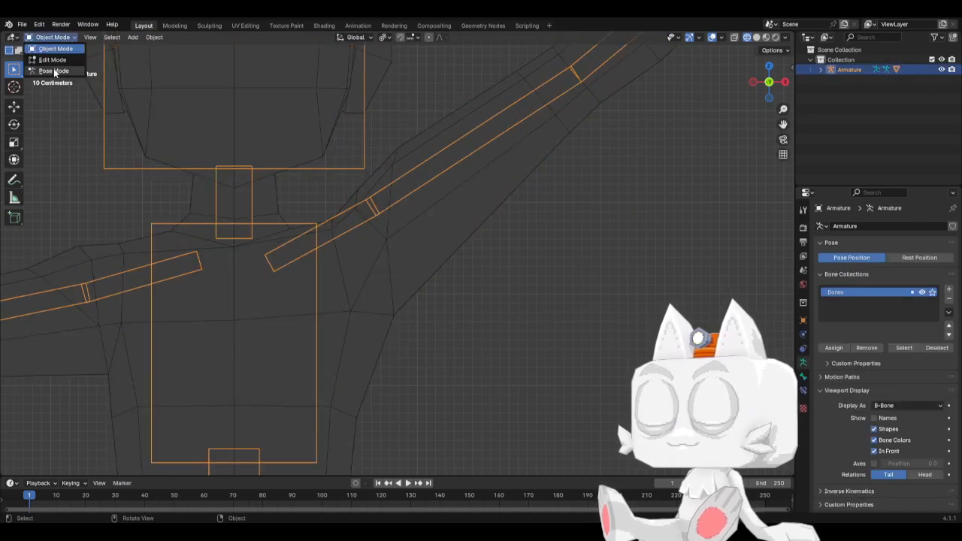
{"action": "left_click", "coordinate": [59, 71]}
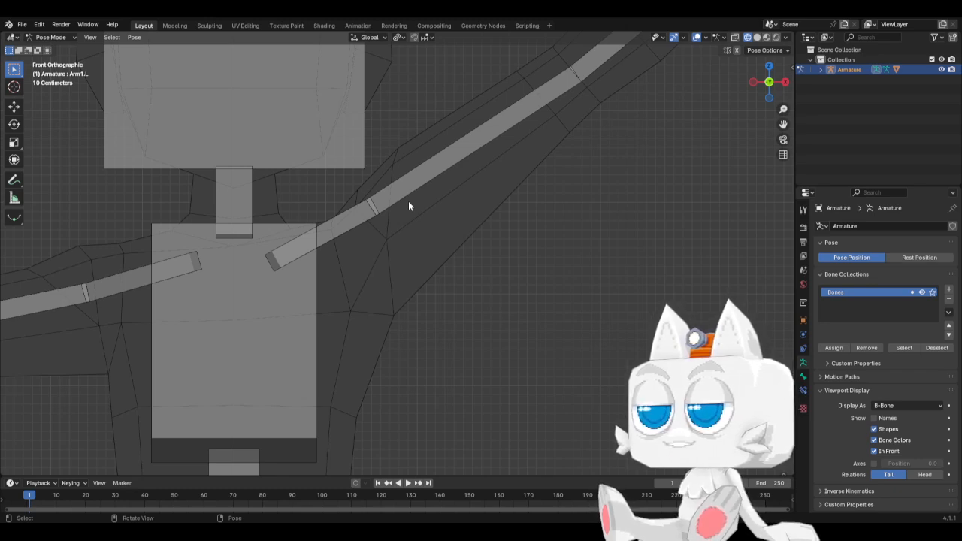
{"action": "left_click", "coordinate": [410, 174]}
{"action": "key", "text": "r"}
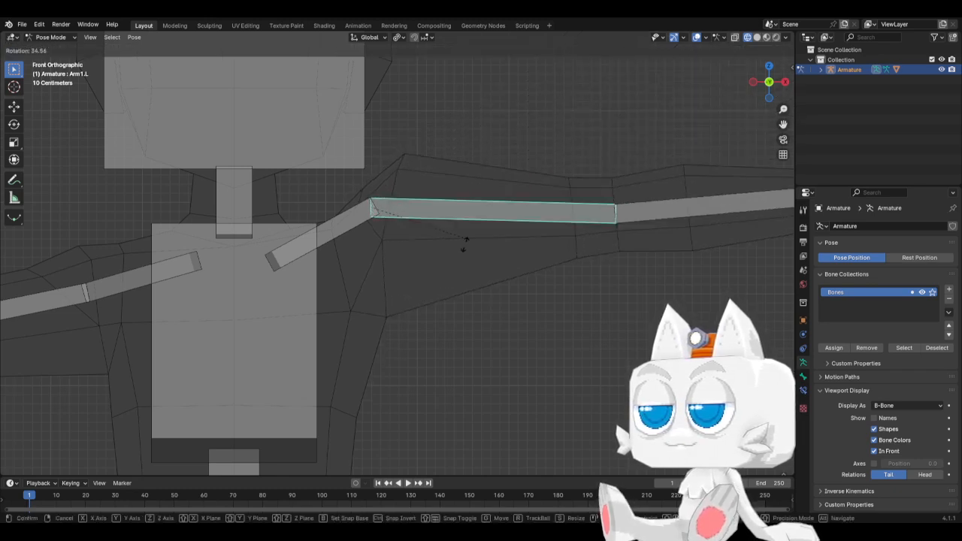
{"action": "right_click", "coordinate": [441, 292]}
Step: Clear the Shoulder.L bone's rotation and rotate the Arm1.L bone about 70 degrees down beside the body
{"action": "left_click", "coordinate": [363, 223]}
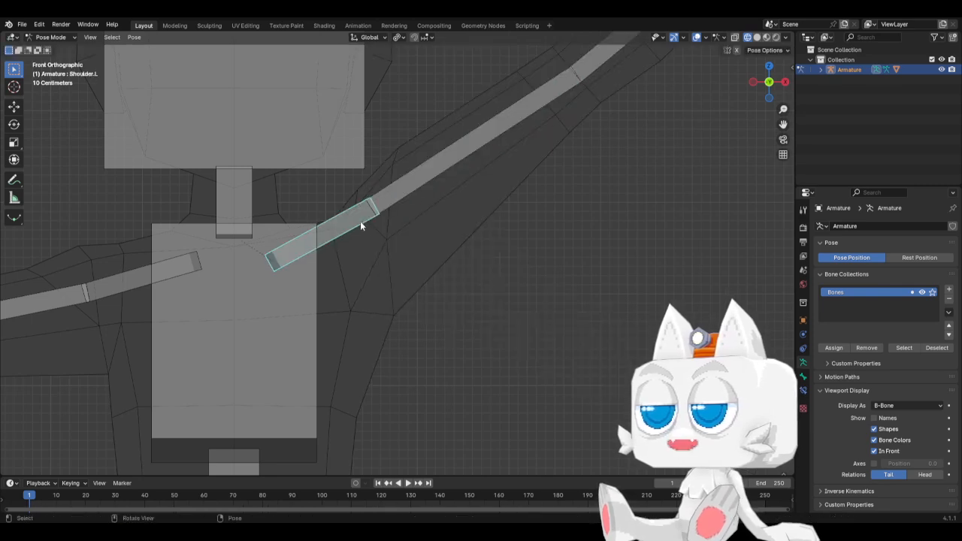
{"action": "key", "text": "alt+r"}
{"action": "left_click", "coordinate": [419, 301]}
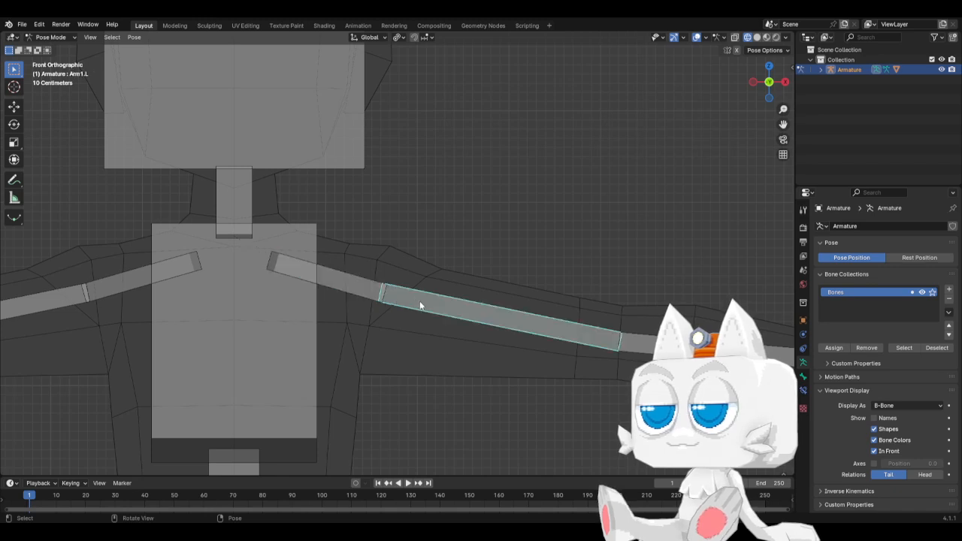
{"action": "key", "text": "r"}
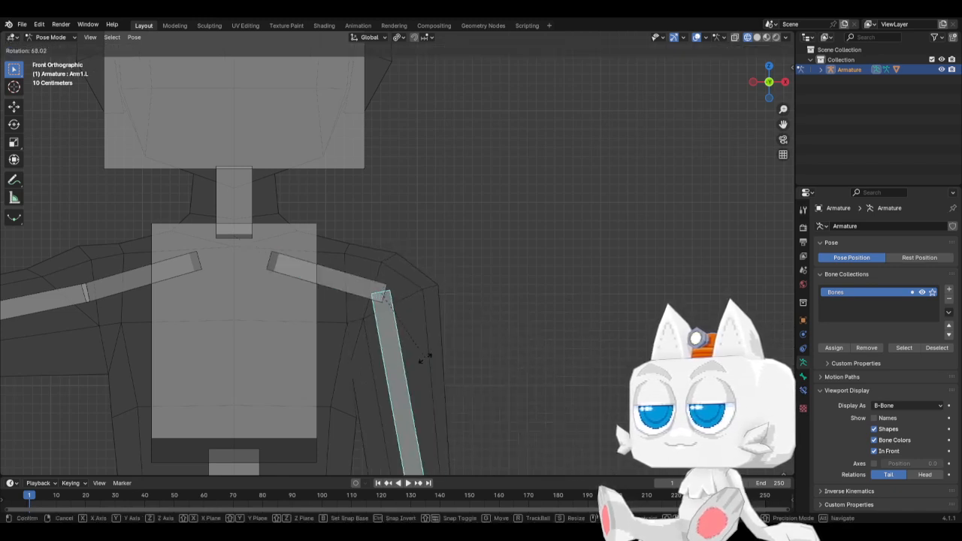
{"action": "left_click", "coordinate": [415, 357]}
{"action": "left_click", "coordinate": [430, 304]}
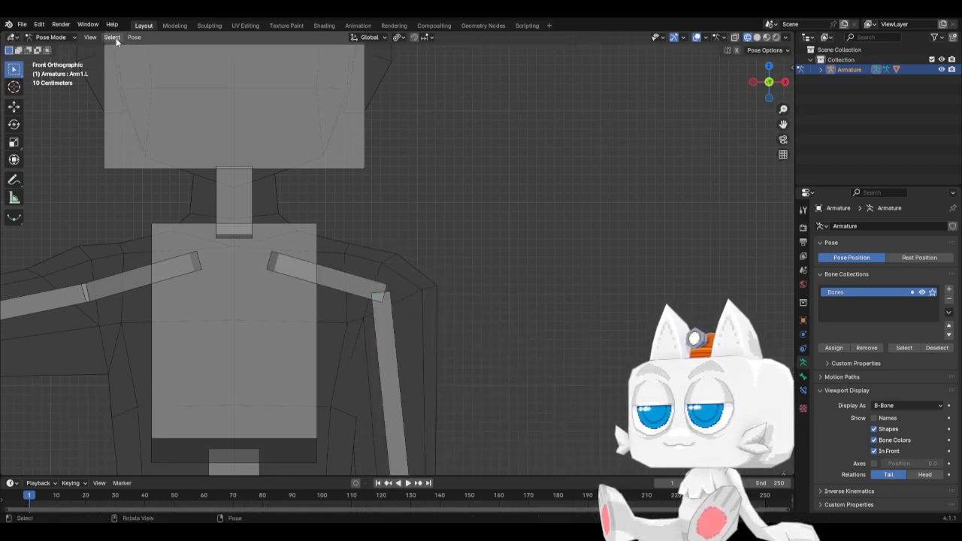
Step: Leave posing the armature and return the body mesh to Weight Paint mode
{"action": "left_click", "coordinate": [67, 37]}
{"action": "left_click", "coordinate": [52, 48]}
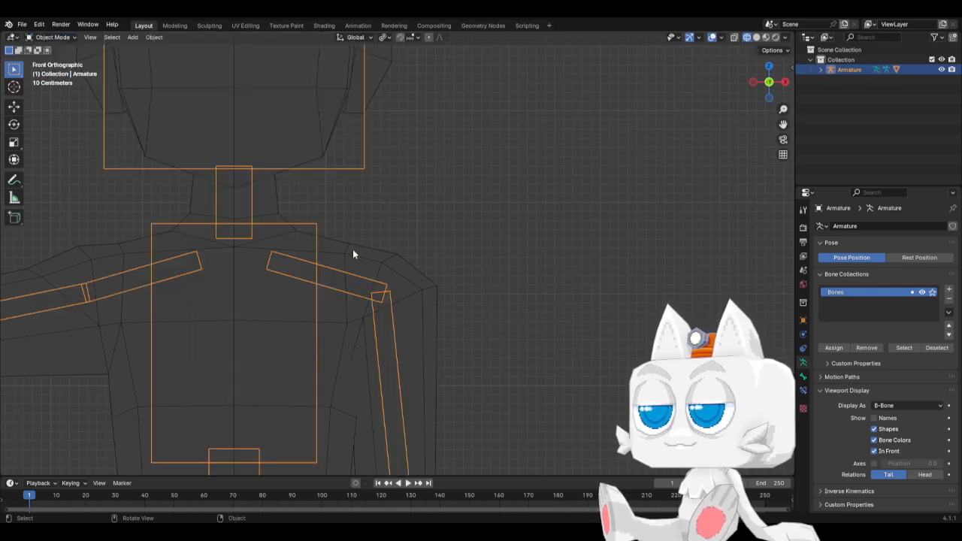
{"action": "left_click", "coordinate": [388, 267]}
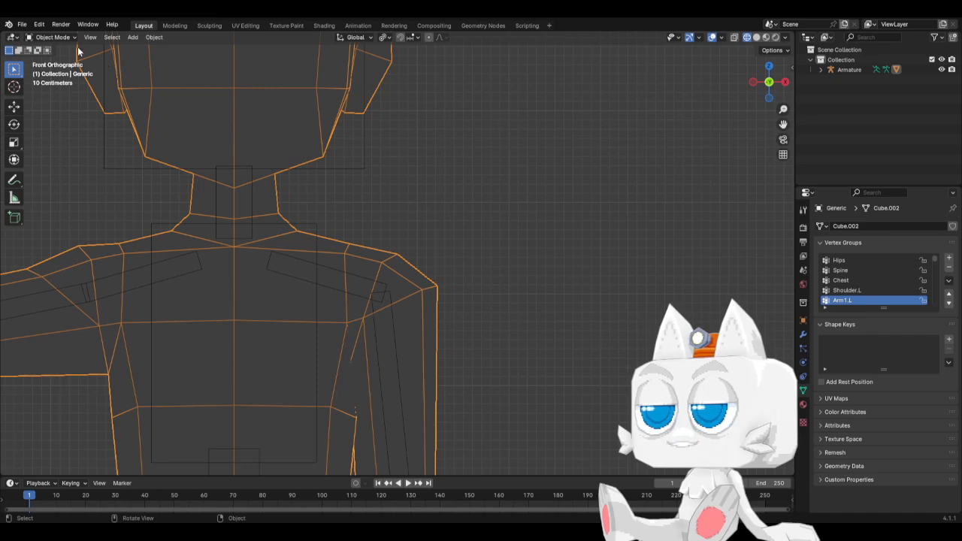
{"action": "left_click", "coordinate": [51, 37]}
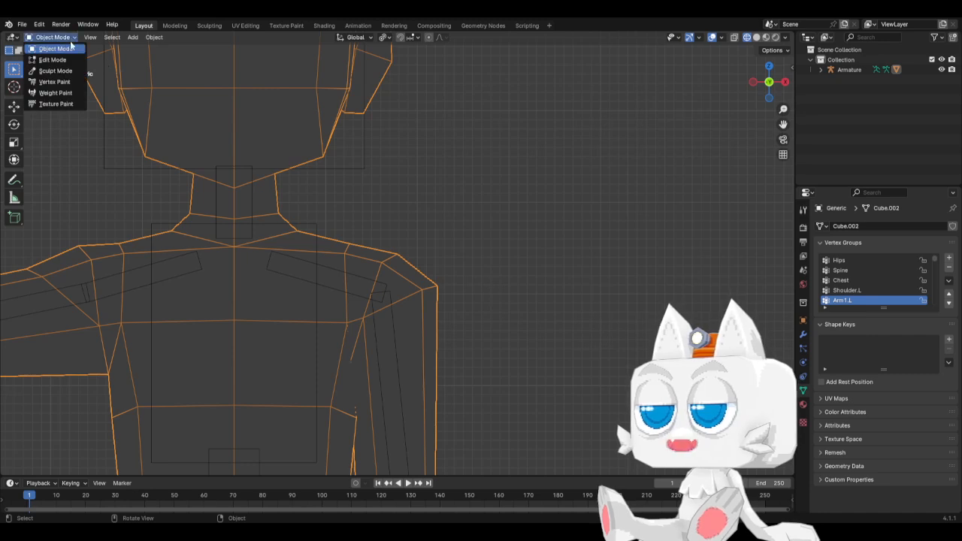
{"action": "left_click", "coordinate": [57, 93]}
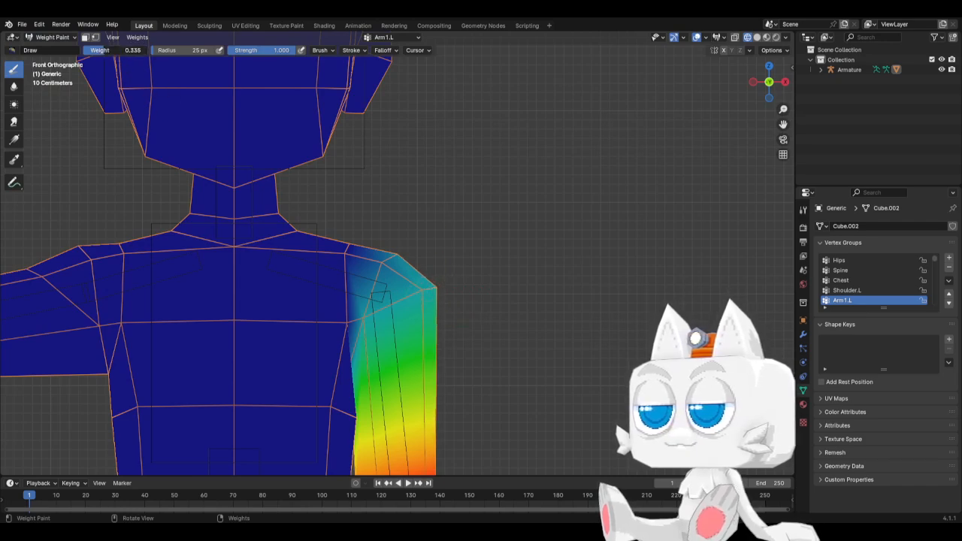
Step: Paint 0.5 Arm1.L weight on the outer corner of the left shoulder from the front and from the back
{"action": "left_click_drag", "start_coordinate": [104, 51], "coordinate": [110, 50]}
{"action": "left_click", "coordinate": [110, 51]}
{"action": "key", "text": "BackSpace"}
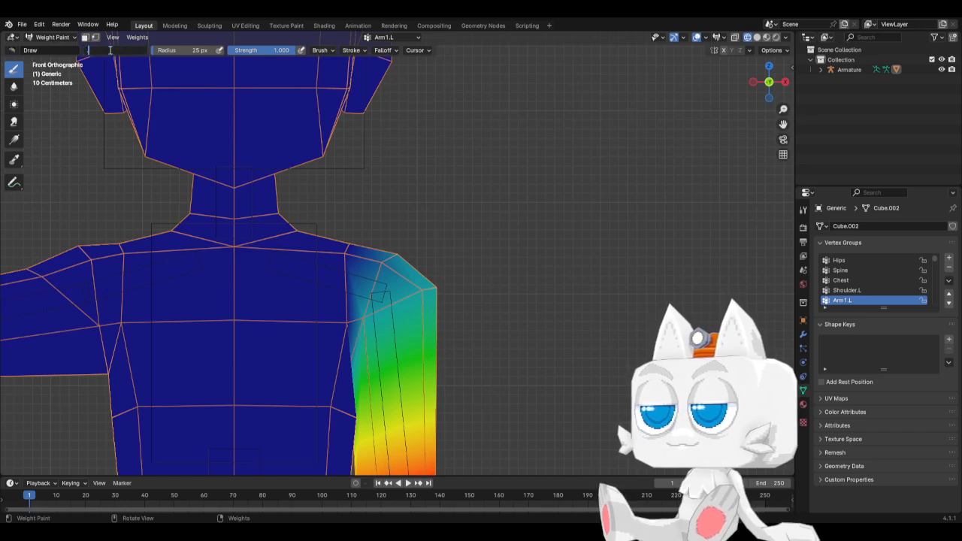
{"action": "type", "text": ".5"}
{"action": "key", "text": "Return"}
{"action": "left_click_drag", "start_coordinate": [444, 288], "coordinate": [425, 290]}
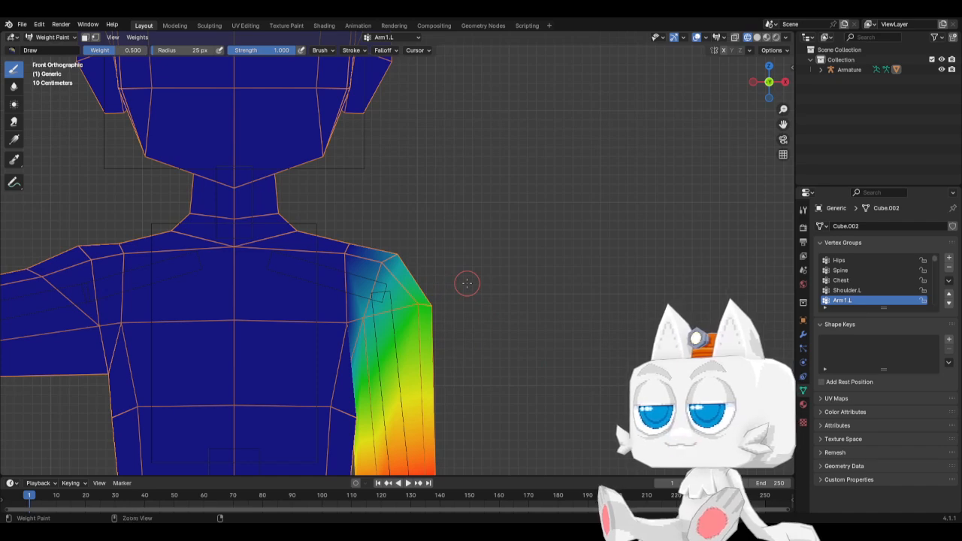
{"action": "key", "text": "ctrl+KP_1"}
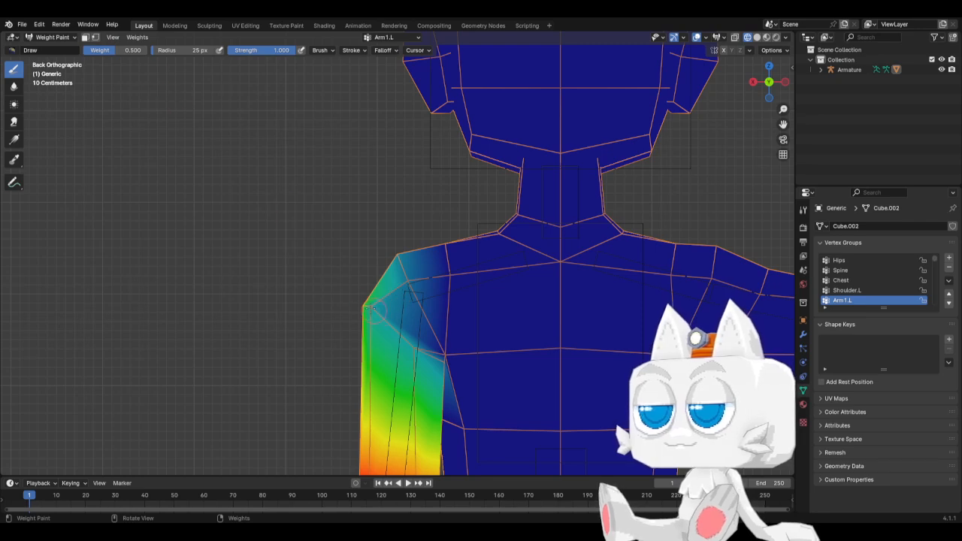
{"action": "left_click_drag", "start_coordinate": [364, 307], "coordinate": [374, 306]}
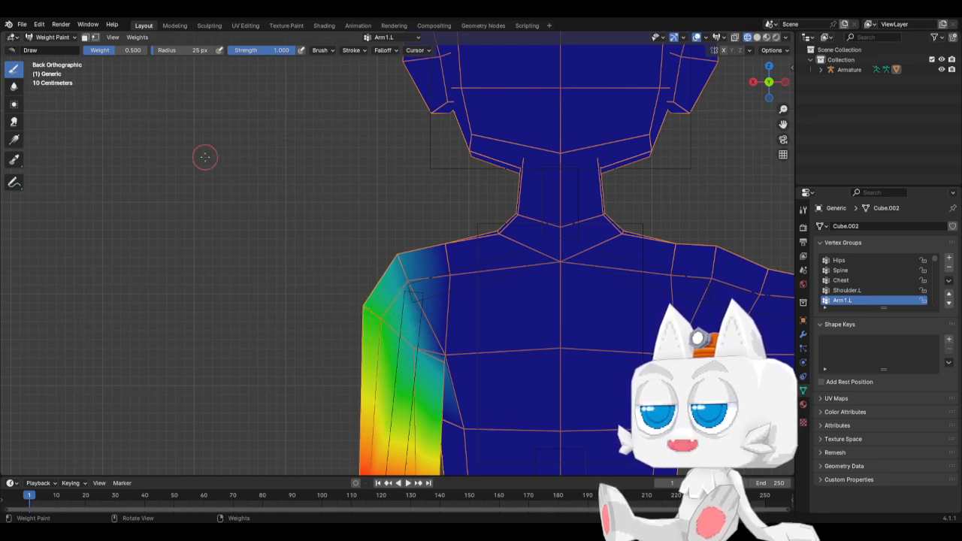
Step: Put the body mesh into Object Mode and display it with solid shading in front view
{"action": "middle_click_drag", "start_coordinate": [236, 164], "coordinate": [254, 164]}
{"action": "key", "text": "KP_1"}
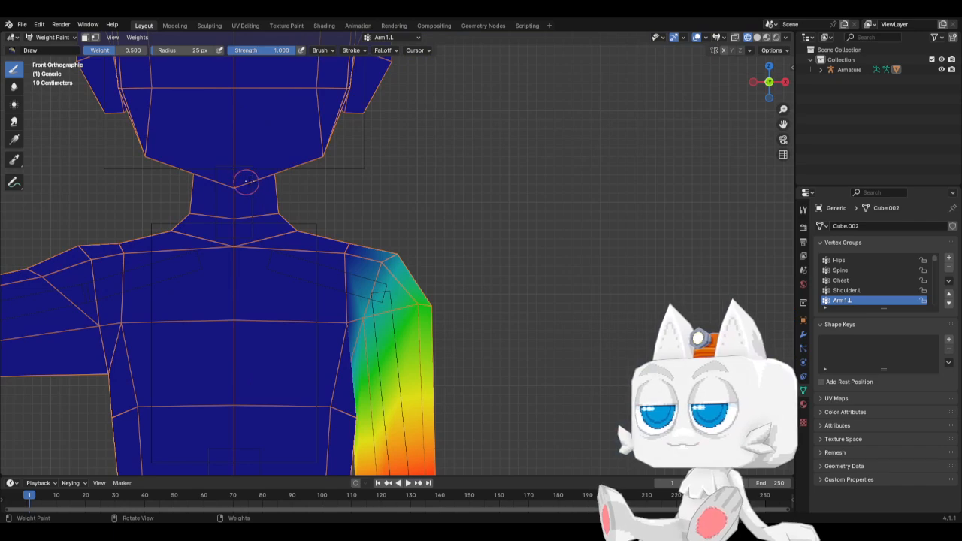
{"action": "left_click", "coordinate": [52, 37]}
{"action": "left_click", "coordinate": [45, 50]}
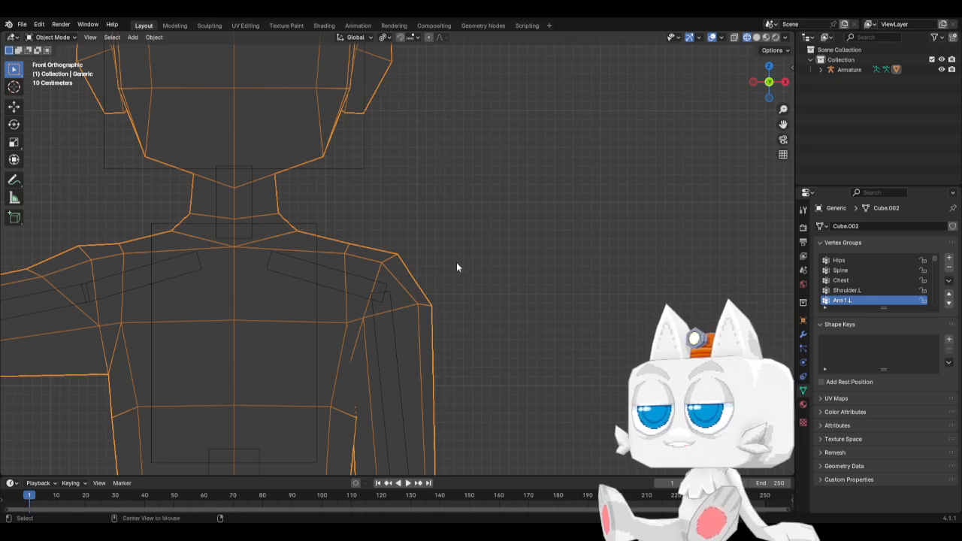
{"action": "key", "text": "alt+z"}
{"action": "key", "text": "z"}
{"action": "left_click", "coordinate": [508, 269]}
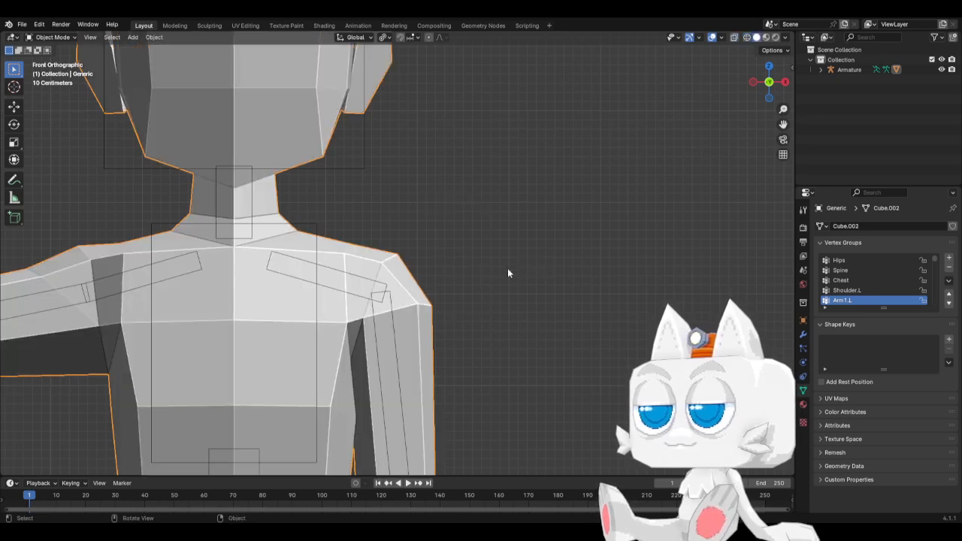
Step: Put the armature into Pose Mode and clear the rotation of all bones
{"action": "left_click", "coordinate": [391, 305]}
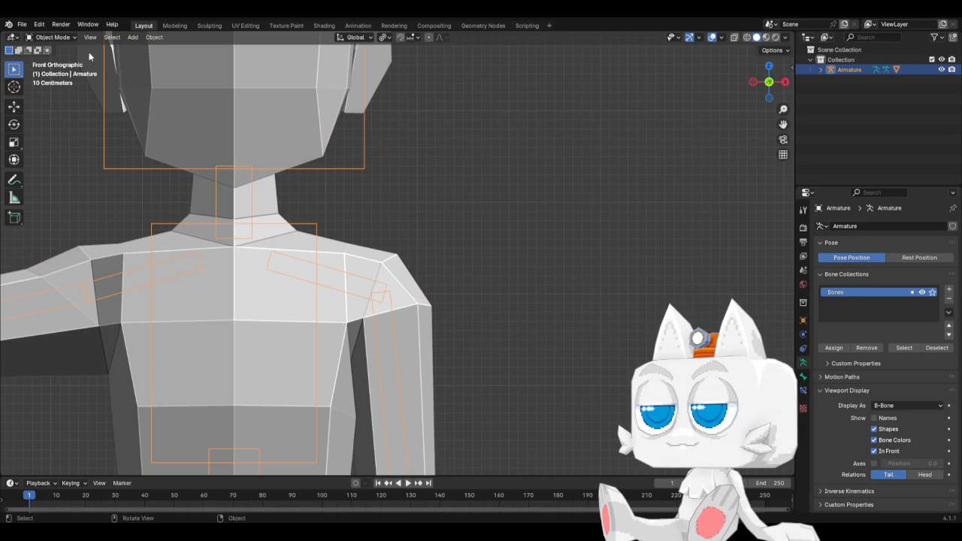
{"action": "left_click", "coordinate": [49, 37]}
{"action": "left_click", "coordinate": [53, 71]}
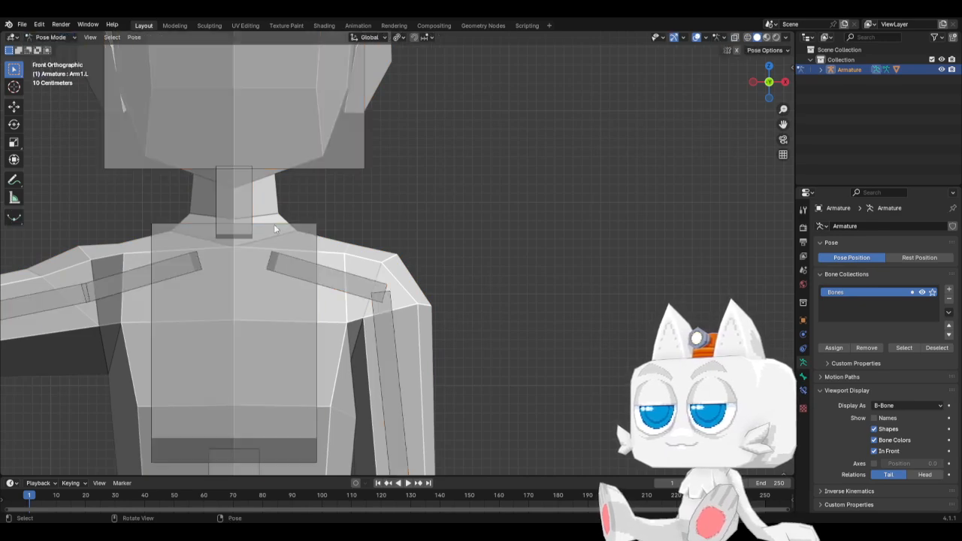
{"action": "left_click", "coordinate": [346, 273]}
{"action": "key", "text": "a"}
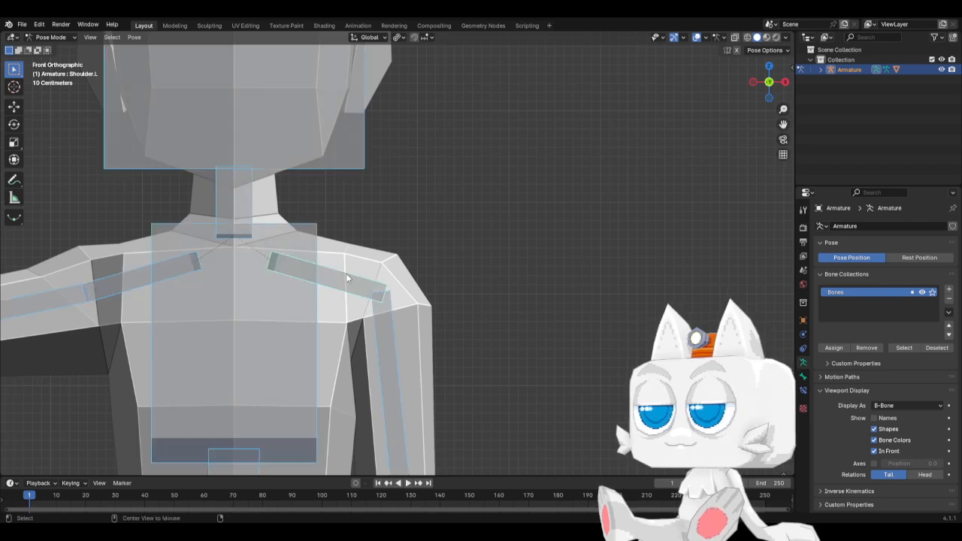
{"action": "key", "text": "alt+r"}
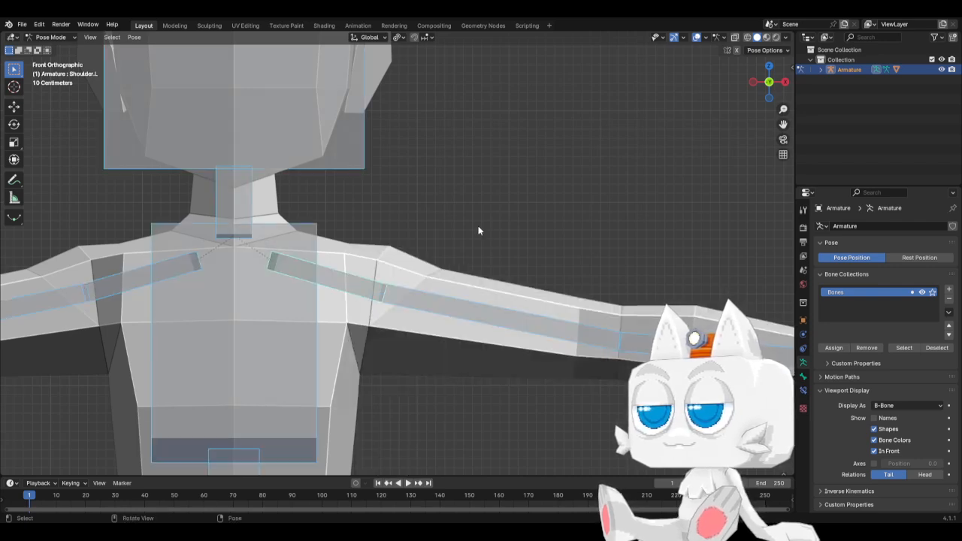
Step: Test the neck's deformation by temporarily tilting the Neck bone sideways in front view
{"action": "scroll", "coordinate": [467, 237], "scroll_direction": "down", "scroll_amount": 8}
{"action": "left_click", "coordinate": [356, 238]}
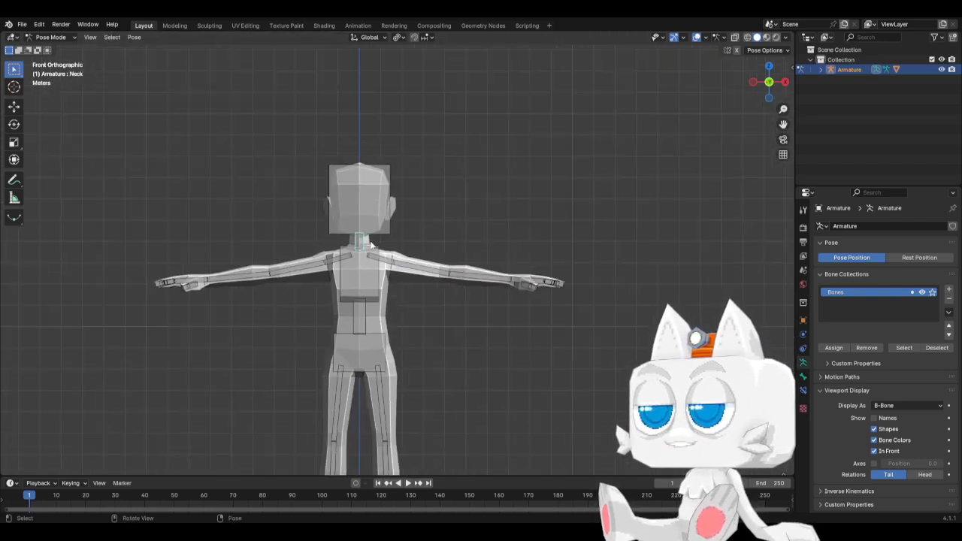
{"action": "scroll", "coordinate": [357, 238], "scroll_direction": "up", "scroll_amount": 7}
{"action": "key", "text": "r"}
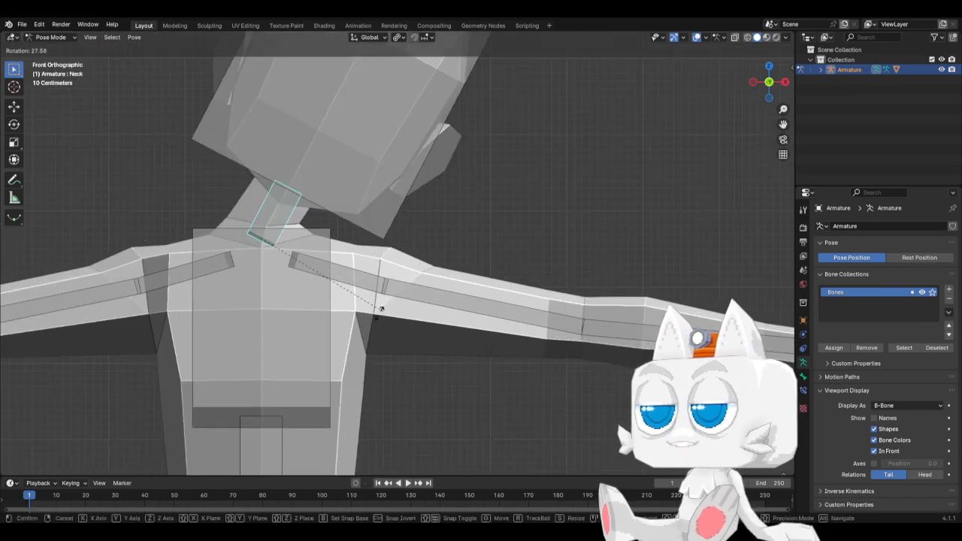
{"action": "key", "text": "Escape"}
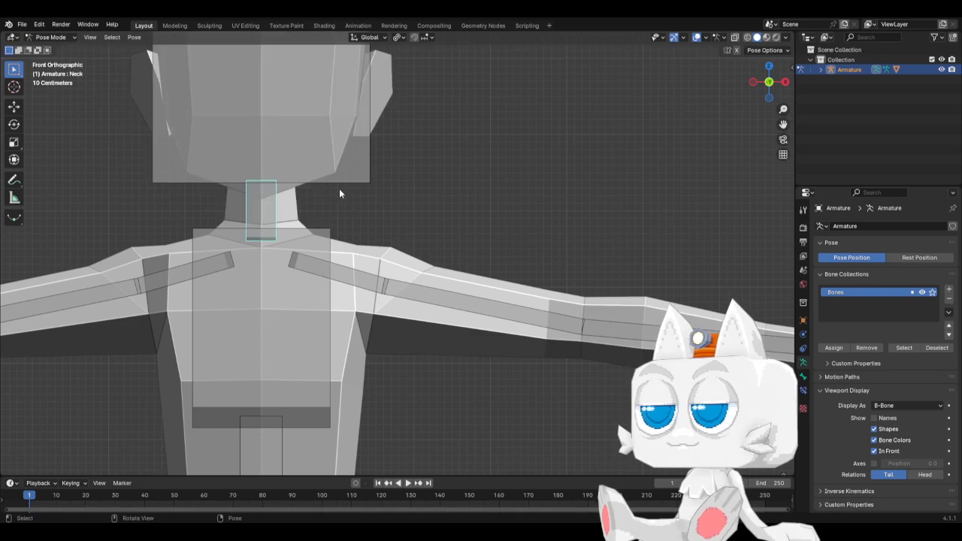
Step: Test the head's deformation by temporarily rotating the Head bone in front view and in right side view
{"action": "left_click", "coordinate": [342, 180]}
{"action": "key", "text": "r"}
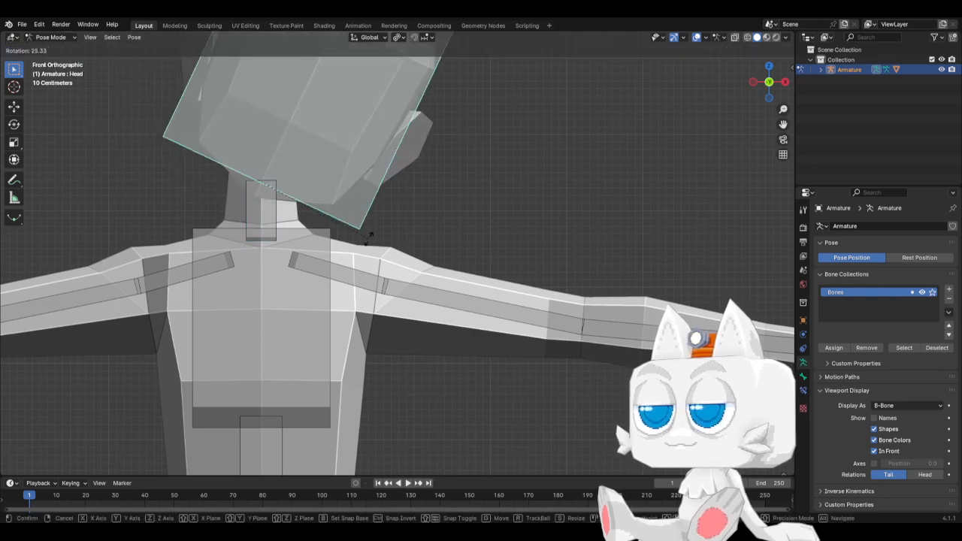
{"action": "key", "text": "Escape"}
{"action": "key", "text": "KP_3"}
{"action": "key", "text": "r"}
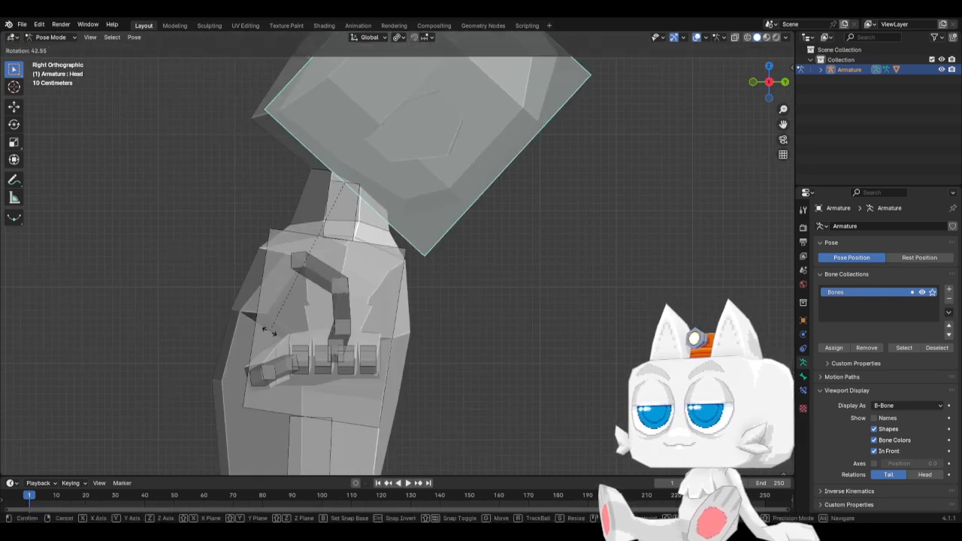
{"action": "key", "text": "Escape"}
{"action": "key", "text": "r"}
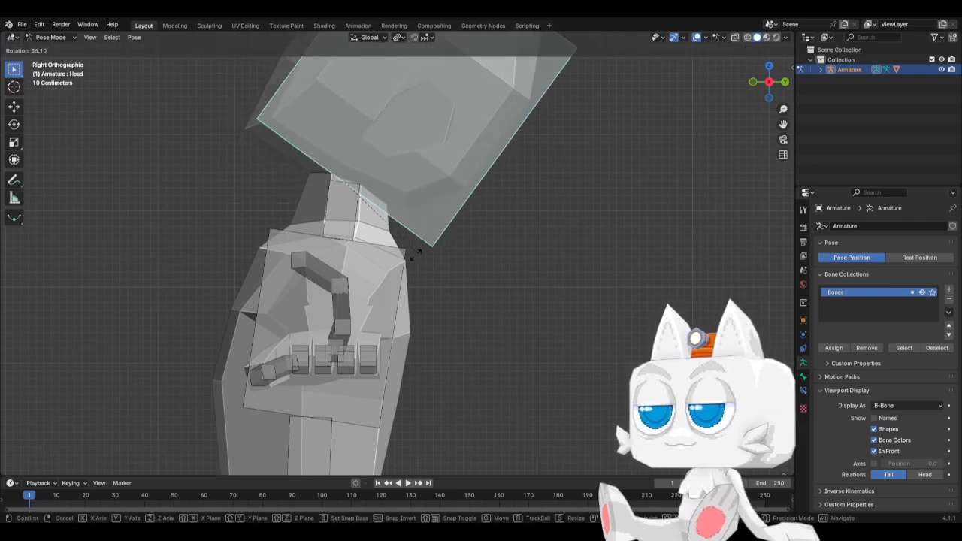
{"action": "key", "text": "Escape"}
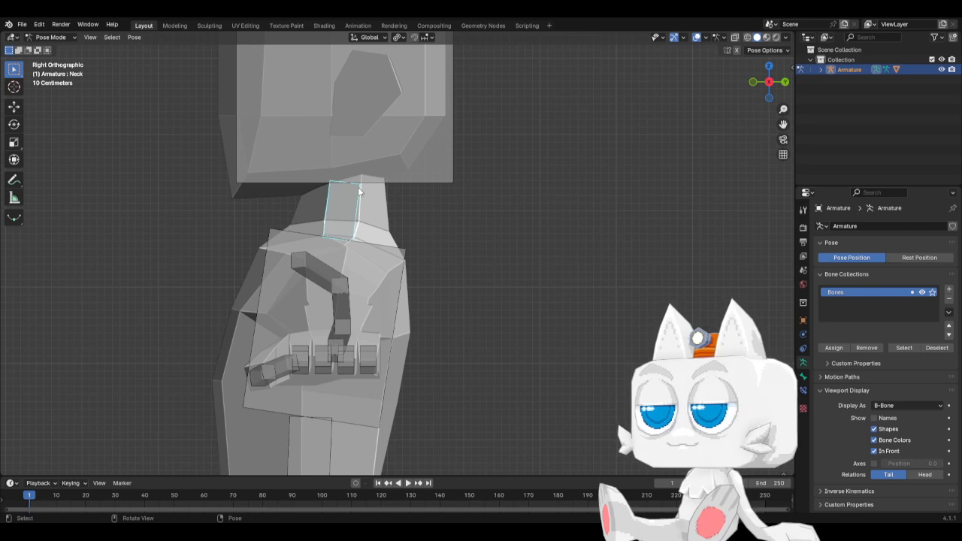
Step: In the armature's Edit Mode, move the joint between neck and head about 0.16 m backward along Y
{"action": "key", "text": "Tab"}
{"action": "key", "text": "g"}
{"action": "key", "text": "y"}
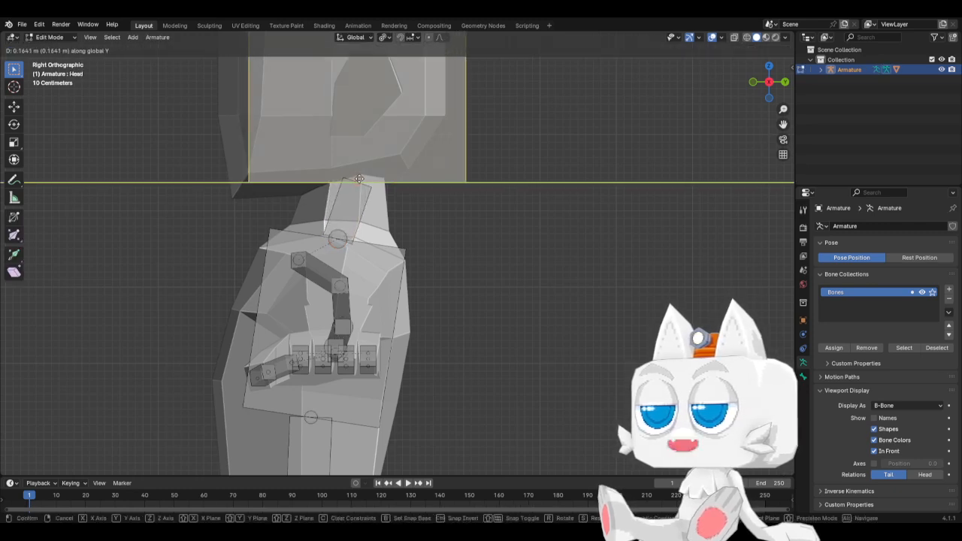
{"action": "left_click", "coordinate": [359, 179]}
{"action": "key", "text": "Tab"}
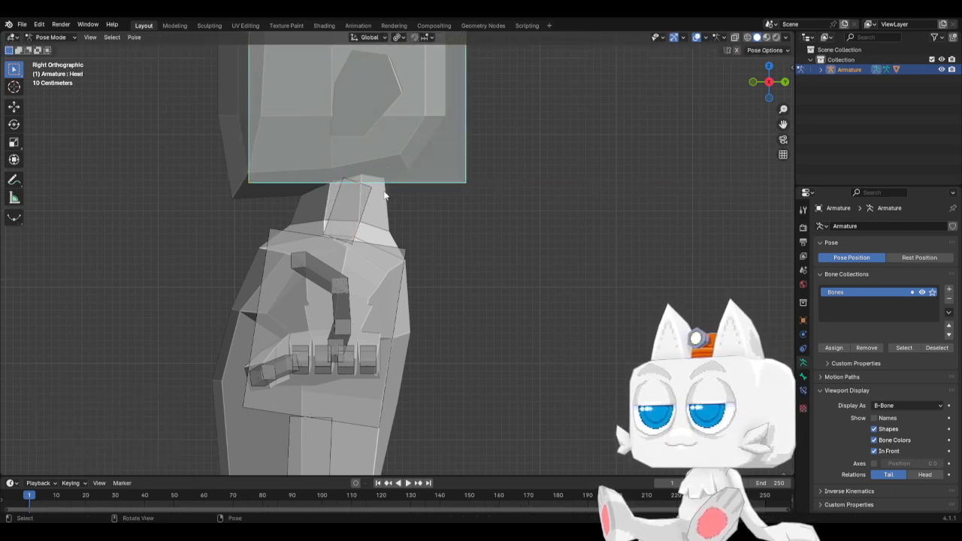
Step: Test the neck's deformation in right side view by temporarily rotating the Neck bone
{"action": "left_click", "coordinate": [373, 197]}
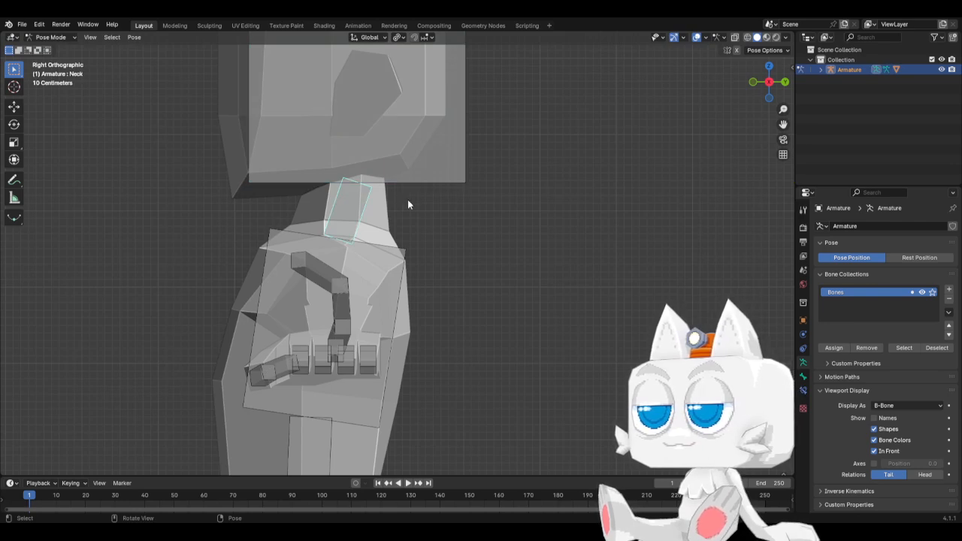
{"action": "key", "text": "r"}
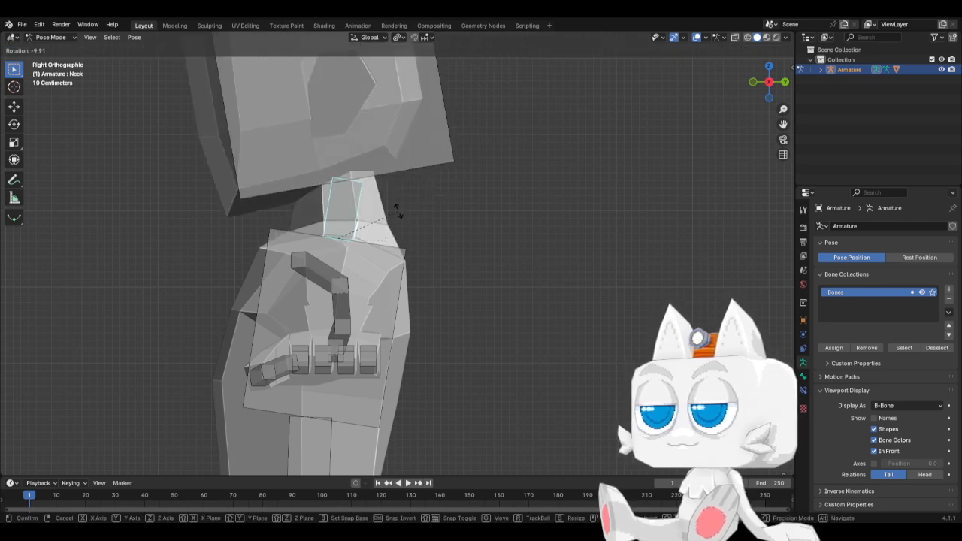
{"action": "right_click", "coordinate": [394, 237]}
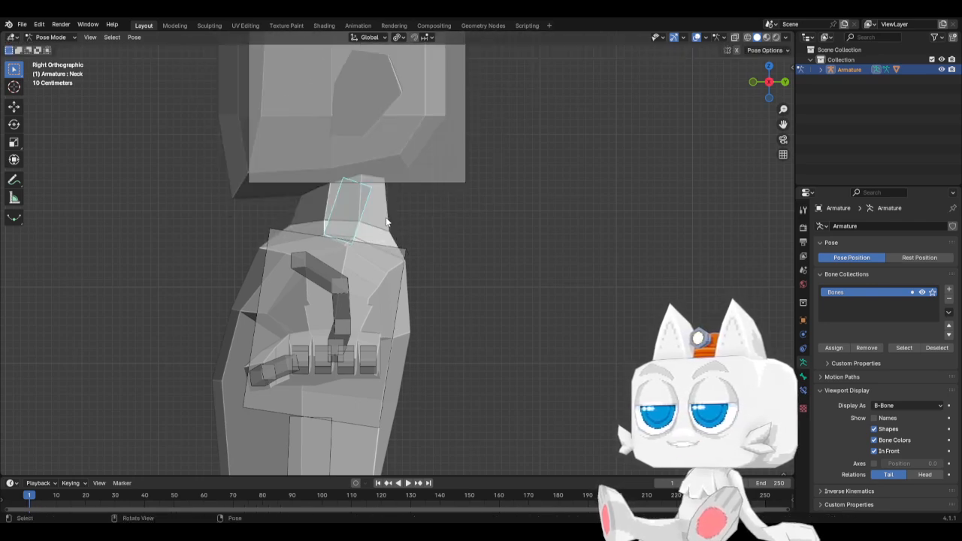
{"action": "left_click", "coordinate": [387, 222]}
Step: Inspect the Chest vertex group's weights around the neck and shoulders in Weight Paint mode with wireframe shading
{"action": "left_click", "coordinate": [51, 37]}
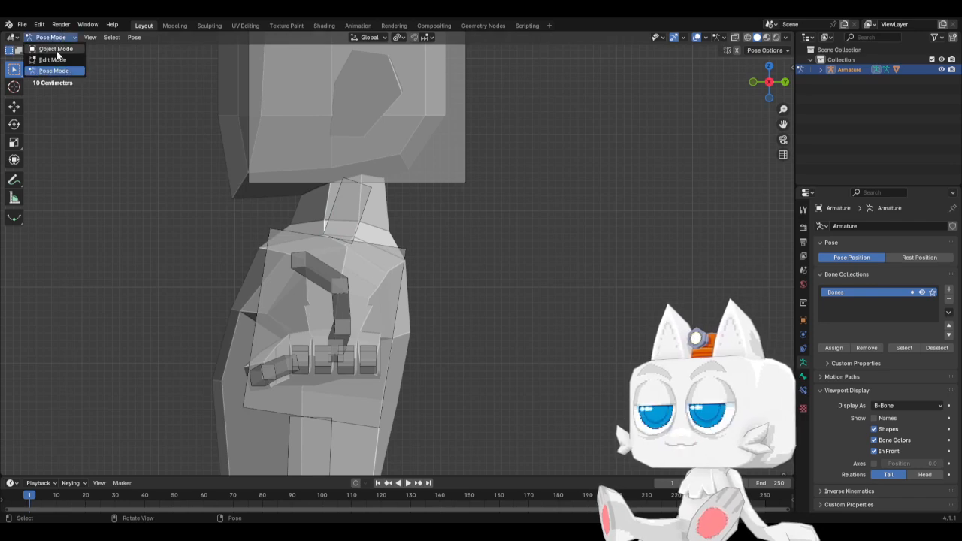
{"action": "left_click", "coordinate": [55, 48]}
{"action": "left_click", "coordinate": [316, 203]}
{"action": "left_click", "coordinate": [52, 37]}
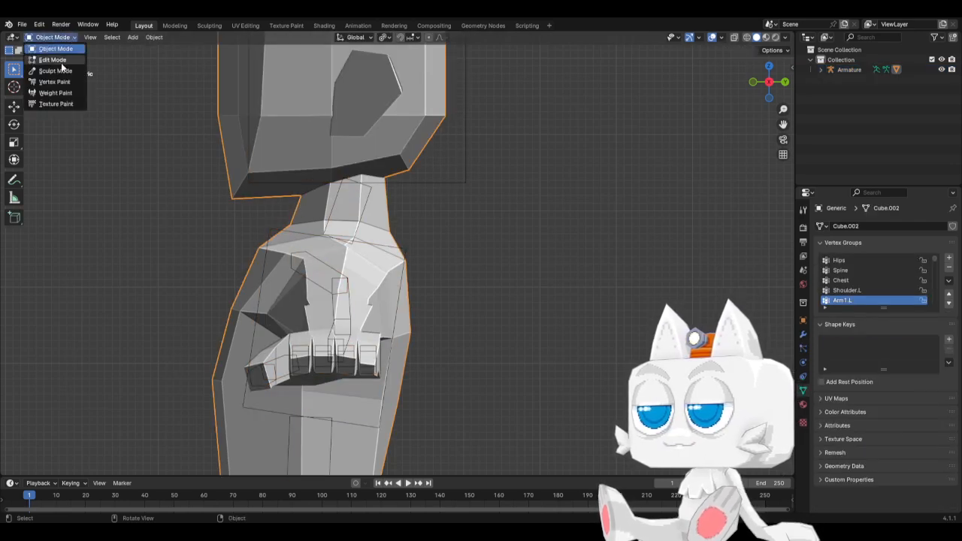
{"action": "left_click", "coordinate": [56, 93]}
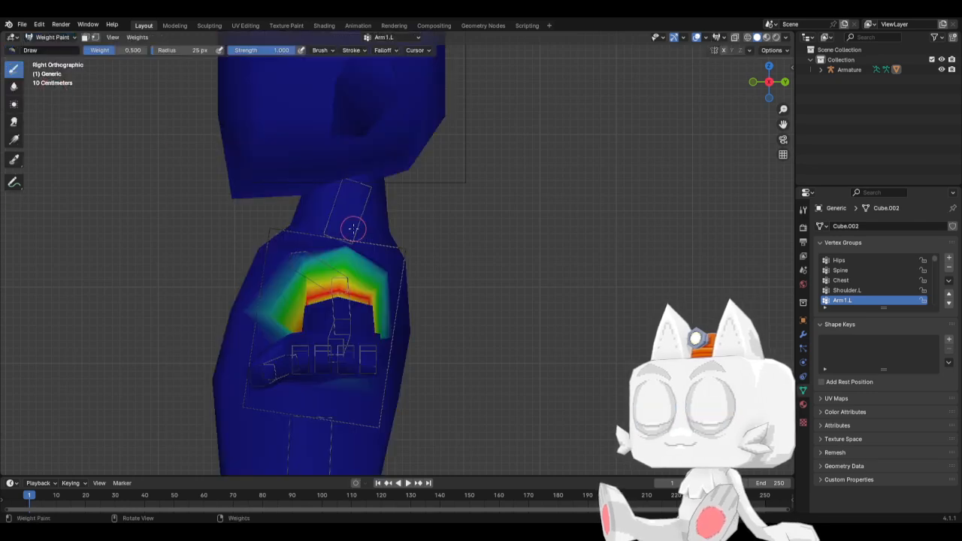
{"action": "key", "text": "z"}
{"action": "left_click", "coordinate": [293, 229]}
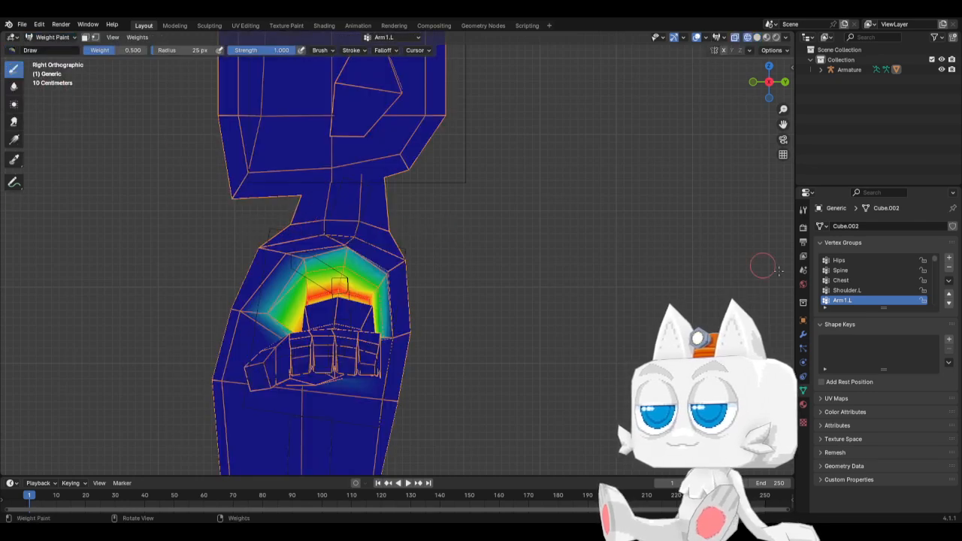
{"action": "left_click", "coordinate": [841, 280]}
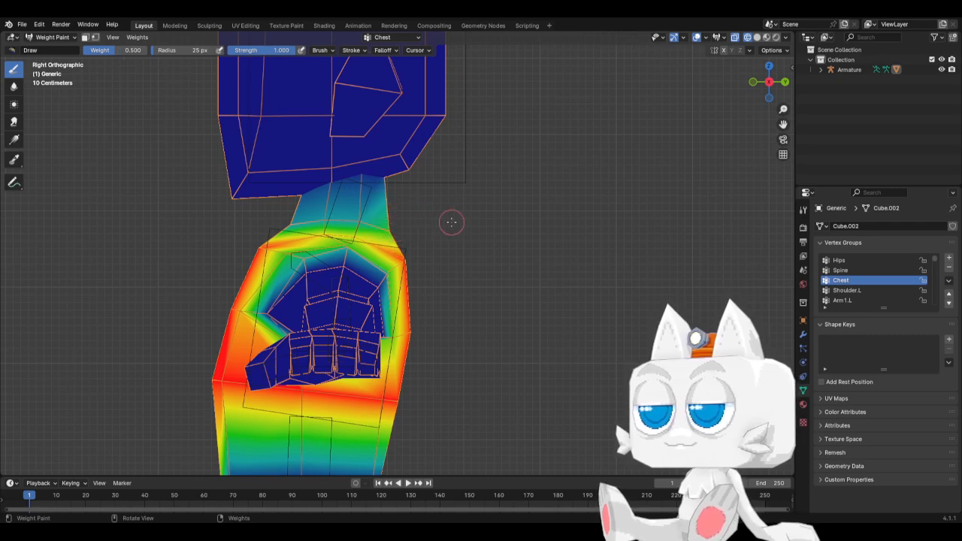
{"action": "middle_click_drag", "start_coordinate": [459, 228], "coordinate": [439, 234]}
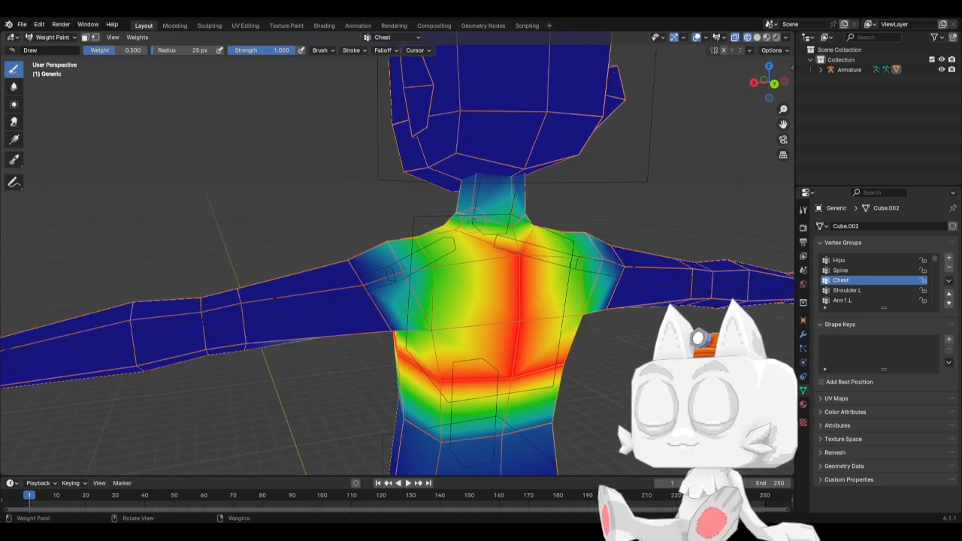
{"action": "left_click_drag", "start_coordinate": [472, 221], "coordinate": [474, 219]}
{"action": "key", "text": "KP_3"}
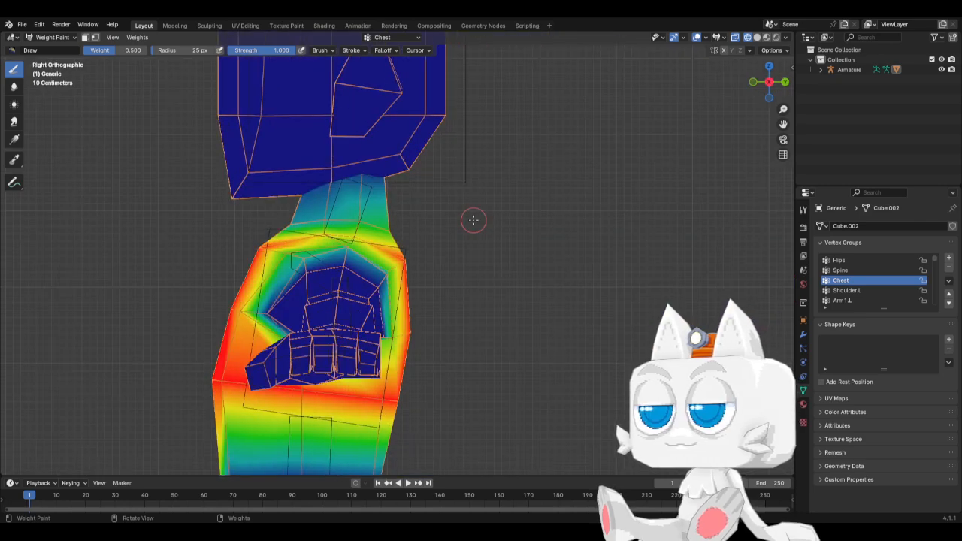
{"action": "key", "text": "KP_1"}
Step: Return the character mesh to Object Mode with solid shading and save the file
{"action": "left_click", "coordinate": [49, 38]}
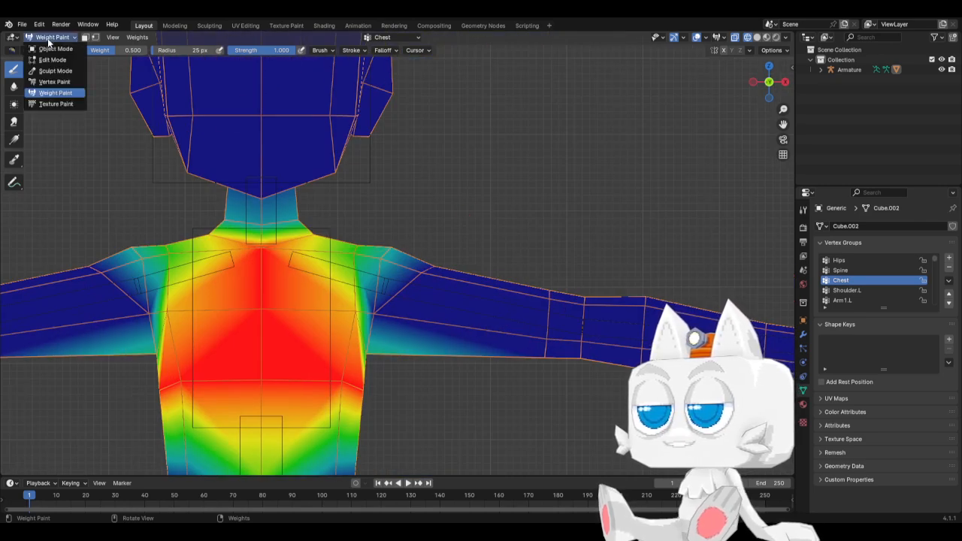
{"action": "left_click", "coordinate": [54, 48]}
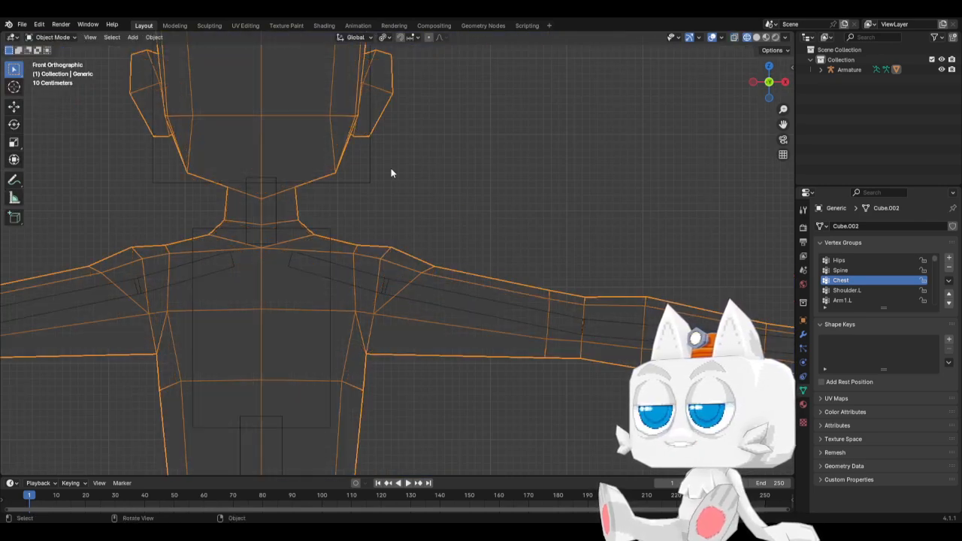
{"action": "key", "text": "z"}
{"action": "left_click", "coordinate": [455, 175]}
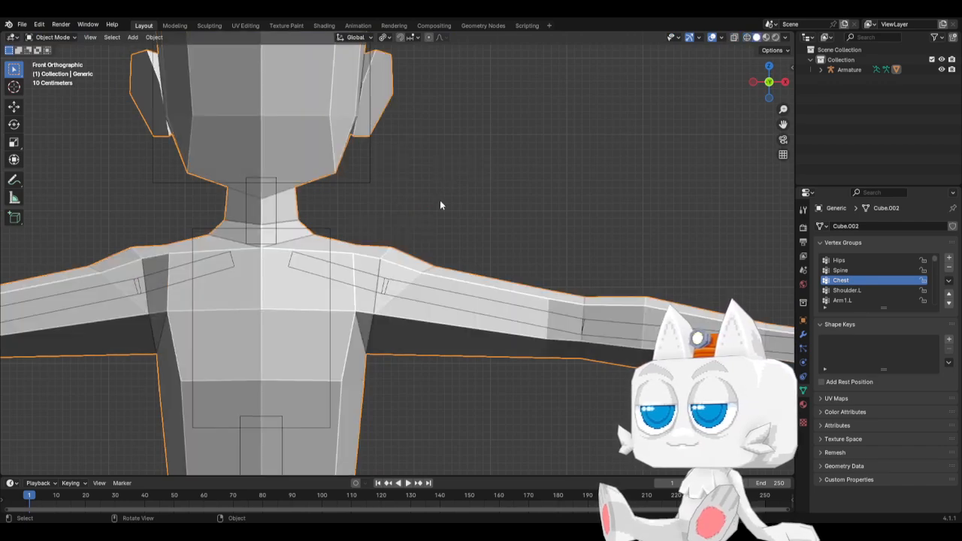
{"action": "key", "text": "ctrl+s"}
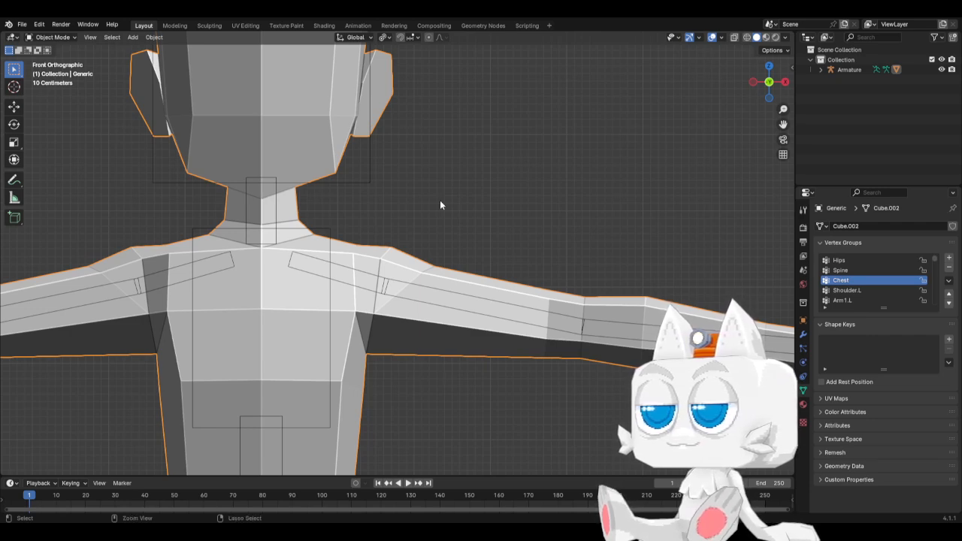
{"action": "key", "text": "ctrl+s"}
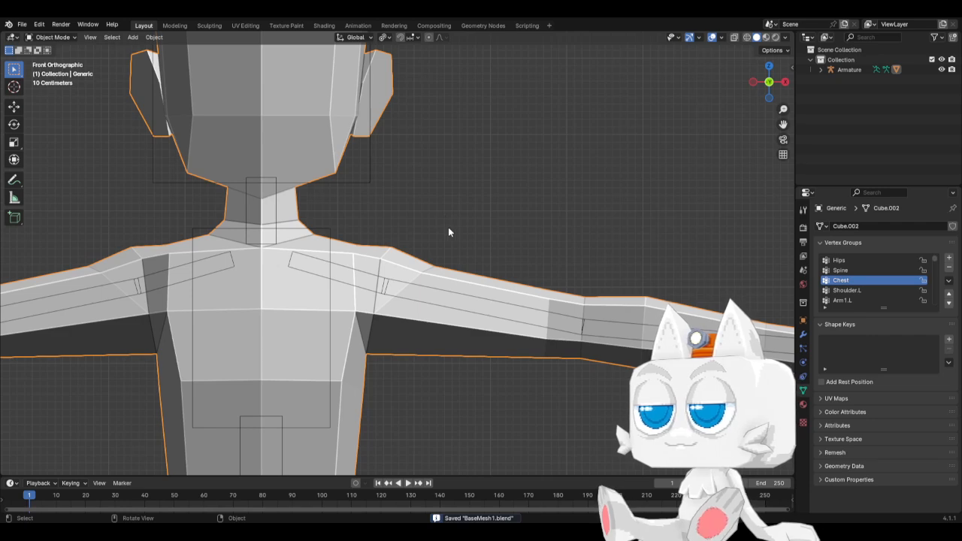
Step: Check the whole character in front and right side views and save the file again
{"action": "scroll", "coordinate": [448, 227], "scroll_direction": "down", "scroll_amount": 6}
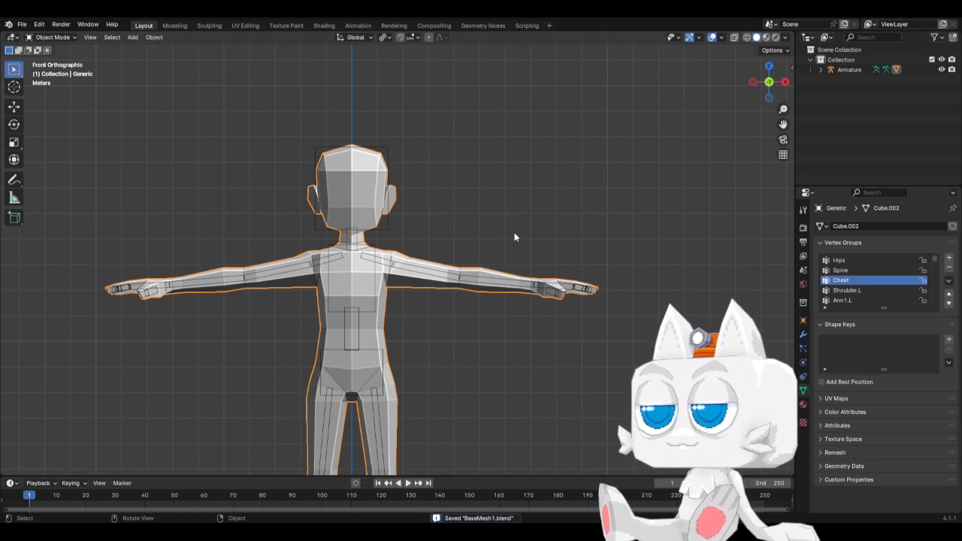
{"action": "key", "text": "KP_3"}
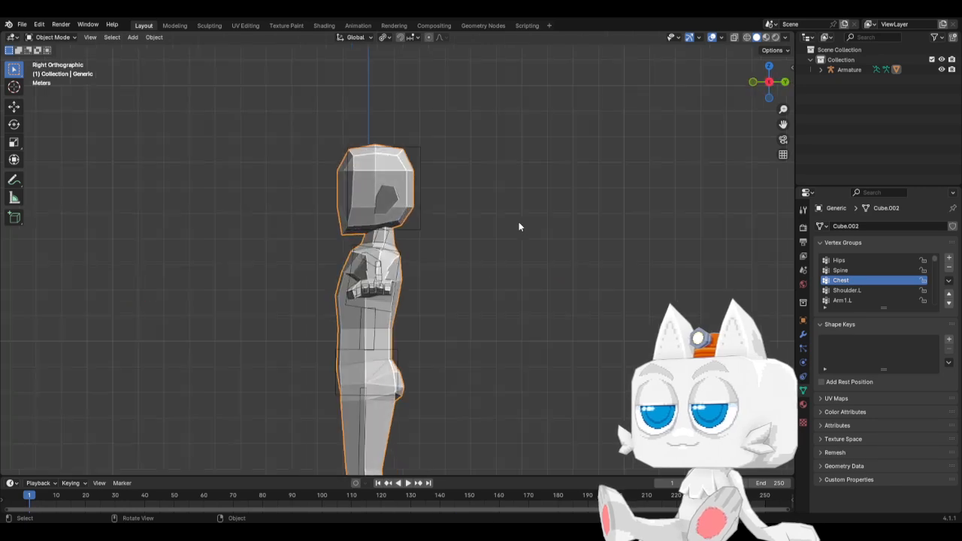
{"action": "key", "text": "KP_1"}
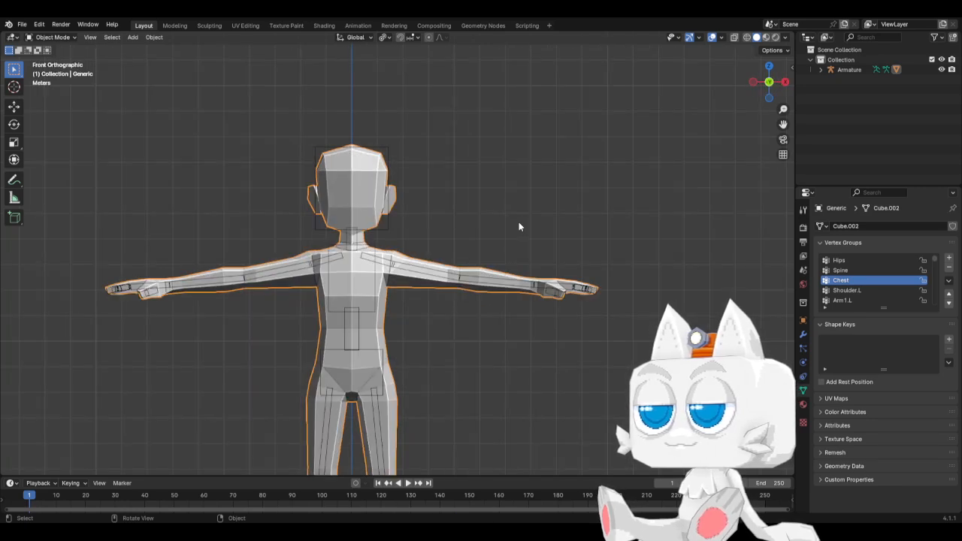
{"action": "key", "text": "KP_3"}
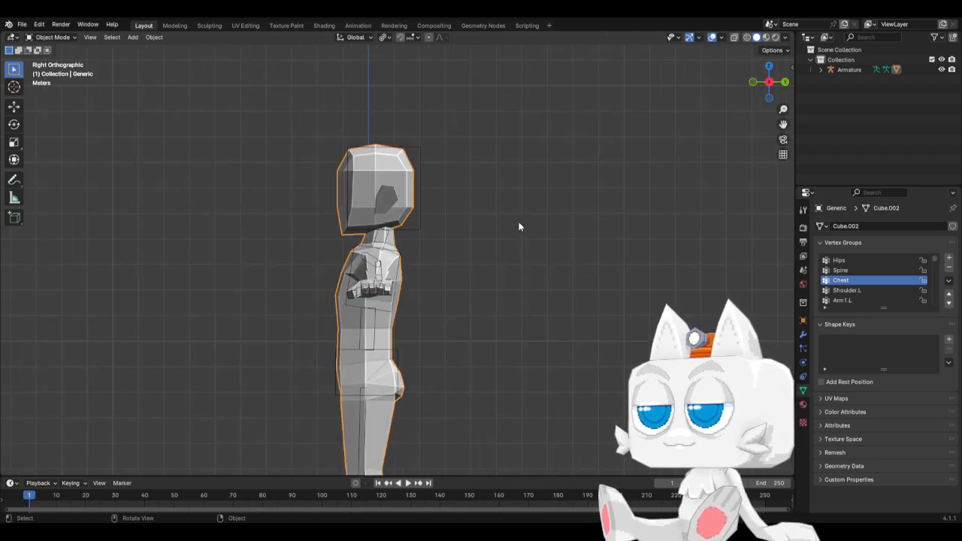
{"action": "key", "text": "KP_1"}
{"action": "key", "text": "ctrl+s"}
{"action": "scroll", "coordinate": [502, 286], "scroll_direction": "down", "scroll_amount": 5}
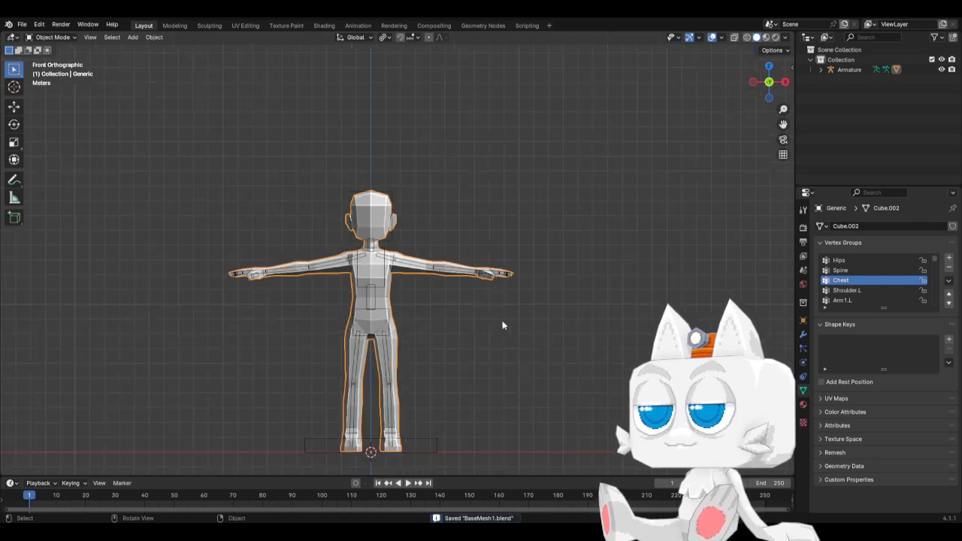
{"action": "scroll", "coordinate": [482, 322], "scroll_direction": "up", "scroll_amount": 4}
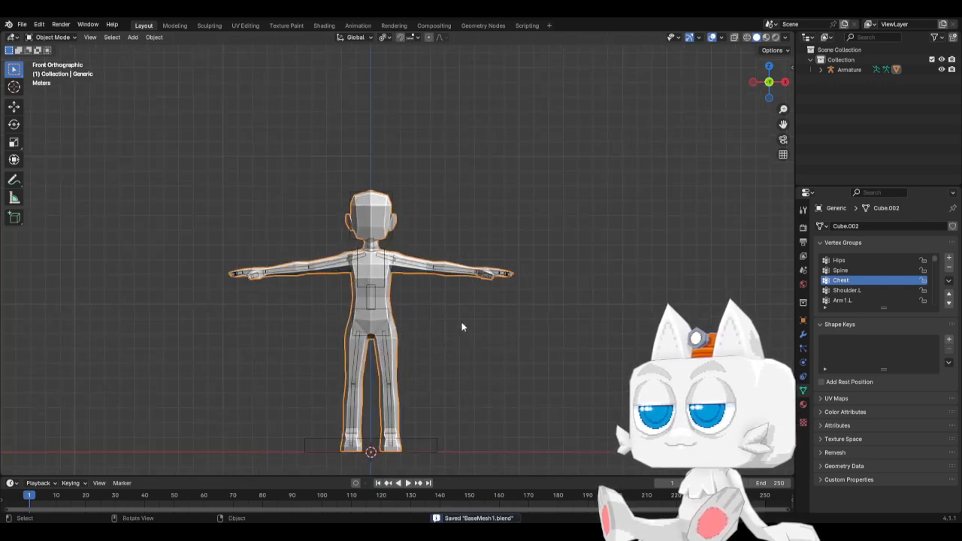
Step: Select the armature and put it into Edit Mode in front view
{"action": "left_click", "coordinate": [465, 276]}
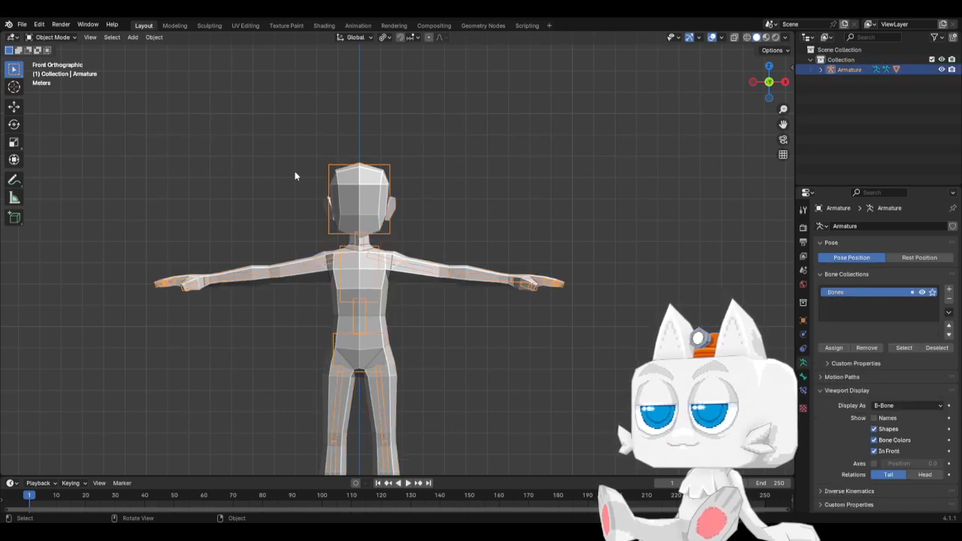
{"action": "left_click", "coordinate": [60, 39]}
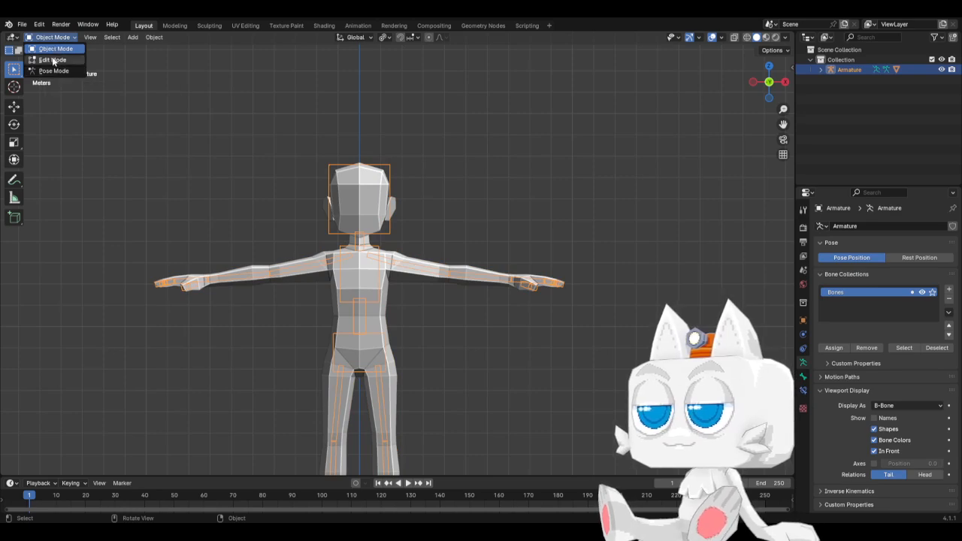
{"action": "left_click", "coordinate": [52, 61]}
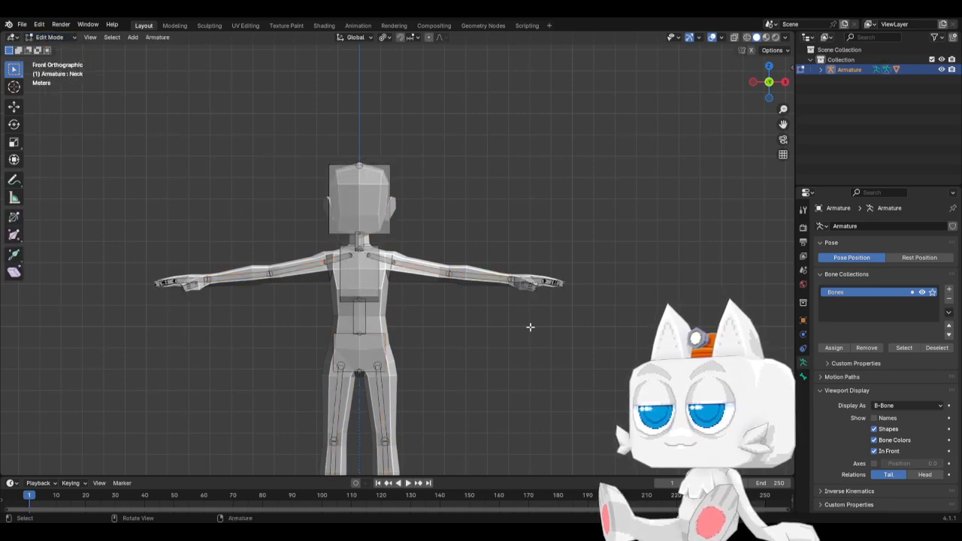
{"action": "middle_click_drag", "start_coordinate": [528, 326], "coordinate": [528, 183], "text": "shift"}
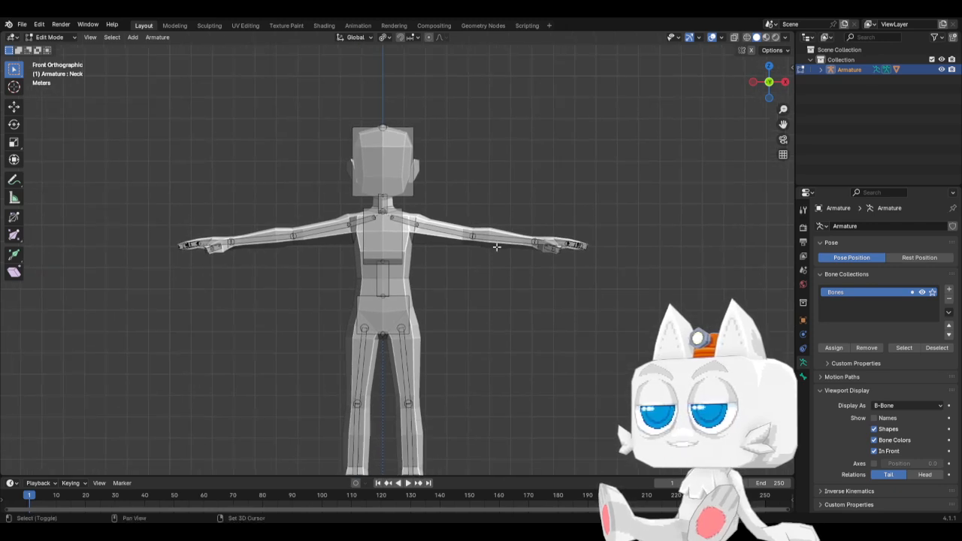
{"action": "key", "text": "KP_3"}
{"action": "key", "text": "KP_1"}
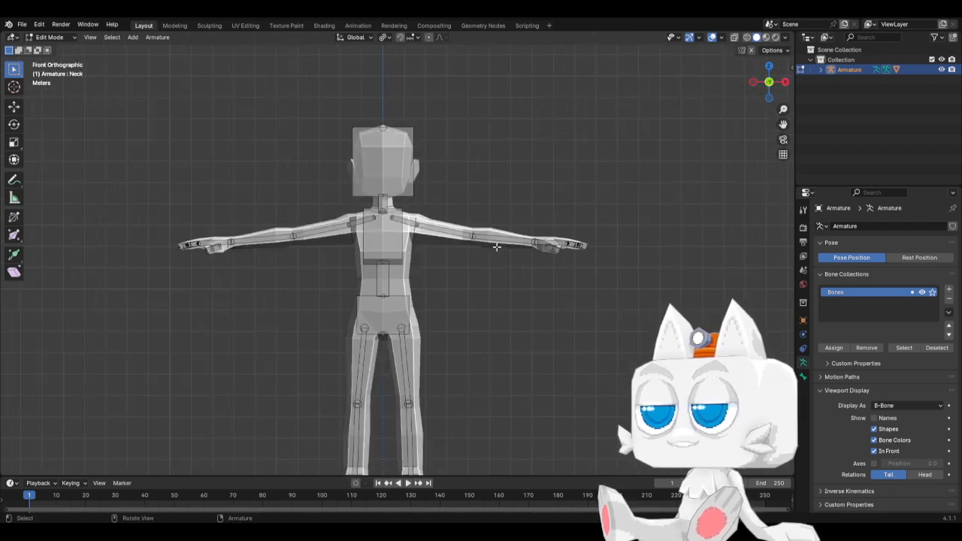
{"action": "middle_click_drag", "start_coordinate": [499, 331], "coordinate": [496, 221], "text": "shift"}
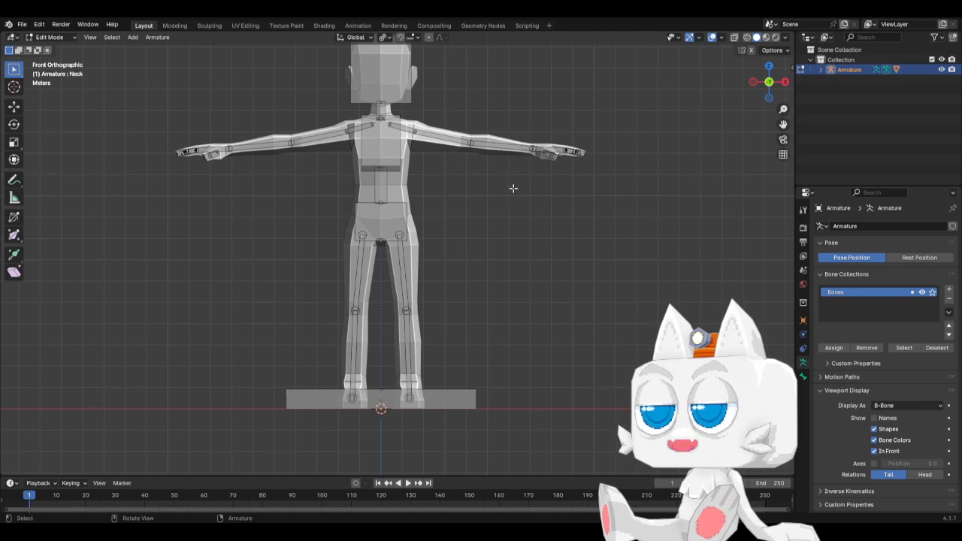
Step: Try an in-place duplicate of the Hand.L bone with an enlarged B-Bone display size, and delete the copy
{"action": "scroll", "coordinate": [511, 190], "scroll_direction": "up", "scroll_amount": 3}
{"action": "left_click", "coordinate": [656, 70]}
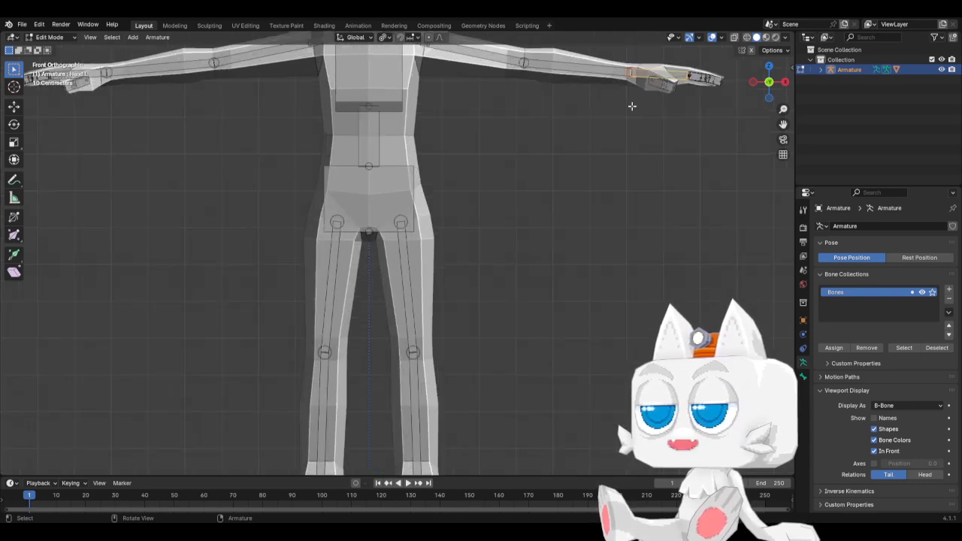
{"action": "middle_click_drag", "start_coordinate": [609, 192], "coordinate": [550, 263], "text": "shift"}
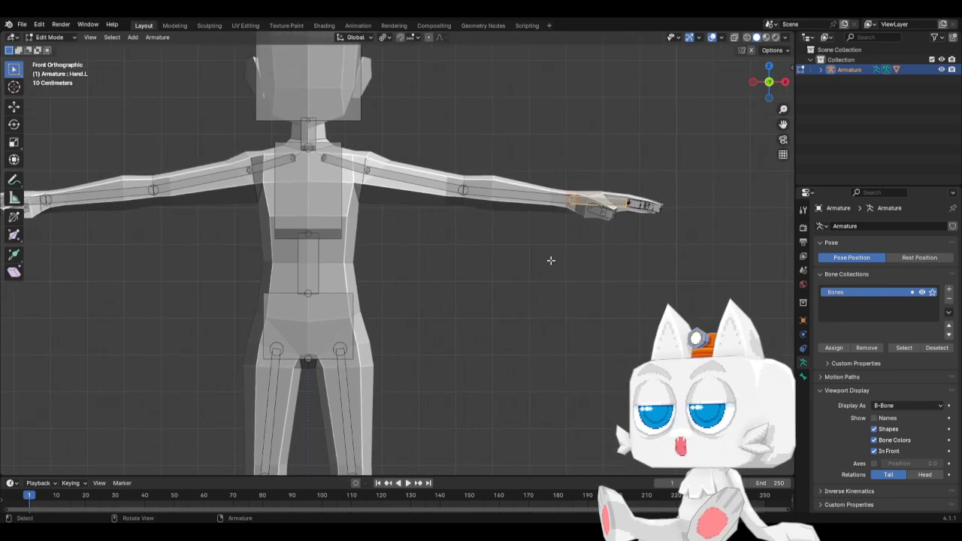
{"action": "scroll", "coordinate": [550, 247], "scroll_direction": "down", "scroll_amount": 2}
{"action": "key", "text": "shift+d"}
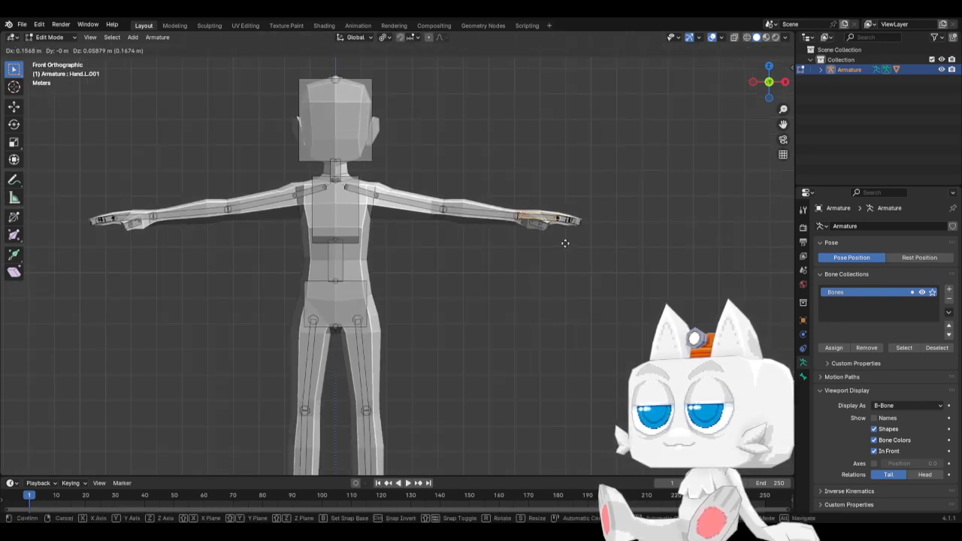
{"action": "key", "text": "Escape"}
{"action": "key", "text": "ctrl+alt+s"}
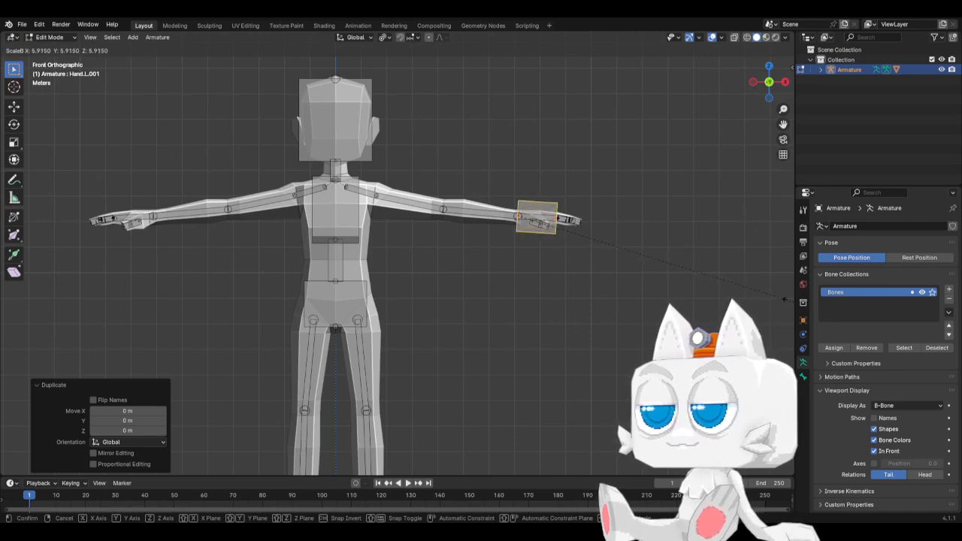
{"action": "left_click", "coordinate": [551, 258]}
{"action": "key", "text": "x"}
{"action": "left_click", "coordinate": [551, 258]}
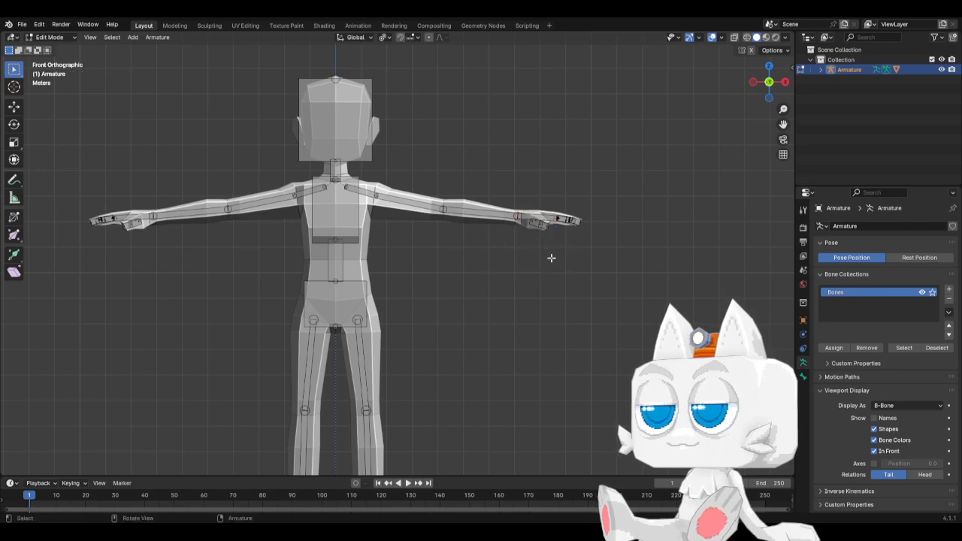
Step: Select all bones of the armature and assign them to a new bone collection named Hidden
{"action": "scroll", "coordinate": [395, 302], "scroll_direction": "down", "scroll_amount": 2}
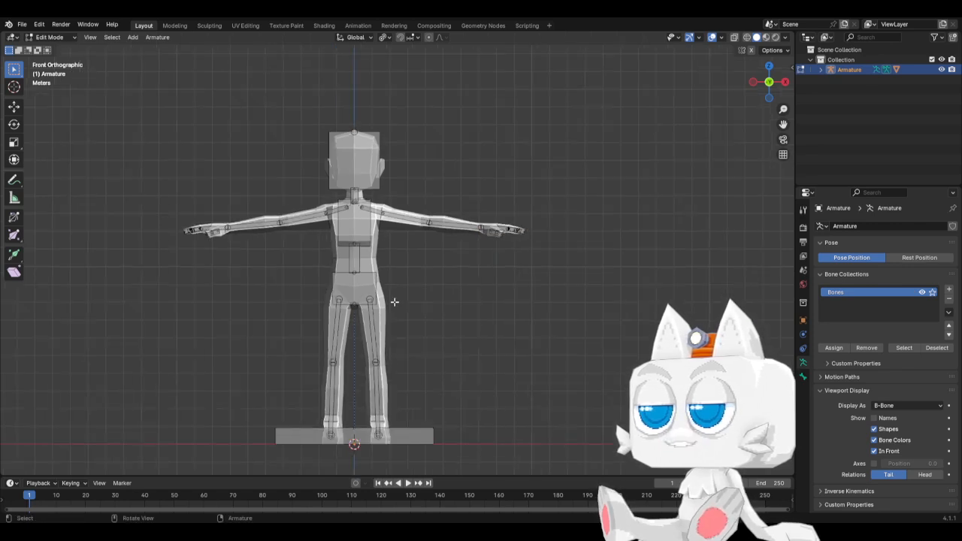
{"action": "key", "text": "a"}
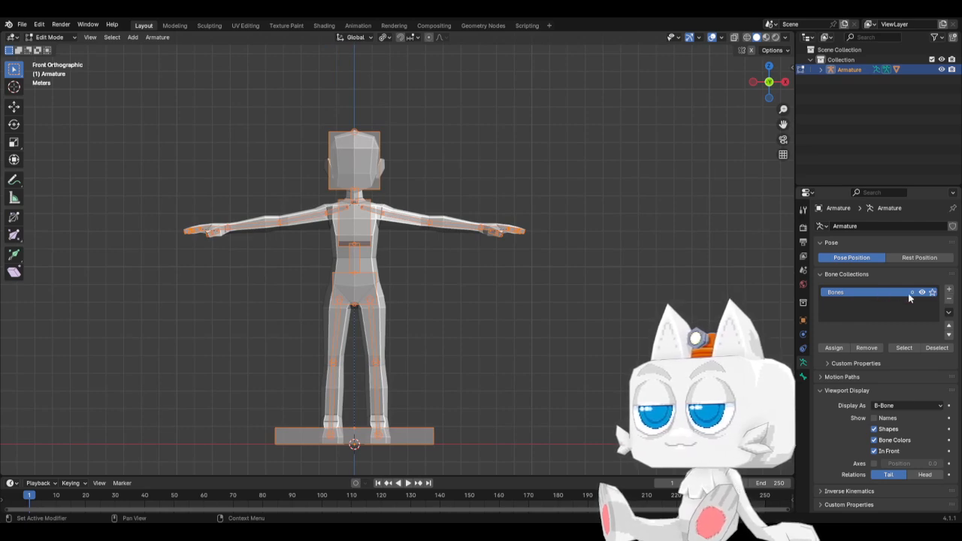
{"action": "left_click", "coordinate": [949, 289]}
{"action": "double_click", "coordinate": [849, 302]}
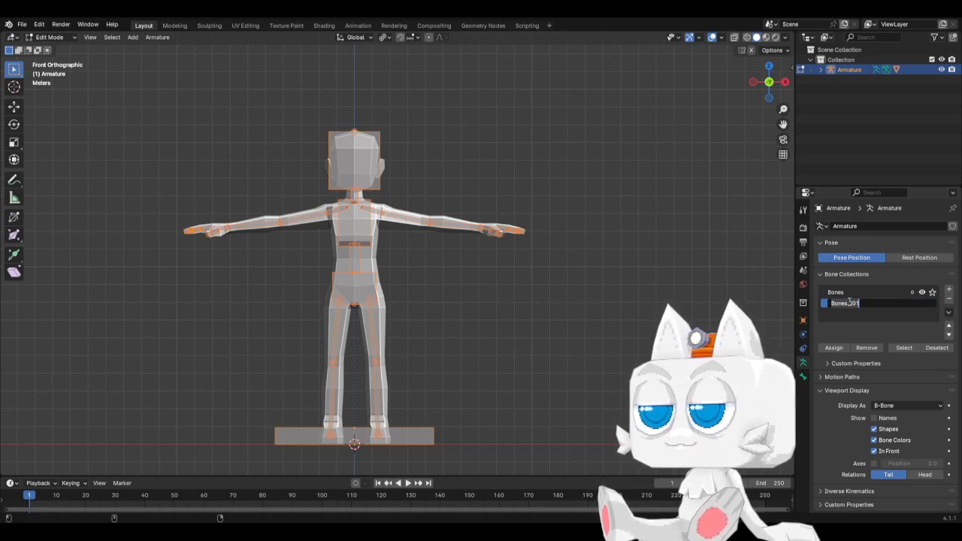
{"action": "type", "text": "M"}
{"action": "key", "text": "BackSpace"}
{"action": "key", "text": "BackSpace"}
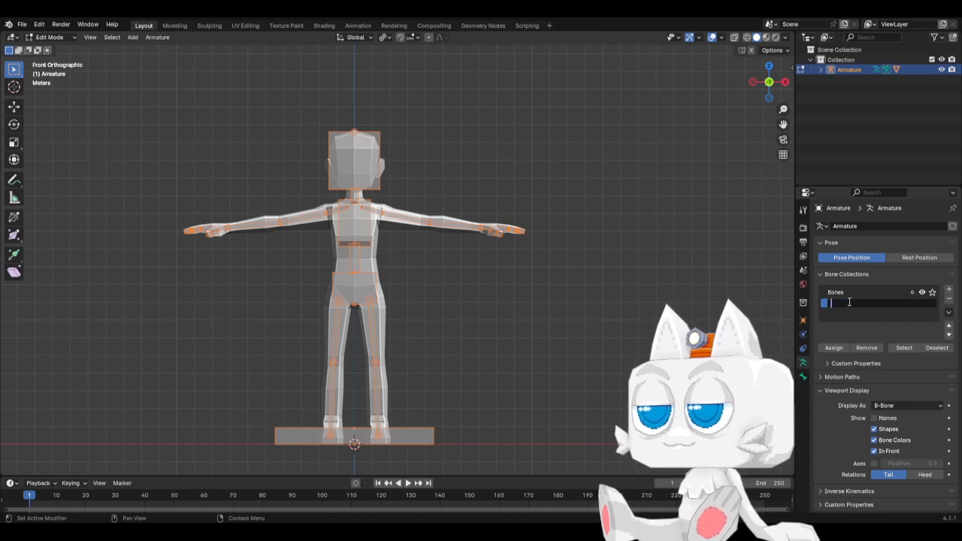
{"action": "type", "text": "Hidden"}
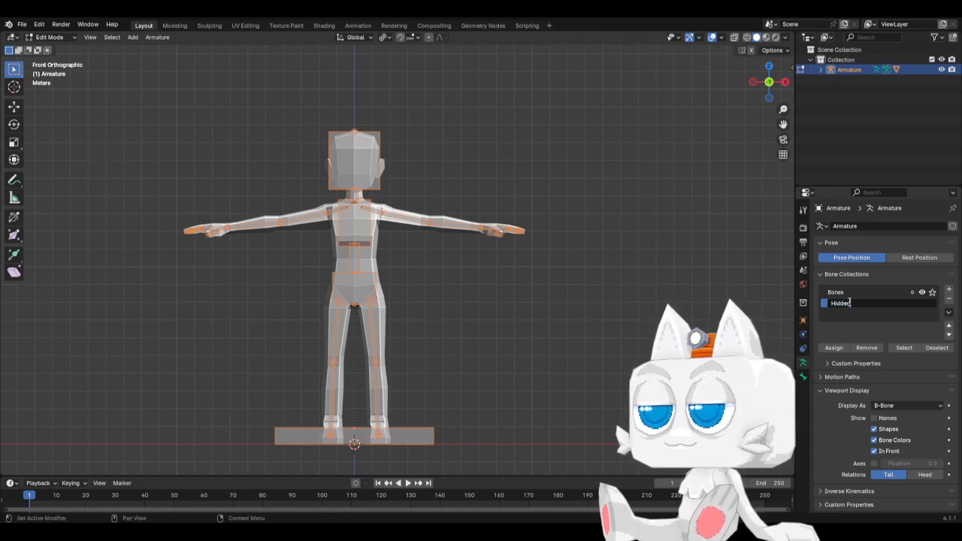
{"action": "key", "text": "Return"}
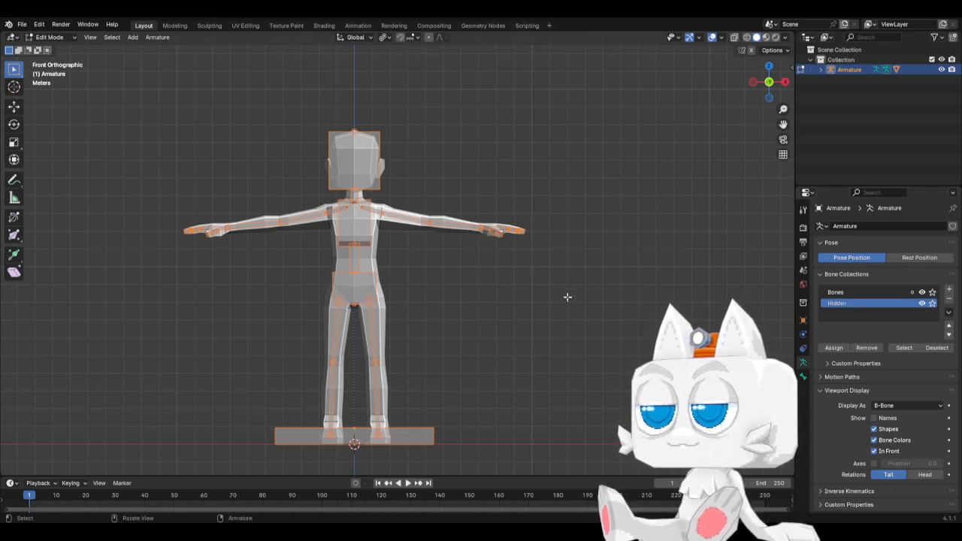
Step: Select the pelvis, spine, Chest, neck, Head and Base bones and assign them to the Bones collection
{"action": "left_click", "coordinate": [376, 279]}
{"action": "left_click", "coordinate": [364, 233], "text": "shift"}
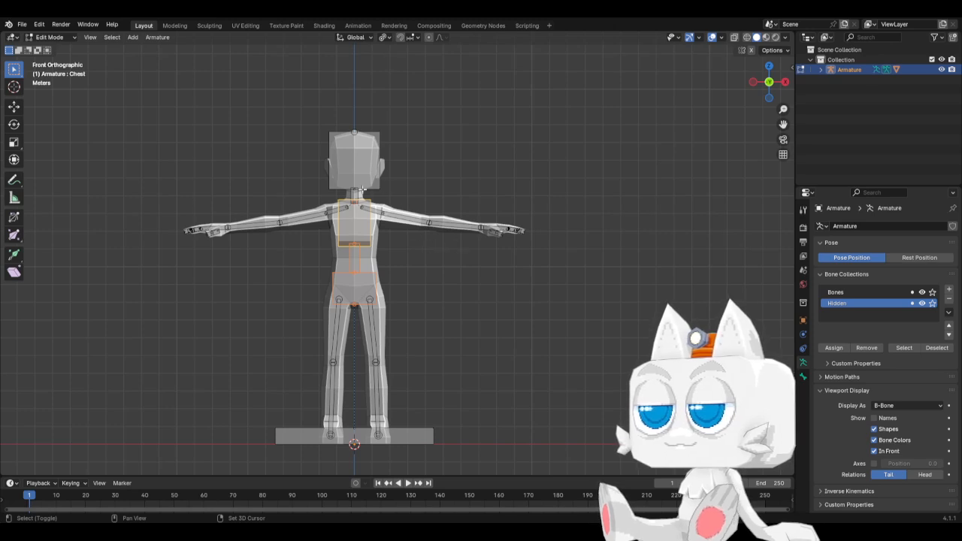
{"action": "left_click", "coordinate": [368, 187], "text": "shift"}
{"action": "left_click", "coordinate": [368, 188], "text": "shift"}
{"action": "left_click", "coordinate": [368, 188], "text": "shift"}
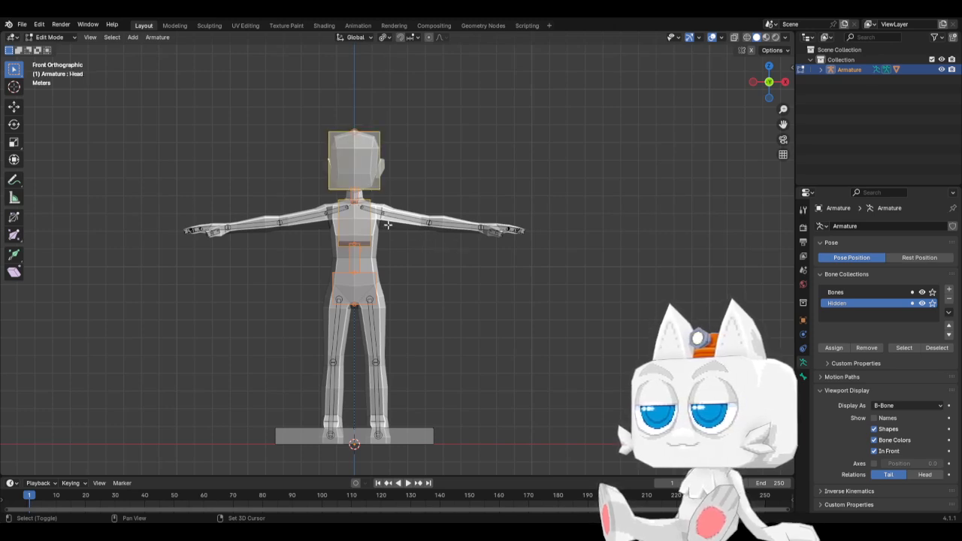
{"action": "left_click", "coordinate": [419, 433], "text": "shift"}
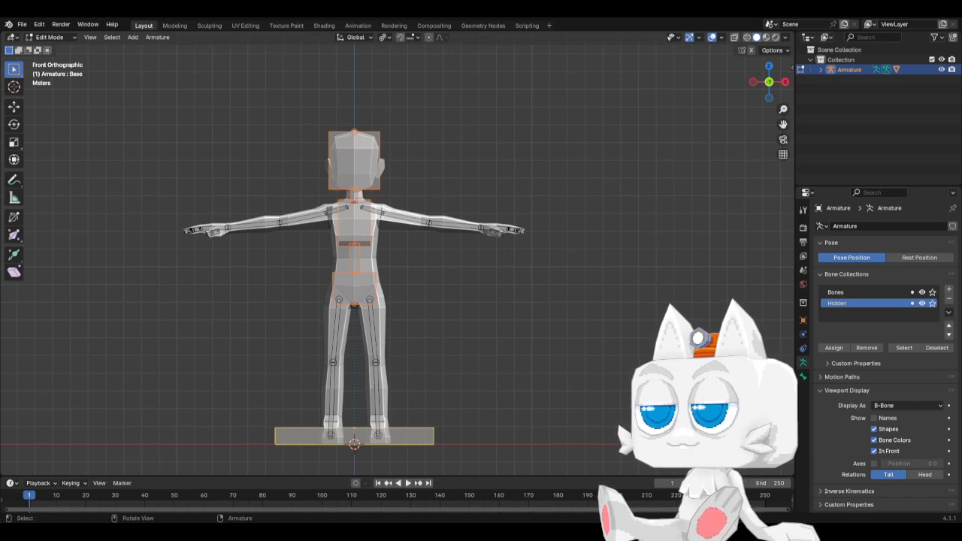
{"action": "left_click", "coordinate": [836, 293]}
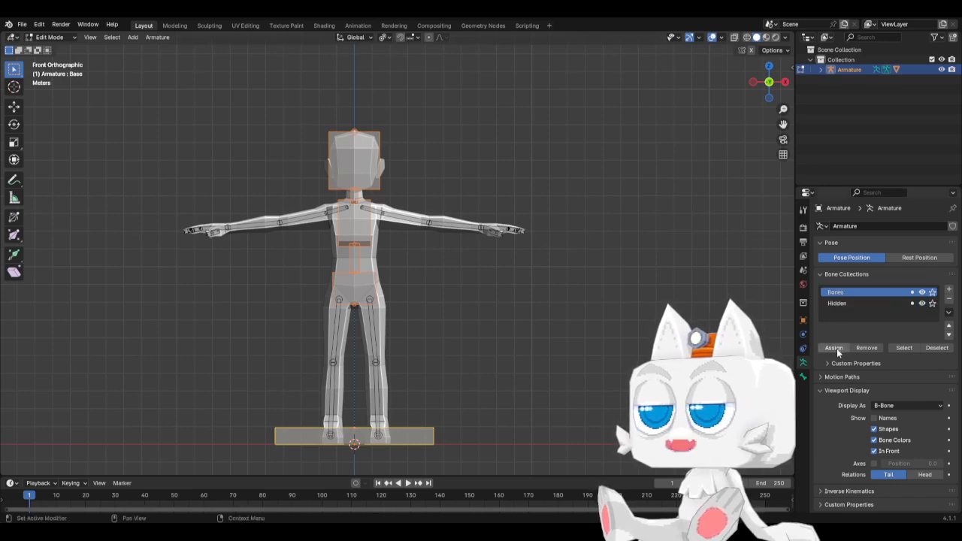
{"action": "left_click", "coordinate": [834, 348]}
Step: Rename the Bones collection to Exposed and assign the selected torso, head and base bones to it
{"action": "double_click", "coordinate": [840, 291]}
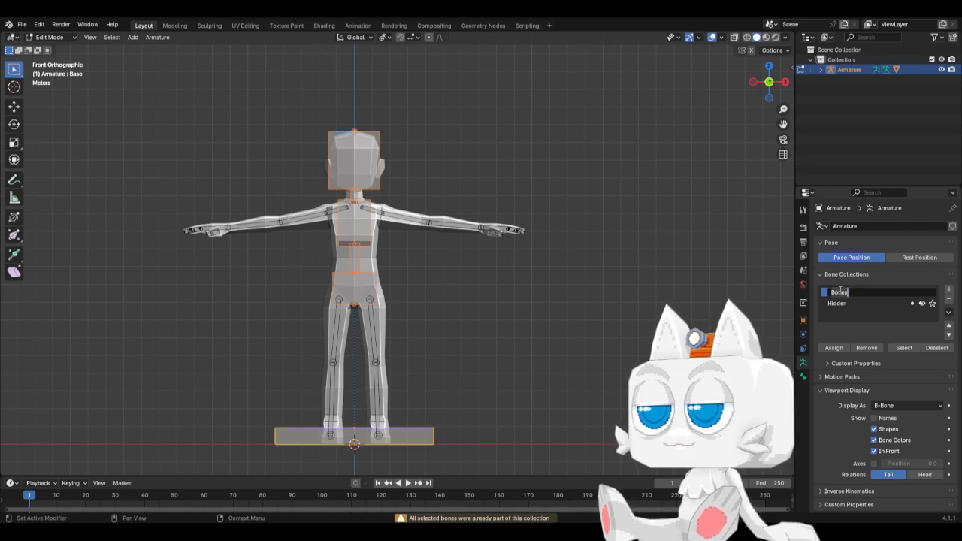
{"action": "type", "text": "Exposed"}
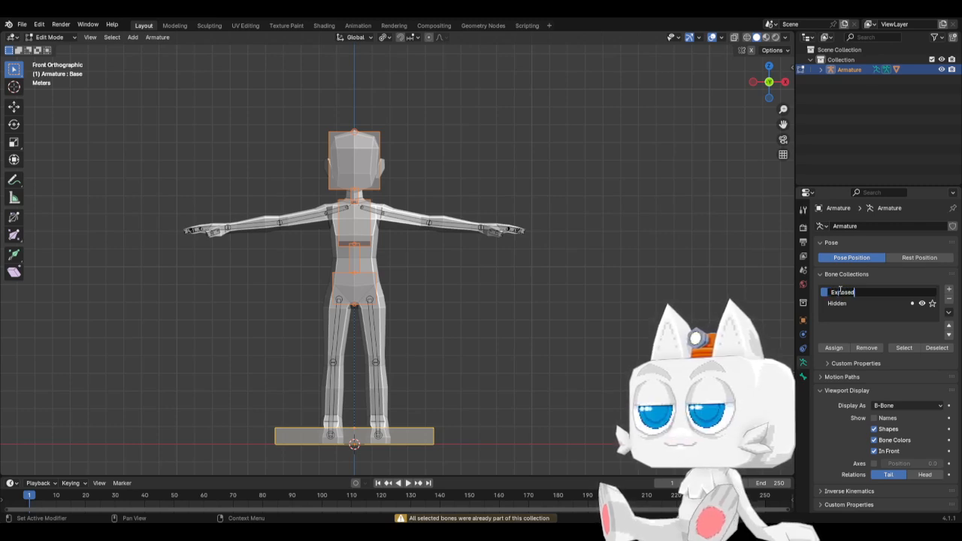
{"action": "key", "text": "Return"}
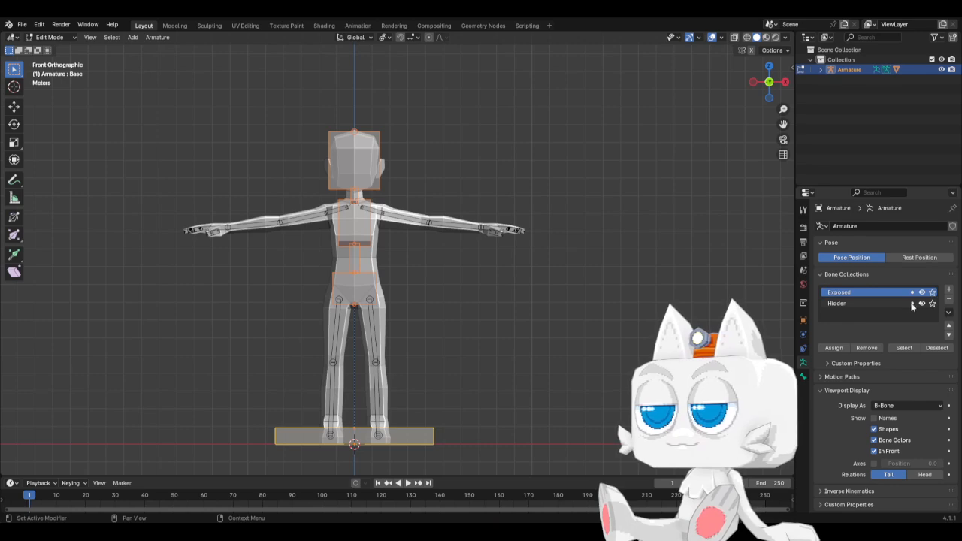
{"action": "key", "text": "Tab"}
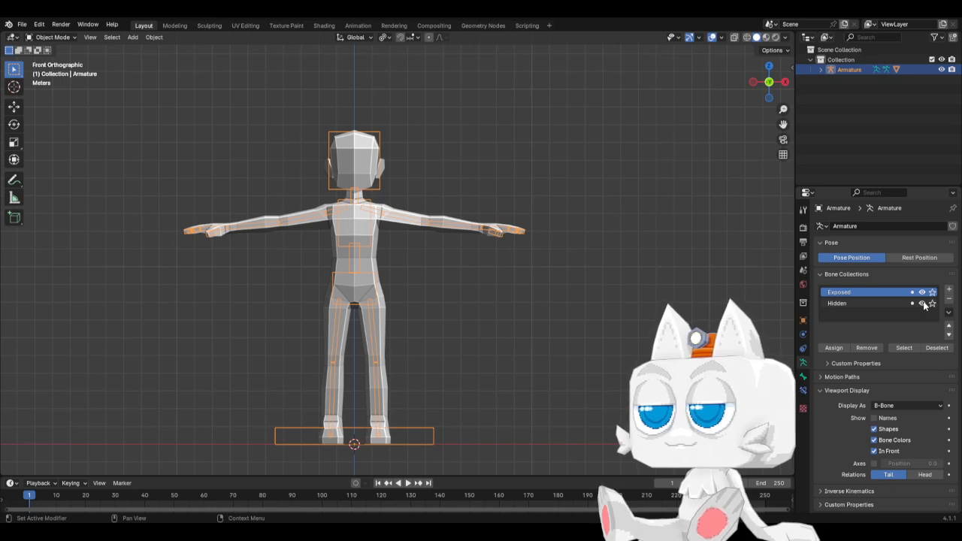
{"action": "key", "text": "Tab"}
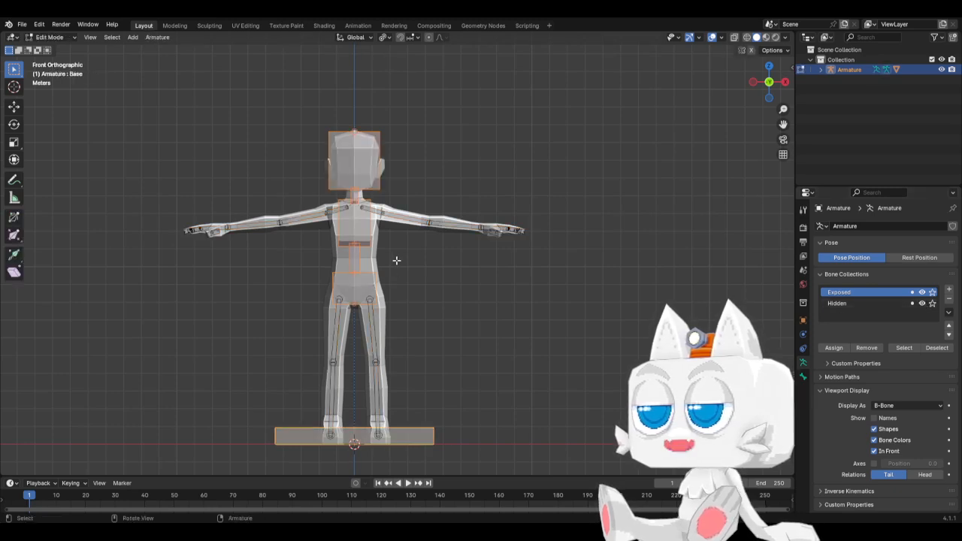
{"action": "left_click", "coordinate": [830, 347]}
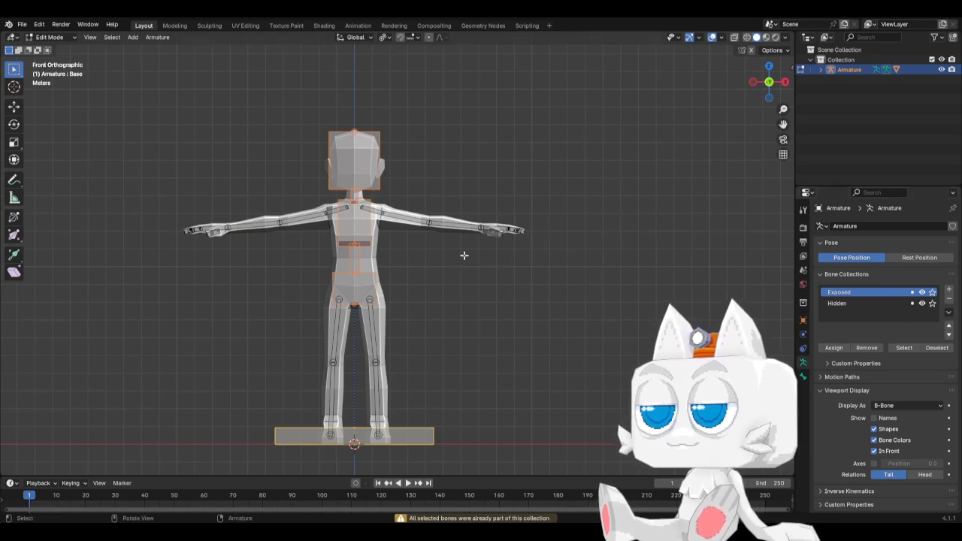
Step: Invert the bone selection, assign the arm and leg bones to Hidden and take them out of Exposed
{"action": "key", "text": "ctrl+i"}
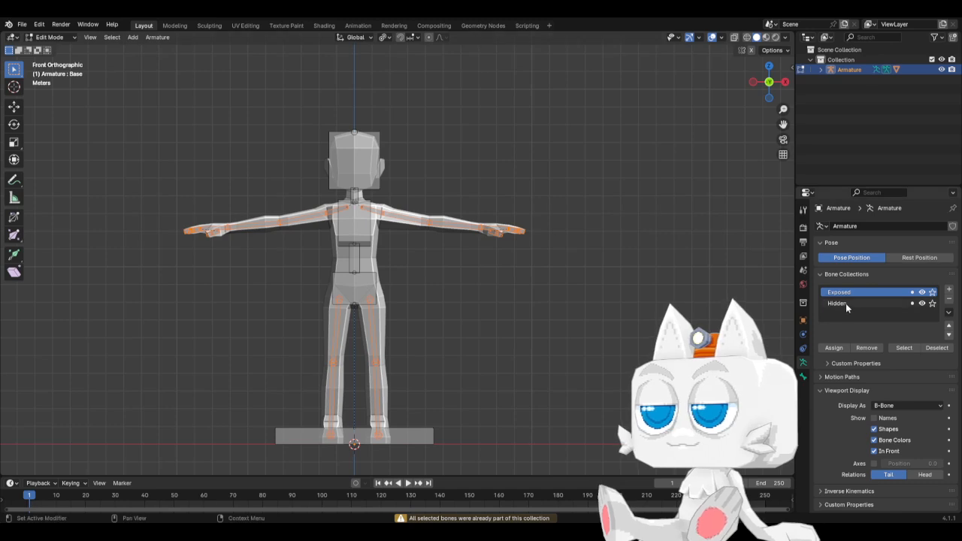
{"action": "left_click", "coordinate": [850, 304]}
{"action": "left_click", "coordinate": [838, 292]}
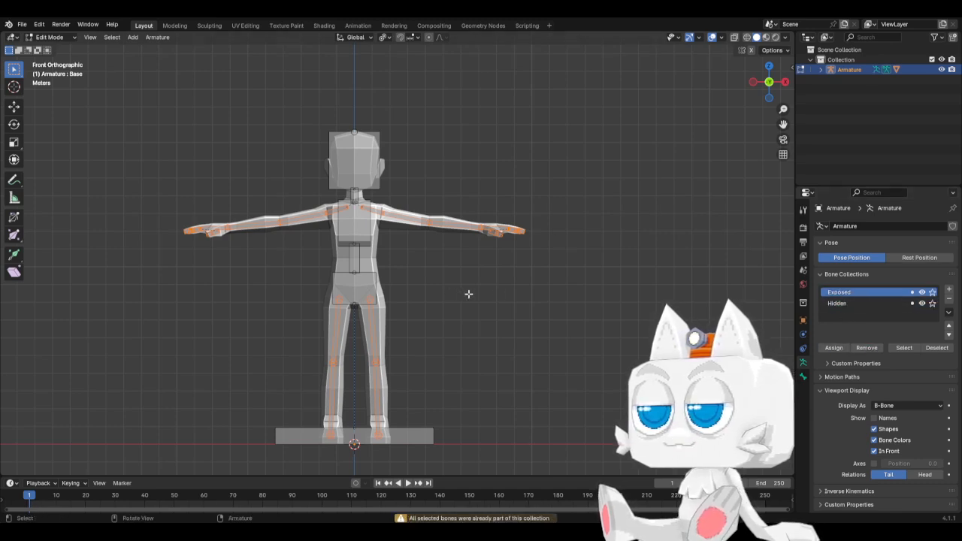
Step: Check the Hidden collection's visibility toggle in Object Mode and deselect the armature
{"action": "key", "text": "Tab"}
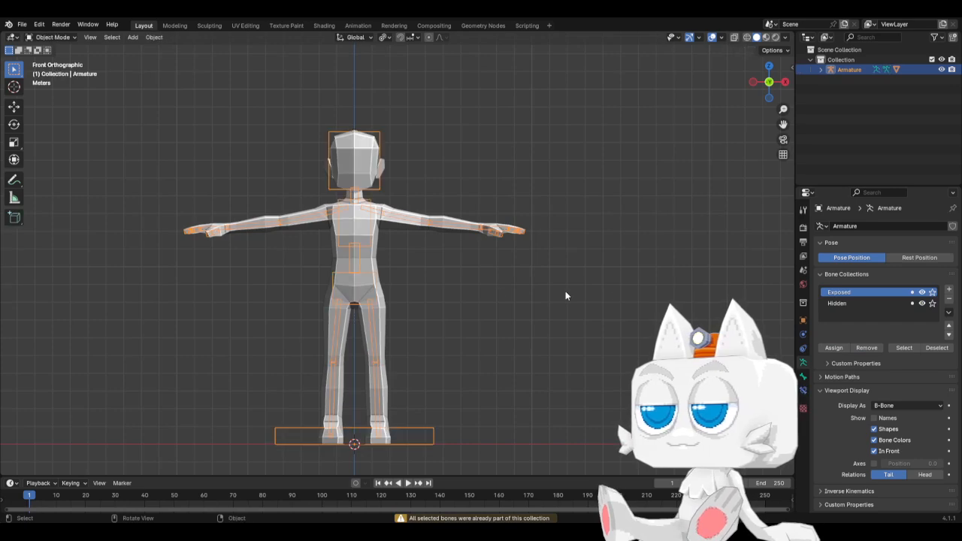
{"action": "left_click", "coordinate": [922, 303]}
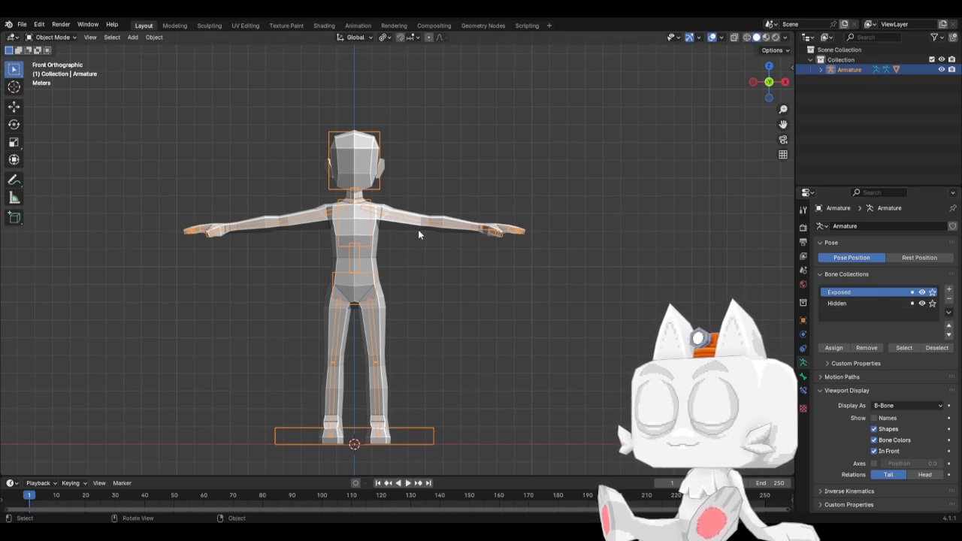
{"action": "left_click", "coordinate": [489, 255]}
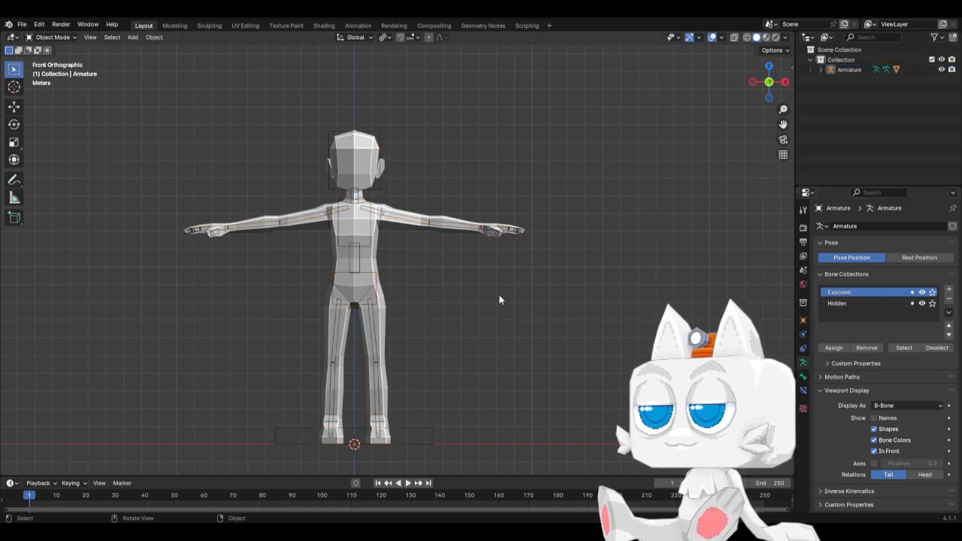
Step: Return the armature to Edit Mode and select the Hand.L bone
{"action": "scroll", "coordinate": [475, 265], "scroll_direction": "up", "scroll_amount": 2}
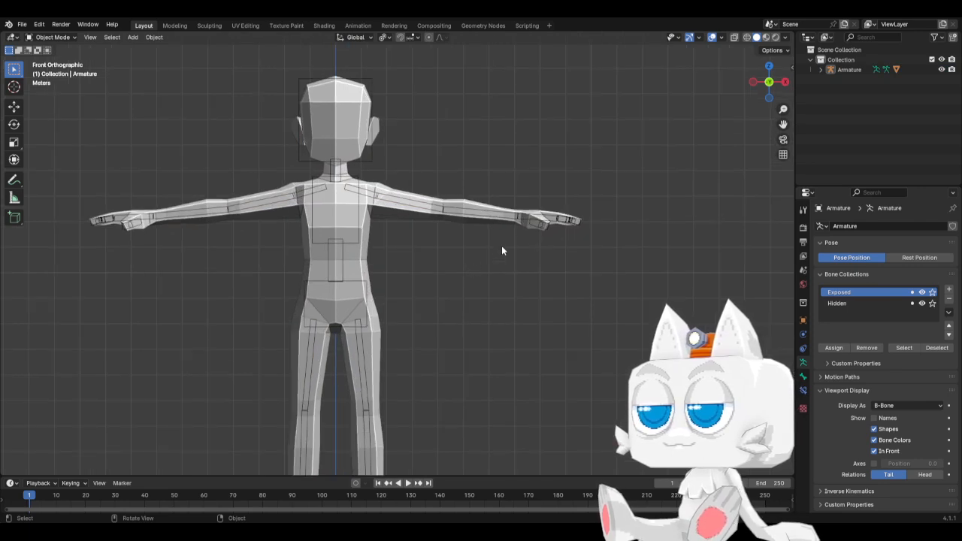
{"action": "key", "text": "Tab"}
{"action": "left_click", "coordinate": [533, 215]}
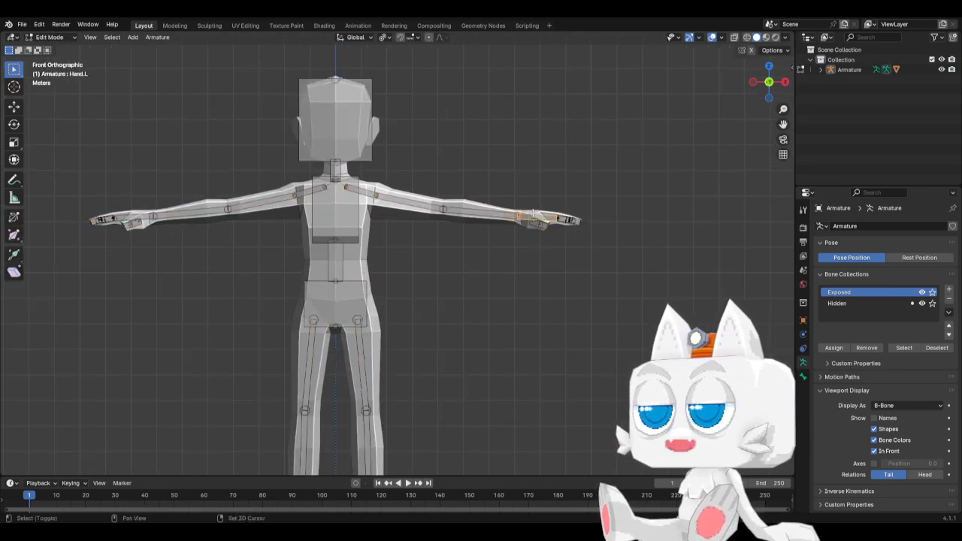
{"action": "key", "text": "shift+a"}
{"action": "scroll", "coordinate": [473, 282], "scroll_direction": "down", "scroll_amount": 2}
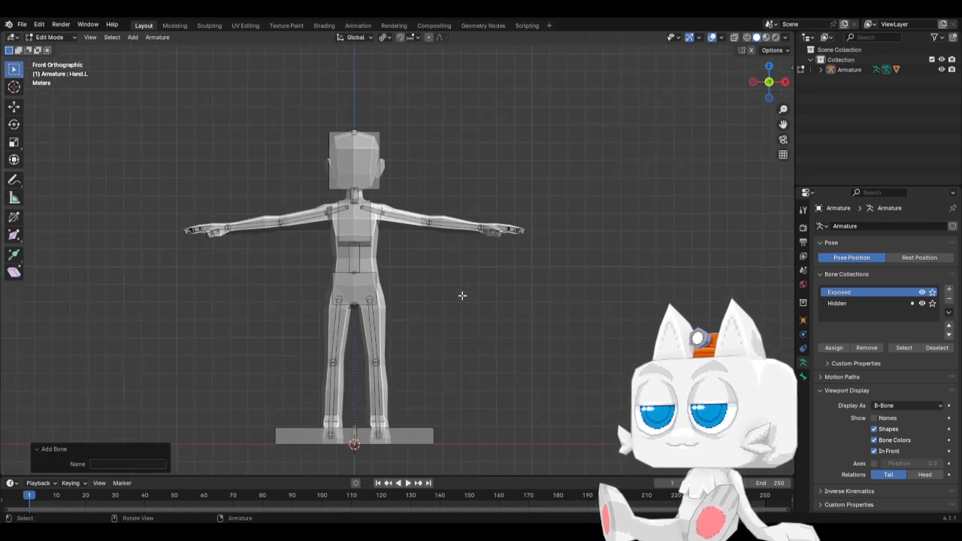
{"action": "key", "text": "ctrl+z"}
Step: Duplicate the Hand.L bone in place and enlarge the copy's B-Bone display size
{"action": "scroll", "coordinate": [494, 256], "scroll_direction": "up", "scroll_amount": 3}
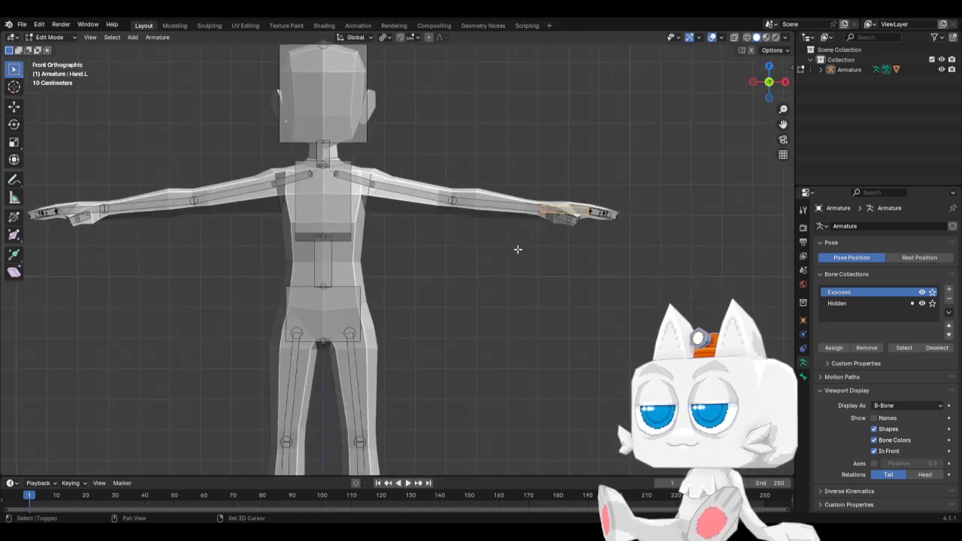
{"action": "key", "text": "shift+d"}
{"action": "right_click", "coordinate": [524, 241]}
{"action": "key", "text": "ctrl+alt+s"}
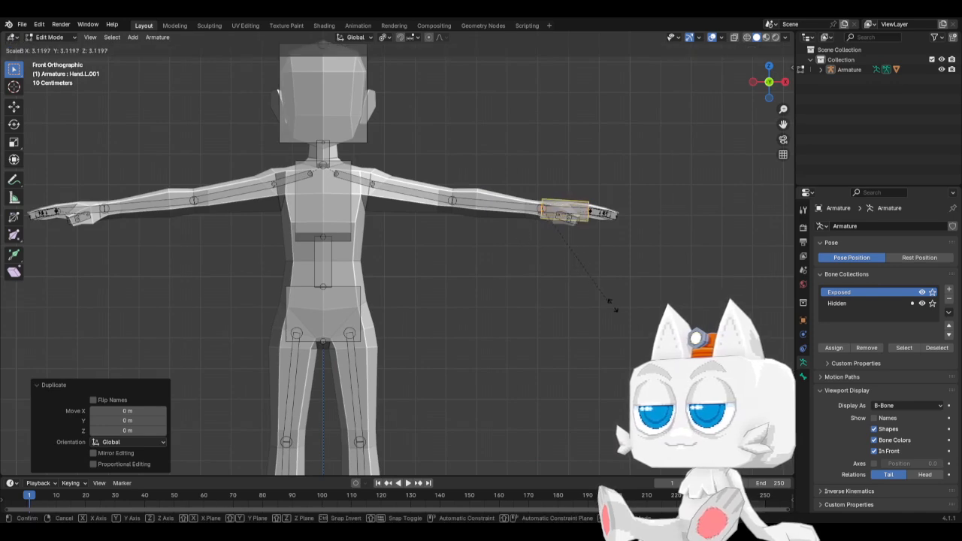
{"action": "left_click", "coordinate": [773, 399]}
Step: Add a bone collection named IK and place it above Exposed in the collection order
{"action": "left_click", "coordinate": [949, 290]}
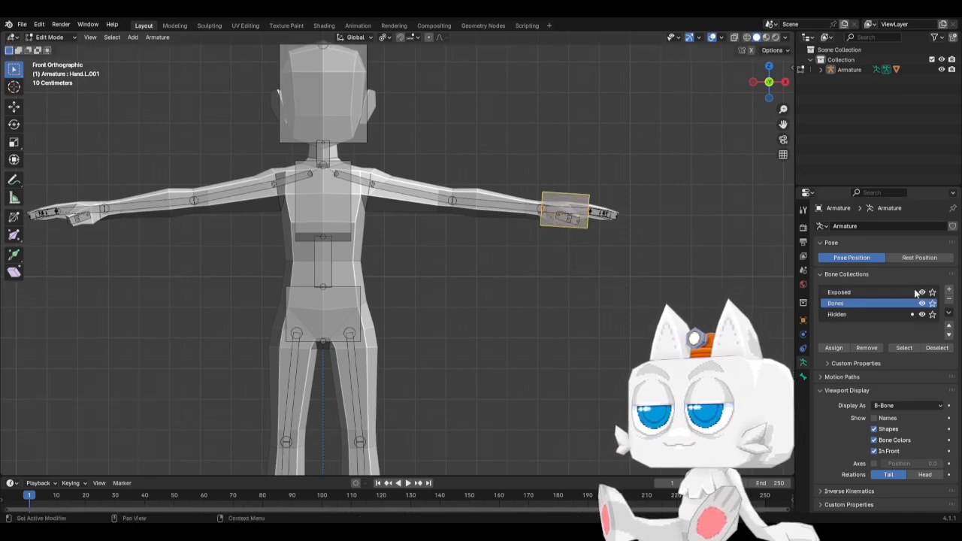
{"action": "left_click", "coordinate": [854, 314]}
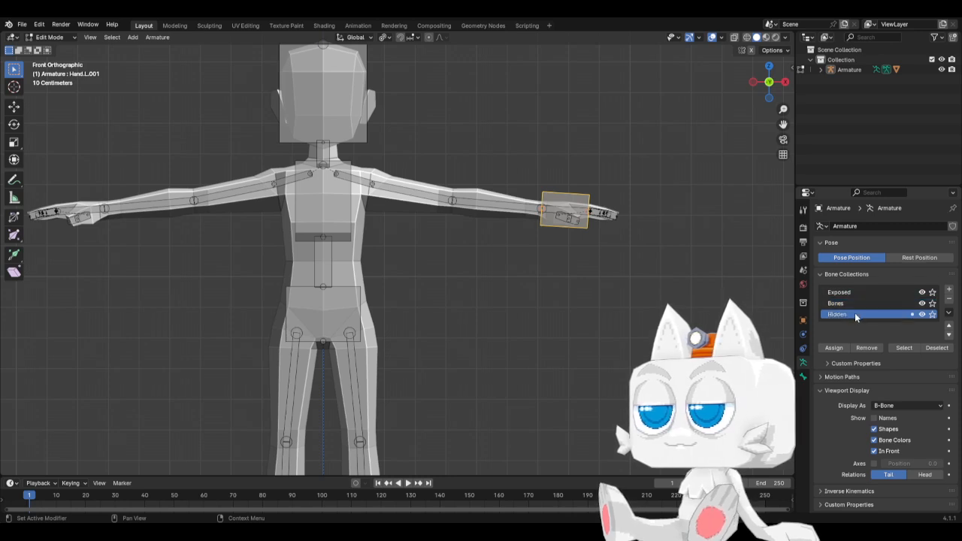
{"action": "left_click", "coordinate": [847, 303]}
{"action": "left_click", "coordinate": [949, 325]}
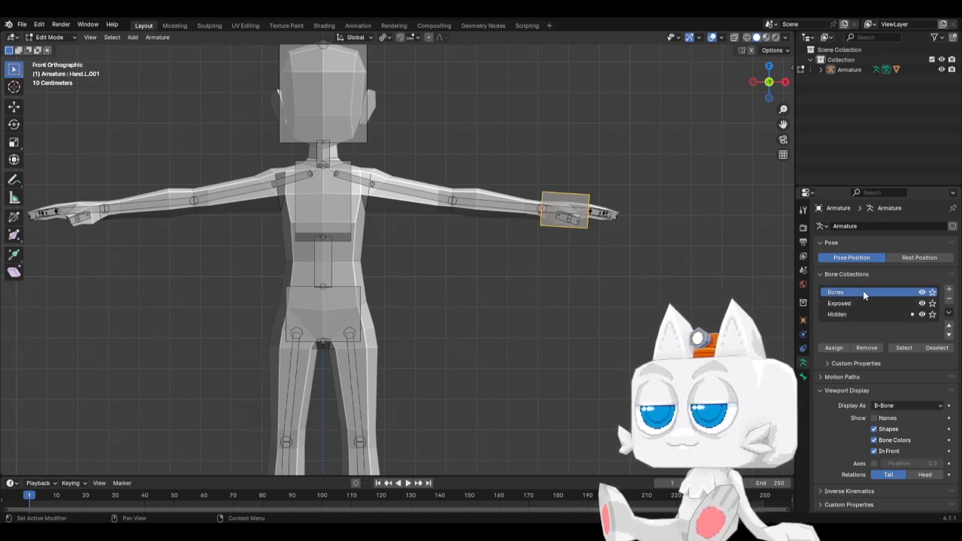
{"action": "double_click", "coordinate": [842, 292]}
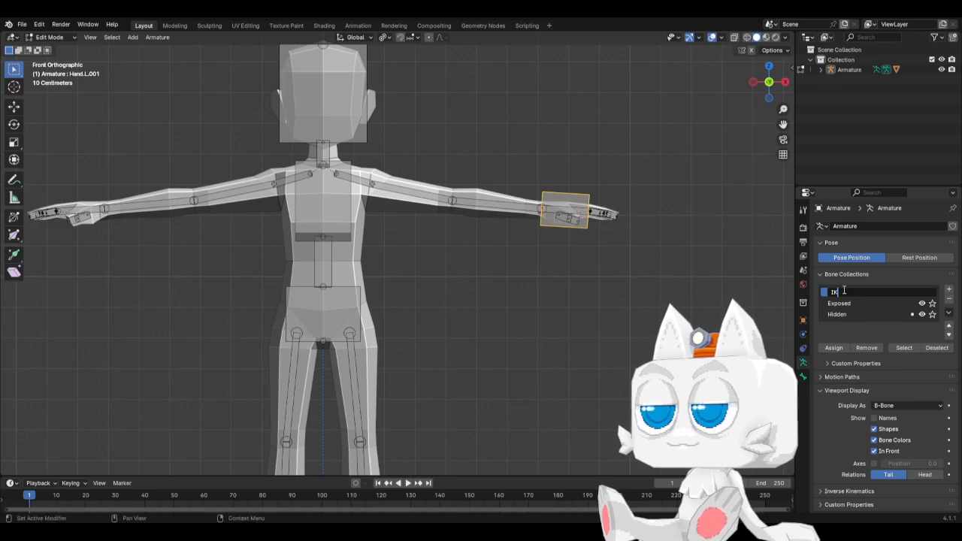
{"action": "type", "text": "K"}
{"action": "key", "text": "Return"}
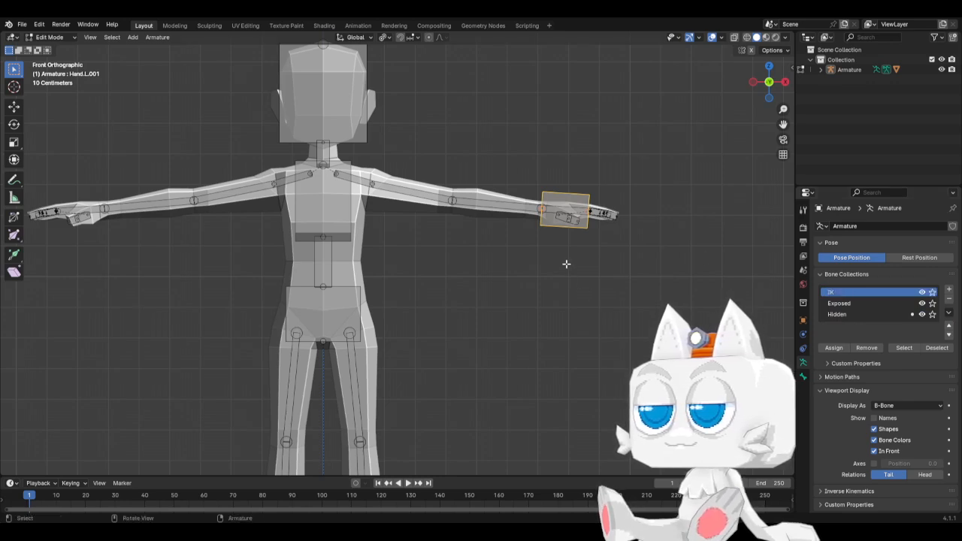
Step: Assign the duplicated hand bone to the IK collection and remove it from Hidden
{"action": "left_click", "coordinate": [834, 347]}
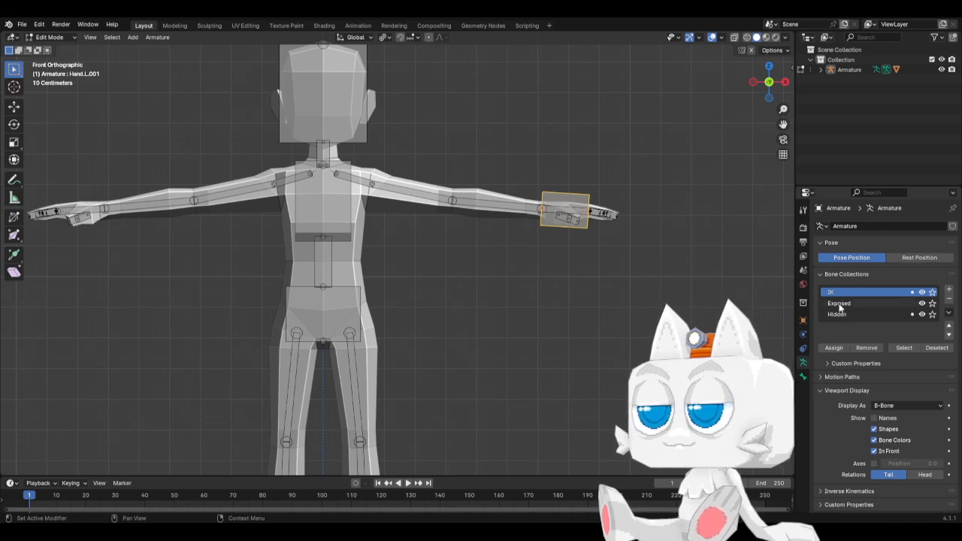
{"action": "left_click", "coordinate": [846, 314]}
{"action": "left_click", "coordinate": [868, 348]}
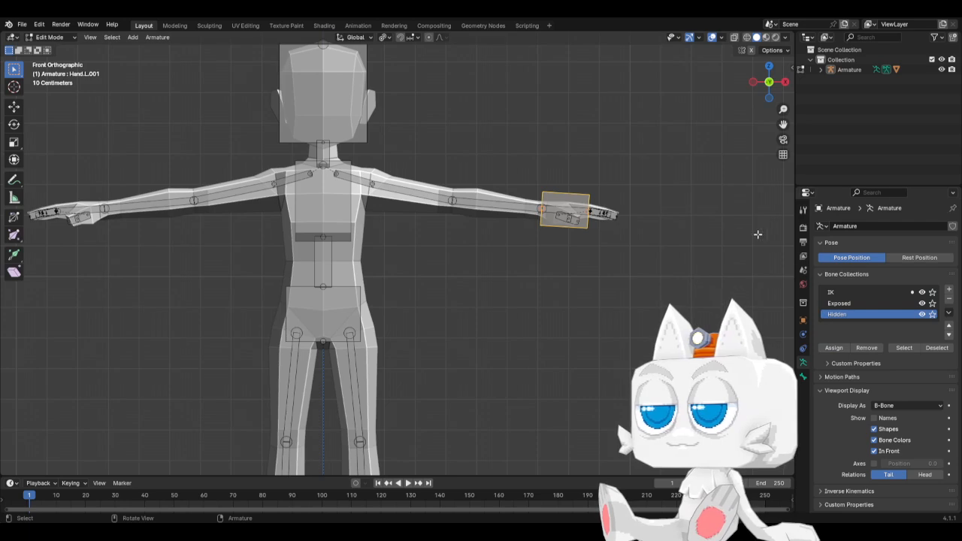
Step: Turn off Deform for the duplicated left-hand bone and rename it IK_Hand.L
{"action": "left_click", "coordinate": [803, 375]}
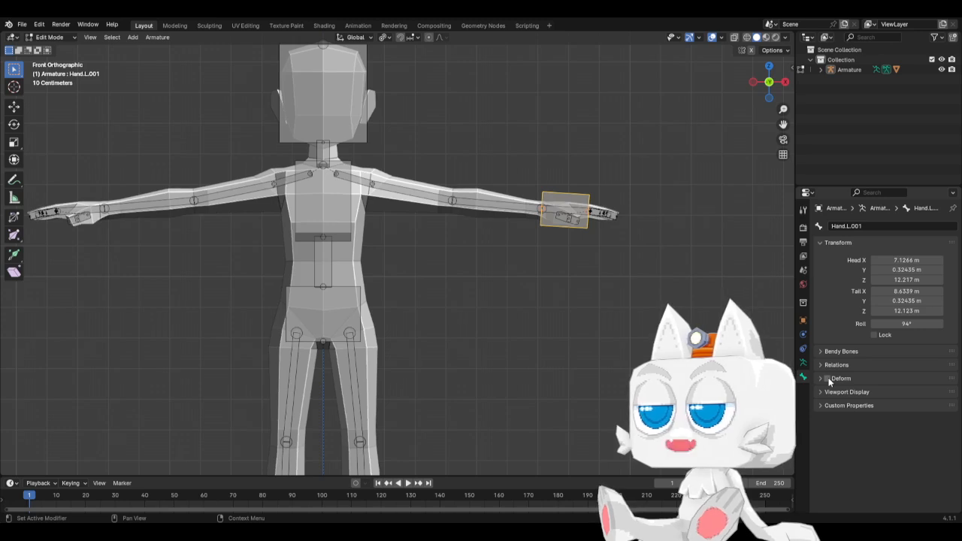
{"action": "left_click", "coordinate": [875, 226]}
{"action": "type", "text": "IK"}
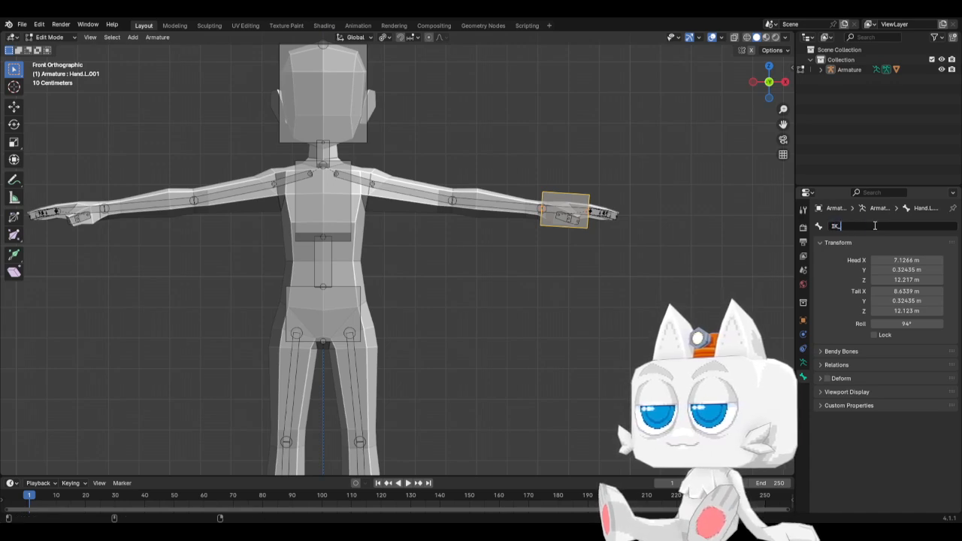
{"action": "type", "text": "_Hand.L"}
{"action": "key", "text": "Return"}
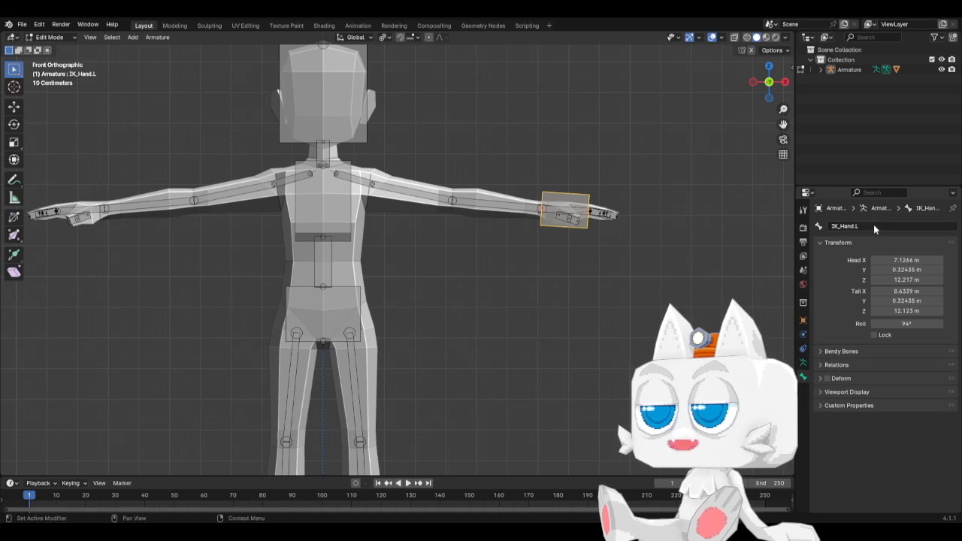
Step: Parent the IK_Hand.L bone to the Base bone at the feet with Keep Offset
{"action": "scroll", "coordinate": [522, 294], "scroll_direction": "down", "scroll_amount": 4}
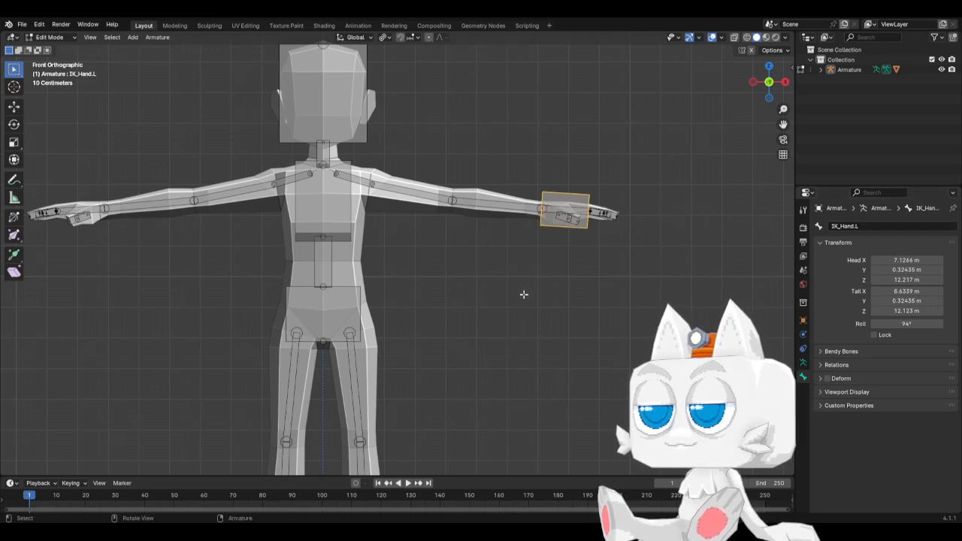
{"action": "left_click", "coordinate": [429, 402]}
{"action": "key", "text": "ctrl+p"}
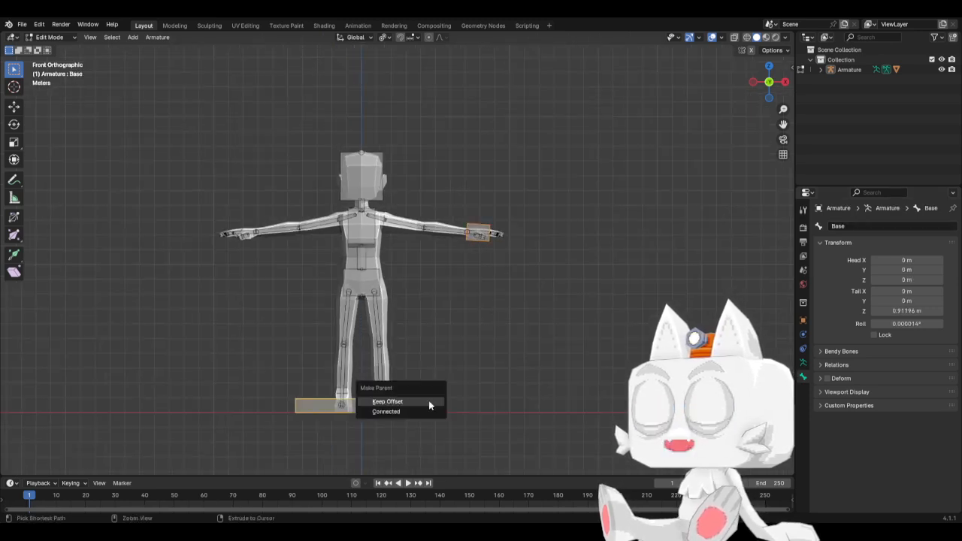
{"action": "left_click", "coordinate": [426, 400]}
Step: Add a new bone and move it above the left elbow, to about X 4.27 m and Z 13.5 m
{"action": "scroll", "coordinate": [421, 269], "scroll_direction": "up", "scroll_amount": 3}
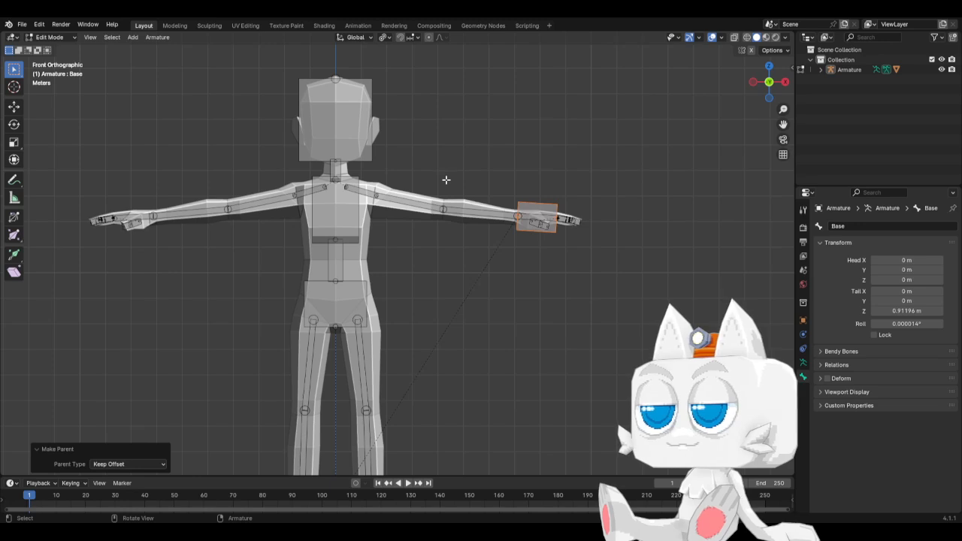
{"action": "key", "text": "shift+a"}
{"action": "scroll", "coordinate": [408, 370], "scroll_direction": "down", "scroll_amount": 3}
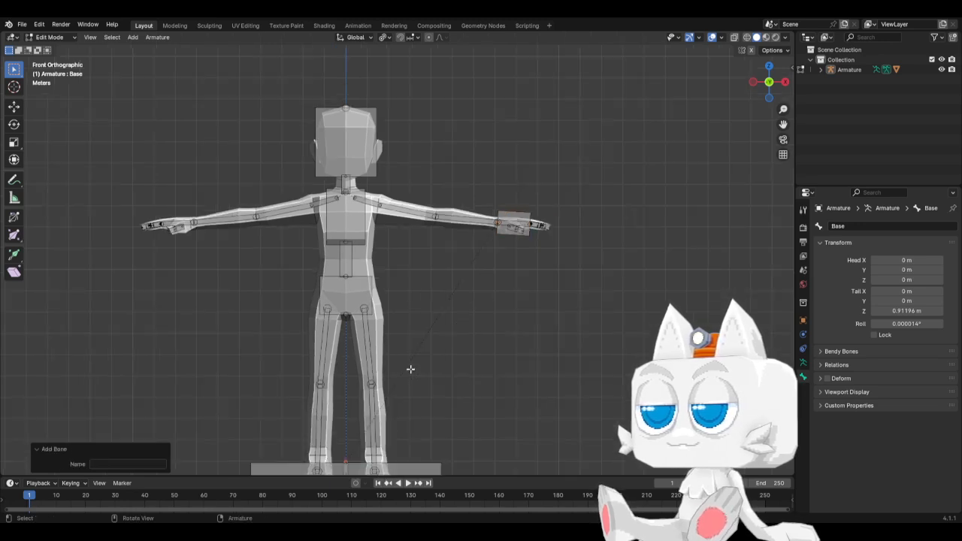
{"action": "key", "text": "g"}
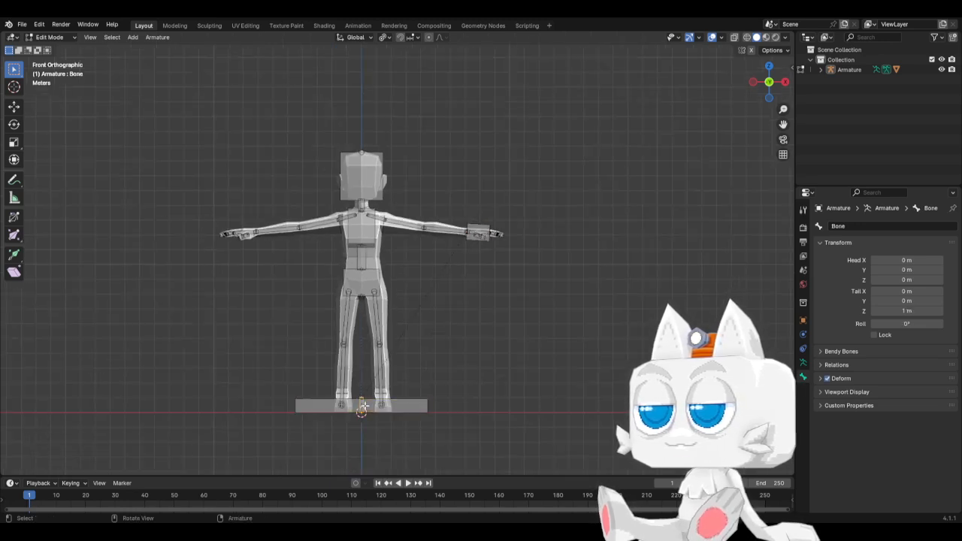
{"action": "left_click", "coordinate": [426, 205]}
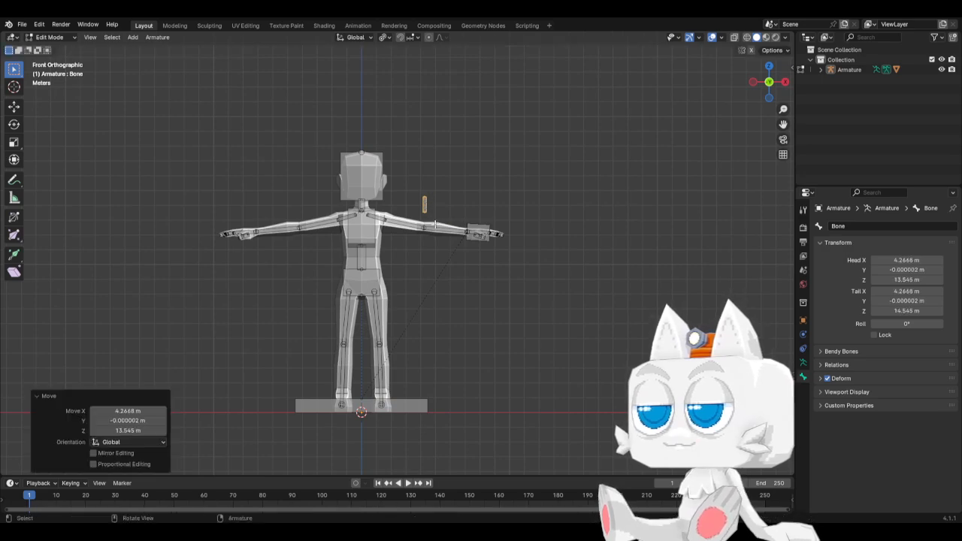
Step: In the side view, shift the new bone backwards by about 0.69 m along Y so it sits behind the arm
{"action": "scroll", "coordinate": [434, 232], "scroll_direction": "up", "scroll_amount": 4}
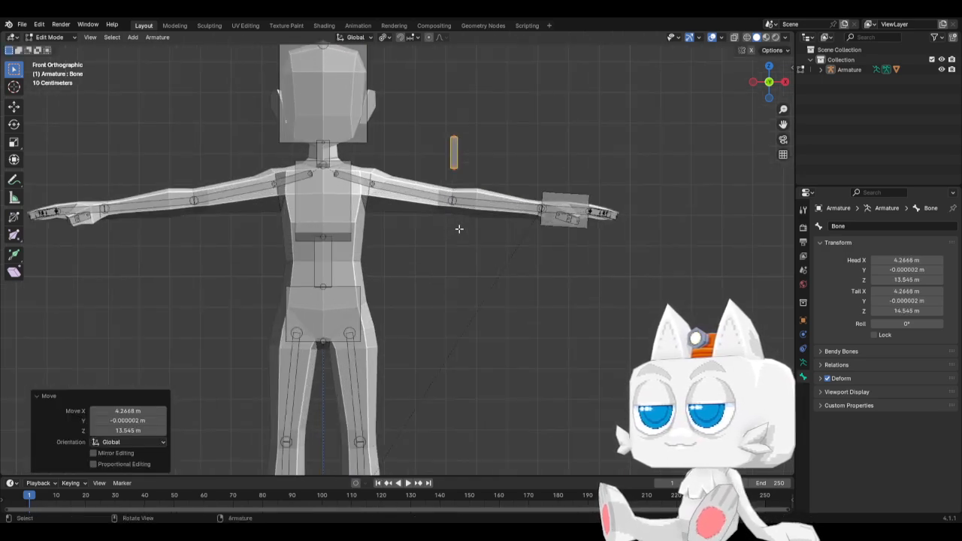
{"action": "scroll", "coordinate": [459, 228], "scroll_direction": "up", "scroll_amount": 2}
{"action": "scroll", "coordinate": [479, 264], "scroll_direction": "down", "scroll_amount": 3}
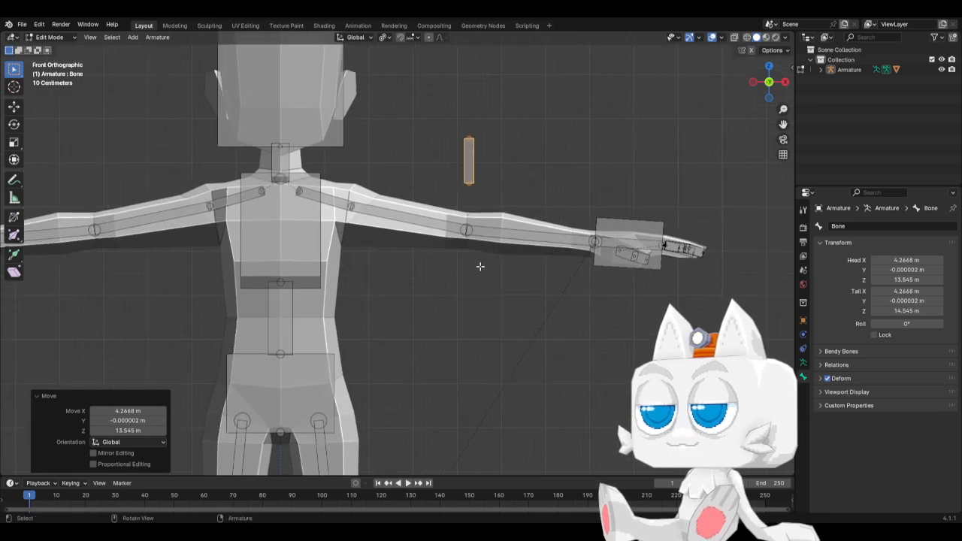
{"action": "key", "text": "KP_3"}
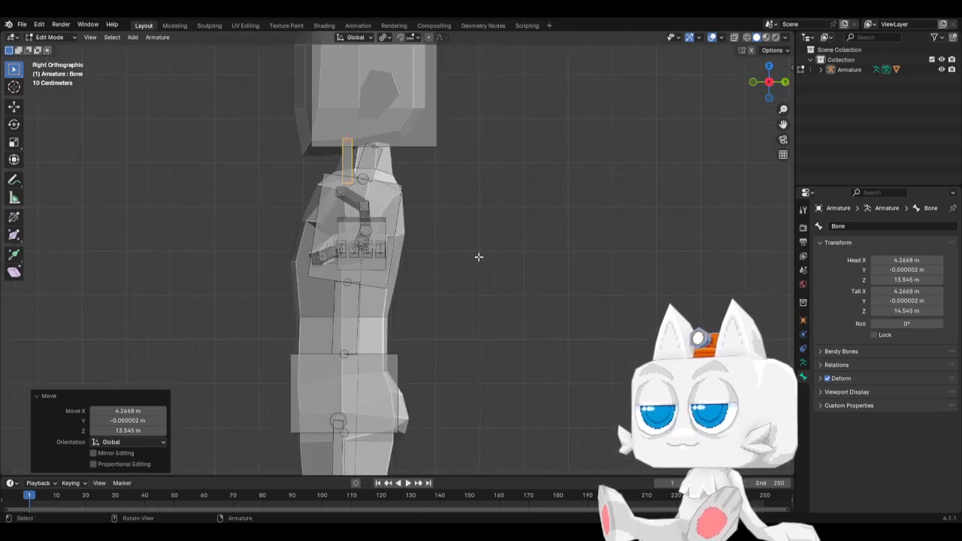
{"action": "key", "text": "g"}
{"action": "left_click", "coordinate": [509, 261]}
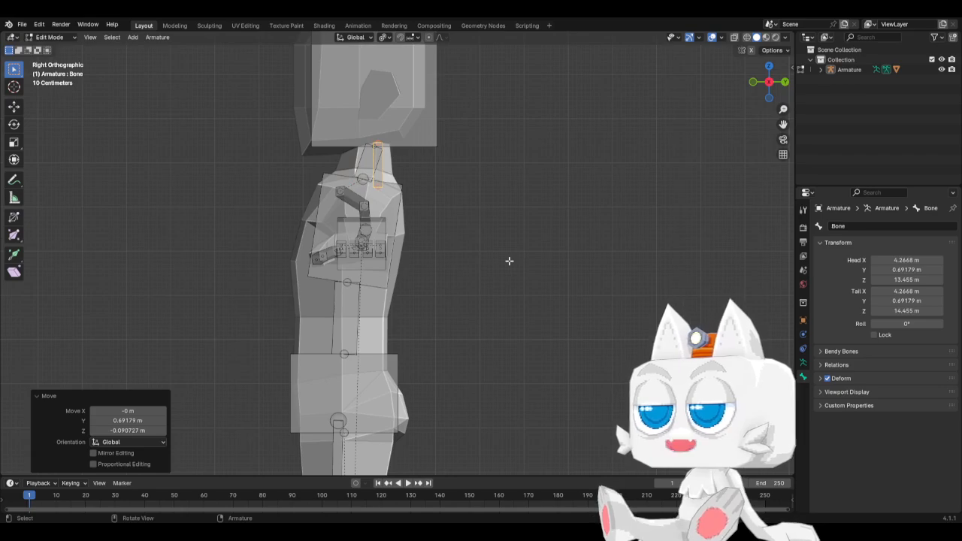
{"action": "key", "text": "KP_1"}
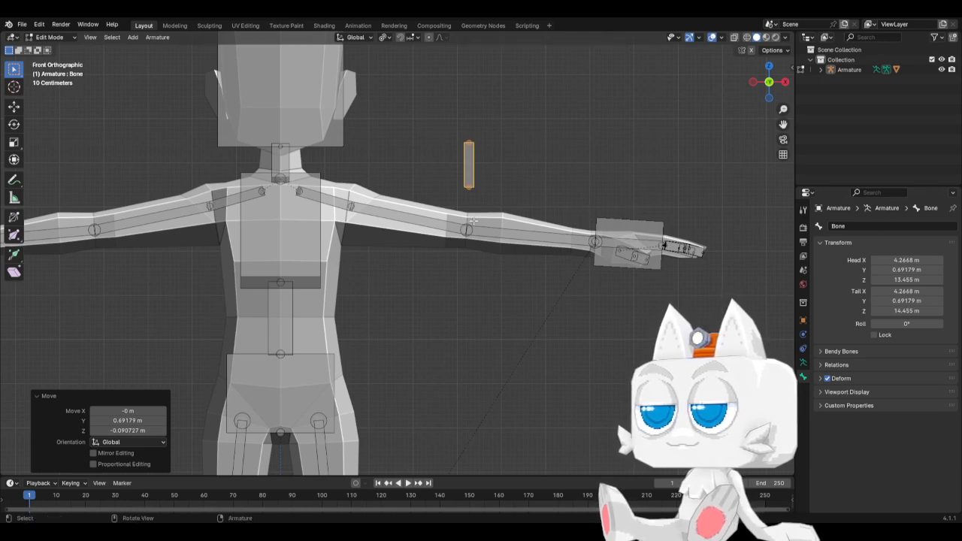
Step: Parent the new elbow control bone to IK_Hand.L with Keep Offset
{"action": "scroll", "coordinate": [488, 329], "scroll_direction": "down", "scroll_amount": 1}
{"action": "left_click", "coordinate": [584, 226]}
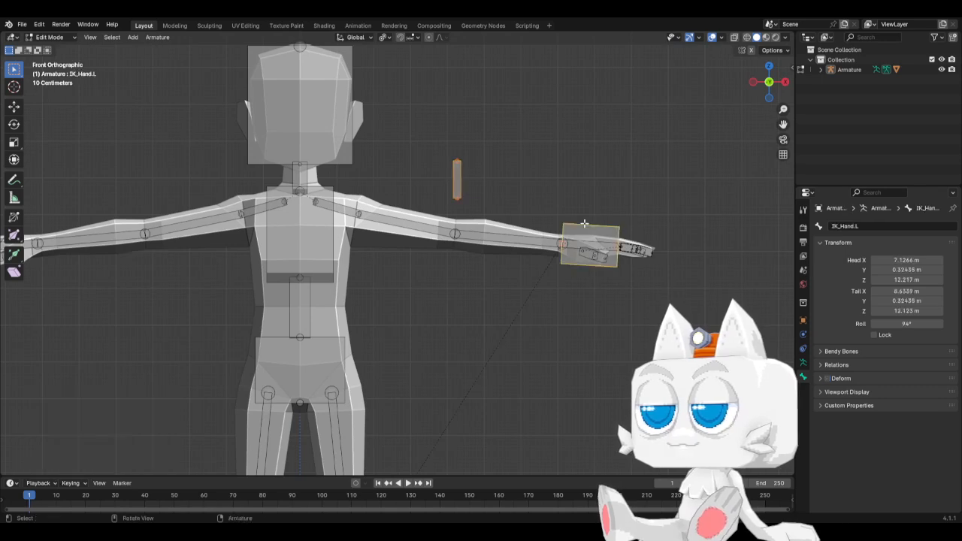
{"action": "key", "text": "ctrl+p"}
{"action": "left_click", "coordinate": [585, 223]}
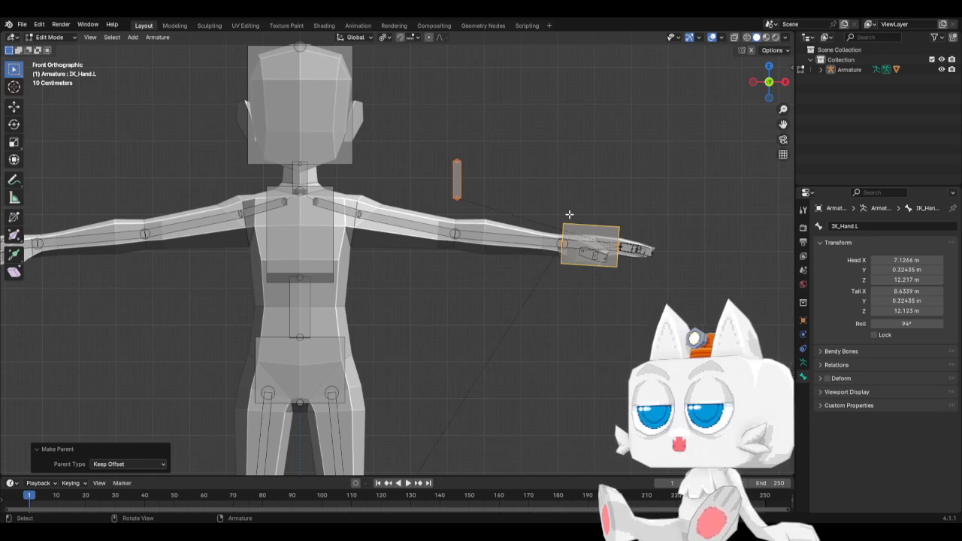
Step: Raise the elbow control bone further above the left elbow, to about X 4.43 m with its head at Z 14.8 m
{"action": "left_click", "coordinate": [464, 183]}
{"action": "key", "text": "g"}
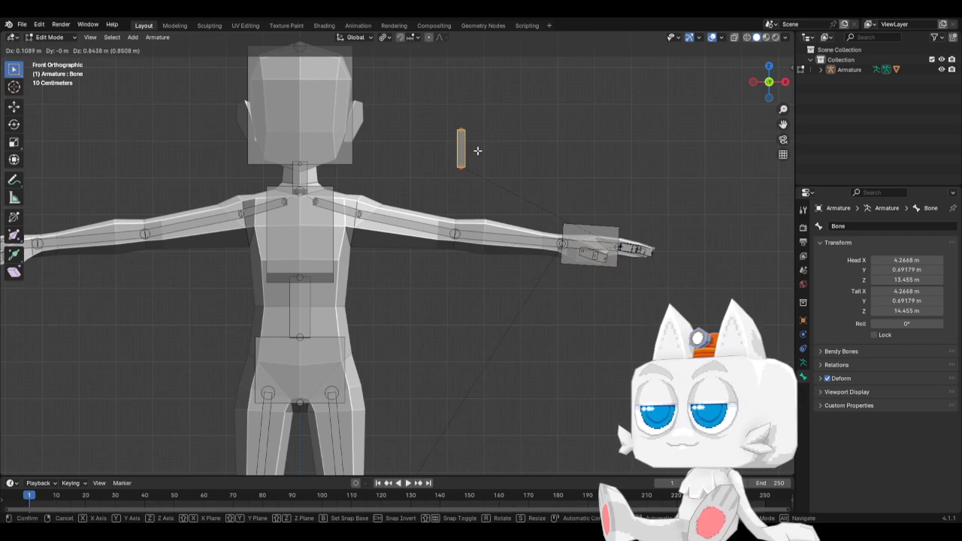
{"action": "left_click", "coordinate": [477, 151]}
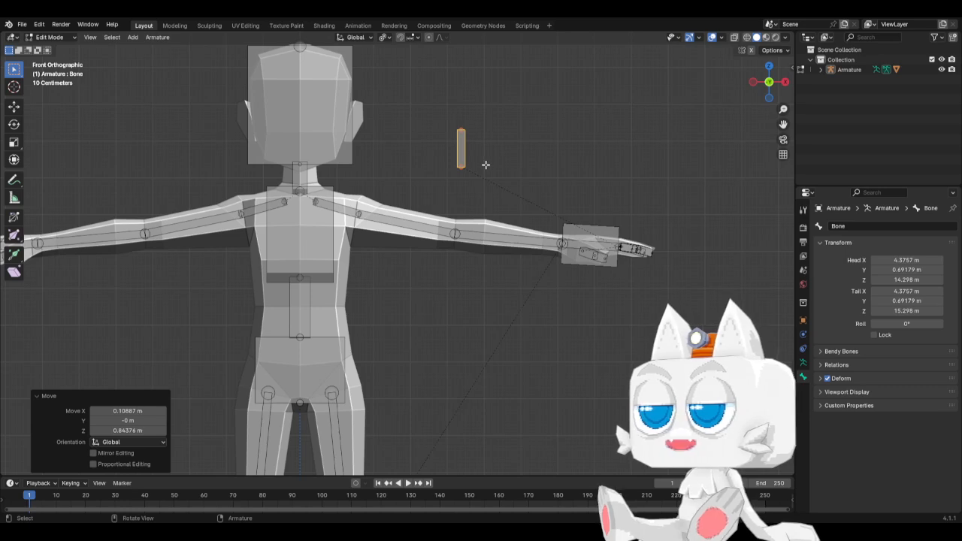
{"action": "key", "text": "g"}
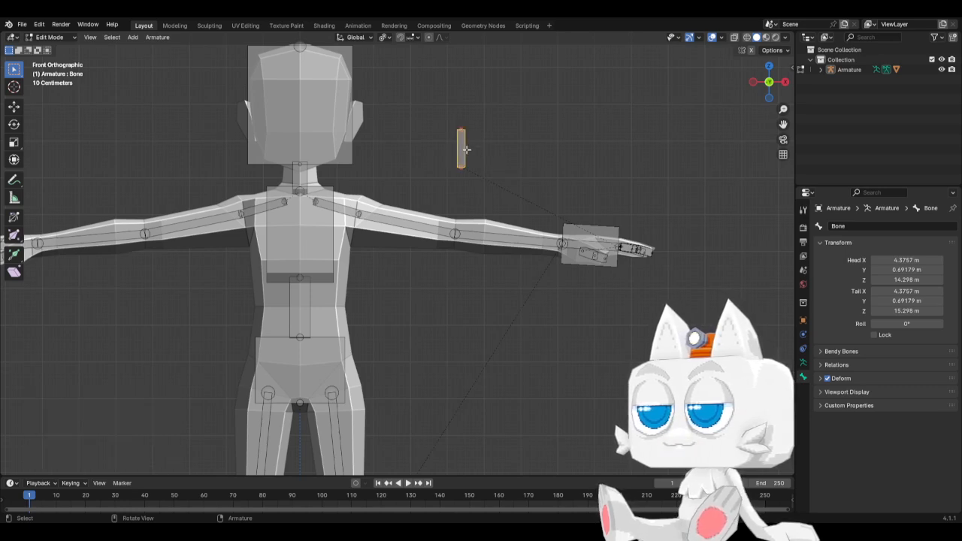
{"action": "left_click", "coordinate": [470, 154]}
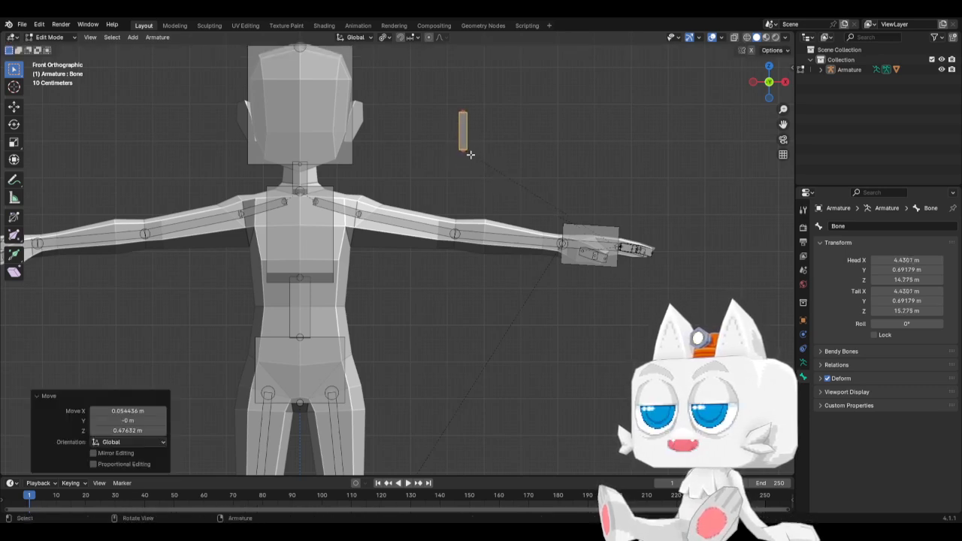
Step: Turn off Deform for the elbow control bone and rename it IK_Elbow
{"action": "left_click", "coordinate": [836, 379]}
{"action": "left_click", "coordinate": [855, 226]}
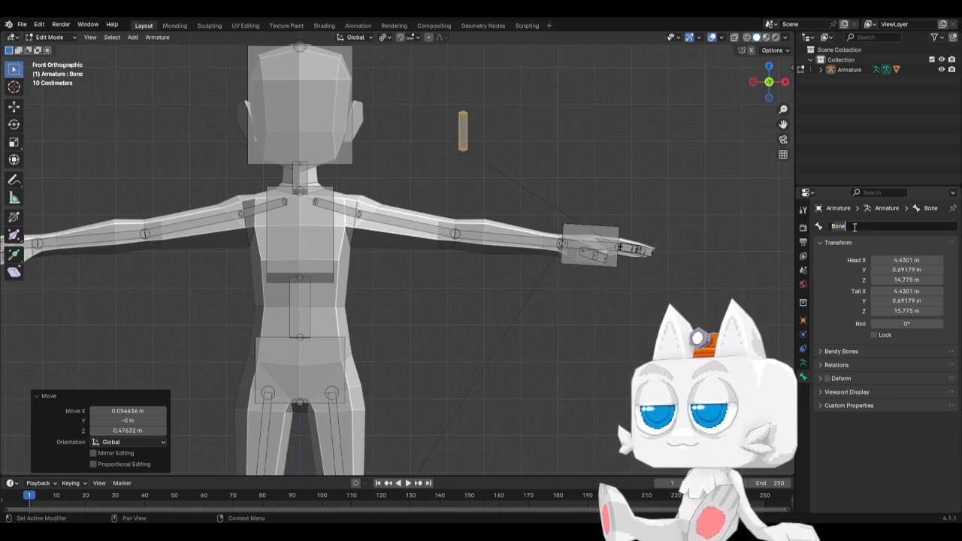
{"action": "type", "text": "IK_Elbo"}
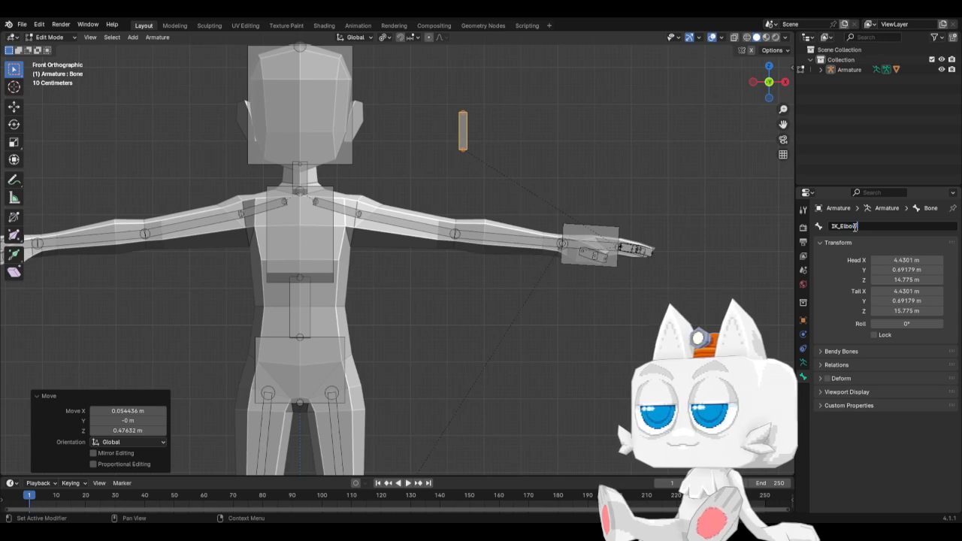
{"action": "type", "text": "w"}
{"action": "key", "text": "Return"}
Step: Remove the IK_Elbow bone from the Hidden collection and assign it to the IK collection
{"action": "left_click", "coordinate": [803, 362]}
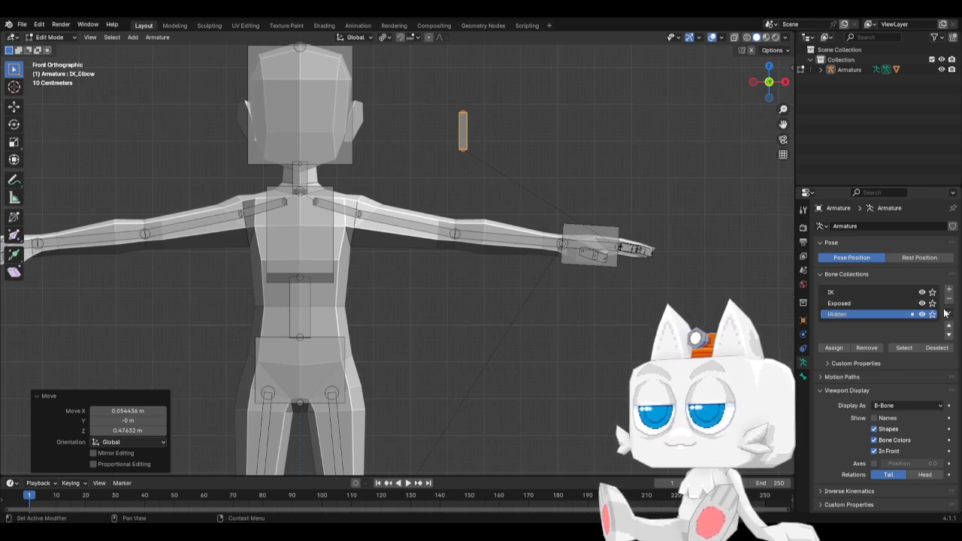
{"action": "left_click", "coordinate": [868, 348]}
{"action": "left_click", "coordinate": [840, 292]}
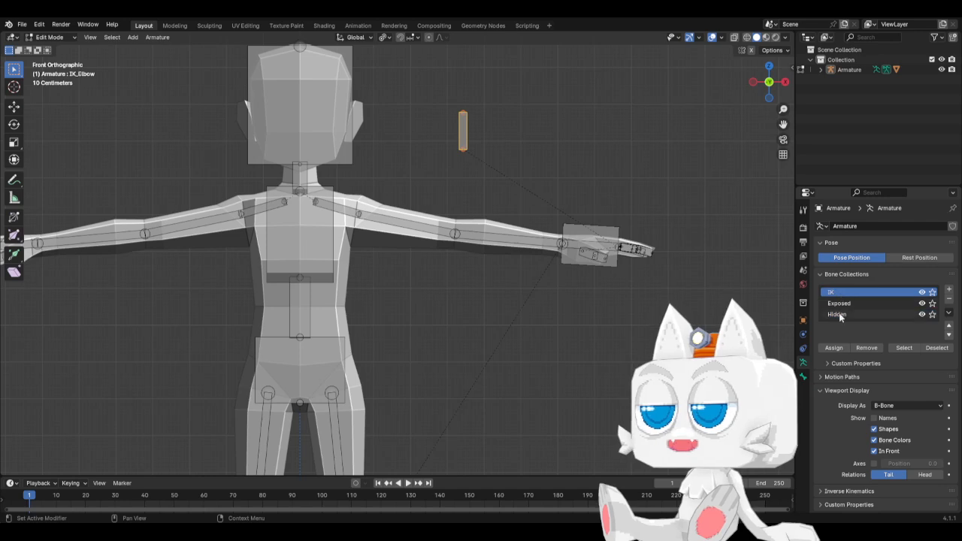
{"action": "left_click", "coordinate": [831, 348]}
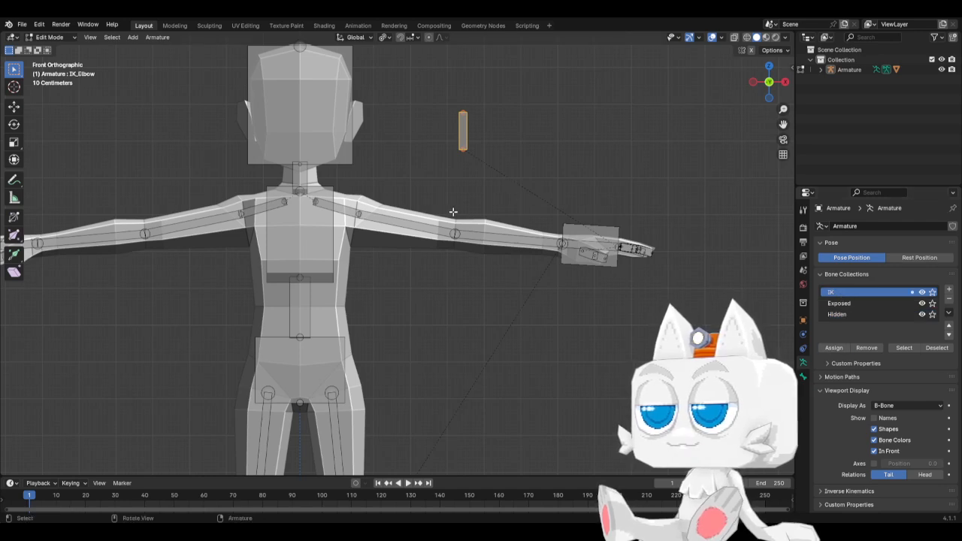
Step: Select the original Hand.L bone and switch the armature to Pose Mode
{"action": "left_click", "coordinate": [586, 240]}
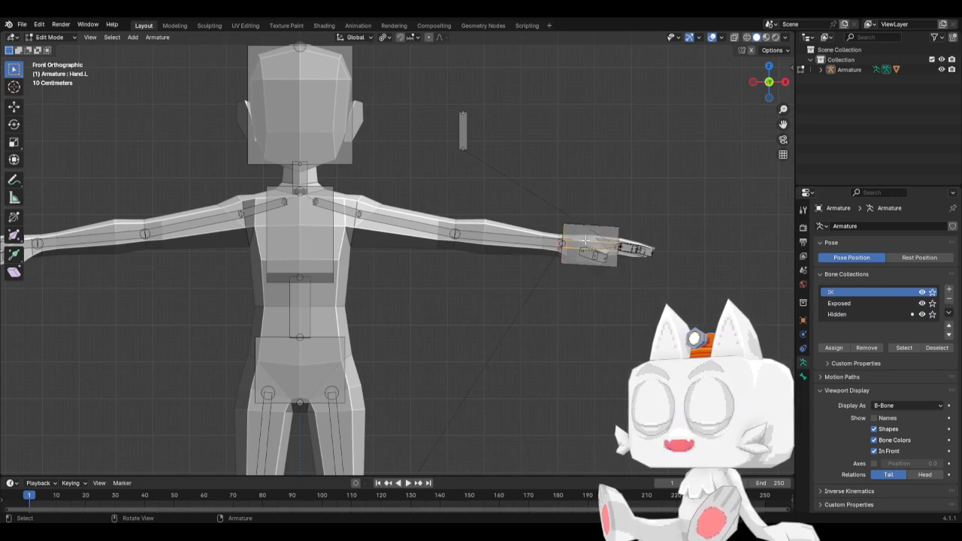
{"action": "left_click", "coordinate": [803, 377]}
{"action": "left_click", "coordinate": [803, 362]}
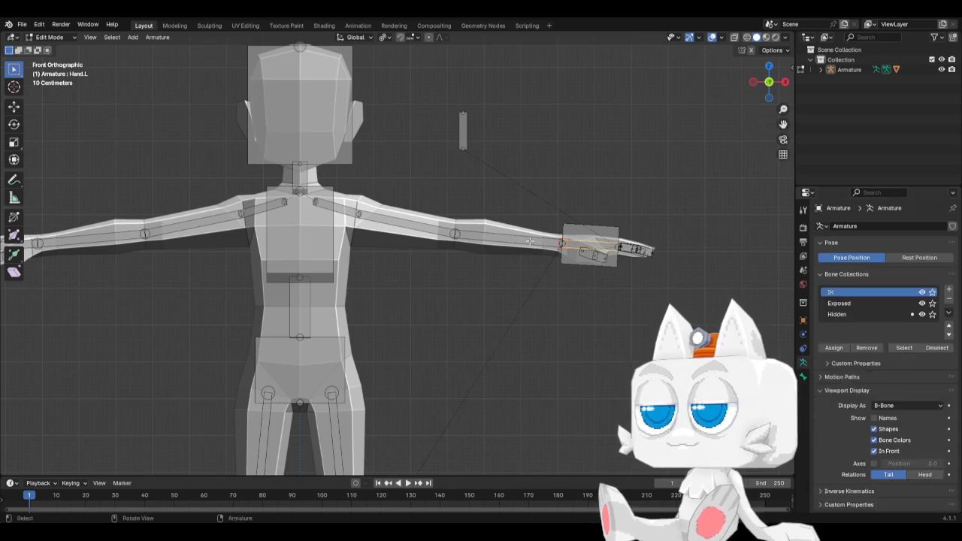
{"action": "key", "text": "Tab"}
{"action": "left_click", "coordinate": [609, 247]}
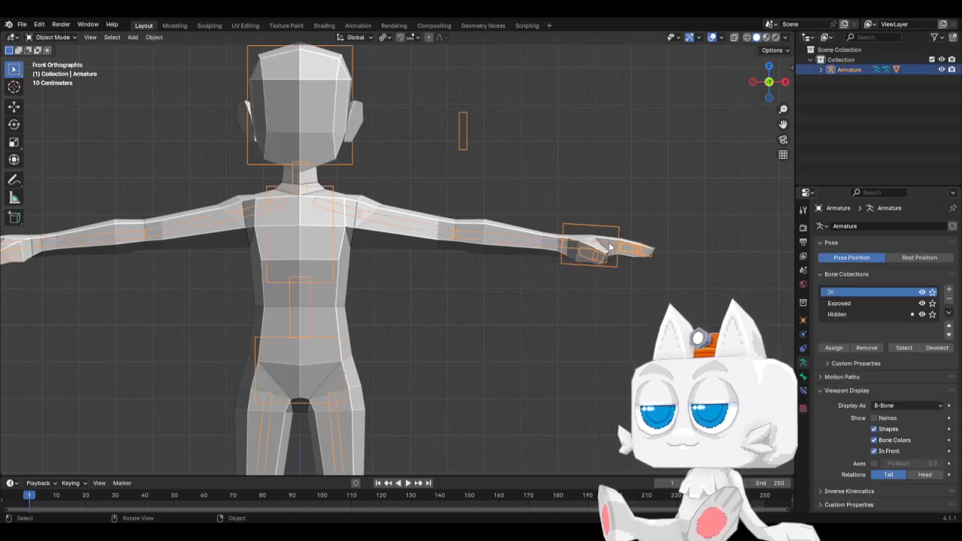
{"action": "left_click", "coordinate": [60, 37]}
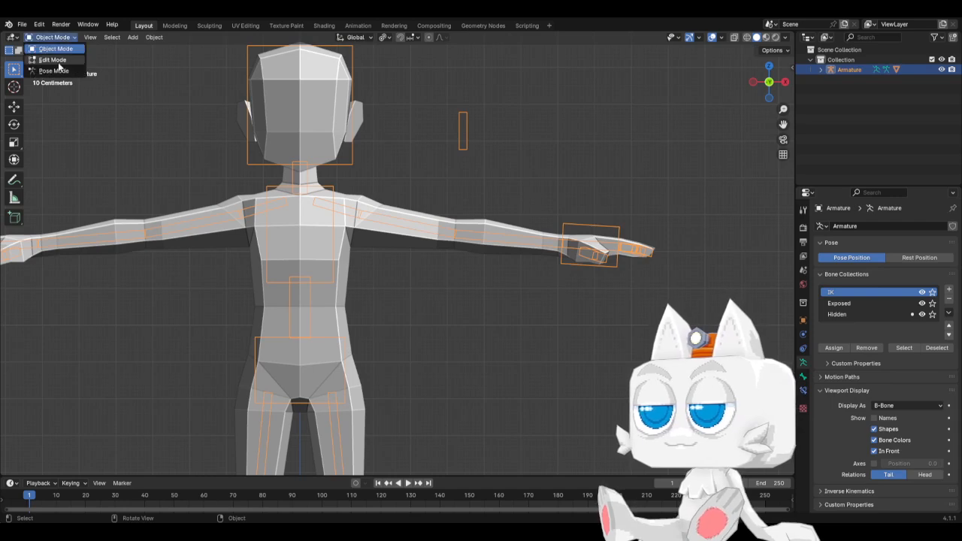
{"action": "left_click", "coordinate": [54, 71]}
Step: Add a Copy Rotation constraint to Hand.L with Armature as the target and IK_Hand.L as the bone
{"action": "left_click", "coordinate": [803, 391]}
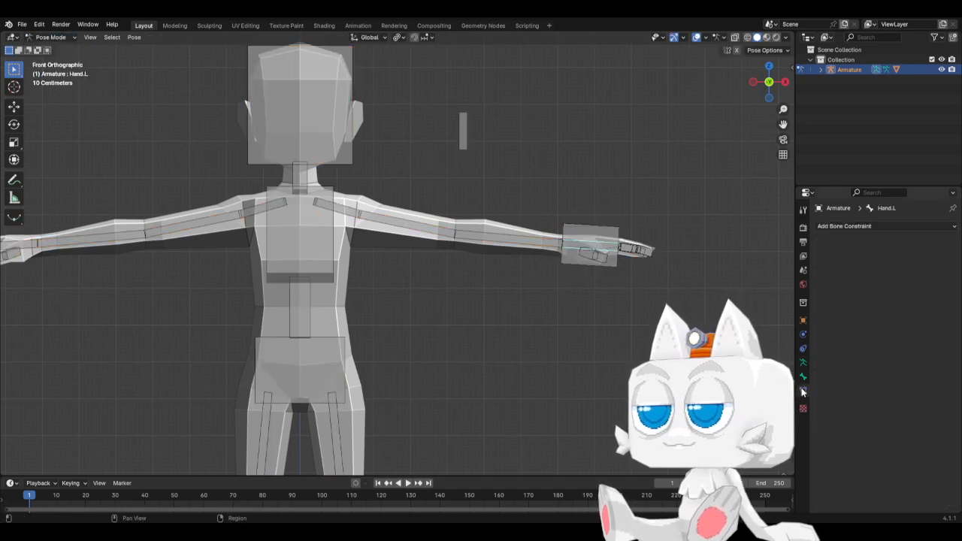
{"action": "left_click", "coordinate": [853, 227]}
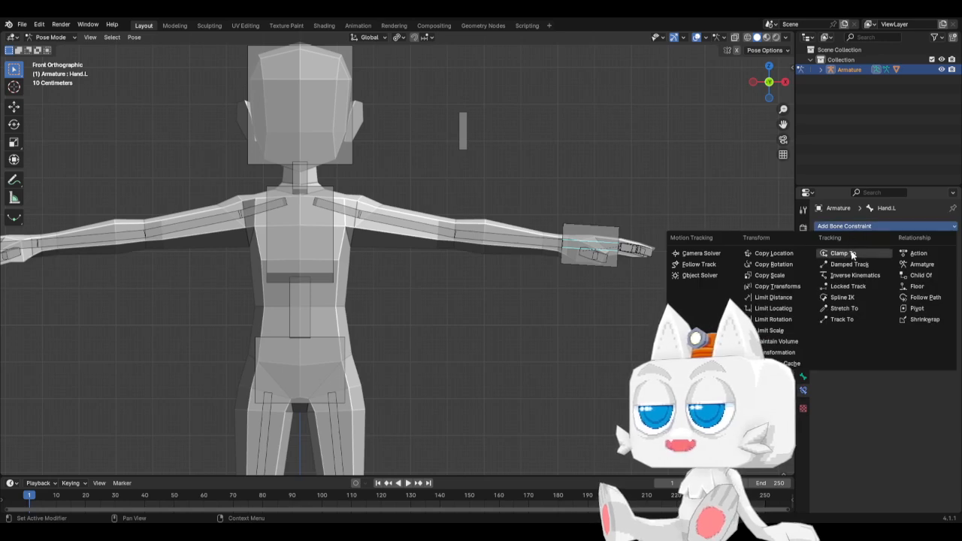
{"action": "left_click", "coordinate": [788, 265]}
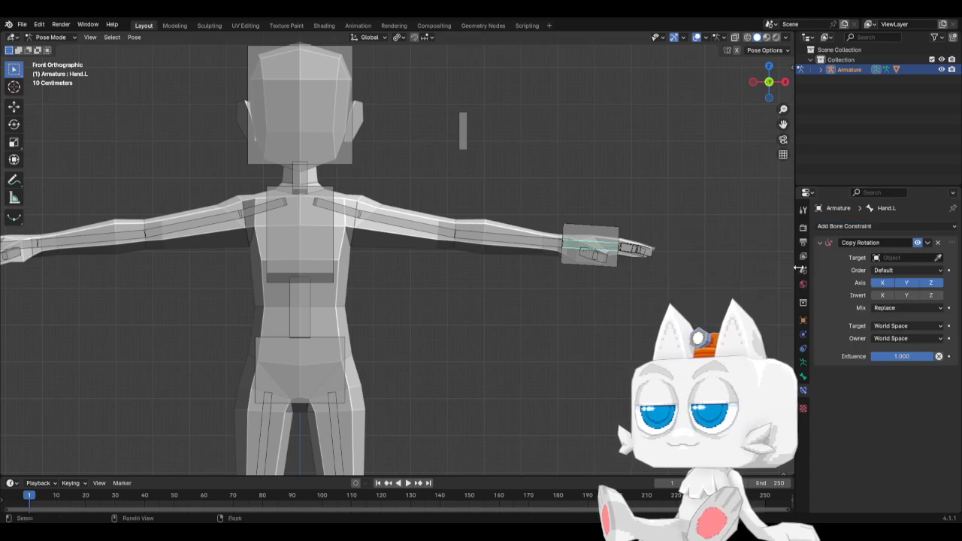
{"action": "left_click", "coordinate": [898, 257]}
{"action": "left_click", "coordinate": [894, 273]}
{"action": "left_click", "coordinate": [893, 270]}
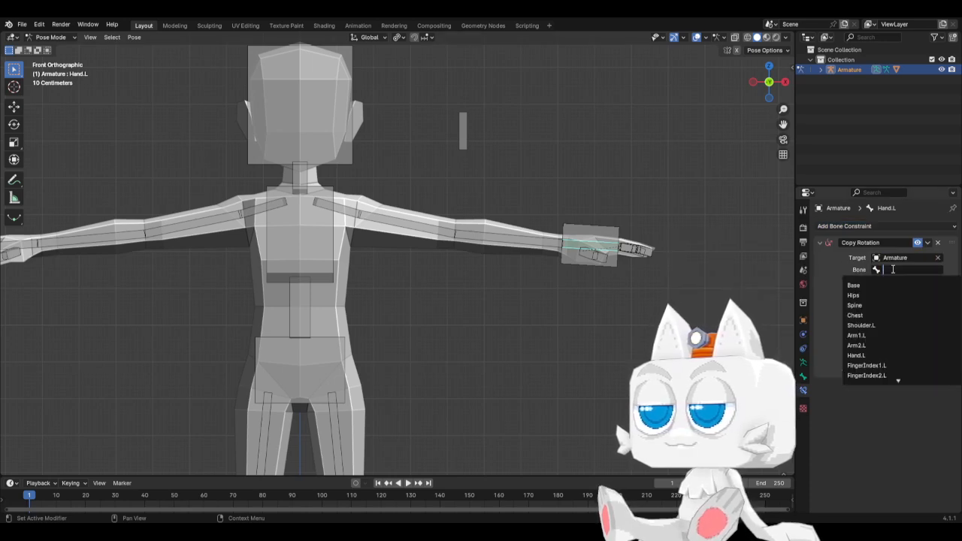
{"action": "type", "text": "IK"}
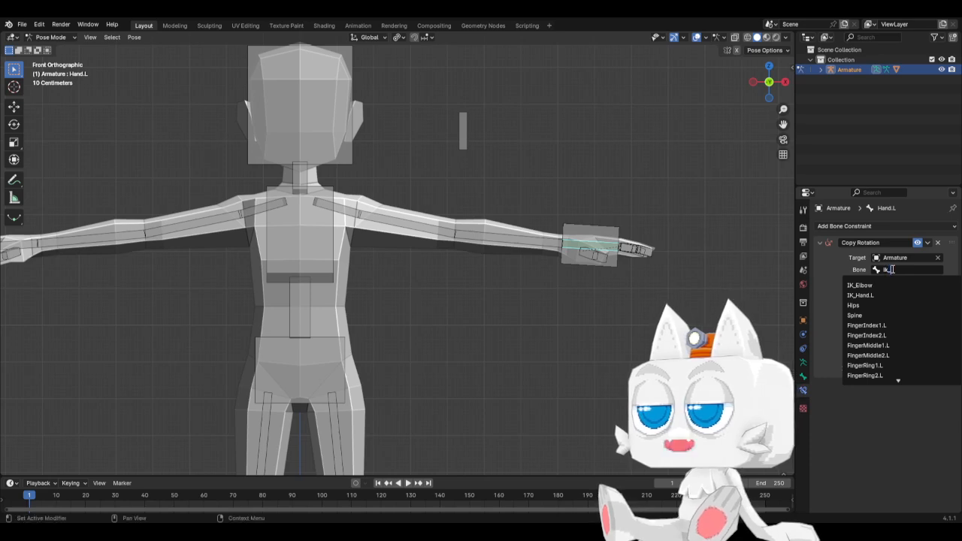
{"action": "left_click", "coordinate": [861, 295]}
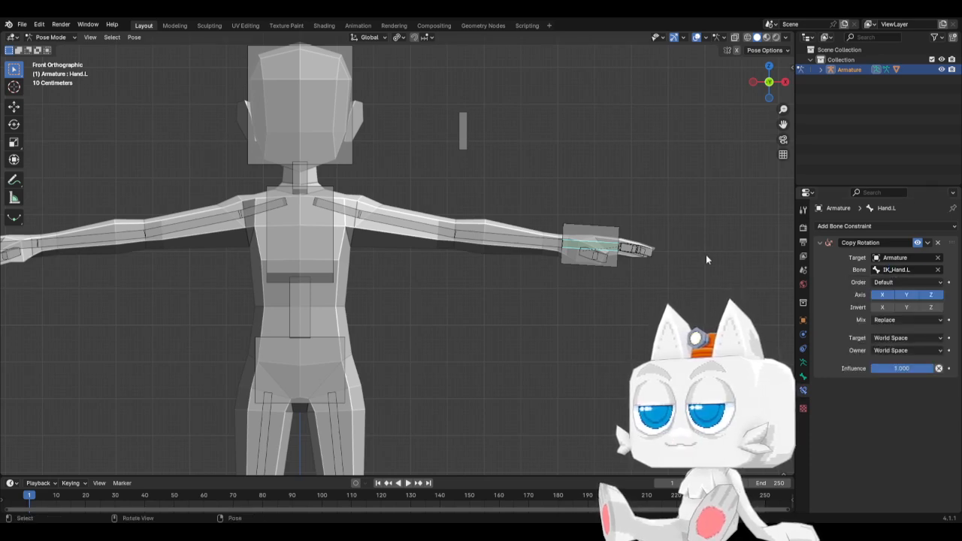
Step: Test the hand control by rotating the IK_Hand.L bone in the front and top views, and cancel the rotation
{"action": "left_click", "coordinate": [606, 232]}
{"action": "key", "text": "r"}
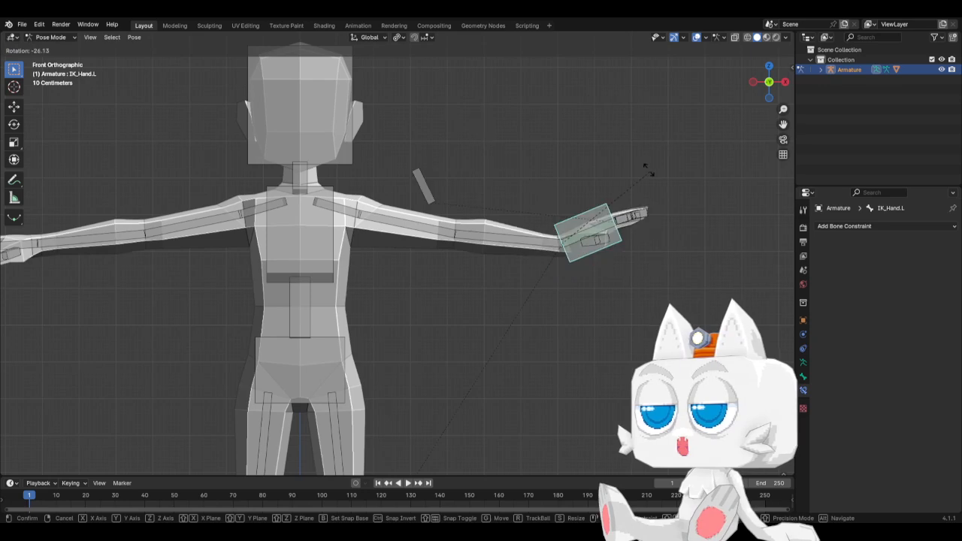
{"action": "key", "text": "alt+KP_7"}
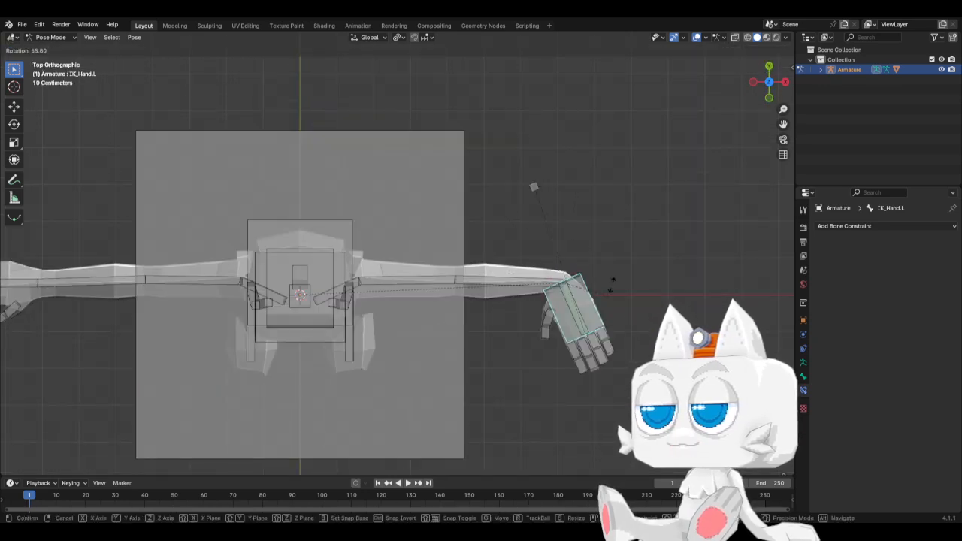
{"action": "key", "text": "Escape"}
{"action": "key", "text": "KP_1"}
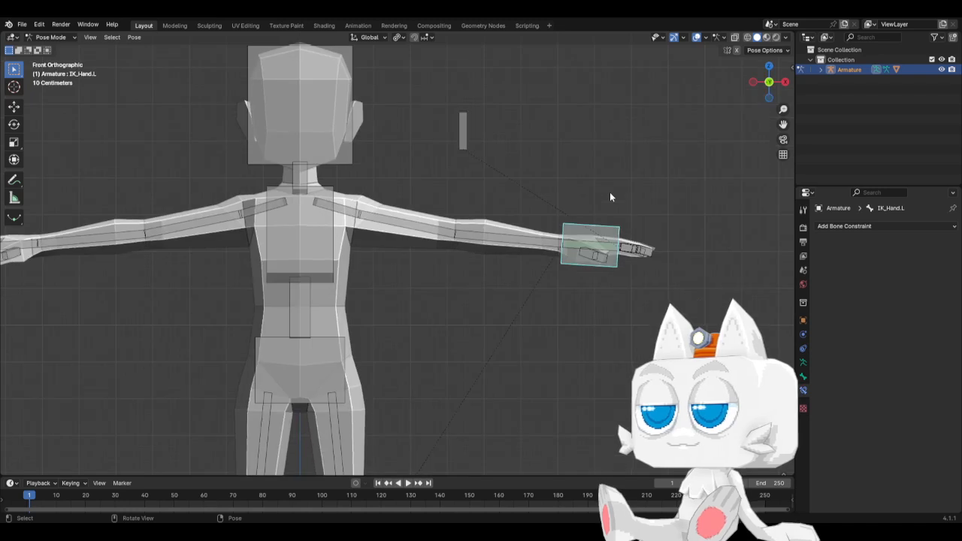
Step: Add an Inverse Kinematics constraint to Arm2.L with Armature as target, IK_Hand.L as bone and a chain length of 2
{"action": "left_click", "coordinate": [526, 234]}
{"action": "left_click", "coordinate": [831, 227]}
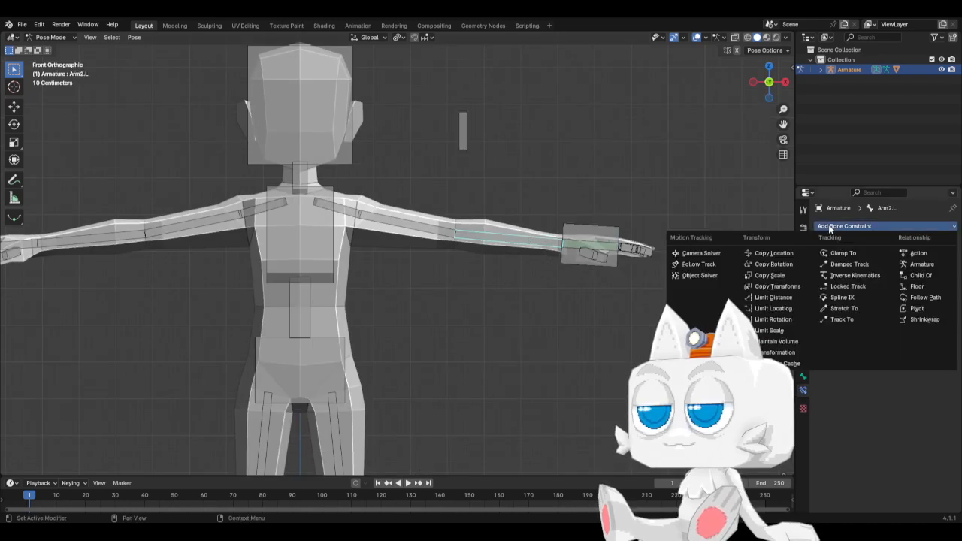
{"action": "left_click", "coordinate": [851, 276]}
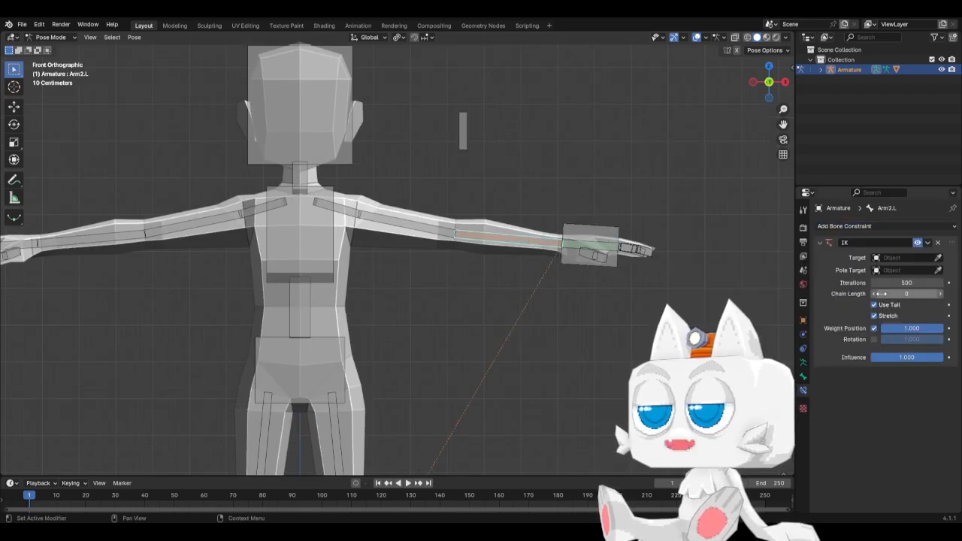
{"action": "left_click", "coordinate": [907, 258]}
{"action": "left_click", "coordinate": [901, 272]}
{"action": "left_click", "coordinate": [901, 270]}
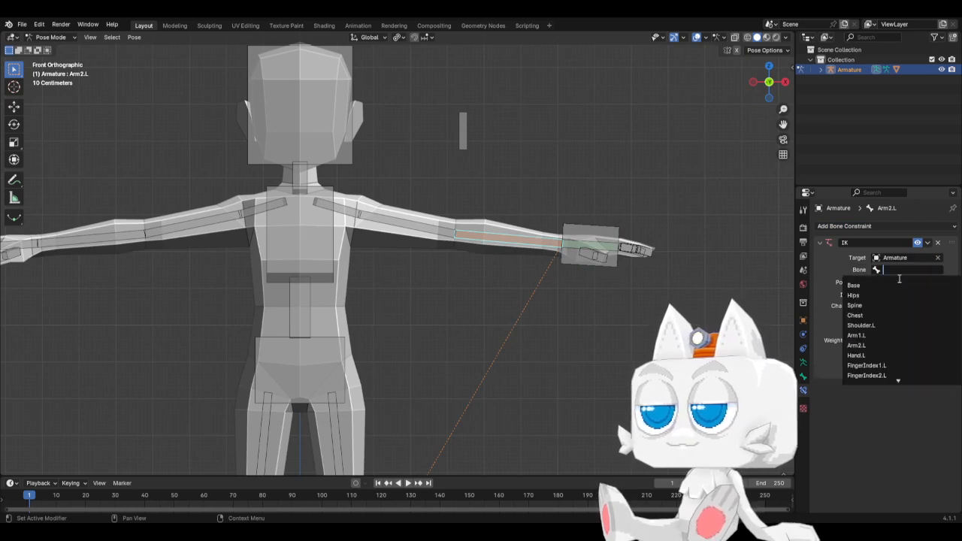
{"action": "scroll", "coordinate": [900, 279], "scroll_direction": "down", "scroll_amount": 5}
{"action": "left_click", "coordinate": [899, 283]}
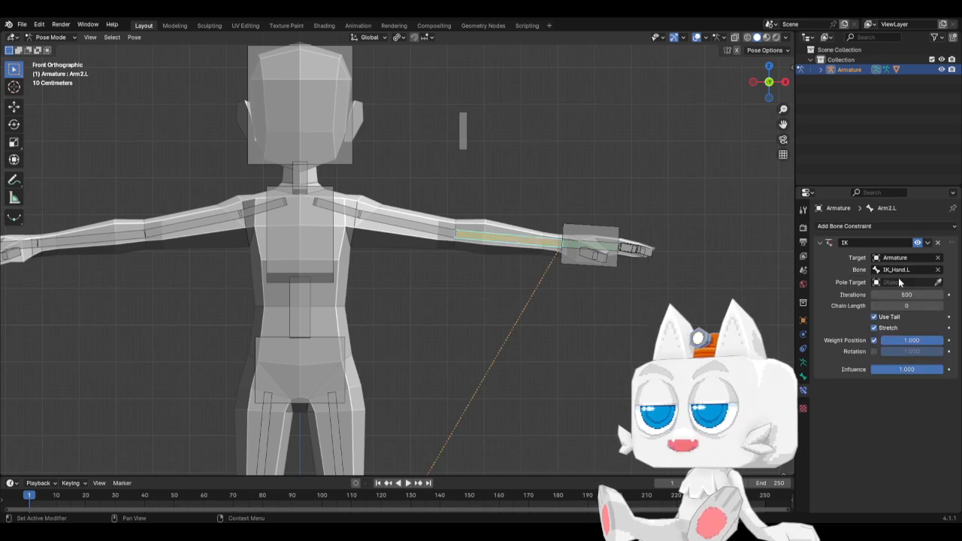
{"action": "left_click", "coordinate": [942, 307]}
{"action": "left_click", "coordinate": [941, 307]}
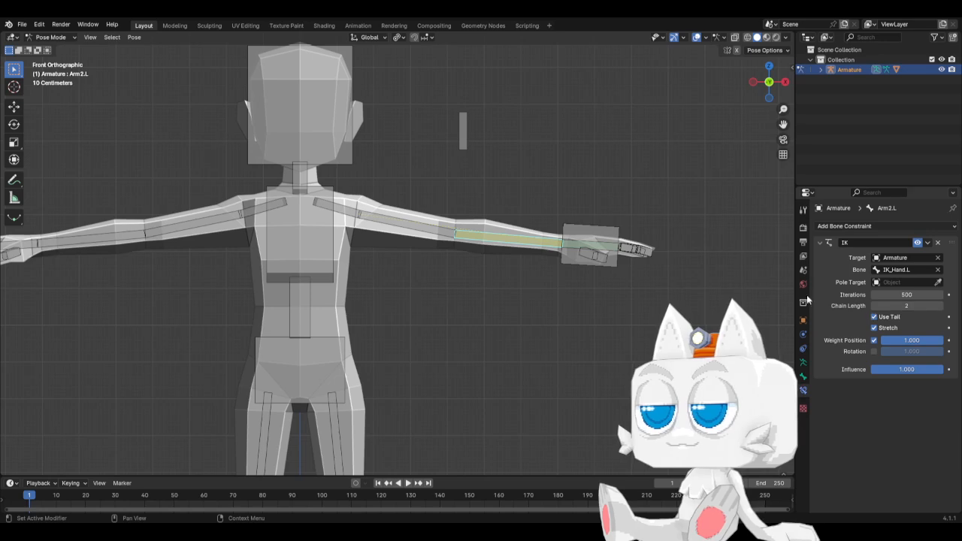
Step: Test the arm's IK bend by moving the IK_Hand.L bone toward the body, and cancel the move
{"action": "left_click", "coordinate": [589, 229]}
{"action": "key", "text": "g"}
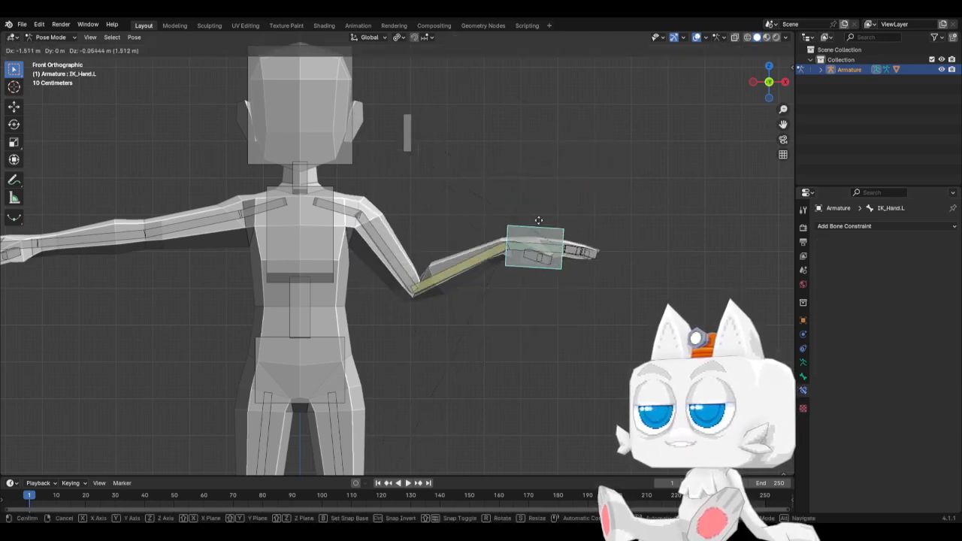
{"action": "right_click", "coordinate": [537, 209]}
Step: Add an Inverse Kinematics constraint to Arm1.L targeting the Armature's IK_Elbow bone, and raise its chain length by one
{"action": "left_click", "coordinate": [421, 223]}
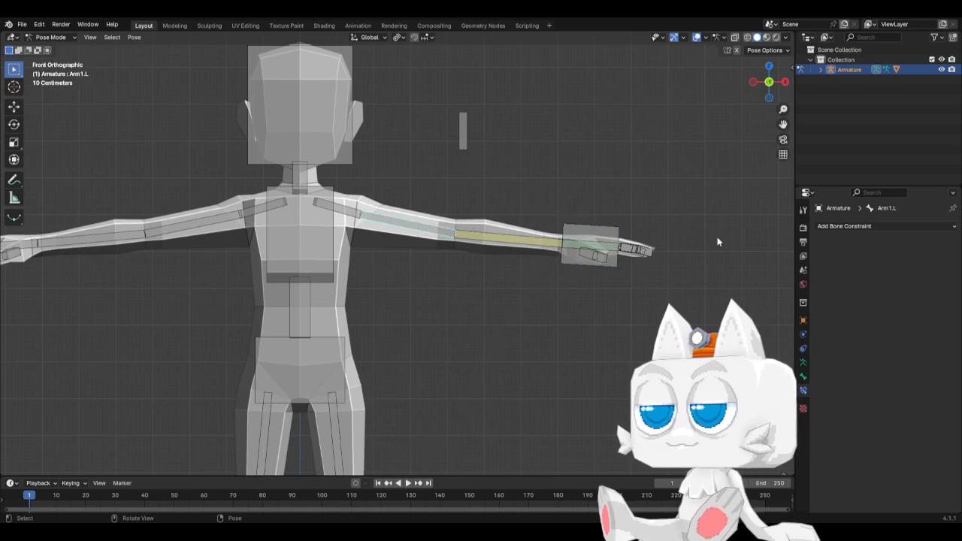
{"action": "left_click", "coordinate": [843, 228]}
{"action": "left_click", "coordinate": [836, 275]}
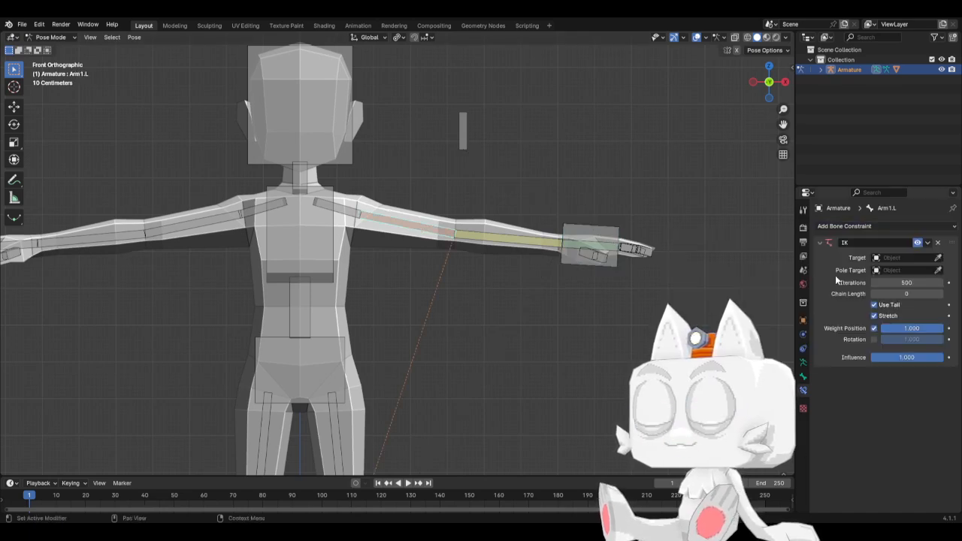
{"action": "left_click", "coordinate": [906, 258]}
{"action": "left_click", "coordinate": [891, 274]}
{"action": "left_click", "coordinate": [894, 269]}
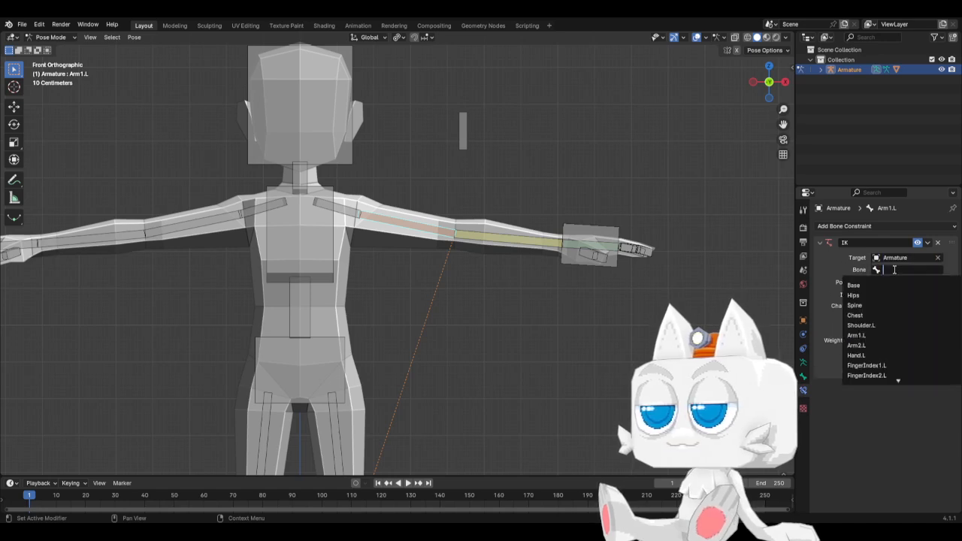
{"action": "type", "text": "IK_"}
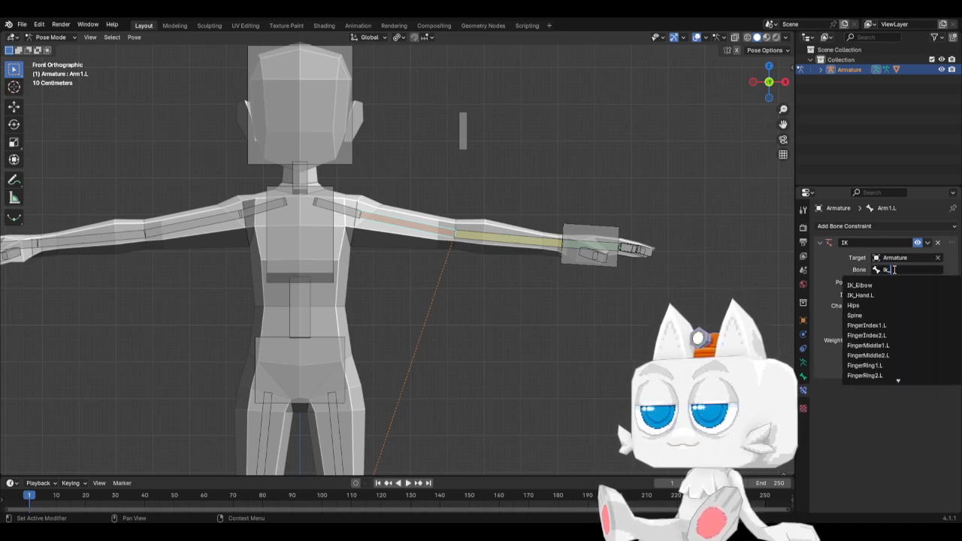
{"action": "left_click", "coordinate": [903, 285]}
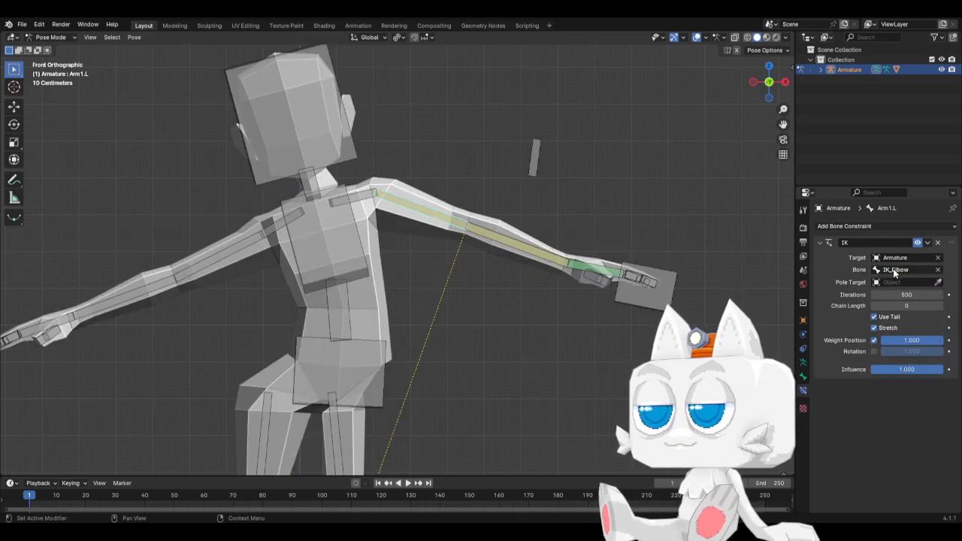
{"action": "left_click", "coordinate": [940, 306]}
Step: Pose the left arm bent by moving IK_Hand.L inward, rotating it about 66° and lowering it about 2.4 m
{"action": "left_click", "coordinate": [610, 228]}
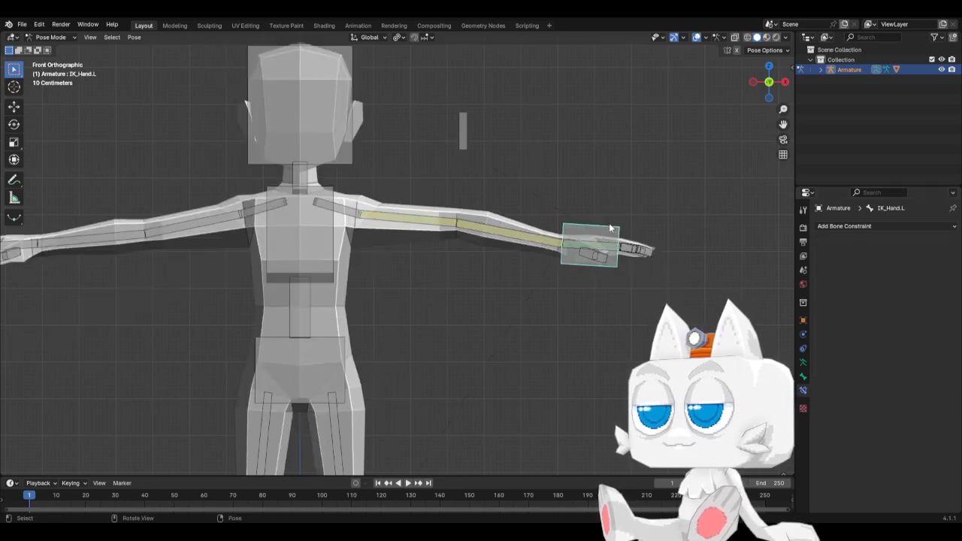
{"action": "key", "text": "g"}
{"action": "left_click", "coordinate": [552, 245]}
{"action": "key", "text": "r"}
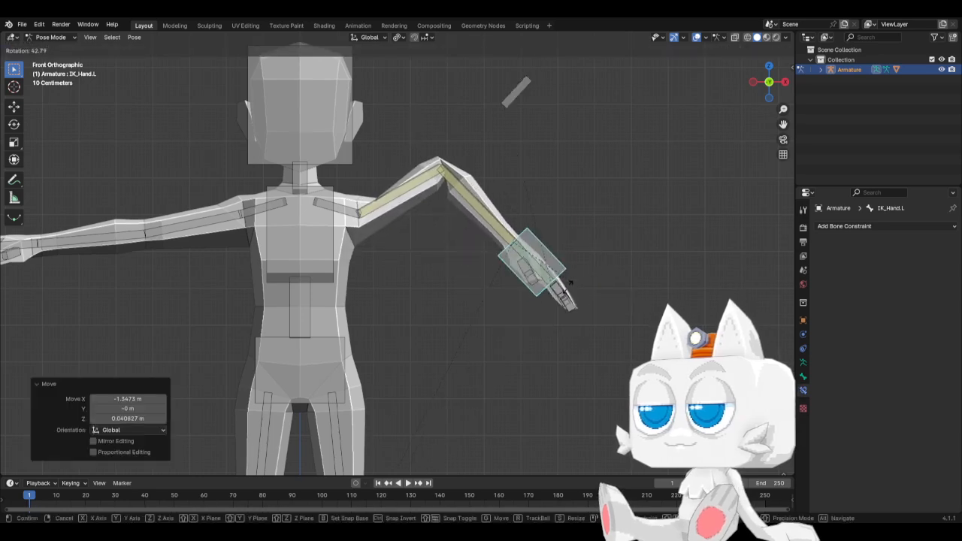
{"action": "left_click", "coordinate": [561, 294]}
{"action": "key", "text": "g"}
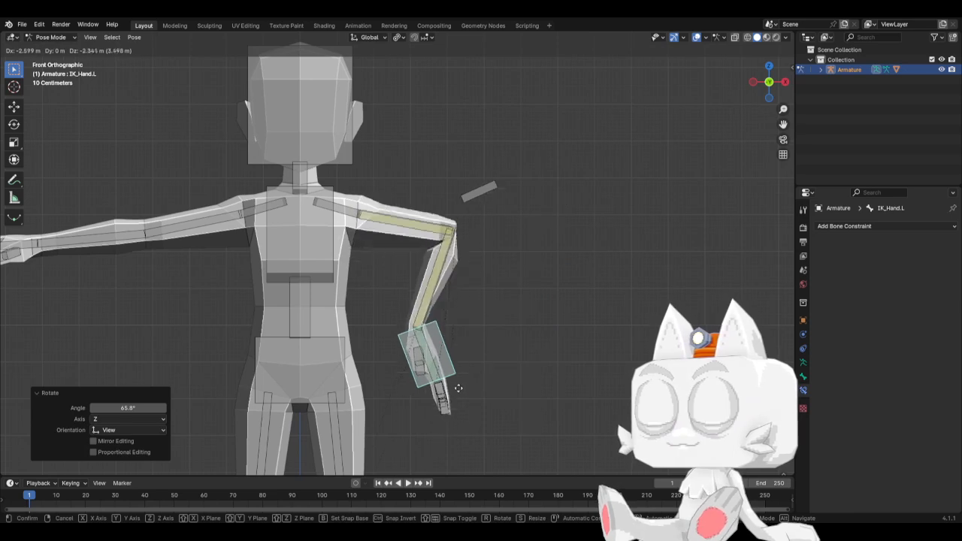
{"action": "left_click", "coordinate": [508, 394]}
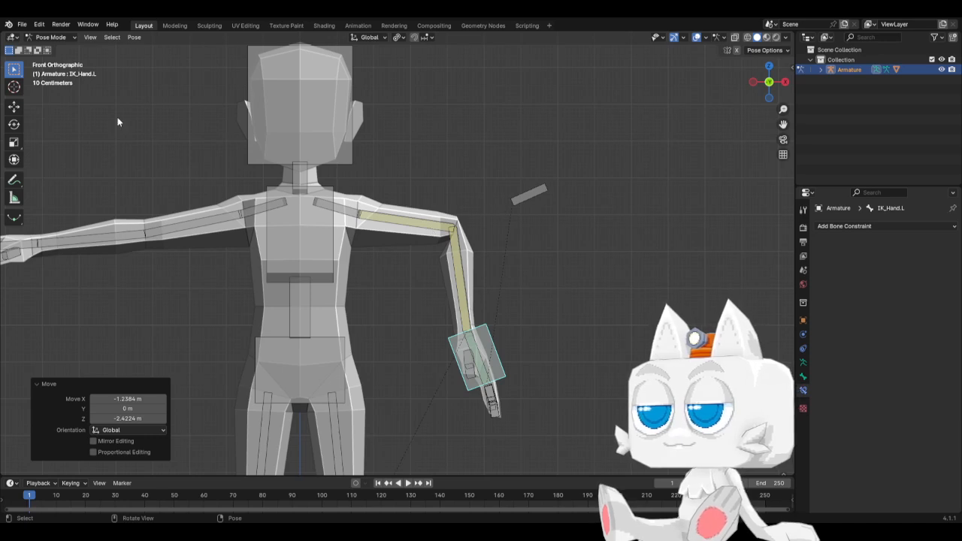
Step: Select the character mesh in Object Mode, switch it to Weight Paint mode and show it in Wireframe shading
{"action": "left_click", "coordinate": [51, 37]}
{"action": "left_click", "coordinate": [49, 47]}
{"action": "left_click", "coordinate": [382, 241]}
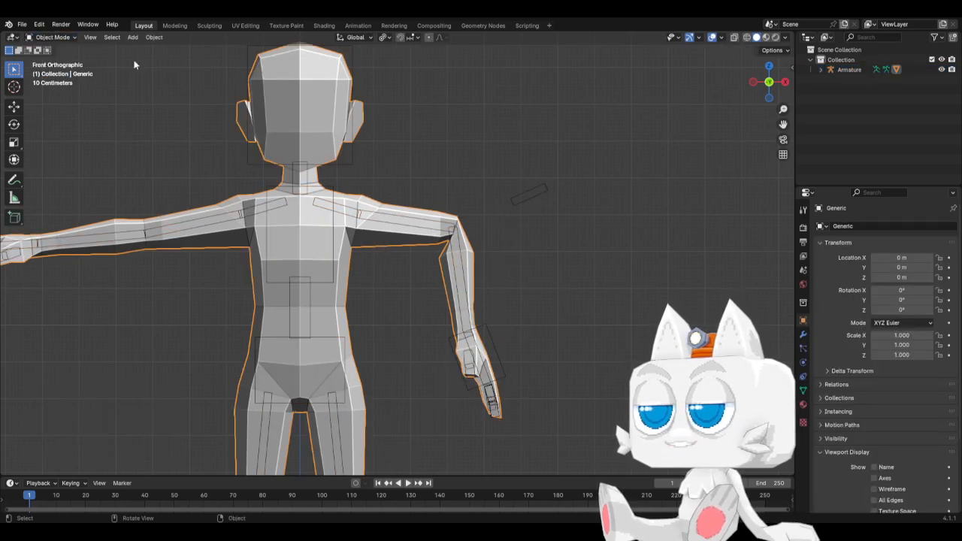
{"action": "left_click", "coordinate": [62, 39]}
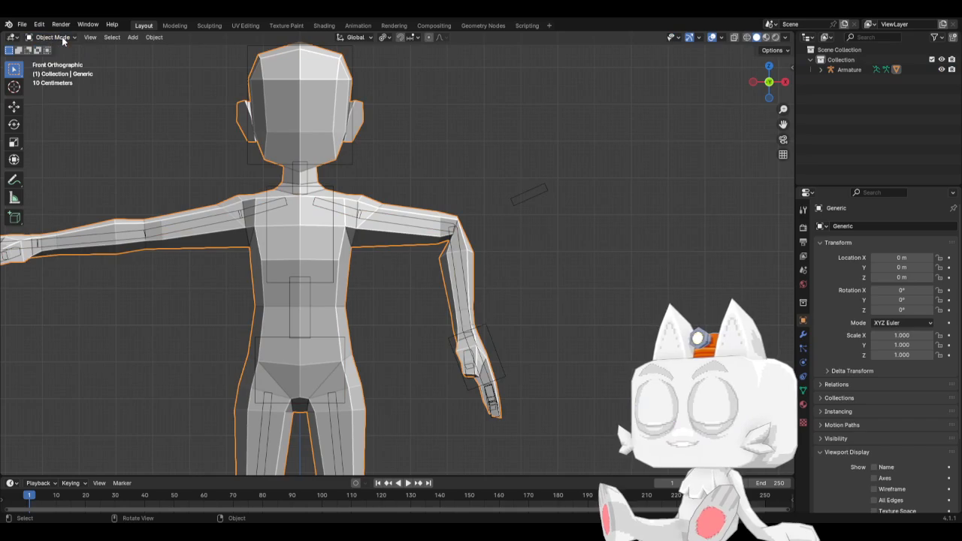
{"action": "left_click", "coordinate": [63, 39]}
{"action": "left_click", "coordinate": [55, 92]}
{"action": "scroll", "coordinate": [442, 243], "scroll_direction": "up", "scroll_amount": 3}
{"action": "key", "text": "z"}
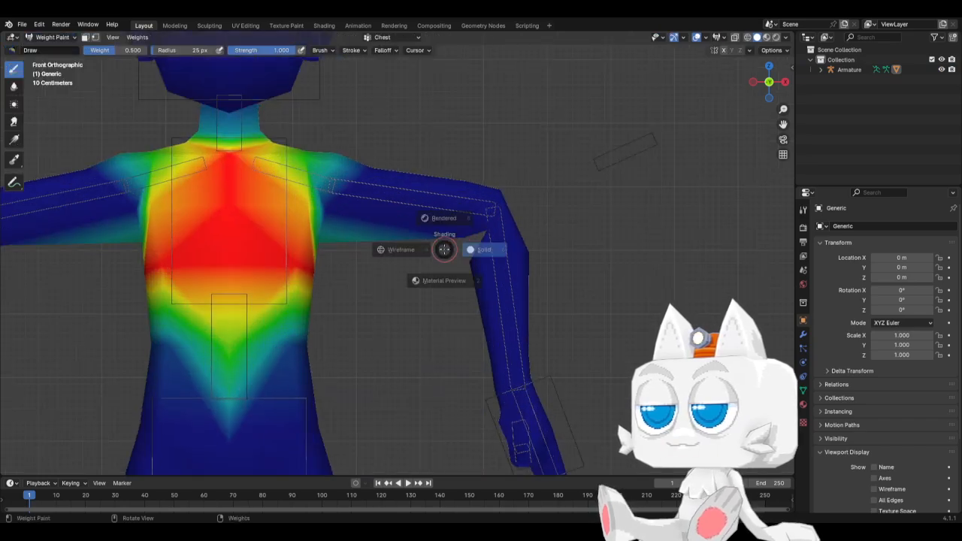
{"action": "left_click", "coordinate": [425, 248]}
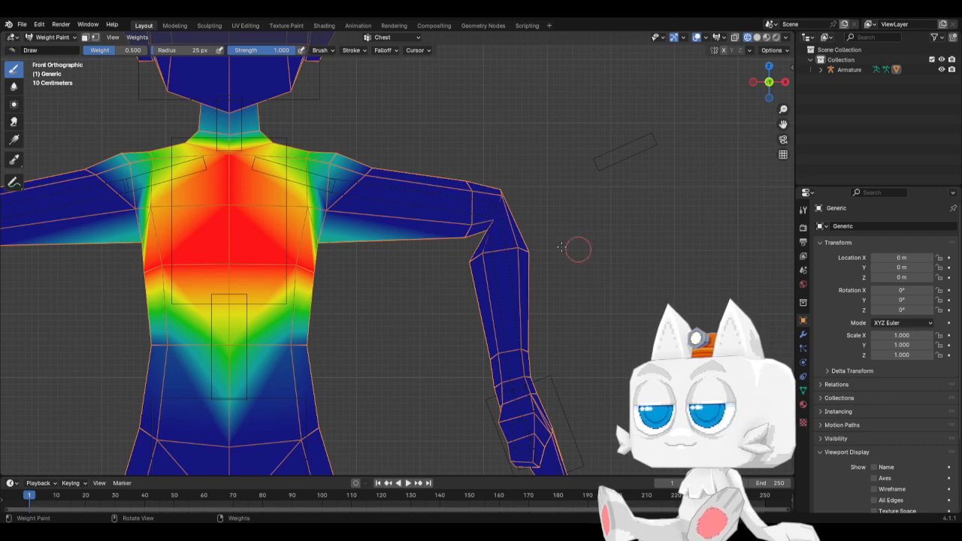
Step: Paint the Arm2.L vertex group around the left inner elbow, front and back, with a brush weight of 0.750
{"action": "left_click", "coordinate": [804, 390]}
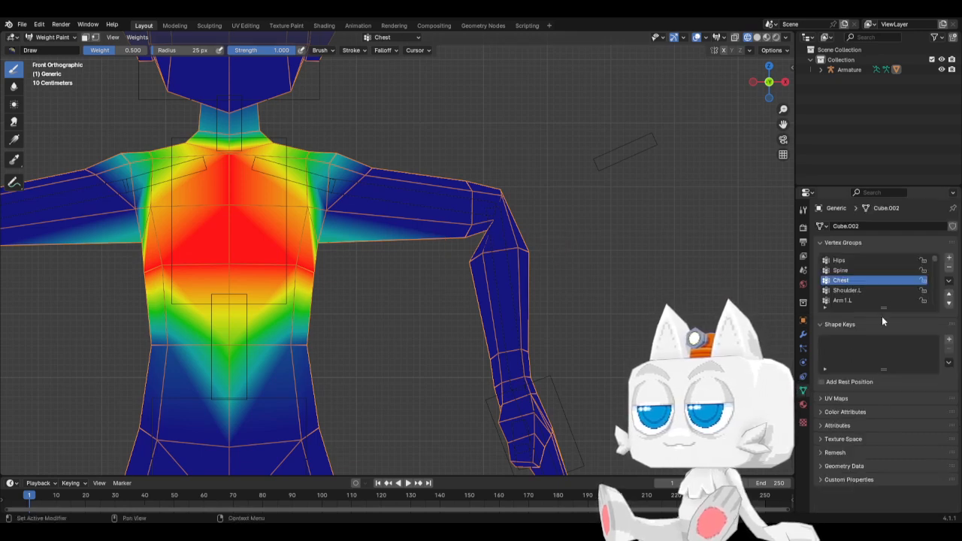
{"action": "scroll", "coordinate": [864, 299], "scroll_direction": "down", "scroll_amount": 1}
{"action": "left_click", "coordinate": [852, 301]}
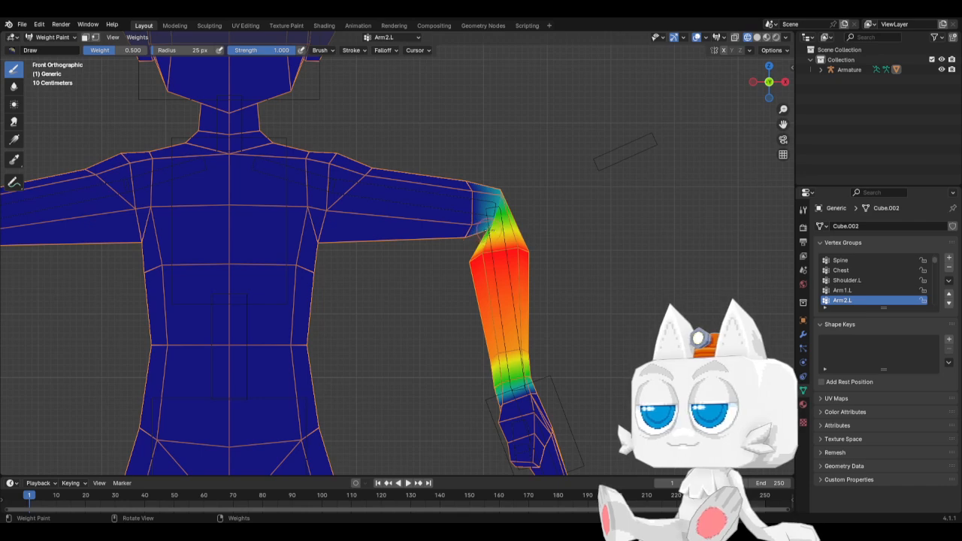
{"action": "left_click", "coordinate": [108, 50]}
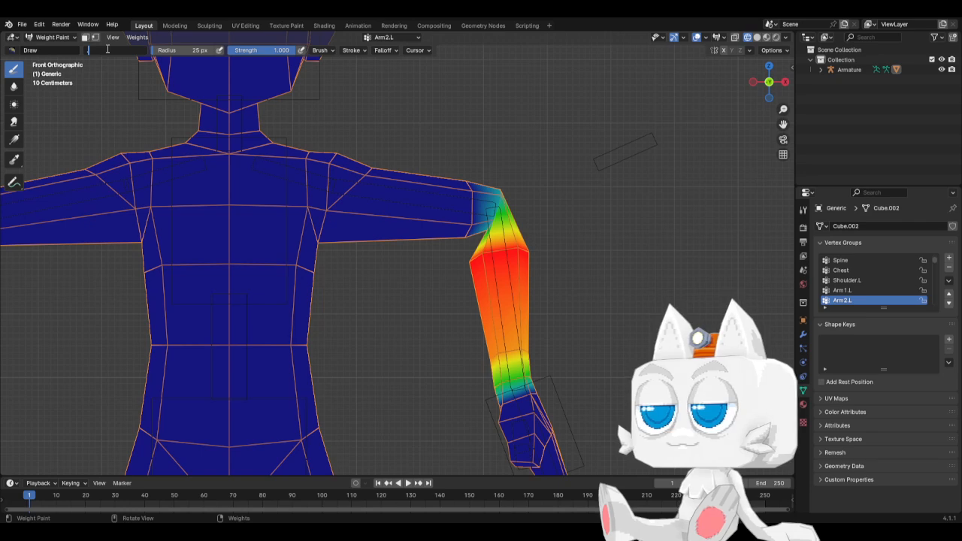
{"action": "scroll", "coordinate": [482, 227], "scroll_direction": "up", "scroll_amount": 1}
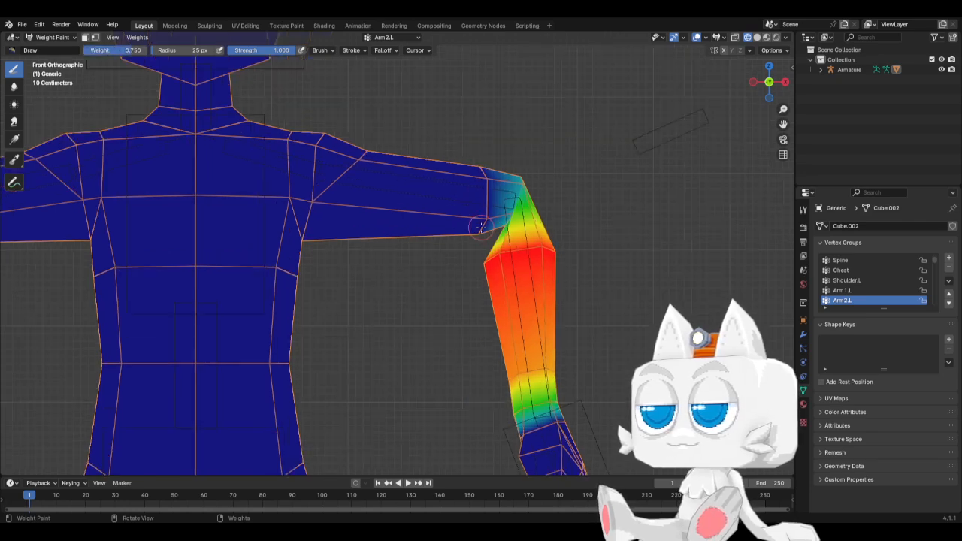
{"action": "left_click_drag", "start_coordinate": [507, 205], "coordinate": [507, 213]}
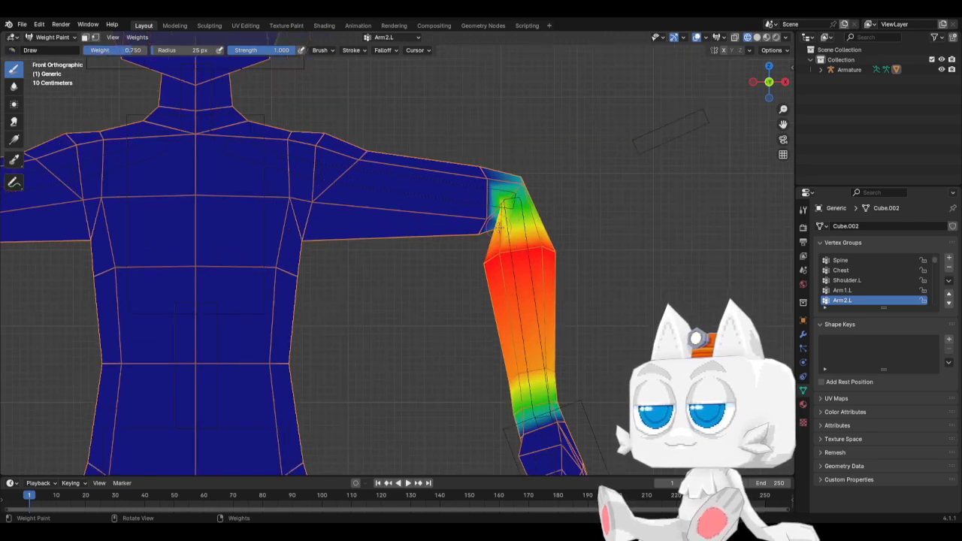
{"action": "key", "text": "ctrl+KP_1"}
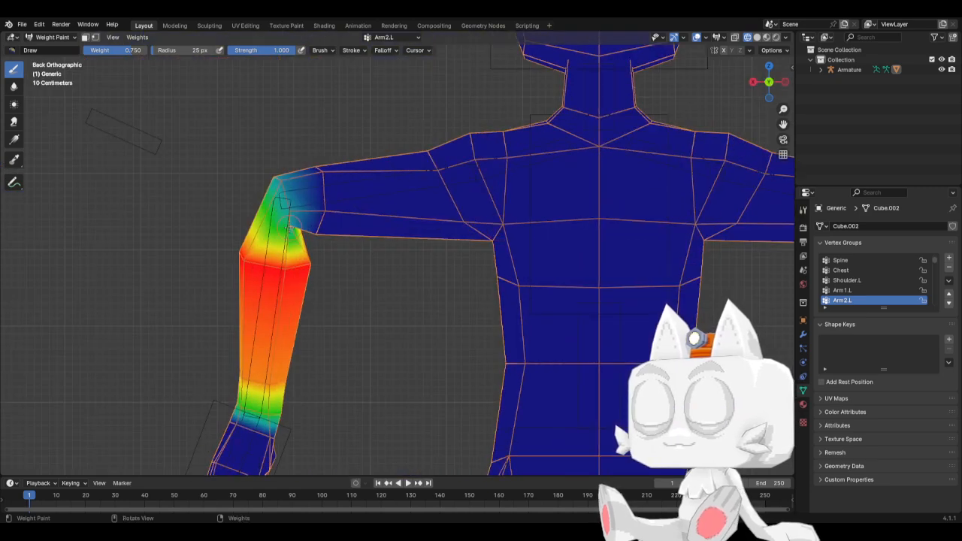
{"action": "left_click_drag", "start_coordinate": [290, 224], "coordinate": [294, 220]}
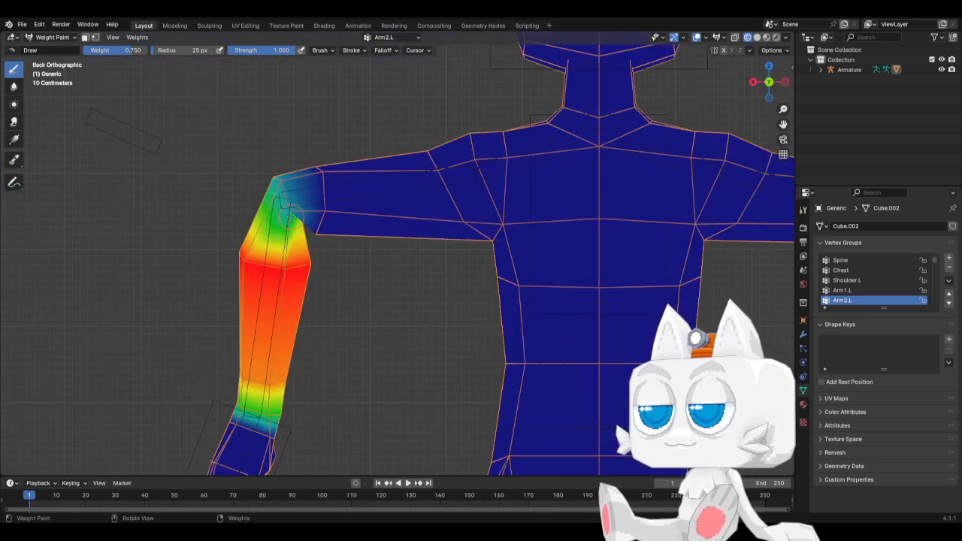
Step: Set the brush weight to 0.750 and paint the Arm2.L vertex group on the outer corner of the left elbow
{"action": "key", "text": "KP_1"}
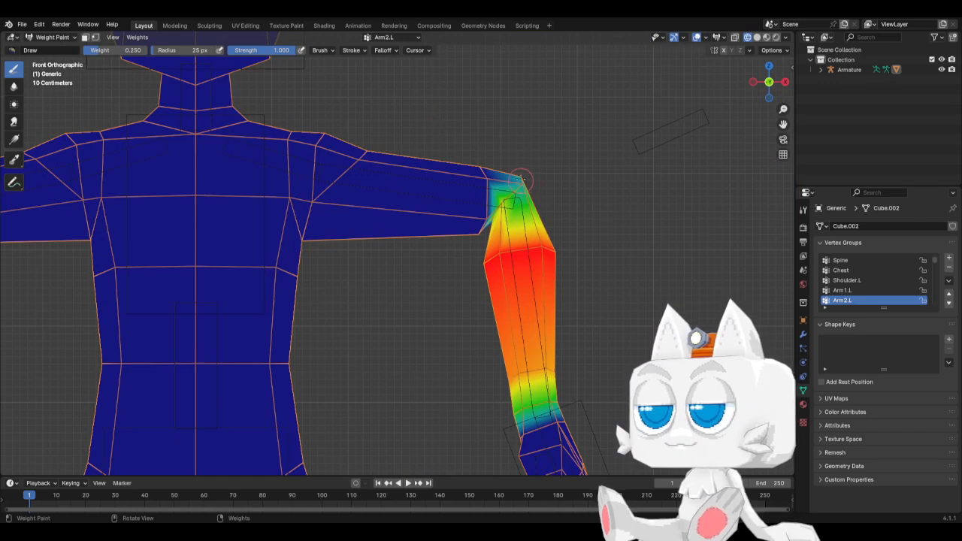
{"action": "left_click", "coordinate": [844, 291]}
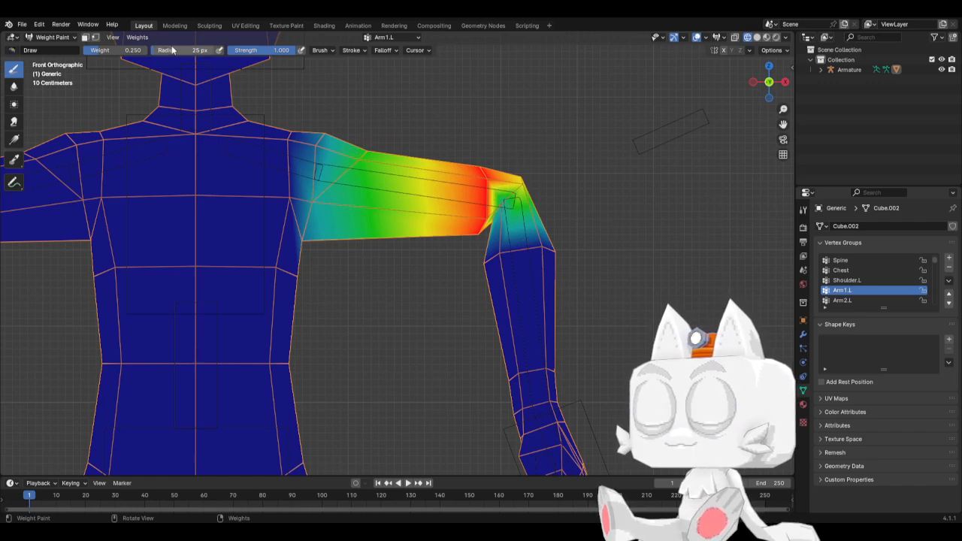
{"action": "left_click", "coordinate": [137, 51]}
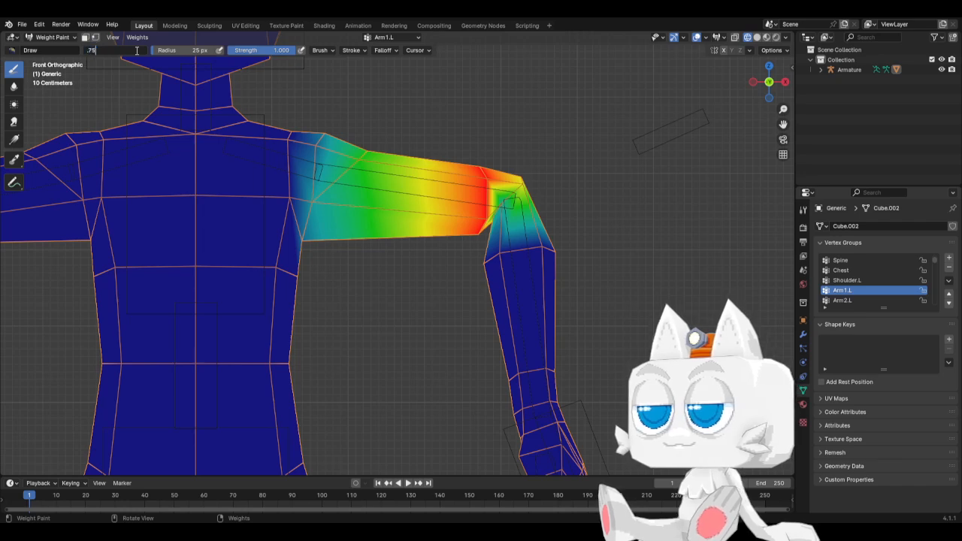
{"action": "key", "text": "Return"}
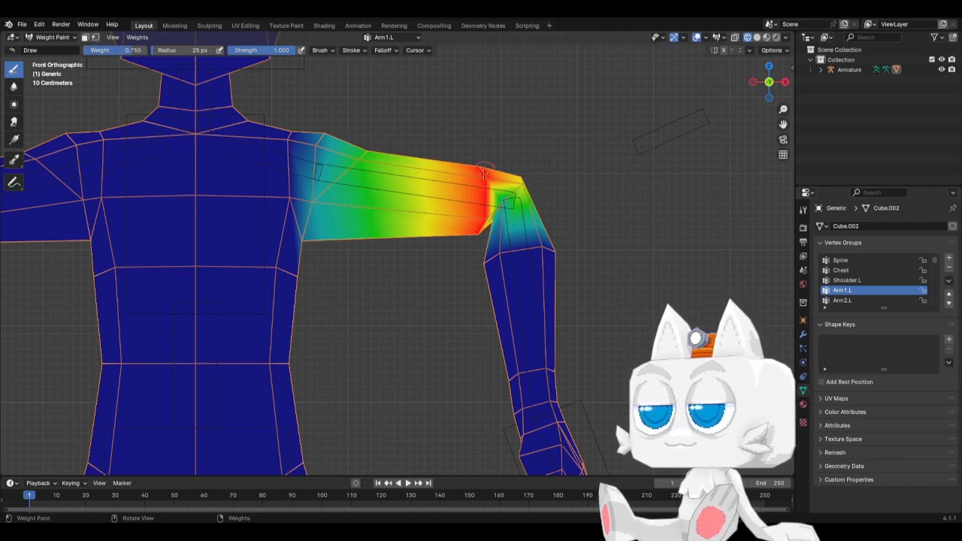
{"action": "left_click", "coordinate": [843, 300]}
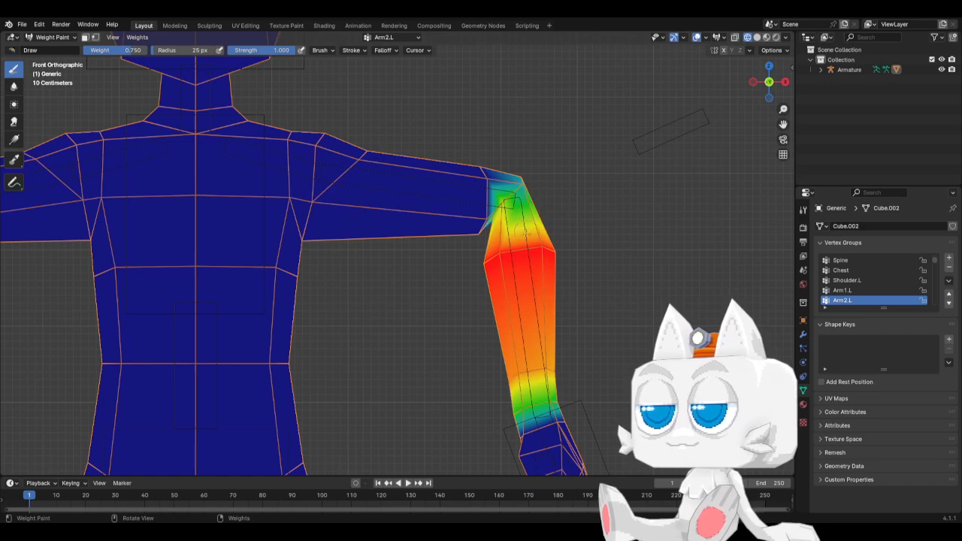
{"action": "left_click", "coordinate": [522, 174]}
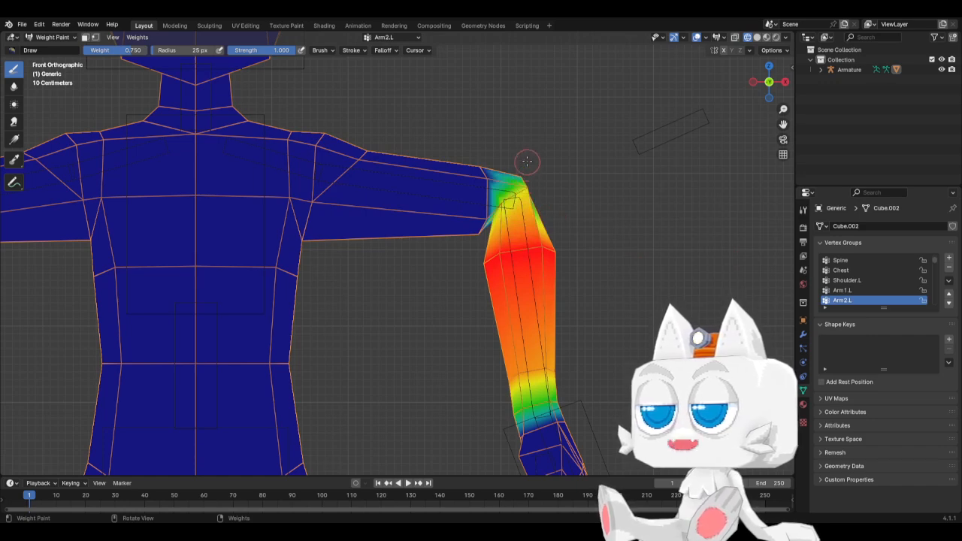
Step: Paint the Arm2.L vertex group on the back of the left elbow's outer corner at brush weight 0.750
{"action": "middle_click_drag", "start_coordinate": [529, 171], "coordinate": [204, 227]}
{"action": "left_click_drag", "start_coordinate": [279, 174], "coordinate": [283, 196]}
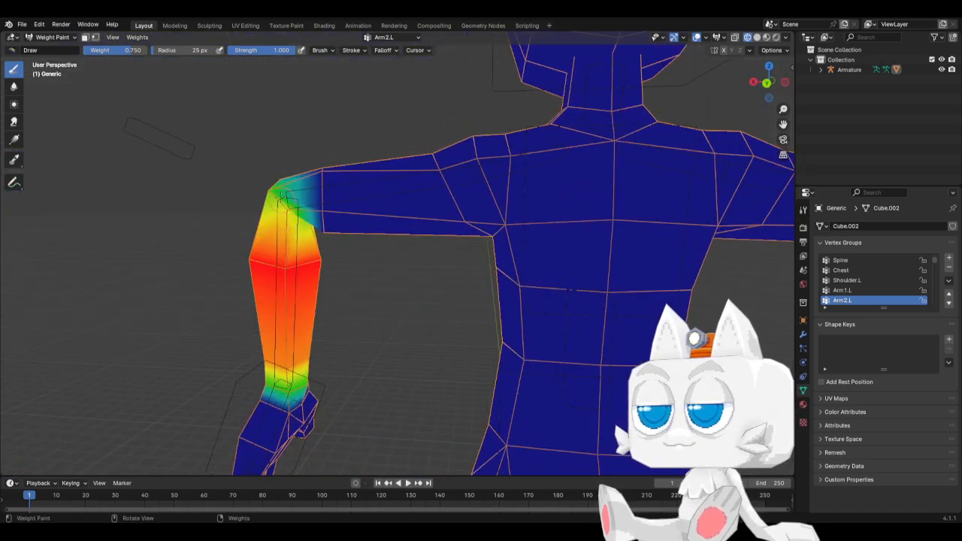
{"action": "mouse_move", "coordinate": [272, 197]}
{"action": "middle_mouse_down"}
{"action": "mouse_move", "coordinate": [226, 176]}
{"action": "mouse_move", "coordinate": [246, 243]}
{"action": "mouse_move", "coordinate": [572, 188]}
{"action": "middle_mouse_up"}
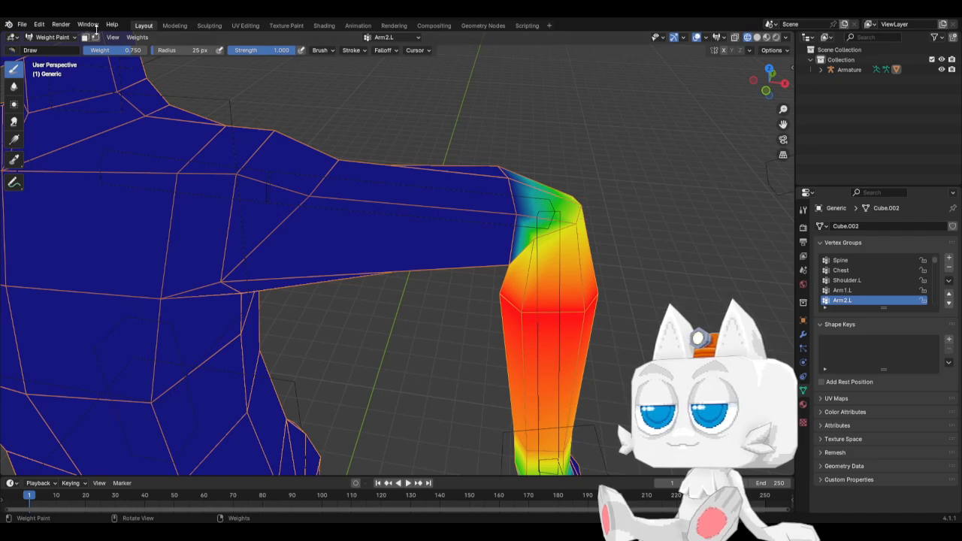
Step: Set the brush weight to 0.250 and paint Arm2.L around the edge loop just above the left elbow, front, underside and back
{"action": "left_click", "coordinate": [122, 51]}
{"action": "type", "text": ".25"}
{"action": "key", "text": "Return"}
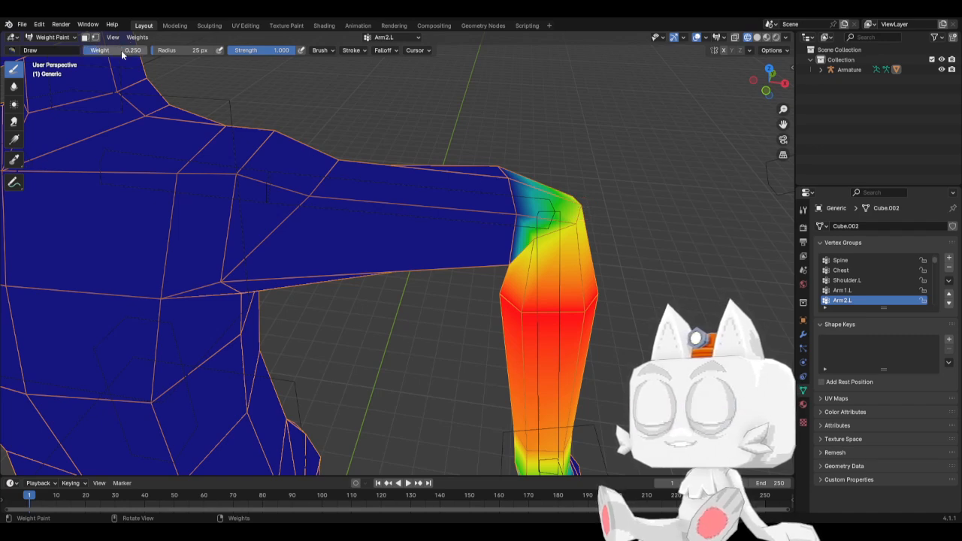
{"action": "mouse_move", "coordinate": [513, 219]}
{"action": "left_mouse_down"}
{"action": "mouse_move", "coordinate": [490, 171]}
{"action": "mouse_move", "coordinate": [517, 190]}
{"action": "left_mouse_up"}
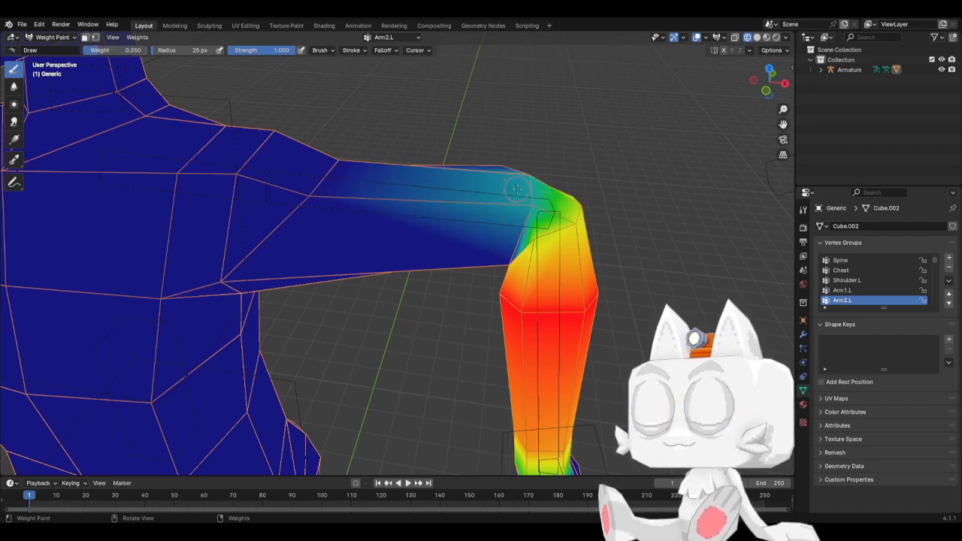
{"action": "middle_click_drag", "start_coordinate": [435, 264], "coordinate": [449, 189]}
{"action": "left_click", "coordinate": [510, 182]}
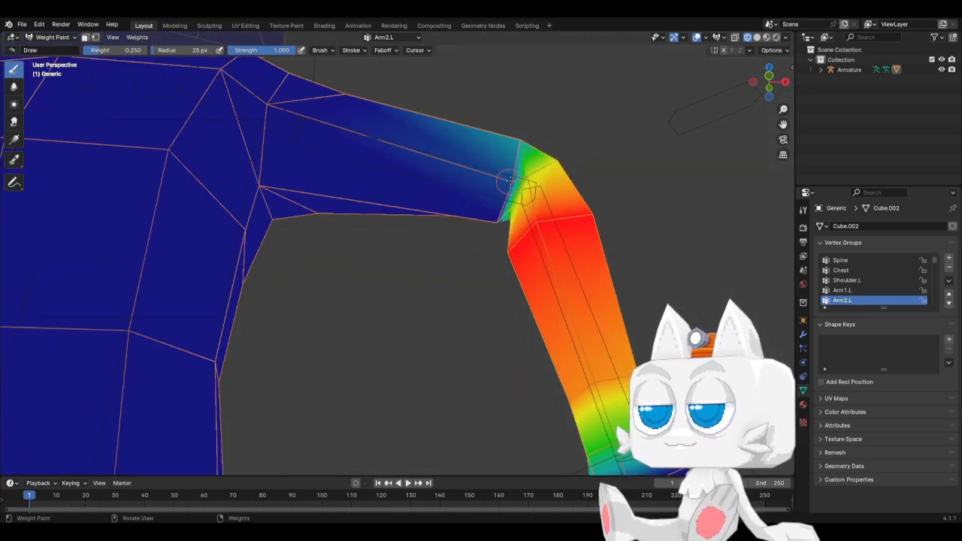
{"action": "left_click_drag", "start_coordinate": [489, 230], "coordinate": [495, 199]}
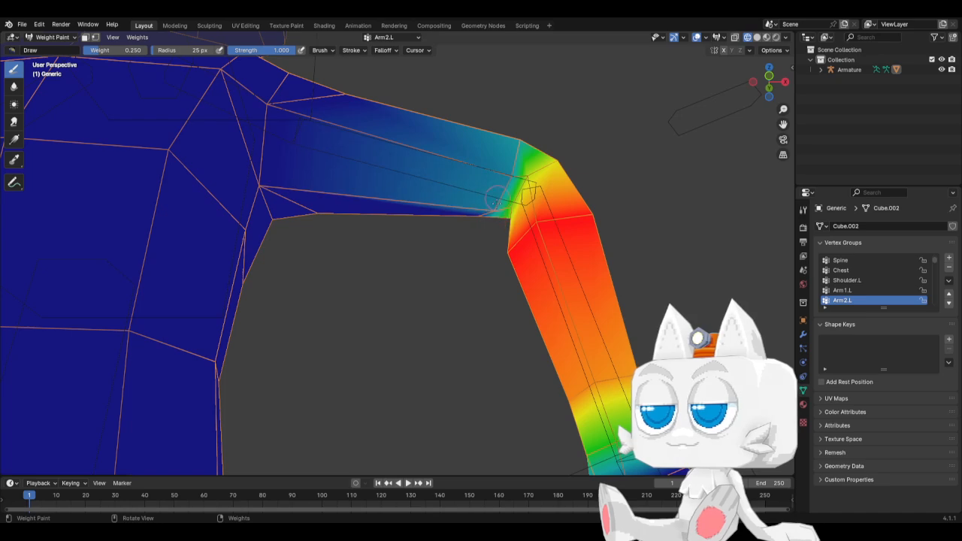
{"action": "middle_click_drag", "start_coordinate": [494, 236], "coordinate": [329, 212]}
{"action": "mouse_move", "coordinate": [329, 212]}
{"action": "left_mouse_down"}
{"action": "mouse_move", "coordinate": [304, 201]}
{"action": "mouse_move", "coordinate": [309, 220]}
{"action": "mouse_move", "coordinate": [303, 156]}
{"action": "left_mouse_up"}
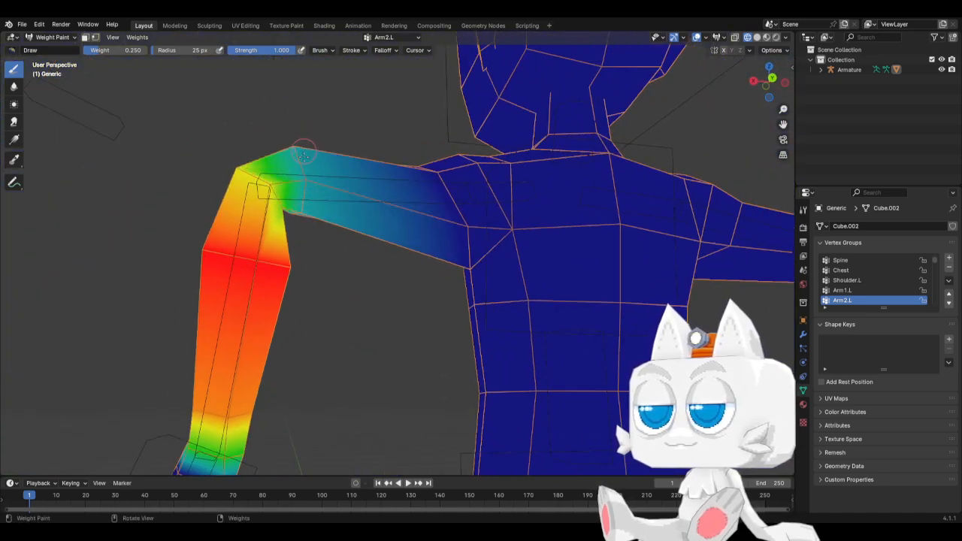
{"action": "key", "text": "KP_1"}
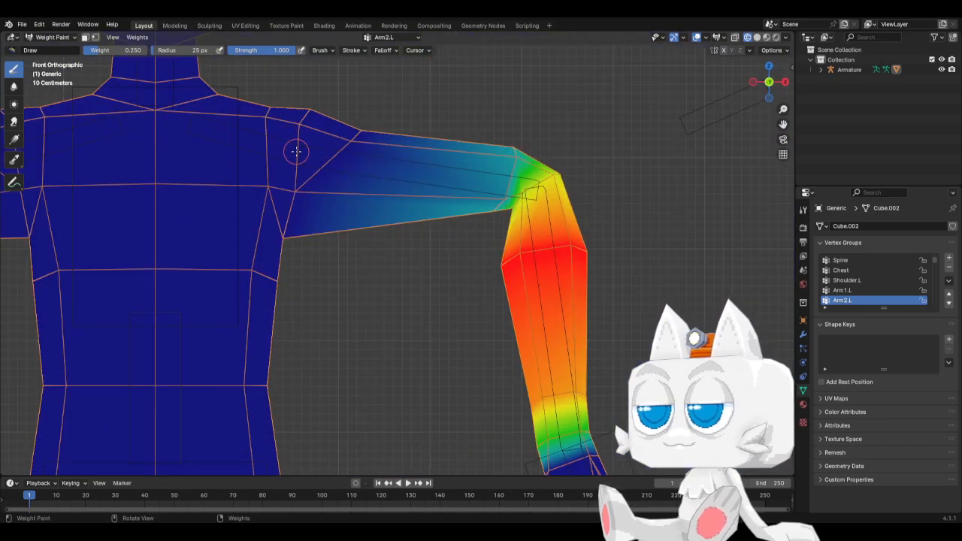
{"action": "left_click_drag", "start_coordinate": [509, 151], "coordinate": [491, 216]}
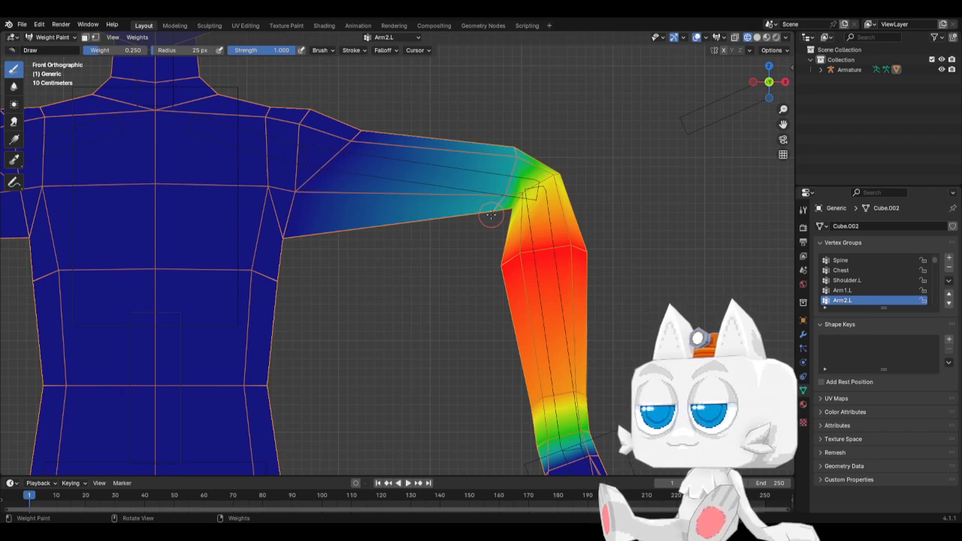
Step: Leave Weight Paint mode, edit the character mesh and rotate the edge loop just above the left elbow about -10.5°
{"action": "scroll", "coordinate": [491, 216], "scroll_direction": "down", "scroll_amount": 3}
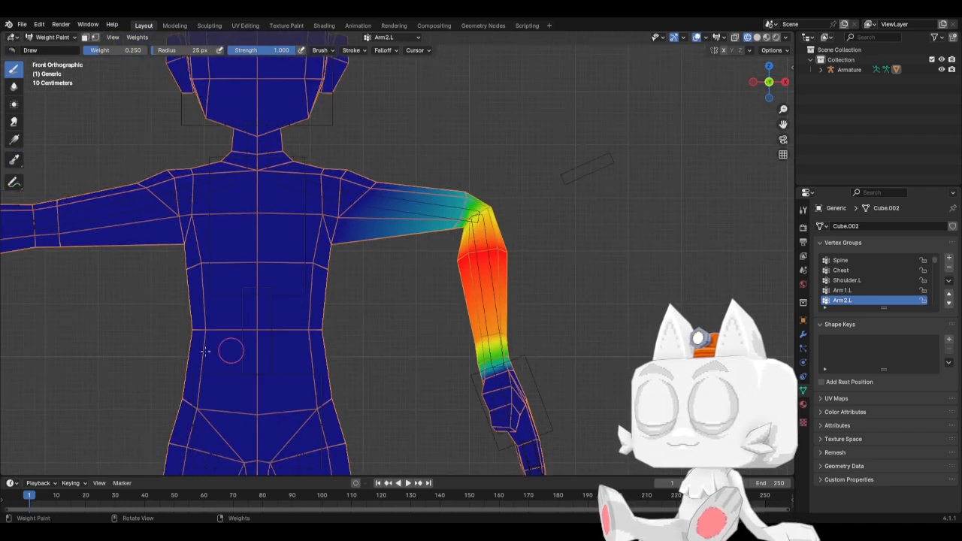
{"action": "left_click", "coordinate": [52, 37]}
{"action": "left_click", "coordinate": [57, 51]}
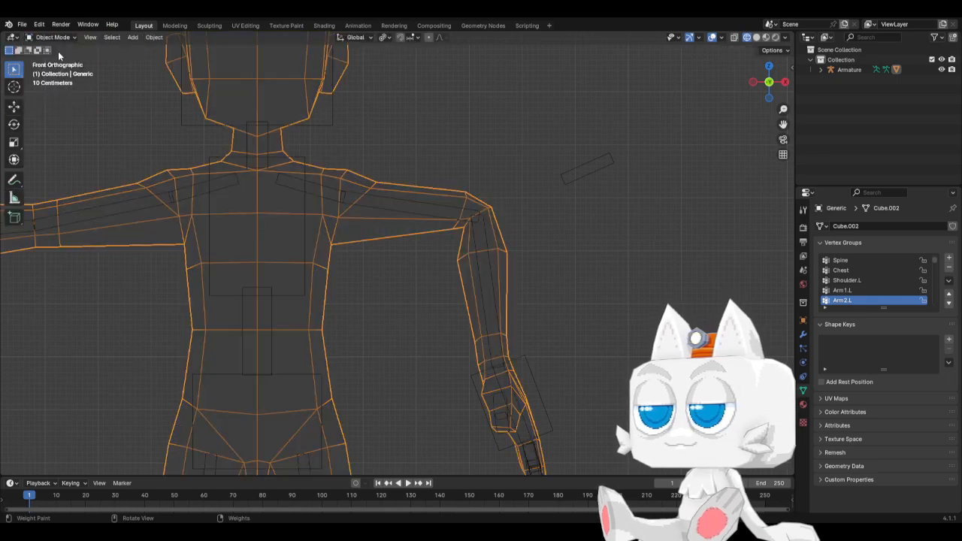
{"action": "key", "text": "Tab"}
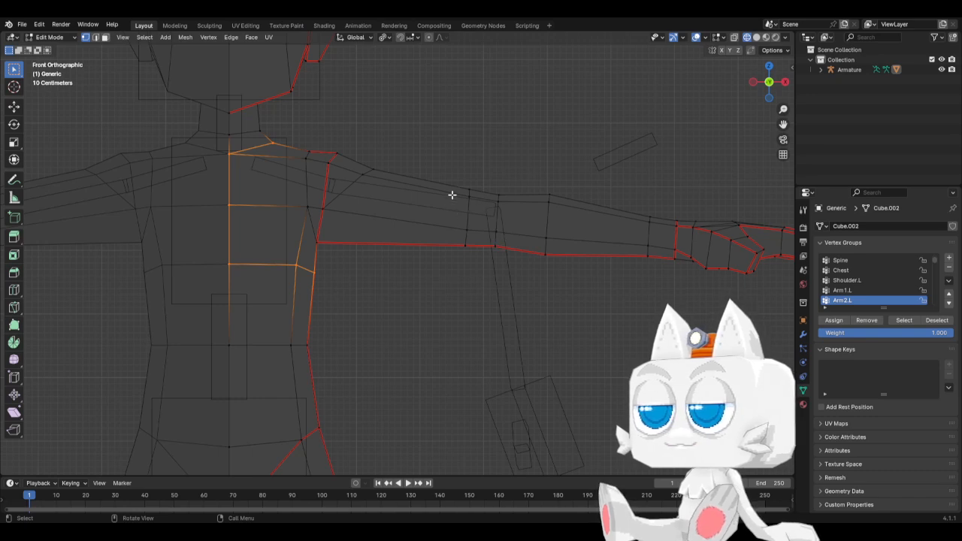
{"action": "left_click_drag", "start_coordinate": [453, 176], "coordinate": [483, 271]}
{"action": "key", "text": "r"}
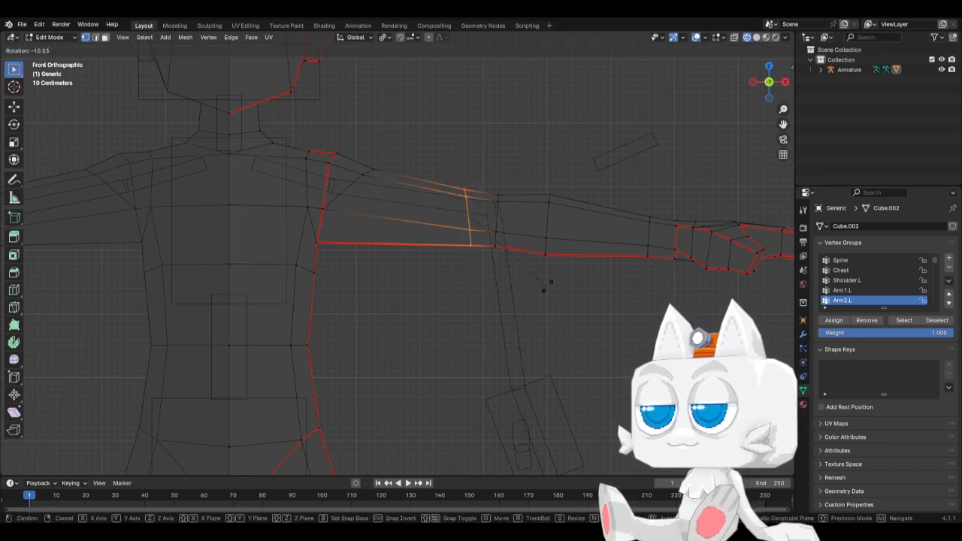
{"action": "left_click", "coordinate": [549, 280]}
Step: Rotate the middle edge loop of the left elbow 12.1° and scale it by 1.045
{"action": "left_click", "coordinate": [497, 214], "text": "alt"}
{"action": "key", "text": "r"}
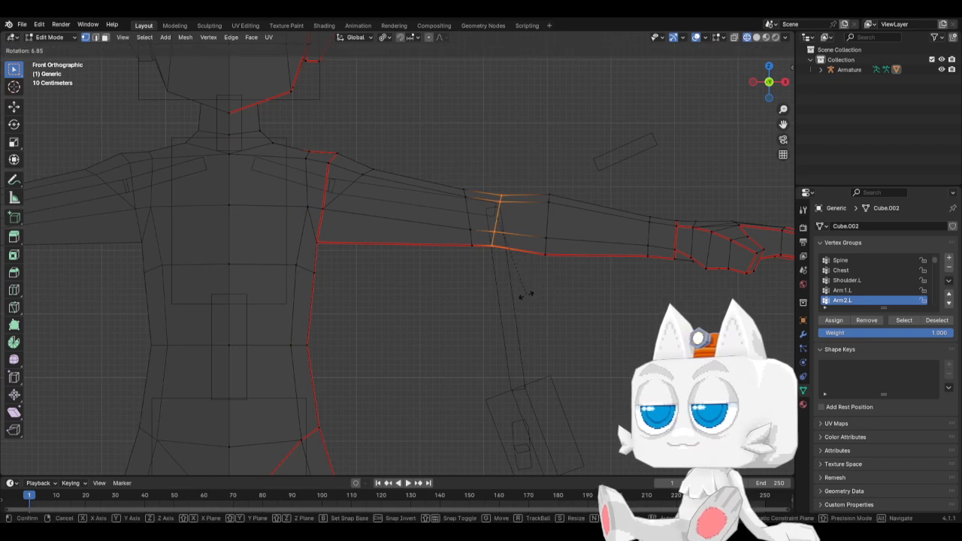
{"action": "left_click", "coordinate": [518, 299]}
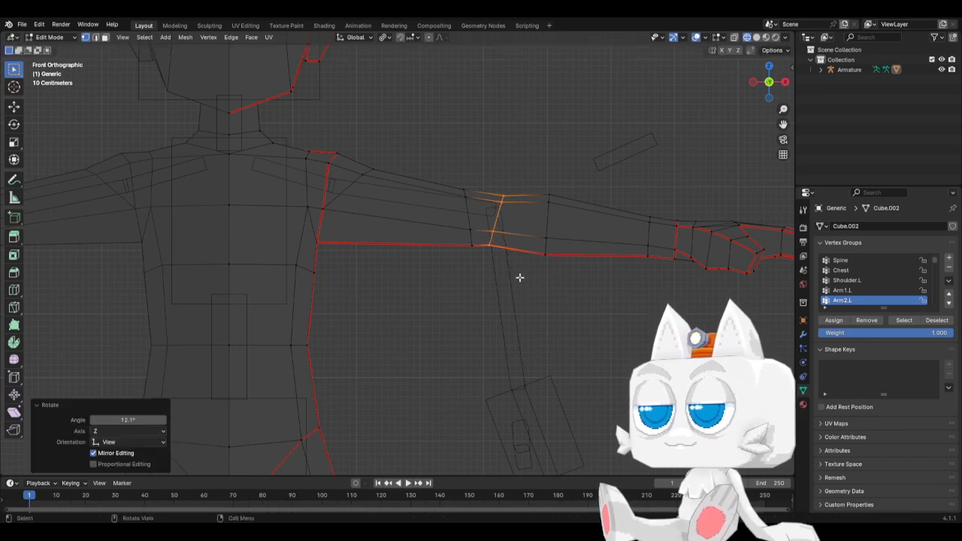
{"action": "key", "text": "s"}
{"action": "left_click", "coordinate": [556, 199]}
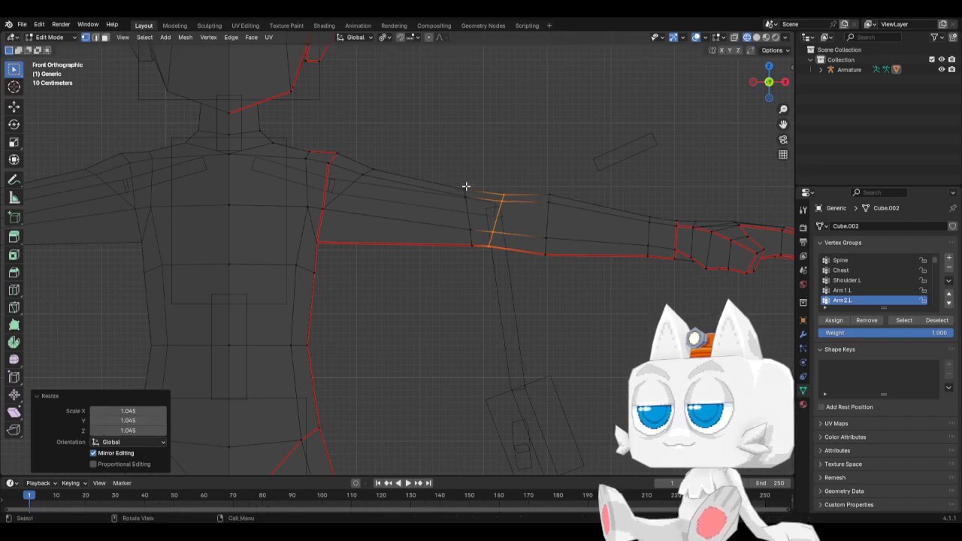
Step: Slide the edge loop above the left elbow closer to the joint, rotate it -4.52°, rescale it slightly and return to Object Mode
{"action": "key", "text": "g"}
{"action": "key", "text": "g"}
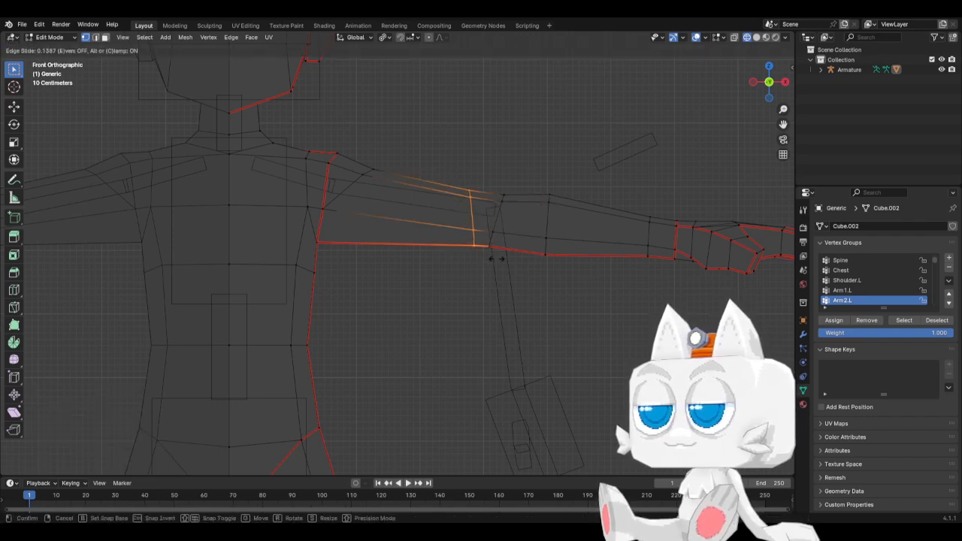
{"action": "left_click", "coordinate": [517, 264]}
{"action": "key", "text": "r"}
{"action": "left_click", "coordinate": [523, 263]}
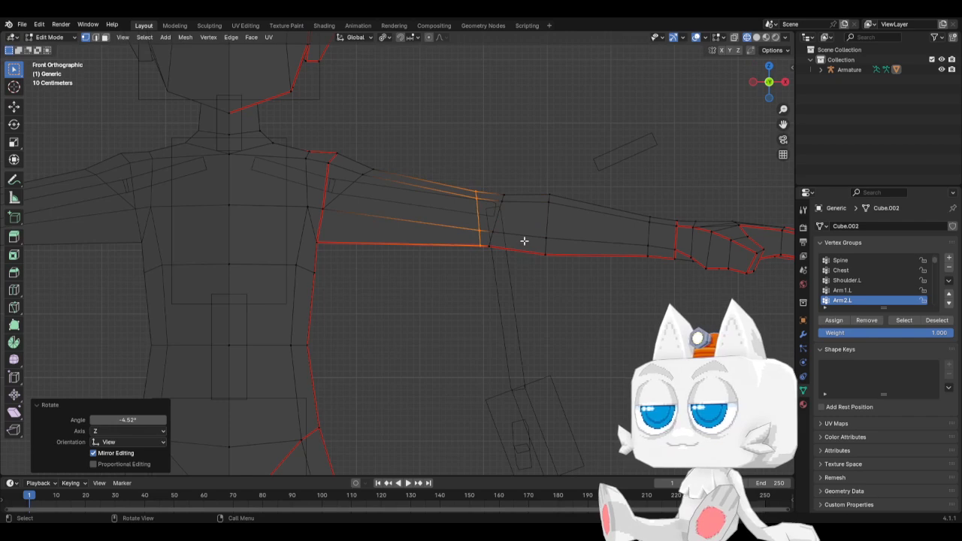
{"action": "key", "text": "s"}
{"action": "left_click", "coordinate": [530, 251]}
{"action": "key", "text": "Tab"}
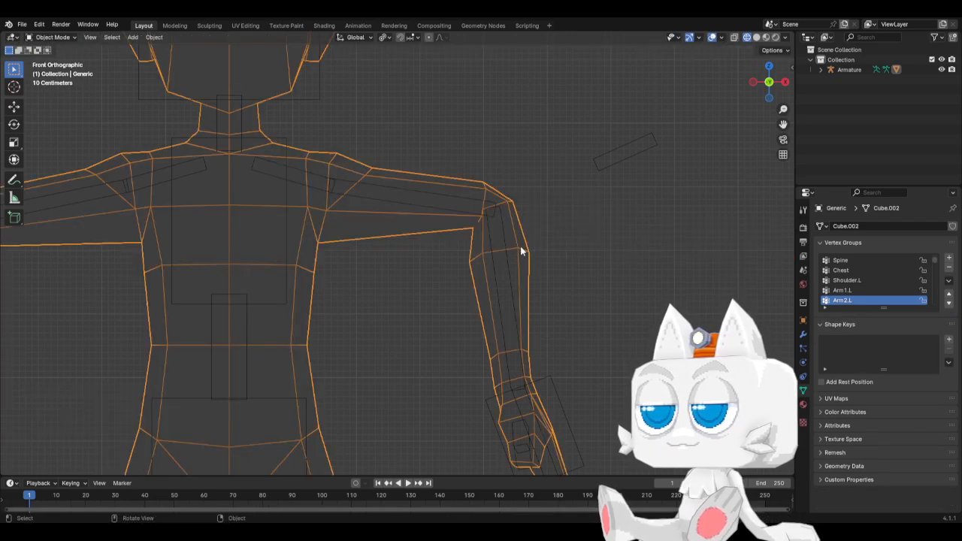
Step: Show the character in Solid shading, select the armature and put it in Pose Mode
{"action": "scroll", "coordinate": [506, 288], "scroll_direction": "down", "scroll_amount": 5}
{"action": "key", "text": "z"}
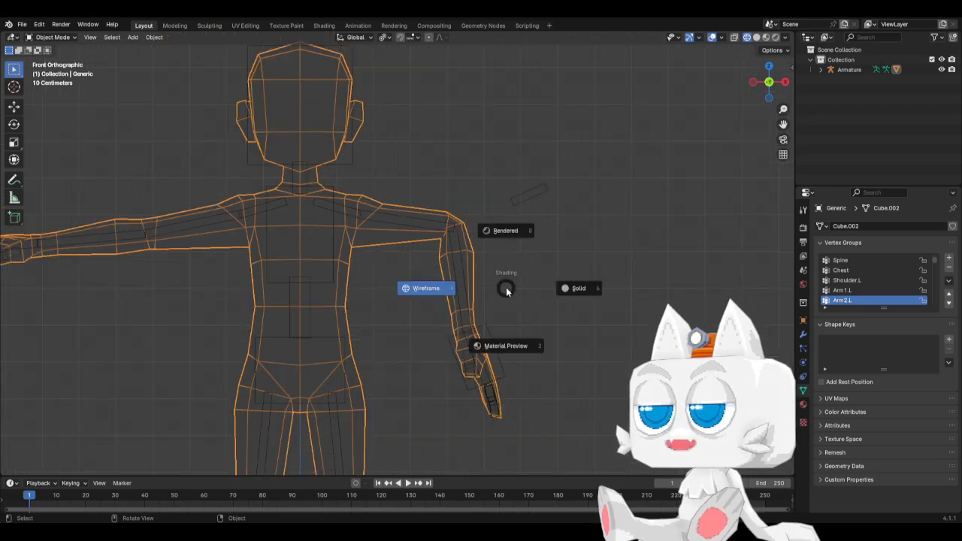
{"action": "left_click", "coordinate": [585, 289]}
{"action": "middle_click_drag", "start_coordinate": [459, 285], "coordinate": [440, 302]}
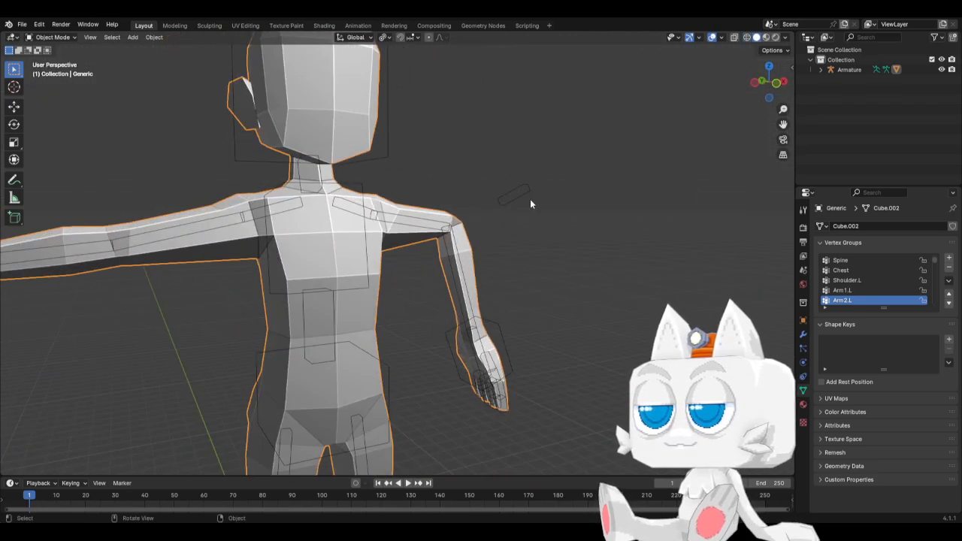
{"action": "left_click", "coordinate": [524, 197]}
{"action": "left_click", "coordinate": [51, 37]}
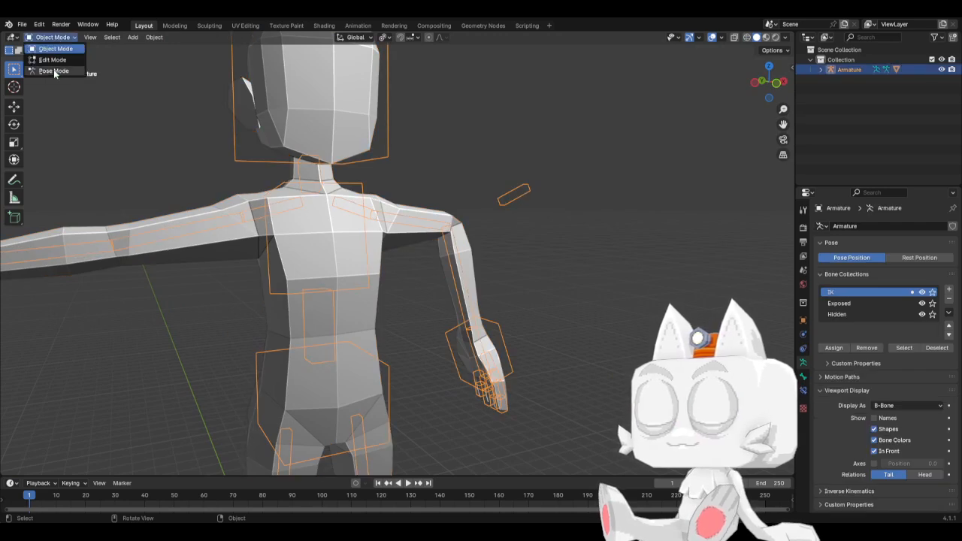
{"action": "left_click", "coordinate": [41, 68]}
Step: Try moving the IK_Elbow control from several views to check how the left elbow deforms, cancelling each move
{"action": "left_click", "coordinate": [500, 197]}
{"action": "key", "text": "KP_1"}
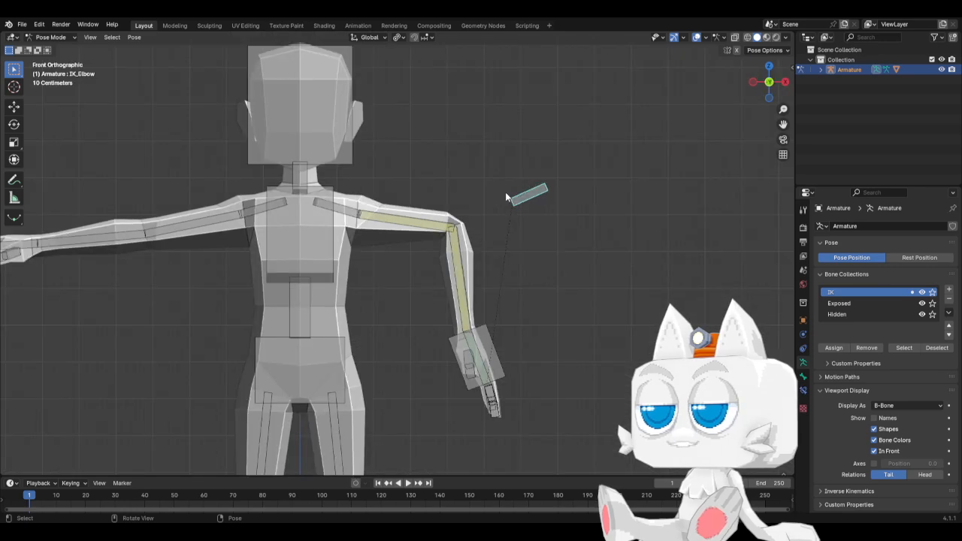
{"action": "key", "text": "g"}
{"action": "middle_click_drag", "start_coordinate": [497, 189], "coordinate": [366, 259], "text": "alt"}
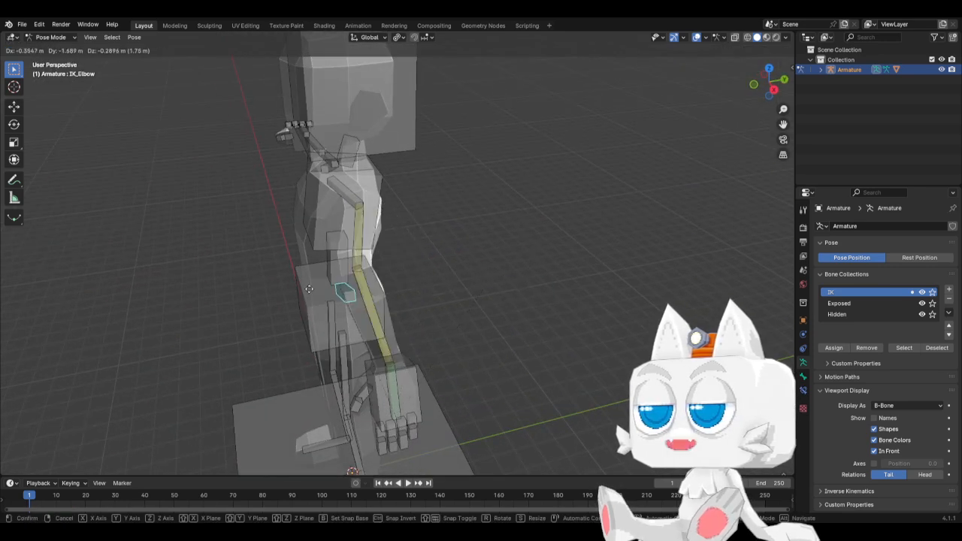
{"action": "key", "text": "Escape"}
{"action": "key", "text": "KP_7"}
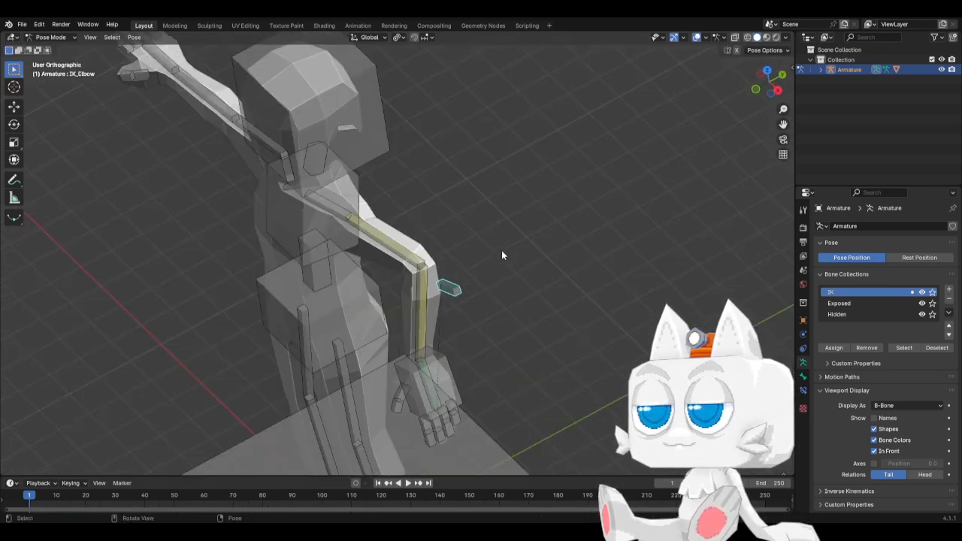
{"action": "key", "text": "g"}
{"action": "key", "text": "Escape"}
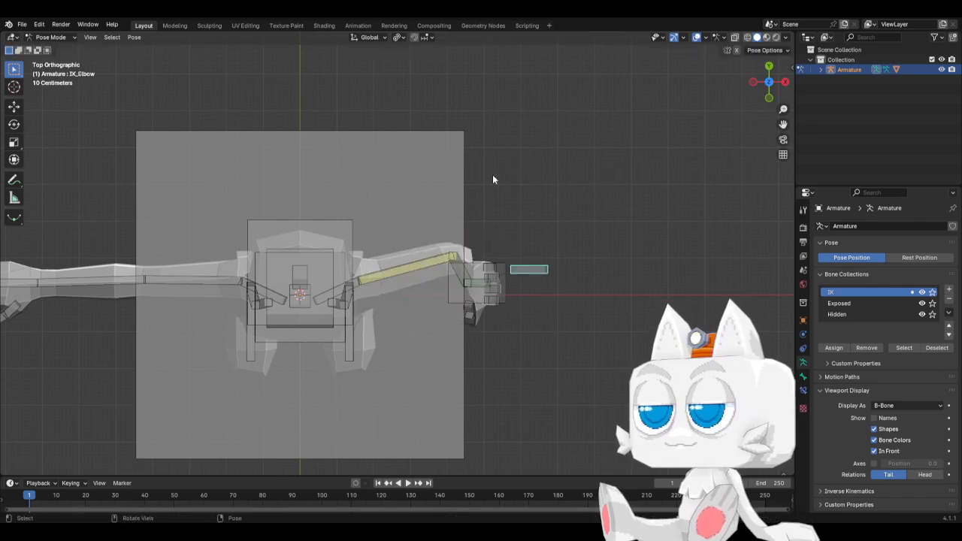
Step: Try moving IK_Hand.L inward and down in the front view to check the left elbow and shoulder bend, cancelling the move
{"action": "key", "text": "KP_1"}
{"action": "left_click", "coordinate": [493, 342]}
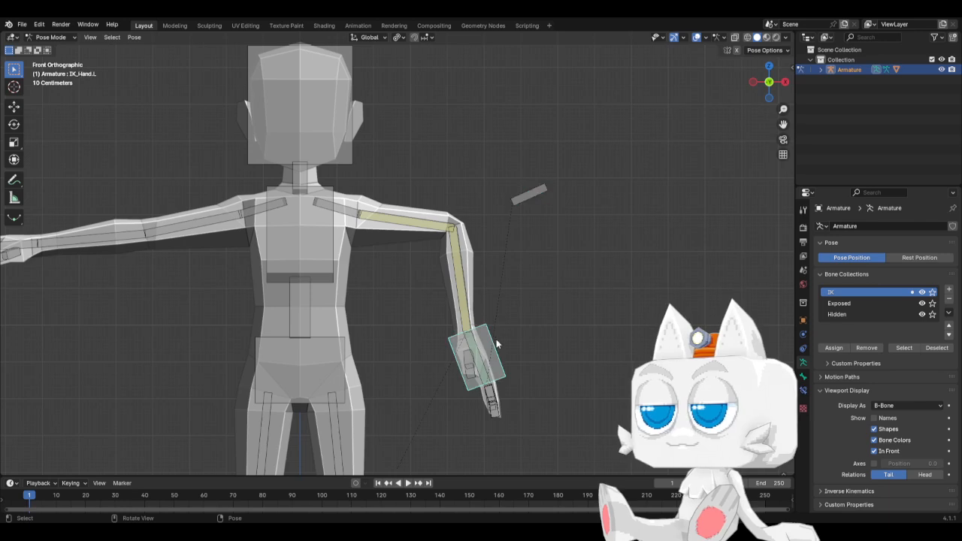
{"action": "key", "text": "g"}
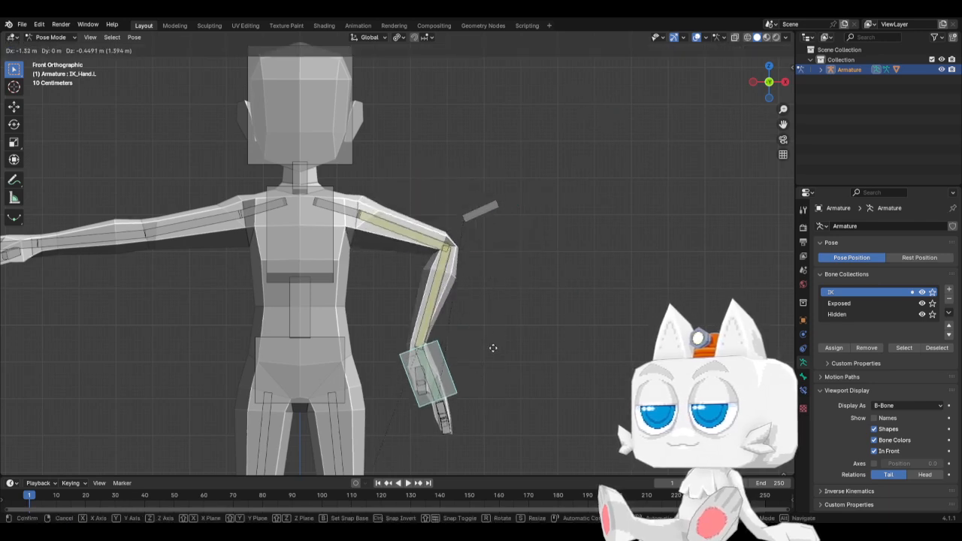
{"action": "left_click", "coordinate": [540, 342]}
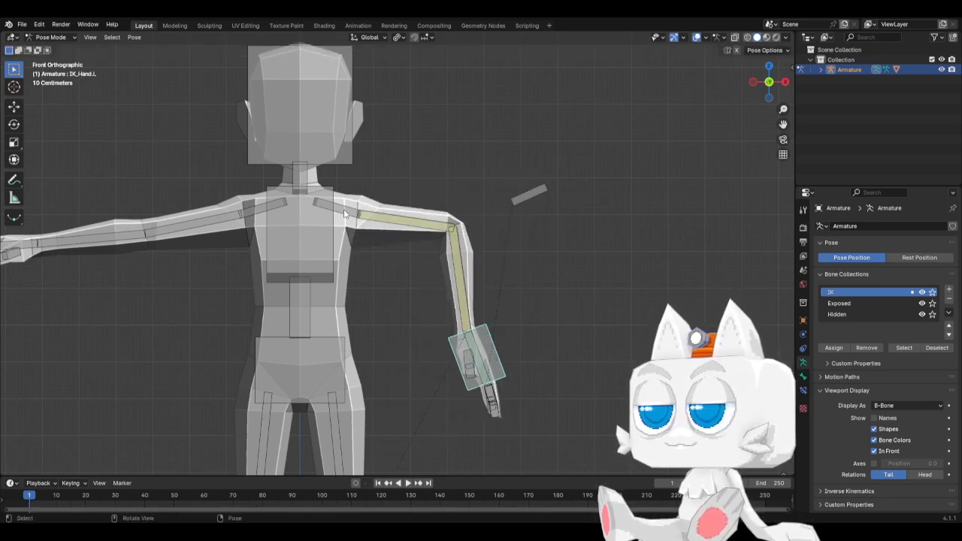
Step: In the armature's Edit Mode, raise the joint between Shoulder.L and Arm1.L by about 0.231 m along Z, and return to Pose Mode
{"action": "key", "text": "Tab"}
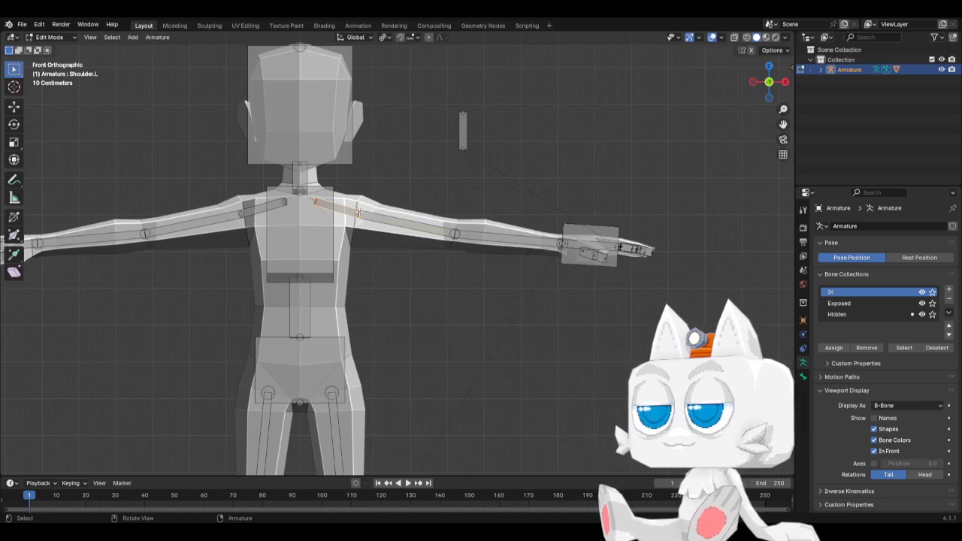
{"action": "left_click", "coordinate": [358, 213]}
{"action": "key", "text": "g"}
{"action": "key", "text": "z"}
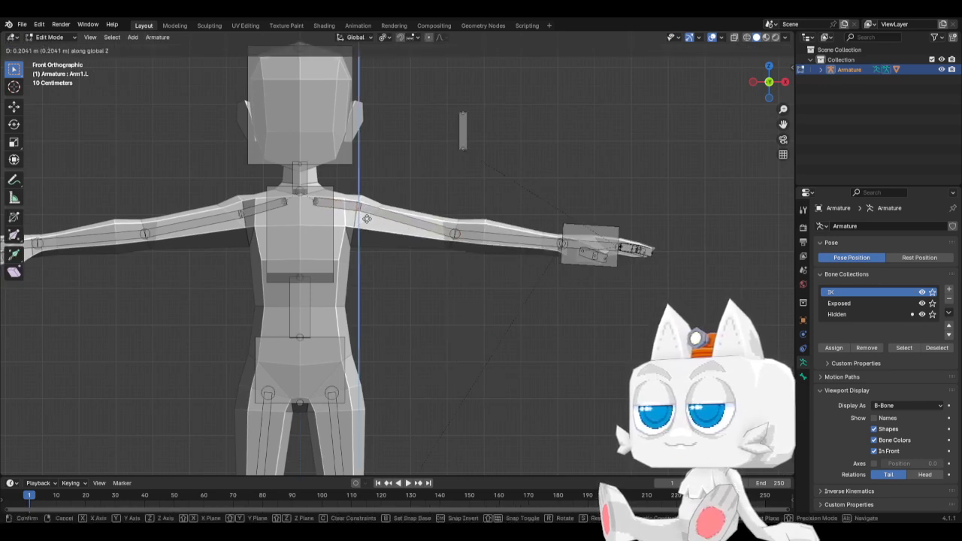
{"action": "left_click", "coordinate": [367, 216]}
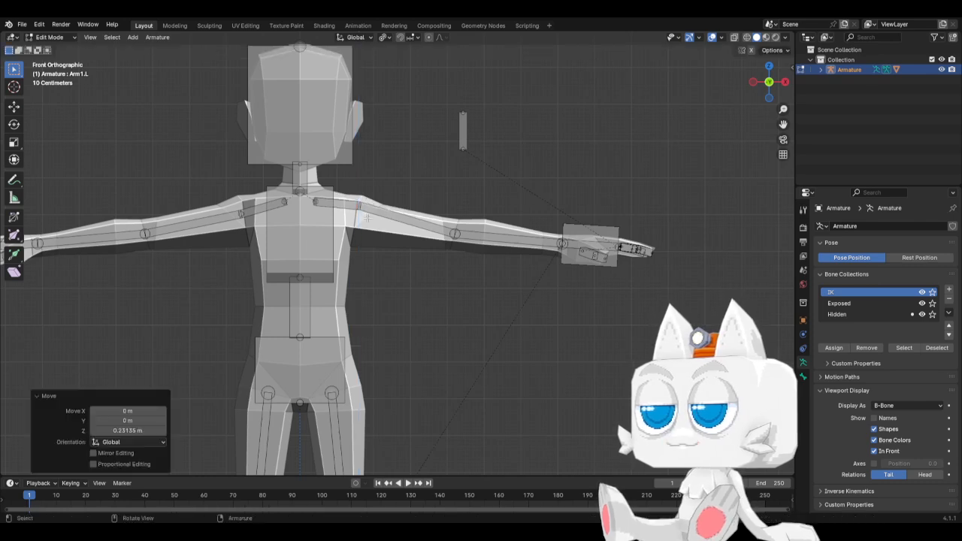
{"action": "key", "text": "Tab"}
Step: Try lowering IK_Hand.L toward the body to check the bend with the raised shoulder joint, cancelling the move
{"action": "left_click", "coordinate": [491, 342]}
{"action": "key", "text": "g"}
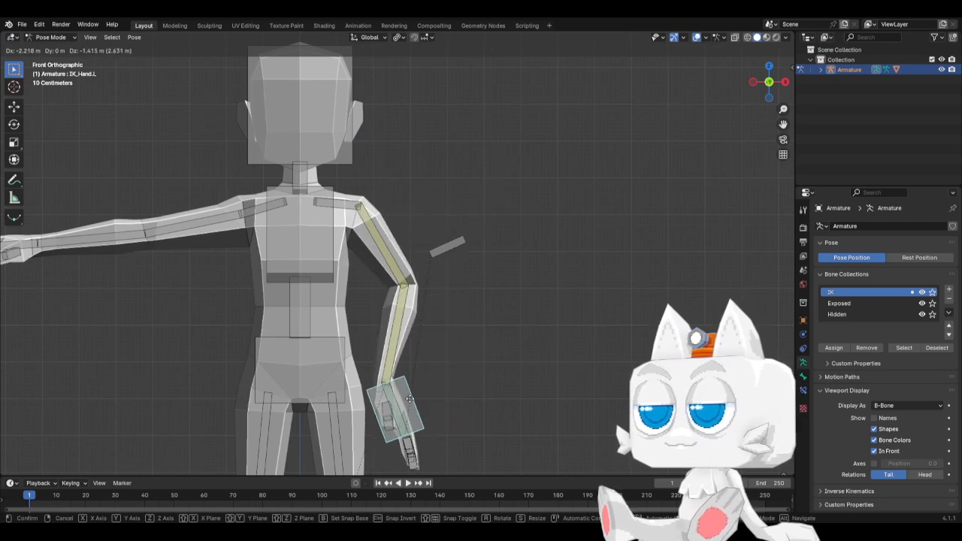
{"action": "right_click", "coordinate": [399, 418]}
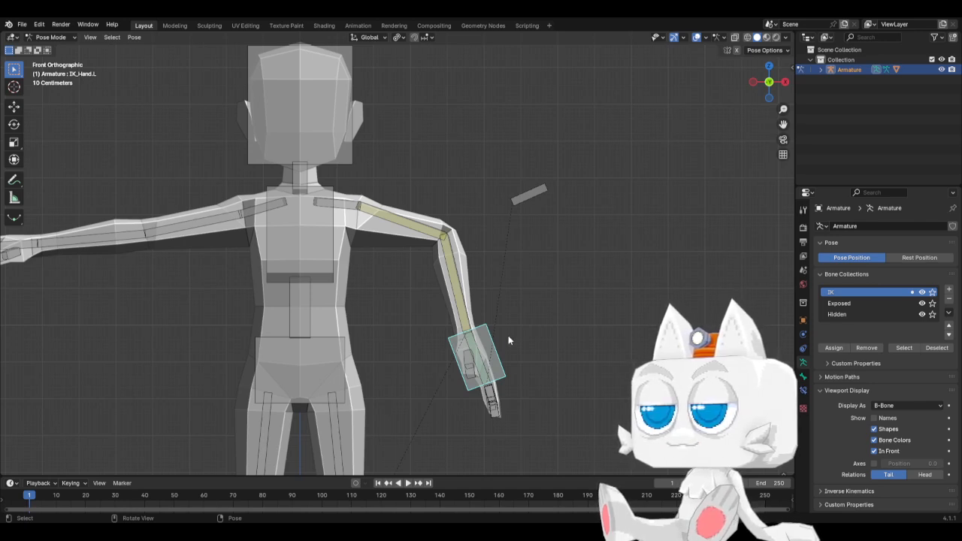
Step: Clear the rotation and location of all pose bones, and deselect them
{"action": "key", "text": "a"}
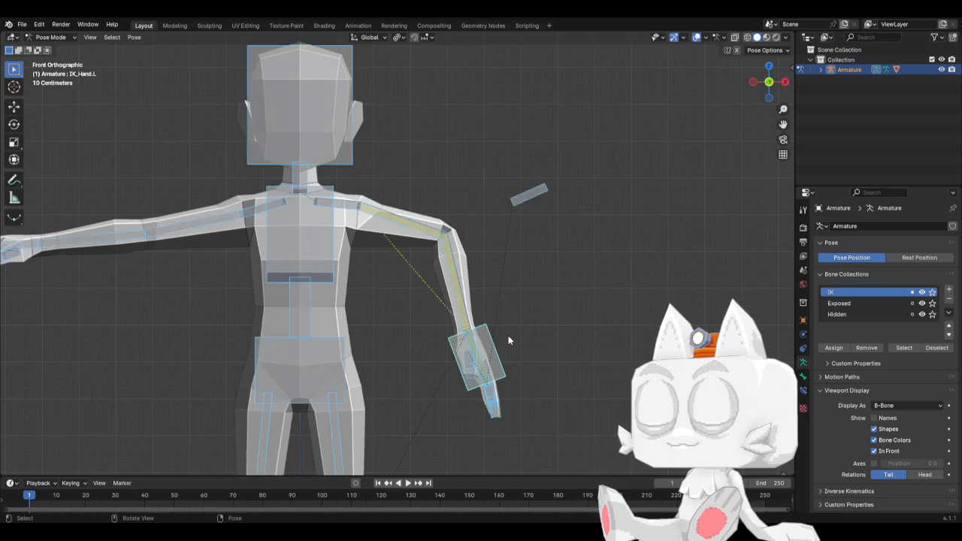
{"action": "key", "text": "alt+r"}
{"action": "key", "text": "alt+g"}
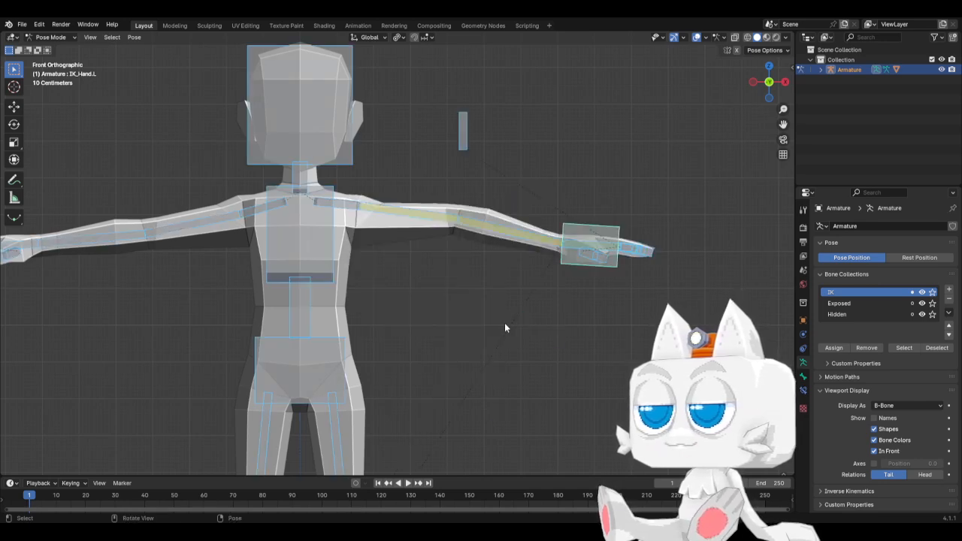
{"action": "key", "text": "alt+a"}
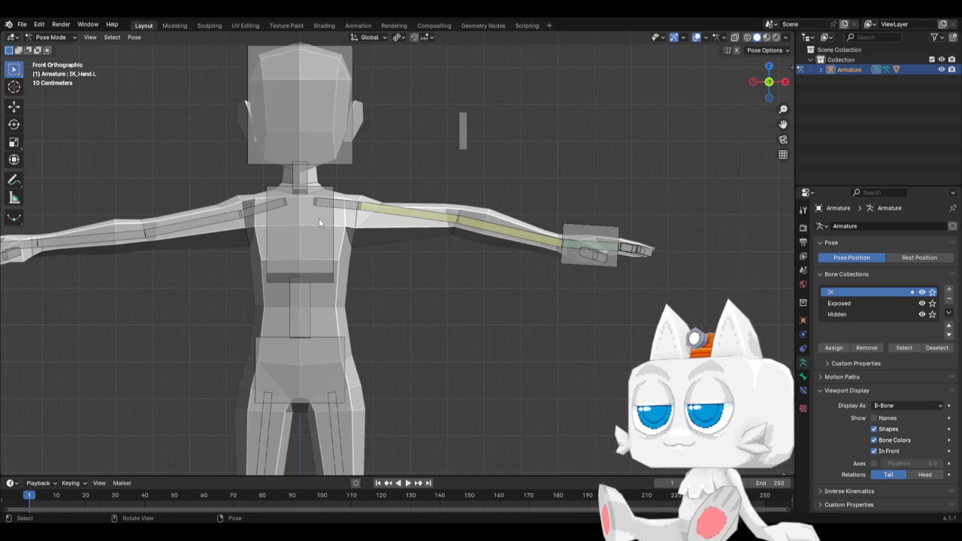
Step: In the armature's Edit Mode, delete the stray small bone inside the Base bone between the feet
{"action": "left_click", "coordinate": [466, 133]}
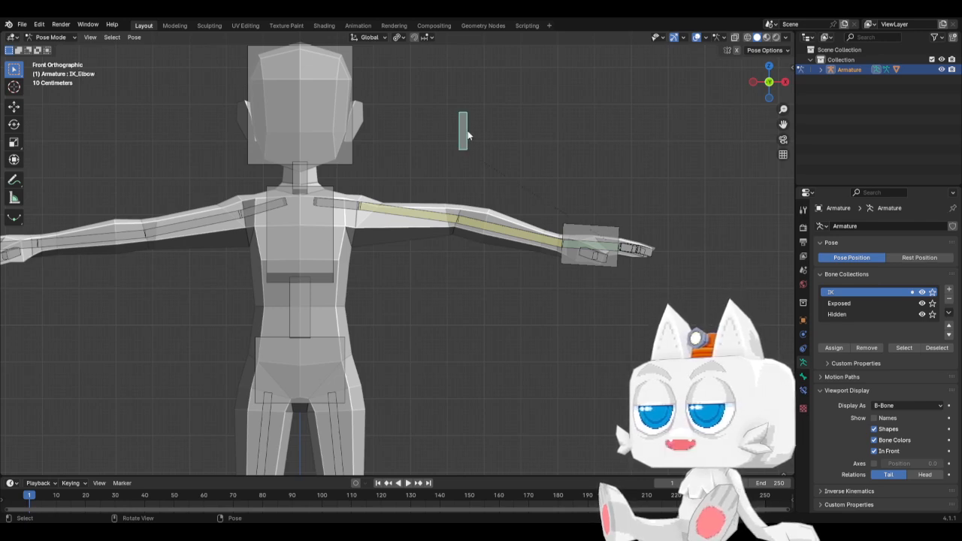
{"action": "scroll", "coordinate": [495, 267], "scroll_direction": "down", "scroll_amount": 4}
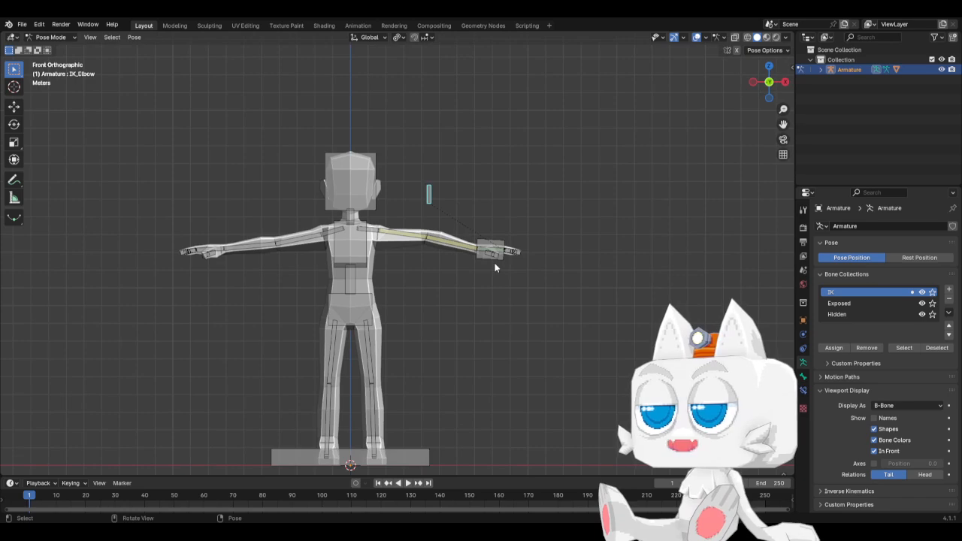
{"action": "middle_click_drag", "start_coordinate": [482, 317], "coordinate": [522, 308], "text": "shift"}
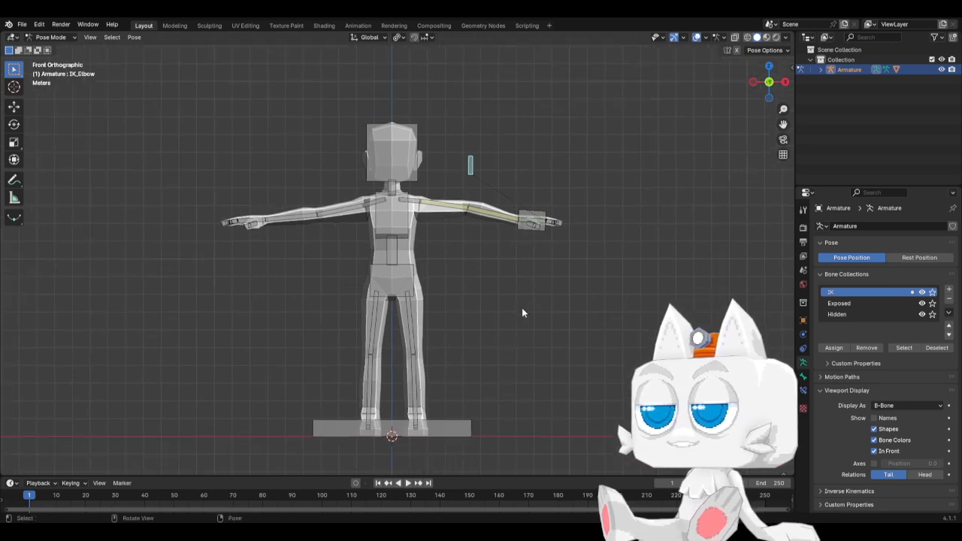
{"action": "scroll", "coordinate": [520, 315], "scroll_direction": "up", "scroll_amount": 2}
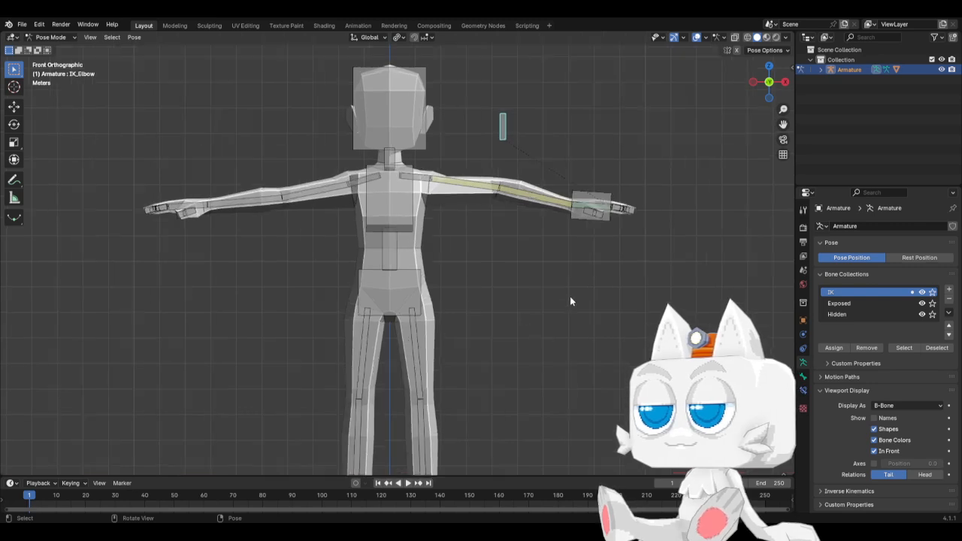
{"action": "middle_click_drag", "start_coordinate": [546, 341], "coordinate": [546, 230], "text": "shift"}
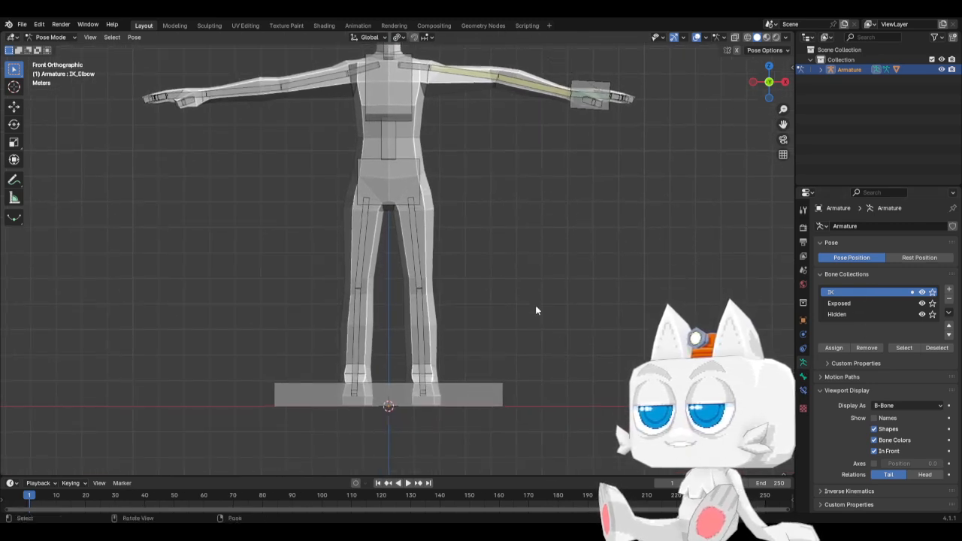
{"action": "scroll", "coordinate": [507, 258], "scroll_direction": "down", "scroll_amount": 3}
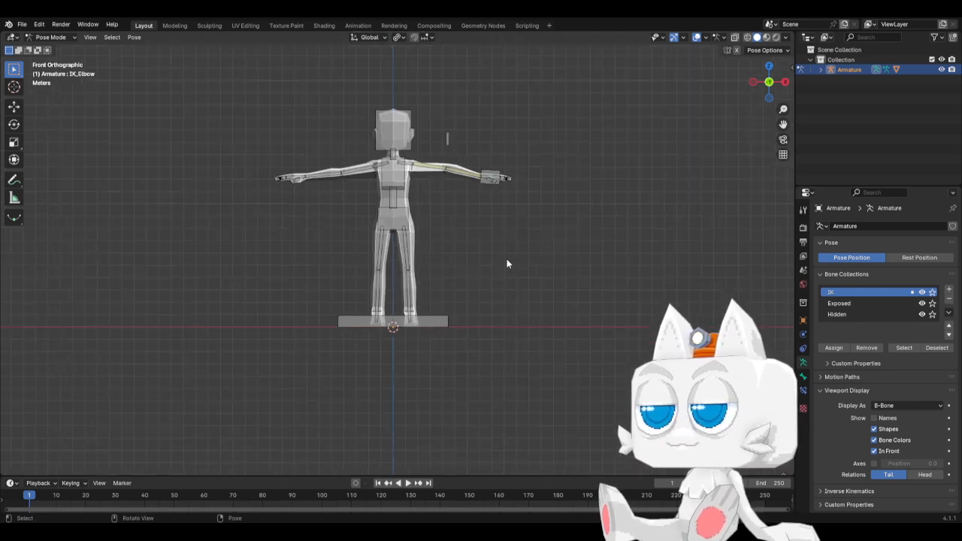
{"action": "scroll", "coordinate": [493, 271], "scroll_direction": "up", "scroll_amount": 2}
{"action": "left_click", "coordinate": [461, 365]}
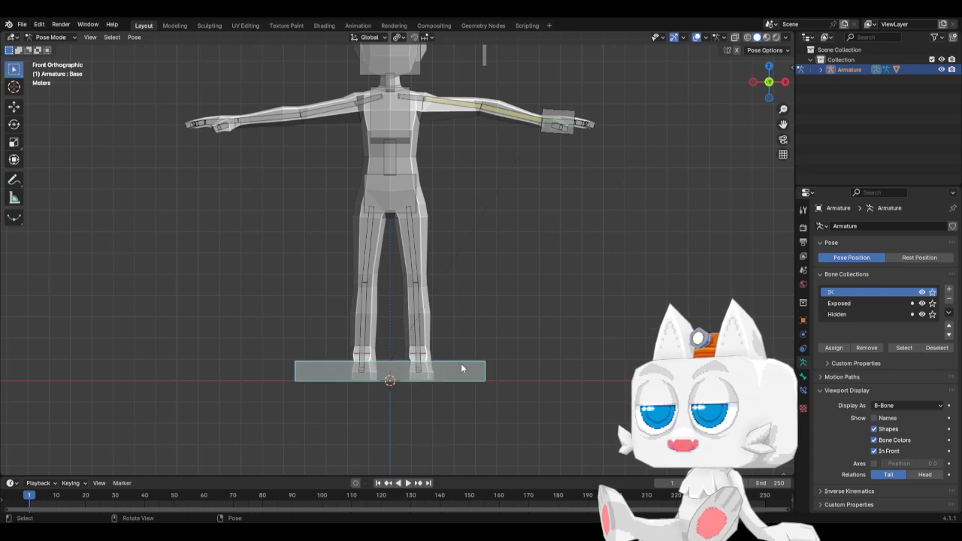
{"action": "key", "text": "Tab"}
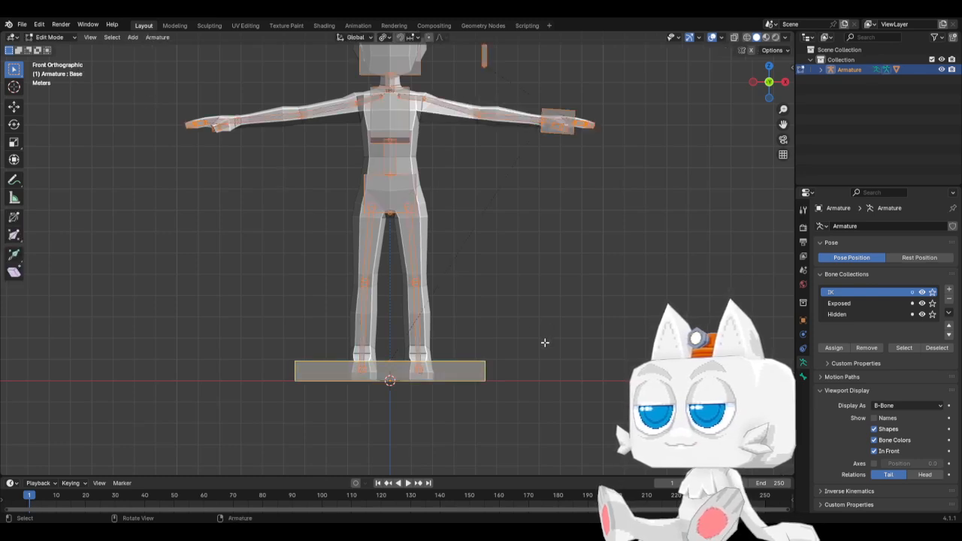
{"action": "left_click", "coordinate": [393, 371]}
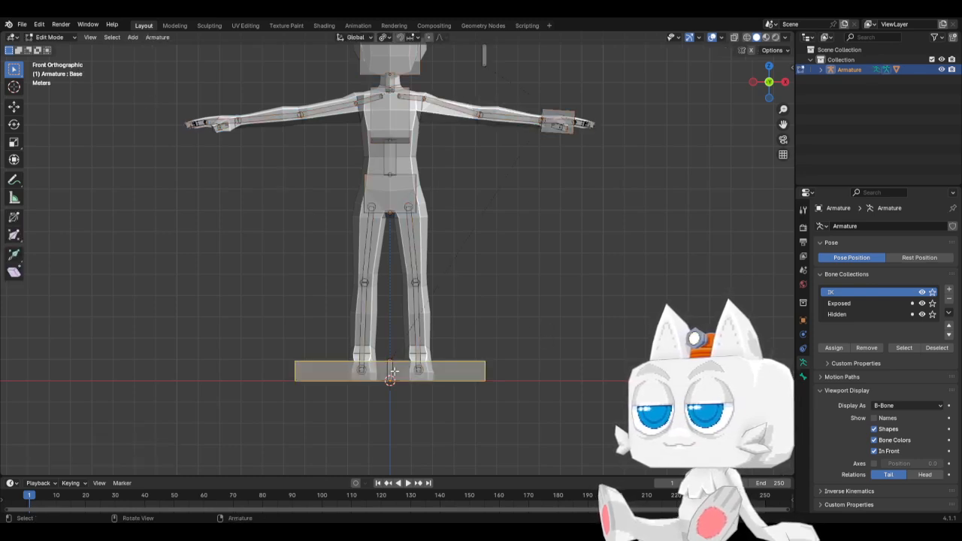
{"action": "left_click", "coordinate": [392, 372]}
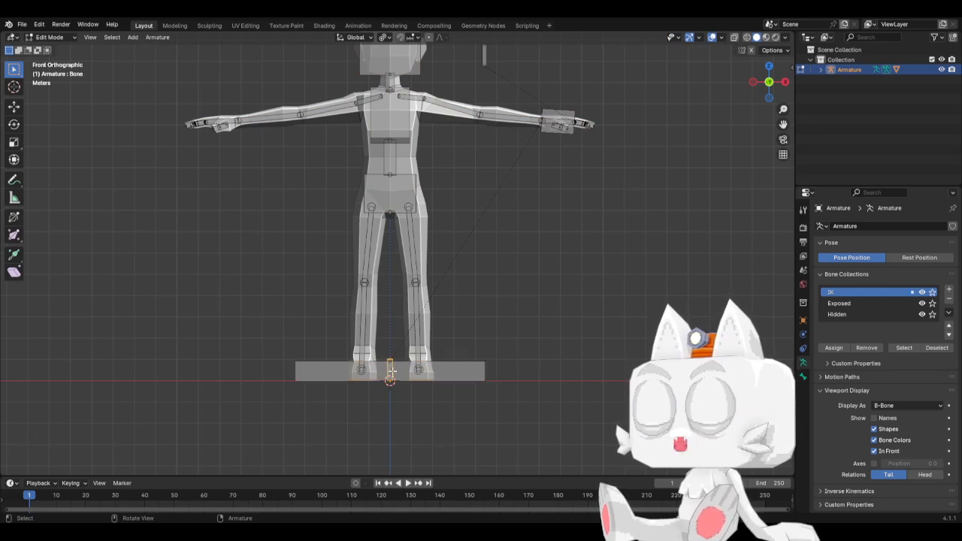
{"action": "left_click", "coordinate": [392, 371]}
{"action": "left_click", "coordinate": [392, 371]}
{"action": "key", "text": "x"}
{"action": "left_click", "coordinate": [392, 370]}
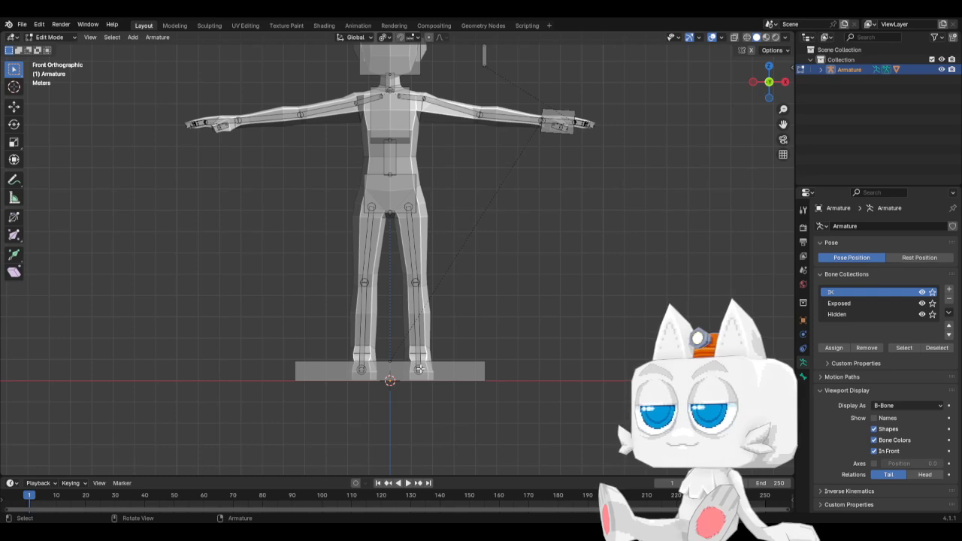
Step: Duplicate the Foot.L bone in place in the right view and scale its B-Bone display up about 5 times
{"action": "key", "text": "KP_3"}
{"action": "scroll", "coordinate": [425, 366], "scroll_direction": "up", "scroll_amount": 3}
{"action": "middle_click_drag", "start_coordinate": [425, 366], "coordinate": [418, 201], "text": "shift"}
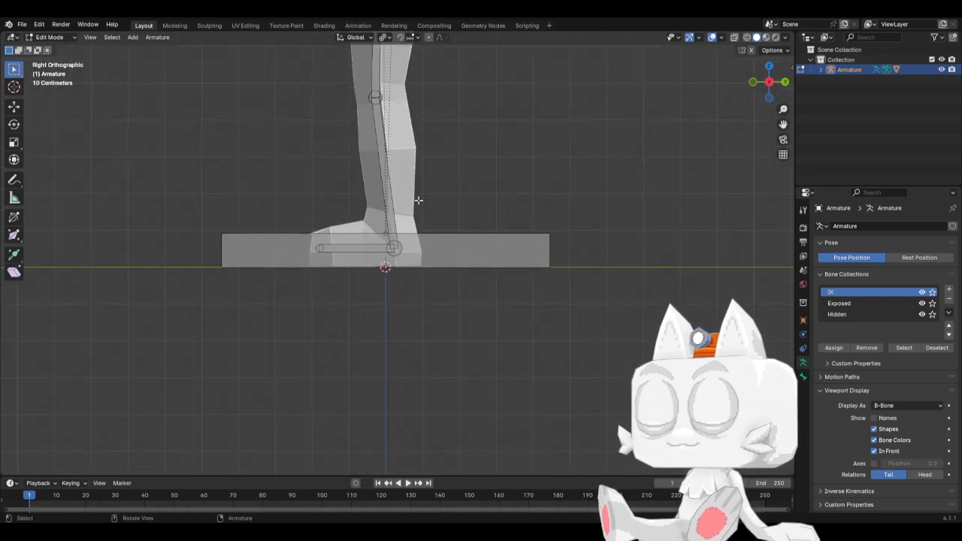
{"action": "left_click", "coordinate": [355, 247]}
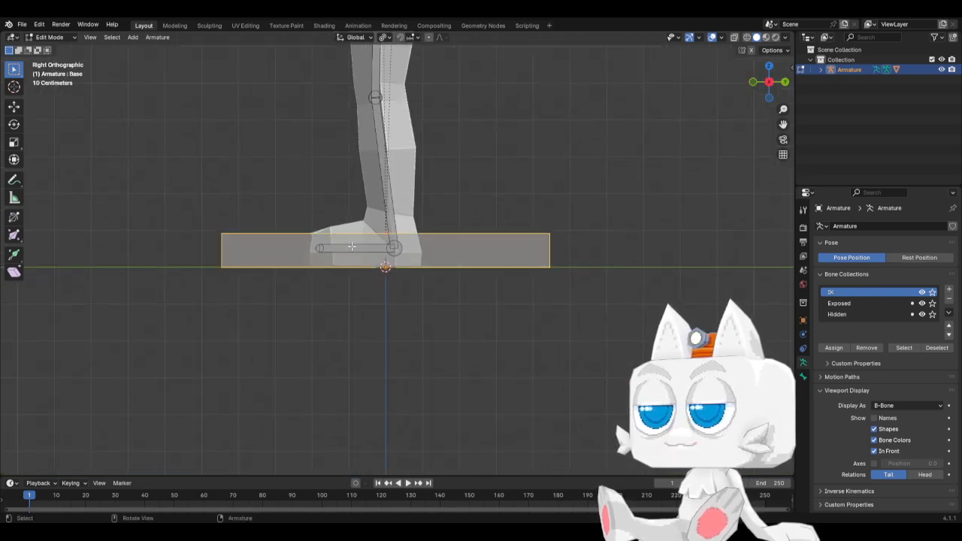
{"action": "left_click", "coordinate": [352, 247]}
{"action": "key", "text": "shift+d"}
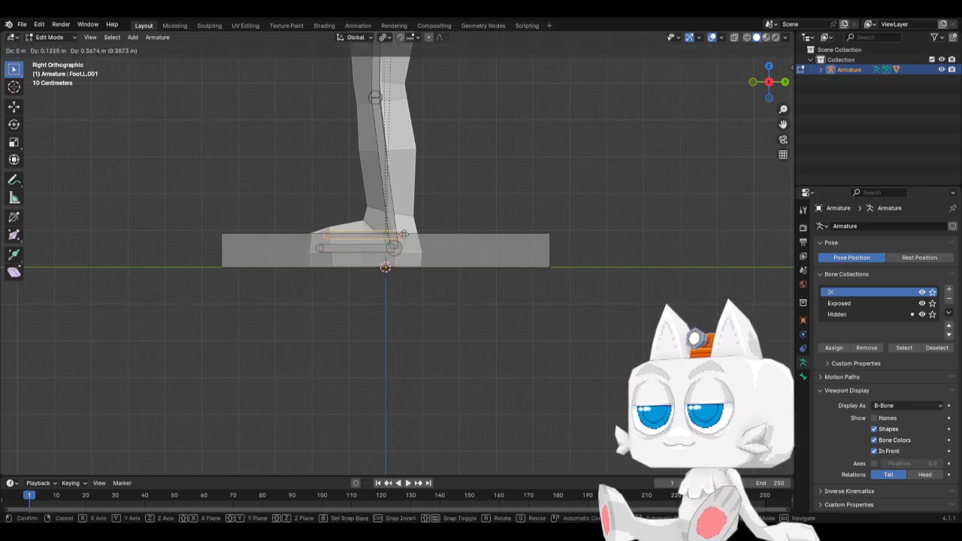
{"action": "key", "text": "Escape"}
{"action": "key", "text": "s"}
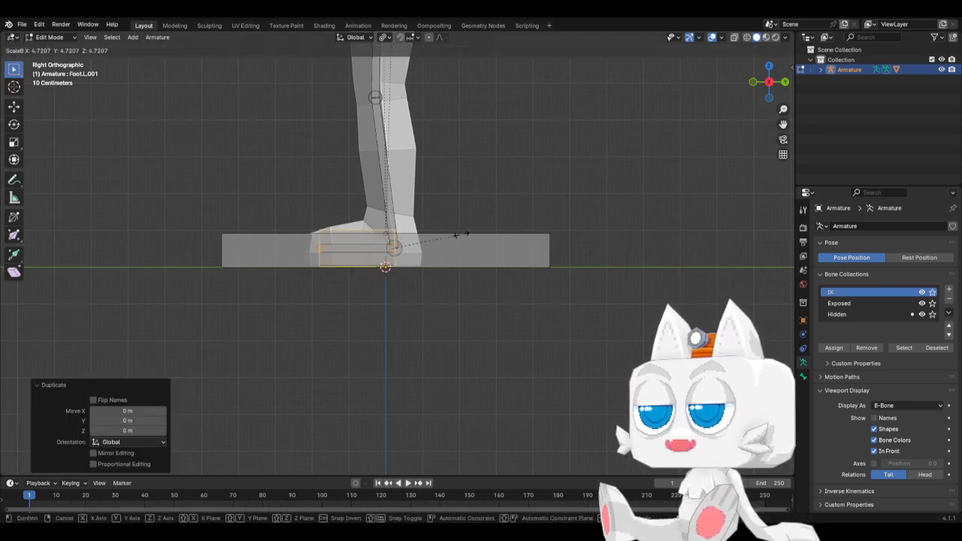
{"action": "left_click", "coordinate": [464, 235]}
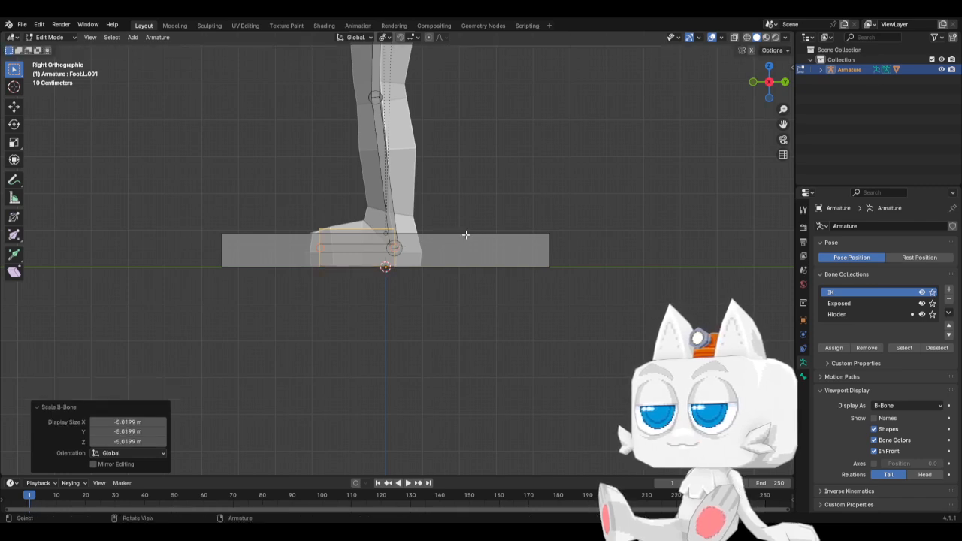
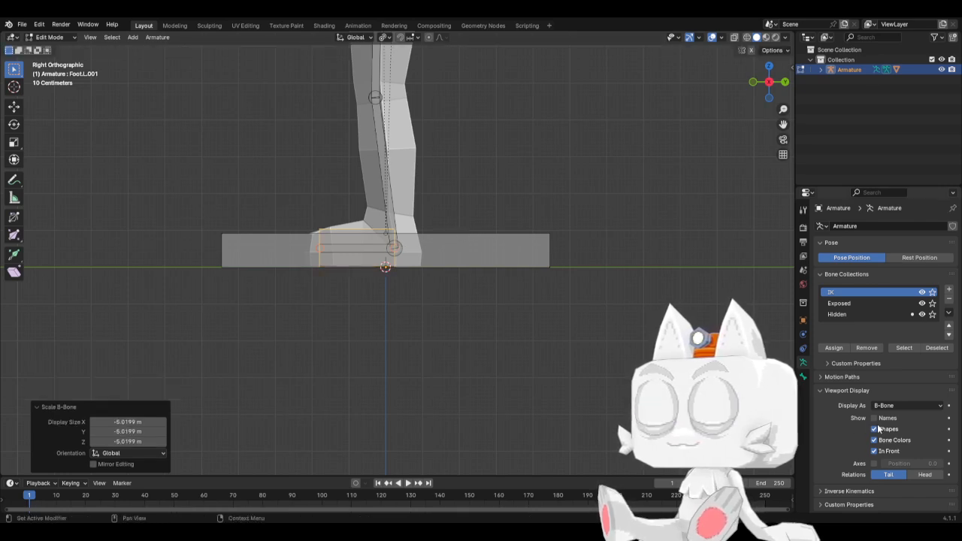
Step: Remove the duplicated foot bone from the Hidden bone collection and assign it to the IK collection
{"action": "left_click", "coordinate": [879, 315]}
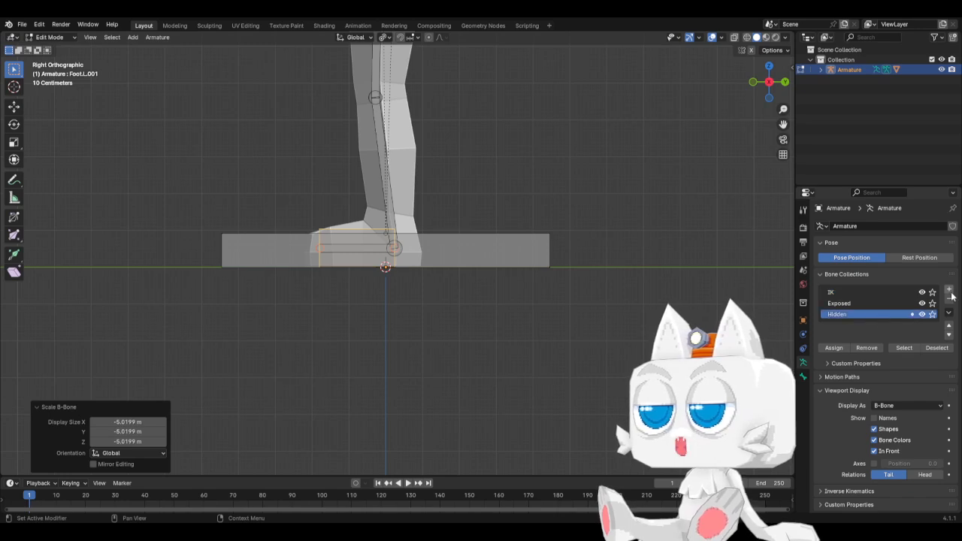
{"action": "left_click", "coordinate": [949, 300]}
{"action": "key", "text": "ctrl+z"}
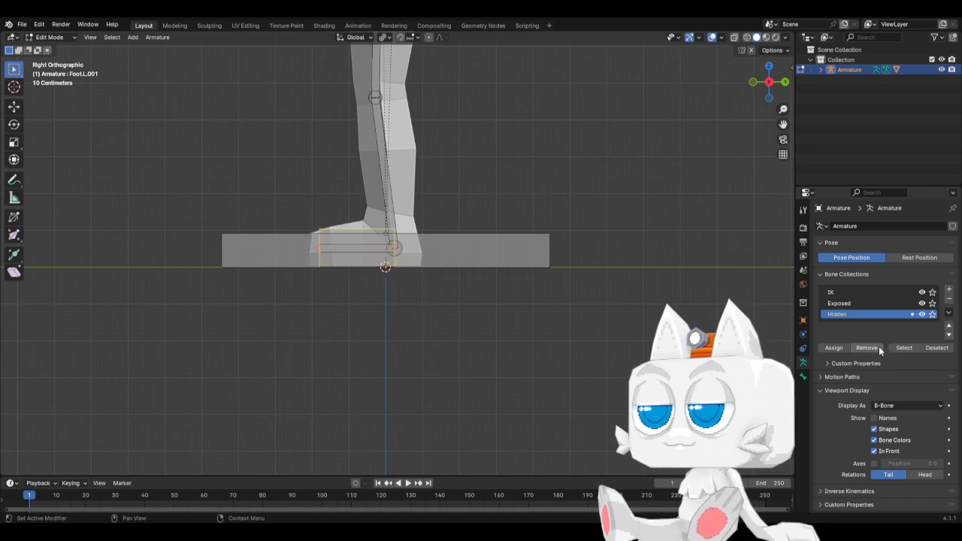
{"action": "left_click", "coordinate": [878, 292]}
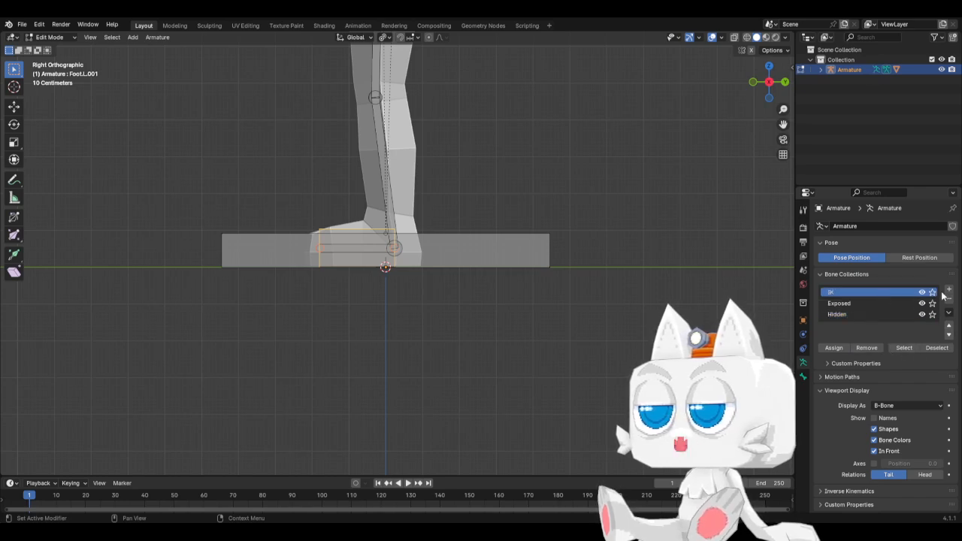
{"action": "left_click", "coordinate": [832, 348]}
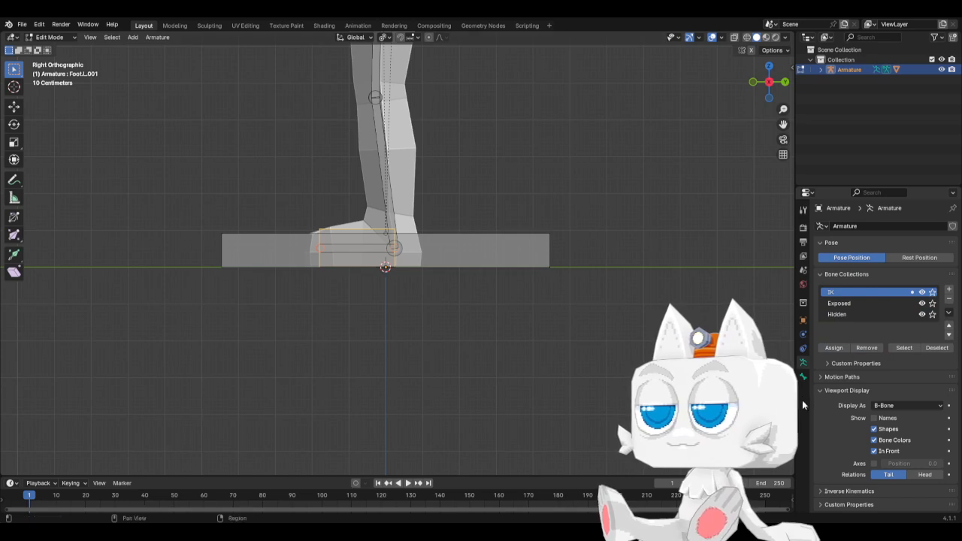
Step: Turn off Deform for the duplicated foot bone and rename it IK_Foot.L
{"action": "left_click", "coordinate": [803, 376]}
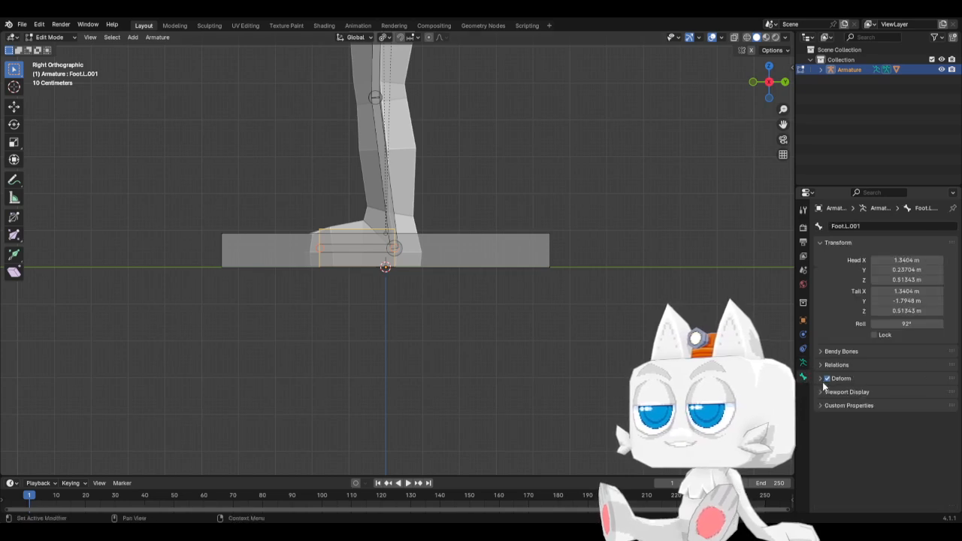
{"action": "left_click", "coordinate": [853, 225]}
{"action": "type", "text": "IK"}
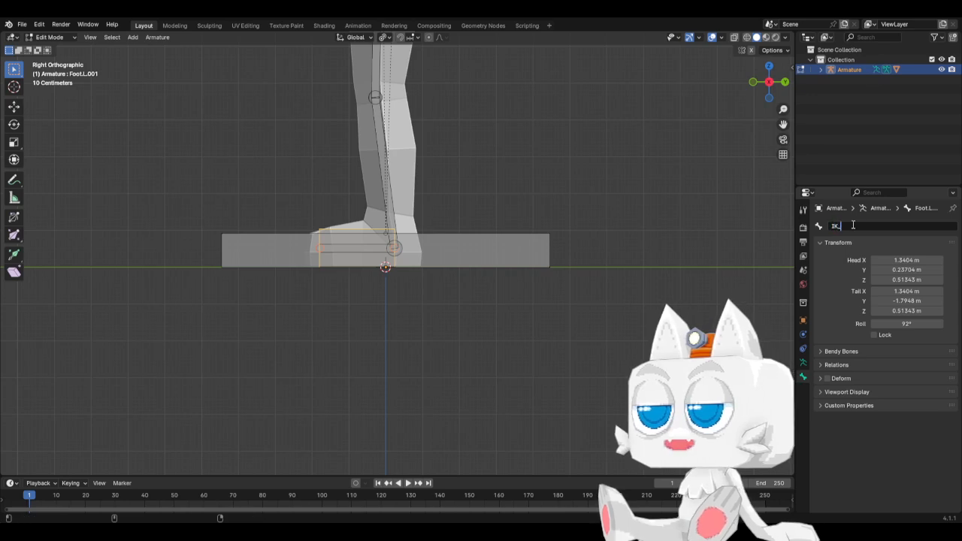
{"action": "type", "text": "_Foot.L"}
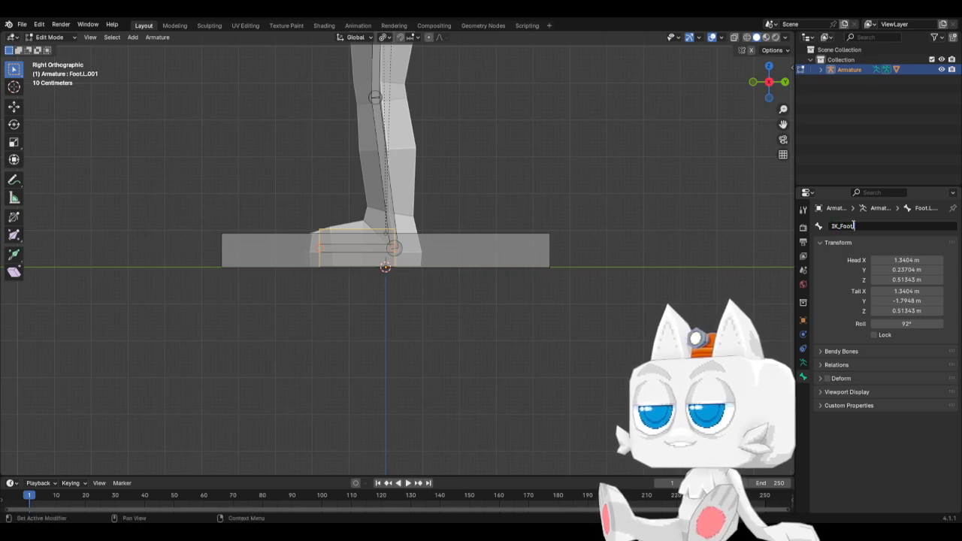
{"action": "key", "text": "Return"}
Step: Adjust the roll of IK_Foot.L to 90° in the front view so its box sits level
{"action": "key", "text": "KP_1"}
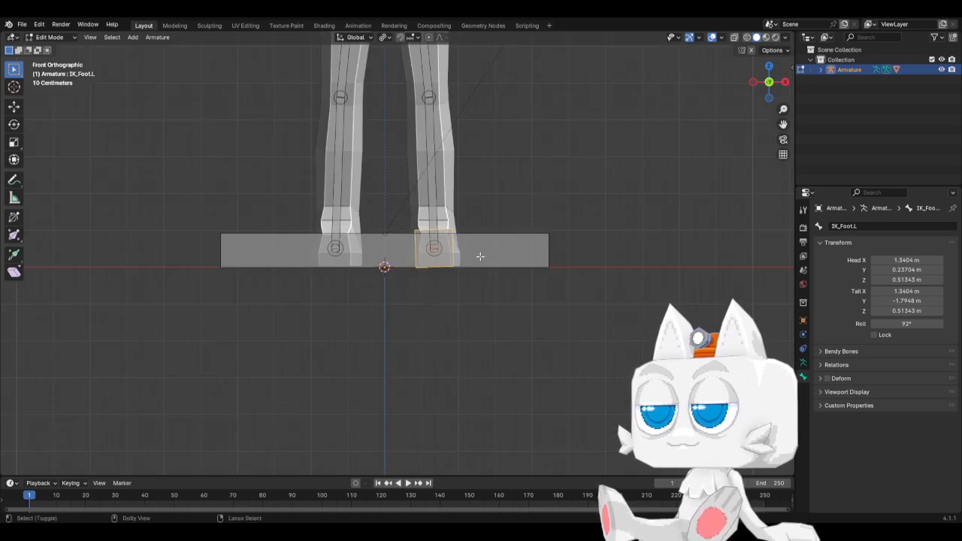
{"action": "key", "text": "ctrl+r"}
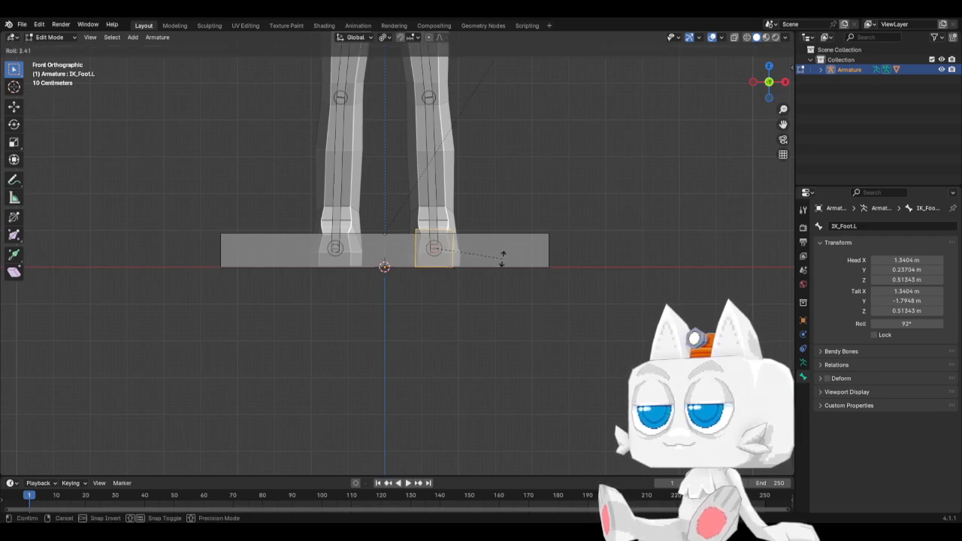
{"action": "left_click", "coordinate": [497, 253]}
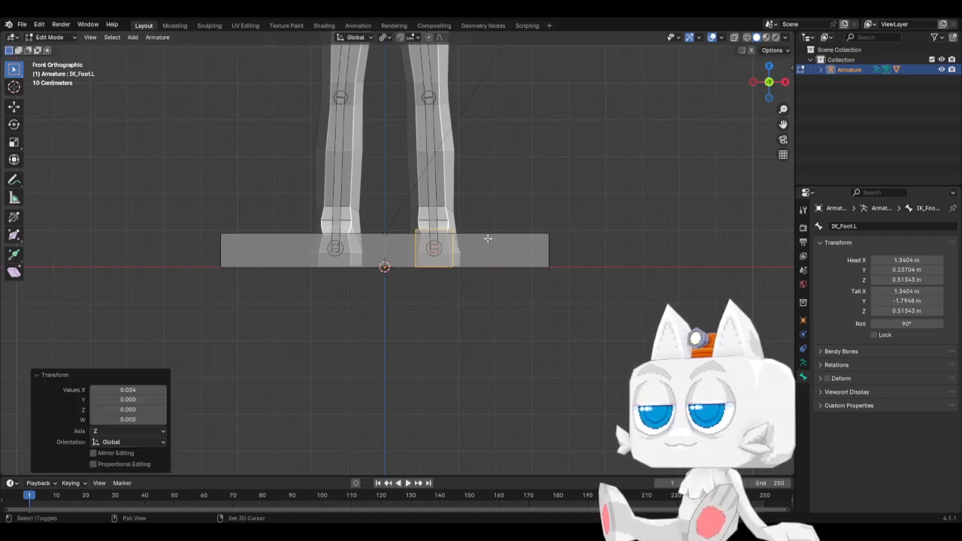
Step: Parent IK_Foot.L to the Base bone with Keep Offset, and reselect IK_Foot.L
{"action": "left_click", "coordinate": [486, 237]}
{"action": "key", "text": "ctrl+p"}
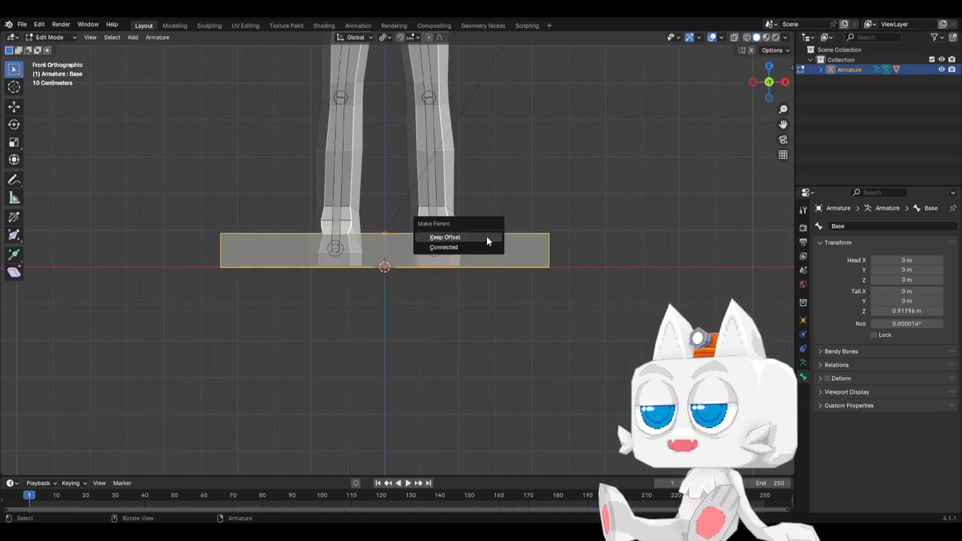
{"action": "left_click", "coordinate": [486, 236]}
{"action": "left_click", "coordinate": [453, 229]}
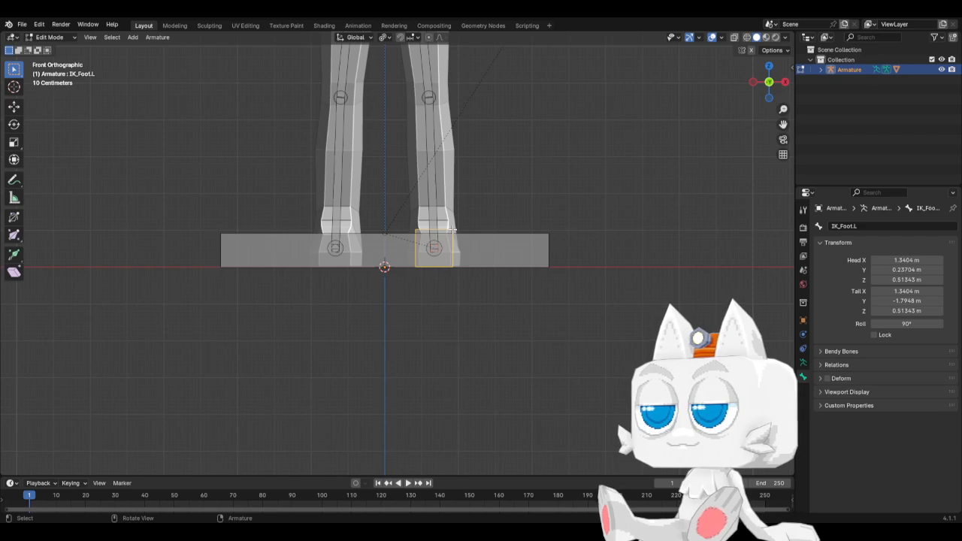
Step: Add a new bone at the origin and move it in front of the knee, about -1.347 m in Y and 4.668 m in Z
{"action": "key", "text": "KP_3"}
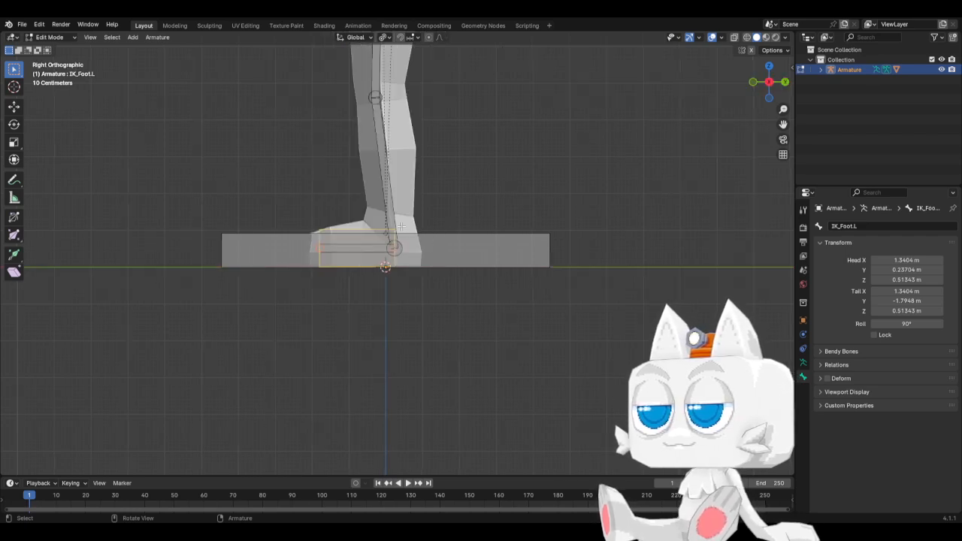
{"action": "key", "text": "shift+a"}
{"action": "left_click", "coordinate": [382, 259]}
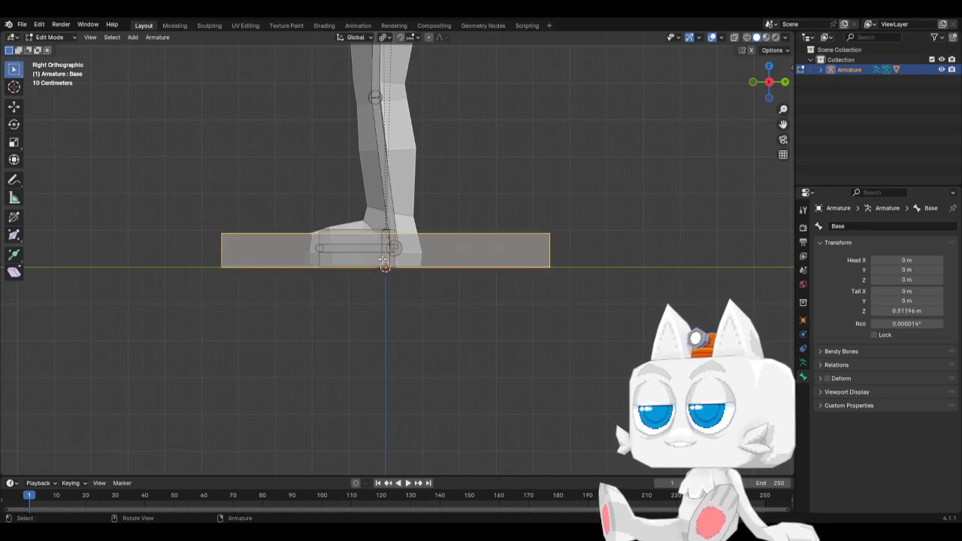
{"action": "left_click", "coordinate": [383, 259], "text": "shift"}
{"action": "left_click", "coordinate": [383, 260]}
{"action": "key", "text": "g"}
{"action": "left_click", "coordinate": [334, 87]}
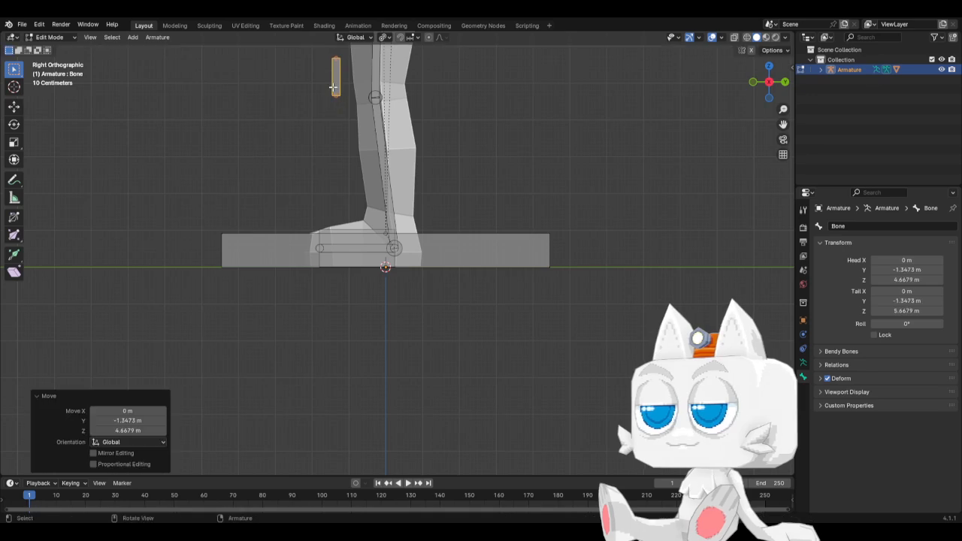
Step: Lay the new knee bone flat by moving its tail forward to a 1.4 m length, and shift the bone about 0.52 m farther forward
{"action": "left_click", "coordinate": [333, 58]}
{"action": "key", "text": "g"}
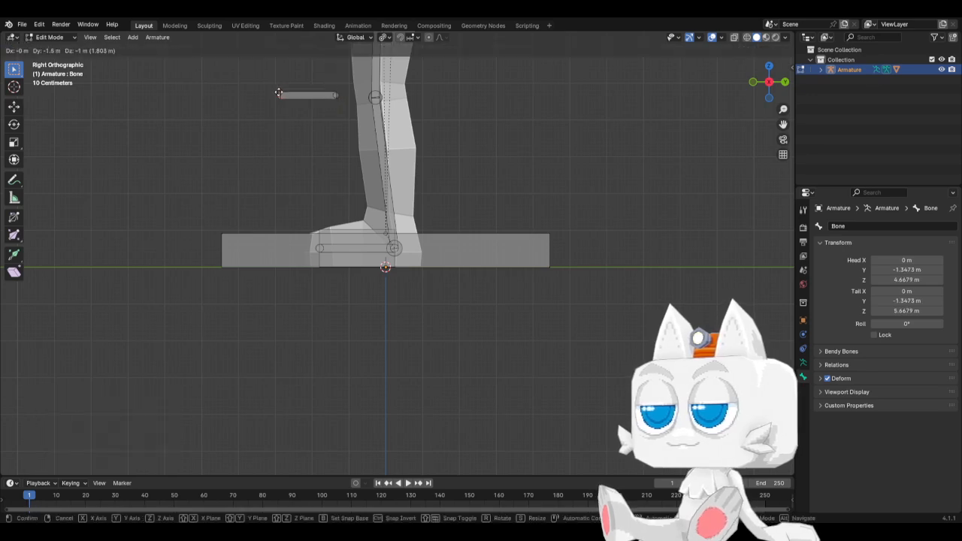
{"action": "left_click", "coordinate": [279, 93]}
{"action": "left_click", "coordinate": [304, 95]}
{"action": "key", "text": "g"}
{"action": "left_click", "coordinate": [288, 98]}
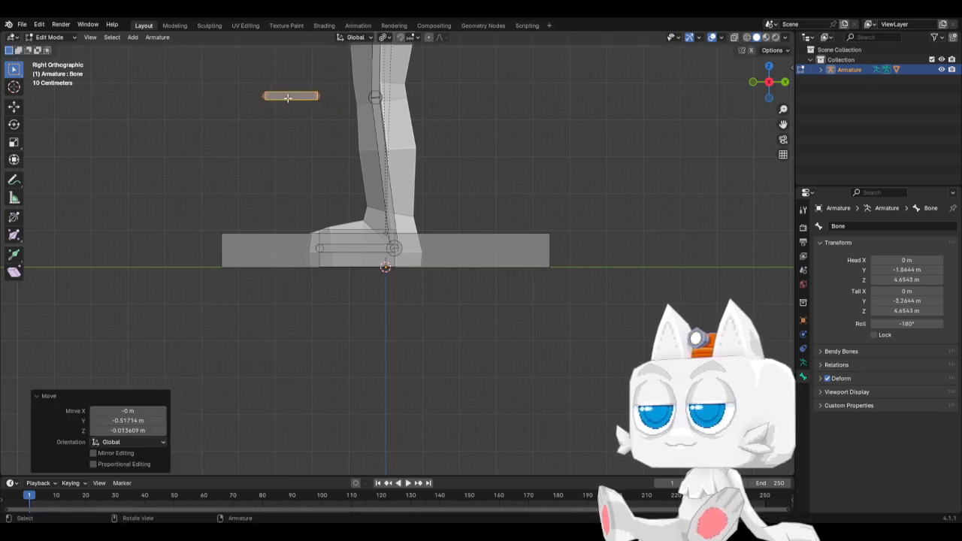
Step: Move the knee bone about 1.225 m along X in the front view to align it with the left knee
{"action": "key", "text": "KP_1"}
{"action": "key", "text": "g"}
{"action": "key", "text": "x"}
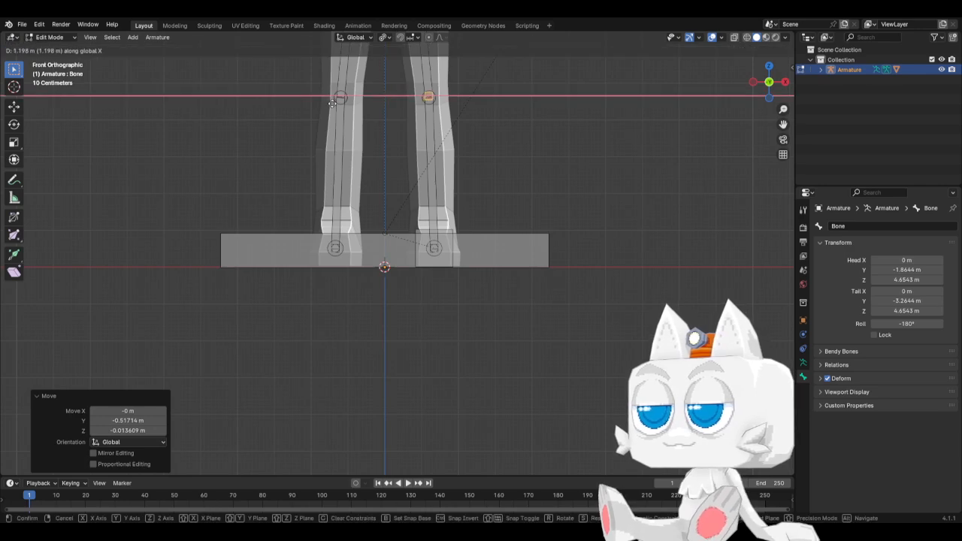
{"action": "left_click", "coordinate": [334, 102]}
Step: Parent the knee bone to IK_Foot.L with Keep Offset
{"action": "key", "text": "KP_3"}
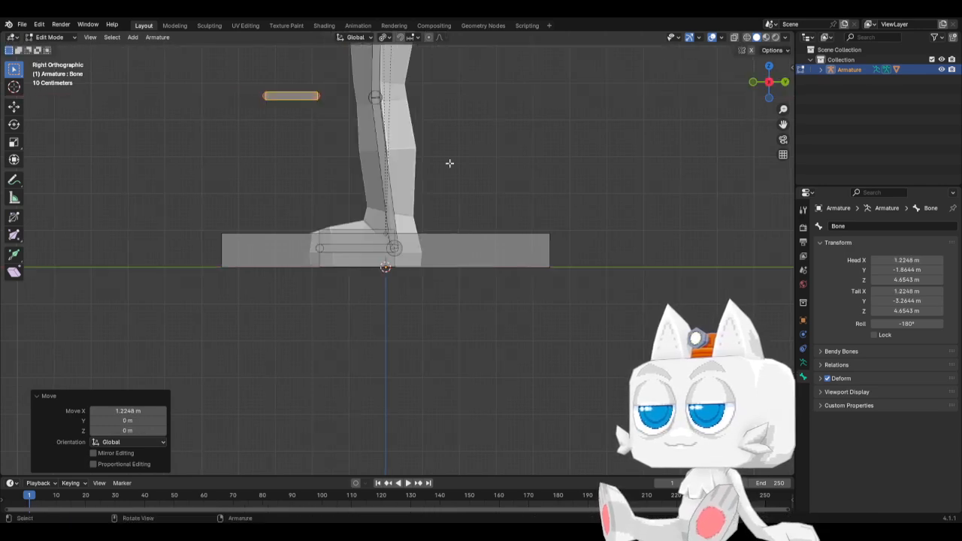
{"action": "left_click", "coordinate": [350, 229], "text": "shift"}
{"action": "key", "text": "ctrl+p"}
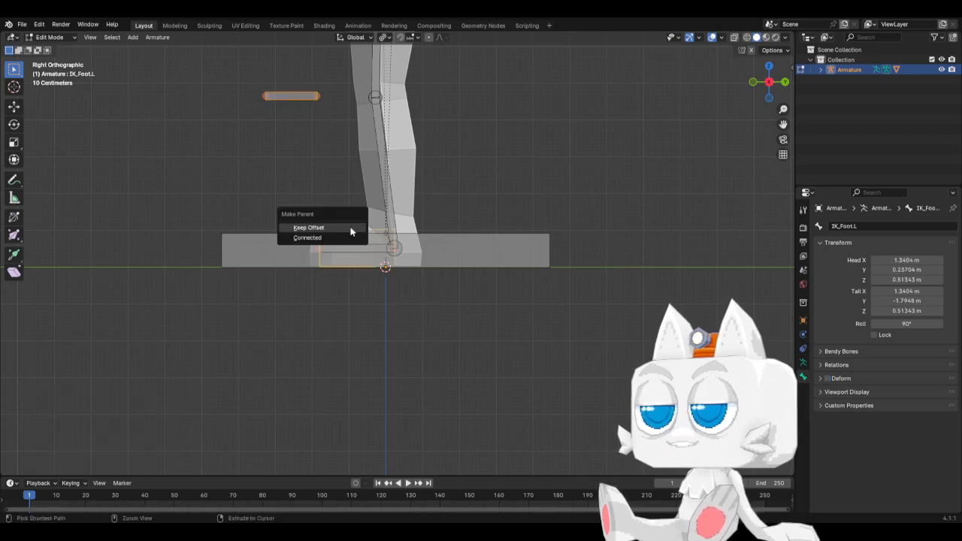
{"action": "left_click", "coordinate": [350, 228]}
Step: Turn off Deform for the knee bone, rename it IK_Knee.L, and show the armature's bone collections
{"action": "left_click", "coordinate": [300, 107]}
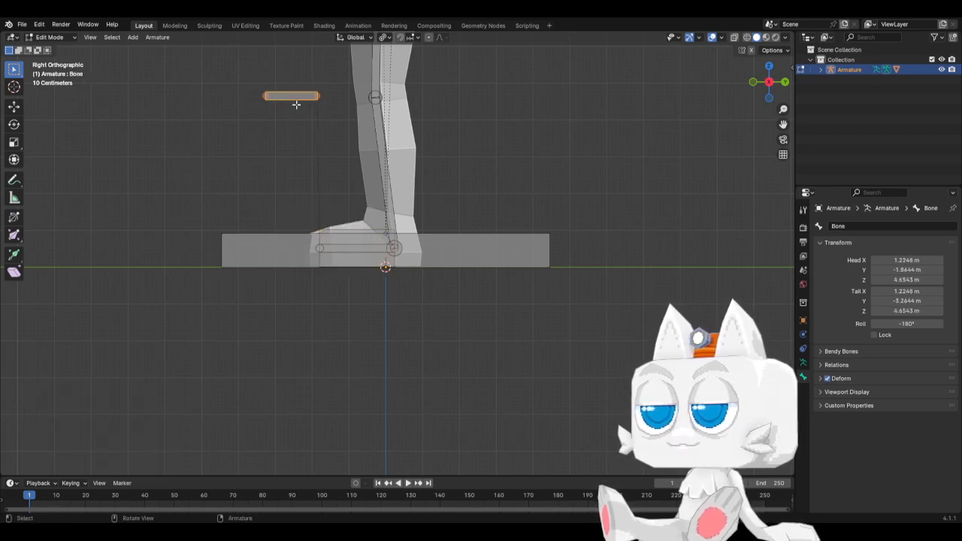
{"action": "left_click", "coordinate": [871, 227]}
{"action": "type", "text": "IK_K"}
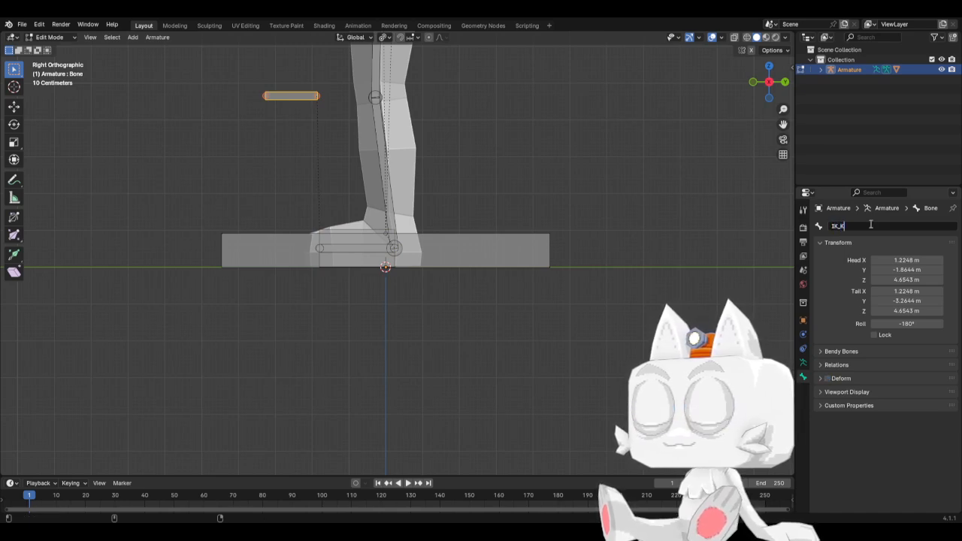
{"action": "type", "text": "nee.L"}
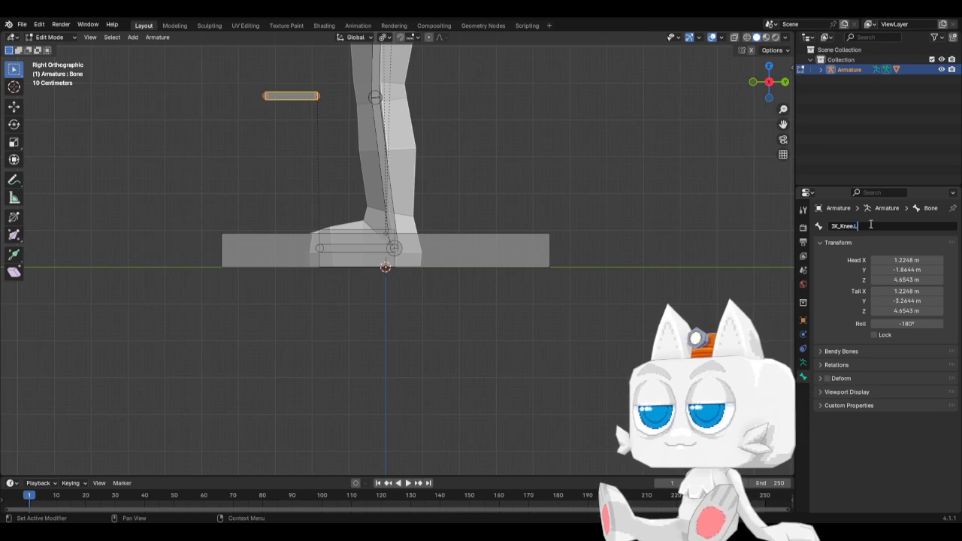
{"action": "key", "text": "Return"}
{"action": "left_click", "coordinate": [803, 362]}
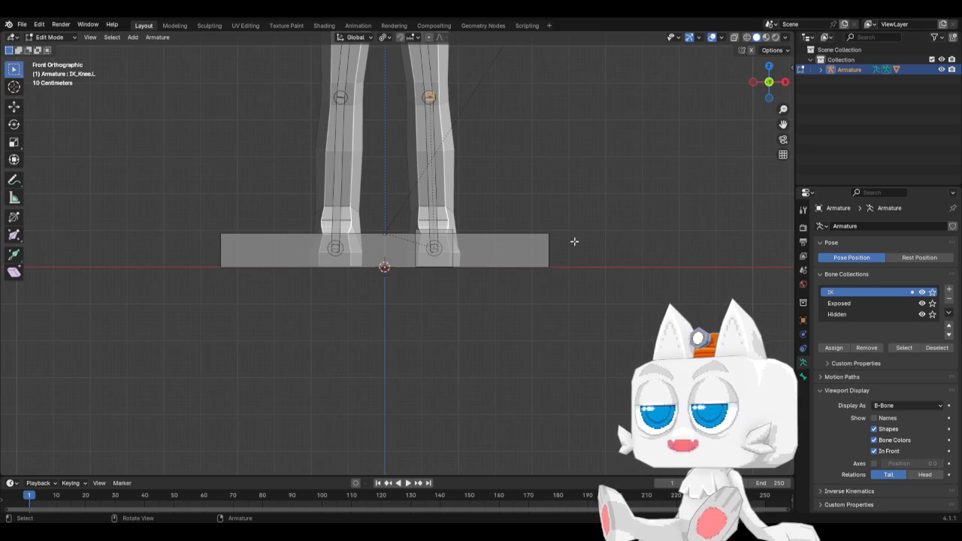
Step: Switch to Pose Mode and add a Copy Rotation constraint to the Foot.L bone inside the IK foot box
{"action": "middle_click_drag", "start_coordinate": [499, 221], "coordinate": [561, 256]}
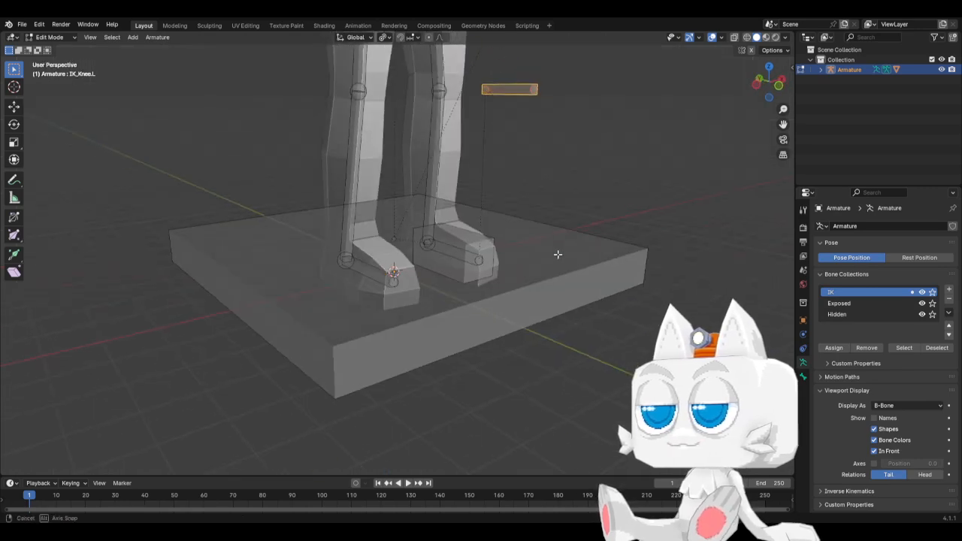
{"action": "key", "text": "ctrl+Tab"}
{"action": "left_click", "coordinate": [451, 248]}
{"action": "left_click", "coordinate": [451, 248]}
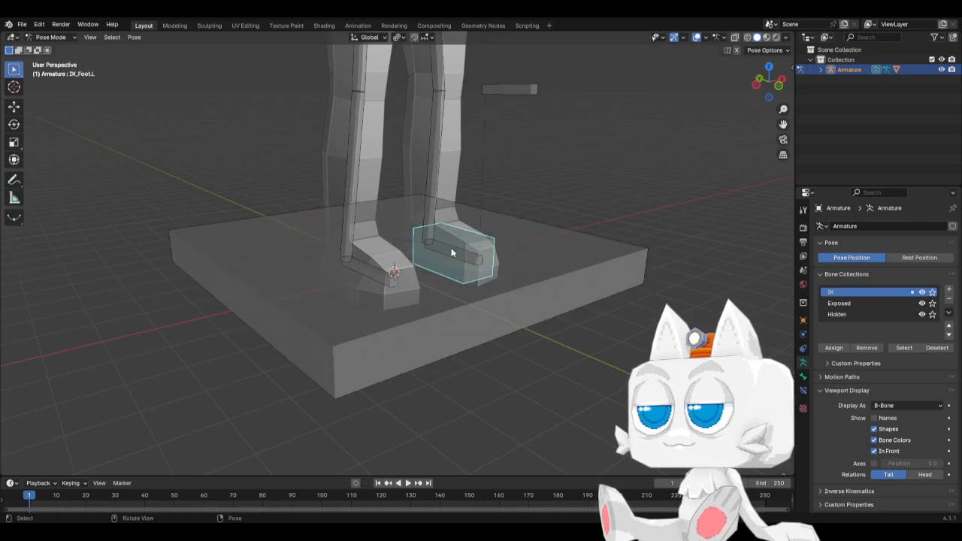
{"action": "left_click", "coordinate": [452, 248]}
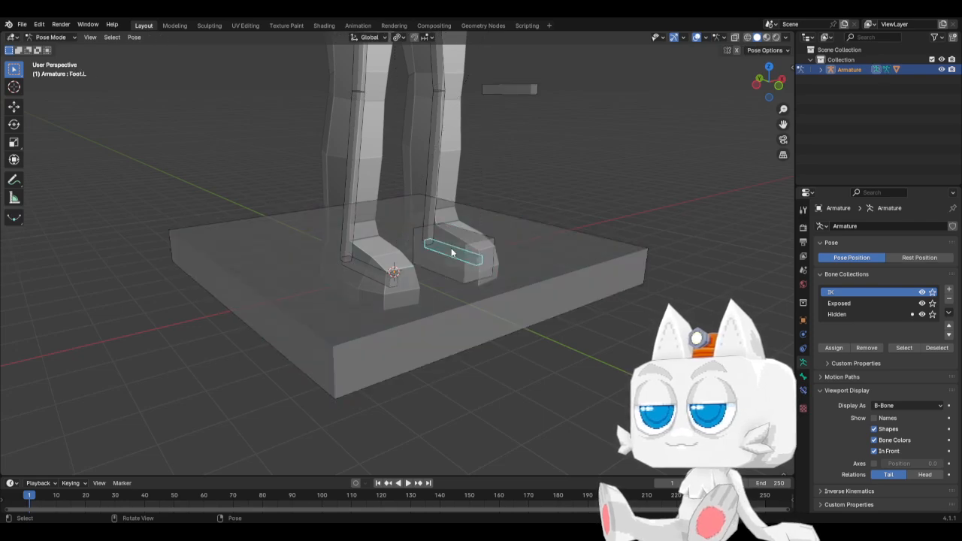
{"action": "left_click", "coordinate": [803, 390]}
{"action": "left_click", "coordinate": [849, 227]}
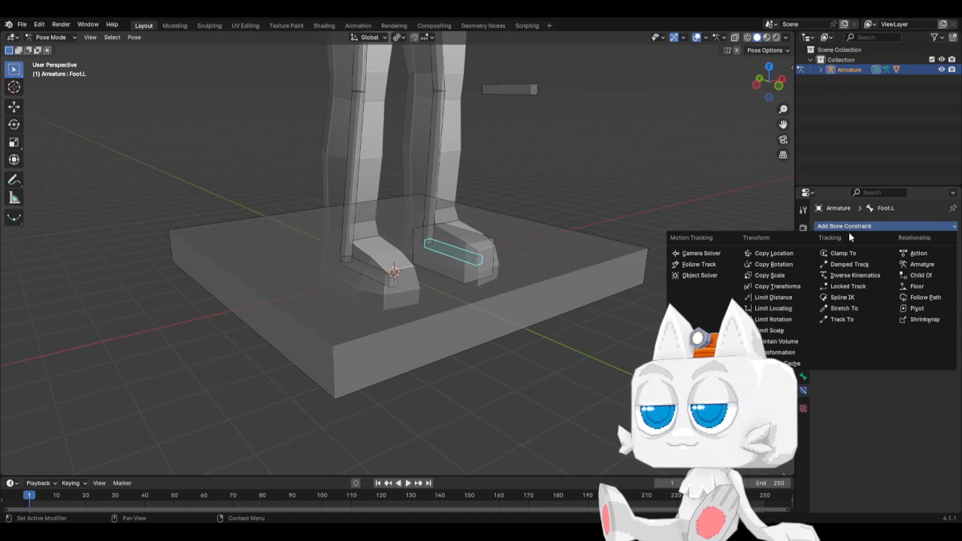
{"action": "left_click", "coordinate": [784, 265]}
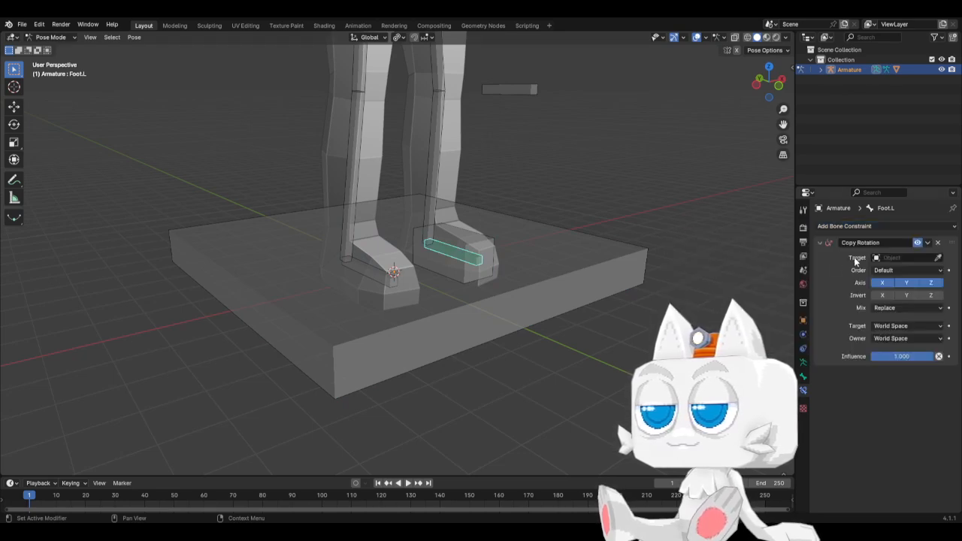
Step: Set the Copy Rotation constraint's target to Armature and its bone to IK_Foot.L
{"action": "left_click", "coordinate": [902, 257]}
{"action": "left_click", "coordinate": [887, 272]}
{"action": "left_click", "coordinate": [892, 270]}
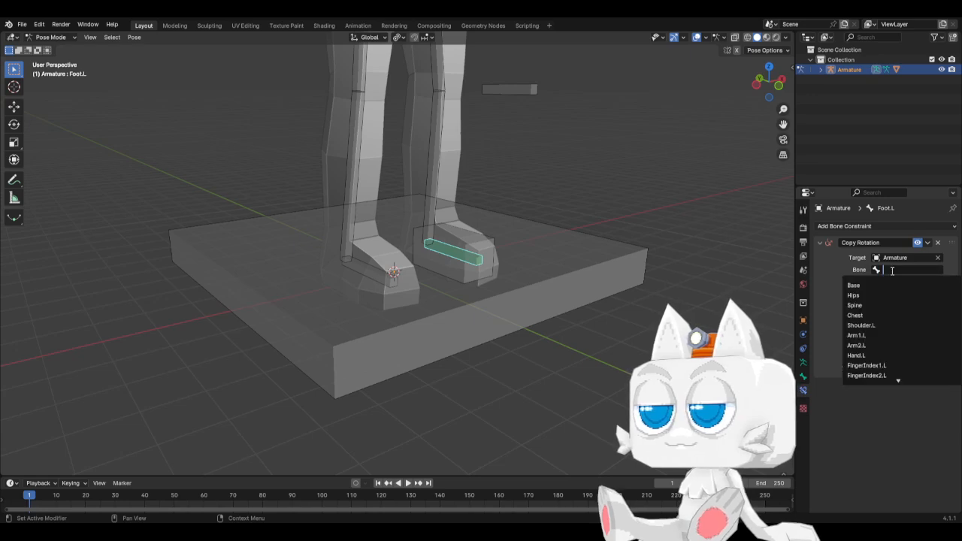
{"action": "type", "text": "ik_f"}
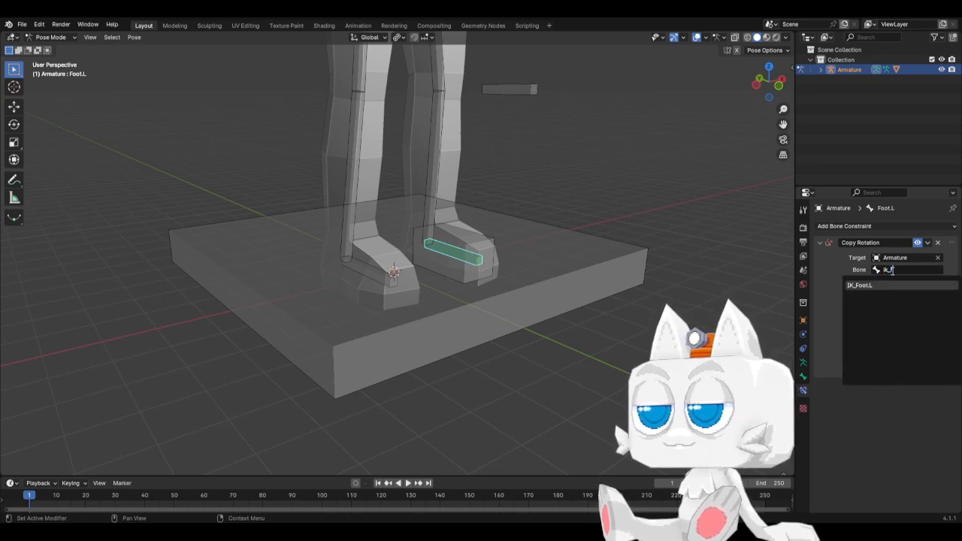
{"action": "key", "text": "Return"}
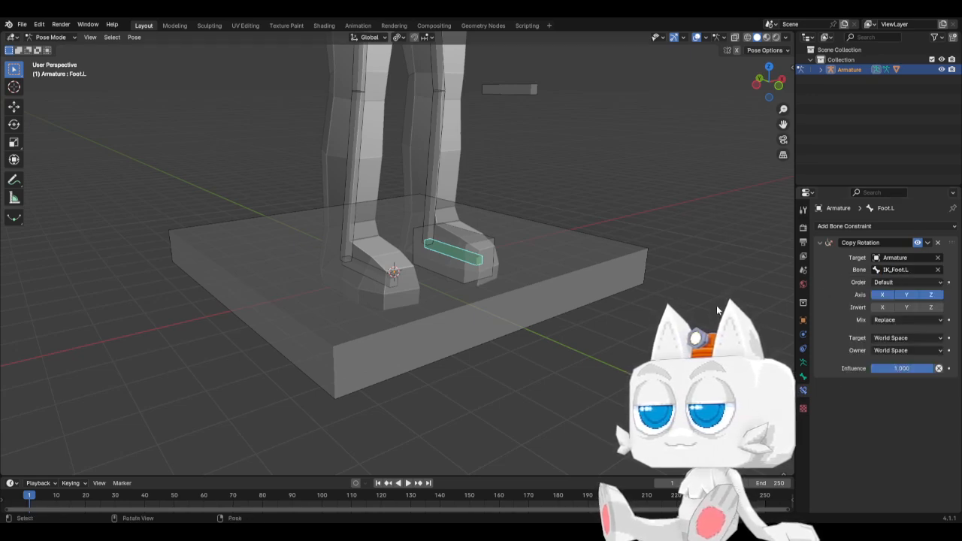
Step: Add an Inverse Kinematics constraint to the lower leg bone Leg2.L
{"action": "key", "text": "KP_3"}
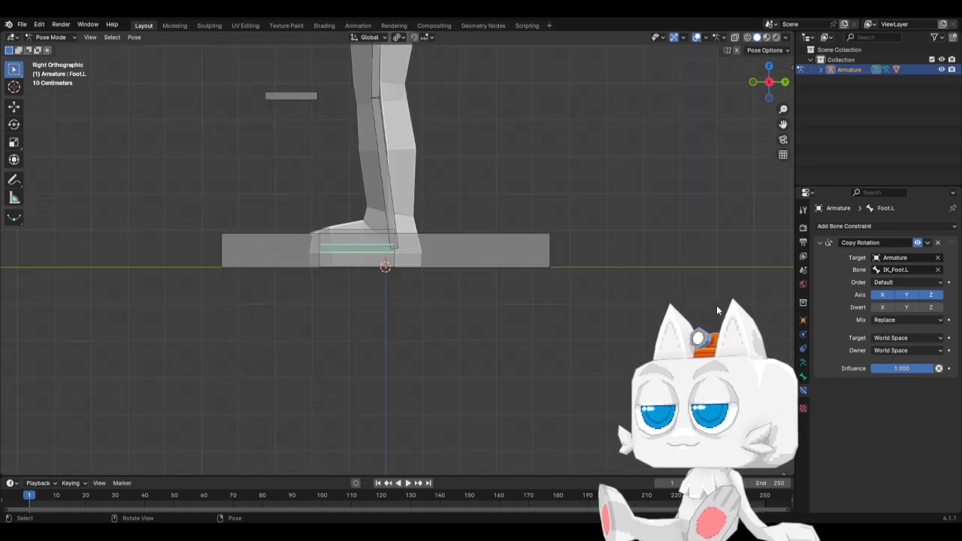
{"action": "left_click", "coordinate": [382, 196]}
{"action": "middle_click_drag", "start_coordinate": [388, 193], "coordinate": [404, 329], "text": "shift"}
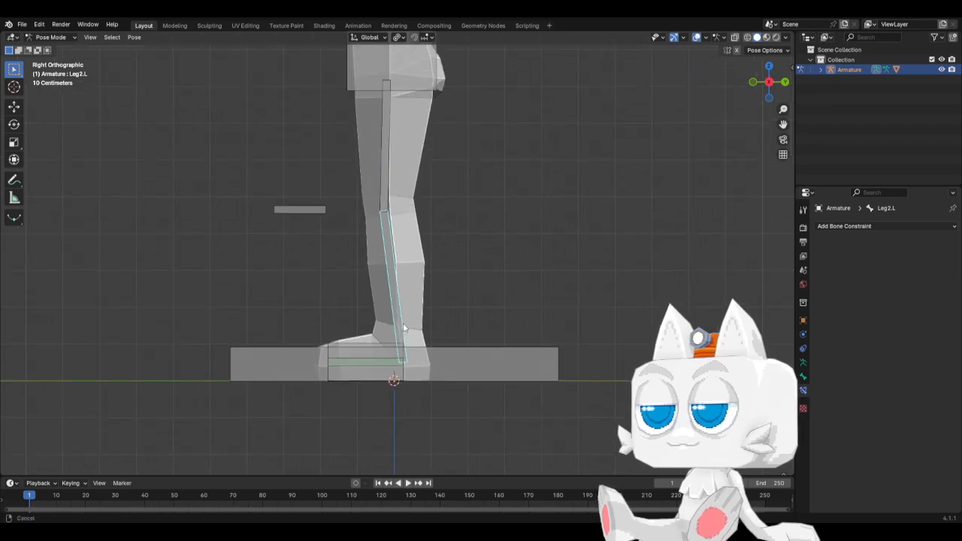
{"action": "left_click", "coordinate": [888, 227]}
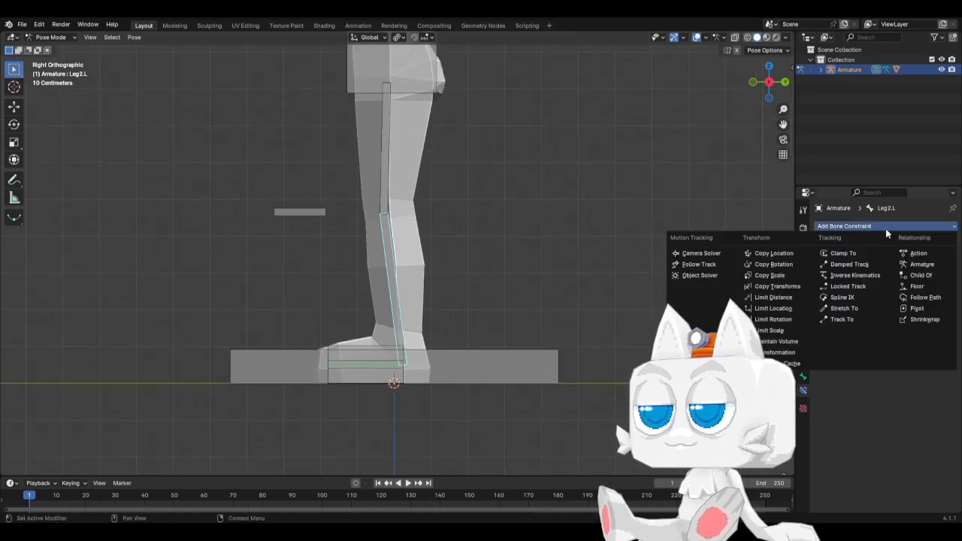
{"action": "left_click", "coordinate": [867, 273]}
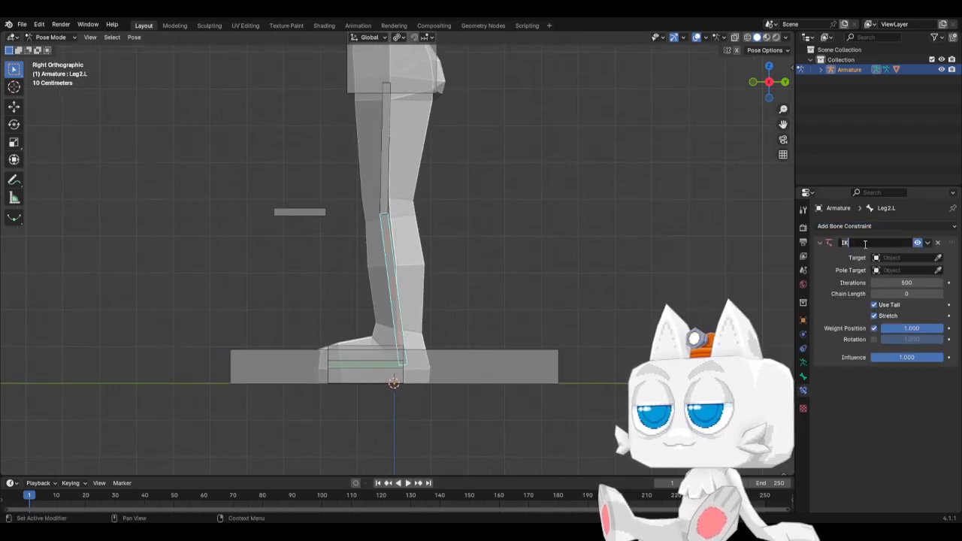
Step: Target the Leg2.L IK constraint to Armature's IK_Foot.L bone and set its chain length to 2
{"action": "left_click", "coordinate": [906, 258]}
{"action": "left_click", "coordinate": [887, 273]}
{"action": "left_click", "coordinate": [900, 270]}
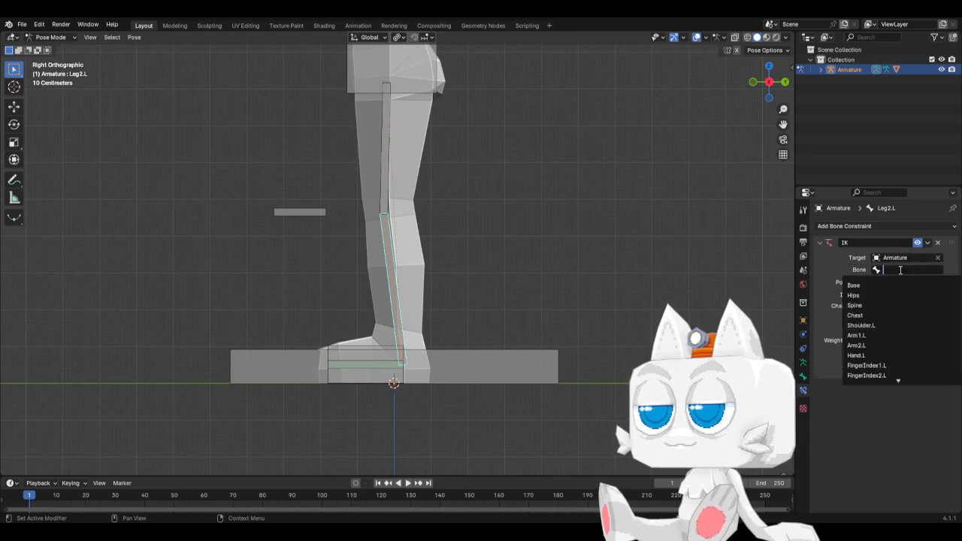
{"action": "type", "text": "IK_"}
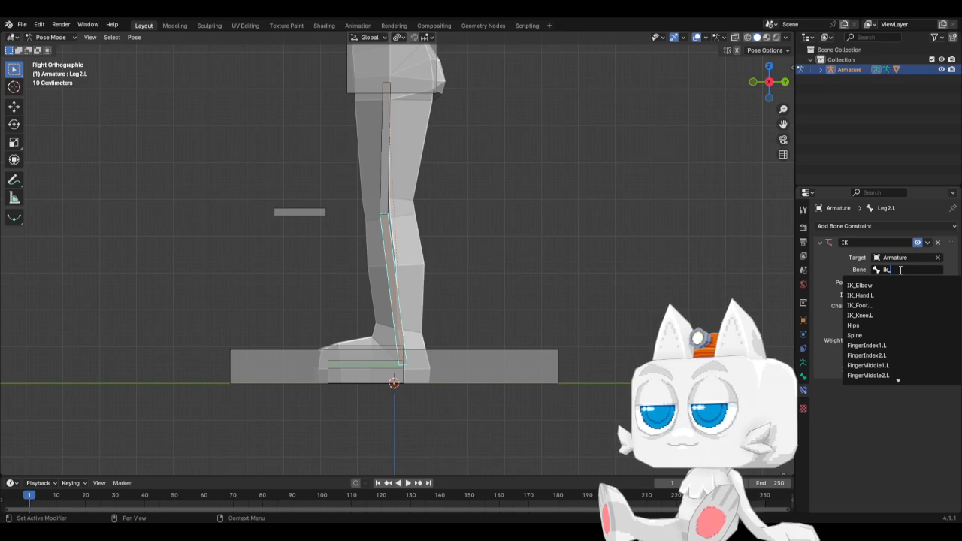
{"action": "type", "text": "Foot.L"}
{"action": "key", "text": "Return"}
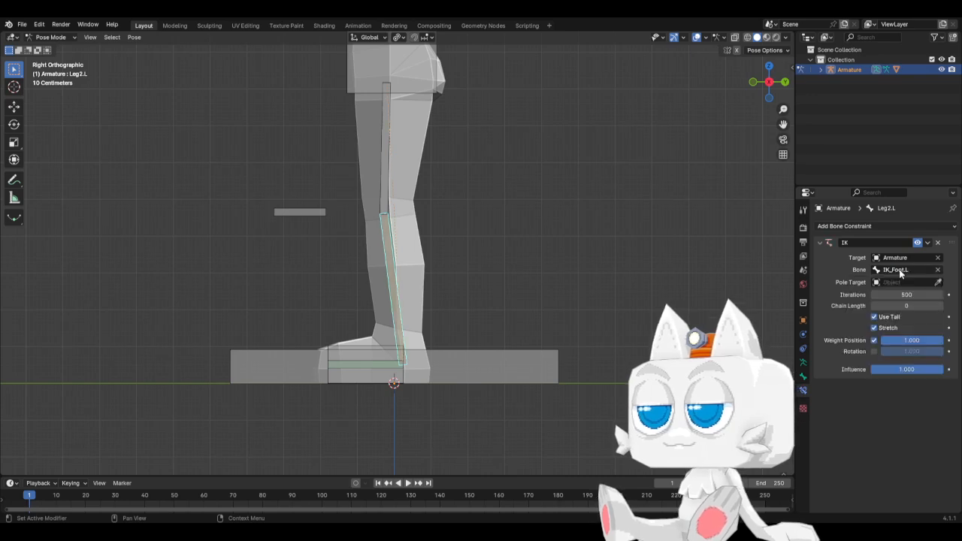
{"action": "left_click", "coordinate": [940, 306]}
{"action": "left_click", "coordinate": [940, 306]}
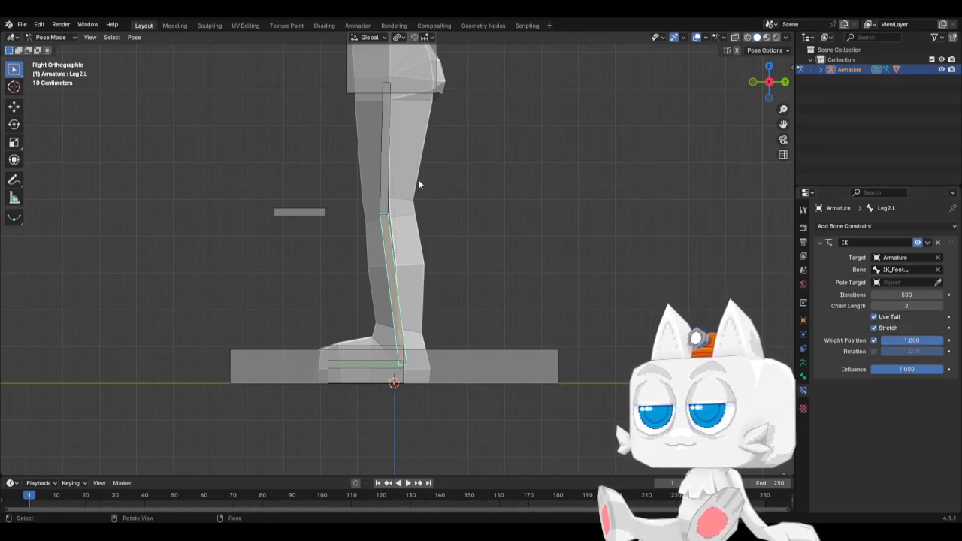
Step: Add an Inverse Kinematics constraint to Leg1.L, targeting Armature's IK_Knee.L bone with a chain length of 1
{"action": "left_click", "coordinate": [381, 194]}
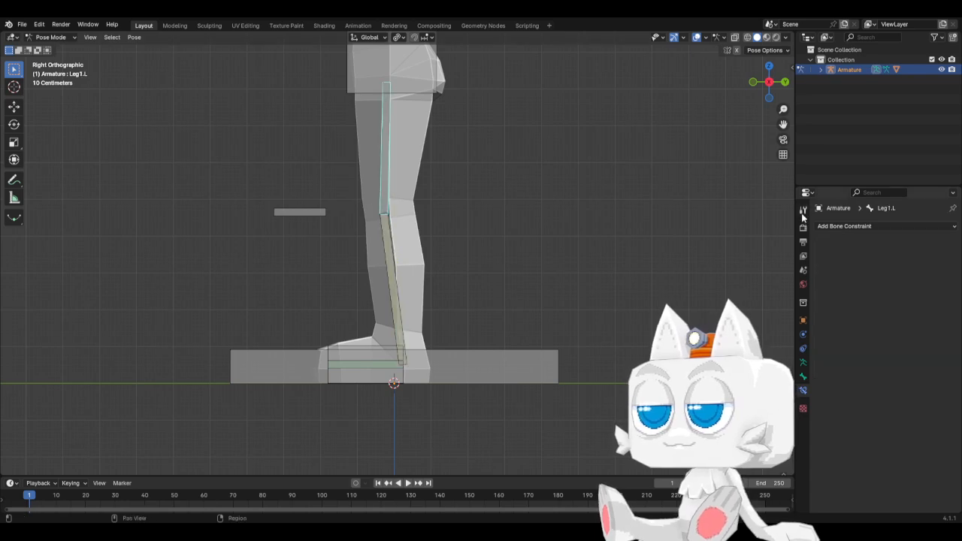
{"action": "left_click", "coordinate": [836, 226]}
{"action": "left_click", "coordinate": [840, 275]}
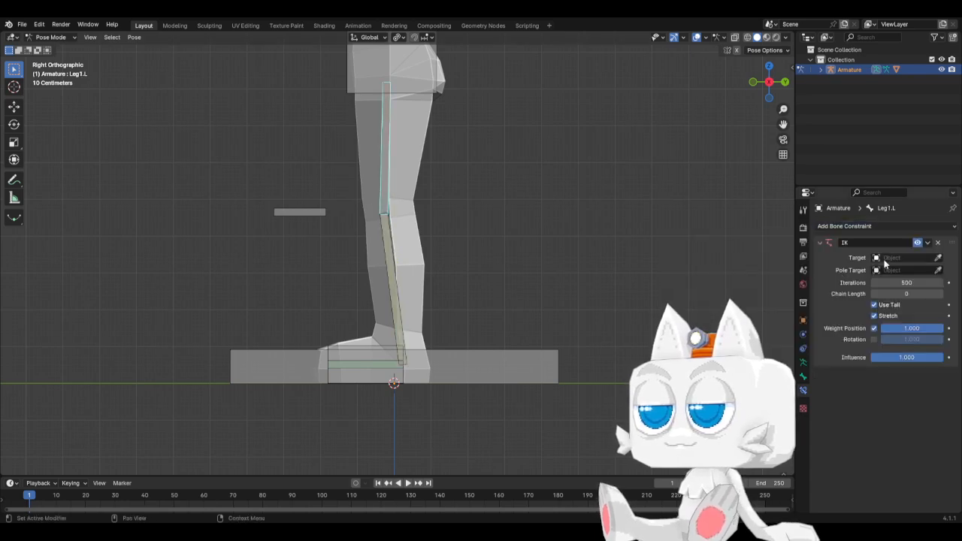
{"action": "left_click", "coordinate": [895, 258]}
{"action": "left_click", "coordinate": [891, 274]}
{"action": "left_click", "coordinate": [893, 270]}
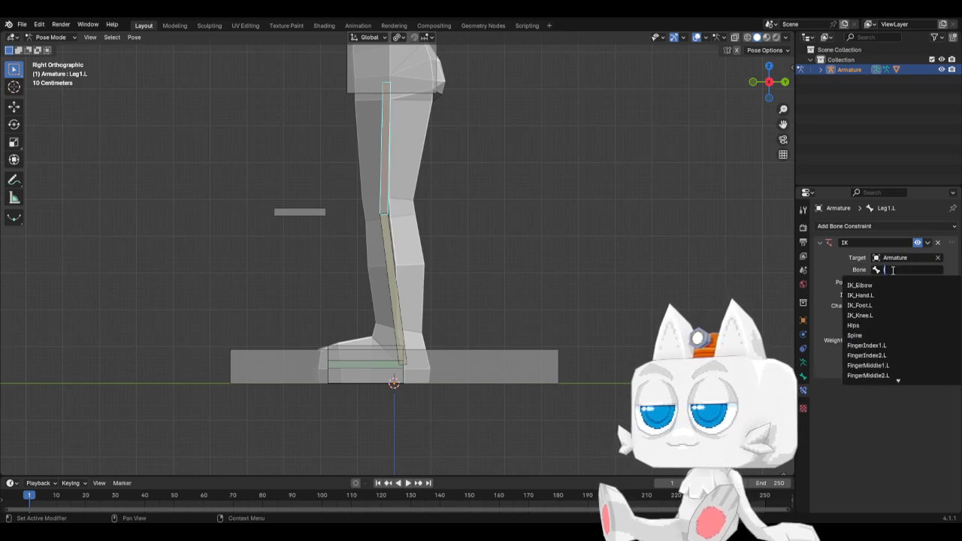
{"action": "type", "text": "ik_k"}
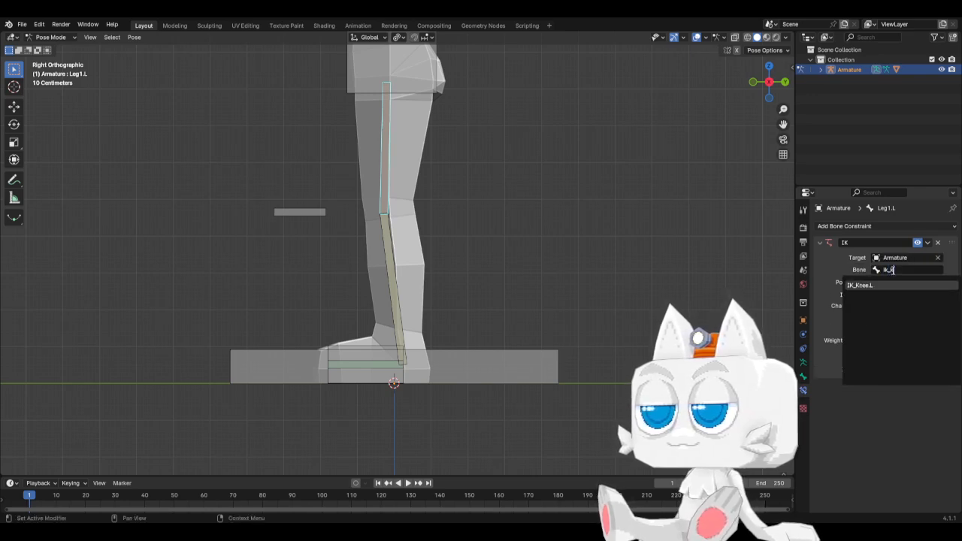
{"action": "key", "text": "Return"}
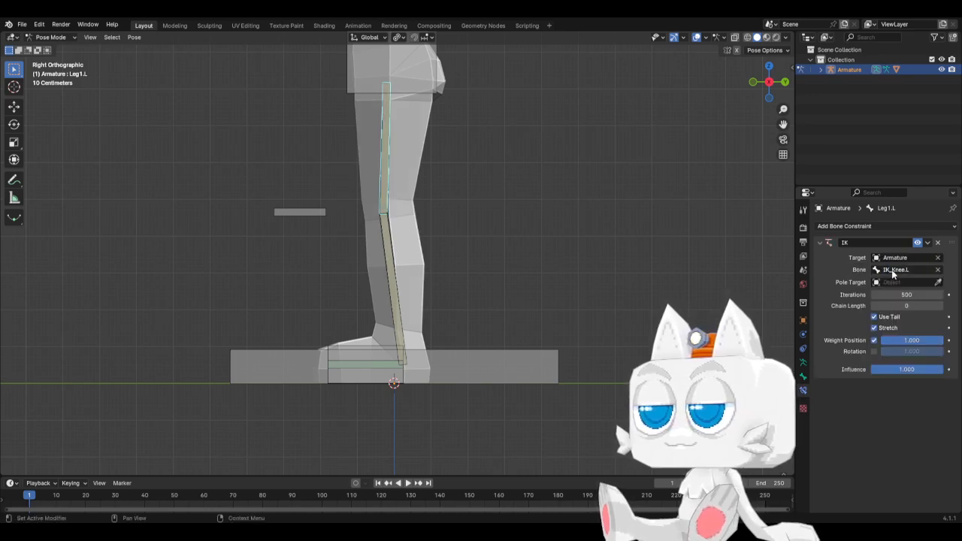
{"action": "left_click", "coordinate": [940, 307]}
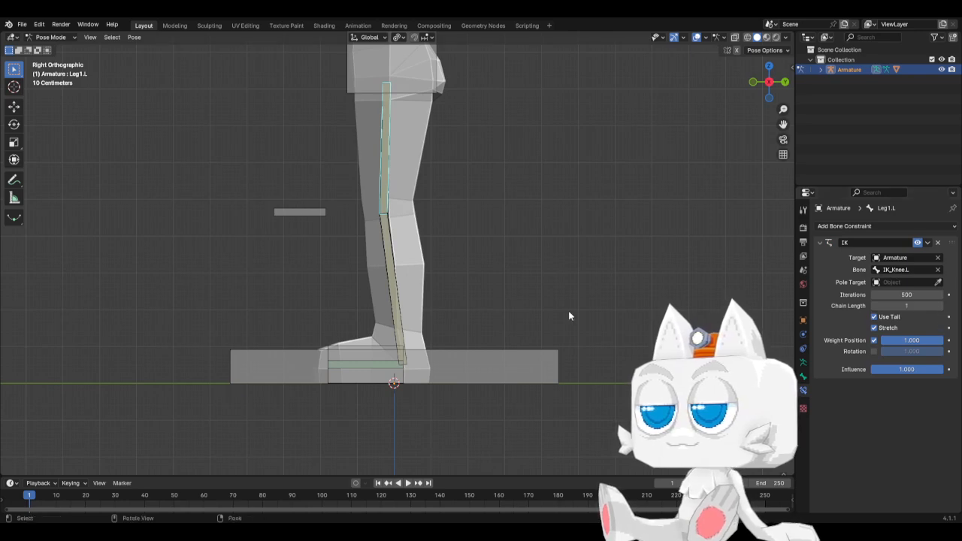
Step: Test the left leg's bend by moving IK_Foot.L up and back and rotating it about -75°, and clear all bones' rotation and location
{"action": "left_click", "coordinate": [396, 384]}
{"action": "key", "text": "g"}
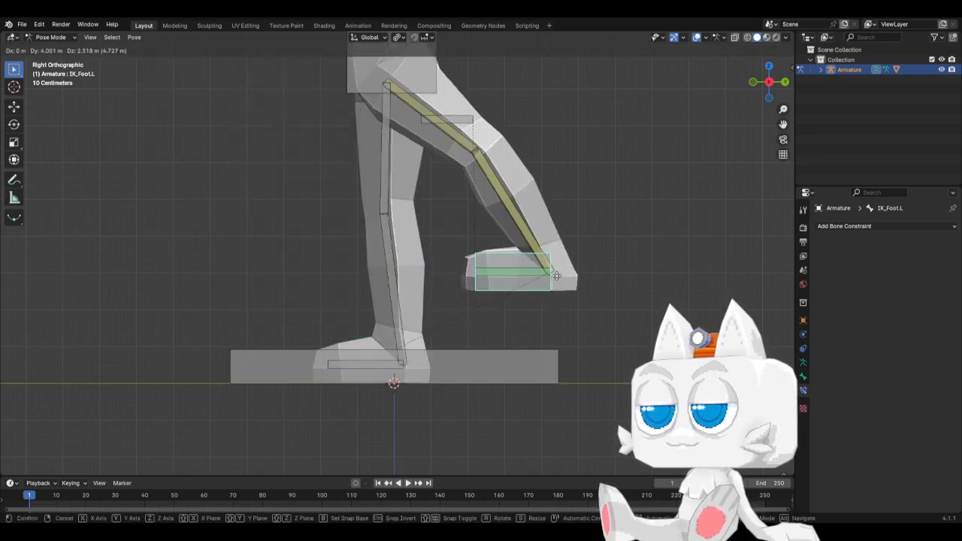
{"action": "left_click", "coordinate": [556, 276]}
{"action": "key", "text": "r"}
{"action": "left_click", "coordinate": [566, 209]}
{"action": "key", "text": "g"}
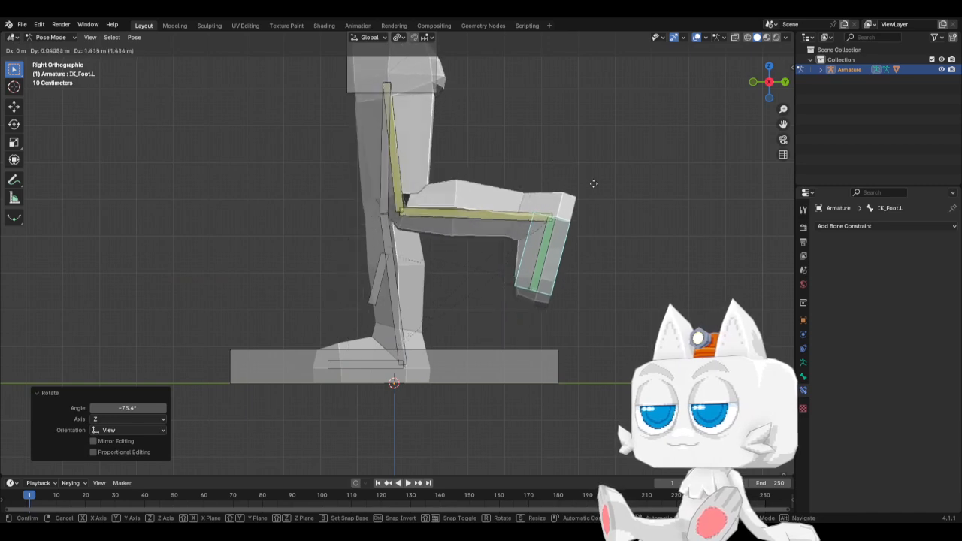
{"action": "left_click", "coordinate": [573, 201]}
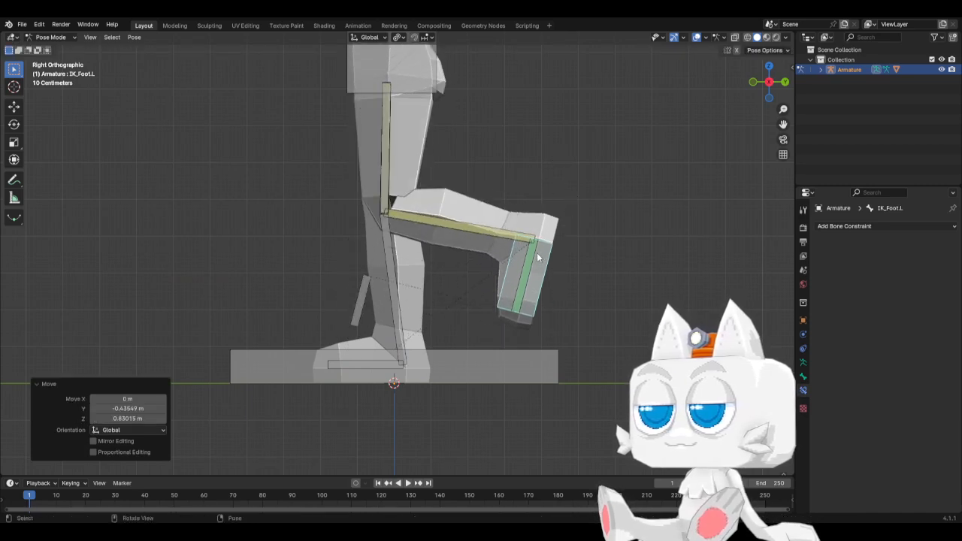
{"action": "key", "text": "a"}
{"action": "key", "text": "alt+r"}
{"action": "key", "text": "alt+g"}
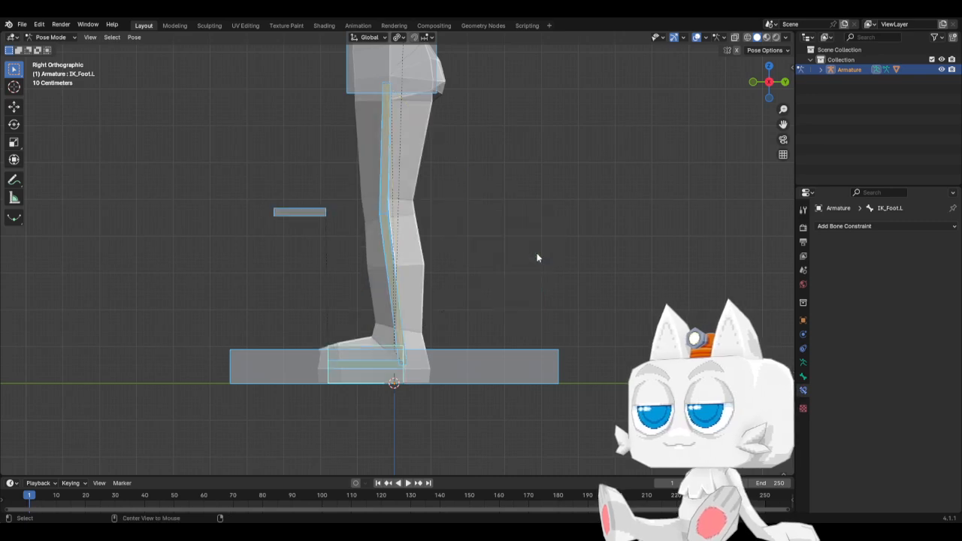
Step: Move the IK_Knee.L bone about 1.6 m further forward from the knee along the Y axis in Edit Mode
{"action": "key", "text": "Tab"}
{"action": "key", "text": "g"}
{"action": "key", "text": "y"}
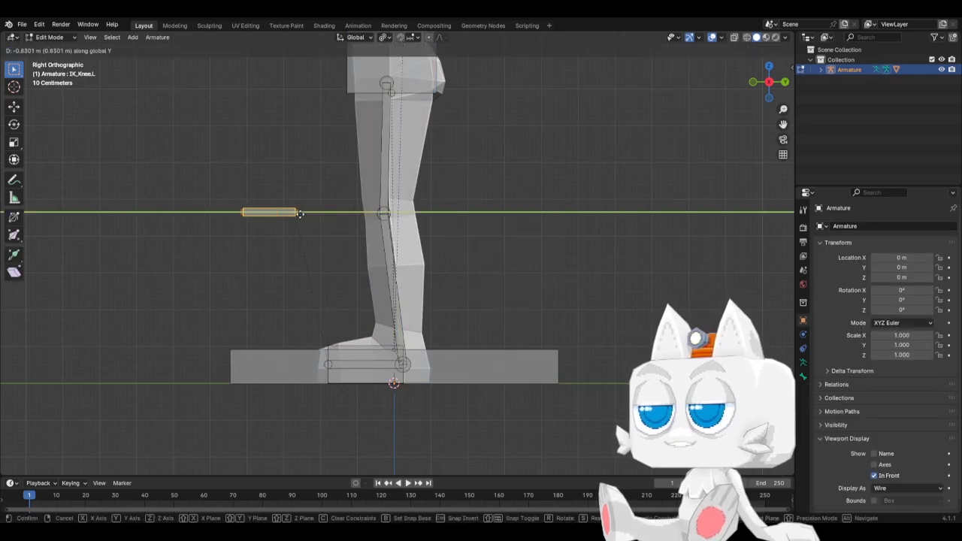
{"action": "left_click", "coordinate": [273, 211]}
Step: Delete all the right-side arm and leg bones in the front view, keeping the left-side and centre bones
{"action": "key", "text": "KP_1"}
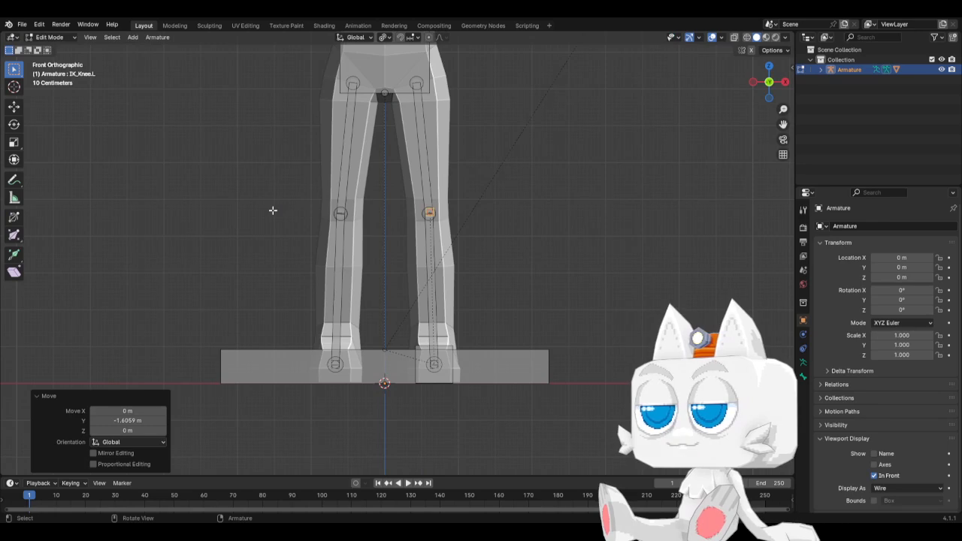
{"action": "scroll", "coordinate": [424, 280], "scroll_direction": "down", "scroll_amount": 4}
{"action": "middle_click_drag", "start_coordinate": [427, 192], "coordinate": [374, 287], "text": "shift"}
{"action": "scroll", "coordinate": [368, 275], "scroll_direction": "down", "scroll_amount": 1}
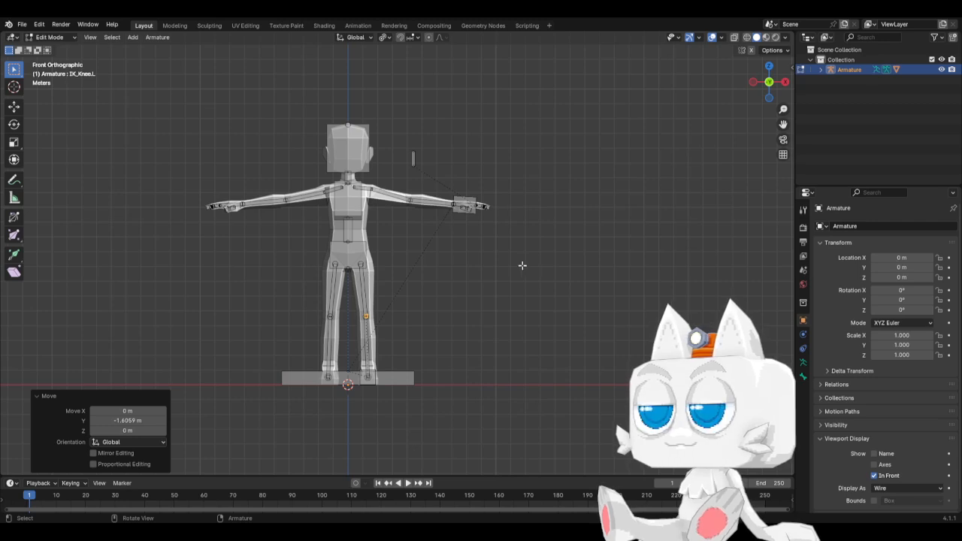
{"action": "left_click_drag", "start_coordinate": [506, 91], "coordinate": [346, 407]}
{"action": "key", "text": "ctrl+i"}
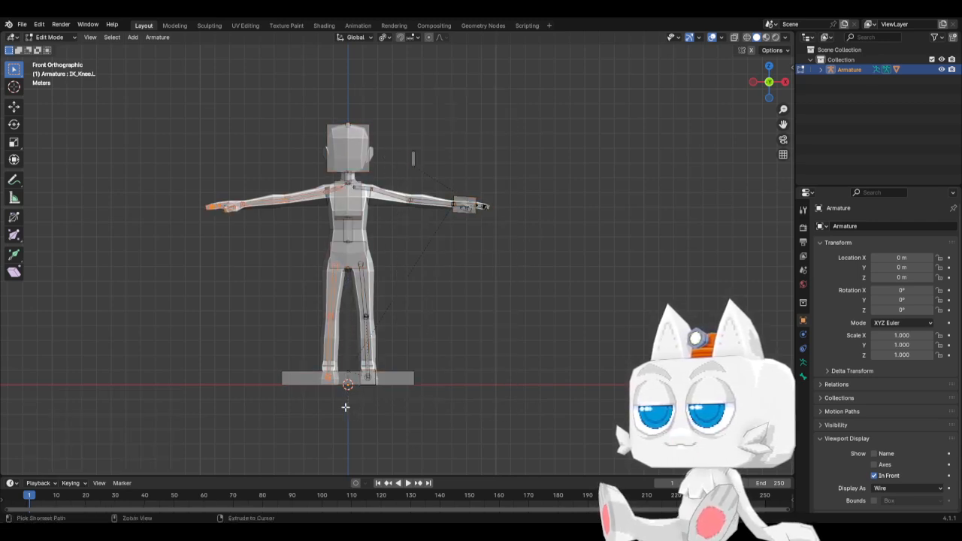
{"action": "key", "text": "x"}
{"action": "left_click", "coordinate": [346, 407]}
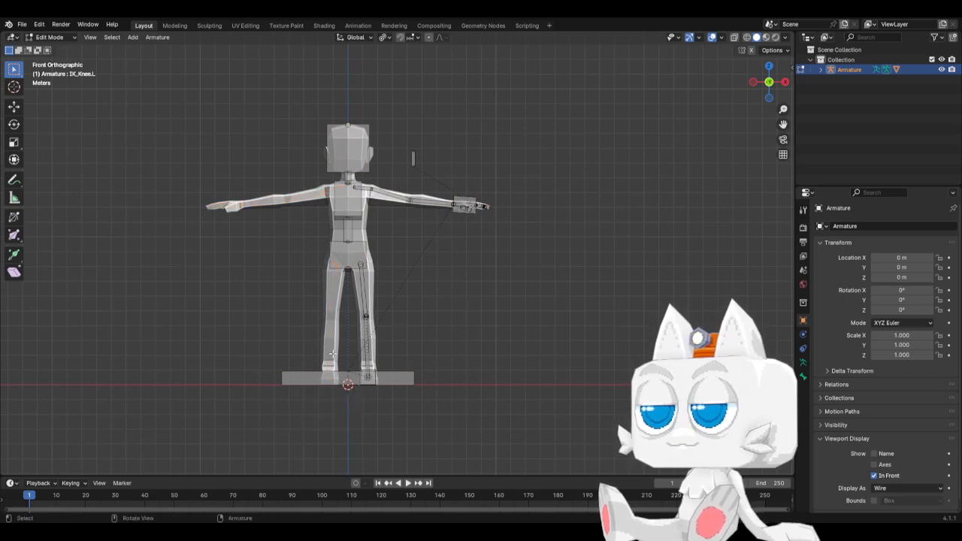
Step: Symmetrize all the armature's bones and switch to Pose Mode
{"action": "key", "text": "a"}
{"action": "left_click", "coordinate": [151, 36]}
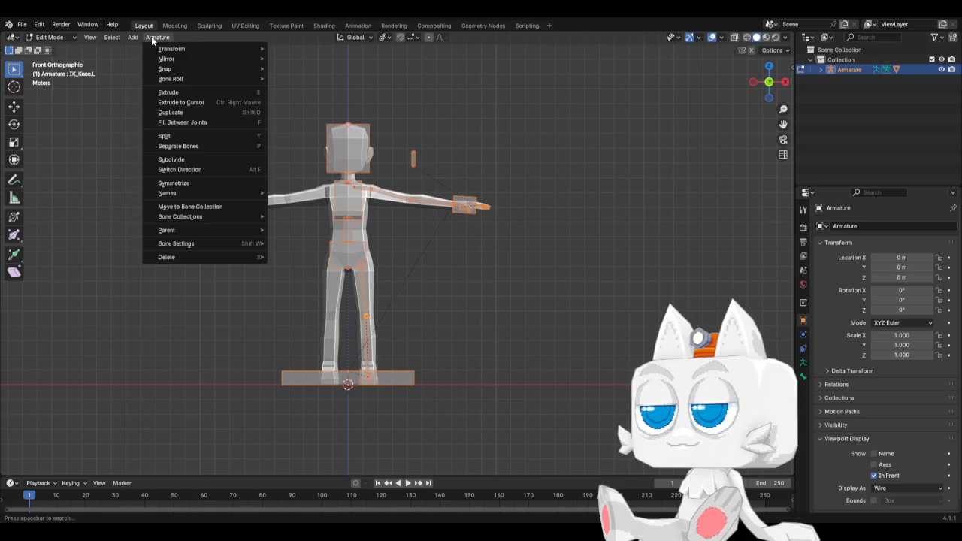
{"action": "left_click", "coordinate": [179, 182]}
{"action": "key", "text": "ctrl+Tab"}
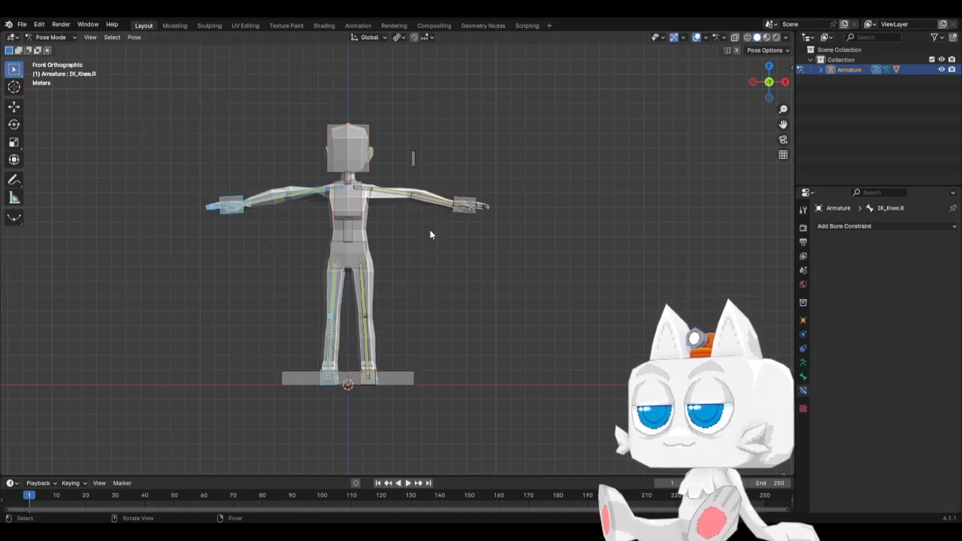
Step: Check the mirrored arms, try moving the IK_Elbow bone, and undo back to before the symmetrize
{"action": "scroll", "coordinate": [271, 207], "scroll_direction": "up", "scroll_amount": 4}
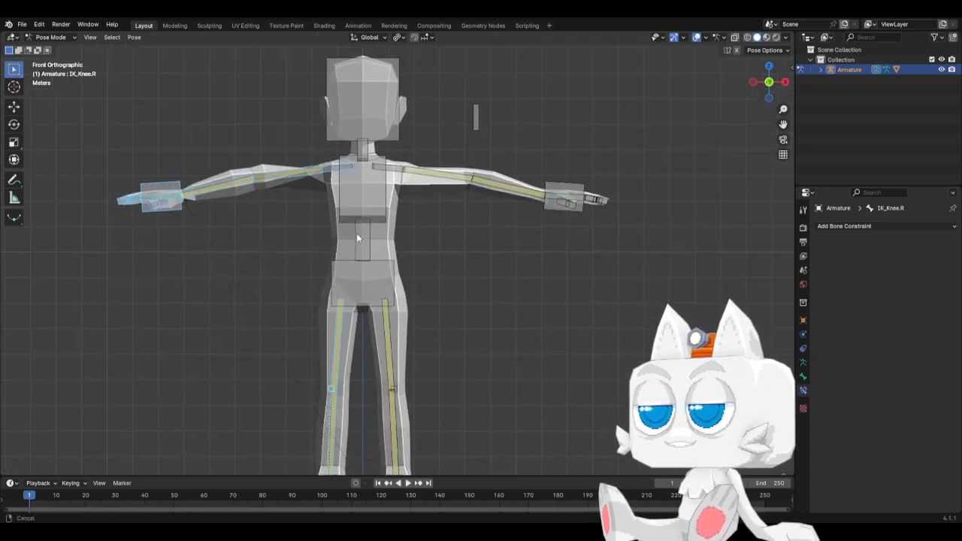
{"action": "middle_click_drag", "start_coordinate": [357, 235], "coordinate": [462, 279], "text": "shift"}
{"action": "scroll", "coordinate": [370, 247], "scroll_direction": "down", "scroll_amount": 3}
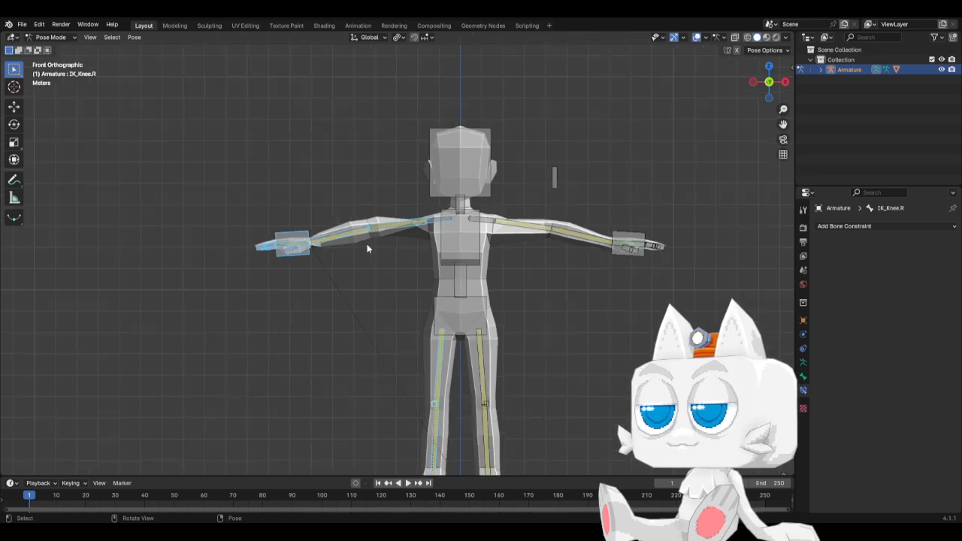
{"action": "scroll", "coordinate": [368, 250], "scroll_direction": "up", "scroll_amount": 3}
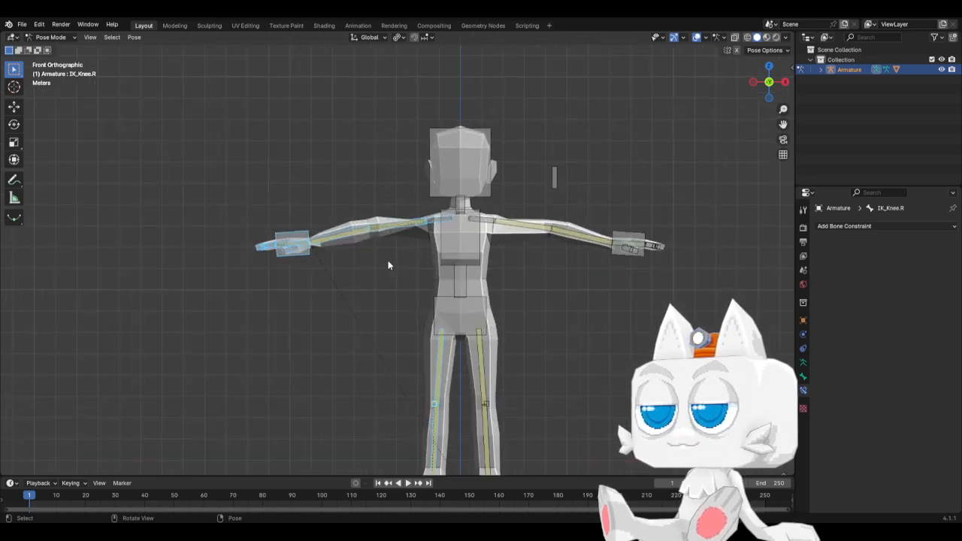
{"action": "left_click", "coordinate": [555, 178]}
{"action": "key", "text": "g"}
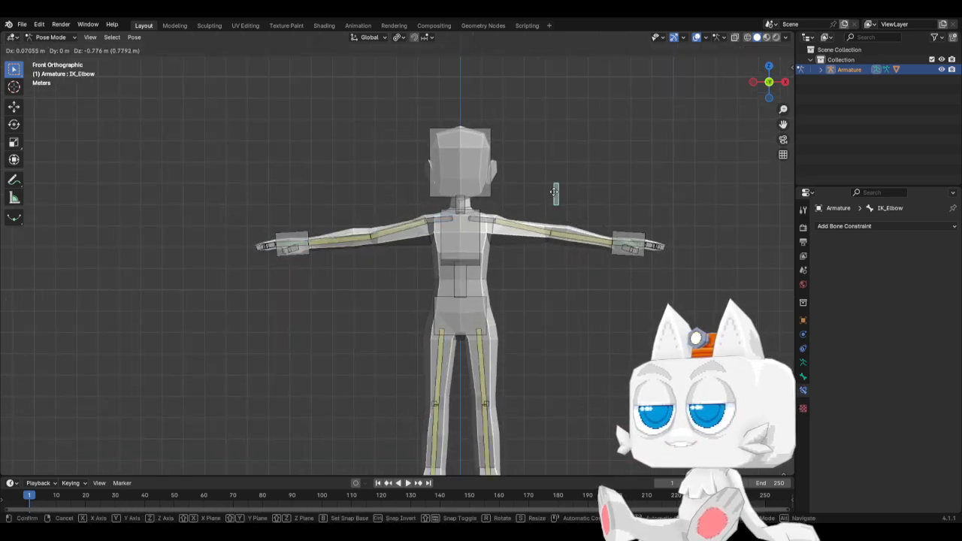
{"action": "right_click", "coordinate": [559, 177]}
{"action": "scroll", "coordinate": [516, 219], "scroll_direction": "down", "scroll_amount": 2}
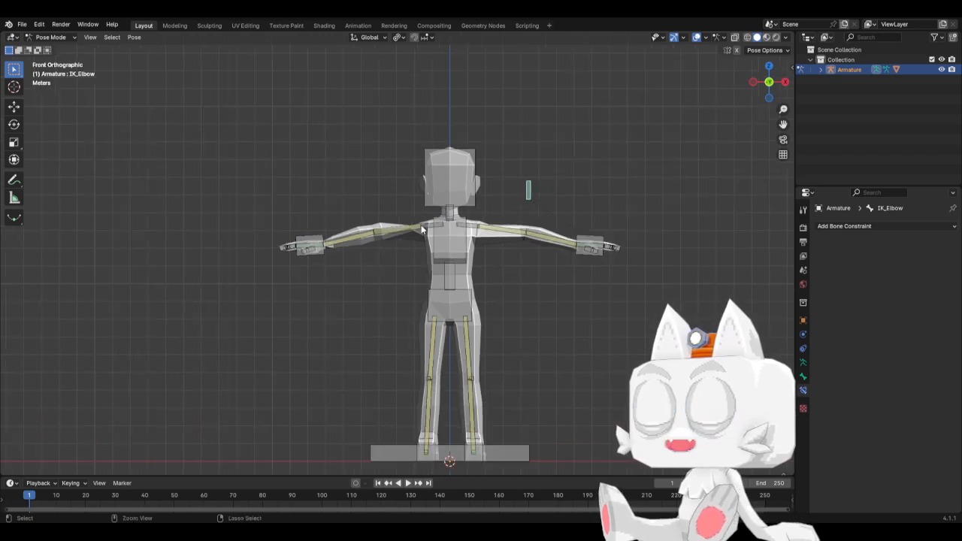
{"action": "key", "text": "ctrl+z"}
{"action": "key", "text": "ctrl+z"}
{"action": "key", "text": "ctrl+z"}
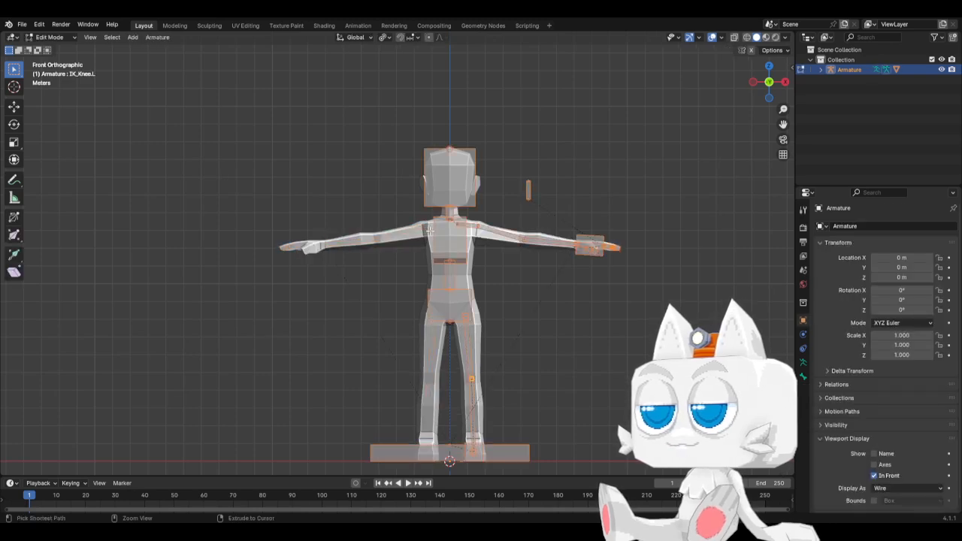
Step: Rename the IK_Elbow bone as IK_Elbow.L
{"action": "left_click", "coordinate": [530, 189]}
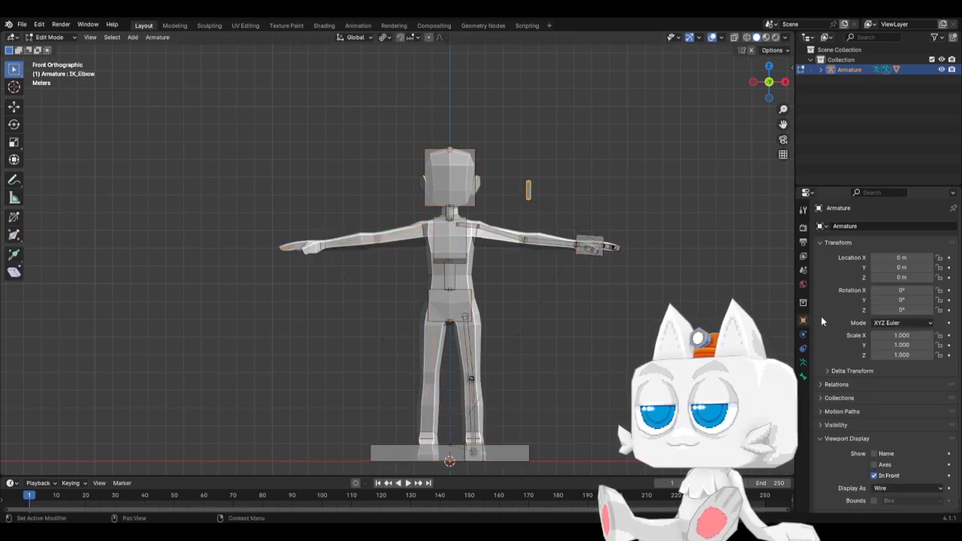
{"action": "left_click", "coordinate": [804, 376]}
{"action": "left_click", "coordinate": [866, 226]}
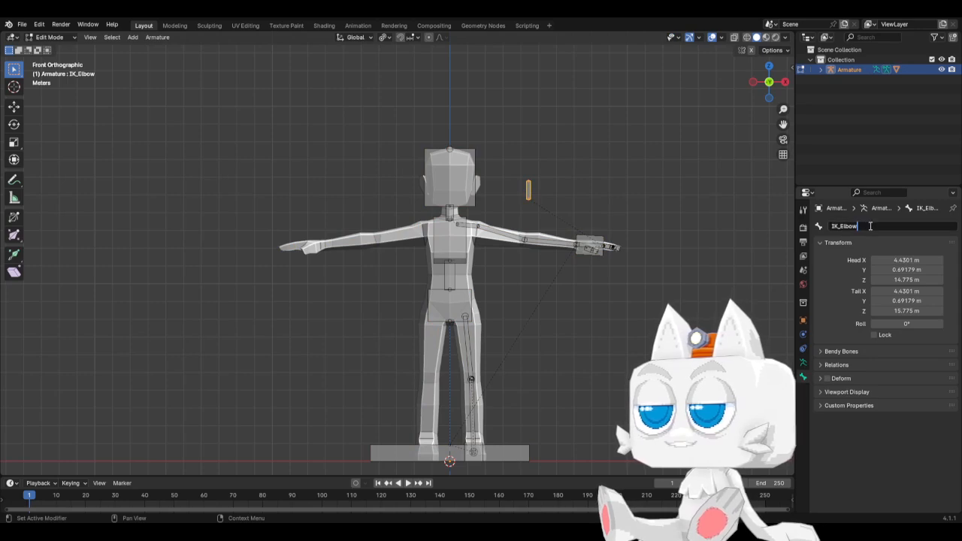
{"action": "type", "text": ".L"}
{"action": "key", "text": "Return"}
Step: Symmetrize all the armature's bones to the right side and switch the armature to Pose Mode
{"action": "key", "text": "a"}
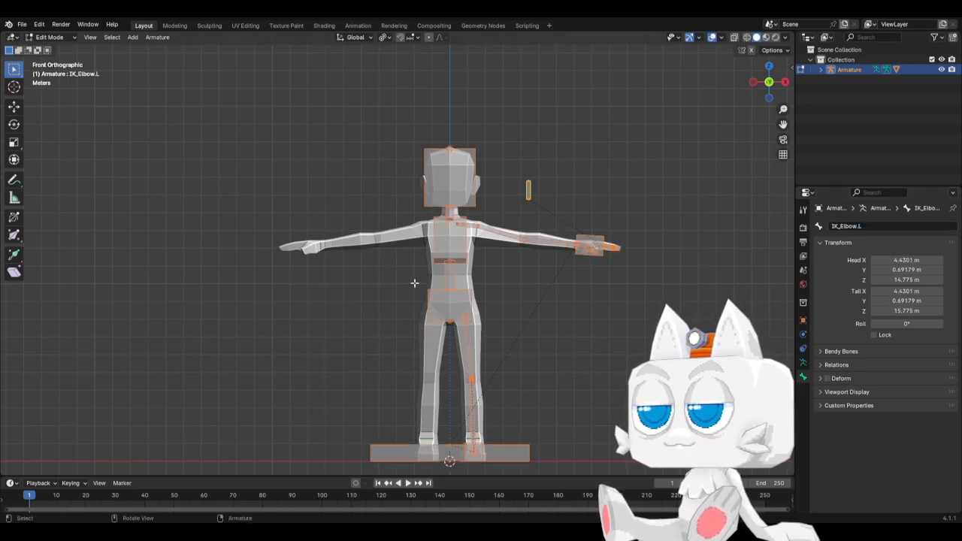
{"action": "left_click", "coordinate": [156, 36]}
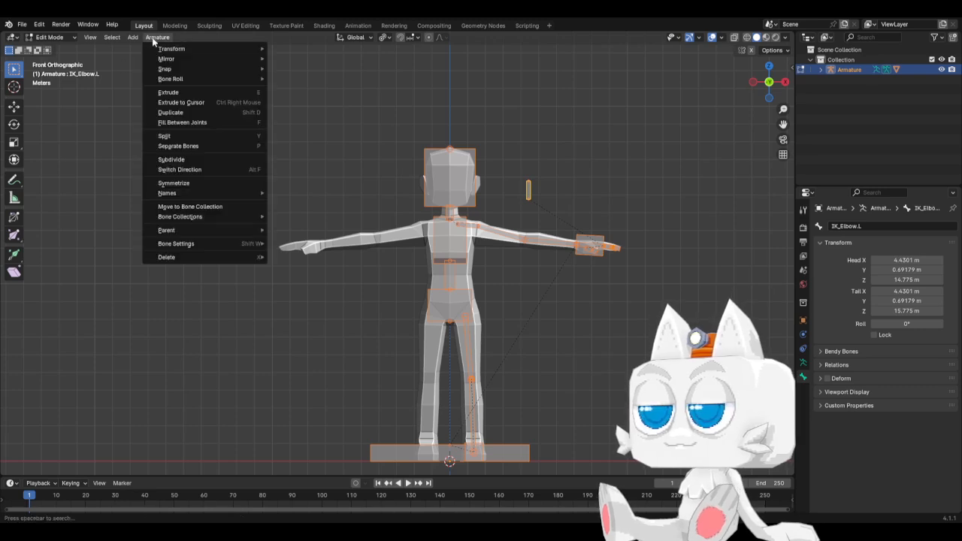
{"action": "left_click", "coordinate": [176, 184]}
{"action": "key", "text": "Tab"}
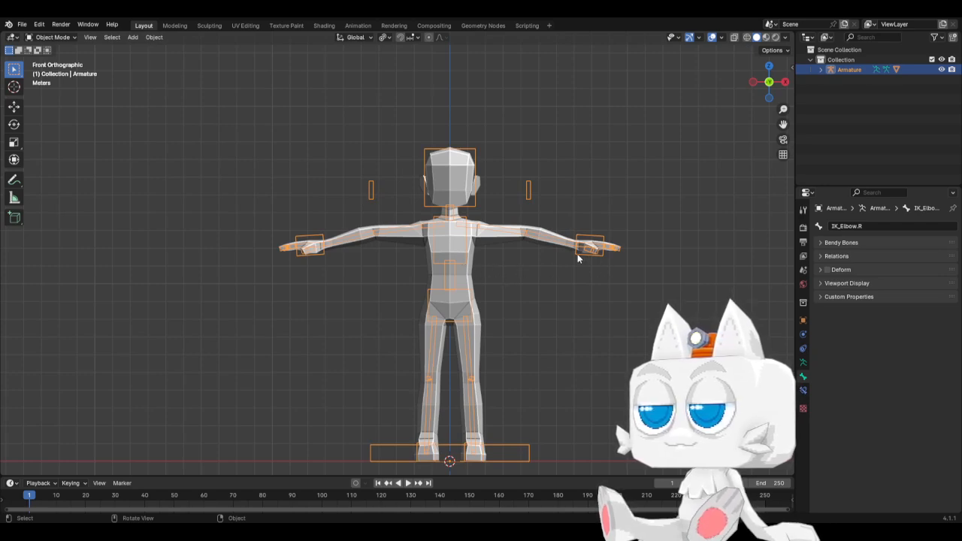
{"action": "left_click", "coordinate": [53, 37]}
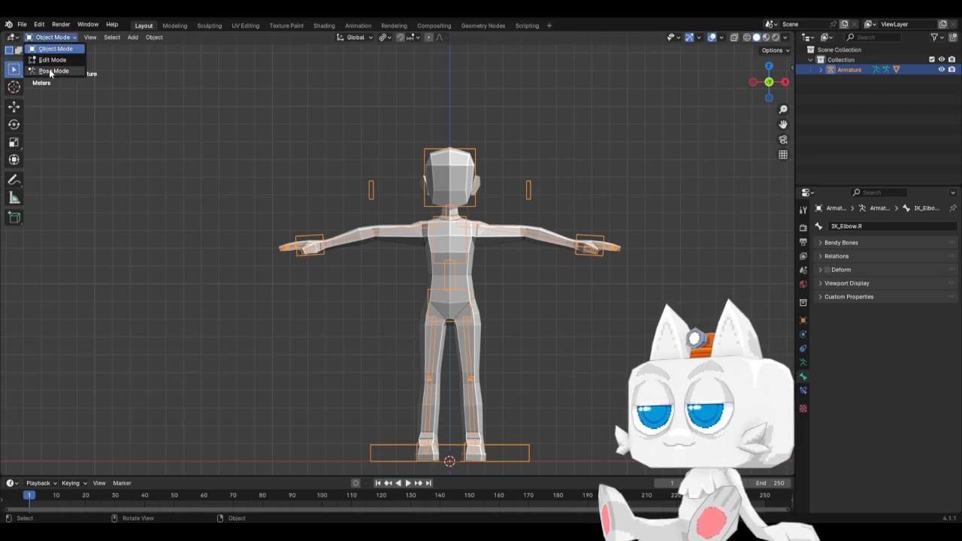
{"action": "left_click", "coordinate": [46, 69]}
Step: Select the IK_Hand.L bone and hide the Hidden bone collection
{"action": "left_click", "coordinate": [576, 253]}
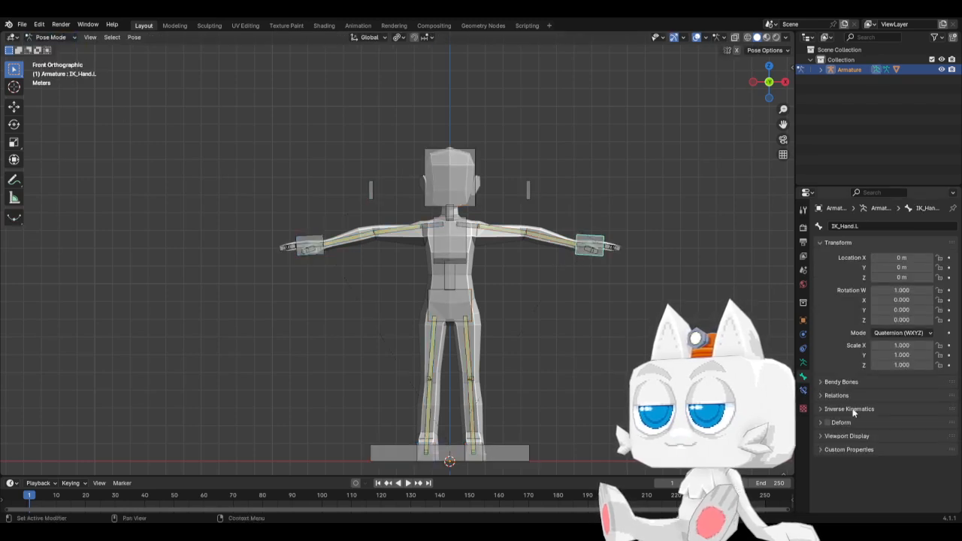
{"action": "left_click", "coordinate": [803, 363]}
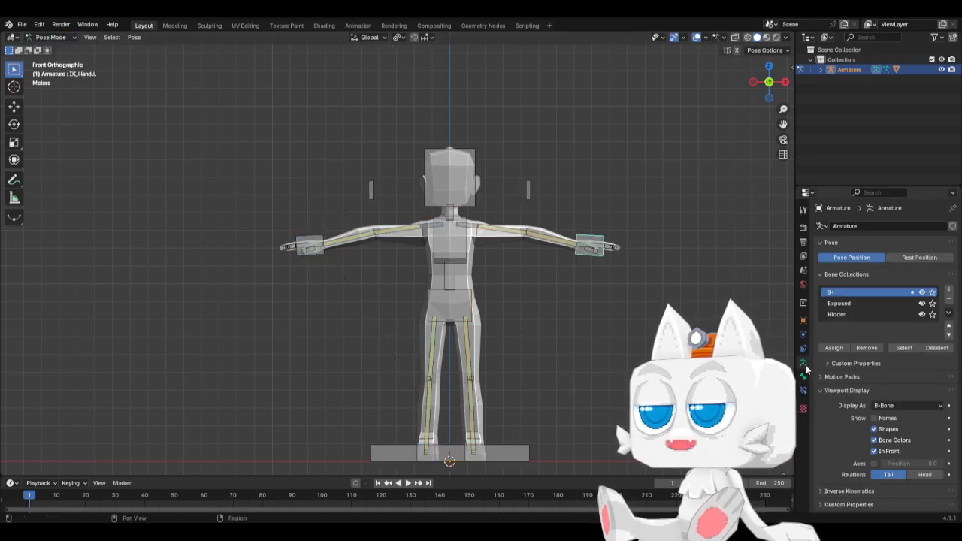
{"action": "left_click", "coordinate": [922, 315]}
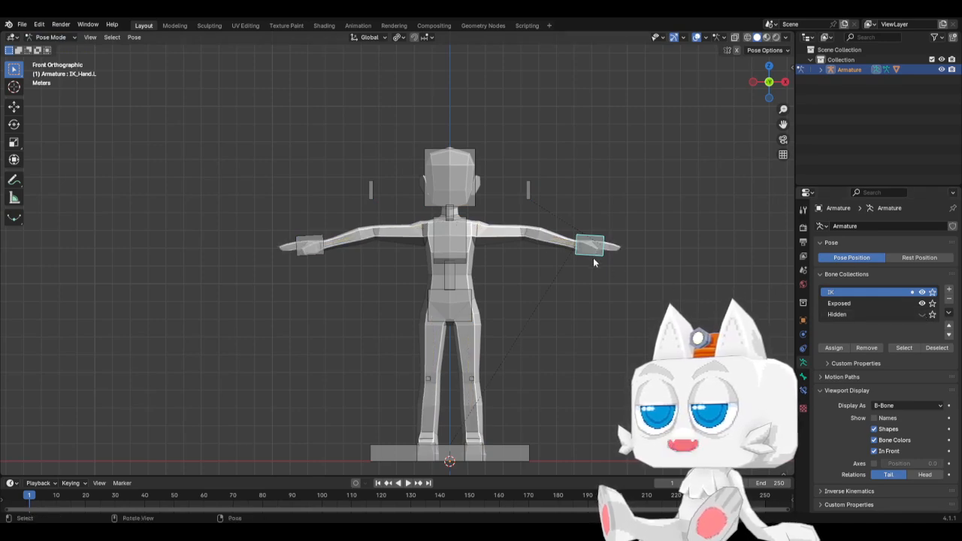
Step: Test the left arm's bend by moving and rotating IK_Hand.L down beside the body, and clear its location and rotation
{"action": "key", "text": "g"}
{"action": "left_click", "coordinate": [580, 242]}
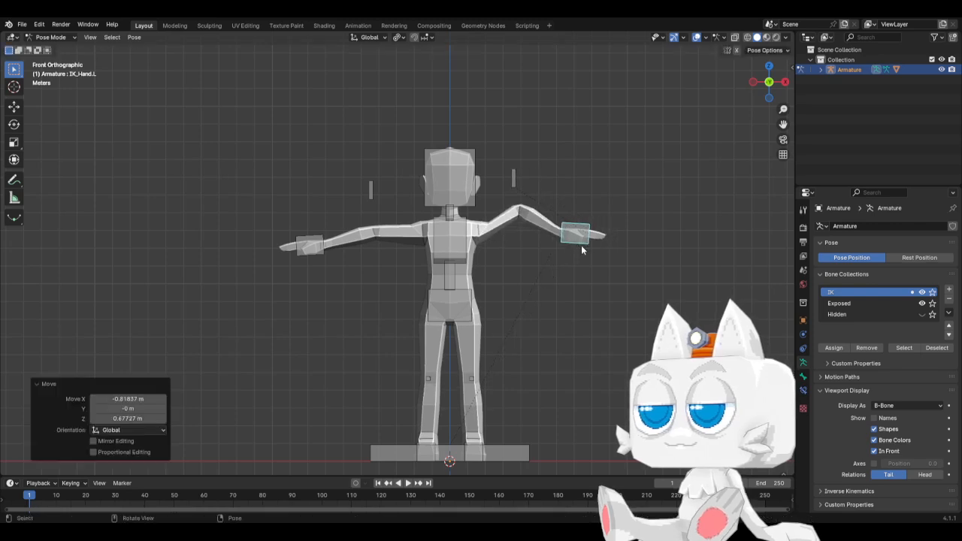
{"action": "key", "text": "r"}
{"action": "left_click", "coordinate": [598, 285]}
{"action": "key", "text": "g"}
{"action": "left_click", "coordinate": [581, 264]}
{"action": "key", "text": "r"}
{"action": "left_click", "coordinate": [585, 291]}
{"action": "key", "text": "g"}
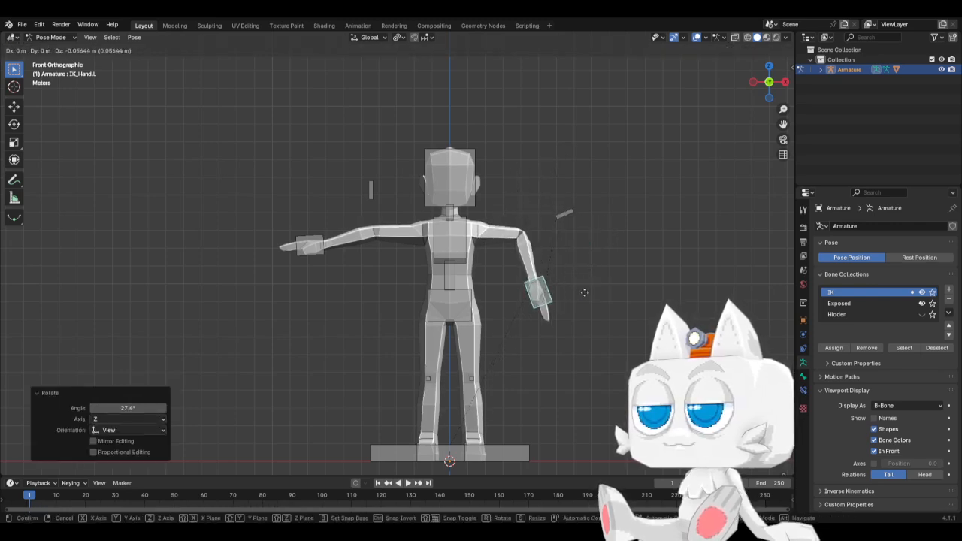
{"action": "left_click", "coordinate": [551, 328]}
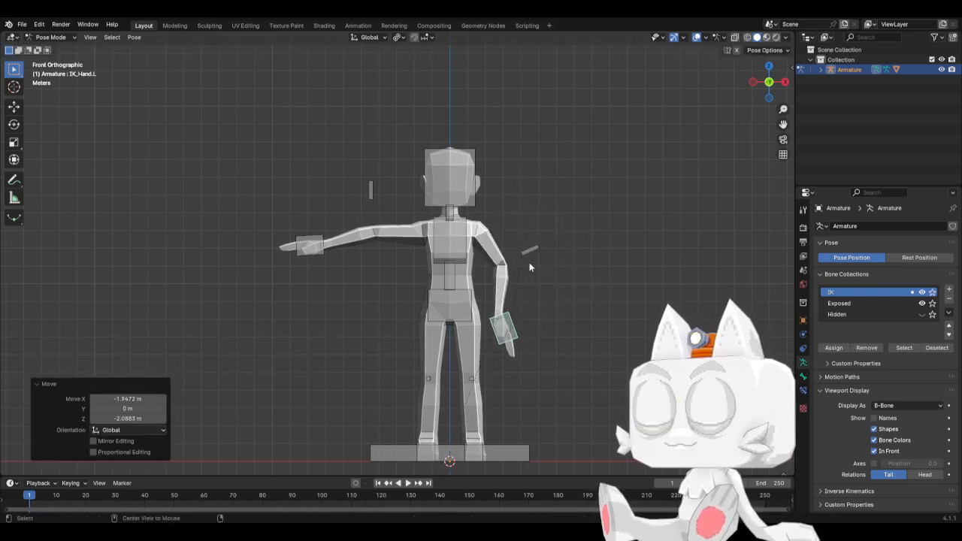
{"action": "key", "text": "alt+g"}
{"action": "key", "text": "alt+r"}
{"action": "scroll", "coordinate": [508, 280], "scroll_direction": "up", "scroll_amount": 1}
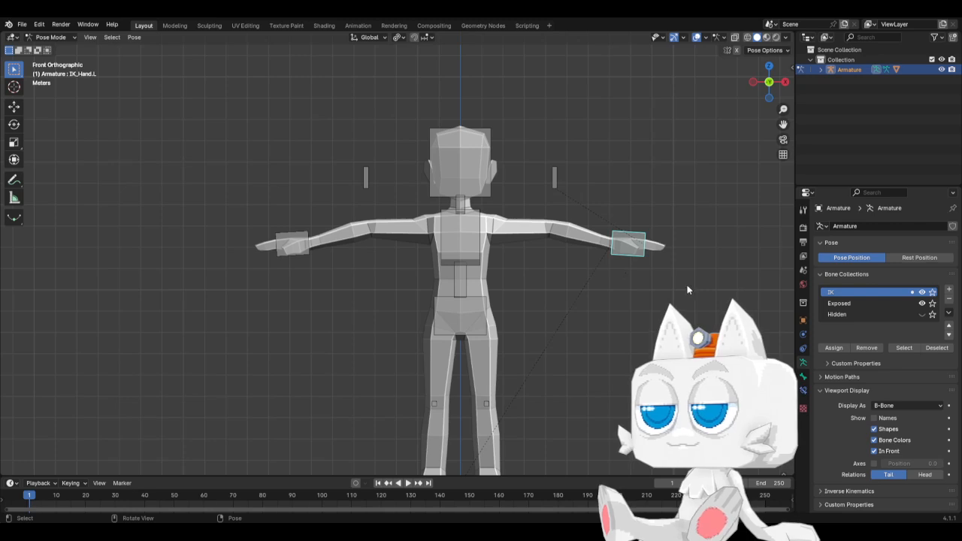
Step: Show the Hidden bone collection and select the joint between Shoulder.L and Arm1.L in Edit Mode
{"action": "left_click", "coordinate": [922, 314]}
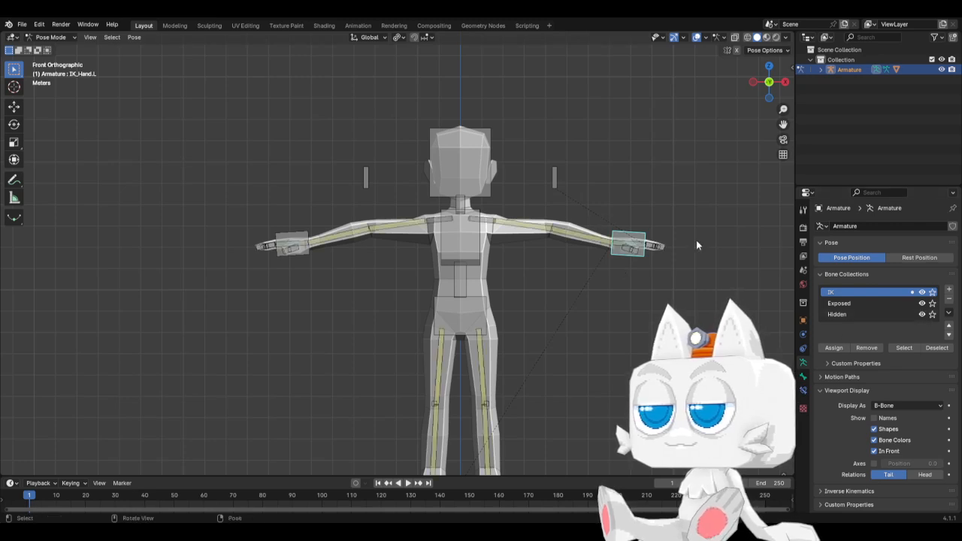
{"action": "left_click", "coordinate": [535, 234]}
{"action": "key", "text": "Tab"}
{"action": "scroll", "coordinate": [556, 218], "scroll_direction": "up", "scroll_amount": 3}
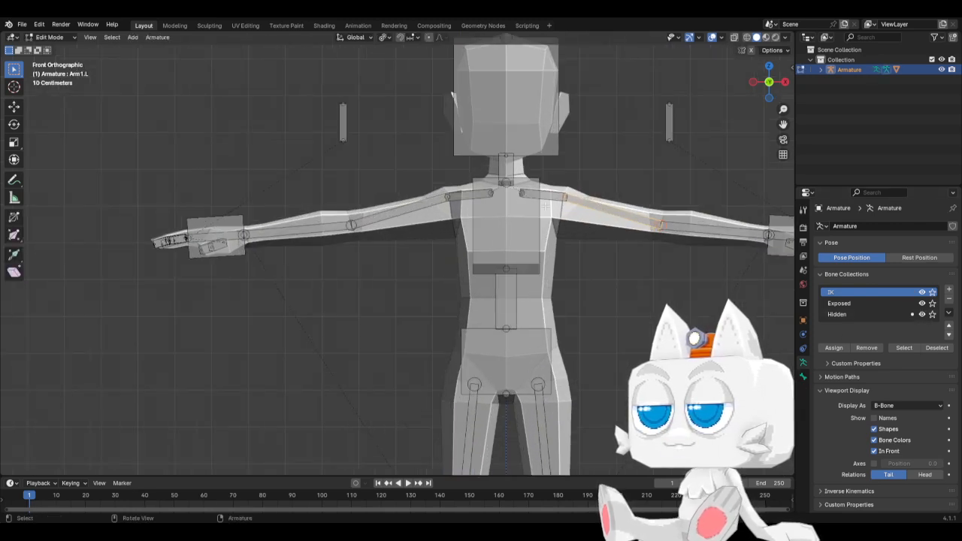
{"action": "left_click", "coordinate": [563, 197]}
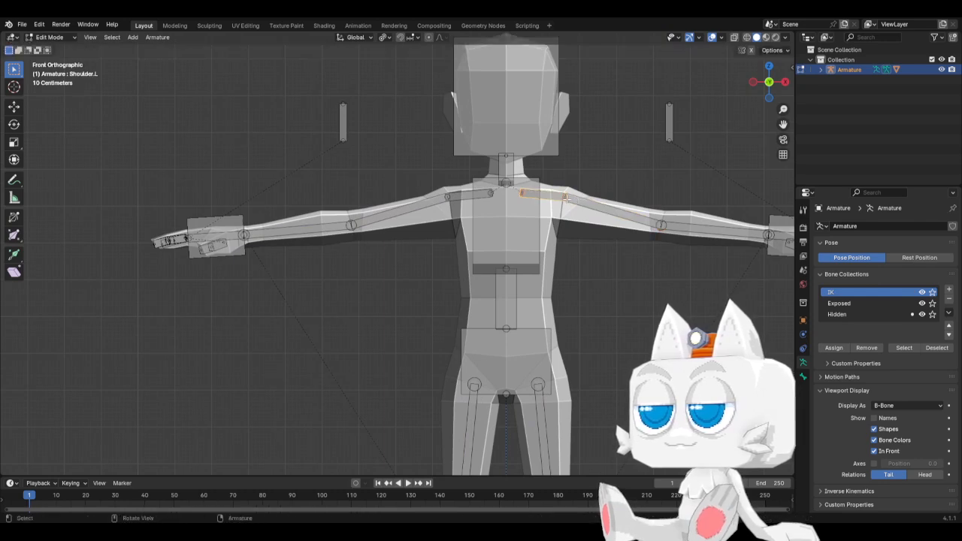
{"action": "left_click", "coordinate": [567, 200]}
{"action": "key", "text": "g"}
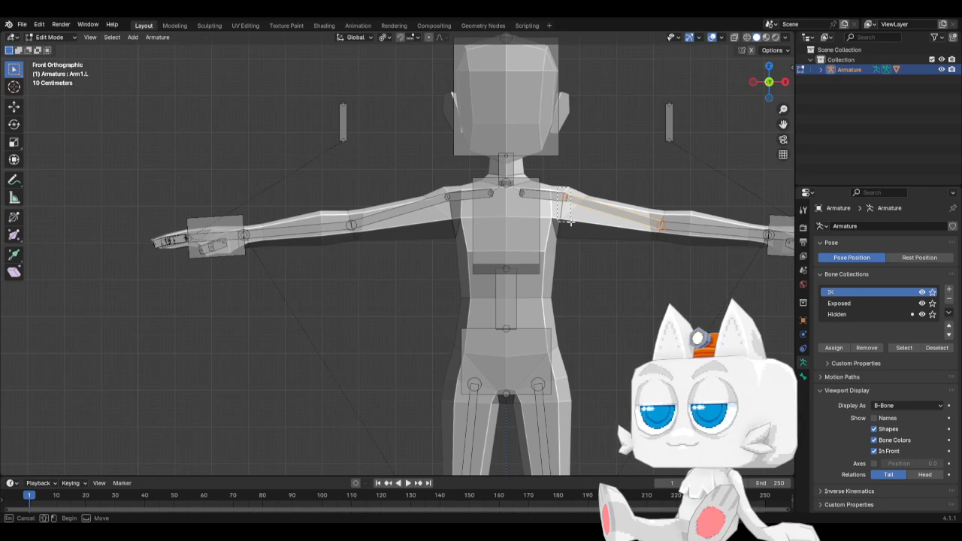
{"action": "key", "text": "x"}
{"action": "right_click", "coordinate": [570, 222]}
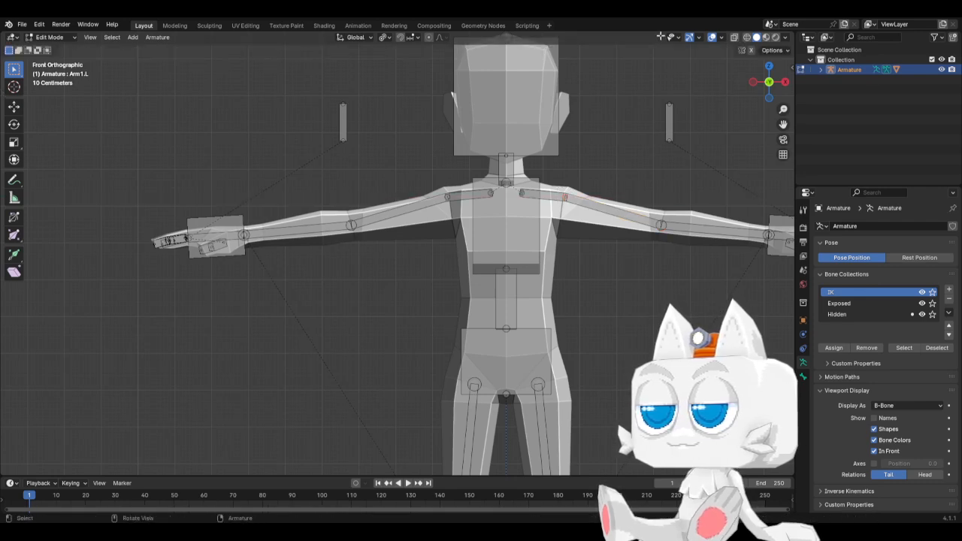
Step: Enable X-axis mirroring and move the left shoulder joint inward about 0.23 m along X
{"action": "left_click", "coordinate": [752, 50]}
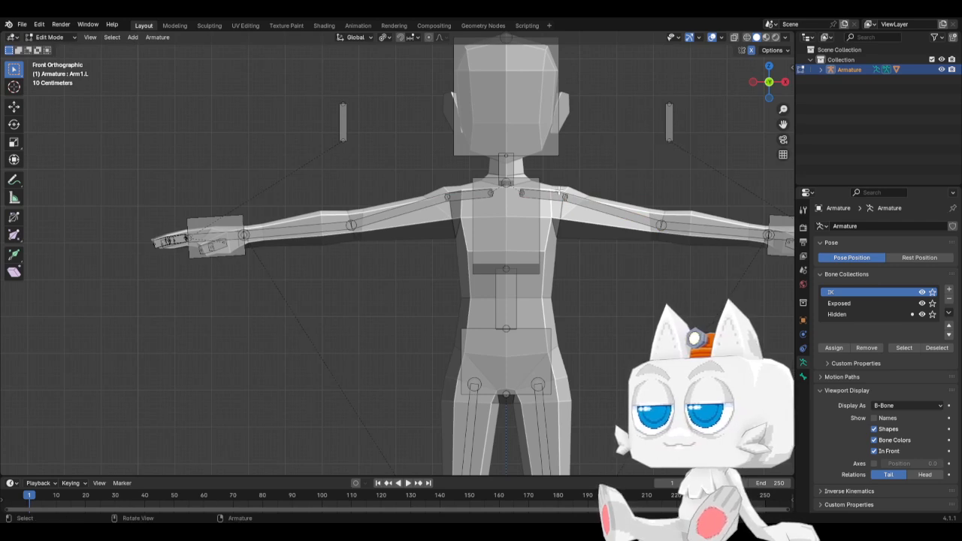
{"action": "key", "text": "g"}
{"action": "key", "text": "x"}
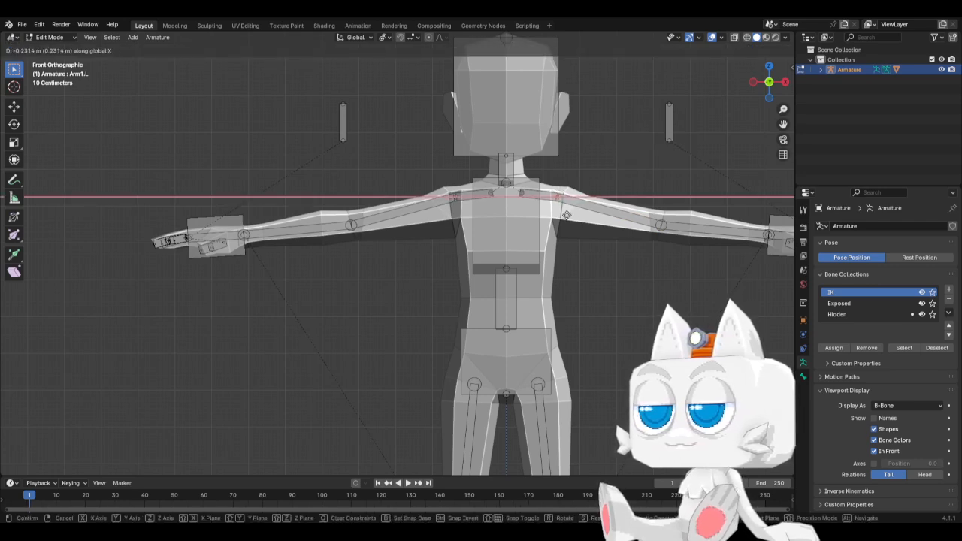
{"action": "left_click", "coordinate": [567, 214]}
Step: Move the left elbow joint slightly inward in Edit Mode, with mirroring on, and check the arm in Pose Mode
{"action": "key", "text": "Tab"}
{"action": "key", "text": "Tab"}
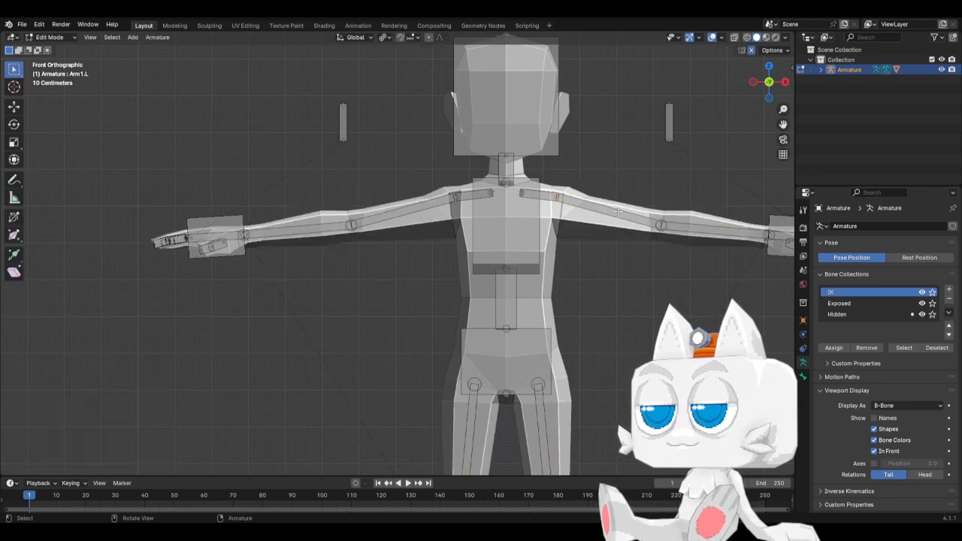
{"action": "left_click", "coordinate": [661, 225]}
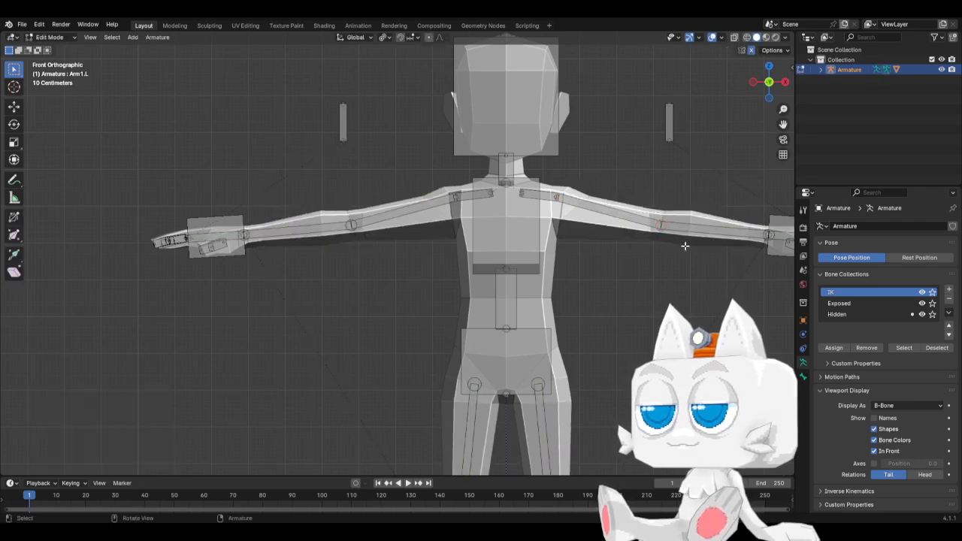
{"action": "key", "text": "g"}
{"action": "left_click", "coordinate": [668, 236]}
{"action": "key", "text": "Tab"}
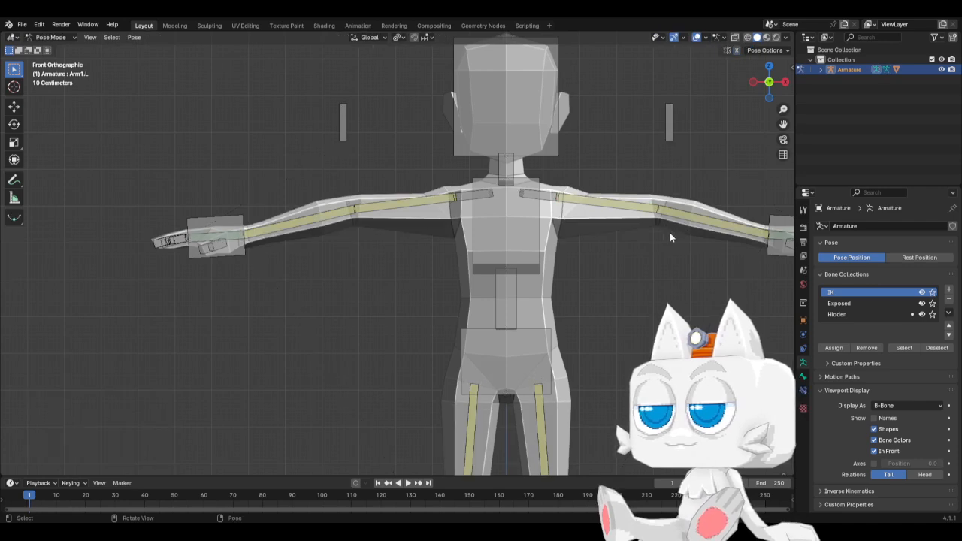
{"action": "middle_click_drag", "start_coordinate": [671, 236], "coordinate": [522, 269], "text": "shift"}
{"action": "key", "text": "Tab"}
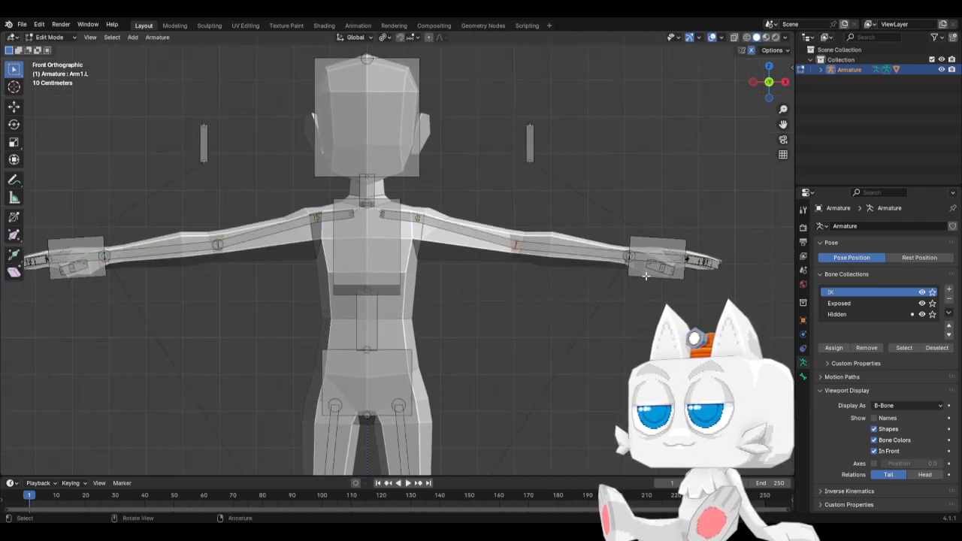
{"action": "left_click", "coordinate": [644, 278]}
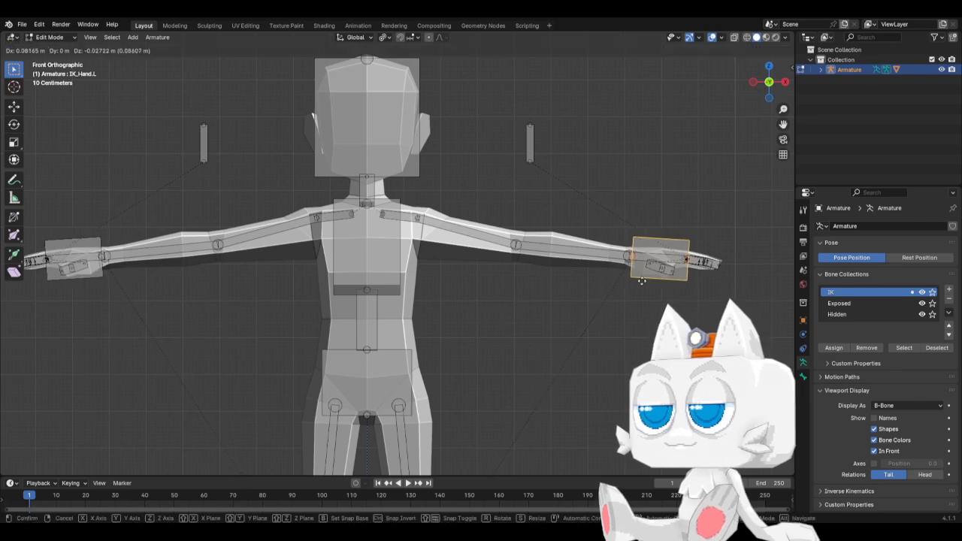
{"action": "key", "text": "Tab"}
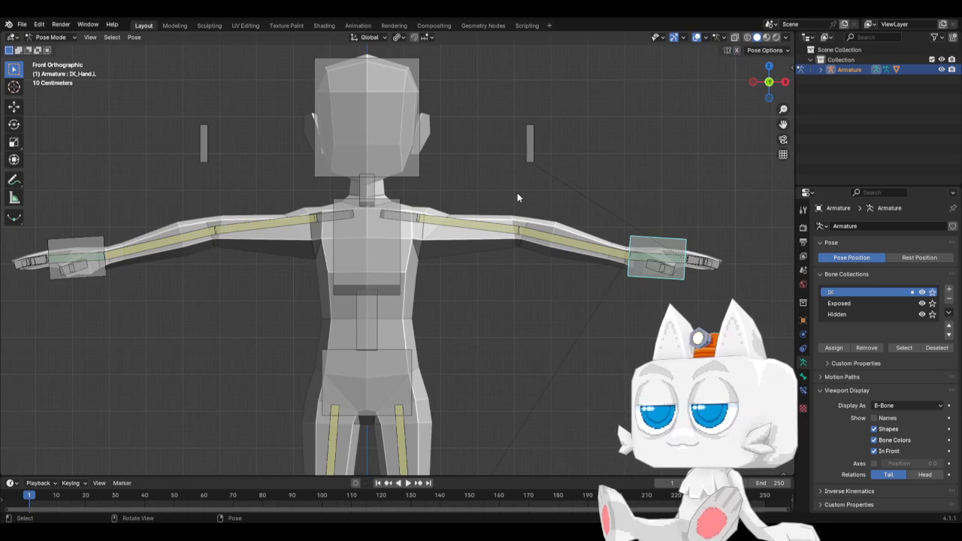
Step: Lower the IK_Elbow.L bone about 0.80 m and shift it about 0.08 m along Y, and check the pose
{"action": "key", "text": "Tab"}
{"action": "left_click", "coordinate": [532, 147]}
{"action": "key", "text": "KP_3"}
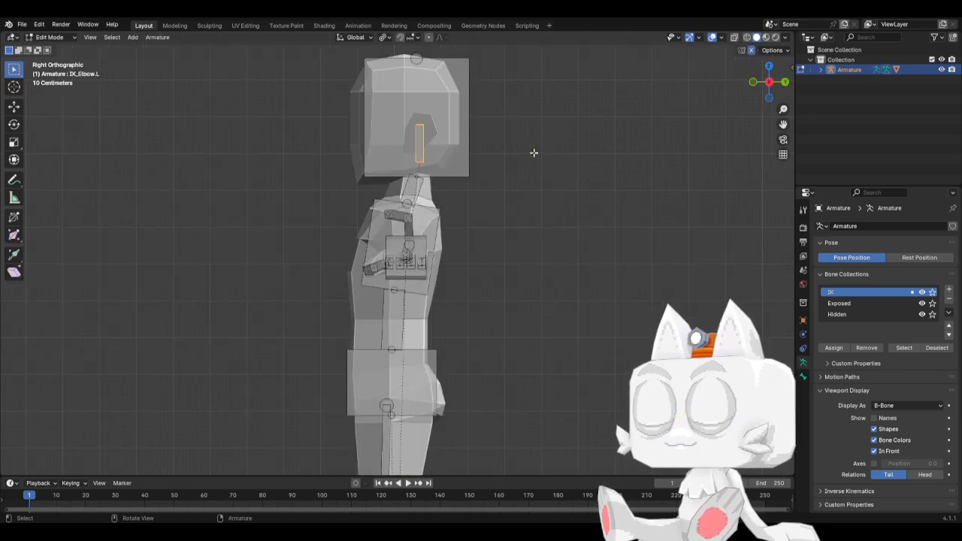
{"action": "key", "text": "g"}
{"action": "left_click", "coordinate": [522, 200]}
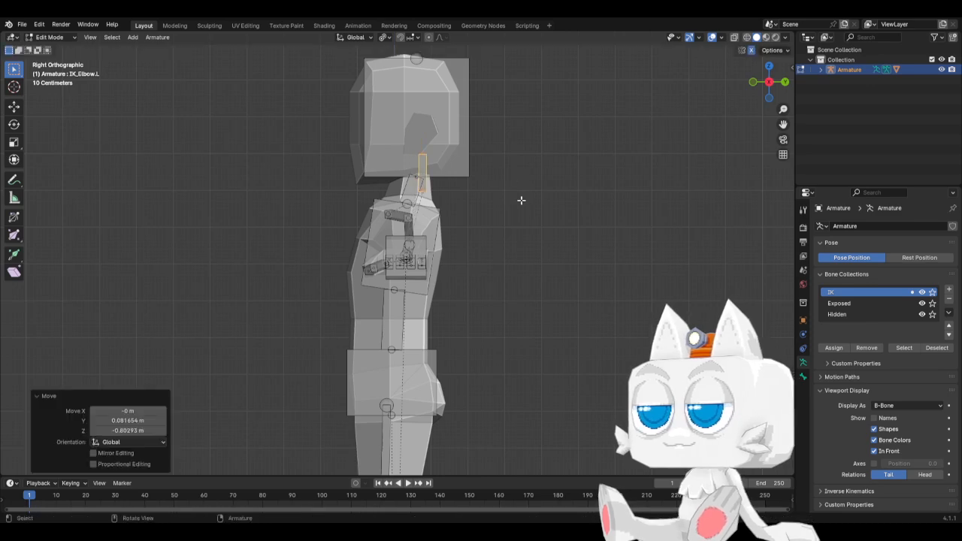
{"action": "key", "text": "KP_1"}
{"action": "key", "text": "Tab"}
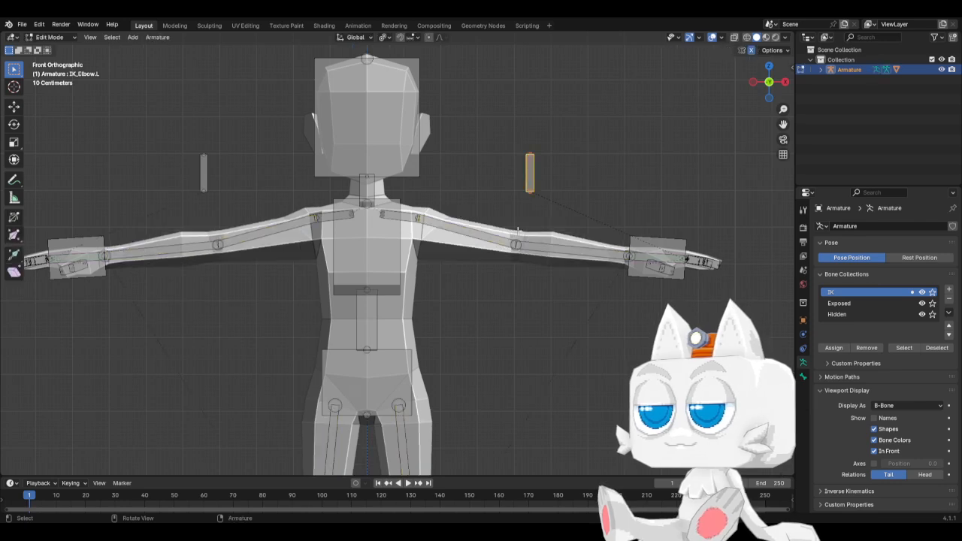
Step: Move the left elbow joint outward about 0.05 m and raise it about 0.14 m, checking the arm in Pose Mode
{"action": "key", "text": "Tab"}
{"action": "key", "text": "g"}
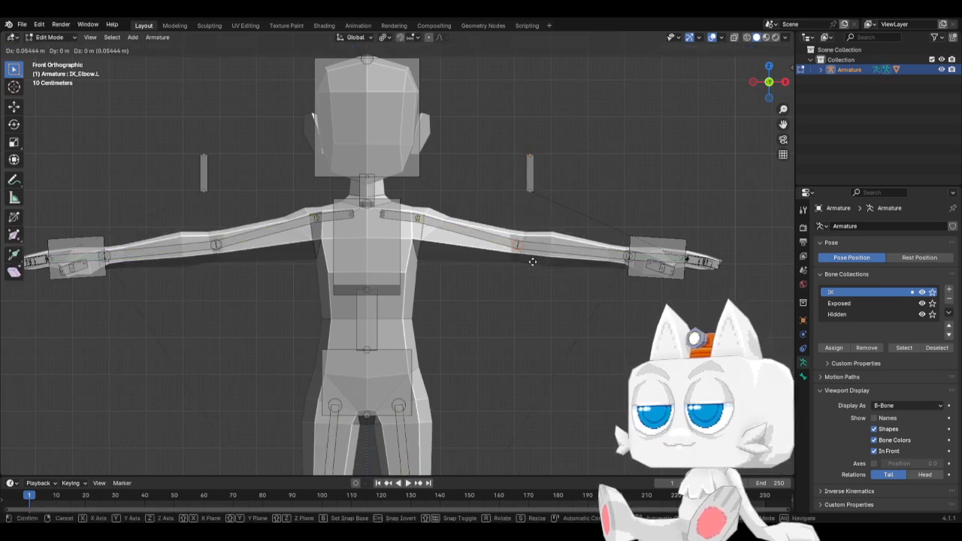
{"action": "left_click", "coordinate": [533, 261]}
{"action": "key", "text": "Tab"}
{"action": "key", "text": "Tab"}
{"action": "key", "text": "g"}
{"action": "left_click", "coordinate": [534, 246]}
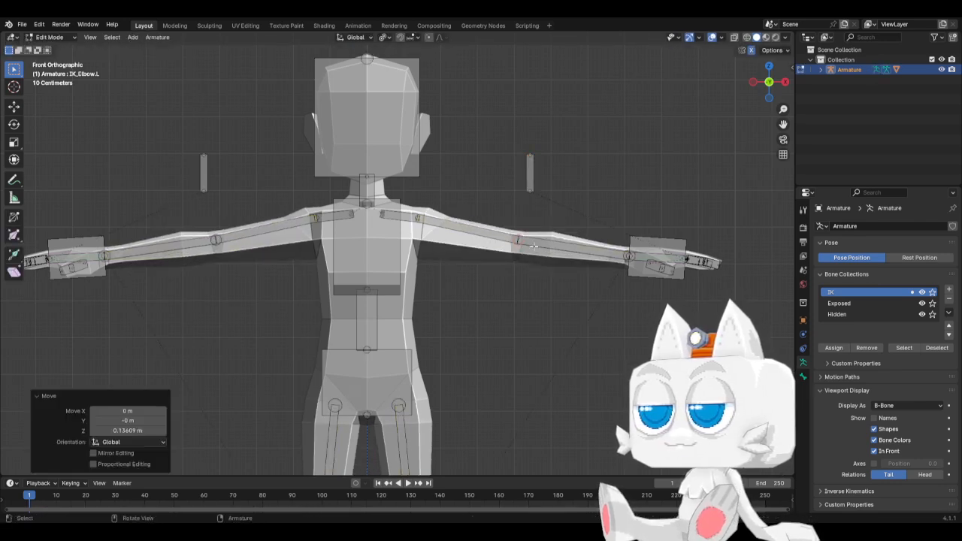
{"action": "key", "text": "Tab"}
{"action": "key", "text": "Tab"}
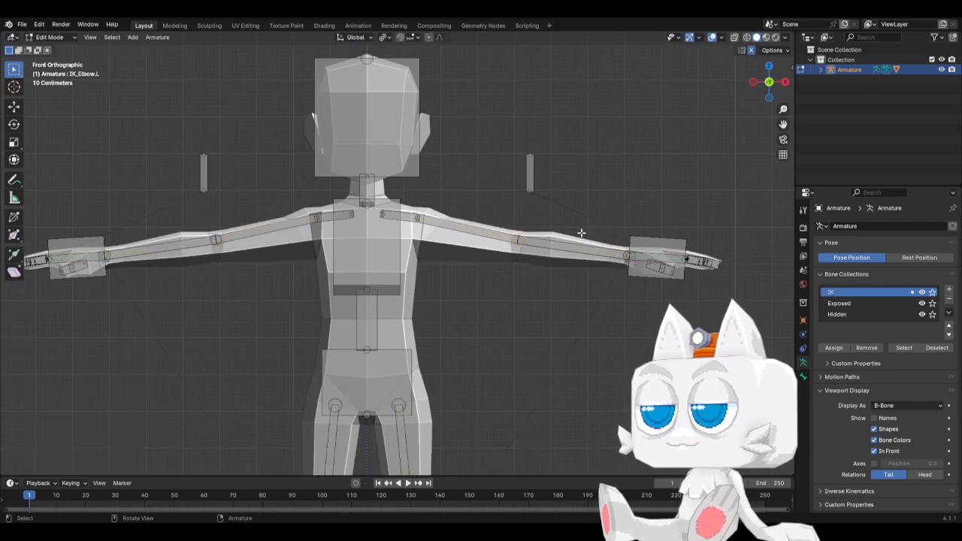
Step: Lower the left wrist joint about 0.08 m along Z in Edit Mode and check the arm in Pose Mode
{"action": "left_click", "coordinate": [630, 258]}
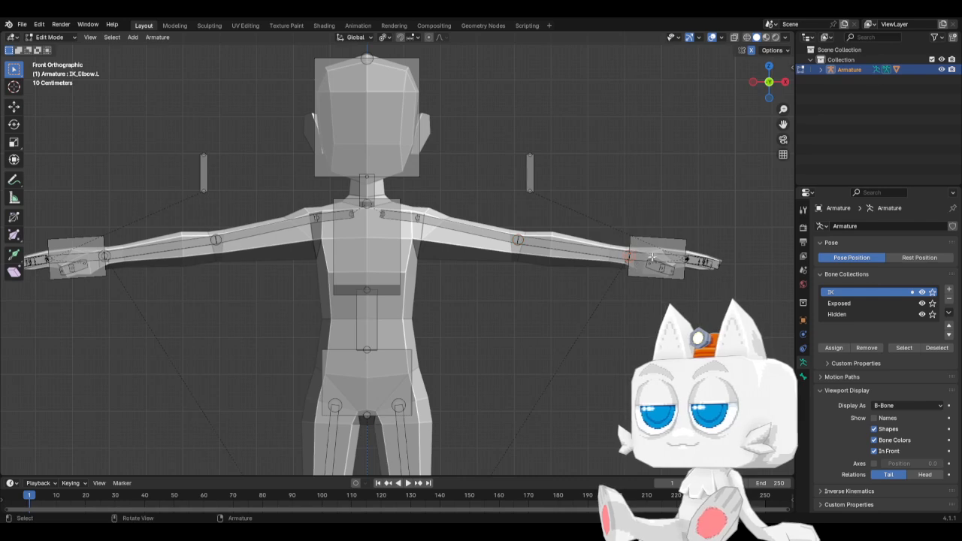
{"action": "key", "text": "g"}
{"action": "left_click", "coordinate": [652, 259]}
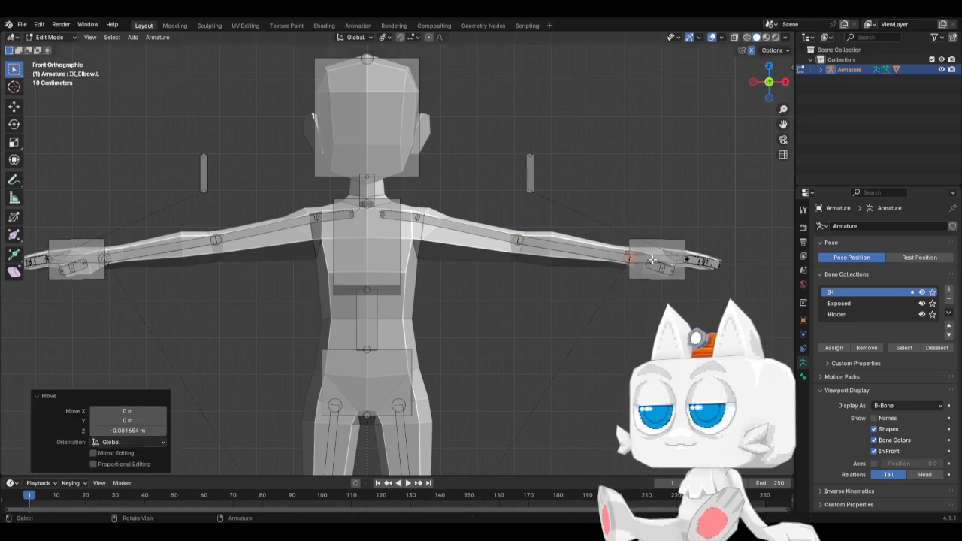
{"action": "key", "text": "Tab"}
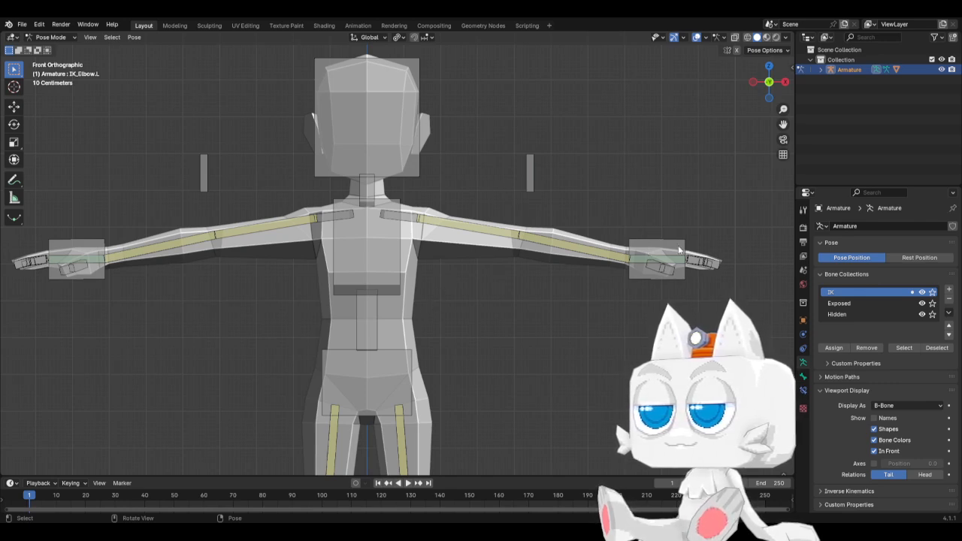
Step: Select all finger and thumb bones of the left hand in Edit Mode
{"action": "left_click", "coordinate": [698, 257]}
{"action": "key", "text": "Tab"}
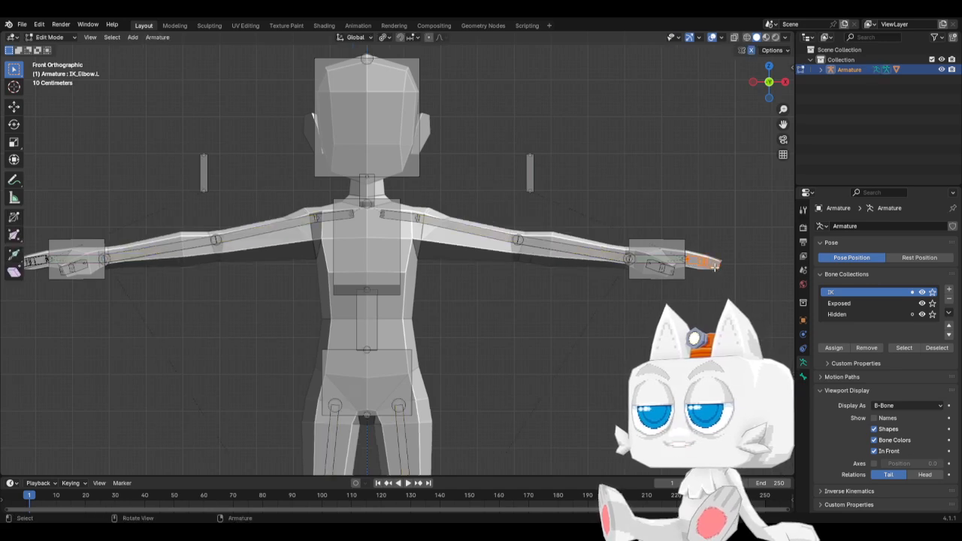
{"action": "left_click_drag", "start_coordinate": [694, 254], "coordinate": [726, 294]}
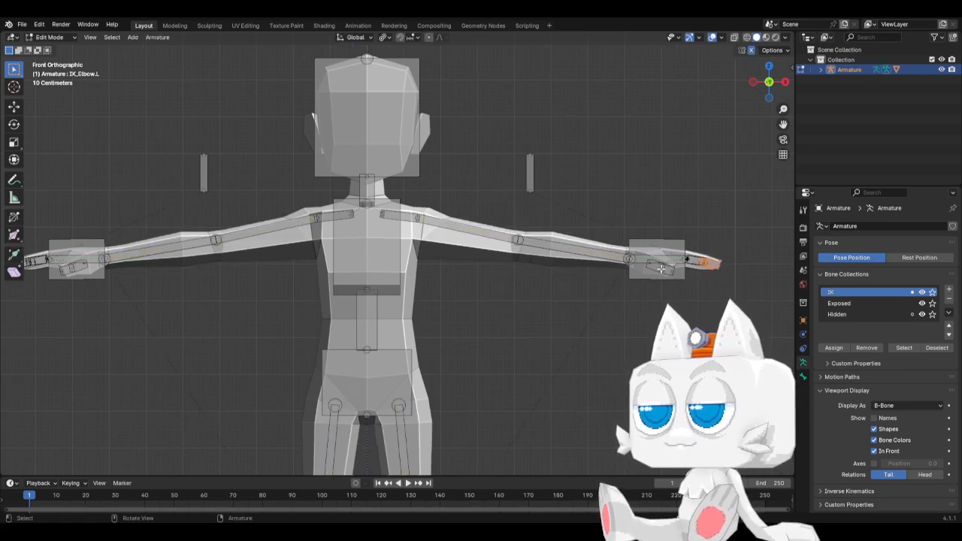
{"action": "left_click_drag", "start_coordinate": [688, 247], "coordinate": [738, 303]}
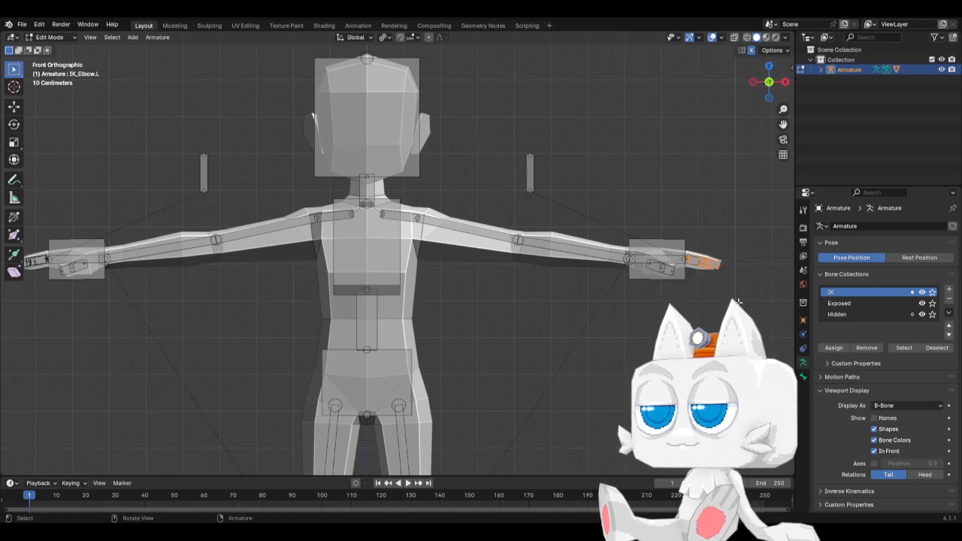
{"action": "key", "text": "KP_7"}
{"action": "key", "text": "c"}
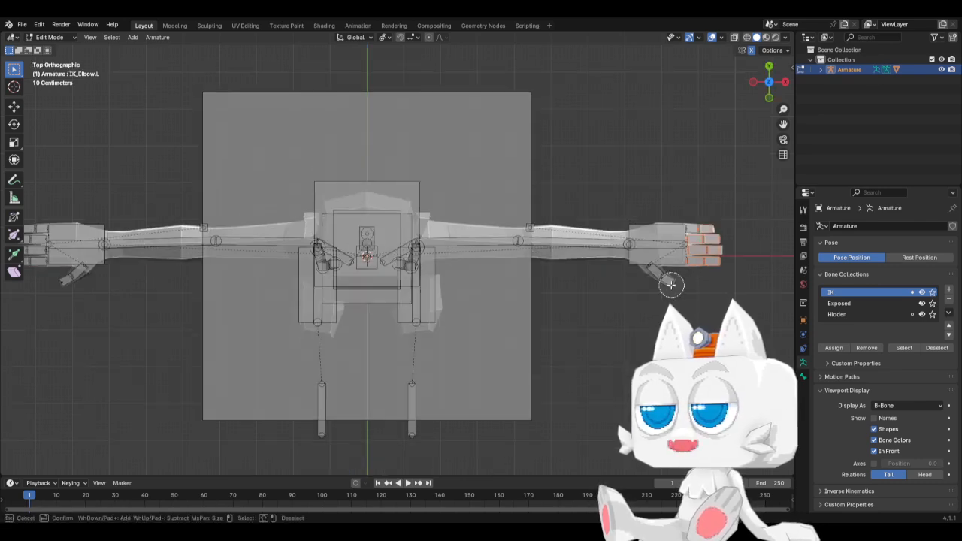
{"action": "left_click_drag", "start_coordinate": [668, 281], "coordinate": [649, 279]}
{"action": "right_click", "coordinate": [649, 279]}
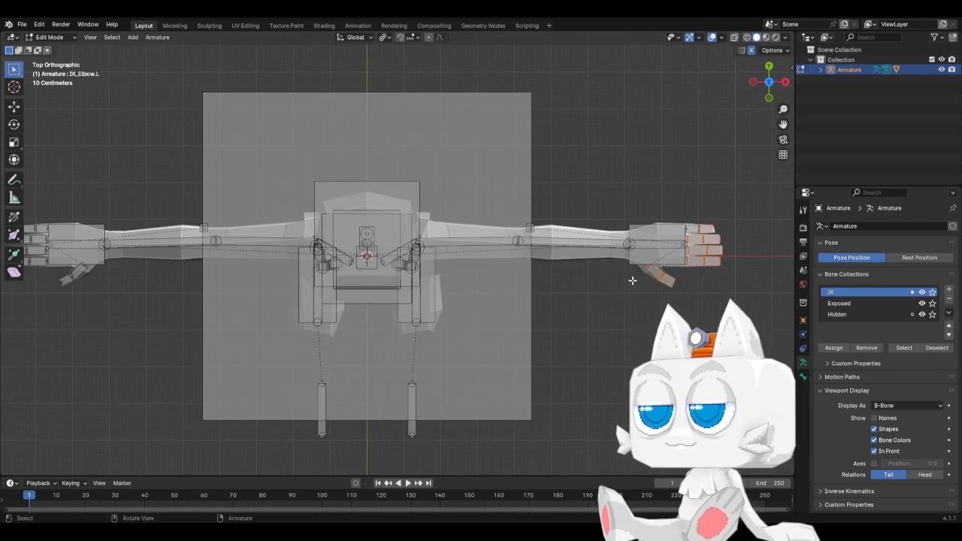
{"action": "key", "text": "c"}
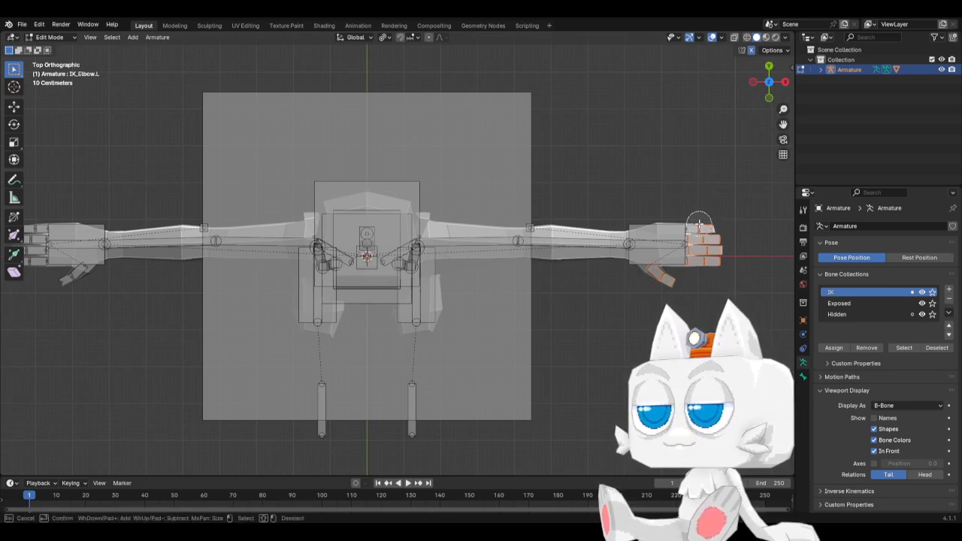
{"action": "right_click", "coordinate": [697, 217]}
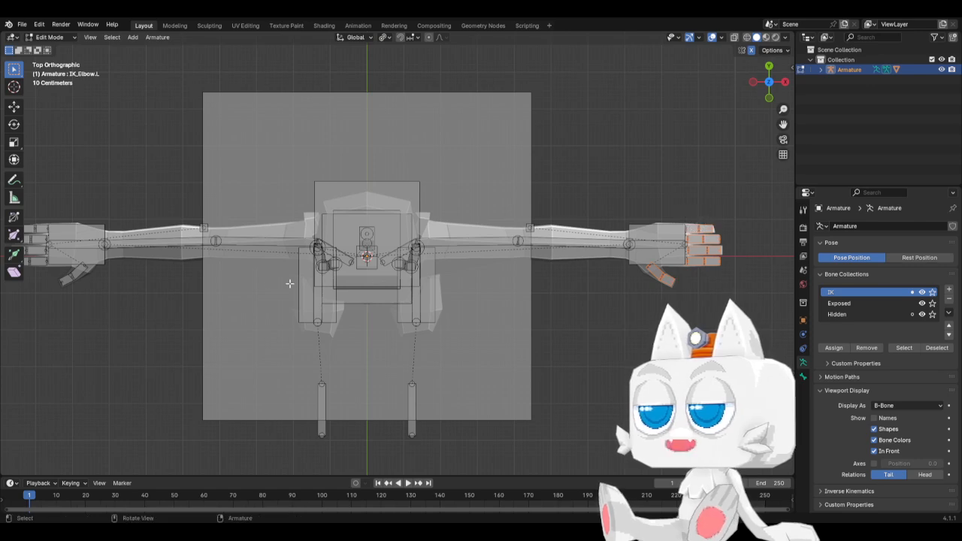
{"action": "scroll", "coordinate": [289, 284], "scroll_direction": "down", "scroll_amount": 3}
{"action": "key", "text": "KP_1"}
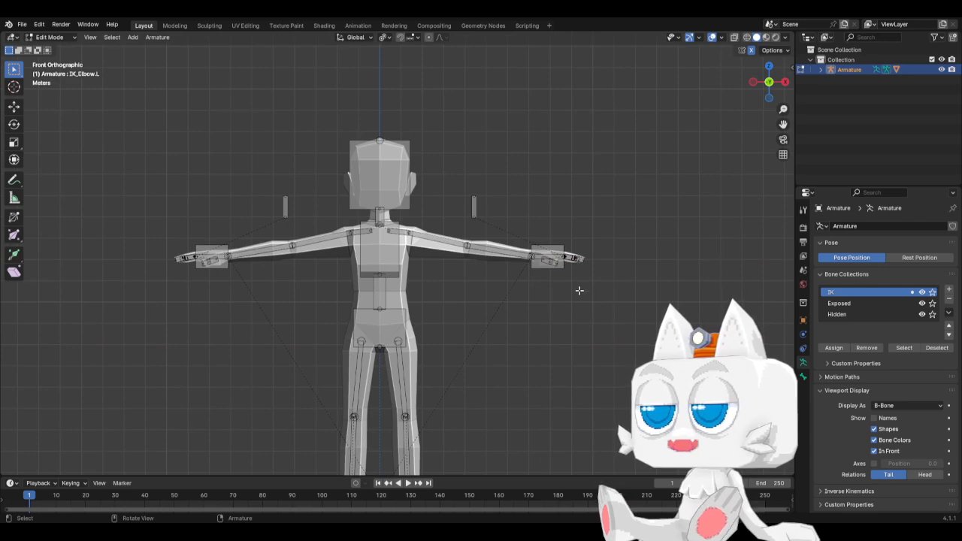
{"action": "middle_click_drag", "start_coordinate": [557, 349], "coordinate": [459, 318], "text": "shift"}
{"action": "key", "text": "KP_3"}
{"action": "key", "text": "KP_1"}
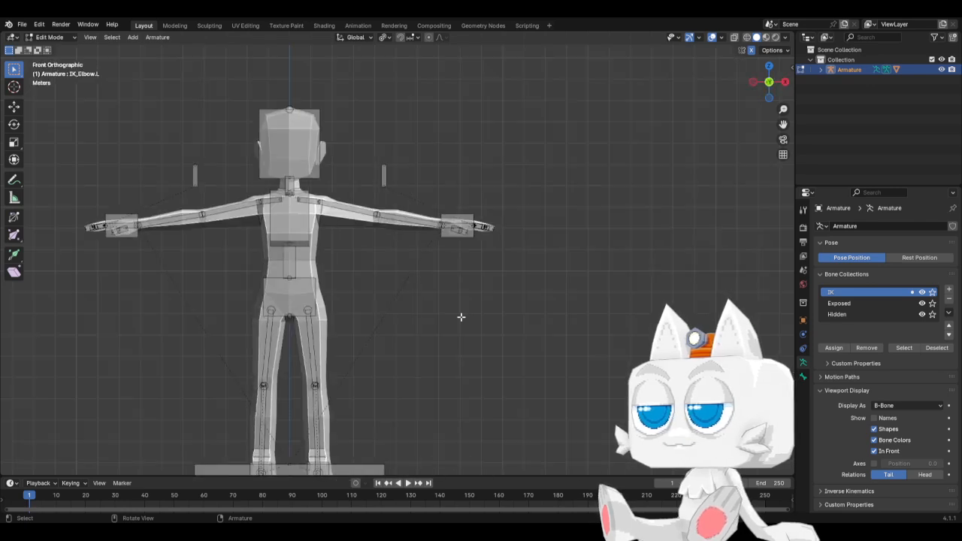
Step: Extrude a new bone about 1.09 m along X from the outer end of the left IK hand bone
{"action": "scroll", "coordinate": [487, 261], "scroll_direction": "up", "scroll_amount": 2}
{"action": "left_click", "coordinate": [507, 192]}
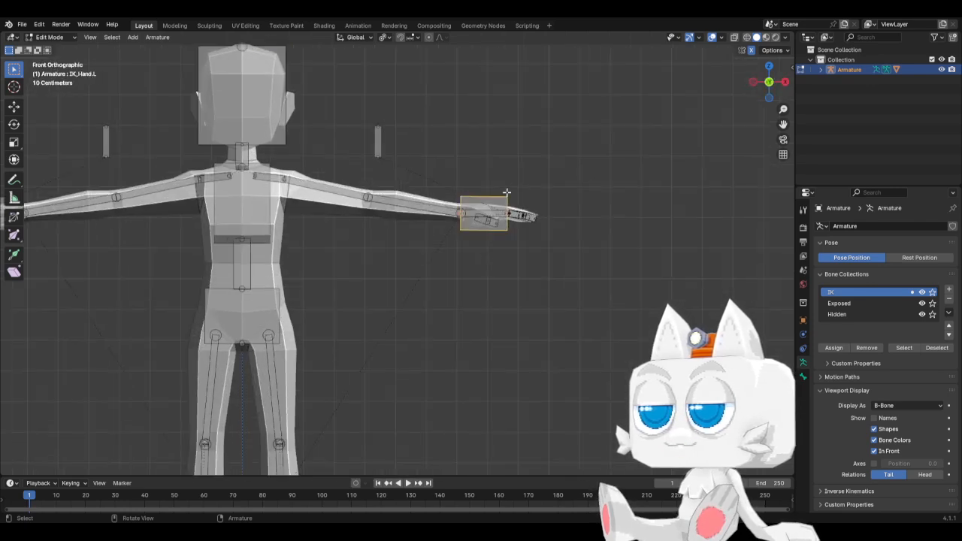
{"action": "scroll", "coordinate": [531, 201], "scroll_direction": "up", "scroll_amount": 1}
{"action": "key", "text": "e"}
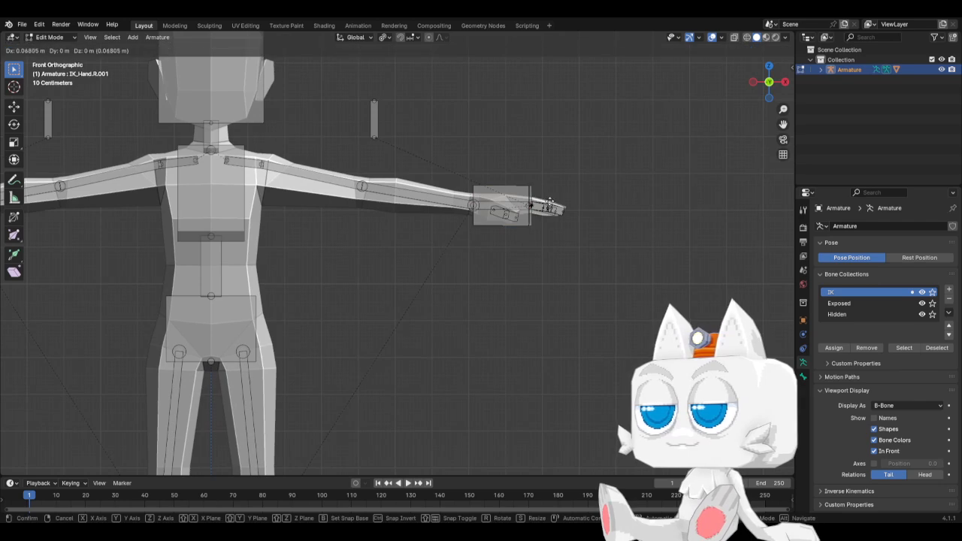
{"action": "key", "text": "x"}
{"action": "left_click", "coordinate": [587, 200]}
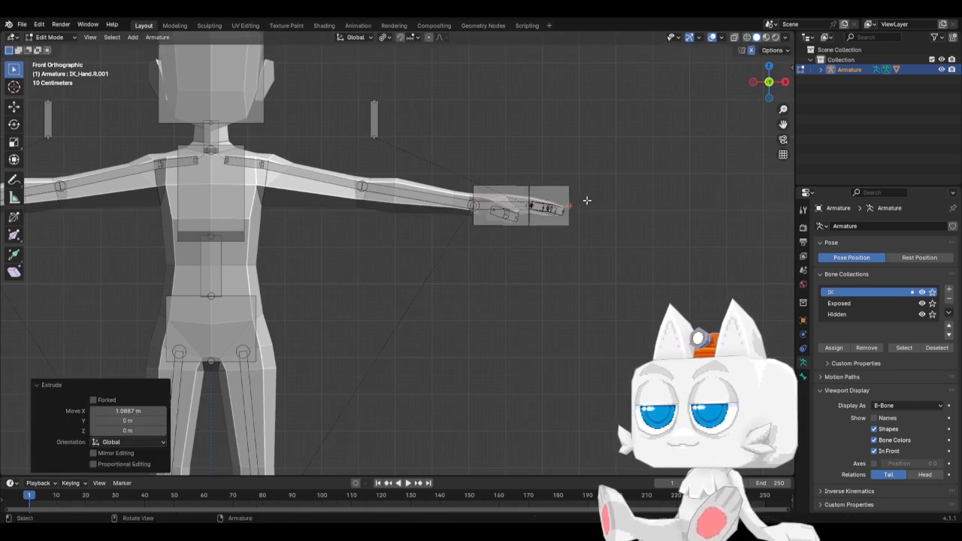
Step: Tilt the new left finger control bone down to follow the fingers and scale its B-Bone display size to about 0.66
{"action": "left_click", "coordinate": [568, 193]}
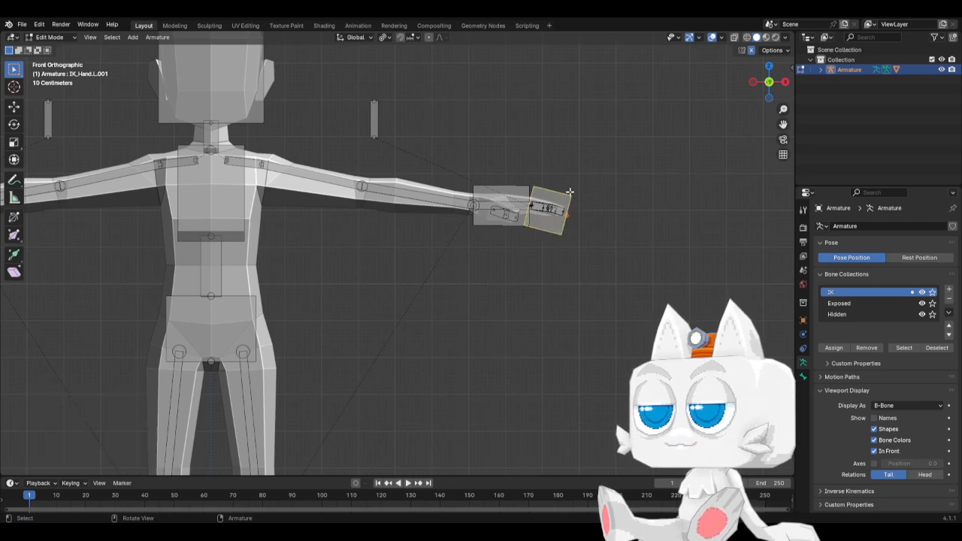
{"action": "key", "text": "ctrl+alt+s"}
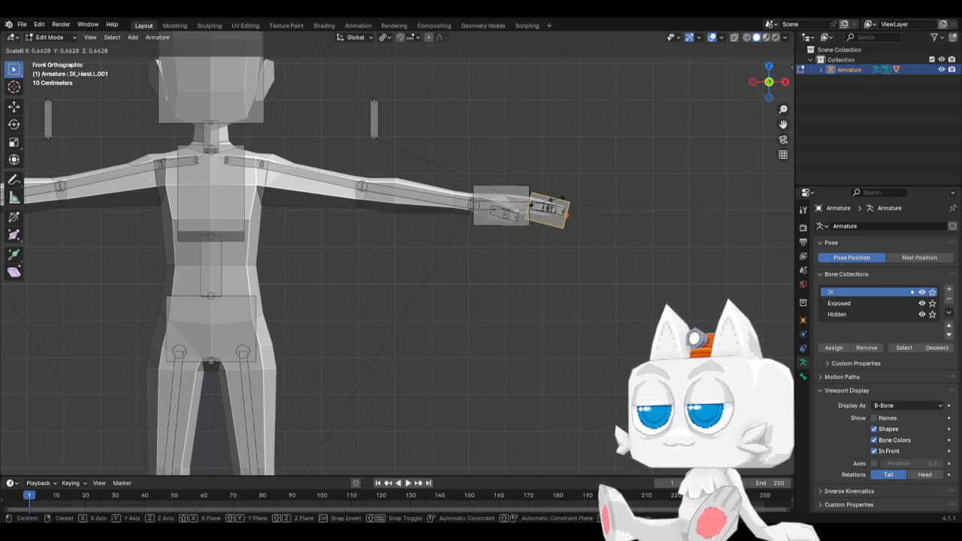
{"action": "left_click", "coordinate": [566, 200]}
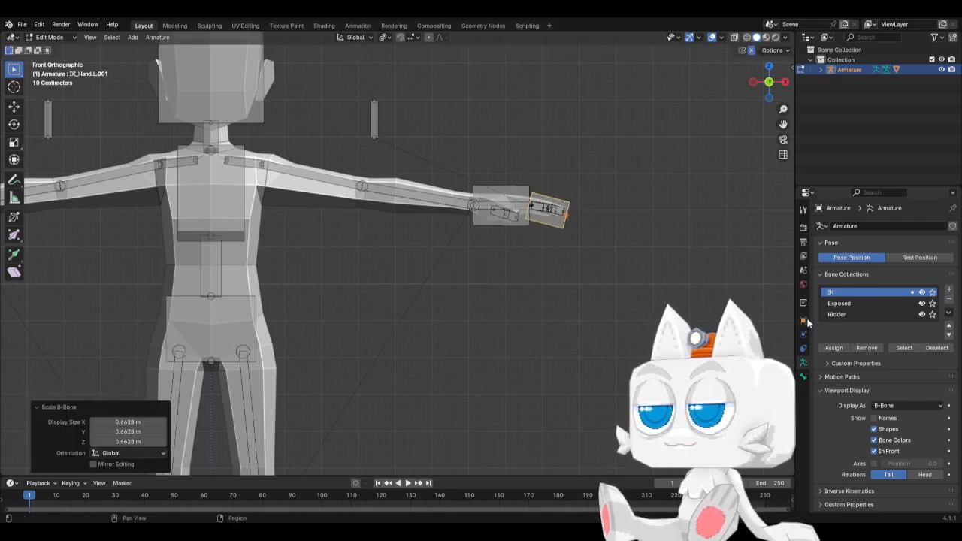
Step: Rename the new finger control bone to IK_Fingers
{"action": "left_click", "coordinate": [803, 376]}
{"action": "left_click", "coordinate": [842, 225]}
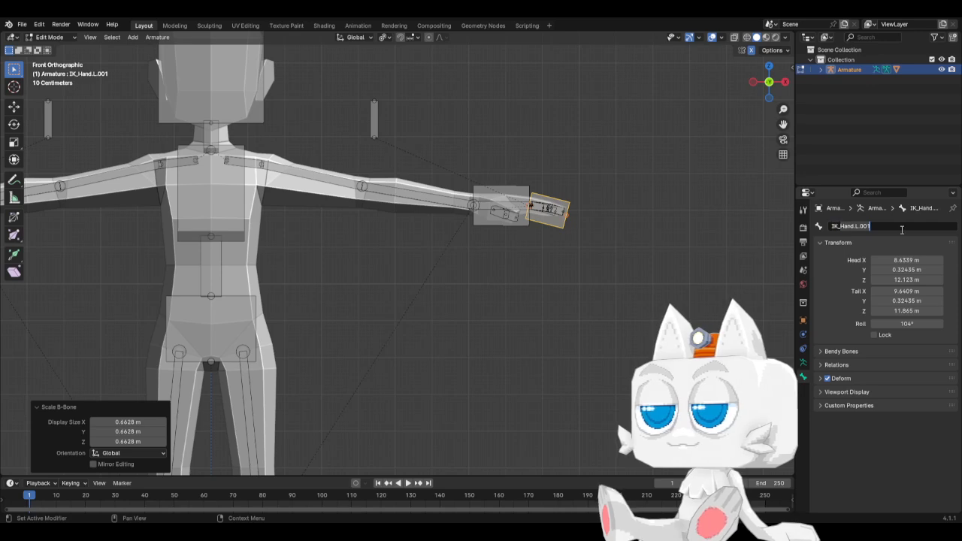
{"action": "type", "text": "IK_Fingers"}
{"action": "key", "text": "Return"}
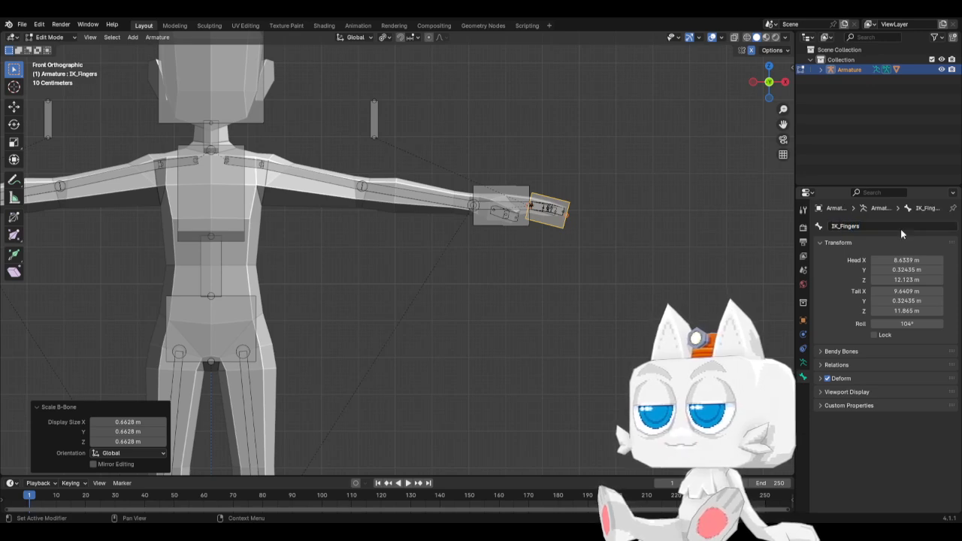
Step: Switch the armature to Pose Mode and add a Copy Rotation constraint to the FingerIndex1.L bone
{"action": "key", "text": "ctrl+Tab"}
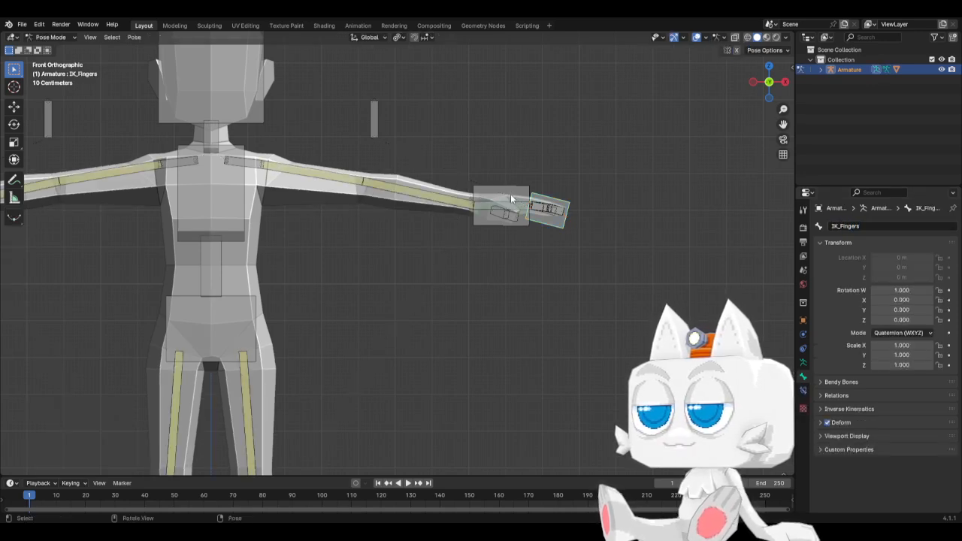
{"action": "middle_click_drag", "start_coordinate": [505, 225], "coordinate": [483, 305]}
{"action": "key", "text": "KP_7"}
{"action": "left_click", "coordinate": [487, 303]}
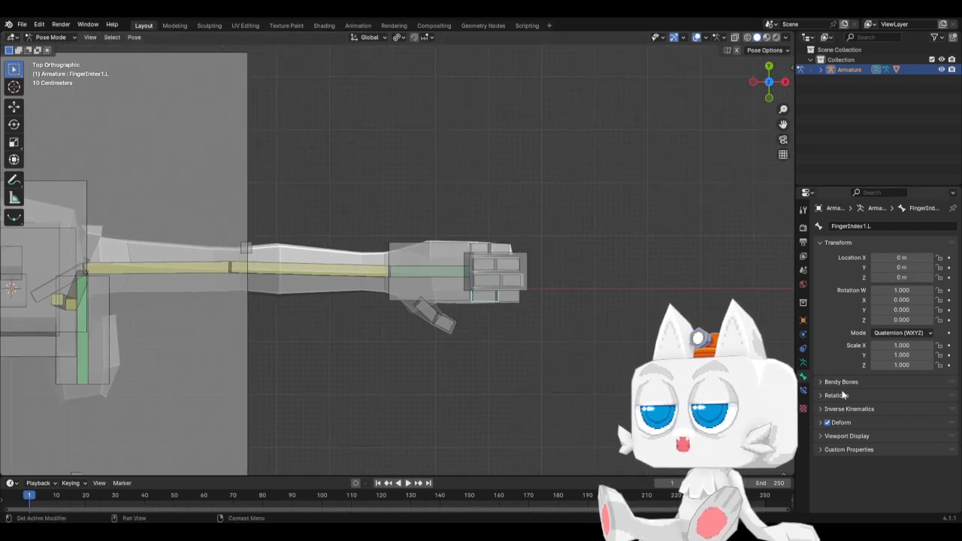
{"action": "left_click", "coordinate": [803, 390]}
{"action": "left_click", "coordinate": [883, 224]}
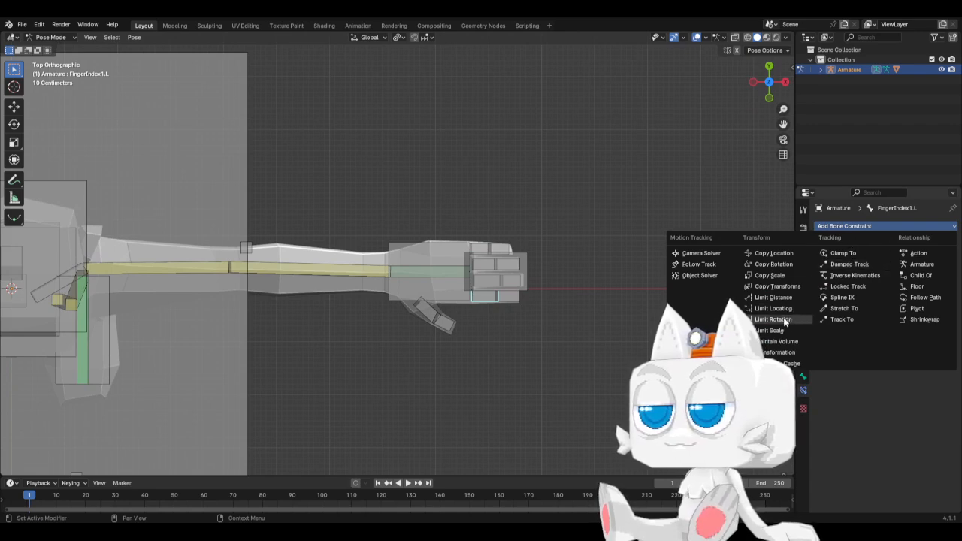
{"action": "left_click", "coordinate": [779, 266]}
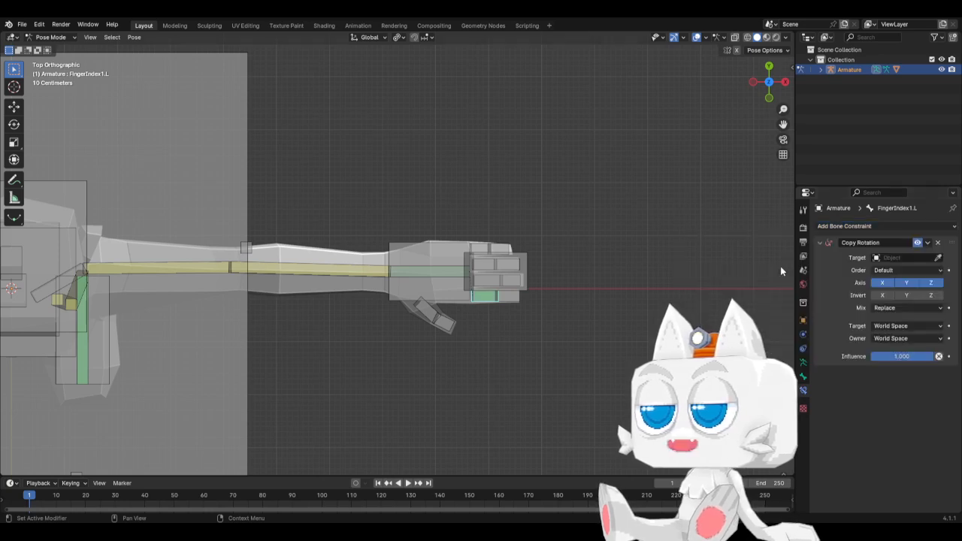
Step: Set the Copy Rotation target to Armature with IK_Fingers as the target bone
{"action": "left_click", "coordinate": [899, 258]}
{"action": "left_click", "coordinate": [872, 273]}
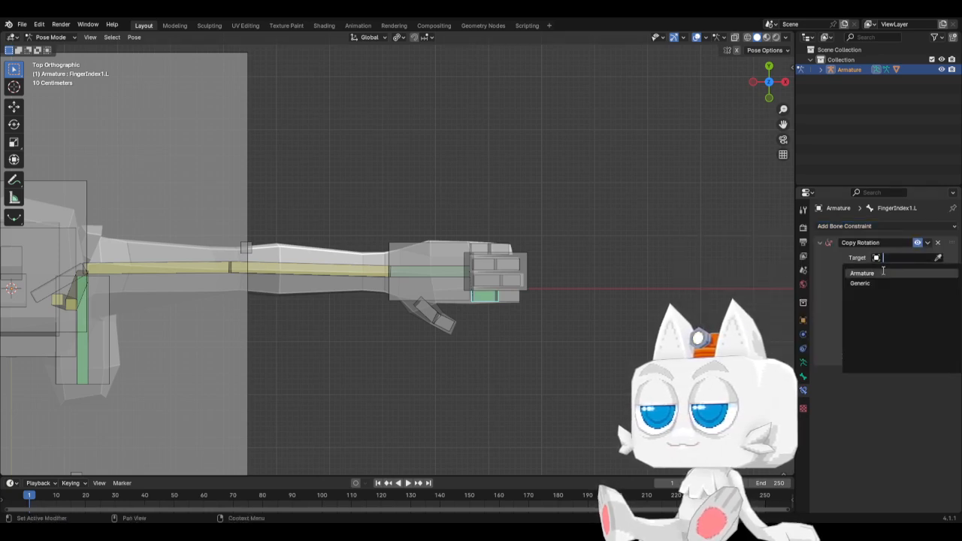
{"action": "left_click", "coordinate": [888, 270]}
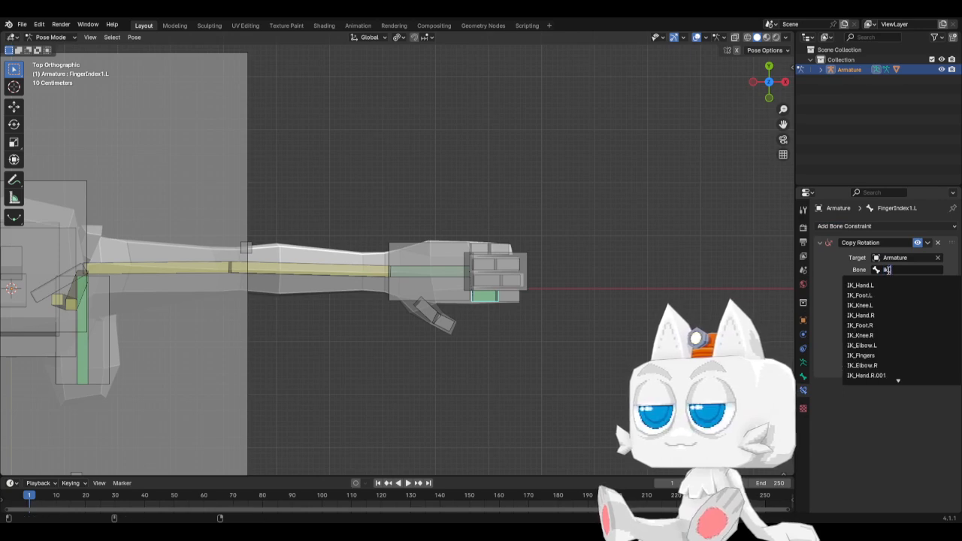
{"action": "type", "text": "IK"}
{"action": "left_click", "coordinate": [861, 305]}
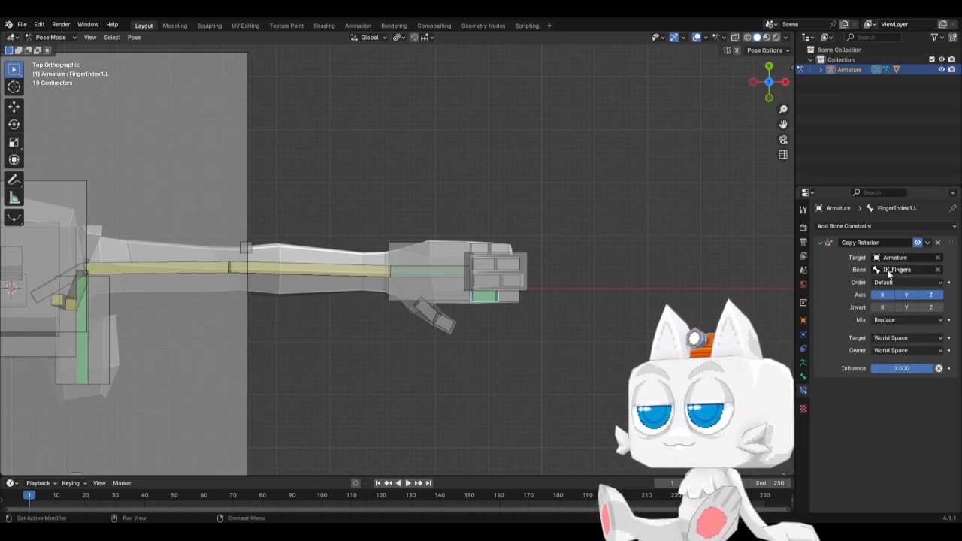
Step: Add the left-side suffix to the finger control bone by renaming it IK_Fingers.L
{"action": "left_click", "coordinate": [526, 255]}
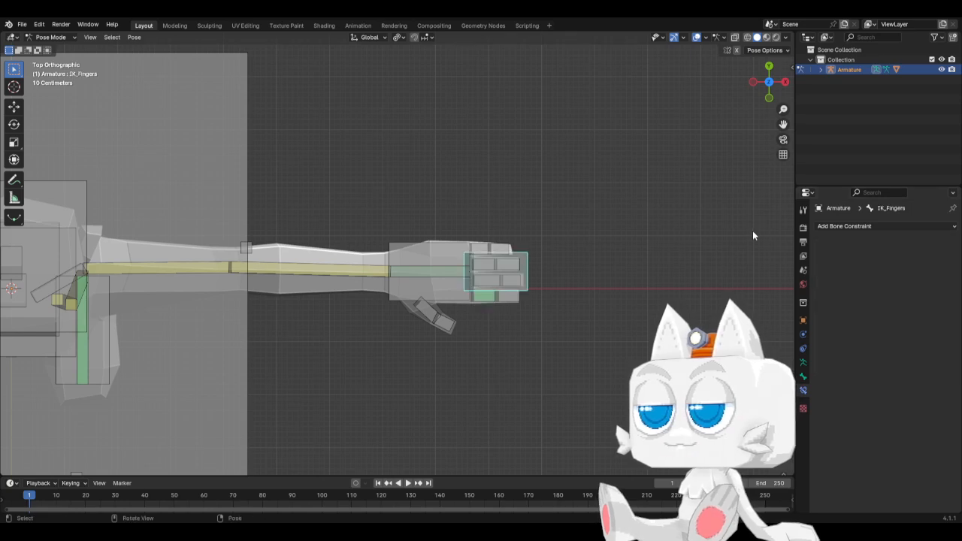
{"action": "left_click", "coordinate": [803, 376]}
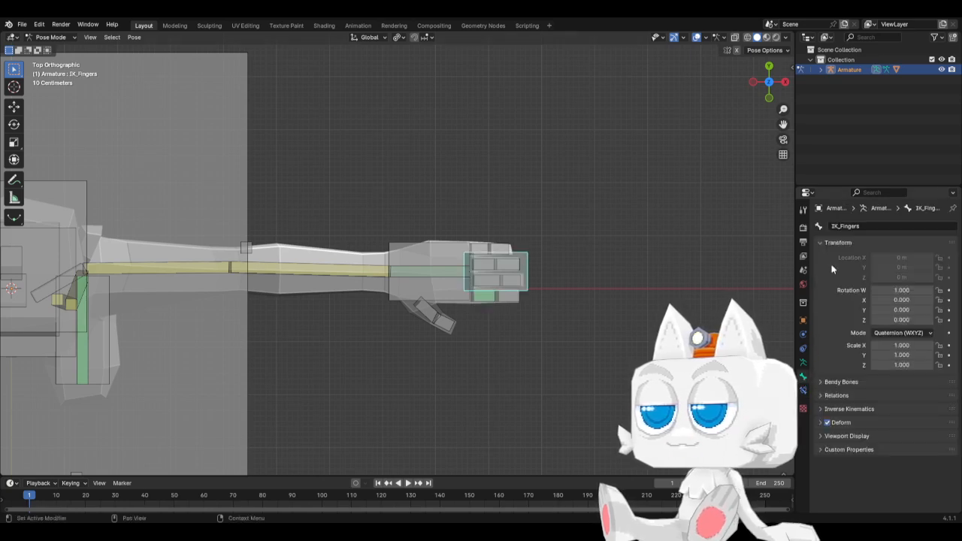
{"action": "left_click", "coordinate": [871, 226]}
{"action": "left_click", "coordinate": [872, 228]}
{"action": "type", "text": ".L"}
{"action": "key", "text": "Return"}
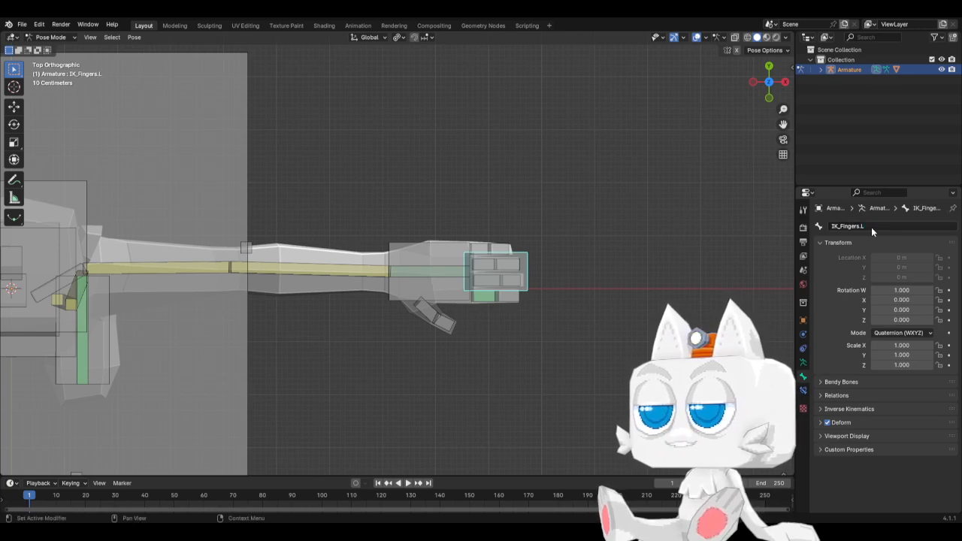
Step: Set both the target and owner of FingerIndex1.L's Copy Rotation constraint to Local Space
{"action": "left_click", "coordinate": [493, 304]}
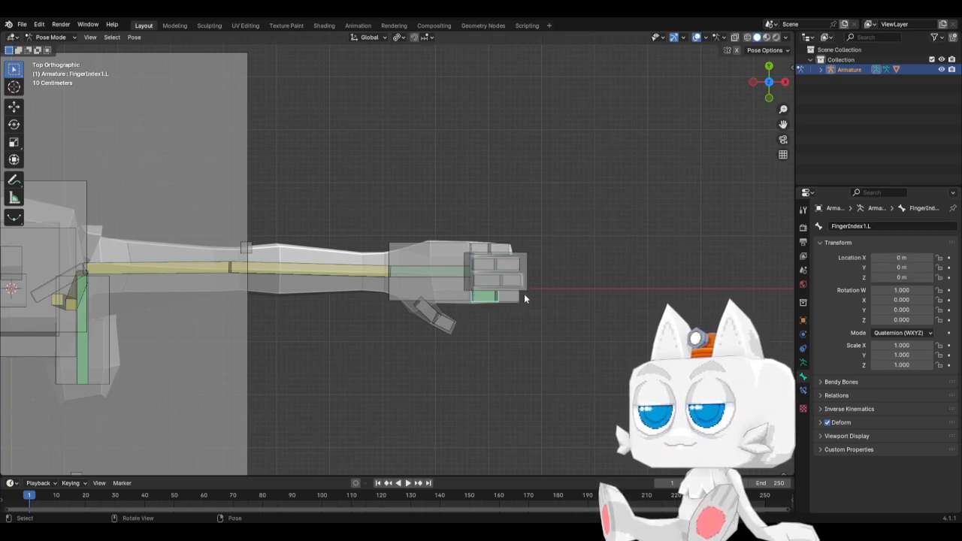
{"action": "left_click", "coordinate": [804, 390]}
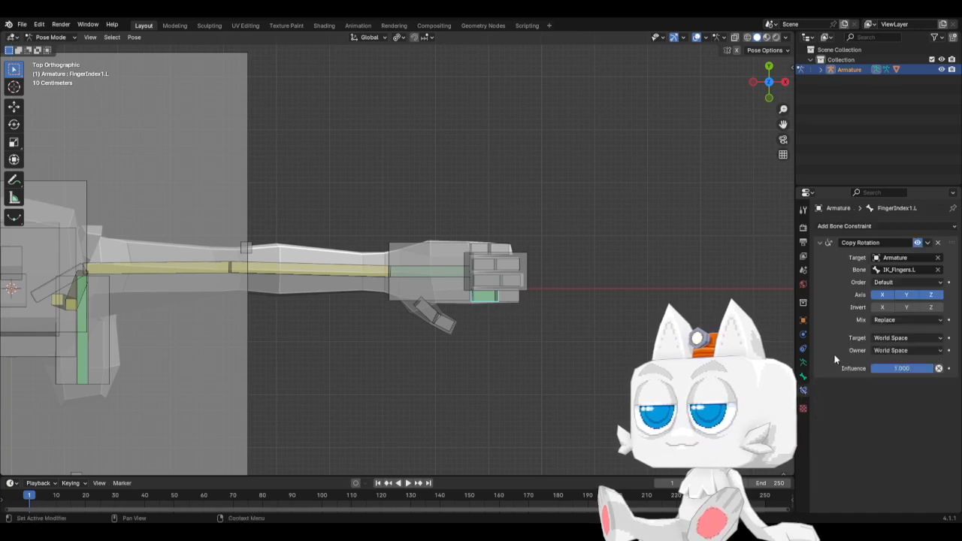
{"action": "left_click", "coordinate": [894, 342]}
{"action": "left_click", "coordinate": [865, 397]}
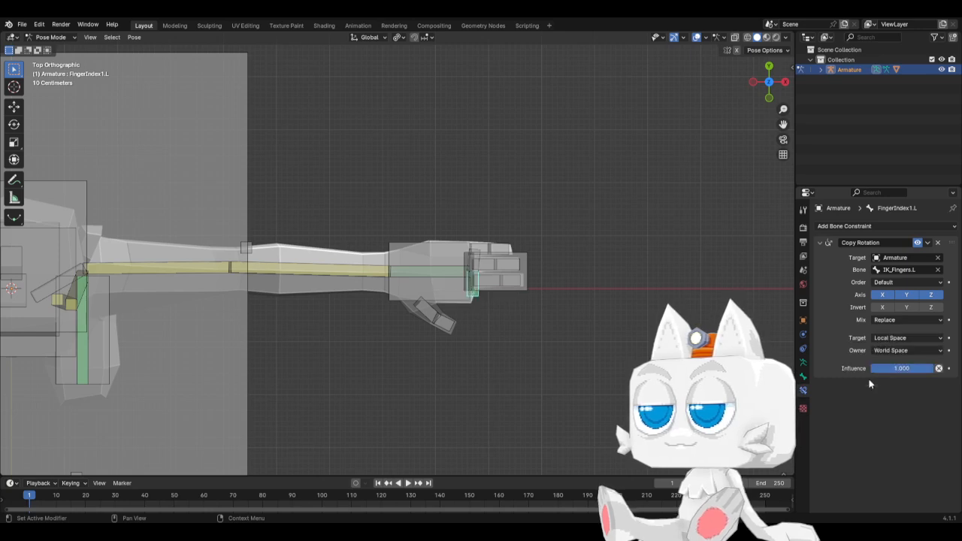
{"action": "left_click", "coordinate": [885, 351]}
{"action": "left_click", "coordinate": [883, 407]}
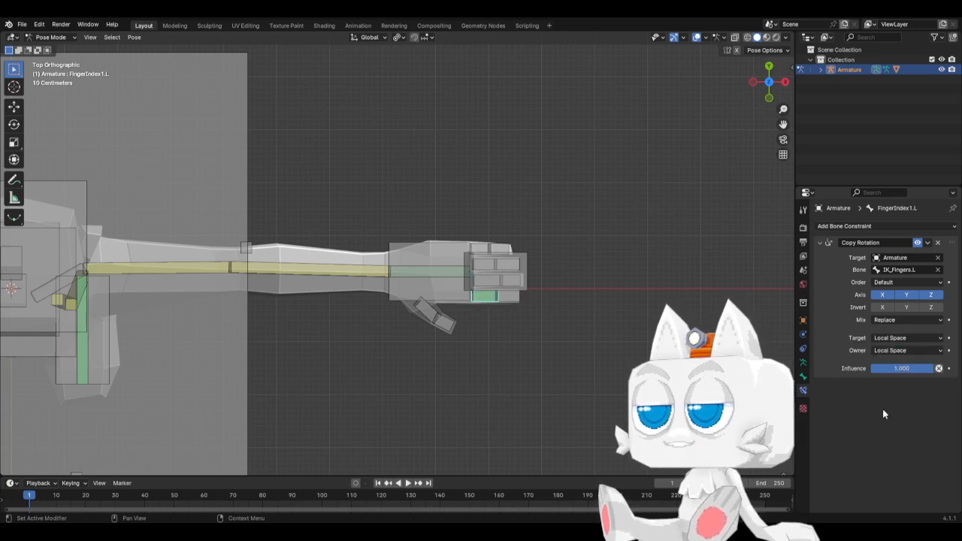
Step: Try rotating IK_Fingers.L in perspective and front view to test how the index finger bone follows
{"action": "middle_click_drag", "start_coordinate": [574, 302], "coordinate": [548, 201]}
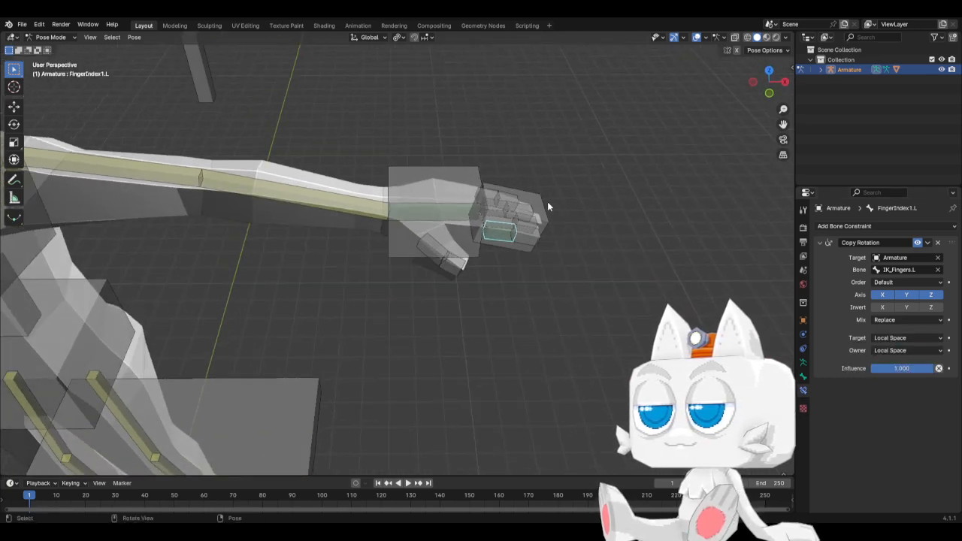
{"action": "left_click", "coordinate": [540, 210]}
{"action": "key", "text": "r"}
{"action": "left_click", "coordinate": [537, 257]}
{"action": "key", "text": "KP_1"}
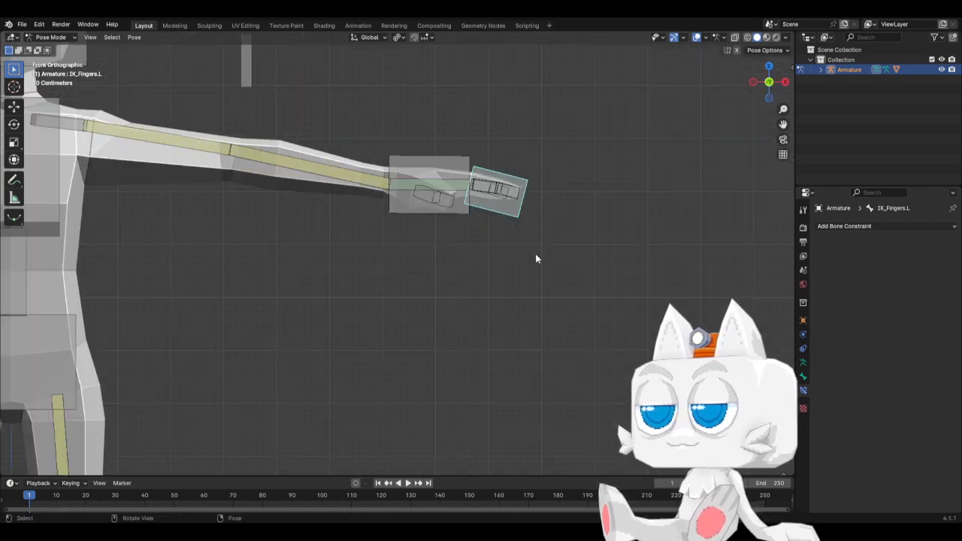
{"action": "key", "text": "r"}
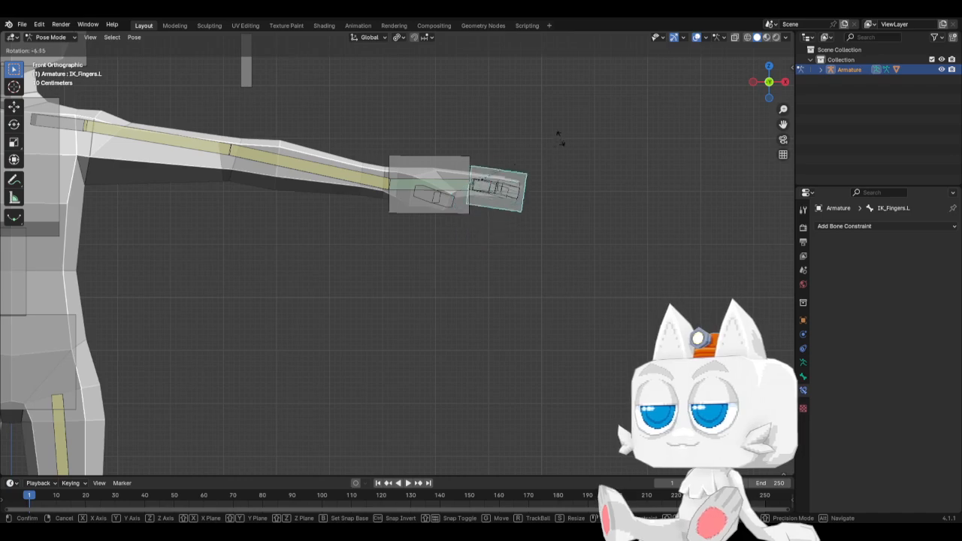
{"action": "left_click", "coordinate": [529, 125]}
Step: Limit FingerIndex1.L's Copy Rotation constraint to the X axis by turning off Y and Z
{"action": "middle_click_drag", "start_coordinate": [529, 125], "coordinate": [442, 283]}
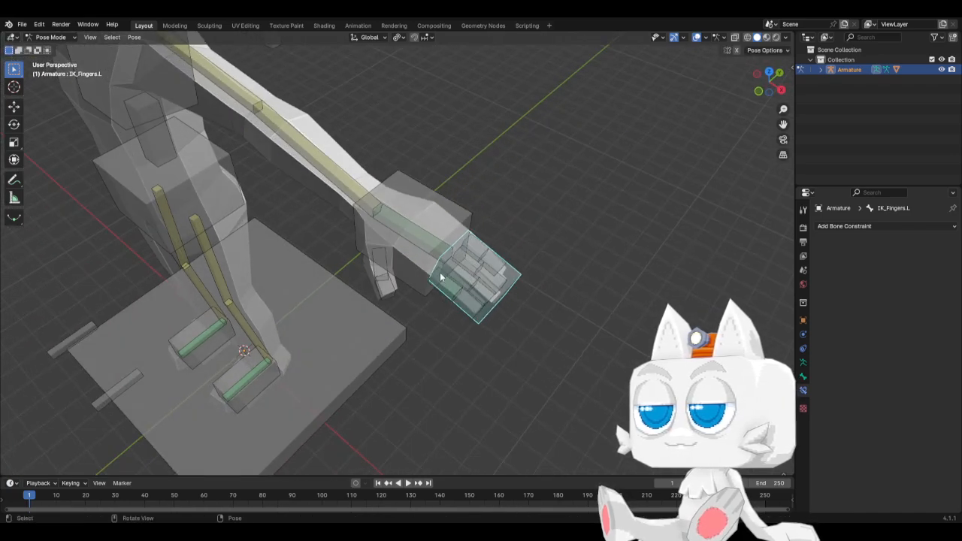
{"action": "left_click", "coordinate": [442, 284]}
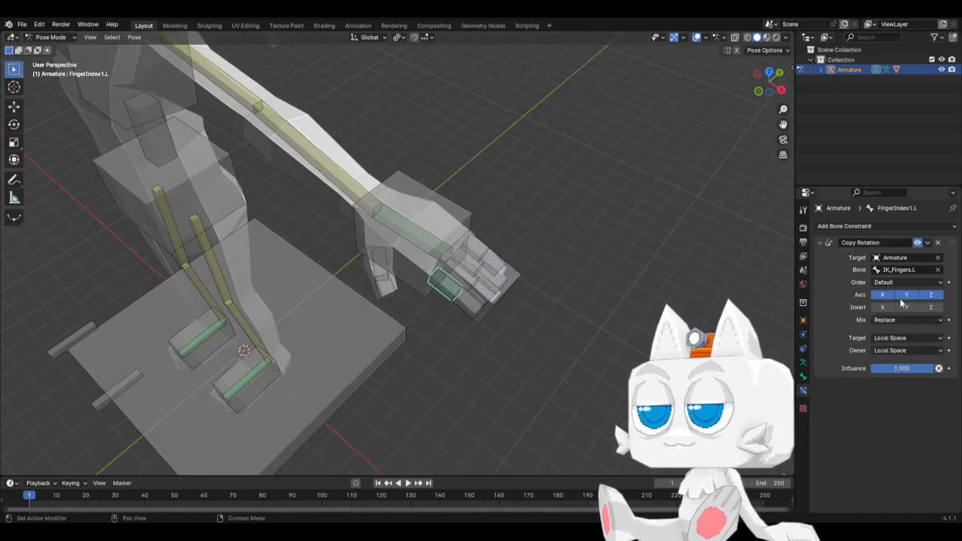
{"action": "left_click", "coordinate": [930, 295]}
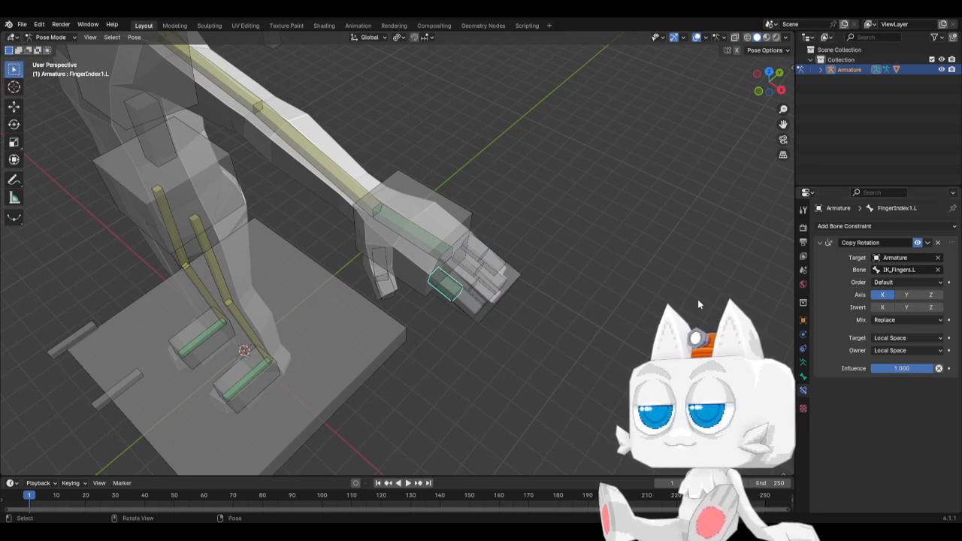
Step: Test the X-only constraint by trial-rotating IK_Fingers.L about the global X and Y axes, cancelling each transform
{"action": "left_click", "coordinate": [491, 319]}
{"action": "key", "text": "r"}
{"action": "key", "text": "x"}
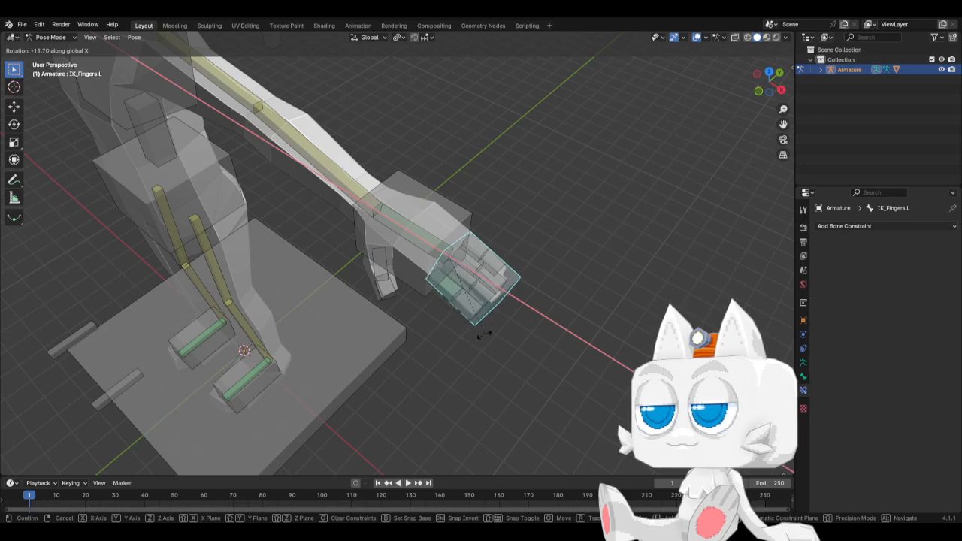
{"action": "left_click", "coordinate": [580, 274]}
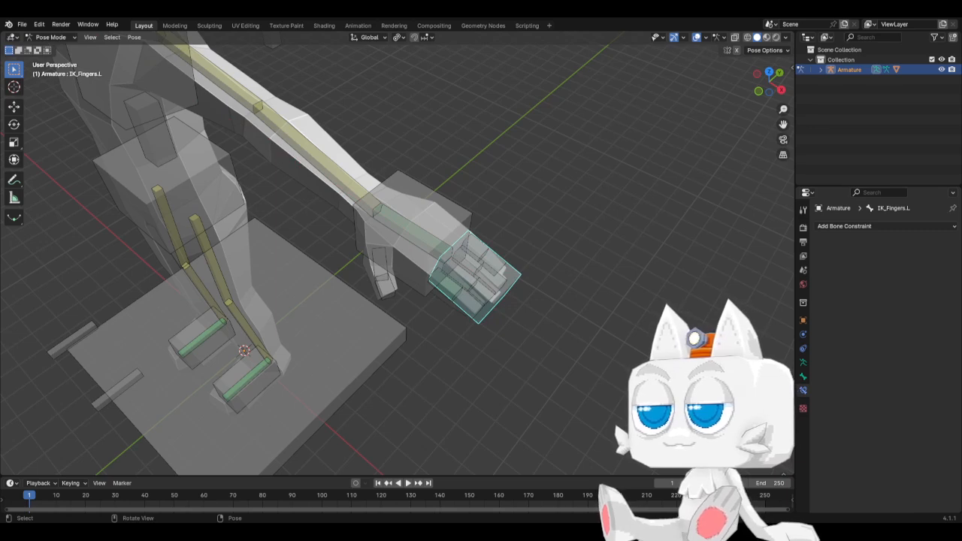
{"action": "key", "text": "s"}
{"action": "key", "text": "y"}
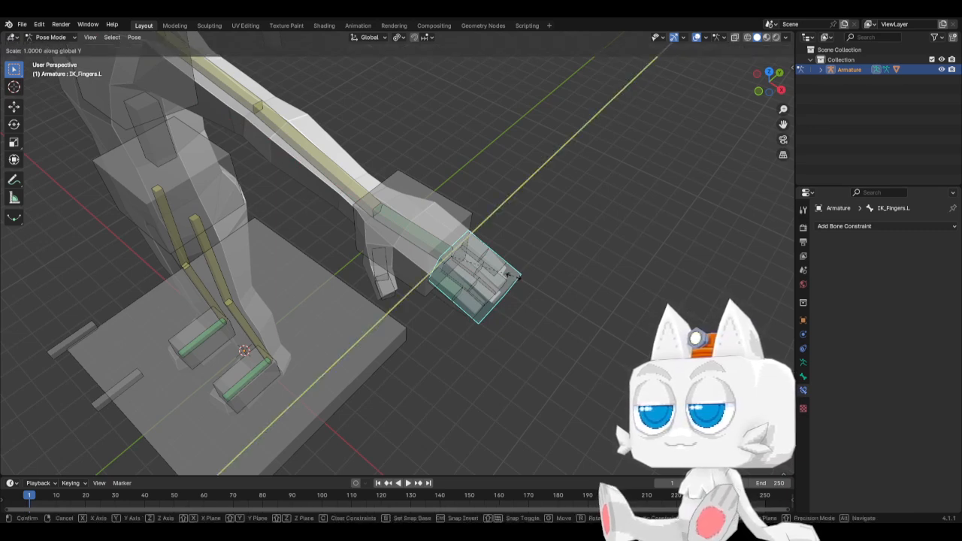
{"action": "right_click", "coordinate": [514, 283]}
{"action": "key", "text": "s"}
{"action": "key", "text": "y"}
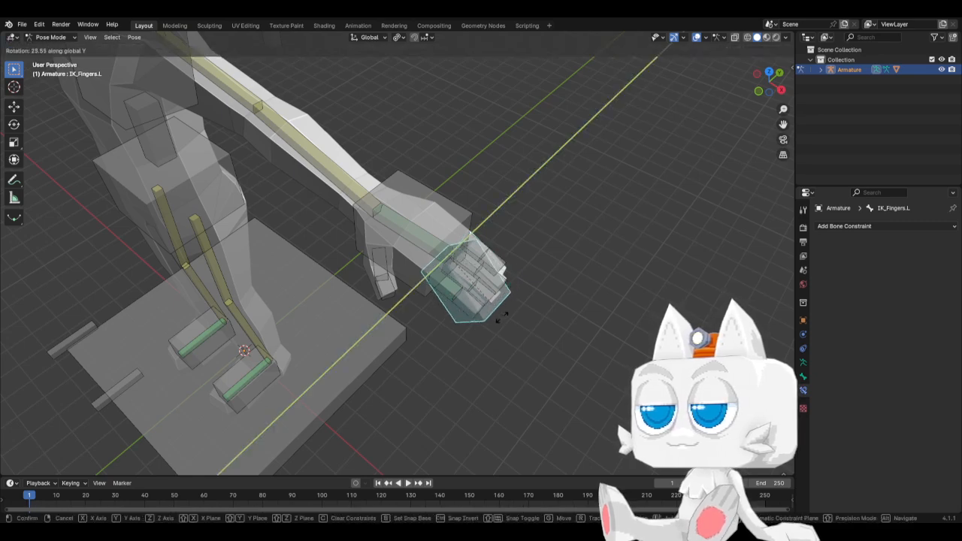
{"action": "right_click", "coordinate": [477, 343]}
Step: Review FingerIndex1.L's constraint settings and try another rotation of IK_Fingers.L about the global Y axis
{"action": "left_click", "coordinate": [445, 294]}
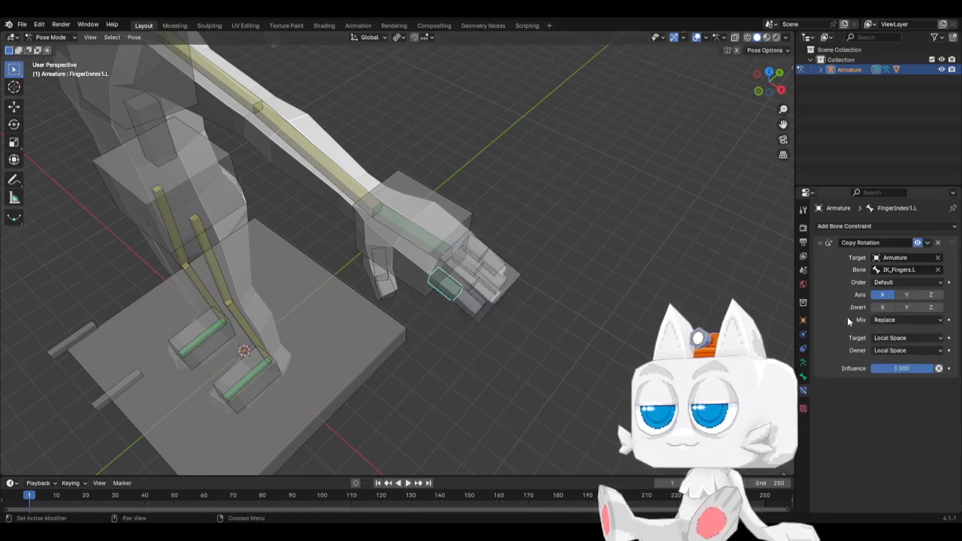
{"action": "left_click", "coordinate": [521, 280]}
{"action": "key", "text": "r"}
{"action": "key", "text": "y"}
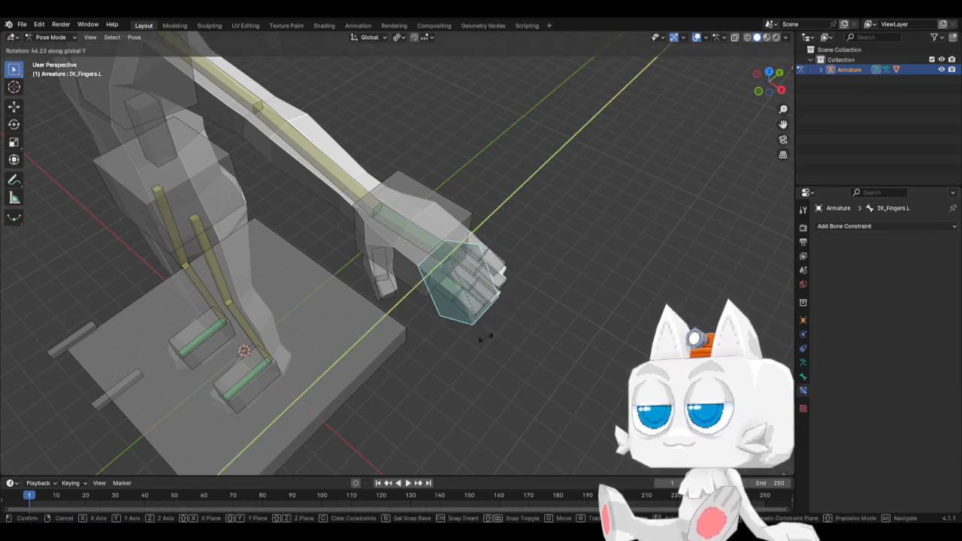
{"action": "left_click", "coordinate": [529, 181]}
{"action": "key", "text": "KP_1"}
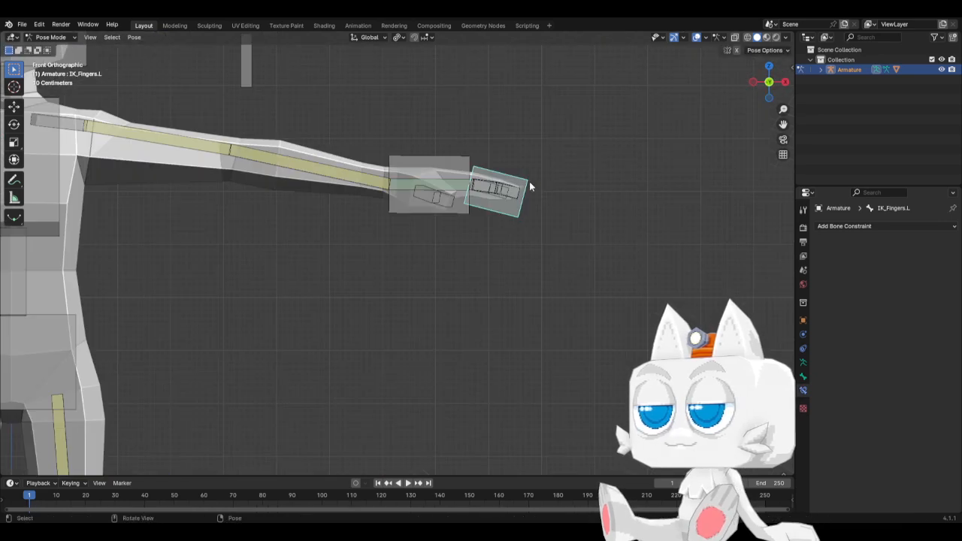
Step: Trial-rotate IK_Fingers.L in front and perspective views, cancelling each transform, to check how the index finger follows
{"action": "key", "text": "r"}
{"action": "right_click", "coordinate": [573, 190]}
{"action": "middle_click_drag", "start_coordinate": [573, 189], "coordinate": [482, 259]}
{"action": "key", "text": "r"}
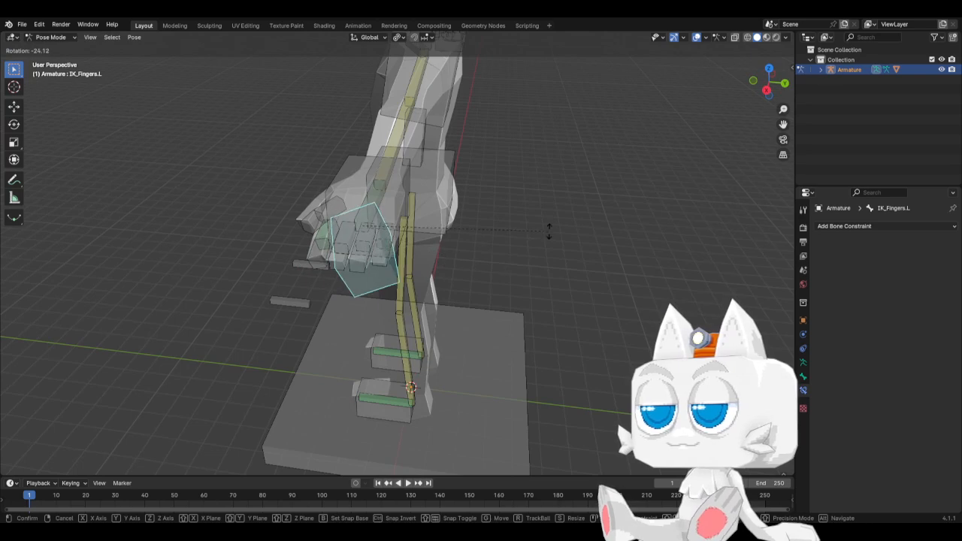
{"action": "right_click", "coordinate": [549, 231]}
Step: Adjust the roll of the IK_Fingers.L bone in Edit Mode from the right view, then return to Pose Mode
{"action": "key", "text": "Tab"}
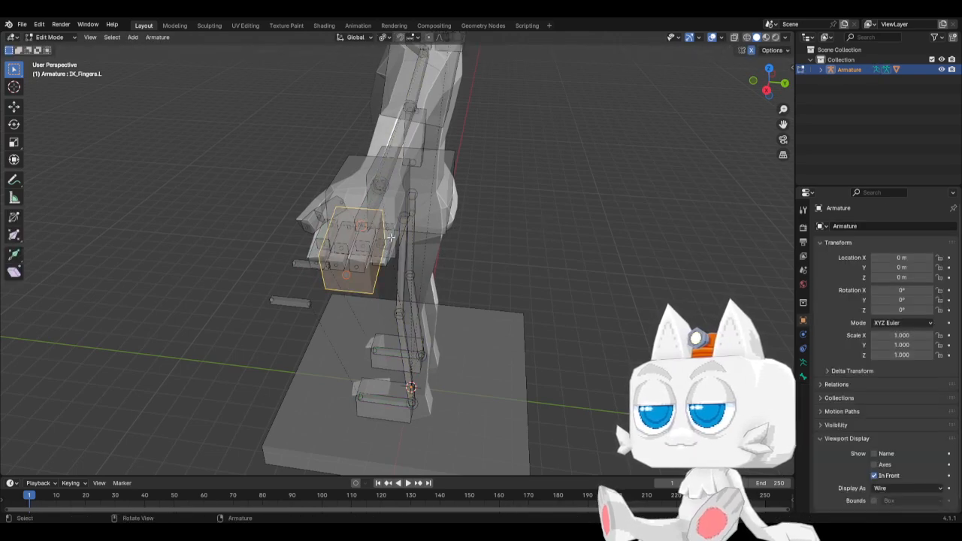
{"action": "key", "text": "KP_7"}
{"action": "key", "text": "KP_3"}
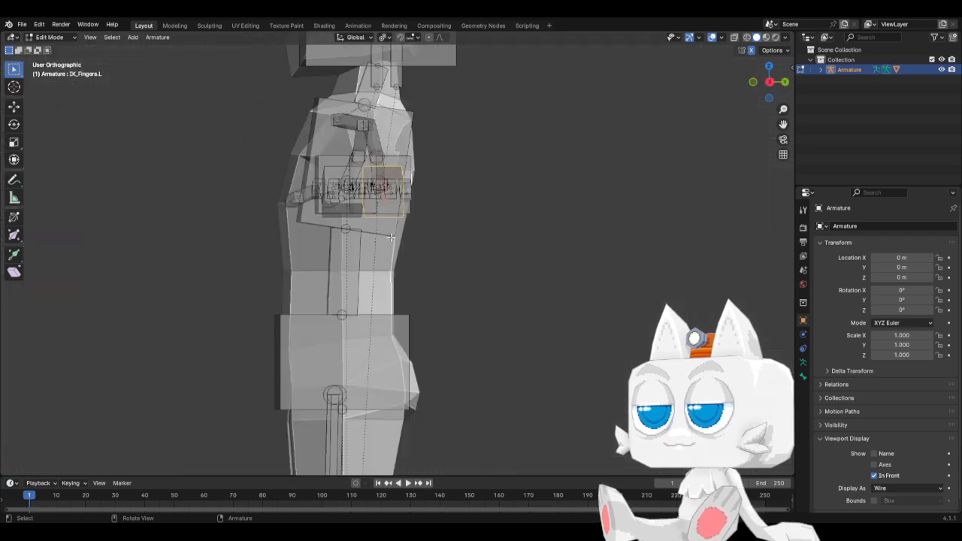
{"action": "key", "text": "ctrl+r"}
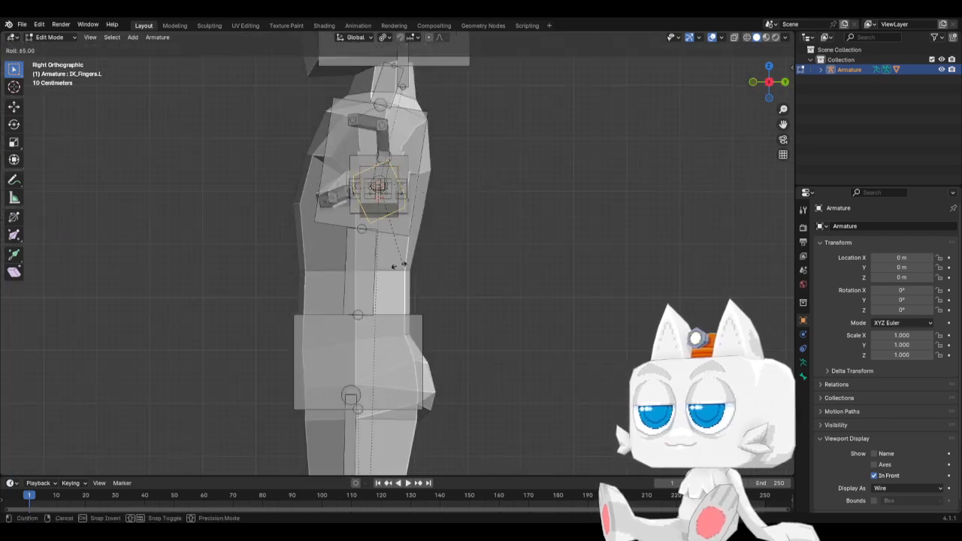
{"action": "left_click", "coordinate": [346, 249]}
{"action": "key", "text": "Tab"}
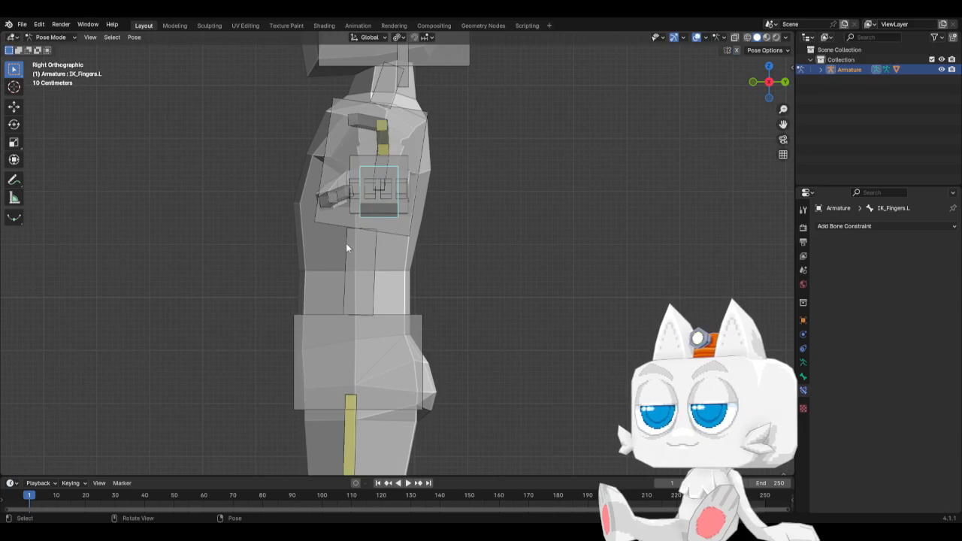
Step: Test the re-rolled IK_Fingers.L with a cancelled trial rotation in perspective view
{"action": "middle_click_drag", "start_coordinate": [346, 248], "coordinate": [443, 312]}
{"action": "middle_click_drag", "start_coordinate": [502, 297], "coordinate": [604, 297]}
{"action": "key", "text": "r"}
{"action": "right_click", "coordinate": [558, 322]}
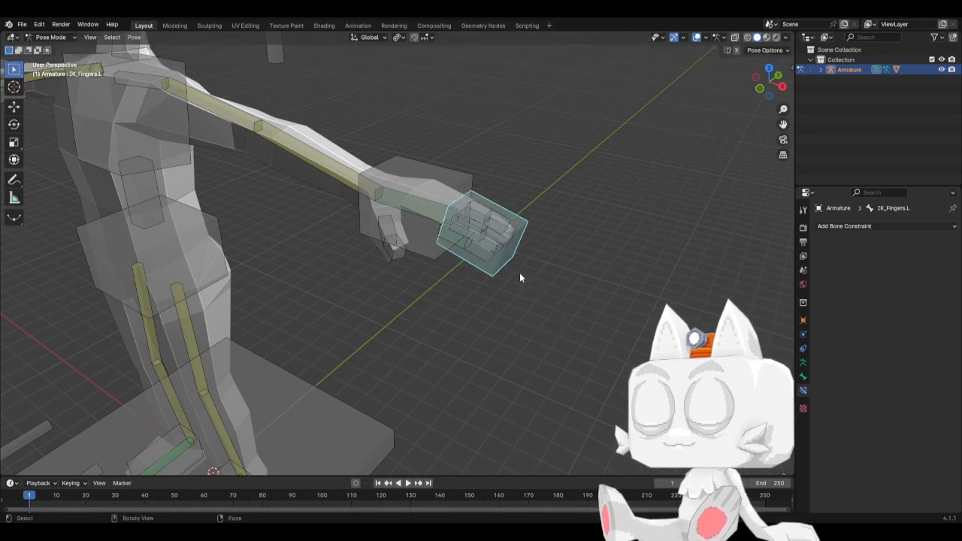
{"action": "key", "text": "ctrl+Tab"}
{"action": "key", "text": "ctrl+Tab"}
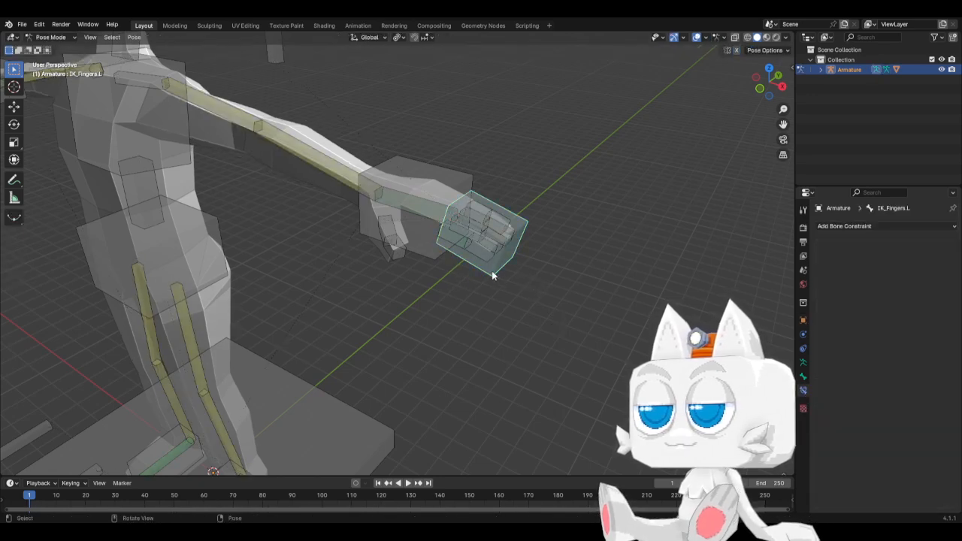
Step: Set both the target and owner space of FingerIndex1.L's Copy Rotation constraint to Local With Parent
{"action": "middle_click_drag", "start_coordinate": [494, 276], "coordinate": [470, 311]}
{"action": "left_click", "coordinate": [444, 278]}
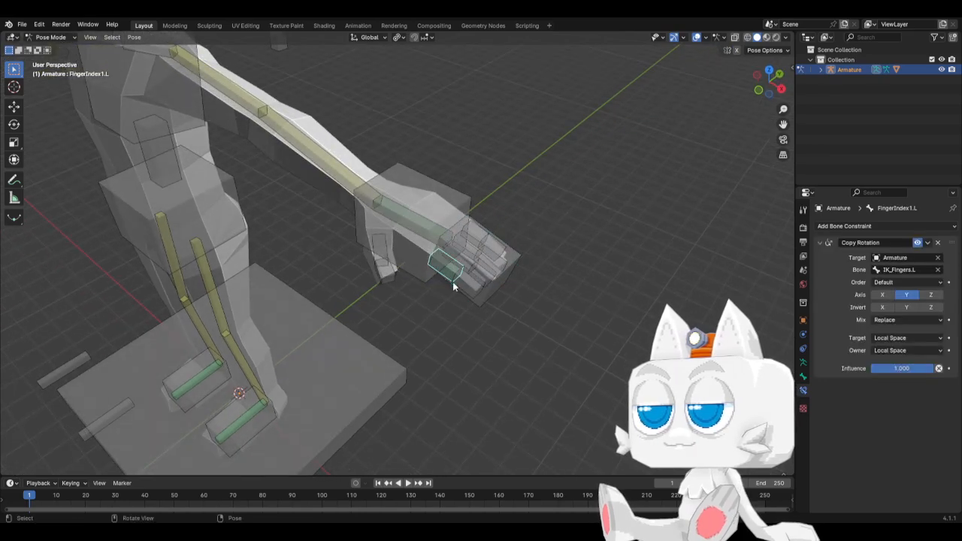
{"action": "left_click", "coordinate": [901, 338]}
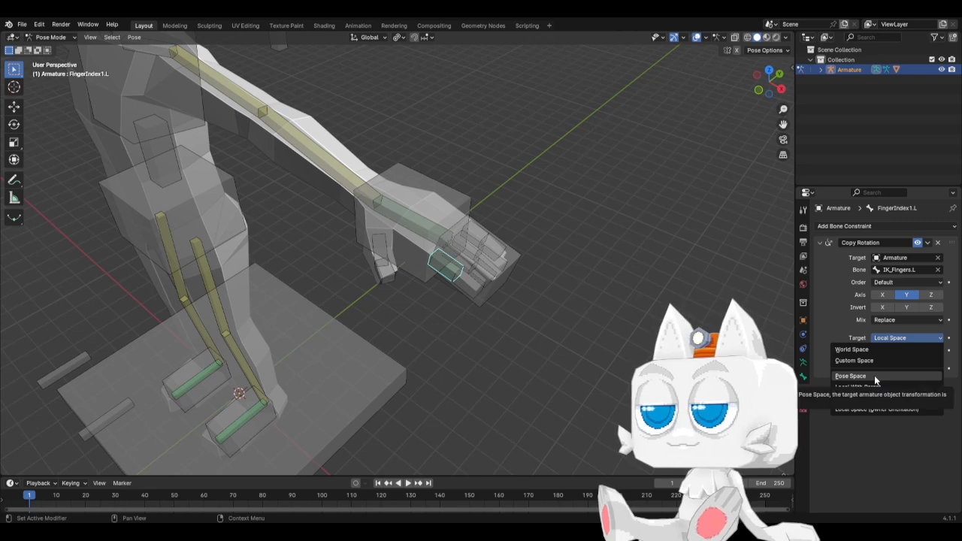
{"action": "left_click", "coordinate": [857, 387]}
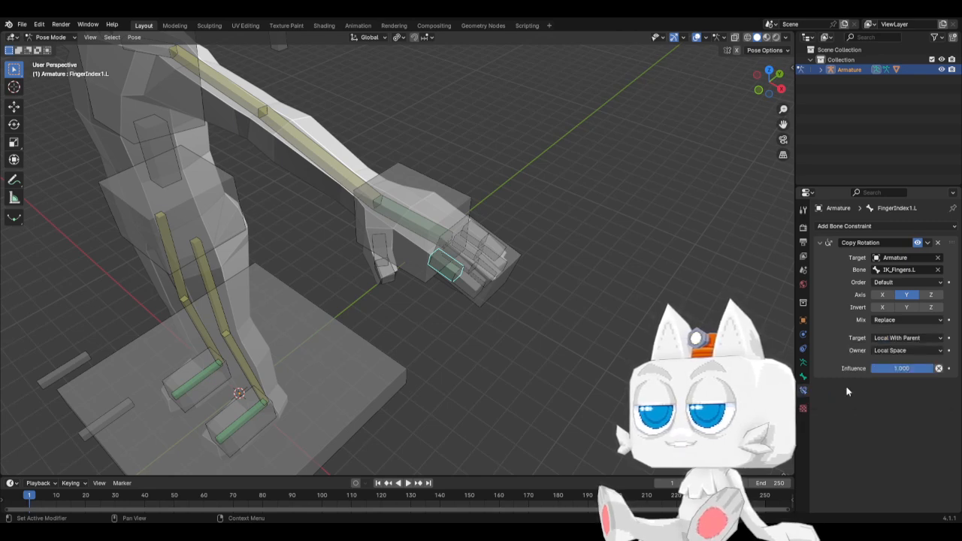
{"action": "left_click", "coordinate": [902, 351]}
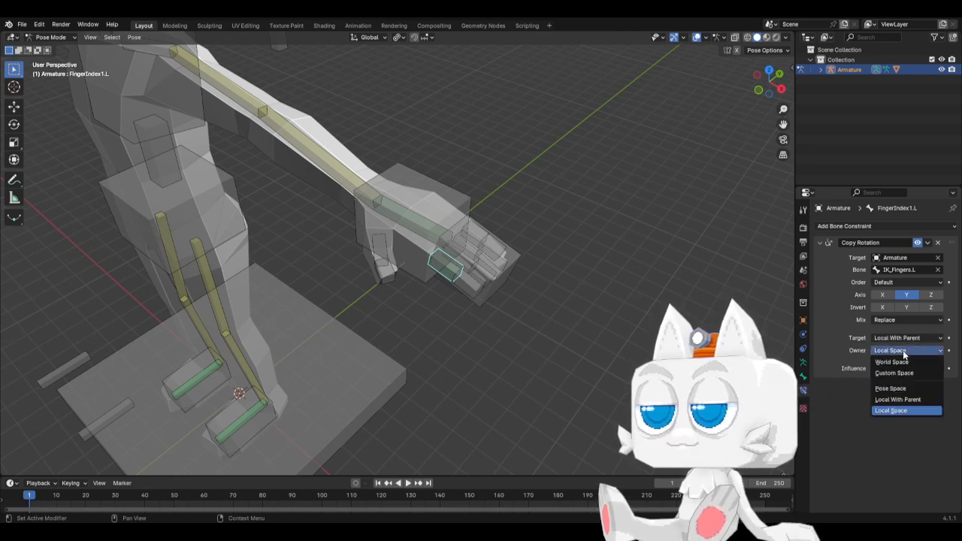
{"action": "left_click", "coordinate": [898, 399]}
Step: Trial-rotate IK_Fingers.L to test the Local With Parent spaces on the index finger
{"action": "left_click", "coordinate": [520, 254]}
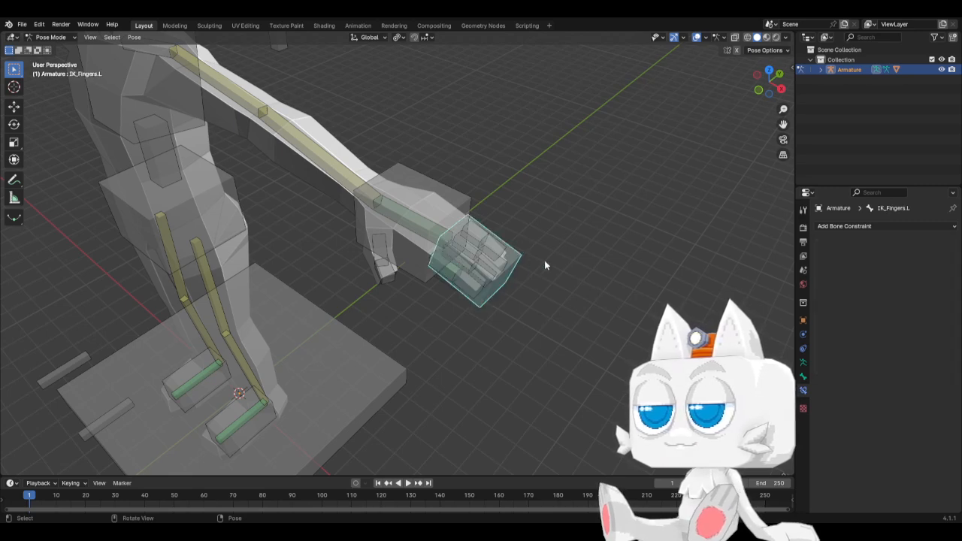
{"action": "key", "text": "r"}
{"action": "left_click", "coordinate": [541, 145]}
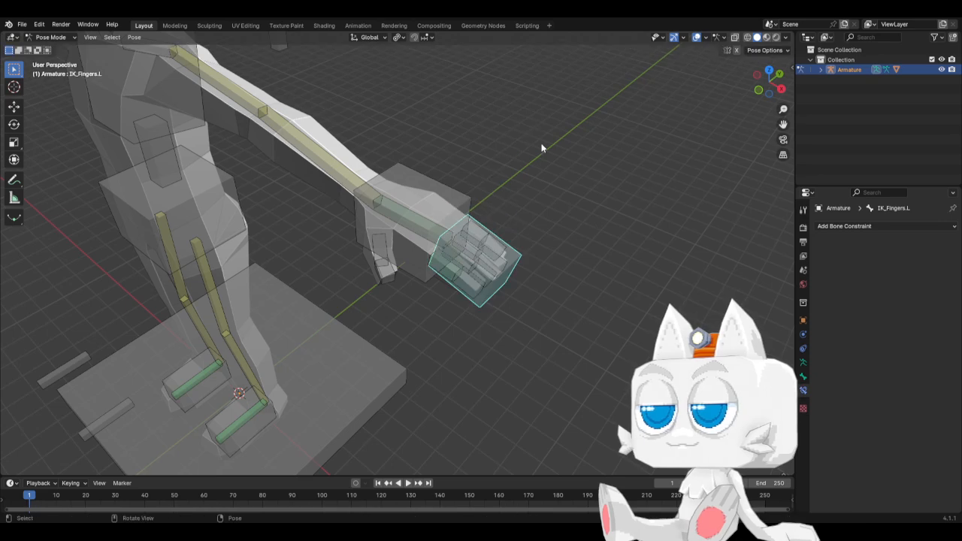
Step: Turn off the Y axis of FingerIndex1.L's Copy Rotation constraint and set its target and owner to Pose Space
{"action": "left_click", "coordinate": [448, 275]}
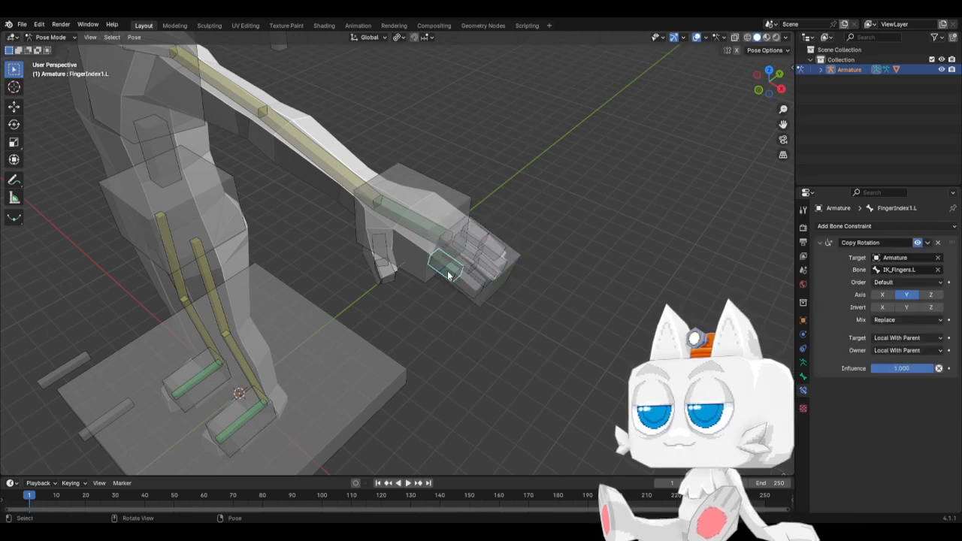
{"action": "left_click", "coordinate": [909, 296]}
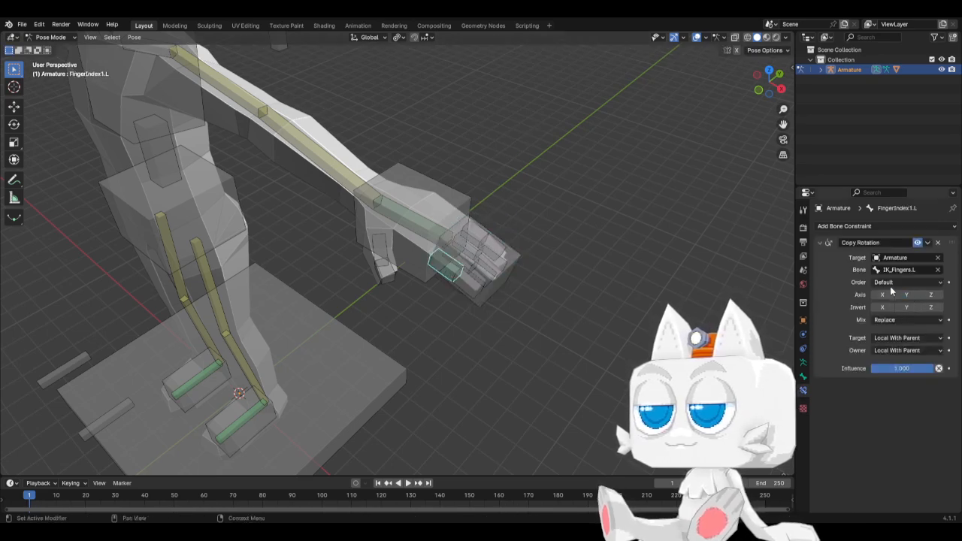
{"action": "left_click", "coordinate": [897, 338]}
{"action": "left_click", "coordinate": [871, 377]}
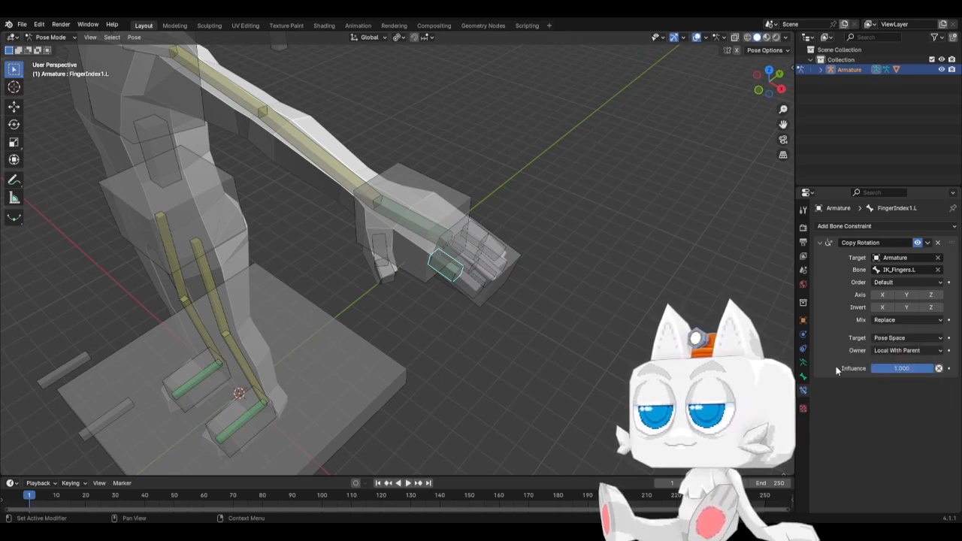
{"action": "left_click", "coordinate": [899, 351]}
{"action": "left_click", "coordinate": [891, 388]}
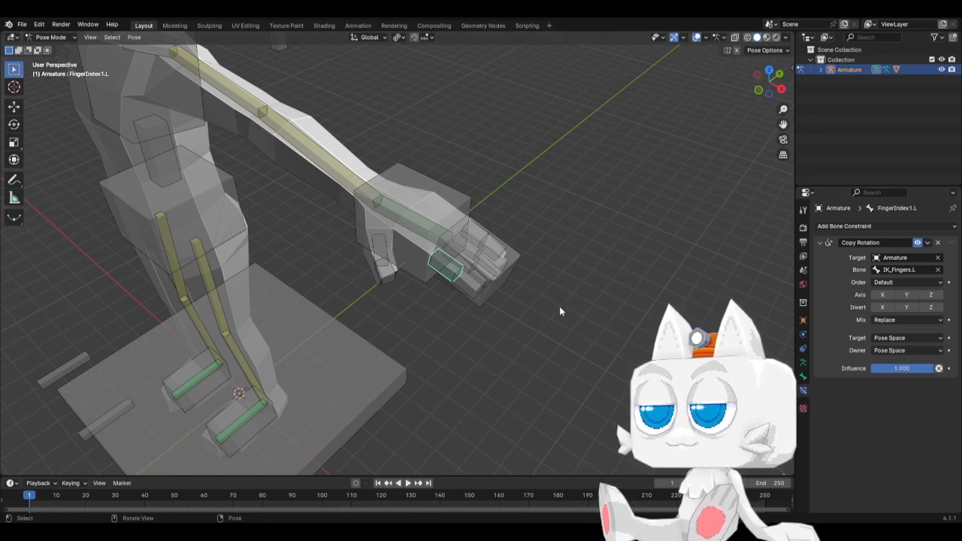
Step: Test the Pose Space setting with a cancelled trial rotation of IK_Fingers.L
{"action": "left_click", "coordinate": [522, 260]}
{"action": "key", "text": "r"}
{"action": "right_click", "coordinate": [518, 211]}
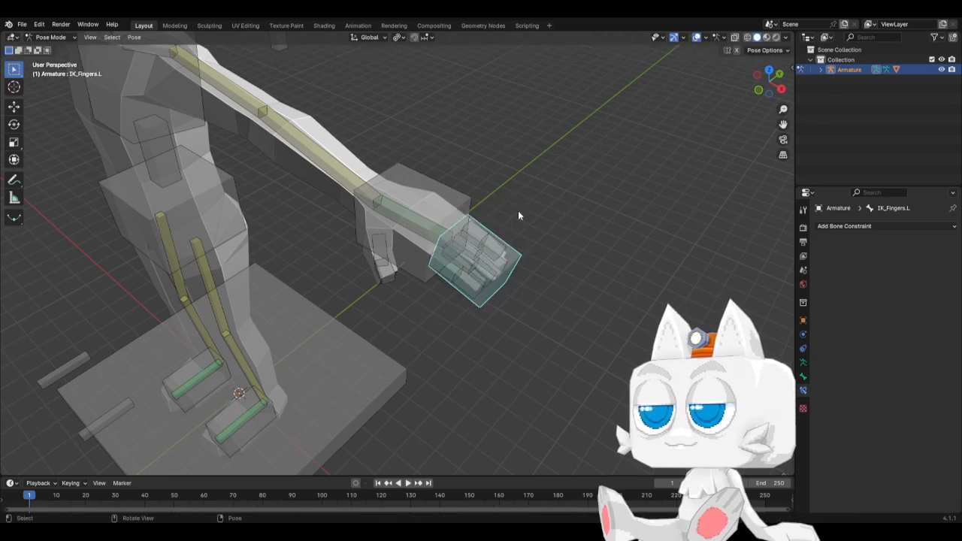
Step: Return FingerIndex1.L's Copy Rotation target and owner to Local Space
{"action": "left_click", "coordinate": [446, 274]}
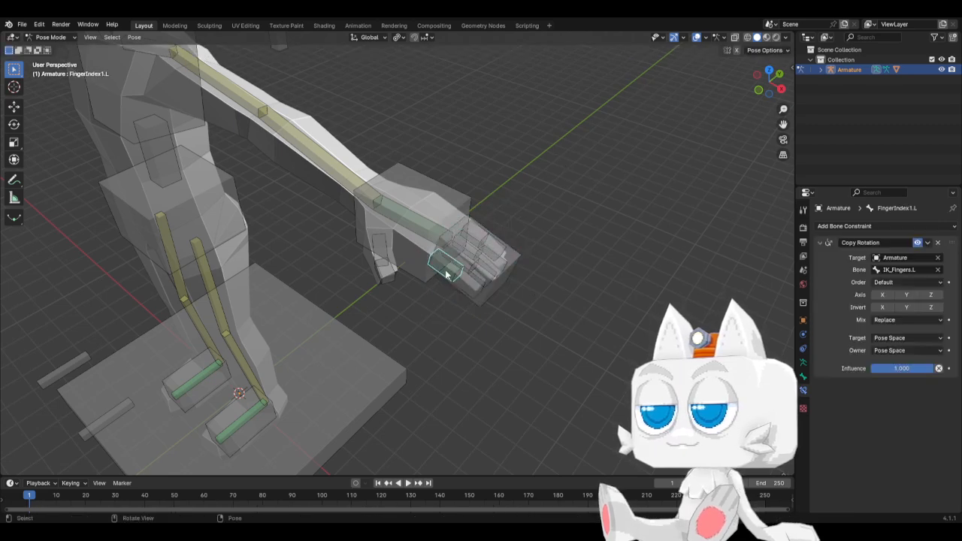
{"action": "left_click", "coordinate": [889, 339]}
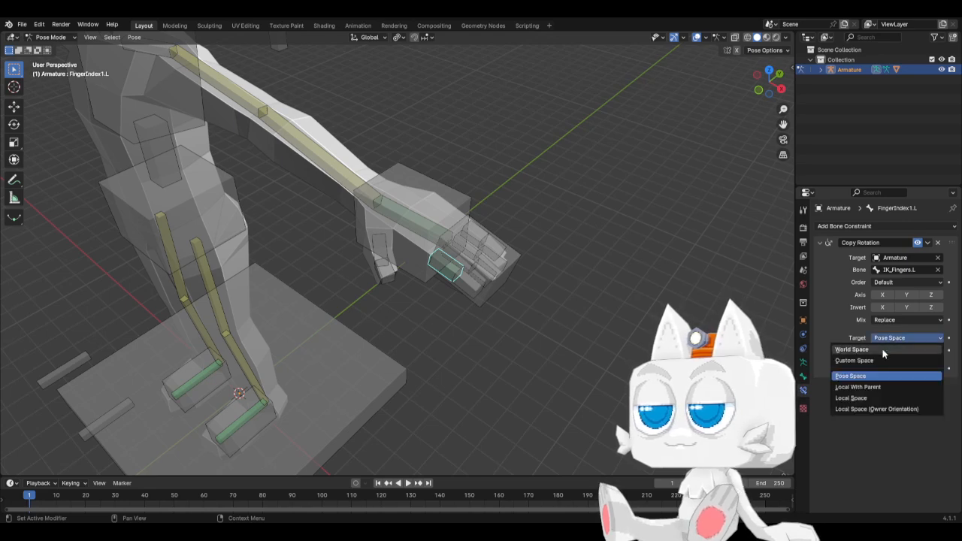
{"action": "left_click", "coordinate": [866, 399]}
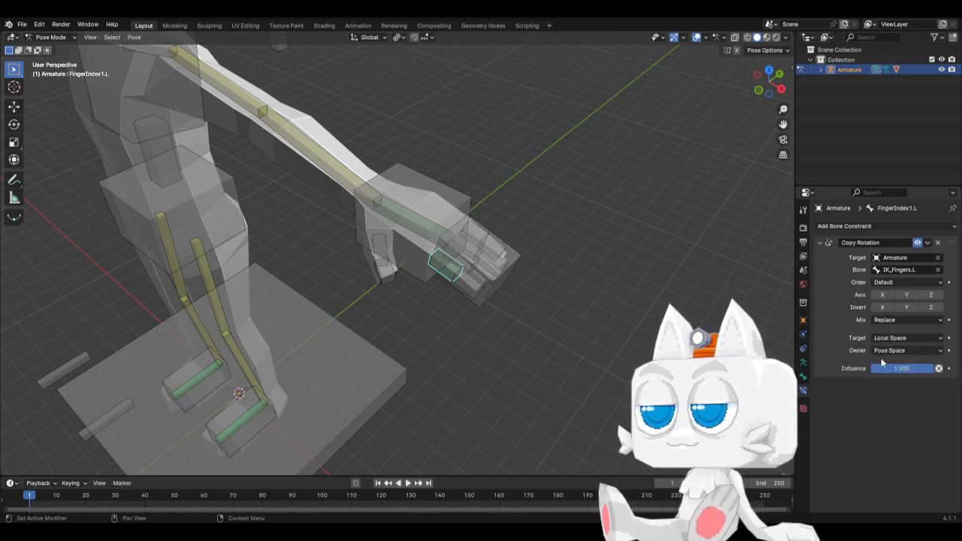
{"action": "left_click", "coordinate": [887, 350]}
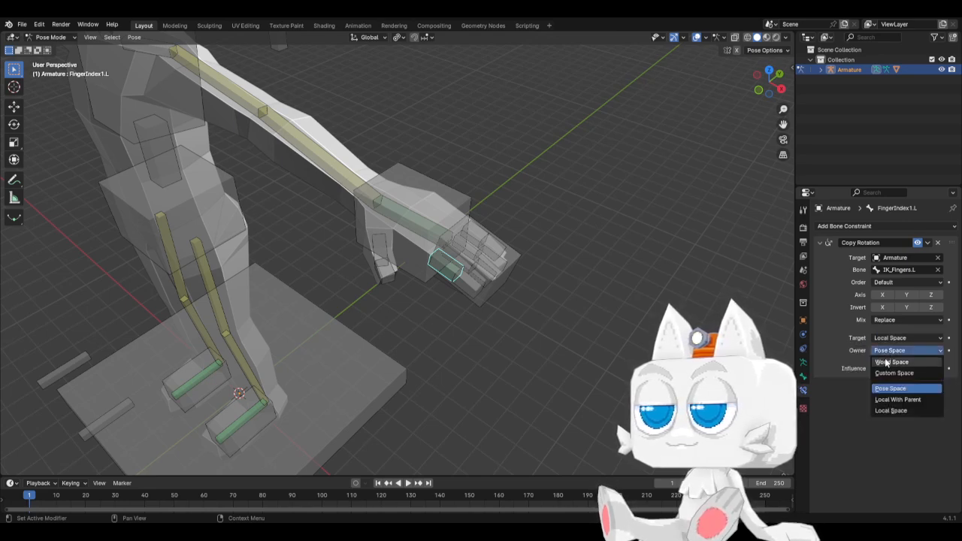
{"action": "left_click", "coordinate": [886, 411]}
Step: Trial-rotate IK_Fingers.L with the constraint in Local Space, cancelling the transform
{"action": "left_click", "coordinate": [523, 263]}
{"action": "key", "text": "r"}
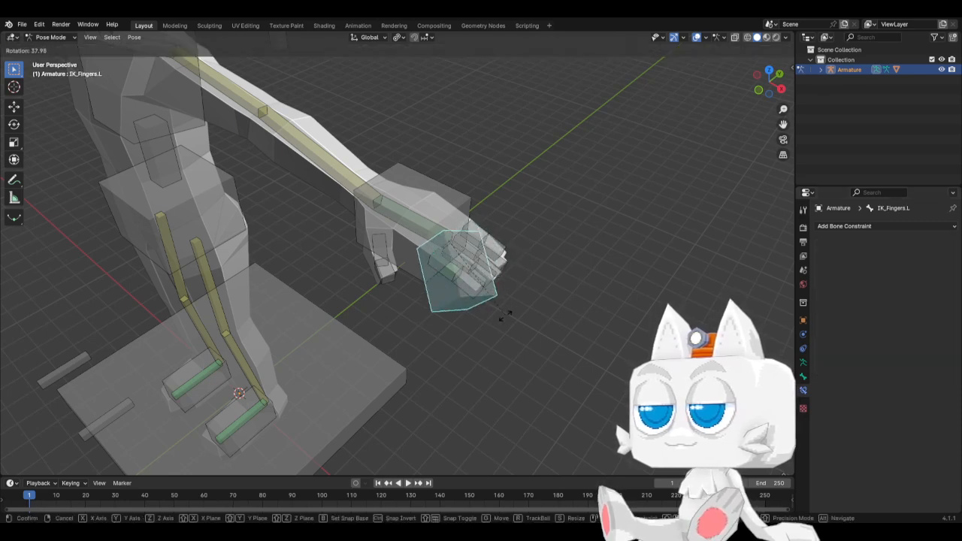
{"action": "right_click", "coordinate": [474, 240]}
Step: Enable the X, Y and Z axes of FingerIndex1.L's Copy Rotation constraint and rotate IK_Fingers.L upward to test it
{"action": "left_click", "coordinate": [452, 274]}
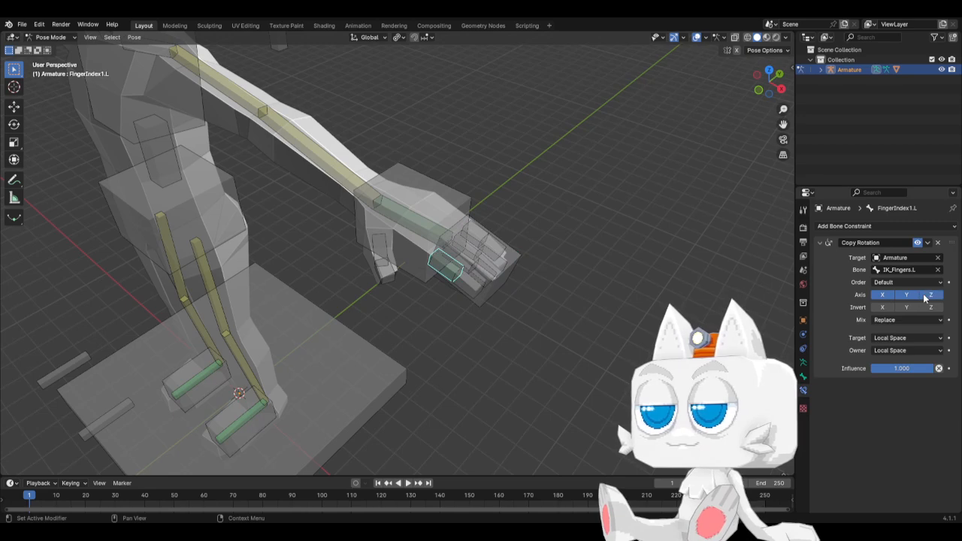
{"action": "left_click", "coordinate": [478, 297]}
{"action": "key", "text": "r"}
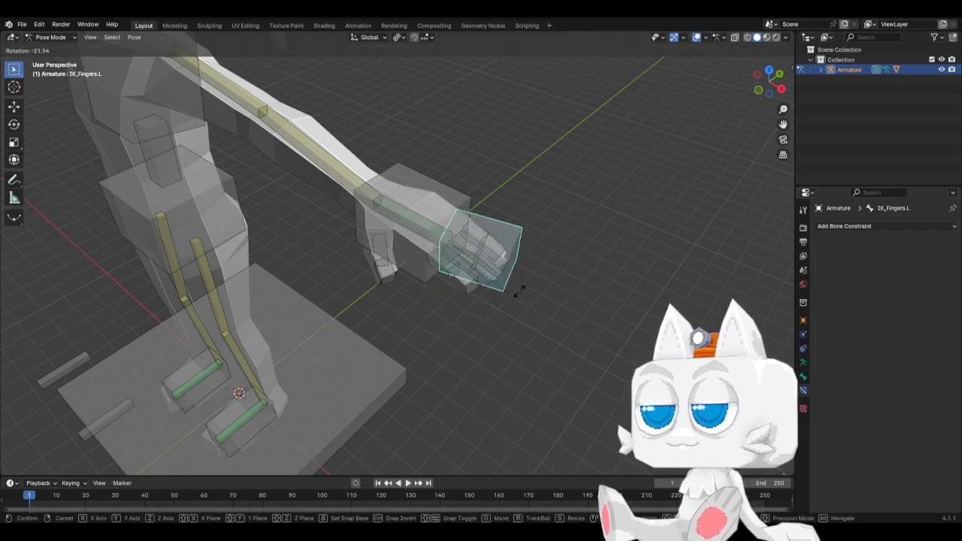
{"action": "left_click", "coordinate": [568, 214]}
Step: Set both the target and owner of FingerIndex1.L's Copy Rotation constraint to Pose Space with IK_Fingers.L still rotated
{"action": "left_click", "coordinate": [434, 251]}
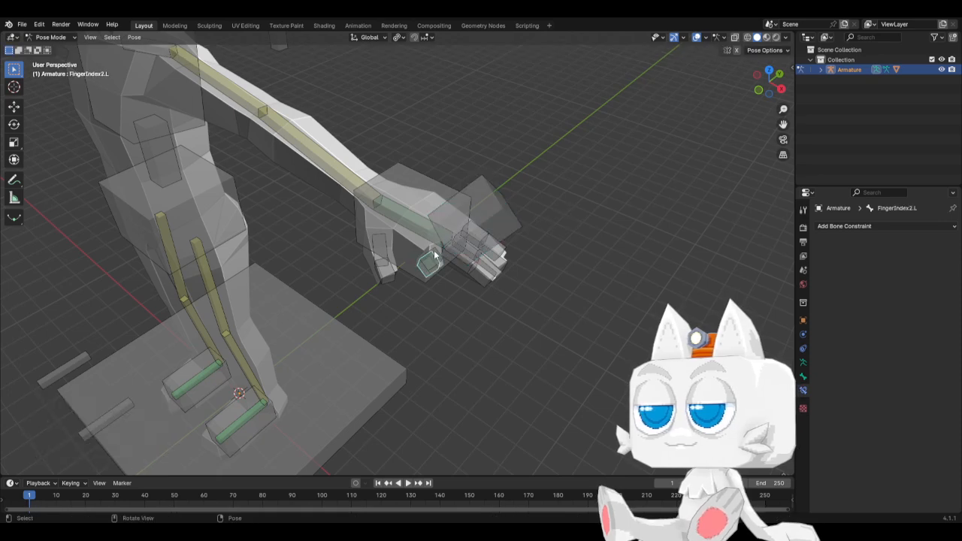
{"action": "left_click", "coordinate": [883, 337]}
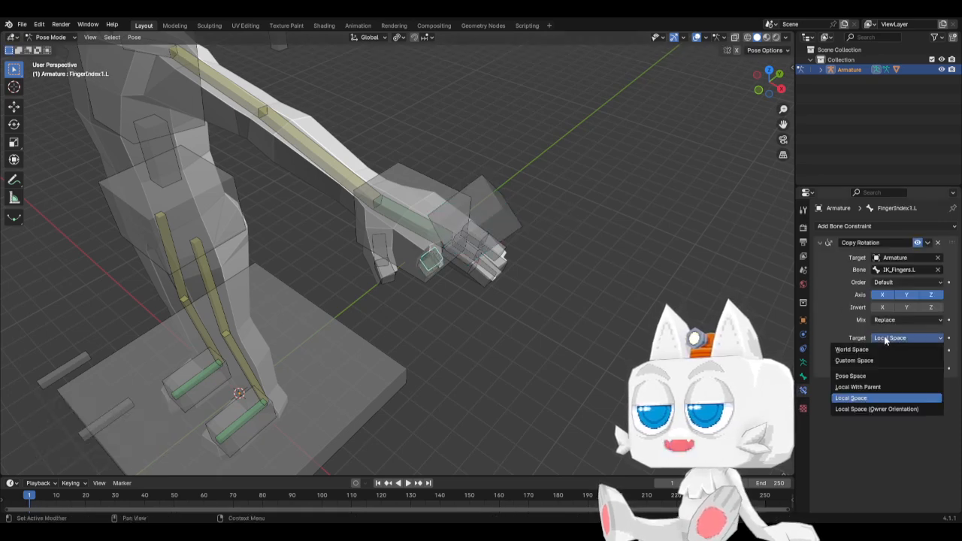
{"action": "left_click", "coordinate": [857, 375]}
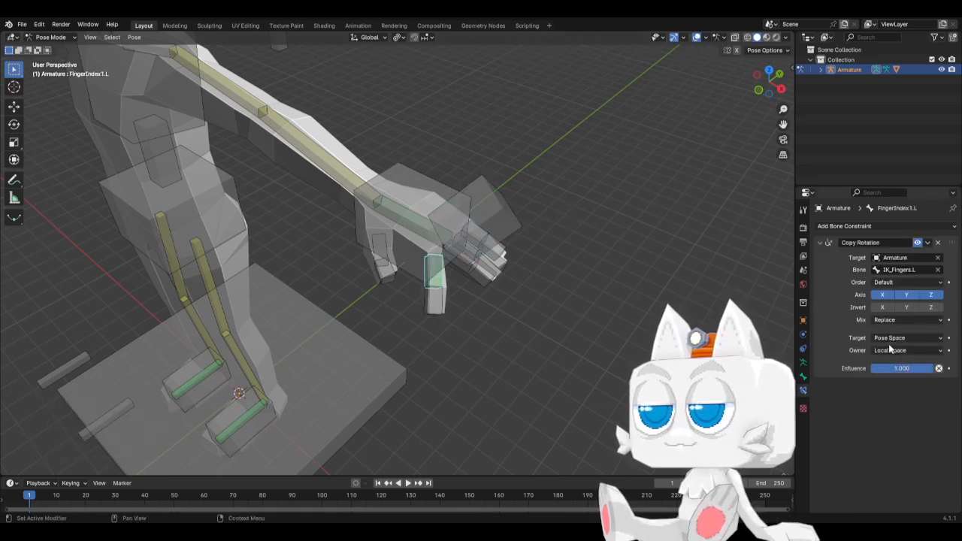
{"action": "left_click", "coordinate": [890, 350]}
{"action": "left_click", "coordinate": [888, 389]}
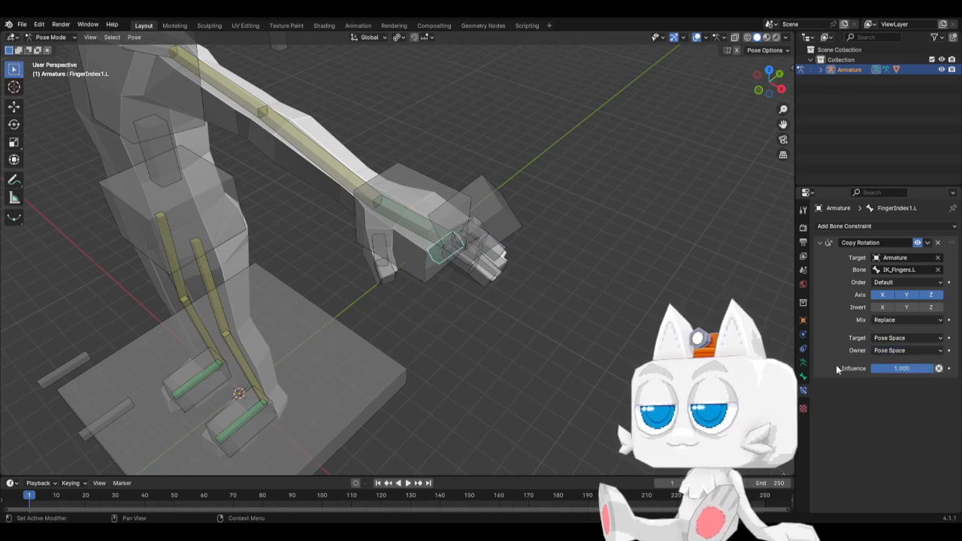
Step: Reset IK_Fingers.L to its rest rotation and check the index finger with a cancelled trial rotation
{"action": "left_click", "coordinate": [499, 193]}
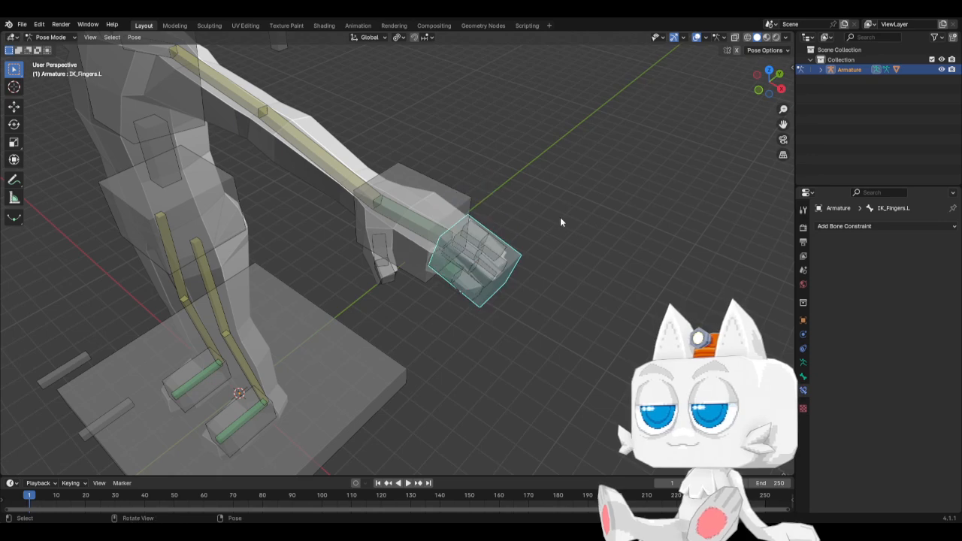
{"action": "key", "text": "r"}
{"action": "key", "text": "Escape"}
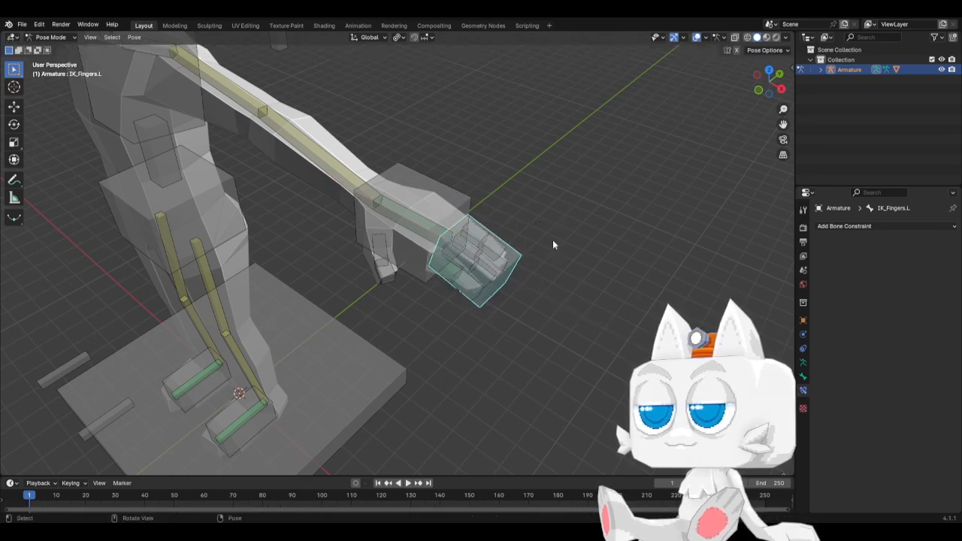
Step: Roll the IK_Fingers.L bone by -90° in Edit Mode from the right view, then return to Pose Mode
{"action": "key", "text": "Tab"}
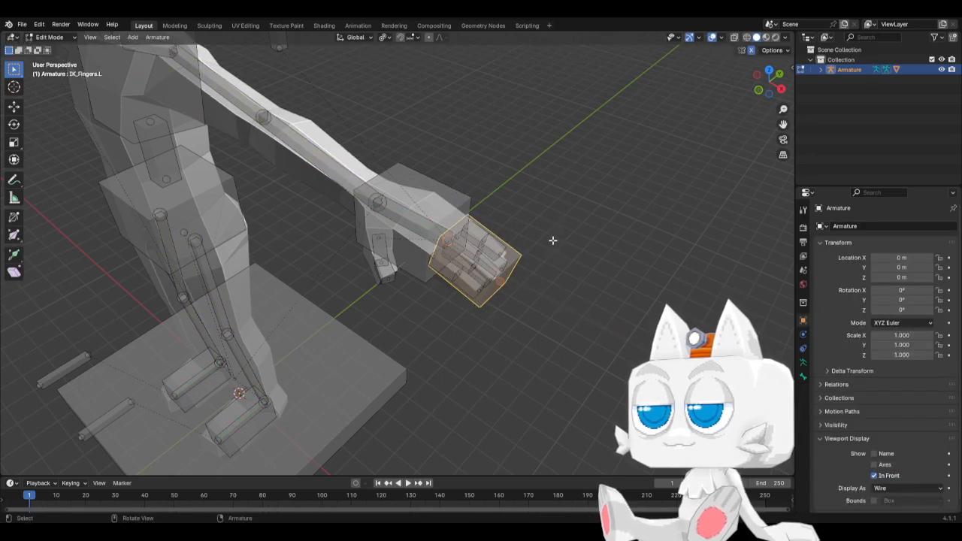
{"action": "key", "text": "KP_3"}
{"action": "key", "text": "ctrl+r"}
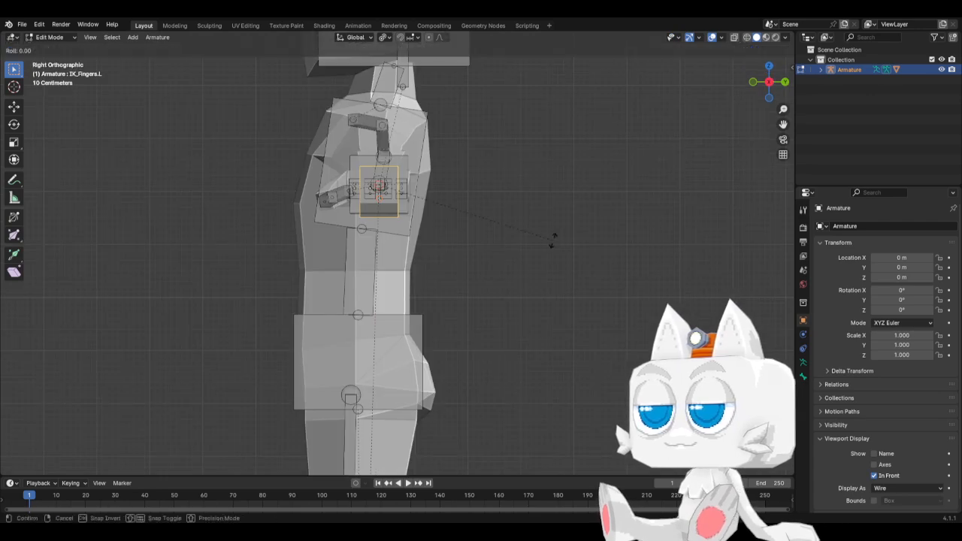
{"action": "left_click", "coordinate": [391, 131]}
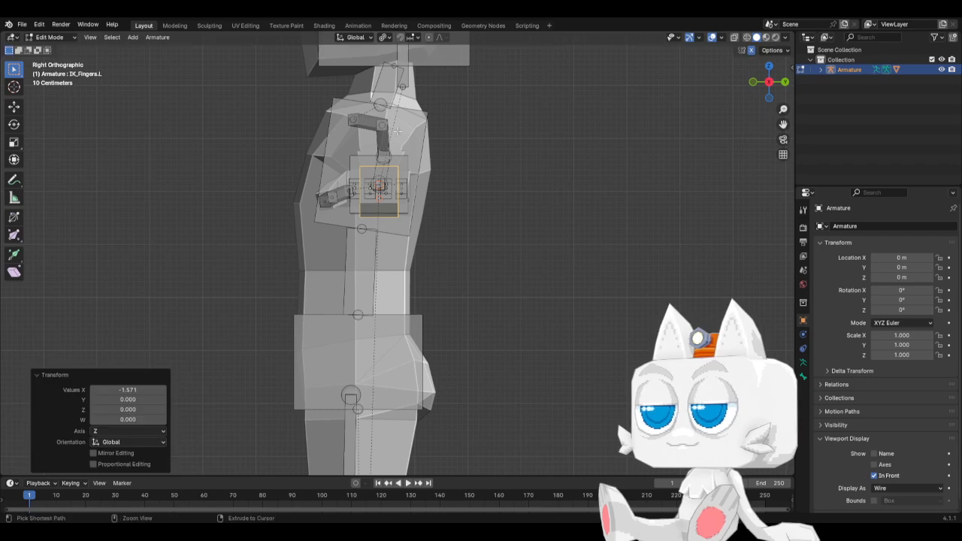
{"action": "key", "text": "Tab"}
{"action": "middle_click_drag", "start_coordinate": [471, 203], "coordinate": [584, 261]}
{"action": "scroll", "coordinate": [584, 261], "scroll_direction": "up", "scroll_amount": 2}
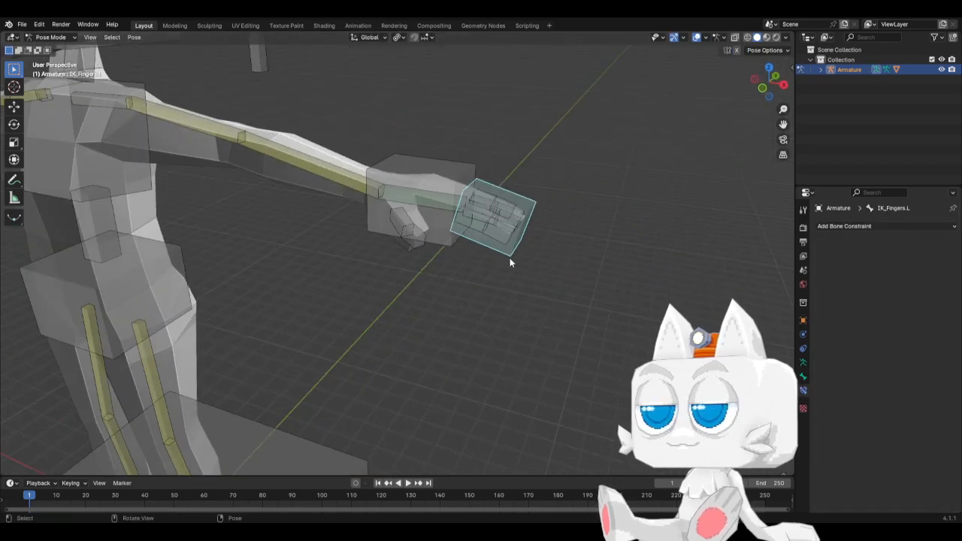
Step: Check how the fingers follow IK_Fingers.L with cancelled trial rotations from the front and top views
{"action": "key", "text": "KP_1"}
{"action": "key", "text": "r"}
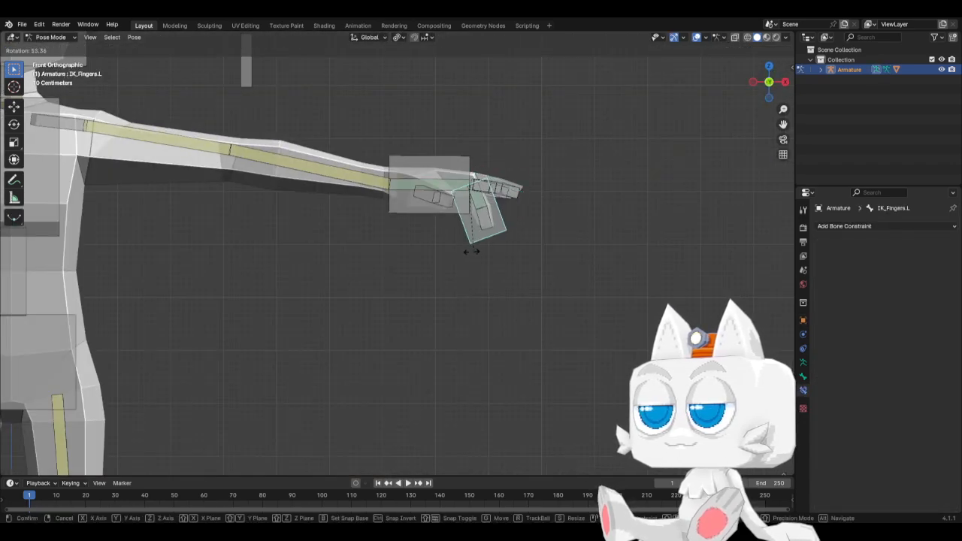
{"action": "right_click", "coordinate": [547, 154]}
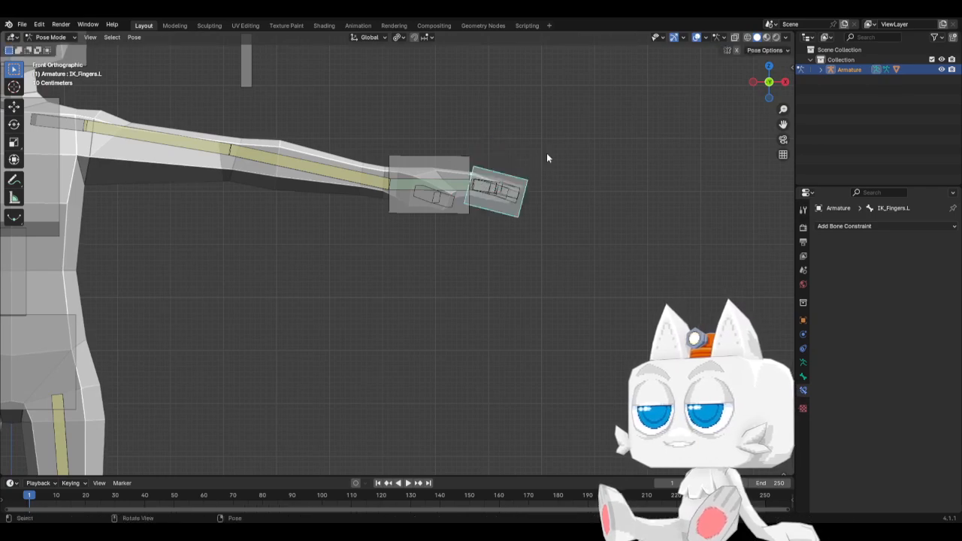
{"action": "key", "text": "KP_7"}
{"action": "key", "text": "r"}
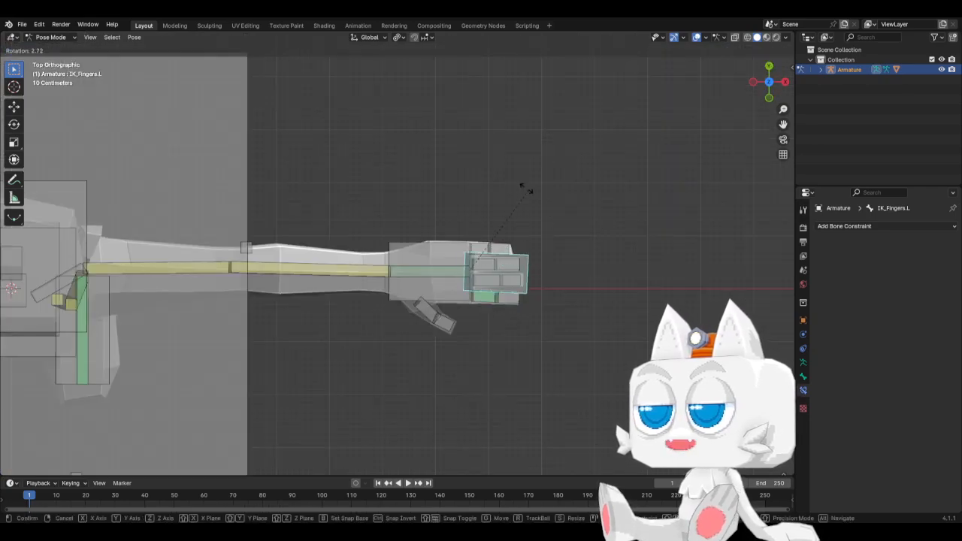
{"action": "right_click", "coordinate": [522, 188]}
Step: Test IK_Fingers.L with cancelled trial rotations about the global X and Y axes from the top view
{"action": "left_click", "coordinate": [488, 297]}
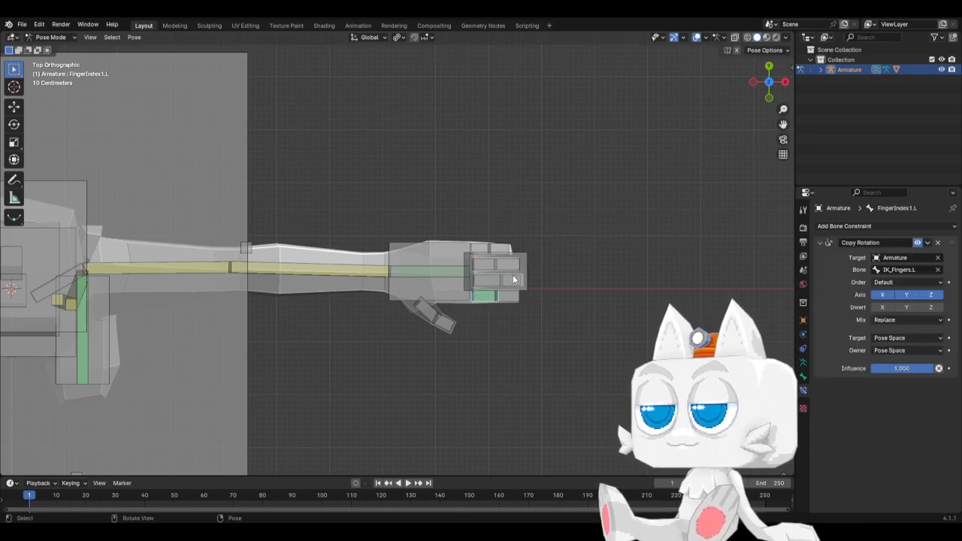
{"action": "left_click", "coordinate": [531, 257]}
{"action": "key", "text": "r"}
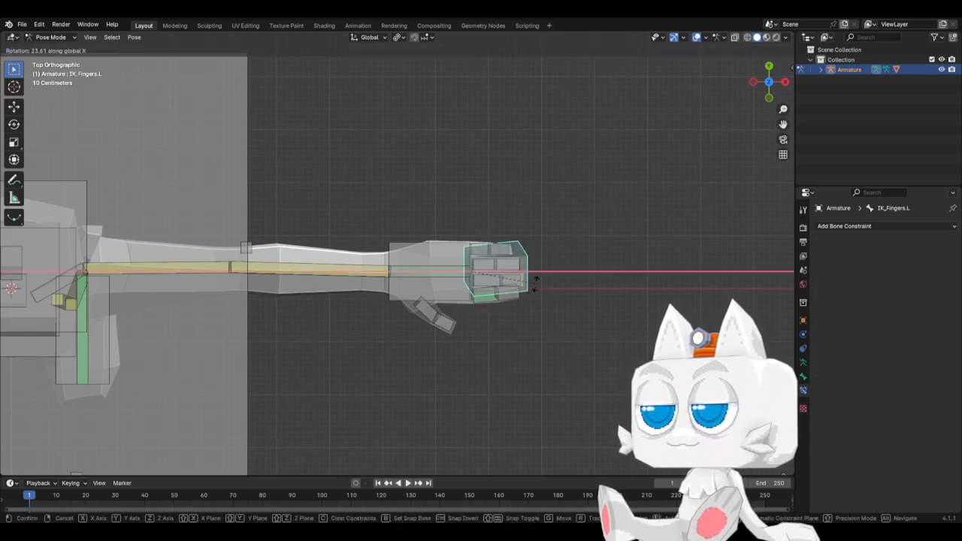
{"action": "right_click", "coordinate": [538, 256]}
{"action": "key", "text": "r"}
{"action": "key", "text": "y"}
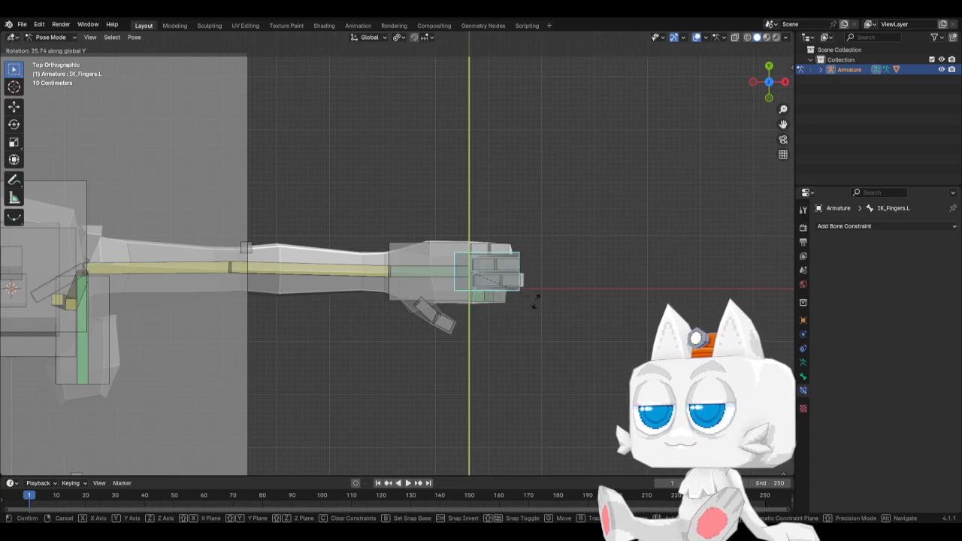
{"action": "right_click", "coordinate": [510, 314]}
Step: Limit FingerIndex1.L's Copy Rotation constraint to the Y axis and check it with cancelled Y rotations of FingerIndex1.L and IK_Fingers.L
{"action": "left_click", "coordinate": [489, 301]}
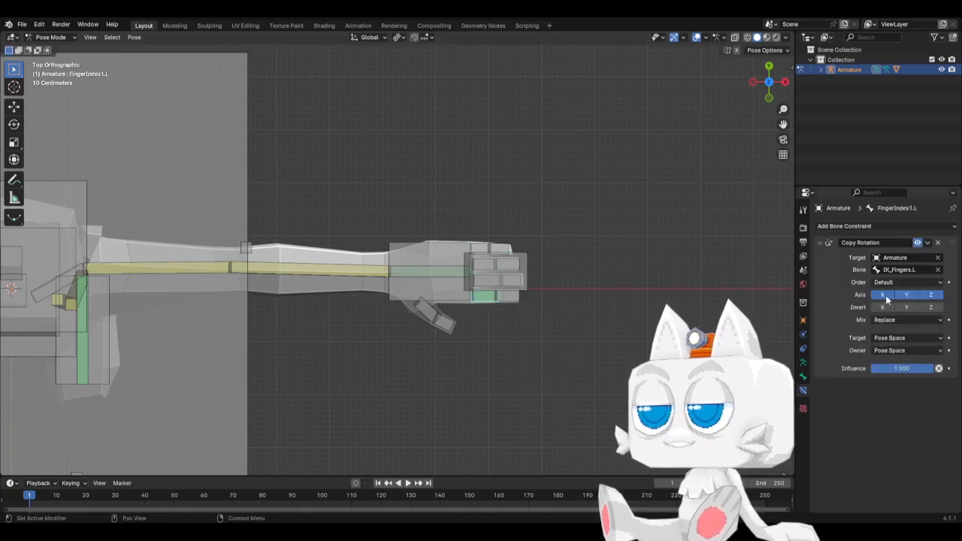
{"action": "key", "text": "r"}
{"action": "key", "text": "y"}
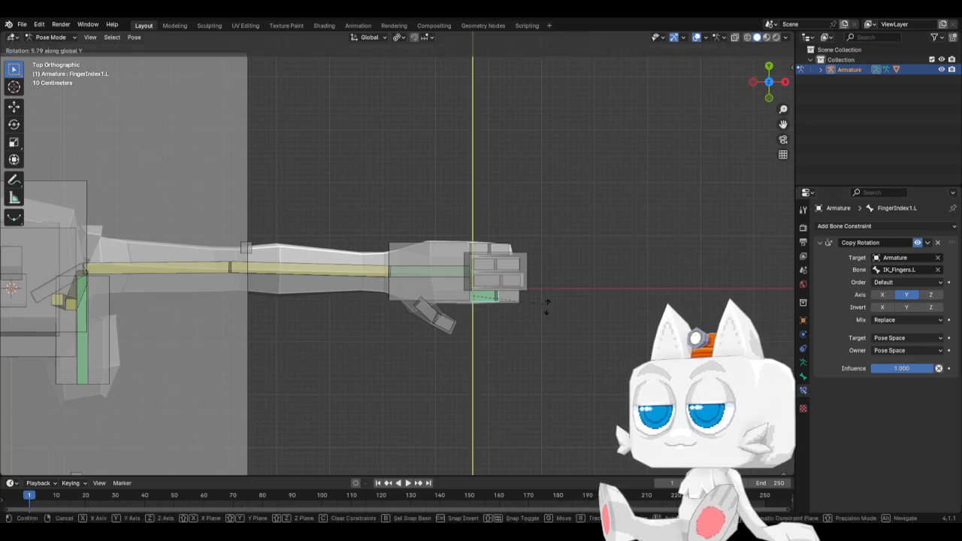
{"action": "right_click", "coordinate": [547, 329]}
{"action": "left_click", "coordinate": [530, 293]}
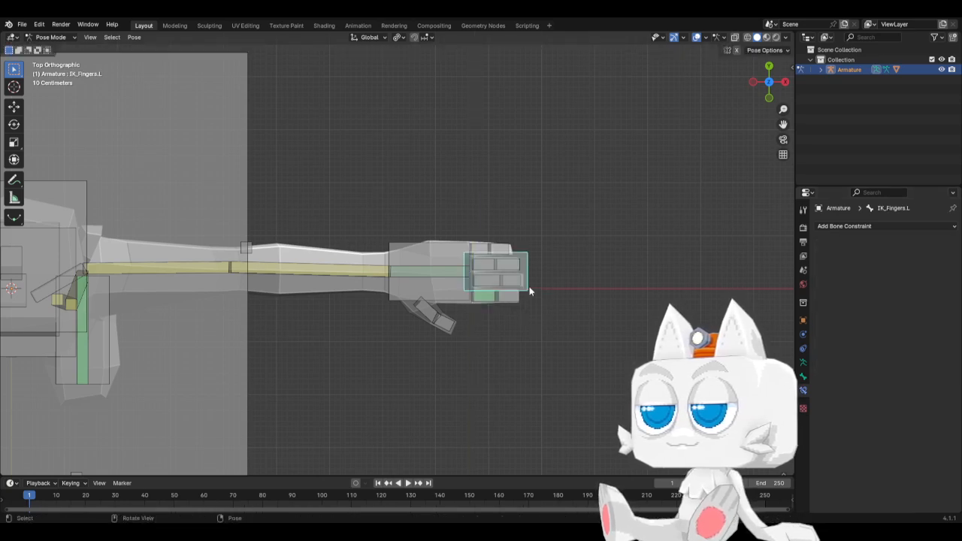
{"action": "key", "text": "r"}
{"action": "key", "text": "y"}
{"action": "key", "text": "Escape"}
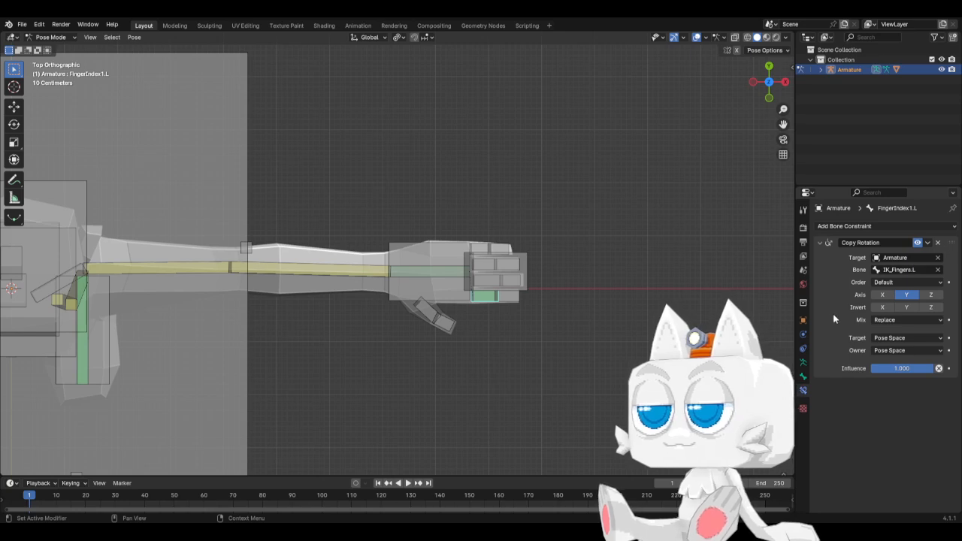
Step: Add a Copy Rotation constraint to FingerMiddle1.L with Armature as target and IK_Fingers.L as bone
{"action": "left_click", "coordinate": [487, 282]}
{"action": "left_click", "coordinate": [487, 278]}
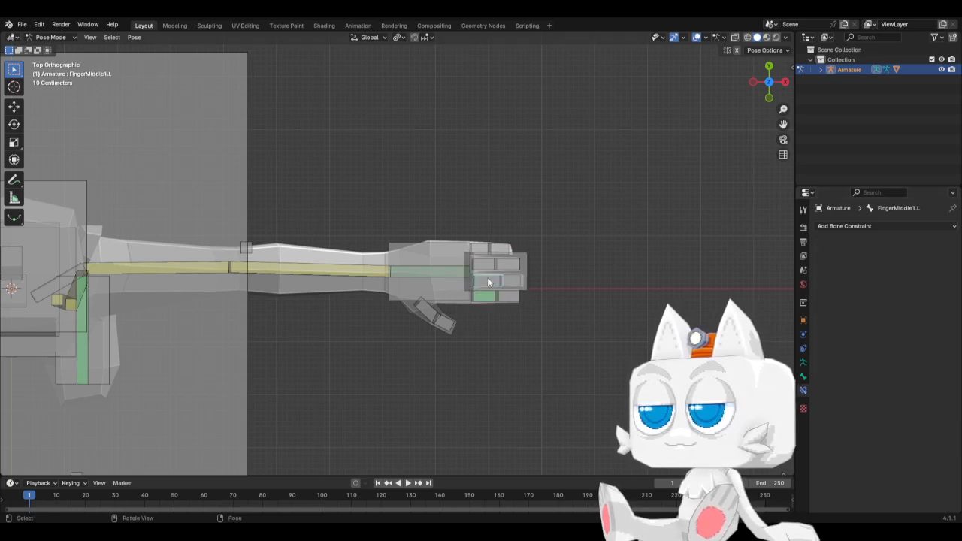
{"action": "left_click", "coordinate": [845, 226]}
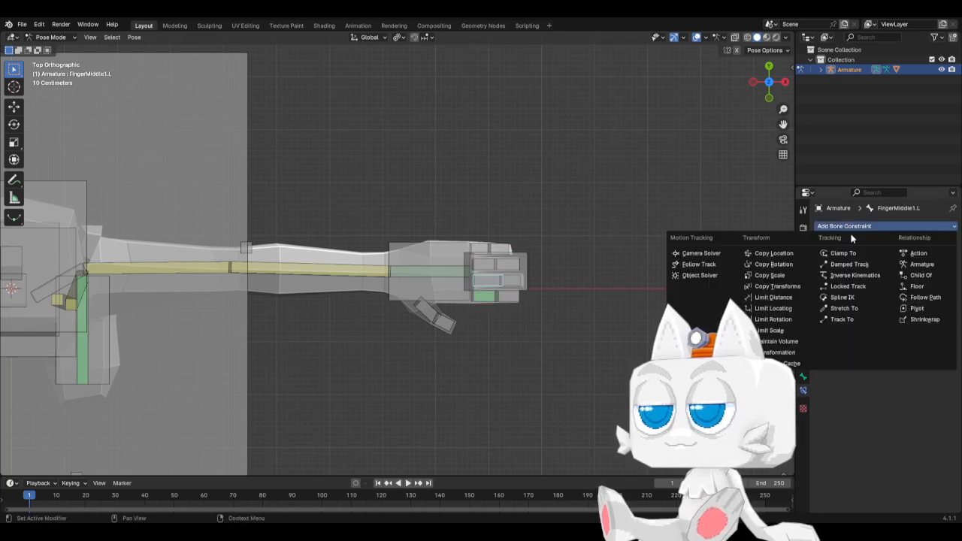
{"action": "left_click", "coordinate": [775, 263]}
{"action": "left_click", "coordinate": [891, 257]}
{"action": "left_click", "coordinate": [863, 273]}
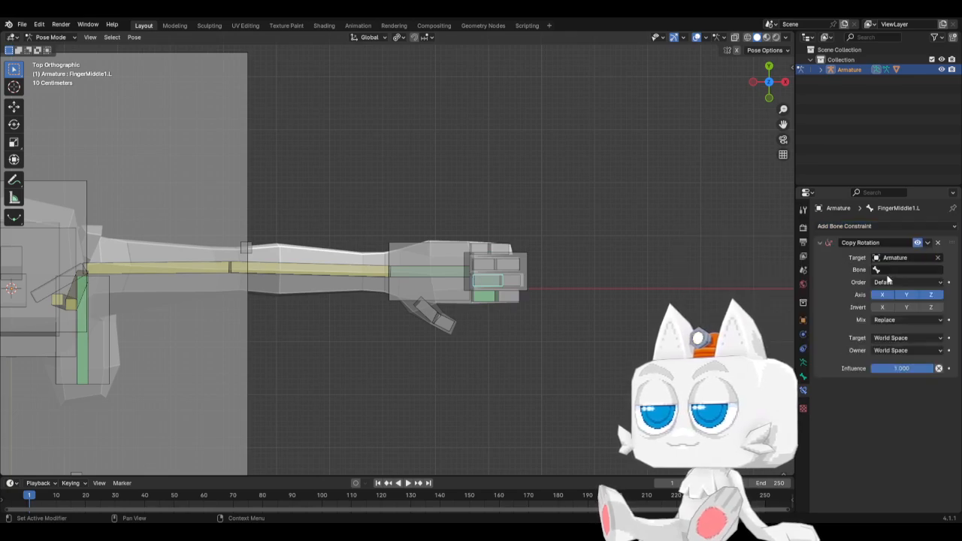
{"action": "left_click", "coordinate": [900, 270]}
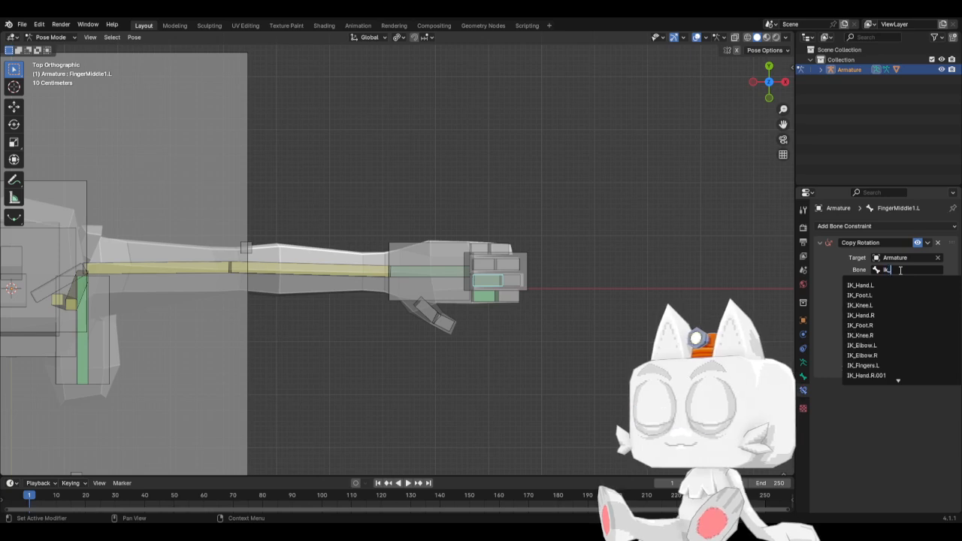
{"action": "type", "text": "IK_f"}
{"action": "key", "text": "Return"}
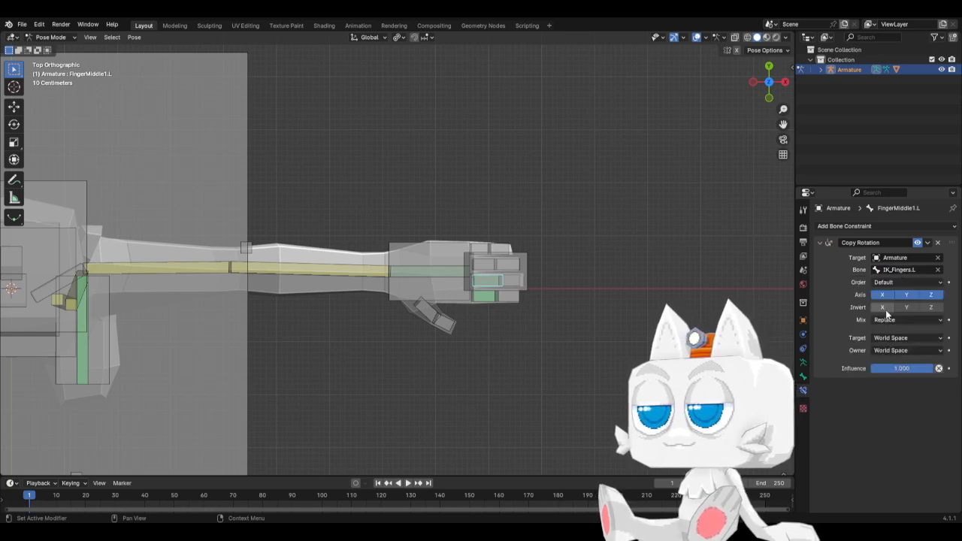
Step: Limit FingerMiddle1.L's Copy Rotation to the Y axis and set both its target and owner to Local Space
{"action": "left_click", "coordinate": [882, 295]}
{"action": "left_click", "coordinate": [932, 295]}
{"action": "left_click", "coordinate": [900, 338]}
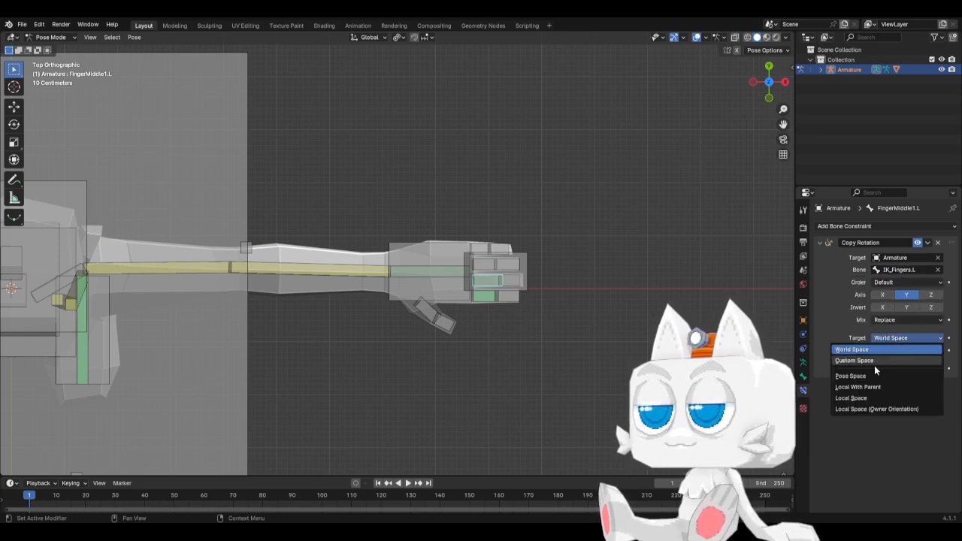
{"action": "left_click", "coordinate": [854, 398]}
{"action": "left_click", "coordinate": [894, 351]}
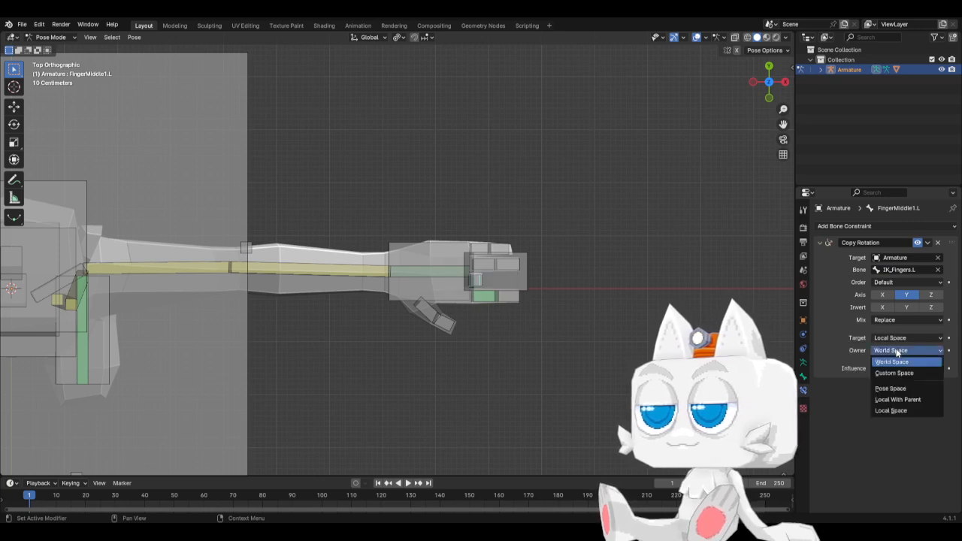
{"action": "left_click", "coordinate": [892, 410]}
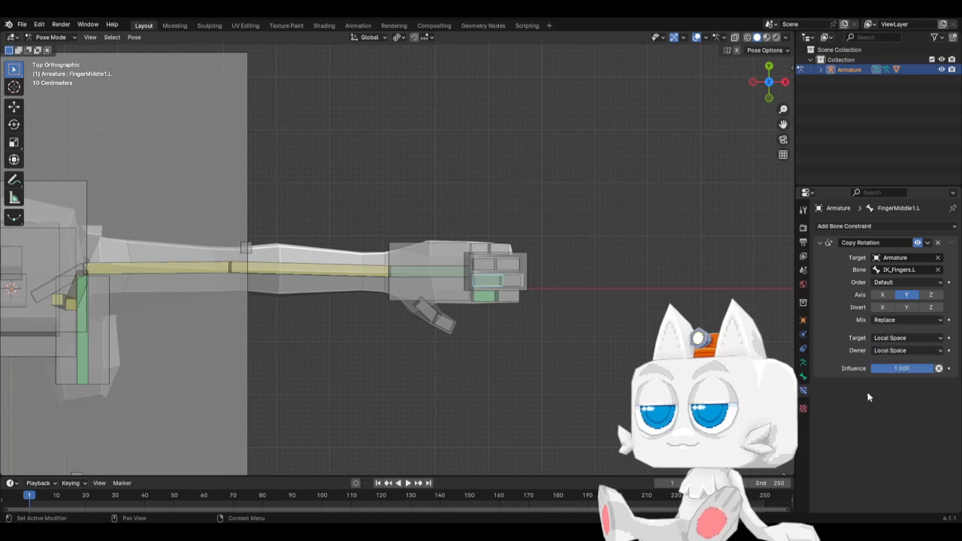
Step: Check the middle finger's response with a cancelled trial rotation of IK_Fingers.L from the front view
{"action": "left_click", "coordinate": [529, 263]}
{"action": "key", "text": "KP_1"}
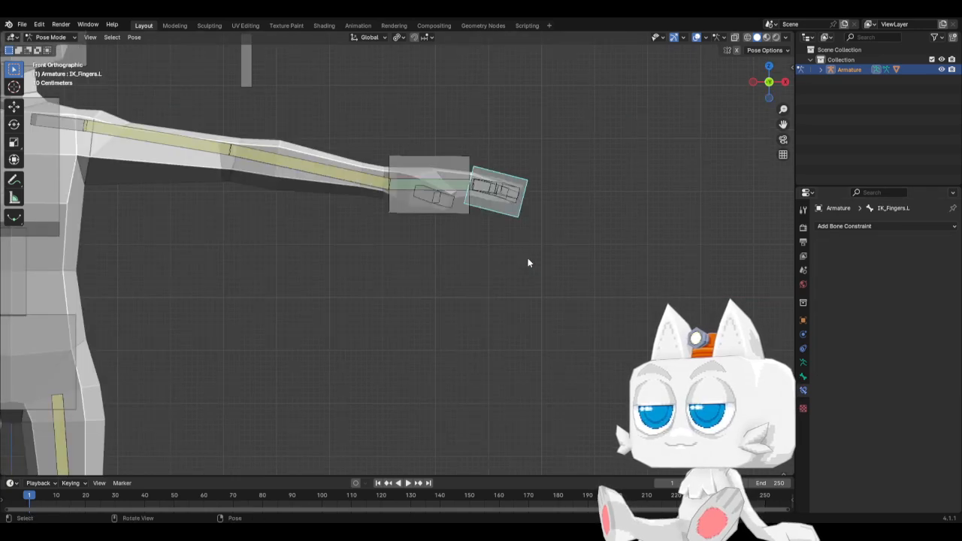
{"action": "key", "text": "r"}
{"action": "left_click", "coordinate": [542, 163]}
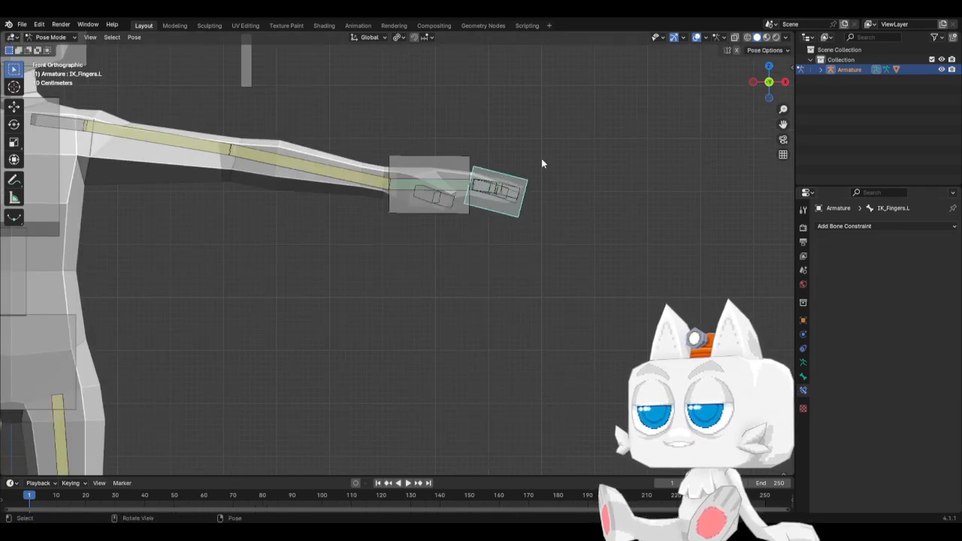
Step: Add a Copy Rotation constraint to FingerRing1.L with Armature as target and IK_Fingers.L as bone
{"action": "key", "text": "KP_7"}
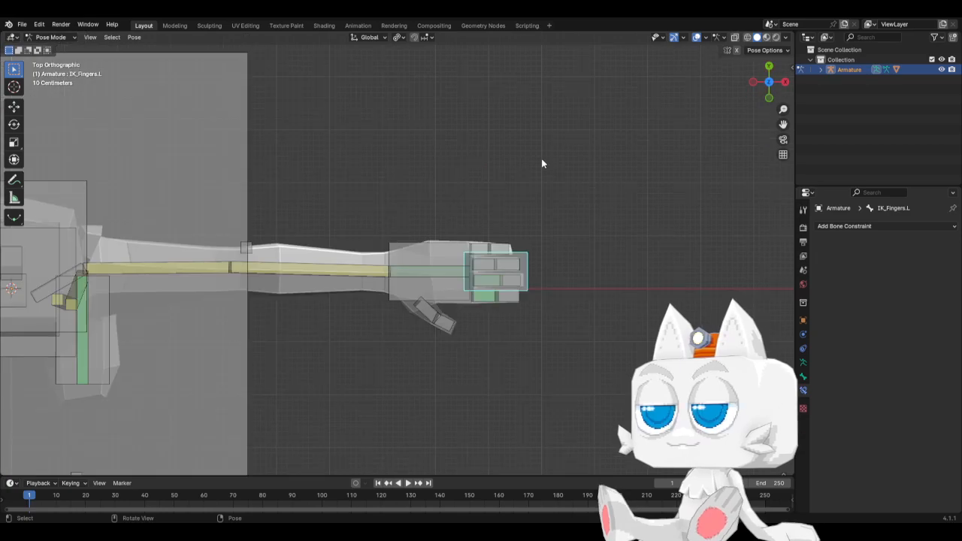
{"action": "left_click", "coordinate": [486, 269]}
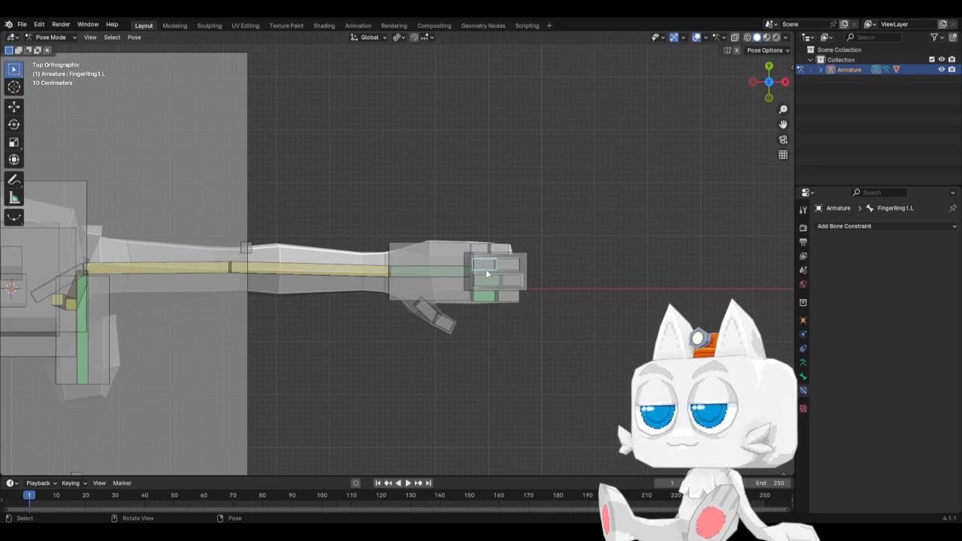
{"action": "left_click", "coordinate": [853, 226]}
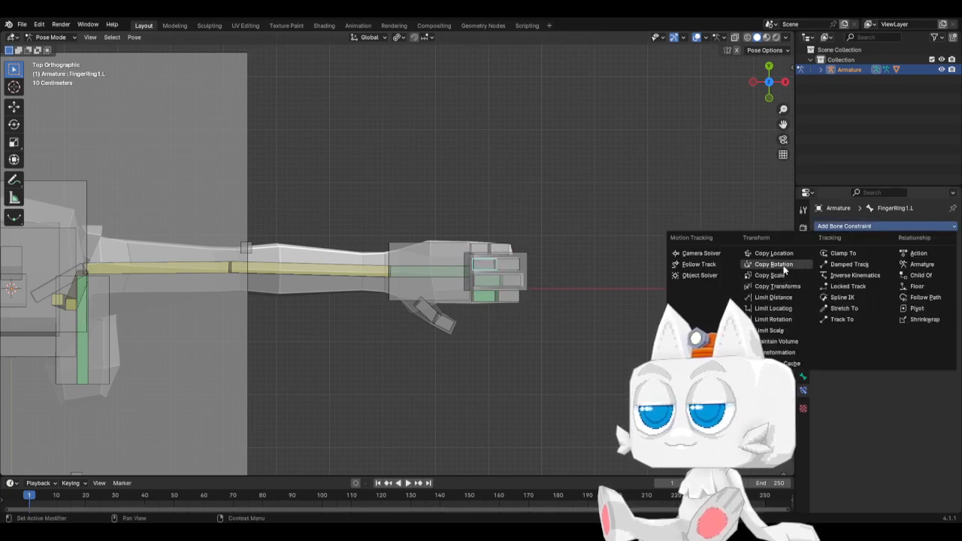
{"action": "left_click", "coordinate": [774, 265]}
{"action": "left_click", "coordinate": [898, 258]}
{"action": "left_click", "coordinate": [862, 273]}
{"action": "left_click", "coordinate": [897, 269]}
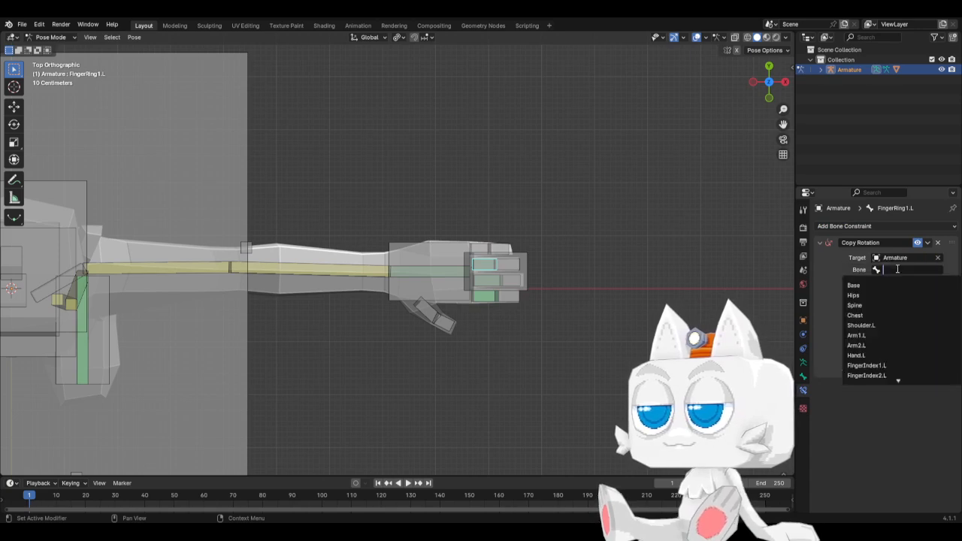
{"action": "type", "text": "ik_fin"}
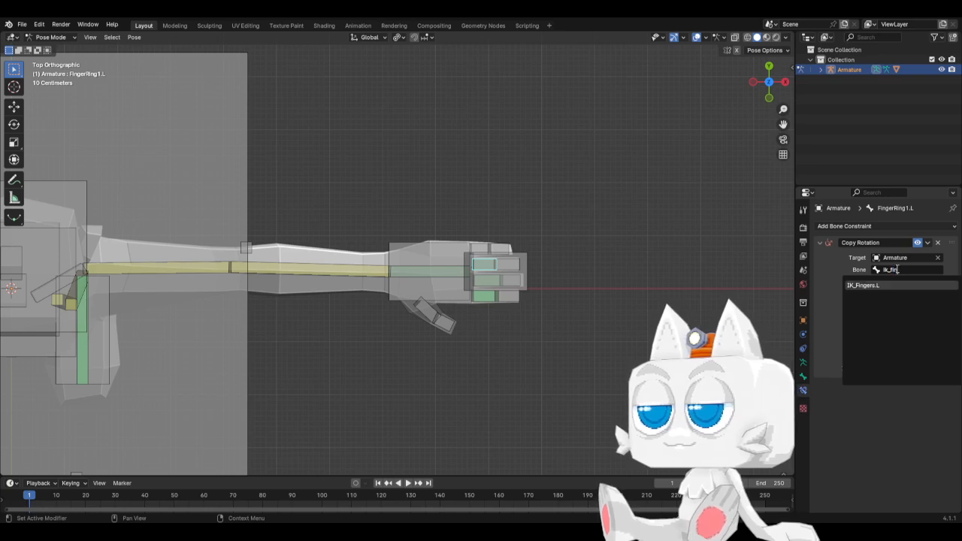
{"action": "key", "text": "Return"}
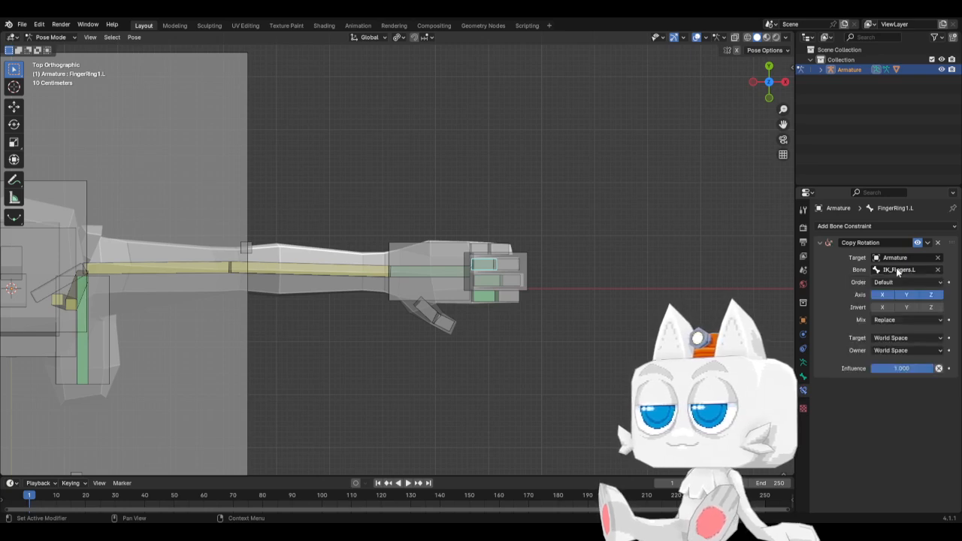
Step: Limit FingerRing1.L's Copy Rotation to the Y axis and set both its target and owner to Local Space
{"action": "left_click", "coordinate": [886, 295]}
{"action": "left_click", "coordinate": [931, 295]}
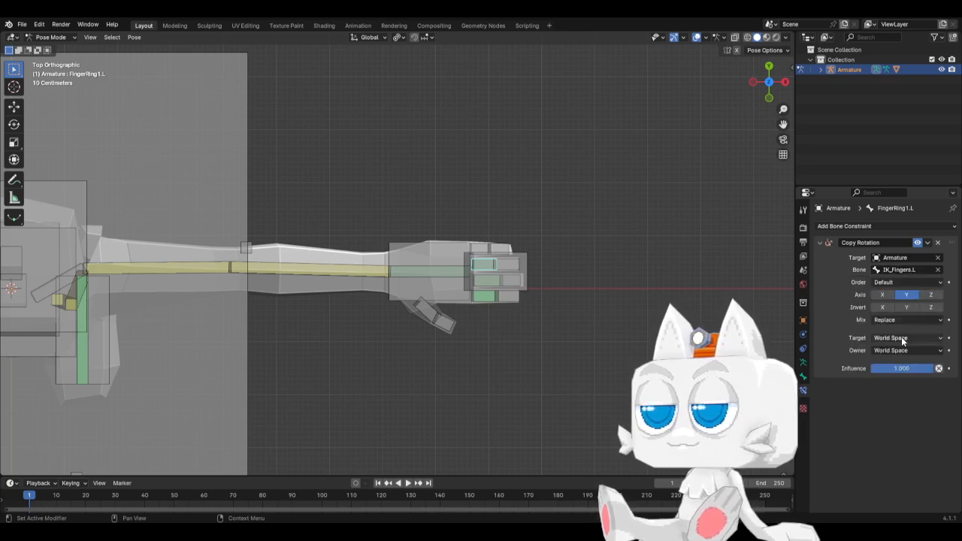
{"action": "left_click", "coordinate": [903, 338]}
{"action": "left_click", "coordinate": [854, 398]}
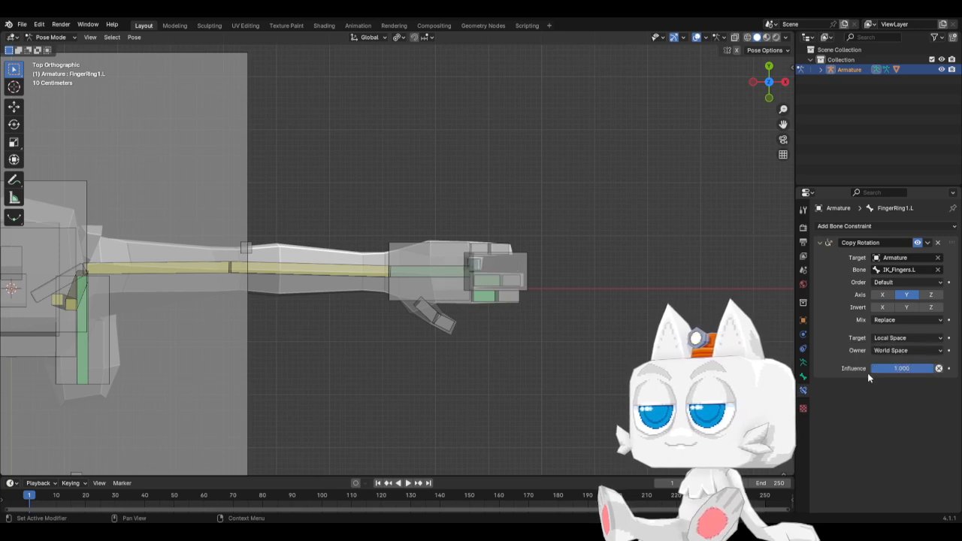
{"action": "left_click", "coordinate": [895, 351]}
{"action": "left_click", "coordinate": [889, 411]}
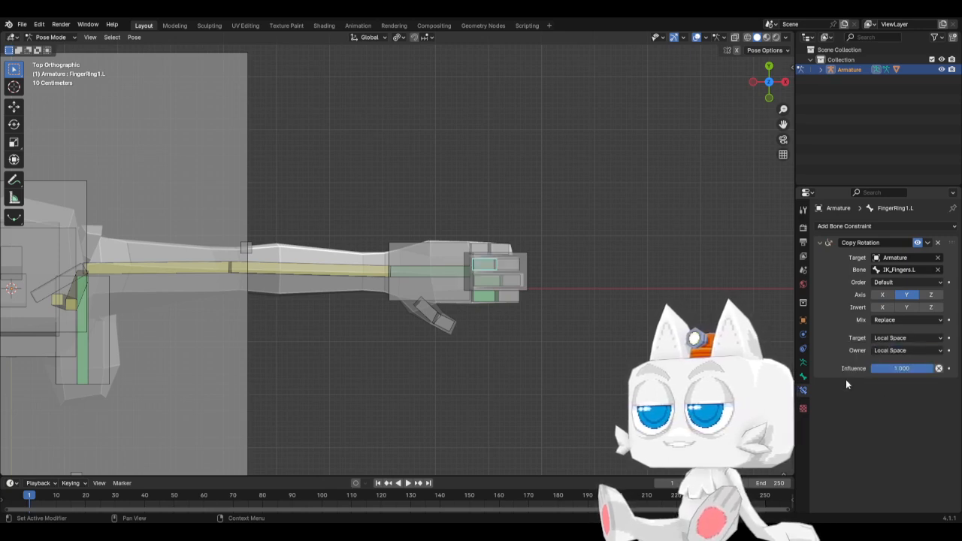
Step: Add a Copy Rotation constraint to FingerPinkie1.L with Armature as target and IK_Fingers.L as bone
{"action": "left_click", "coordinate": [486, 249]}
{"action": "left_click", "coordinate": [835, 227]}
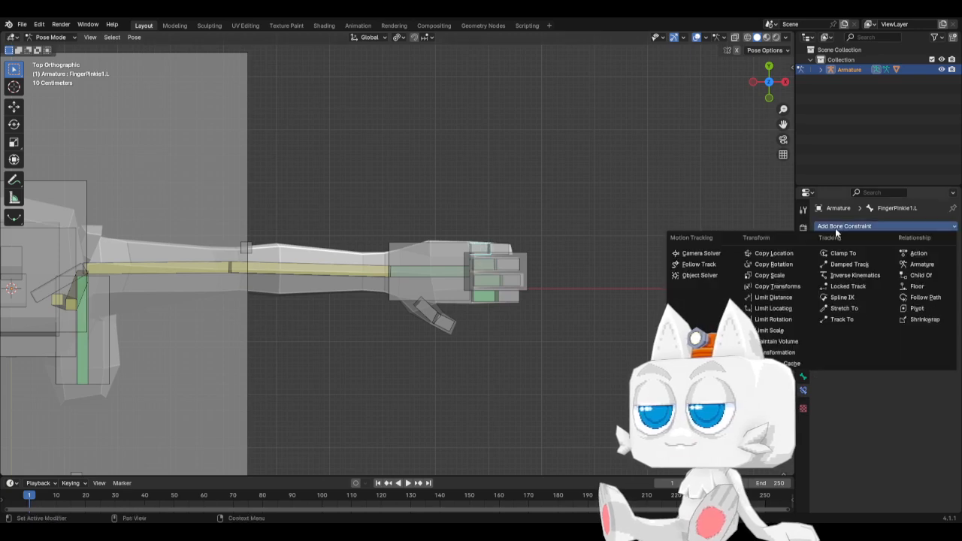
{"action": "left_click", "coordinate": [717, 303]}
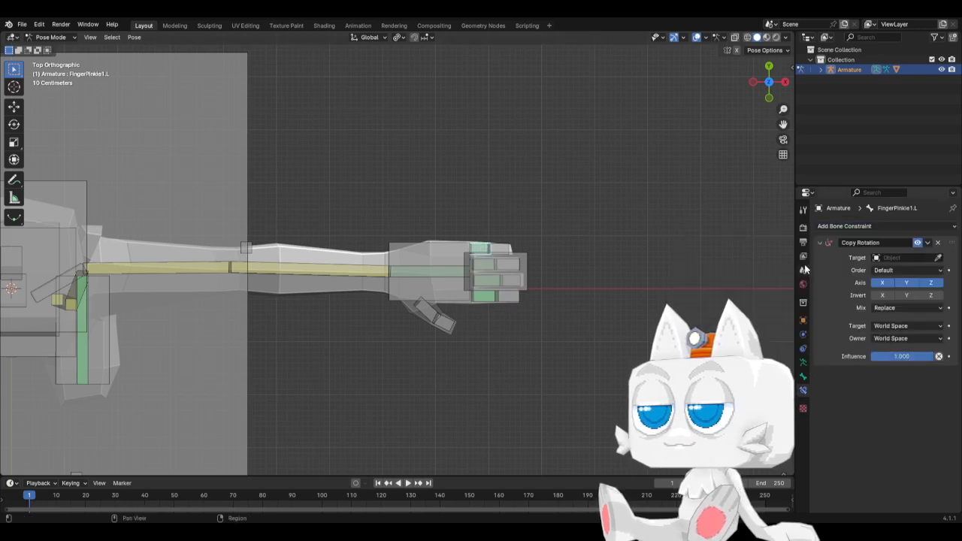
{"action": "left_click", "coordinate": [902, 257]}
{"action": "type", "text": "ik"}
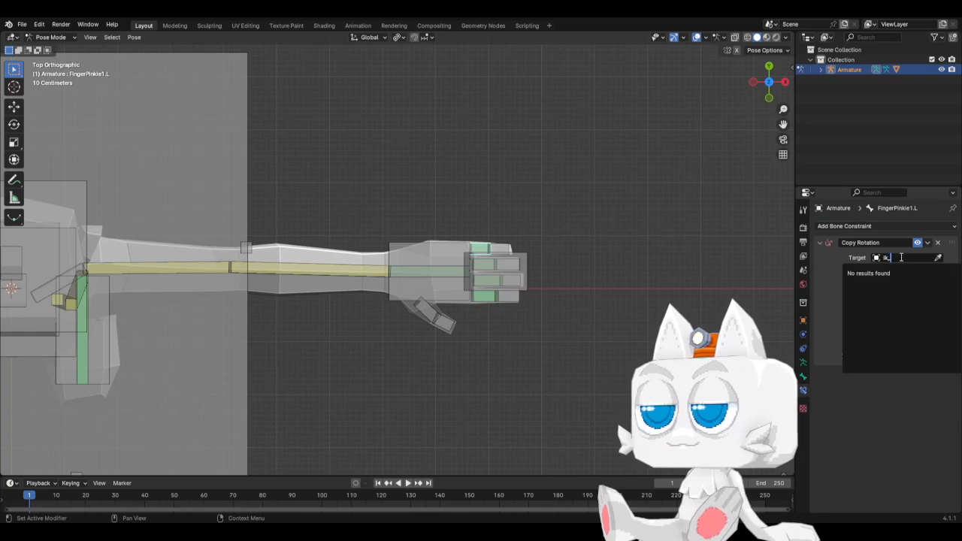
{"action": "key", "text": "BackSpace"}
{"action": "key", "text": "BackSpace"}
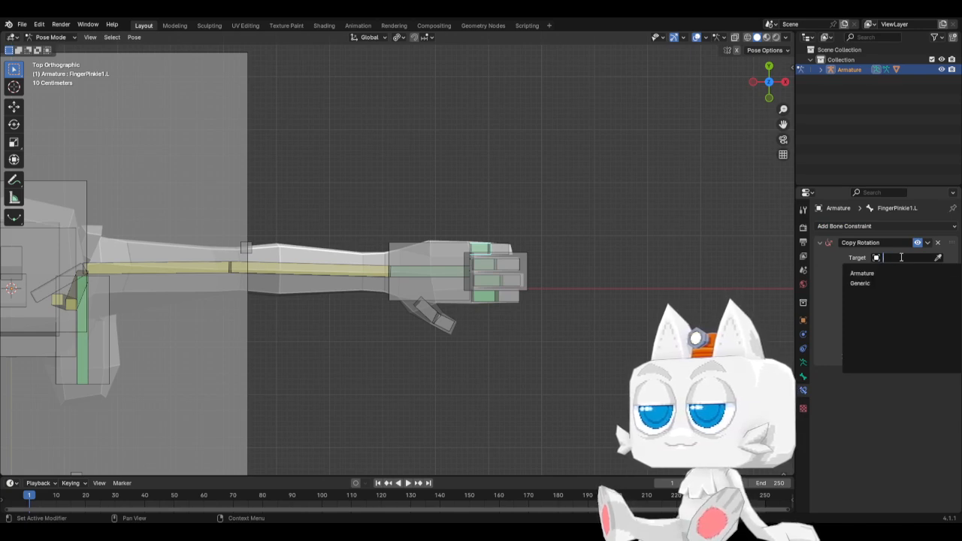
{"action": "left_click", "coordinate": [894, 274]}
{"action": "left_click", "coordinate": [896, 271]}
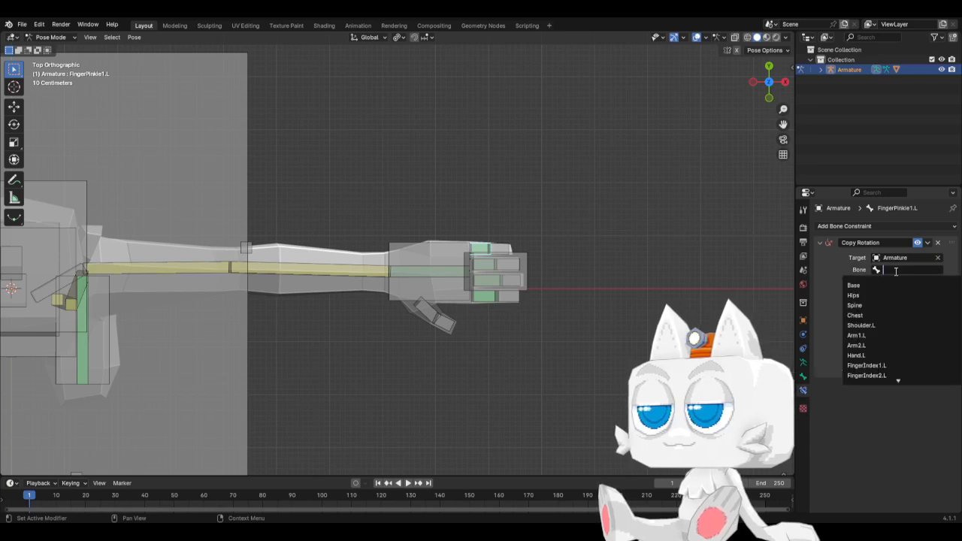
{"action": "type", "text": "ik_f"}
{"action": "key", "text": "Down"}
{"action": "key", "text": "Down"}
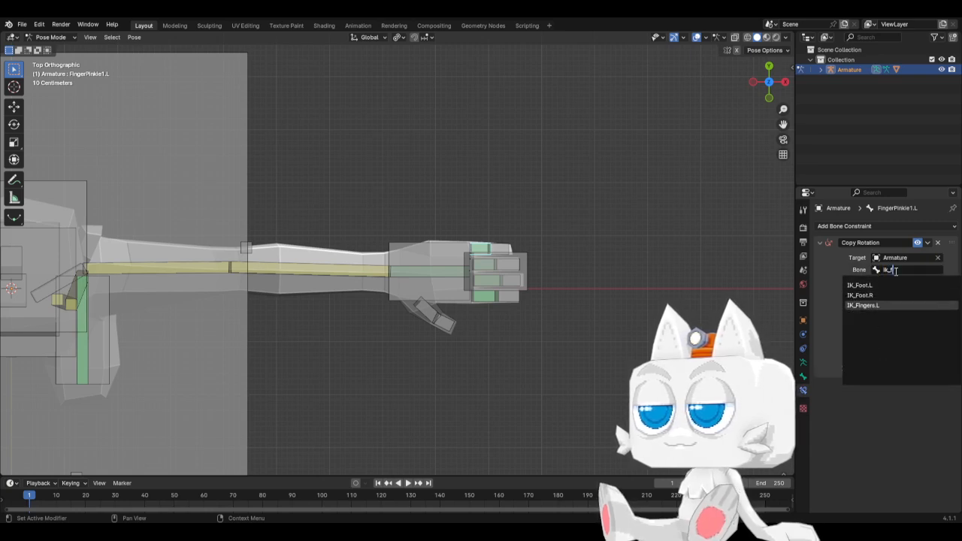
{"action": "key", "text": "Return"}
Step: Limit FingerPinkie1.L's Copy Rotation to the Y axis and set both its target and owner to Local Space
{"action": "left_click", "coordinate": [883, 295]}
{"action": "left_click", "coordinate": [931, 294]}
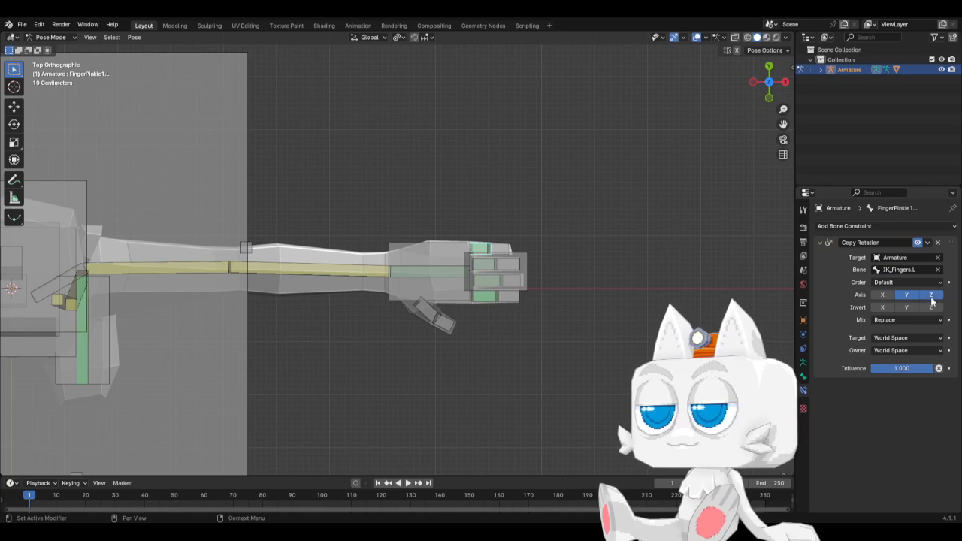
{"action": "left_click", "coordinate": [904, 338]}
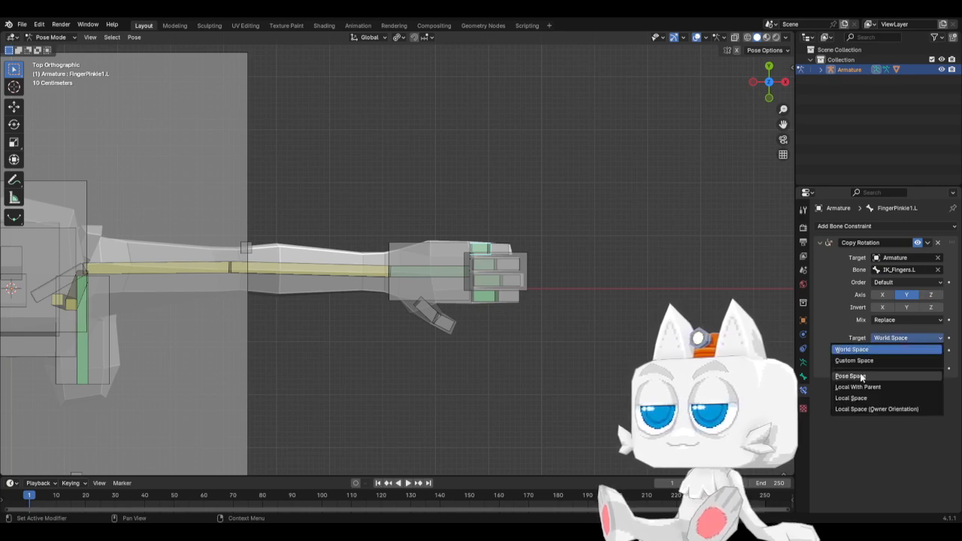
{"action": "left_click", "coordinate": [853, 398]}
{"action": "left_click", "coordinate": [905, 351]}
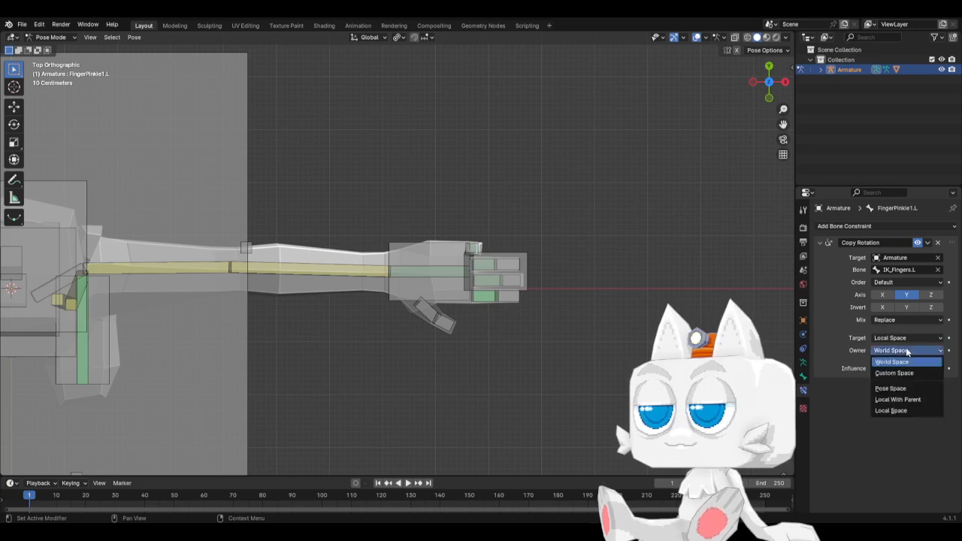
{"action": "left_click", "coordinate": [887, 409]}
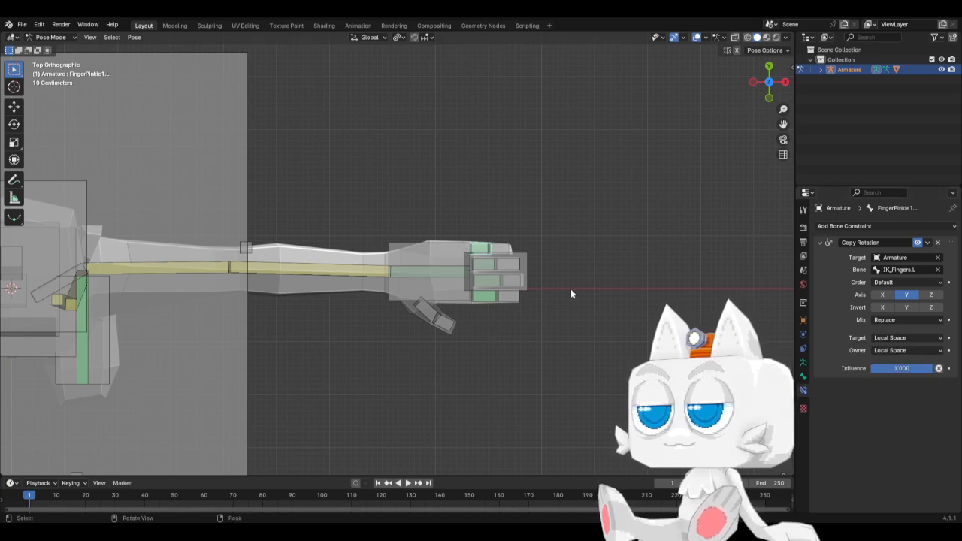
Step: Add a Copy Rotation constraint to FingerPinkie2.L with Armature as its target
{"action": "left_click", "coordinate": [496, 249]}
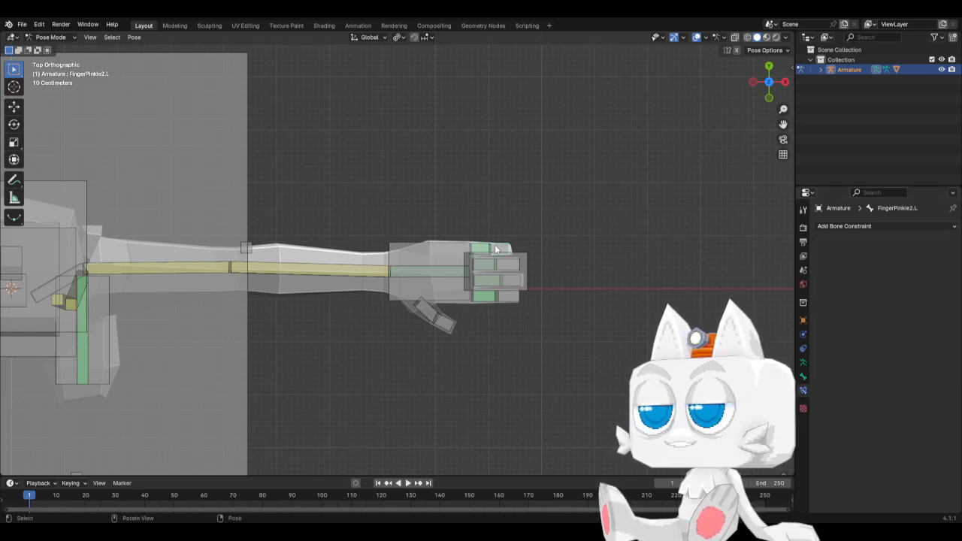
{"action": "left_click", "coordinate": [862, 227]}
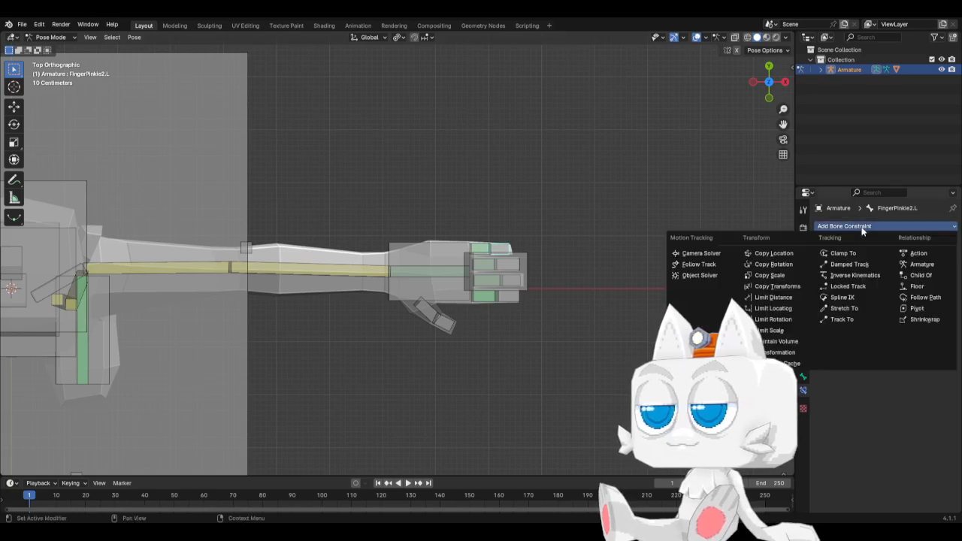
{"action": "left_click", "coordinate": [781, 264]}
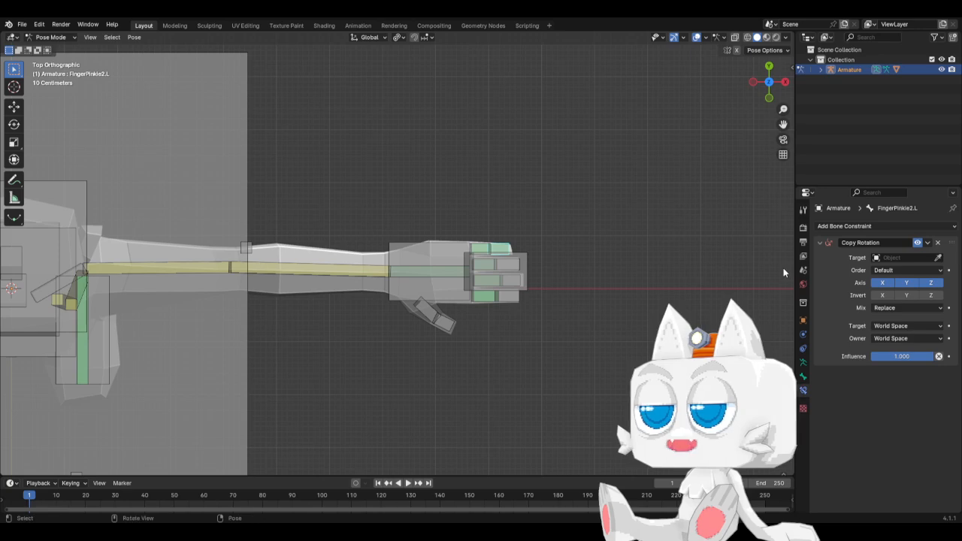
{"action": "left_click", "coordinate": [902, 261]}
{"action": "key", "text": "Return"}
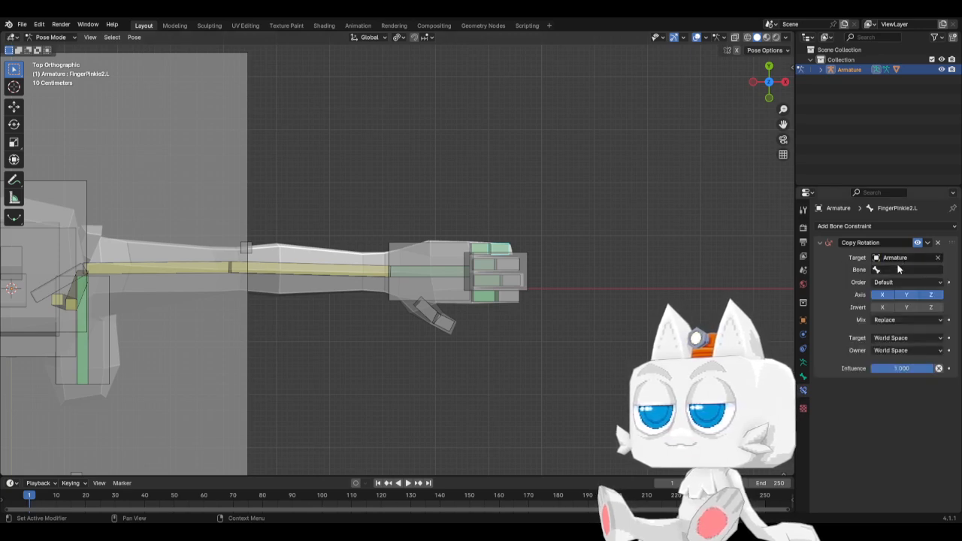
Step: Set FingerPinkie1.L as the bone of FingerPinkie2.L's Copy Rotation and limit it to the Y axis
{"action": "left_click", "coordinate": [901, 270]}
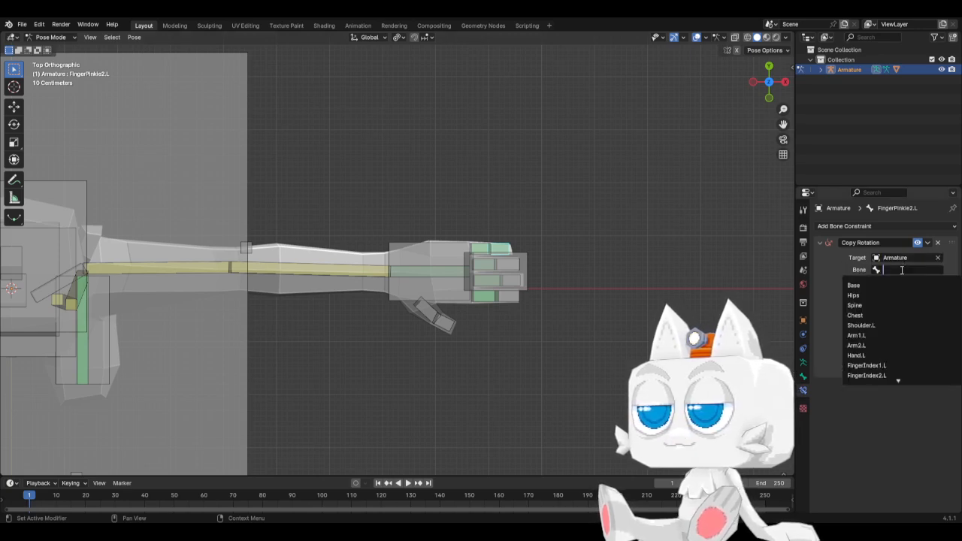
{"action": "type", "text": "fing"}
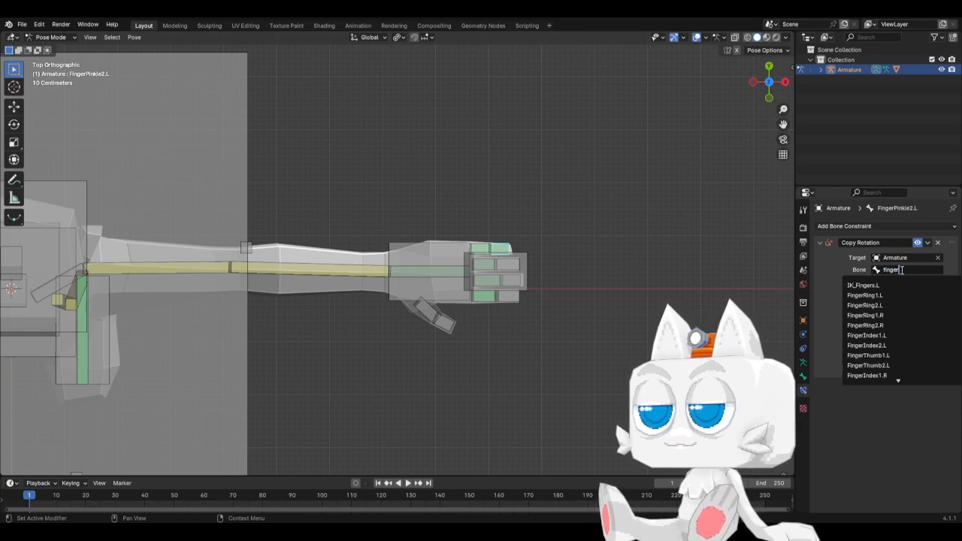
{"action": "type", "text": "er"}
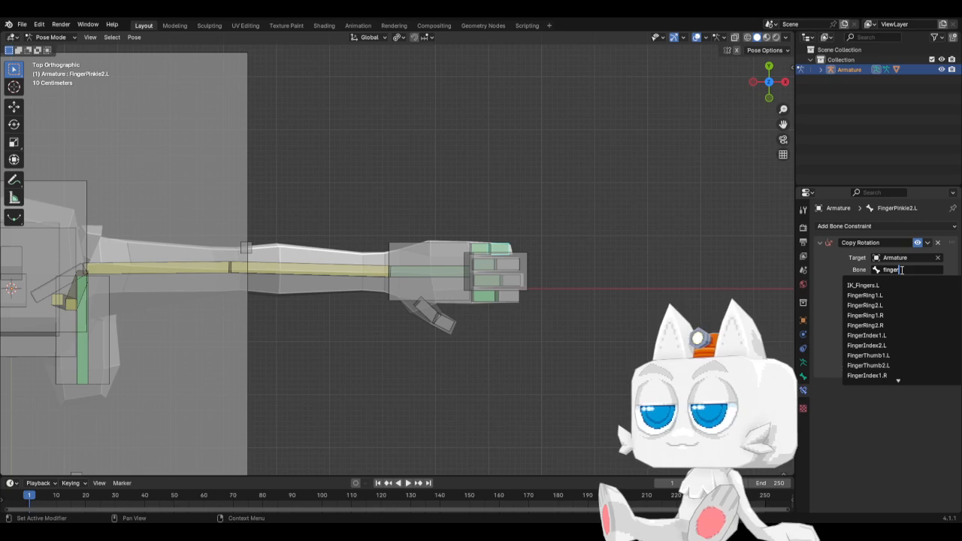
{"action": "type", "text": "_p"}
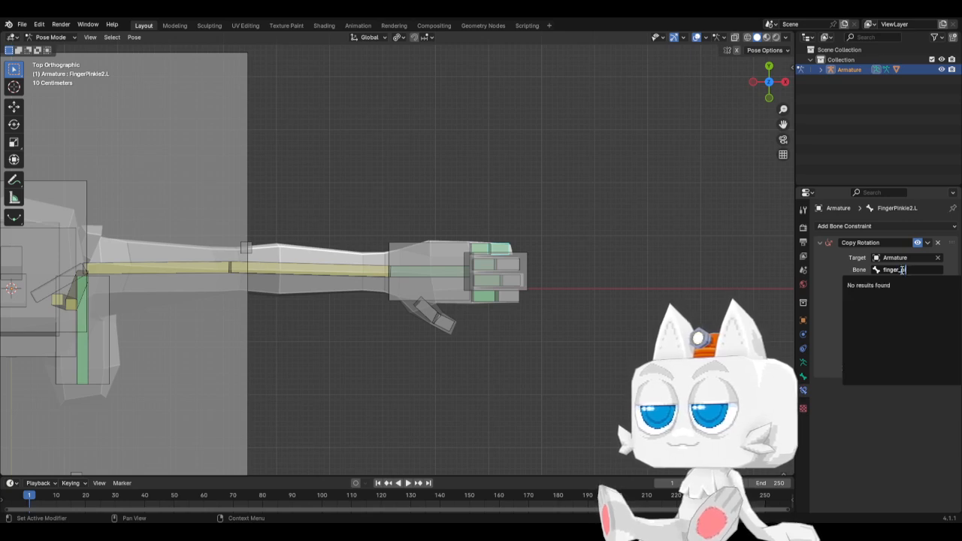
{"action": "key", "text": "BackSpace"}
{"action": "type", "text": "sp"}
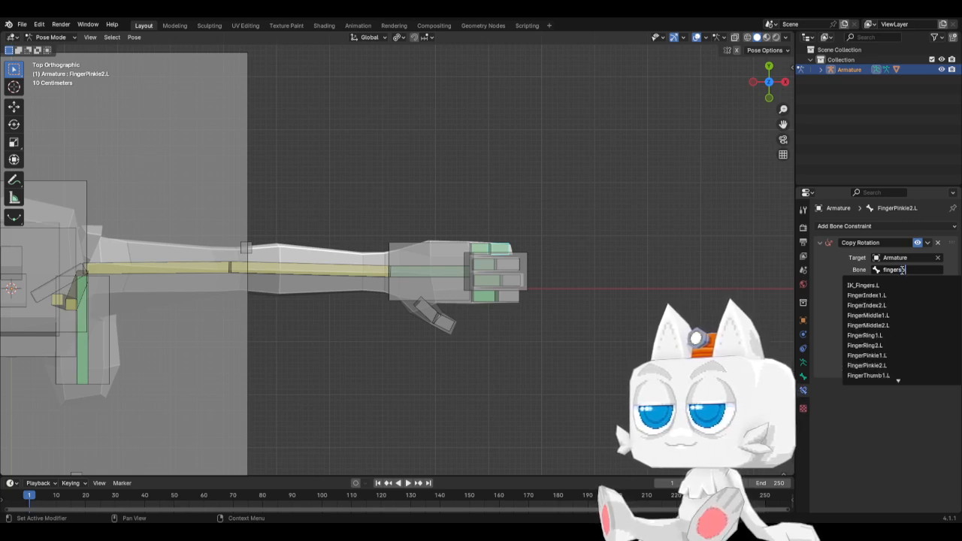
{"action": "type", "text": "i"}
{"action": "key", "text": "Down"}
{"action": "key", "text": "Return"}
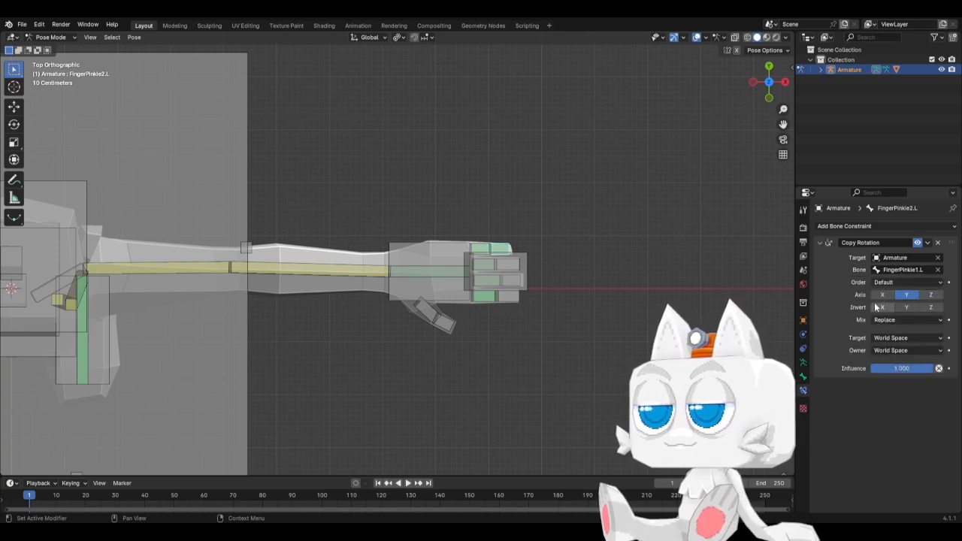
Step: Rotate IK_Fingers.L downward by about 65° in the front view to test the finger constraints
{"action": "left_click", "coordinate": [526, 259]}
{"action": "key", "text": "KP_1"}
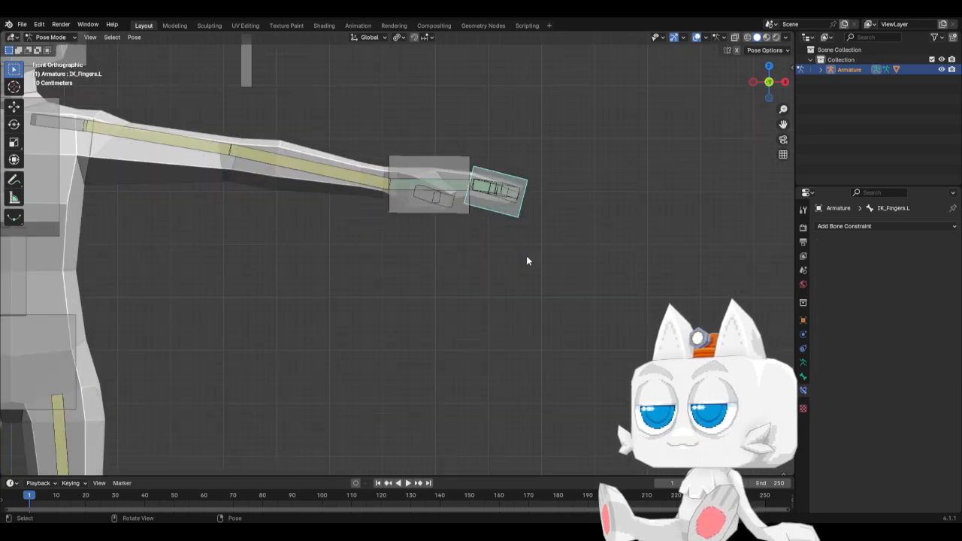
{"action": "key", "text": "r"}
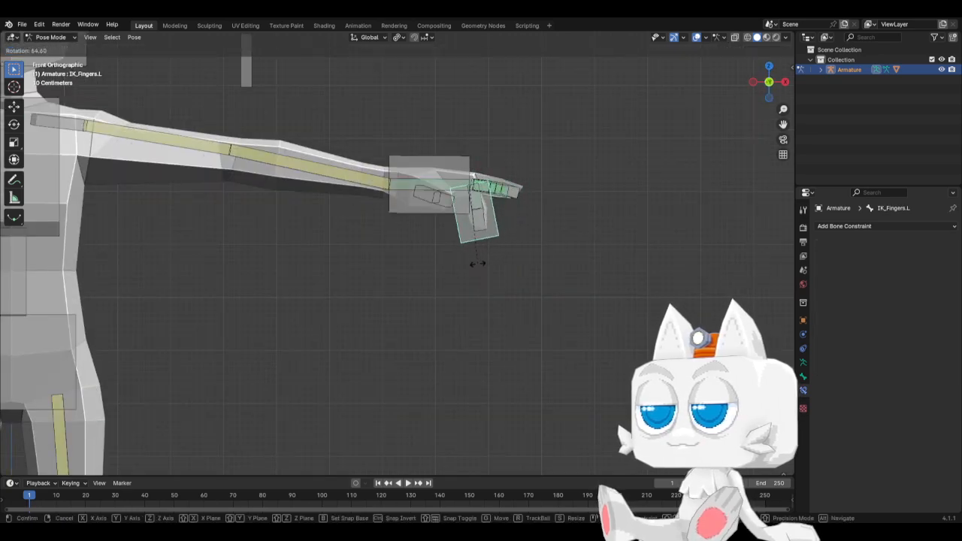
{"action": "left_click", "coordinate": [475, 265]}
Step: Compare the finger constraints and set FingerMiddle1.L's Copy Rotation target and owner to Pose Space, matching FingerIndex1.L
{"action": "middle_click_drag", "start_coordinate": [533, 226], "coordinate": [445, 270]}
{"action": "left_click", "coordinate": [443, 268]}
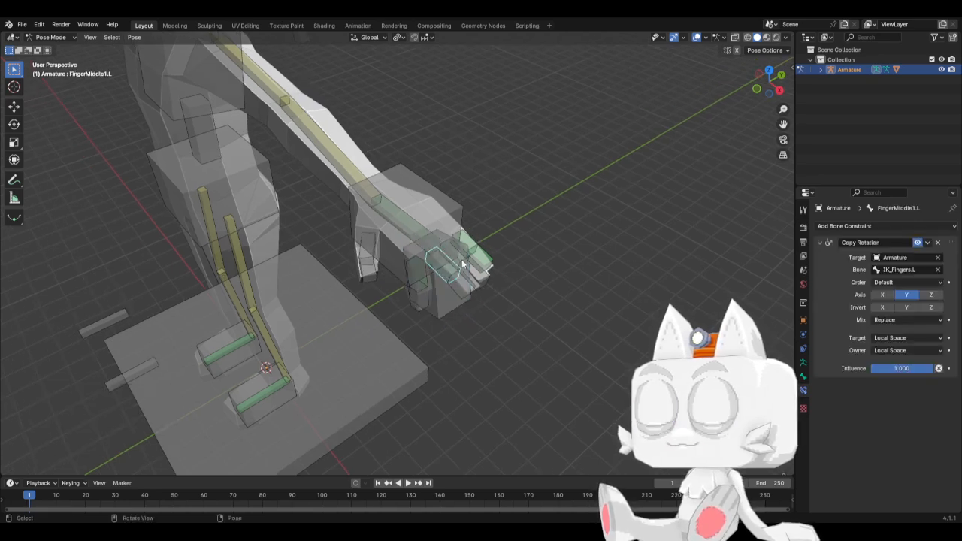
{"action": "left_click", "coordinate": [458, 263]}
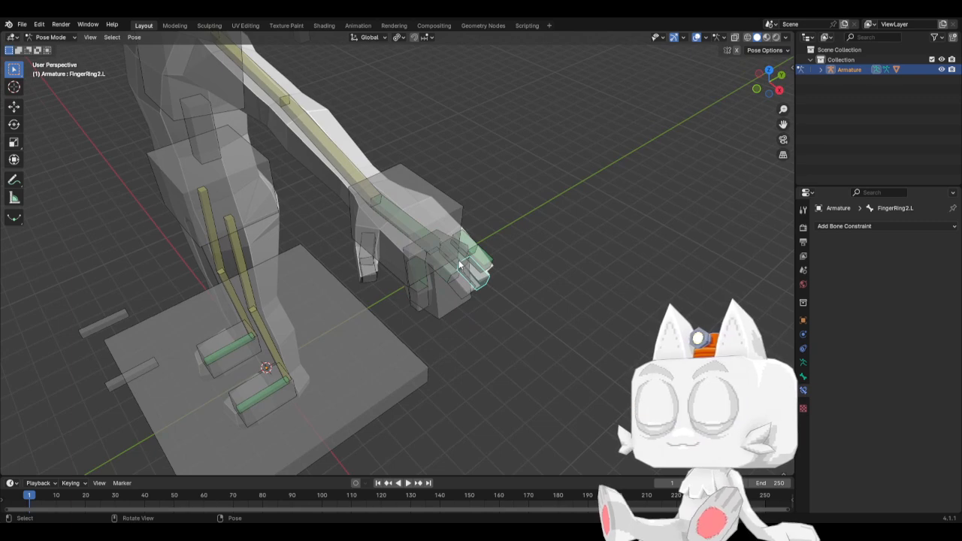
{"action": "left_click", "coordinate": [458, 261]}
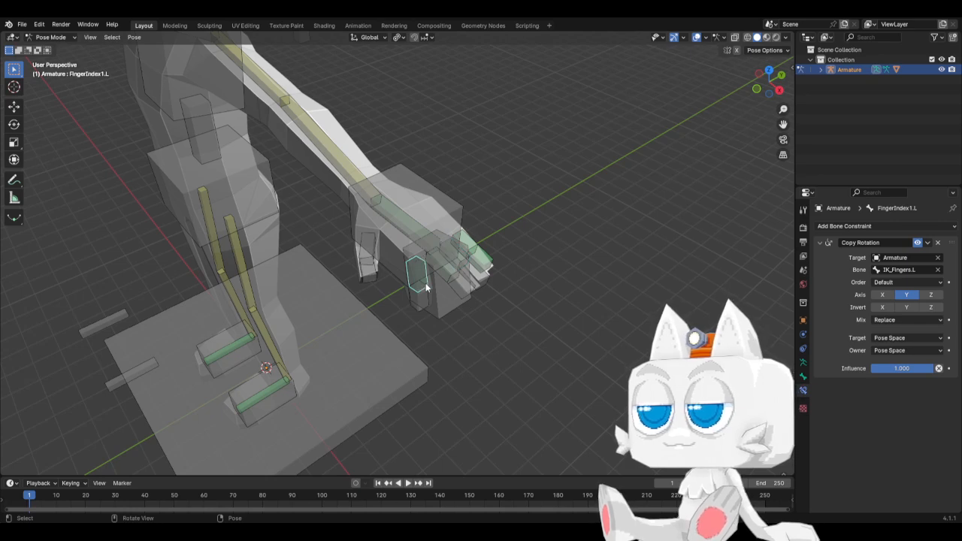
{"action": "left_click", "coordinate": [443, 274]}
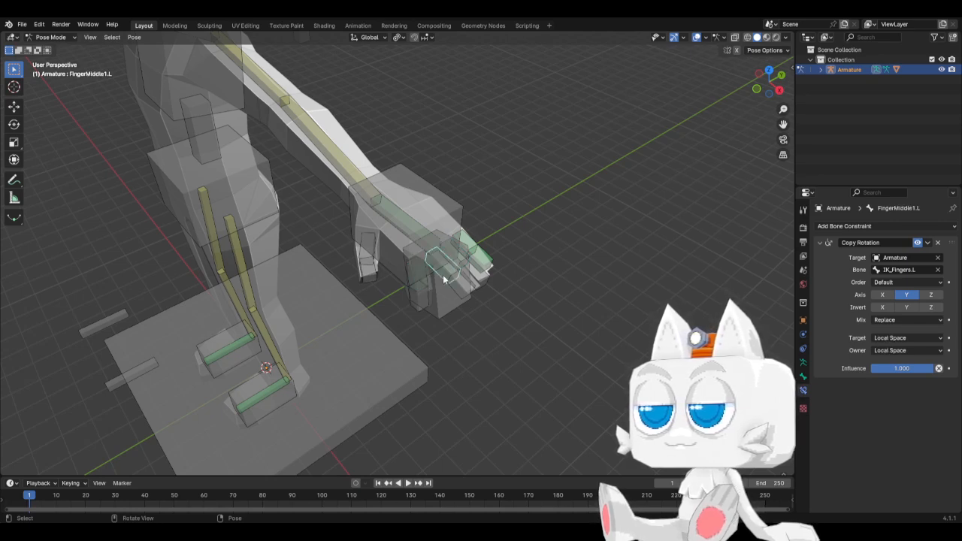
{"action": "left_click", "coordinate": [424, 282]}
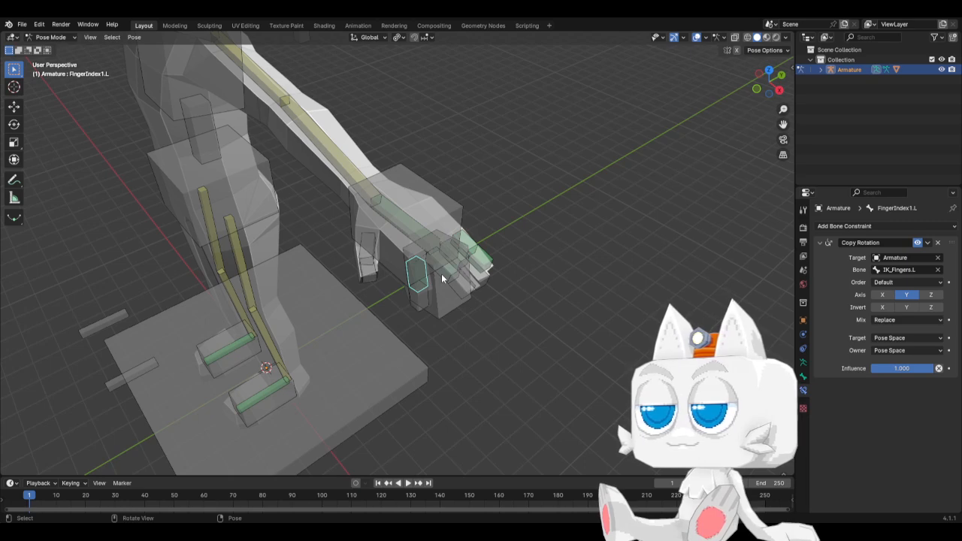
{"action": "left_click", "coordinate": [901, 338]}
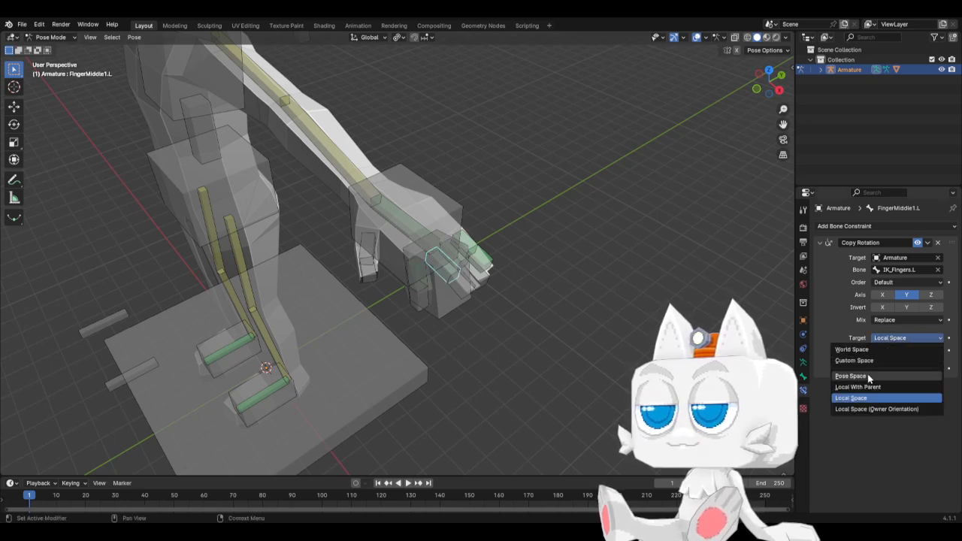
{"action": "left_click", "coordinate": [873, 376]}
{"action": "left_click", "coordinate": [885, 352]}
{"action": "left_click", "coordinate": [888, 388]}
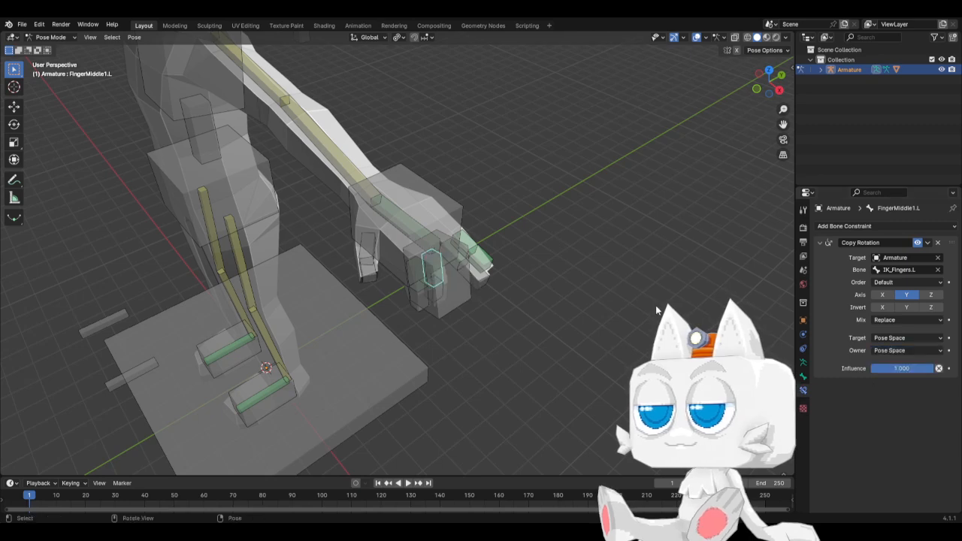
Step: Set both the target and owner of FingerRing1.L's Copy Rotation to Pose Space
{"action": "left_click", "coordinate": [457, 265]}
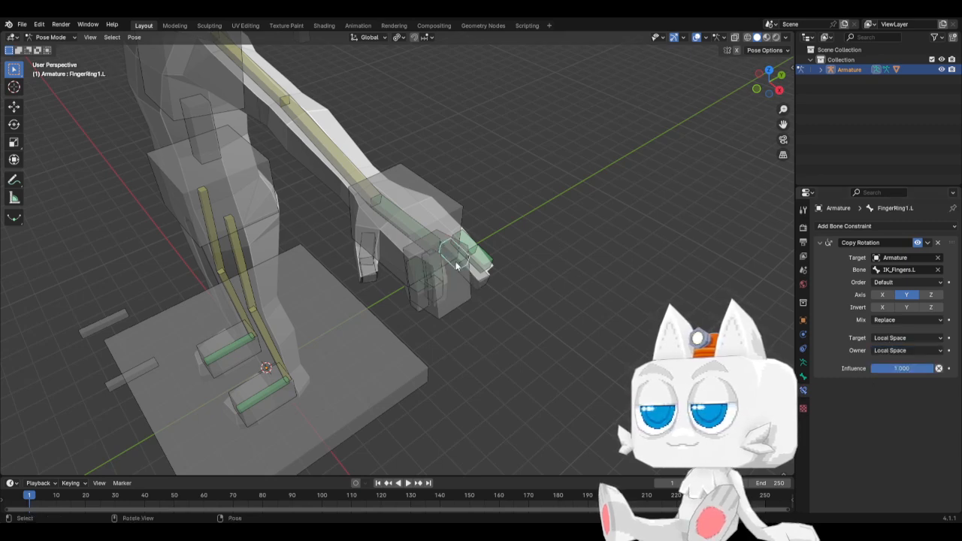
{"action": "left_click", "coordinate": [900, 340]}
{"action": "left_click", "coordinate": [879, 375]}
{"action": "left_click", "coordinate": [896, 351]}
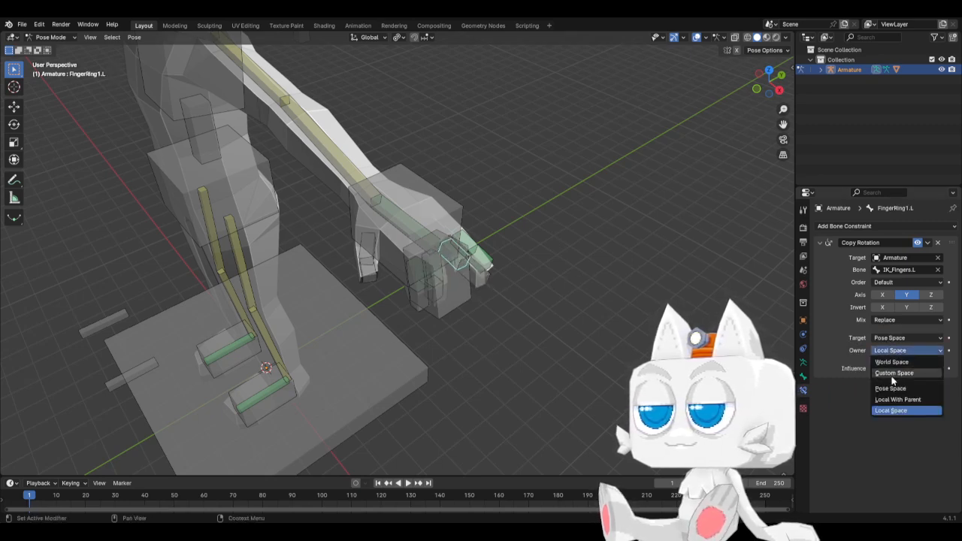
{"action": "left_click", "coordinate": [892, 387]}
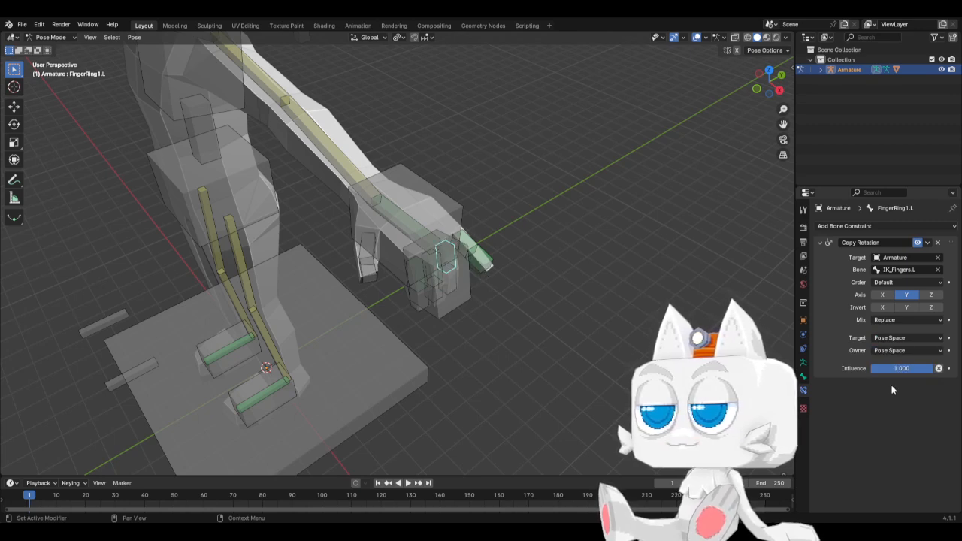
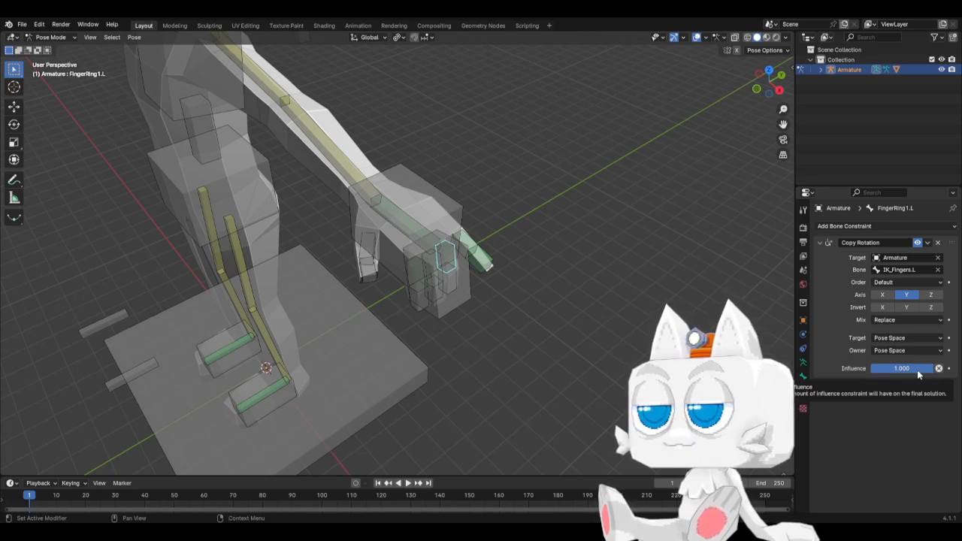
Step: Set both the target and owner of FingerPinkie1.L's Copy Rotation to Pose Space
{"action": "left_click", "coordinate": [477, 247]}
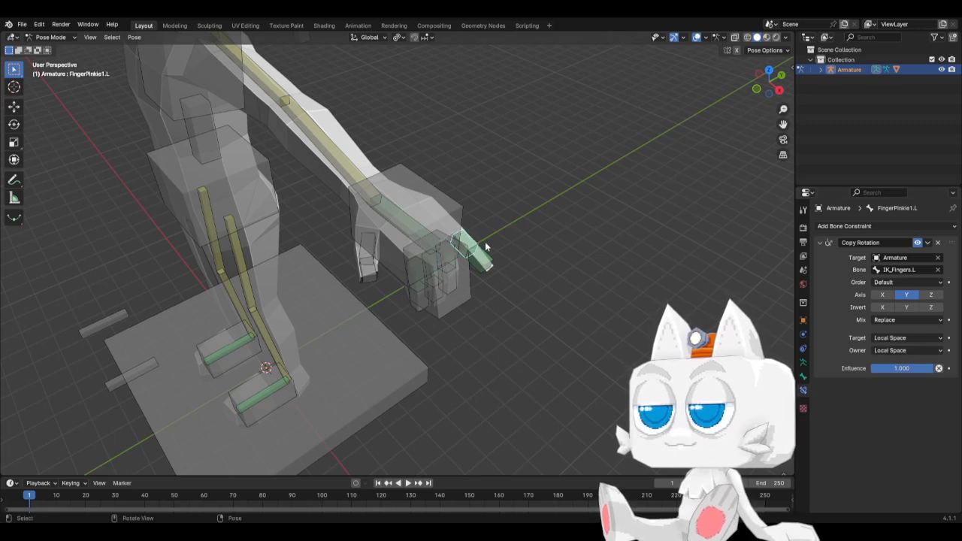
{"action": "left_click", "coordinate": [900, 338]}
{"action": "left_click", "coordinate": [891, 375]}
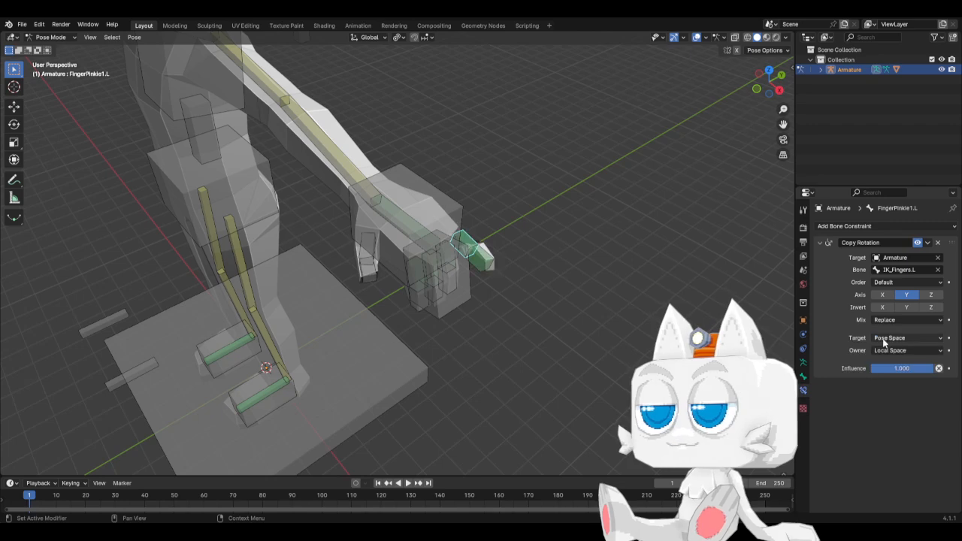
{"action": "left_click", "coordinate": [895, 352]}
{"action": "left_click", "coordinate": [891, 389]}
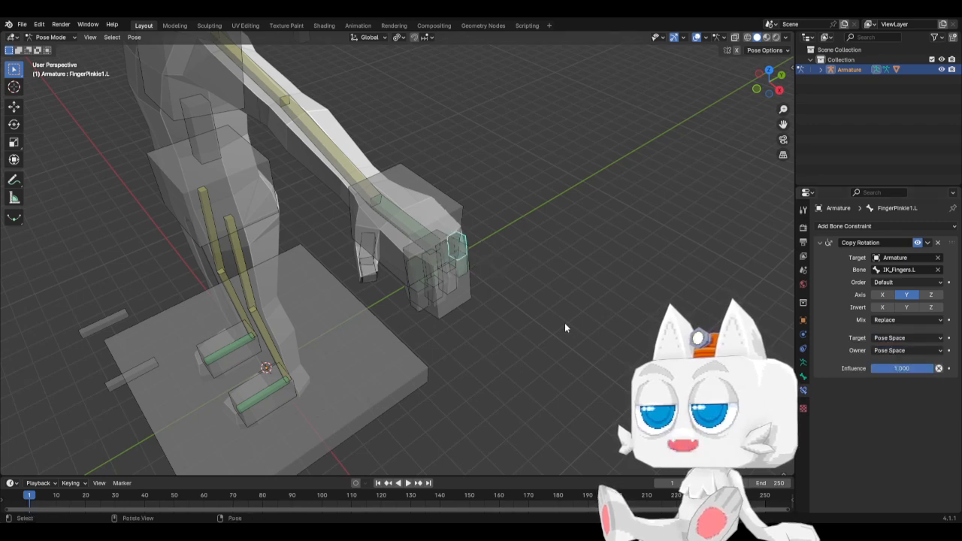
Step: Set both the target and owner of FingerPinkie2.L's Copy Rotation to Pose Space
{"action": "left_click", "coordinate": [467, 274]}
{"action": "left_click", "coordinate": [458, 261]}
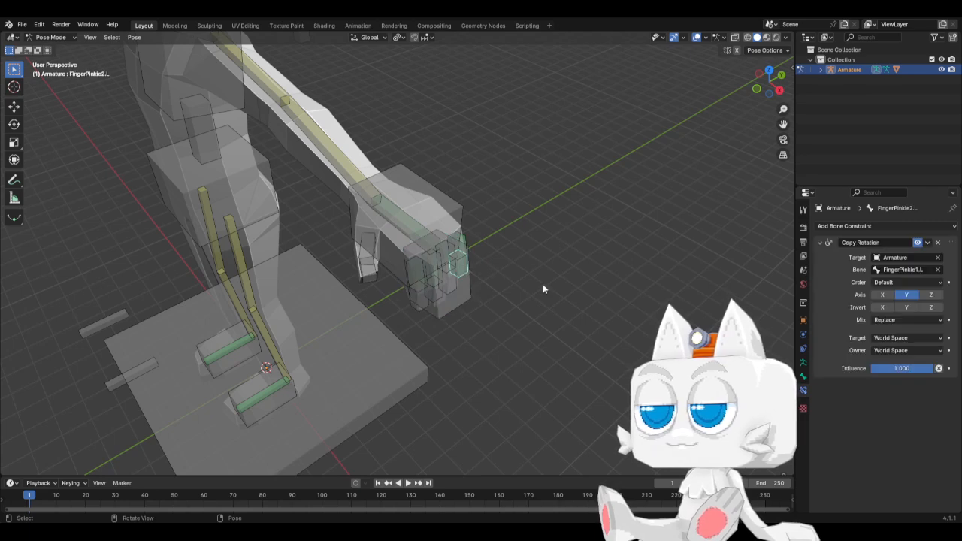
{"action": "left_click", "coordinate": [908, 338]}
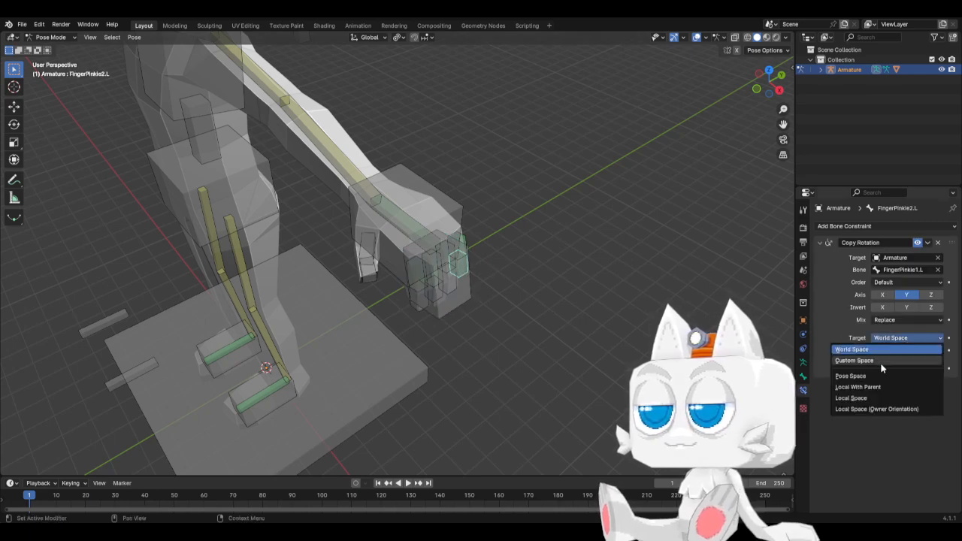
{"action": "left_click", "coordinate": [851, 376]}
{"action": "left_click", "coordinate": [887, 351]}
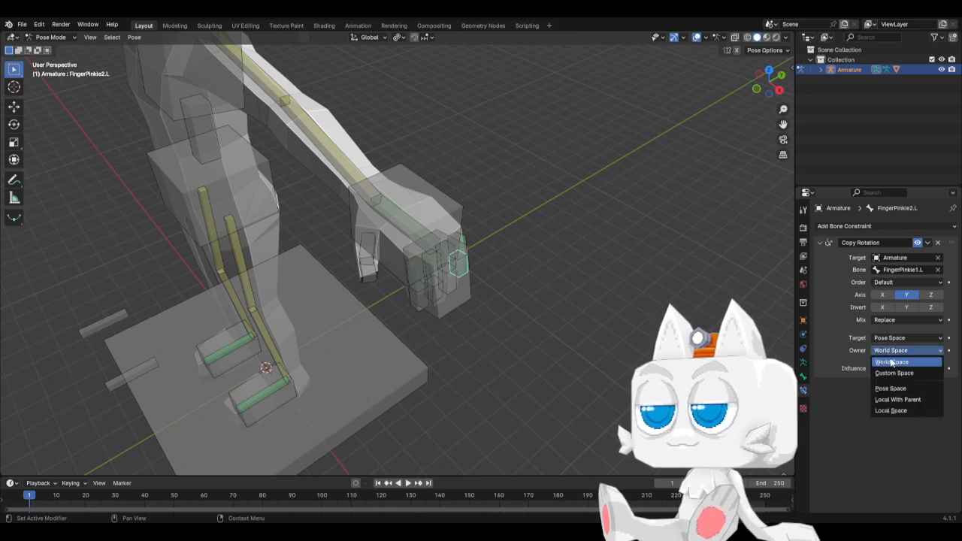
{"action": "left_click", "coordinate": [891, 389]}
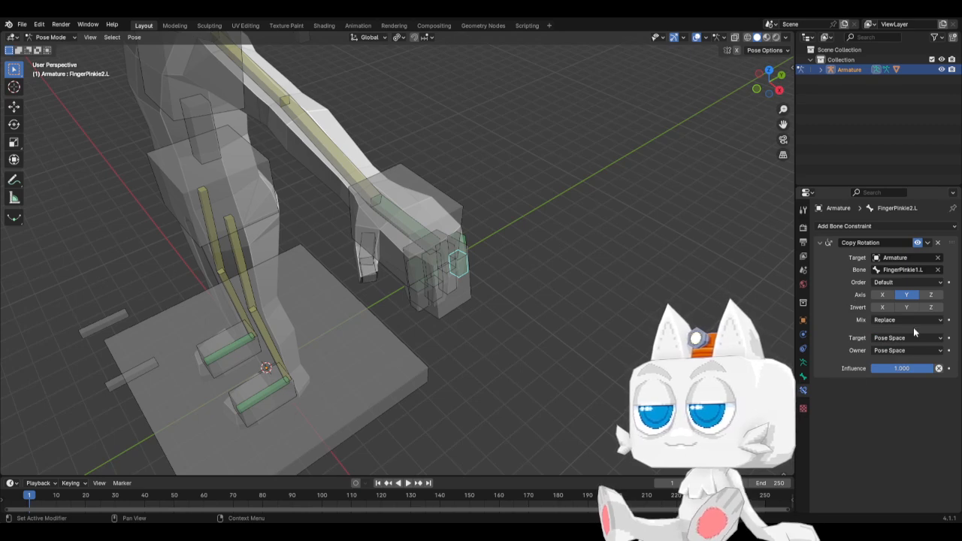
Step: Try different X, Y and Z axis combinations in FingerPinkie2.L's Copy Rotation
{"action": "left_click", "coordinate": [891, 296]}
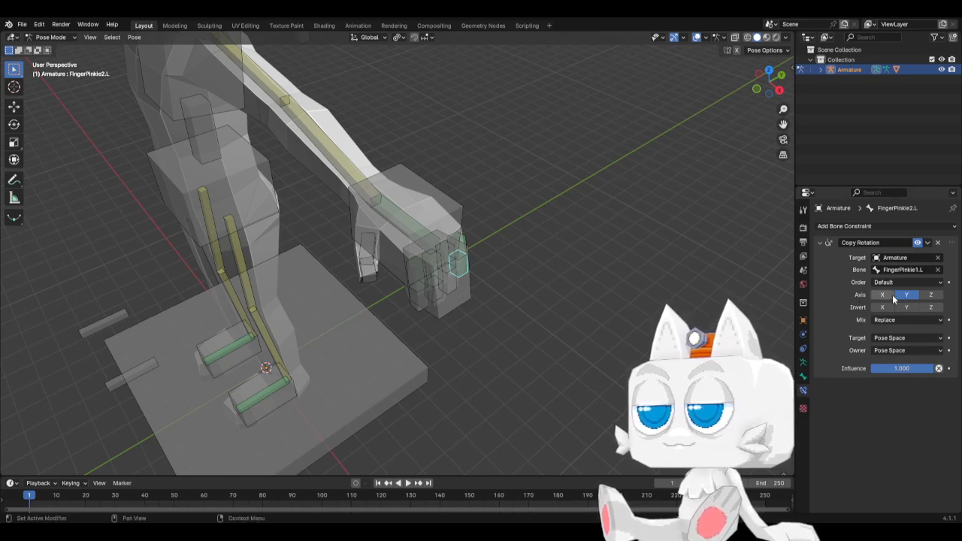
{"action": "left_click", "coordinate": [893, 299]}
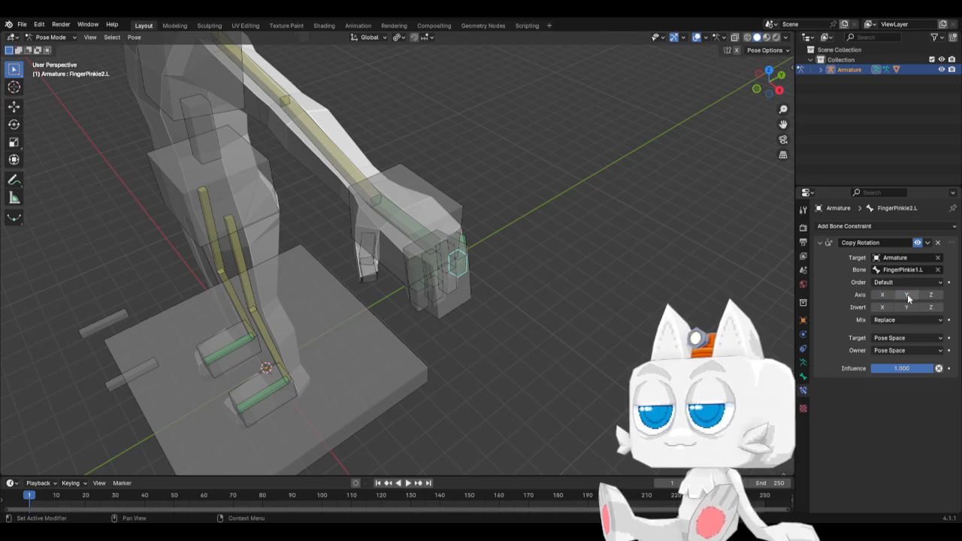
{"action": "left_click", "coordinate": [909, 297]}
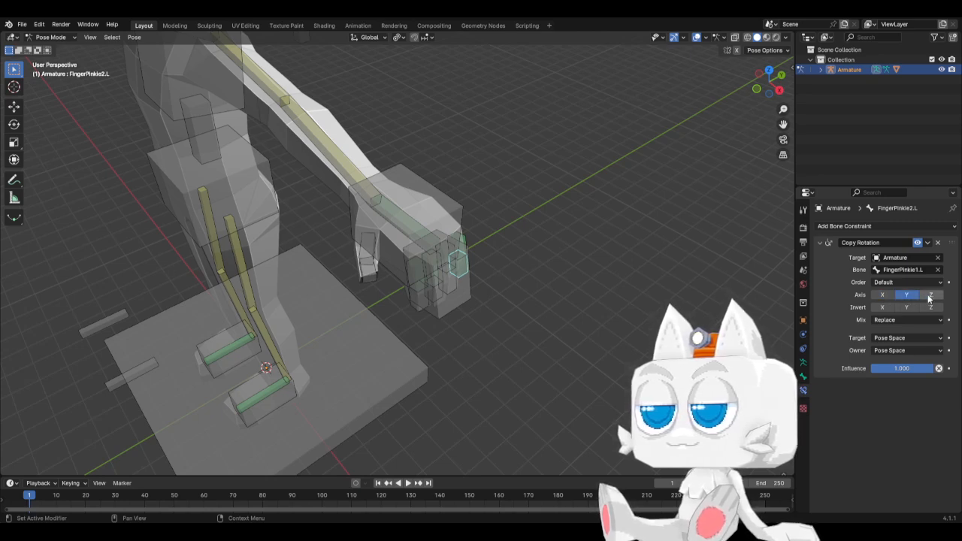
{"action": "left_click", "coordinate": [908, 295]}
{"action": "left_click", "coordinate": [931, 296]}
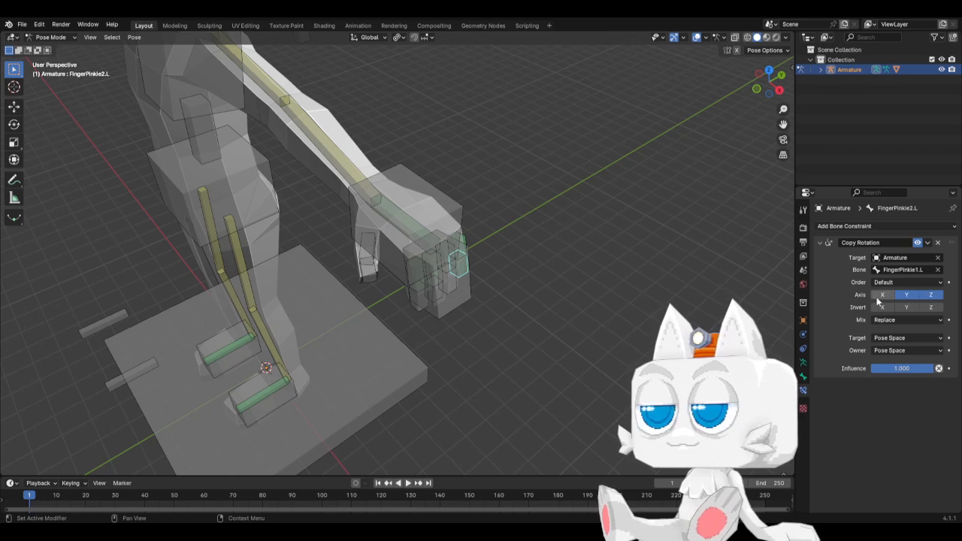
{"action": "left_click", "coordinate": [883, 296]}
{"action": "left_click", "coordinate": [884, 294]}
{"action": "left_click", "coordinate": [908, 294]}
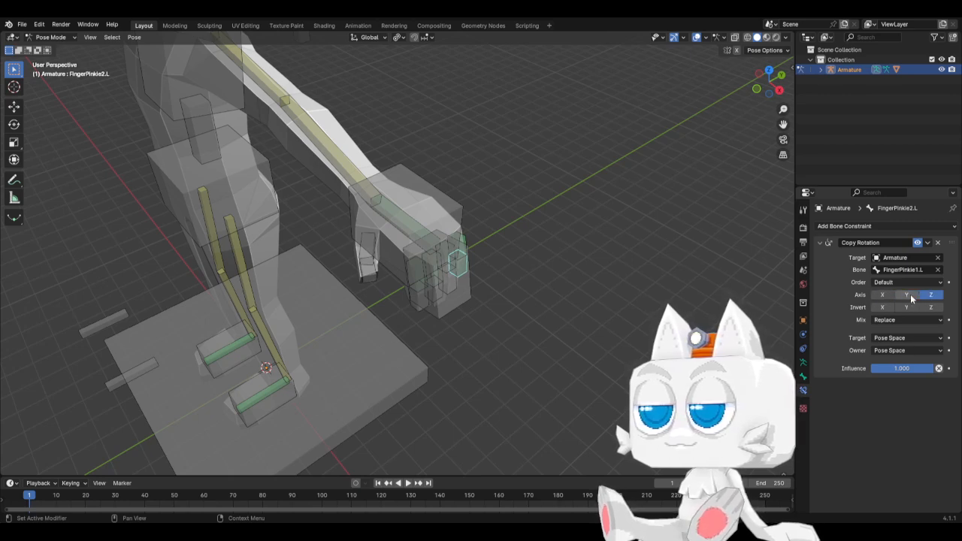
{"action": "left_click", "coordinate": [930, 296]}
Step: Set FingerPinkie2.L's Copy Rotation to Add mixing on the Y axis with an influence of 0.5
{"action": "left_click", "coordinate": [908, 320]}
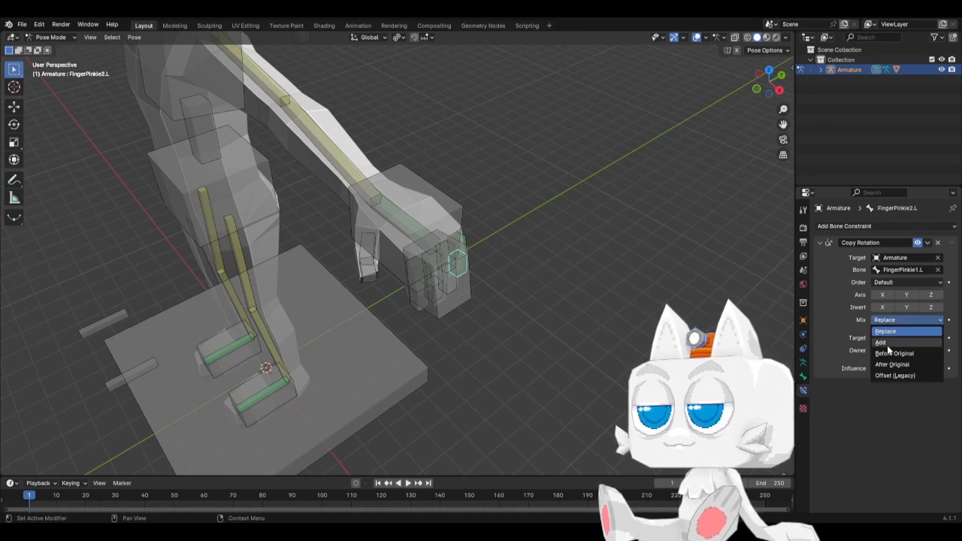
{"action": "left_click", "coordinate": [881, 342]}
{"action": "left_click", "coordinate": [906, 295]}
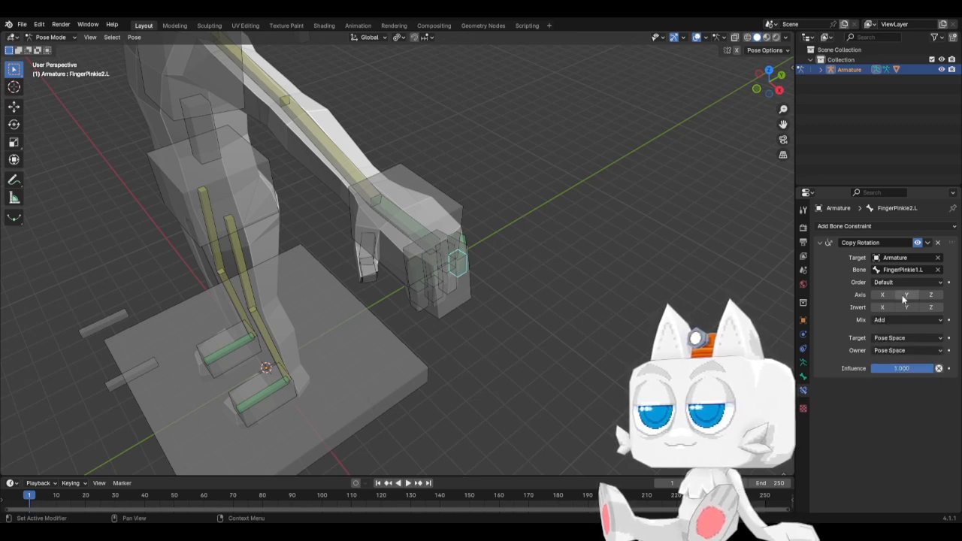
{"action": "left_click", "coordinate": [895, 372]}
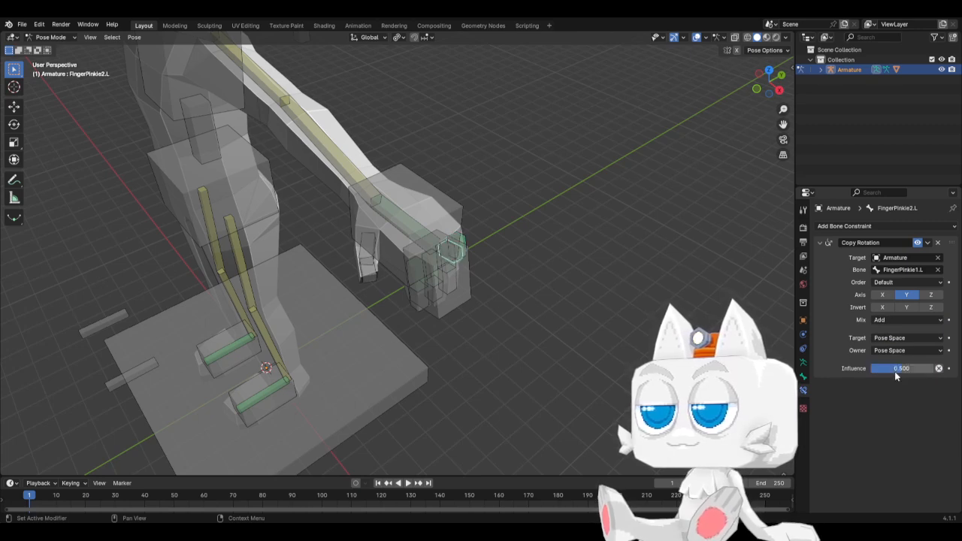
Step: Set the influence of FingerPinkie1.L's Copy Rotation to 0.5
{"action": "middle_click_drag", "start_coordinate": [483, 264], "coordinate": [493, 221]}
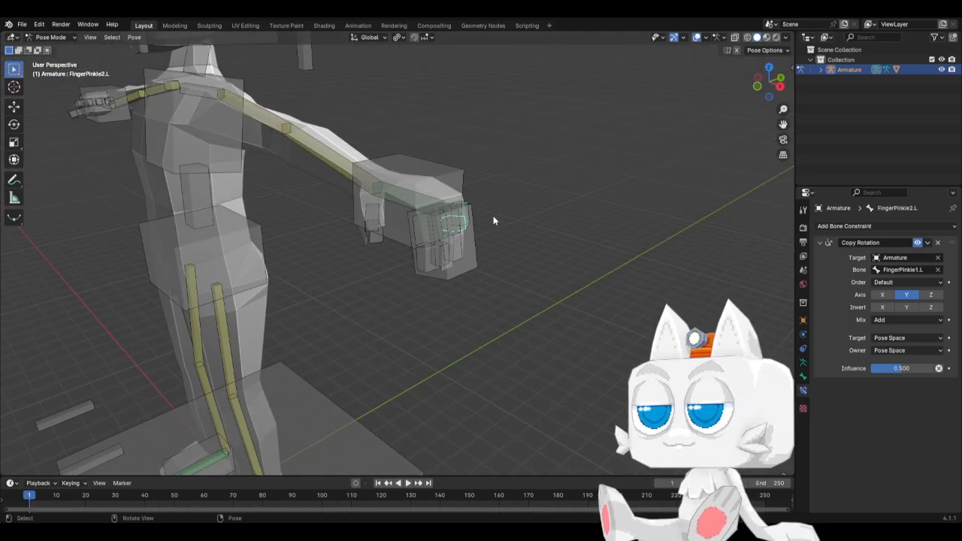
{"action": "left_click", "coordinate": [469, 218]}
{"action": "left_click", "coordinate": [468, 218]}
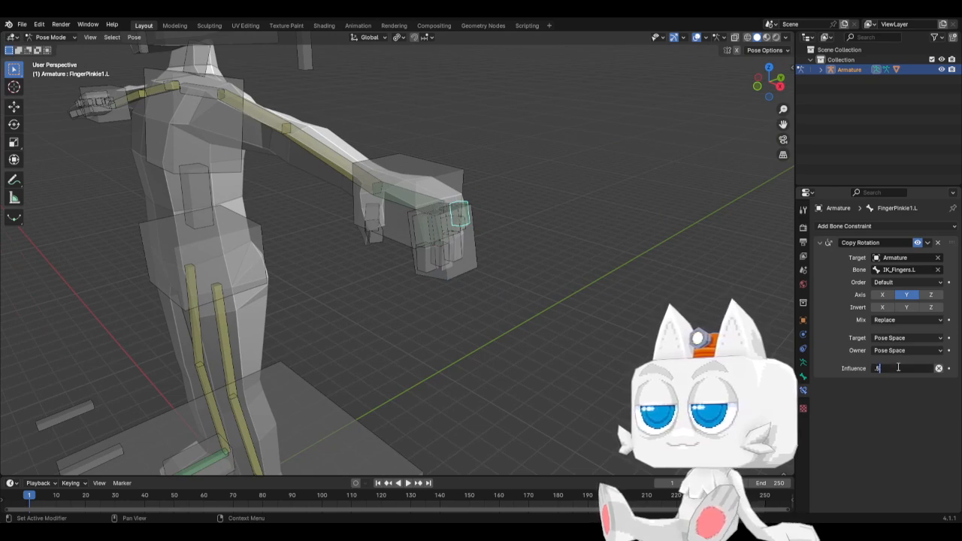
{"action": "key", "text": "Return"}
Step: Rotate IK_Fingers.L upward by about 79° in the back view so it lines up with the hand
{"action": "left_click", "coordinate": [472, 269]}
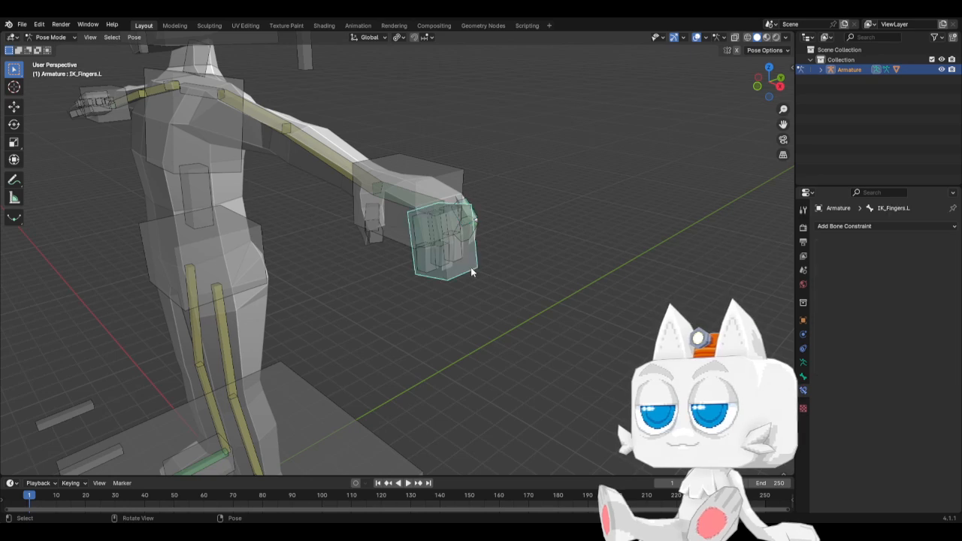
{"action": "key", "text": "ctrl+KP_1"}
{"action": "key", "text": "r"}
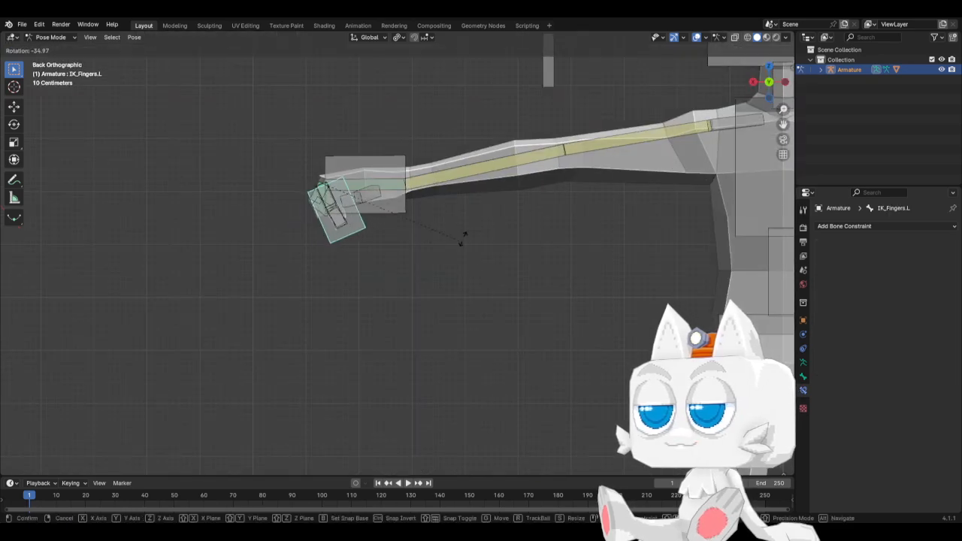
{"action": "left_click", "coordinate": [223, 278]}
{"action": "middle_click_drag", "start_coordinate": [242, 184], "coordinate": [322, 241]}
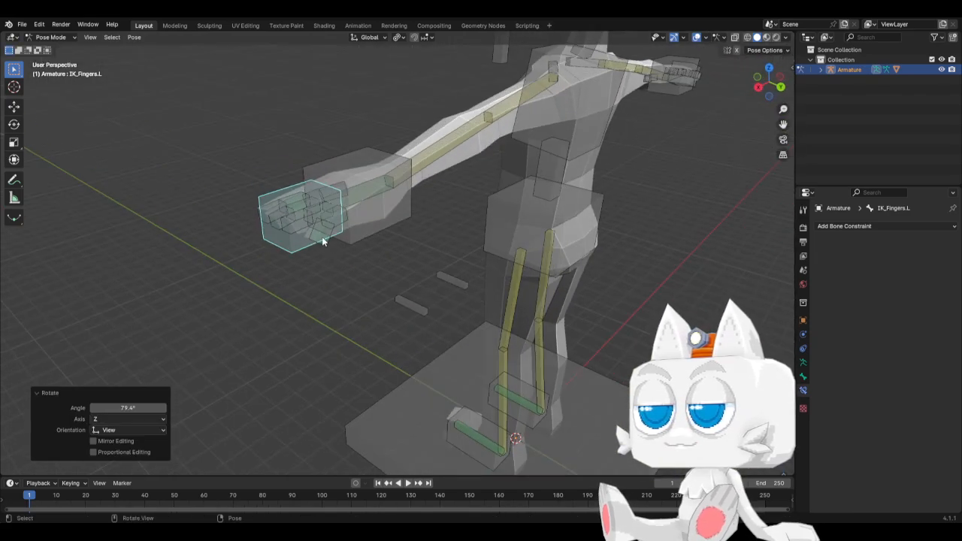
Step: Try After Original mixing on FingerPinkie2.L's Copy Rotation, and set its mix mode to Replace
{"action": "left_click", "coordinate": [321, 242]}
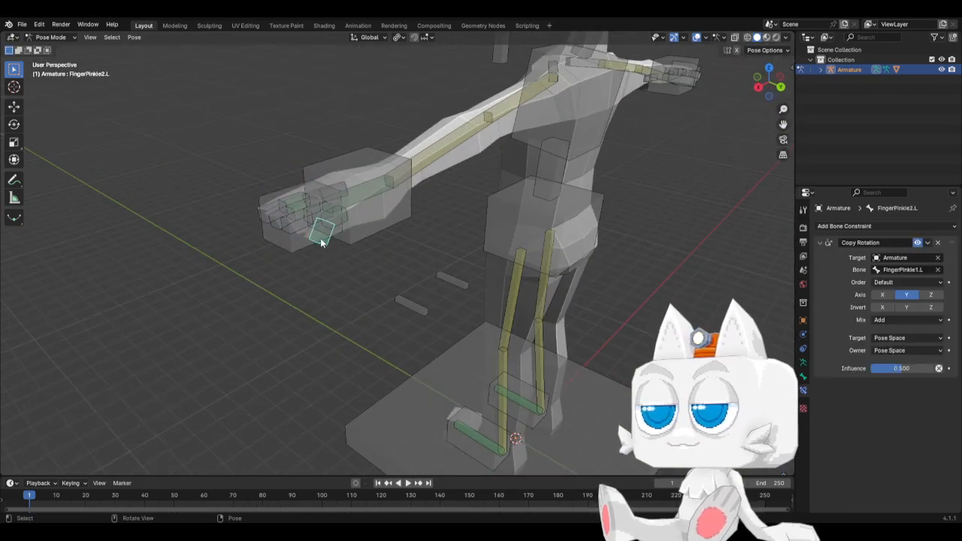
{"action": "left_click", "coordinate": [900, 321]}
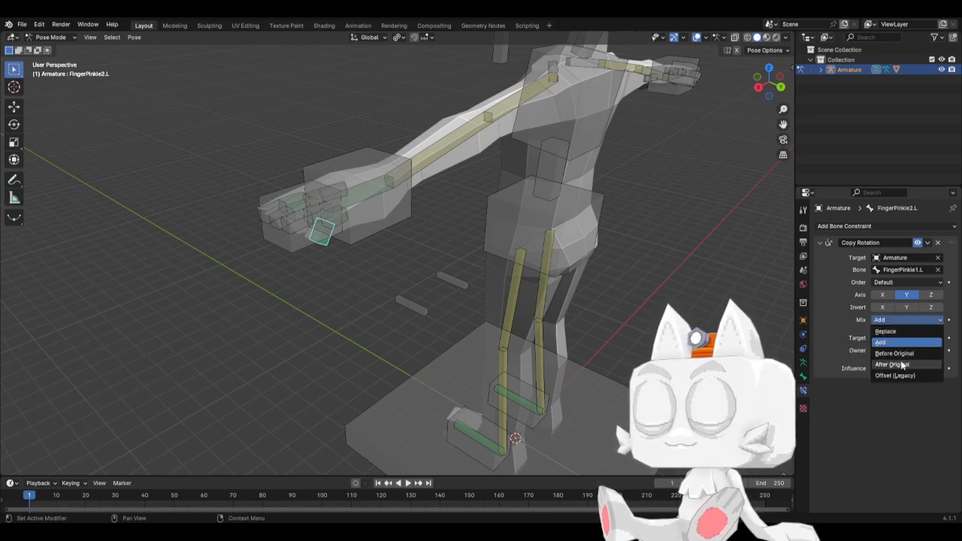
{"action": "left_click", "coordinate": [903, 364]}
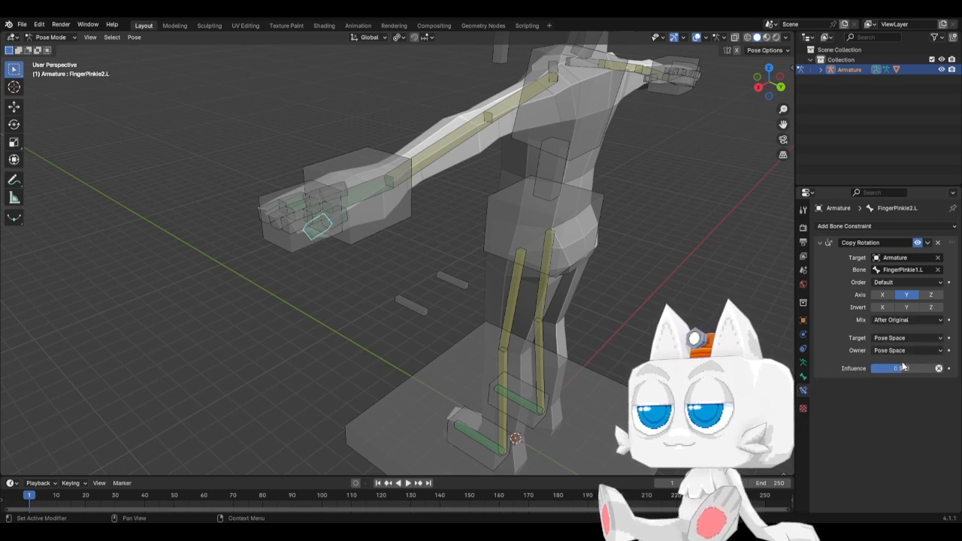
{"action": "left_click", "coordinate": [896, 320]}
{"action": "left_click", "coordinate": [885, 327]}
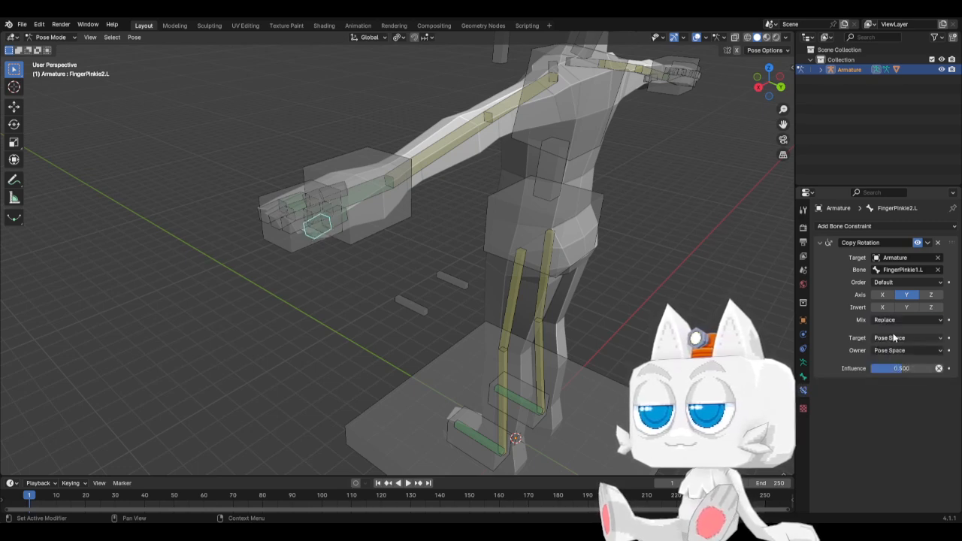
Step: Rotate IK_Fingers.L downward by about 88° in the back view to test the finger bending
{"action": "left_click", "coordinate": [285, 250]}
{"action": "key", "text": "ctrl+KP_1"}
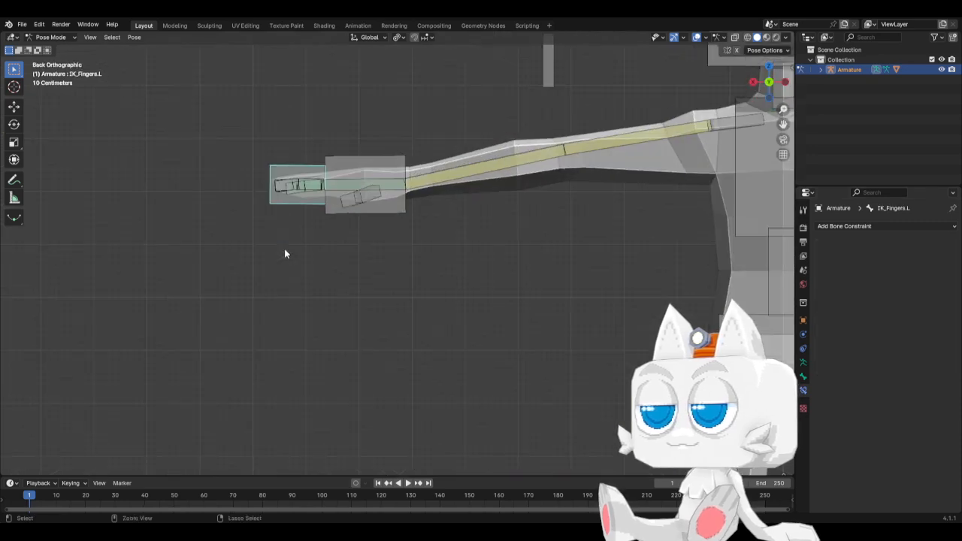
{"action": "key", "text": "r"}
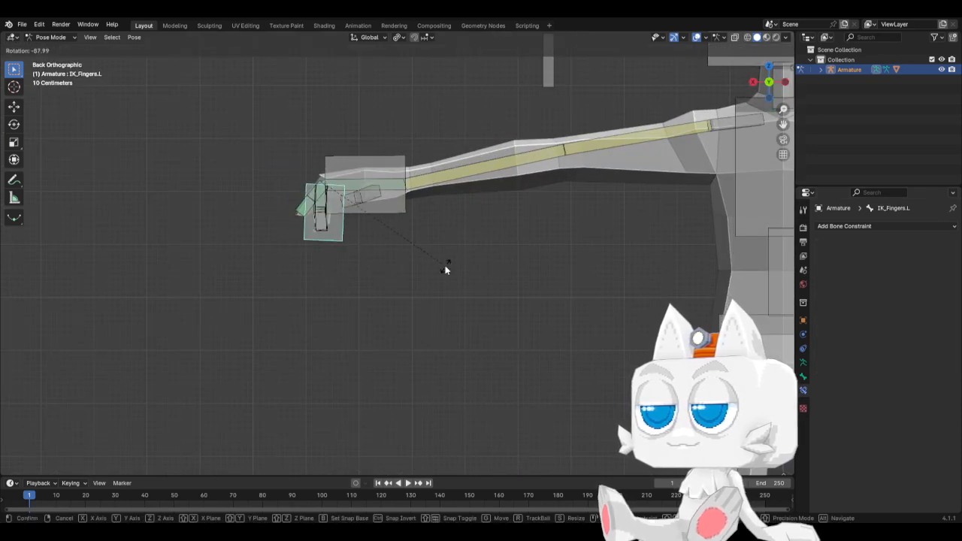
{"action": "left_click", "coordinate": [445, 269]}
Step: Set both the target and owner of FingerPinkie2.L's Copy Rotation to Local Space
{"action": "left_click", "coordinate": [302, 210]}
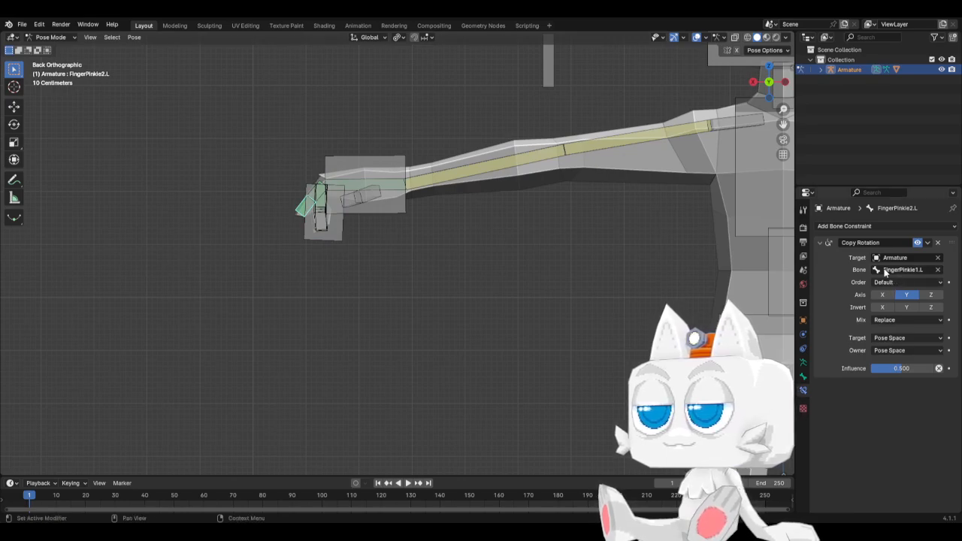
{"action": "left_click", "coordinate": [907, 338]}
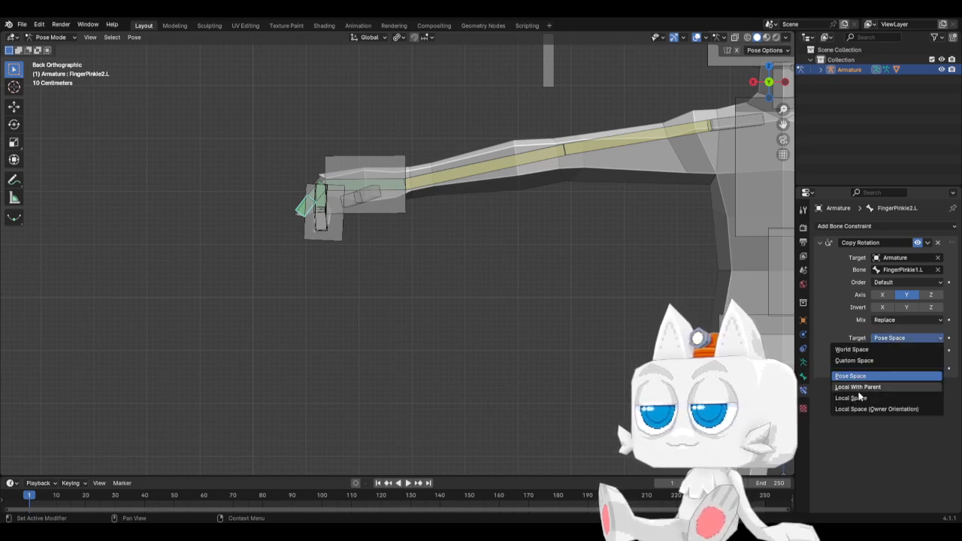
{"action": "left_click", "coordinate": [891, 398]}
{"action": "left_click", "coordinate": [892, 351]}
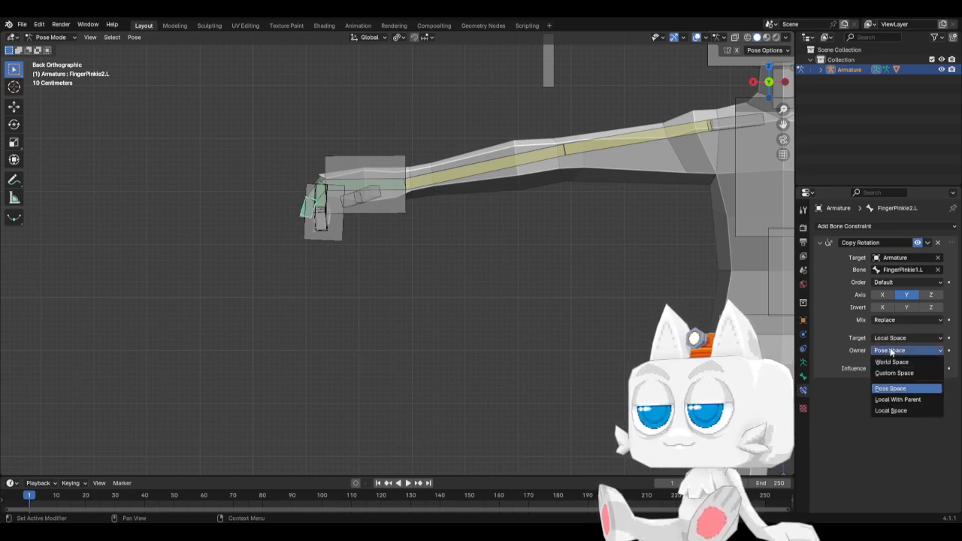
{"action": "left_click", "coordinate": [889, 411]}
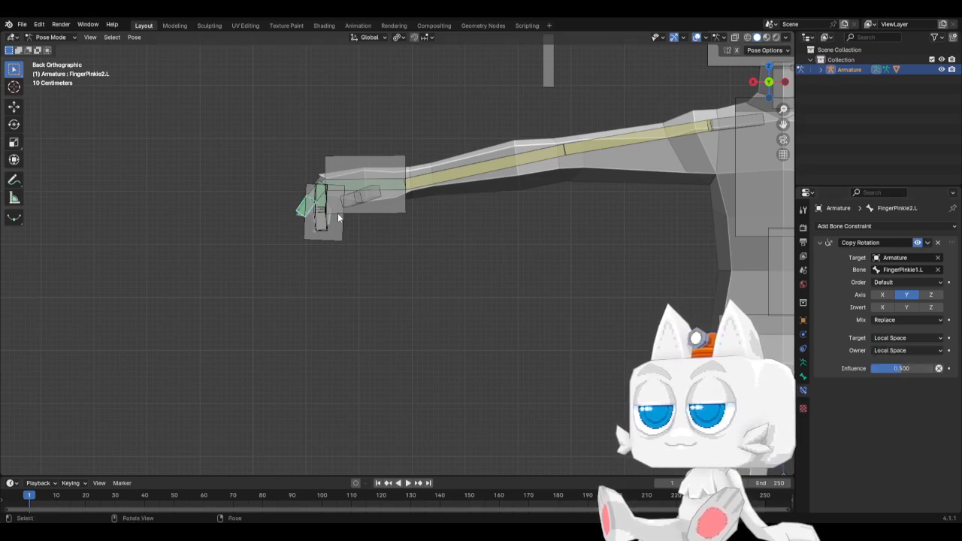
{"action": "left_click", "coordinate": [343, 241]}
{"action": "key", "text": "r"}
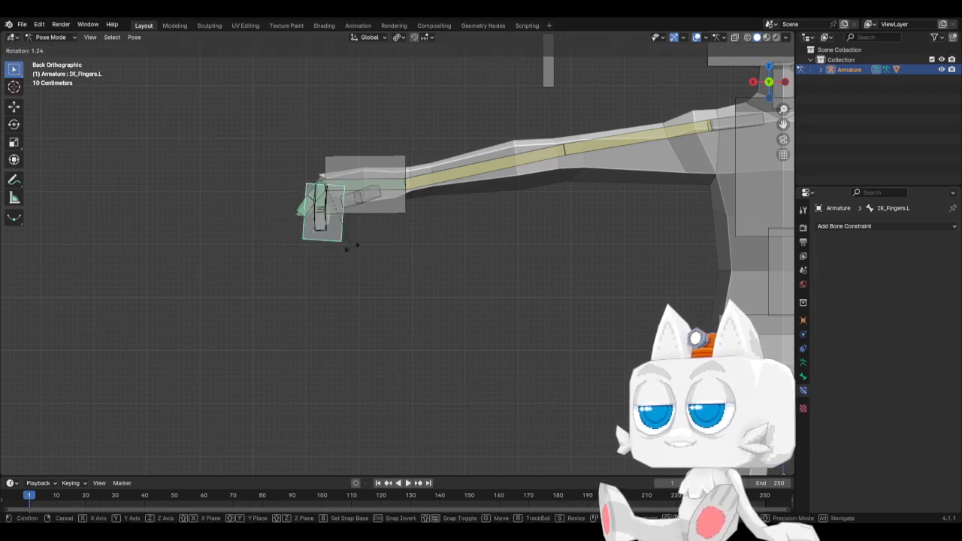
{"action": "right_click", "coordinate": [348, 247]}
Step: Set both the target and owner of FingerPinkie2.L's Copy Rotation to Local With Parent
{"action": "left_click", "coordinate": [300, 214]}
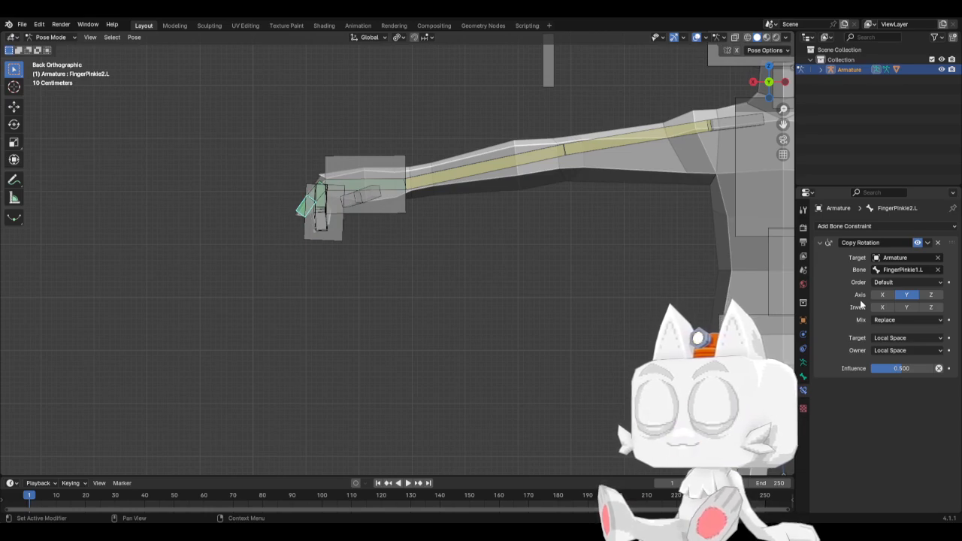
{"action": "left_click", "coordinate": [909, 340]}
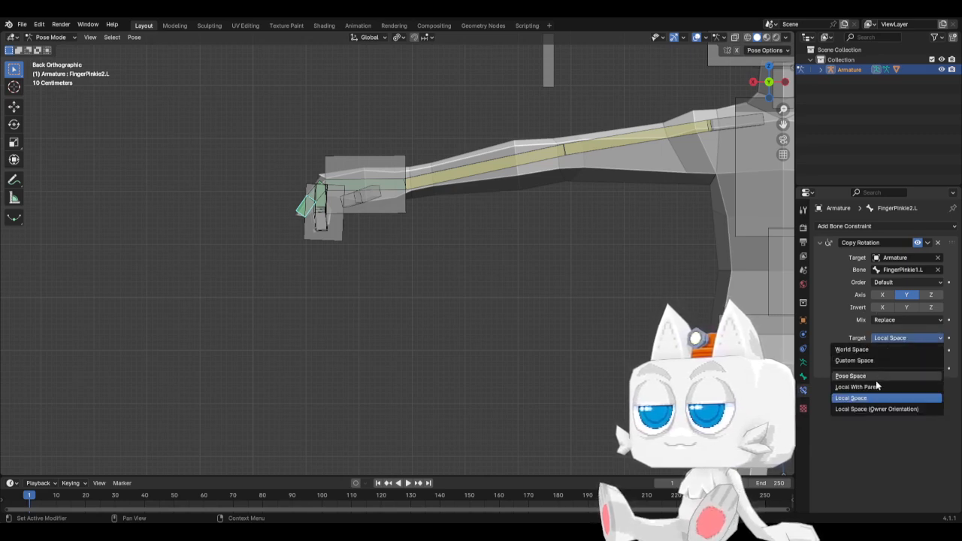
{"action": "left_click", "coordinate": [876, 387]}
{"action": "left_click", "coordinate": [899, 345]}
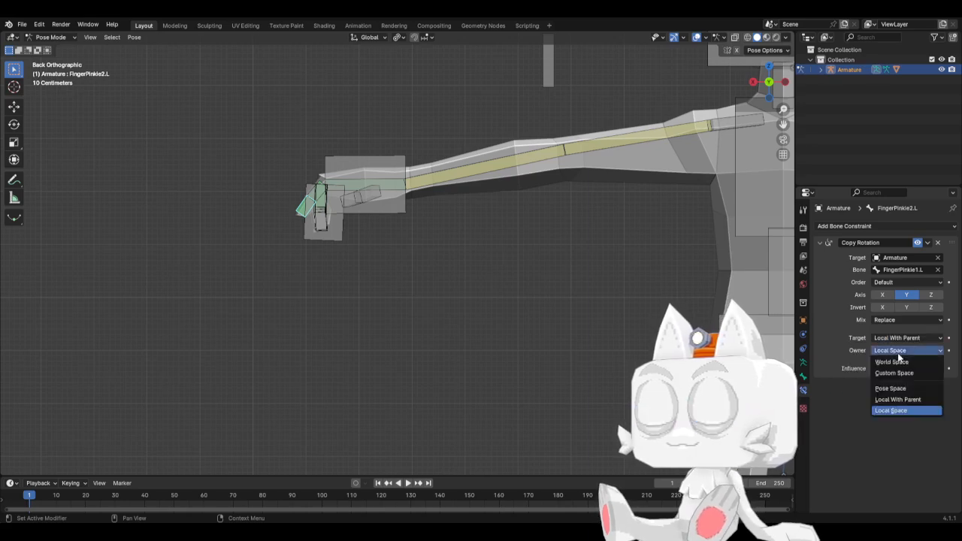
{"action": "left_click", "coordinate": [897, 401]}
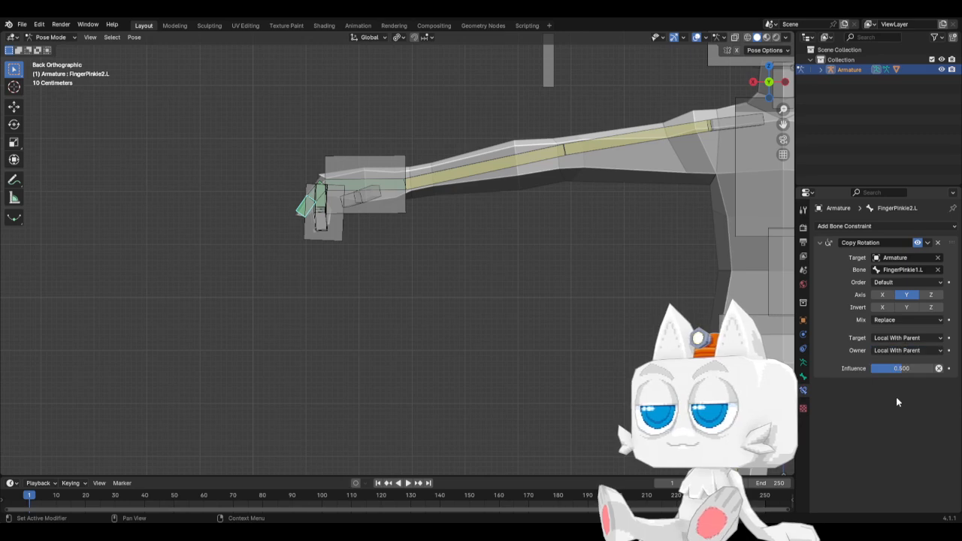
Step: Test the pinkie's bending by rotating IK_Fingers.L, and rotate FingerPinkie1.L by about 65° in the back view
{"action": "left_click", "coordinate": [322, 236]}
{"action": "key", "text": "r"}
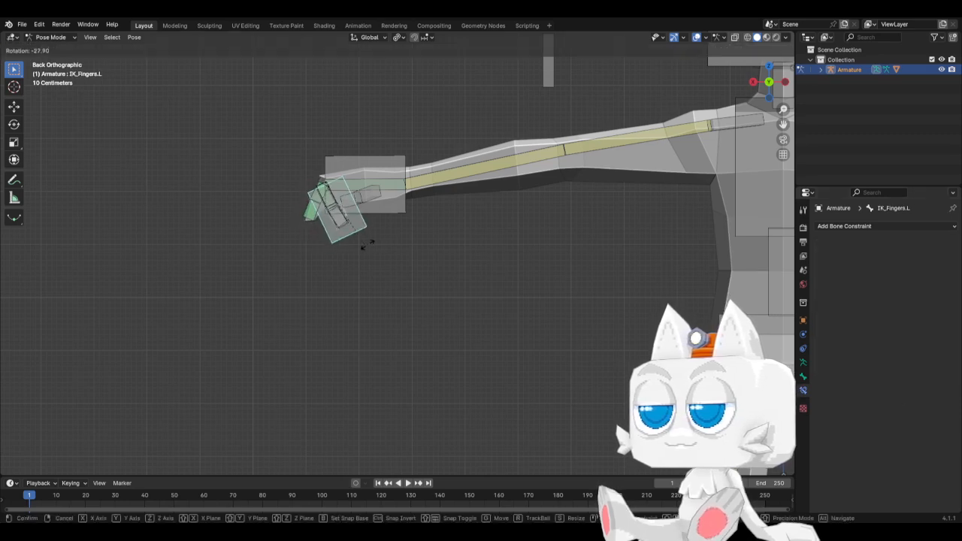
{"action": "right_click", "coordinate": [323, 214]}
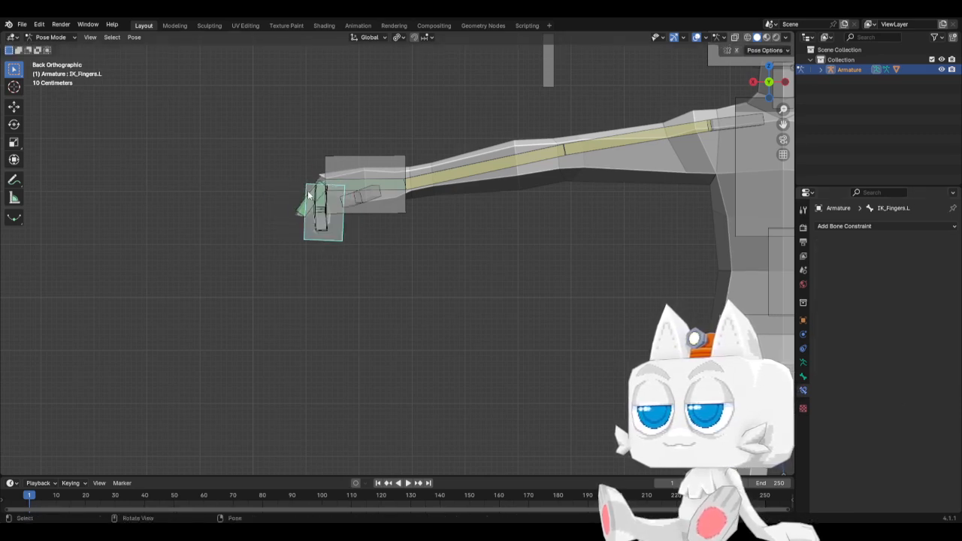
{"action": "left_click", "coordinate": [308, 195]}
{"action": "key", "text": "r"}
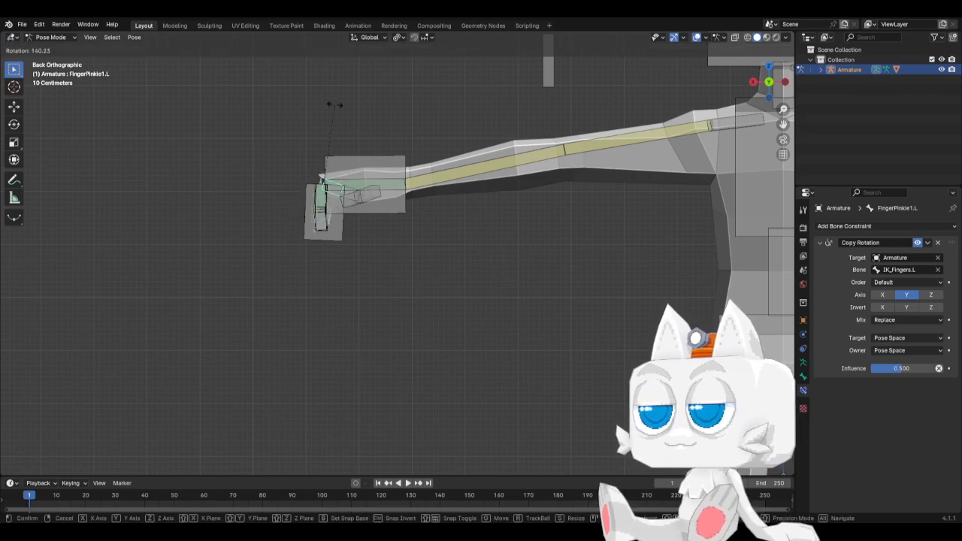
{"action": "left_click", "coordinate": [264, 117]}
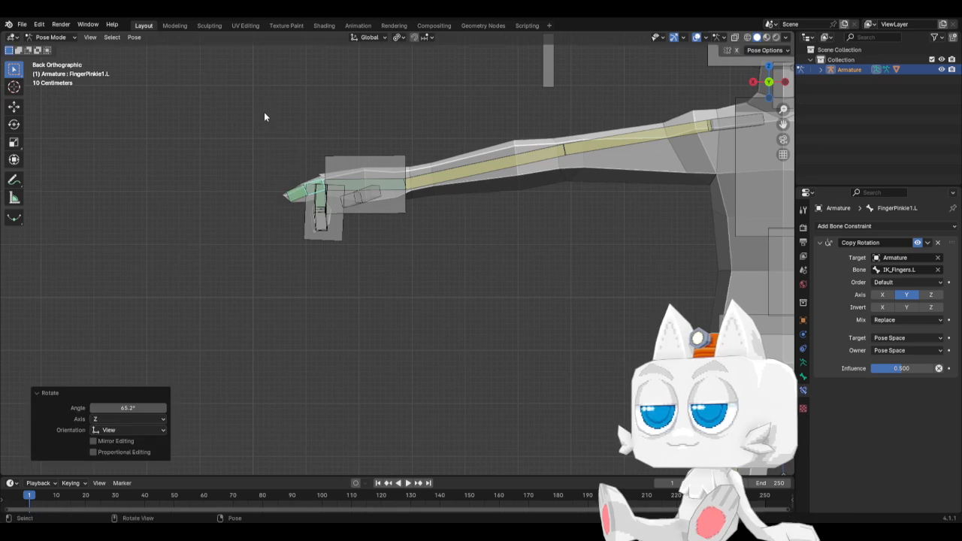
Step: Set the mix mode of FingerPinkie2.L's Copy Rotation to After Original and test it by rotating FingerPinkie1.L
{"action": "left_click", "coordinate": [297, 192]}
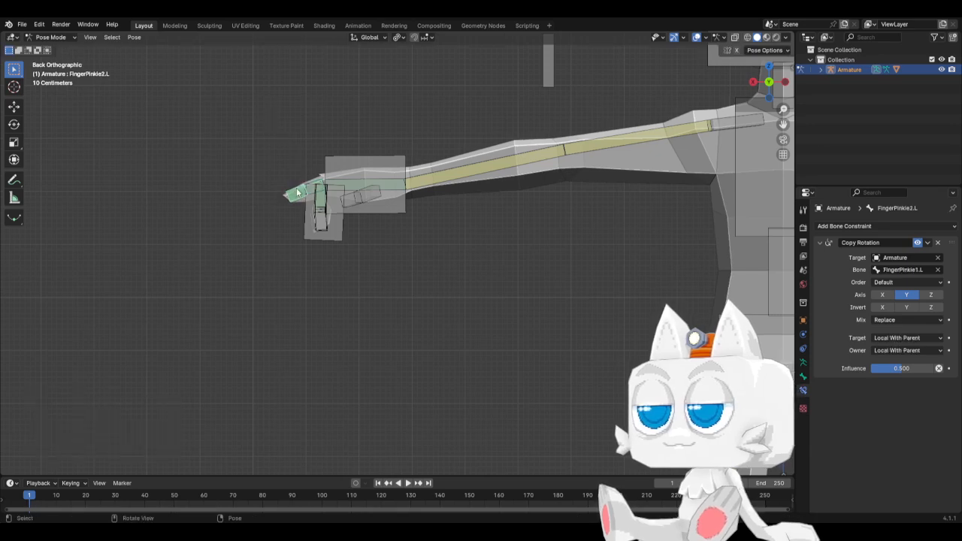
{"action": "left_click", "coordinate": [899, 320]}
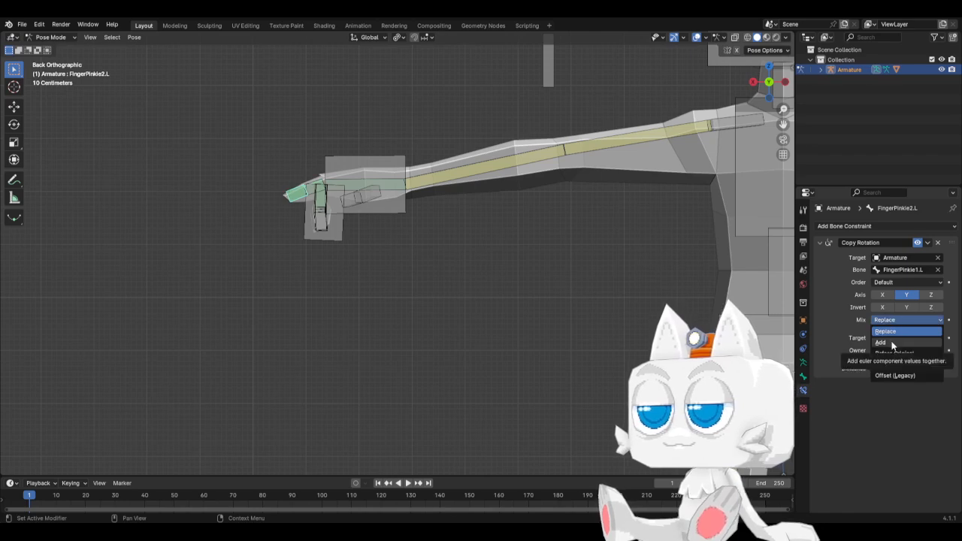
{"action": "left_click", "coordinate": [895, 364]}
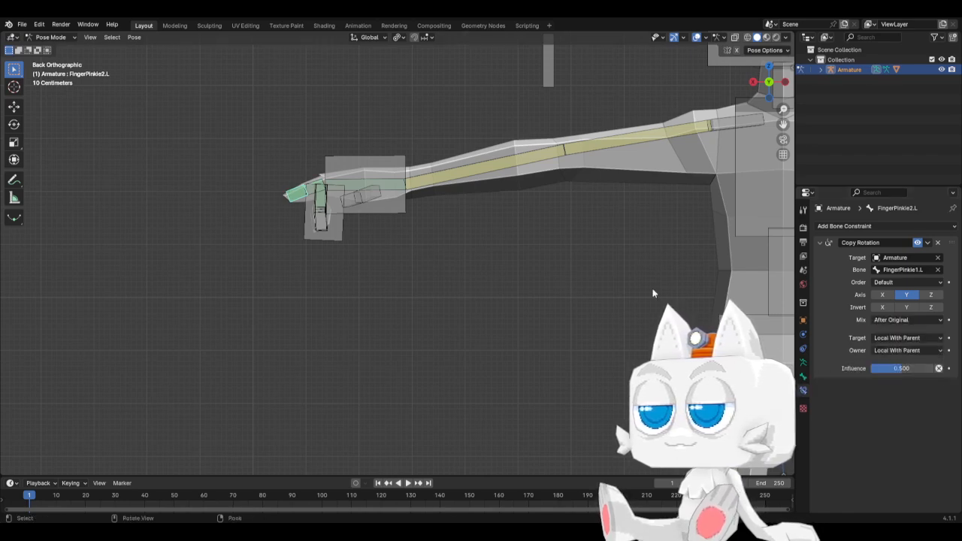
{"action": "left_click", "coordinate": [311, 186]}
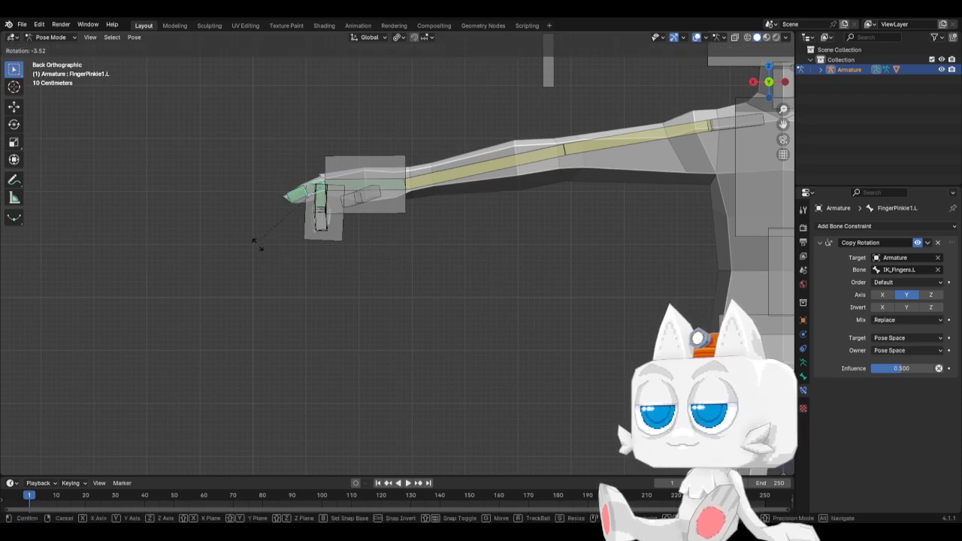
{"action": "key", "text": "r"}
{"action": "right_click", "coordinate": [212, 172]}
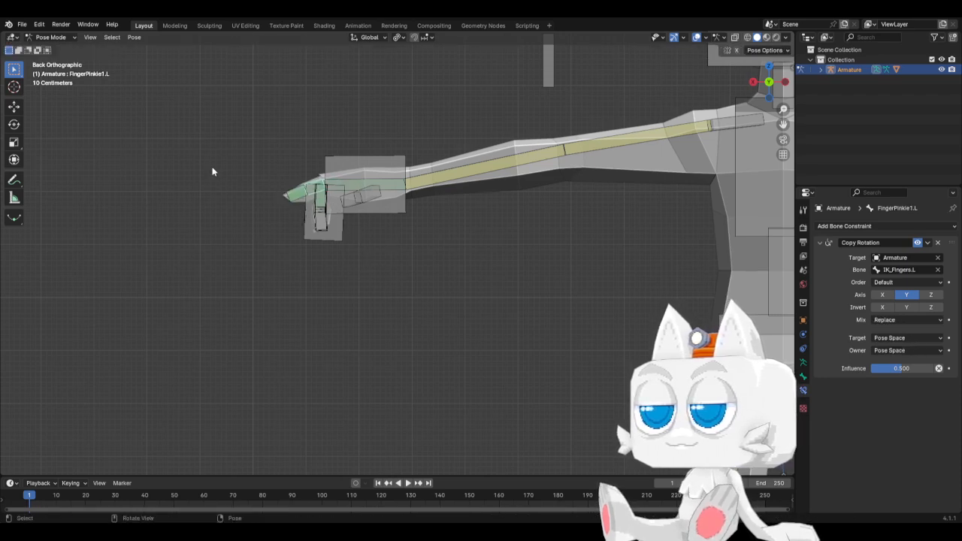
Step: Set both the target and owner of FingerPinkie2.L's Copy Rotation to Pose Space
{"action": "left_click", "coordinate": [298, 197]}
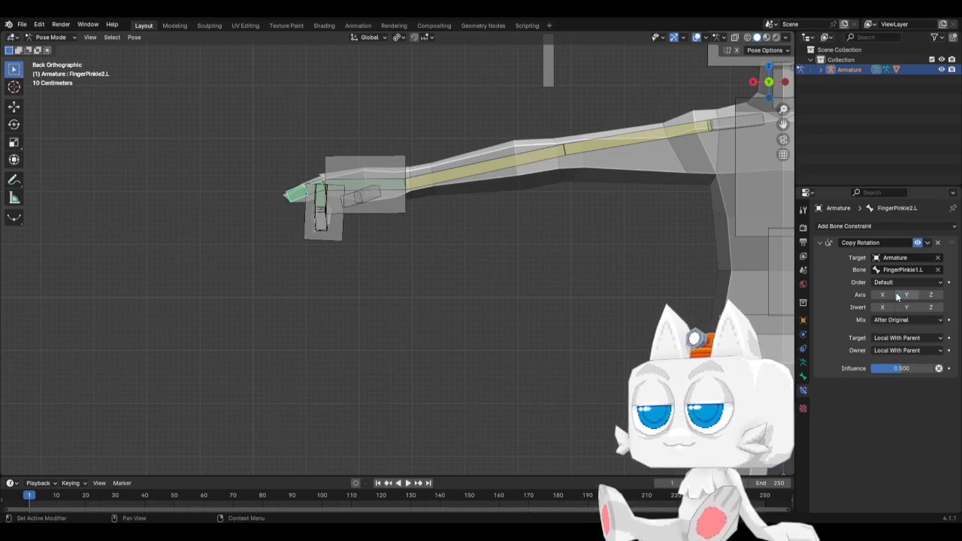
{"action": "left_click", "coordinate": [911, 338]}
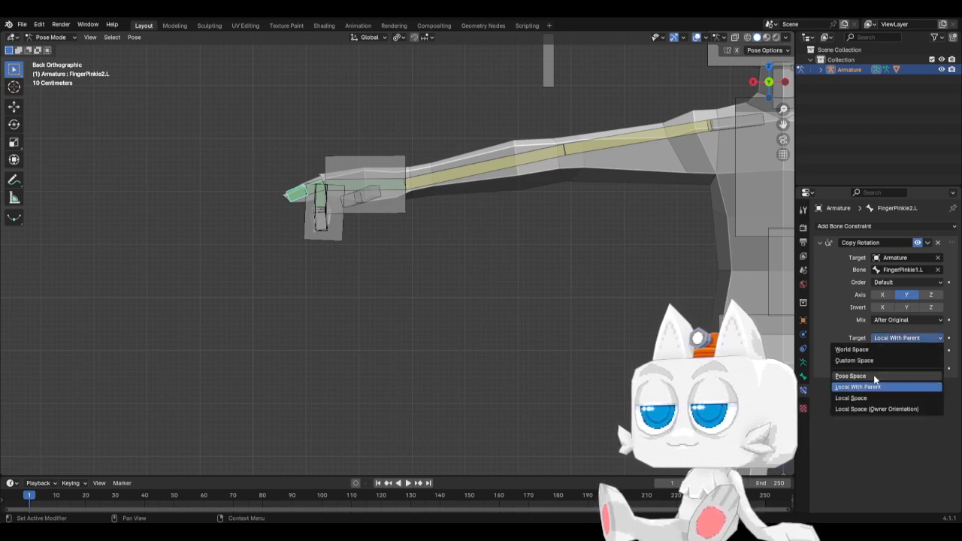
{"action": "left_click", "coordinate": [875, 376]}
{"action": "left_click", "coordinate": [906, 350]}
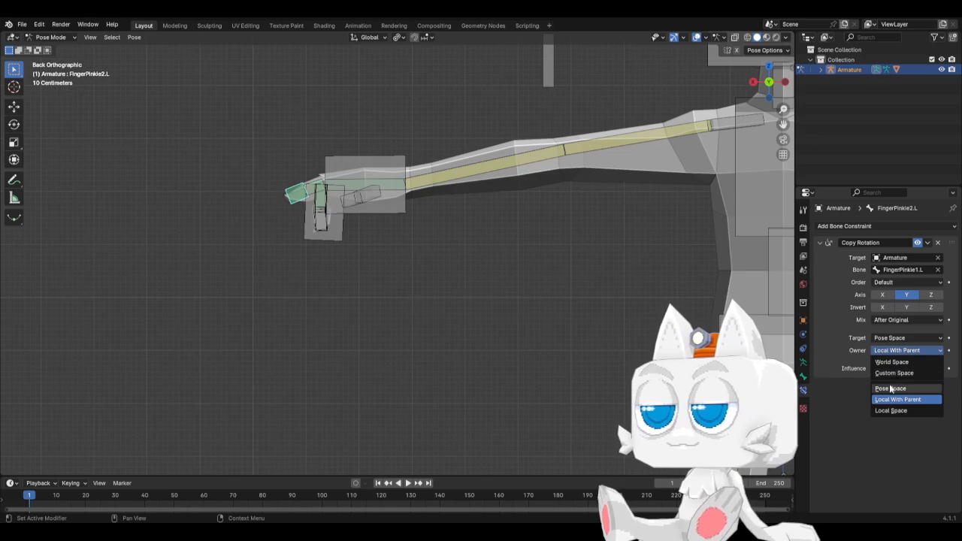
{"action": "left_click", "coordinate": [891, 389]}
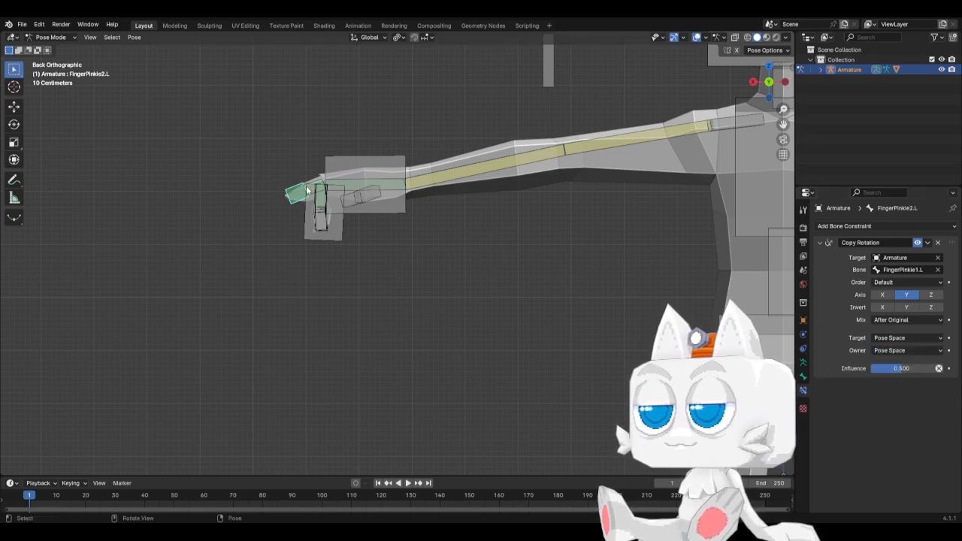
Step: Clear the rotation of all bones and rotate IK_Fingers.L downward by about 73° in the back view
{"action": "key", "text": "a"}
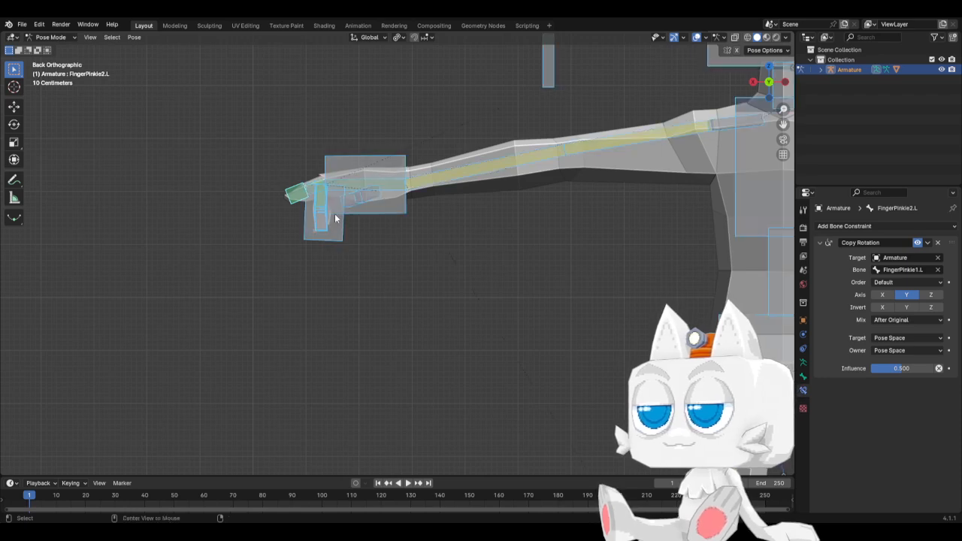
{"action": "left_click", "coordinate": [295, 215]}
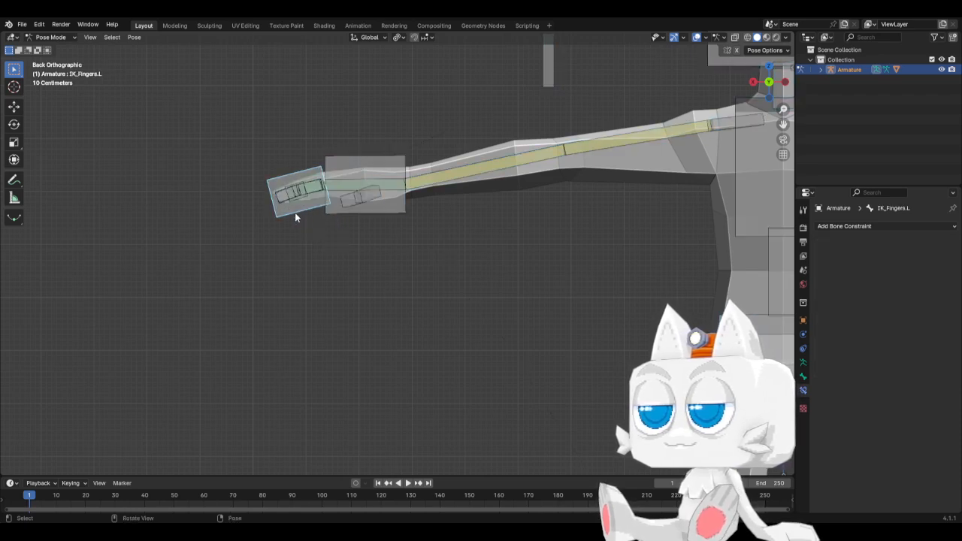
{"action": "key", "text": "r"}
{"action": "left_click", "coordinate": [389, 252]}
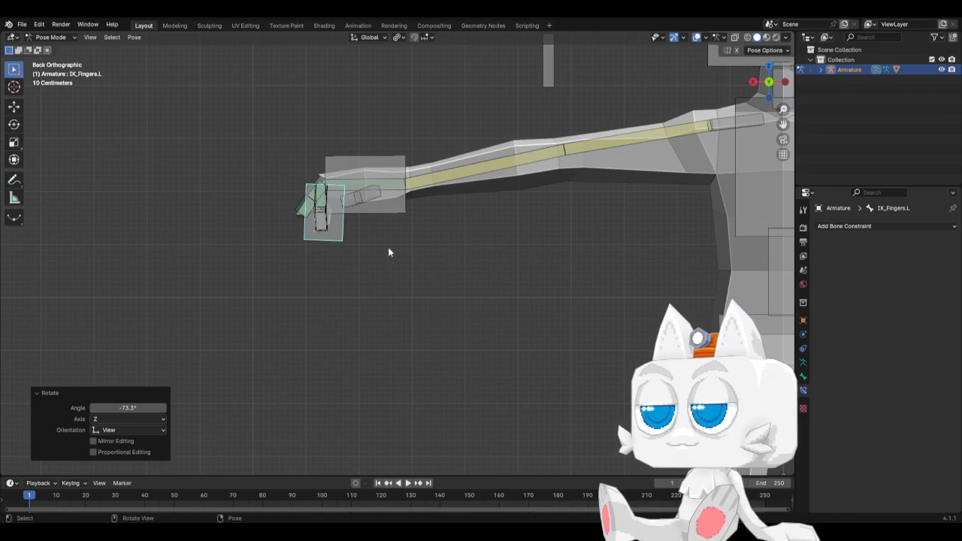
Step: Set FingerPinkie2.L's Copy Rotation target to Local Space and owner to Local With Parent, and test it by rotating FingerPinkie1.L
{"action": "left_click", "coordinate": [298, 204]}
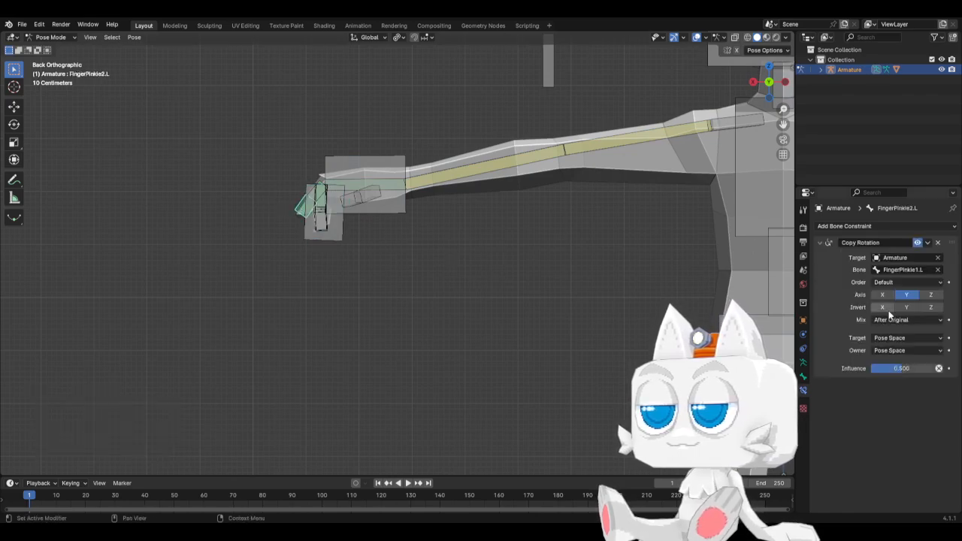
{"action": "left_click", "coordinate": [895, 338]}
{"action": "left_click", "coordinate": [892, 398]}
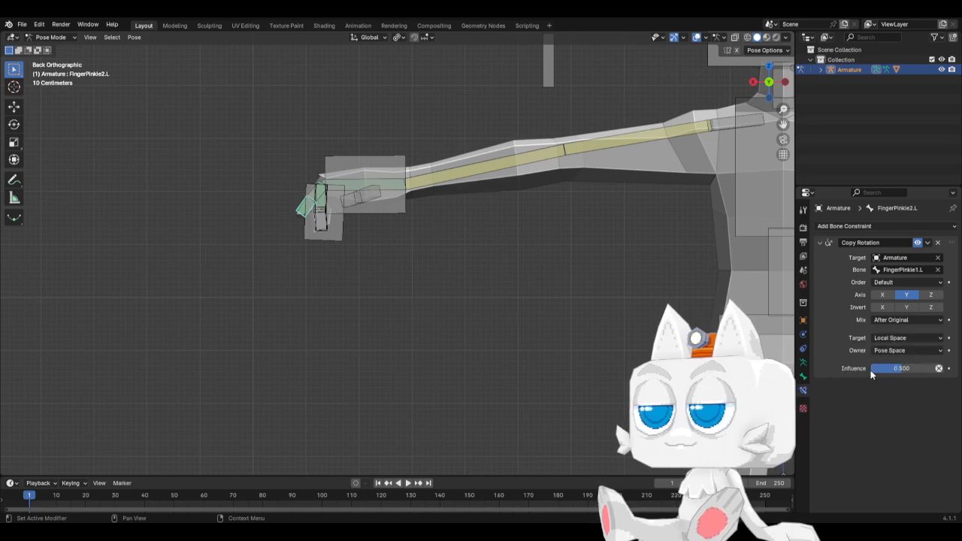
{"action": "left_click", "coordinate": [894, 351]}
{"action": "left_click", "coordinate": [899, 400]}
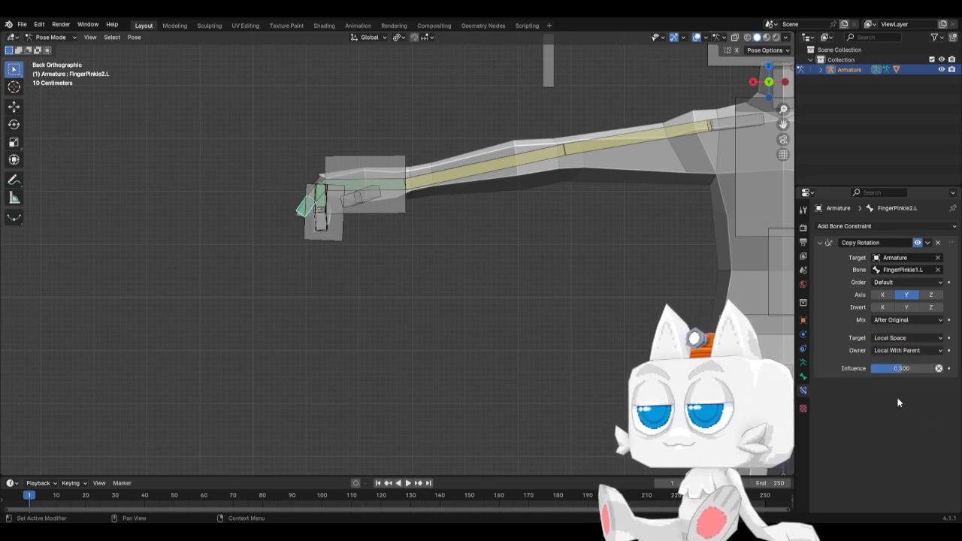
{"action": "key", "text": "r"}
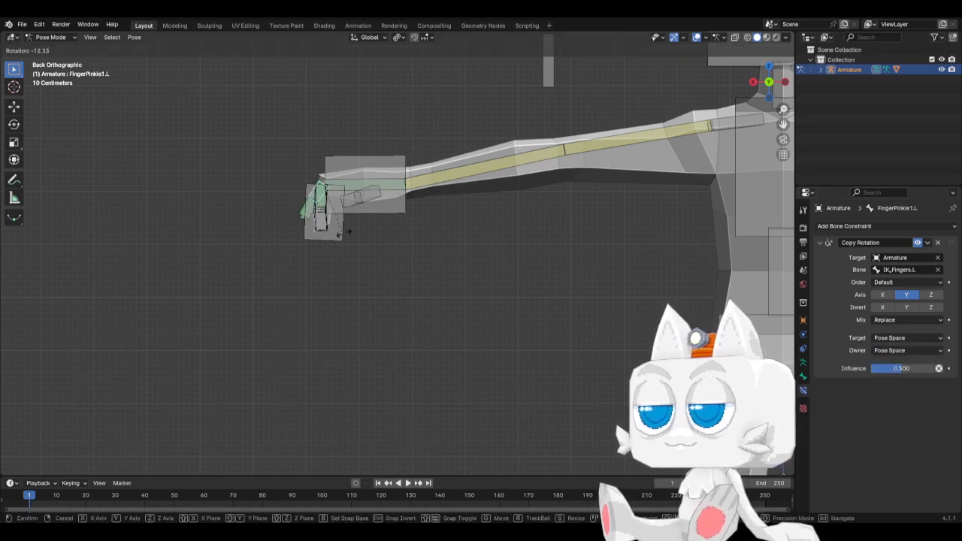
{"action": "left_click", "coordinate": [274, 157]}
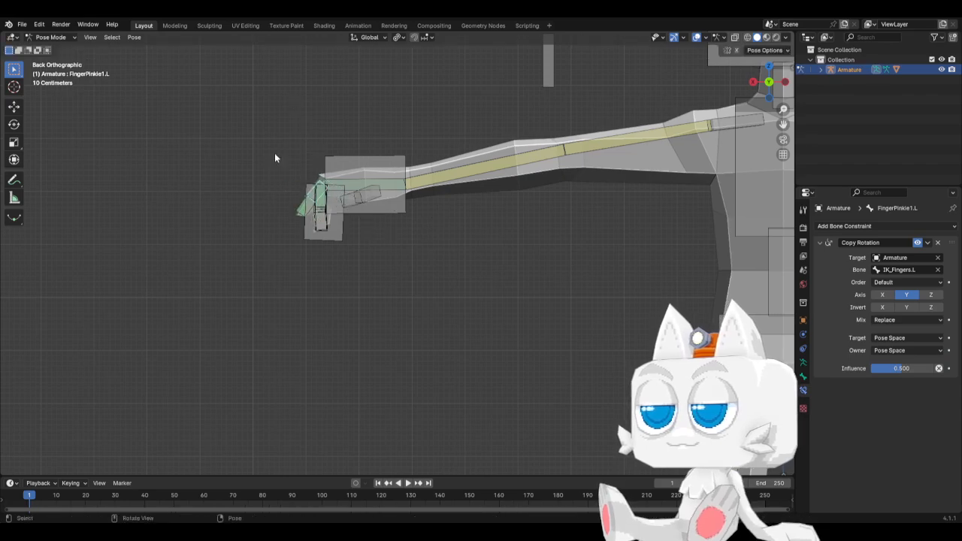
Step: Change the target bone of FingerPinkie2.L's Copy Rotation to IK_Fingers.L
{"action": "scroll", "coordinate": [267, 218], "scroll_direction": "up", "scroll_amount": 4}
{"action": "left_click", "coordinate": [189, 161]}
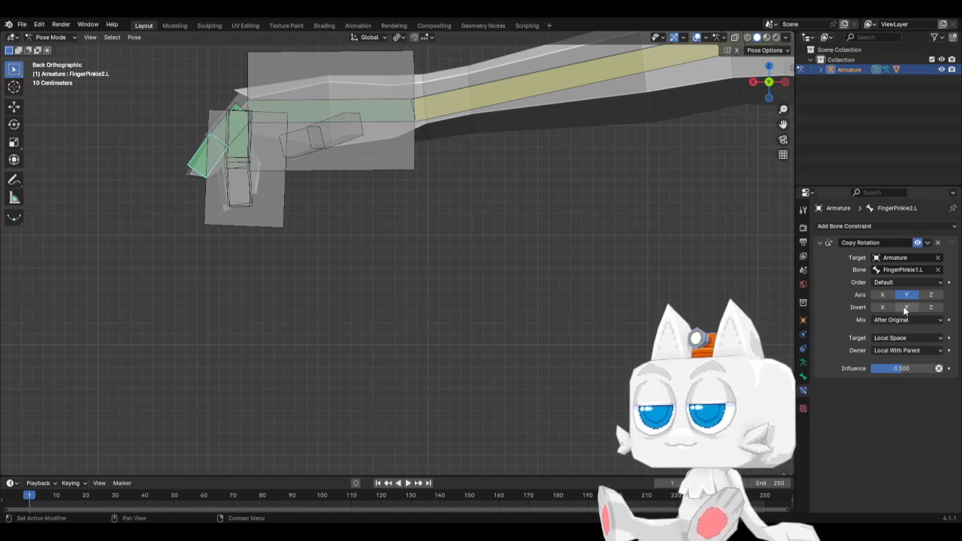
{"action": "left_click", "coordinate": [896, 274]}
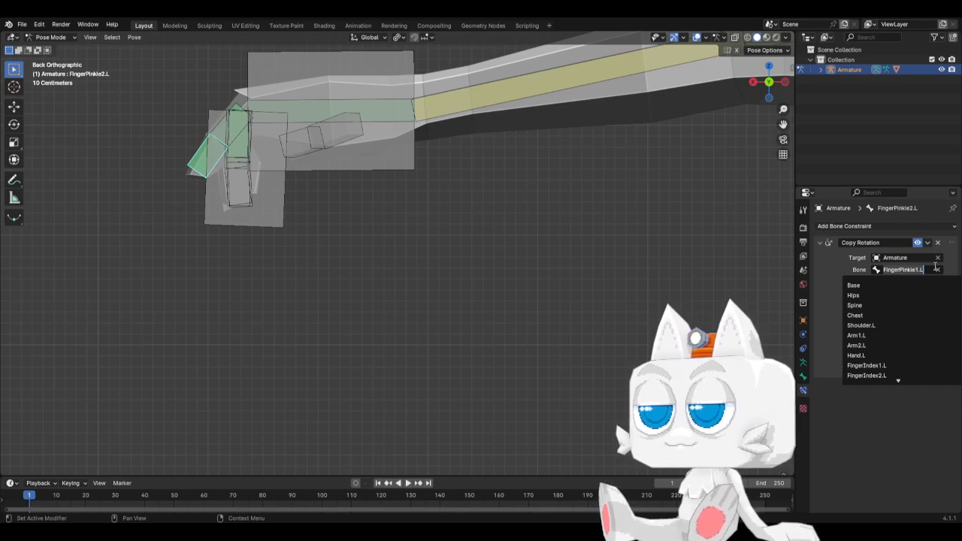
{"action": "left_click", "coordinate": [937, 269]}
{"action": "left_click", "coordinate": [913, 268]}
{"action": "type", "text": "IK"}
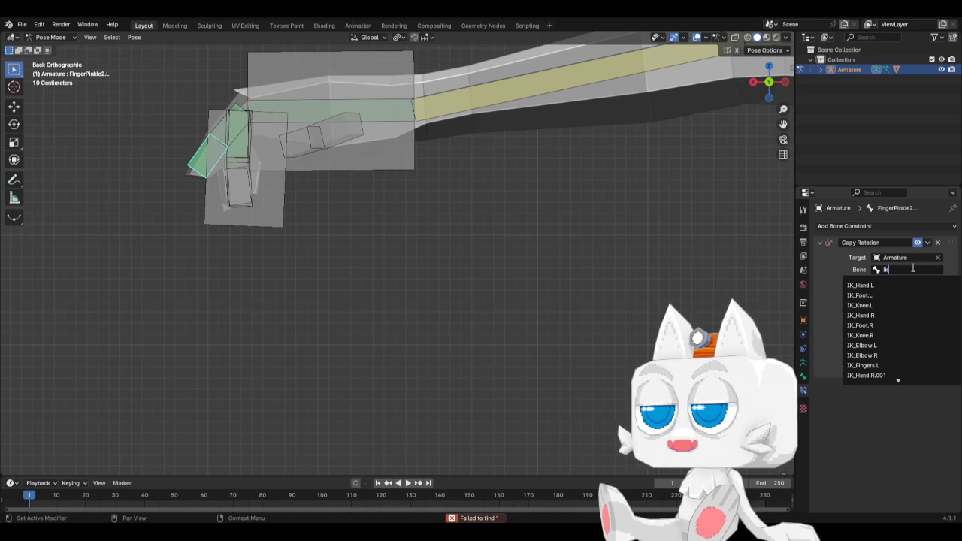
{"action": "type", "text": "_Fin"}
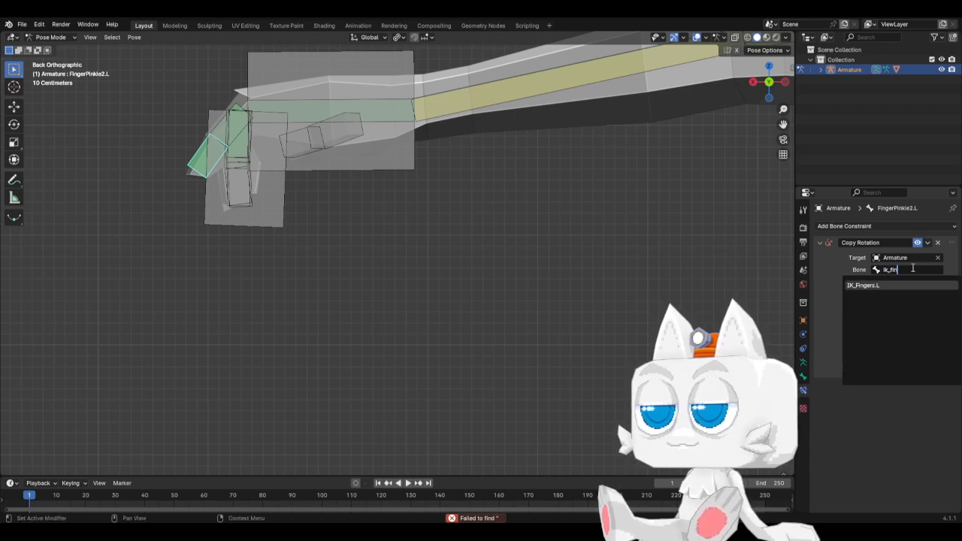
{"action": "key", "text": "Return"}
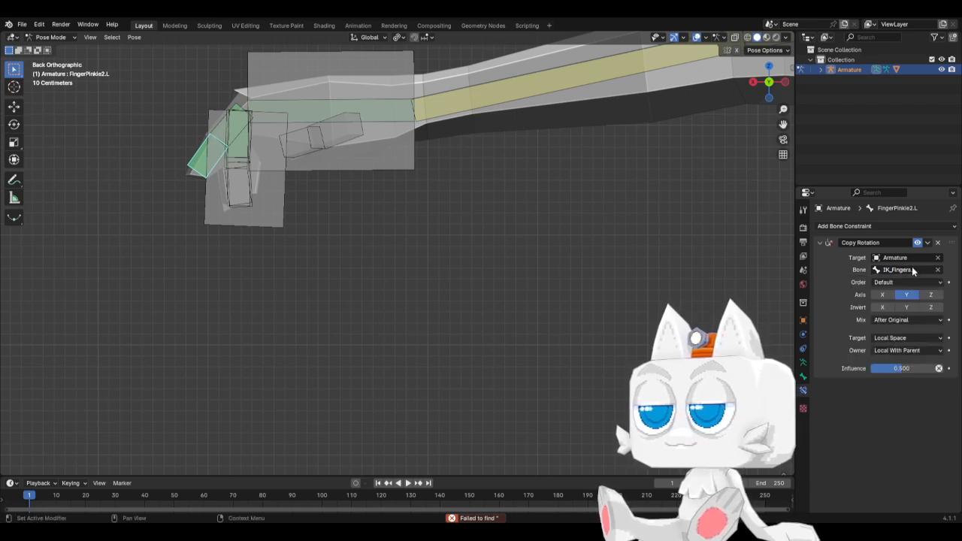
Step: Set the owner of FingerPinkie2.L's Copy Rotation to Local Space and rotate IK_Fingers.L further inward to test the bending
{"action": "left_click", "coordinate": [900, 351]}
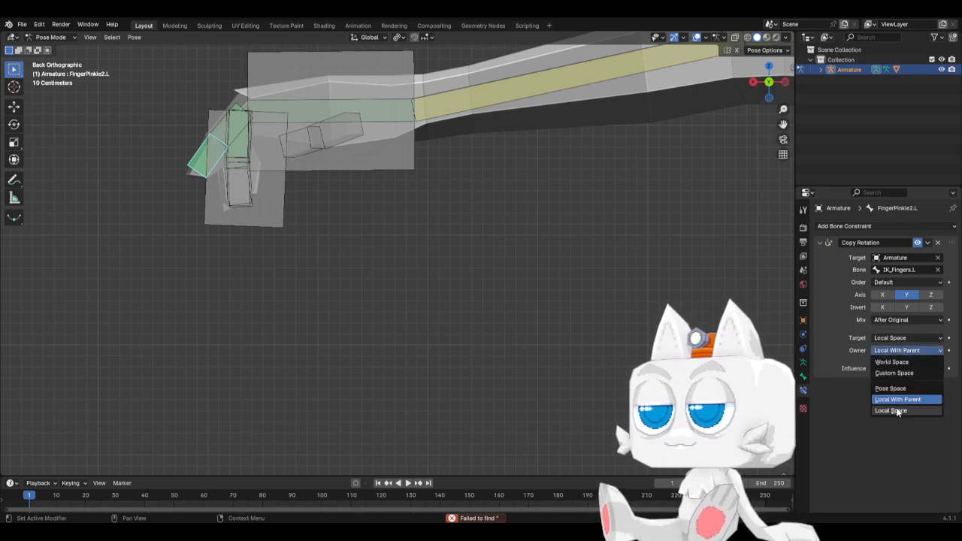
{"action": "left_click", "coordinate": [894, 410]}
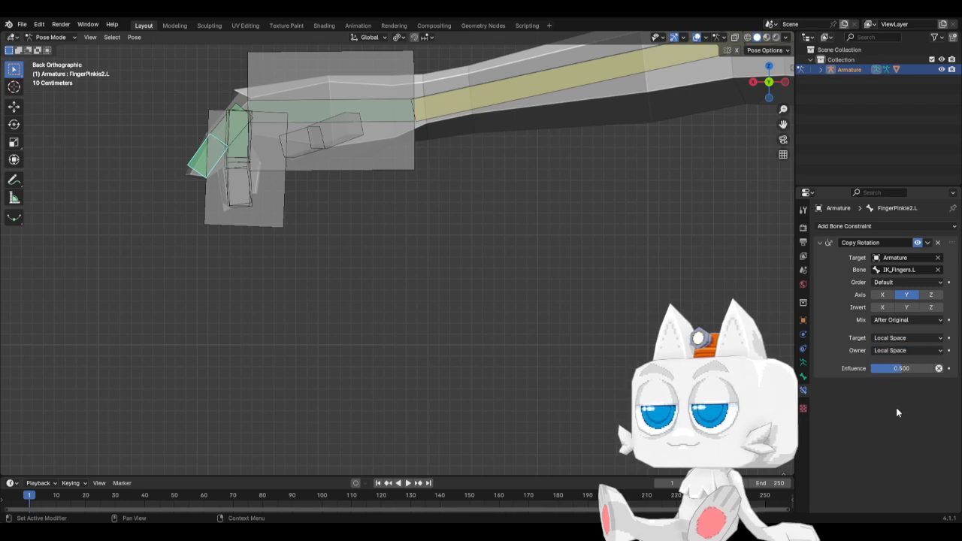
{"action": "left_click", "coordinate": [288, 235]}
{"action": "key", "text": "r"}
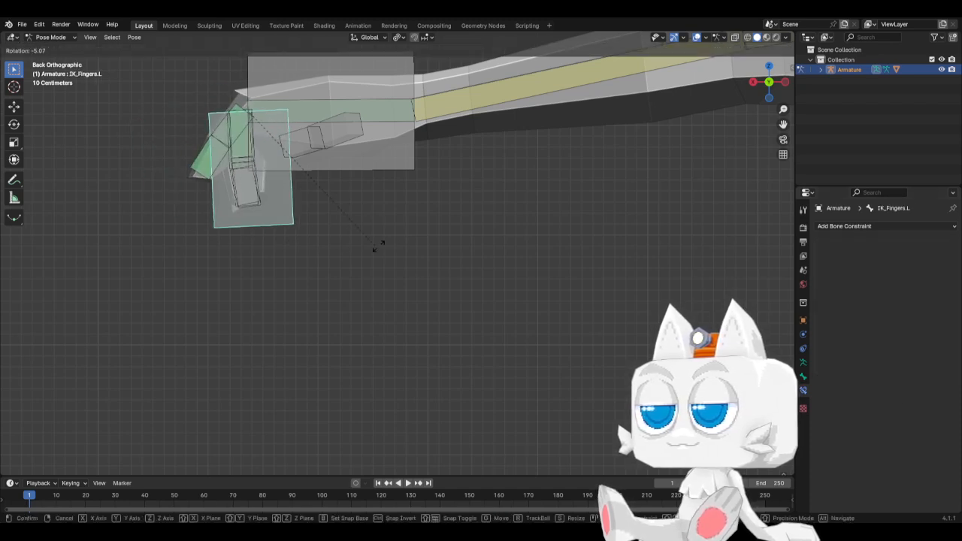
{"action": "left_click", "coordinate": [409, 242]}
Step: Switch FingerPinkie2.L's Copy Rotation from the Y axis to only the Z axis, and test it by rotating IK_Fingers.L
{"action": "left_click", "coordinate": [201, 174]}
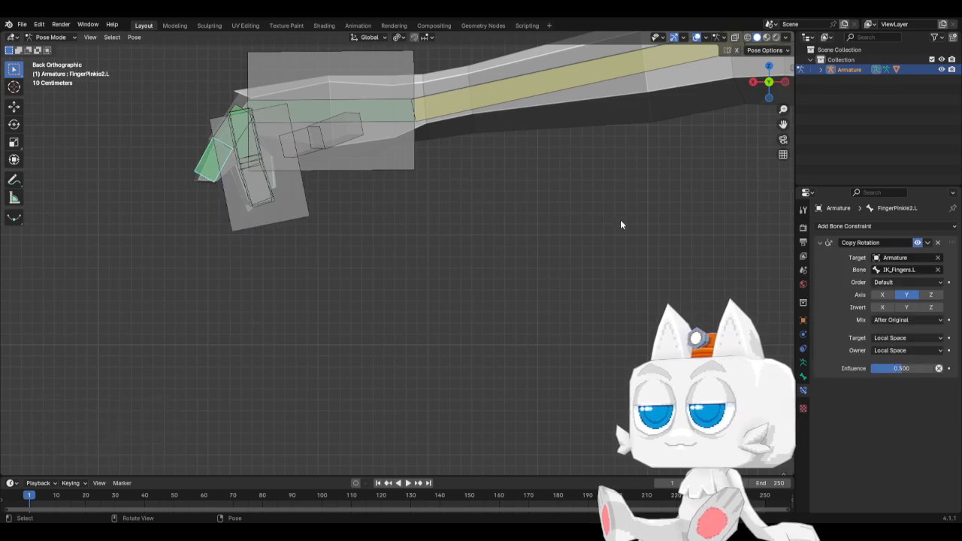
{"action": "left_click", "coordinate": [907, 296]}
{"action": "left_click", "coordinate": [932, 297]}
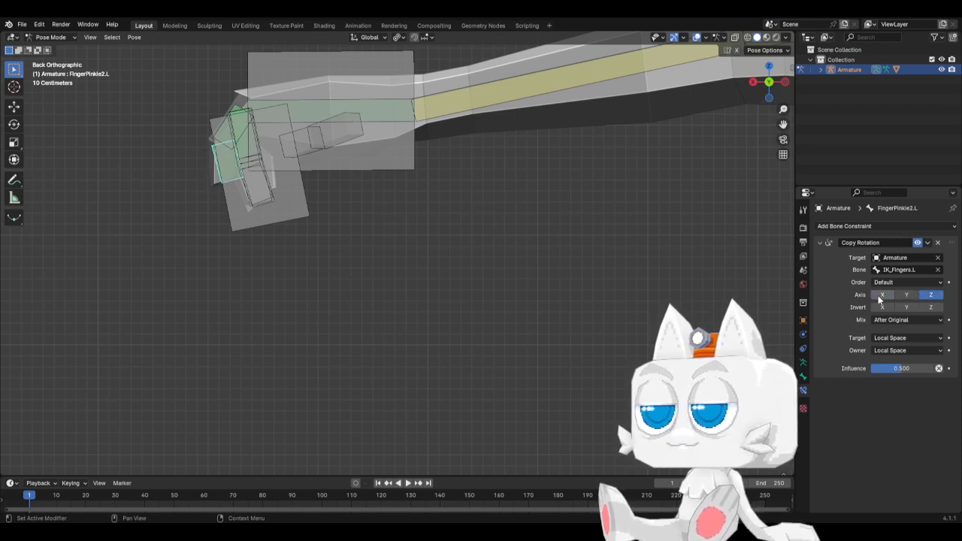
{"action": "left_click", "coordinate": [306, 217]}
{"action": "key", "text": "r"}
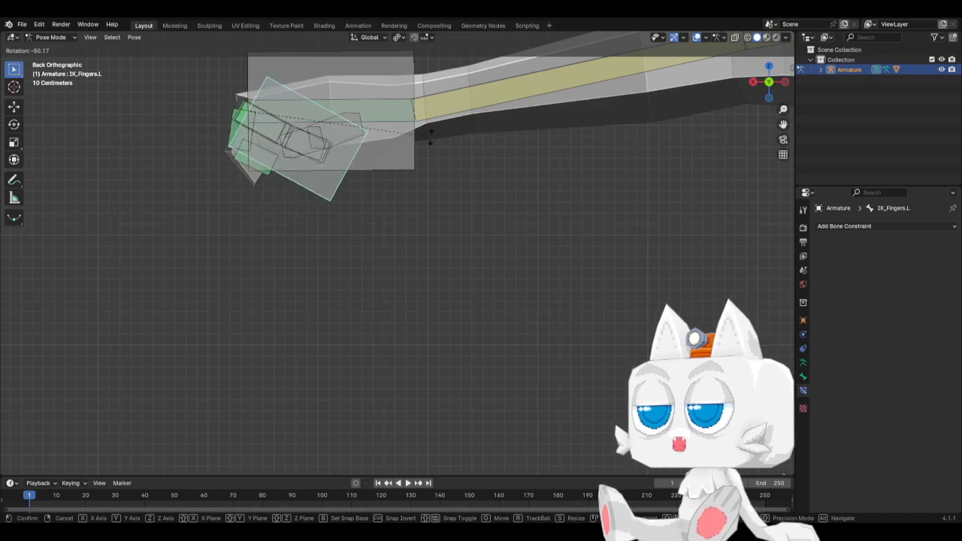
{"action": "right_click", "coordinate": [407, 109]}
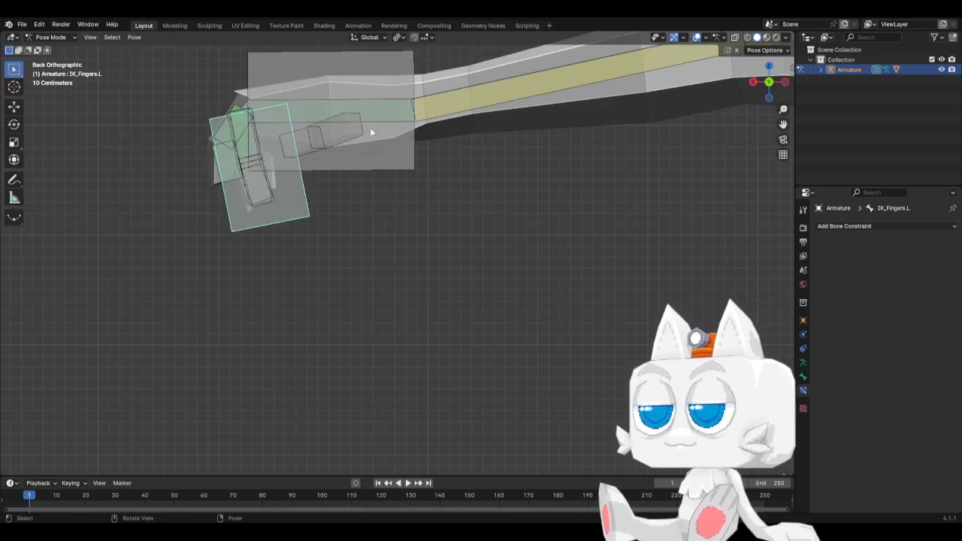
Step: Try FingerPinkie1.L as the target bone of FingerPinkie2.L's Copy Rotation constraint
{"action": "middle_click_drag", "start_coordinate": [279, 258], "coordinate": [458, 284]}
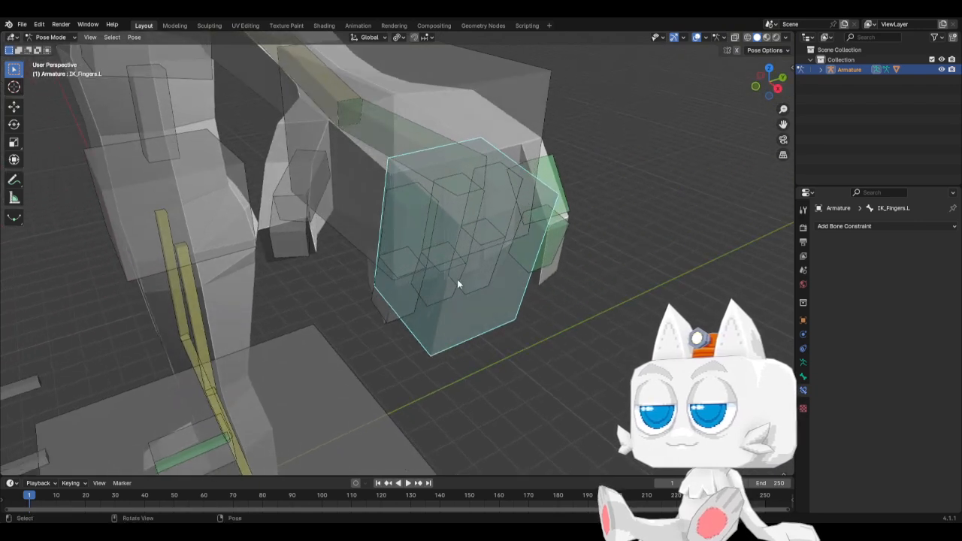
{"action": "left_click", "coordinate": [546, 262]}
{"action": "left_click", "coordinate": [906, 269]}
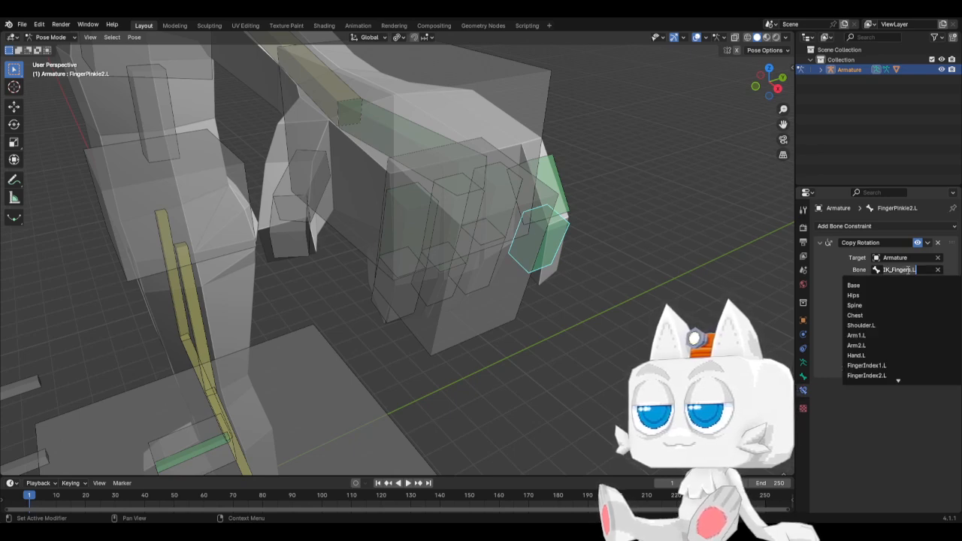
{"action": "type", "text": "fingerpi"}
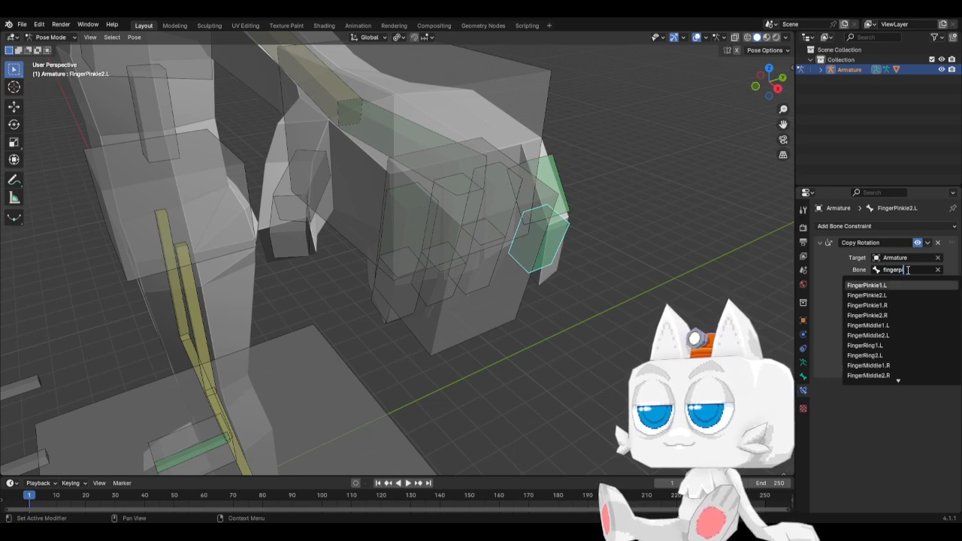
{"action": "key", "text": "Return"}
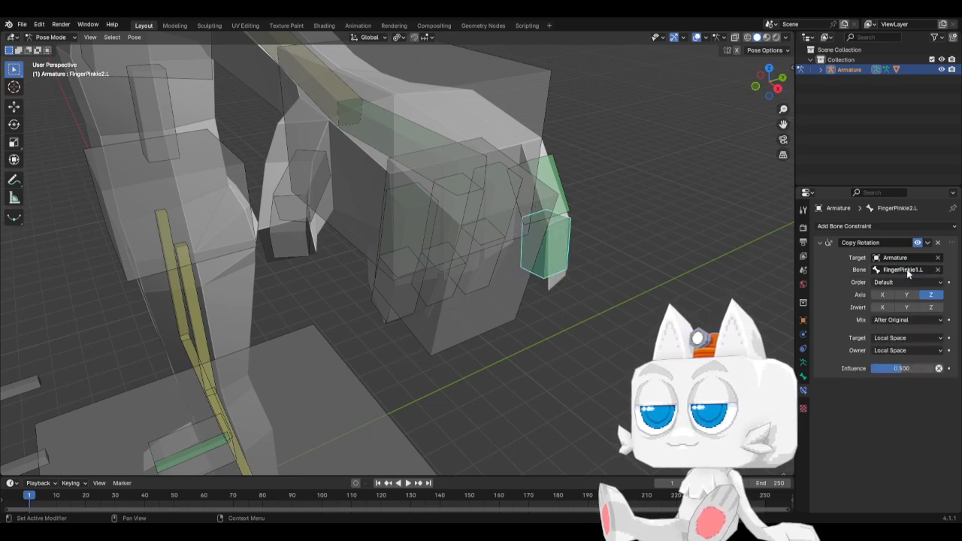
Step: Test the pinkie's bend by rotating IK_Fingers.L, then cancel the rotation and restore IK_Fingers.L as FingerPinkie2.L's target bone
{"action": "middle_click_drag", "start_coordinate": [676, 308], "coordinate": [526, 298]}
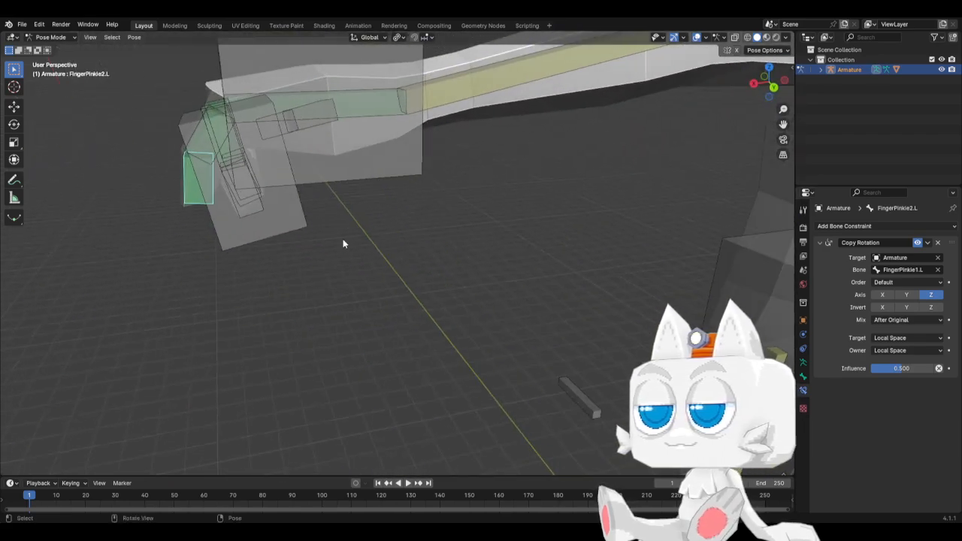
{"action": "left_click", "coordinate": [308, 224]}
{"action": "key", "text": "r"}
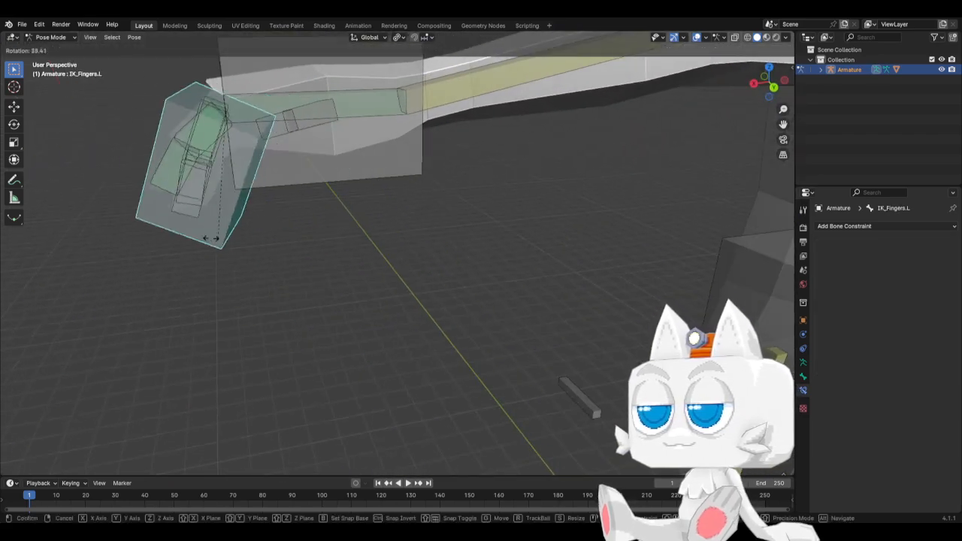
{"action": "right_click", "coordinate": [185, 242]}
{"action": "left_click", "coordinate": [214, 237]}
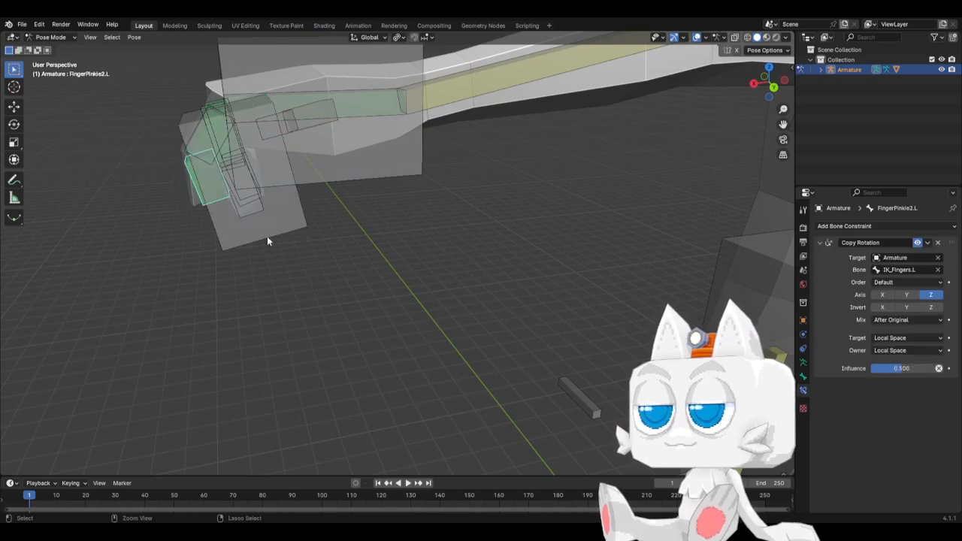
Step: Check FingerPinkie1.L's Copy Rotation, test the curl by rotating IK_Fingers.L inward, and return it to the straight pose in line with the hand
{"action": "middle_click_drag", "start_coordinate": [256, 237], "coordinate": [469, 288]}
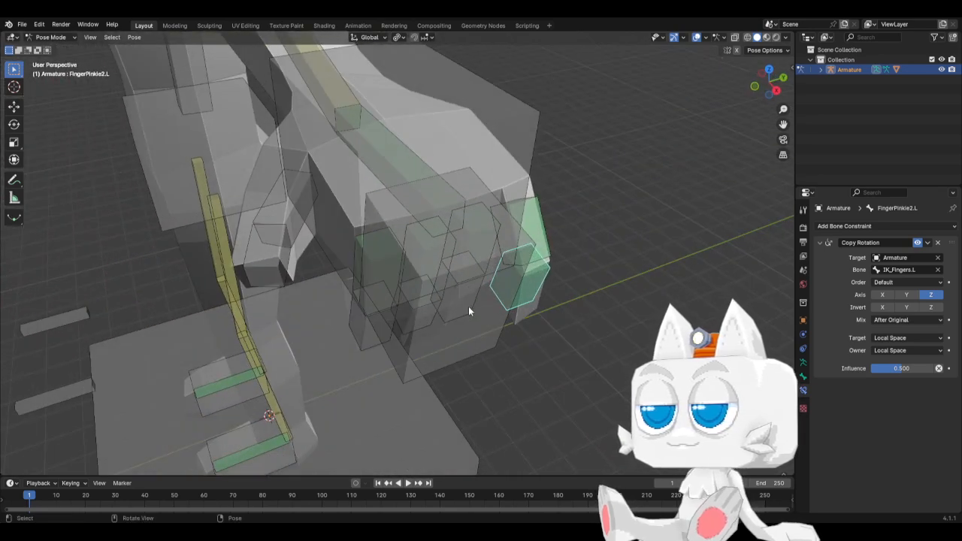
{"action": "left_click", "coordinate": [543, 237]}
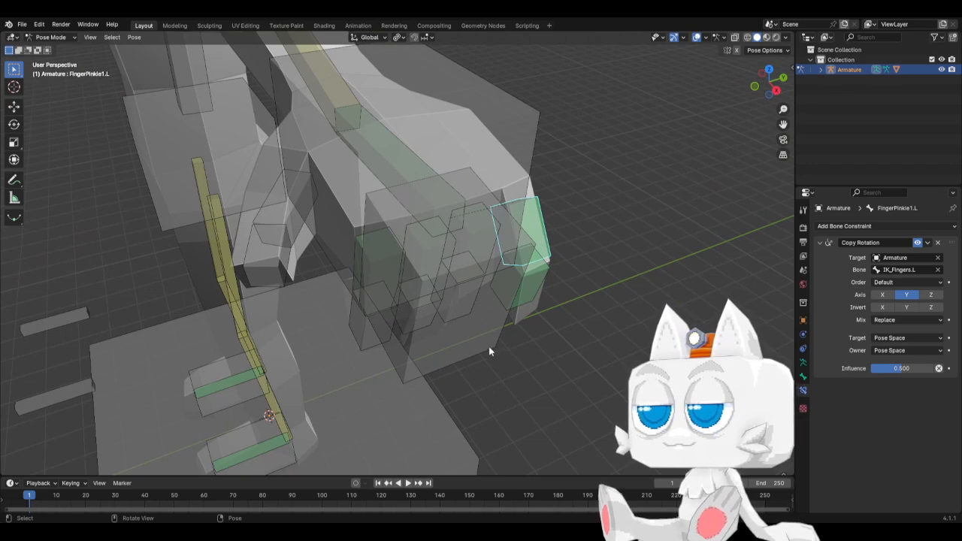
{"action": "key", "text": "ctrl+KP_1"}
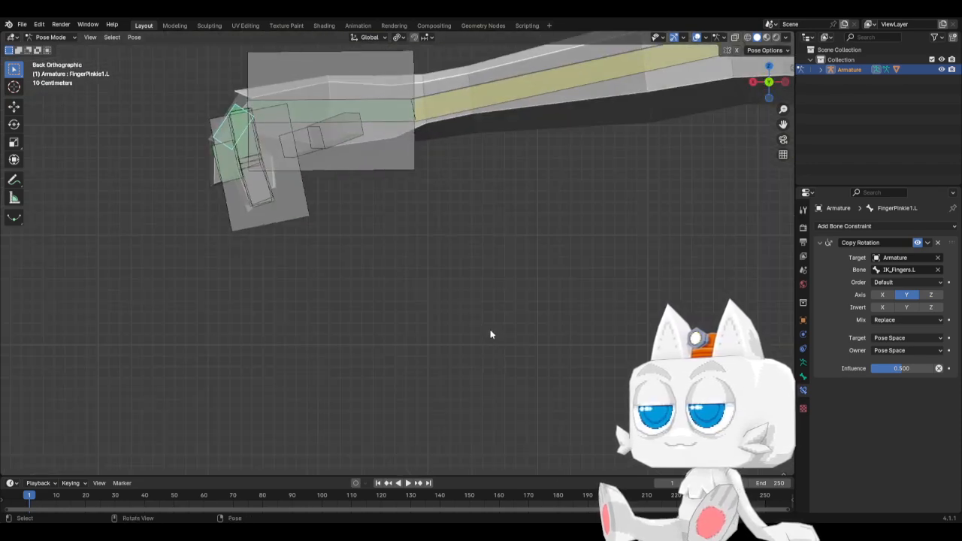
{"action": "left_click", "coordinate": [306, 214]}
{"action": "key", "text": "r"}
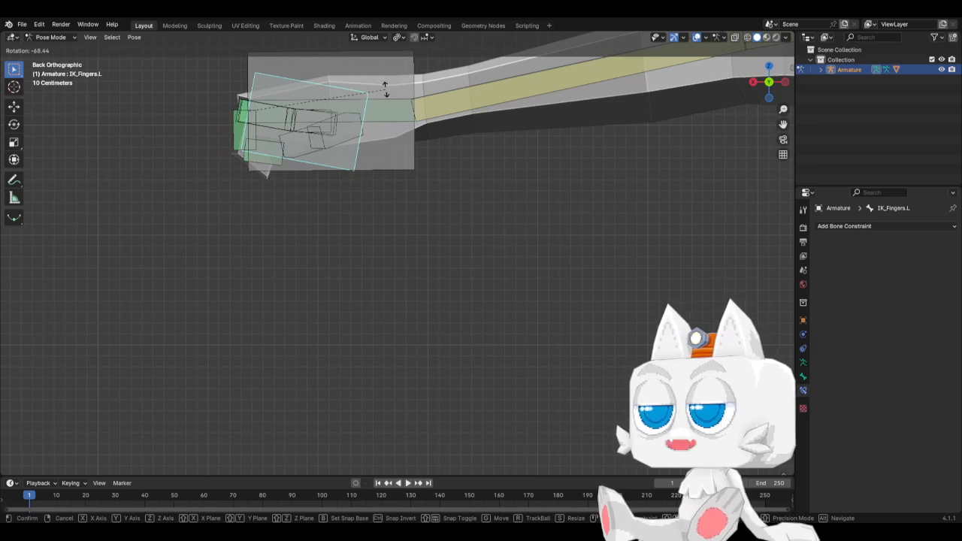
{"action": "left_click", "coordinate": [296, 191]}
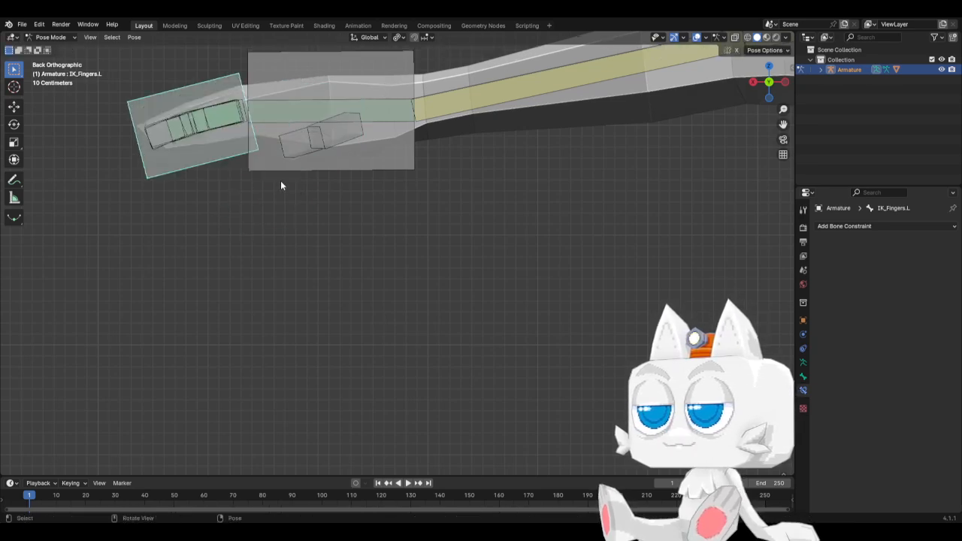
Step: Set the influence of FingerRing1.L's Copy Rotation to 0.5
{"action": "key", "text": "KP_1"}
{"action": "middle_click_drag", "start_coordinate": [552, 183], "coordinate": [502, 349]}
{"action": "left_click", "coordinate": [464, 319]}
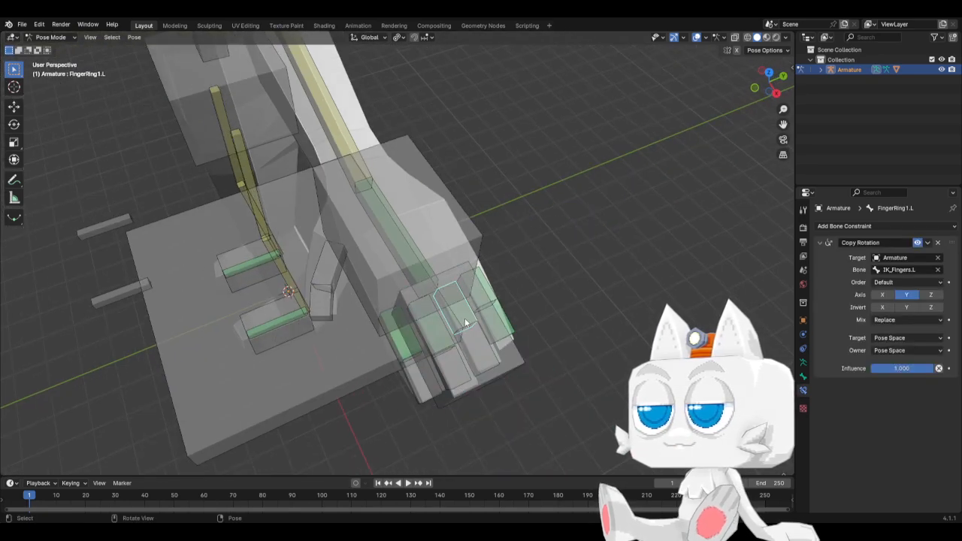
{"action": "left_click", "coordinate": [904, 368]}
{"action": "type", "text": "0.5"}
{"action": "key", "text": "Return"}
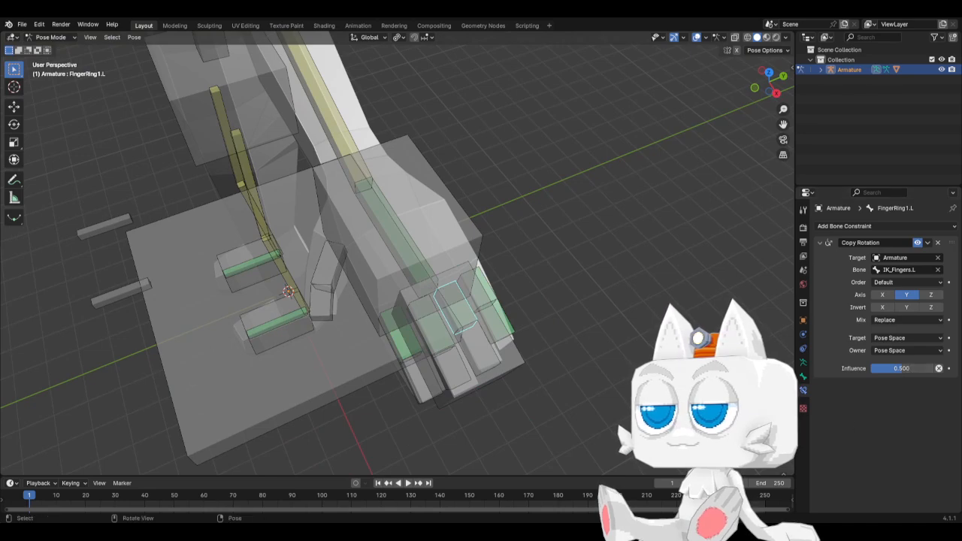
Step: Add a Copy Rotation constraint to FingerRing2.L with Armature as target and IK_Fingers.L as bone
{"action": "left_click", "coordinate": [471, 355]}
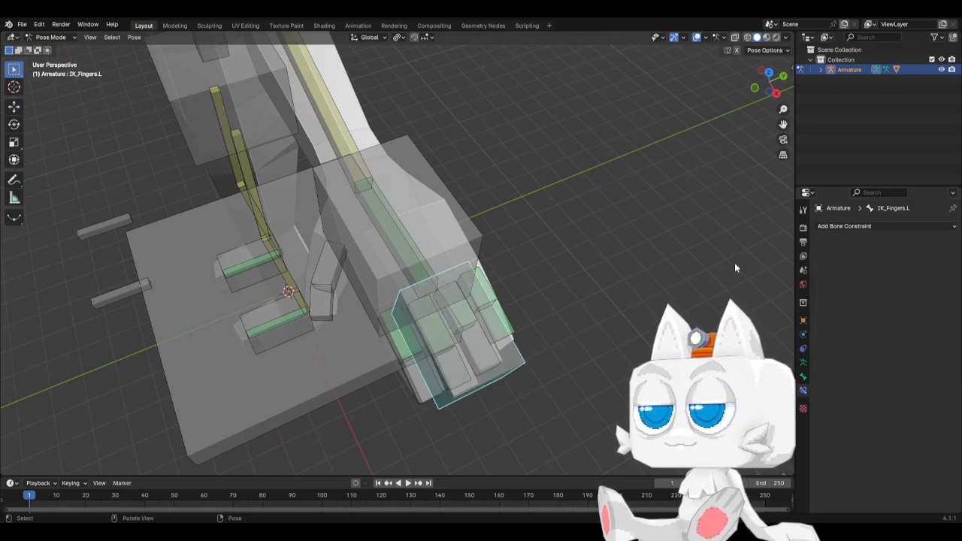
{"action": "left_click", "coordinate": [510, 329]}
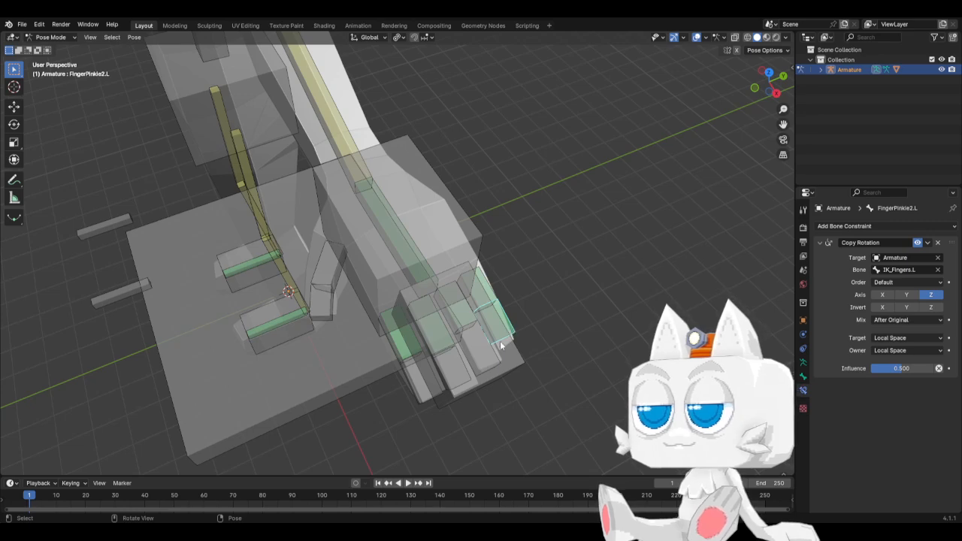
{"action": "left_click", "coordinate": [485, 353]}
{"action": "left_click", "coordinate": [485, 353]}
{"action": "left_click", "coordinate": [860, 227]}
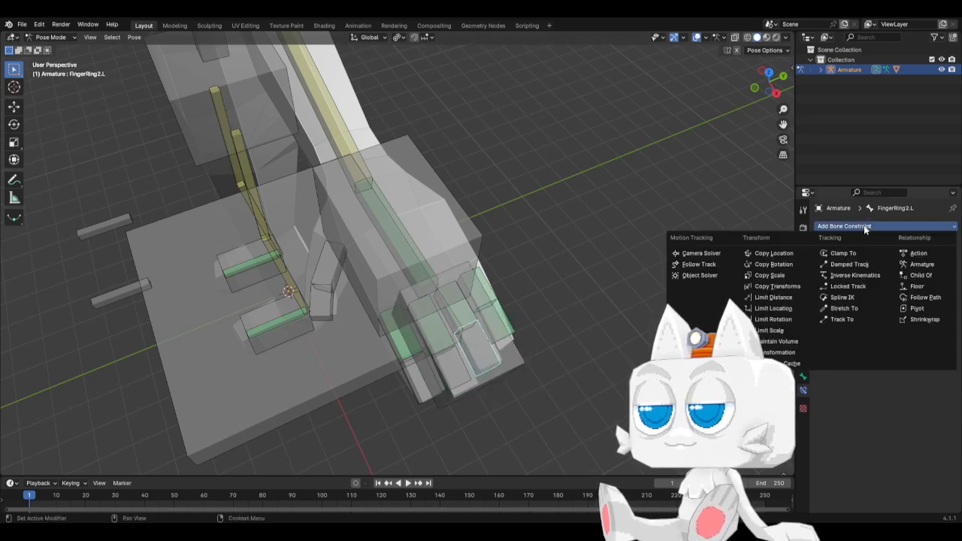
{"action": "left_click", "coordinate": [786, 265]}
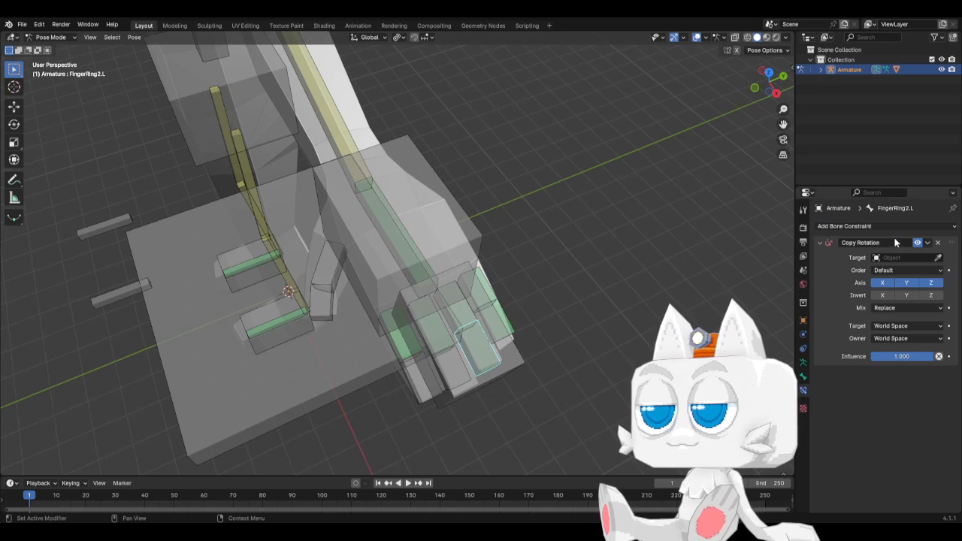
{"action": "left_click", "coordinate": [906, 257]}
{"action": "left_click", "coordinate": [884, 270]}
{"action": "left_click", "coordinate": [899, 270]}
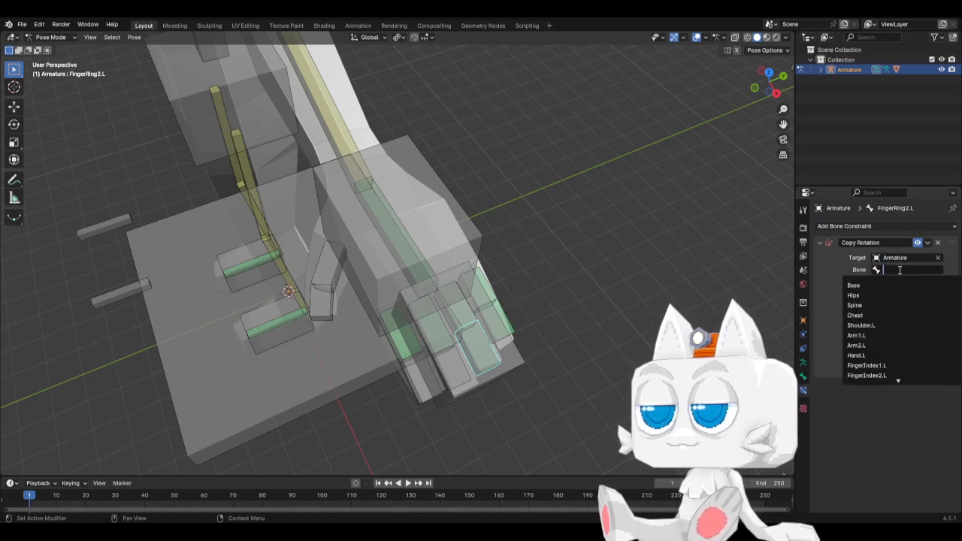
{"action": "type", "text": "IK_F"}
{"action": "left_click", "coordinate": [872, 306]}
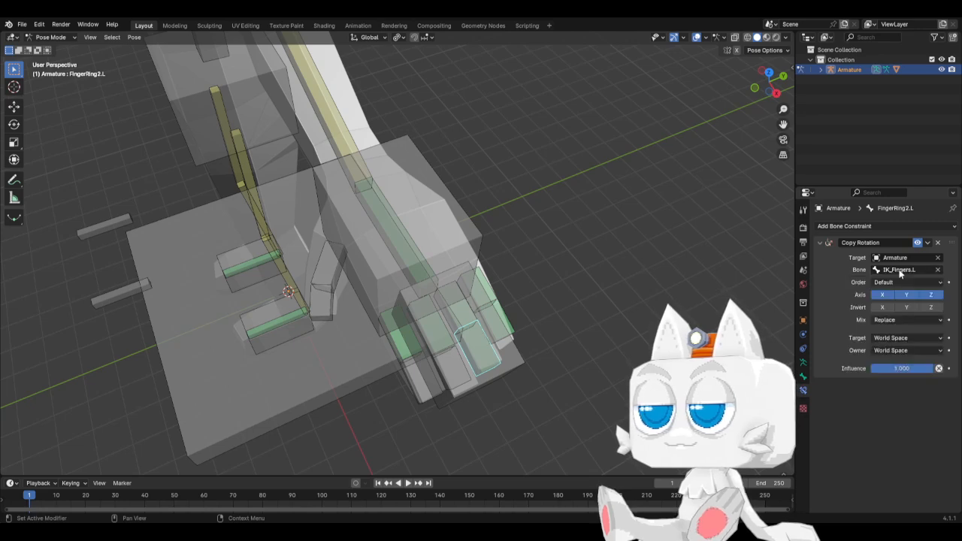
Step: Limit FingerRing2.L's Copy Rotation to the Z axis and set both its target and owner to Local Space
{"action": "left_click", "coordinate": [884, 295]}
{"action": "left_click", "coordinate": [907, 295]}
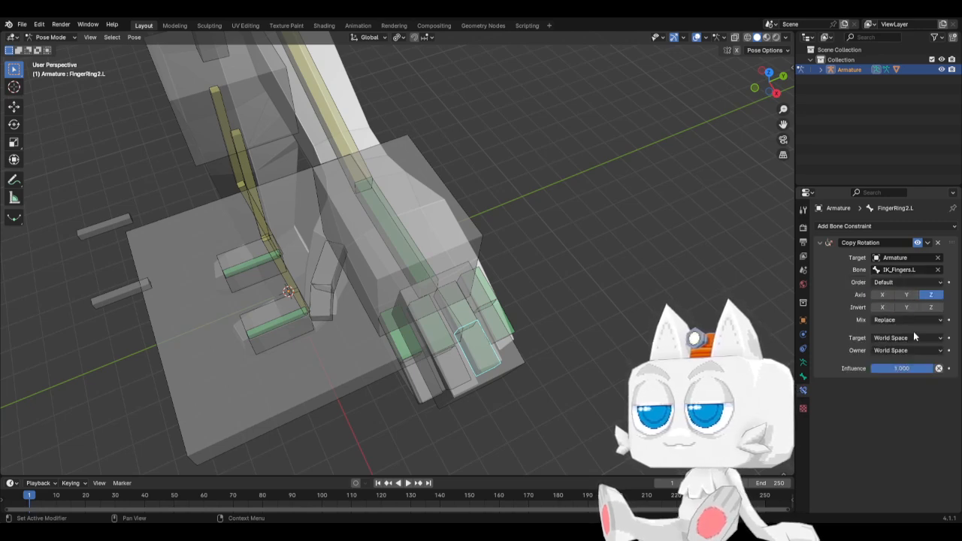
{"action": "left_click", "coordinate": [910, 337]}
{"action": "left_click", "coordinate": [852, 399]}
{"action": "left_click", "coordinate": [908, 351]}
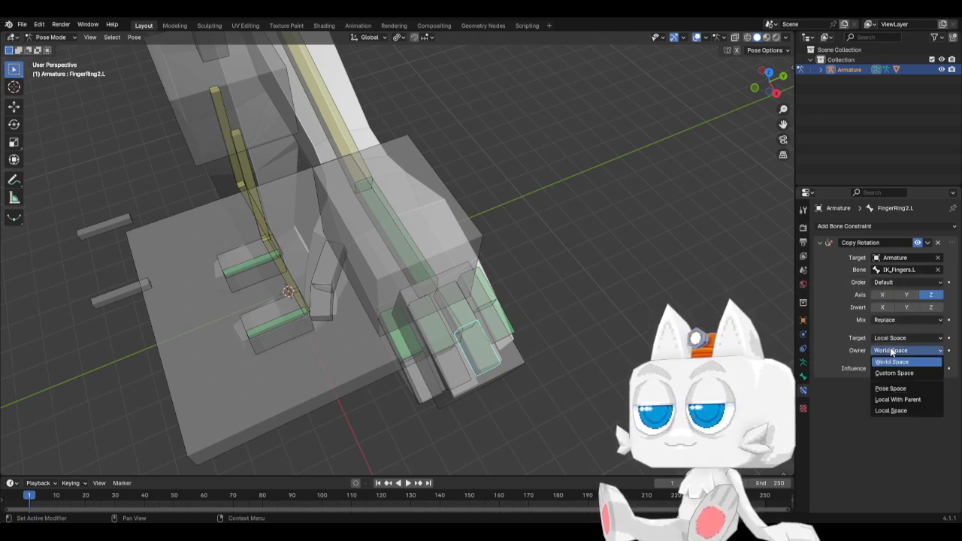
{"action": "left_click", "coordinate": [853, 410]}
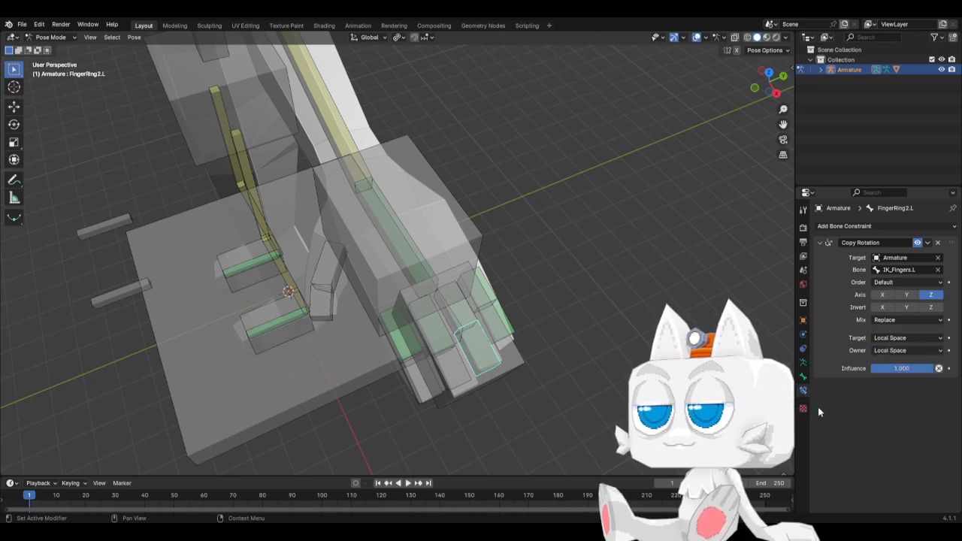
Step: Add a Copy Rotation constraint to FingerMiddle2.L with Armature as target and IK_Fingers.L as bone
{"action": "left_click", "coordinate": [459, 384]}
{"action": "left_click", "coordinate": [844, 225]}
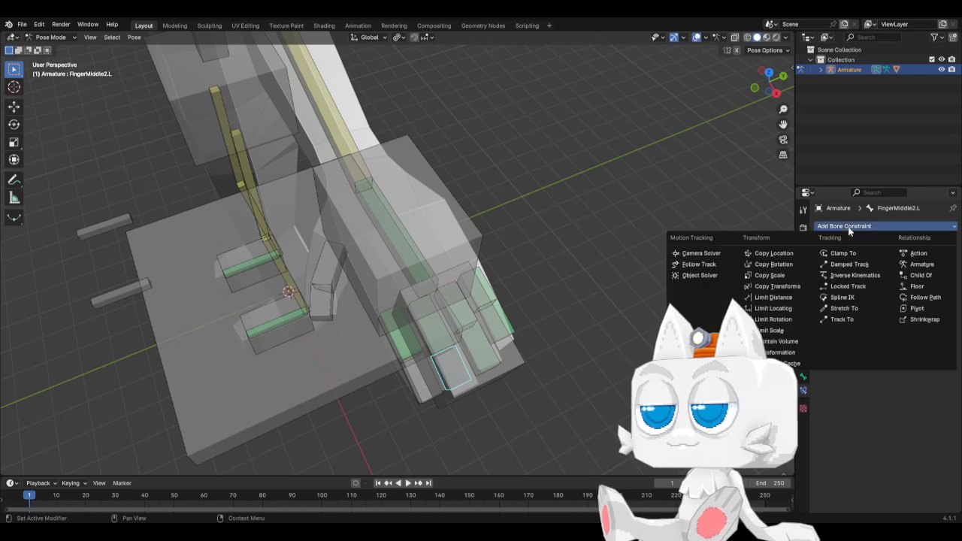
{"action": "left_click", "coordinate": [773, 264]}
{"action": "left_click", "coordinate": [895, 258]}
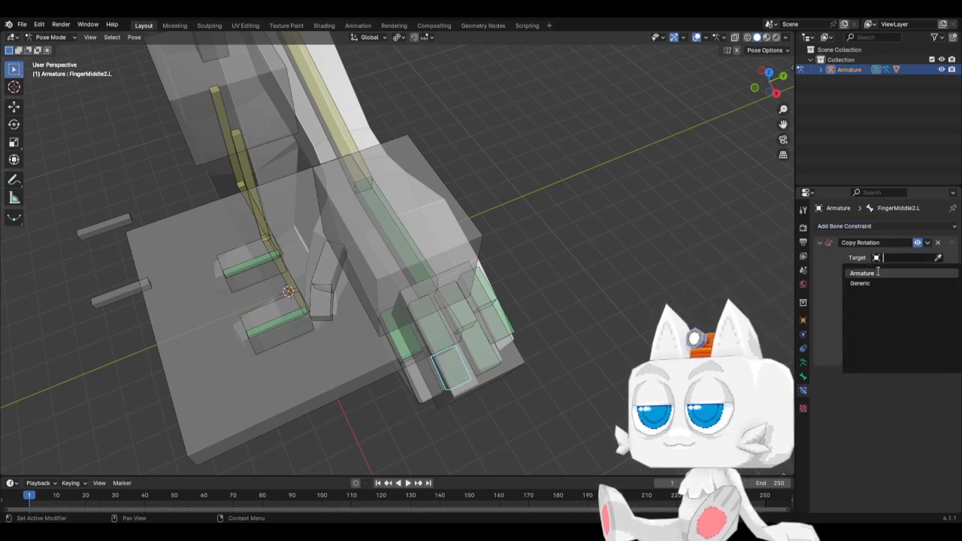
{"action": "left_click", "coordinate": [895, 274]}
{"action": "left_click", "coordinate": [898, 270]}
{"action": "type", "text": "IK"}
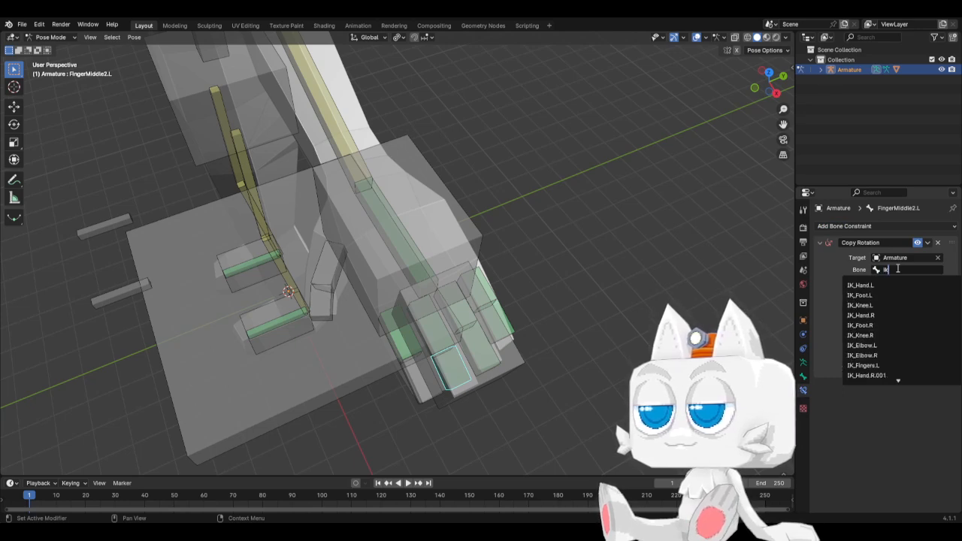
{"action": "type", "text": "_F"}
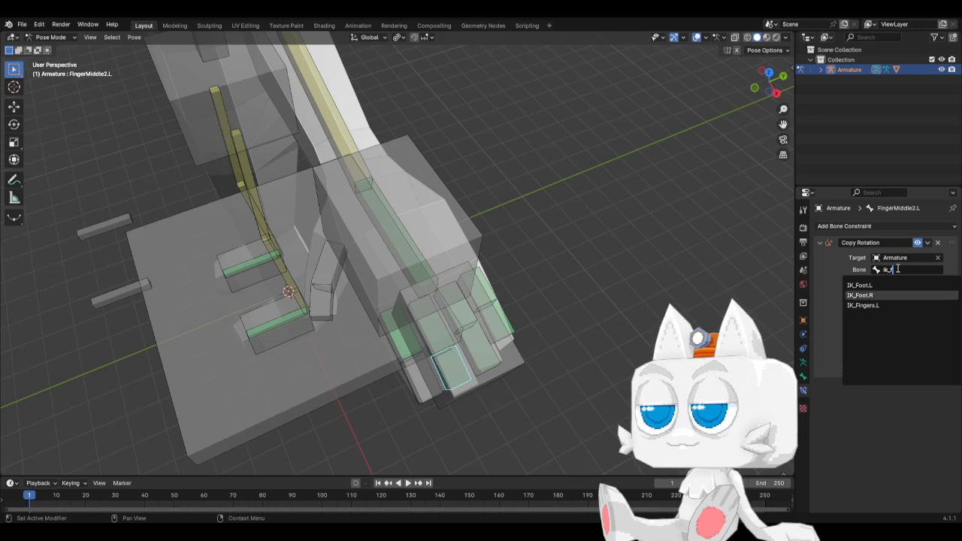
{"action": "key", "text": "Down"}
{"action": "key", "text": "Return"}
Step: Limit FingerMiddle2.L's Copy Rotation to the Z axis and set both its target and owner to Local Space
{"action": "left_click", "coordinate": [893, 295]}
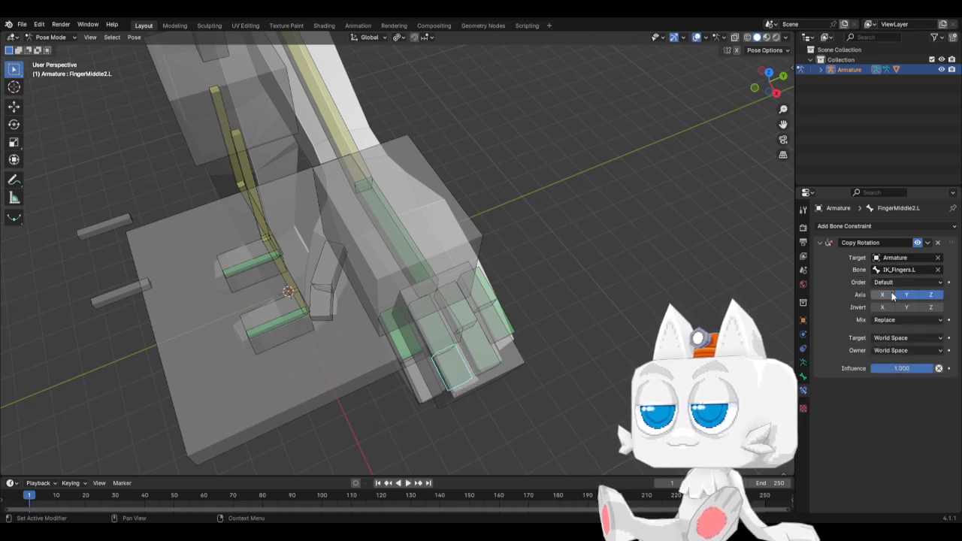
{"action": "left_click", "coordinate": [907, 295]}
{"action": "left_click", "coordinate": [908, 338]}
{"action": "left_click", "coordinate": [853, 396]}
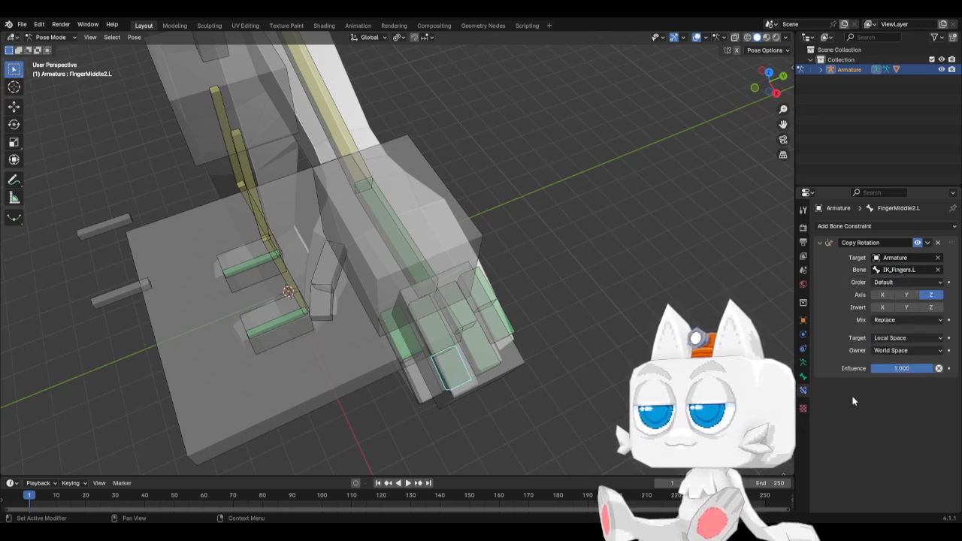
{"action": "left_click", "coordinate": [895, 350]}
{"action": "left_click", "coordinate": [887, 411]}
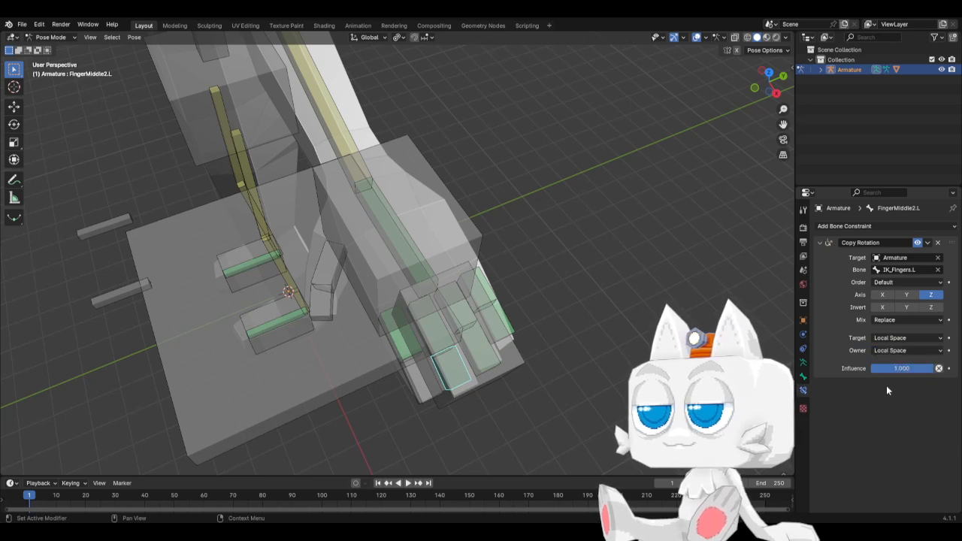
Step: Set the Copy Rotation influence to 0.5 on both FingerMiddle2.L and FingerRing2.L
{"action": "left_click", "coordinate": [891, 369]}
{"action": "key", "text": "Return"}
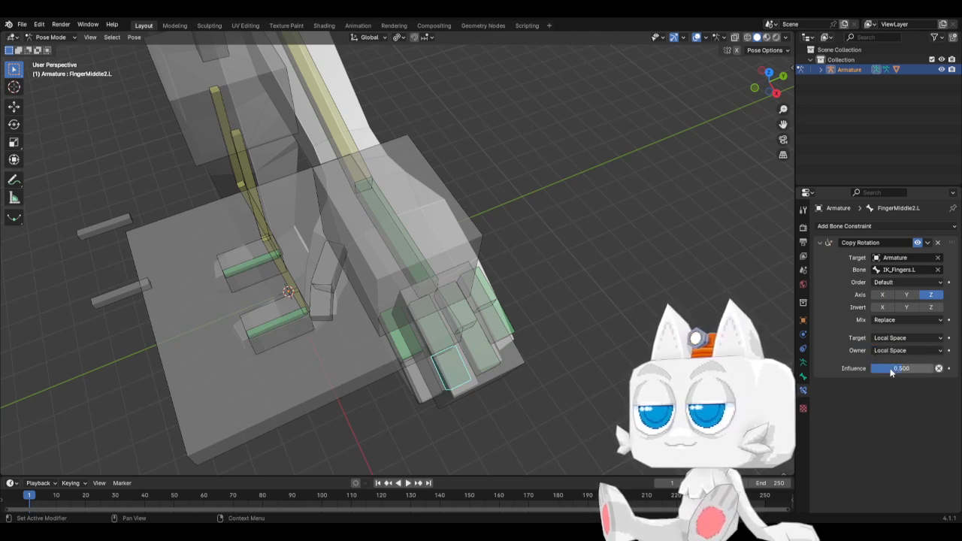
{"action": "left_click", "coordinate": [482, 364]}
{"action": "left_click", "coordinate": [482, 364]}
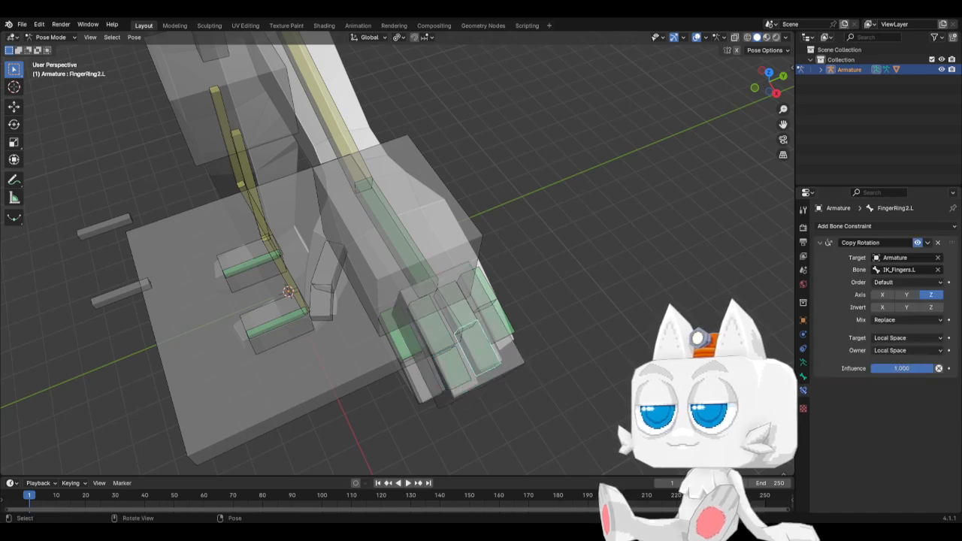
{"action": "left_click", "coordinate": [916, 369]}
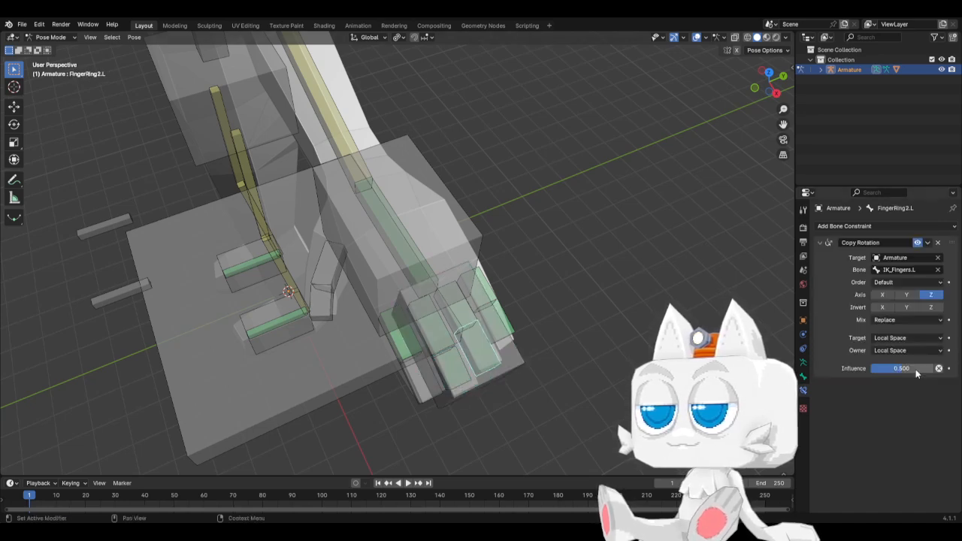
Step: Add a Copy Rotation constraint to FingerIndex2.L with Armature as target and IK_Fingers.L as bone
{"action": "left_click", "coordinate": [412, 396]}
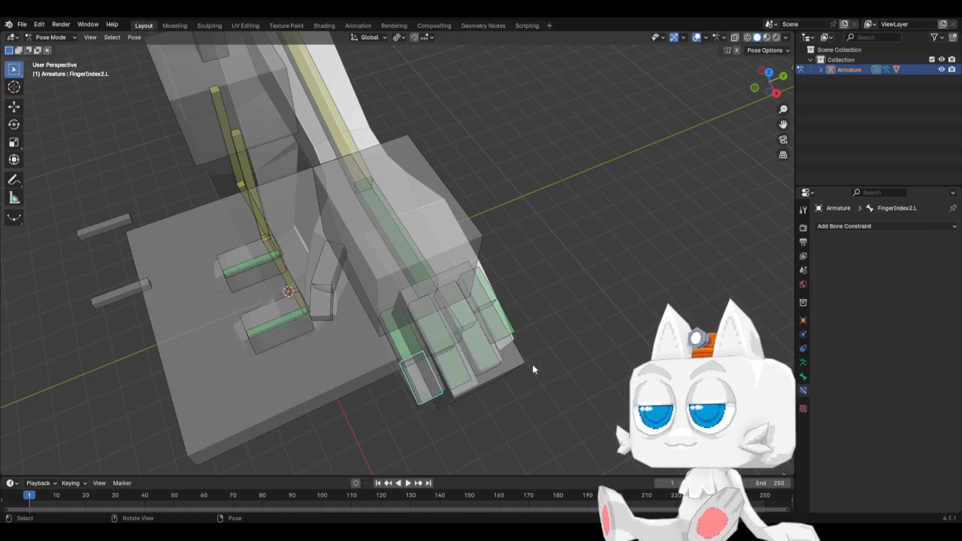
{"action": "left_click", "coordinate": [887, 227]}
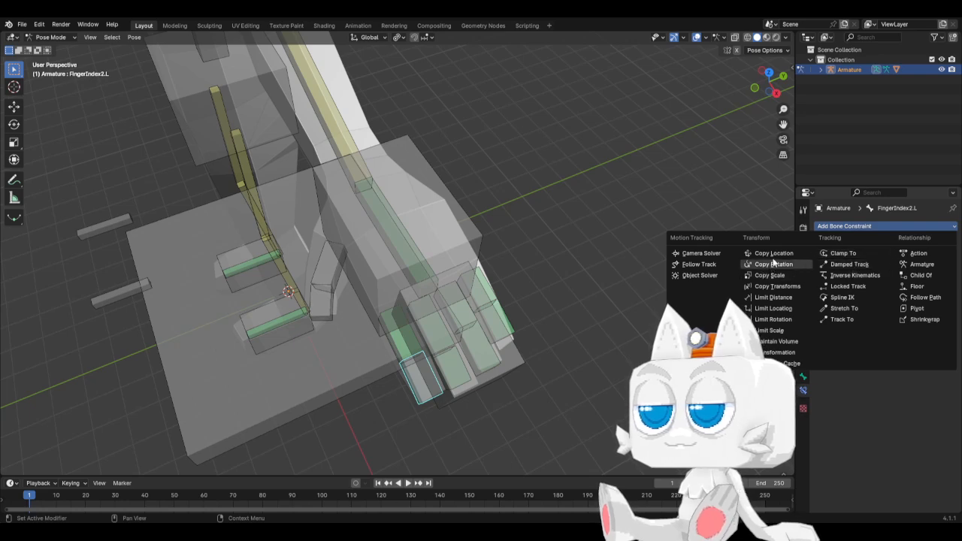
{"action": "left_click", "coordinate": [774, 264]}
{"action": "left_click", "coordinate": [899, 257]}
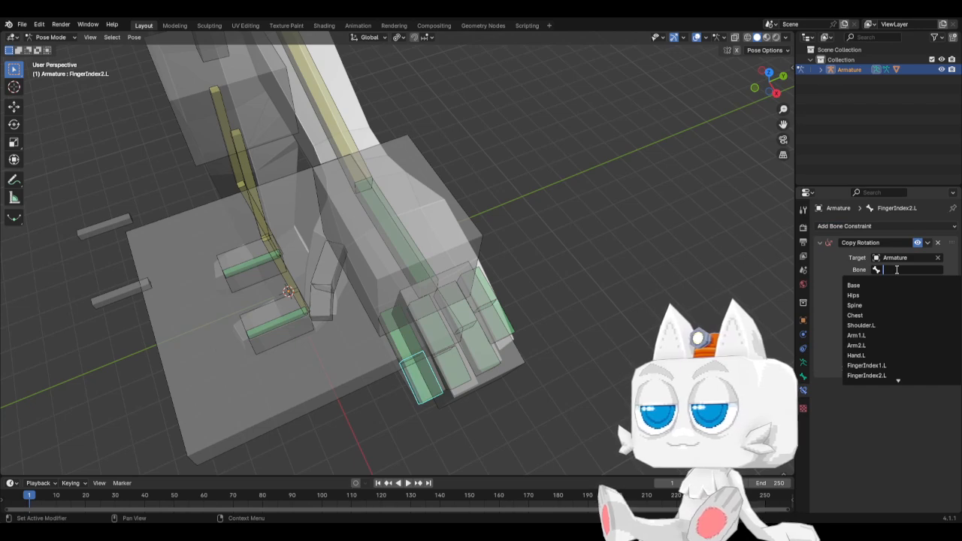
{"action": "type", "text": "IK_"}
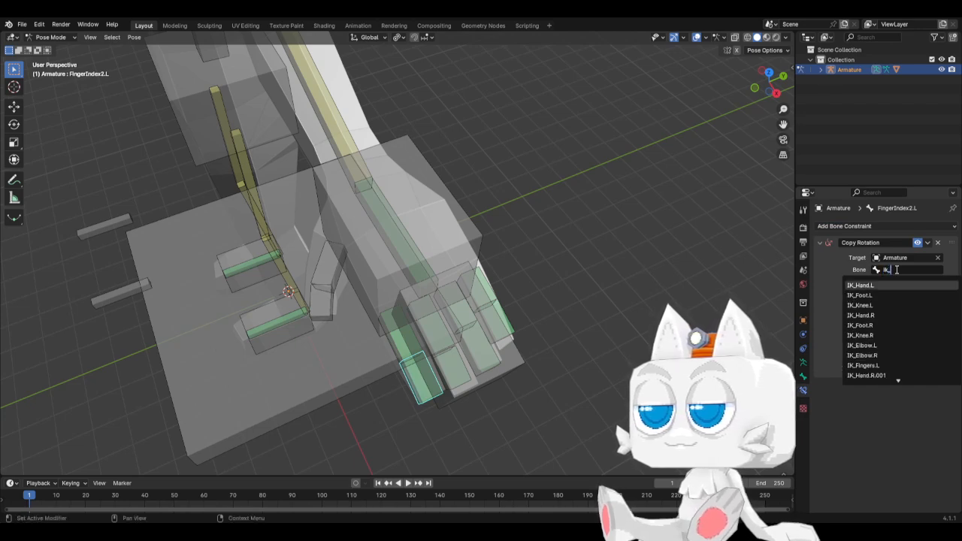
{"action": "type", "text": "f"}
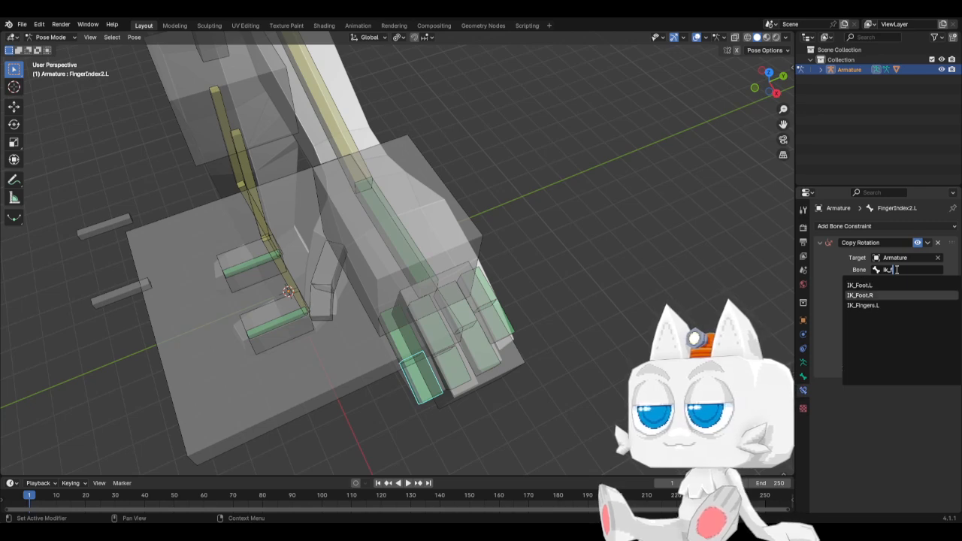
{"action": "left_click", "coordinate": [891, 306]}
Step: Limit FingerIndex2.L's Copy Rotation to the Z axis and set both its target and owner to Local Space
{"action": "left_click_drag", "start_coordinate": [891, 295], "coordinate": [907, 295]}
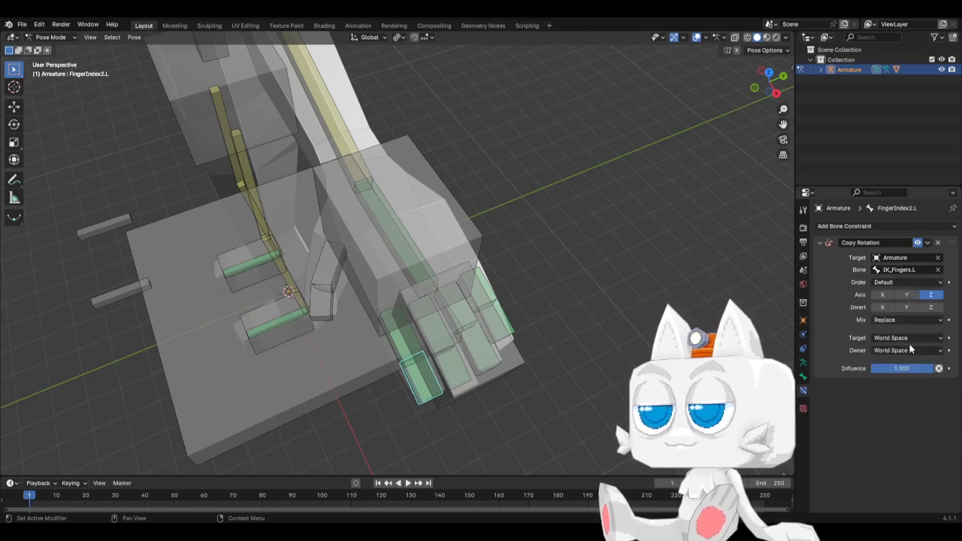
{"action": "left_click", "coordinate": [903, 339]}
{"action": "left_click", "coordinate": [865, 397]}
{"action": "left_click", "coordinate": [906, 350]}
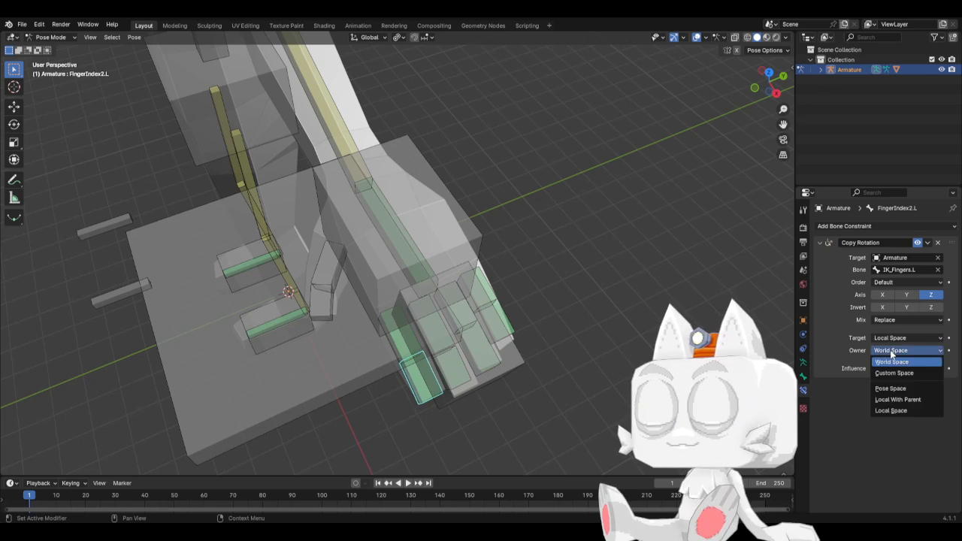
{"action": "left_click", "coordinate": [888, 407]}
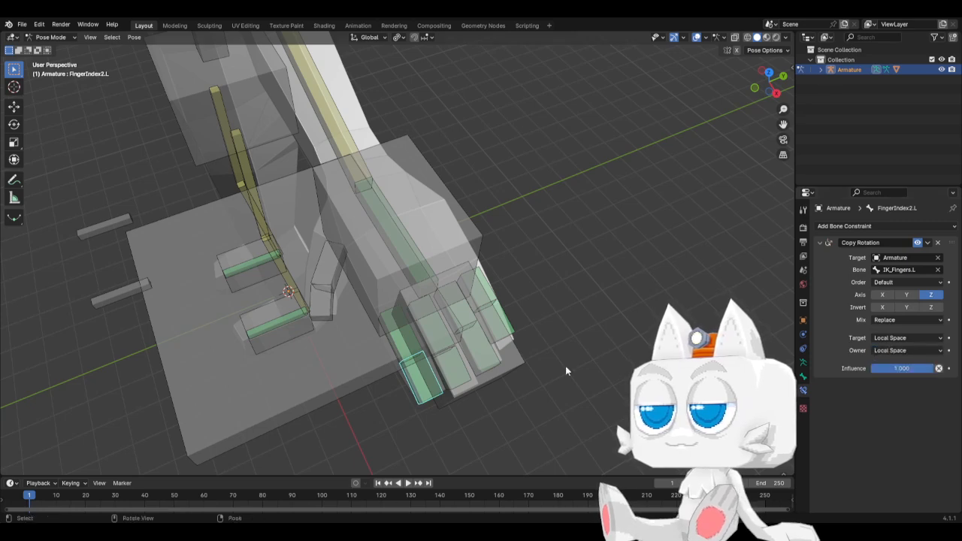
Step: Rotate IK_Fingers.L upward in front view to test how the finger bones bend with it
{"action": "left_click", "coordinate": [476, 397]}
{"action": "key", "text": "KP_1"}
{"action": "key", "text": "r"}
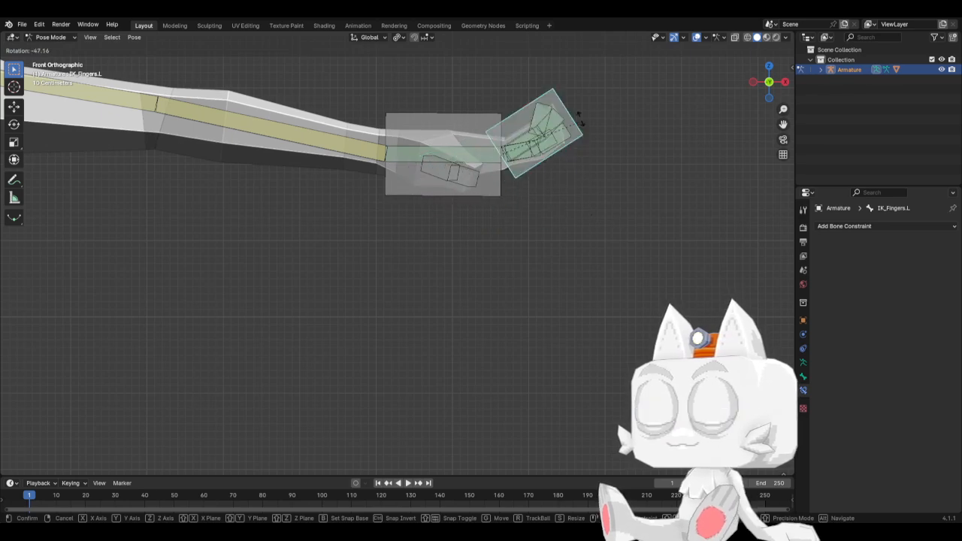
{"action": "left_click", "coordinate": [531, 127]}
Step: Set the Copy Rotation influence to 0.5 on FingerIndex1.L, FingerIndex2.L and FingerMiddle1.L
{"action": "left_click", "coordinate": [518, 137]}
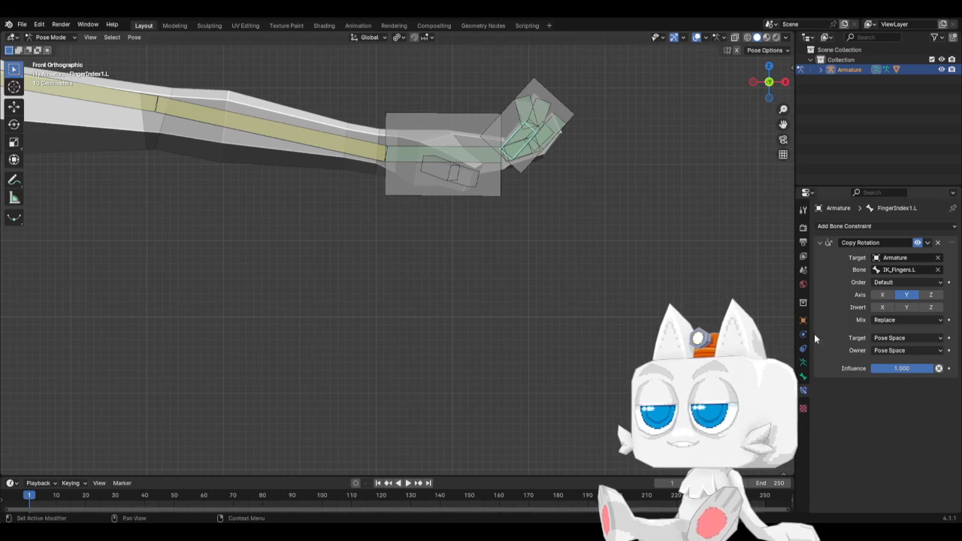
{"action": "left_click", "coordinate": [889, 368]}
{"action": "type", "text": "0.5"}
{"action": "key", "text": "Return"}
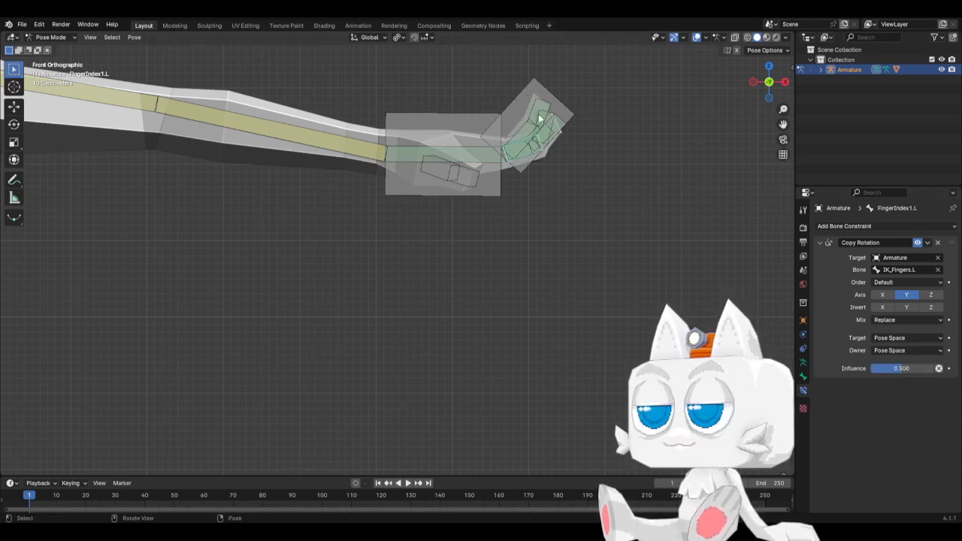
{"action": "left_click", "coordinate": [536, 124]}
{"action": "left_click", "coordinate": [905, 368]}
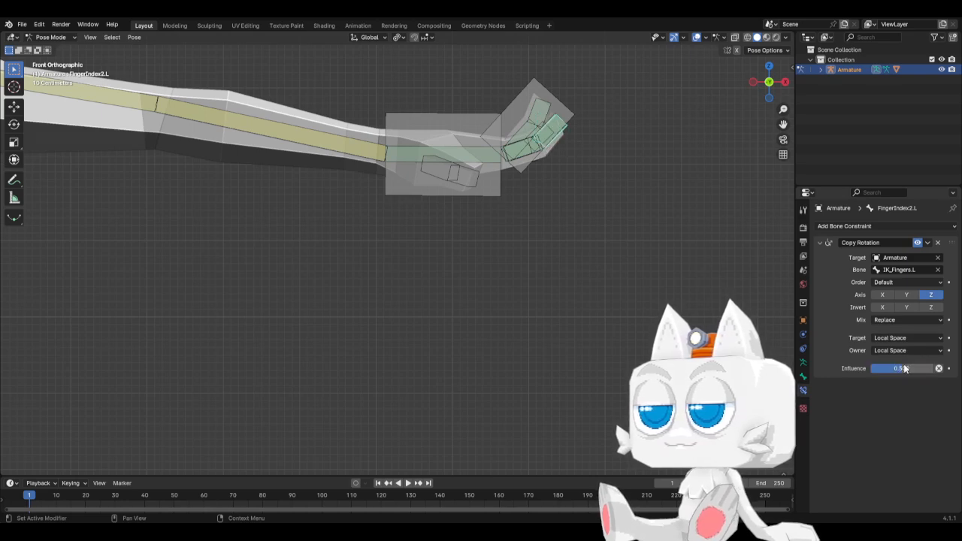
{"action": "left_click", "coordinate": [584, 178]}
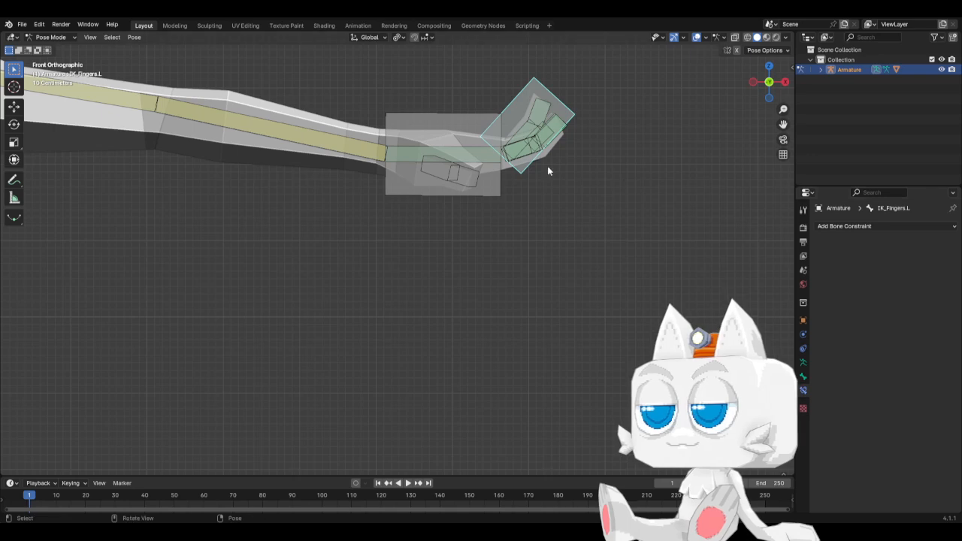
{"action": "left_click", "coordinate": [515, 127]}
{"action": "left_click", "coordinate": [888, 368]}
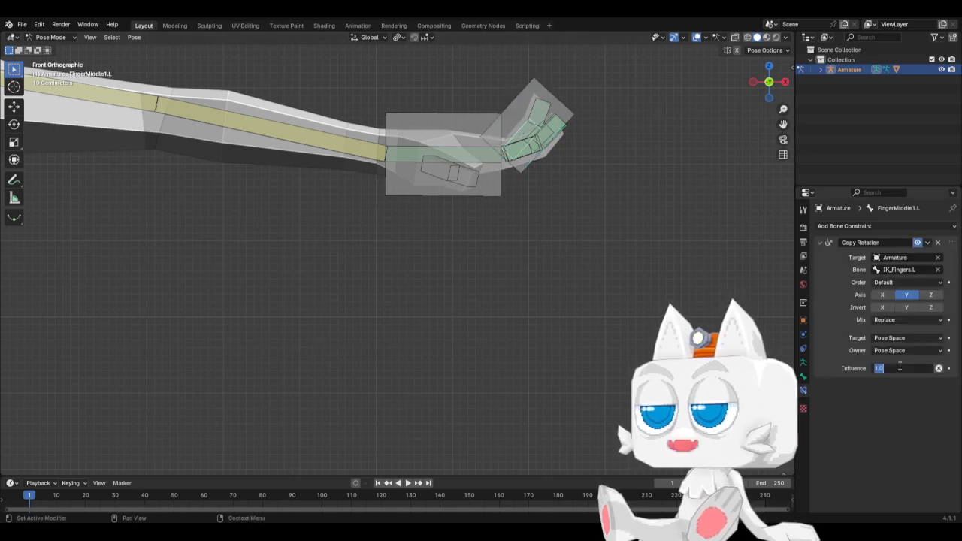
{"action": "type", "text": "0.5"}
{"action": "key", "text": "Return"}
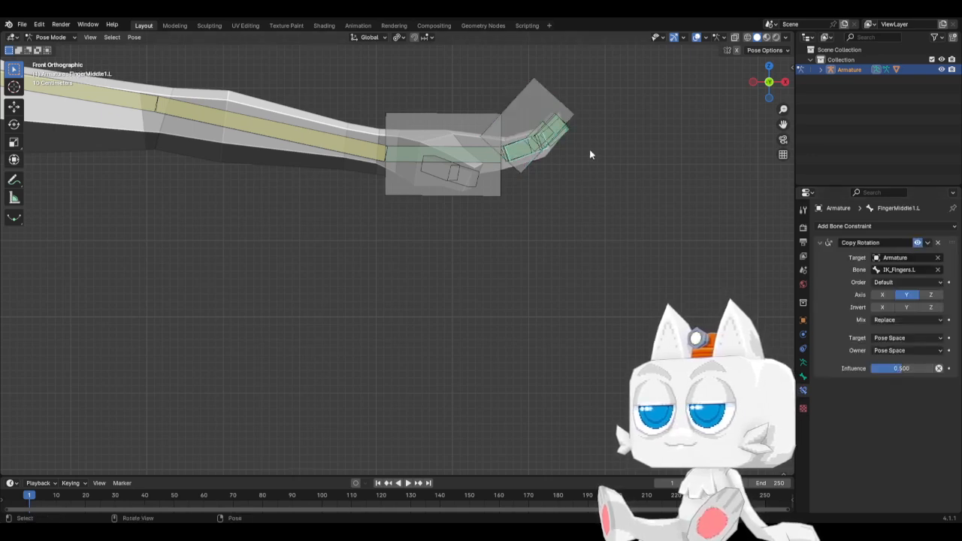
Step: Rotate IK_Fingers.L by 230° in front view, inspect the finger curl from several angles, and undo the rotation
{"action": "middle_click_drag", "start_coordinate": [591, 152], "coordinate": [567, 223]}
{"action": "left_click", "coordinate": [590, 99]}
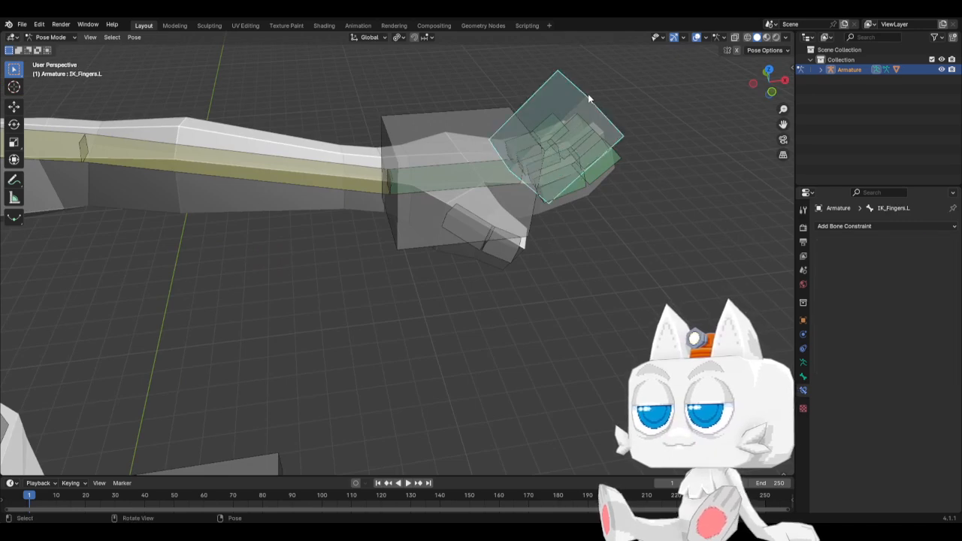
{"action": "key", "text": "KP_1"}
{"action": "key", "text": "r"}
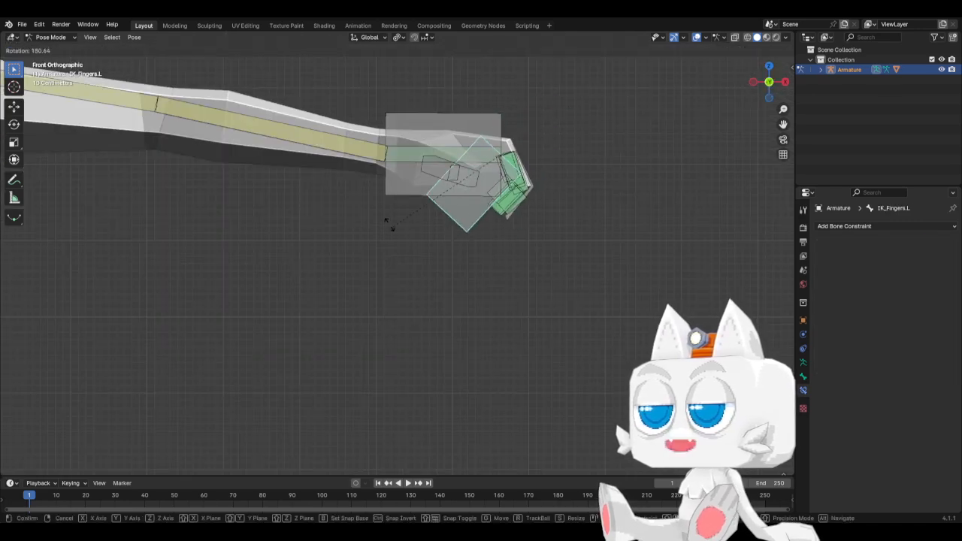
{"action": "left_click", "coordinate": [358, 124]}
{"action": "middle_click_drag", "start_coordinate": [558, 228], "coordinate": [460, 274]}
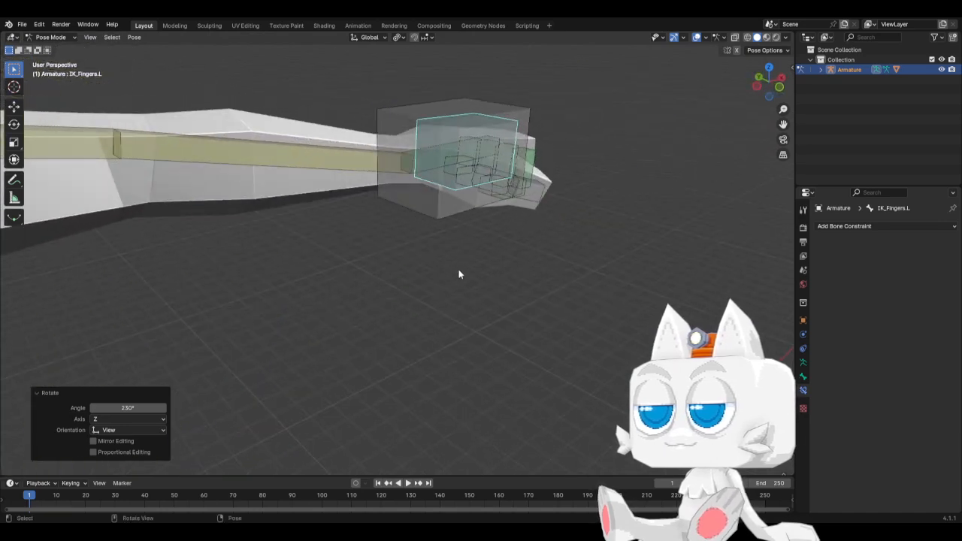
{"action": "key", "text": "KP_1"}
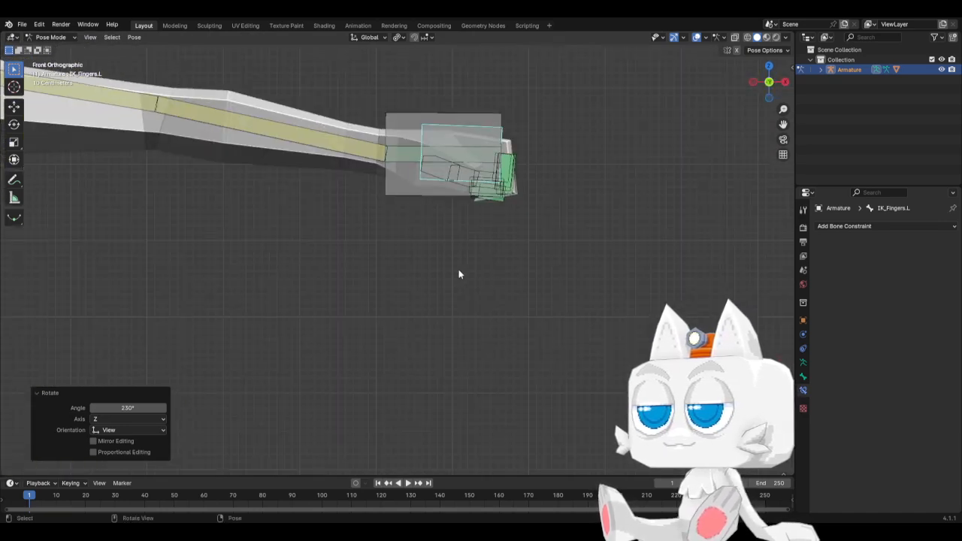
{"action": "middle_click_drag", "start_coordinate": [466, 160], "coordinate": [417, 239]}
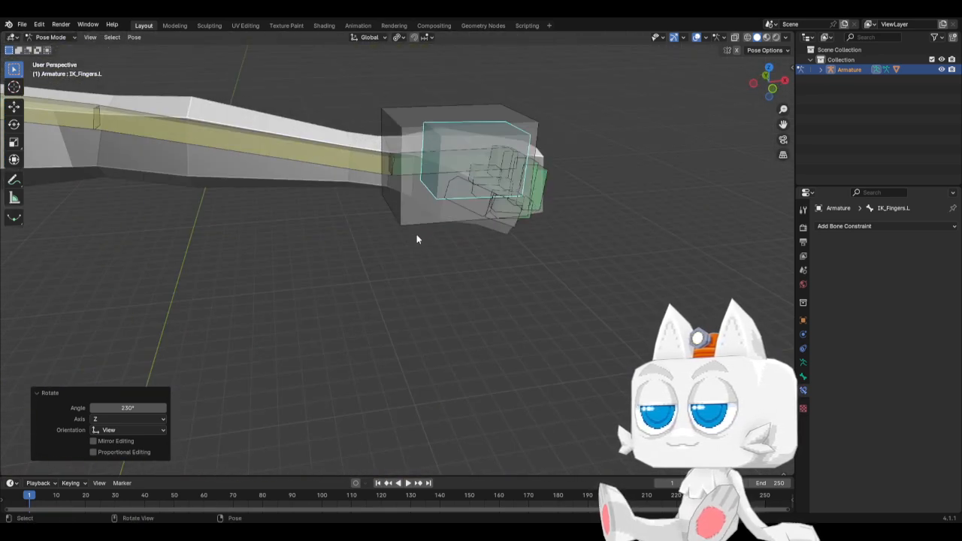
{"action": "key", "text": "KP_1"}
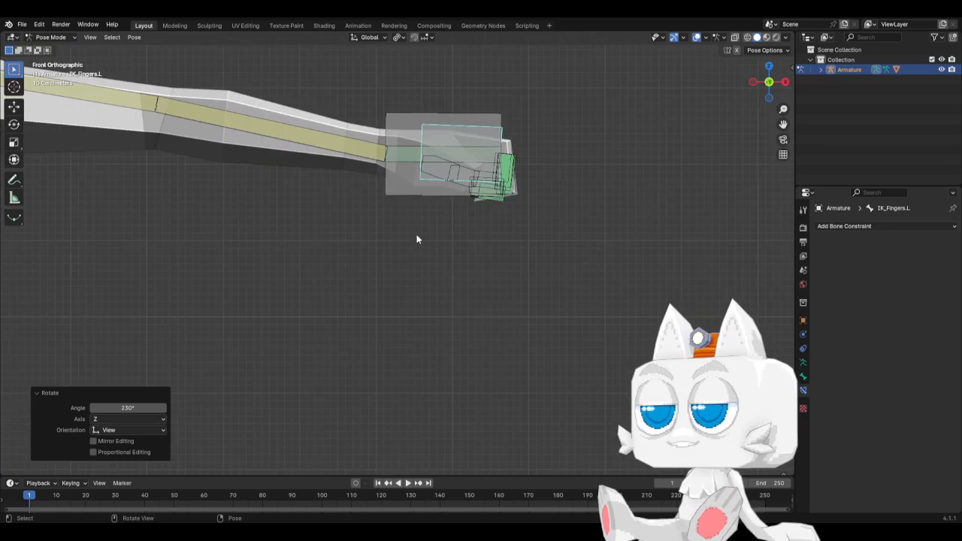
{"action": "key", "text": "ctrl+z"}
Step: Rotate FingerIndex1.L and FingerIndex2.L downward individually, and try rotating IK_Fingers.L with the index finger posed
{"action": "left_click", "coordinate": [519, 155]}
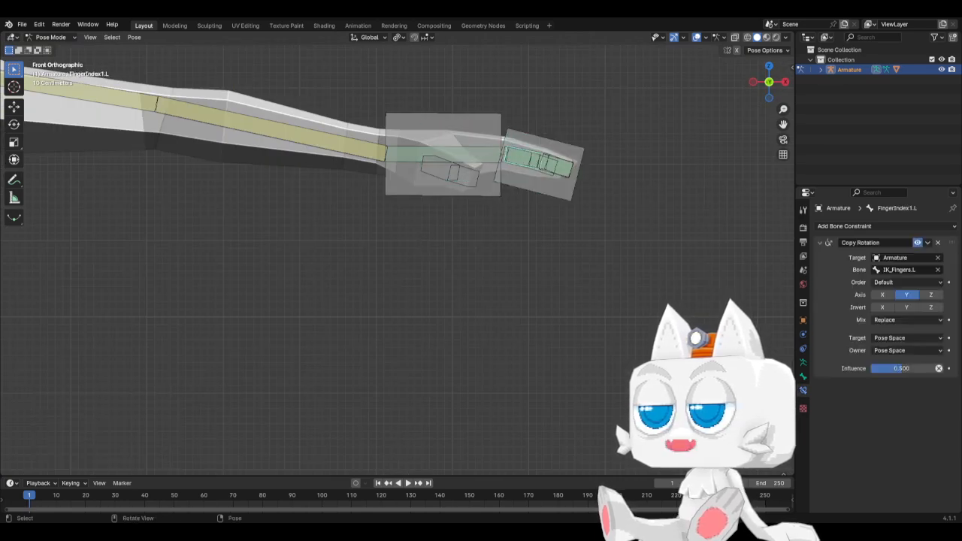
{"action": "key", "text": "r"}
{"action": "left_click", "coordinate": [482, 277]}
{"action": "left_click", "coordinate": [529, 214]}
{"action": "key", "text": "r"}
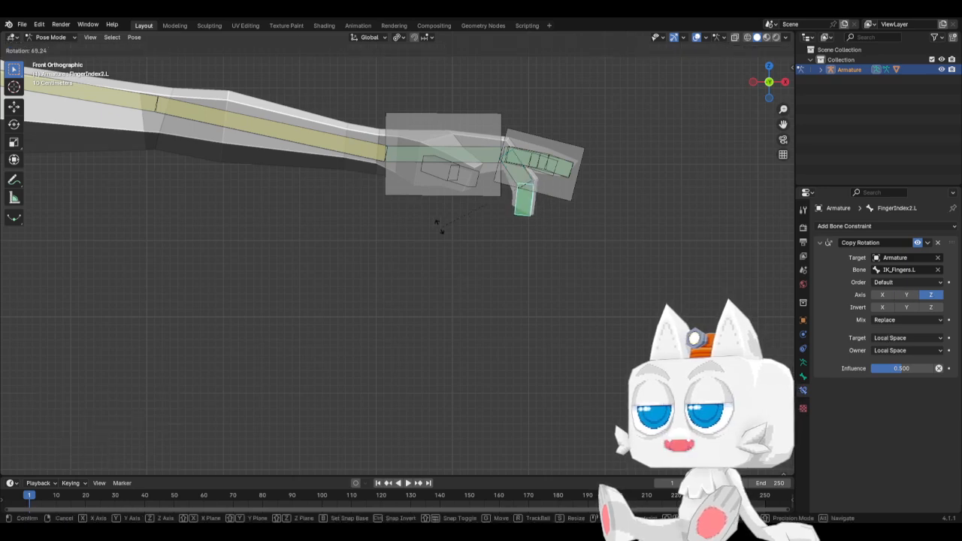
{"action": "left_click", "coordinate": [487, 225]}
{"action": "left_click", "coordinate": [563, 190]}
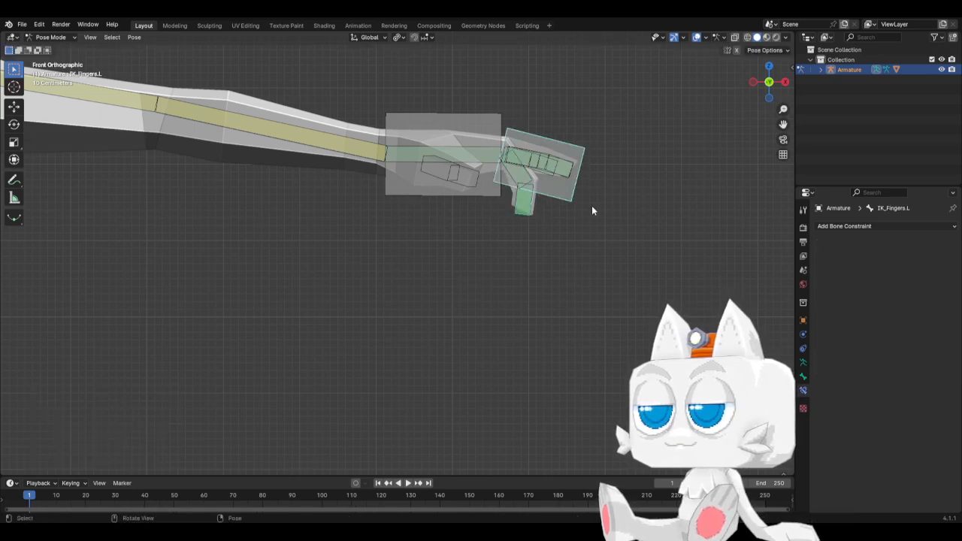
{"action": "key", "text": "r"}
{"action": "left_click", "coordinate": [598, 148]}
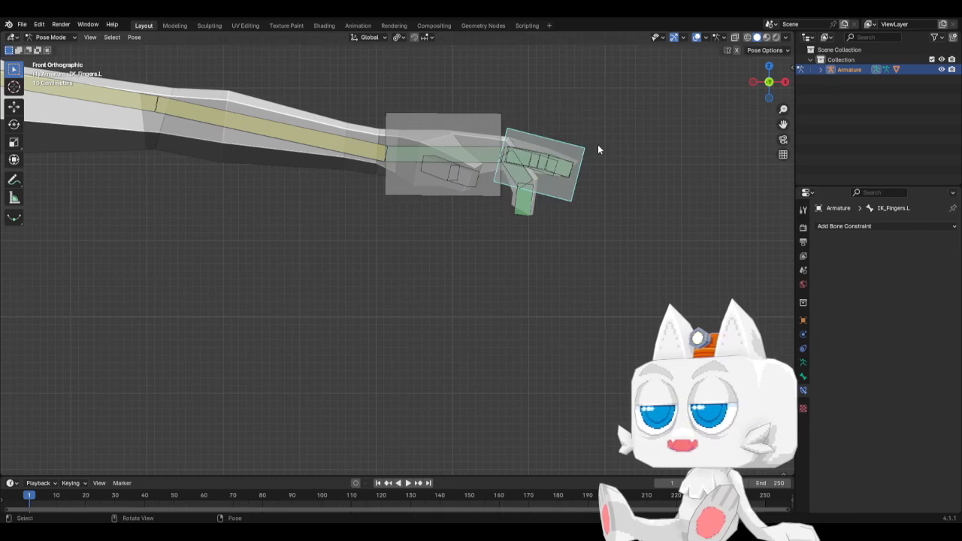
Step: Clear the rotation of all bones to restore the rest pose and check the hand in front view
{"action": "key", "text": "a"}
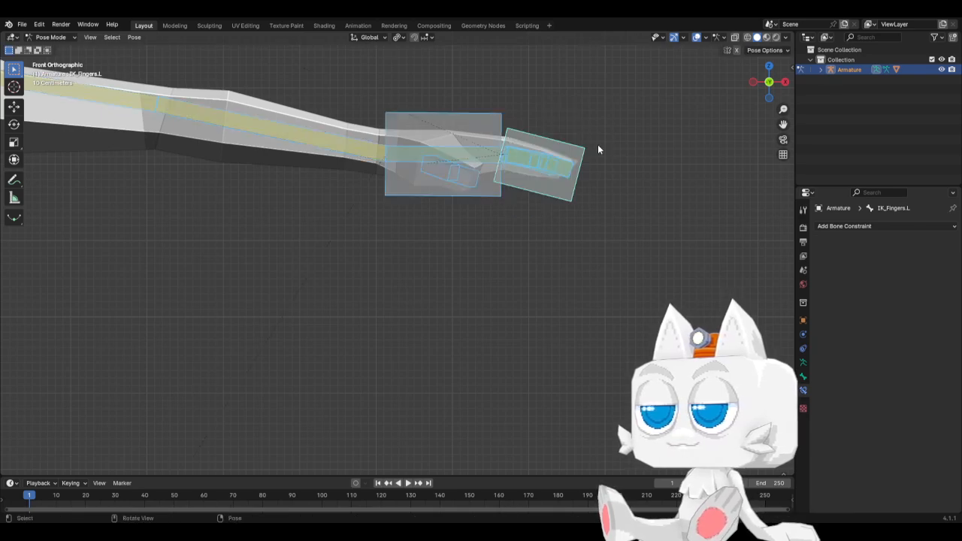
{"action": "left_click", "coordinate": [562, 226]}
{"action": "middle_click_drag", "start_coordinate": [500, 206], "coordinate": [419, 284]}
{"action": "key", "text": "KP_1"}
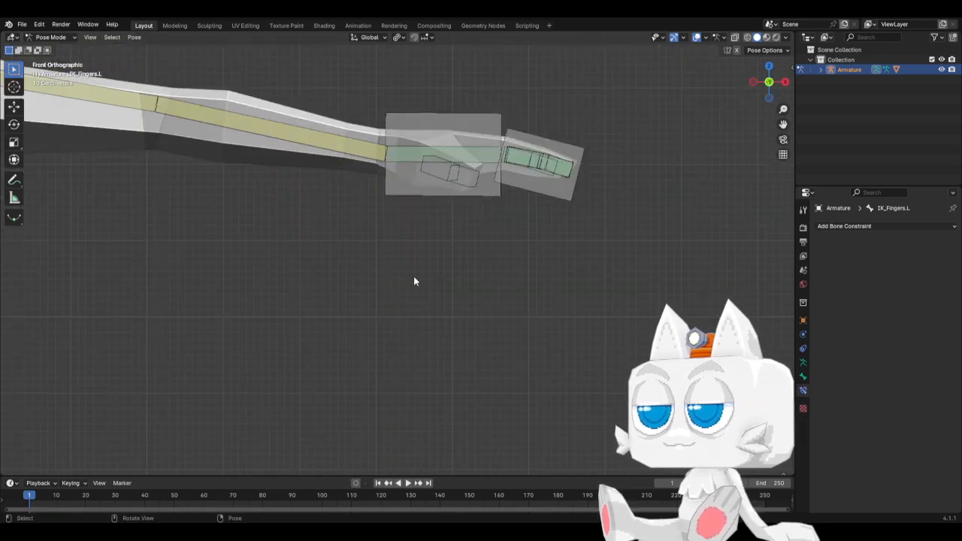
Step: In Edit Mode, add a bone collection named Fine Tuning to the armature and place it between Exposed and Hidden
{"action": "key", "text": "Tab"}
{"action": "left_click", "coordinate": [554, 197]}
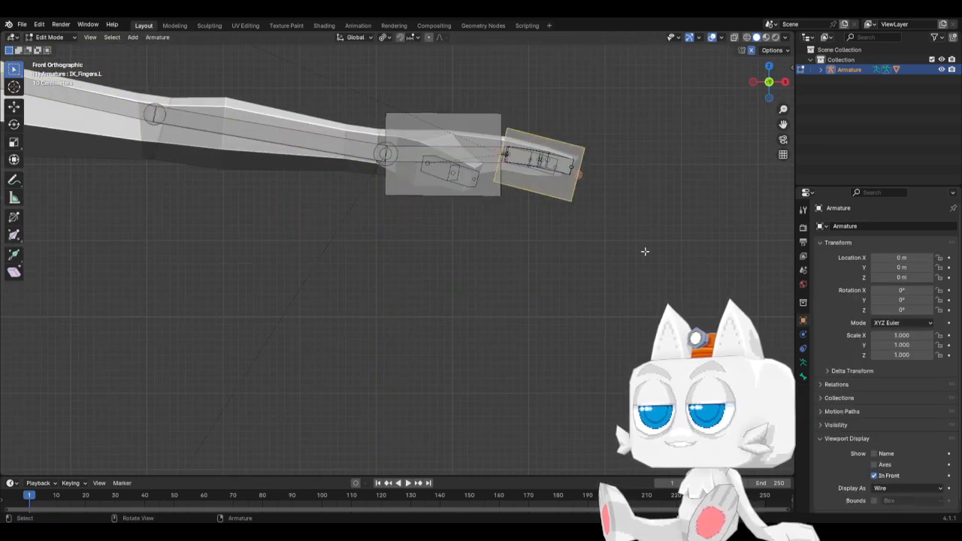
{"action": "left_click", "coordinate": [802, 363]}
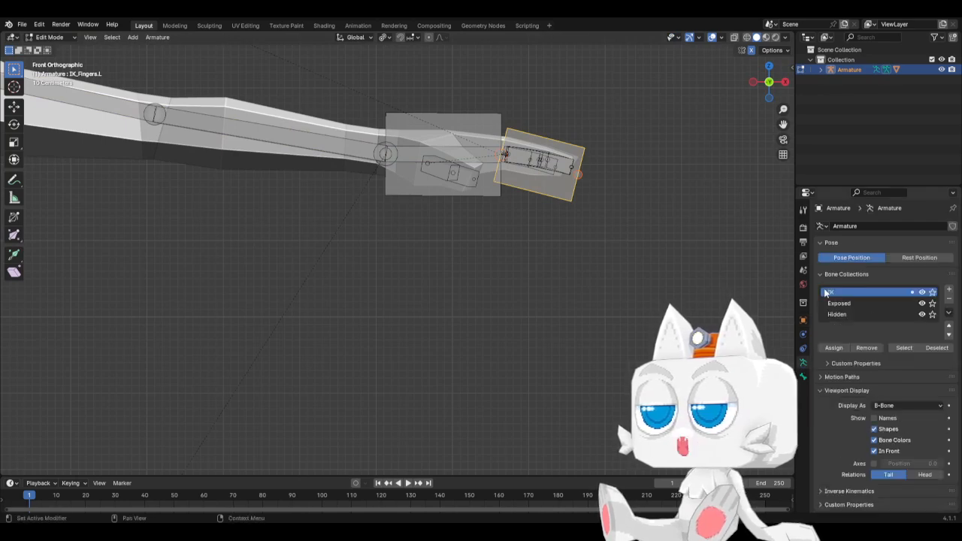
{"action": "left_click", "coordinate": [950, 292]}
{"action": "left_click", "coordinate": [949, 337]}
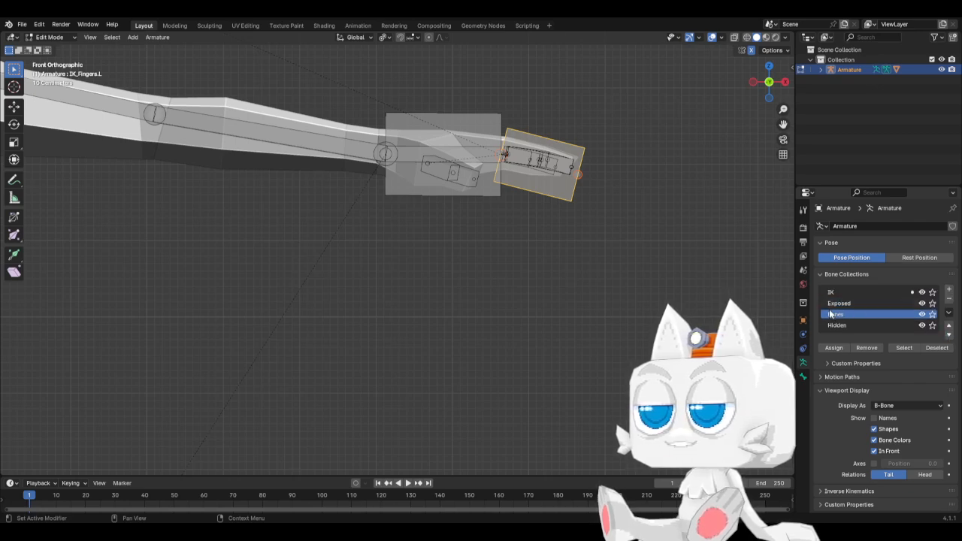
{"action": "double_click", "coordinate": [837, 314]}
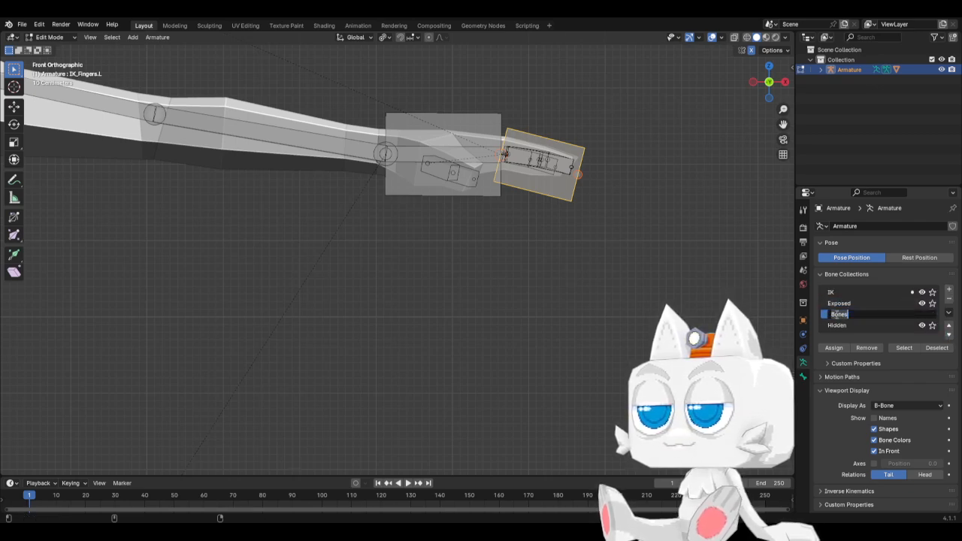
{"action": "type", "text": "Fine Tuning"}
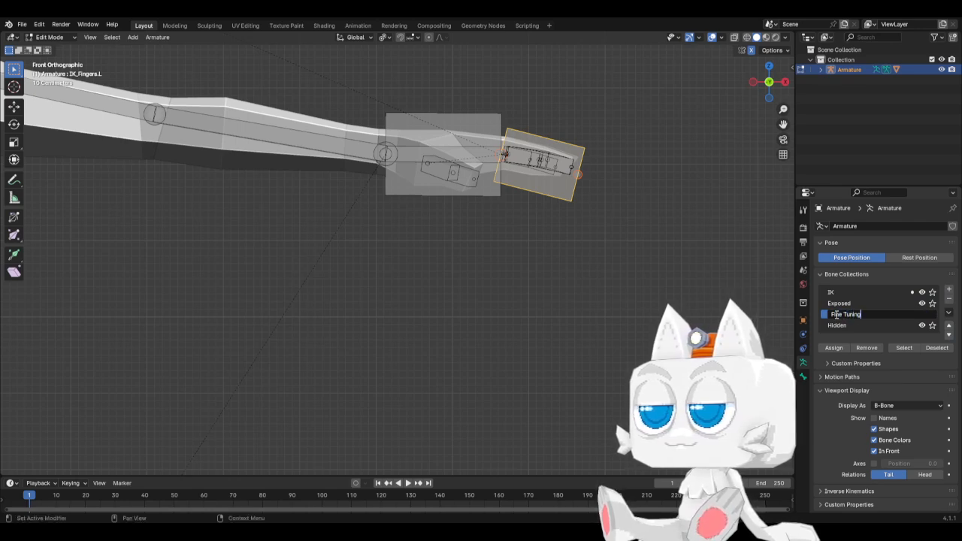
{"action": "key", "text": "Return"}
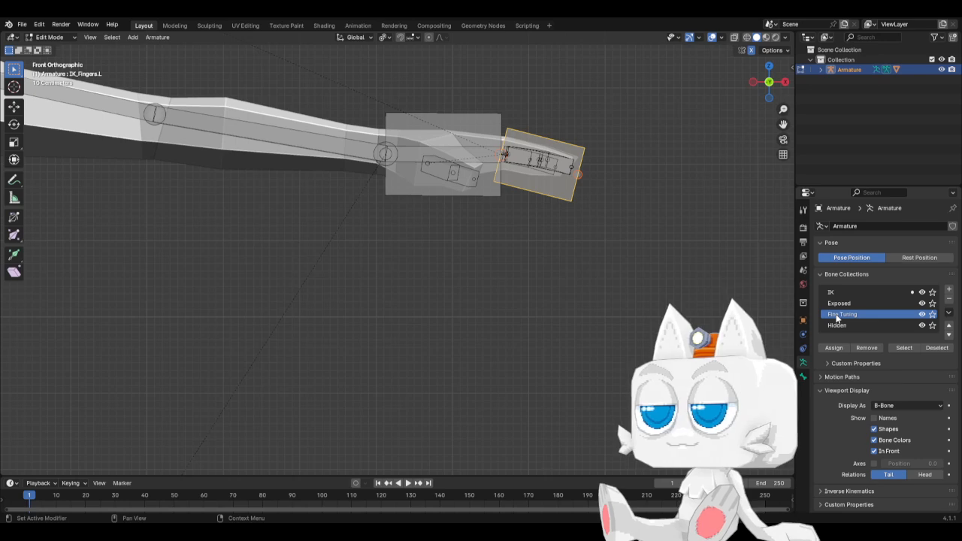
Step: Select the left hand's finger bones, assign them to the Fine Tuning collection and remove them from the Hidden collection
{"action": "key", "text": "b"}
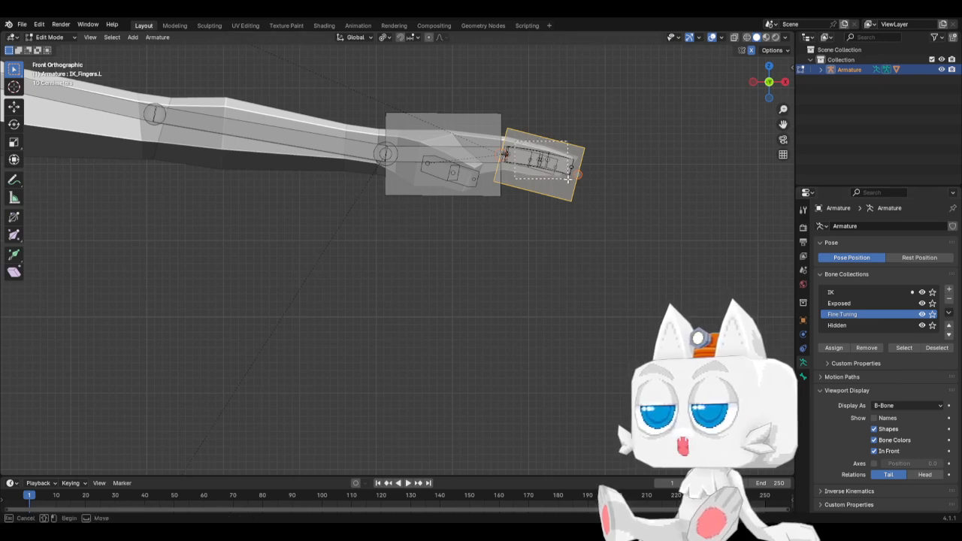
{"action": "middle_click_drag", "start_coordinate": [590, 201], "coordinate": [528, 121]}
{"action": "key", "text": "b"}
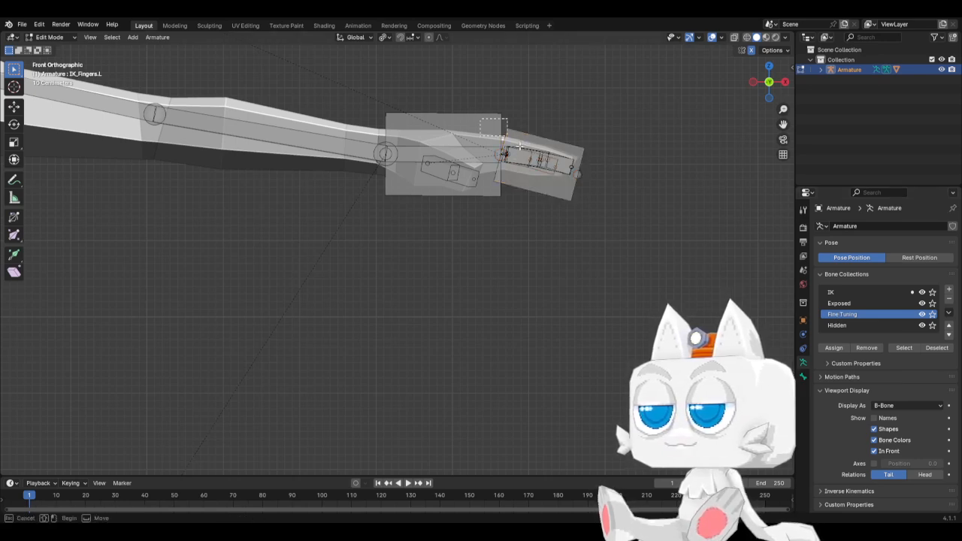
{"action": "left_click_drag", "start_coordinate": [507, 117], "coordinate": [620, 200]}
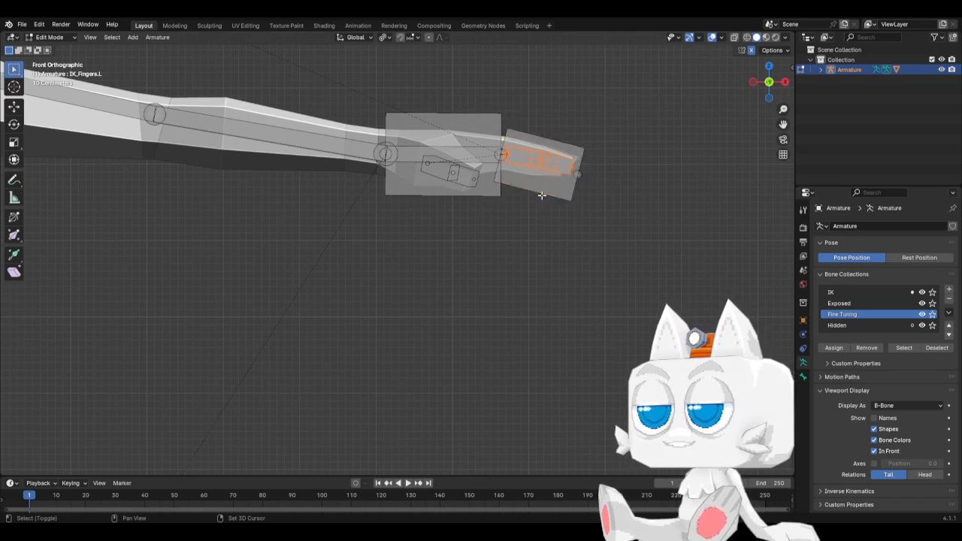
{"action": "left_click", "coordinate": [867, 293]}
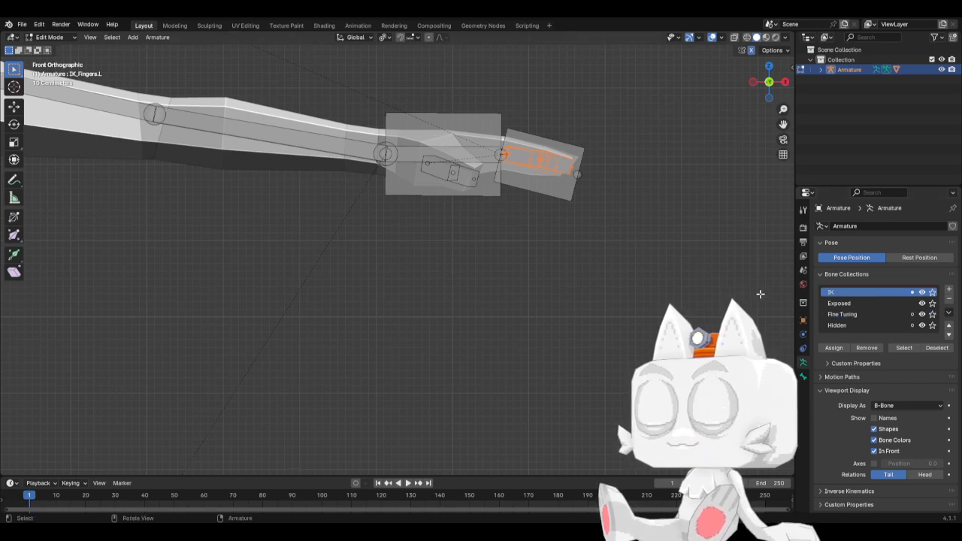
{"action": "left_click", "coordinate": [871, 348]}
{"action": "left_click", "coordinate": [851, 326]}
{"action": "left_click", "coordinate": [864, 347]}
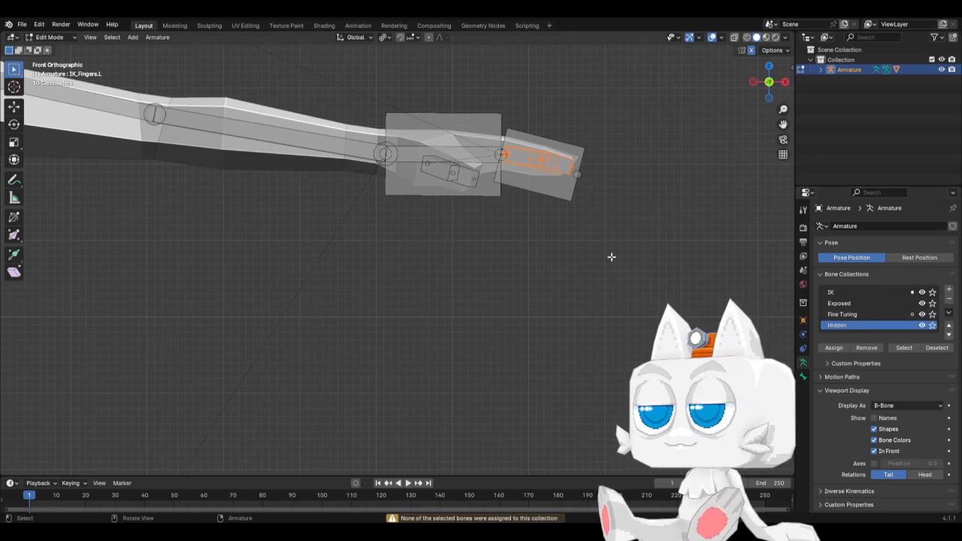
Step: Hide IK_Fingers.L, Hand.L and IK_Hand.L so that only the finger and thumb bones show in the left hand
{"action": "middle_click_drag", "start_coordinate": [613, 258], "coordinate": [537, 282]}
{"action": "left_click", "coordinate": [555, 255]}
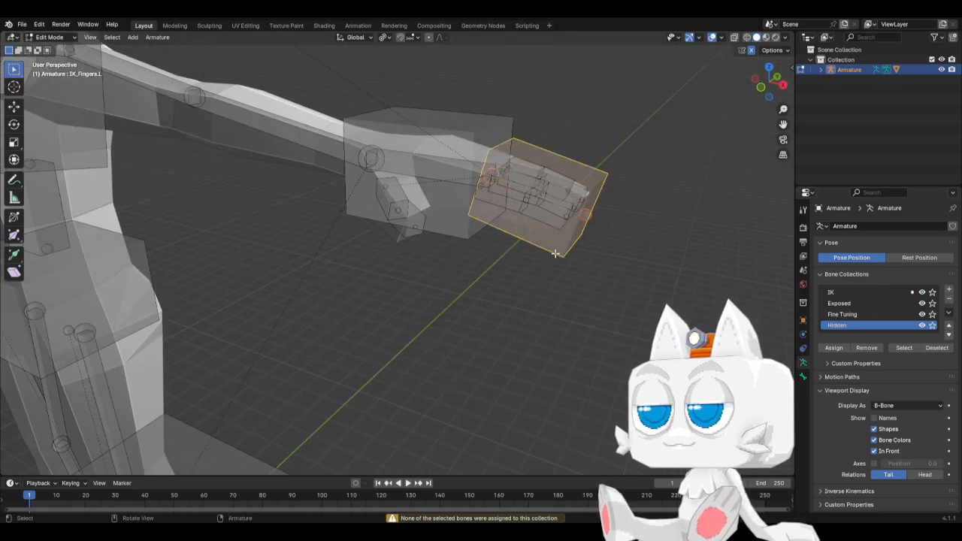
{"action": "key", "text": "h"}
{"action": "key", "text": "KP_1"}
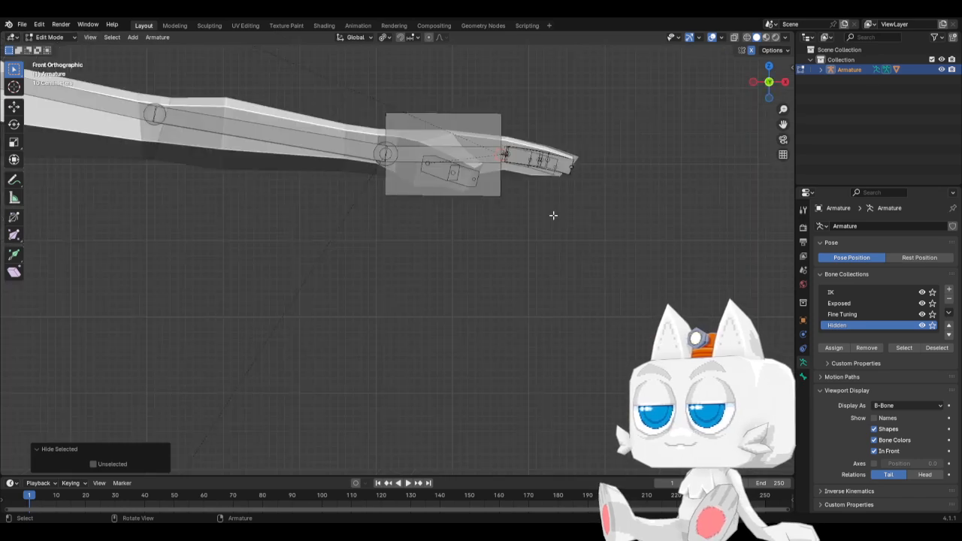
{"action": "left_click", "coordinate": [452, 149]}
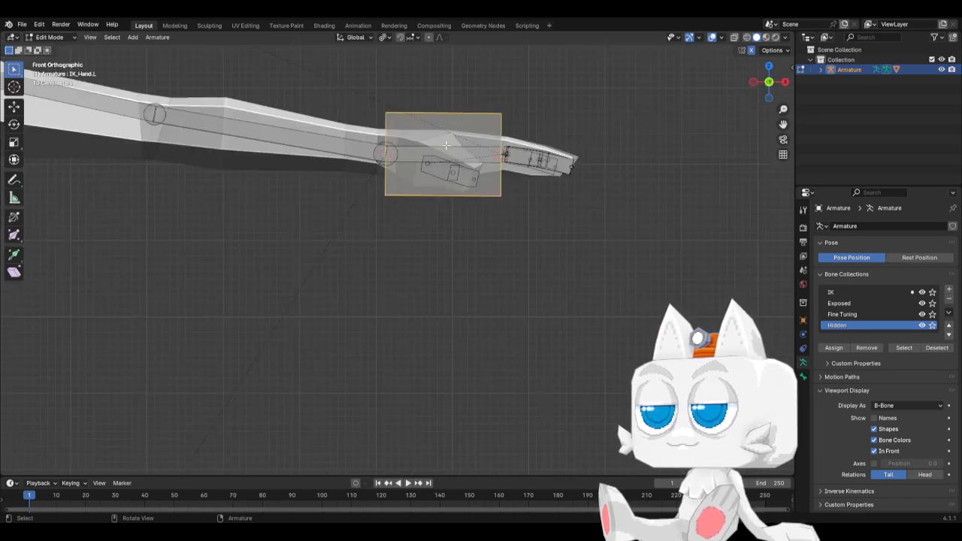
{"action": "left_click", "coordinate": [429, 148]}
{"action": "left_click", "coordinate": [429, 149]}
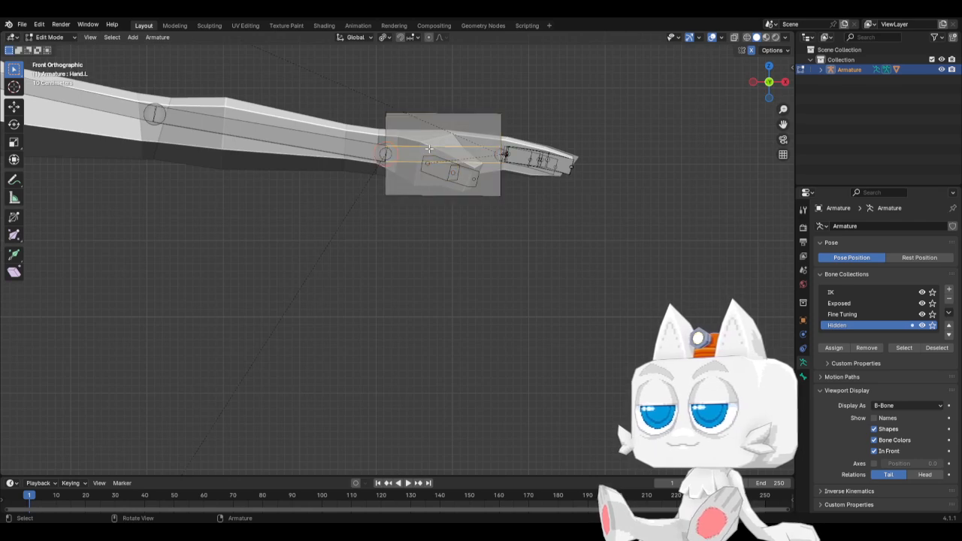
{"action": "left_click", "coordinate": [429, 149]}
{"action": "left_click", "coordinate": [429, 149]}
{"action": "key", "text": "h"}
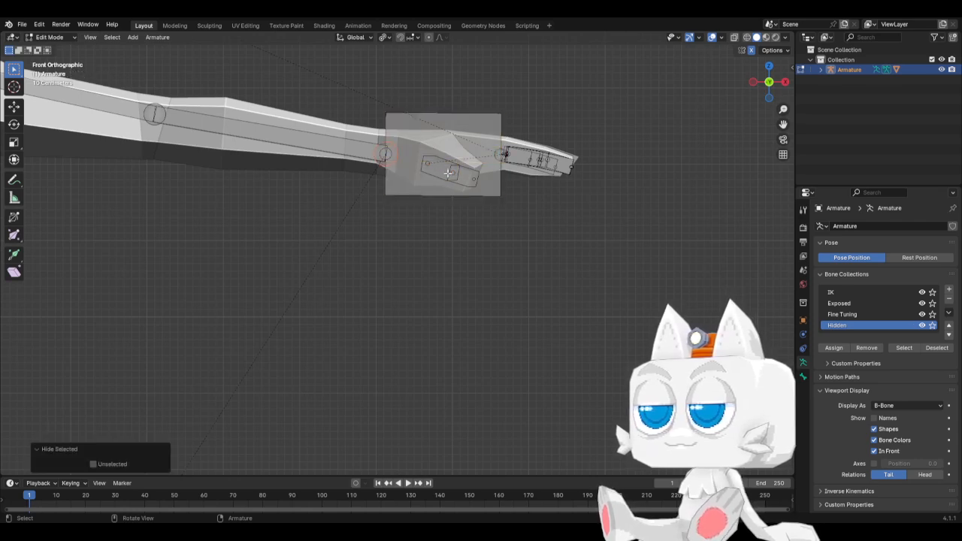
{"action": "left_click", "coordinate": [495, 118]}
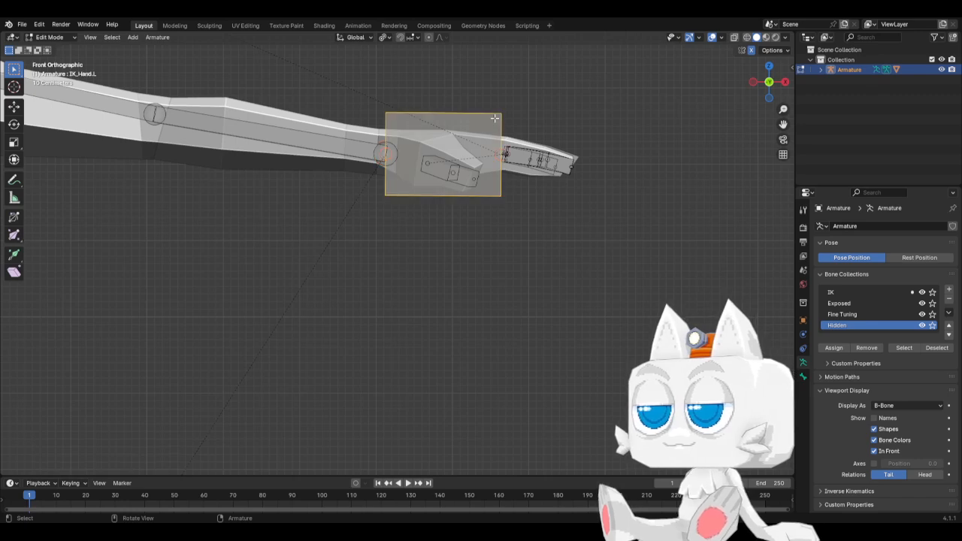
{"action": "key", "text": "h"}
Step: Assign all the left finger bones and the thumb bones to Fine Tuning, and remove the thumb bones from Hidden
{"action": "left_click_drag", "start_coordinate": [486, 129], "coordinate": [600, 196]}
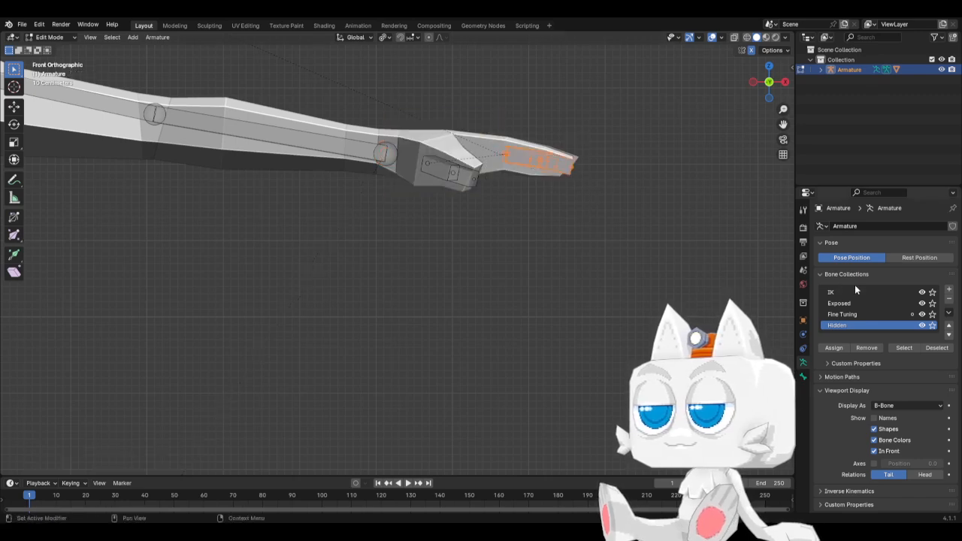
{"action": "left_click", "coordinate": [861, 315]}
{"action": "left_click", "coordinate": [832, 348]}
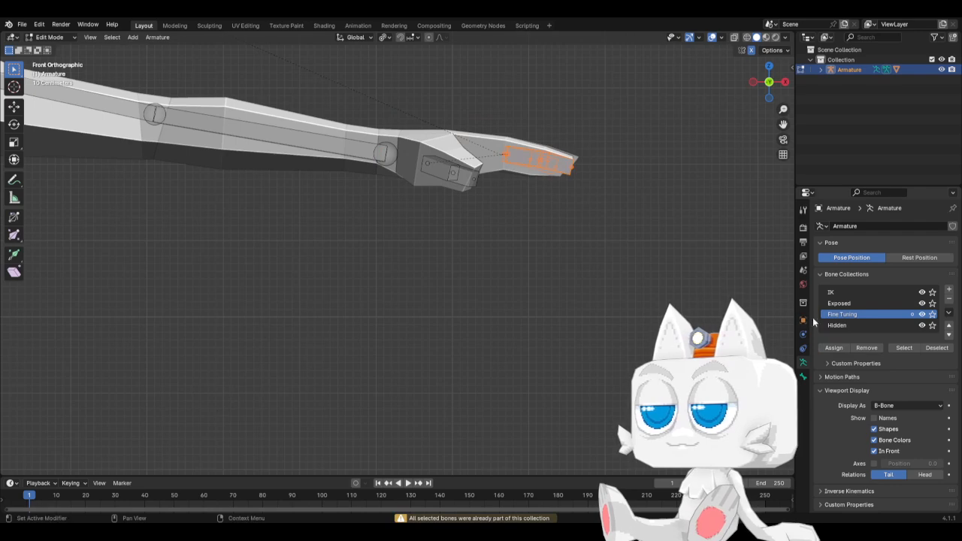
{"action": "left_click", "coordinate": [458, 179]}
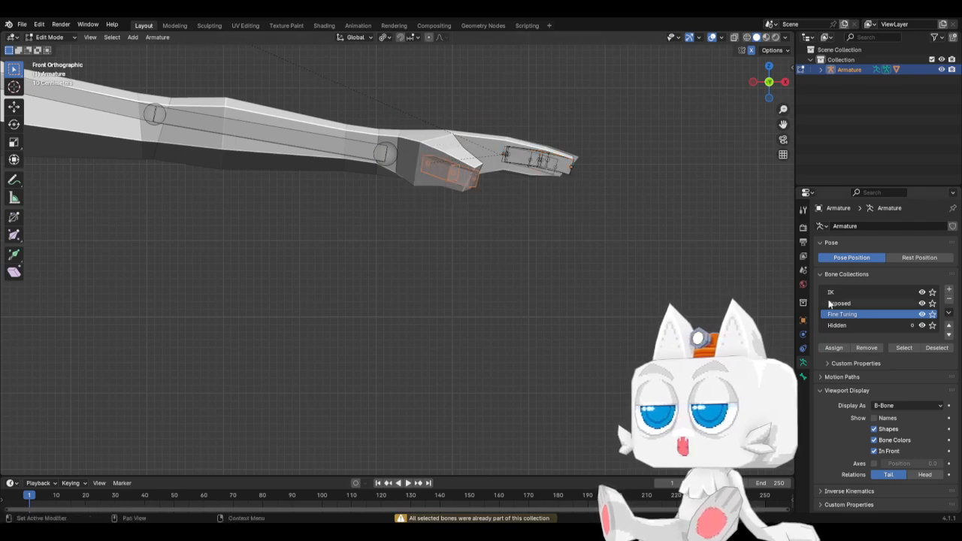
{"action": "left_click", "coordinate": [864, 325]}
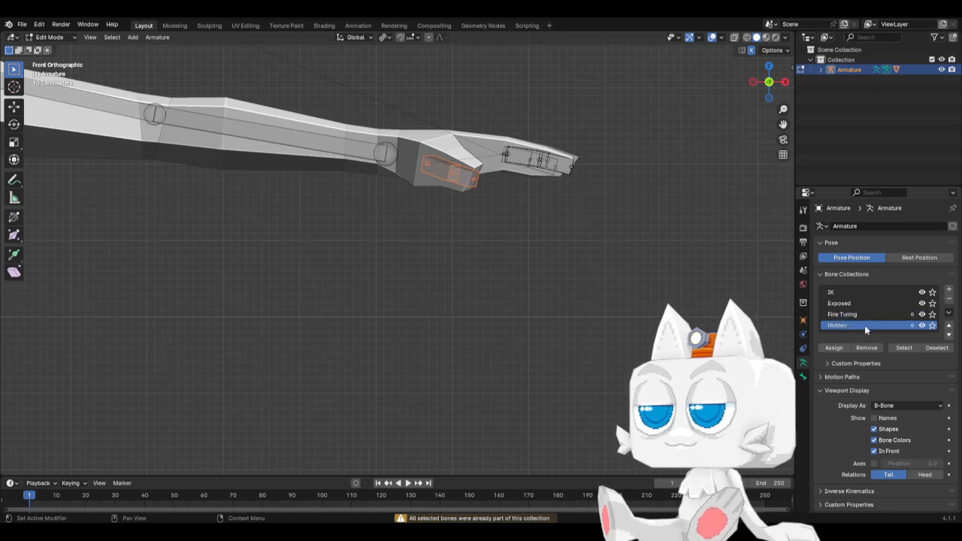
{"action": "left_click", "coordinate": [873, 346]}
Step: Assign the left shoulder bone to the Fine Tuning collection and remove it from Hidden
{"action": "scroll", "coordinate": [443, 245], "scroll_direction": "down", "scroll_amount": 4}
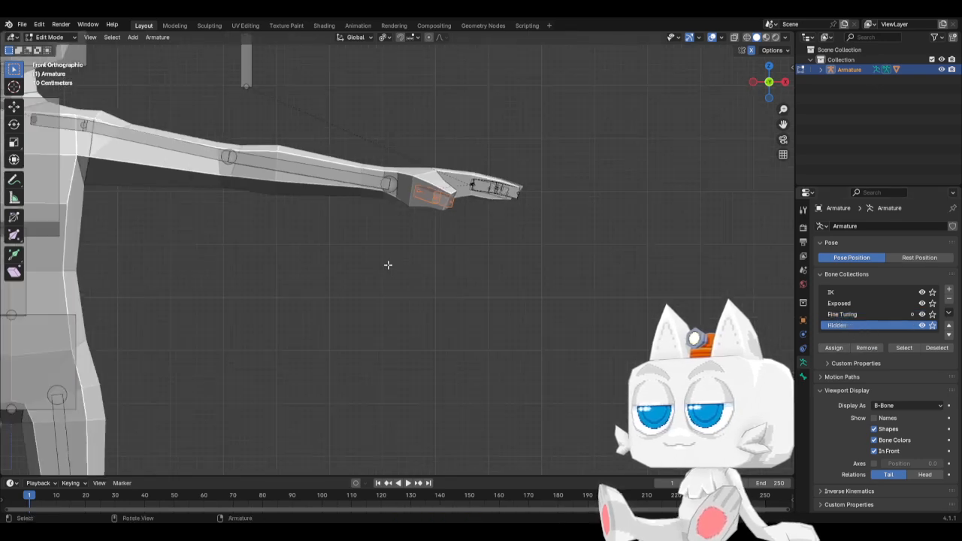
{"action": "left_click", "coordinate": [162, 162]}
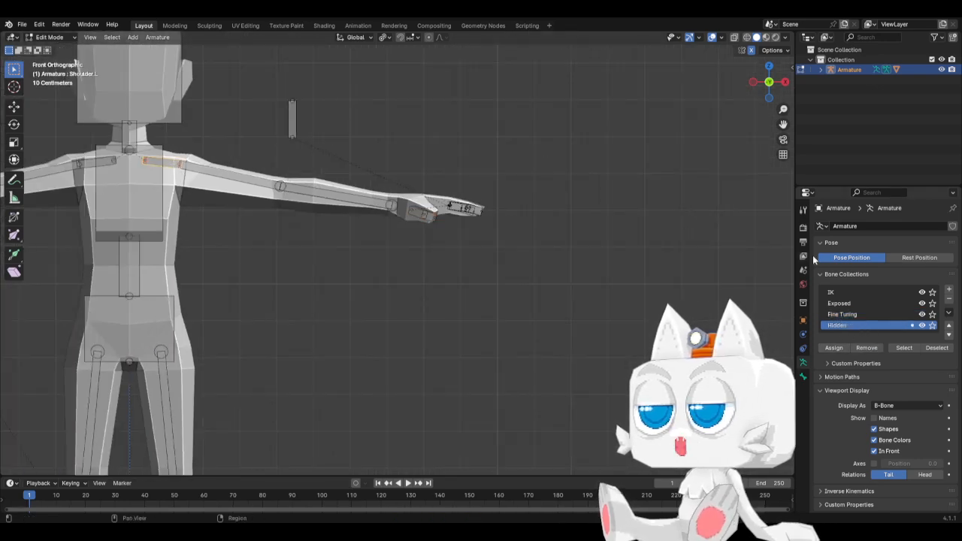
{"action": "left_click", "coordinate": [862, 315]}
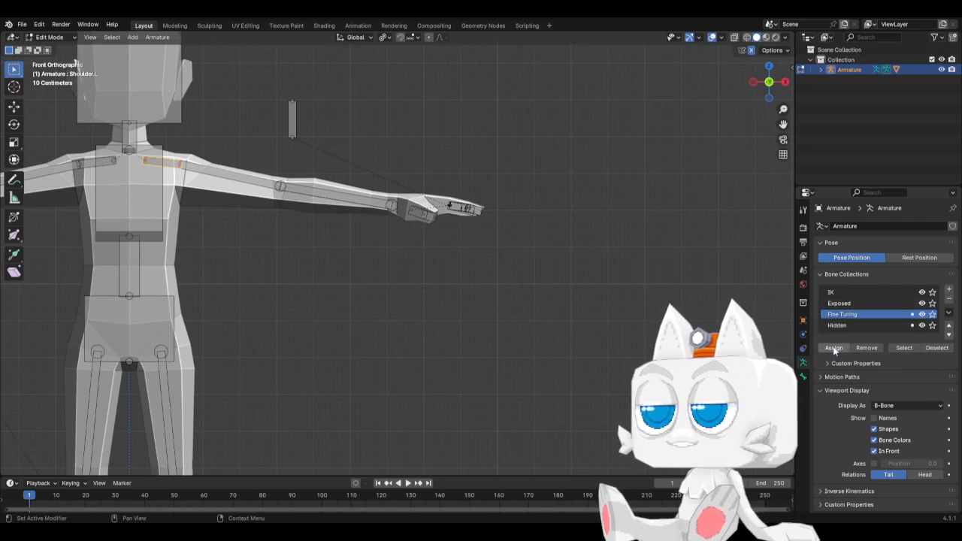
{"action": "left_click", "coordinate": [845, 325]}
{"action": "left_click", "coordinate": [866, 347]}
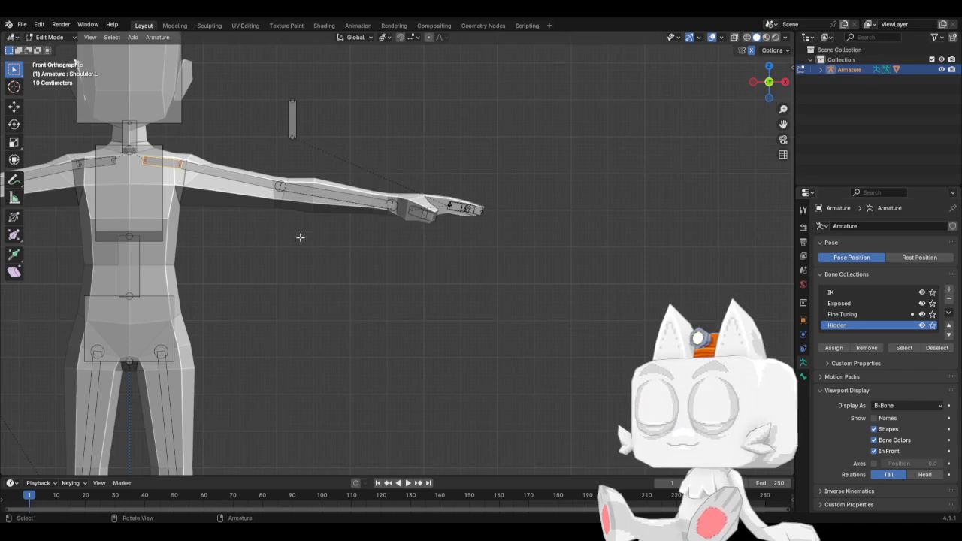
Step: Switch the armature to Pose Mode and turn off the visibility of the Hidden and Fine Tuning bone collections
{"action": "middle_click_drag", "start_coordinate": [289, 276], "coordinate": [390, 183], "text": "shift"}
{"action": "scroll", "coordinate": [358, 232], "scroll_direction": "down", "scroll_amount": 4}
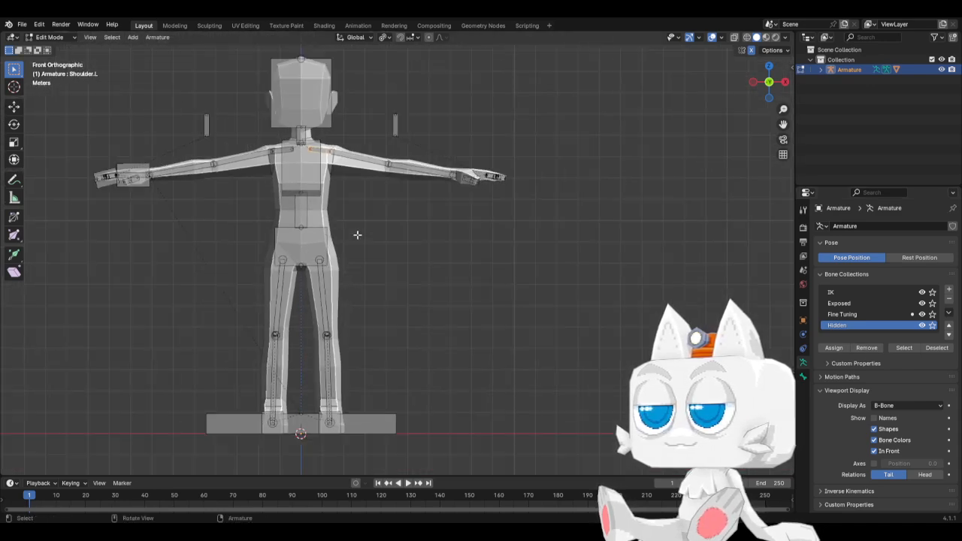
{"action": "left_click", "coordinate": [923, 325]}
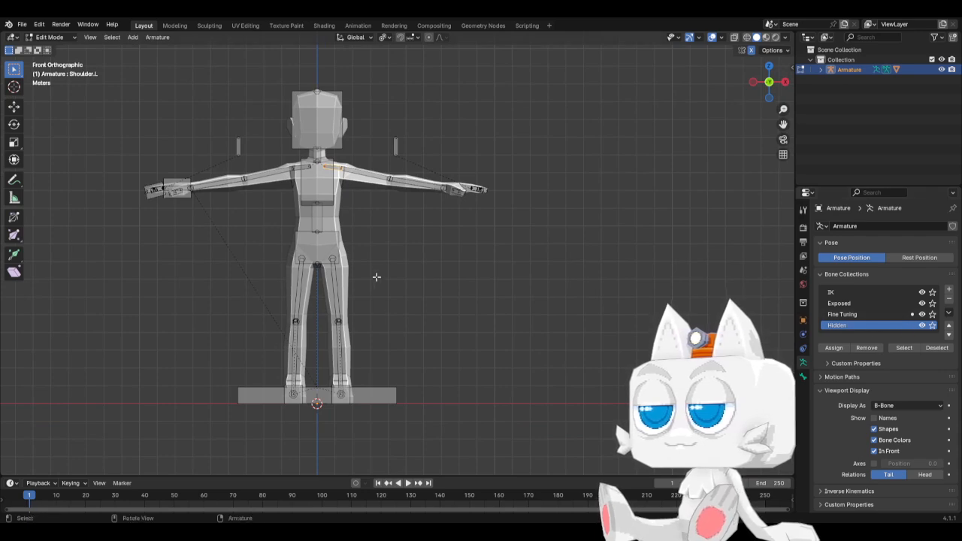
{"action": "key", "text": "ctrl+Tab"}
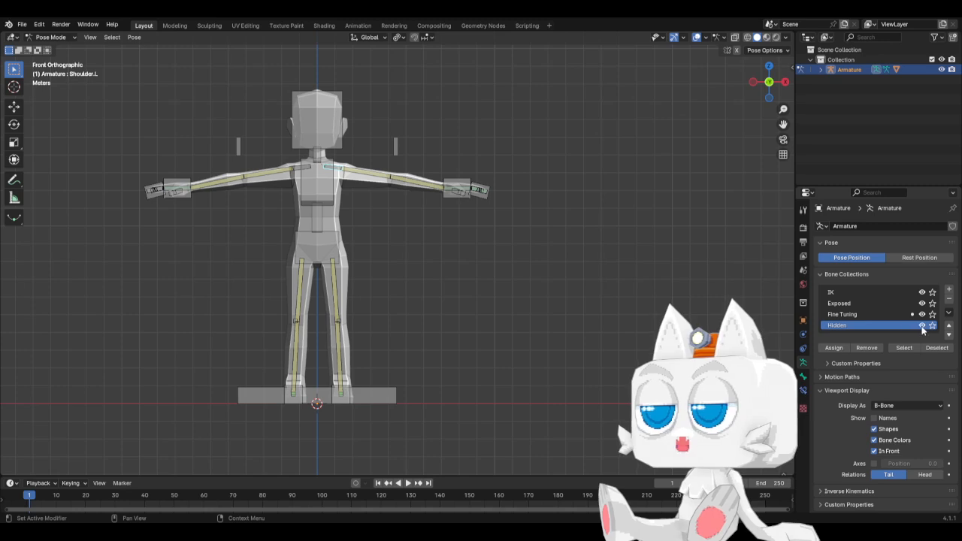
{"action": "left_click", "coordinate": [923, 325]}
{"action": "left_click", "coordinate": [922, 315]}
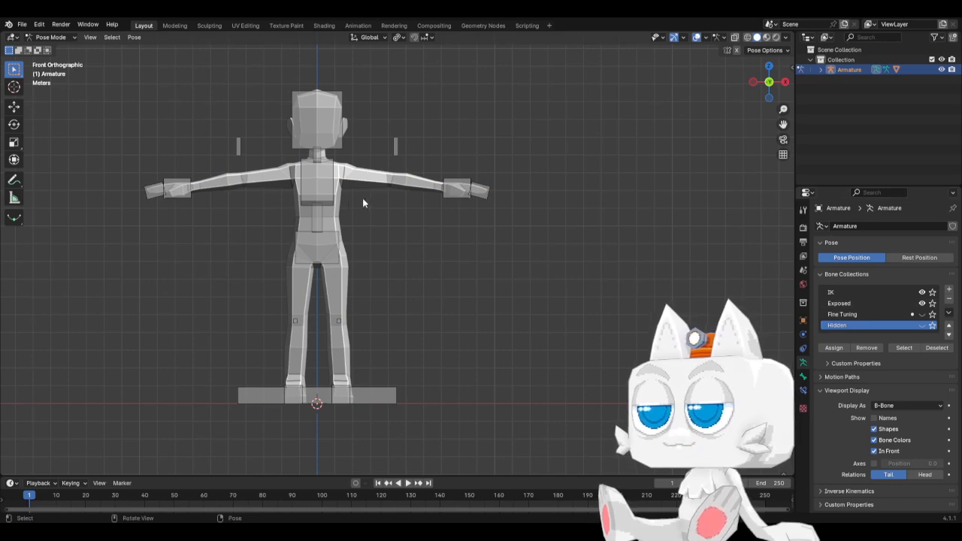
Step: Test the left arm by moving IK_Hand.L down and rotating it 61.3°, and clear the pose of all bones
{"action": "key", "text": "g"}
{"action": "key", "text": "Escape"}
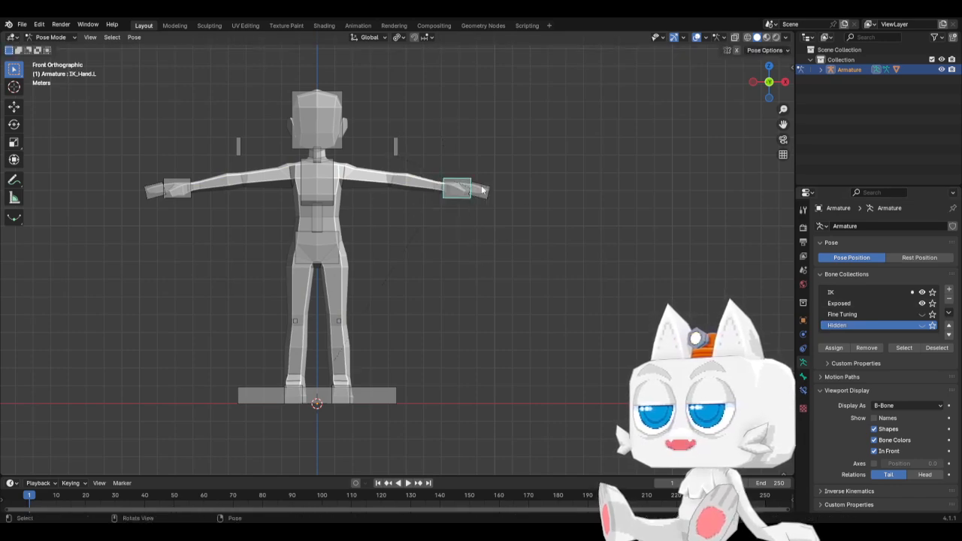
{"action": "key", "text": "g"}
{"action": "left_click", "coordinate": [457, 243]}
{"action": "key", "text": "r"}
{"action": "left_click", "coordinate": [454, 297]}
{"action": "key", "text": "g"}
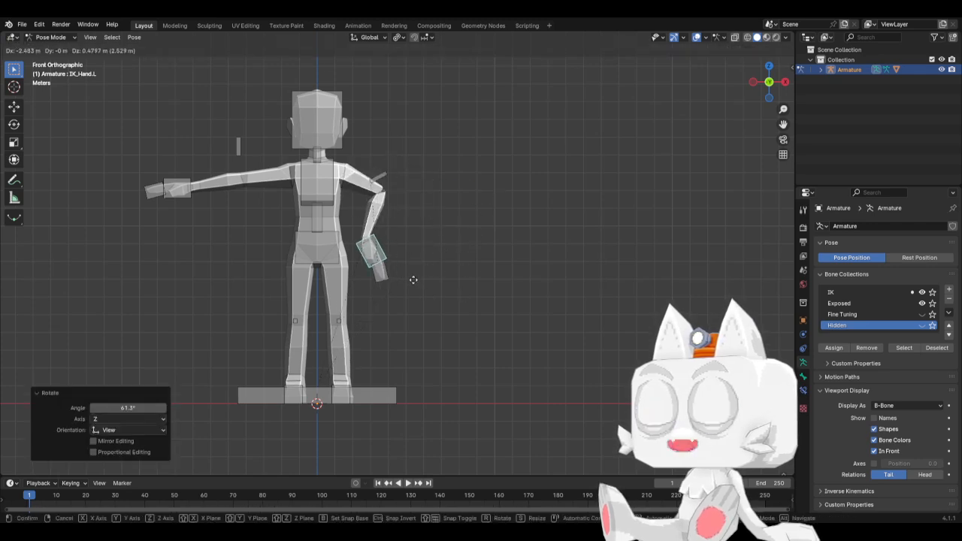
{"action": "right_click", "coordinate": [589, 292]}
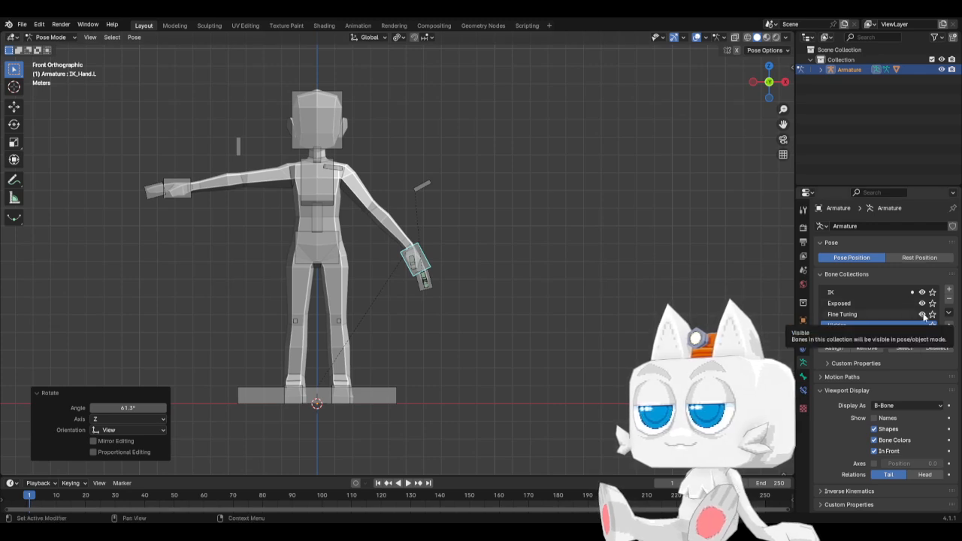
{"action": "key", "text": "a"}
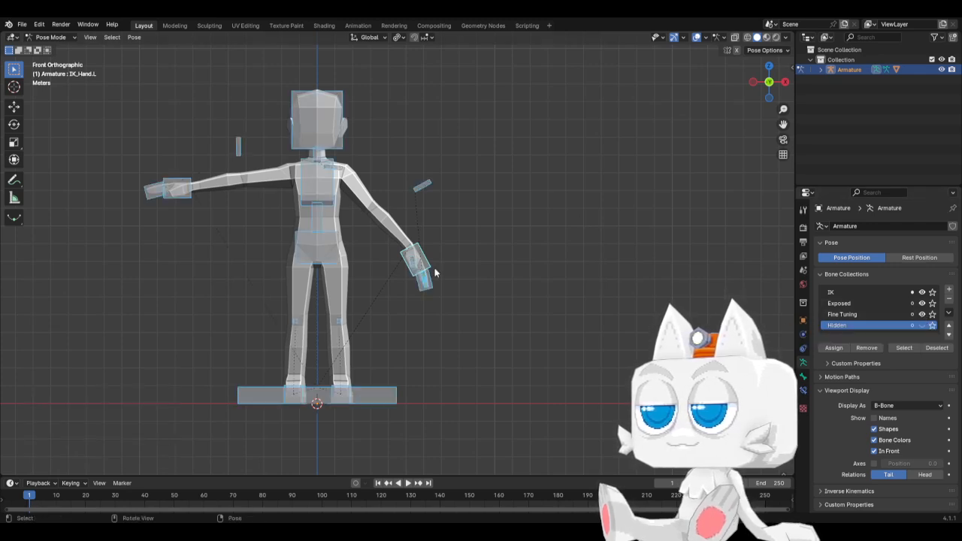
{"action": "key", "text": "alt+r"}
Step: In Edit Mode, reveal all hidden bones and turn the Hidden collection's visibility back on
{"action": "key", "text": "Tab"}
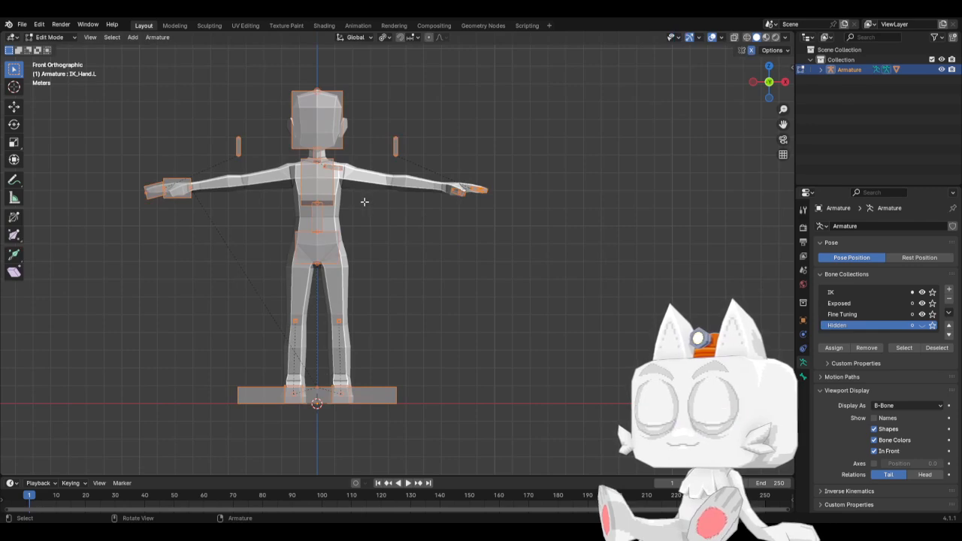
{"action": "key", "text": "alt+h"}
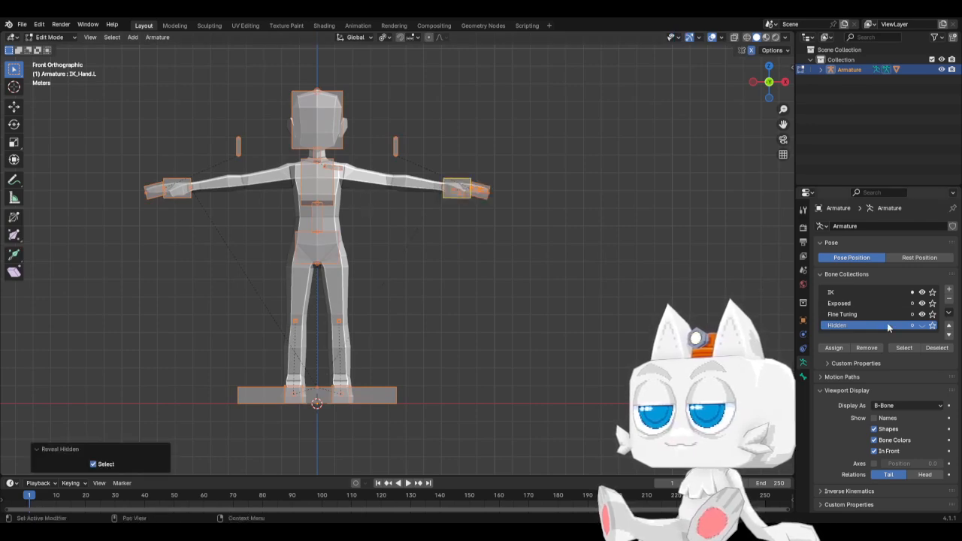
{"action": "left_click", "coordinate": [923, 326]}
Step: Select the character's right arm, hand, leg and foot bones together with their IK controls and delete them
{"action": "key", "text": "alt+a"}
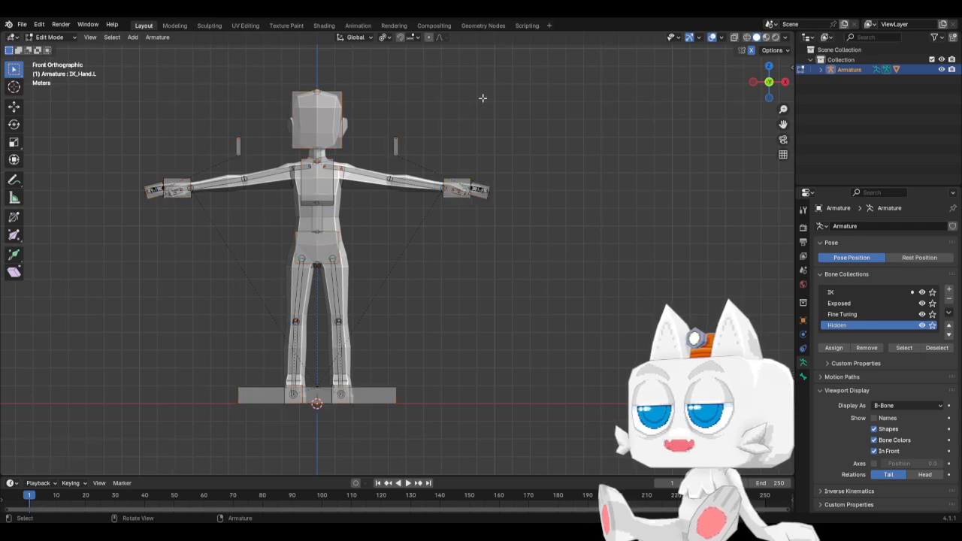
{"action": "left_click_drag", "start_coordinate": [506, 81], "coordinate": [313, 429]}
{"action": "key", "text": "x"}
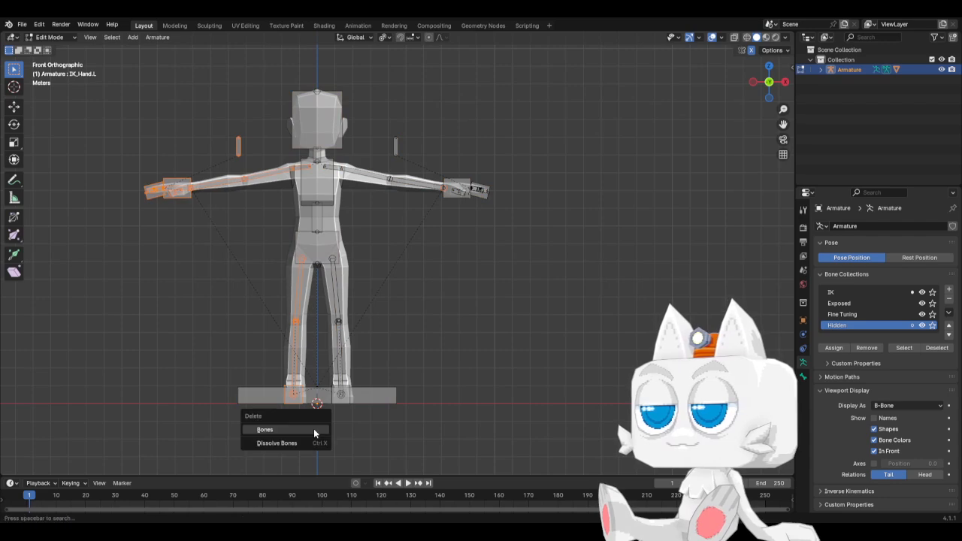
{"action": "left_click", "coordinate": [306, 428]}
{"action": "key", "text": "ctrl+z"}
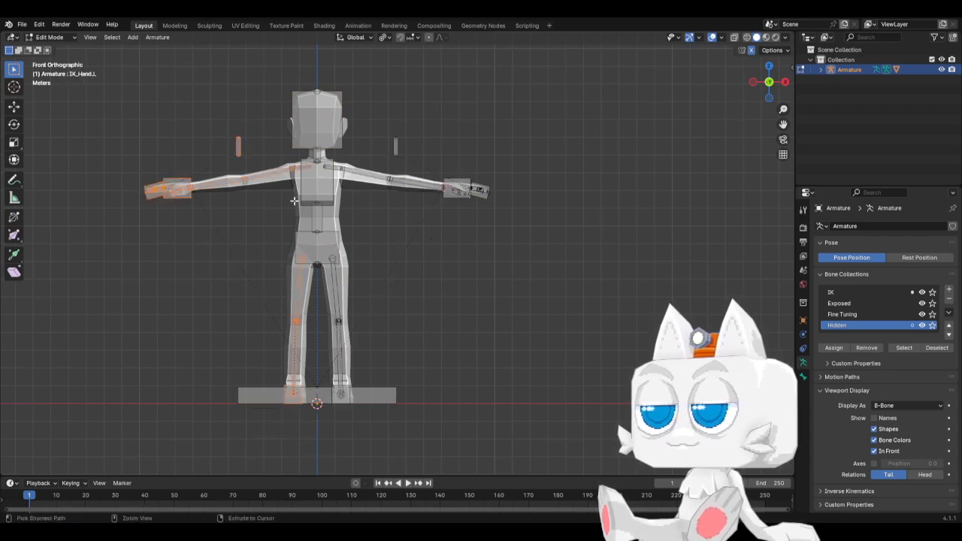
{"action": "key", "text": "c"}
{"action": "key", "text": "Escape"}
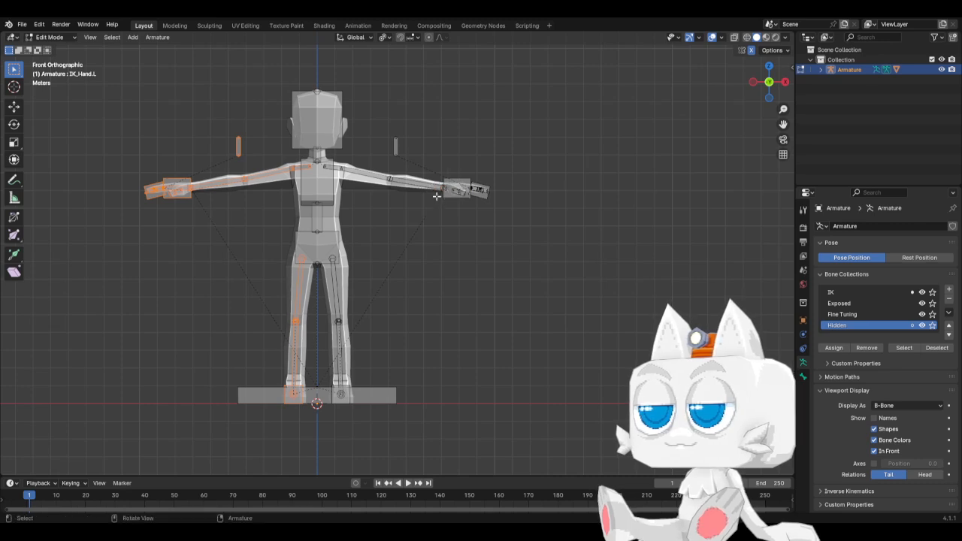
{"action": "key", "text": "x"}
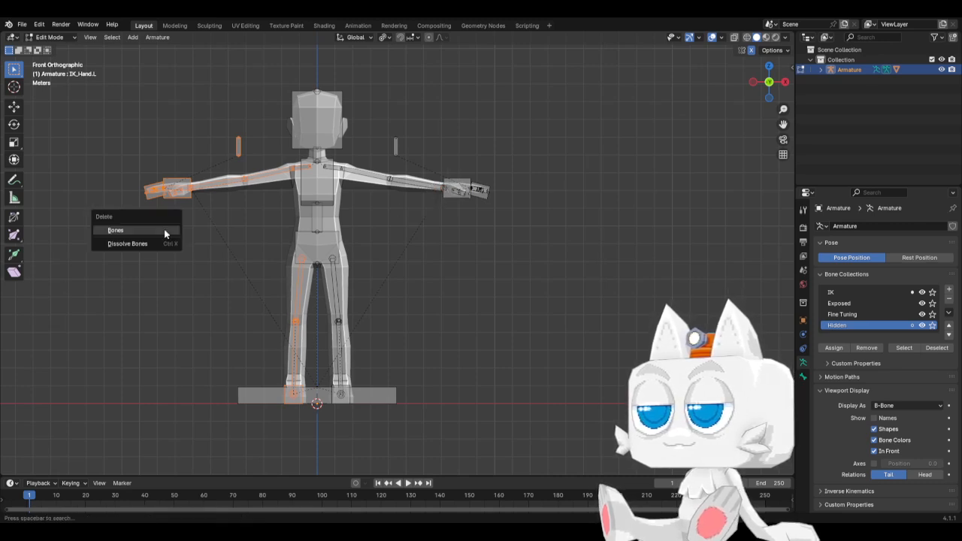
{"action": "left_click", "coordinate": [116, 230]}
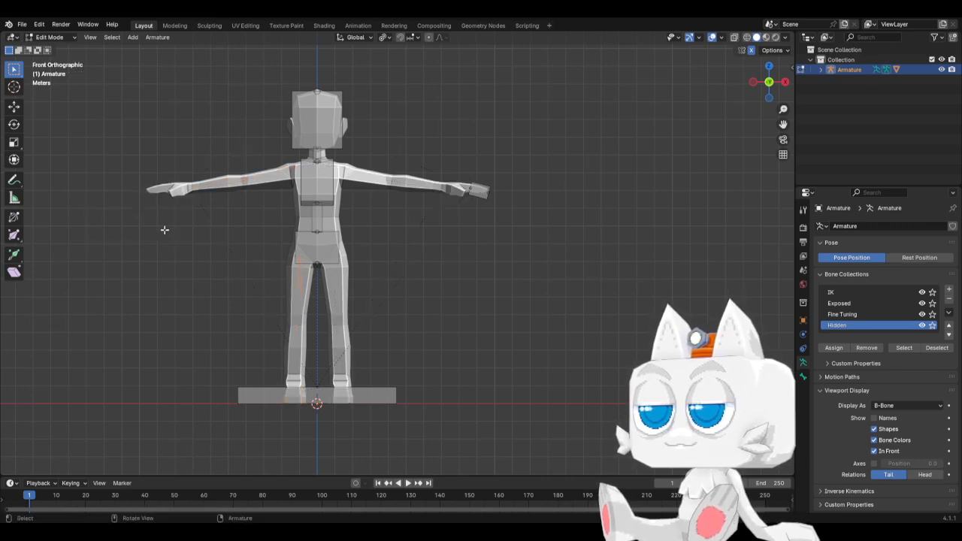
Step: Undo the last deletion and delete only the right-side arm, hand, leg, foot and IK bones, keeping the left ones
{"action": "key", "text": "ctrl+z"}
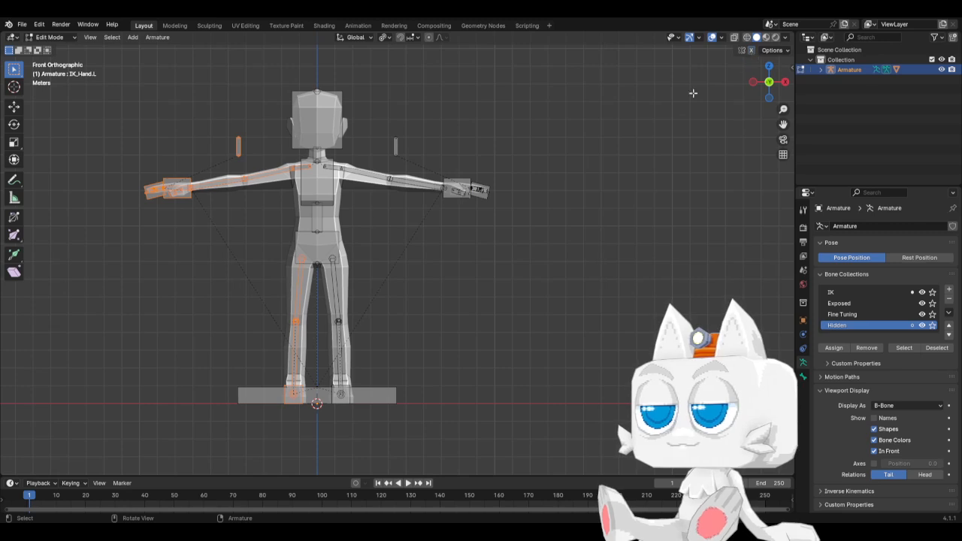
{"action": "key", "text": "x"}
{"action": "left_click", "coordinate": [207, 248]}
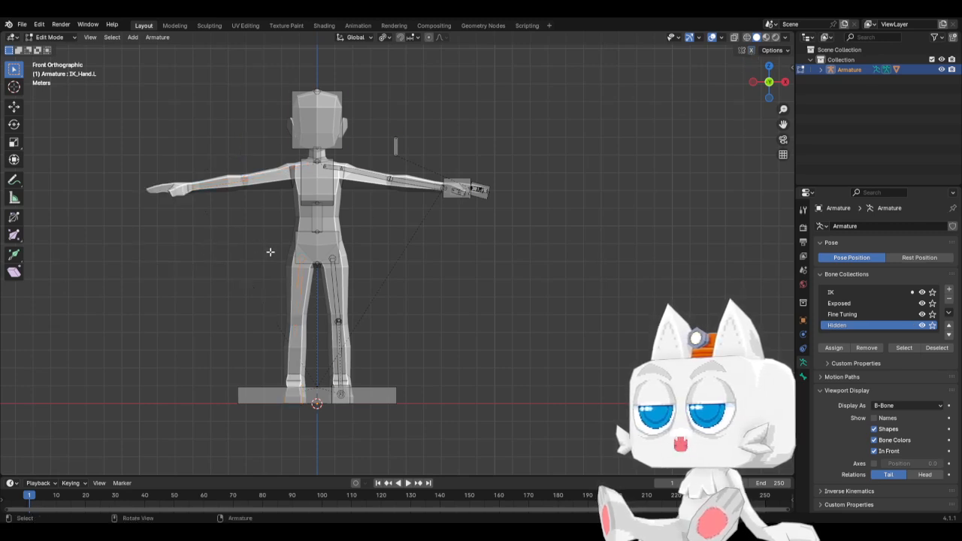
Step: Select all remaining bones, symmetrize them to rebuild the right side, and switch to Pose Mode
{"action": "key", "text": "ctrl+z"}
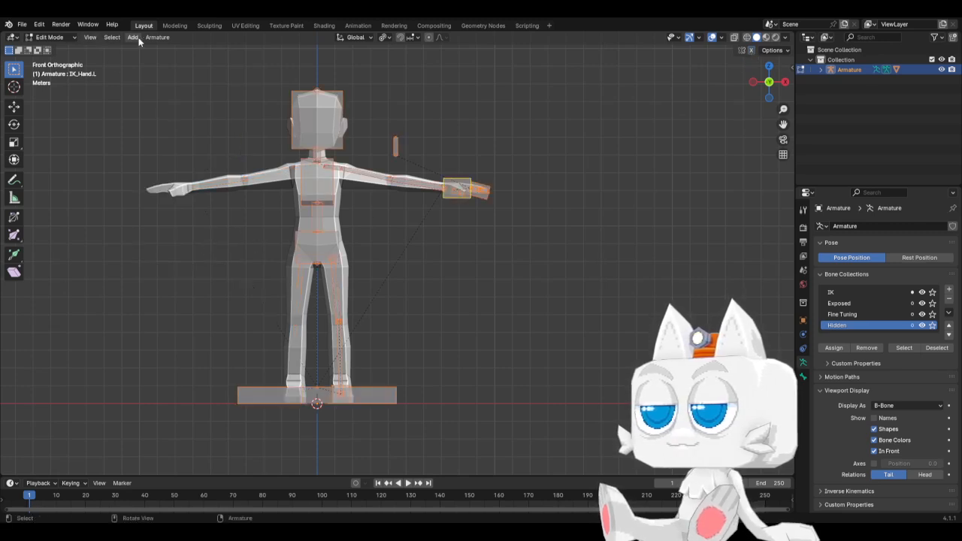
{"action": "left_click", "coordinate": [153, 37]}
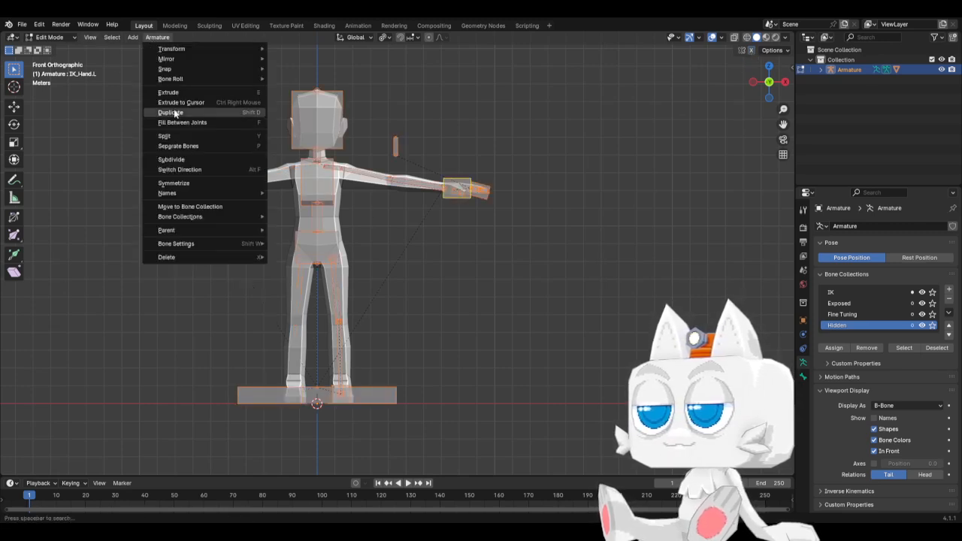
{"action": "left_click", "coordinate": [175, 183]}
{"action": "key", "text": "ctrl+Tab"}
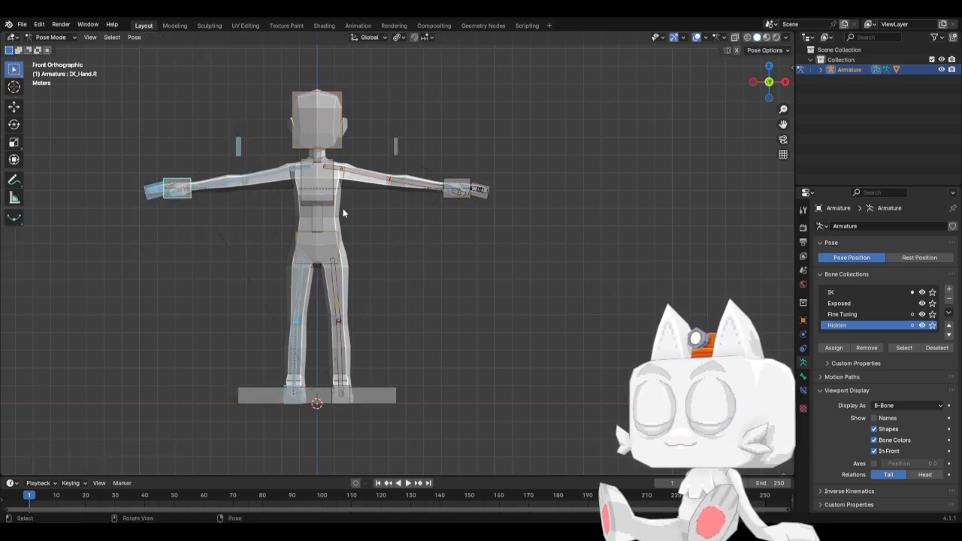
Step: Test the left hand control by moving and rotating IK_Hand.L, cancelling both transforms
{"action": "left_click", "coordinate": [453, 198]}
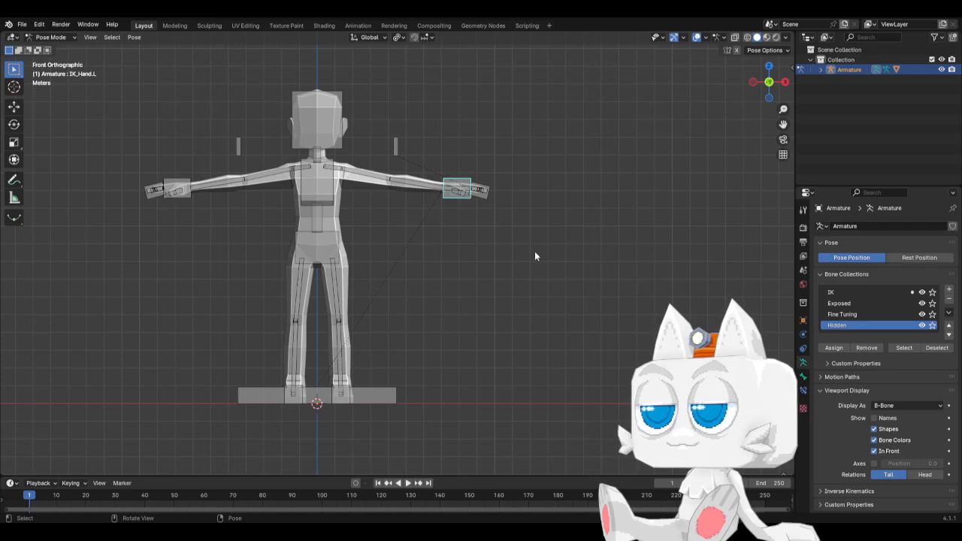
{"action": "key", "text": "g"}
{"action": "key", "text": "Escape"}
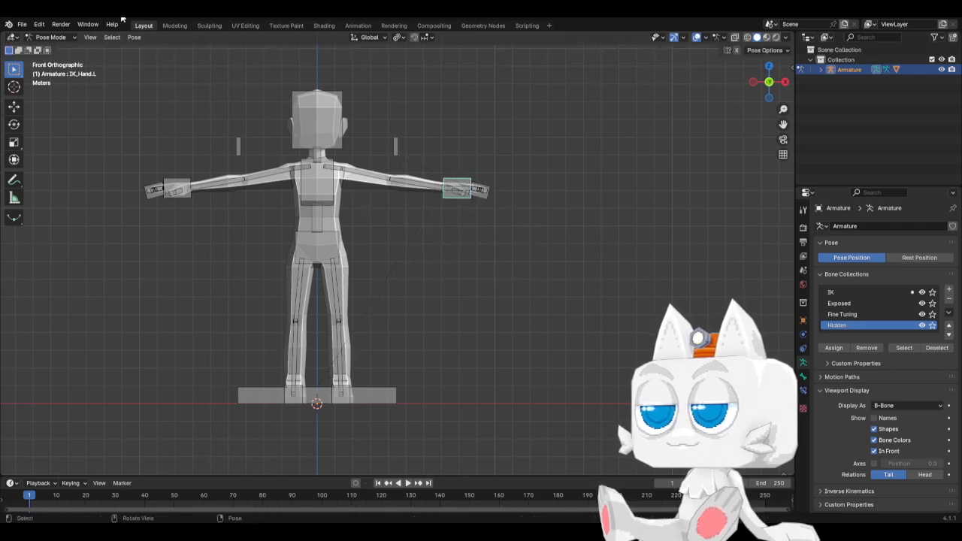
{"action": "key", "text": "r"}
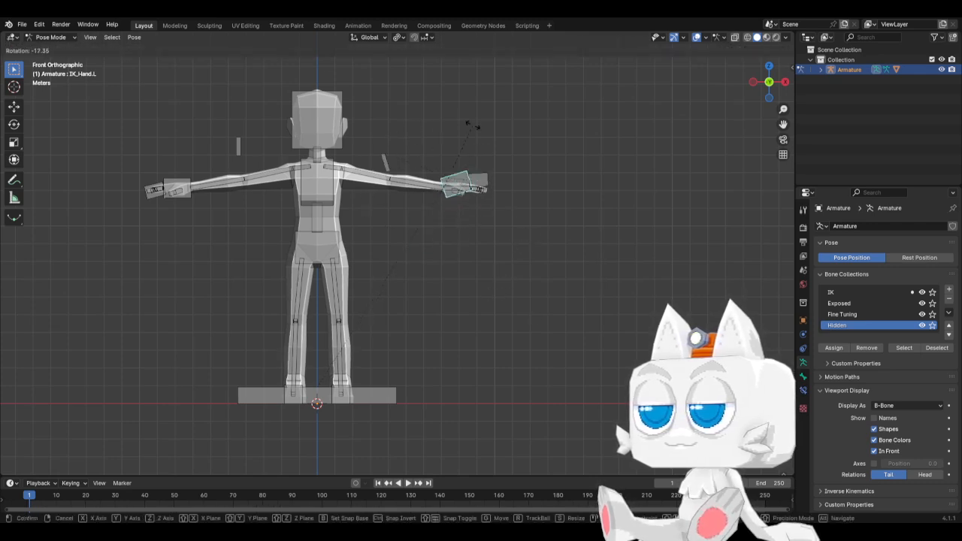
{"action": "key", "text": "Escape"}
Step: Undo the symmetrize and the right-side bone deletion, and deselect all bones in Edit Mode
{"action": "key", "text": "Tab"}
{"action": "scroll", "coordinate": [361, 238], "scroll_direction": "up", "scroll_amount": 2}
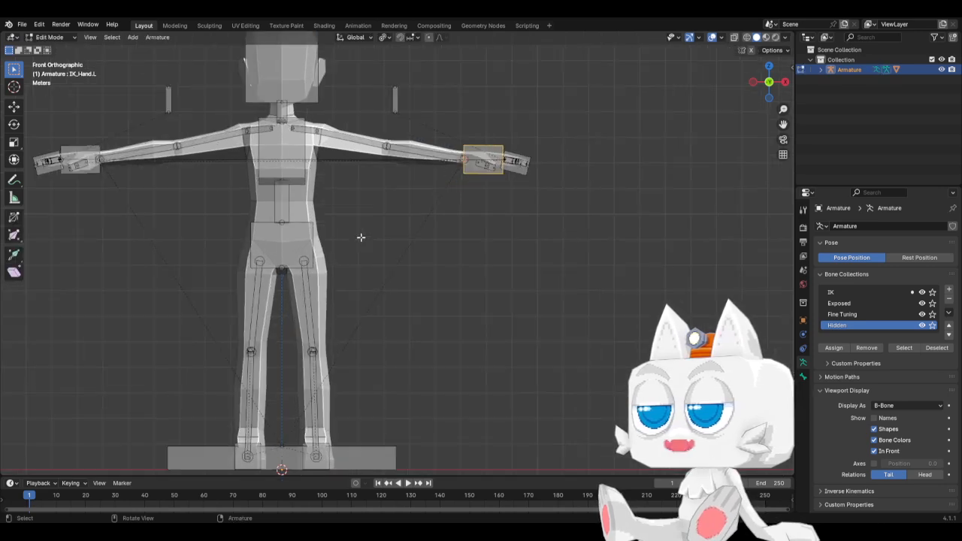
{"action": "key", "text": "a"}
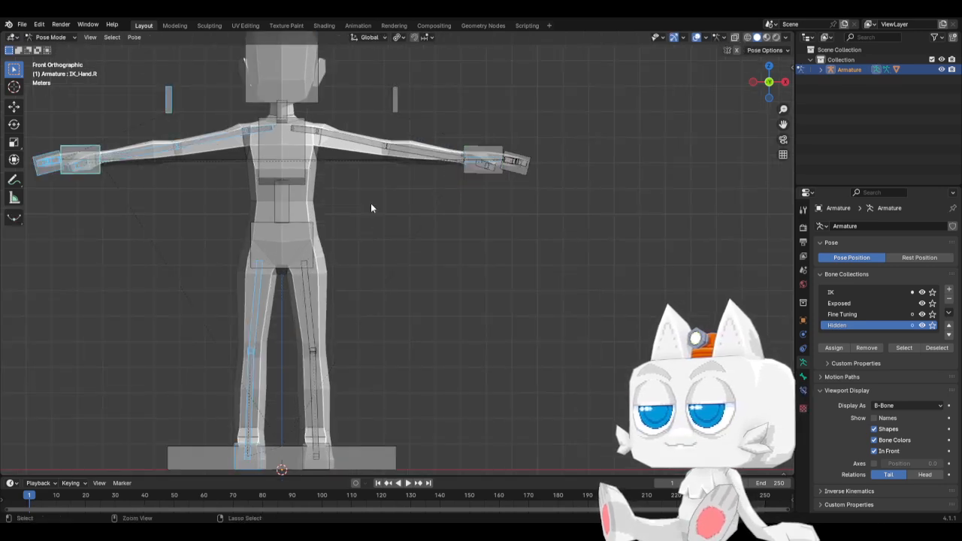
{"action": "key", "text": "alt+a"}
{"action": "key", "text": "alt+h"}
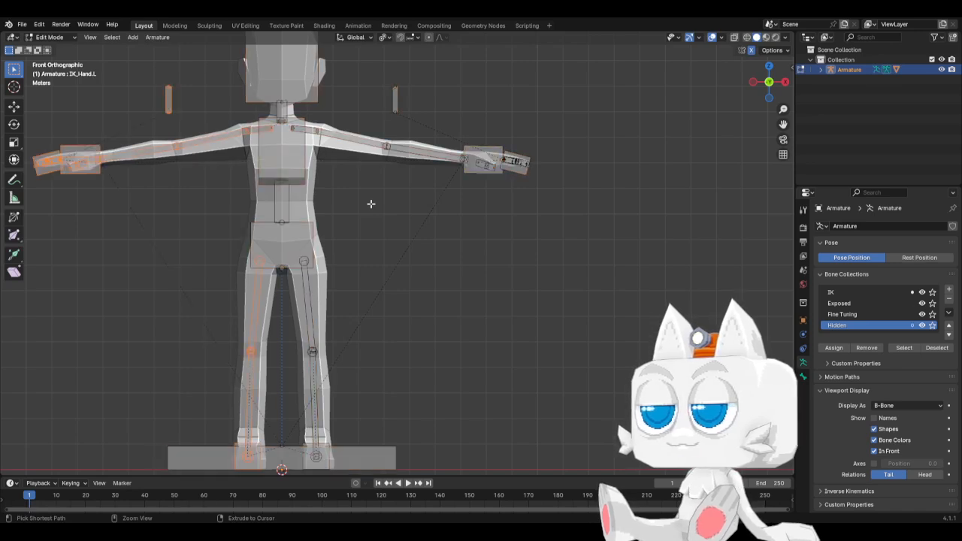
{"action": "key", "text": "alt+a"}
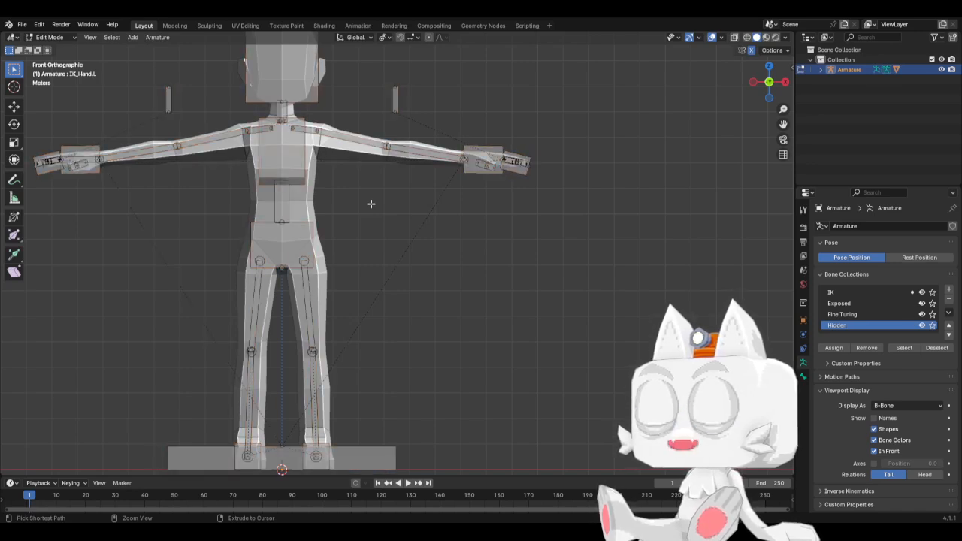
Step: Leave Edit Mode and examine the restored arm and leg bones of both sides in Pose Mode
{"action": "key", "text": "Tab"}
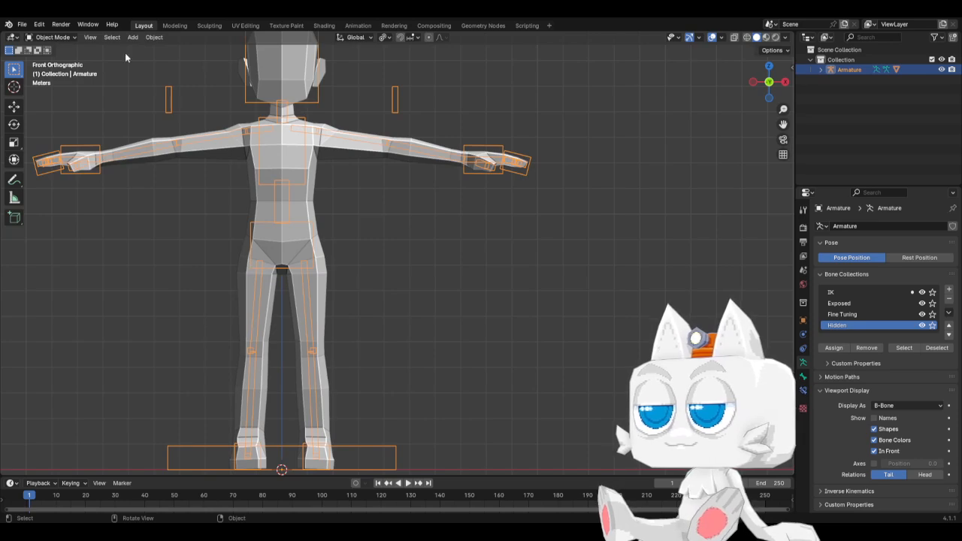
{"action": "left_click", "coordinate": [51, 37]}
{"action": "left_click", "coordinate": [60, 64]}
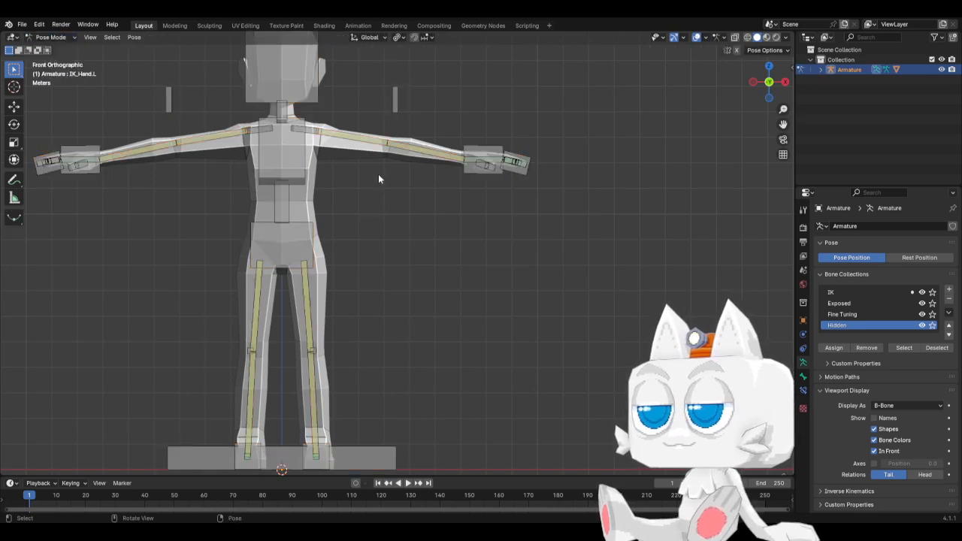
{"action": "scroll", "coordinate": [289, 256], "scroll_direction": "down", "scroll_amount": 3}
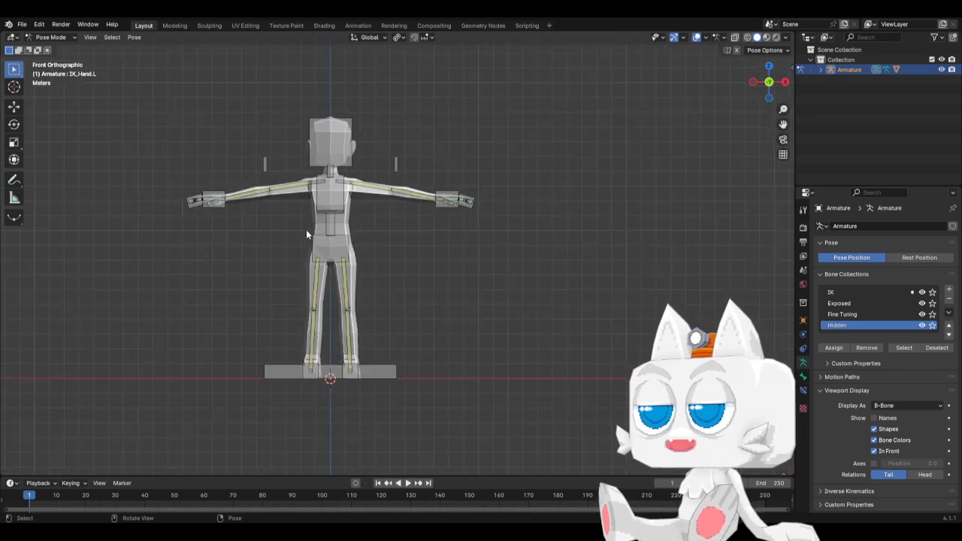
Step: In Edit Mode, select the left half of the rig, mirror the selection to the right side and delete those right-side bones
{"action": "key", "text": "Tab"}
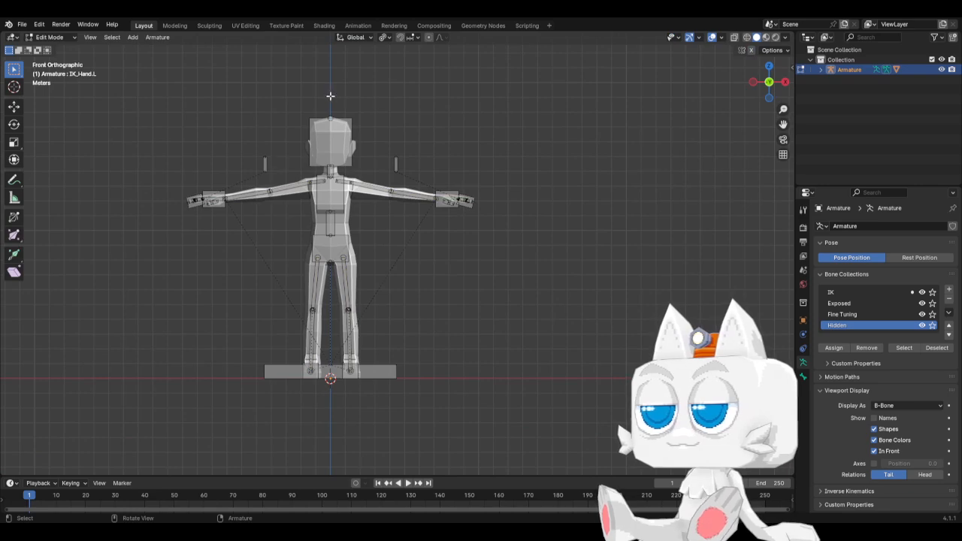
{"action": "left_click_drag", "start_coordinate": [330, 95], "coordinate": [496, 420]}
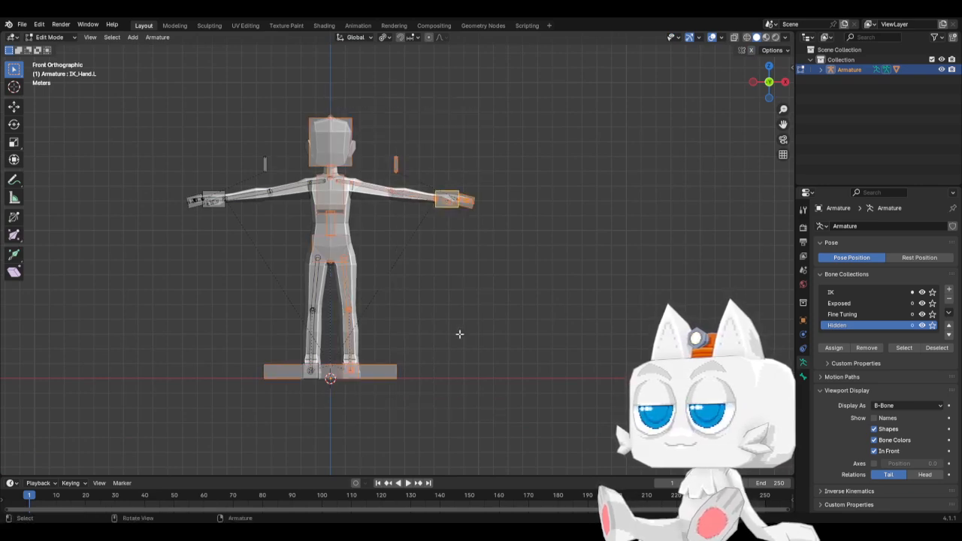
{"action": "key", "text": "shift+ctrl+m"}
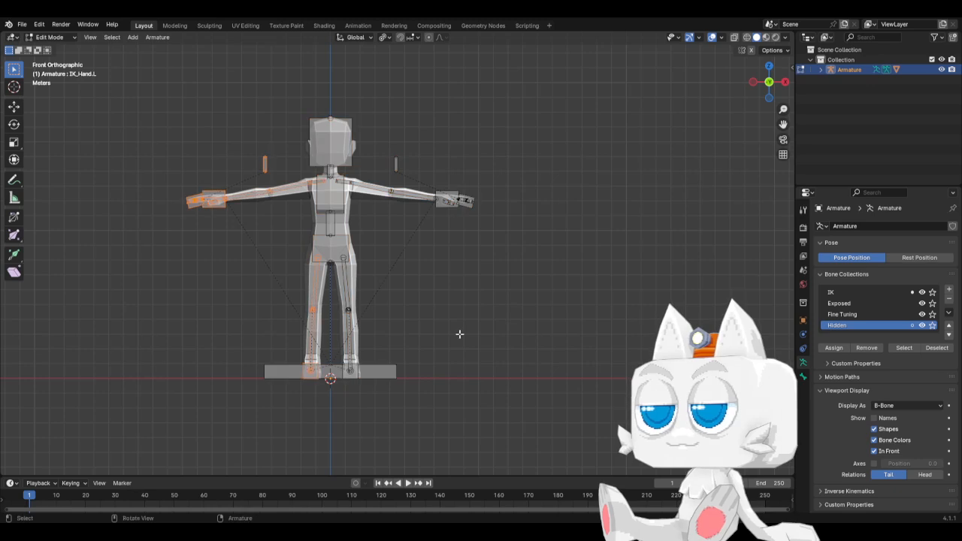
{"action": "key", "text": "x"}
{"action": "left_click", "coordinate": [431, 262]}
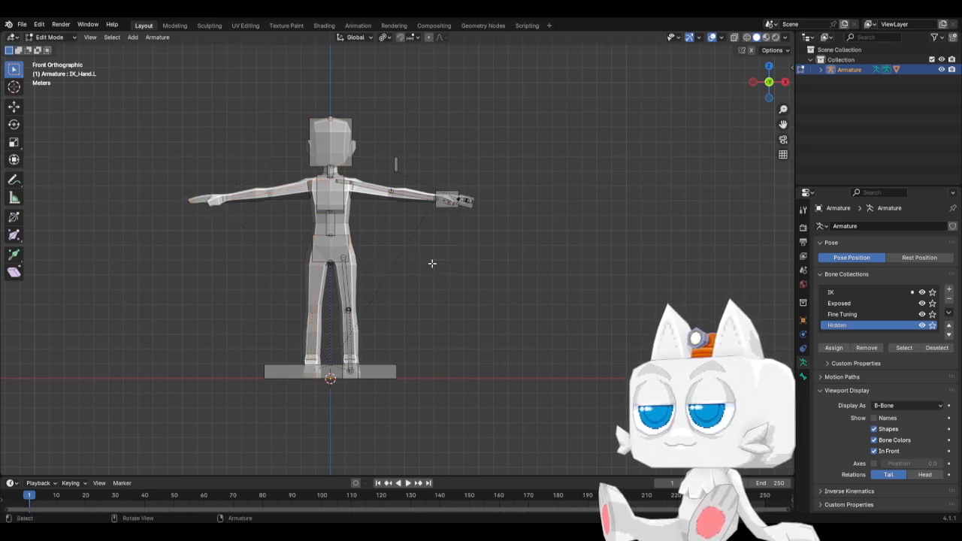
Step: Symmetrize all bones with IK_Hand.L active to recreate the right limbs, and return to Pose Mode
{"action": "key", "text": "a"}
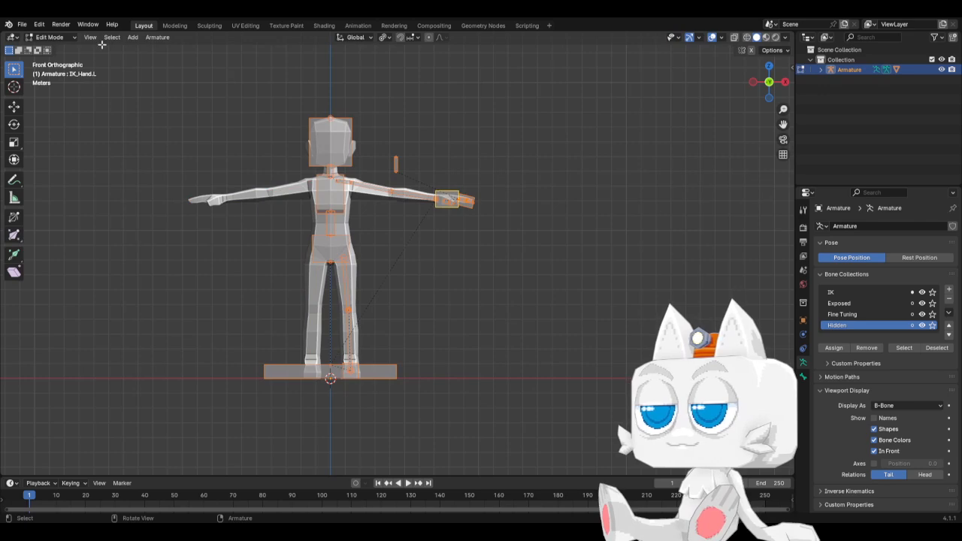
{"action": "left_click", "coordinate": [157, 37]}
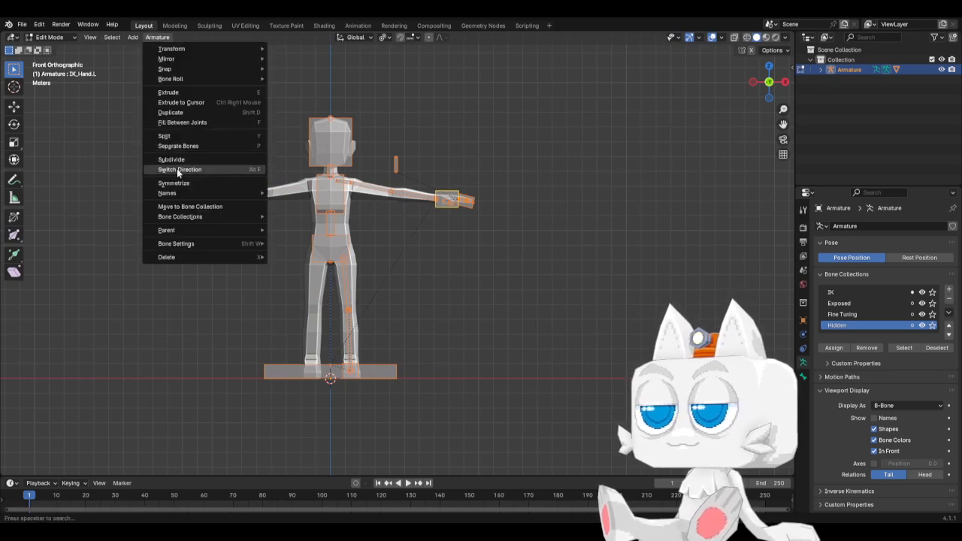
{"action": "left_click", "coordinate": [174, 183]}
{"action": "key", "text": "ctrl+Tab"}
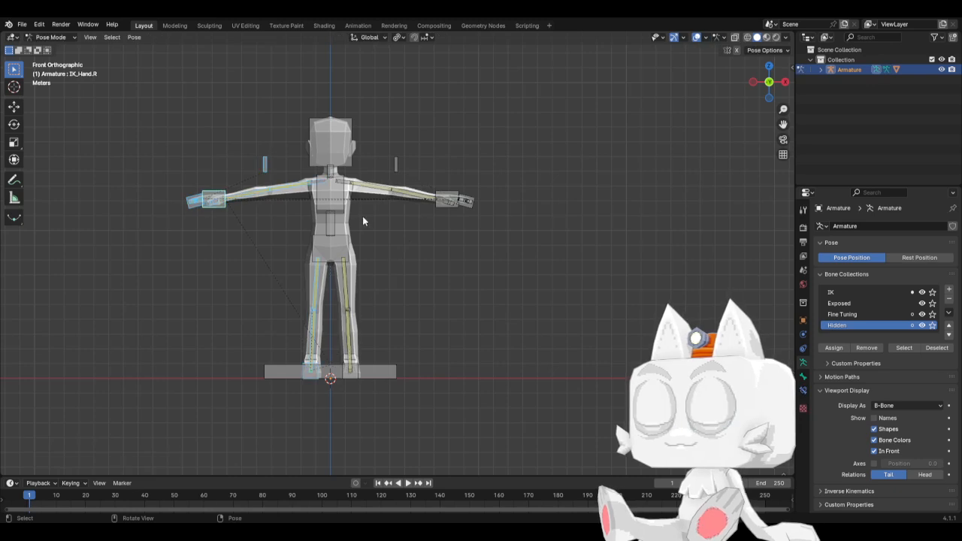
Step: Test the symmetrized arms by moving IK_Hand.L downward, and cancel the move
{"action": "scroll", "coordinate": [362, 221], "scroll_direction": "up", "scroll_amount": 2}
{"action": "left_click", "coordinate": [464, 188]}
{"action": "key", "text": "g"}
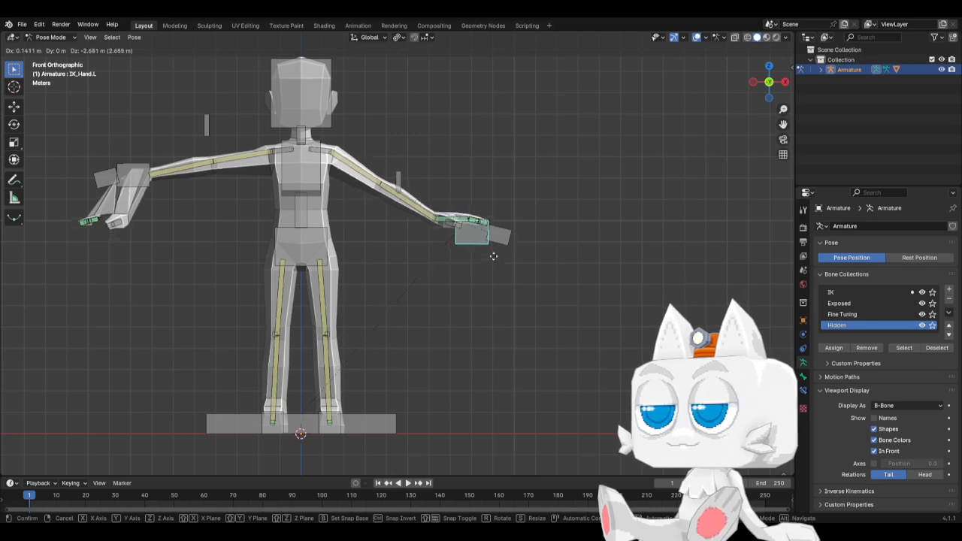
{"action": "key", "text": "Escape"}
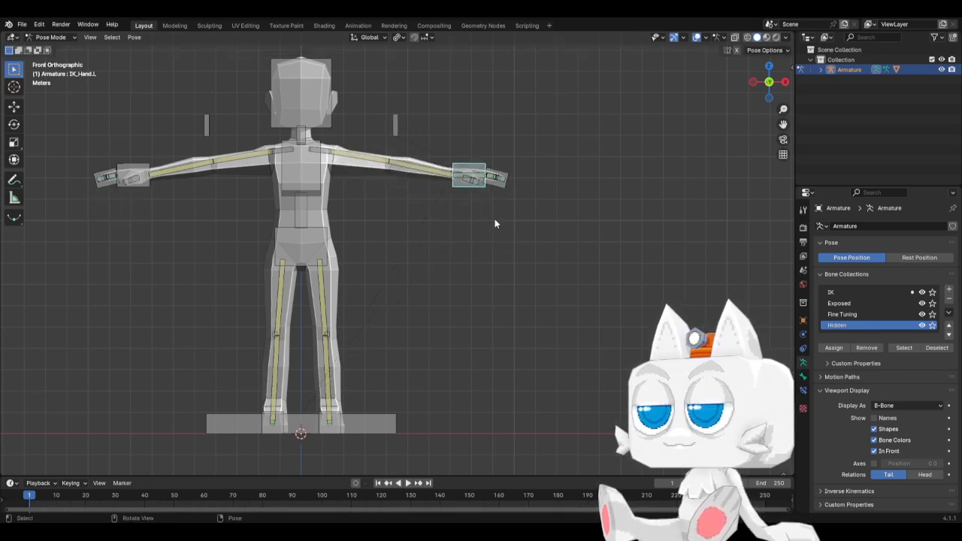
Step: Undo the last symmetrize in Edit Mode and reveal any hidden bones
{"action": "key", "text": "Tab"}
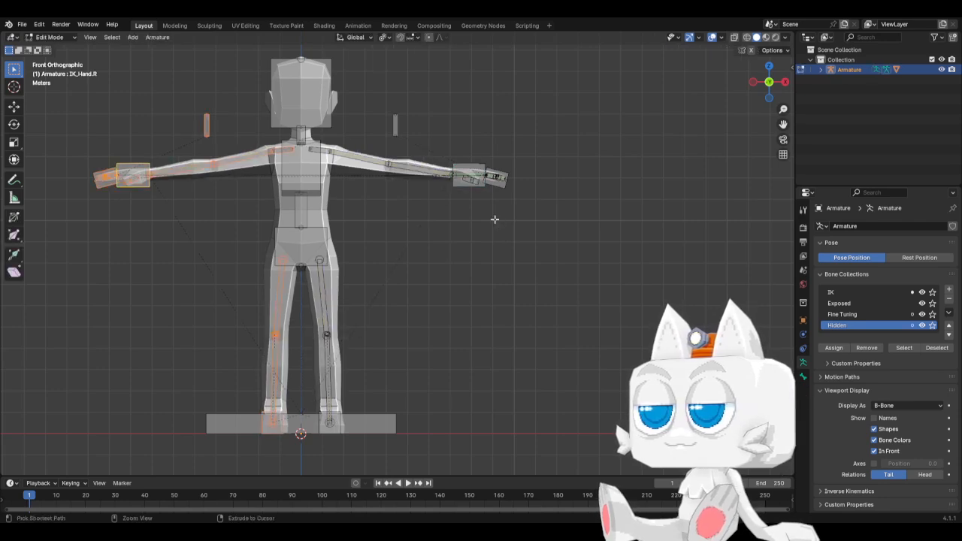
{"action": "key", "text": "ctrl+z"}
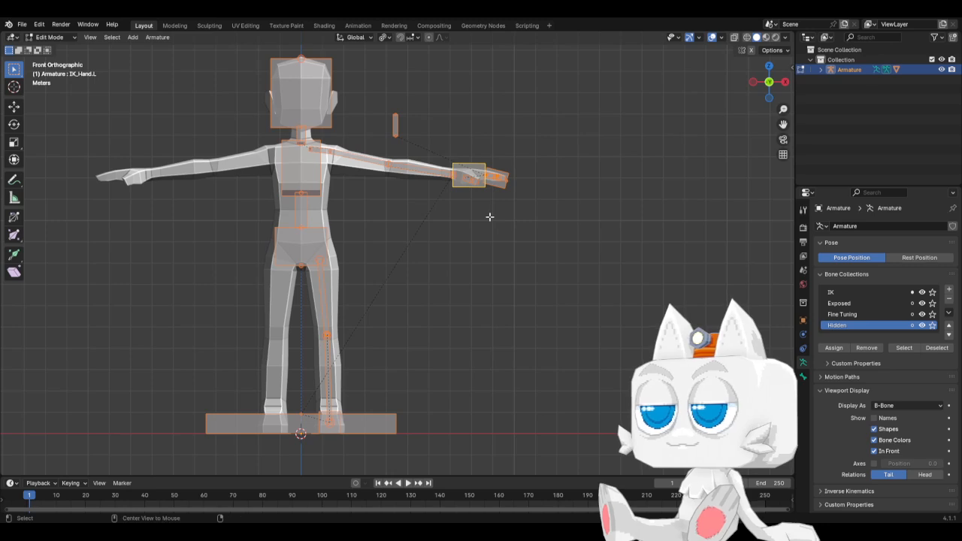
{"action": "key", "text": "alt+h"}
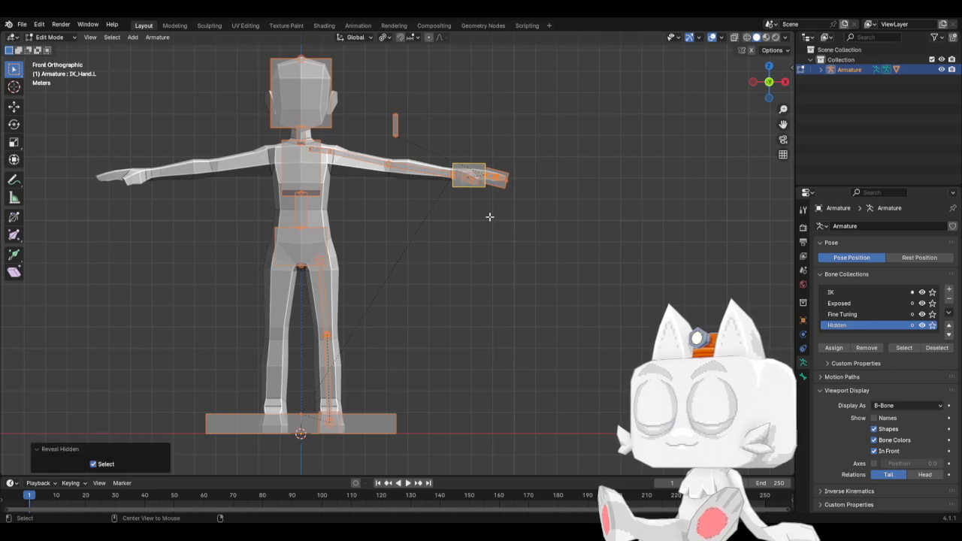
Step: Make Hand.L the active bone and select all bones of the armature in Edit Mode
{"action": "left_click", "coordinate": [430, 242]}
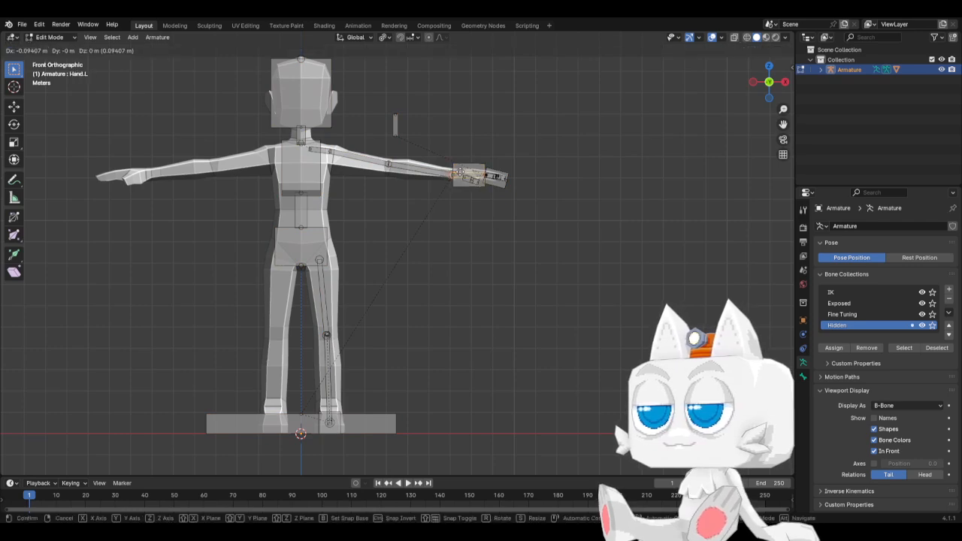
{"action": "key", "text": "Tab"}
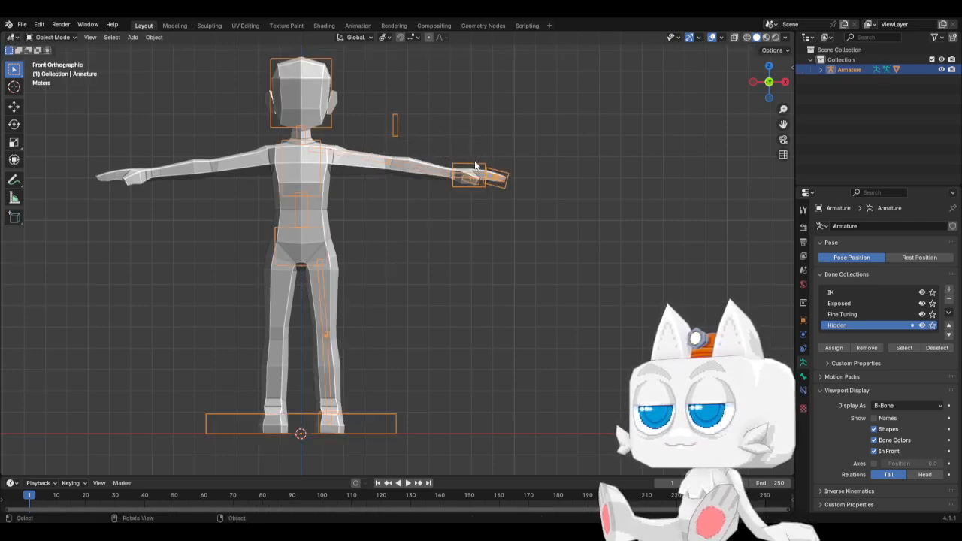
{"action": "key", "text": "Tab"}
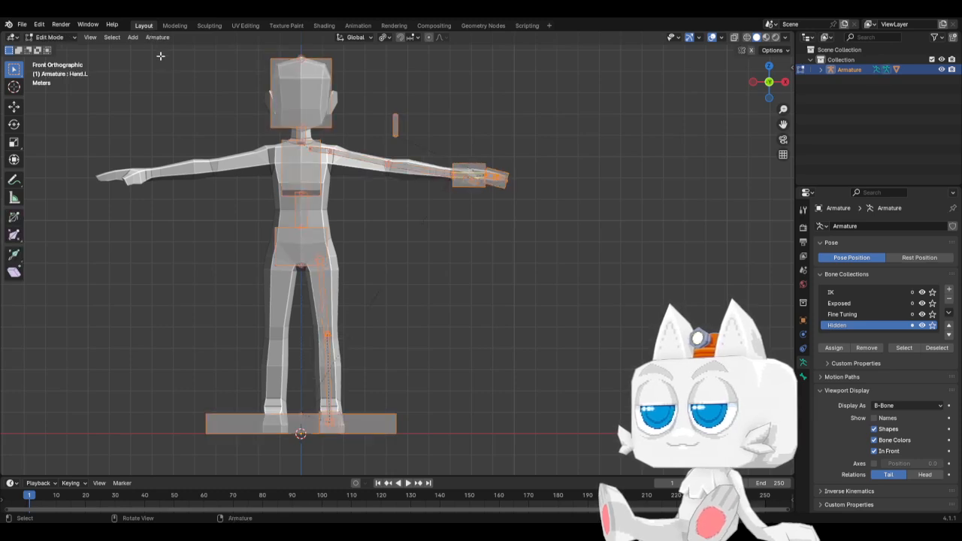
Step: Symmetrize the selected bones with Hand.L active to create the right side, and switch the armature to Pose Mode
{"action": "left_click", "coordinate": [151, 38]}
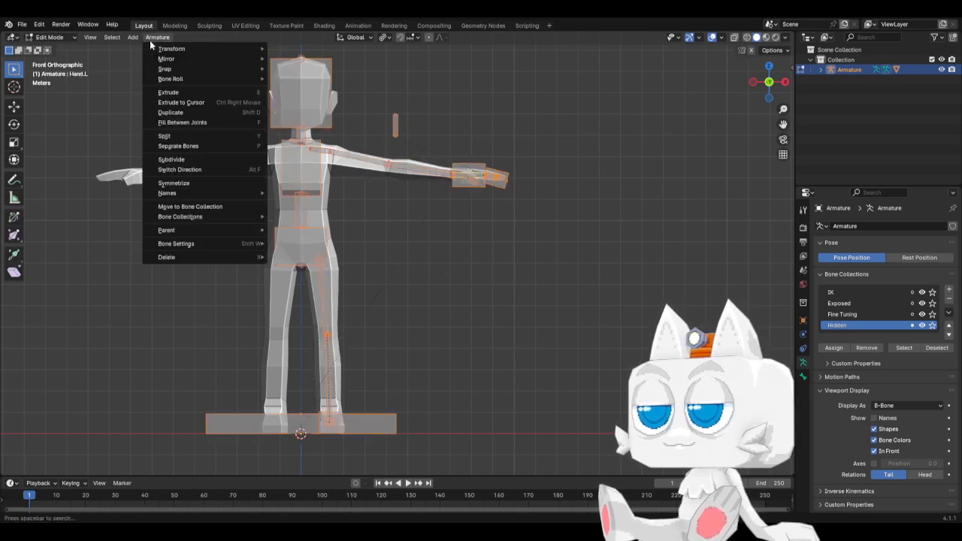
{"action": "left_click", "coordinate": [183, 182]}
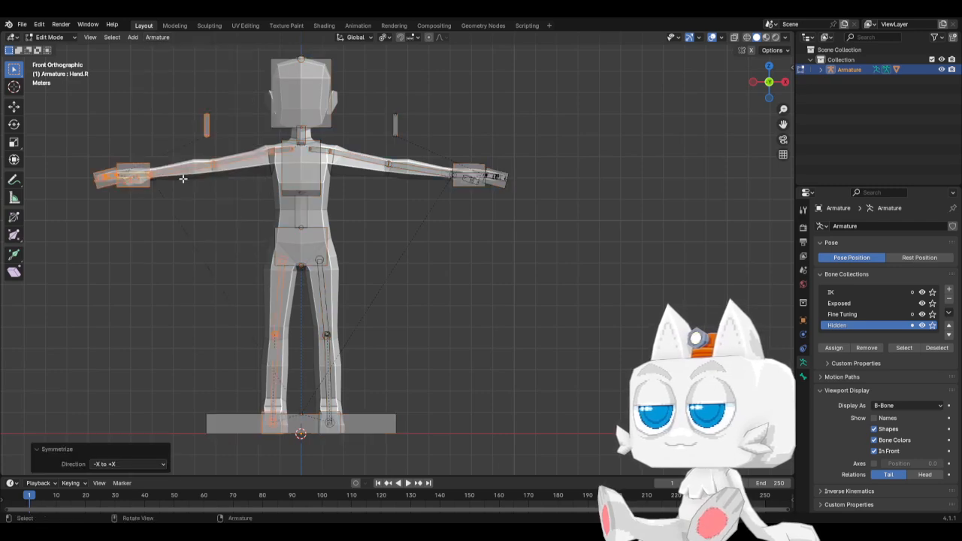
{"action": "key", "text": "Tab"}
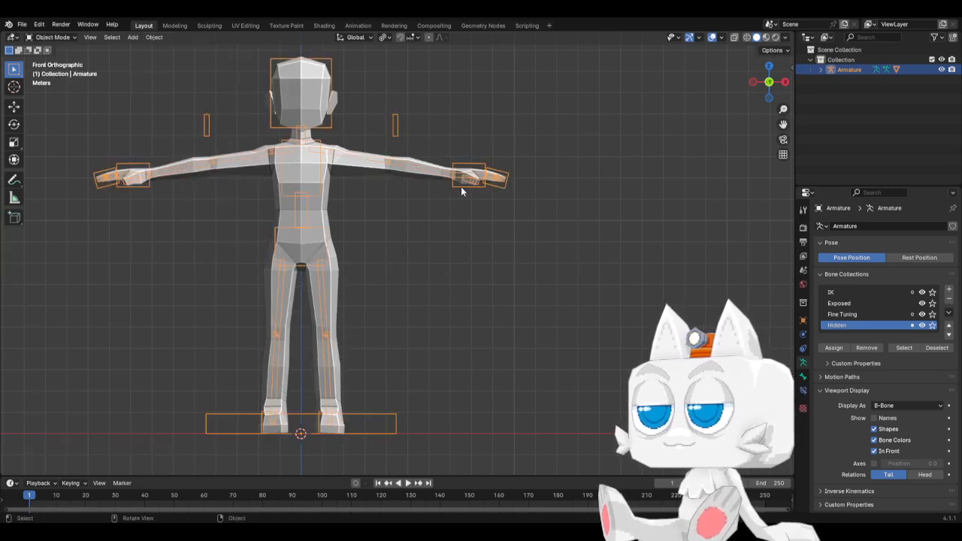
{"action": "left_click", "coordinate": [52, 37]}
{"action": "left_click", "coordinate": [54, 70]}
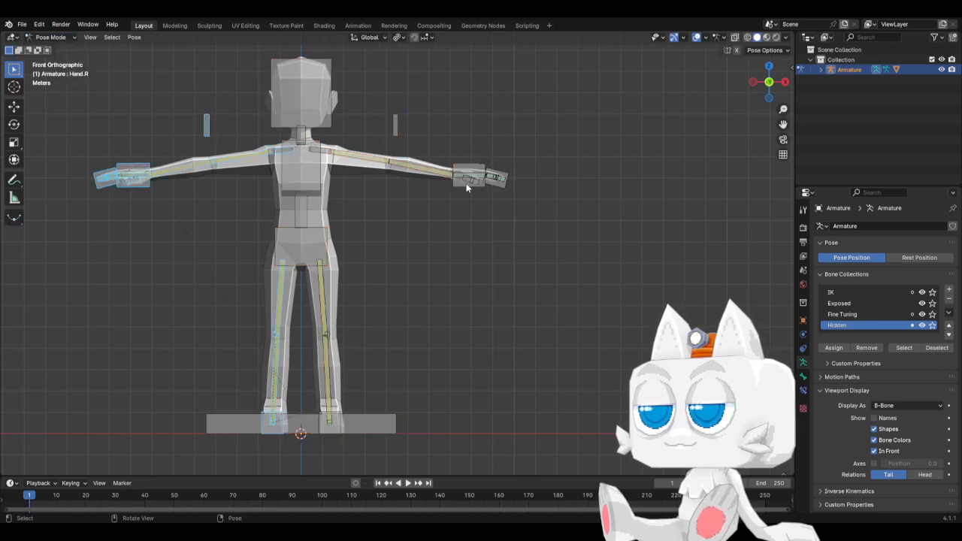
Step: Test the left arm's IK by moving IK_Hand.L downward and inward, and cancel the move
{"action": "left_click", "coordinate": [458, 171]}
{"action": "key", "text": "g"}
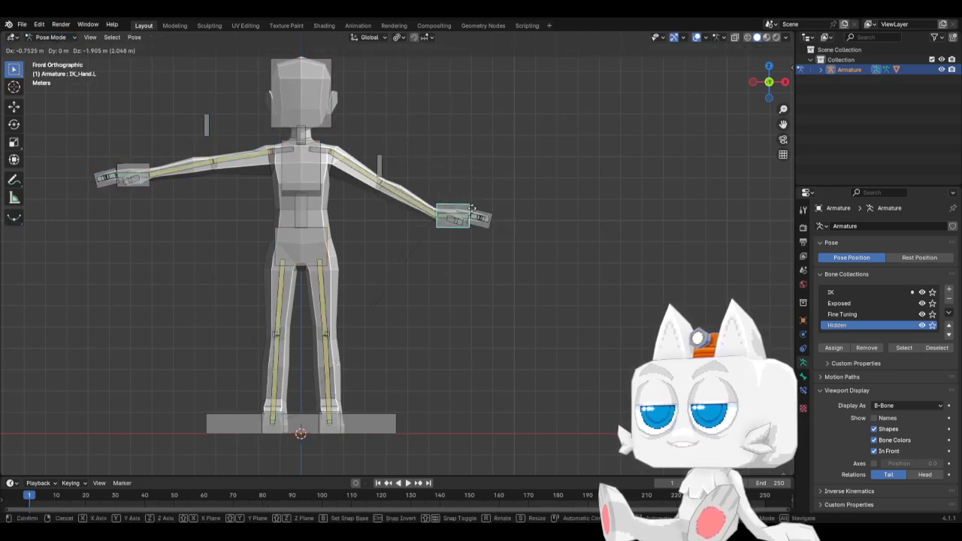
{"action": "right_click", "coordinate": [426, 265]}
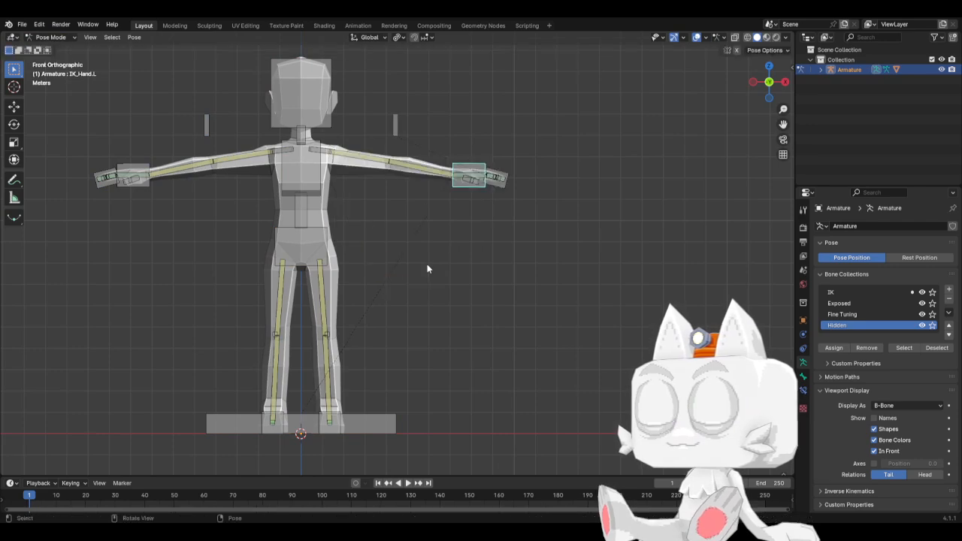
Step: Test the right arm's IK by rotating IK_Hand.R about -71.7° and moving it down beside the body, and undo both changes
{"action": "key", "text": "r"}
{"action": "left_click", "coordinate": [121, 121]}
{"action": "key", "text": "g"}
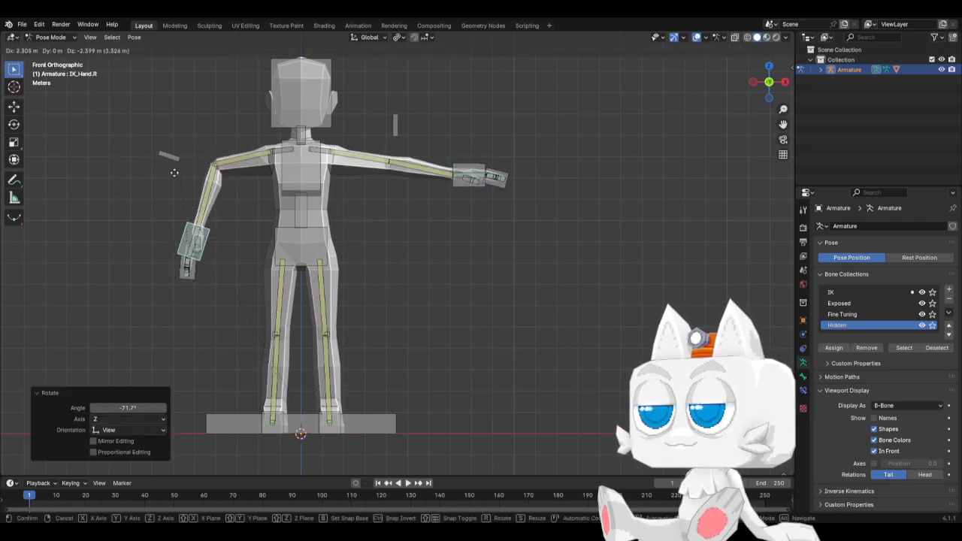
{"action": "left_click", "coordinate": [224, 216]}
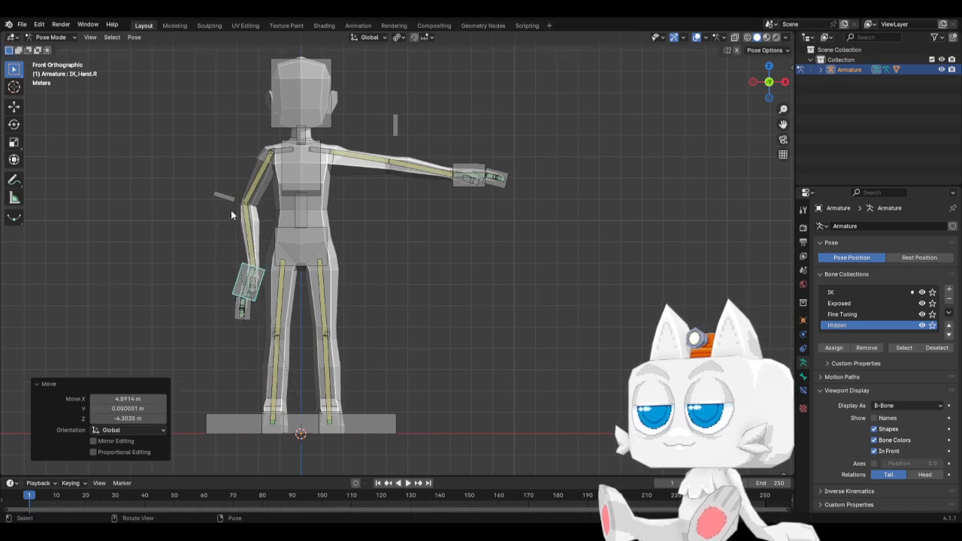
{"action": "key", "text": "ctrl+z"}
{"action": "key", "text": "ctrl+z"}
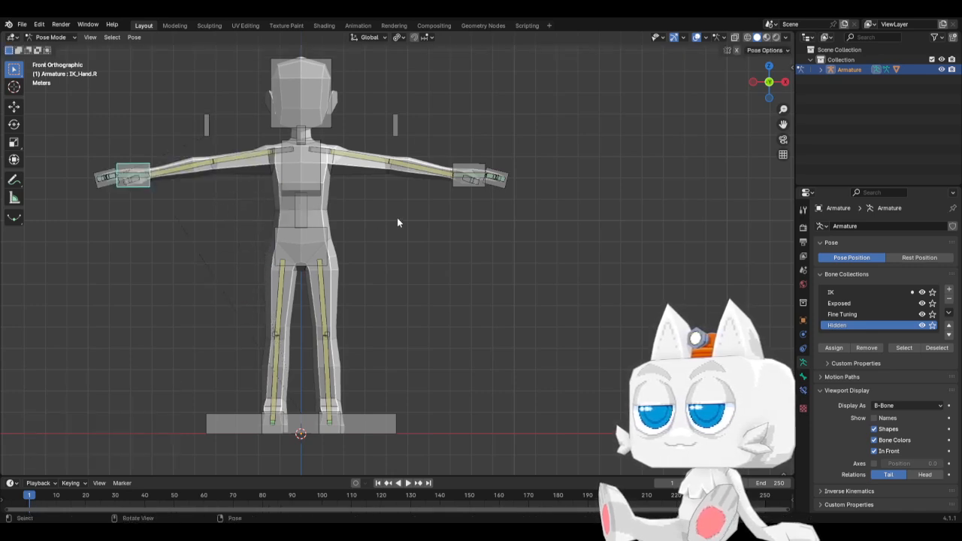
Step: Test the finger control by rotating IK_Fingers.L, and clear its rotation
{"action": "key", "text": "r"}
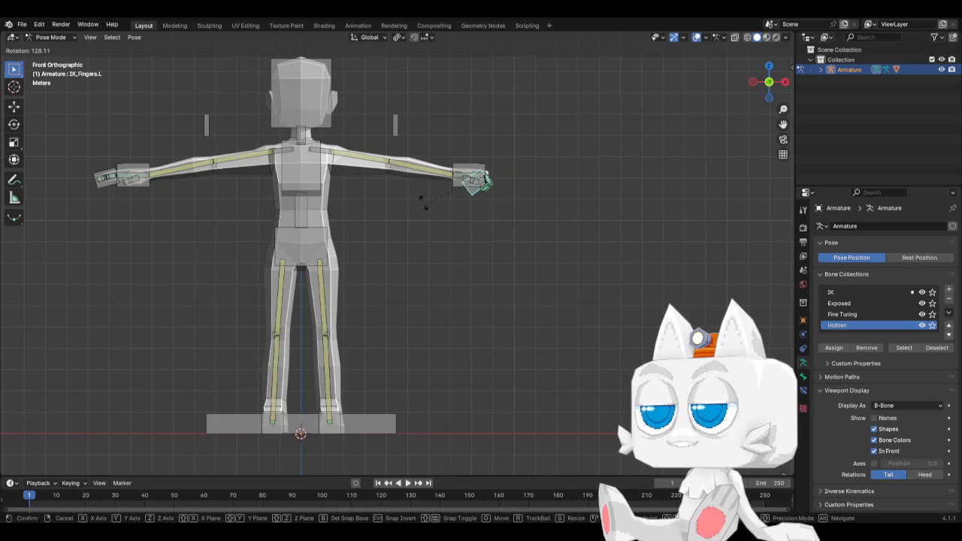
{"action": "left_click", "coordinate": [430, 180]}
{"action": "middle_click_drag", "start_coordinate": [429, 180], "coordinate": [425, 260]}
{"action": "key", "text": "alt+r"}
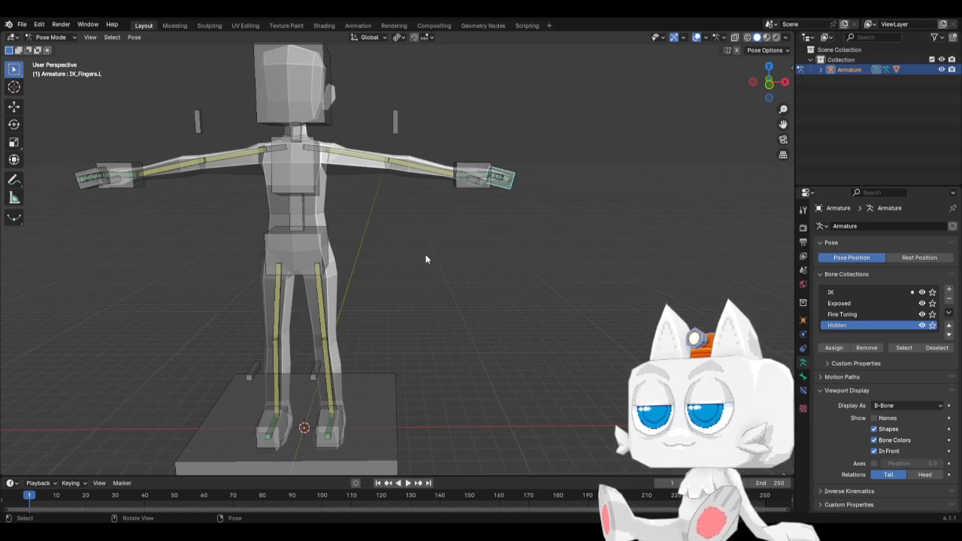
{"action": "key", "text": "KP_1"}
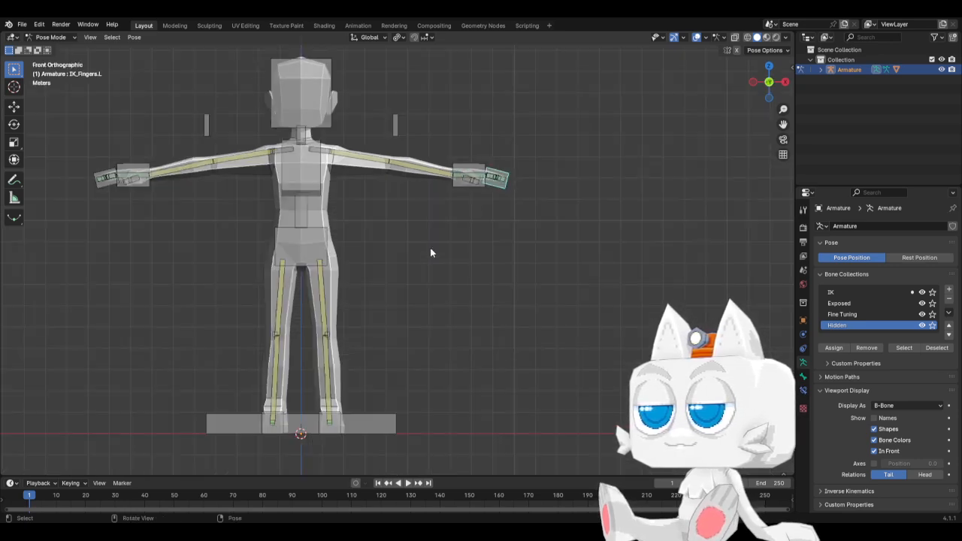
Step: Save BaseMesh1.blend and hide the Hidden bone collection
{"action": "middle_click_drag", "start_coordinate": [421, 224], "coordinate": [588, 247], "text": "shift"}
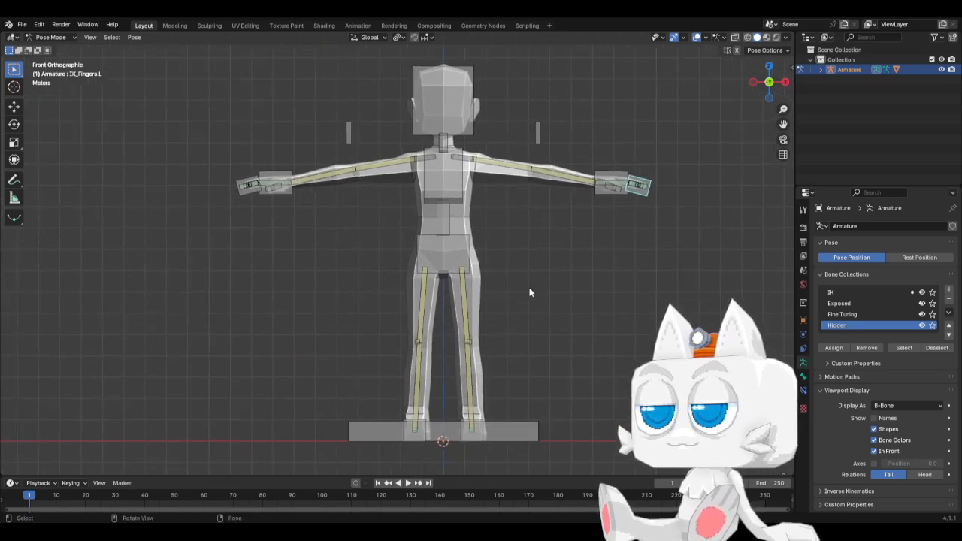
{"action": "scroll", "coordinate": [529, 291], "scroll_direction": "down", "scroll_amount": 1}
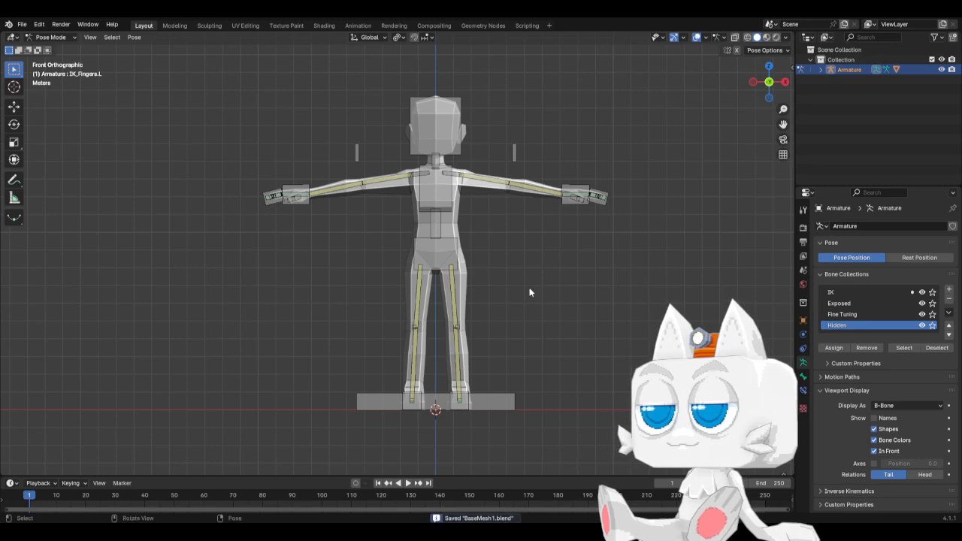
{"action": "key", "text": "KP_3"}
{"action": "key", "text": "KP_1"}
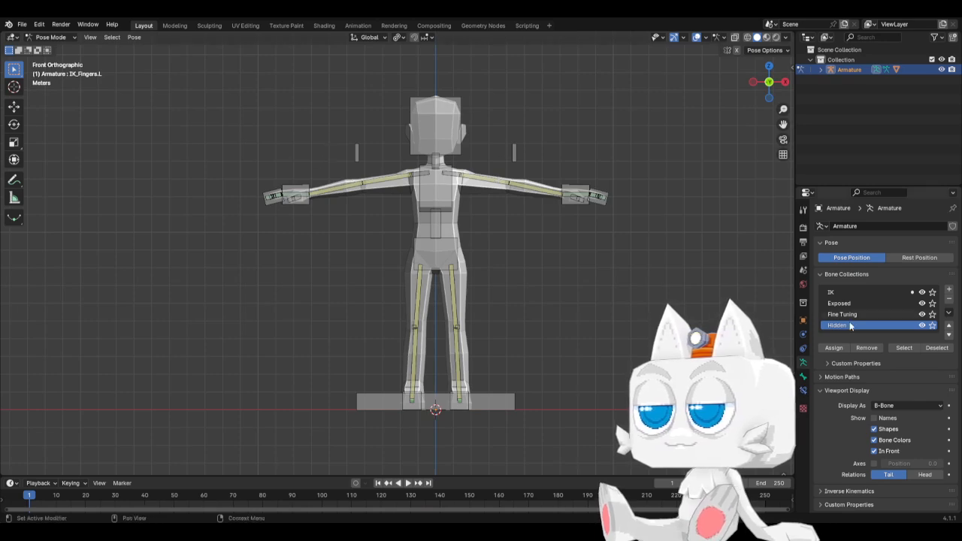
{"action": "left_click", "coordinate": [923, 325]}
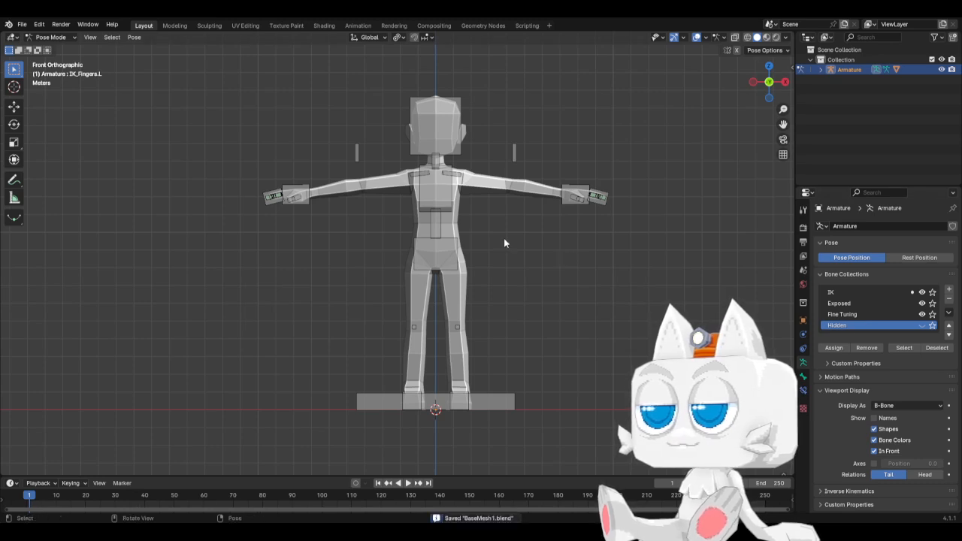
Step: Test the Shoulder.L bone by rotating it in front view, and cancel the rotation
{"action": "middle_click_drag", "start_coordinate": [501, 239], "coordinate": [478, 263]}
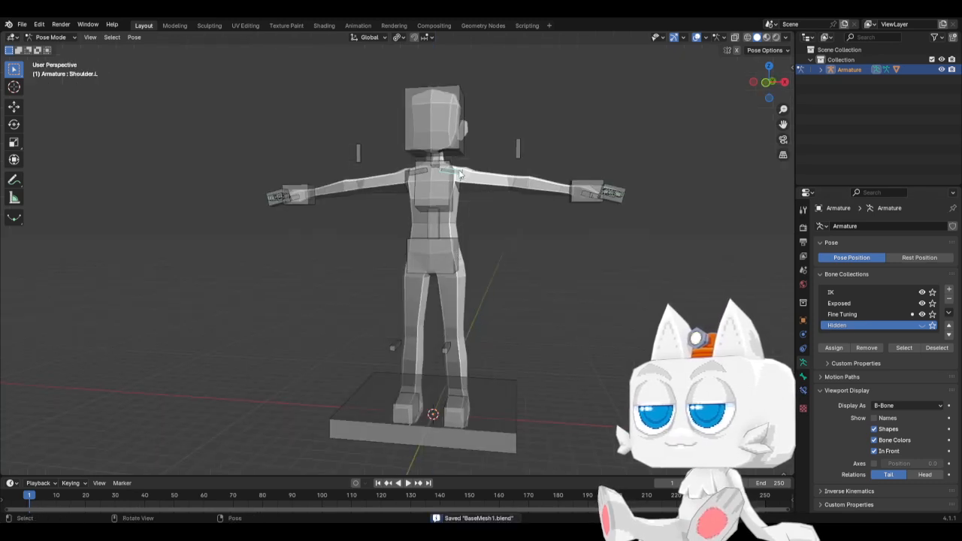
{"action": "key", "text": "KP_1"}
{"action": "key", "text": "r"}
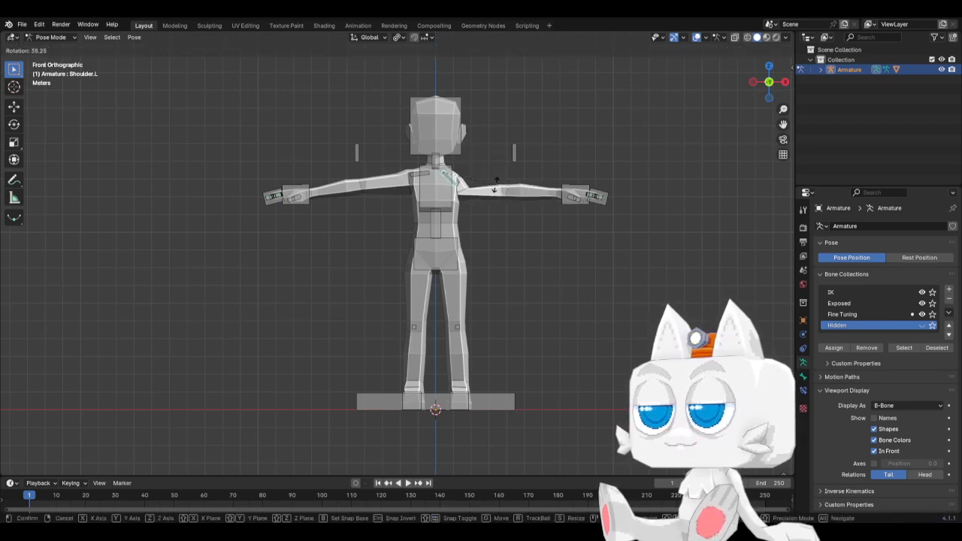
{"action": "key", "text": "Escape"}
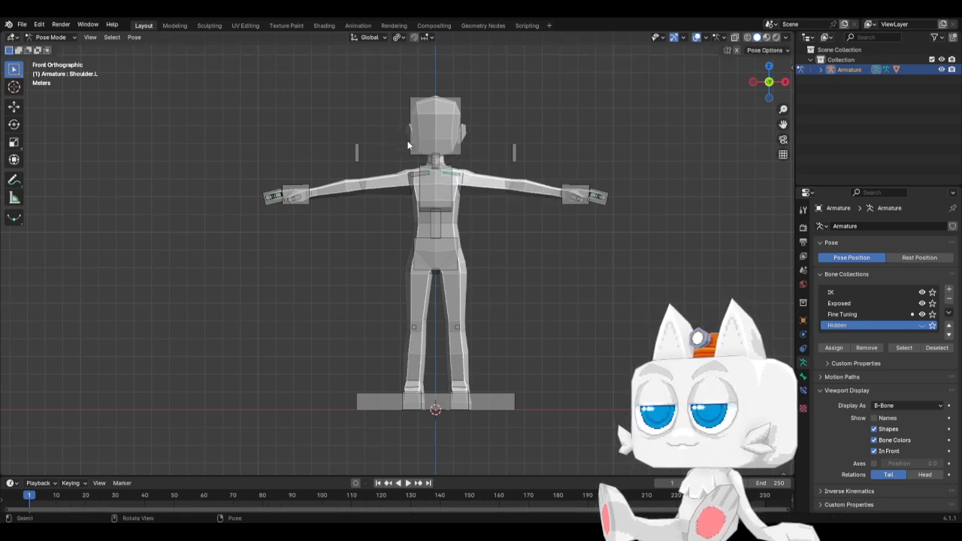
Step: Test the torso controls by rotating the Neck bone and moving the Hips bone, cancelling both
{"action": "middle_click_drag", "start_coordinate": [436, 141], "coordinate": [419, 158], "text": "shift"}
{"action": "left_click", "coordinate": [418, 181]}
{"action": "key", "text": "r"}
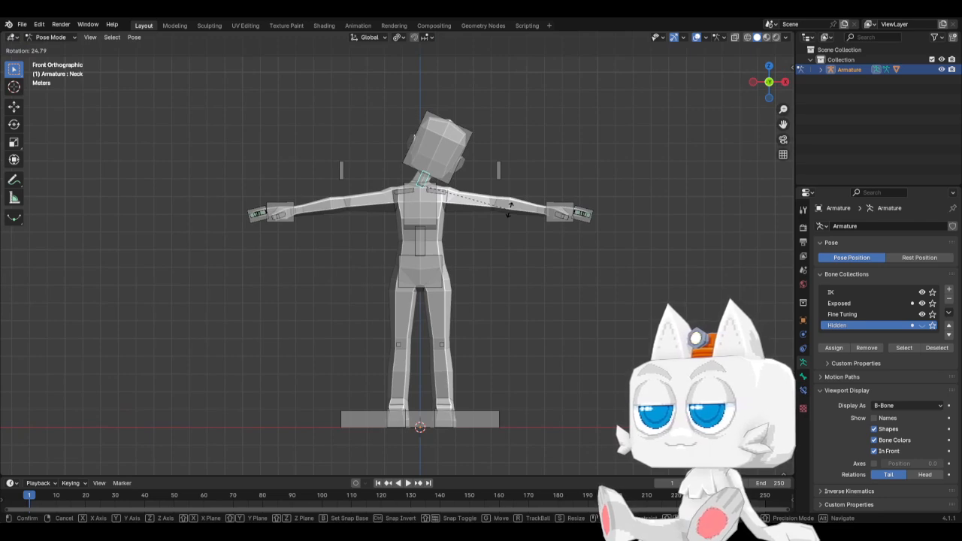
{"action": "key", "text": "Escape"}
{"action": "key", "text": "g"}
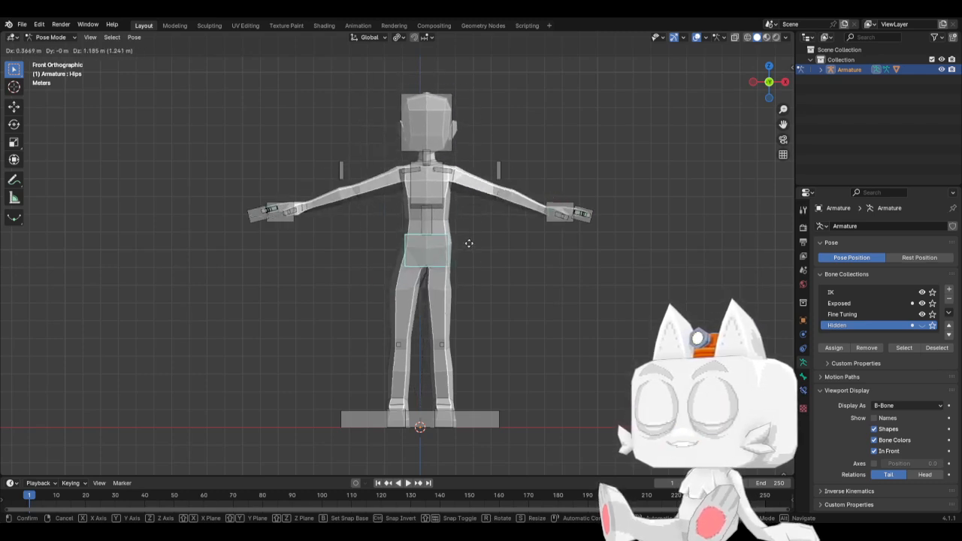
{"action": "key", "text": "Escape"}
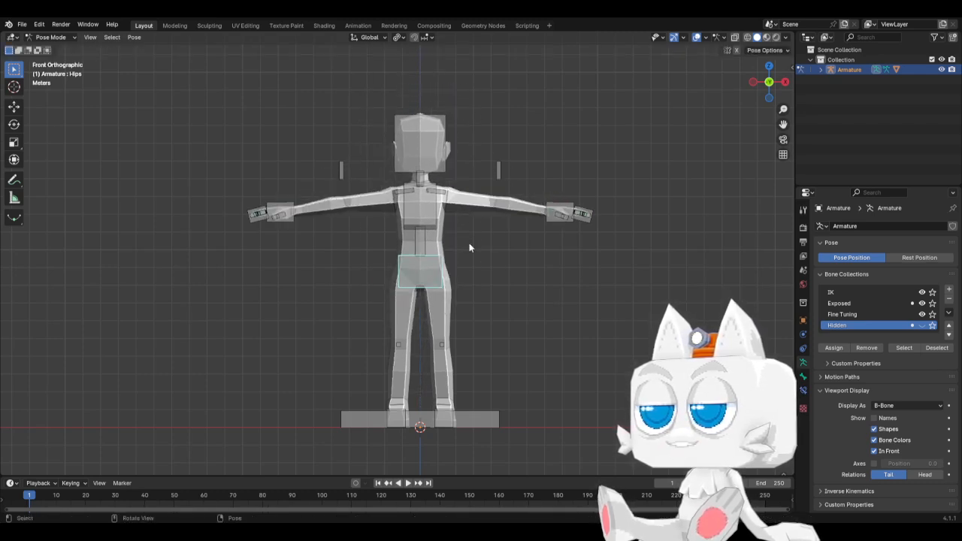
Step: Show the Hidden bone collection again and parent Leg1.L to Hips with Keep Offset in Edit Mode
{"action": "left_click", "coordinate": [53, 37]}
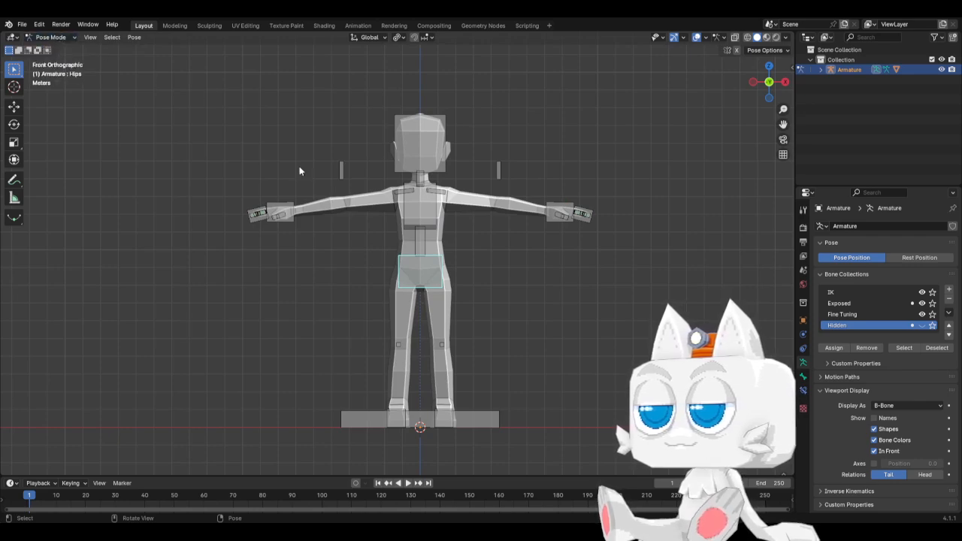
{"action": "left_click", "coordinate": [923, 325]}
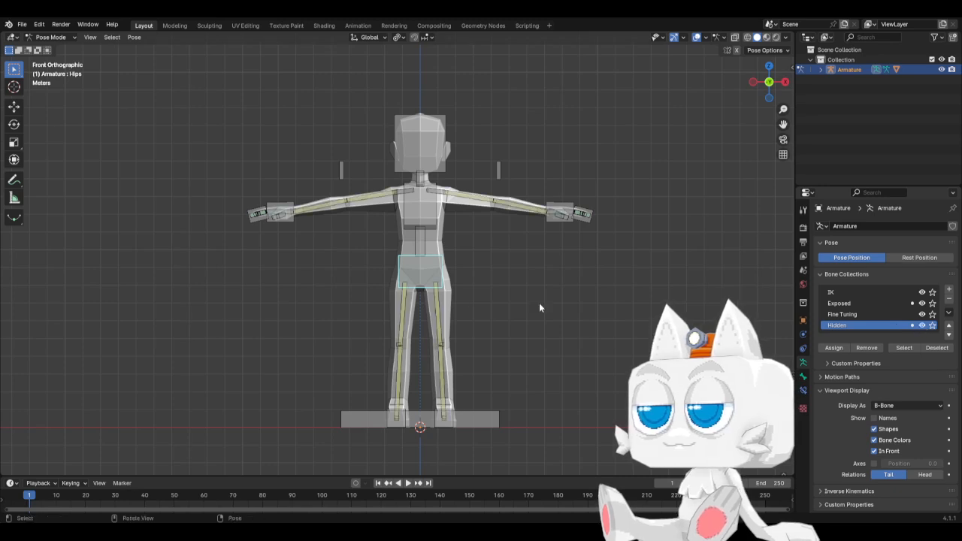
{"action": "scroll", "coordinate": [448, 317], "scroll_direction": "up", "scroll_amount": 2}
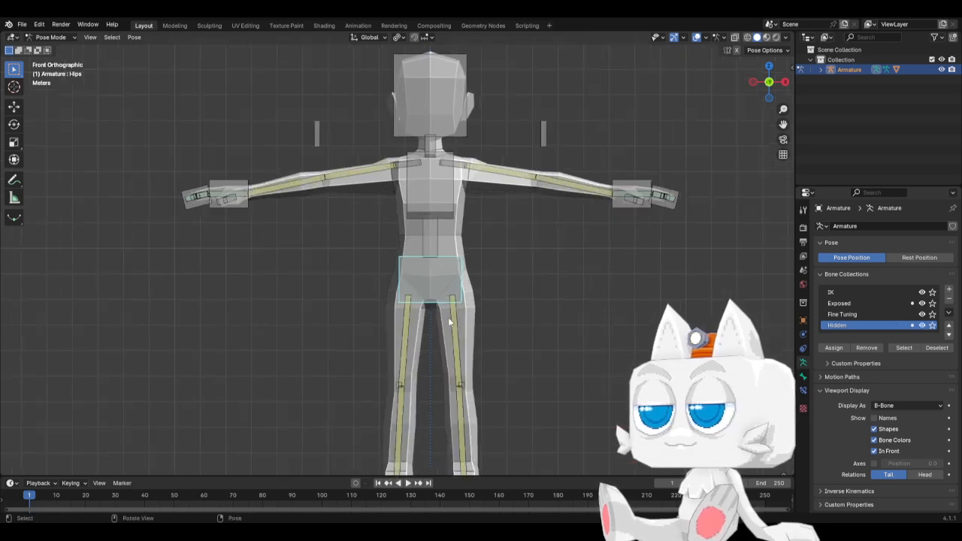
{"action": "key", "text": "Tab"}
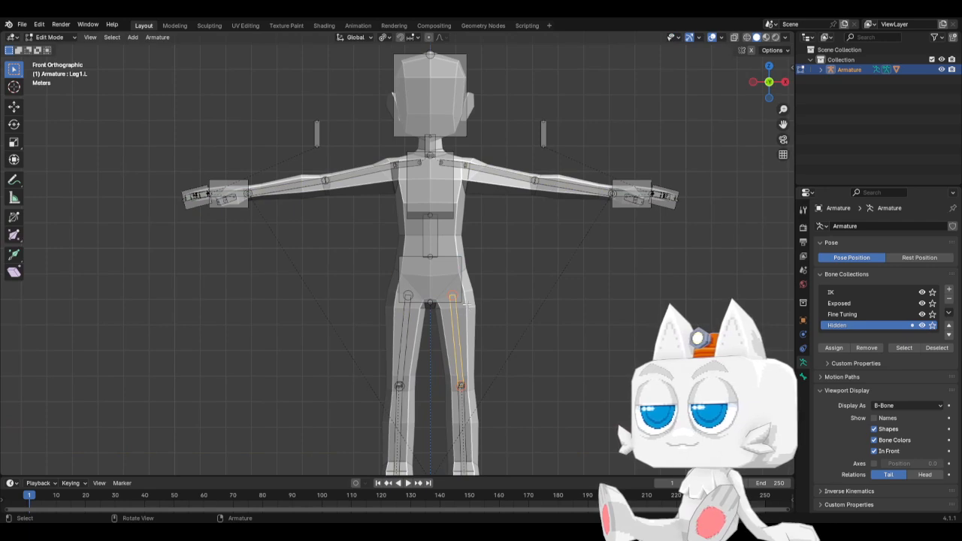
{"action": "key", "text": "ctrl+p"}
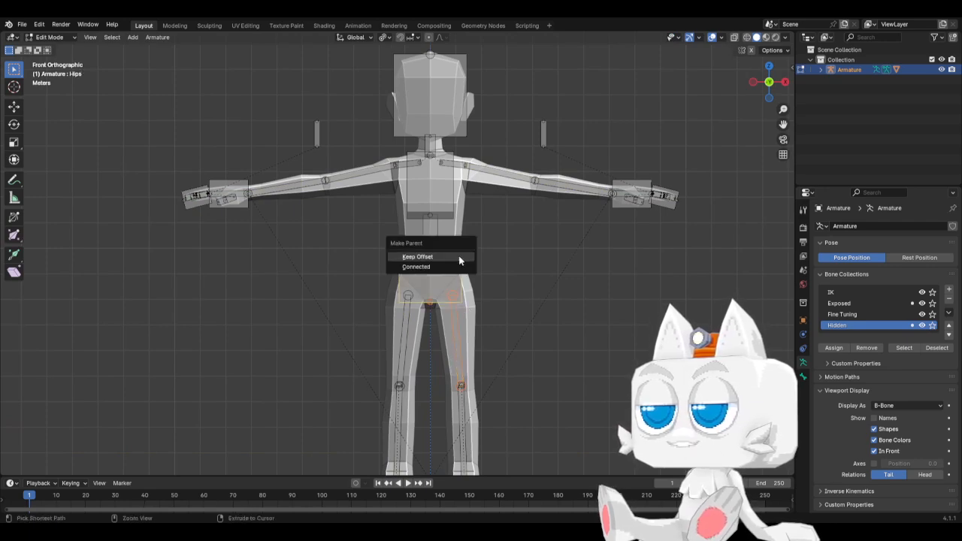
{"action": "left_click", "coordinate": [461, 258]}
Step: Parent Leg1.R to Hips with Keep Offset and switch the armature back to Pose Mode
{"action": "left_click", "coordinate": [407, 328]}
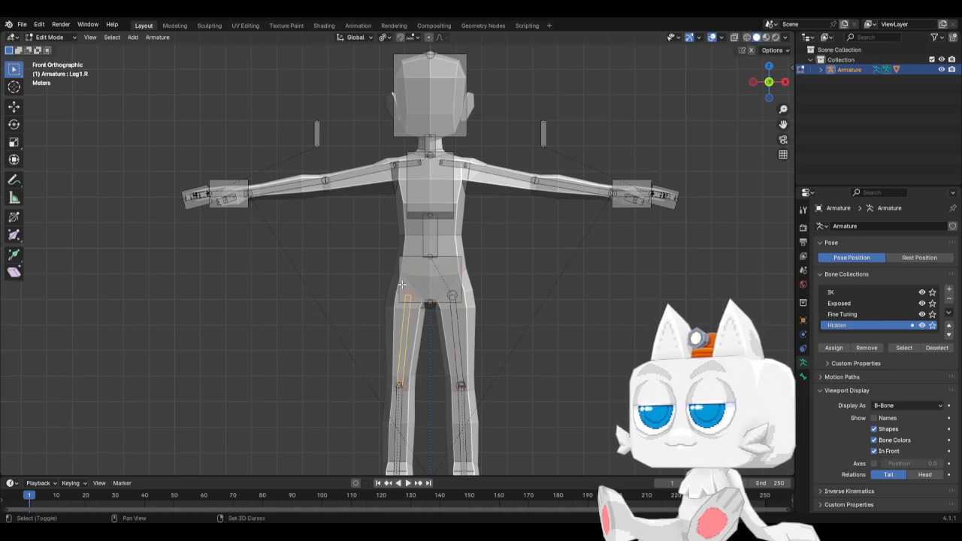
{"action": "key", "text": "ctrl+p"}
{"action": "left_click", "coordinate": [398, 280]}
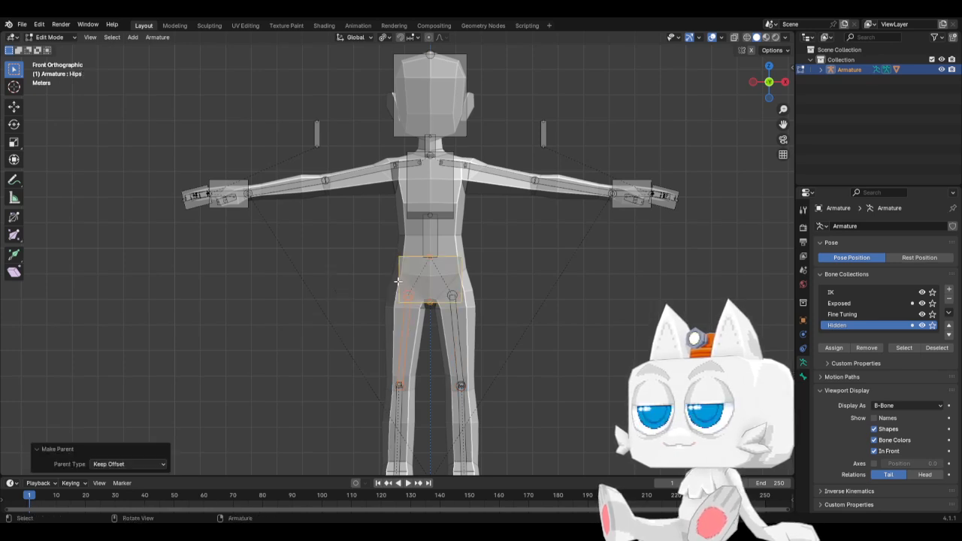
{"action": "key", "text": "ctrl+Tab"}
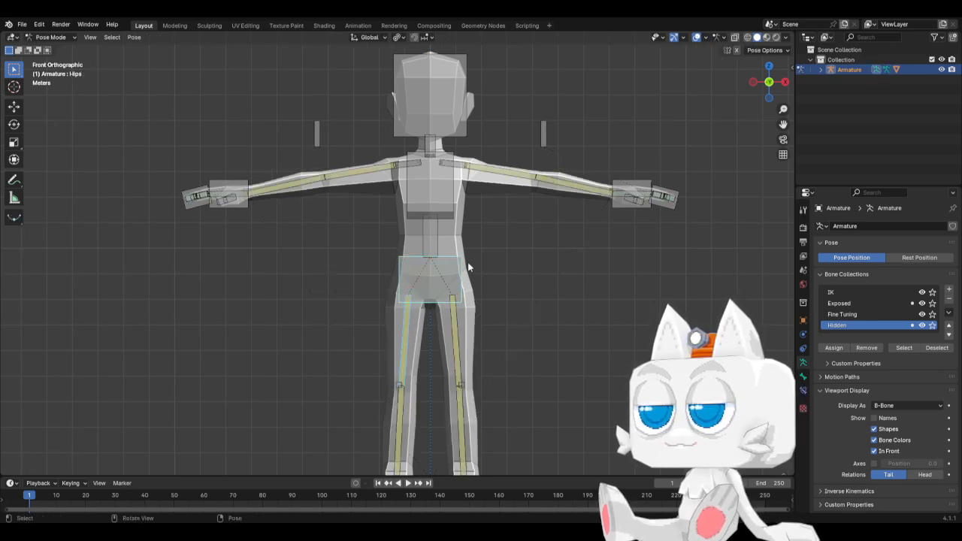
Step: Test the newly parented legs by moving the Hips bone in front view, cancelling each move
{"action": "key", "text": "g"}
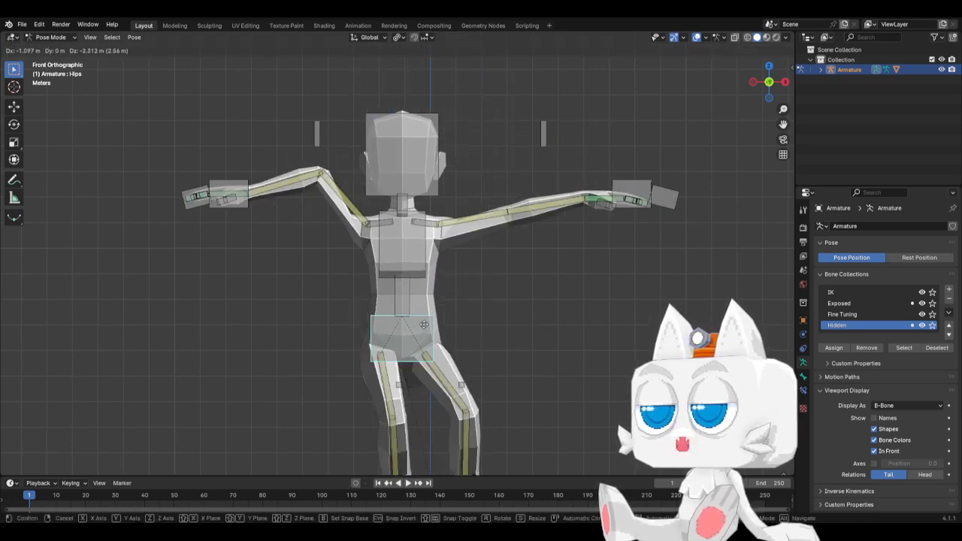
{"action": "right_click", "coordinate": [437, 266]}
{"action": "scroll", "coordinate": [437, 266], "scroll_direction": "down", "scroll_amount": 5}
{"action": "key", "text": "g"}
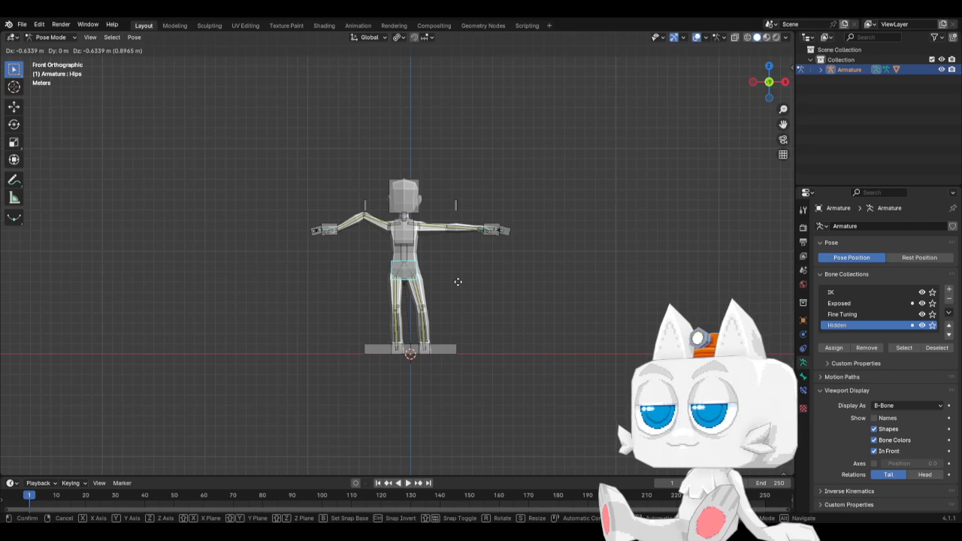
{"action": "right_click", "coordinate": [458, 282]}
Step: Test how the knees bend by moving the Hips bone in right side view, and cancel the move
{"action": "key", "text": "KP_3"}
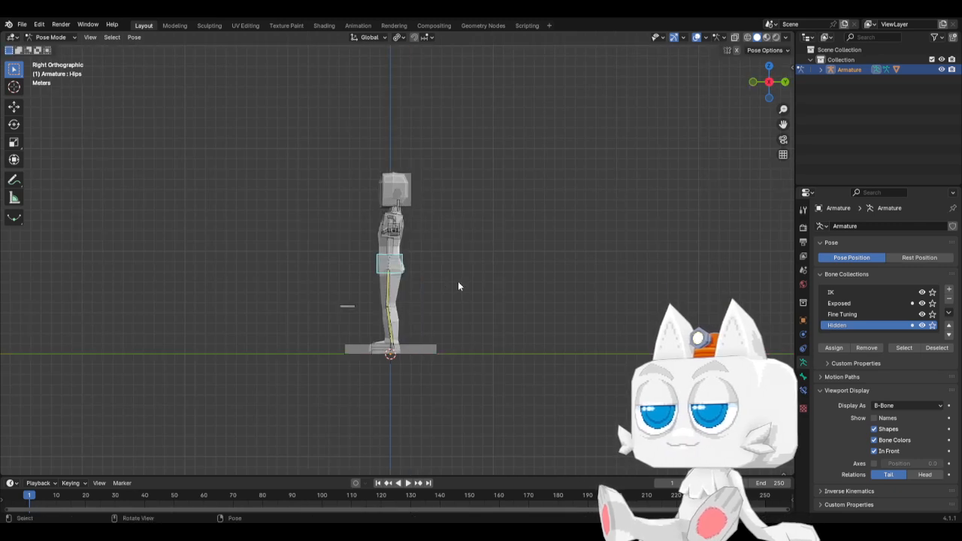
{"action": "scroll", "coordinate": [455, 286], "scroll_direction": "up", "scroll_amount": 3}
{"action": "scroll", "coordinate": [453, 292], "scroll_direction": "up", "scroll_amount": 3}
{"action": "key", "text": "g"}
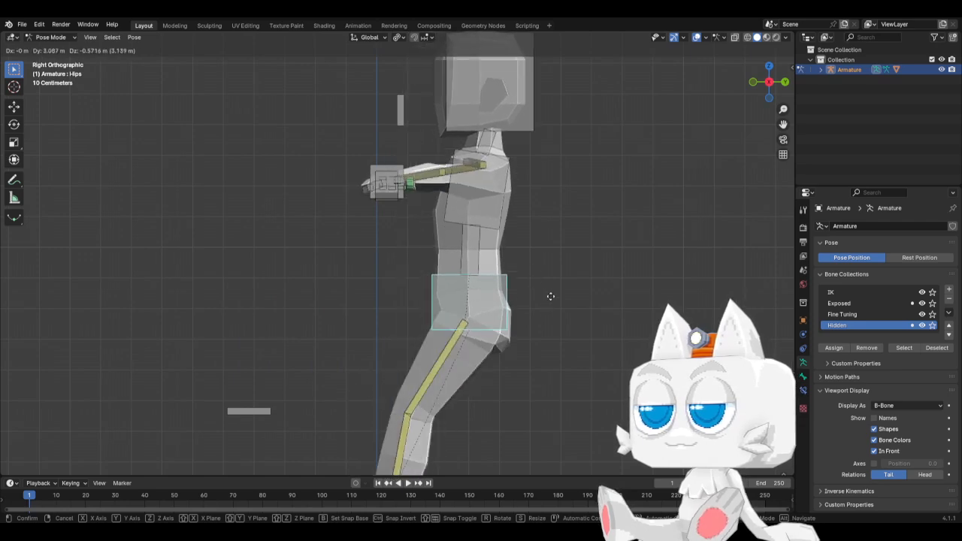
{"action": "right_click", "coordinate": [498, 259]}
Step: Test the whole body by moving the Hips bone in a perspective view, and cancel the move
{"action": "middle_click_drag", "start_coordinate": [440, 264], "coordinate": [509, 286]}
{"action": "key", "text": "g"}
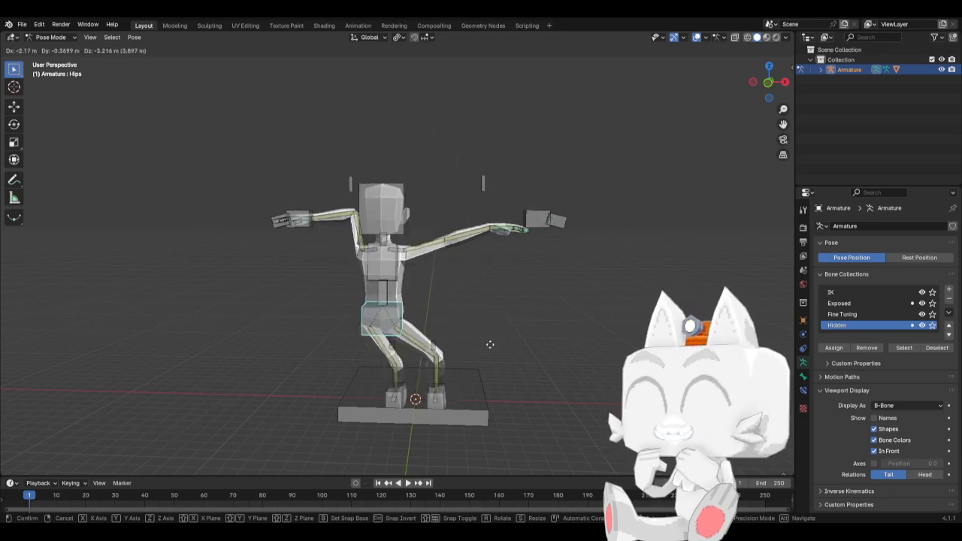
{"action": "key", "text": "Escape"}
Step: Select Hips with both IK hand bones, test moving and rotating them together in front view, and cancel
{"action": "key", "text": "KP_1"}
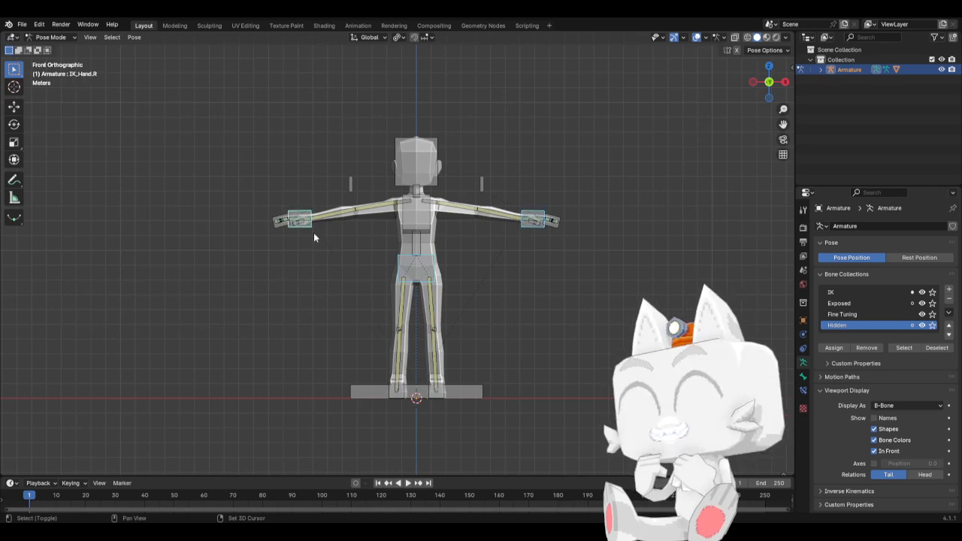
{"action": "key", "text": "g"}
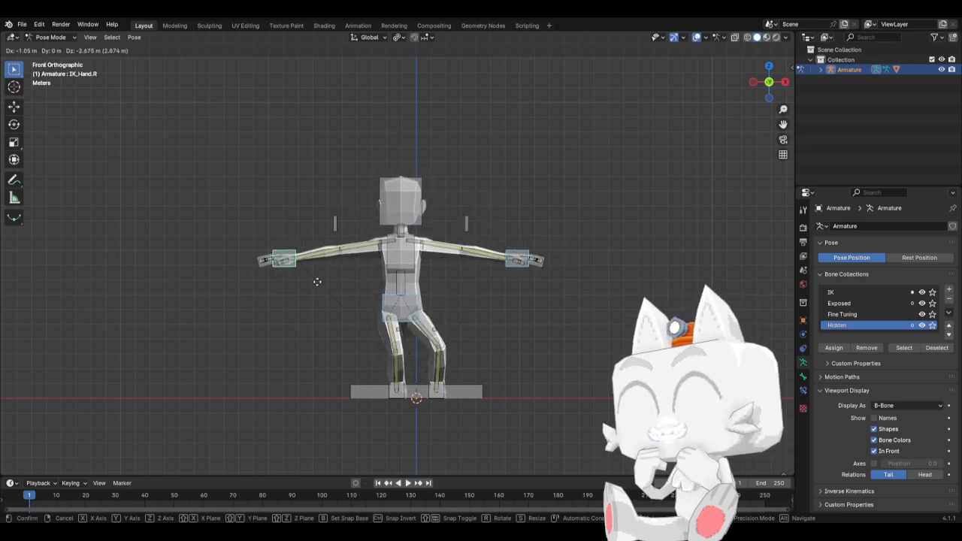
{"action": "key", "text": "r"}
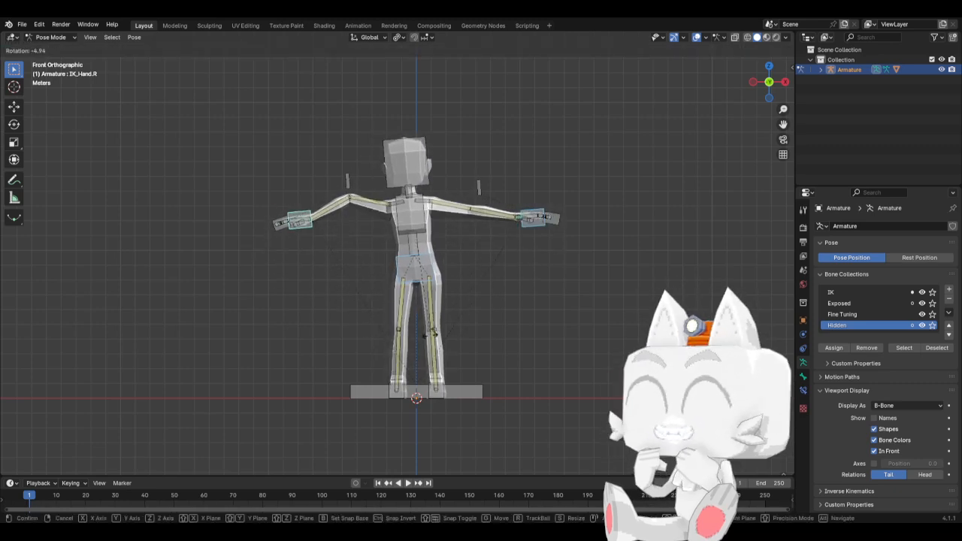
{"action": "key", "text": "Escape"}
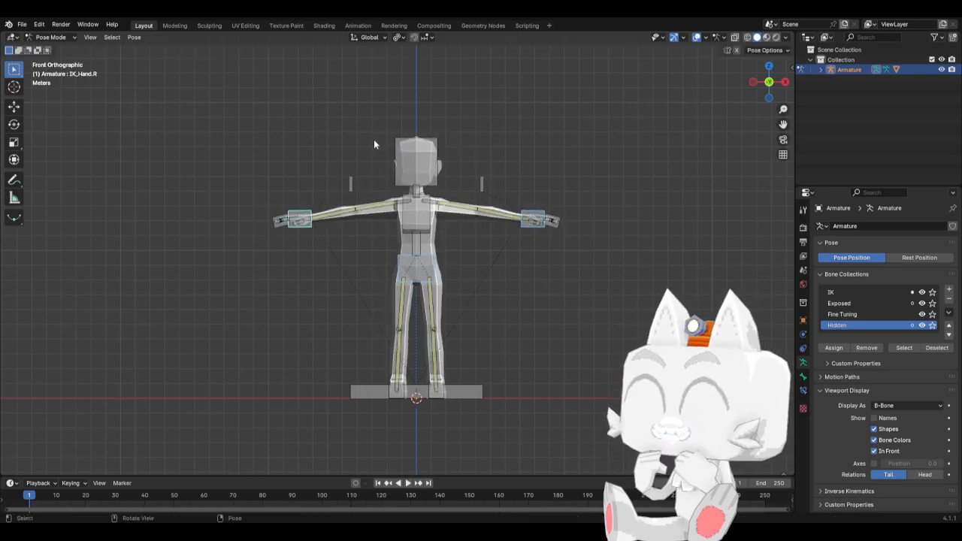
Step: Set the transform pivot point to Median Point, test rotating the selected Hips and IK hand bones in right side view, and cancel
{"action": "left_click", "coordinate": [399, 37]}
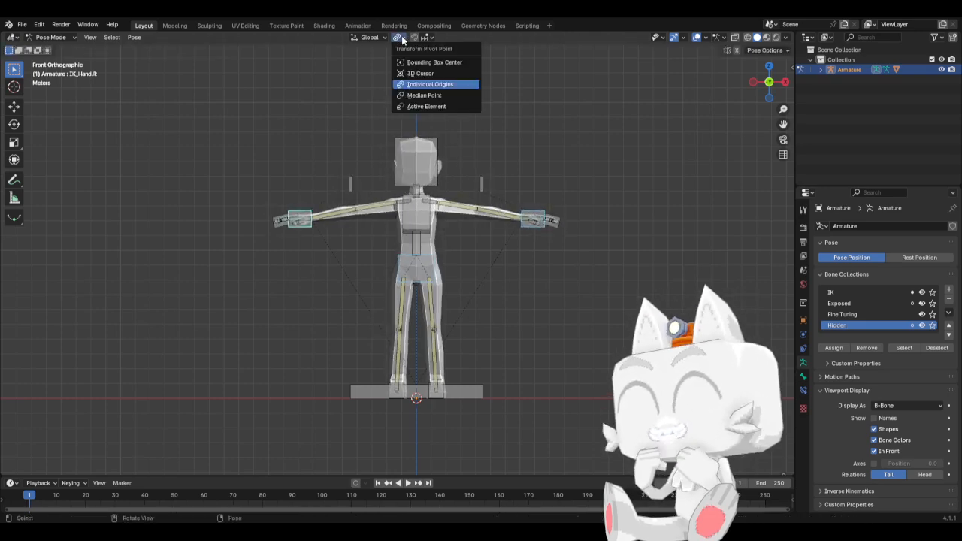
{"action": "left_click", "coordinate": [414, 94]}
{"action": "key", "text": "r"}
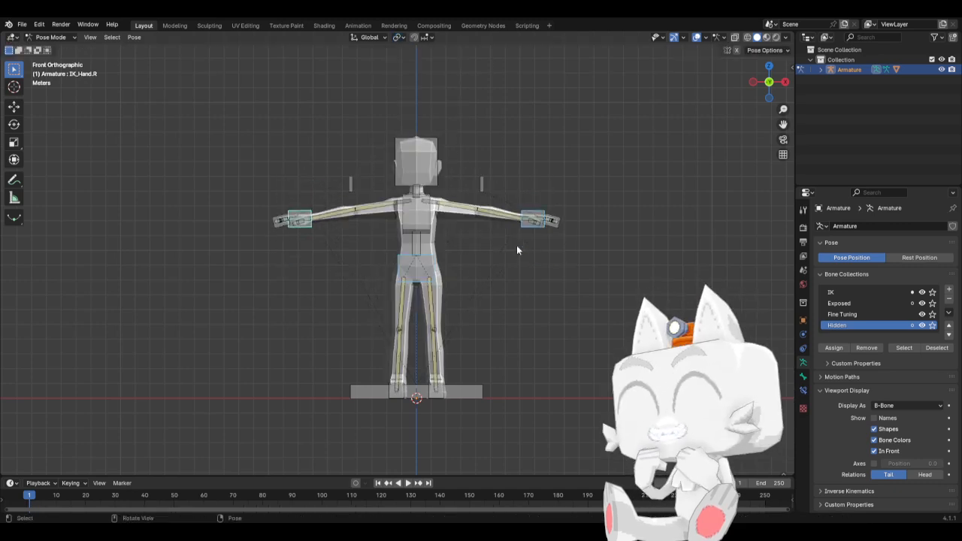
{"action": "key", "text": "KP_3"}
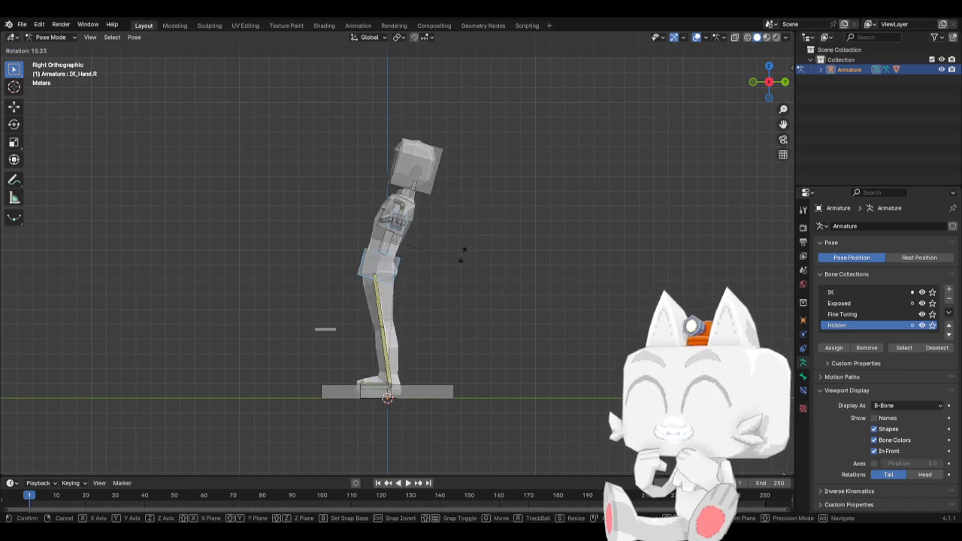
{"action": "right_click", "coordinate": [476, 285]}
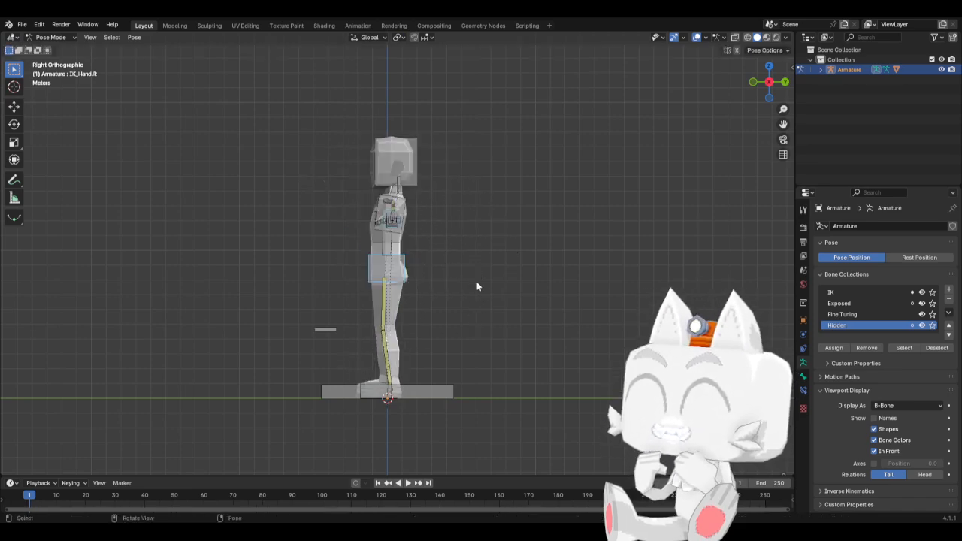
{"action": "key", "text": "KP_1"}
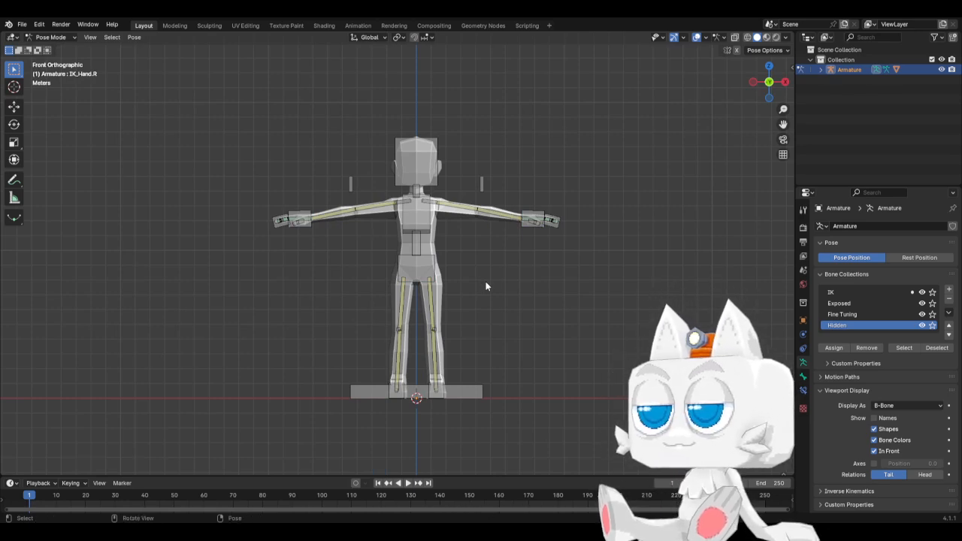
Step: Check the rest pose in front and right side views, and save the file
{"action": "middle_click_drag", "start_coordinate": [456, 316], "coordinate": [509, 344], "text": "ctrl"}
{"action": "key", "text": "KP_3"}
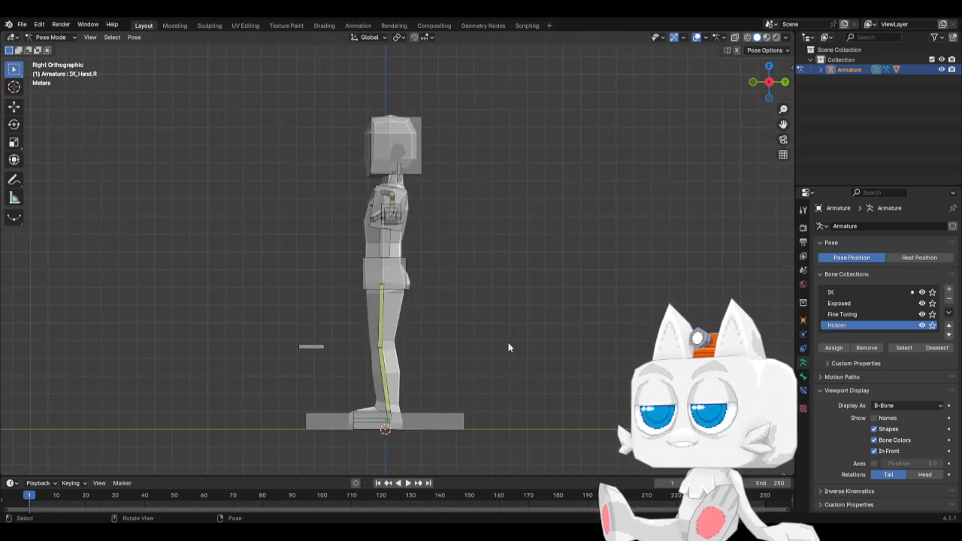
{"action": "key", "text": "KP_1"}
{"action": "key", "text": "ctrl+s"}
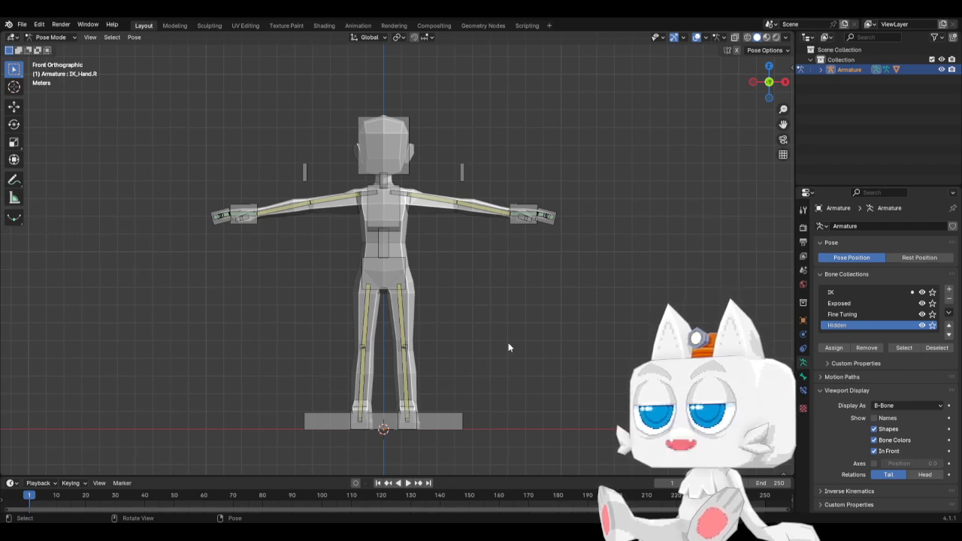
{"action": "key", "text": "KP_3"}
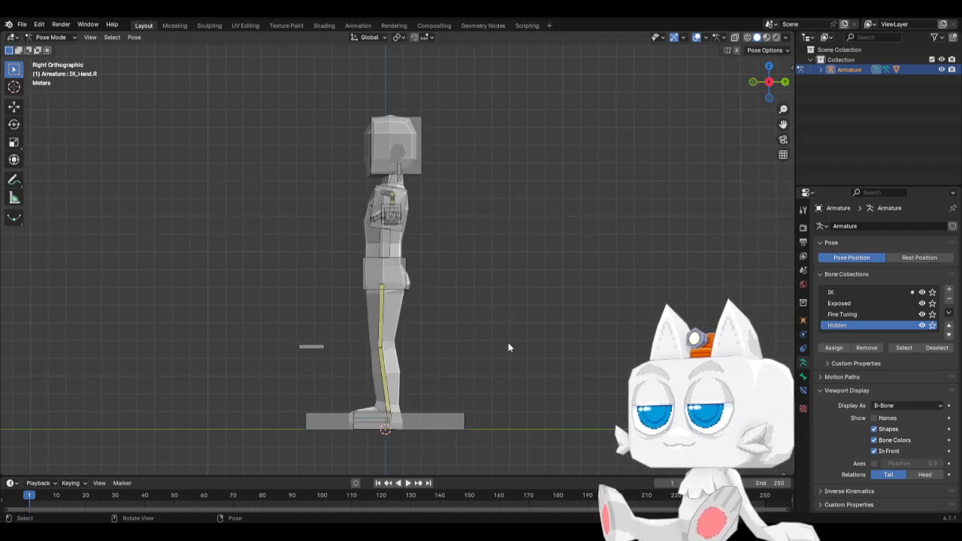
{"action": "scroll", "coordinate": [480, 327], "scroll_direction": "up", "scroll_amount": 3}
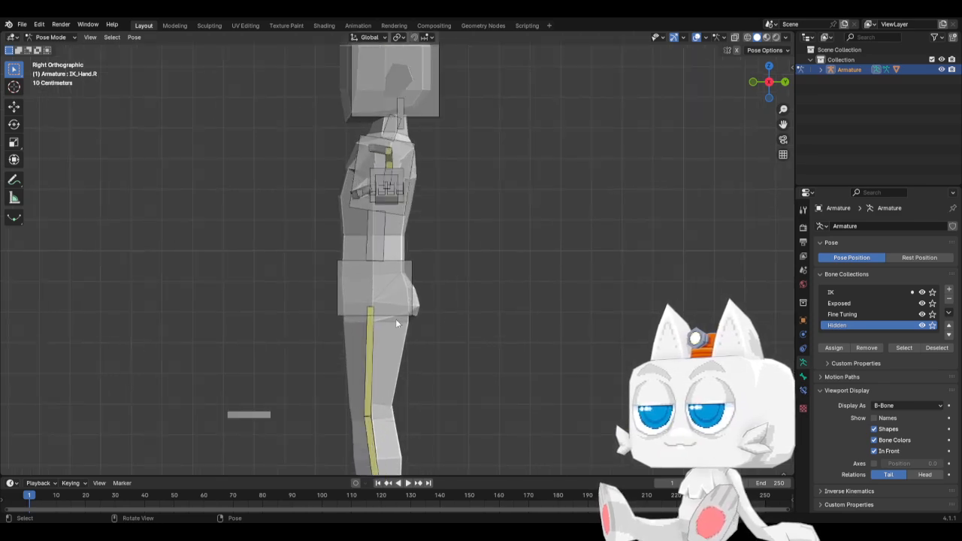
{"action": "key", "text": "KP_1"}
{"action": "key", "text": "ctrl+s"}
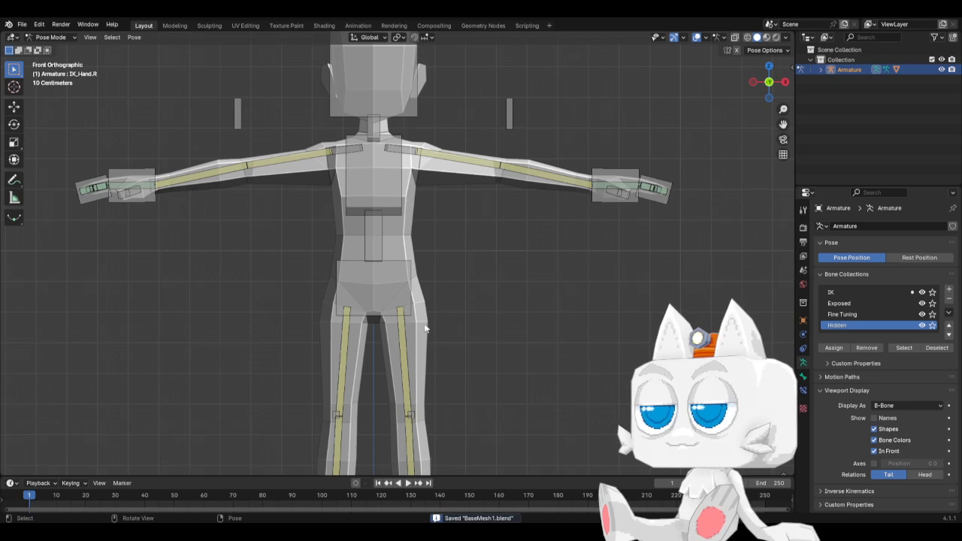
Step: Hide the Hidden bone collection, test moving the Hips bone in front view, and cancel the move
{"action": "left_click", "coordinate": [923, 324]}
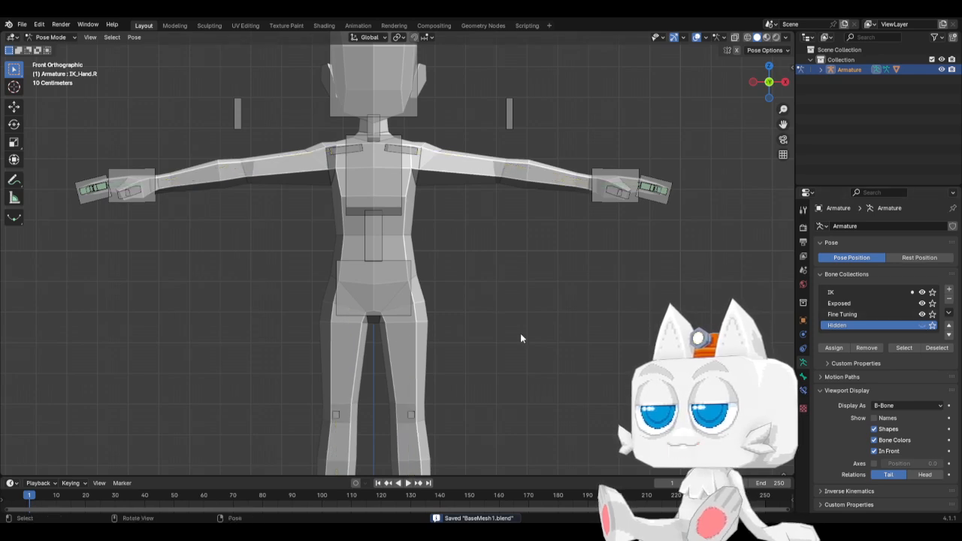
{"action": "scroll", "coordinate": [520, 334], "scroll_direction": "down", "scroll_amount": 3}
{"action": "left_click", "coordinate": [406, 274]}
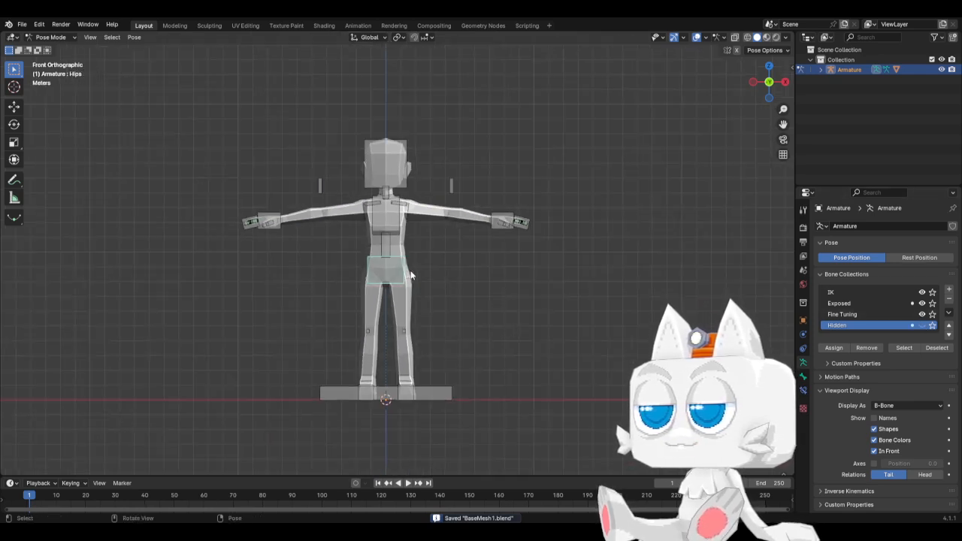
{"action": "key", "text": "g"}
{"action": "right_click", "coordinate": [463, 262]}
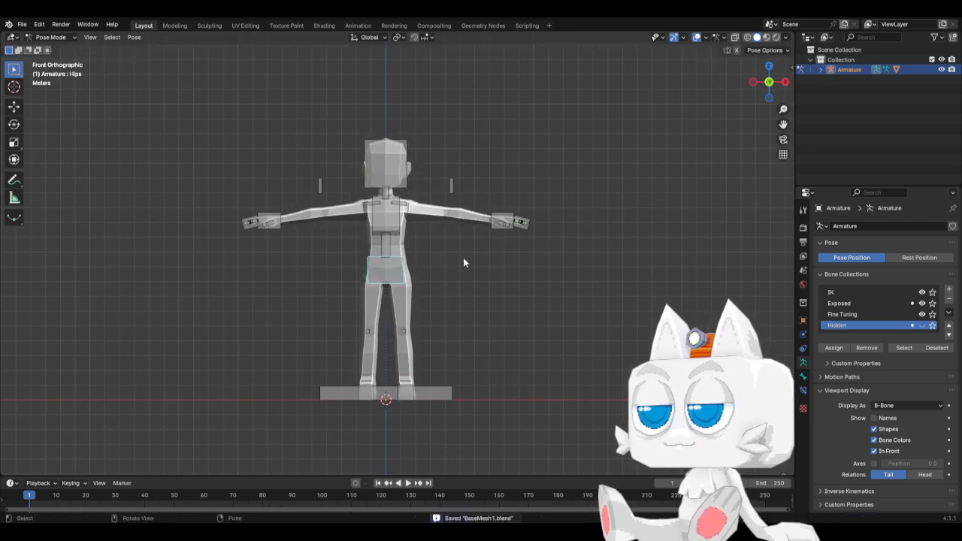
Step: Rotate the IK_Hand.L bone about 62° downward in front view, lower it beside the hip, and fine-tune its rotation
{"action": "left_click", "coordinate": [496, 228]}
{"action": "key", "text": "r"}
{"action": "key", "text": "Return"}
{"action": "key", "text": "g"}
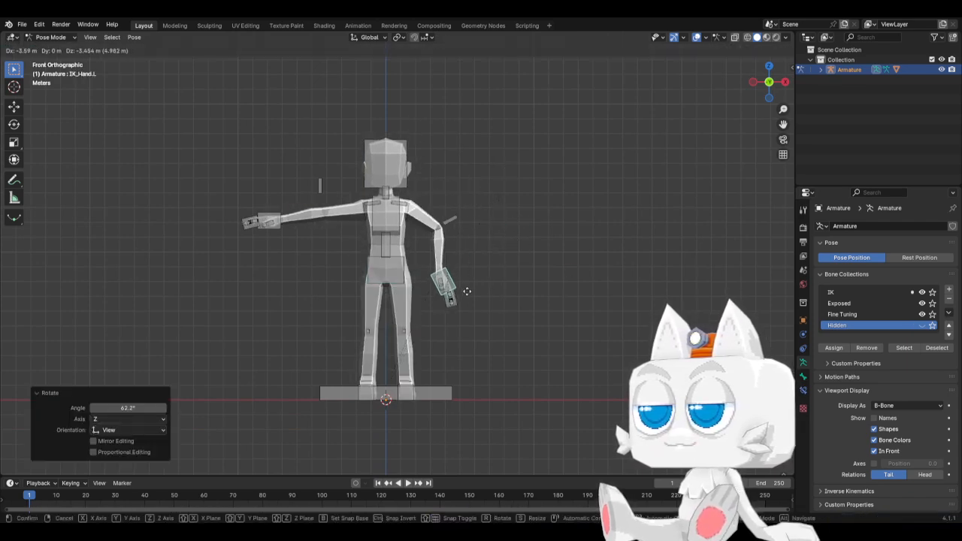
{"action": "left_click", "coordinate": [441, 294]}
{"action": "key", "text": "r"}
{"action": "left_click", "coordinate": [470, 310]}
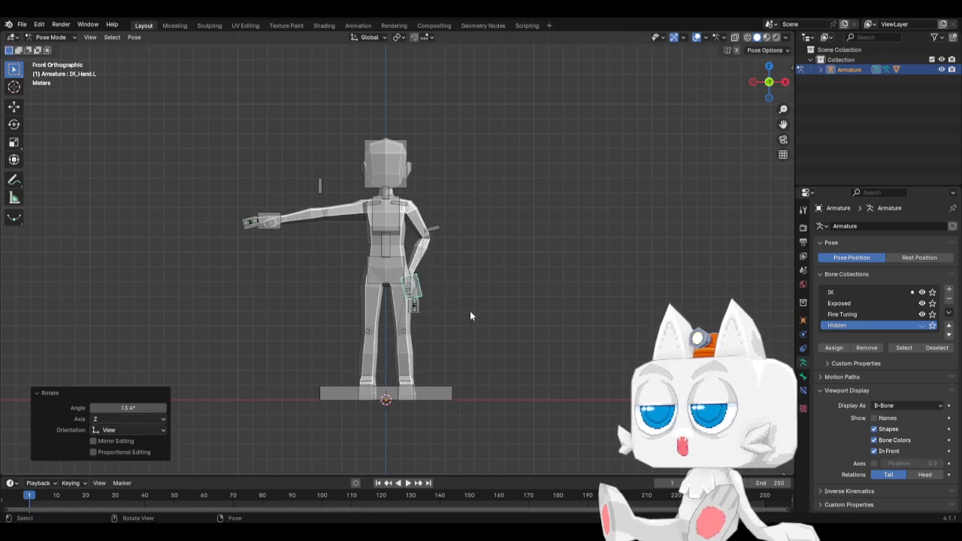
Step: Adjust IK_Hand.L in right side view by rotating it and shifting it about 0.16 m in Y and 0.63 m in Z
{"action": "middle_click_drag", "start_coordinate": [470, 311], "coordinate": [459, 311]}
{"action": "key", "text": "KP_3"}
{"action": "scroll", "coordinate": [470, 310], "scroll_direction": "up", "scroll_amount": 3}
{"action": "key", "text": "r"}
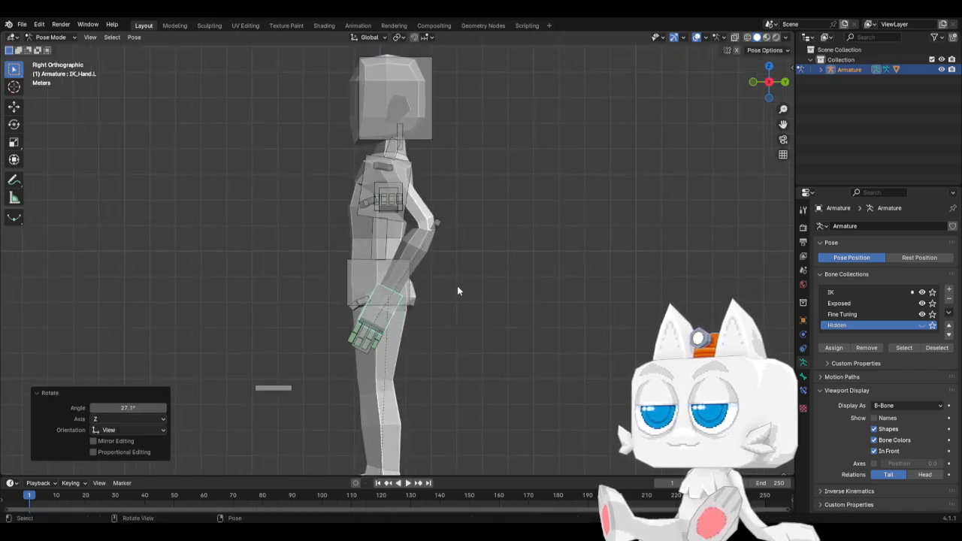
{"action": "left_click", "coordinate": [457, 285]}
{"action": "key", "text": "g"}
{"action": "left_click", "coordinate": [461, 271]}
Step: Copy the IK_Hand.L pose and paste it flipped onto the opposite IK hand bone
{"action": "key", "text": "KP_1"}
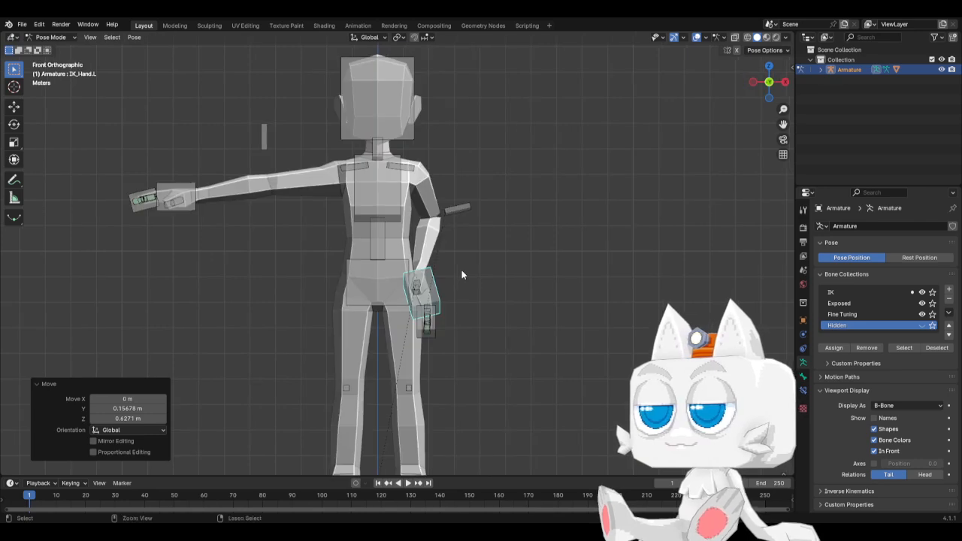
{"action": "key", "text": "ctrl+c"}
{"action": "key", "text": "ctrl+shift+v"}
Step: Select both IK hand bones and the Hips, test moving them together in front view, and cancel
{"action": "left_click", "coordinate": [325, 276], "text": "shift"}
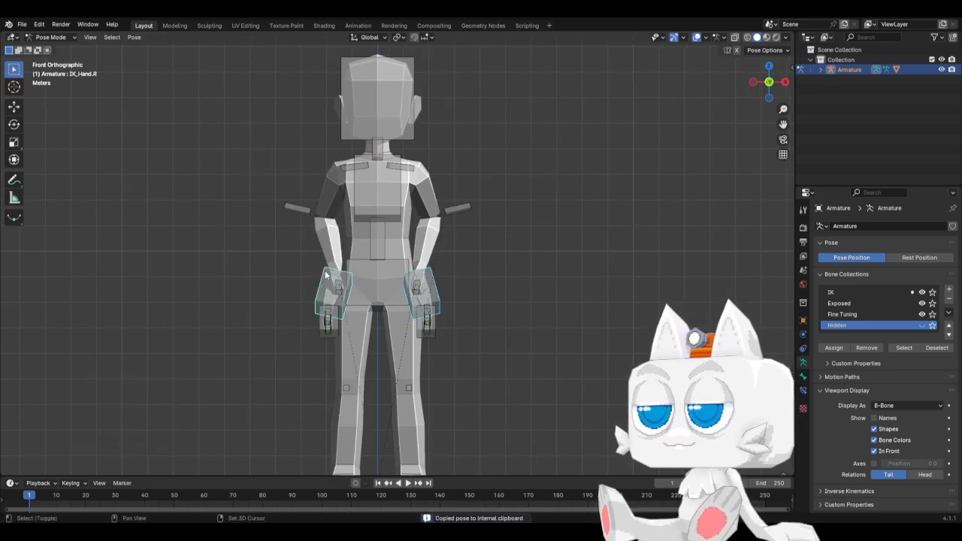
{"action": "left_click", "coordinate": [359, 274], "text": "shift"}
{"action": "scroll", "coordinate": [359, 274], "scroll_direction": "down", "scroll_amount": 2}
{"action": "key", "text": "g"}
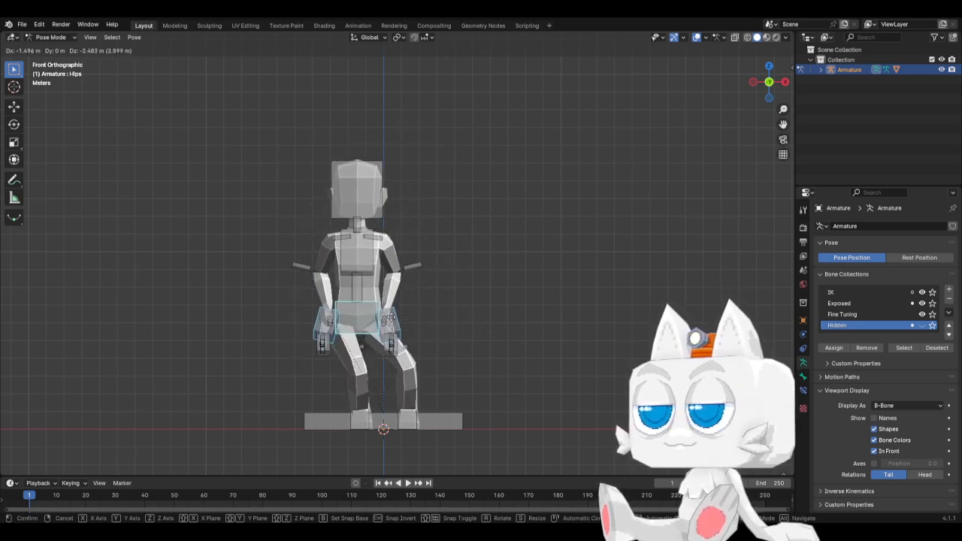
{"action": "right_click", "coordinate": [424, 277]}
Step: Rotate the Hips and IK hands about -38.6° in right side view, then test moving them and cancel the move
{"action": "key", "text": "KP_3"}
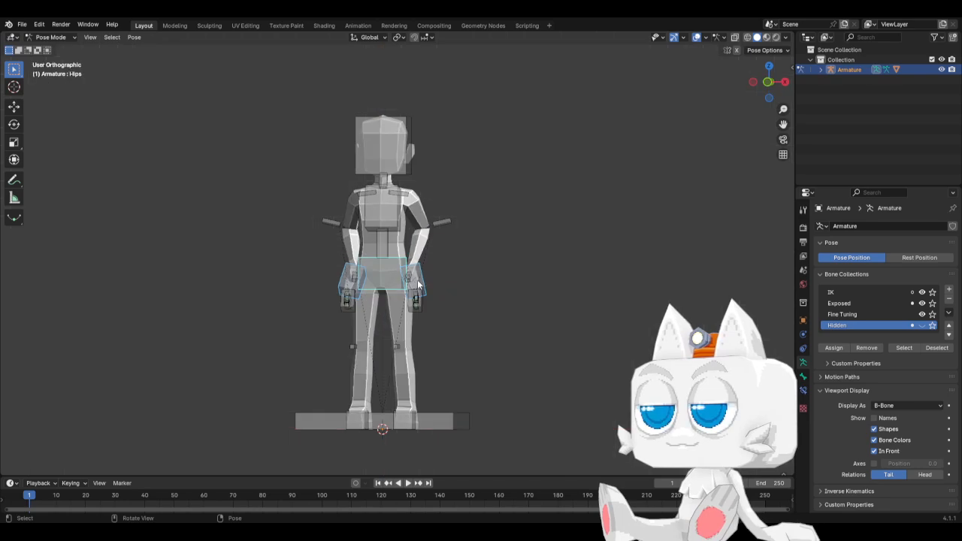
{"action": "key", "text": "r"}
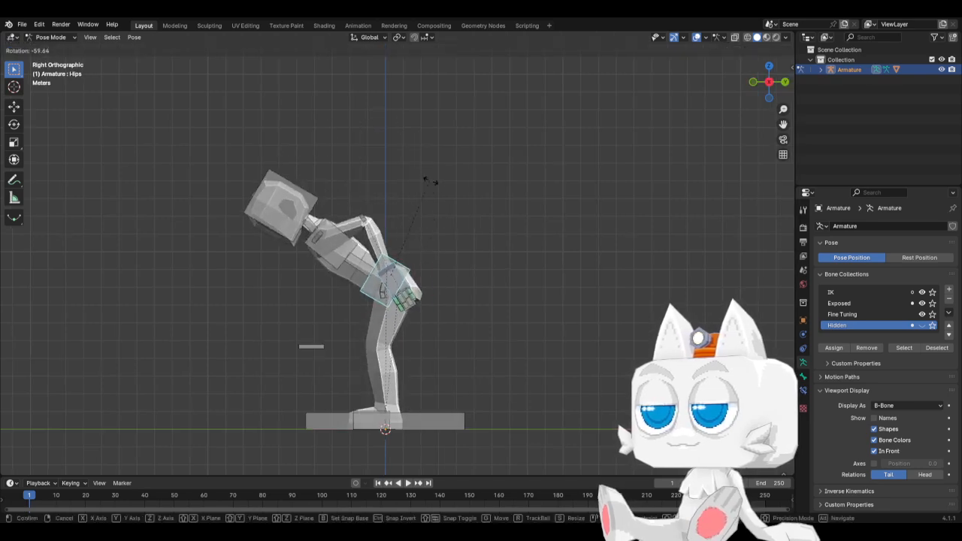
{"action": "left_click", "coordinate": [447, 217]}
{"action": "key", "text": "g"}
{"action": "right_click", "coordinate": [458, 224]}
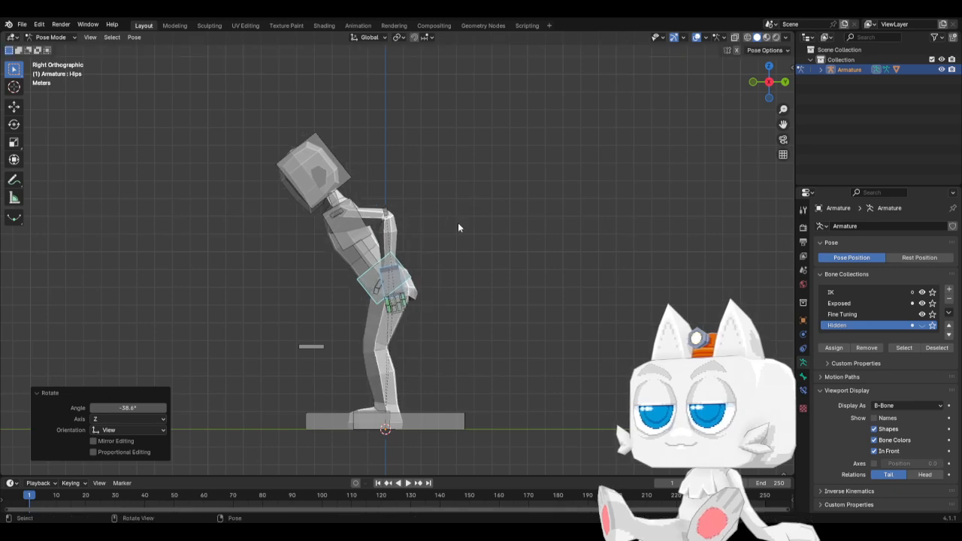
Step: Reset the Hips and both IK hand bones to their rest pose in front view, and save the file
{"action": "key", "text": "alt+r"}
{"action": "key", "text": "KP_1"}
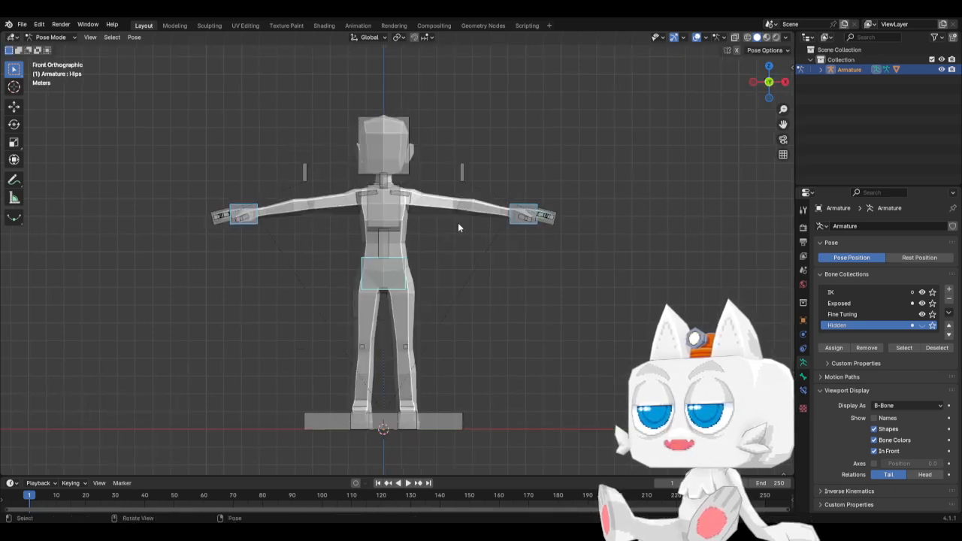
{"action": "left_click", "coordinate": [516, 277]}
{"action": "key", "text": "ctrl+s"}
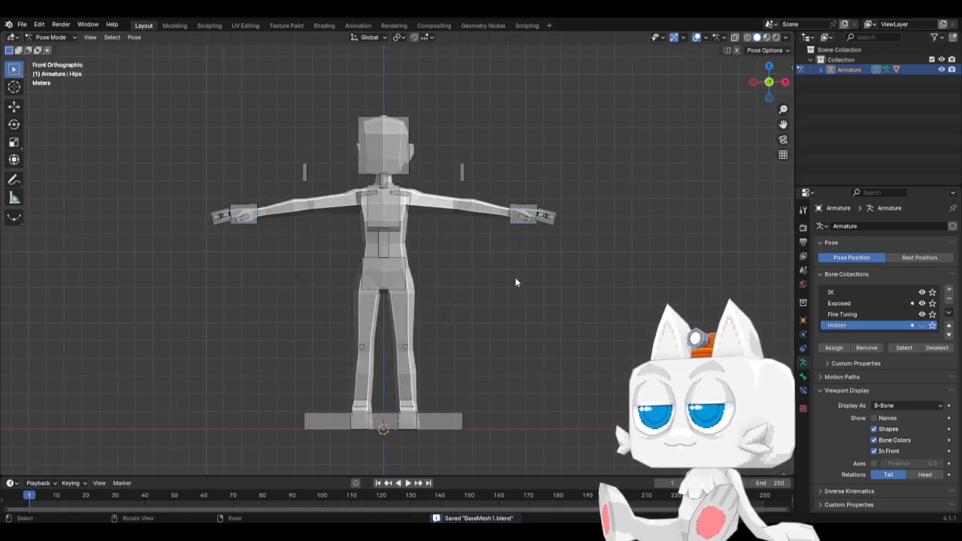